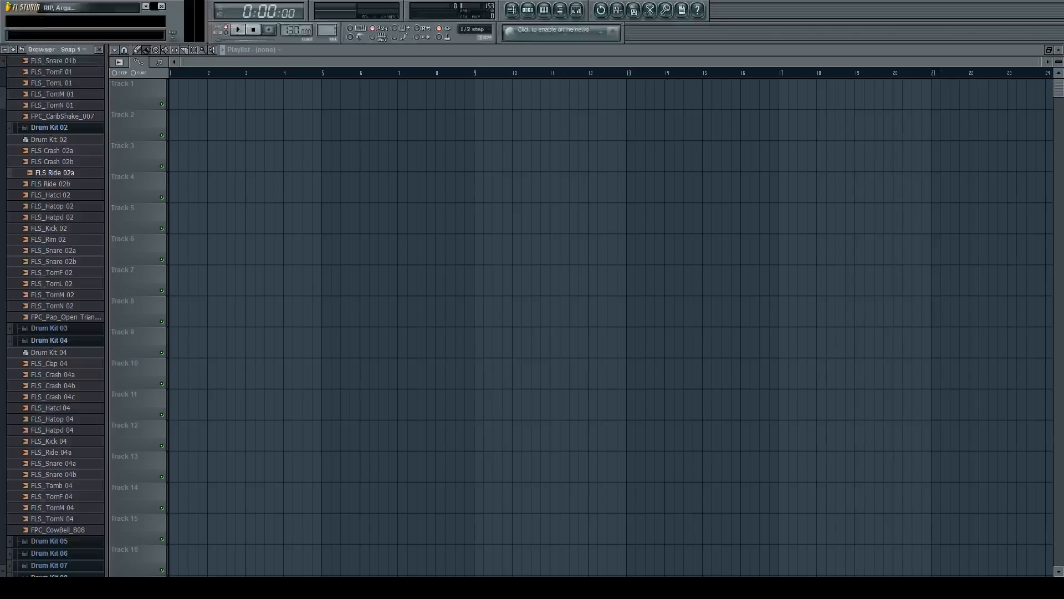
Audition the FLS_Snare 02b, FLS_TomL 02 and FLS_TomM 02 samples from Drum Kit 02
left_click(62, 262)
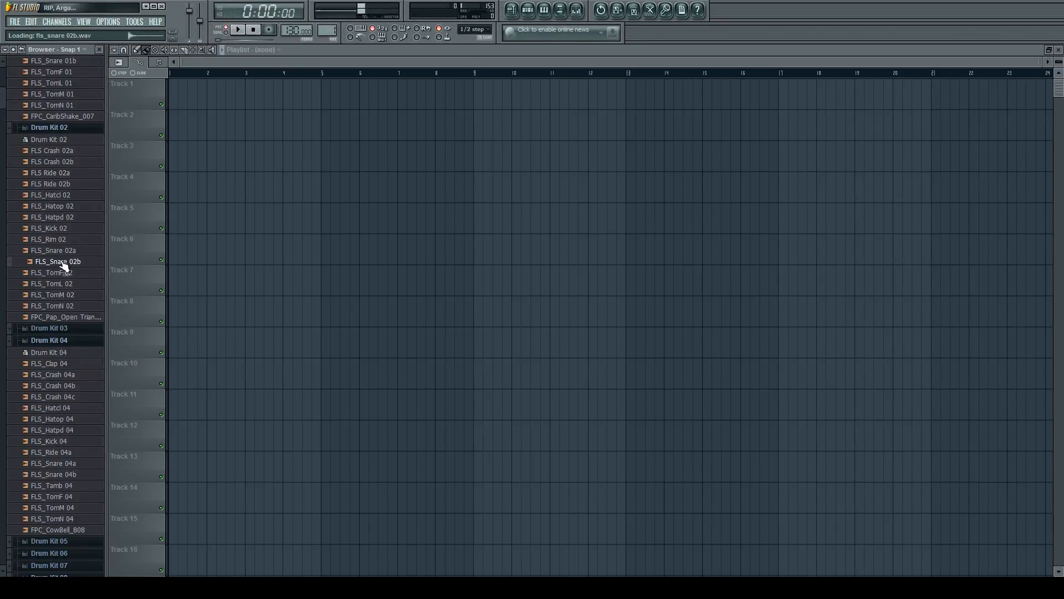
left_click(63, 284)
left_click(67, 294)
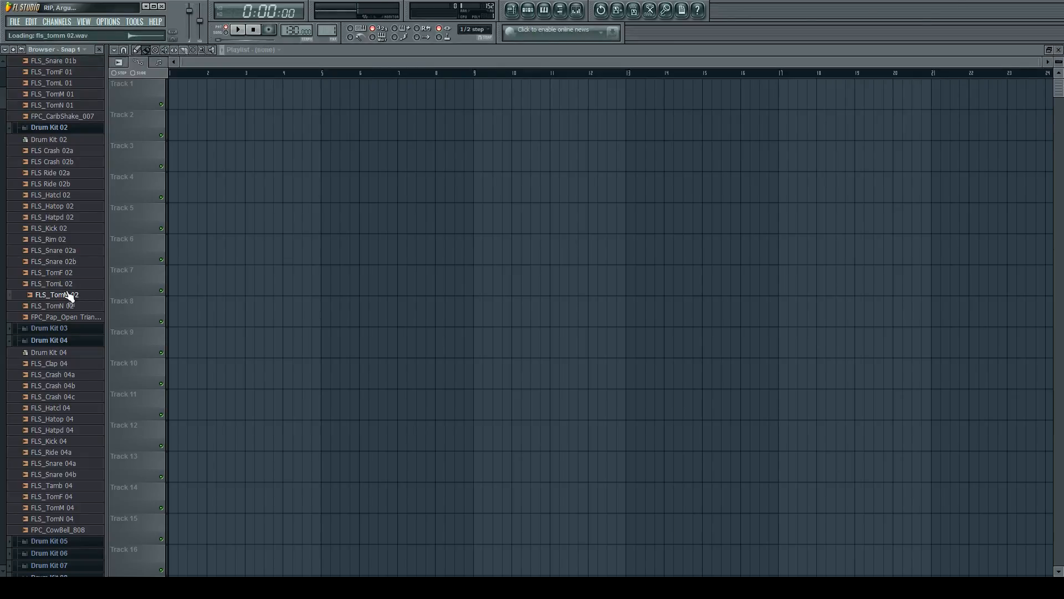
Add a Drumpad channel above Kick and assign Mallet Noise RP and LOW Res to its first two velocity parameters
left_click(530, 9)
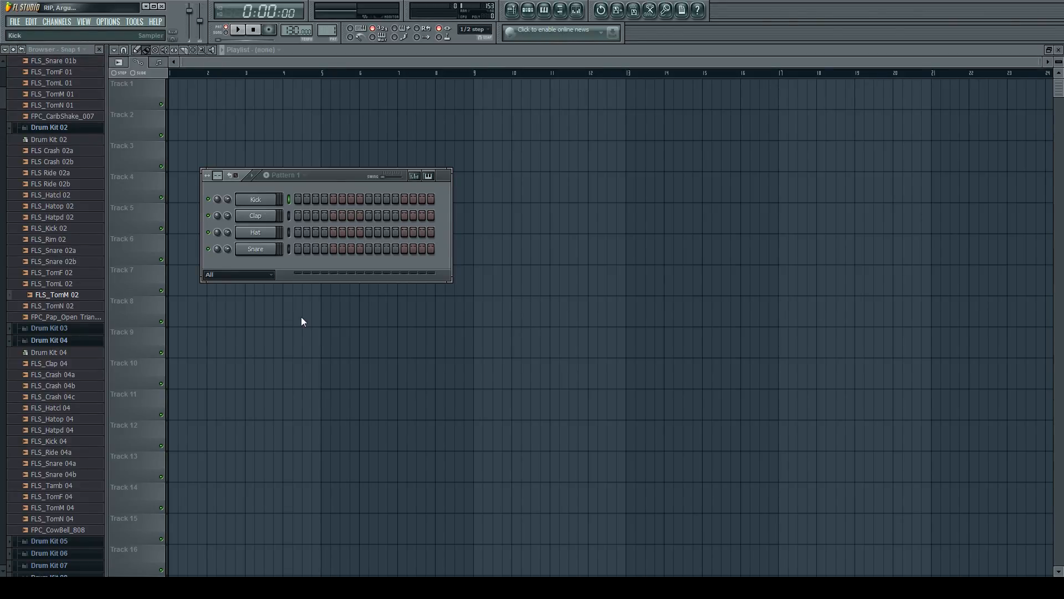
left_click(386, 208)
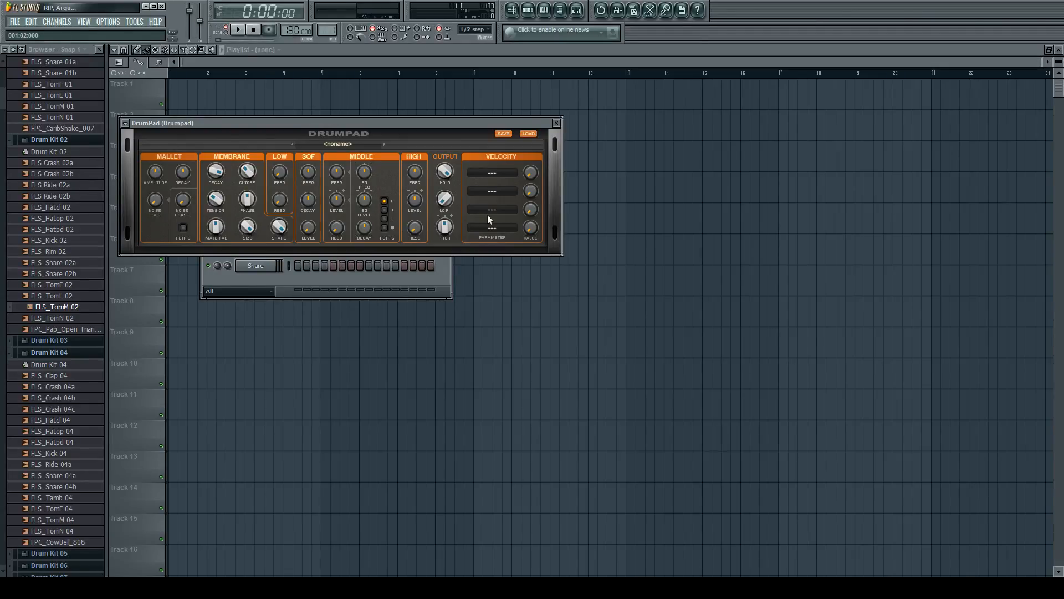
left_click(501, 176)
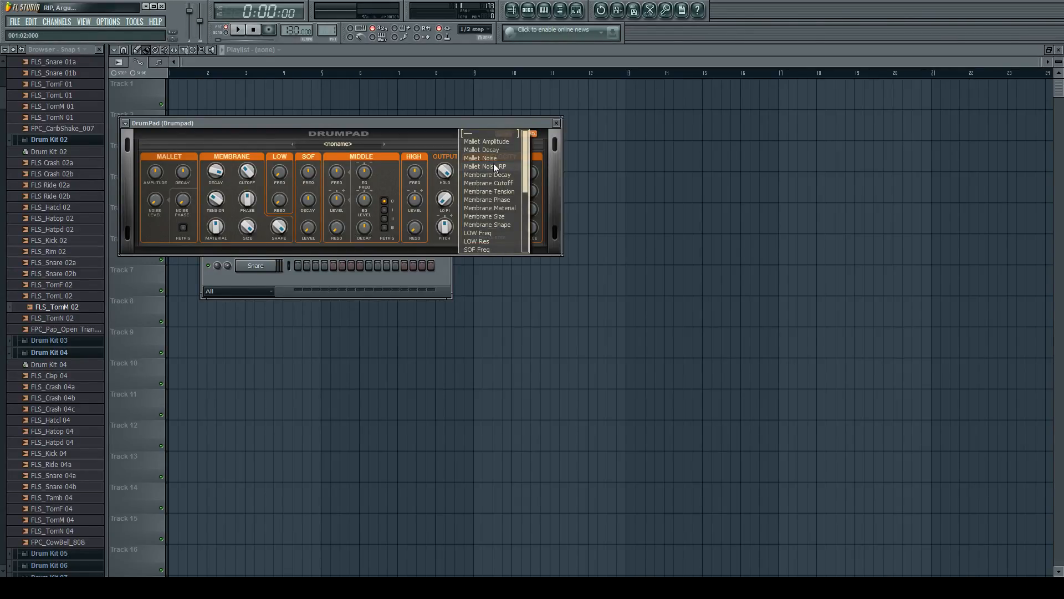
left_click(495, 167)
left_click(507, 174)
left_click(490, 241)
left_click_drag(502, 122, 499, 331)
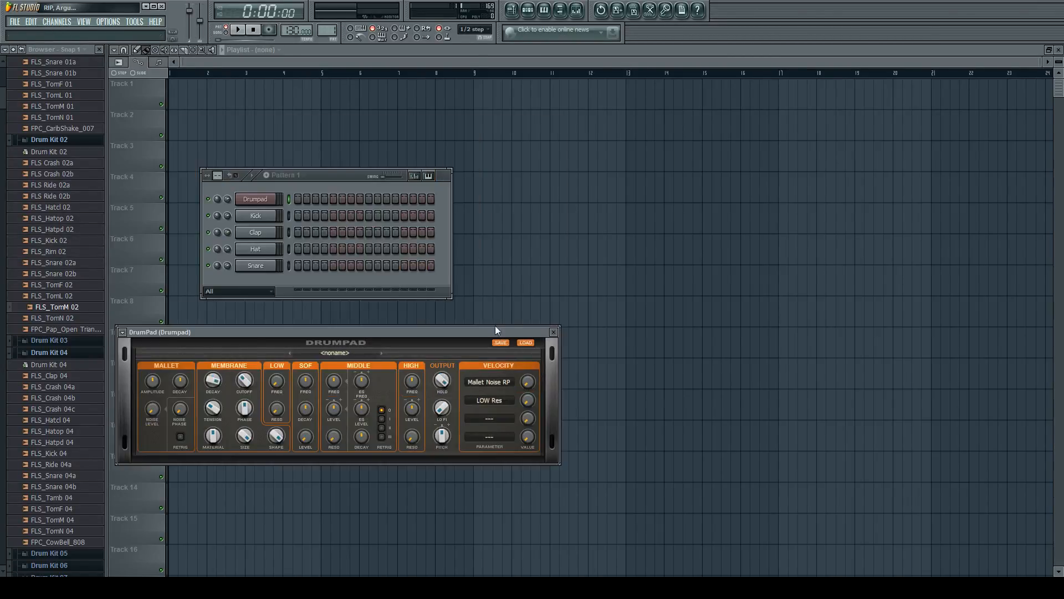
left_click(554, 332)
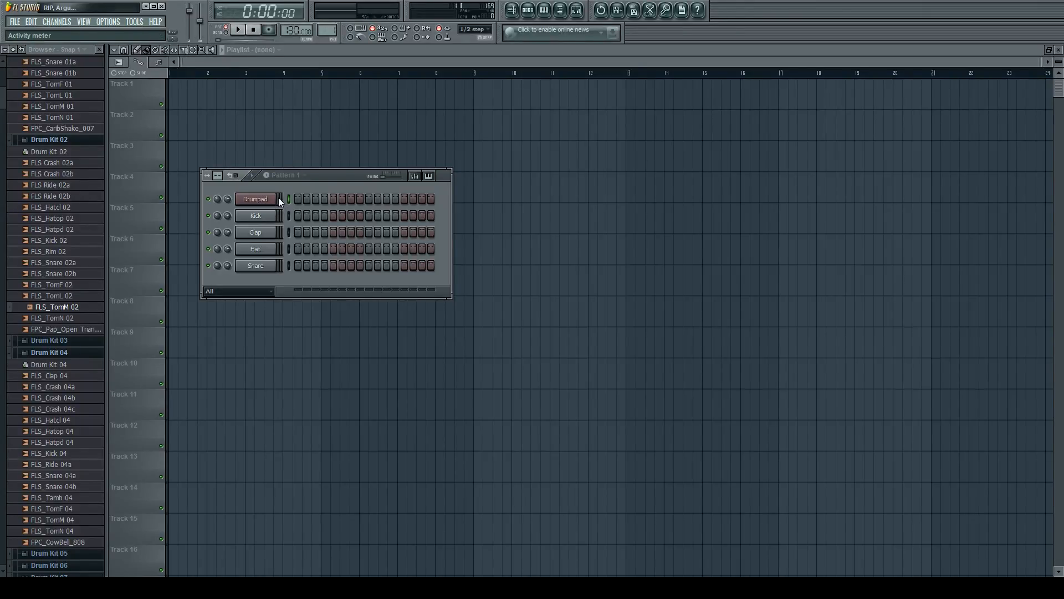
Audition Drumpad with test notes such as A4 and A#3 in its piano roll, and erase them again
left_click(275, 199)
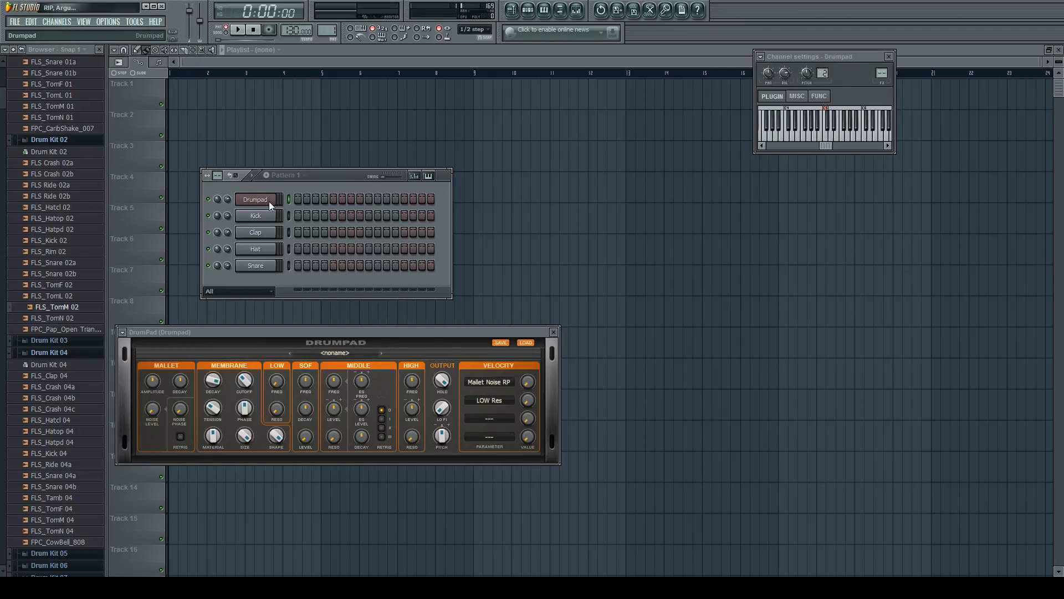
left_click(265, 218)
left_click(264, 197)
key("F7")
left_click_drag(216, 256, 293, 419)
left_click(290, 318)
left_click(318, 317)
right_click(303, 318)
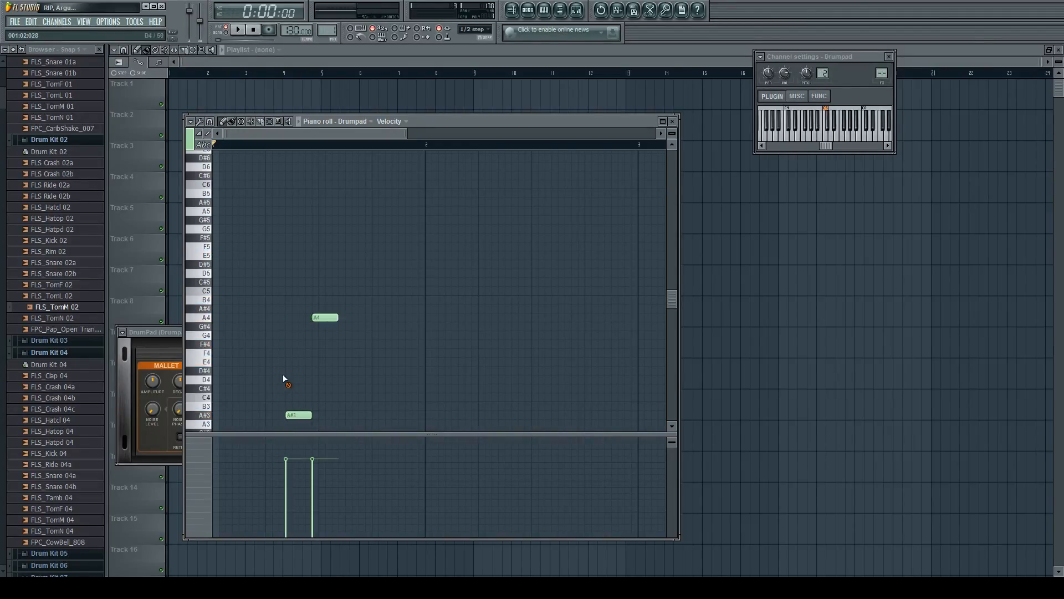
right_click(292, 415)
right_click(327, 317)
scroll(330, 311, "down", 1)
left_click(674, 128)
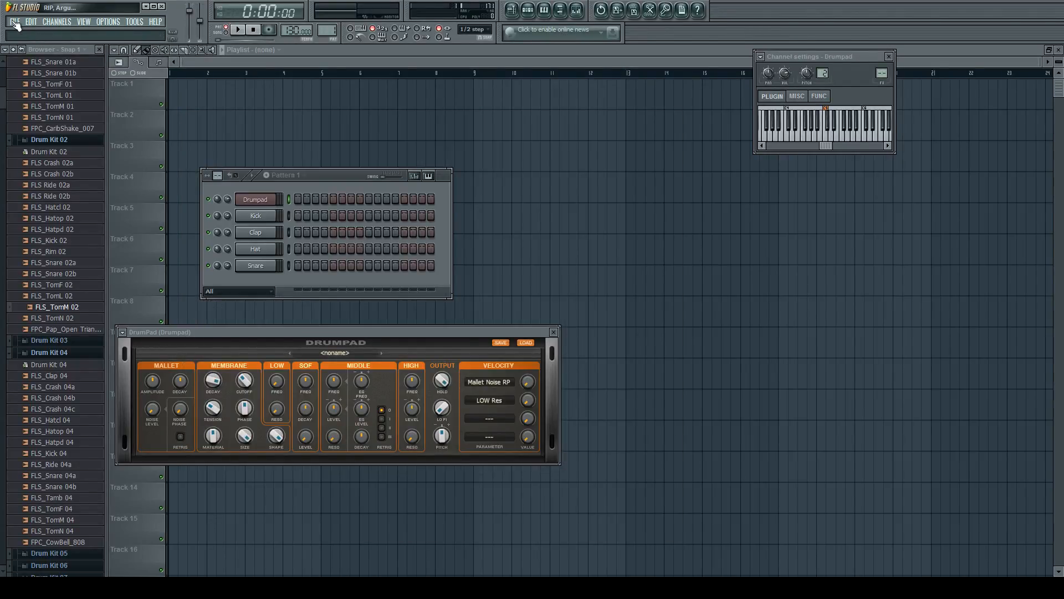
Set Drumpad's first velocity parameter to HIGH Level
left_click(499, 381)
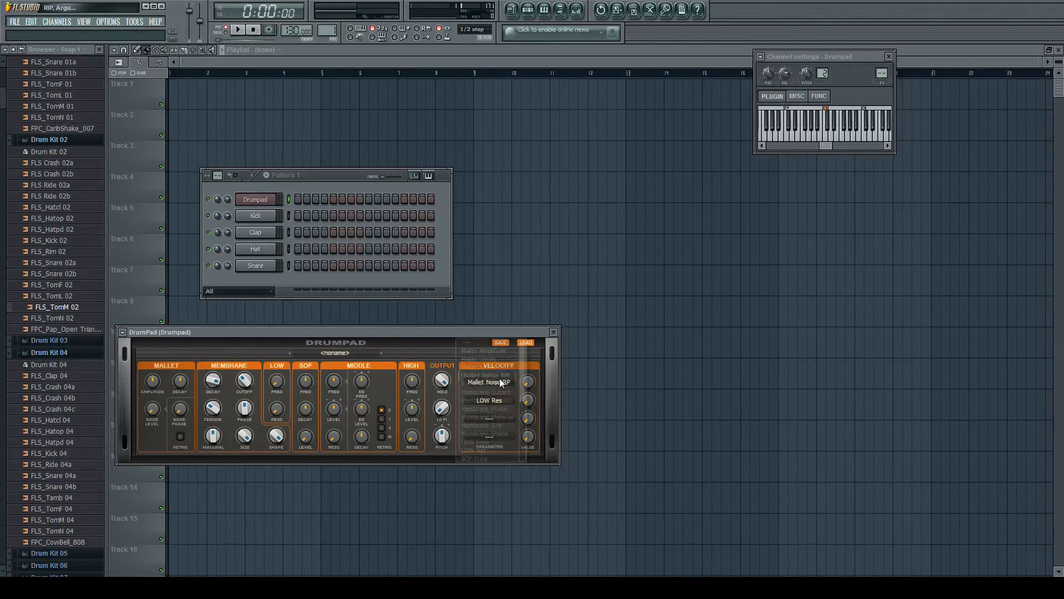
scroll(493, 422, "down", 5)
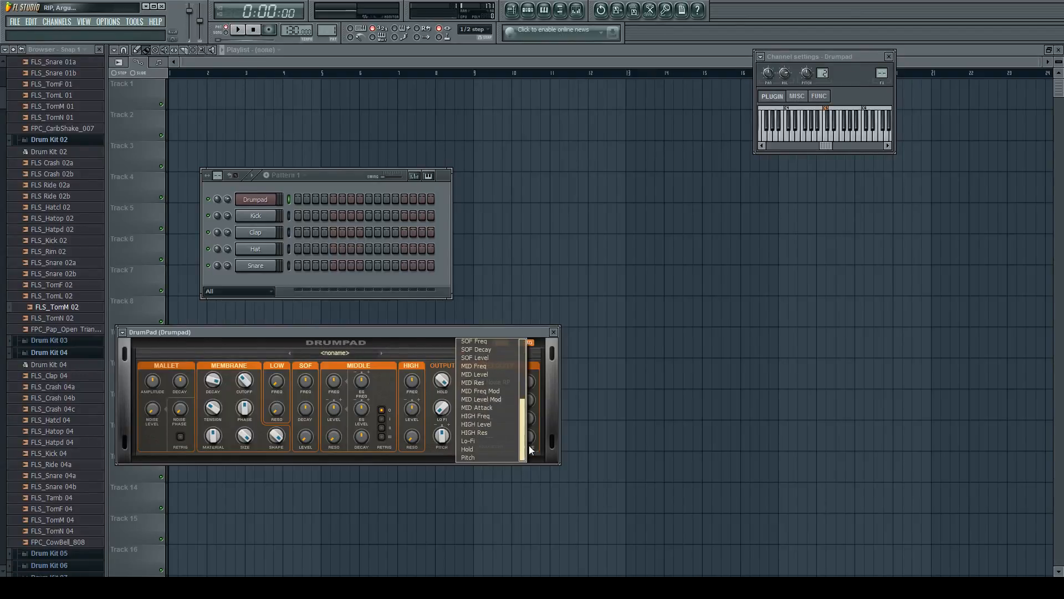
left_click(488, 433)
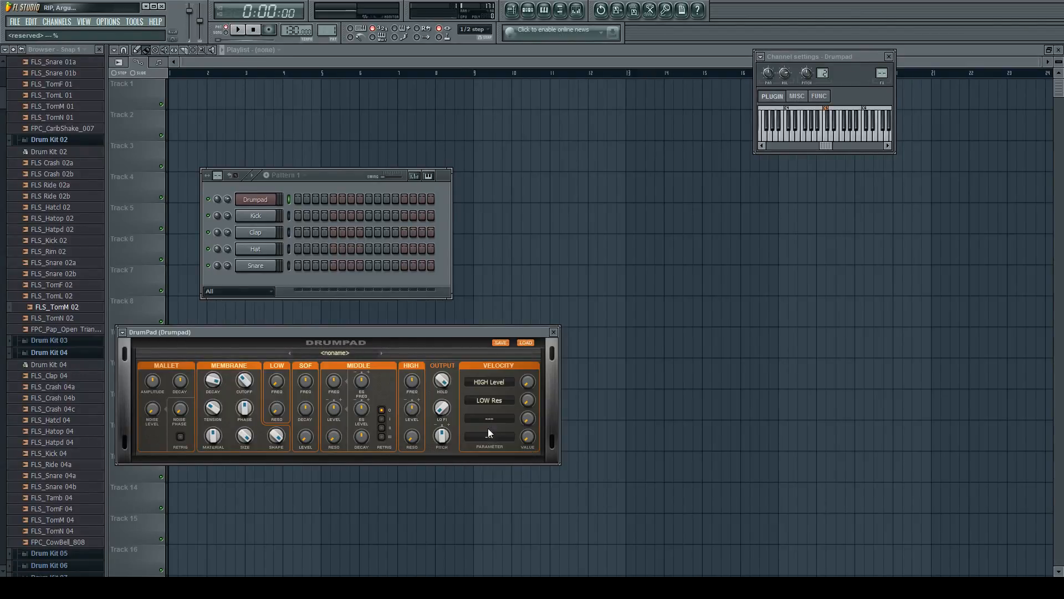
Audition the adjusted Drumpad sound with a run of notes in its piano roll
left_click(279, 200)
key("F7")
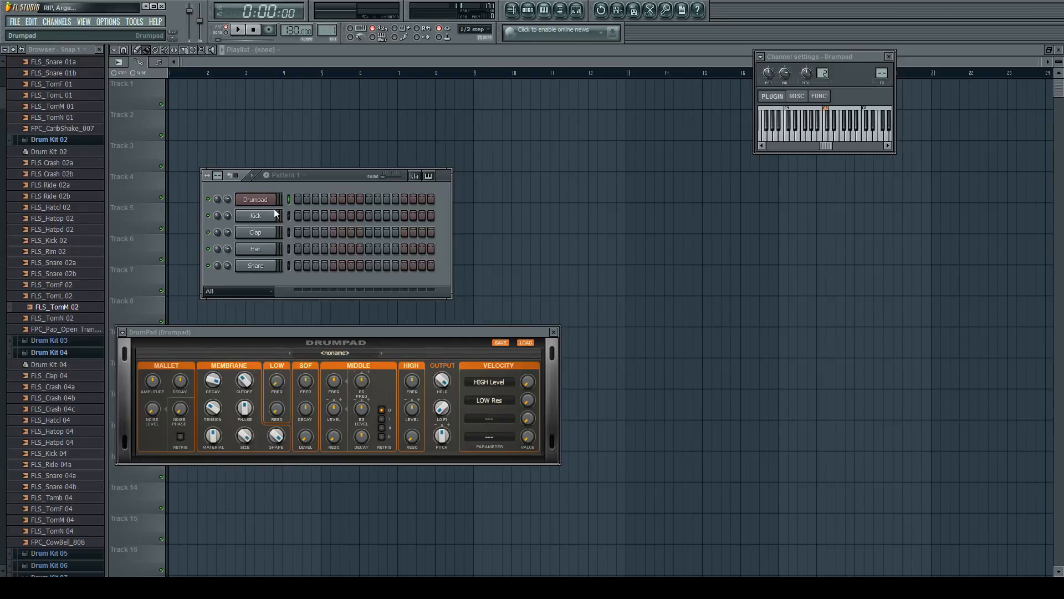
left_click_drag(241, 273, 206, 355)
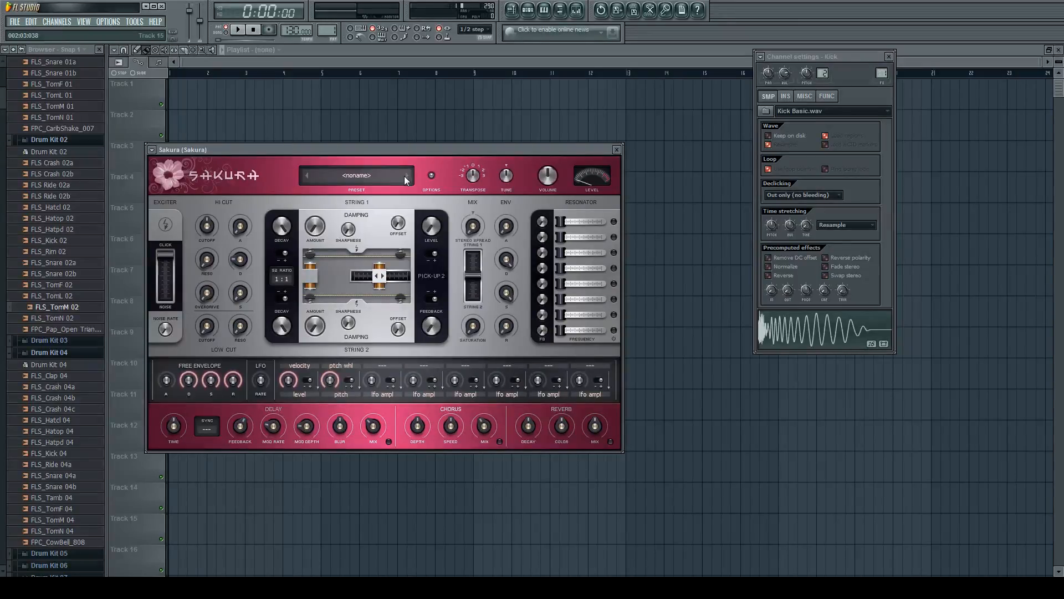
Audition D5, C5 and A4 notes in the Sakura channel's piano roll and erase them
left_click(616, 150)
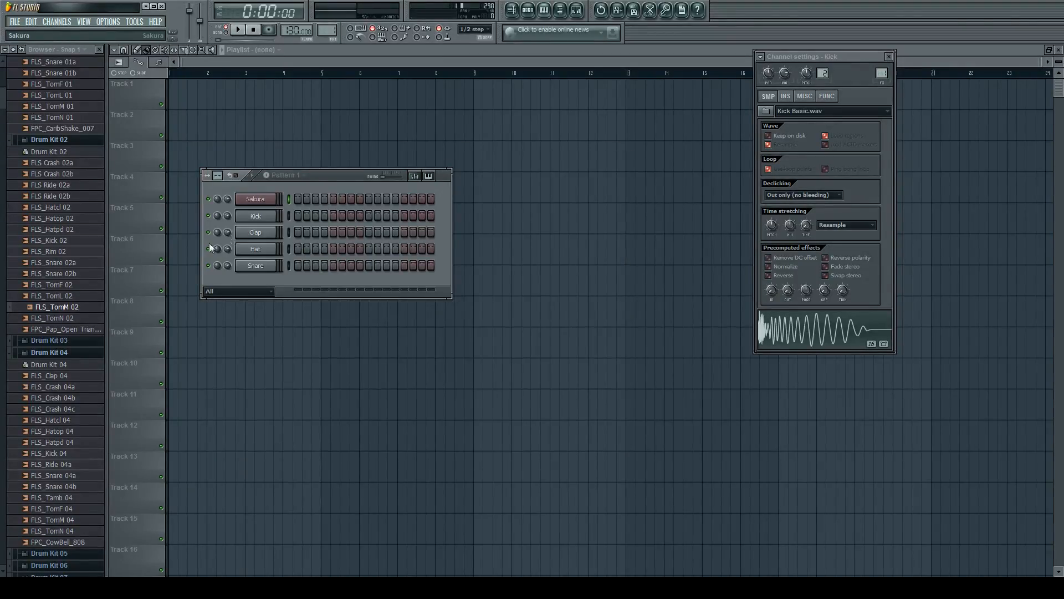
key("F7")
left_click(221, 276)
left_click(224, 291)
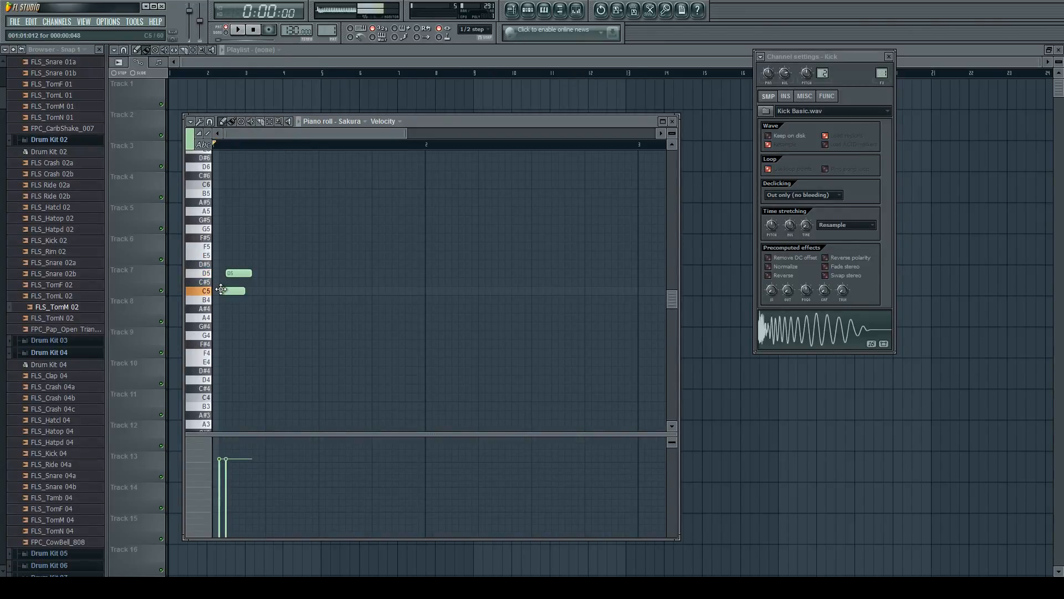
left_click(227, 318)
right_click(233, 272)
right_click(228, 291)
right_click(233, 317)
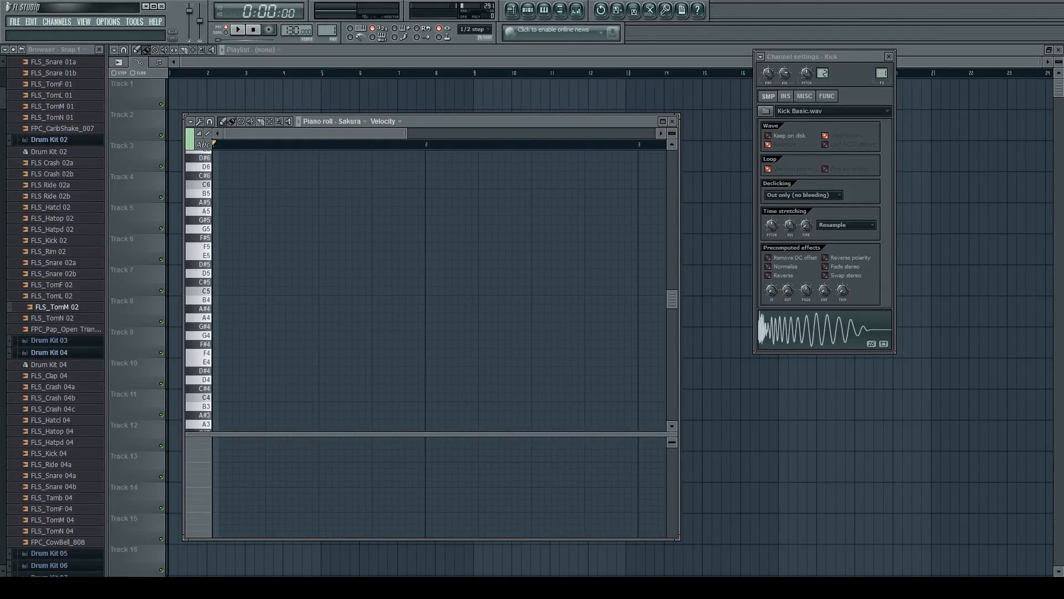
Test further single Sakura notes, including C5 at the start of bar 1, erasing each one
left_click(348, 274)
right_click(353, 275)
left_click_drag(283, 282, 213, 318)
right_click(220, 308)
left_click(214, 291)
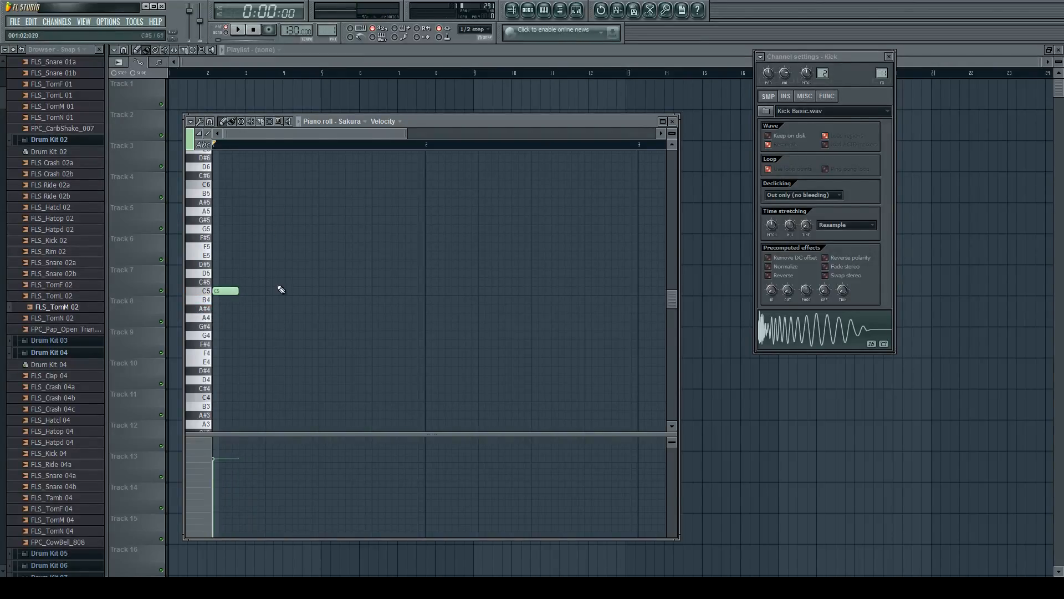
right_click(225, 291)
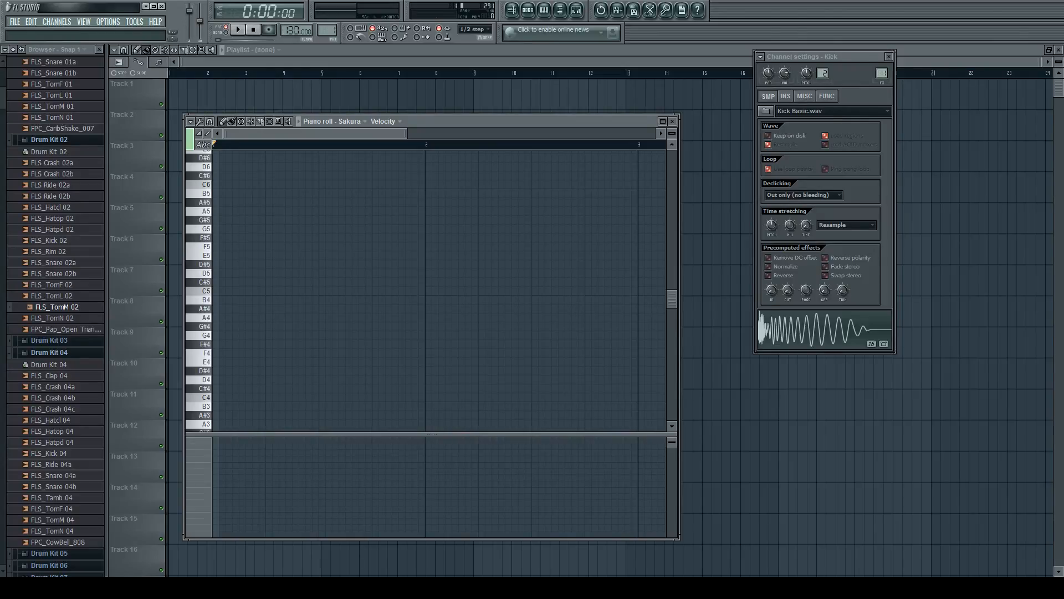
Audition B4, D#4 and a low C#3 note with Sakura and clear them from the piano roll
left_click(223, 299)
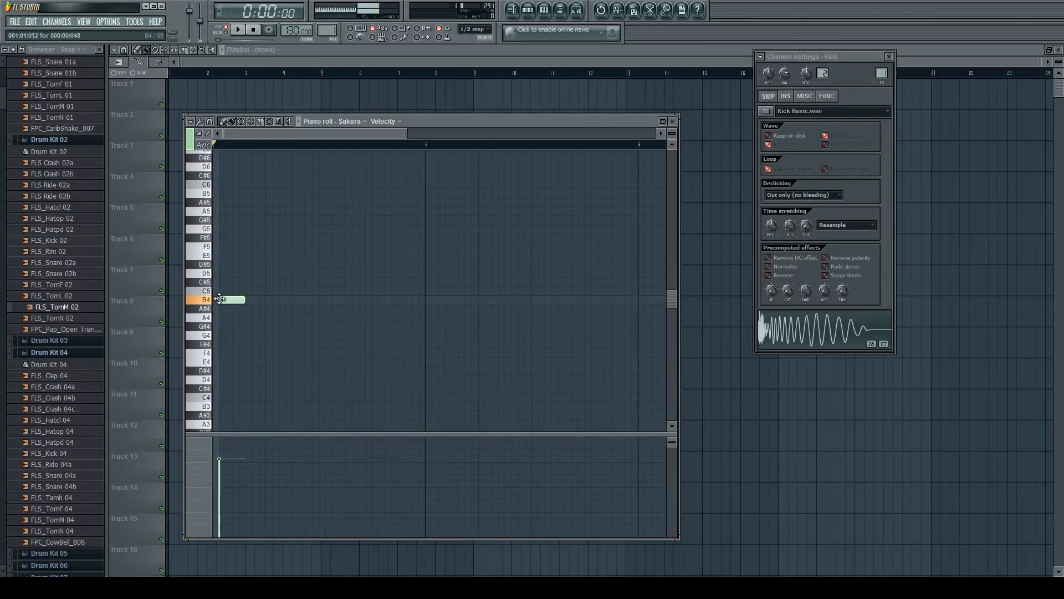
left_click(218, 370)
right_click(234, 299)
right_click(235, 371)
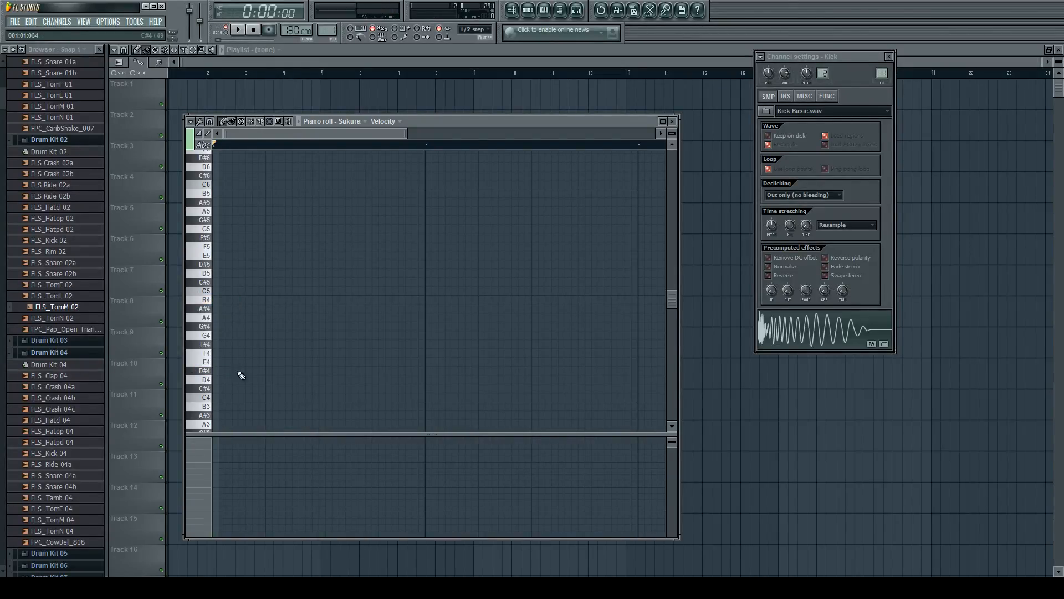
scroll(239, 370, "down", 6)
left_click(231, 336)
right_click(231, 335)
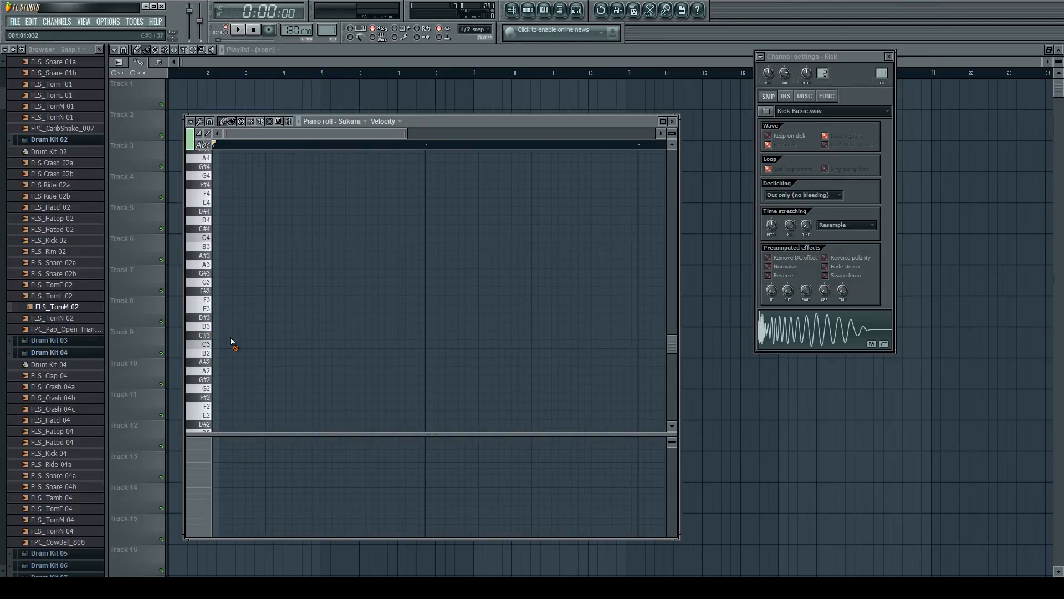
Load the BAS Ampeg Pop FG preset into Sakura
left_click(529, 10)
left_click(255, 199)
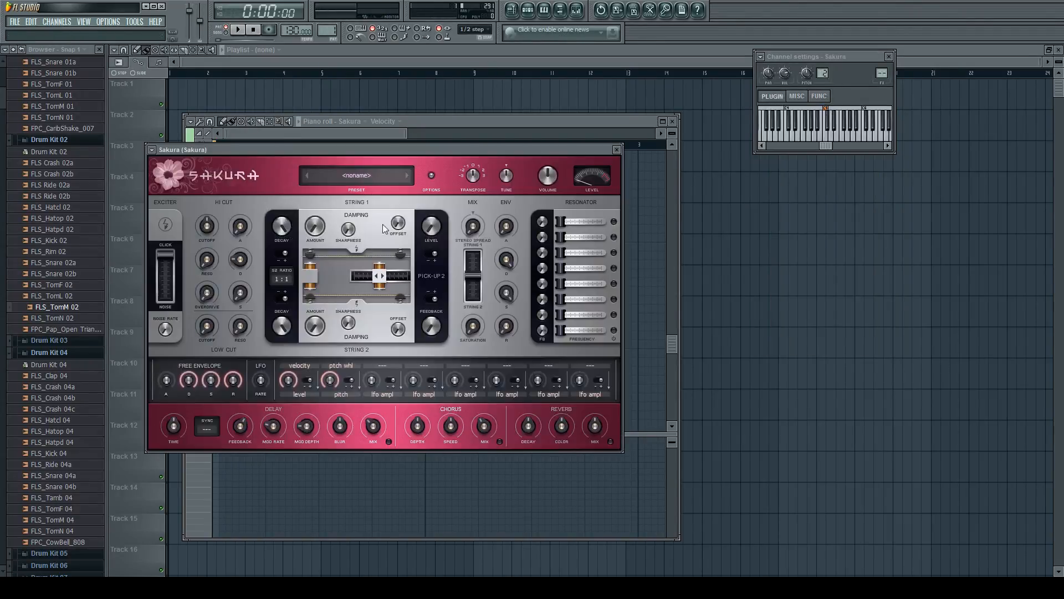
left_click(408, 176)
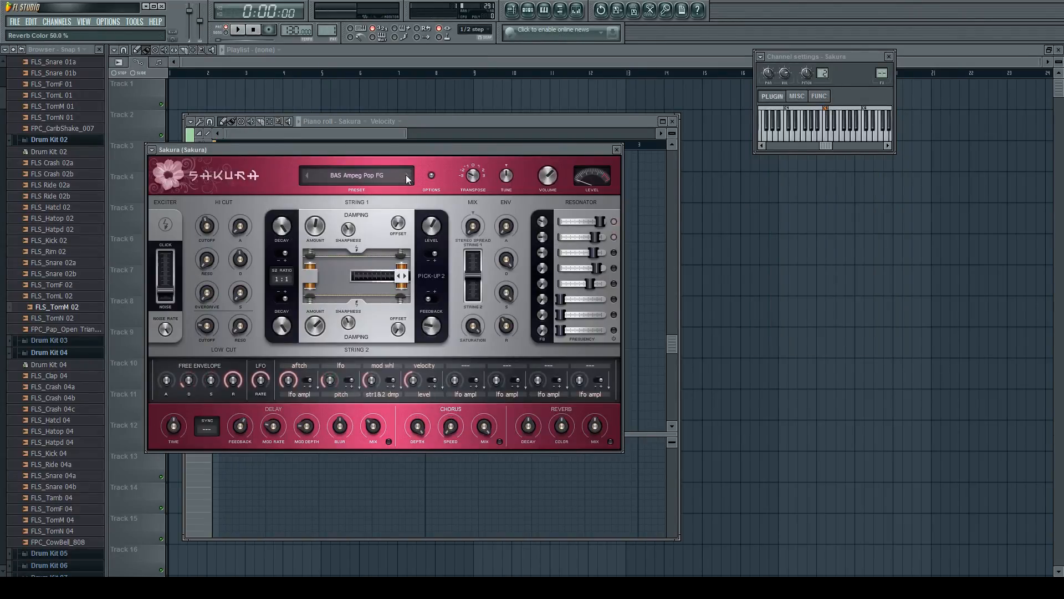
Audition the bass preset with C#3, A#3 and higher notes at the start of bar 1, and erase them
left_click(309, 496)
left_click(228, 336)
left_click(227, 254)
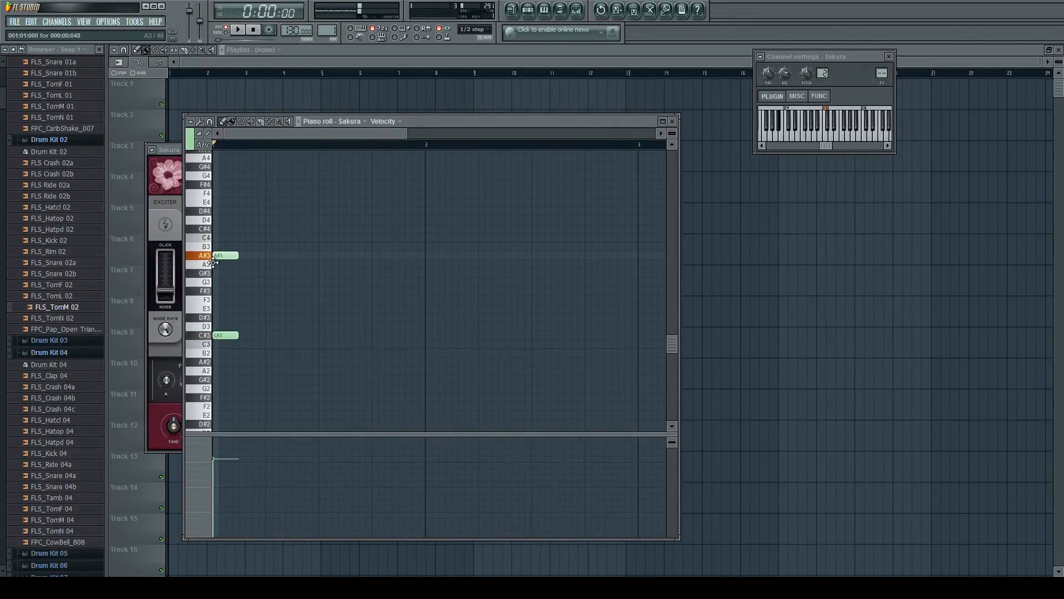
left_click_drag(225, 203, 226, 174)
scroll(225, 175, "up", 1)
right_click(226, 199)
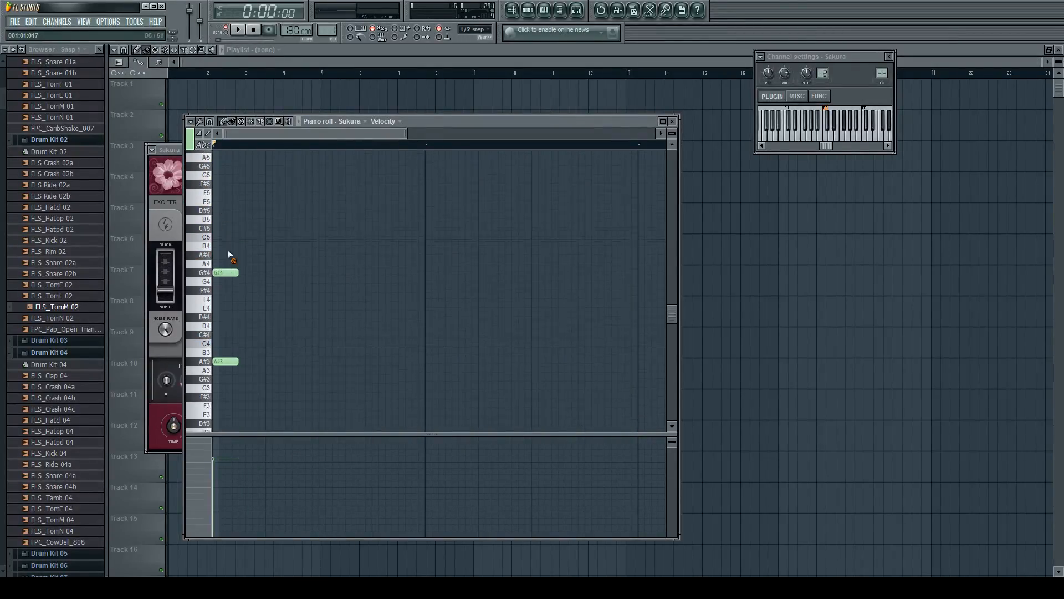
right_click(224, 281)
right_click(221, 361)
Place F4, A#4 and G#4 notes in bar 1, lengthening F4 to just past the middle of the bar, and play the phrase
scroll(233, 385, "up", 3)
scroll(233, 383, "down", 3)
left_click(224, 244)
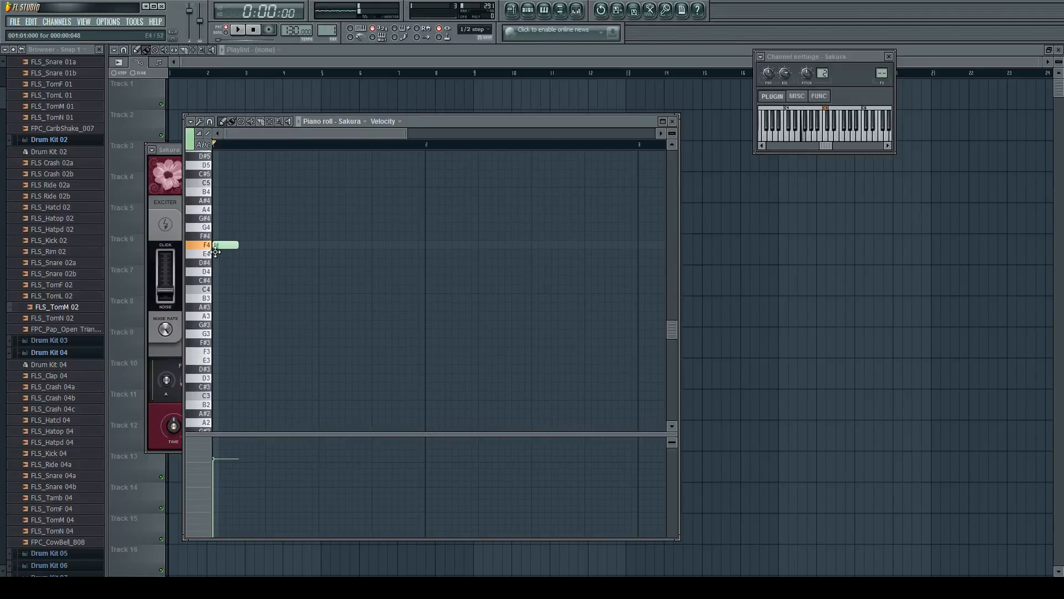
left_click(261, 199)
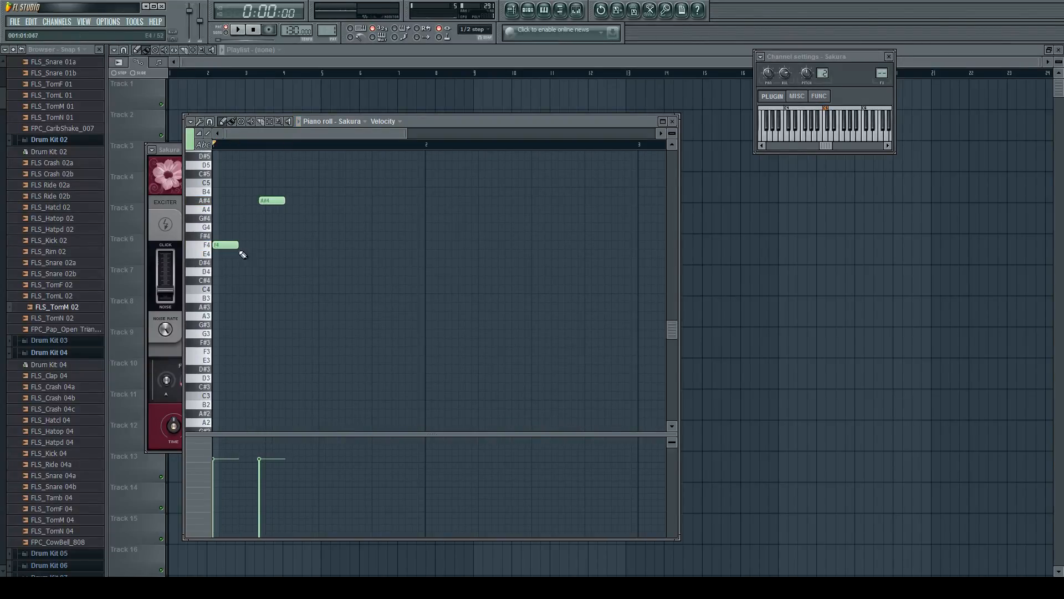
left_click_drag(239, 245, 334, 261)
key("space")
left_click(328, 218)
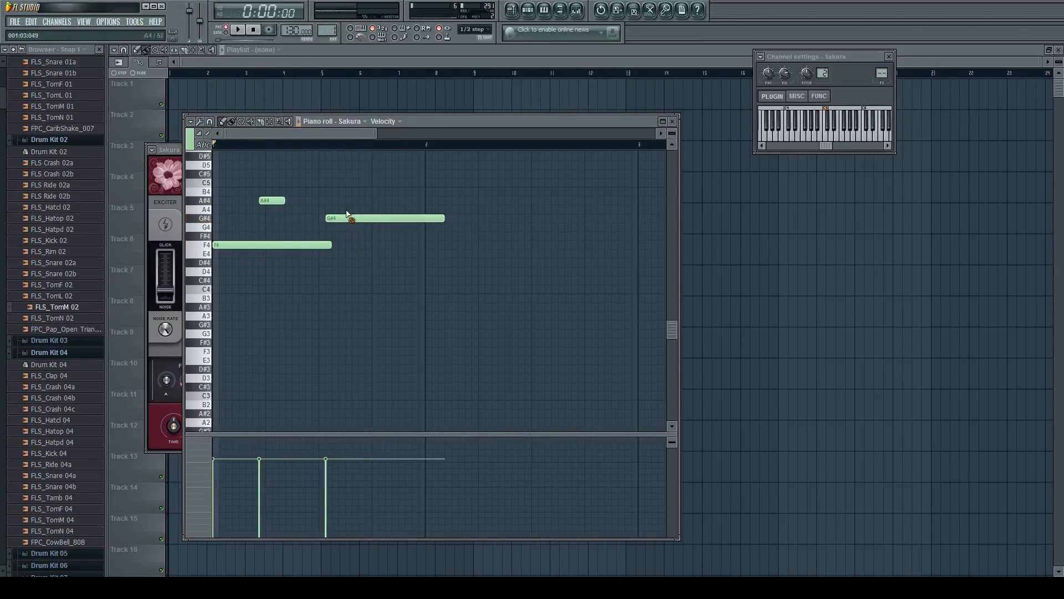
key("space")
Erase the A#4, F4 and G#4 notes from Sakura's piano roll
right_click(271, 200)
right_click(275, 244)
right_click(332, 218)
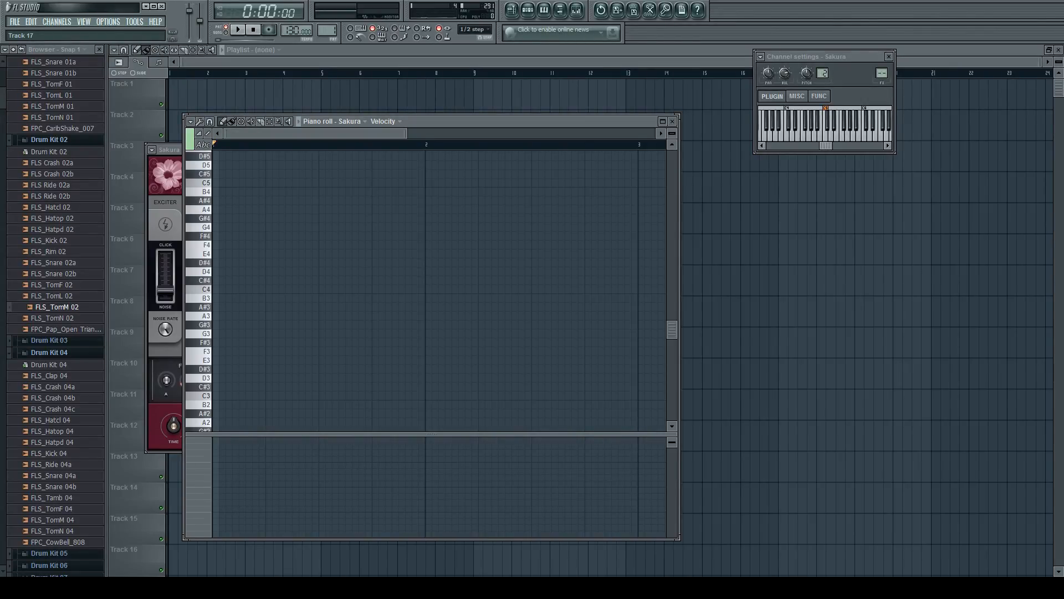
Place long overlapping A#4, C5 and D5 notes in bar 1, and remove the D5 note
left_click(314, 327)
right_click(339, 326)
left_click_drag(252, 200, 242, 201)
left_click(242, 183)
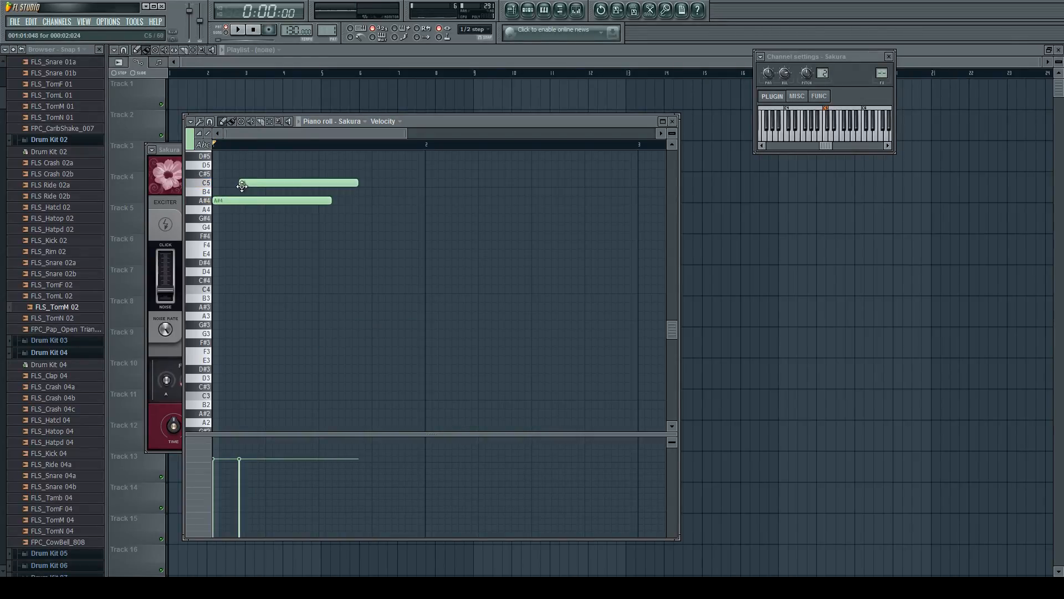
left_click(262, 165)
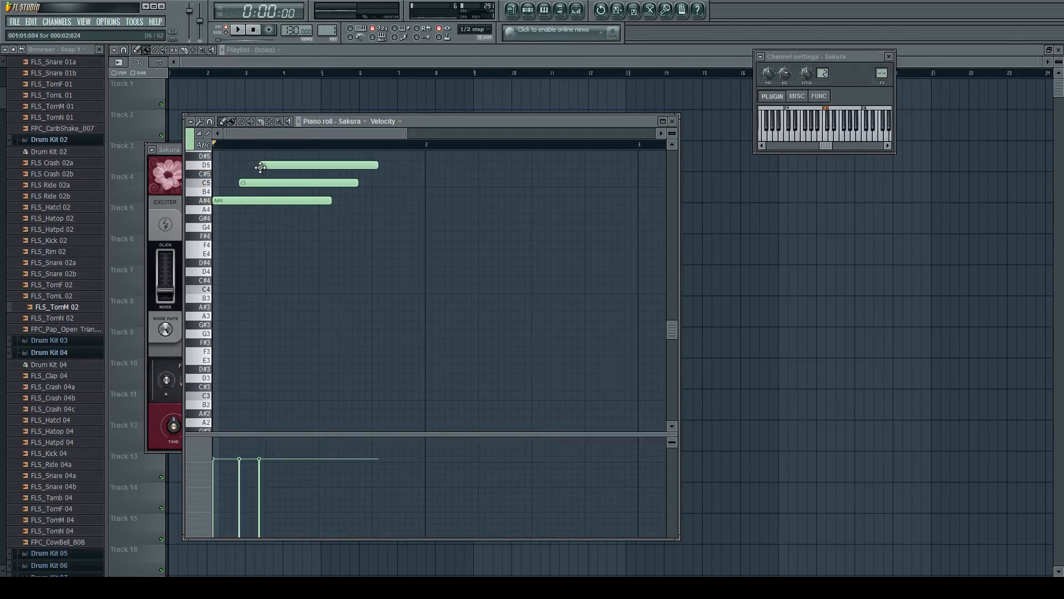
right_click(291, 165)
Switch Sakura to its next preset, audition it with a C#5 note, and erase the A#4 and C5 notes
left_click(171, 150)
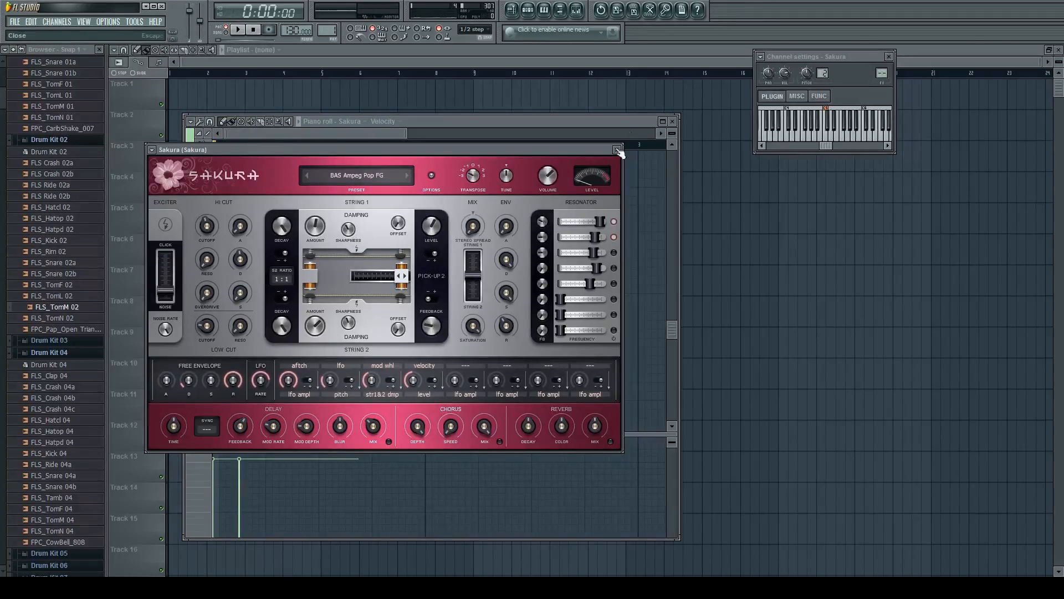
left_click(407, 176)
left_click_drag(634, 244, 290, 170)
right_click(297, 167)
right_click(281, 184)
right_click(282, 201)
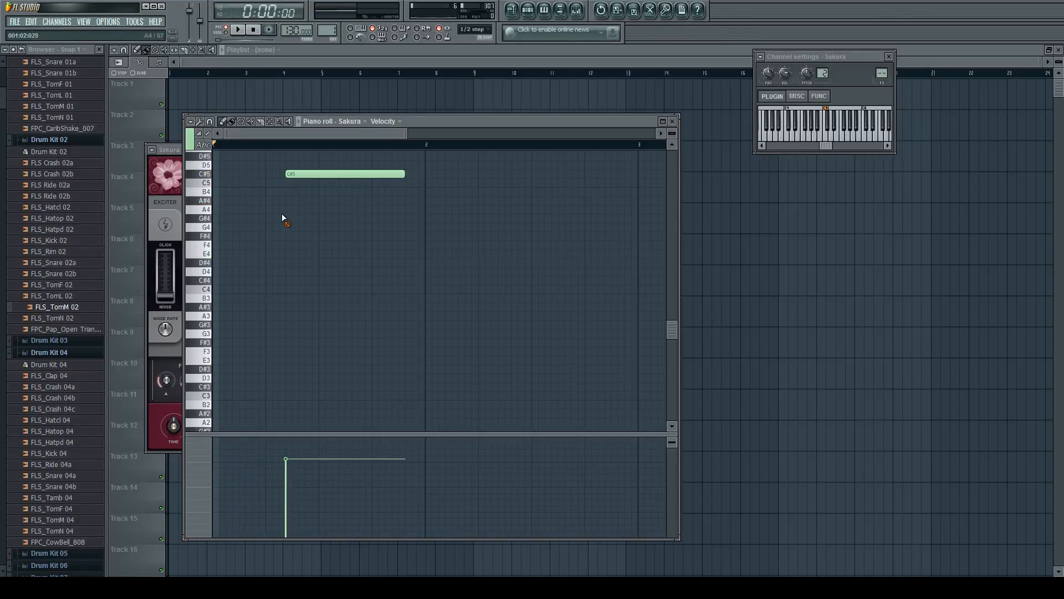
Replace the C#5 note with a B4 note at the start of bar 1 and a D5 note near the middle of the bar
right_click(291, 175)
left_click_drag(228, 246, 211, 251)
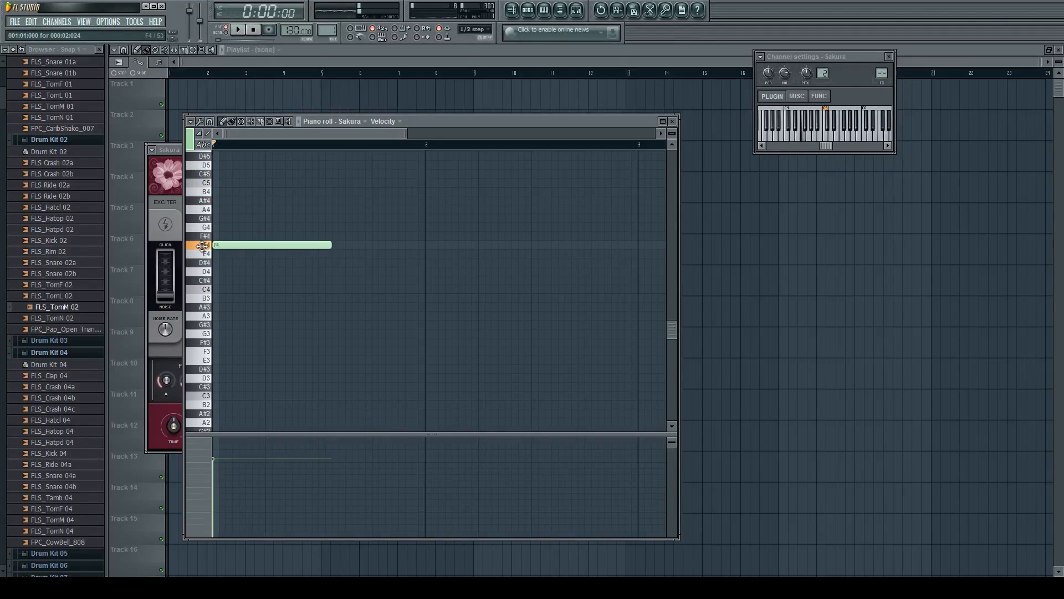
mouse_move(216, 324)
left_mouse_down()
mouse_move(206, 327)
mouse_move(191, 187)
left_mouse_up()
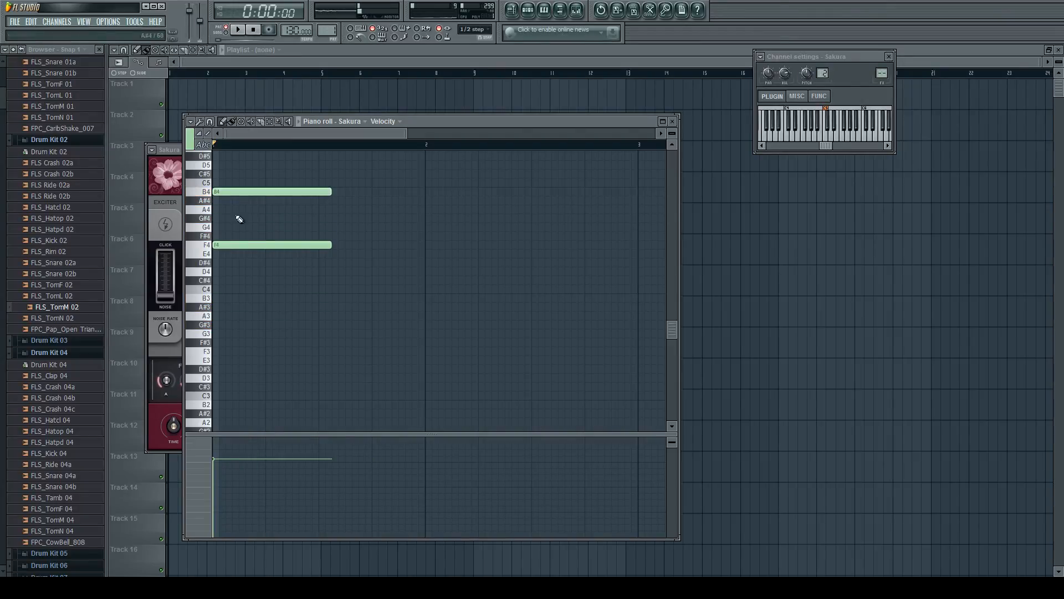
left_click(321, 174)
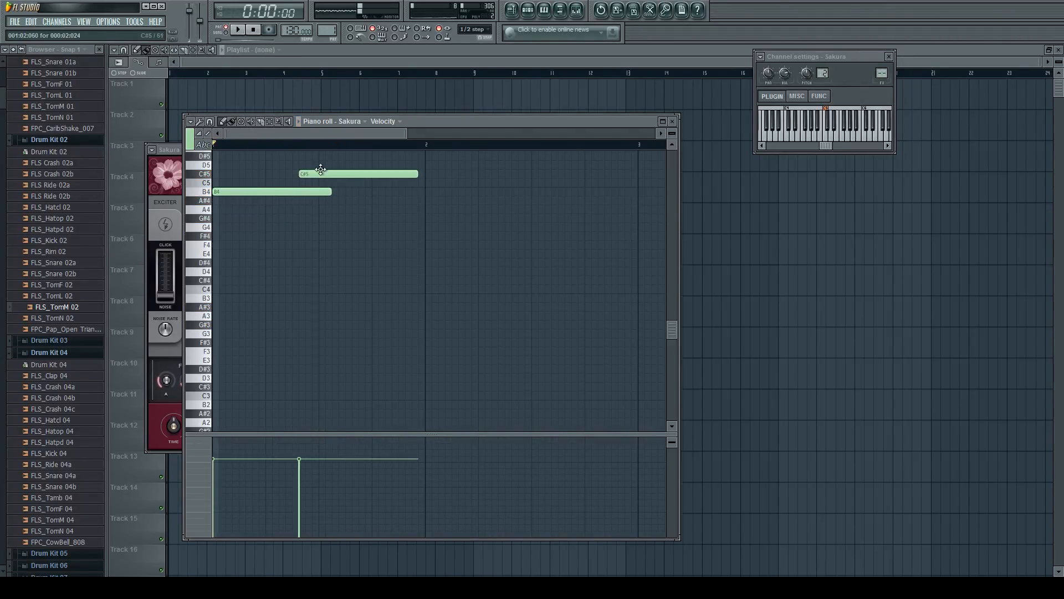
key("ctrl+z")
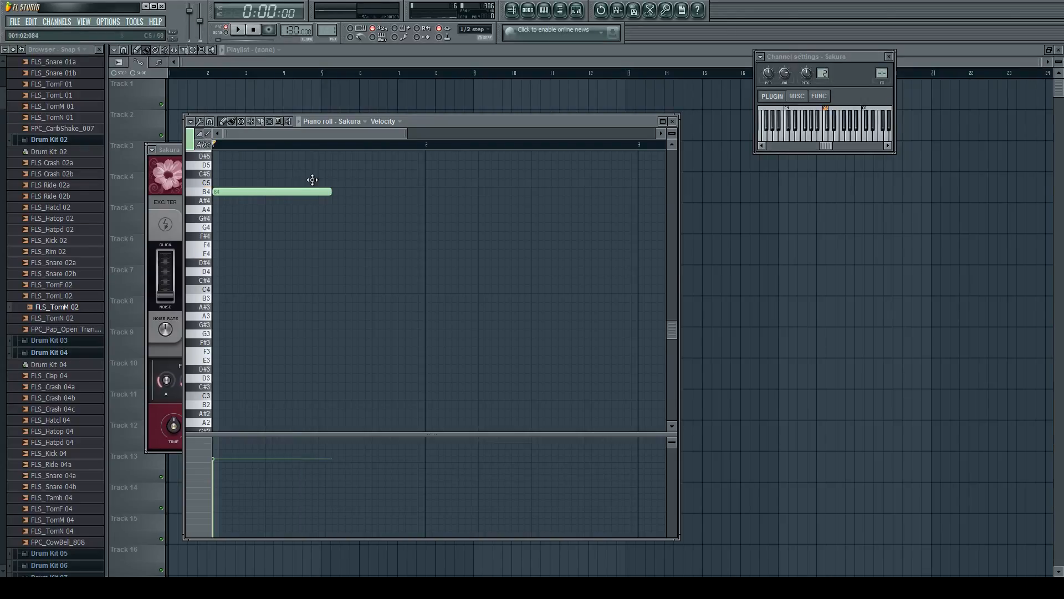
left_click_drag(312, 180, 306, 165)
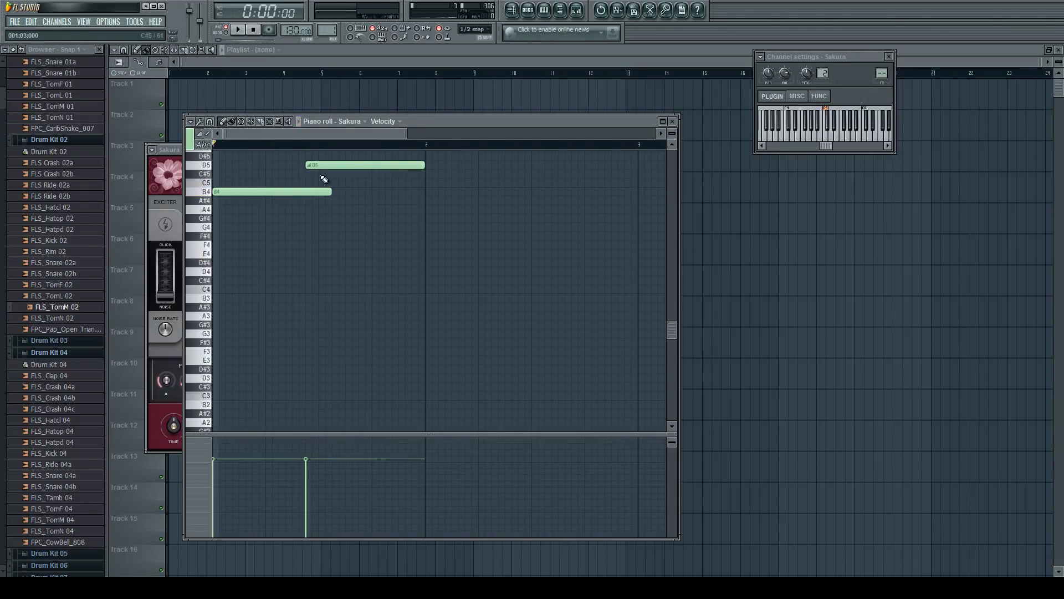
Lengthen the B4 note to about three quarters of the way through bar 2 and play the phrase
scroll(342, 270, "up", 3)
left_click_drag(330, 271, 574, 272)
key("space")
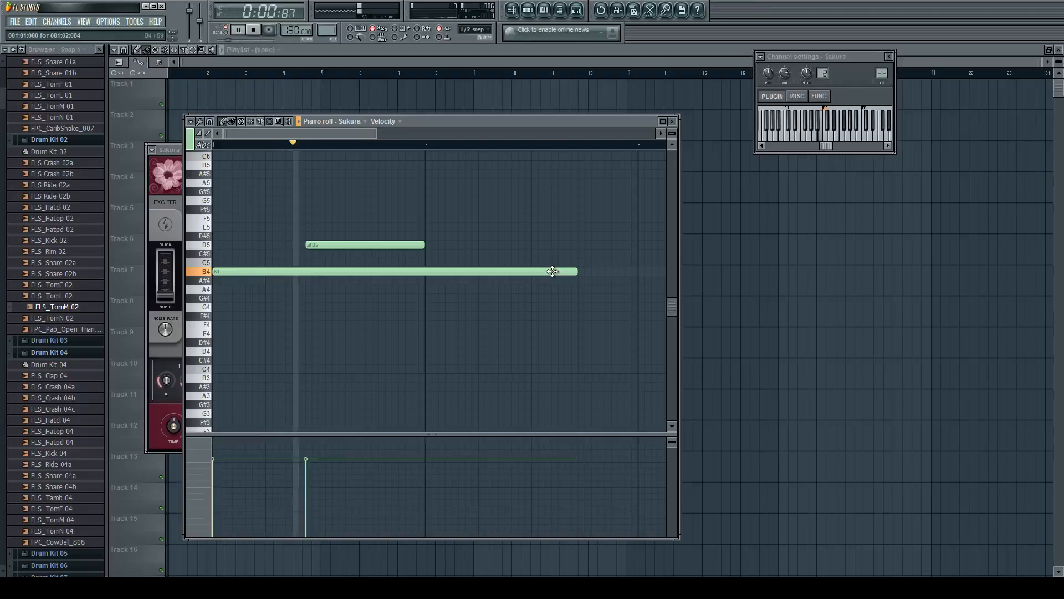
Shift the D5 note slightly later, place a G#5 note near the end of bar 1, and play the phrase
left_click(459, 191)
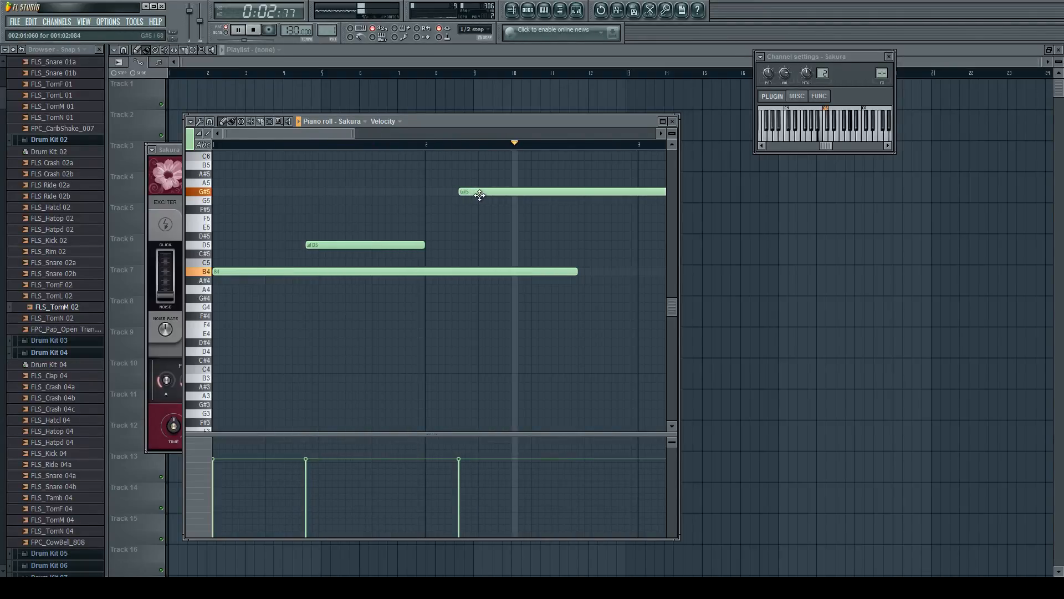
right_click(475, 190)
key("space")
left_click_drag(368, 245, 375, 245)
left_click(409, 191)
key("space")
scroll(440, 211, "up", 2)
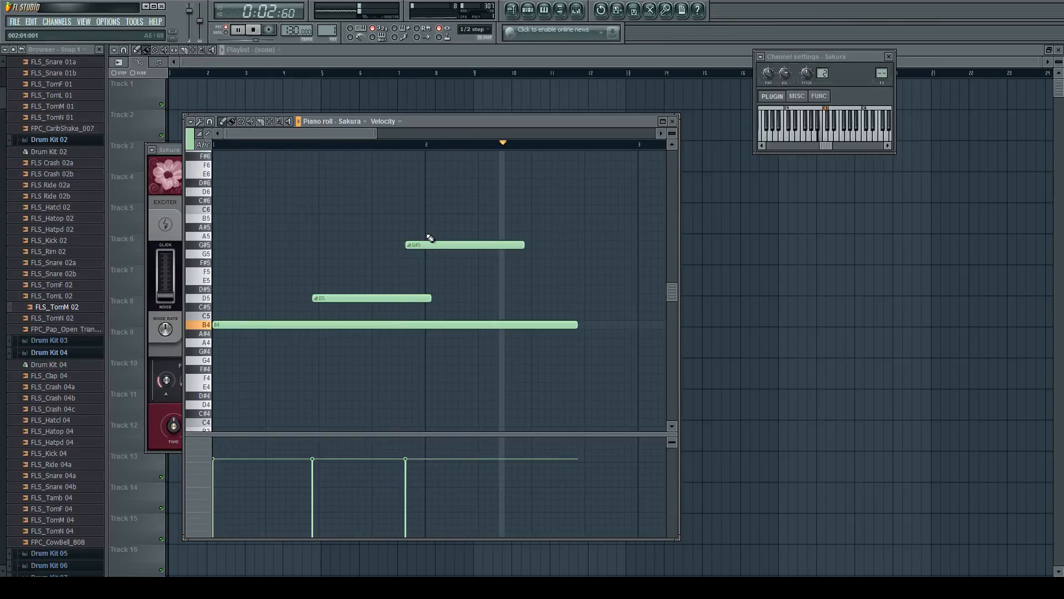
key("space")
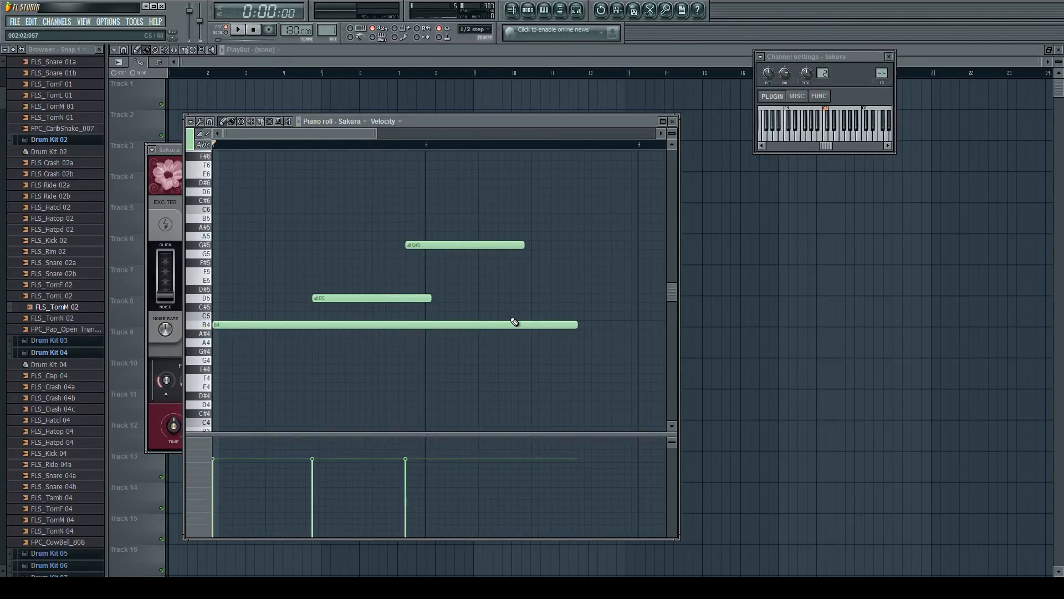
Place an F4 note early in bar 2 and play the phrase
left_click_drag(497, 298, 471, 379)
key("space")
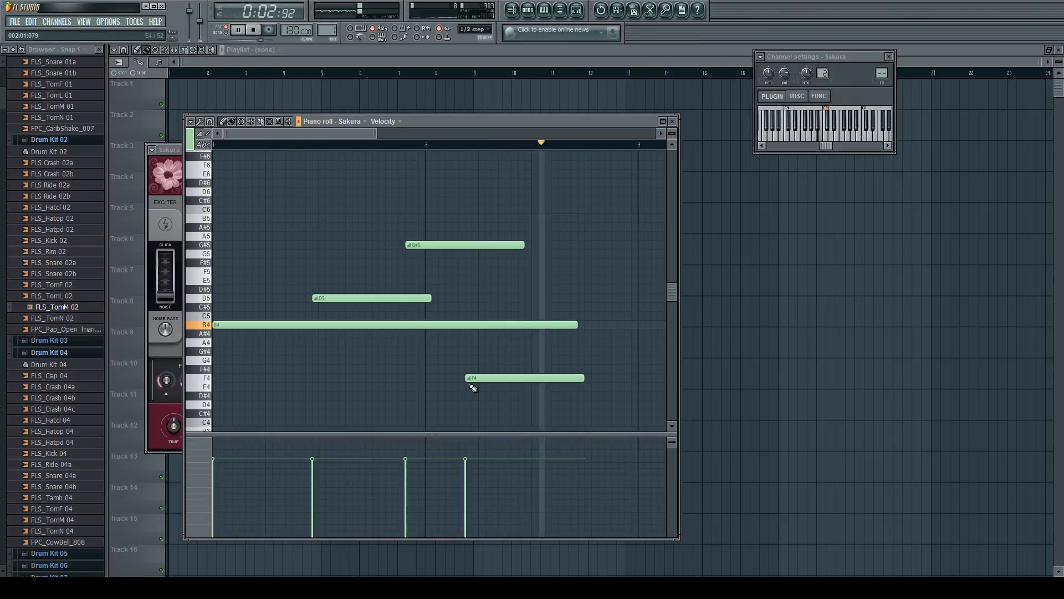
key("space")
Add C#6 and C#4 notes in bar 2, extend the B4 note to just past the start of bar 4, and play the phrase
left_click(507, 200)
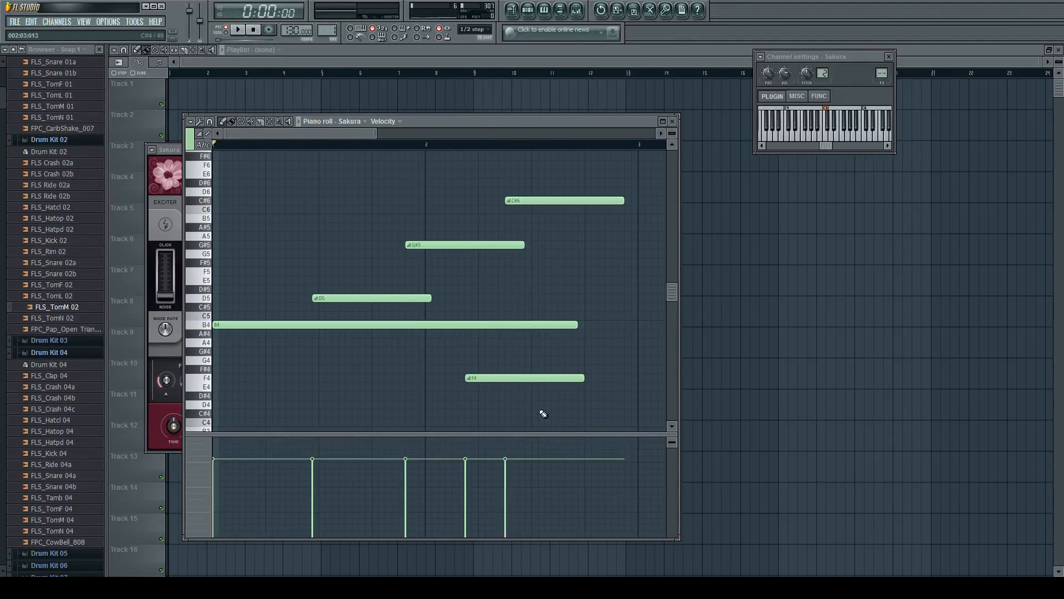
left_click(595, 413)
key("space")
scroll(280, 316, "down", 3, "ctrl")
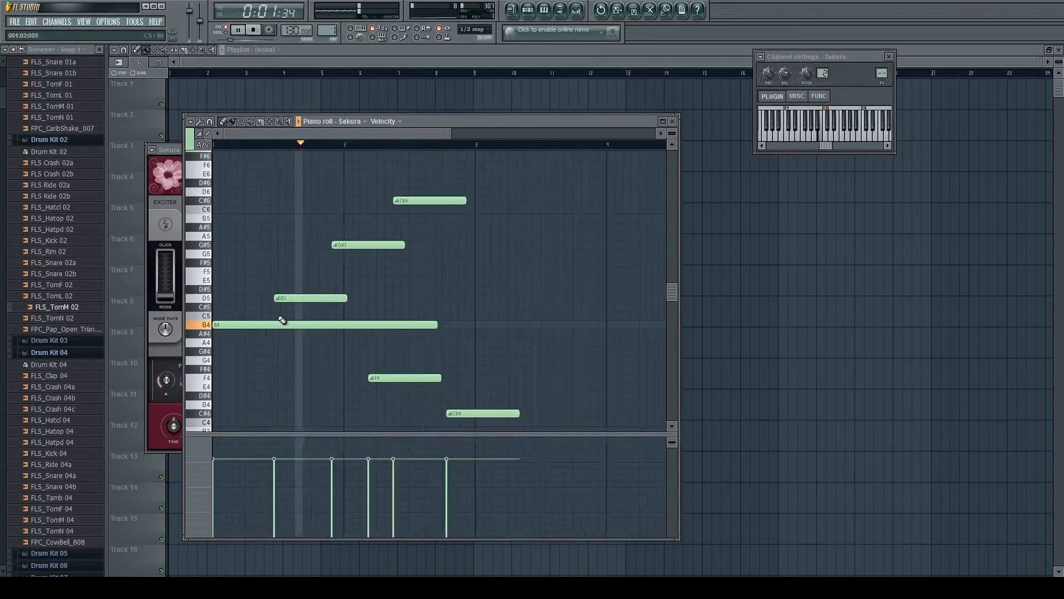
left_click_drag(420, 323, 610, 324)
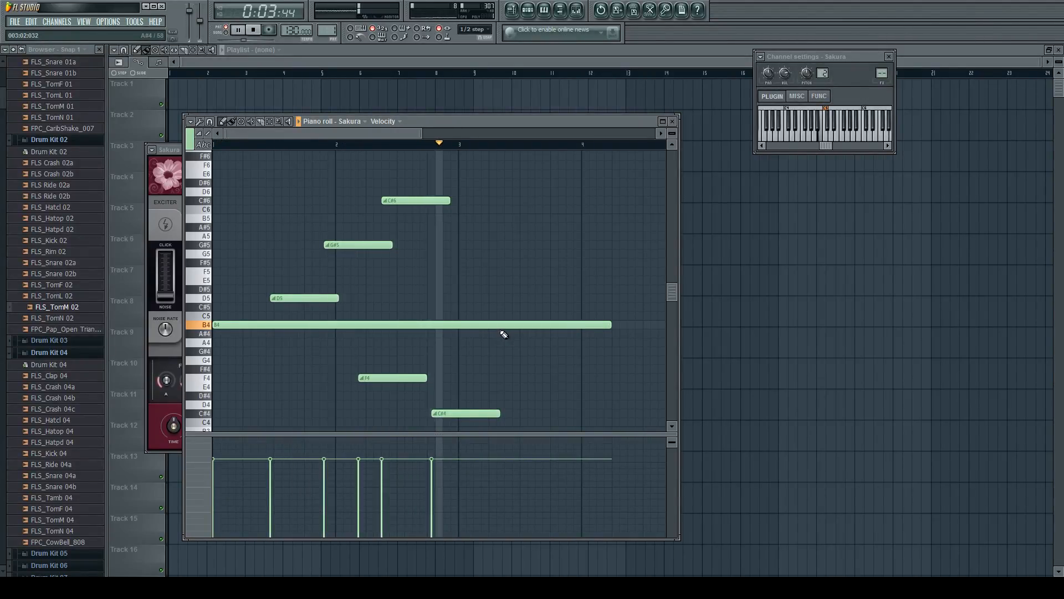
key("space")
Place an F#6 note early in bar 3 and a low G3 note near the middle of bar 3
scroll(519, 254, "down", 4)
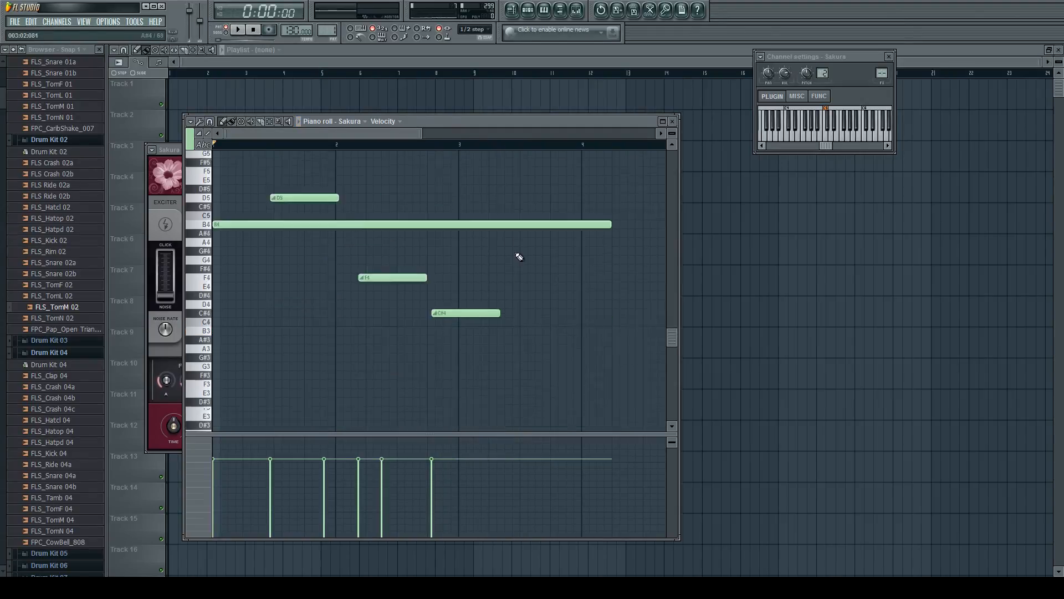
scroll(506, 302, "up", 2)
scroll(530, 214, "up", 5)
scroll(521, 207, "down", 3)
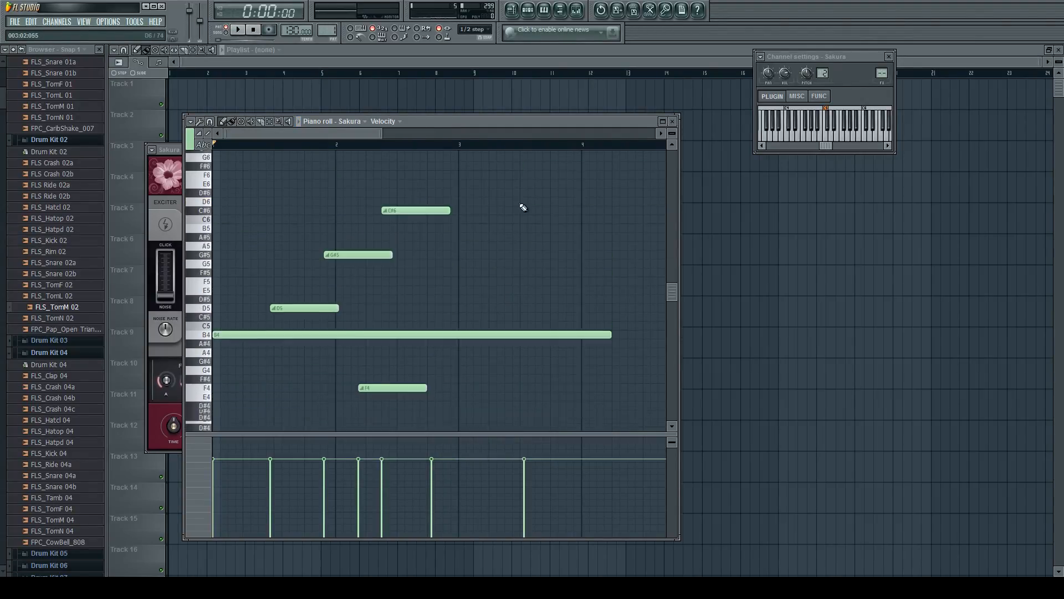
scroll(532, 200, "up", 2)
mouse_move(502, 211)
left_mouse_down()
mouse_move(473, 174)
mouse_move(469, 271)
left_mouse_up()
scroll(479, 204, "down", 4)
scroll(479, 204, "up", 1)
left_click(476, 157)
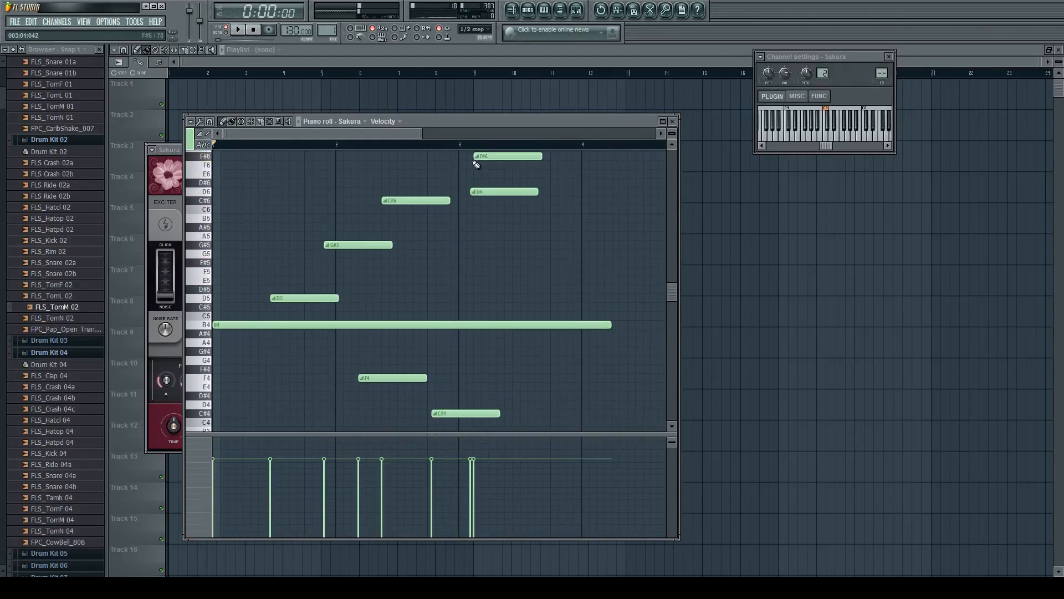
scroll(536, 319, "down", 5)
mouse_move(530, 304)
left_mouse_down()
mouse_move(530, 343)
mouse_move(527, 322)
left_mouse_up()
Play the extended Sakura phrase through and review its notes across the piano roll
key("space")
scroll(528, 321, "up", 6)
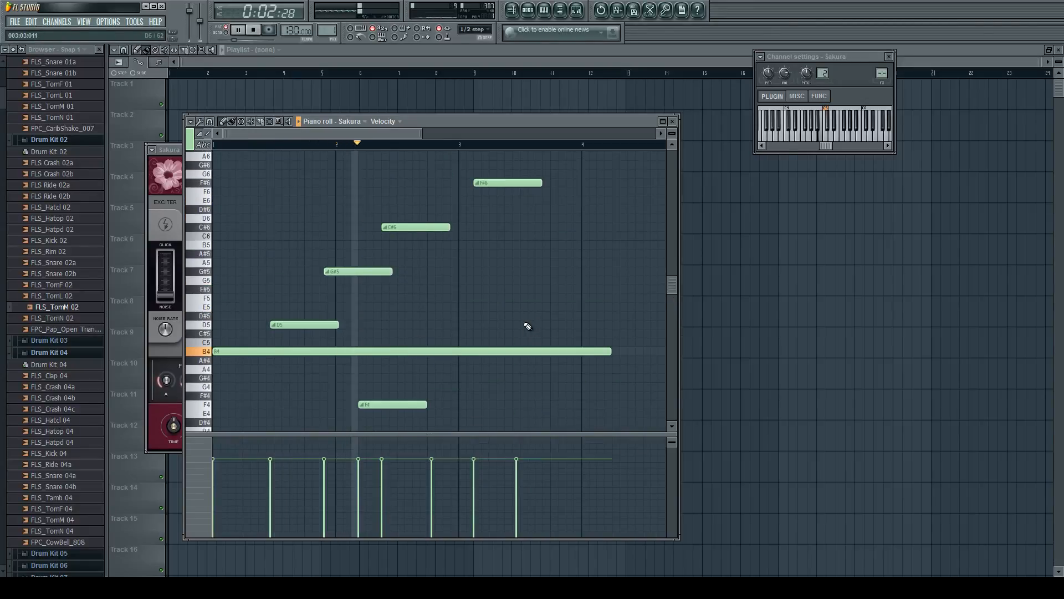
scroll(526, 321, "down", 3)
scroll(526, 321, "up", 3)
scroll(525, 317, "down", 2)
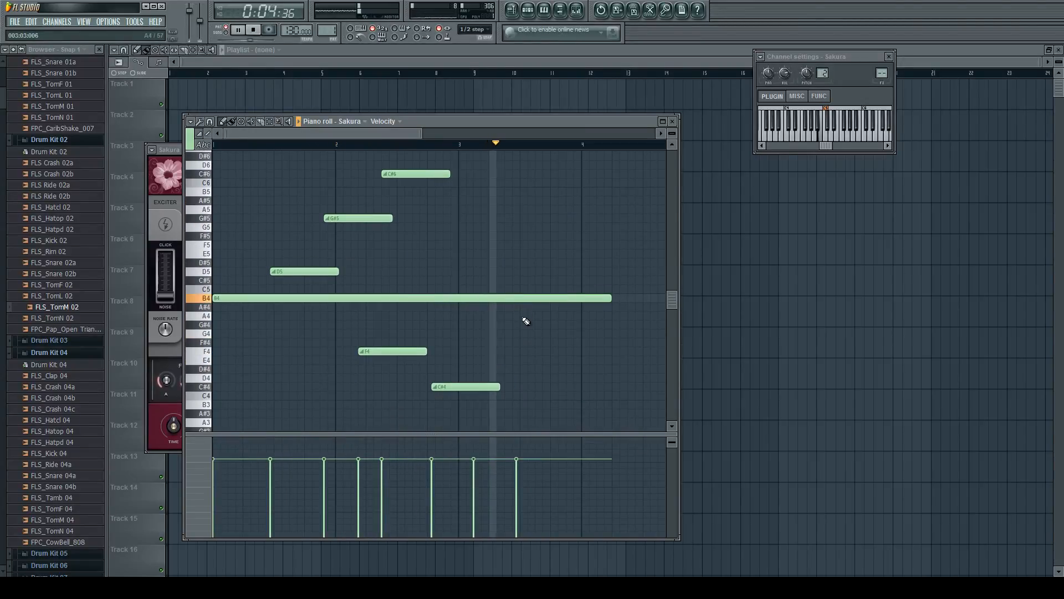
scroll(525, 311, "down", 4)
scroll(499, 305, "up", 3)
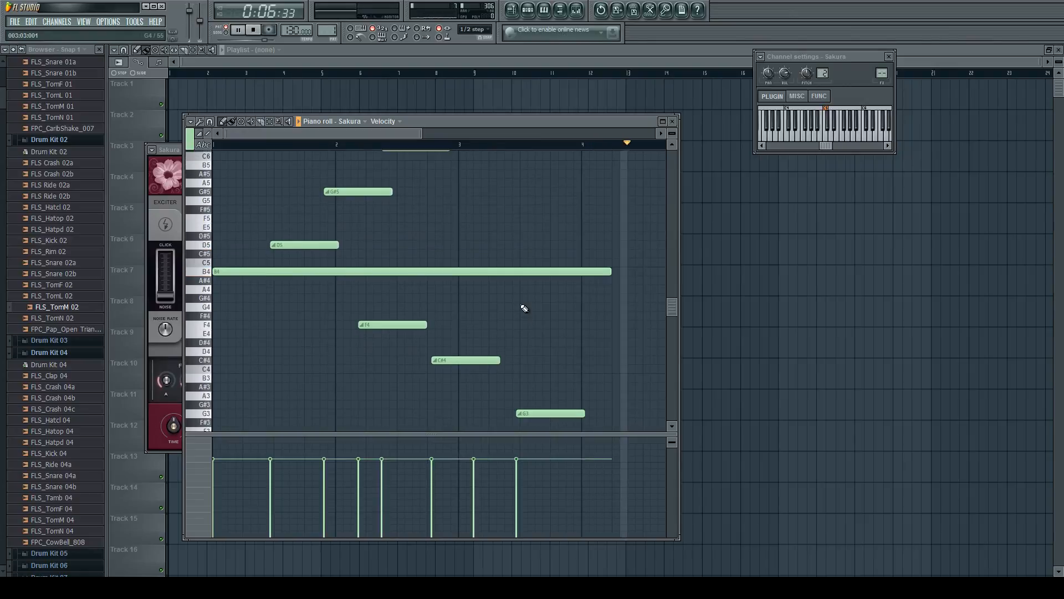
key("space")
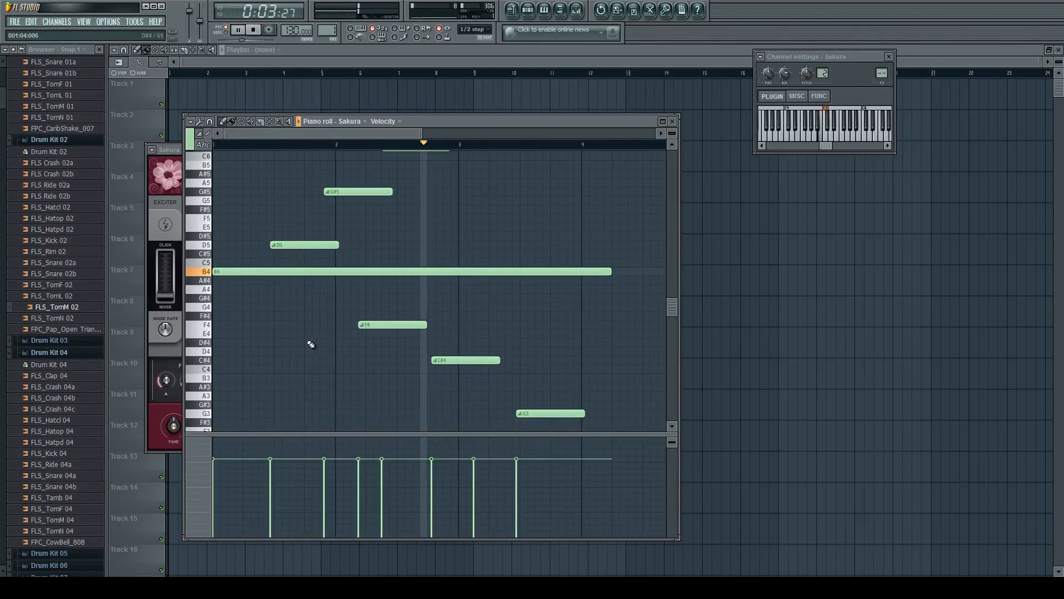
key("space")
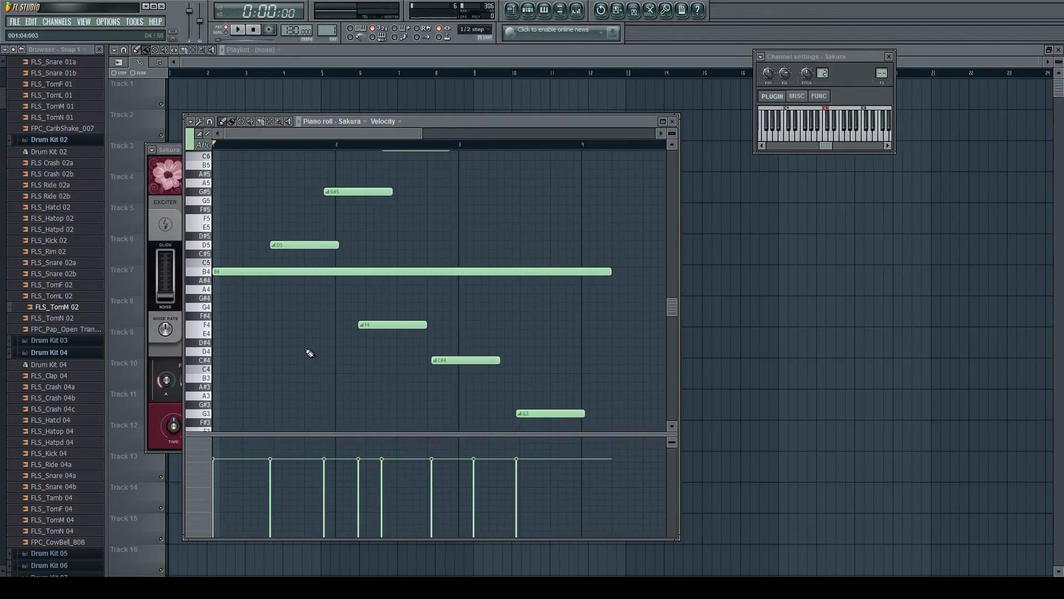
Delete all notes from Sakura's piano roll, clear the time selection, and return the playhead to the start
key("ctrl+a")
key("Delete")
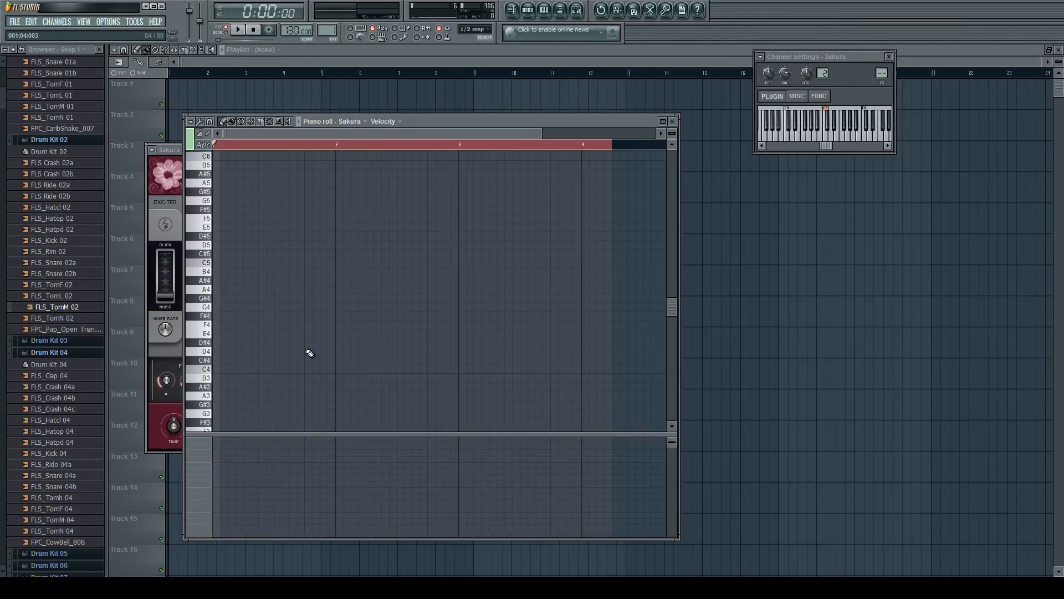
left_click(348, 146)
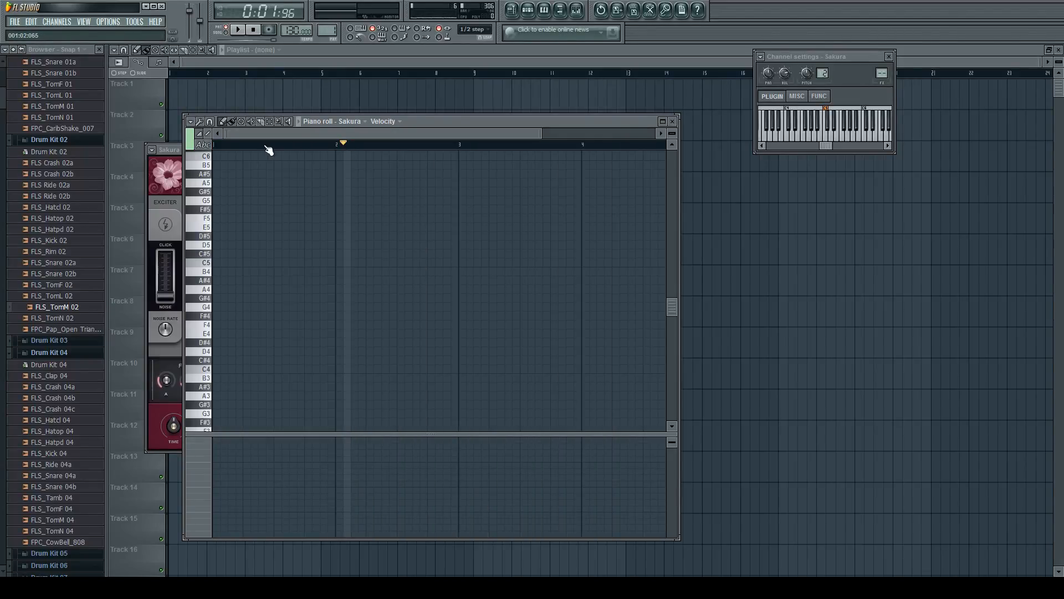
left_click(215, 145)
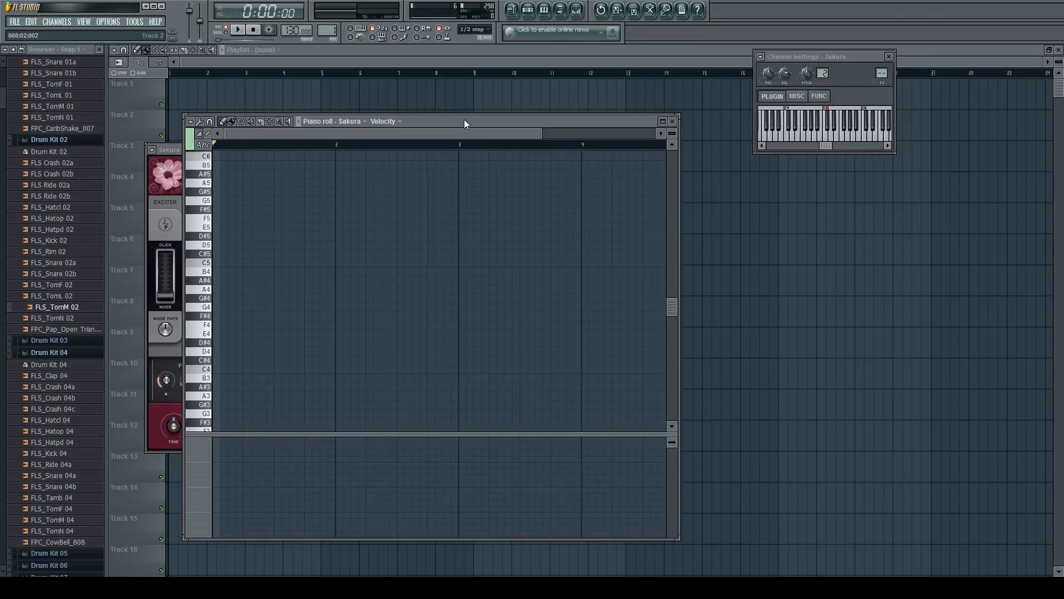
Move the piano roll aside to reveal Sakura and switch its preset to Alaska
left_click_drag(464, 123, 779, 108)
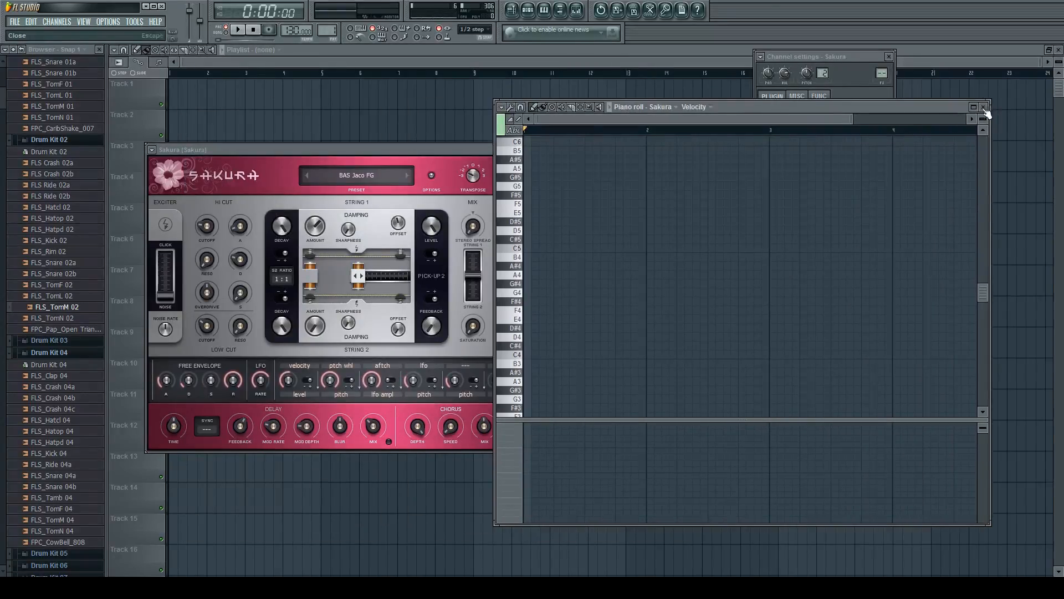
left_click(409, 177)
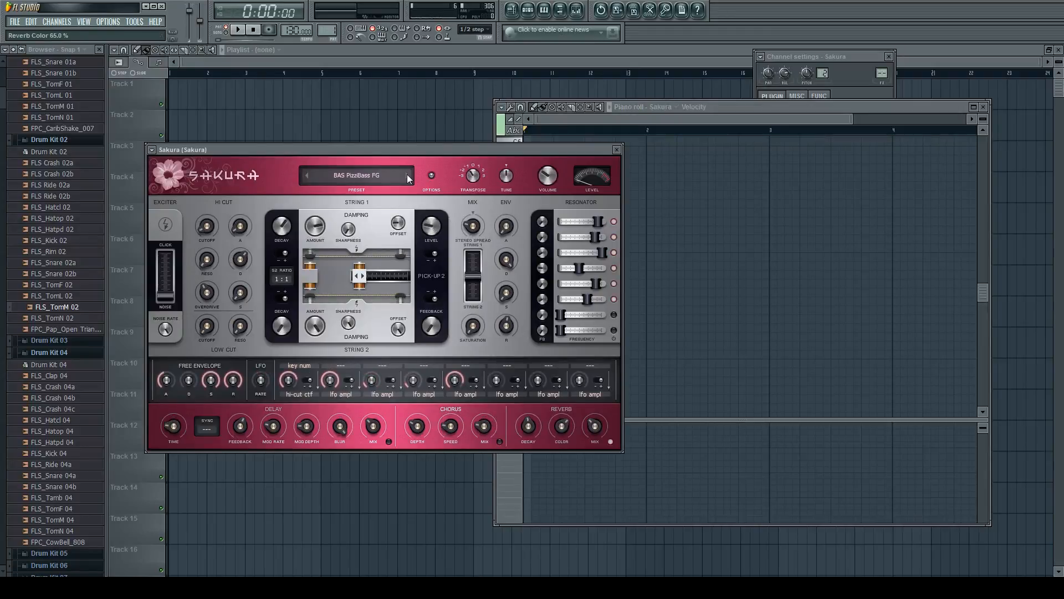
left_click(409, 178)
left_click_drag(735, 213, 526, 213)
left_click(544, 257)
right_click(584, 213)
right_click(574, 258)
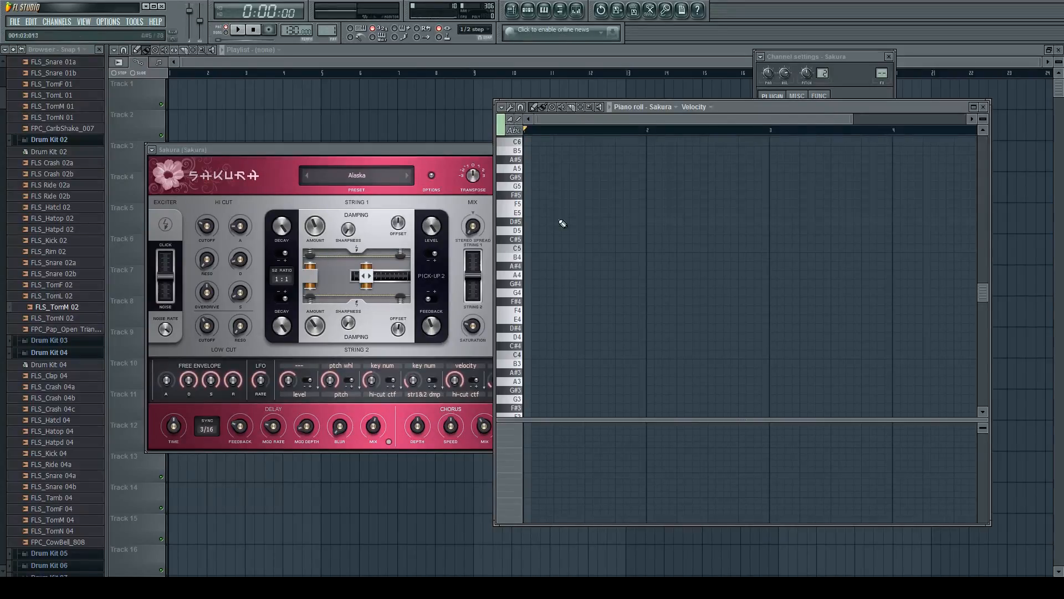
Place E5 notes at the start and the first quarter of bar 1, and play them
left_click_drag(563, 213, 526, 214)
left_click(589, 257)
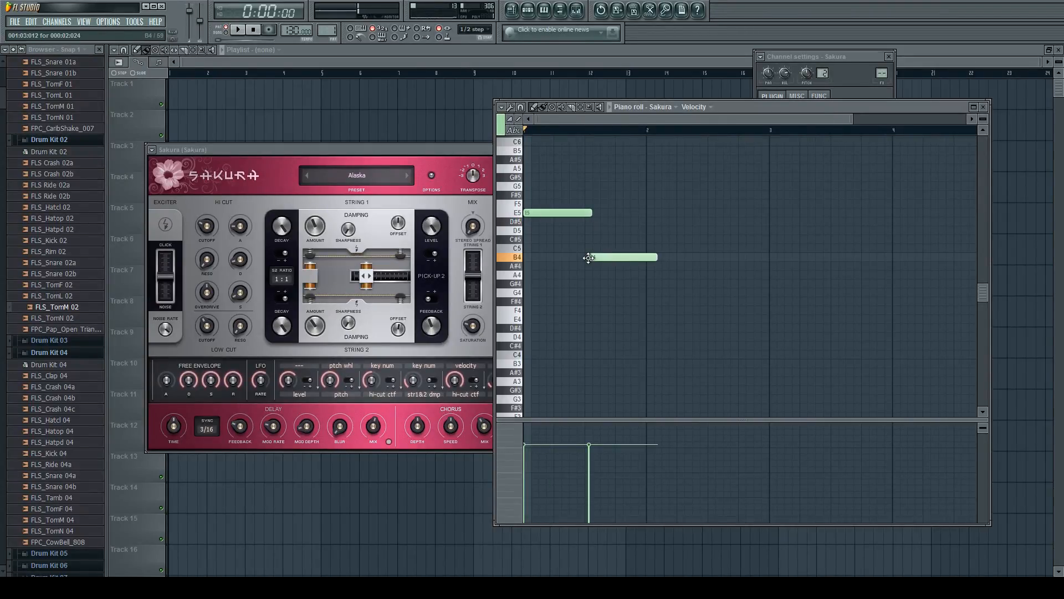
left_click_drag(589, 257, 566, 214)
key("space")
key("space")
Add a C5 note at the middle and a B4 note at three quarters of bar 1, playing the phrase after each
left_click(590, 245)
left_click_drag(583, 252, 587, 252)
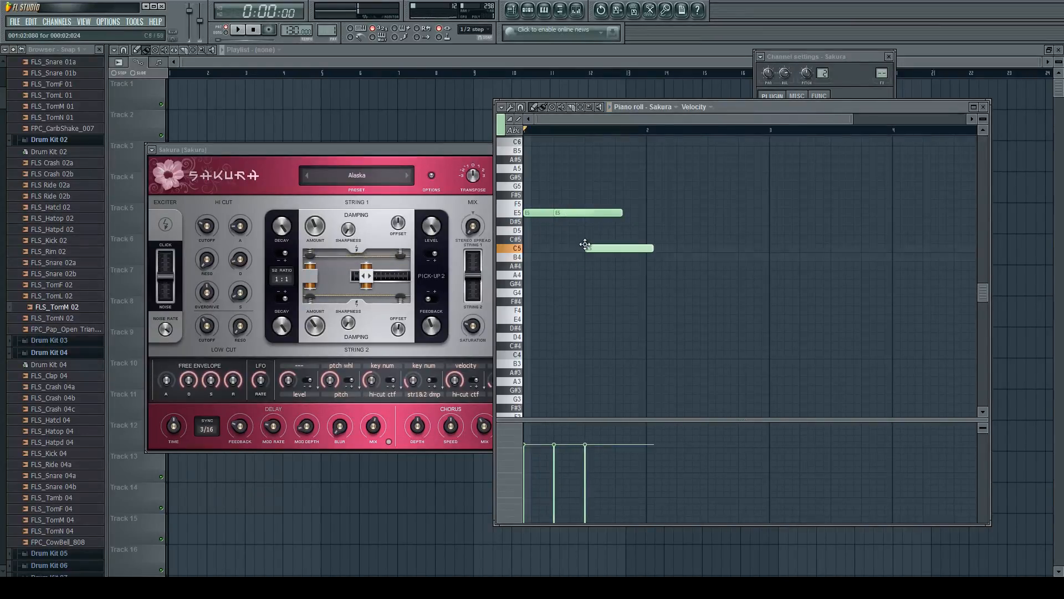
key("space")
key("space")
left_click(617, 265)
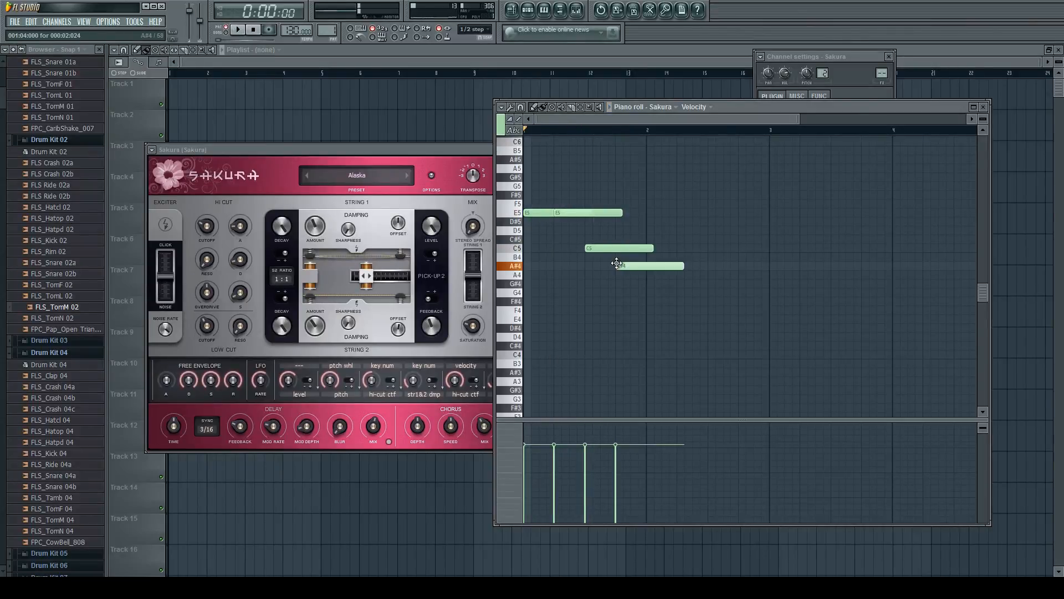
left_click_drag(617, 255, 617, 257)
key("space")
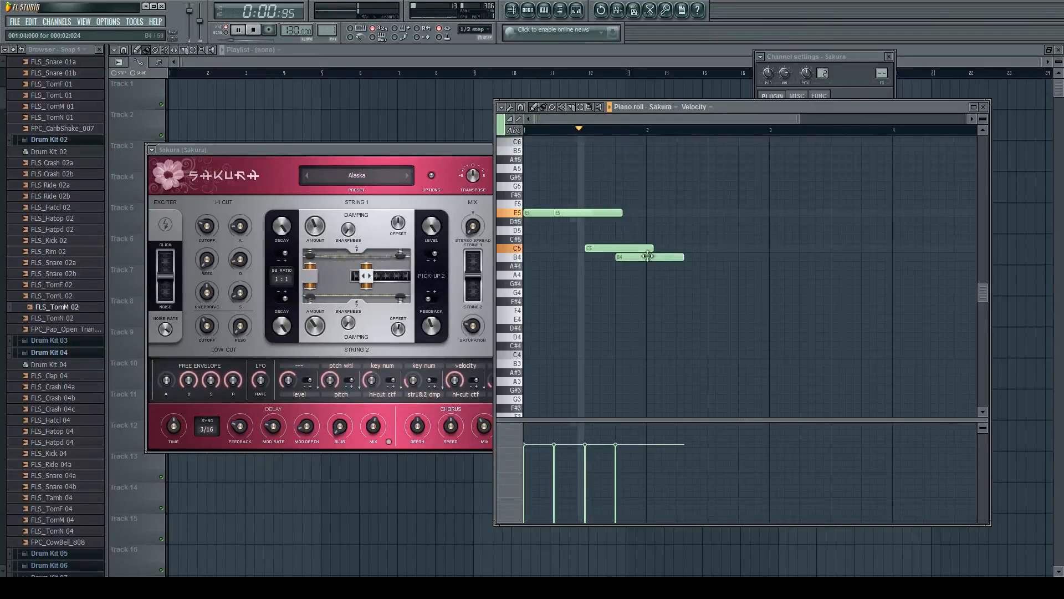
key("space")
Add a third E5 note shortly before the C5 note, adjust the second E5's timing, and play the phrase
mouse_move(577, 215)
left_mouse_down()
mouse_move(587, 216)
mouse_move(558, 214)
left_mouse_up()
key("space")
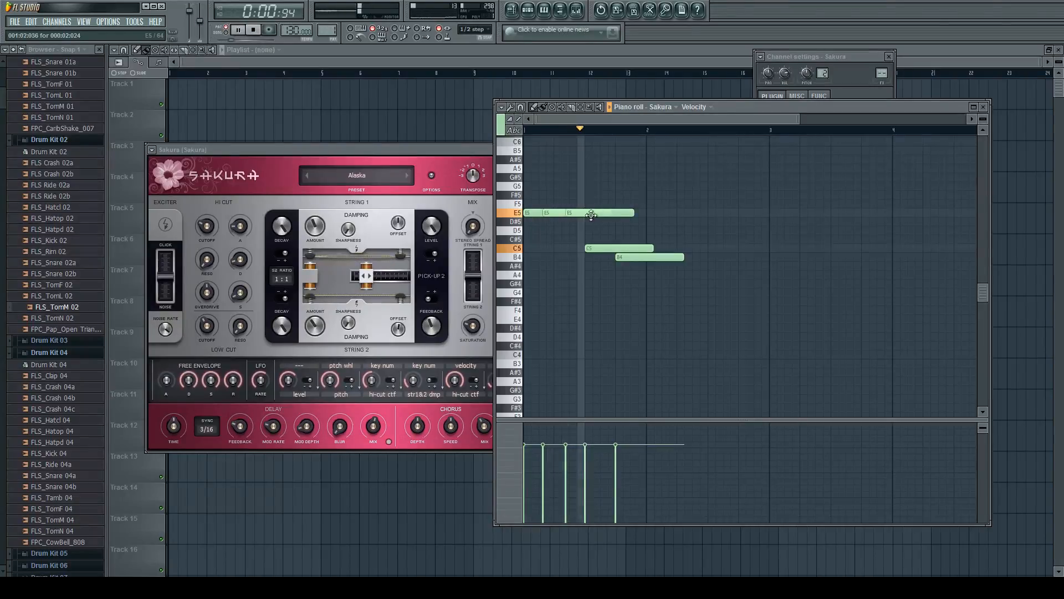
key("space")
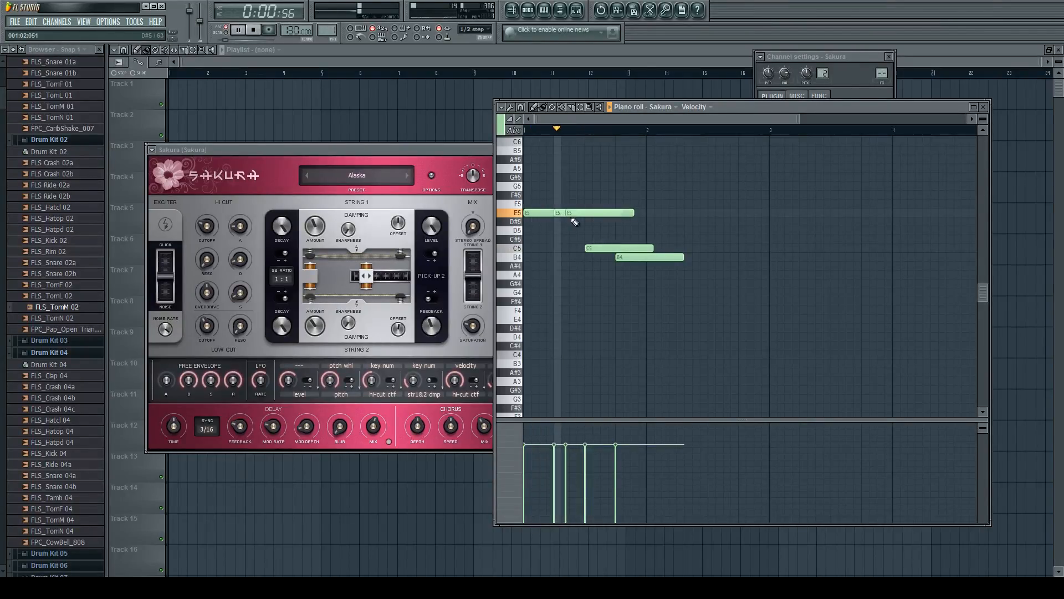
key("space")
Move the B4 note slightly earlier in bar 1 and replay the phrase several times
mouse_move(653, 256)
left_mouse_down()
mouse_move(636, 257)
mouse_move(646, 256)
left_mouse_up()
key("space")
key("space")
key("space")
key("space")
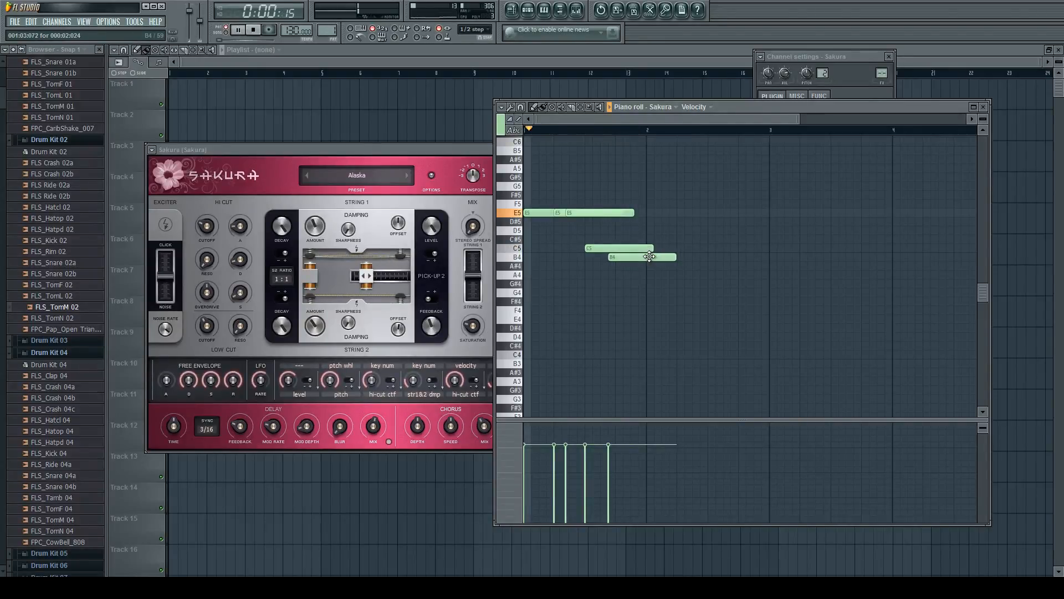
key("space")
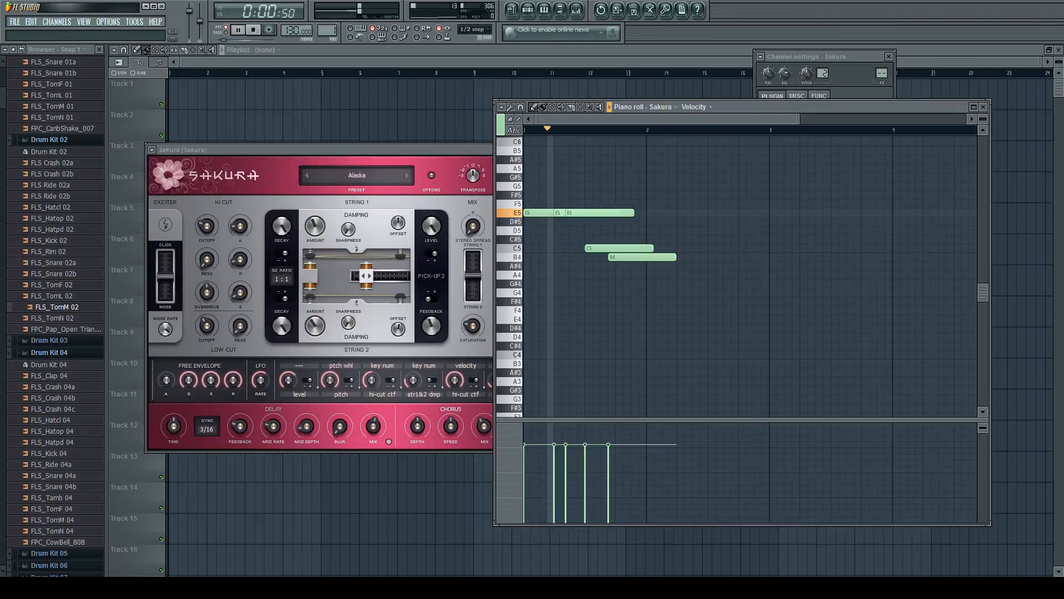
Stop playback and delete all the E5, C5 and B4 notes from the Sakura piano roll
key("space")
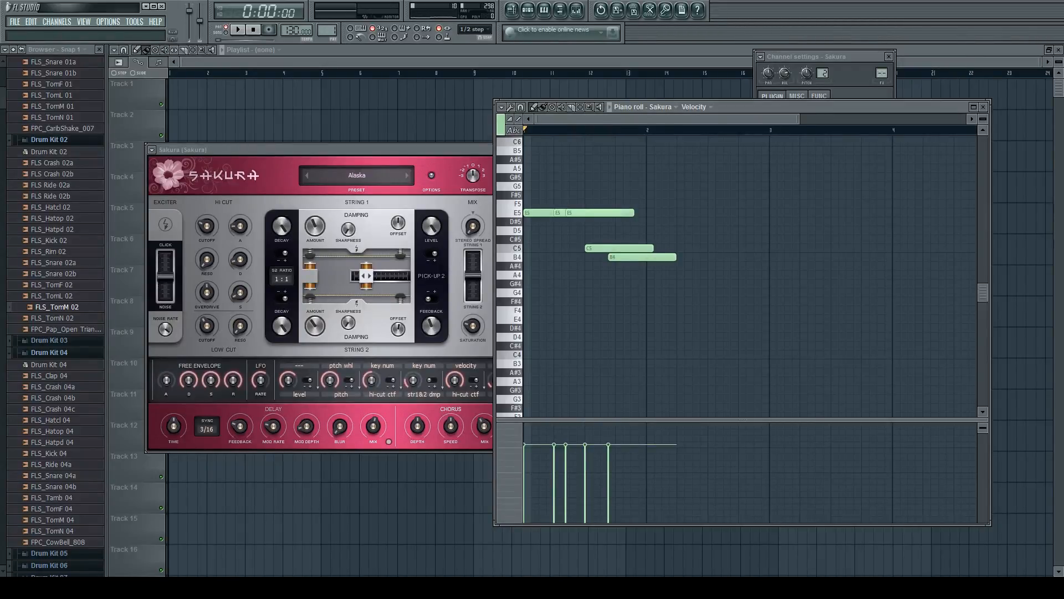
right_click(667, 255)
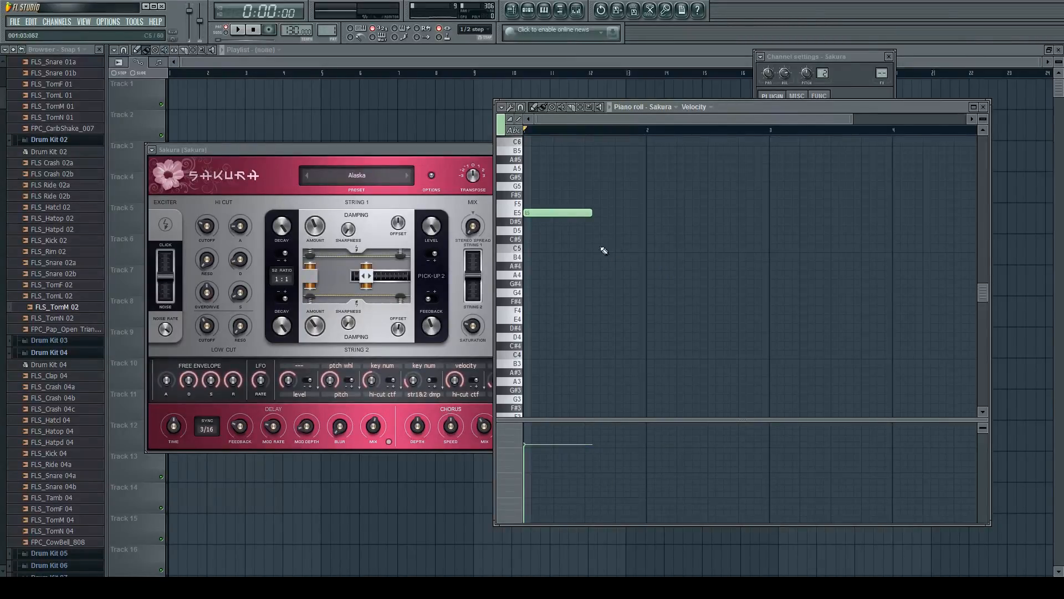
right_click(568, 215)
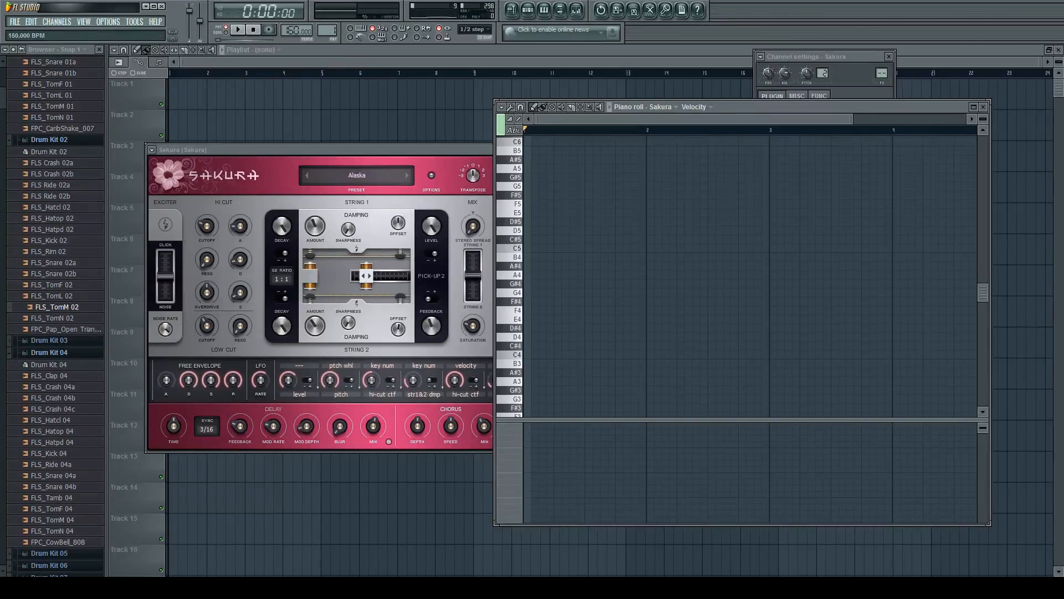
Try a C5 note at the start of bar 1, replacing it with a one-beat B4 note
left_click_drag(609, 230, 579, 248)
left_click(543, 257)
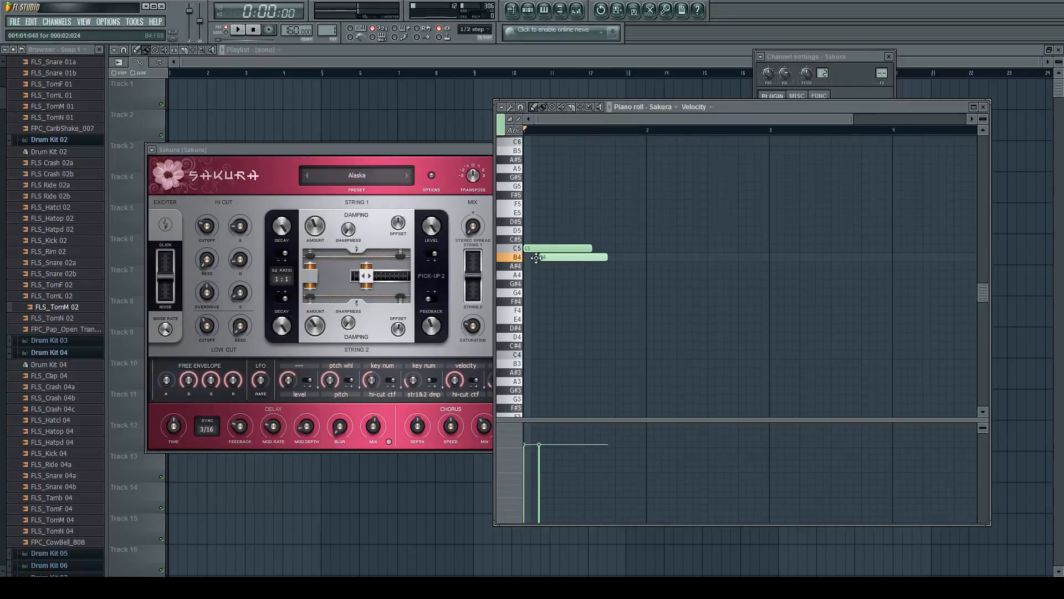
right_click(534, 248)
left_click_drag(592, 257, 561, 259)
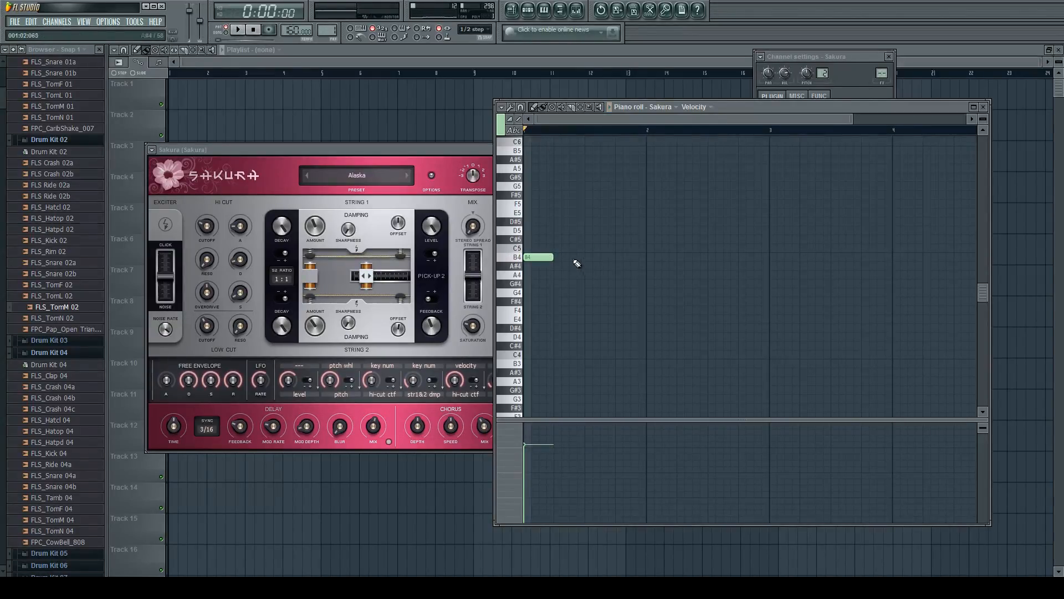
Add one-beat B4, C5 and D5 notes rising around the middle of bar 1 and play the phrase
left_click(566, 258)
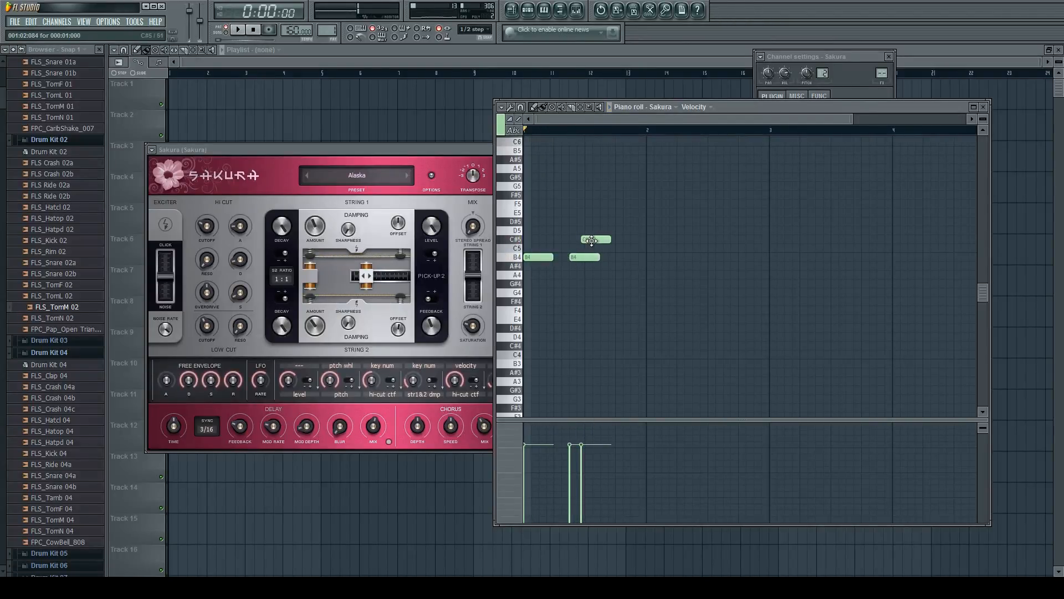
left_click(596, 249)
key("space")
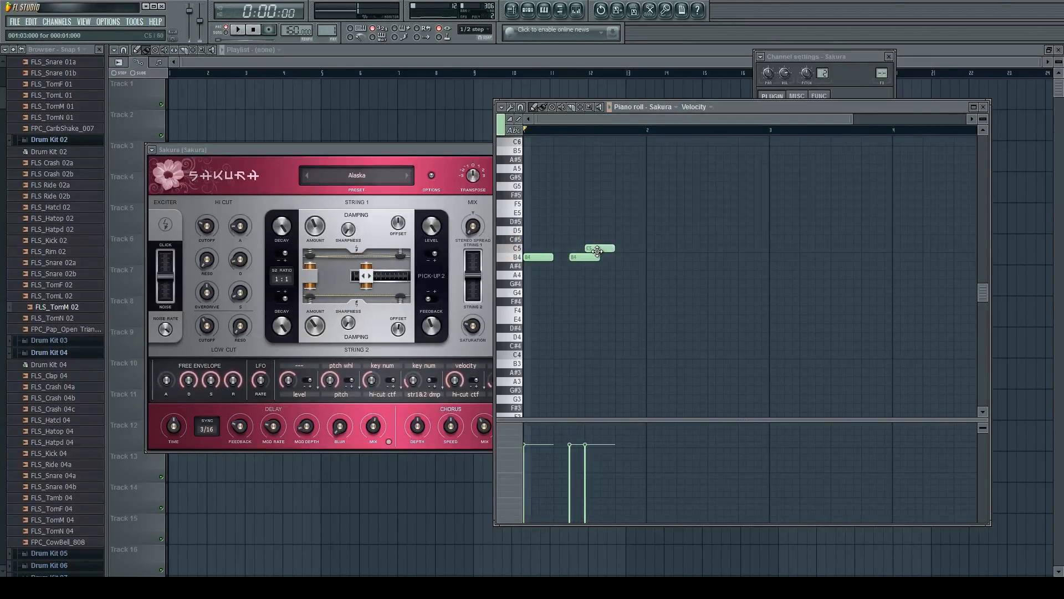
left_click(610, 231)
key("space")
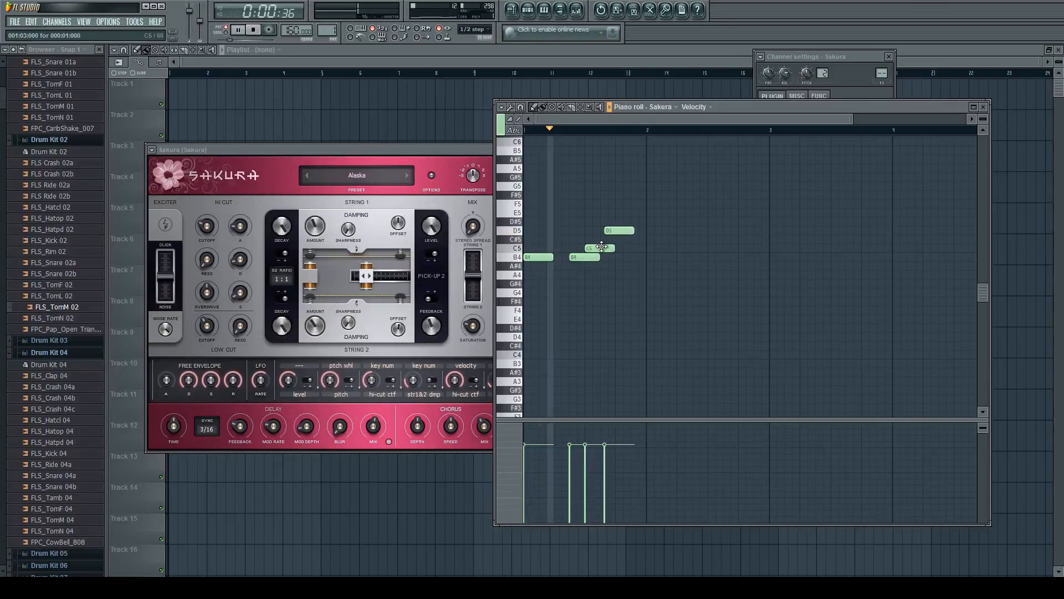
Raise the C5 note to C#5, add a one-beat F#5 note near the end of bar 1, and play the phrase
left_click_drag(601, 247, 612, 235)
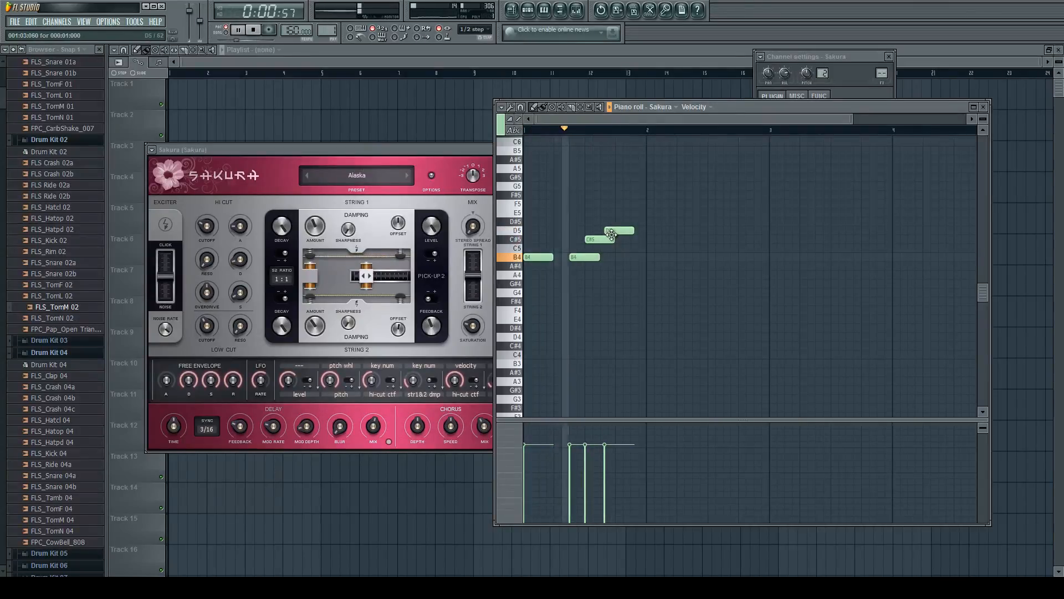
key("space")
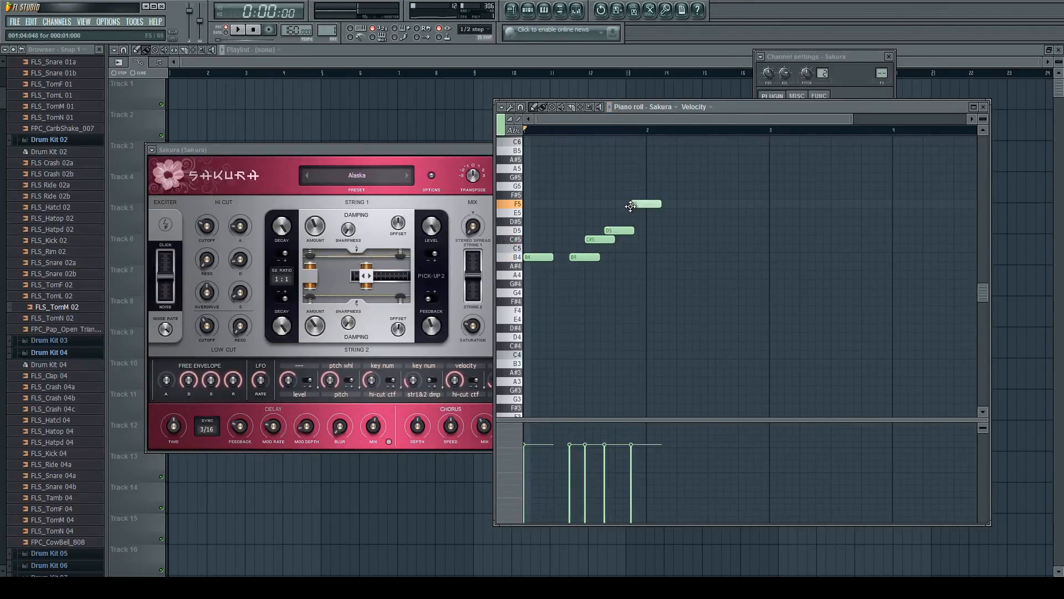
left_click(634, 195)
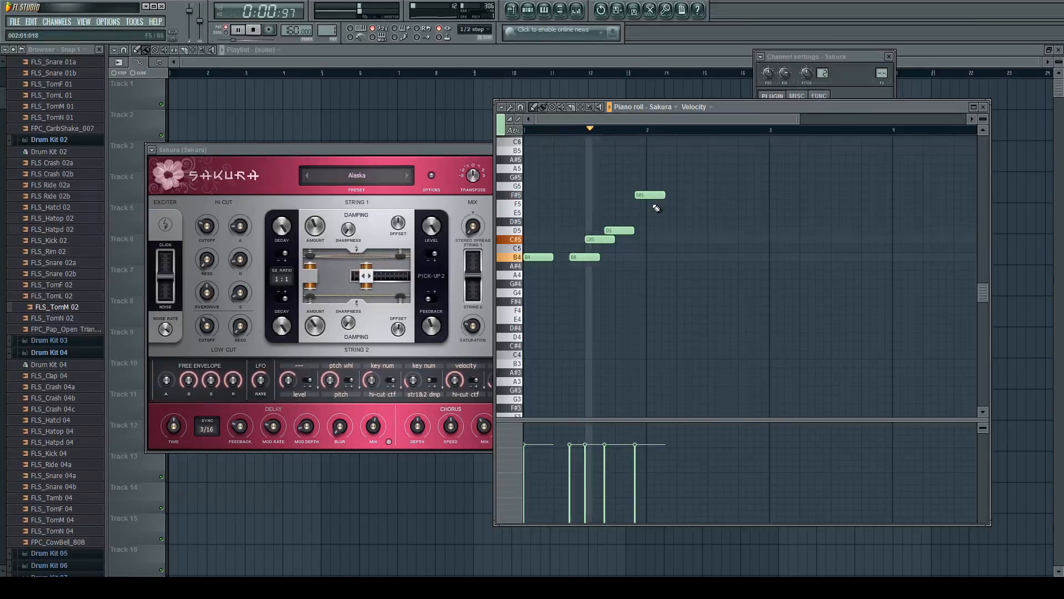
key("space")
Maximize the Sakura piano roll, keeping the step sequencer closed
double_click(758, 108)
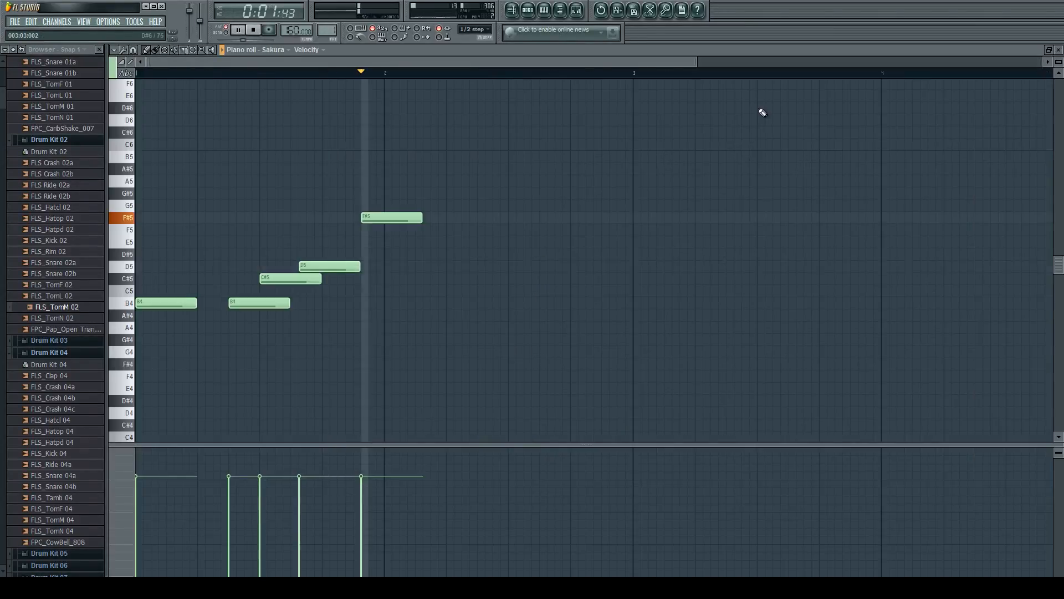
left_click(531, 12)
key("F6")
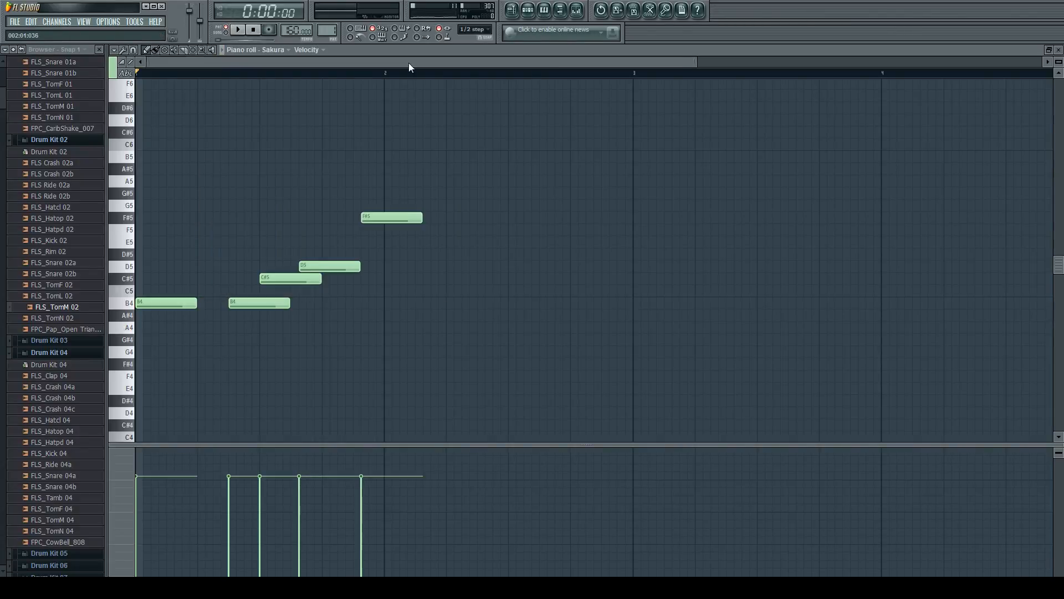
Move the second B4 to beat 2, C#5 to midway between beats 2 and 3, and D5 to beat 3, and play the phrase
left_click_drag(268, 305, 236, 305)
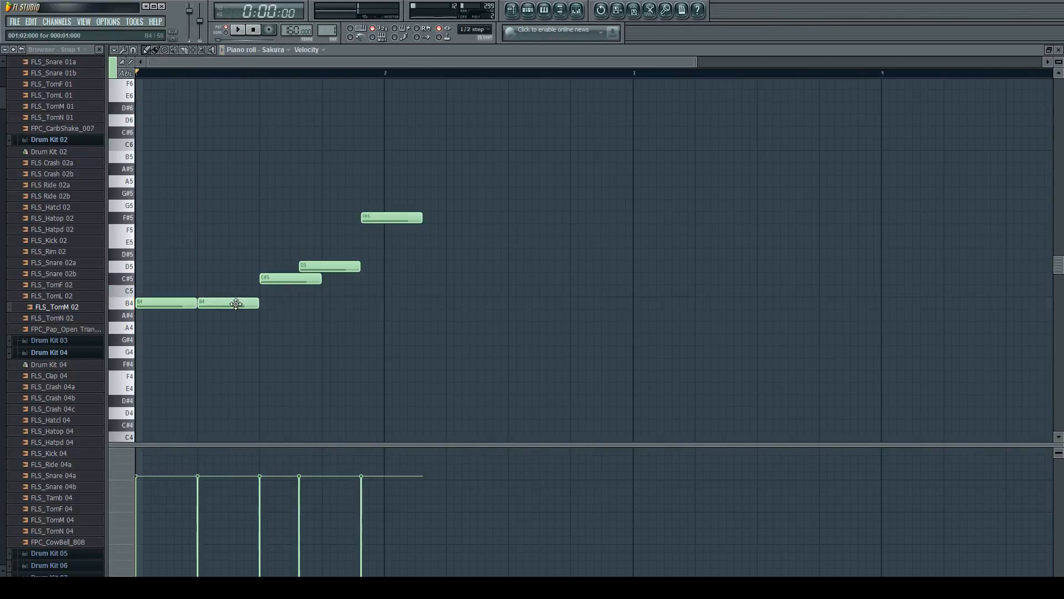
left_click_drag(293, 282, 262, 282)
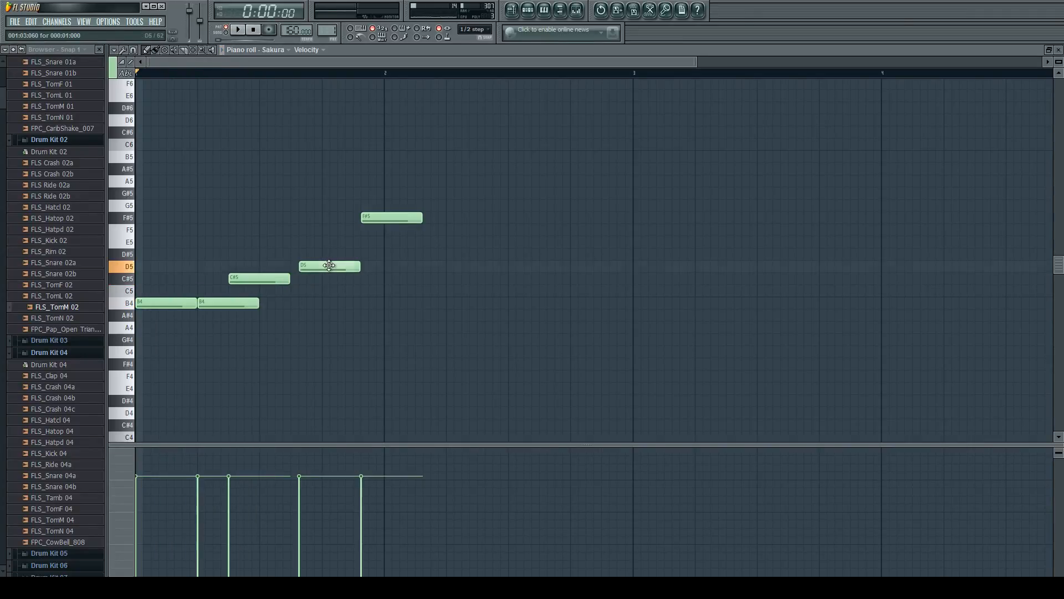
left_click_drag(330, 265, 290, 265)
key("space")
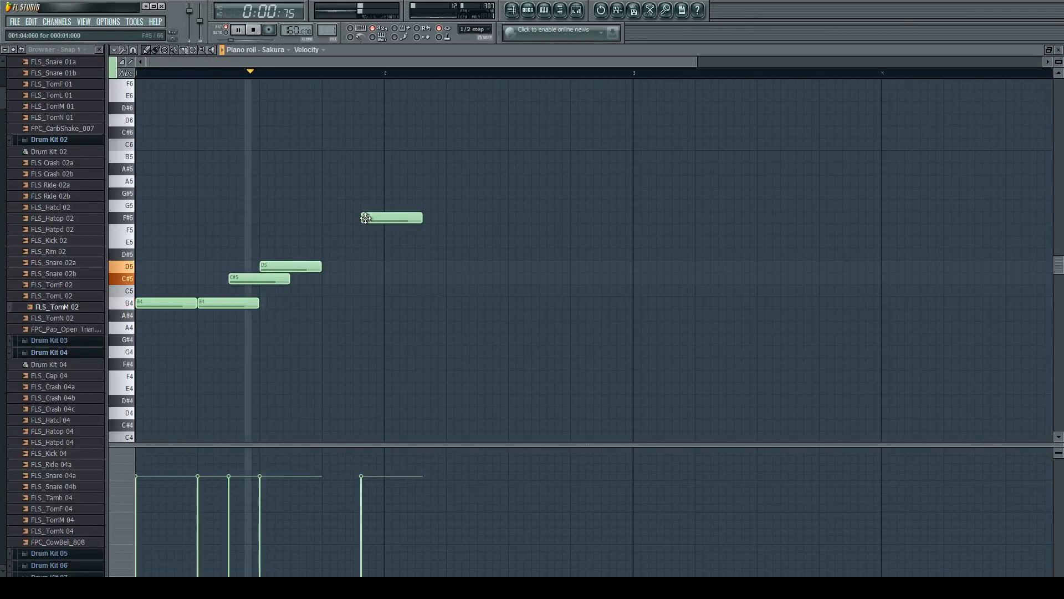
key("space")
Move the F#5 note to beat 4 of bar 1, add a two-beat E5 at the start of bar 2, and play the phrase
left_click_drag(366, 218, 327, 218)
left_click(382, 243)
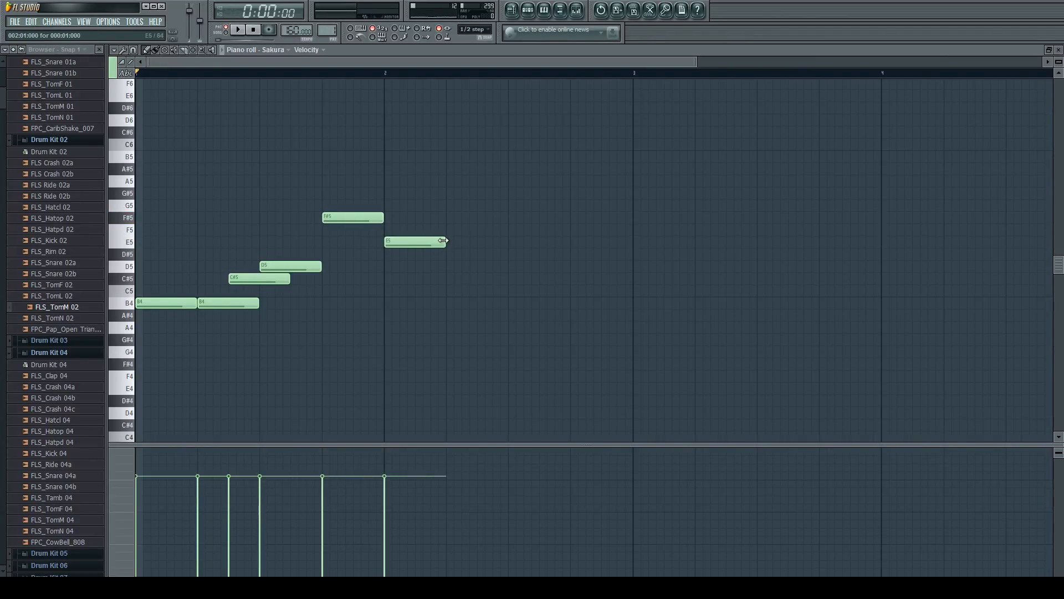
left_click_drag(503, 241, 509, 241)
key("space")
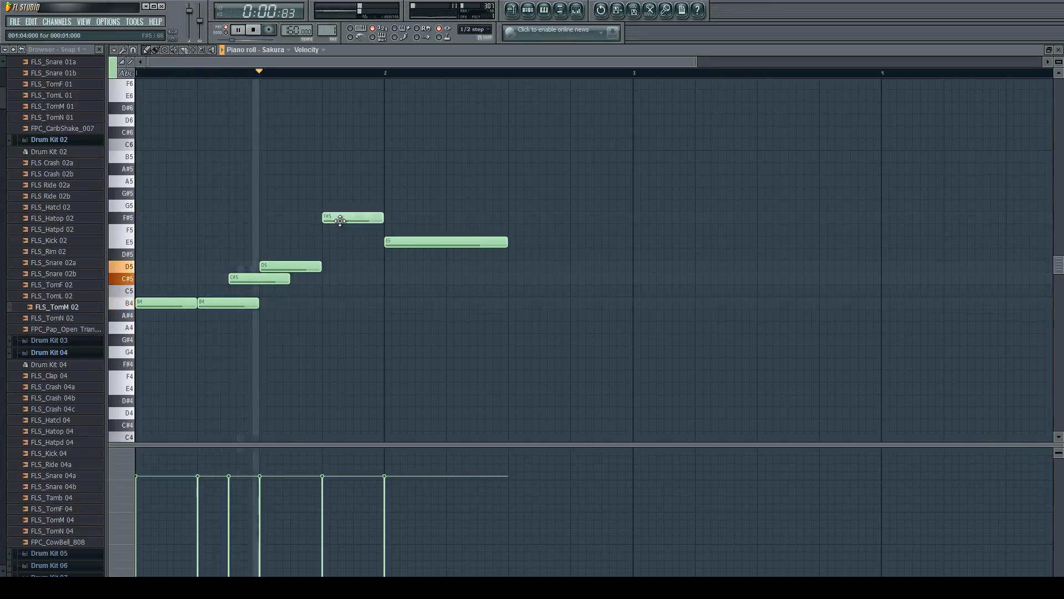
key("space")
Add a one-beat F#5 note at beat 2 of bar 2, above the long E5, and play the phrase
left_click_drag(440, 218, 450, 220)
key("space")
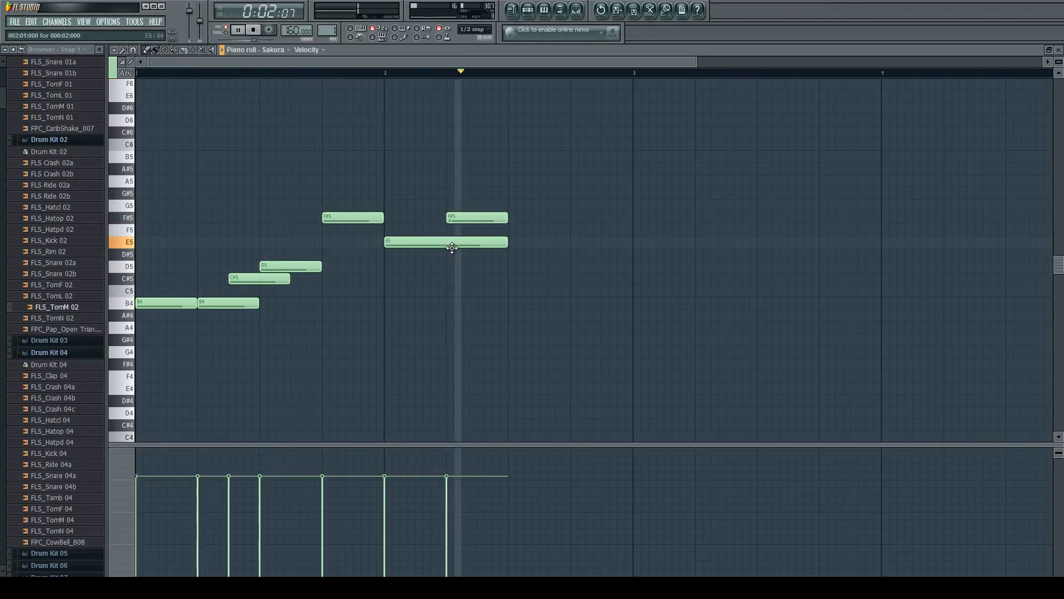
key("space")
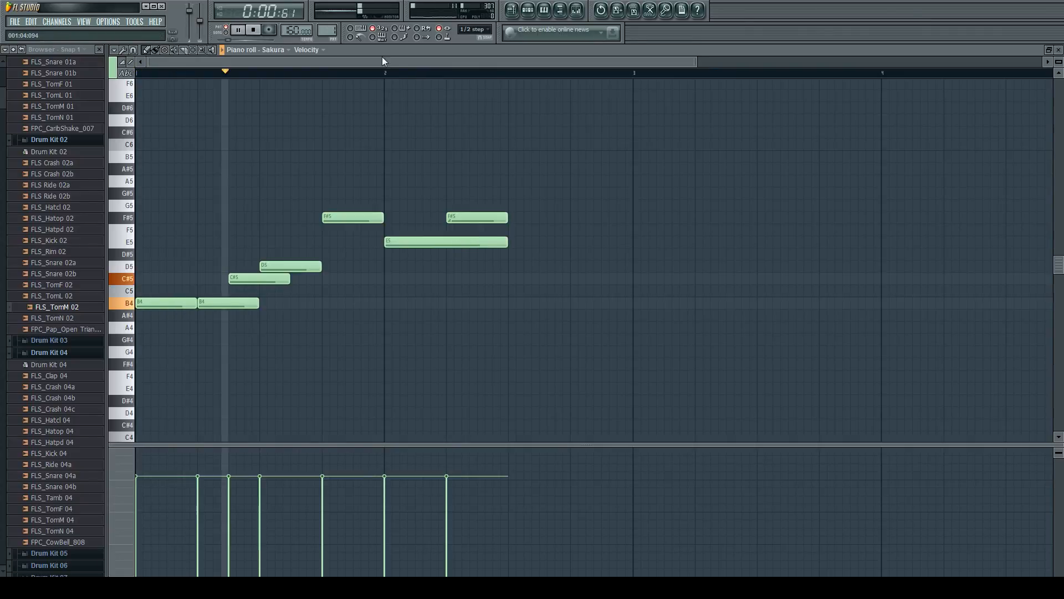
key("space")
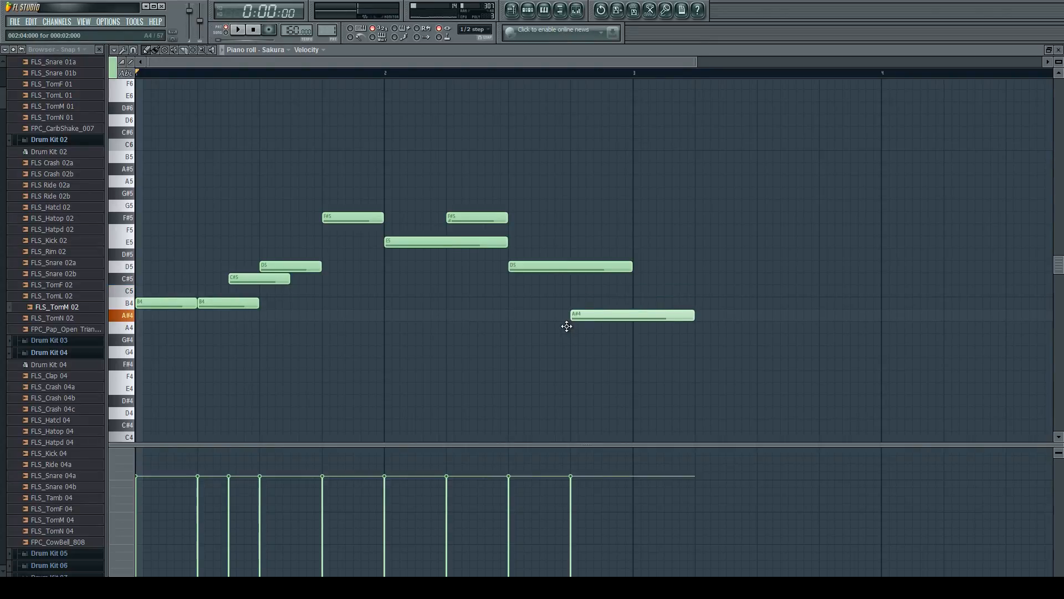
Extend the phrase with two-beat D5 and A#4 notes at beats 3 and 4 of bar 2 and play it
key("space")
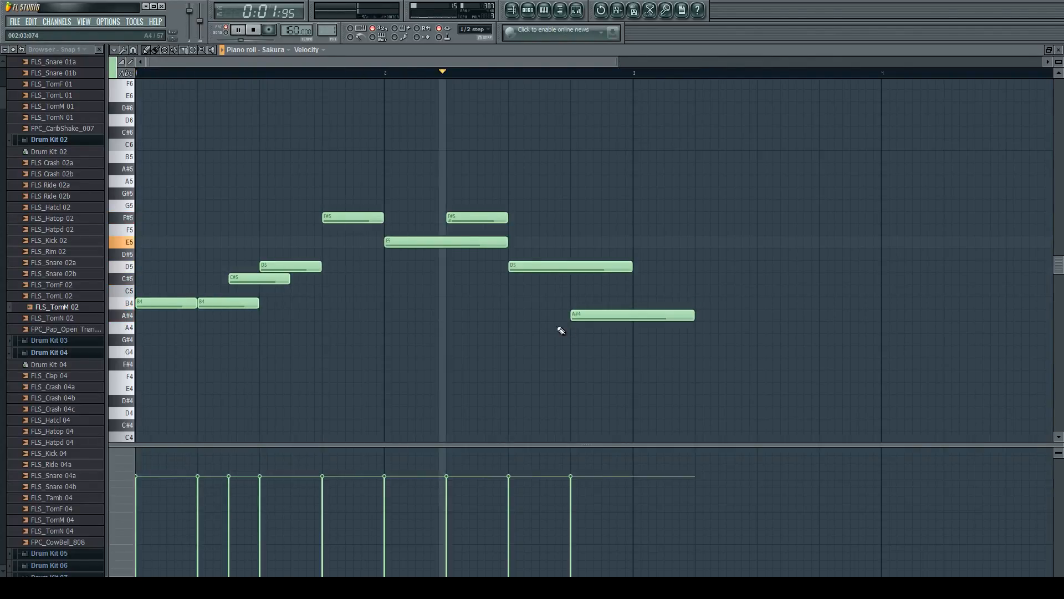
key("space")
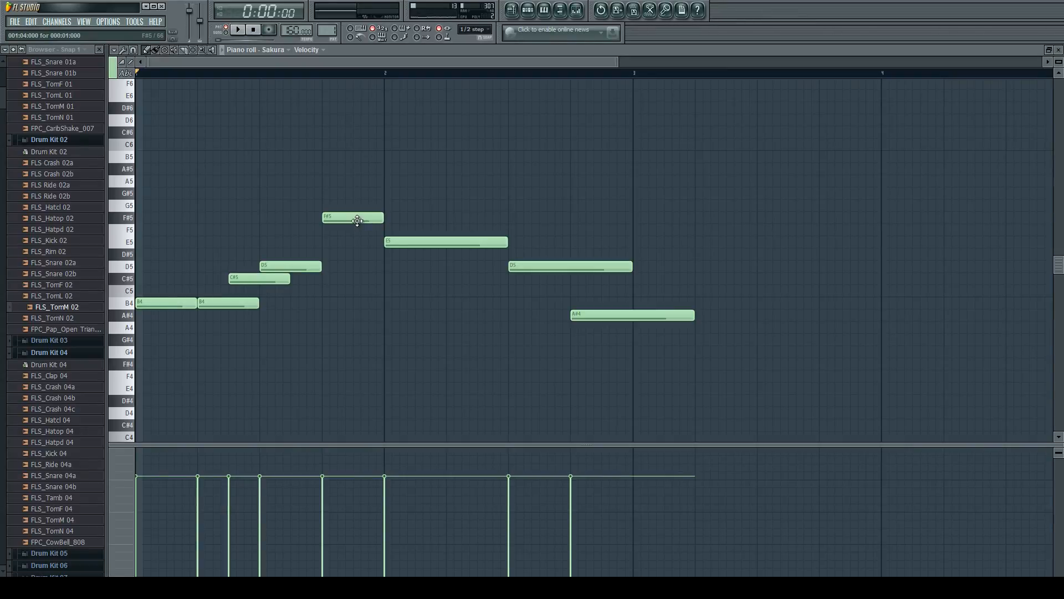
key("space")
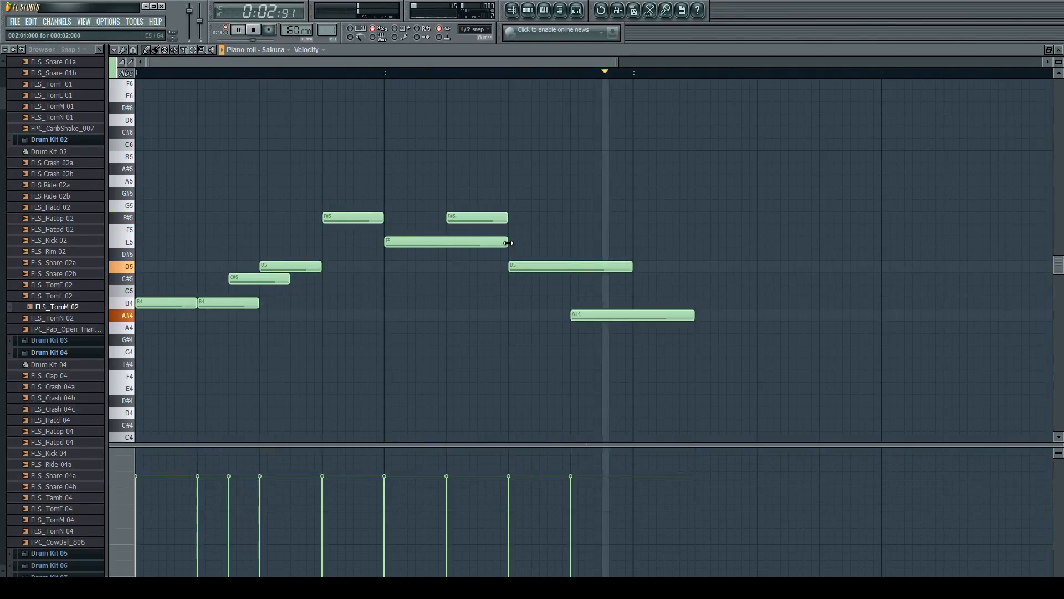
key("space")
Select all the notes and duplicate the phrase so the copy starts at bar 3
scroll(333, 309, "down", 2)
key("ctrl+a")
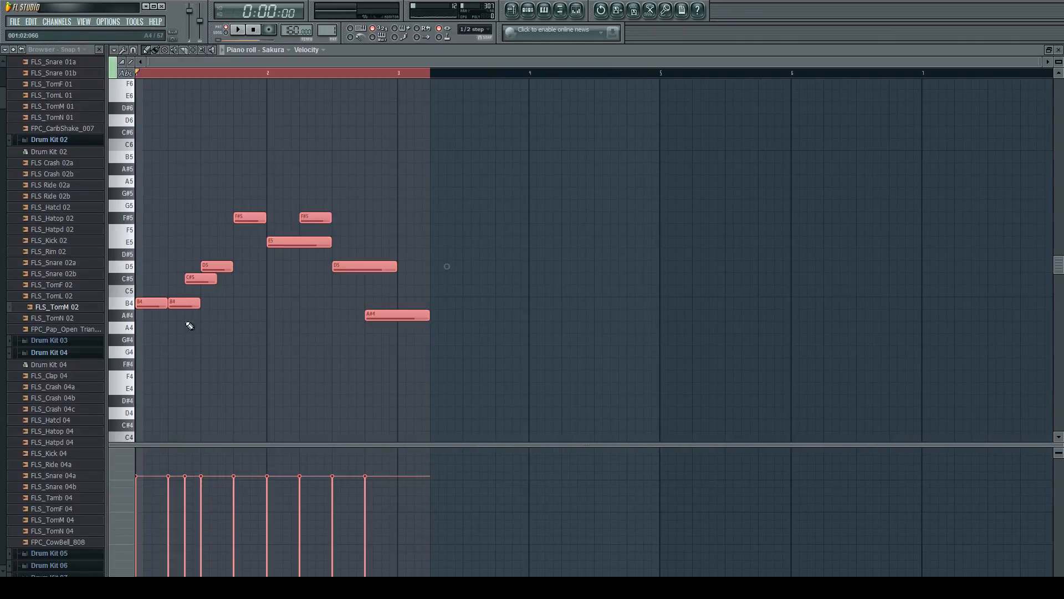
key("space")
left_click_drag(152, 303, 383, 301, "shift")
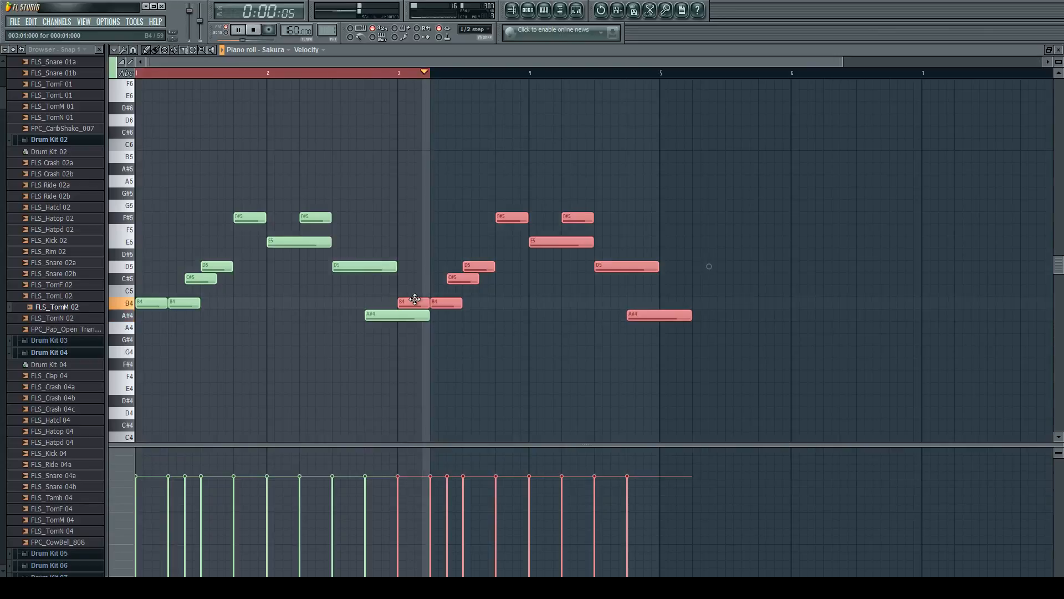
Clear the time selection and play from late in bar 2 through the copied phrase
scroll(377, 294, "down", 2)
scroll(401, 118, "up", 1)
double_click(291, 73)
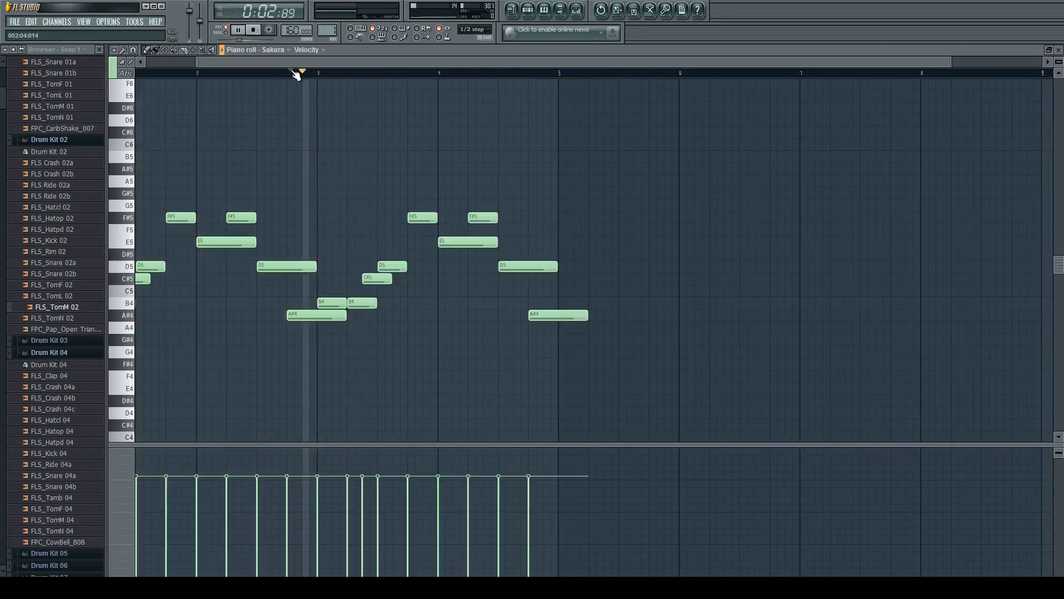
scroll(516, 309, "up", 2)
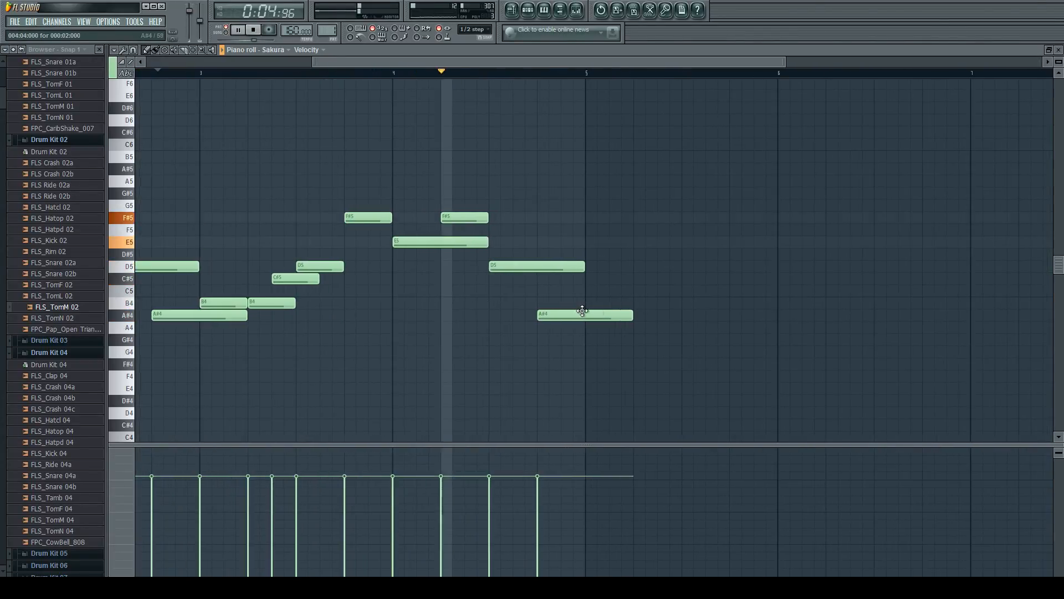
key("space")
Raise the copied phrase's last two notes from D5 and A#4 to A5 and F#5, and play the melody
scroll(638, 299, "down", 3)
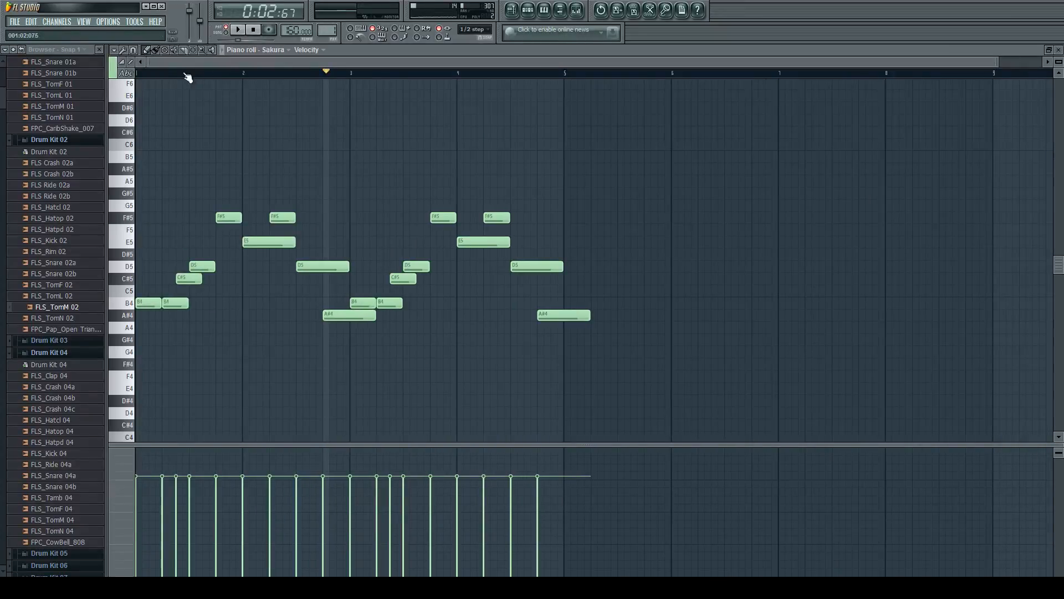
key("space")
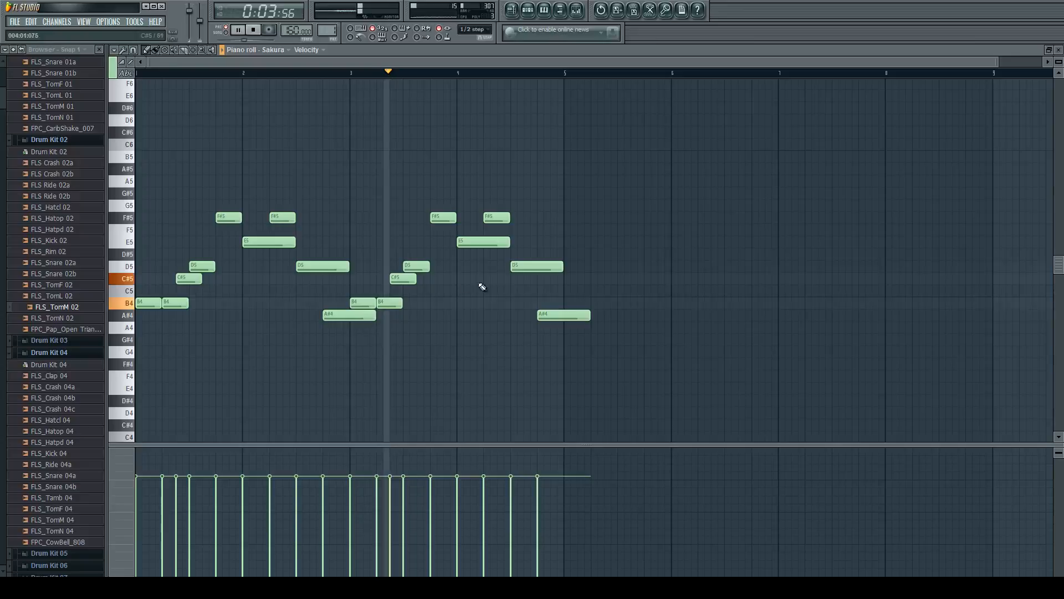
key("space")
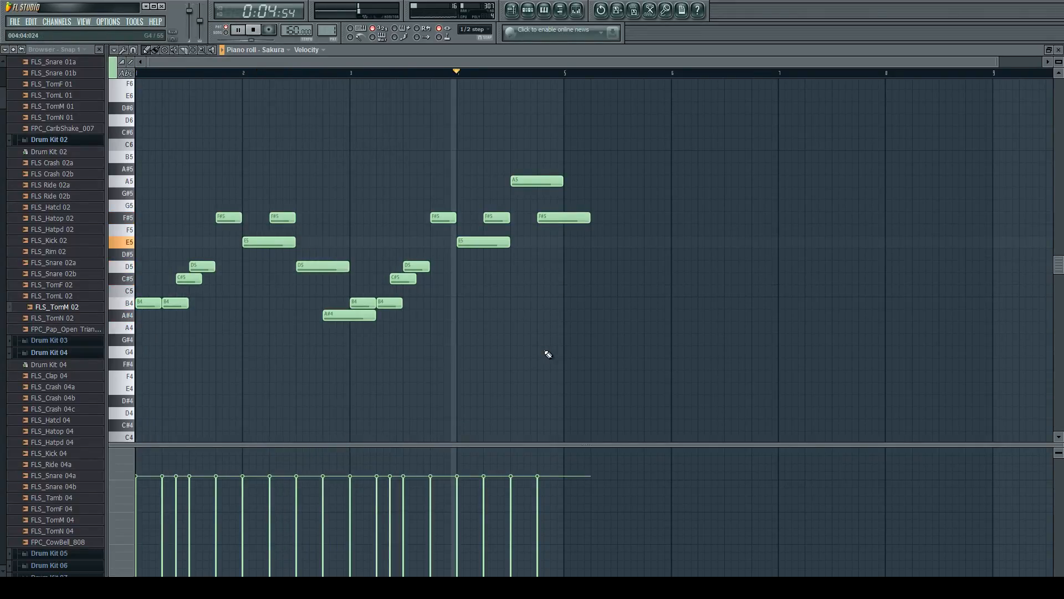
key("space")
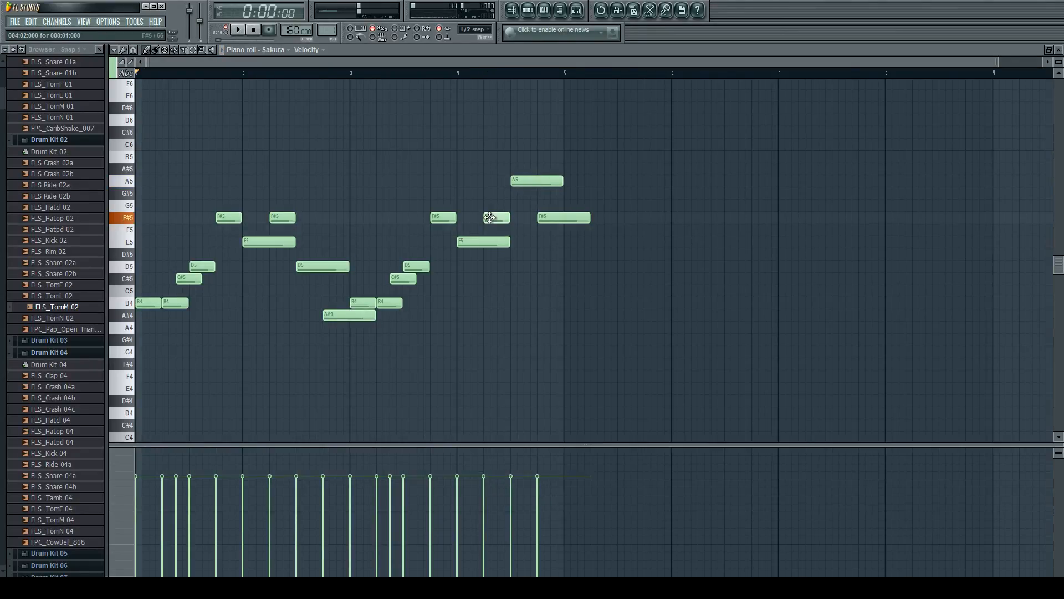
Place Pattern 1 at the start of Track 1 in the playlist, play it, and show the step sequencer
left_click(530, 12)
left_click(511, 10)
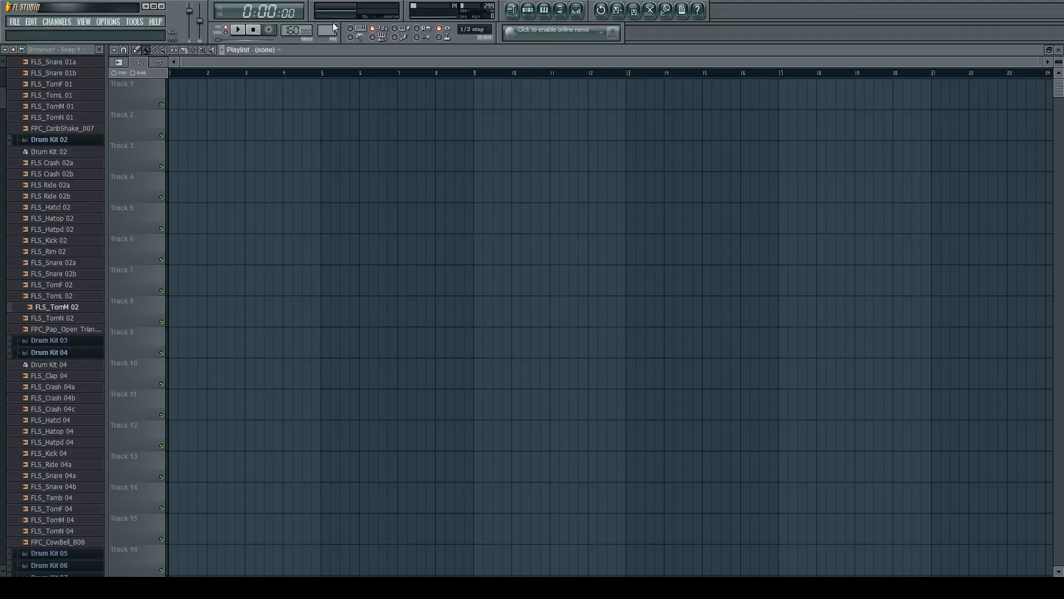
left_click_drag(304, 104, 126, 90)
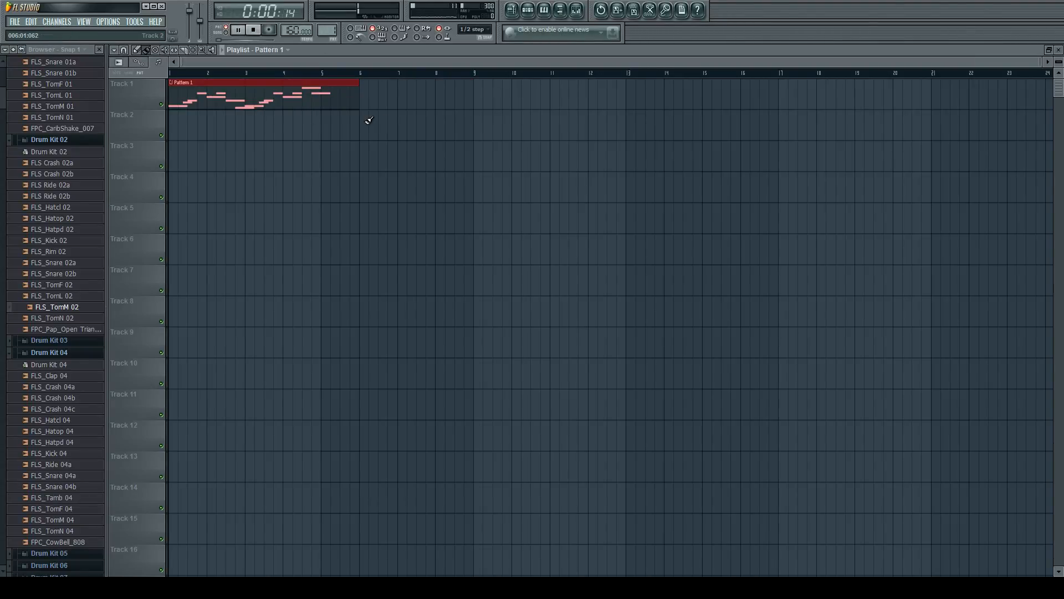
left_click(529, 13)
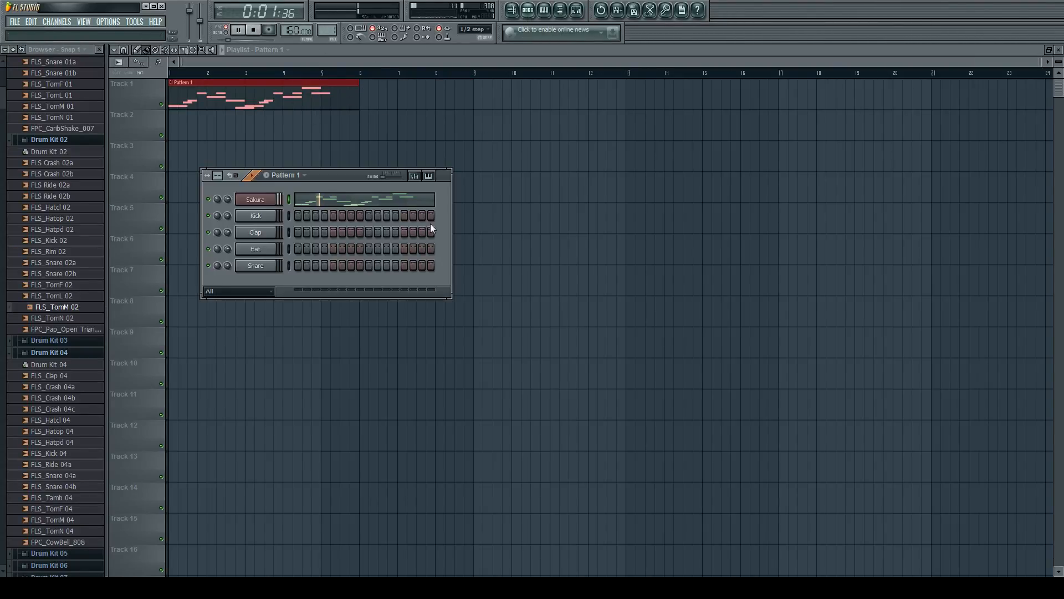
Shorten the Sakura melody's final F#5 note so it ends at bar 5, and play the melody
left_click(391, 208)
scroll(544, 219, "down", 5)
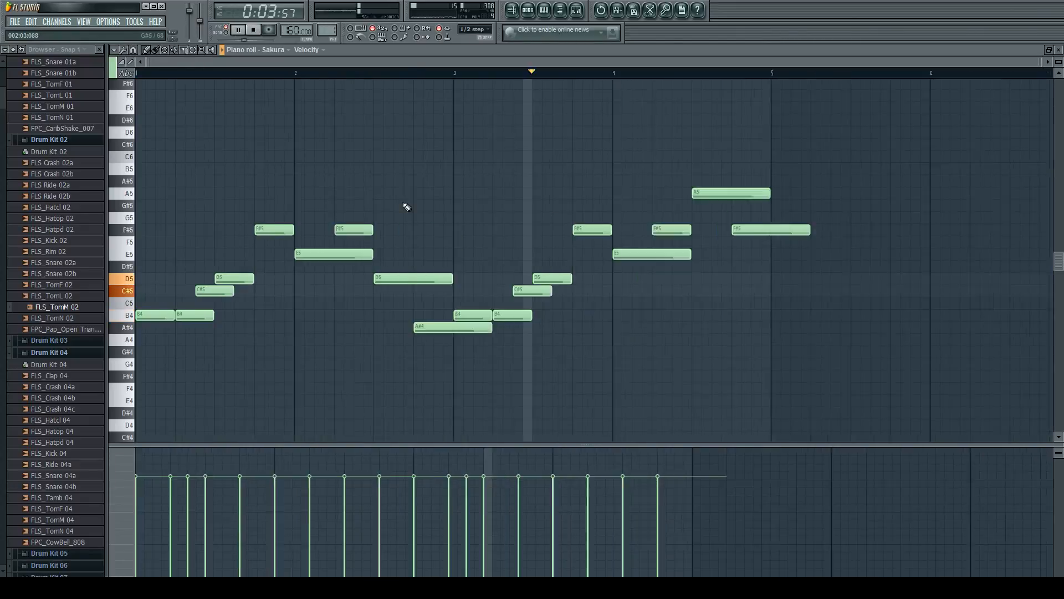
left_click_drag(565, 227, 544, 228)
key("space")
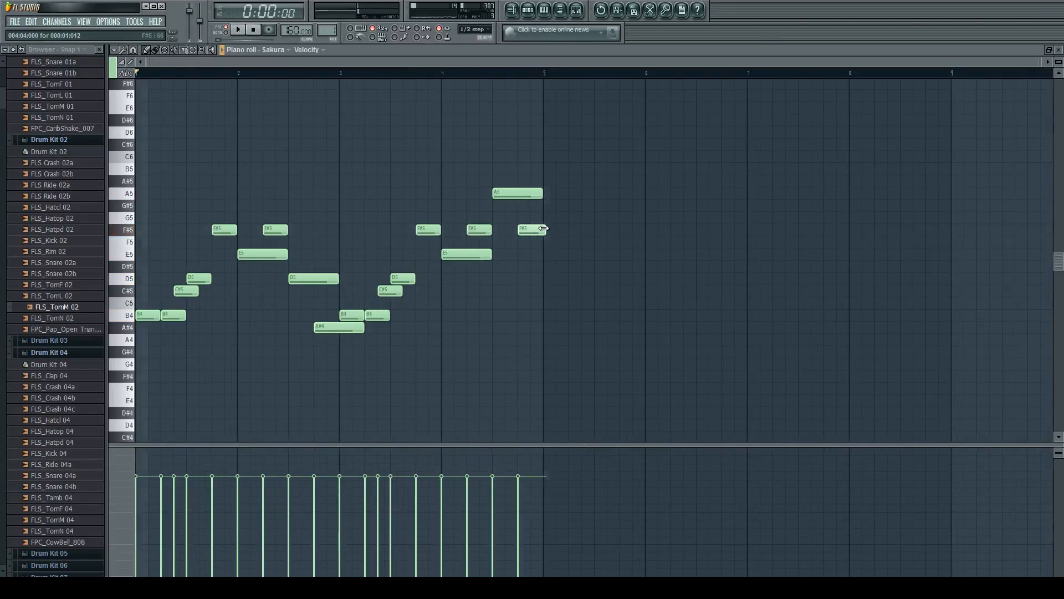
key("space")
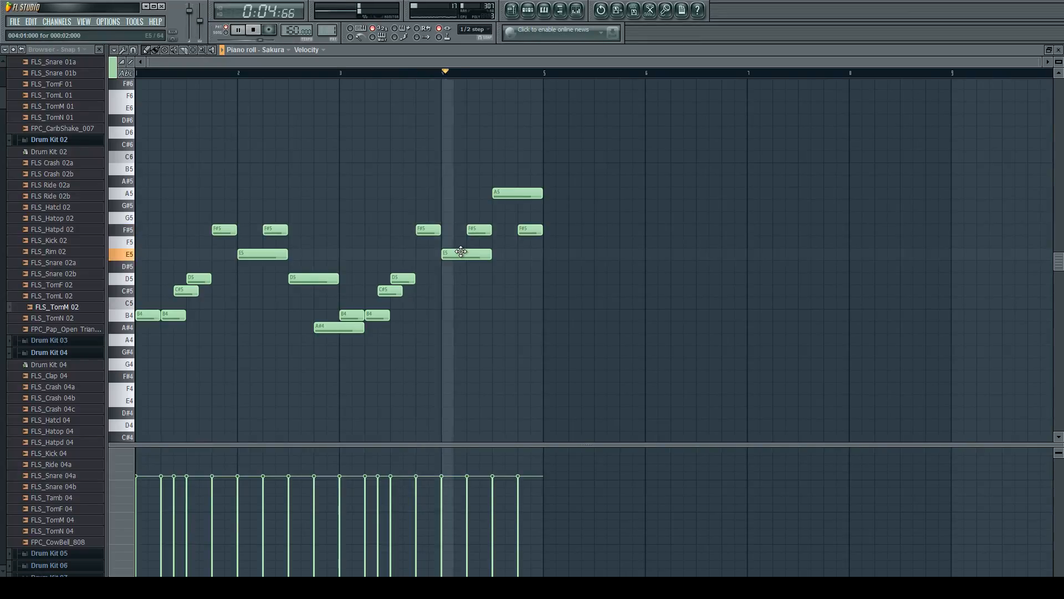
key("space")
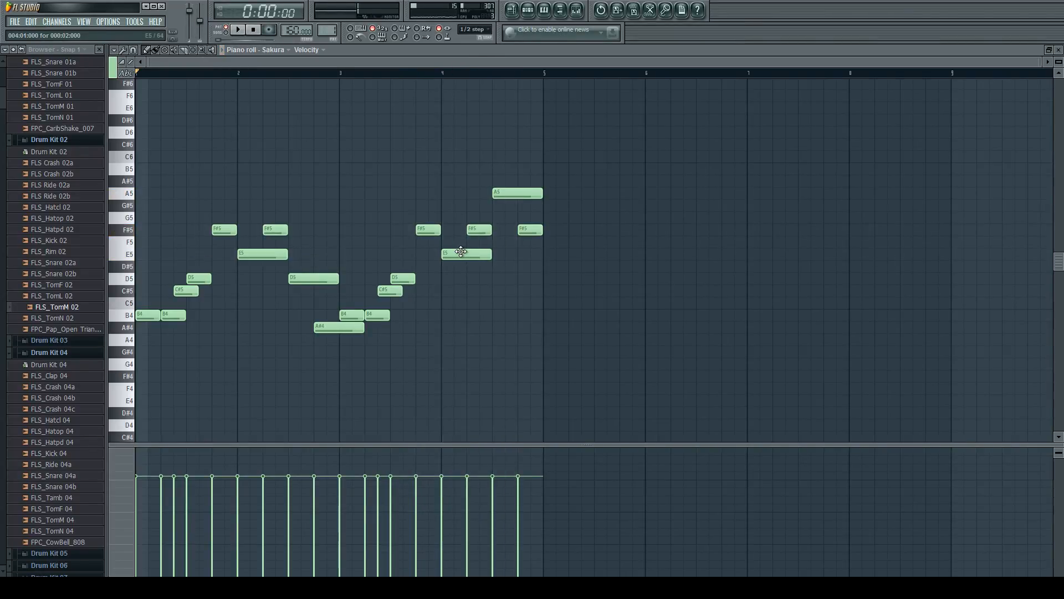
Paste a copy of the whole four-bar Sakura melody, move it to start at bar 5, and play it
left_click(527, 9)
left_click(511, 9)
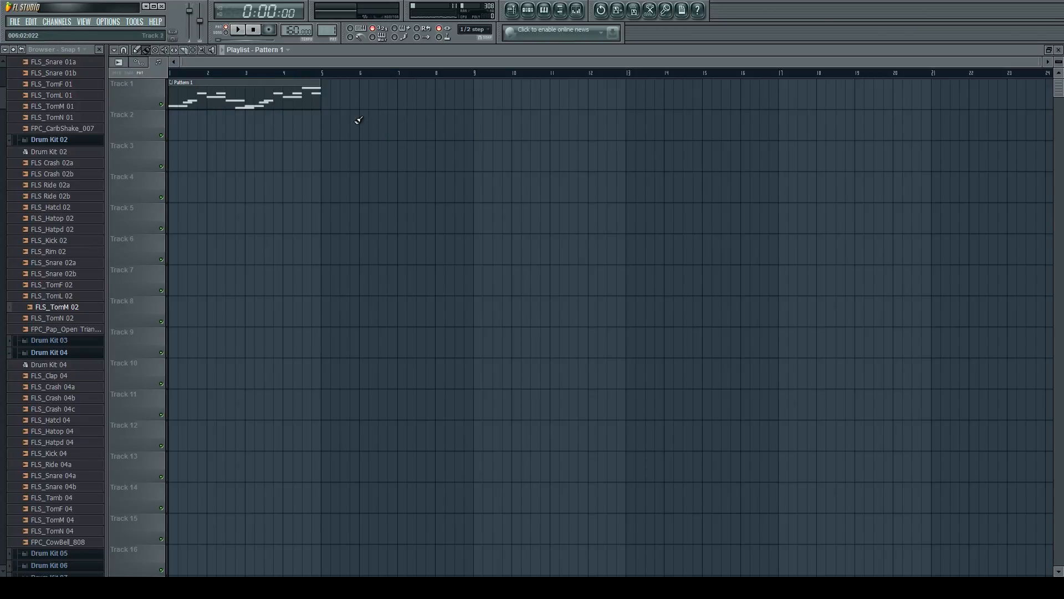
double_click(289, 95)
key("ctrl+v")
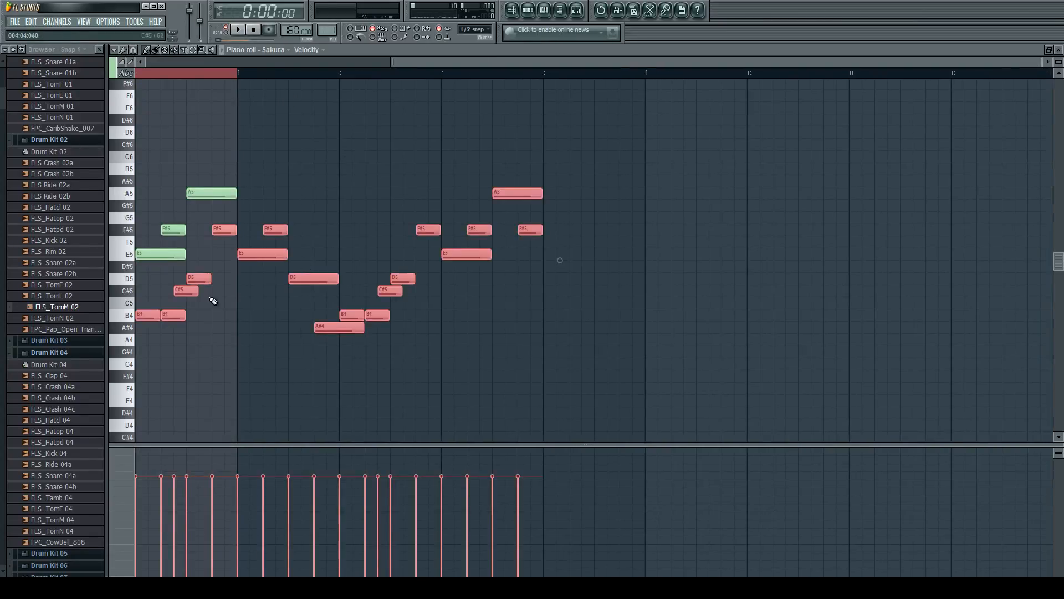
key("space")
left_click_drag(143, 315, 245, 313)
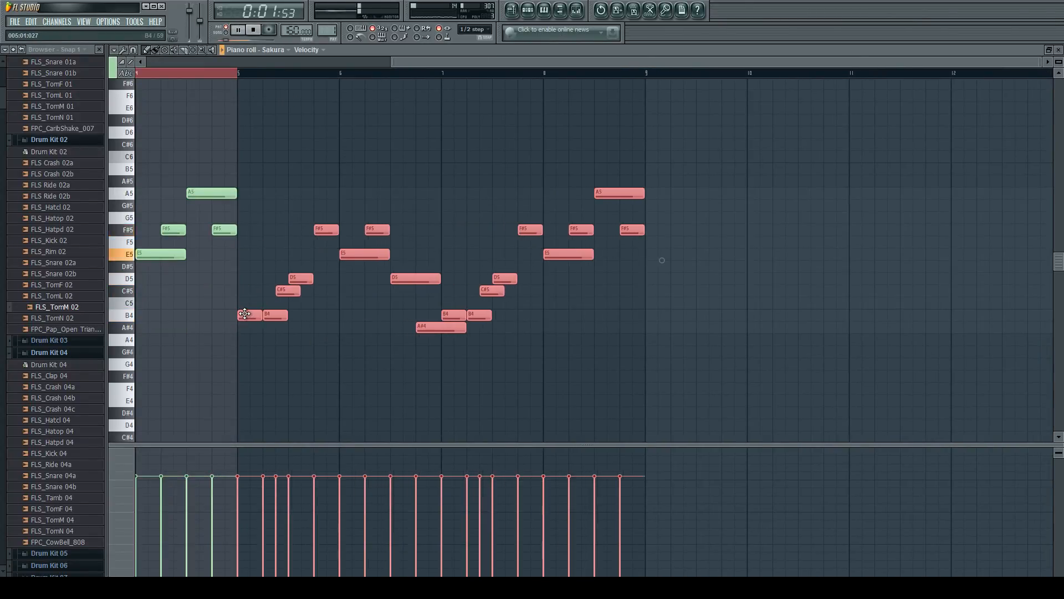
scroll(249, 316, "down", 3)
left_click(755, 313)
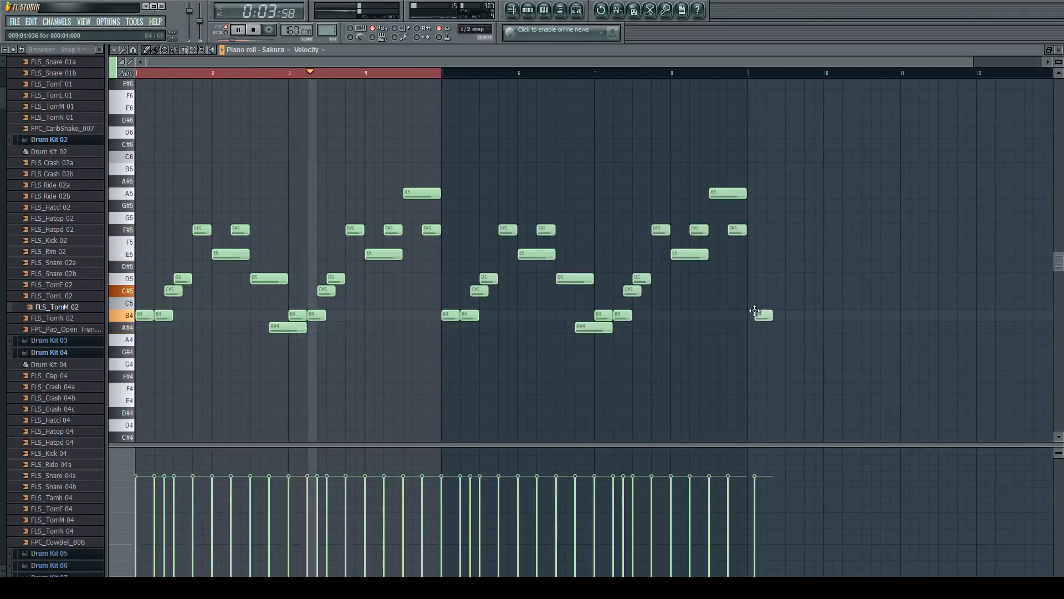
right_click(757, 316)
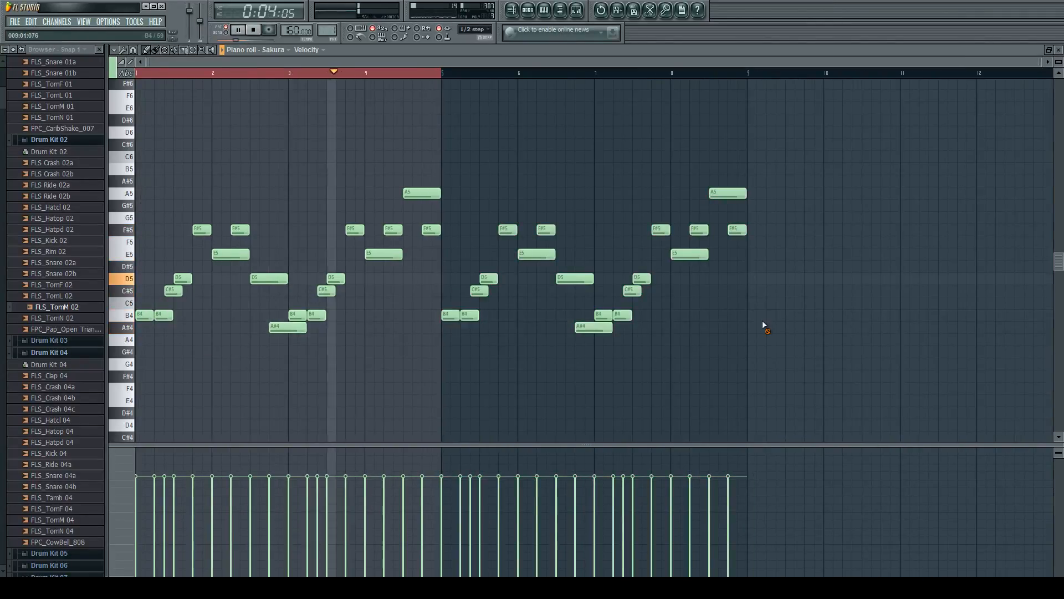
Clear the time selection, lower bar 8's last three notes to D5, A4 and B4, and play the revised ending
left_click(431, 76)
scroll(486, 271, "up", 2)
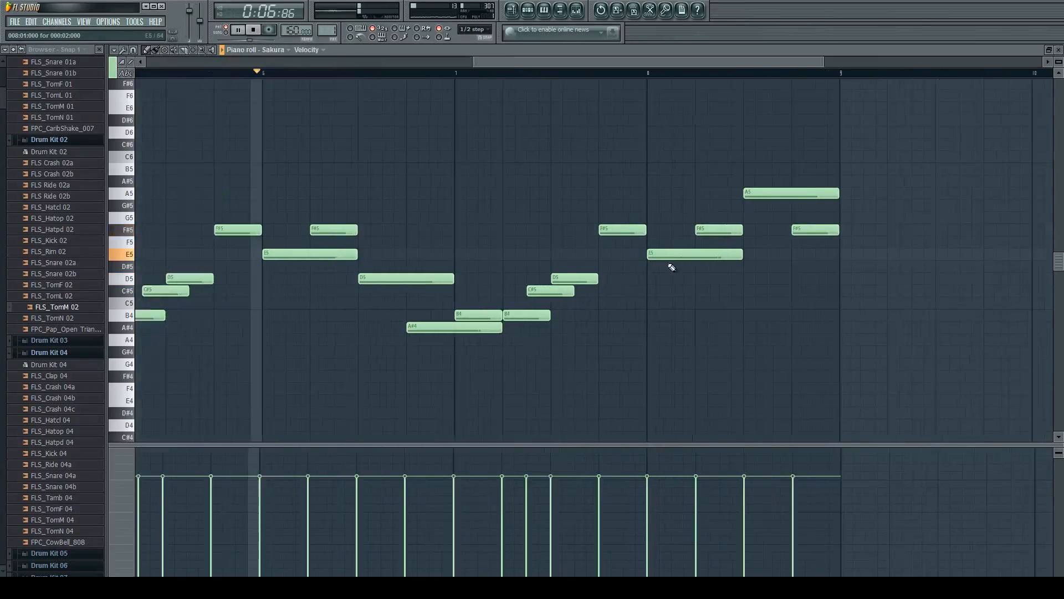
scroll(758, 291, "up", 1)
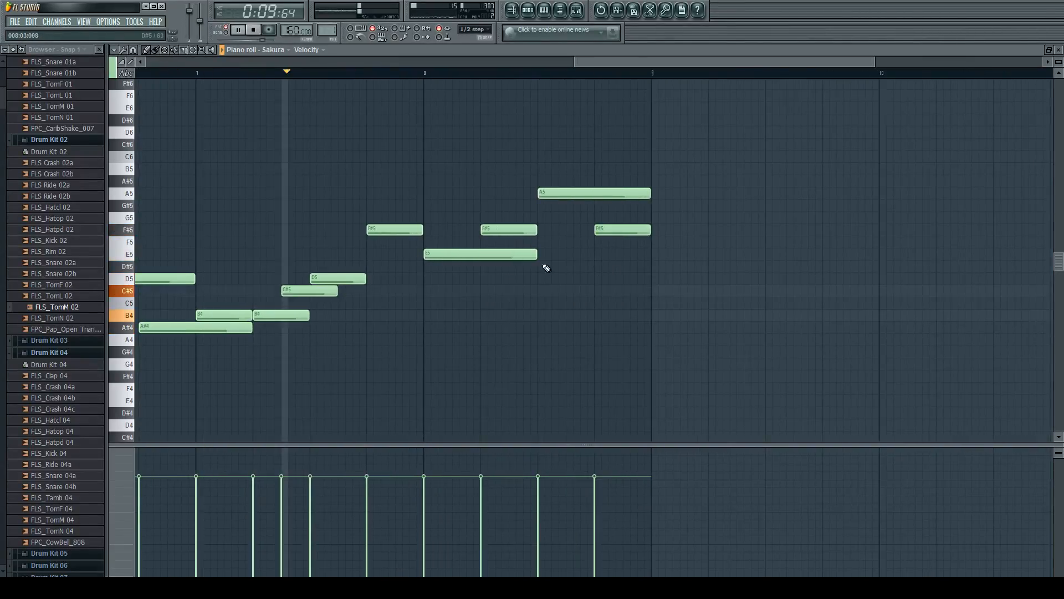
key("space")
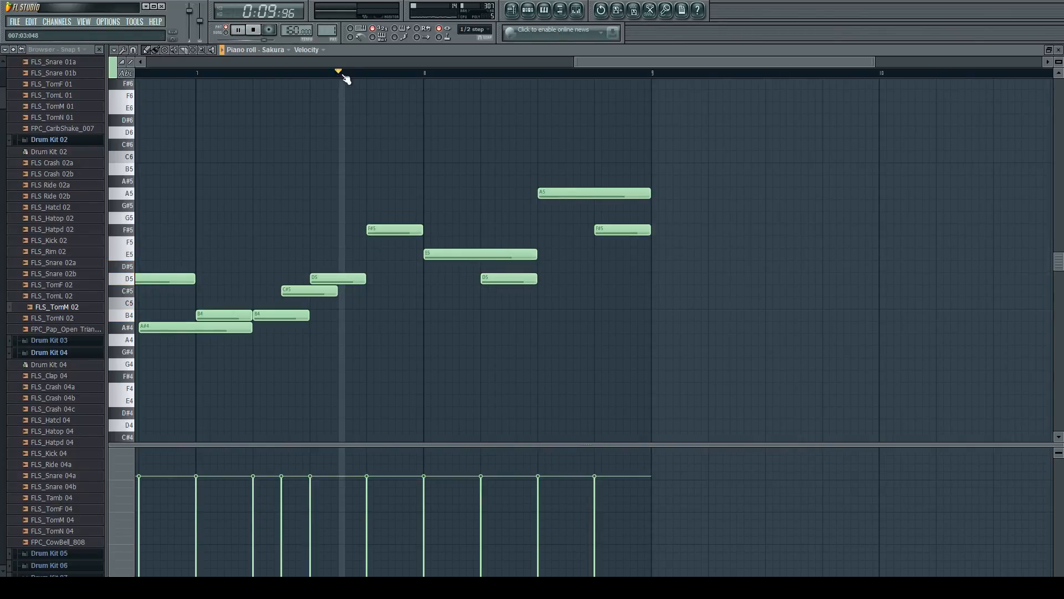
key("space")
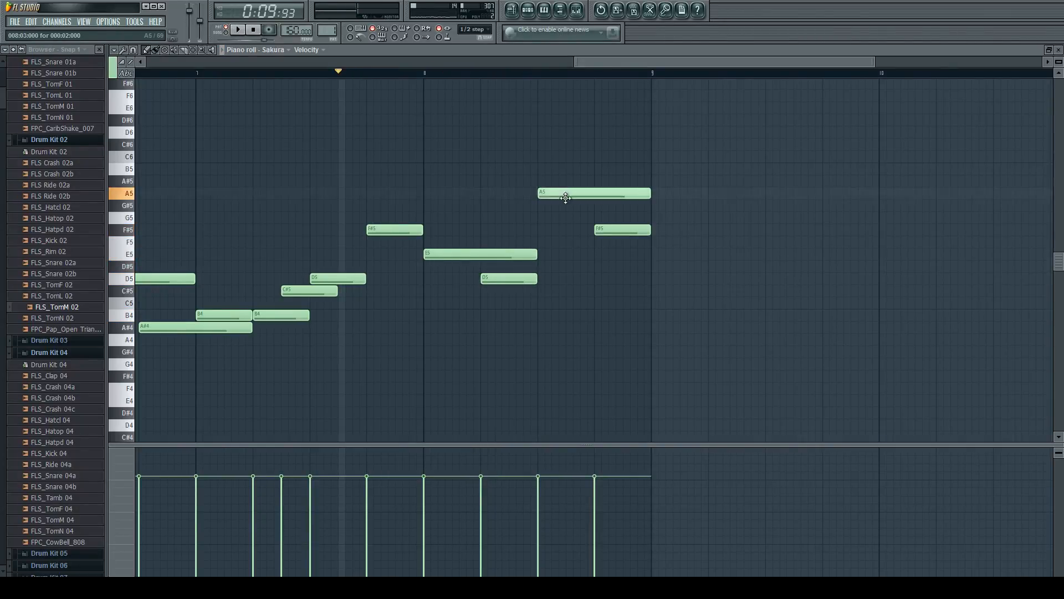
key("space")
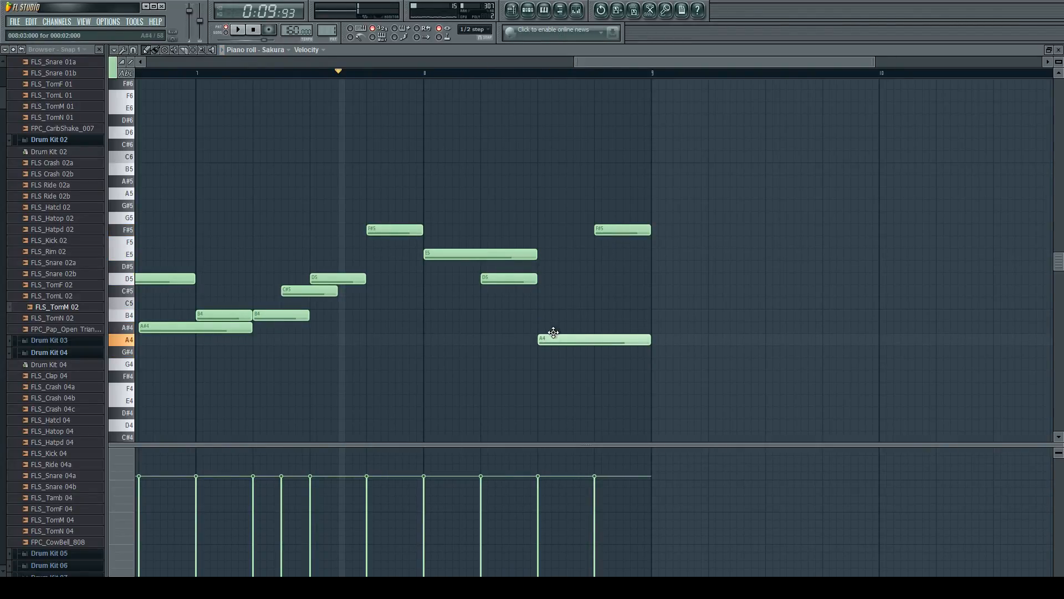
key("space")
left_click_drag(606, 230, 608, 313)
key("space")
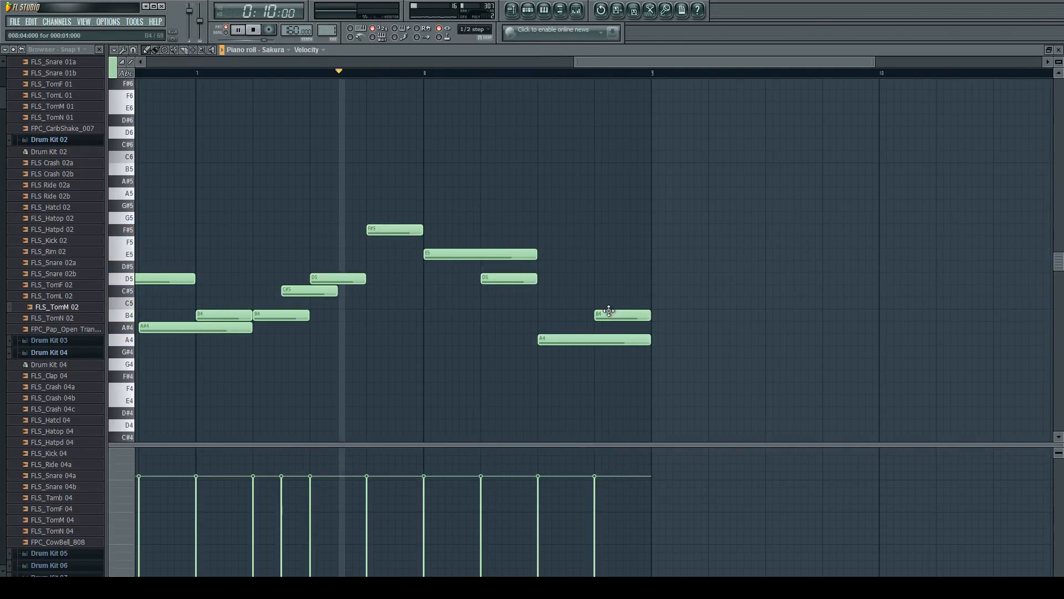
scroll(613, 299, "down", 3)
left_click(313, 73)
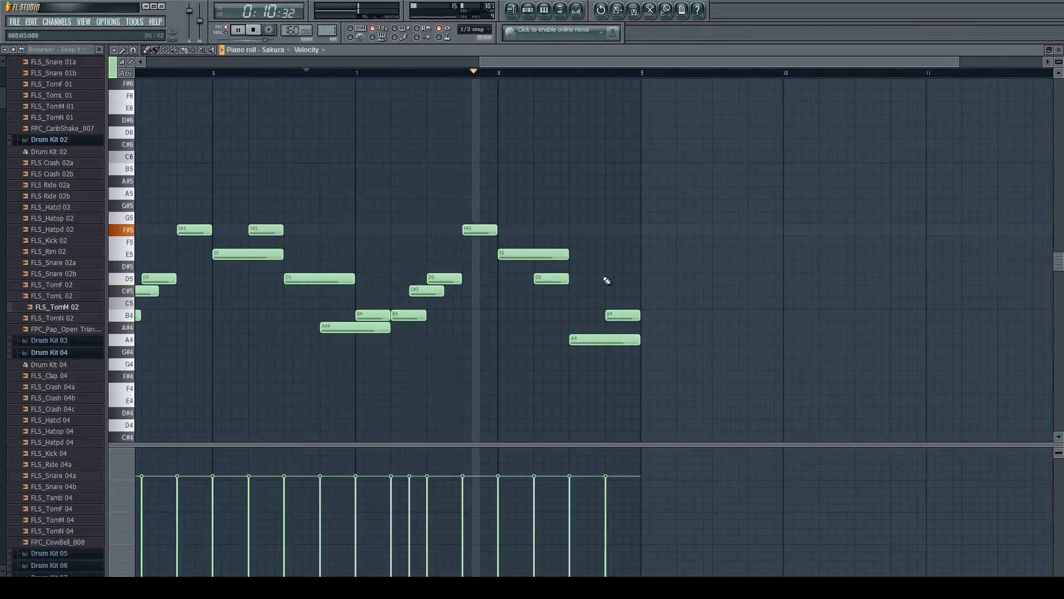
scroll(607, 281, "down", 2)
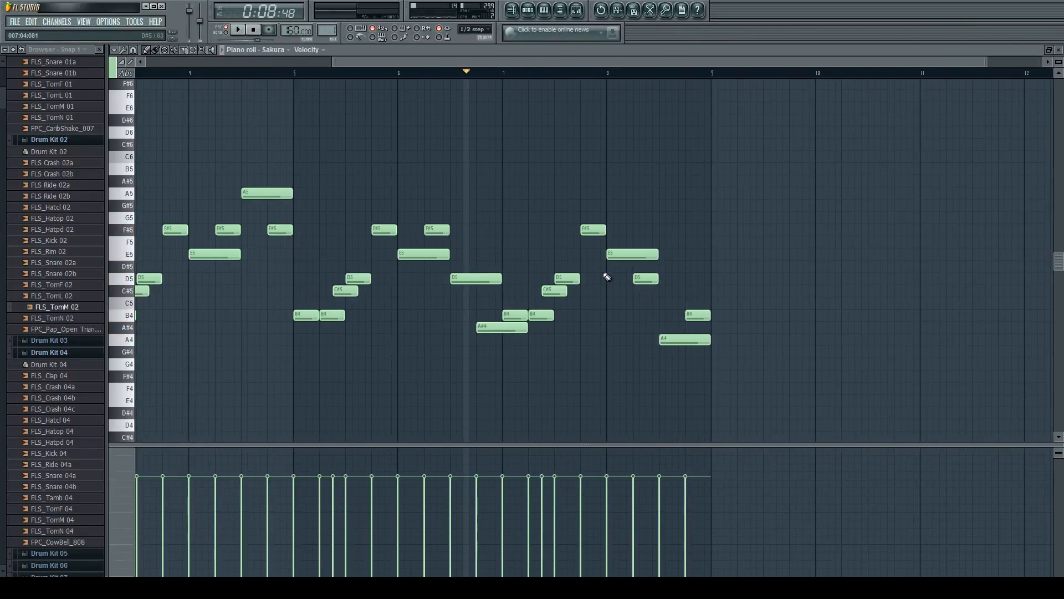
Add the notes E5, B4, C5, D5, C5 and B4 in bar 9, followed by A4, A4 and C5 in bar 10
scroll(607, 277, "down", 2)
scroll(884, 261, "up", 2)
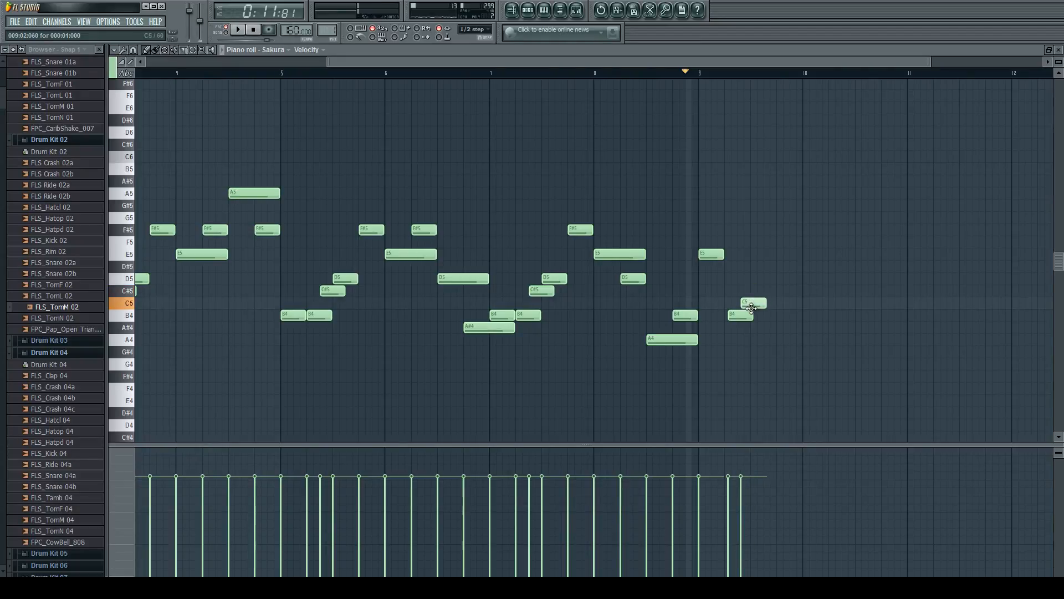
scroll(779, 313, "up", 4)
left_click(681, 277)
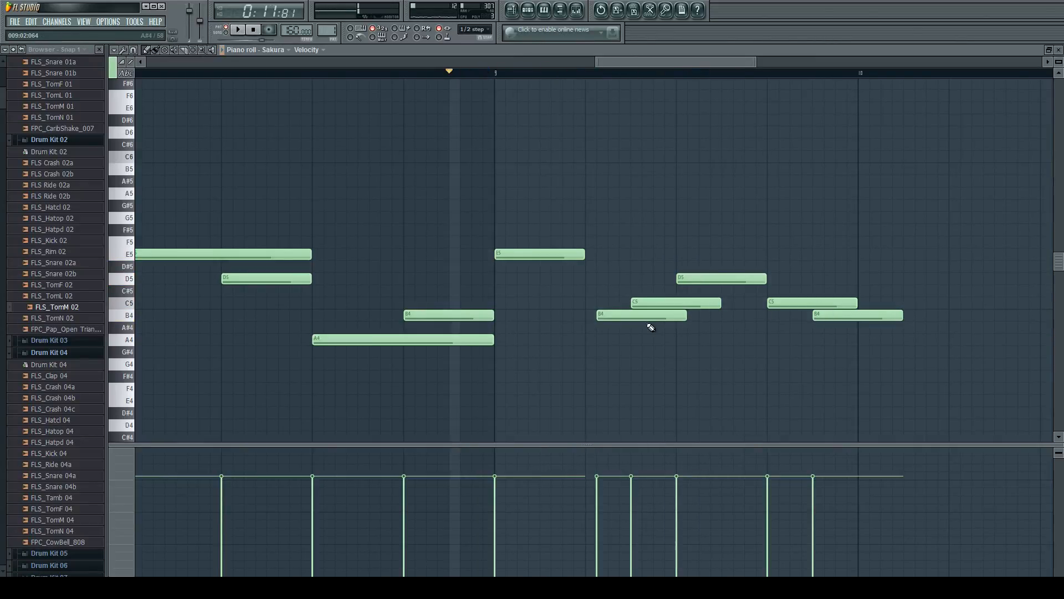
left_click_drag(642, 317, 631, 318)
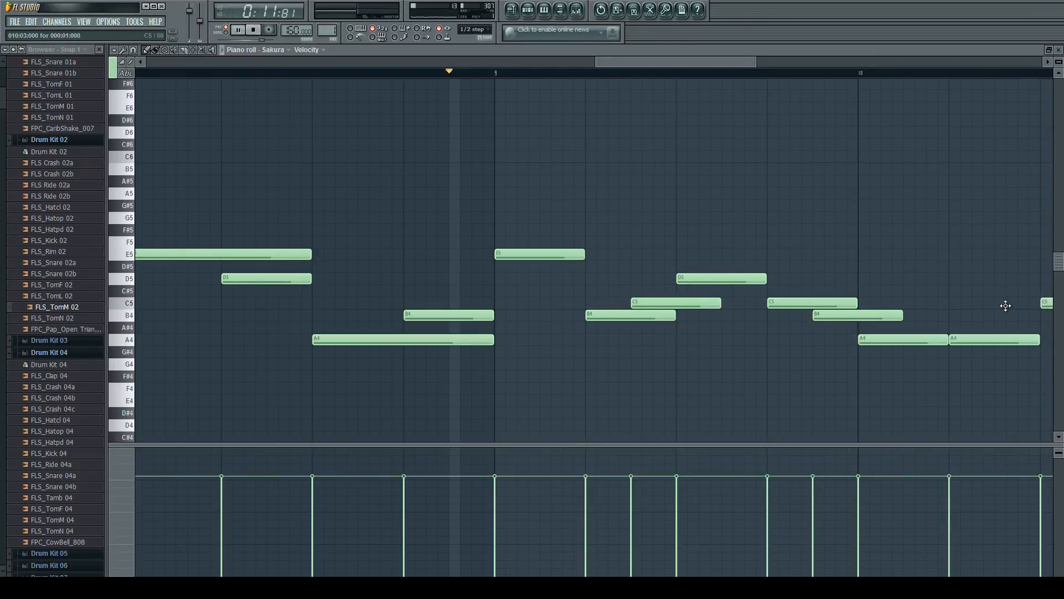
Move bar 10's C5 half a beat earlier, then add E5 on beat 3 and D5 on beat 4 while playing back
scroll(497, 294, "down", 5)
scroll(856, 331, "up", 4)
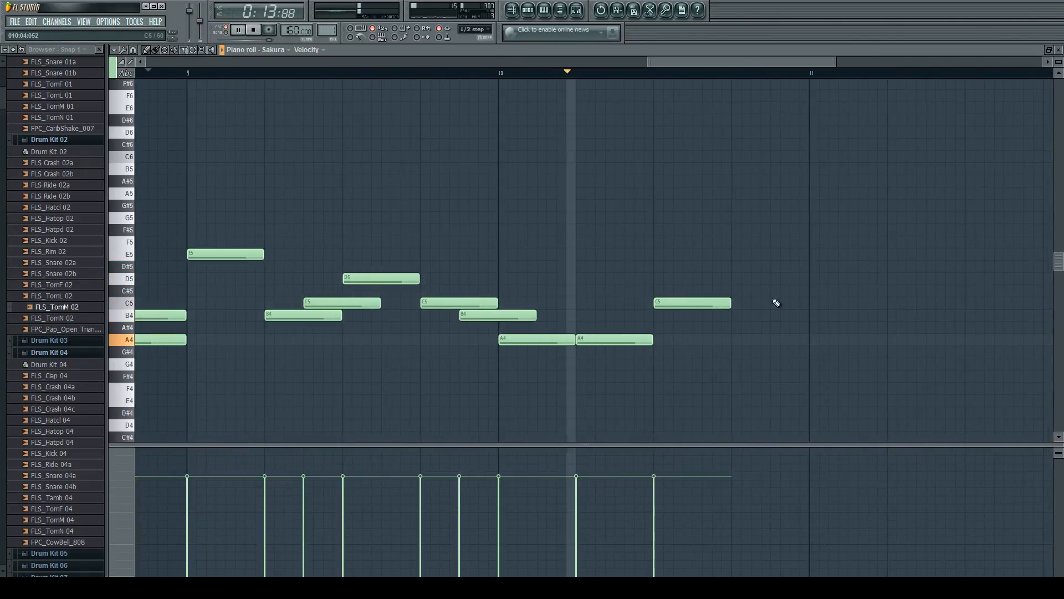
key("space")
left_click_drag(679, 303, 650, 305)
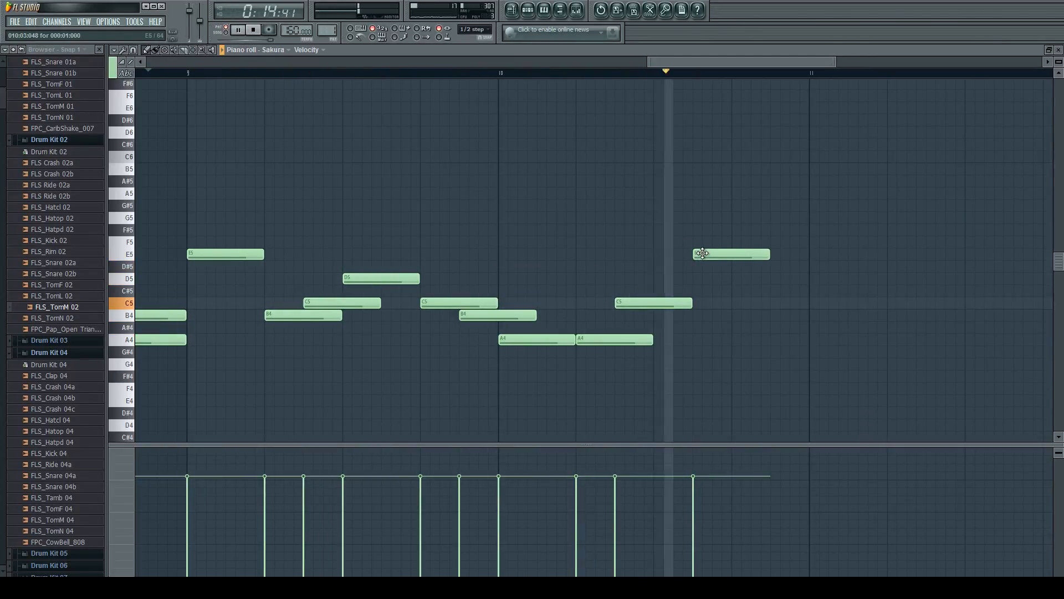
key("space")
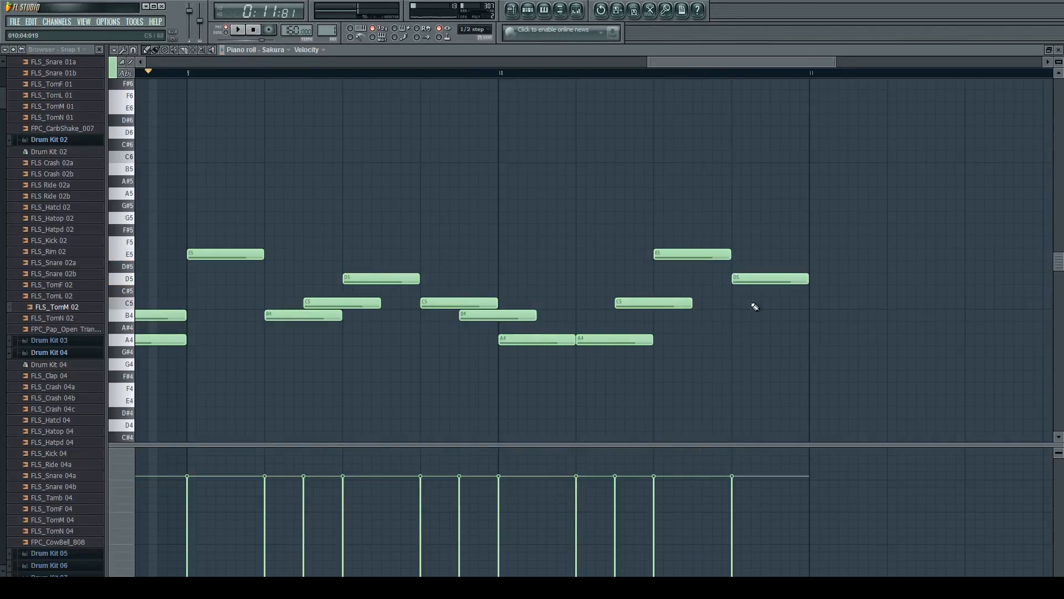
Add C5 half a beat before bar 11 and B4 at the start of bar 11, playing back from bar 10
key("space")
left_click(626, 74)
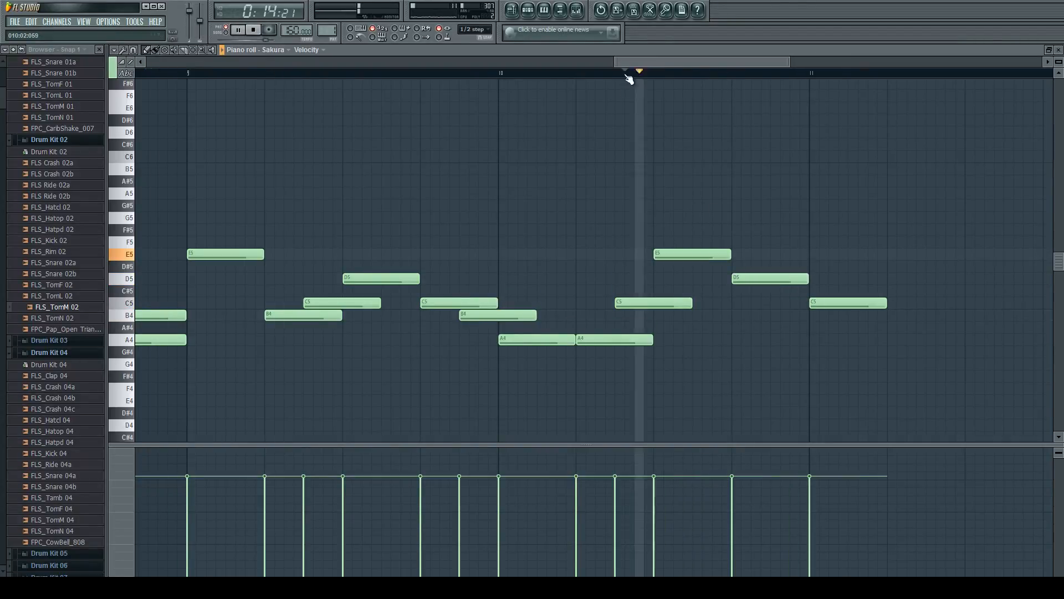
key("space")
left_click_drag(798, 305, 789, 305)
key("space")
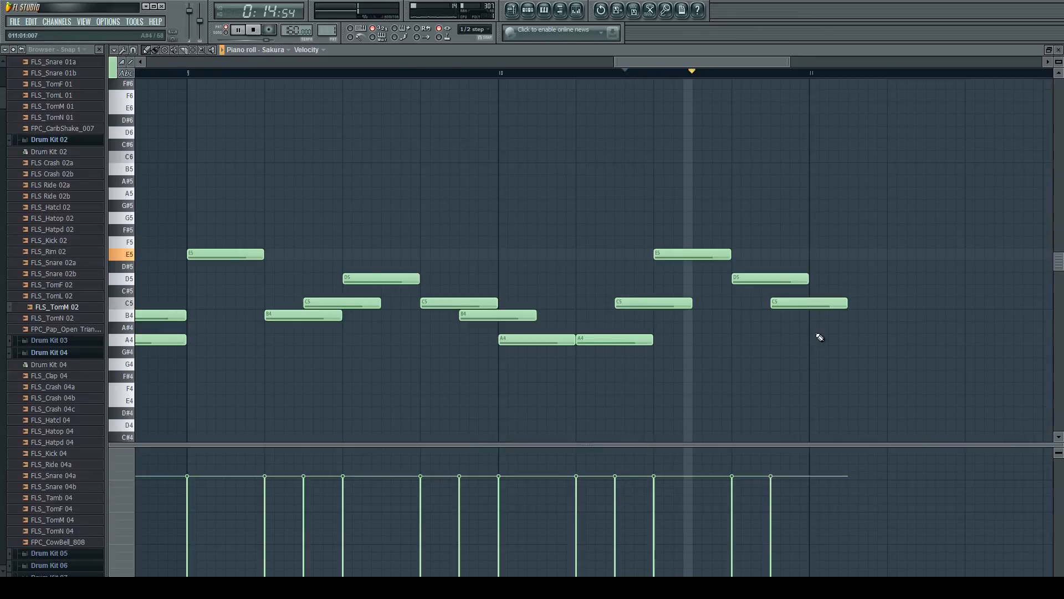
left_click(813, 328)
key("space")
key("space")
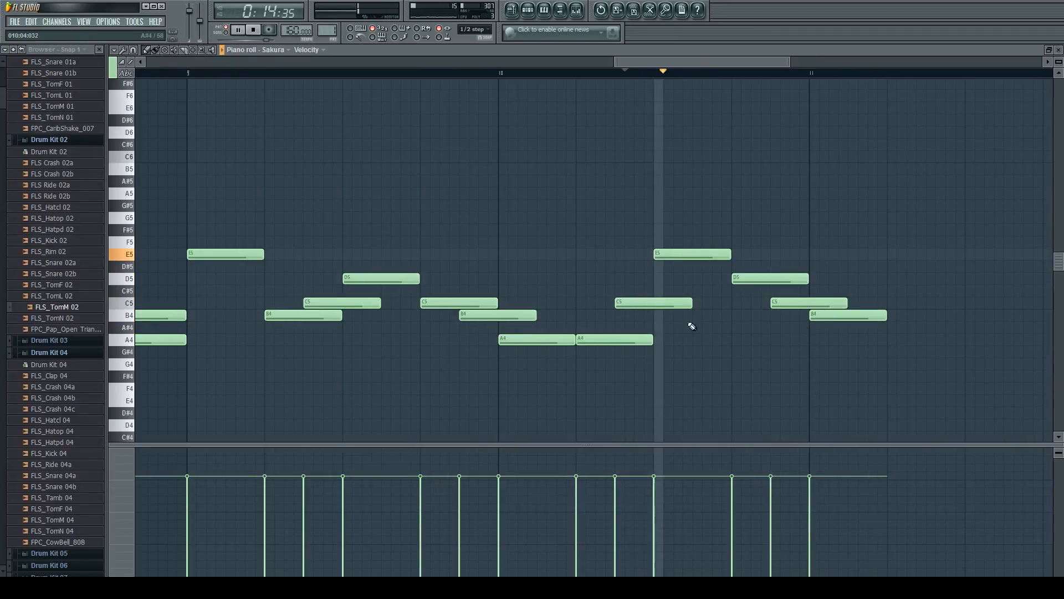
Add B4 on beat 2 of bar 11, C5 half a beat after it and D5 on beat 3, playing back between notes
scroll(691, 325, "down", 2)
scroll(924, 340, "up", 3)
key("space")
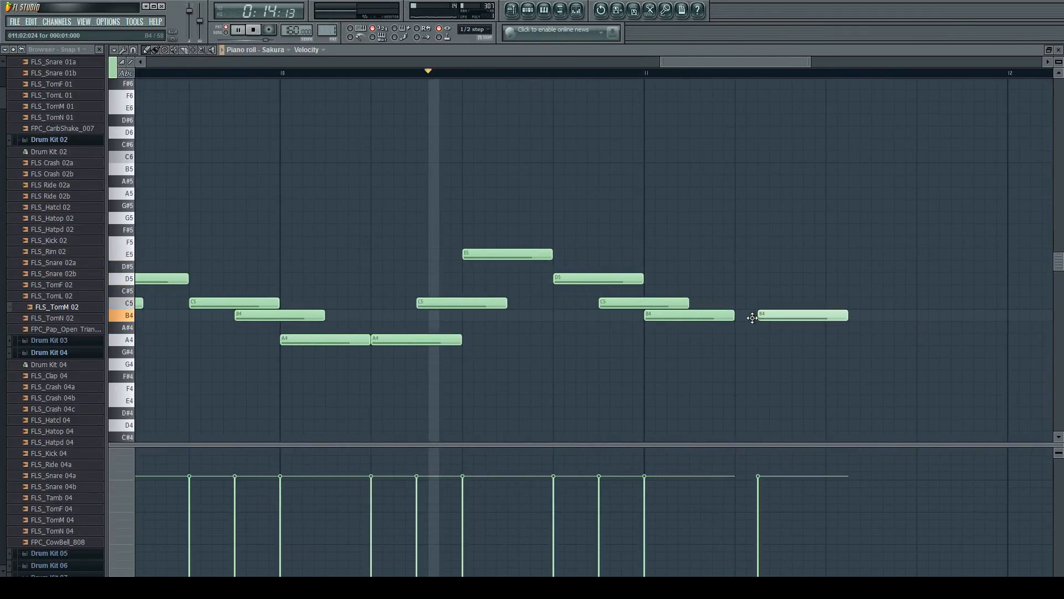
left_click_drag(752, 318, 775, 292)
key("space")
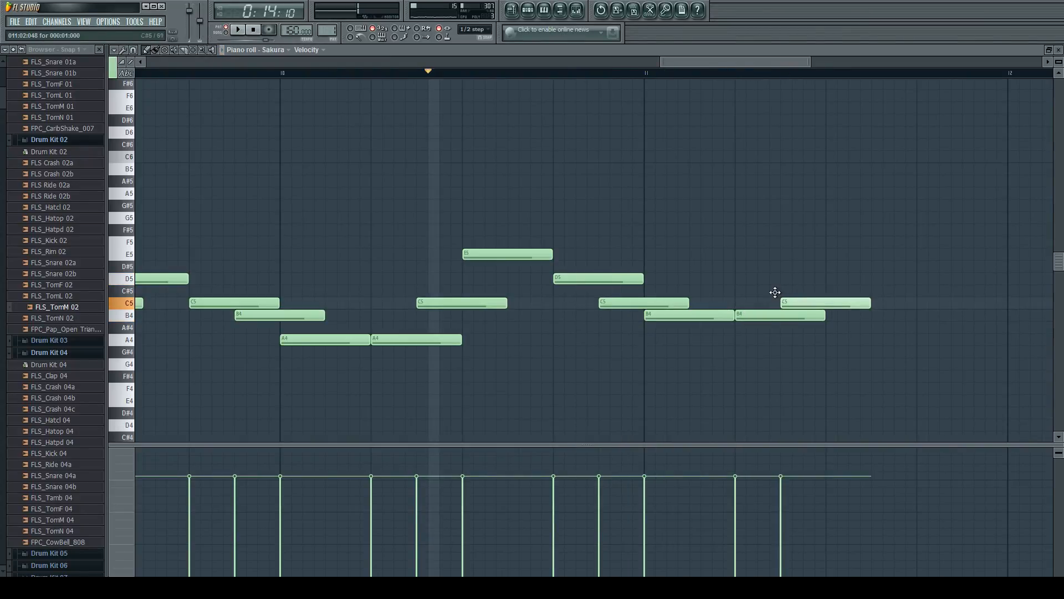
key("space")
left_click(829, 279)
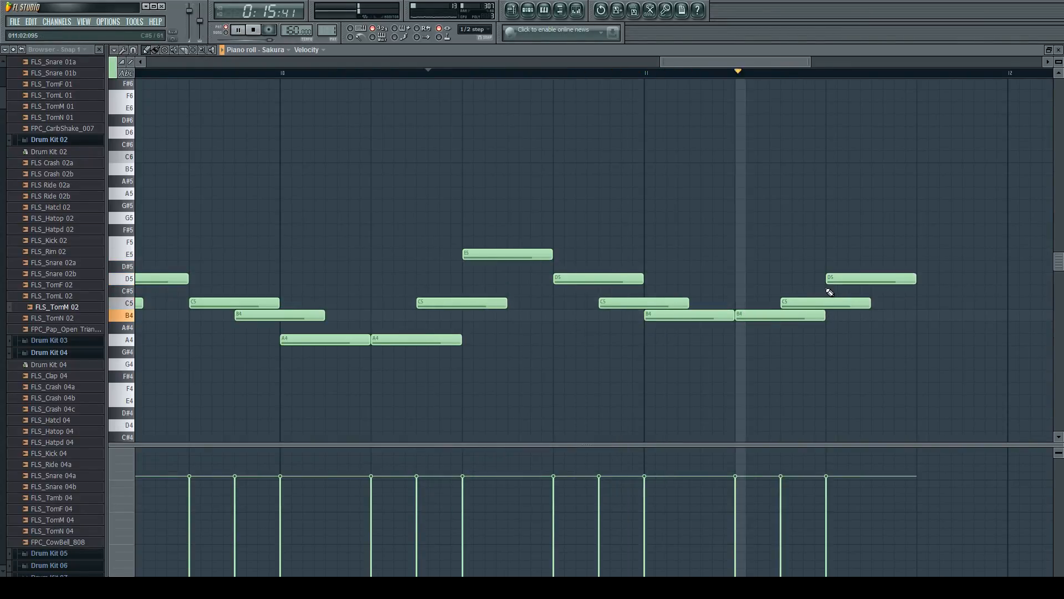
Add E5 on beat 4 of bar 11, C5 at the start of bar 12, and A4 on beats 2 and 3
key("space")
left_click(912, 254)
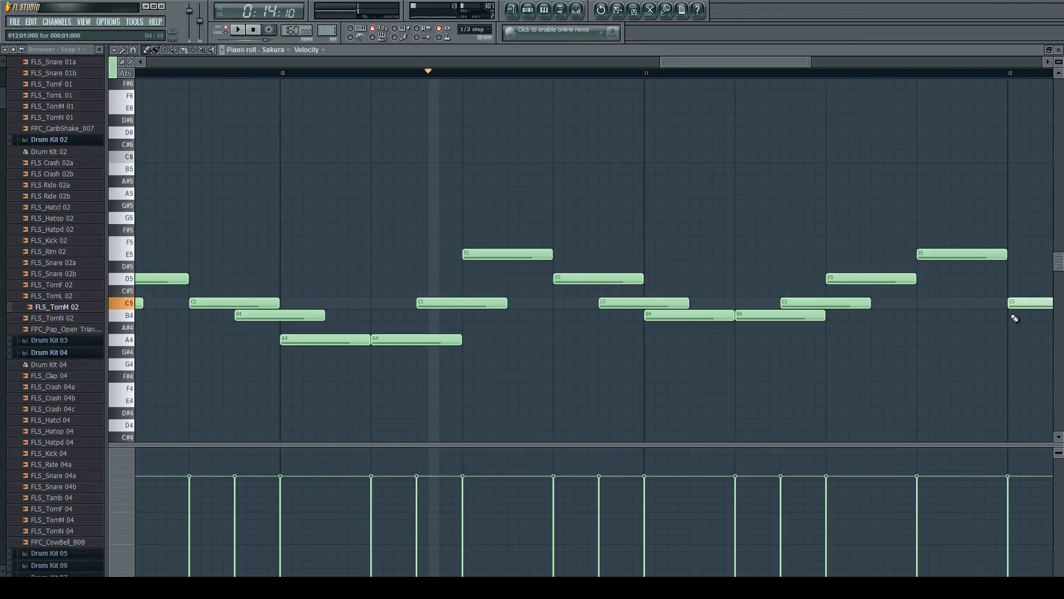
key("space")
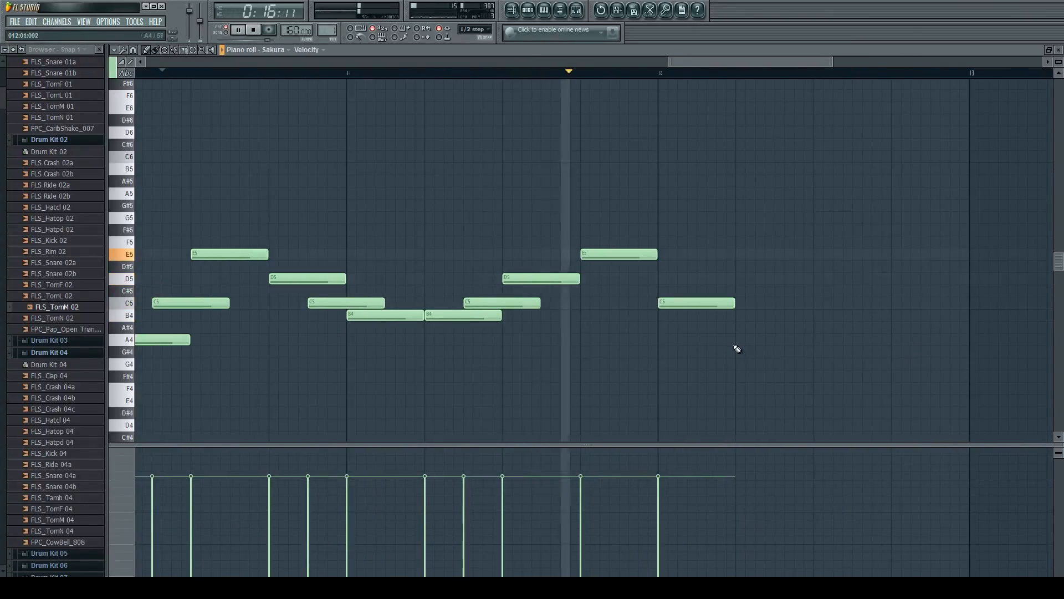
key("space")
left_click(739, 340)
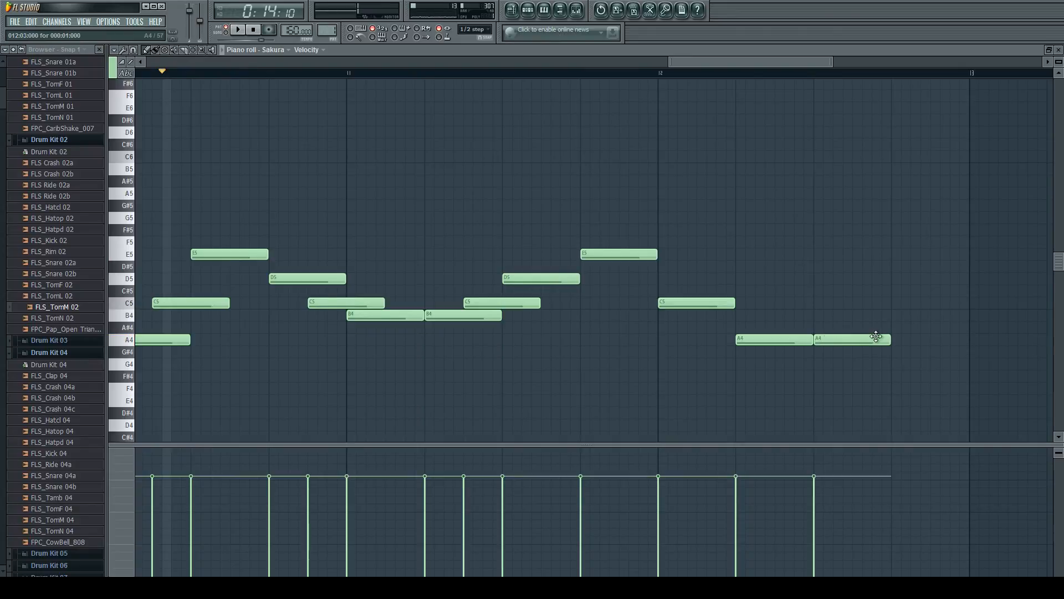
Play the extended melody from just before bar 9 through its end in bar 12
scroll(845, 308, "down", 4)
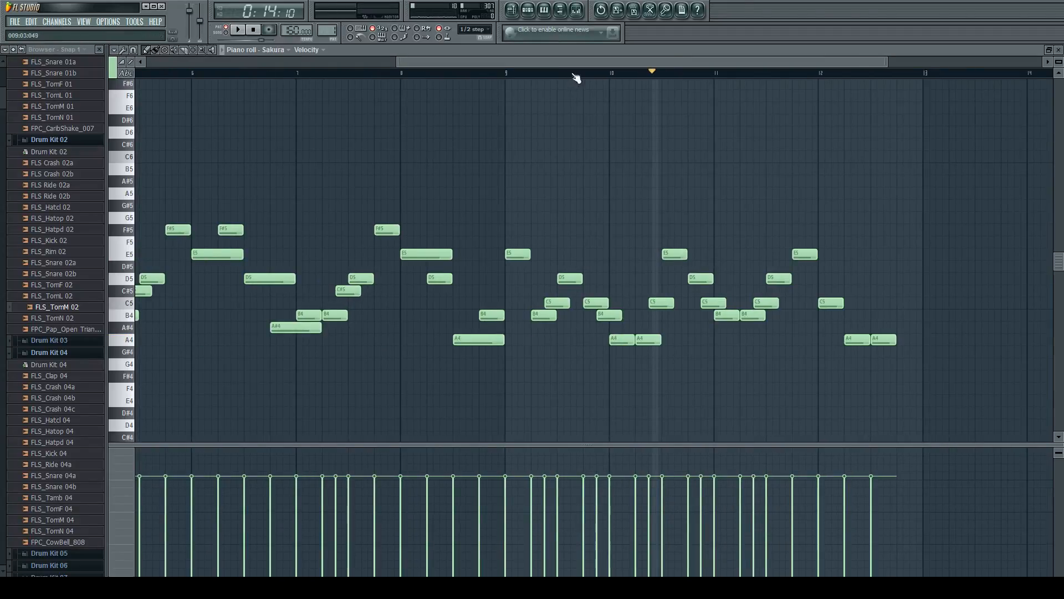
left_click(588, 72)
key("space")
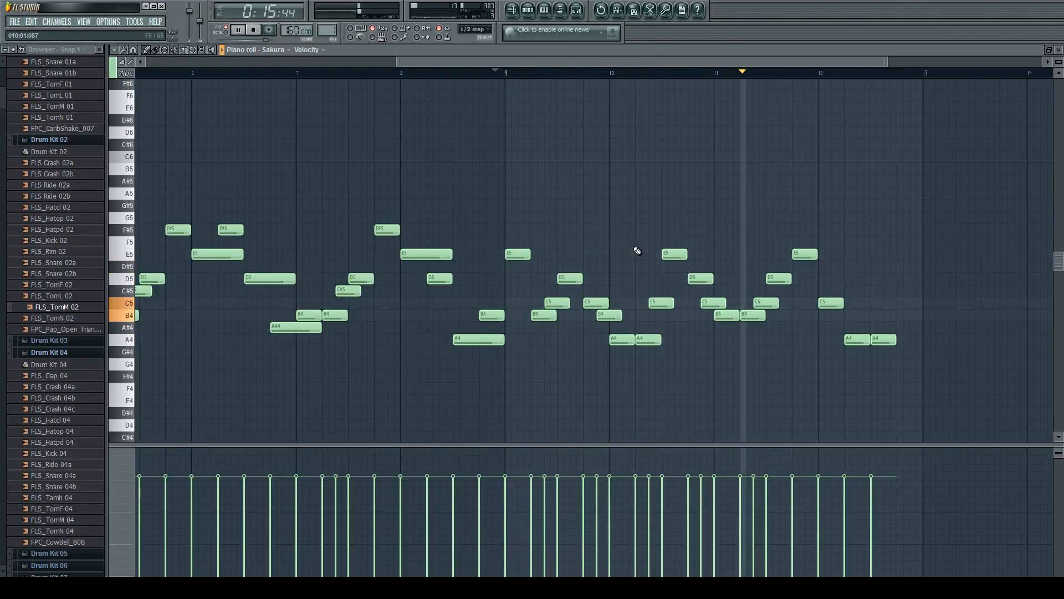
scroll(610, 250, "down", 2)
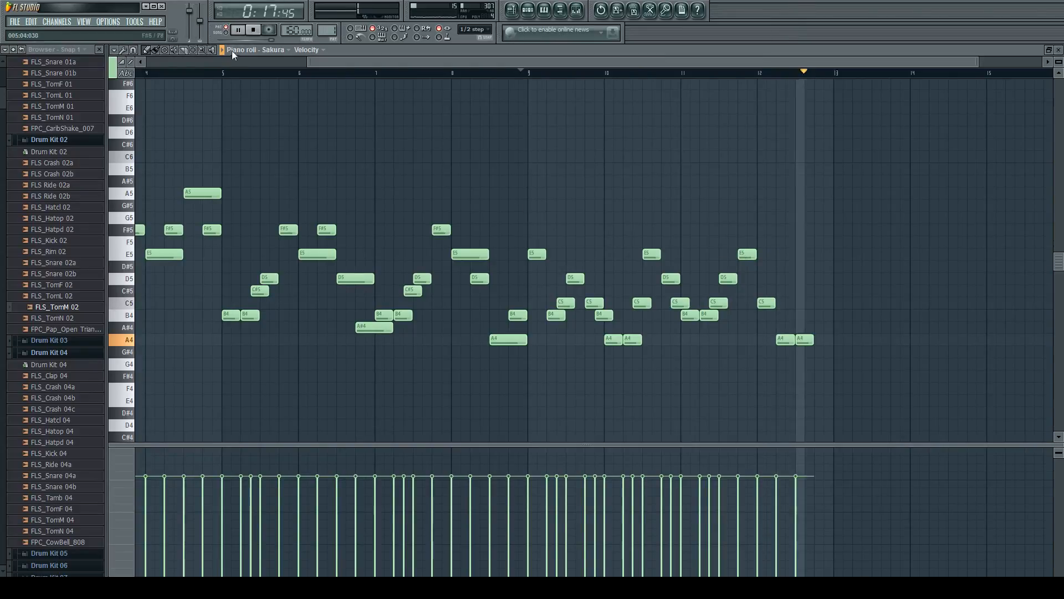
Stop playback and delete the melody notes in bars 9 to 12, leaving the note that ends bar 8
key("space")
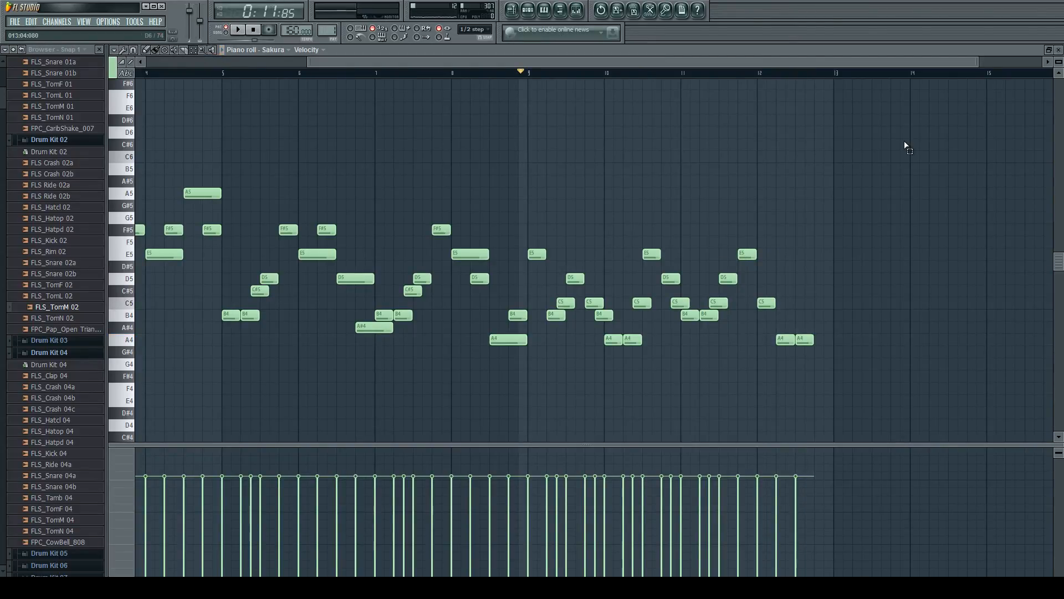
left_click_drag(907, 147, 537, 390)
key("Delete")
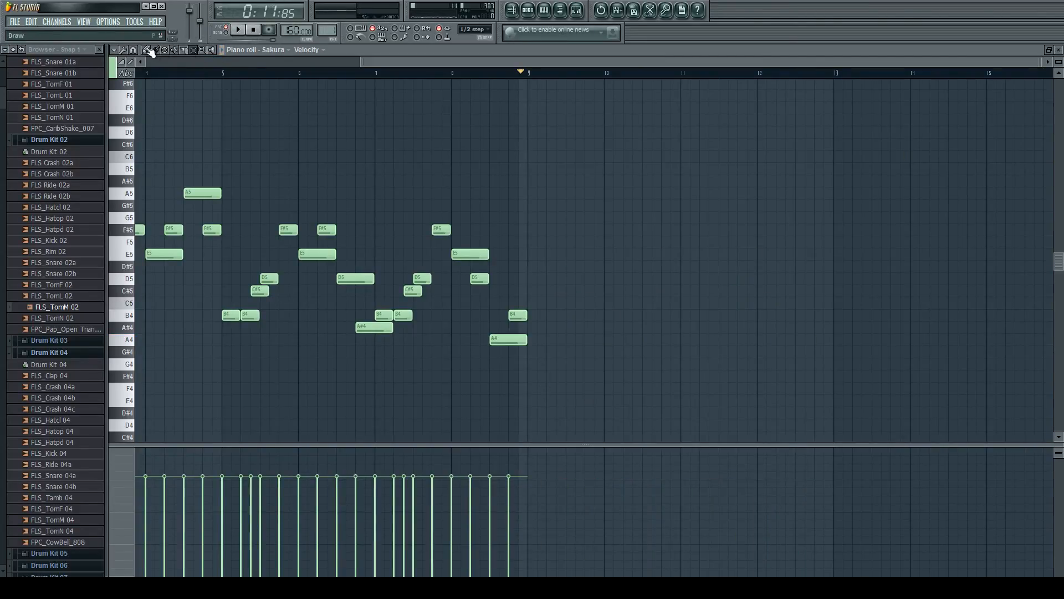
Play the eight-bar Sakura melody from bar 1 and briefly view the channels of Pattern 1
scroll(155, 62, "down", 1)
left_click_drag(168, 76, 119, 76)
key("space")
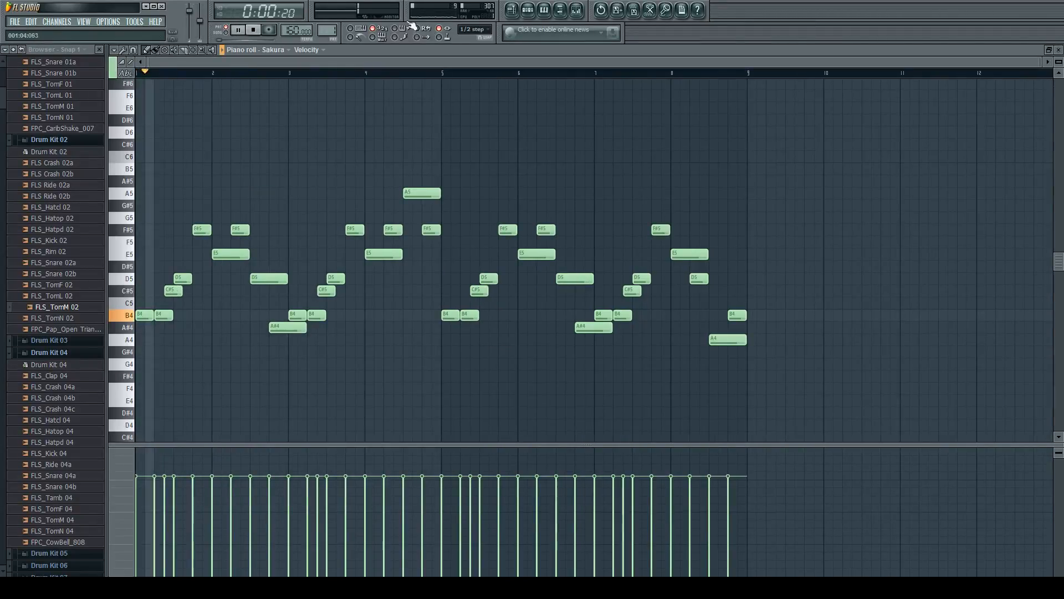
left_click(536, 11)
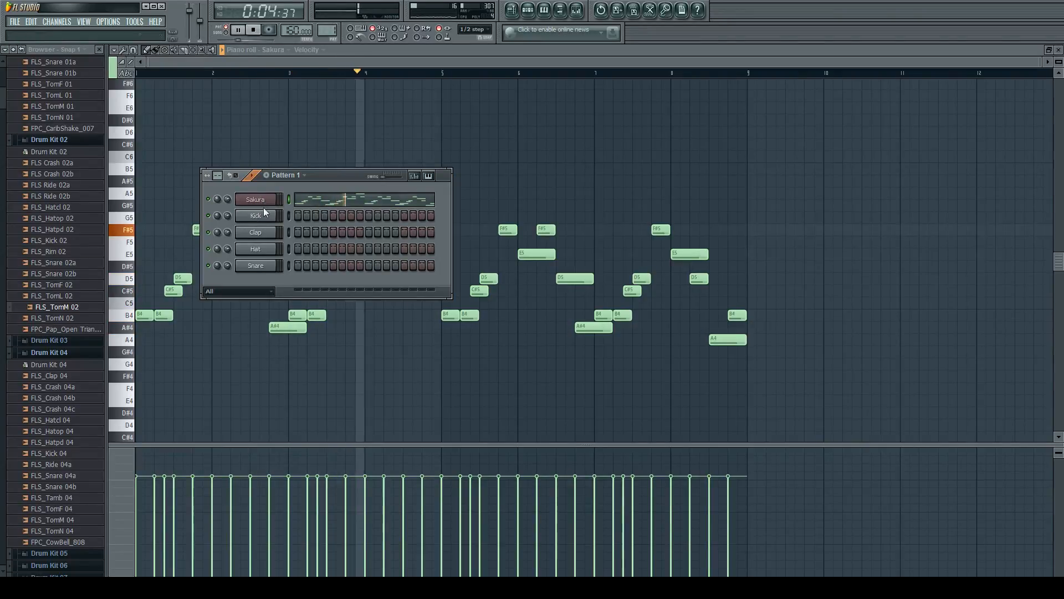
key("space")
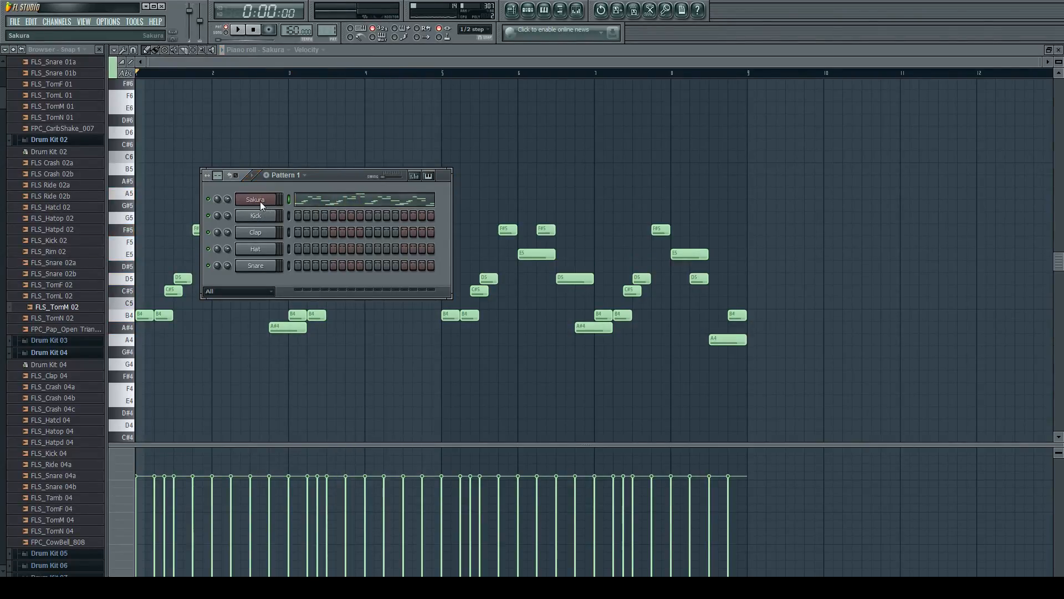
key("F6")
key("space")
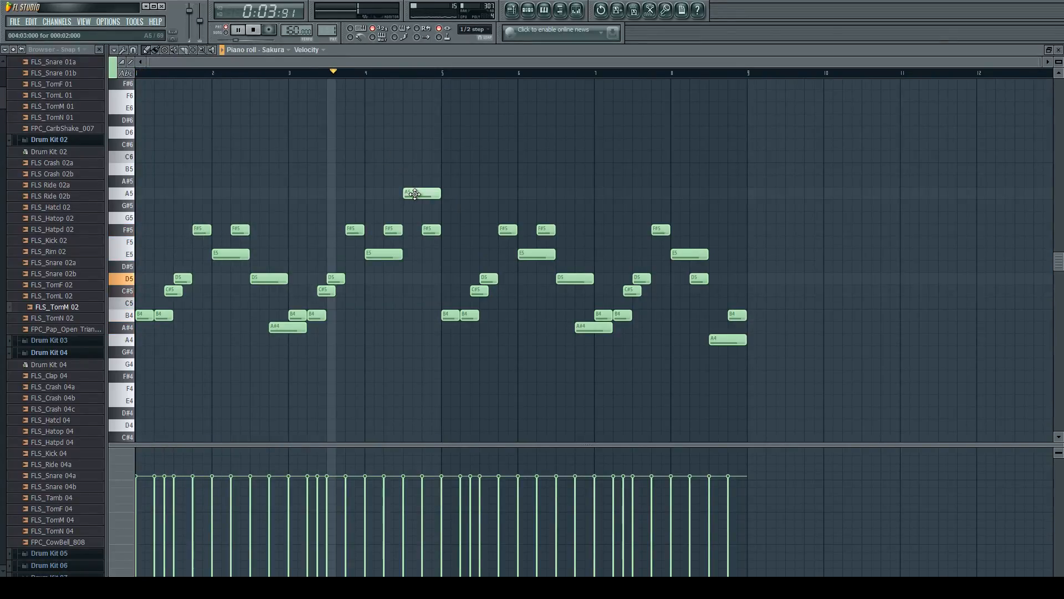
Lower the F#5 note on beat 2 of bar 4 to D5 and play back the melody
scroll(400, 210, "up", 2)
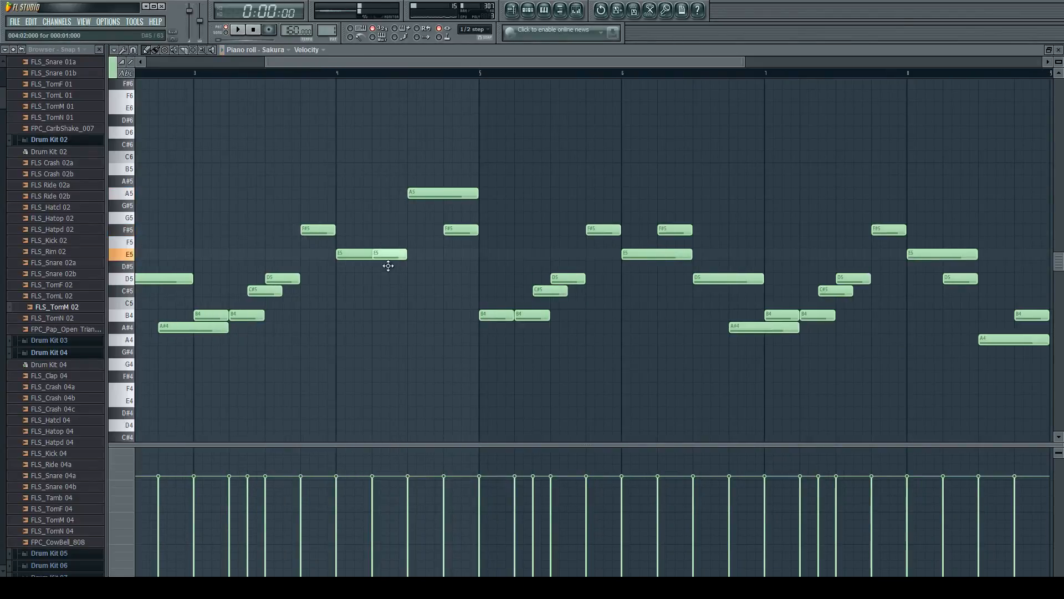
scroll(392, 239, "down", 2)
key("space")
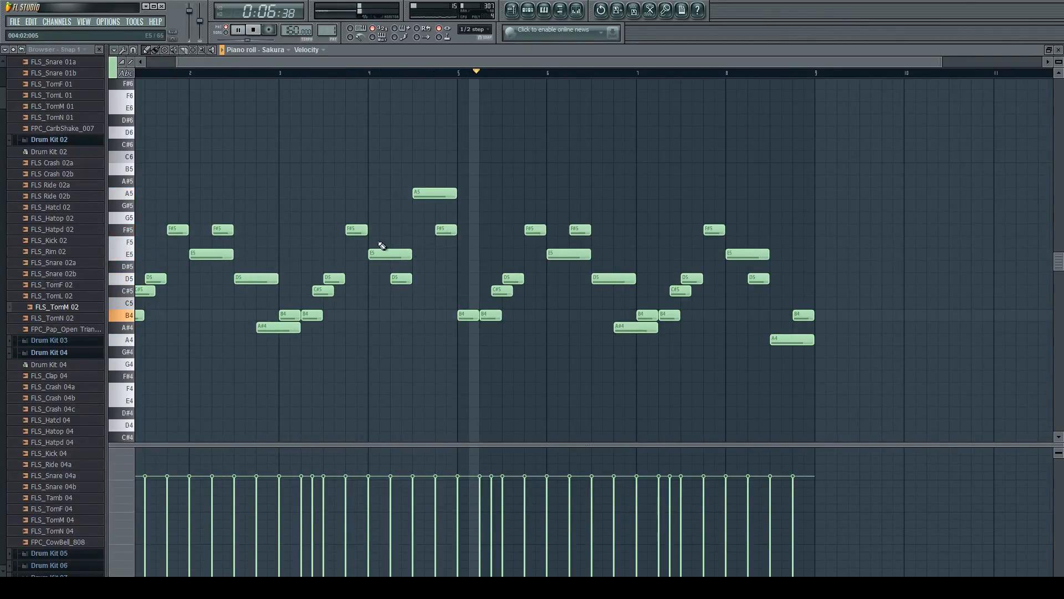
scroll(560, 231, "up", 2)
Add Serum as a new instrument channel in Pattern 1
key("F6")
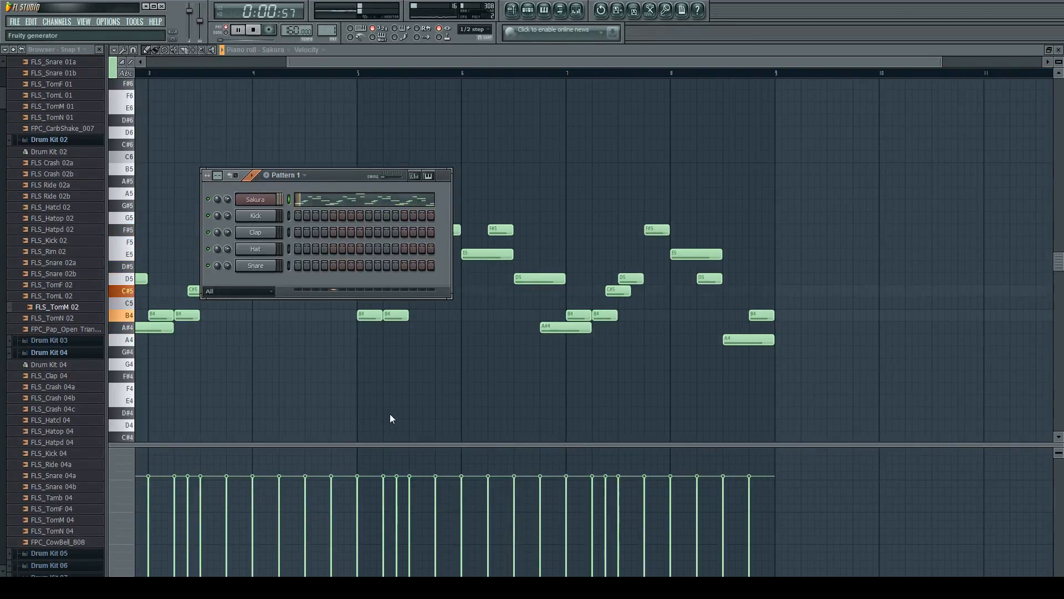
key("F6")
key("space")
left_click(529, 10)
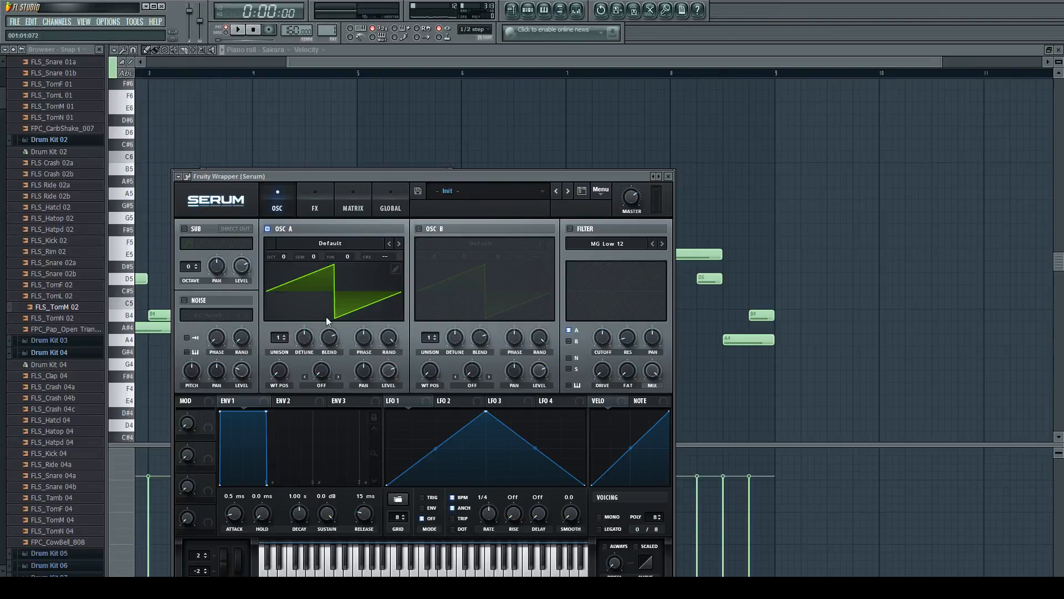
key("space")
Enable Serum's oscillator B and filter, route B into the filter, and lower its cutoff to about 301 Hz
left_click(418, 229)
left_click(570, 228)
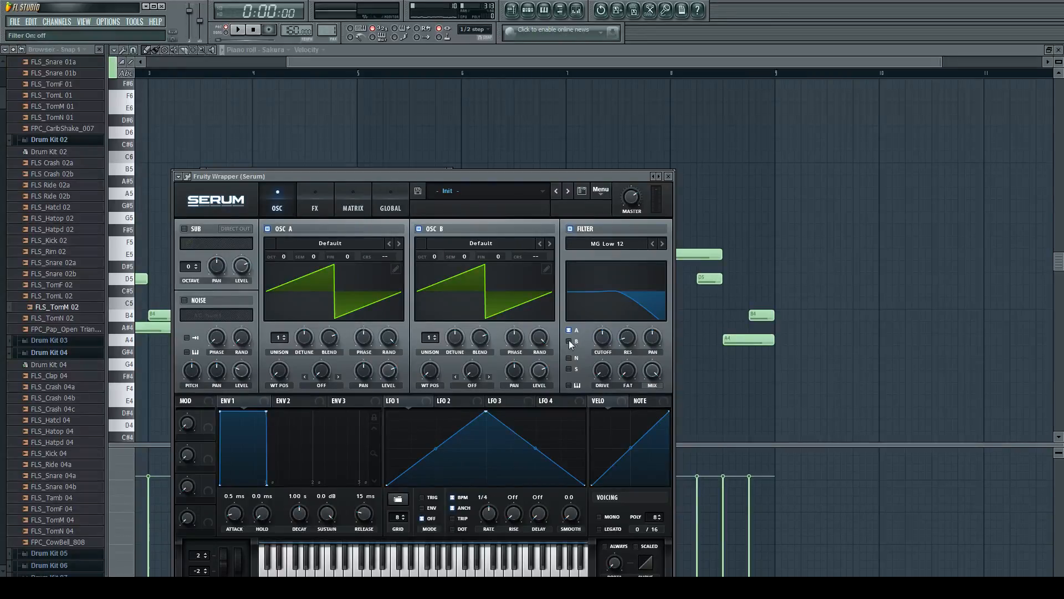
left_click(384, 561)
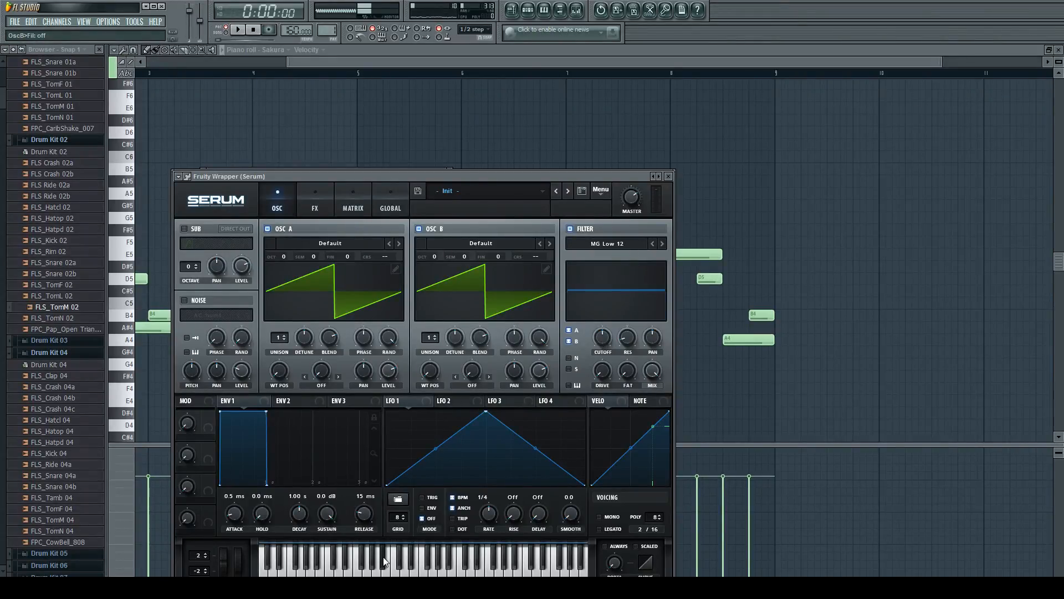
left_click(603, 342)
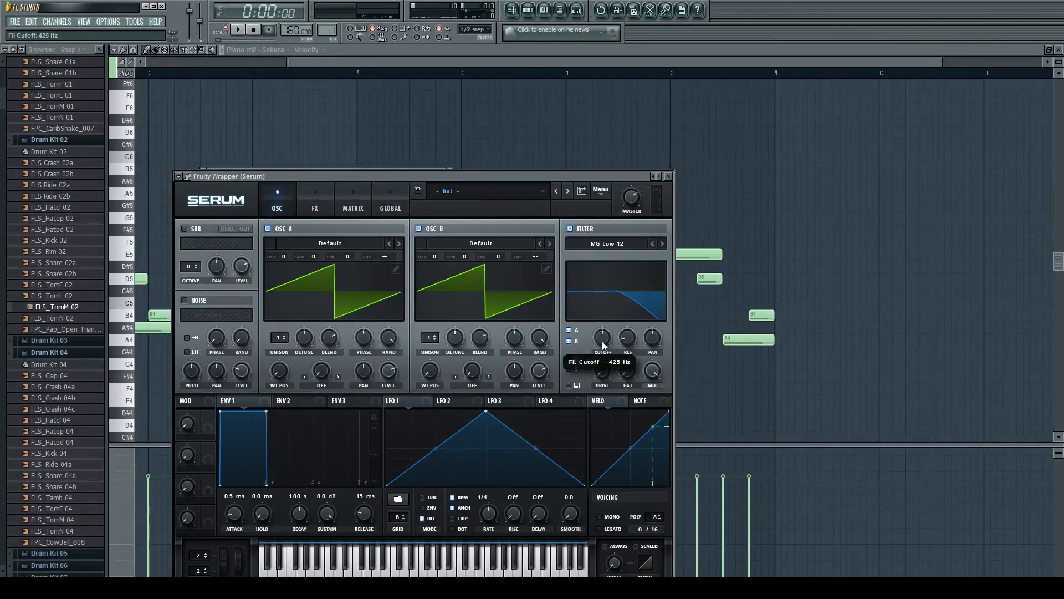
left_click_drag(603, 338, 600, 353)
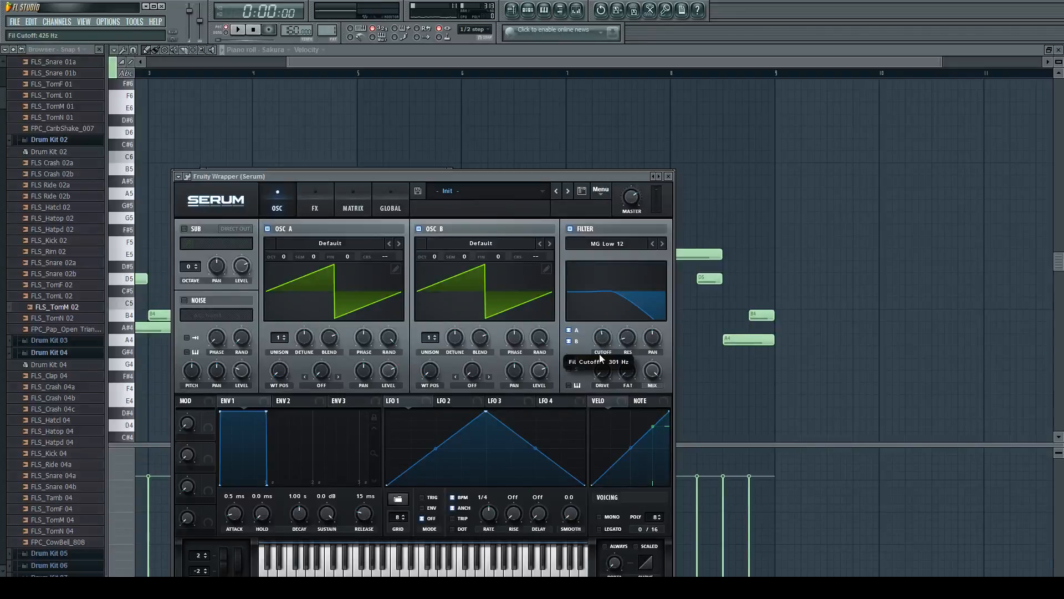
Close Serum, show its channel's piano roll and place a D4 note in bar 1
left_click(668, 176)
left_click(192, 327)
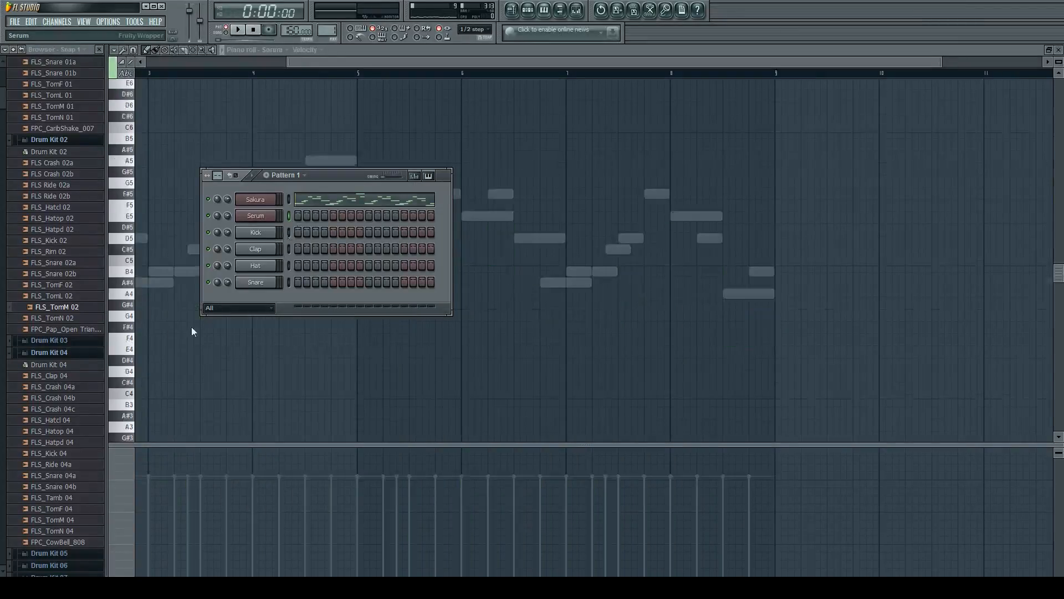
scroll(145, 347, "up", 3)
left_click(143, 352)
scroll(327, 343, "down", 3)
scroll(332, 347, "down", 2)
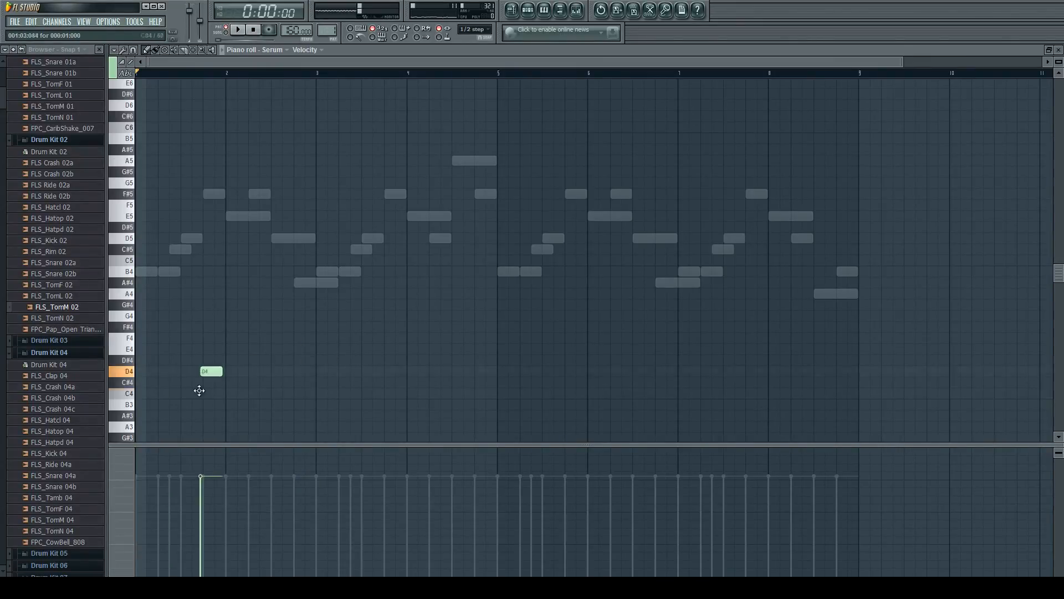
Make the Serum note about three bars long from the start of bar 1 and lower it to B2, auditioning it
left_click_drag(199, 390, 423, 404)
key("space")
key("space")
key("space")
scroll(400, 386, "down", 1)
scroll(401, 386, "down", 2)
key("space")
left_click_drag(139, 304, 129, 439)
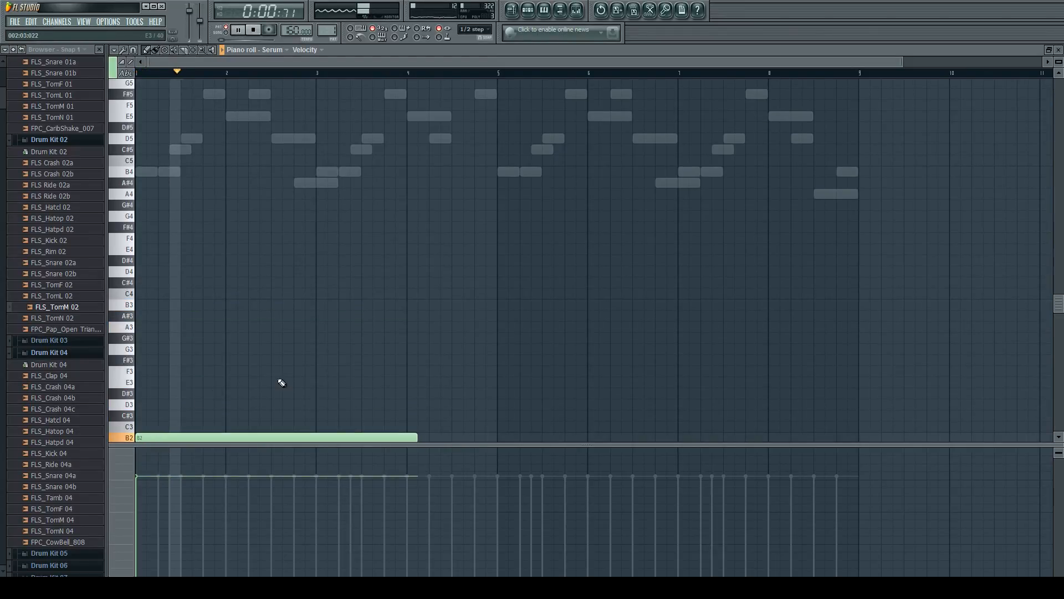
Shorten the Serum note in bar 1 to one bar and raise it to B3, playing back between changes
scroll(398, 386, "down", 2)
left_click_drag(417, 370, 225, 372)
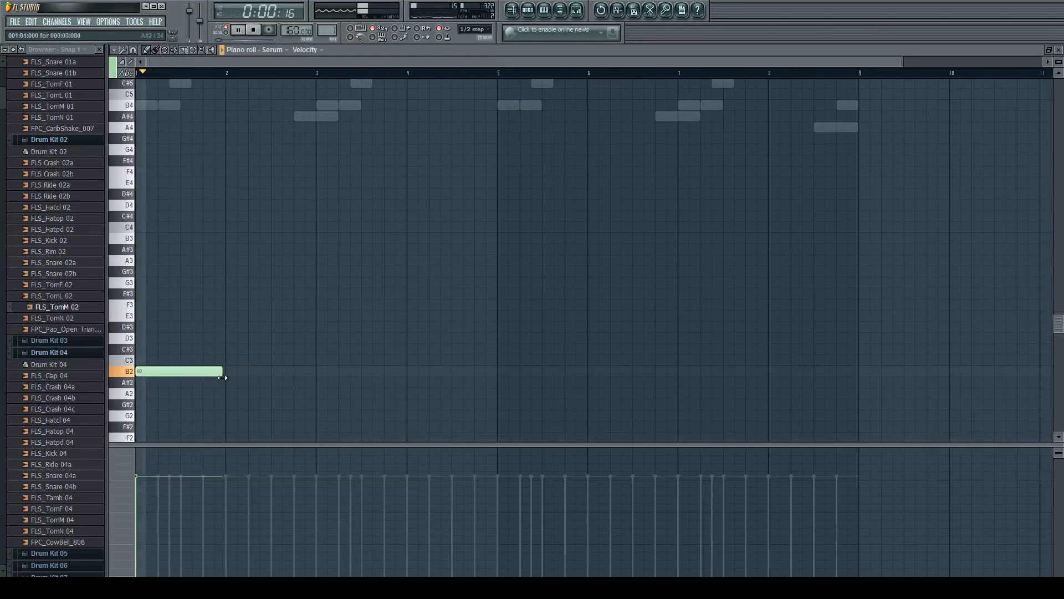
key("space")
key("space")
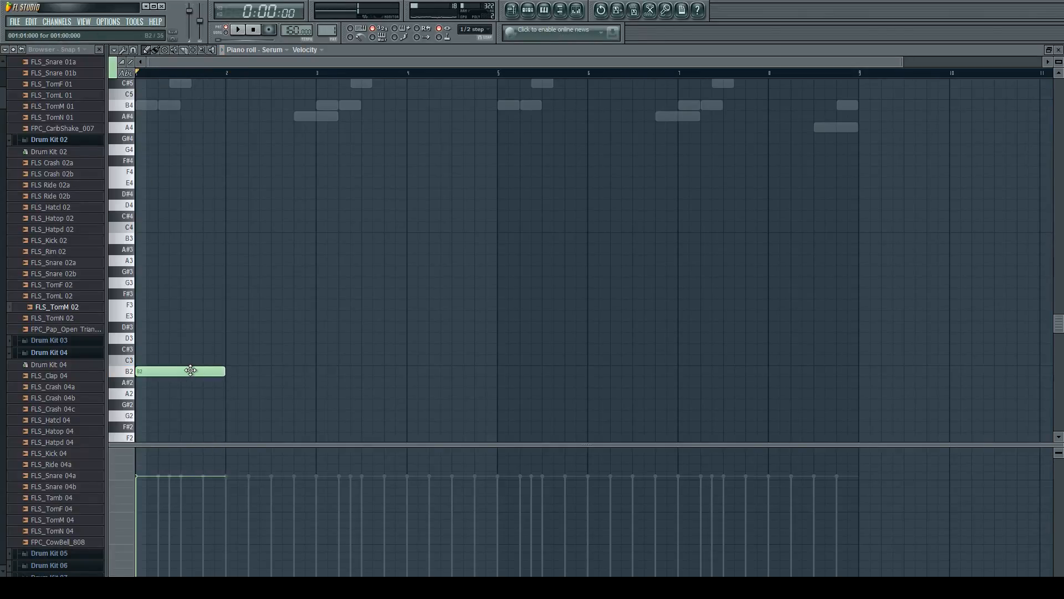
left_click_drag(185, 370, 167, 237)
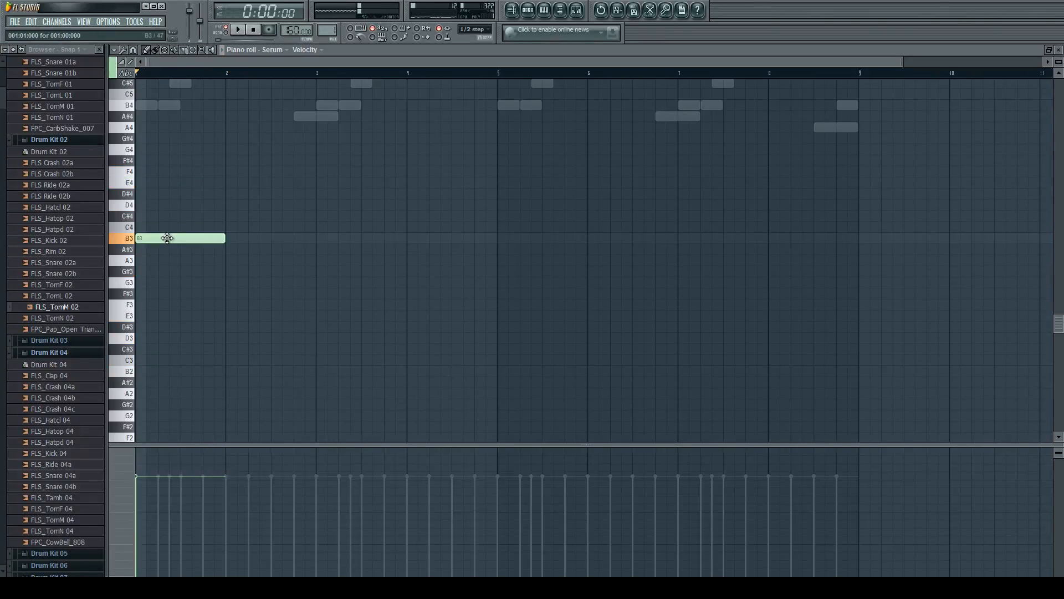
scroll(256, 306, "up", 2)
key("space")
Add a one-bar B3 at the start of bar 2 and a one-bar A3 on beat 3 of that bar
left_click(233, 316)
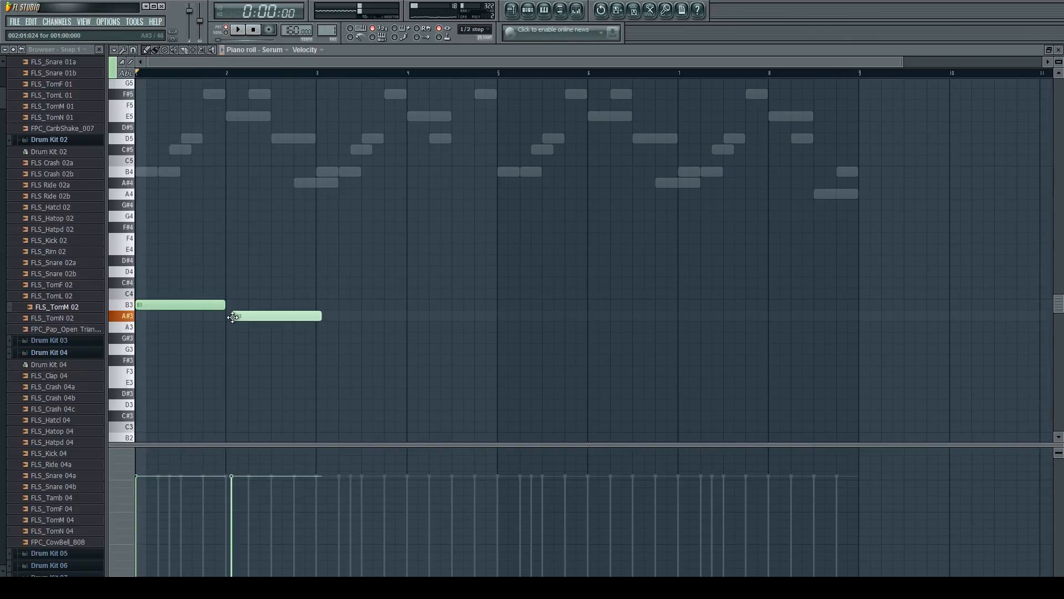
mouse_move(228, 317)
left_mouse_down()
mouse_move(228, 290)
mouse_move(226, 303)
left_mouse_up()
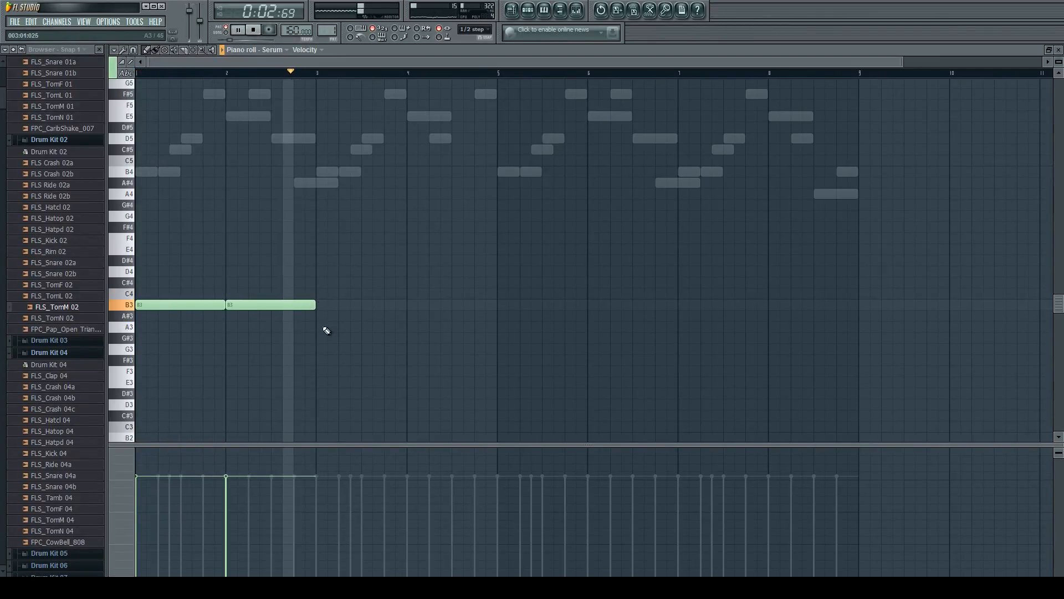
key("space")
left_click(286, 328)
left_click_drag(275, 316, 271, 318)
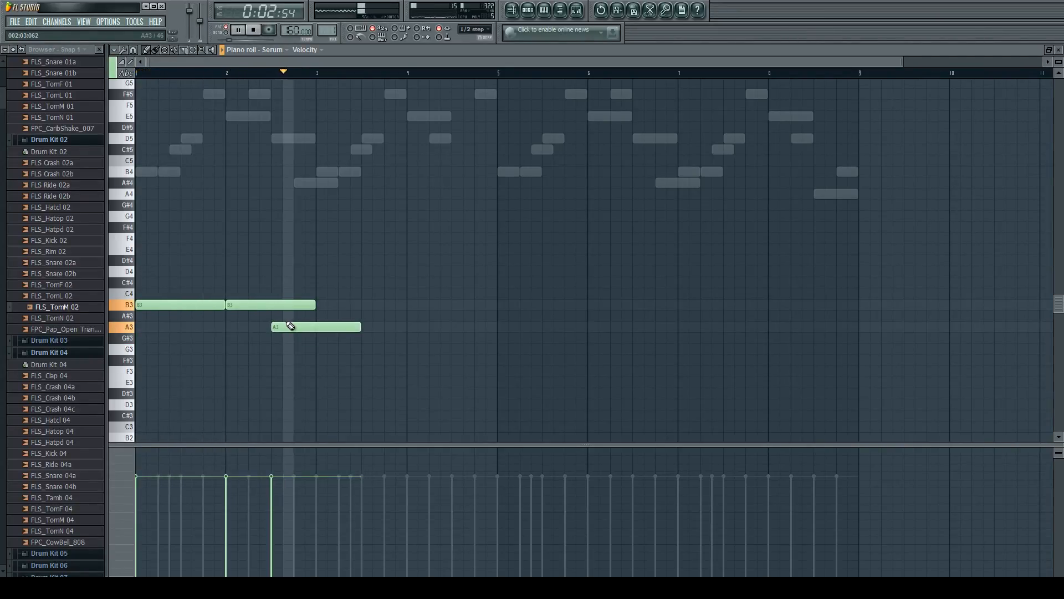
Shorten the B3 in bar 2 to two beats so it ends where the A3 starts, and play back
key("space")
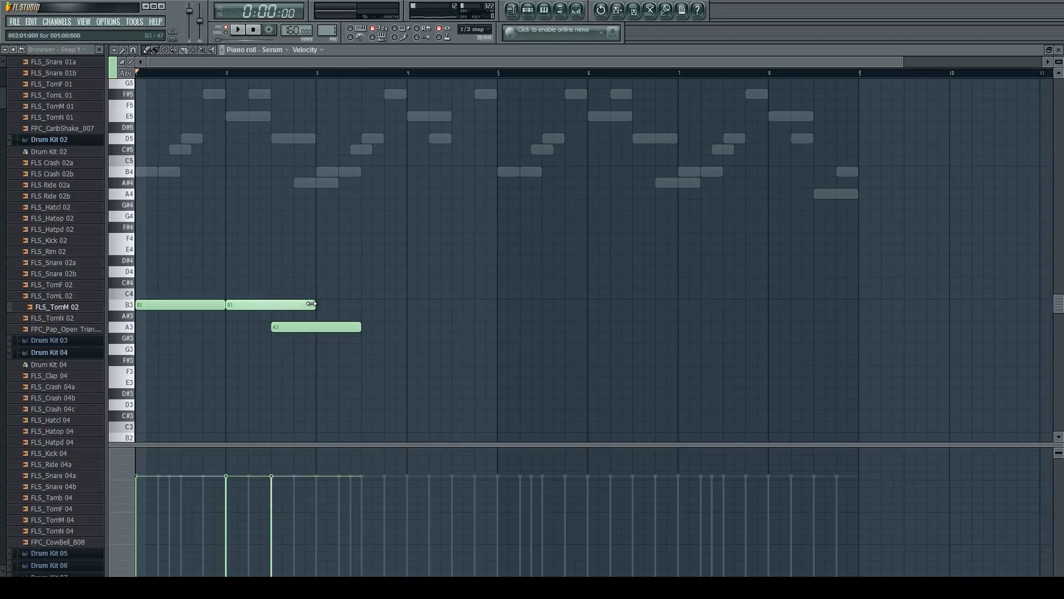
key("space")
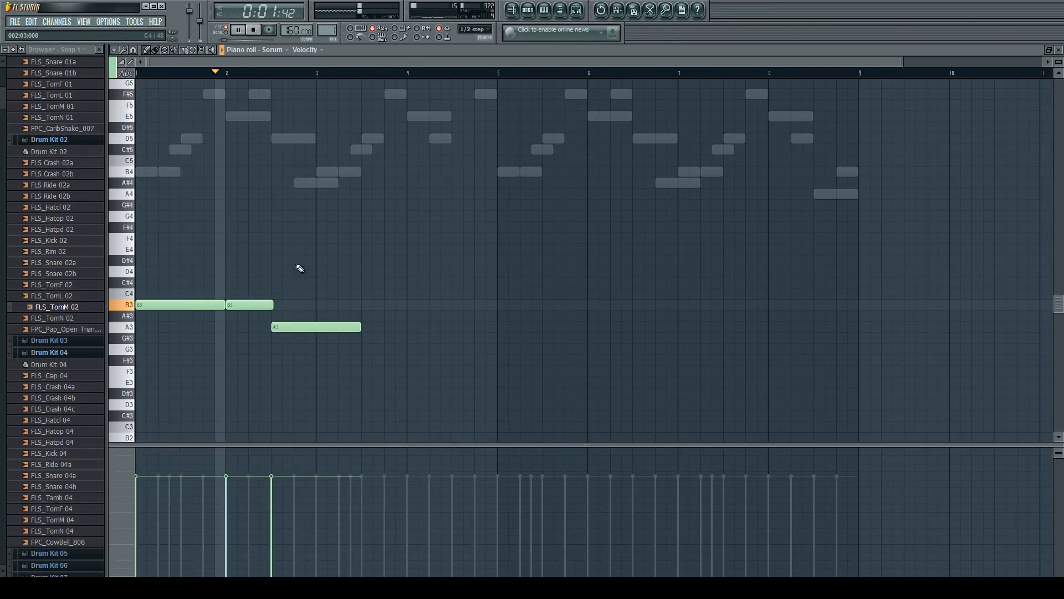
key("space")
scroll(254, 302, "up", 3)
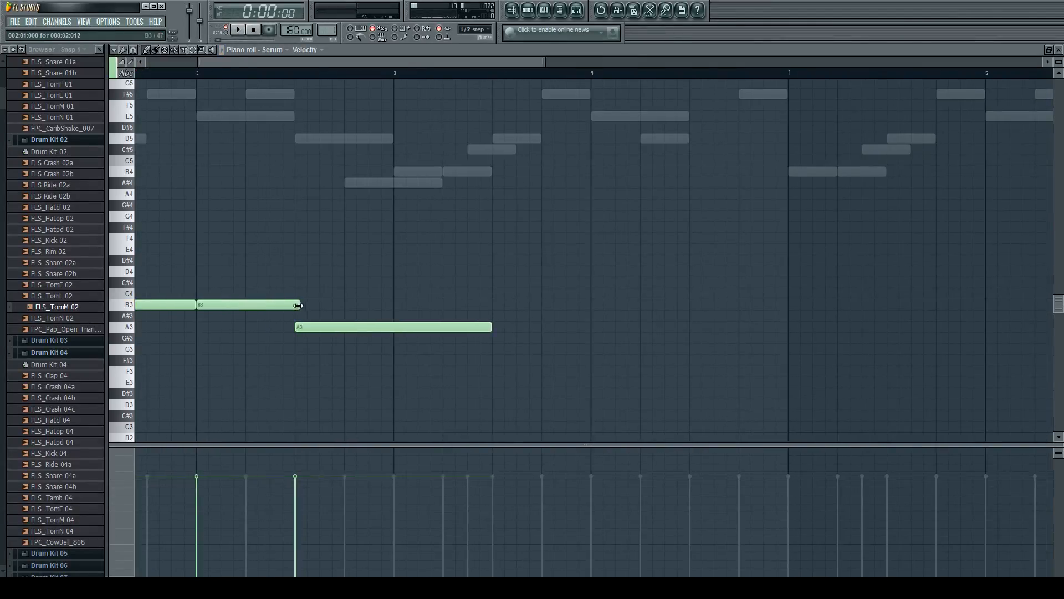
scroll(355, 317, "down", 3)
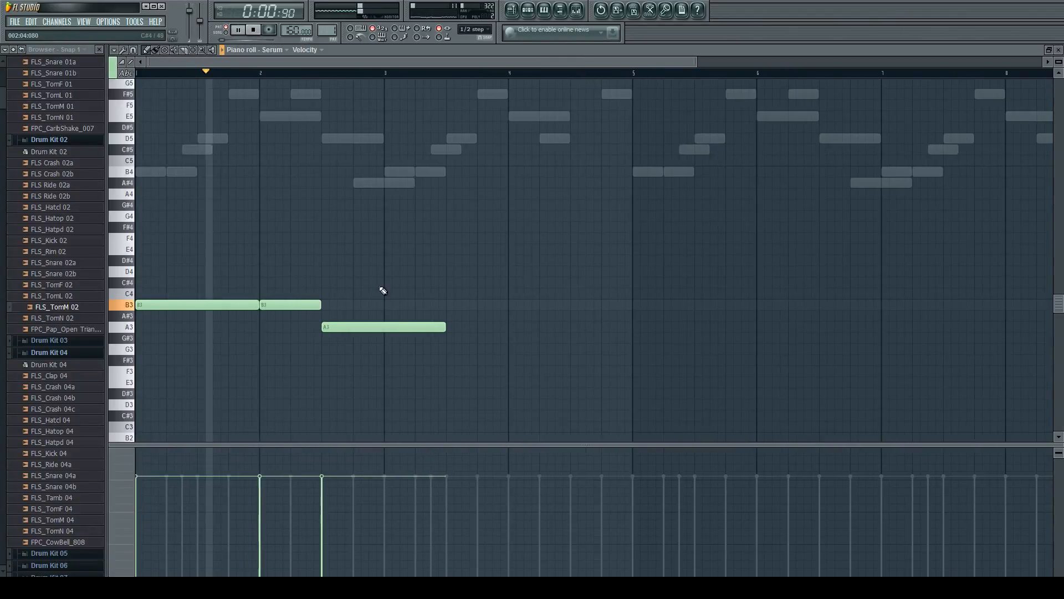
Raise the B3 at the start of bar 2 to D4 and play back the line
key("space")
left_click_drag(302, 304, 297, 271)
key("space")
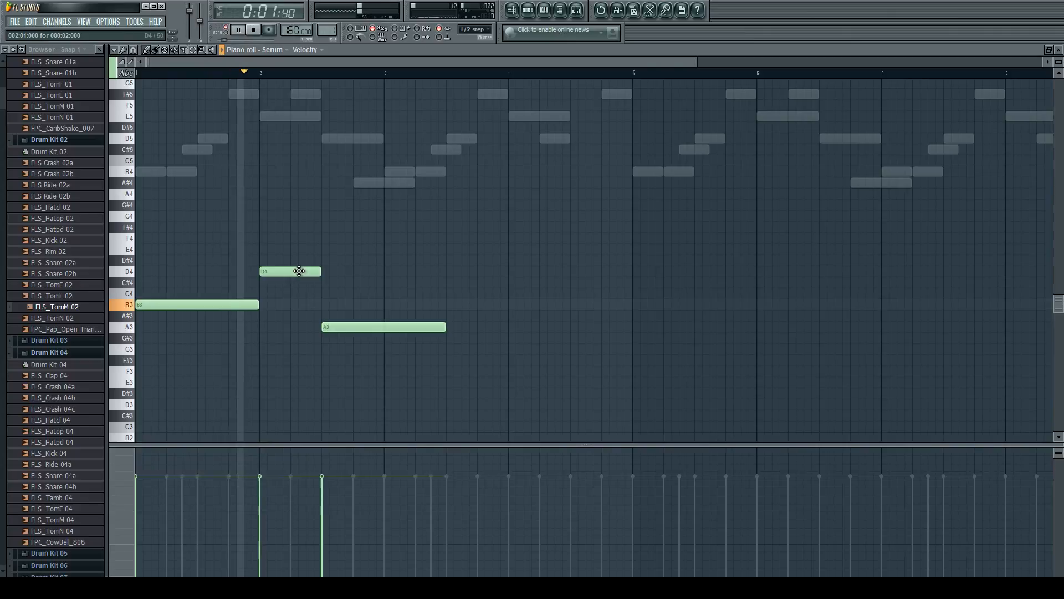
key("space")
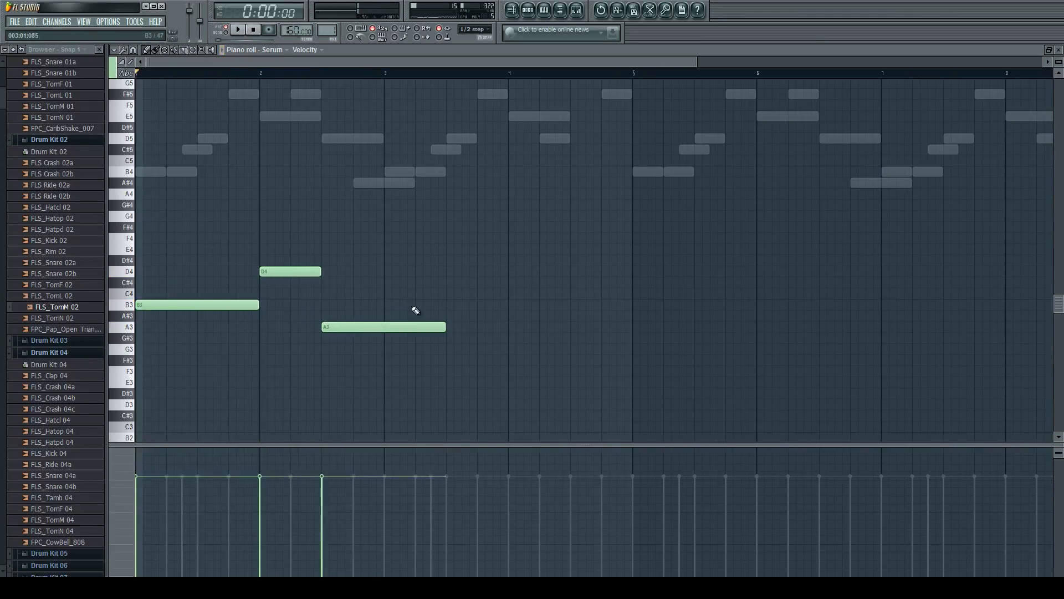
Add a one-bar B3 at the start of bar 3 and shorten the A3 before it to two beats
left_click(394, 305)
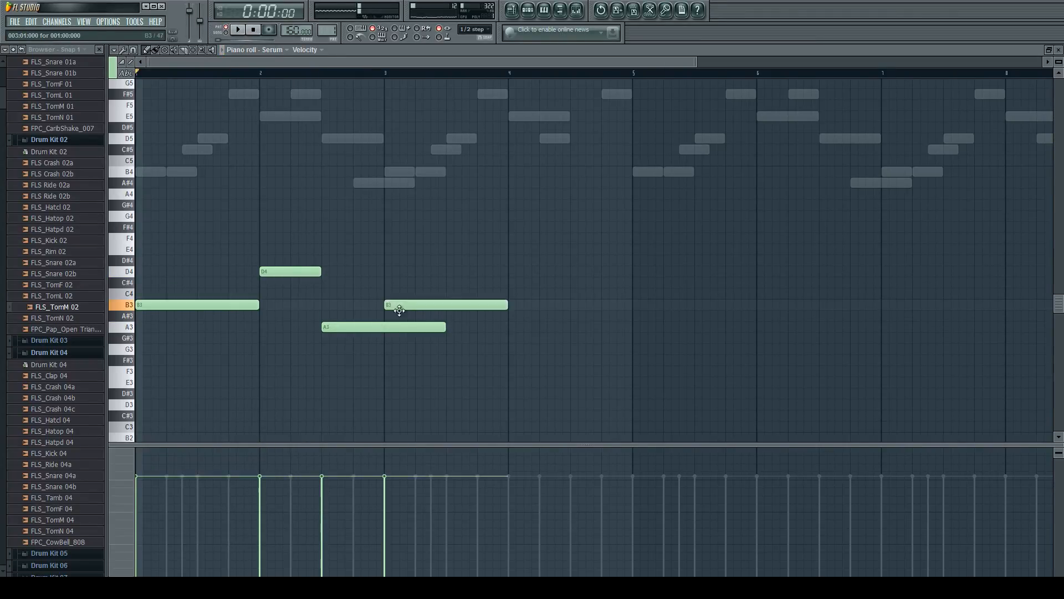
key("space")
left_click_drag(445, 326, 386, 325)
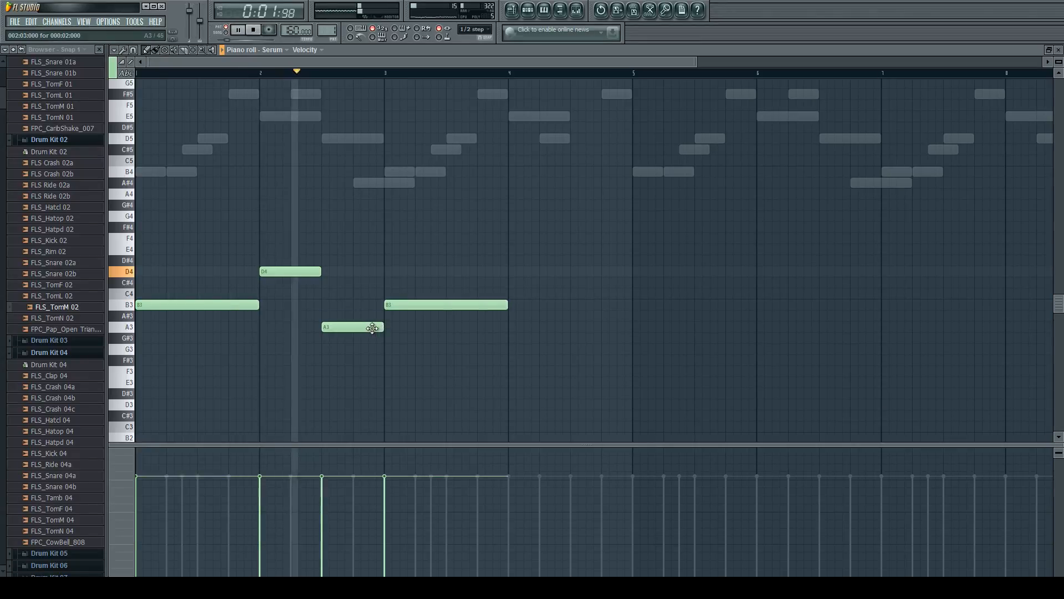
key("space")
Add a one-bar note at the start of bar 4, try it at G3 with playback, and settle it on G#3
left_click(511, 327)
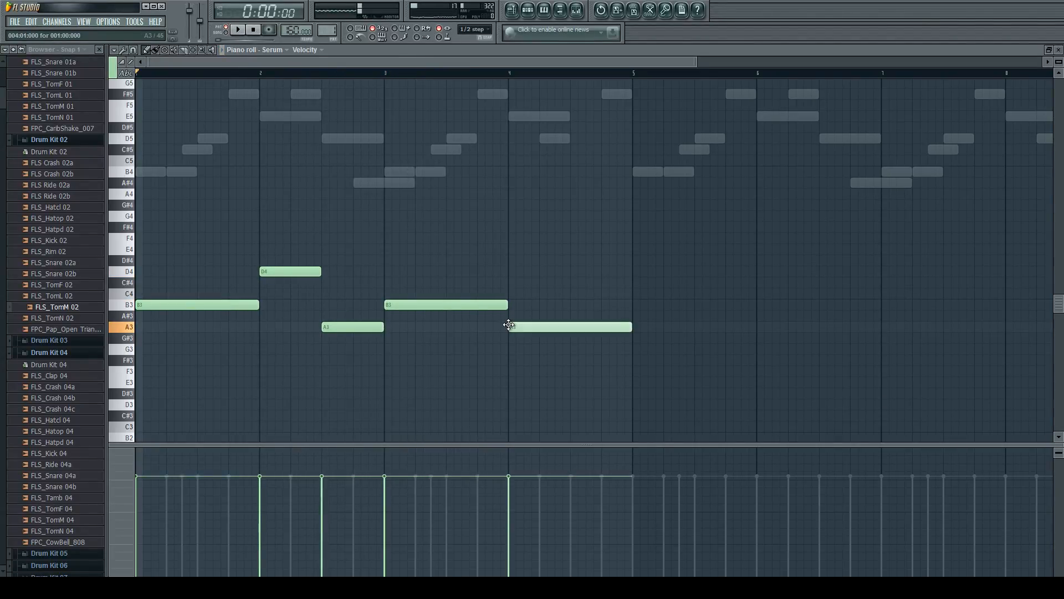
left_click_drag(511, 328, 512, 350)
key("space")
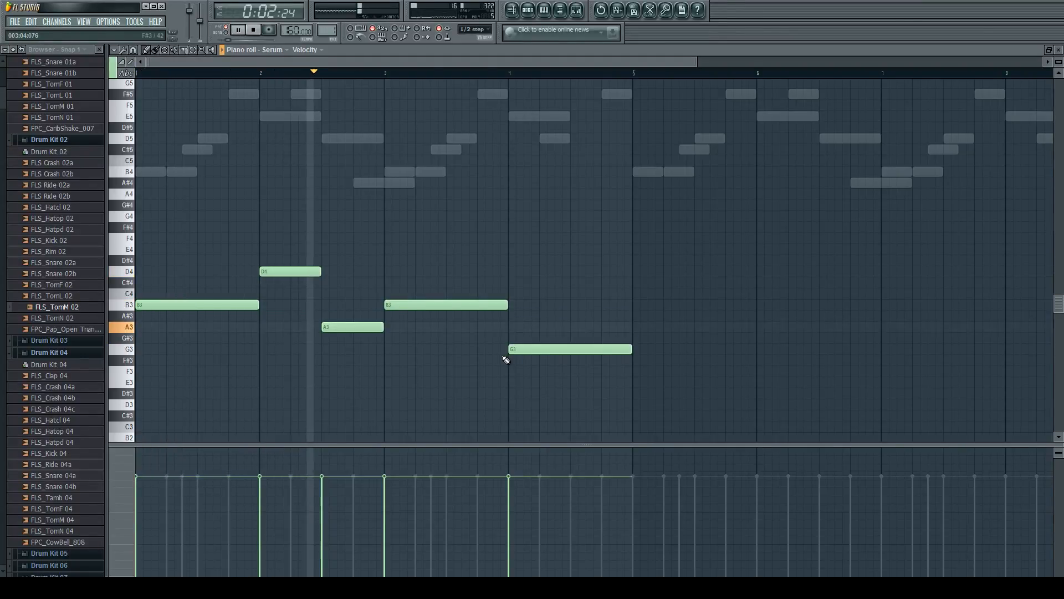
scroll(488, 350, "down", 2)
scroll(622, 357, "up", 3)
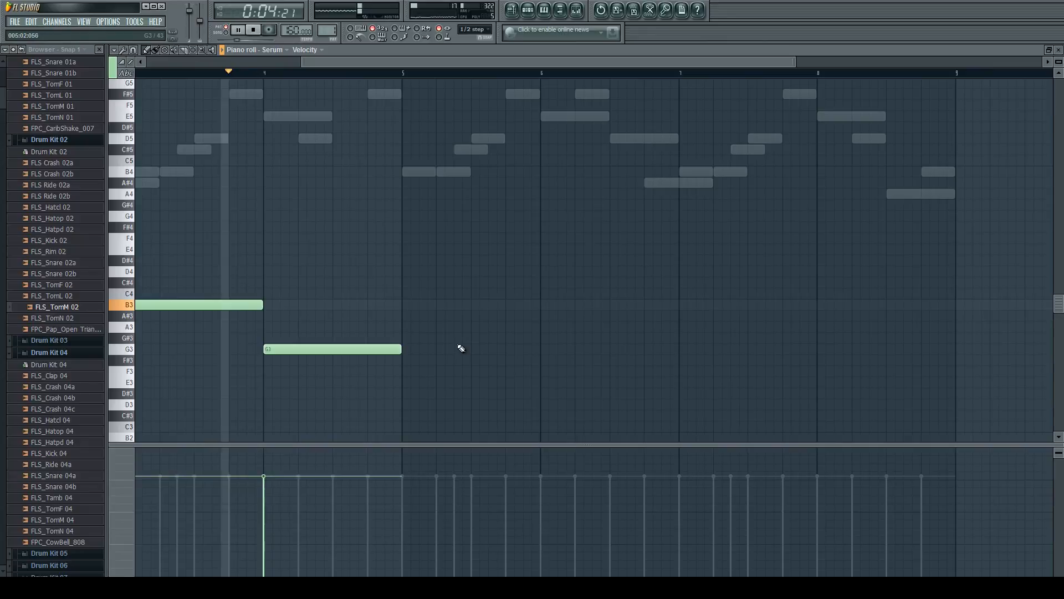
key("space")
mouse_move(300, 348)
left_mouse_down()
mouse_move(293, 365)
mouse_move(297, 331)
left_mouse_up()
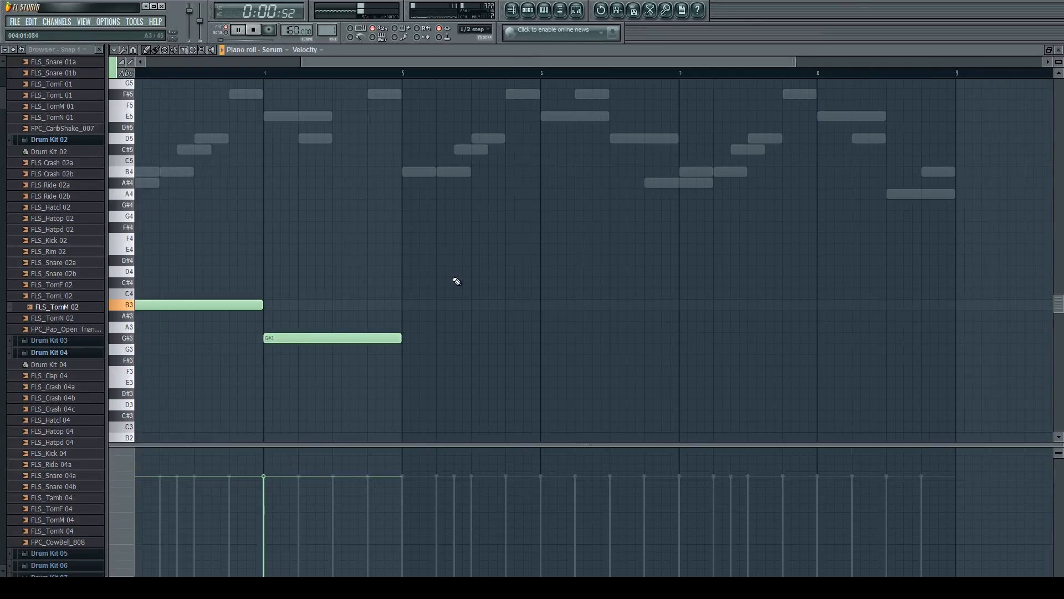
Raise the one-bar note in bar 4 to A3 and play back from late in bar 2
scroll(464, 277, "down", 2)
left_click(251, 72)
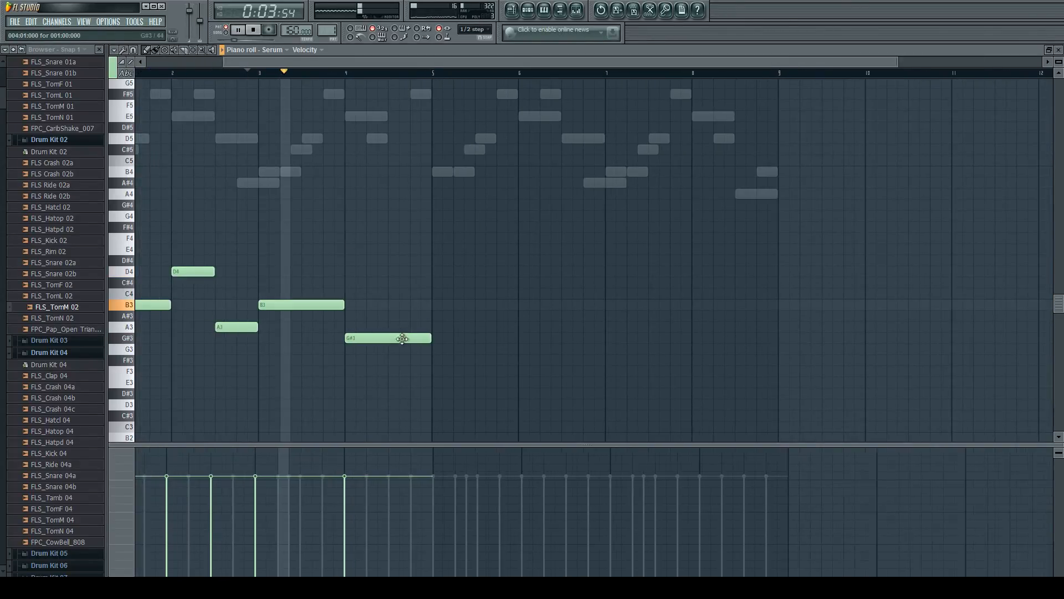
scroll(404, 340, "up", 1)
left_click_drag(404, 342, 403, 328)
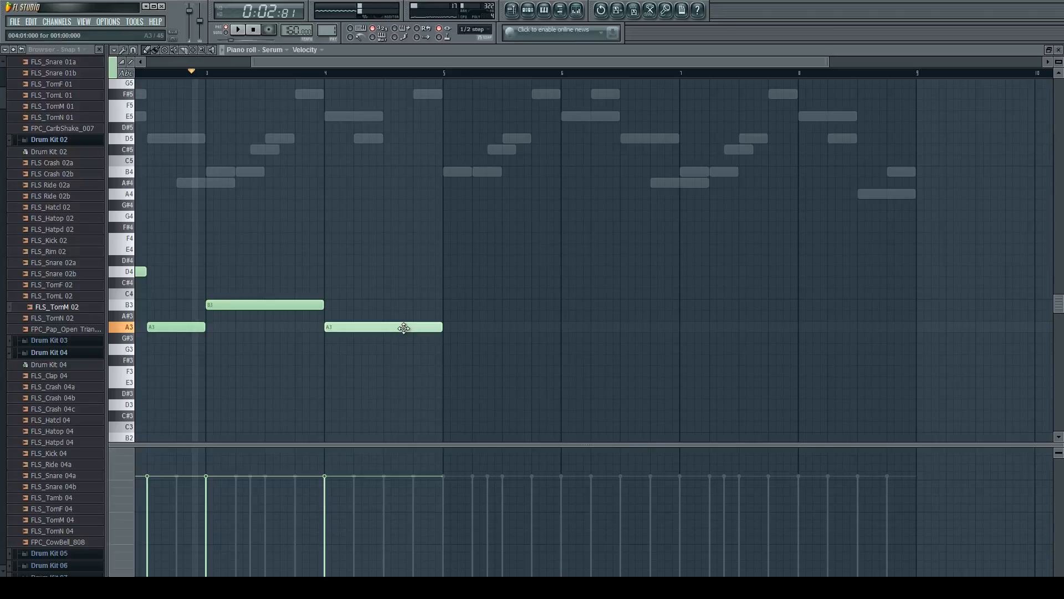
key("space")
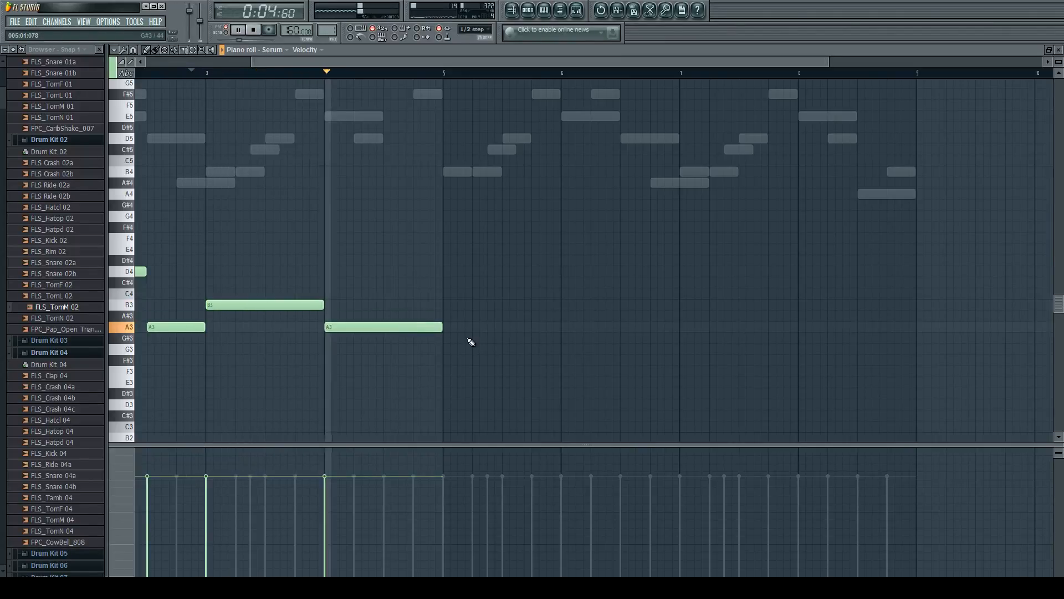
key("space")
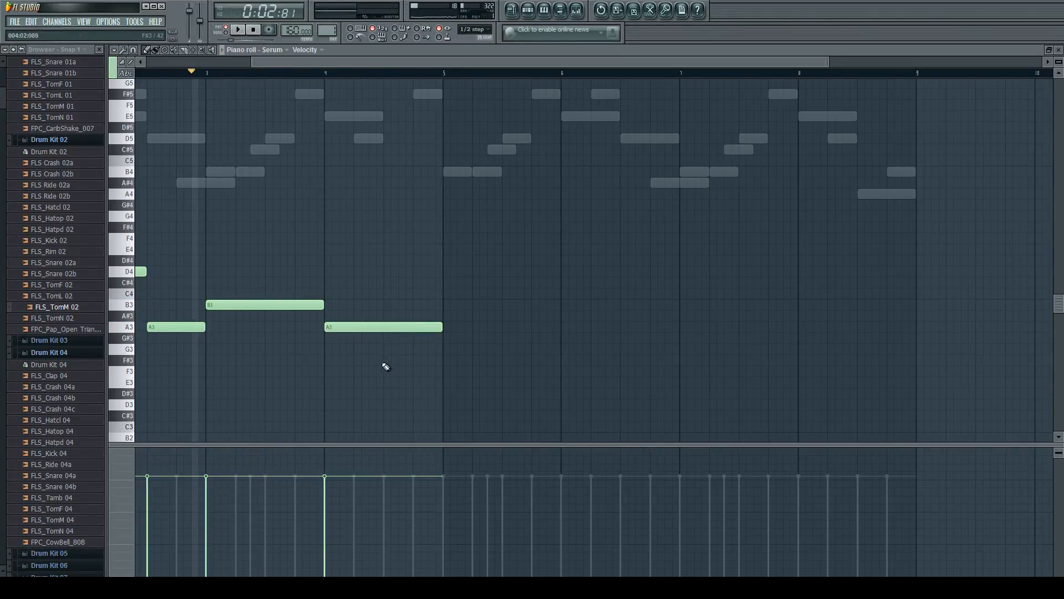
Replace the A3 in bar 4 with a one-bar F#3 and play back the passage
left_click_drag(386, 367, 388, 373)
key("space")
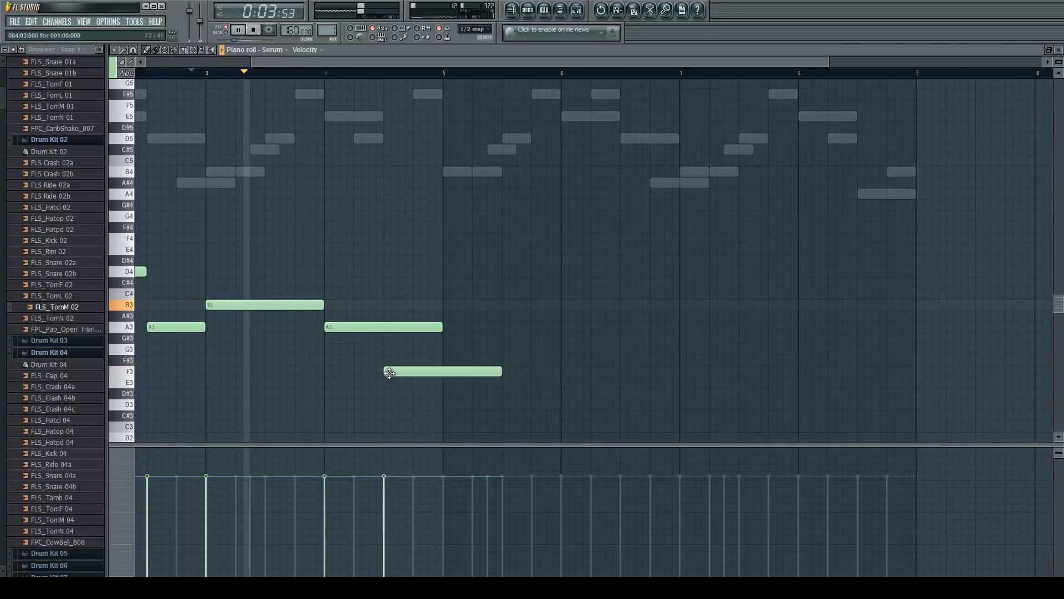
left_click_drag(390, 373, 337, 359)
right_click(346, 328)
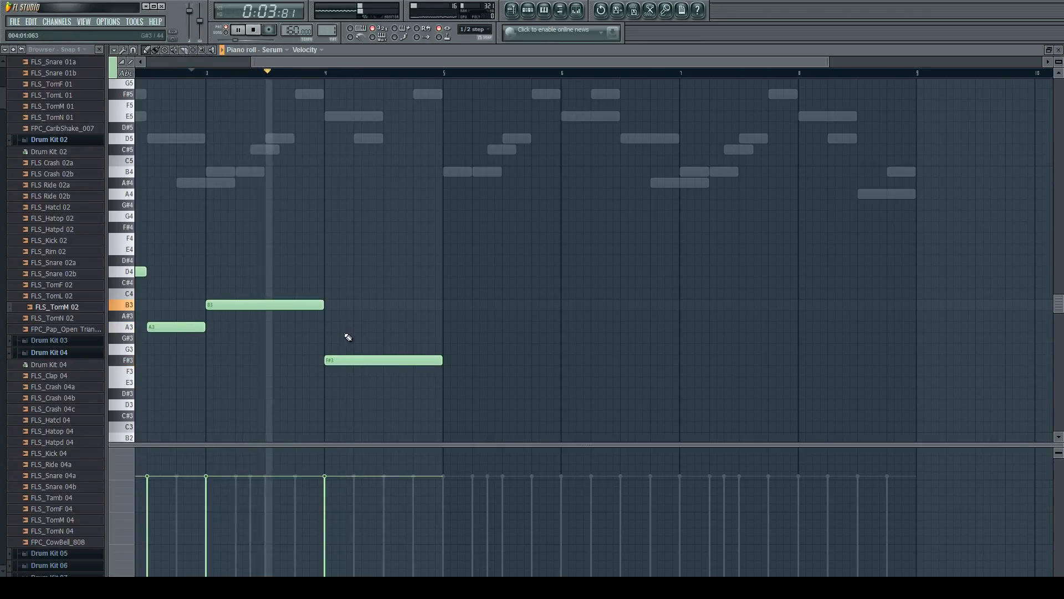
key("space")
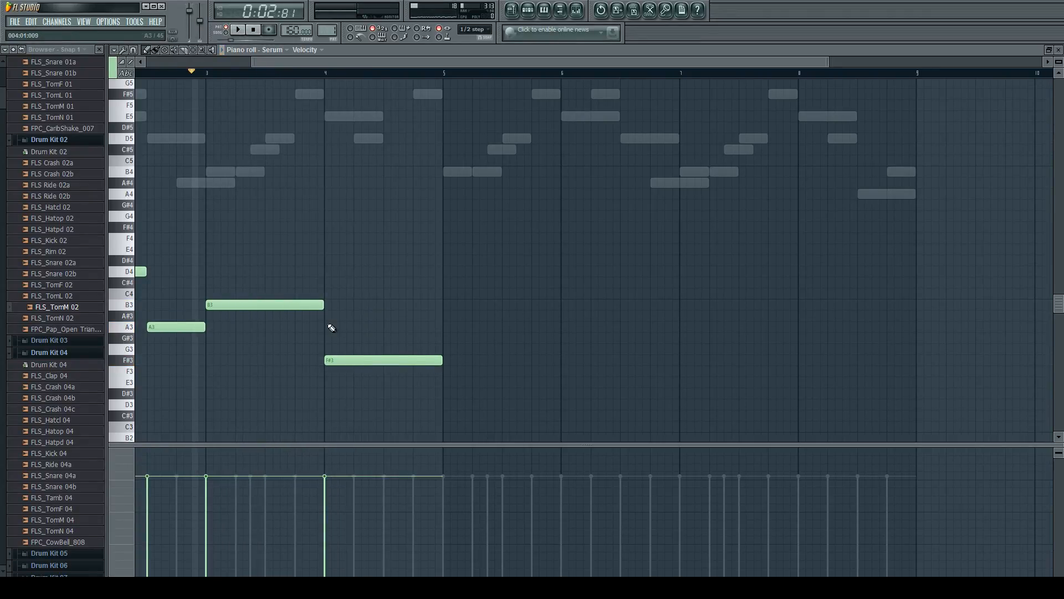
Add a one-bar A#3 from beat 3 of bar 4, shorten the F#3 before it to two beats, and play back
left_click(388, 327)
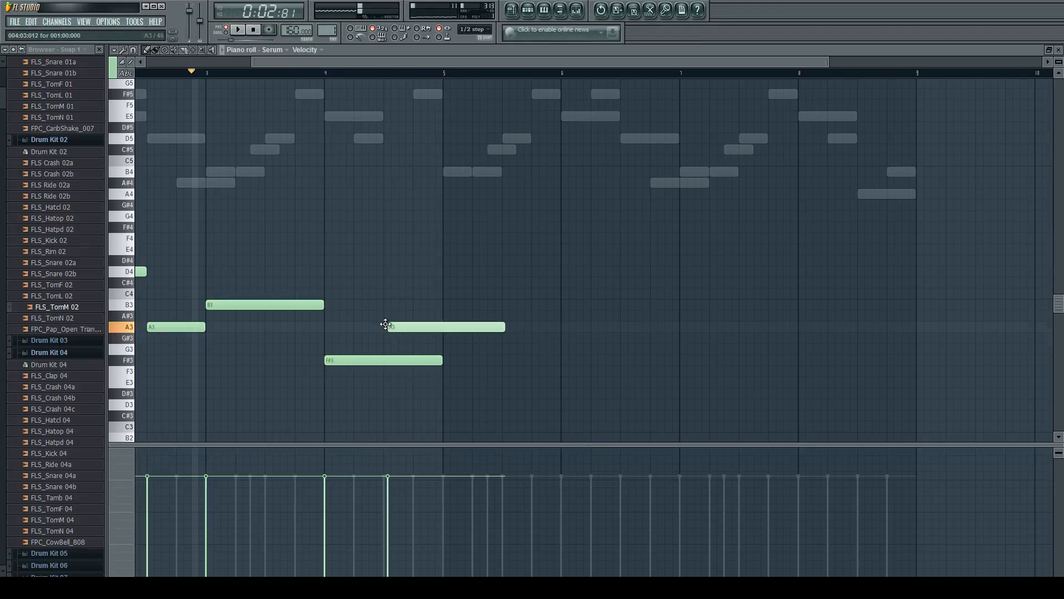
left_click_drag(386, 324, 385, 315)
key("space")
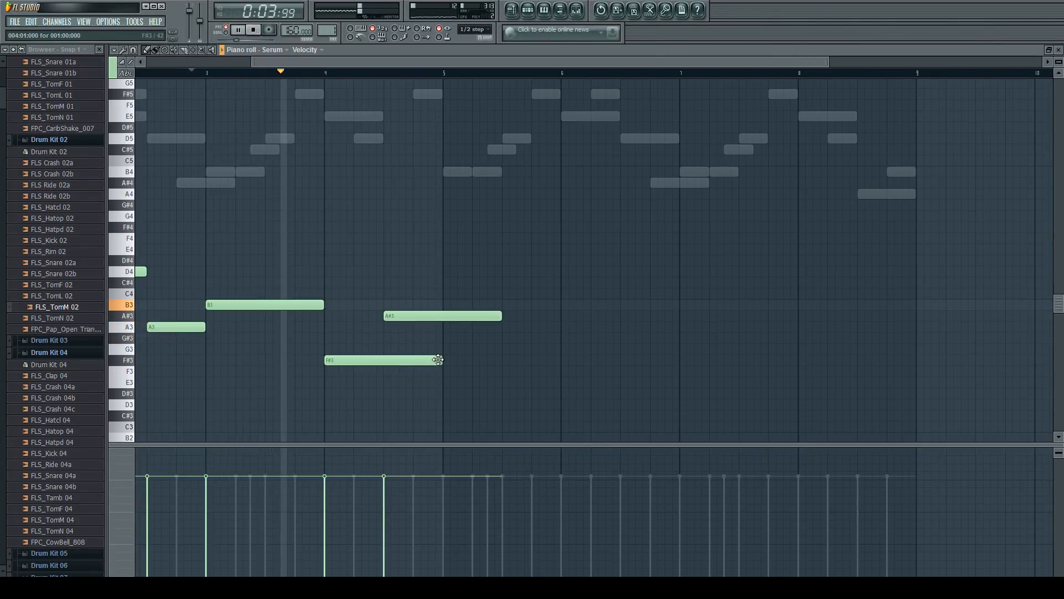
left_click_drag(438, 360, 383, 358)
key("space")
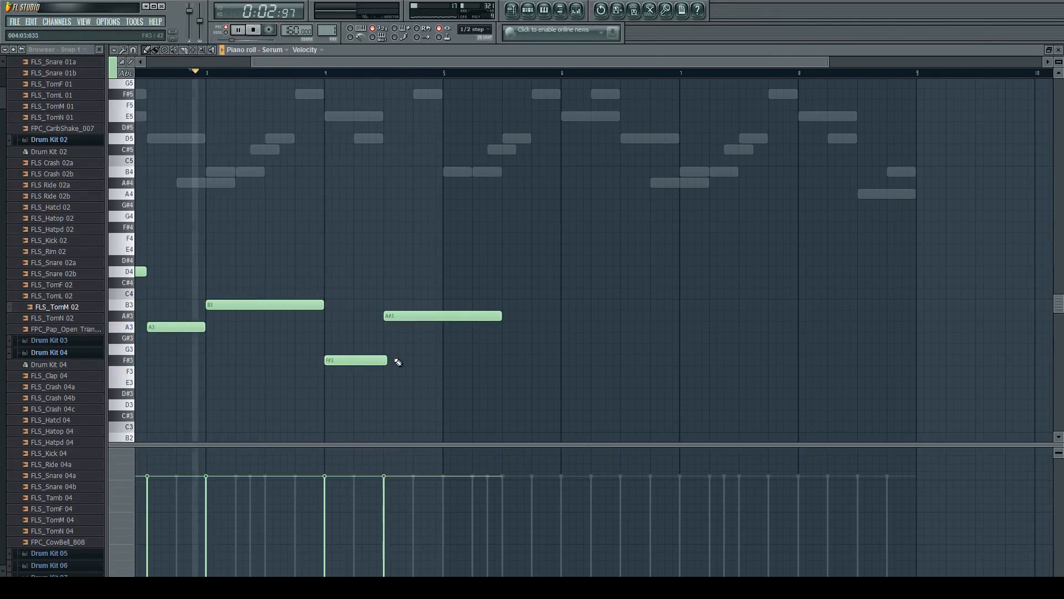
key("space")
Try the two-beat note at the start of bar 4 at D#3, E3 and C3, with playback in between
left_click_drag(363, 360, 368, 397)
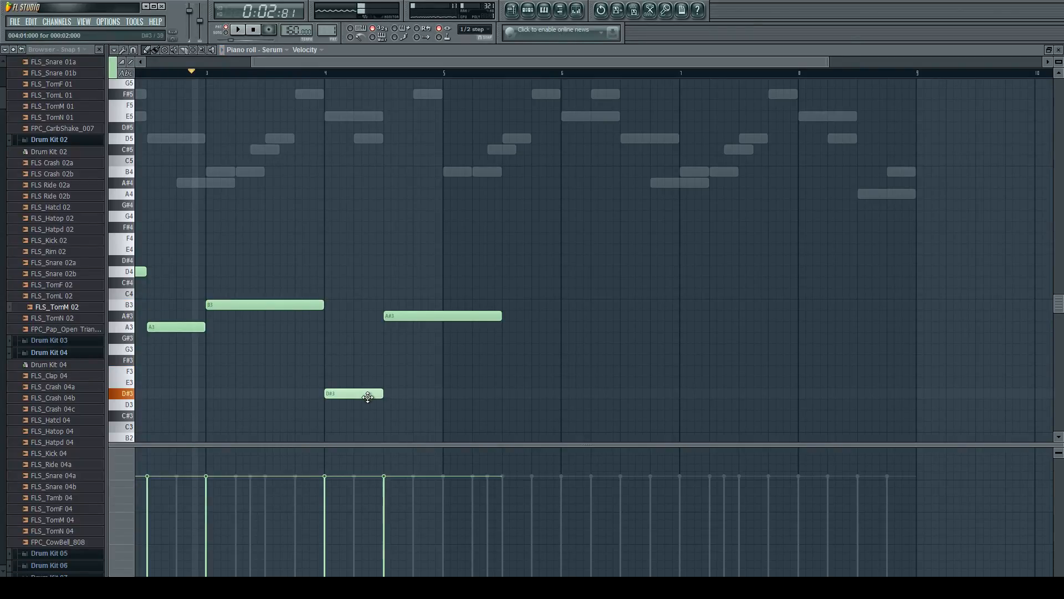
key("space")
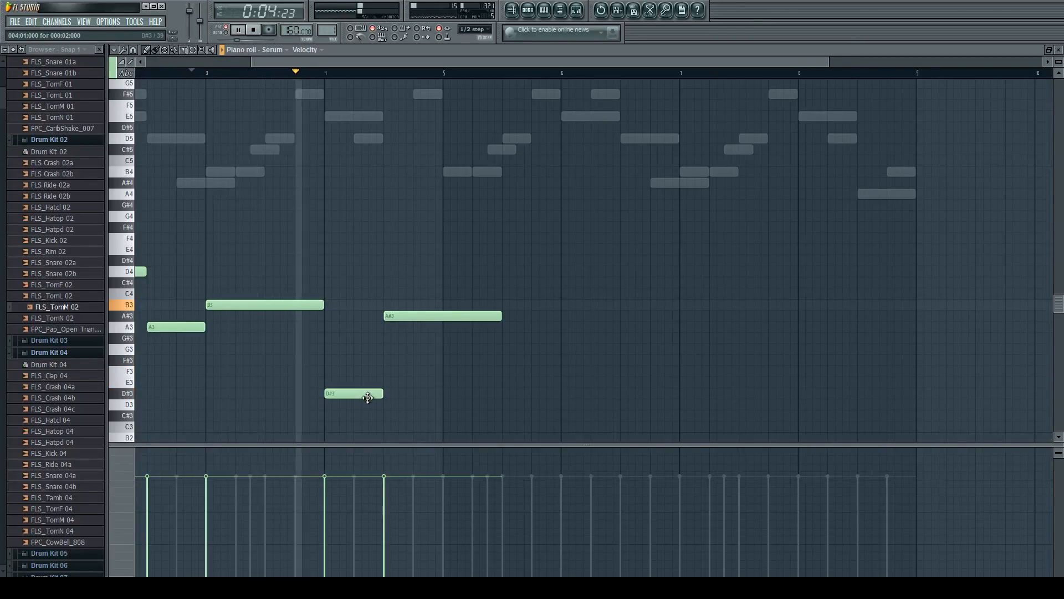
left_click_drag(367, 398, 368, 383)
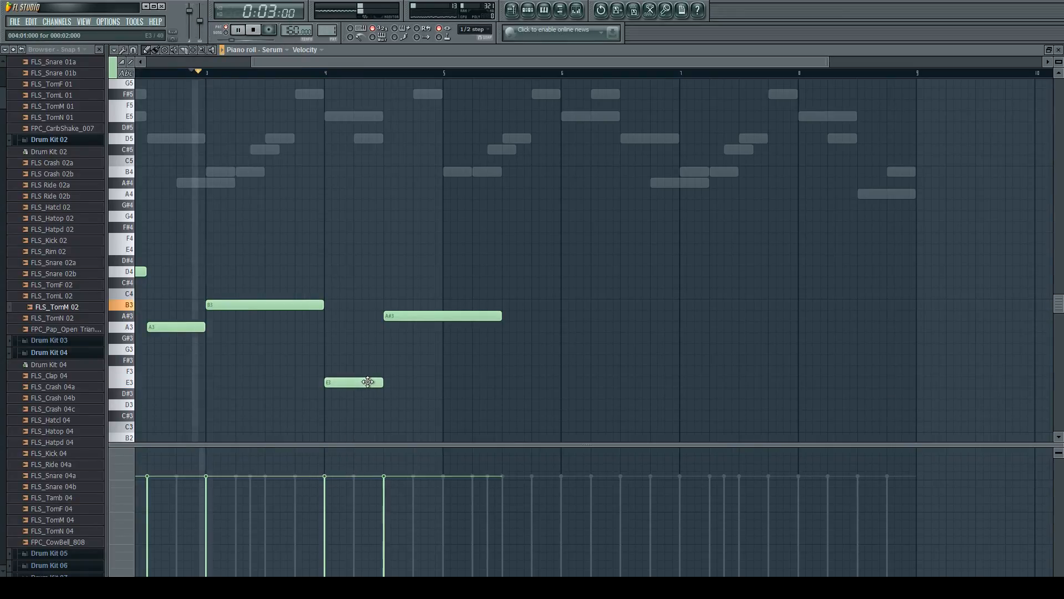
scroll(542, 335, "down", 2)
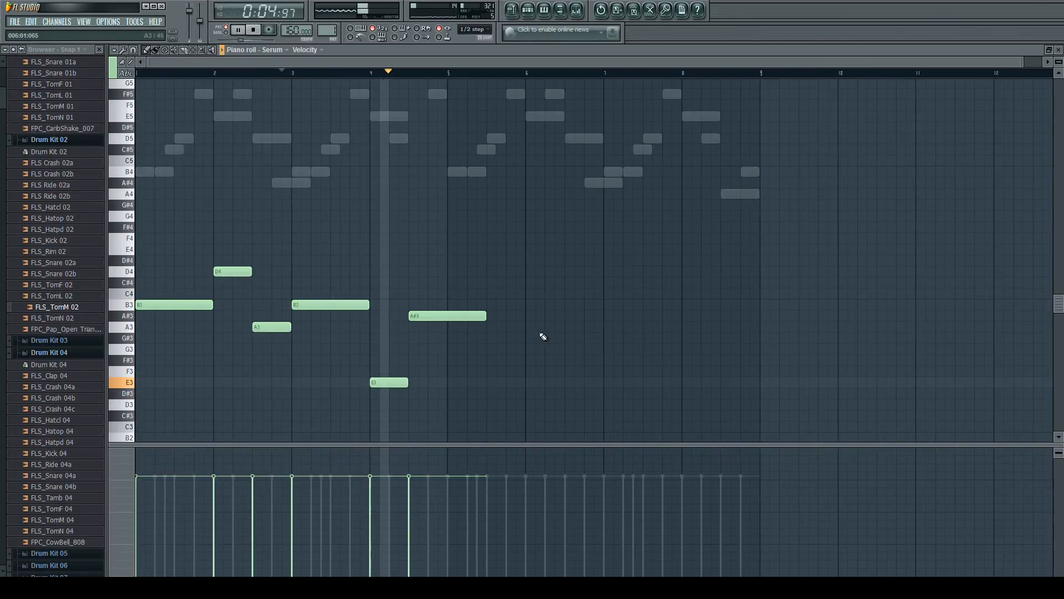
key("space")
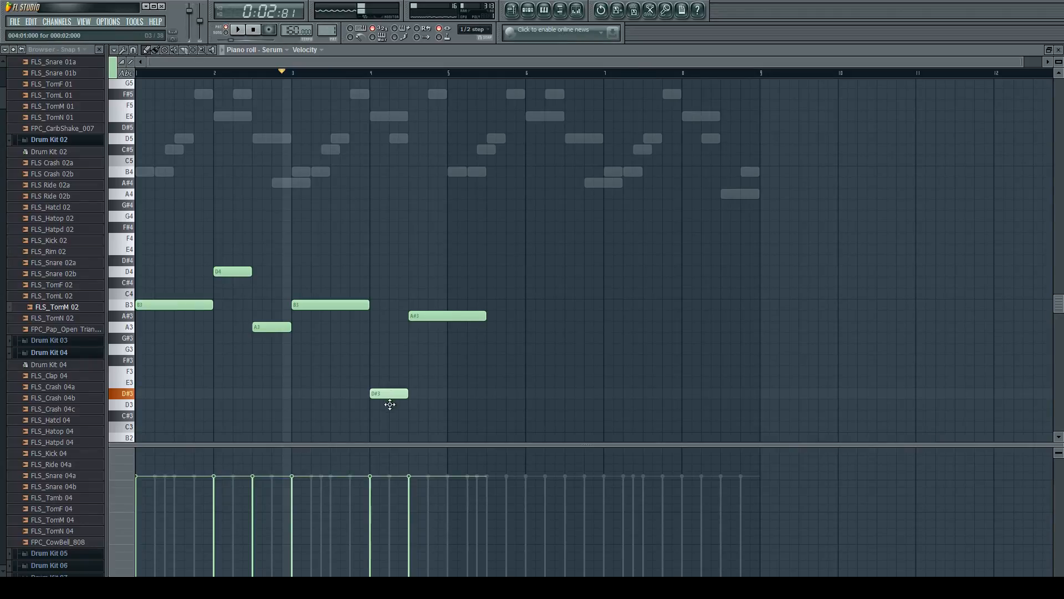
left_click_drag(390, 404, 389, 428)
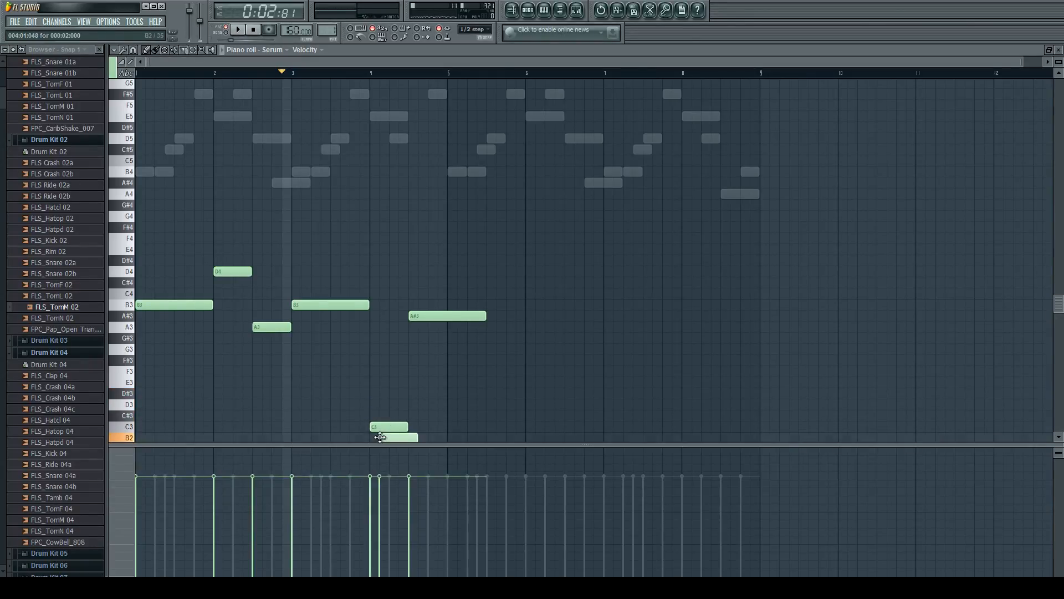
Delete the low notes at the start of bar 4 and add a two-beat B3 there, before the A#3
right_click(367, 439)
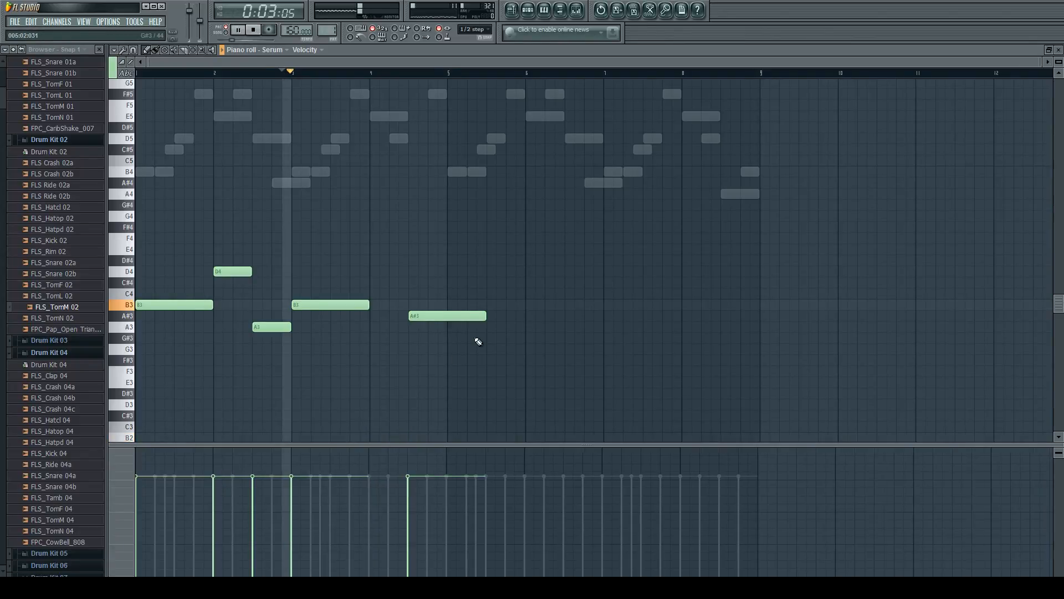
scroll(416, 327, "up", 3)
left_click(316, 304)
key("space")
left_click_drag(321, 306, 331, 306)
scroll(610, 292, "down", 3)
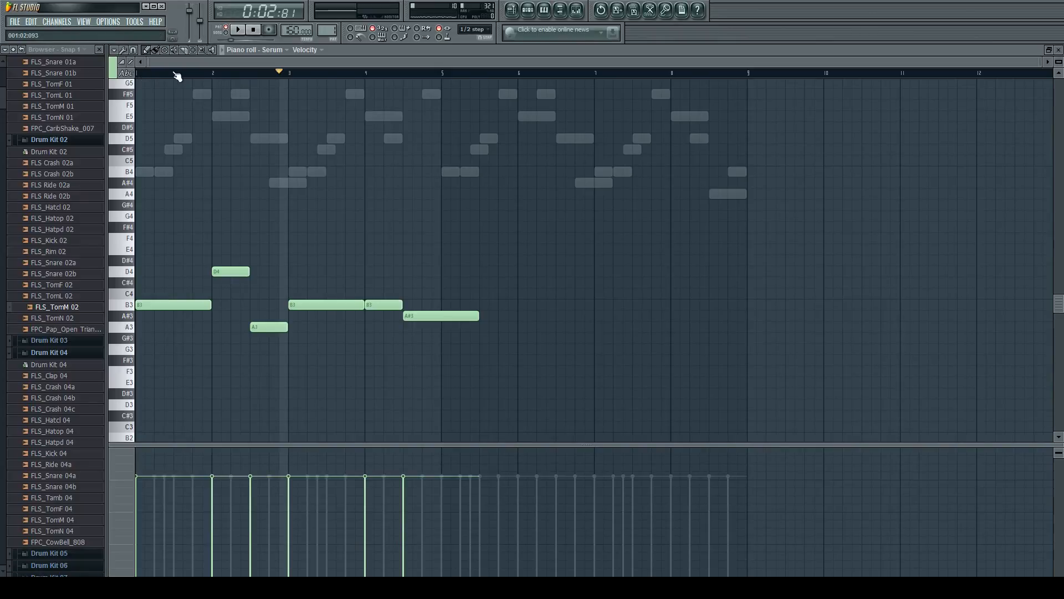
Play back the line, raise the two-beat B3 in bar 4 to D4, and play it again
key("space")
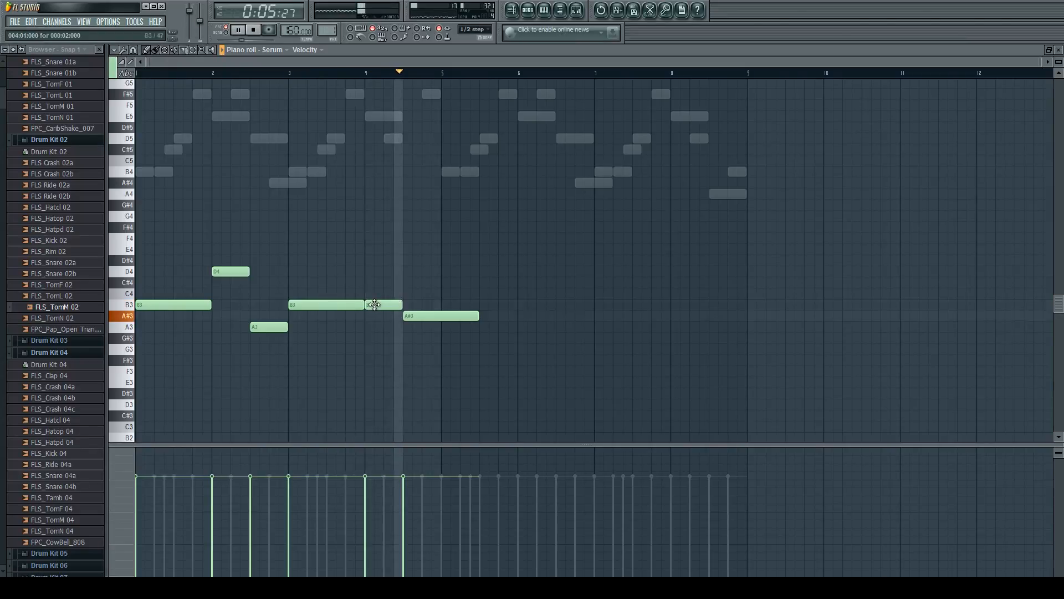
key("space")
left_click_drag(381, 304, 372, 267)
key("space")
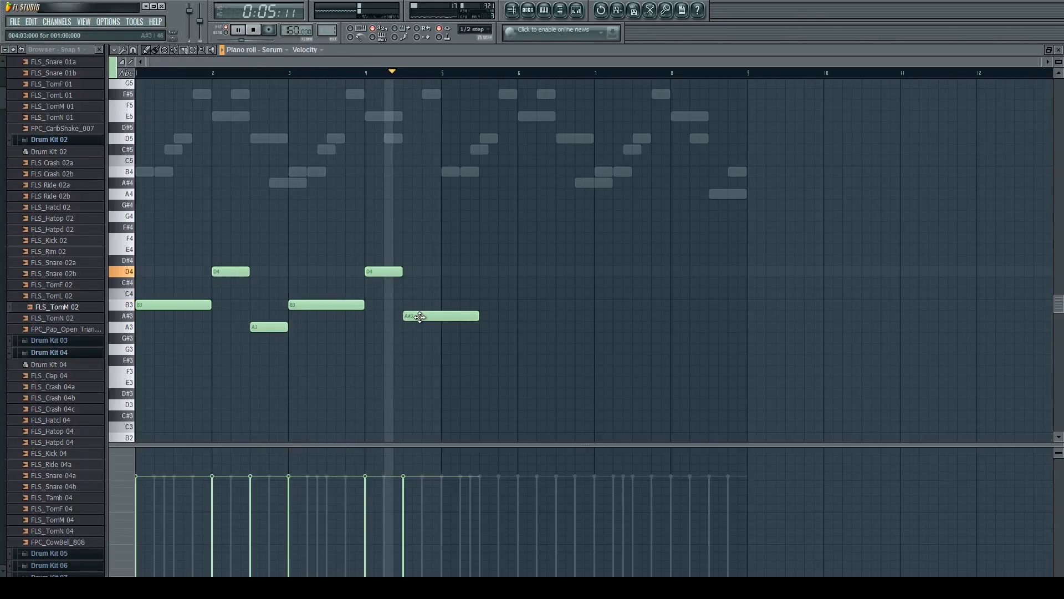
key("space")
Lower the A#3 in bar 4 to A3, place a one-bar G#3 at the start of bar 5, and play back
left_click_drag(419, 317, 420, 329)
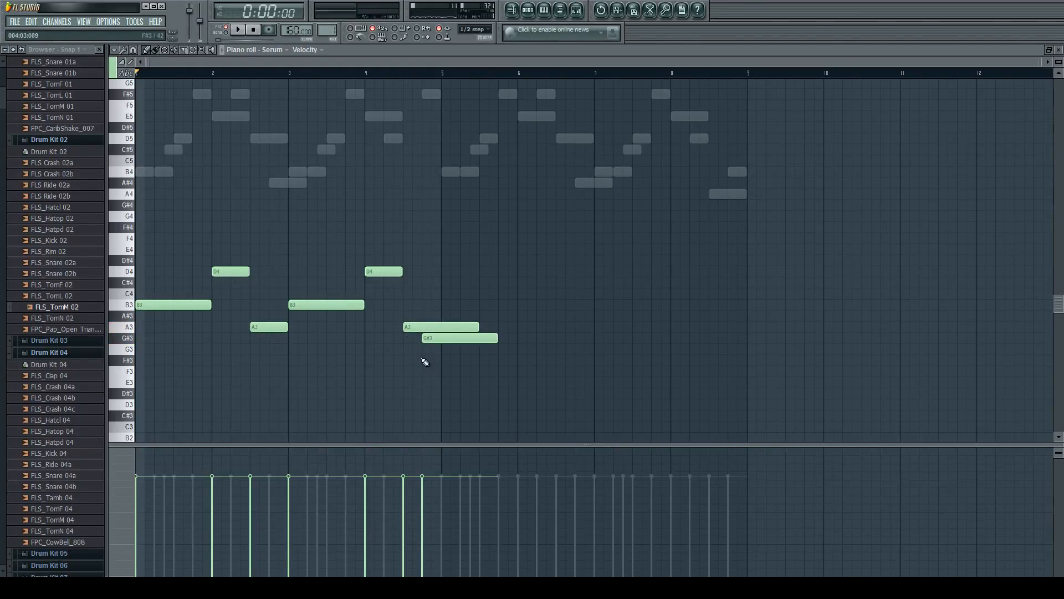
key("space")
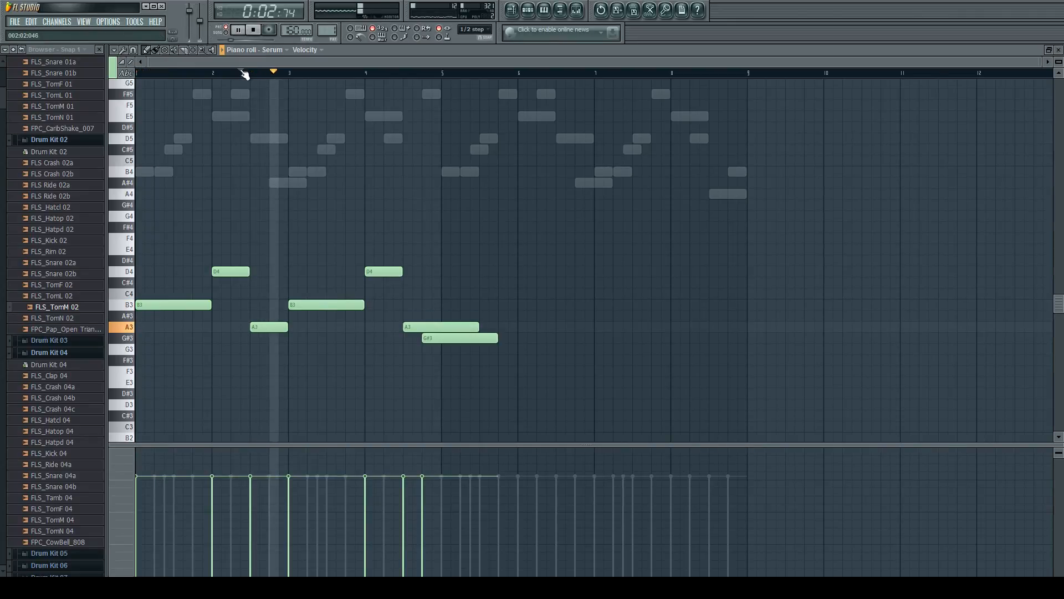
left_click(414, 344)
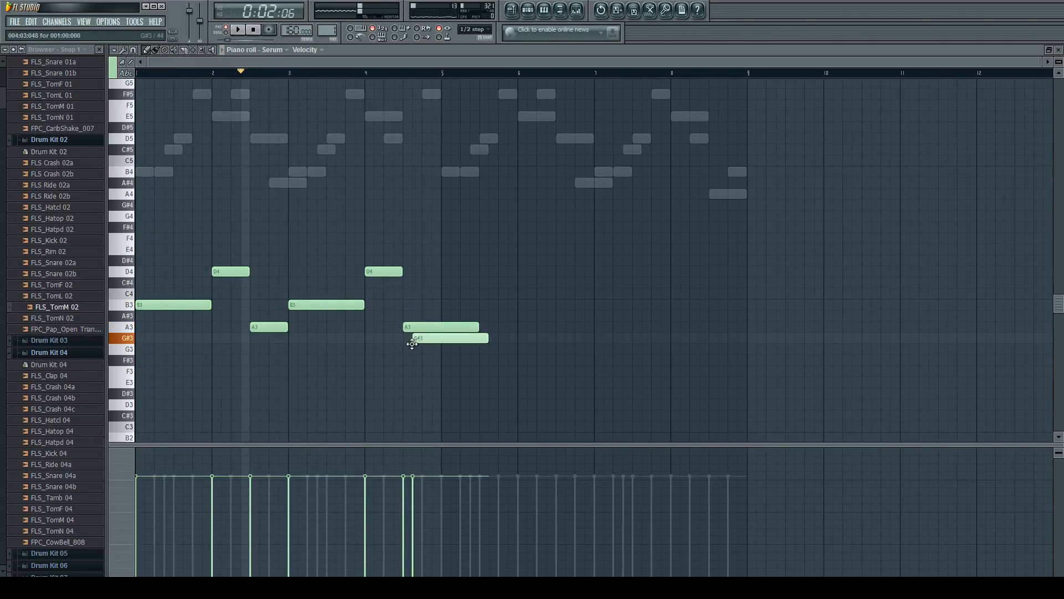
left_click_drag(437, 350, 445, 353)
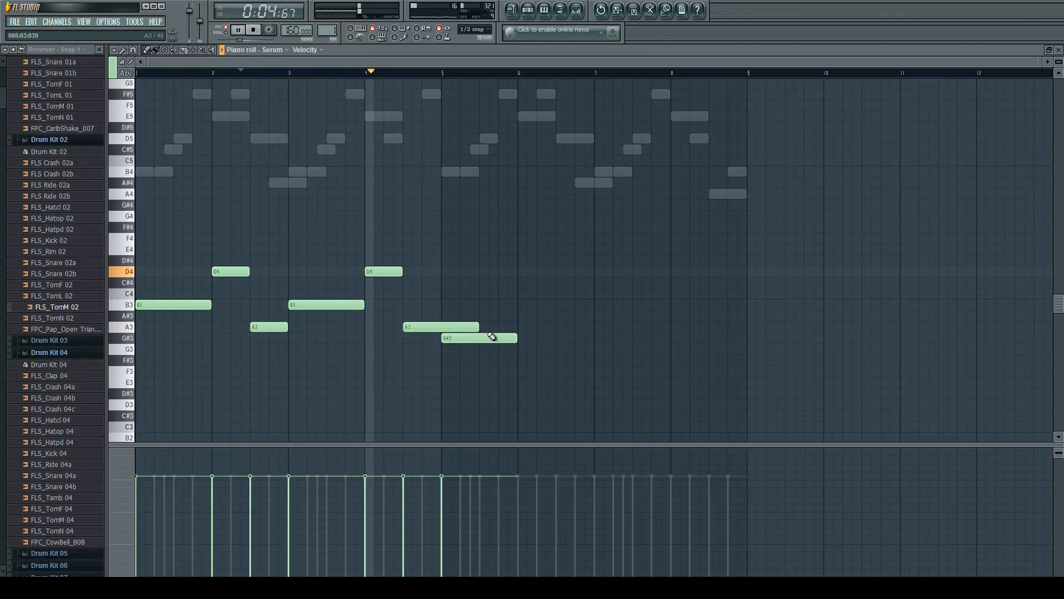
key("space")
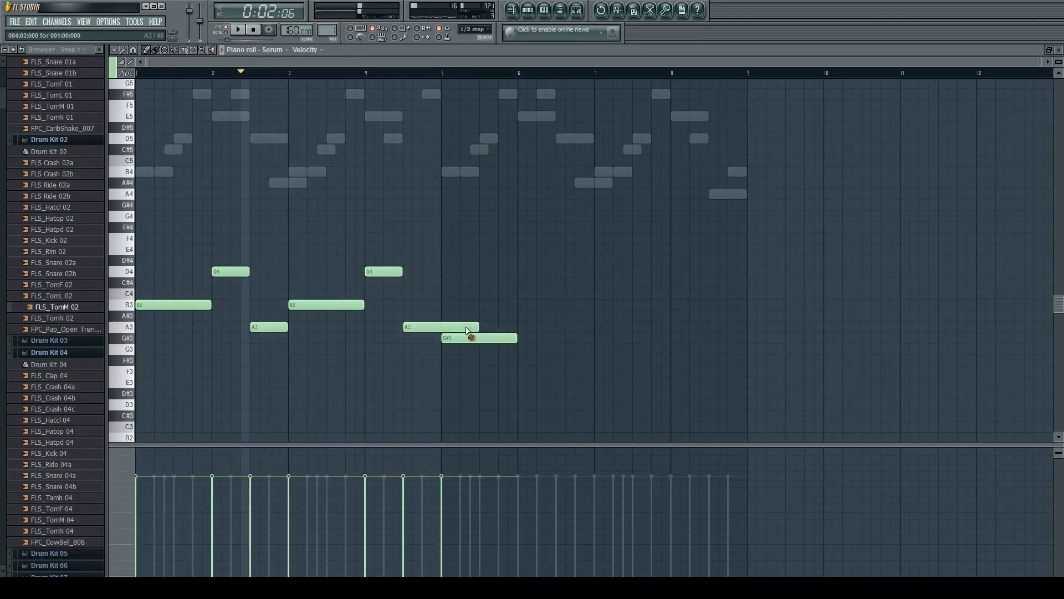
Delete the one-bar A3 in bar 4, move the G#3 to beat 3 of that bar at G3, and play back
right_click(469, 329)
left_click_drag(462, 337, 423, 350)
key("space")
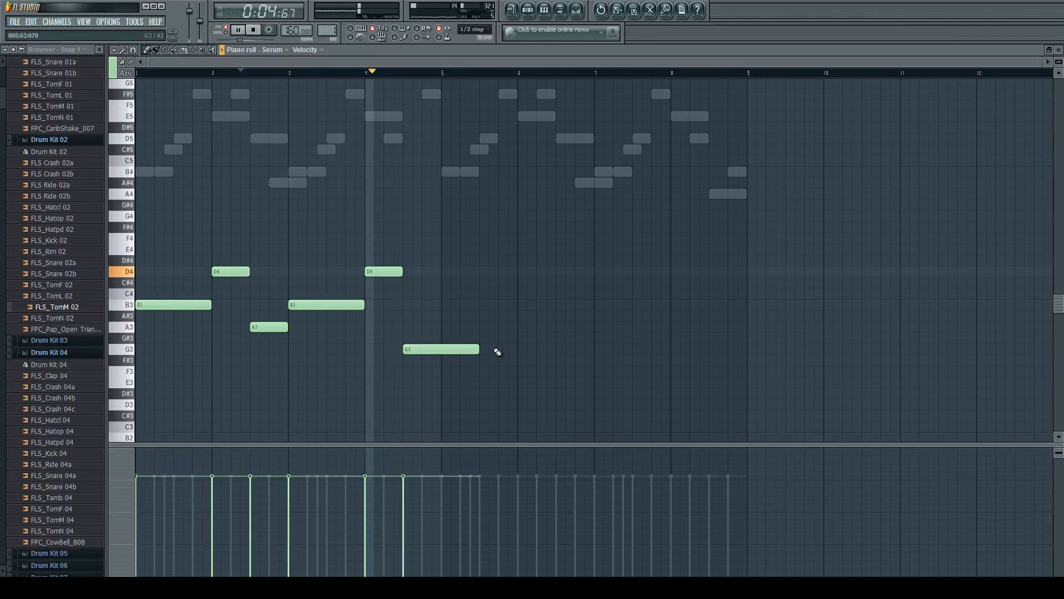
scroll(491, 350, "up", 1)
key("space")
Try the last note at G#3 with playback, then set it to A3, shortened to two beats ending at bar 5
key("space")
left_click_drag(434, 337, 435, 337)
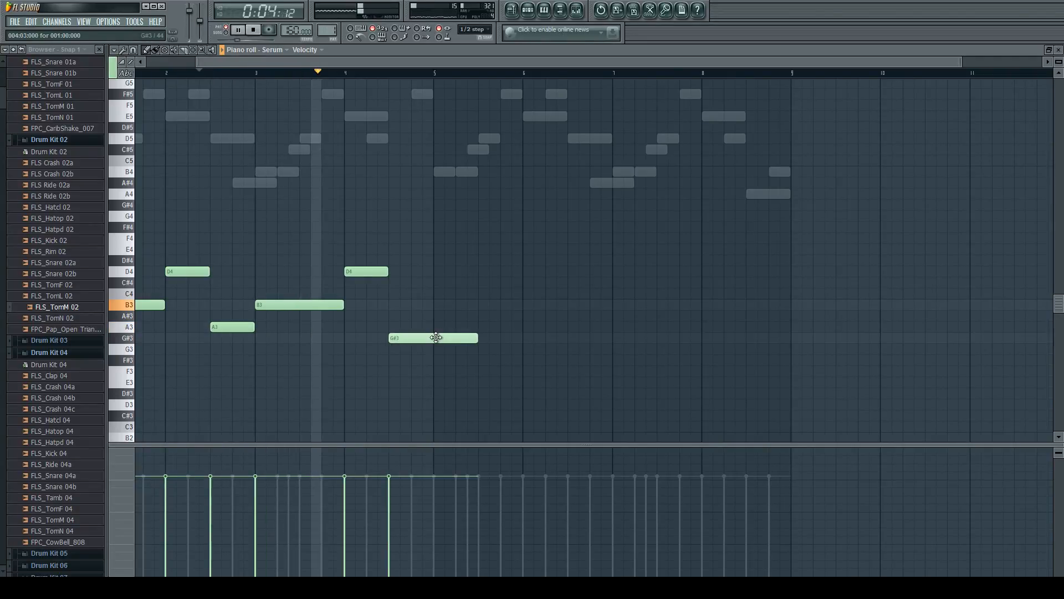
key("space")
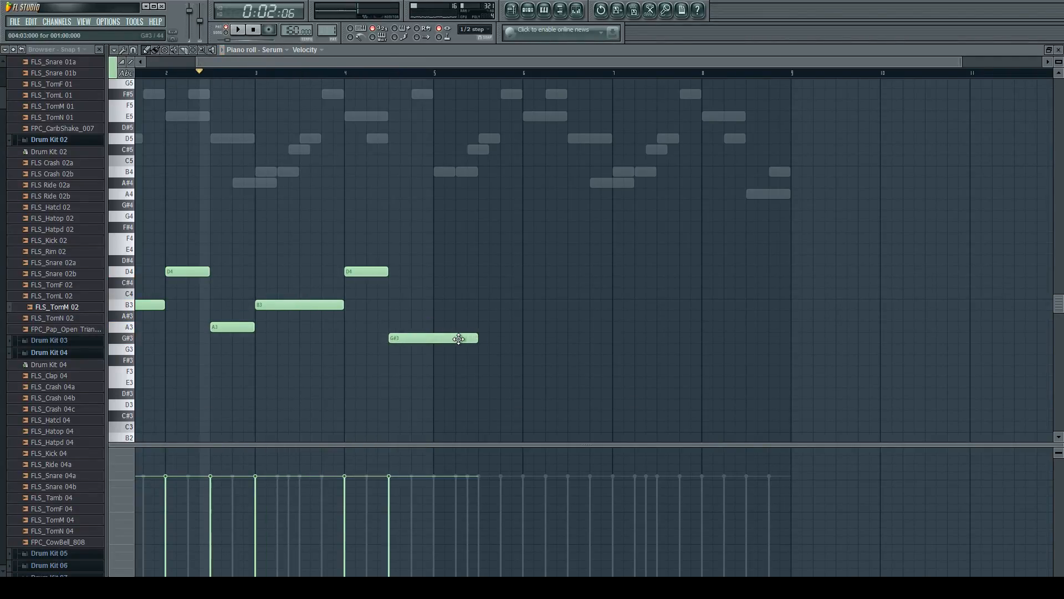
left_click_drag(457, 347, 456, 325)
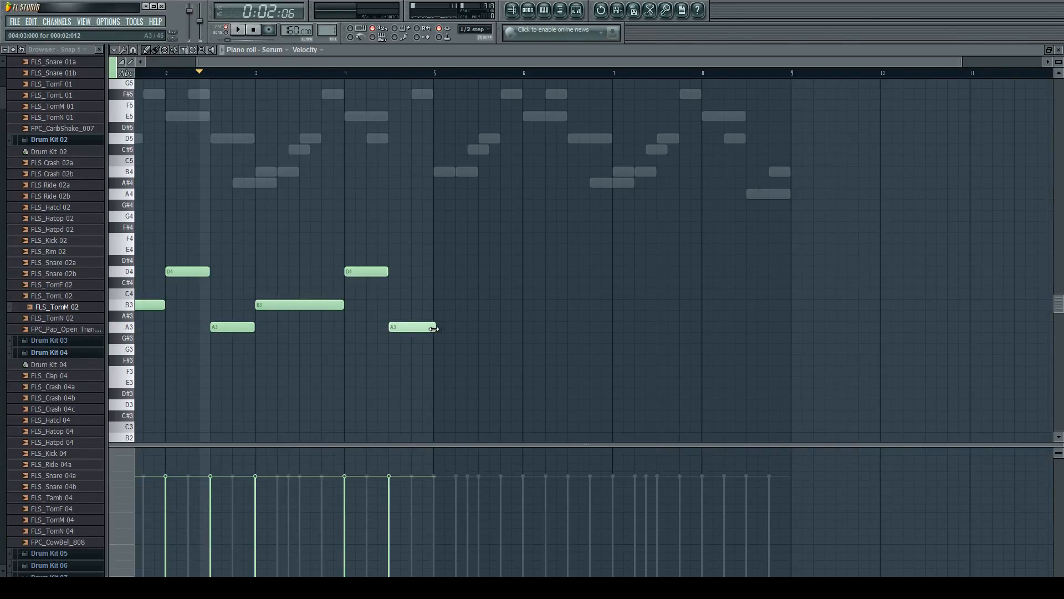
Transpose the whole Serum line down one octave and play it back from the start
key("ctrl+a")
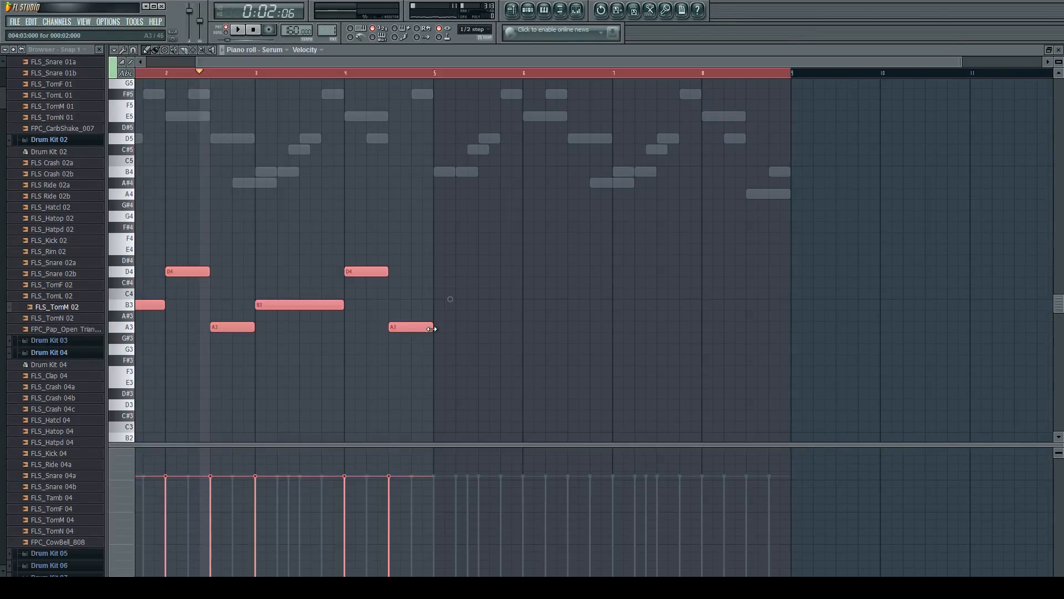
key("ctrl+Down")
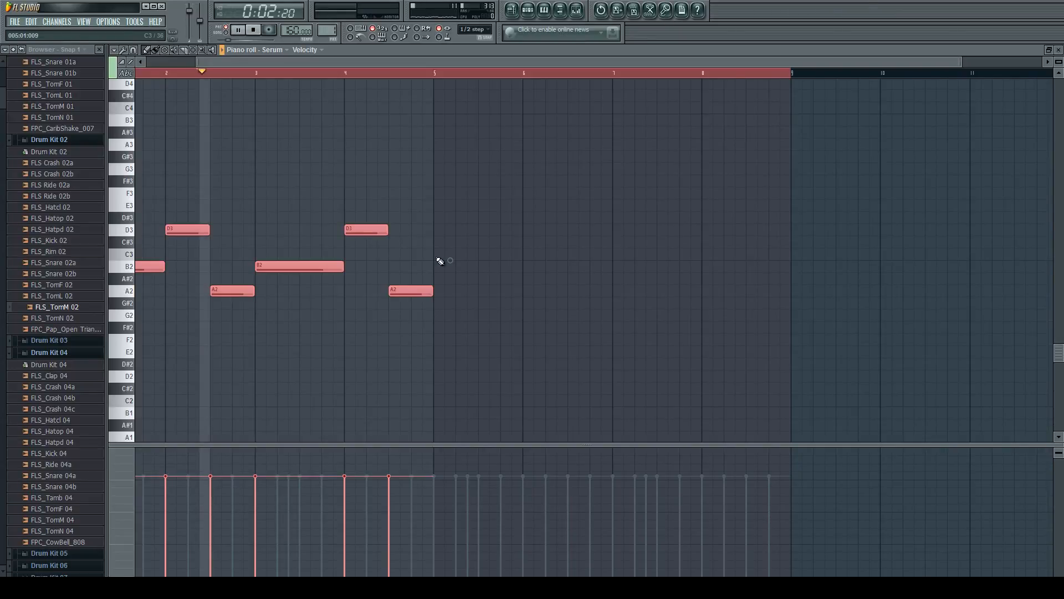
scroll(399, 248, "down", 2)
scroll(155, 114, "up", 5)
double_click(141, 75)
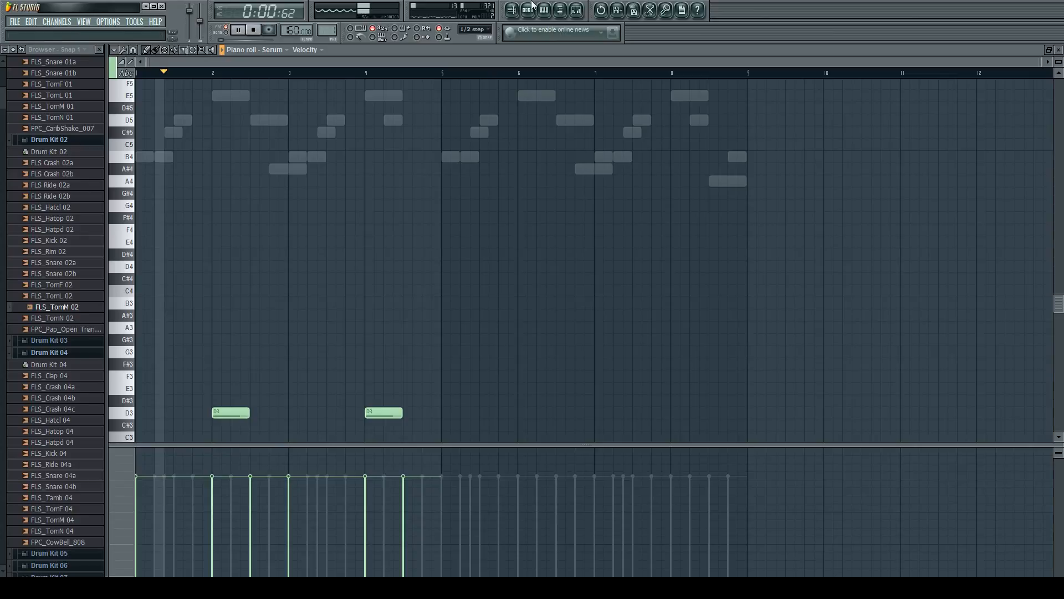
Open the Sakura channel's settings and bring up the mixer with Gross Beat loaded on Insert 1
left_click(512, 11)
left_click(524, 12)
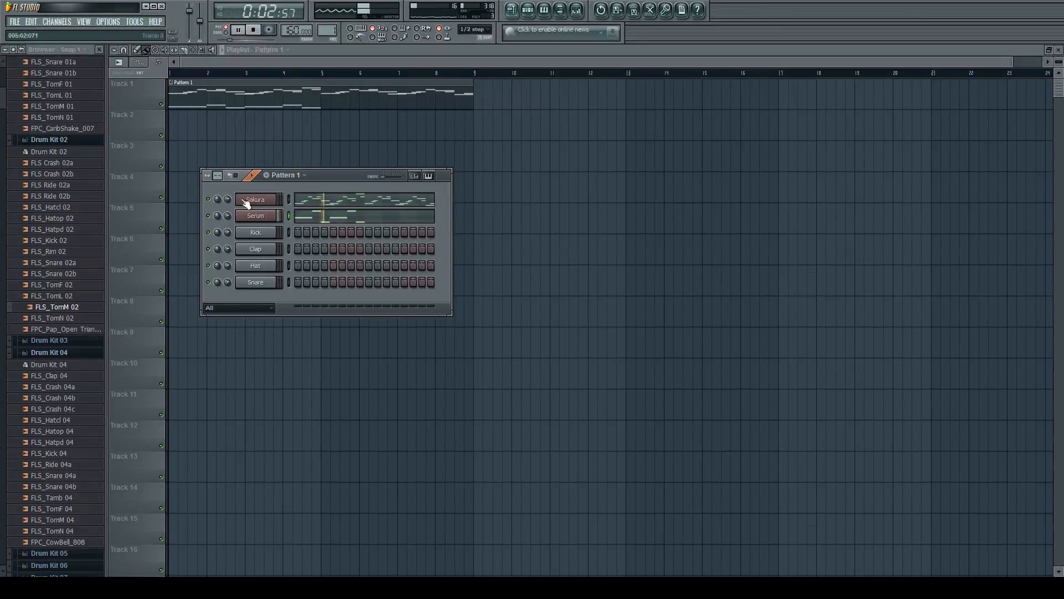
left_click(252, 206)
key("space")
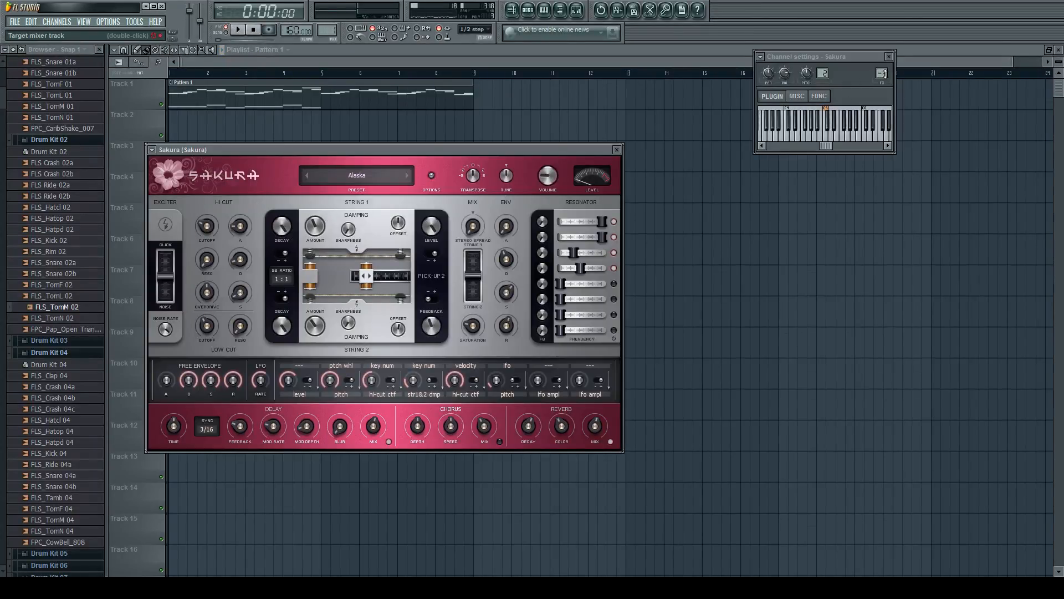
left_click(577, 10)
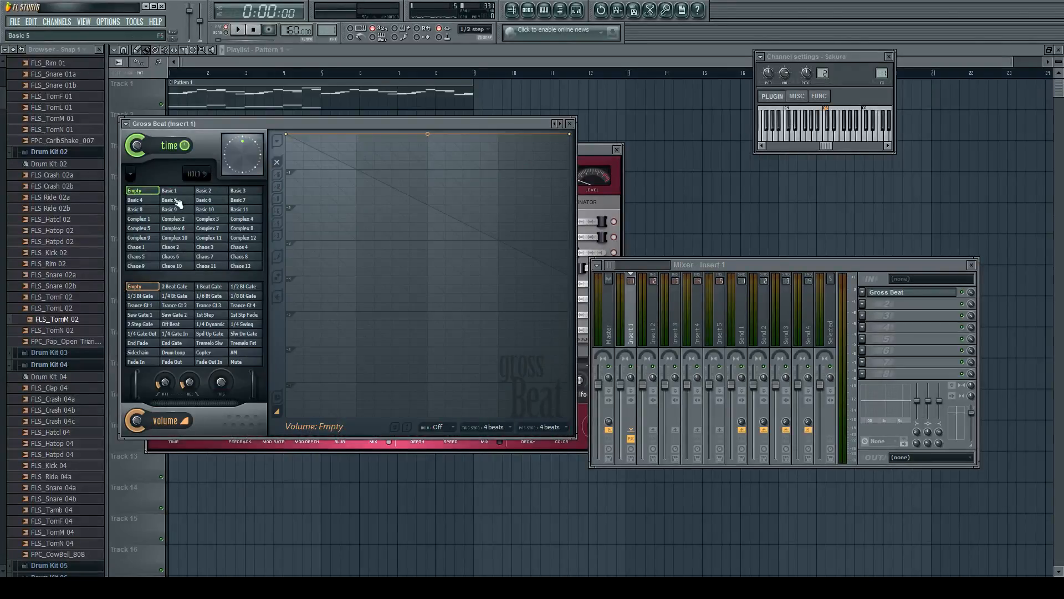
Try several Basic and Complex time presets in Gross Beat, returning to the Empty preset
left_click(244, 237)
left_click(242, 227)
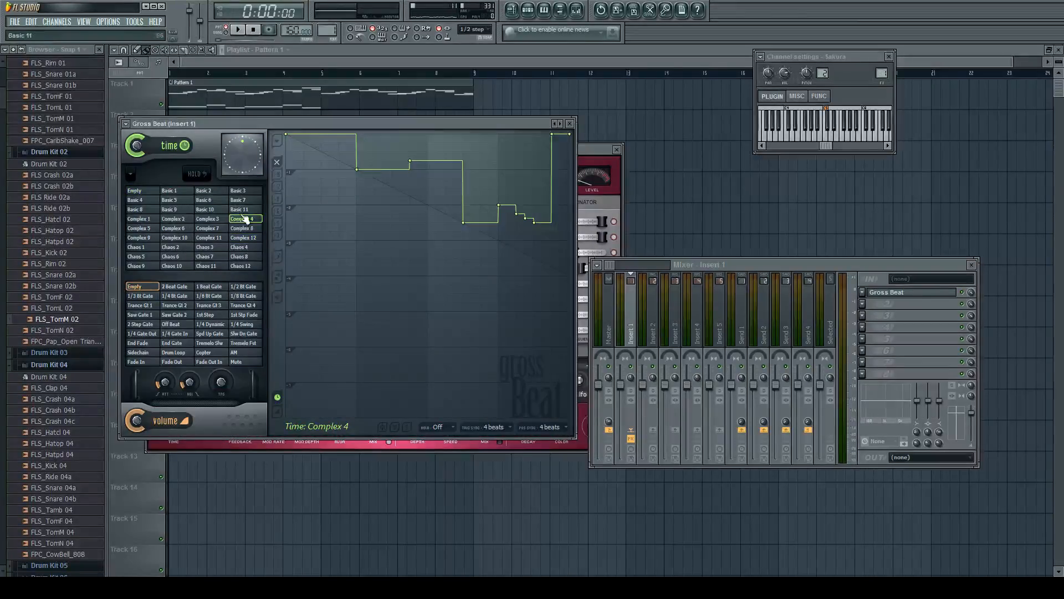
left_click(239, 210)
left_click(226, 200)
left_click(212, 210)
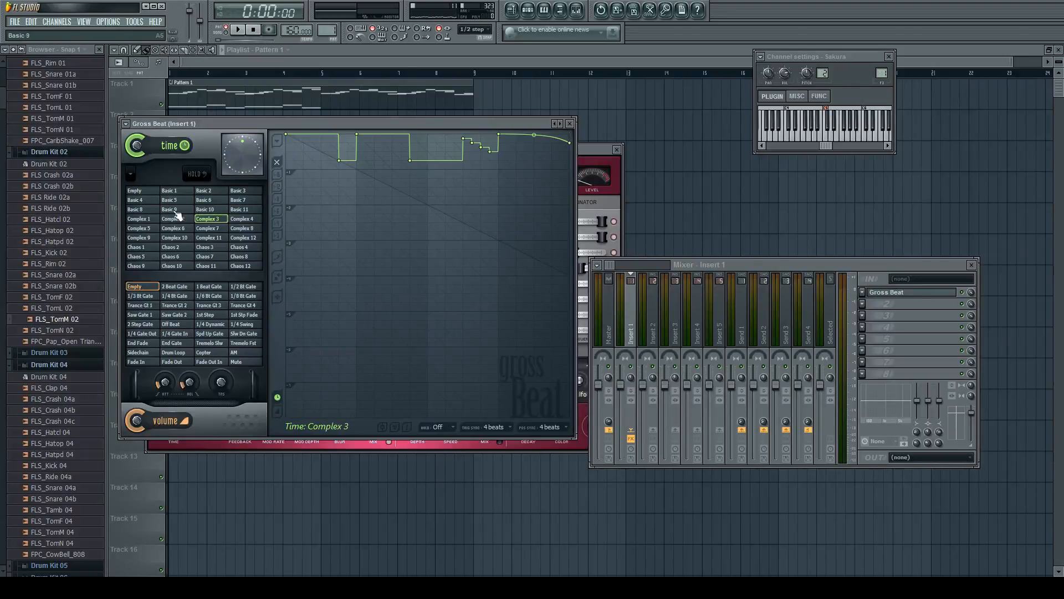
left_click(170, 209)
left_click(136, 210)
left_click(133, 191)
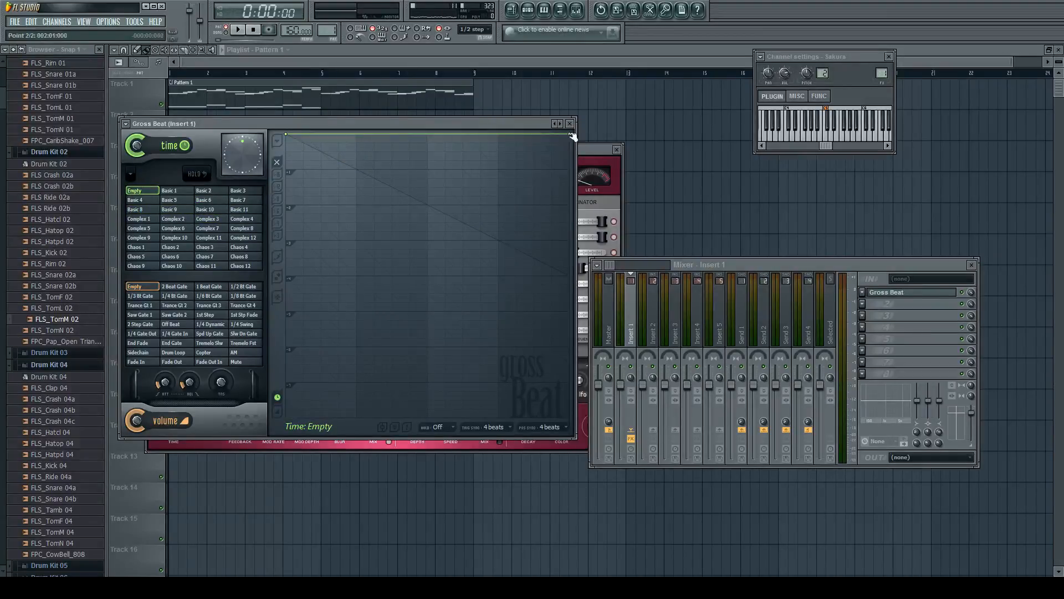
Try two downward slopes on Gross Beat's Empty time envelope with playback, and restore the flat line
left_click_drag(570, 134, 572, 168)
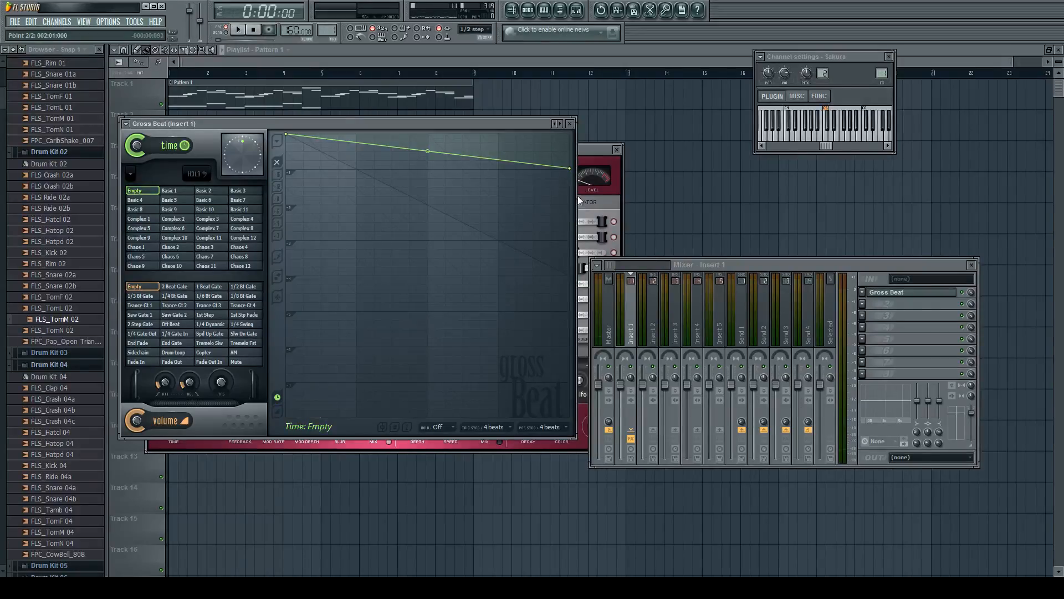
key("space")
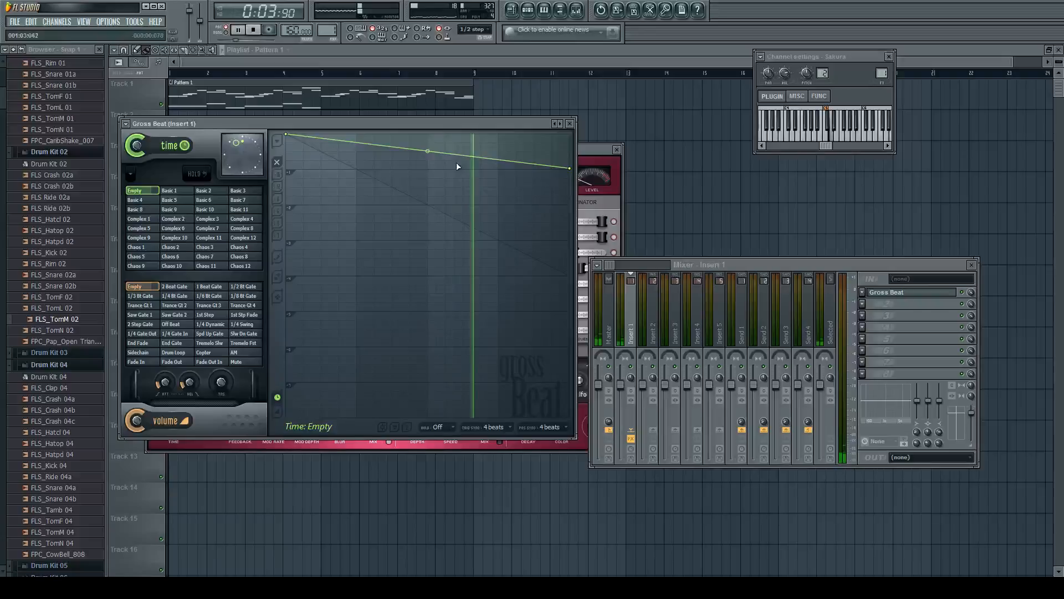
key("space")
left_click_drag(570, 168, 576, 153)
key("space")
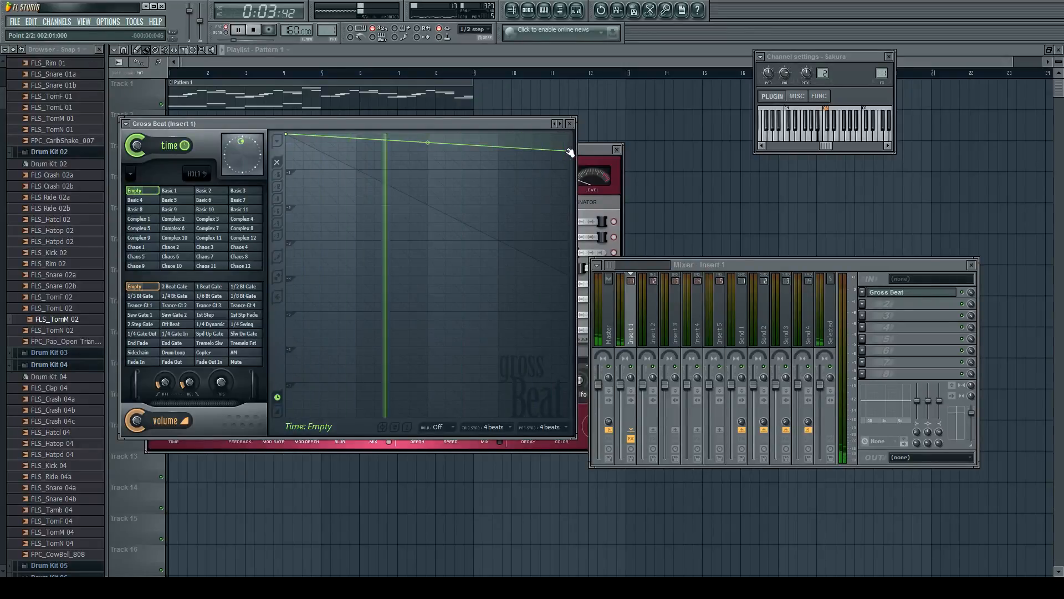
left_click_drag(570, 152, 573, 127)
key("space")
Close the open plugin and mixer windows, bring up the step sequencer, and audition the Hat channel's sample
left_click(866, 293)
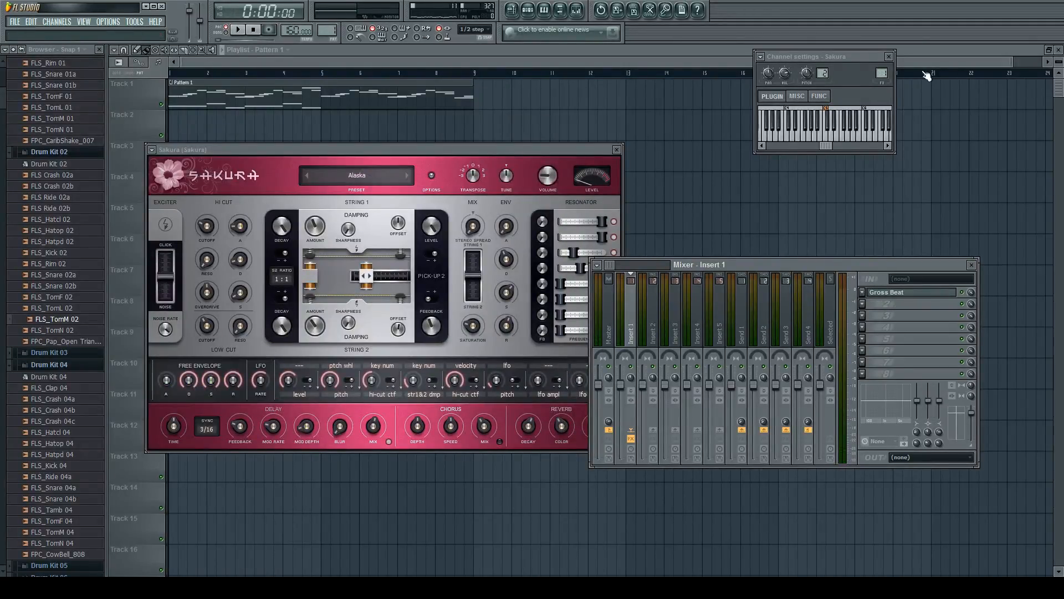
key("F12")
key("F6")
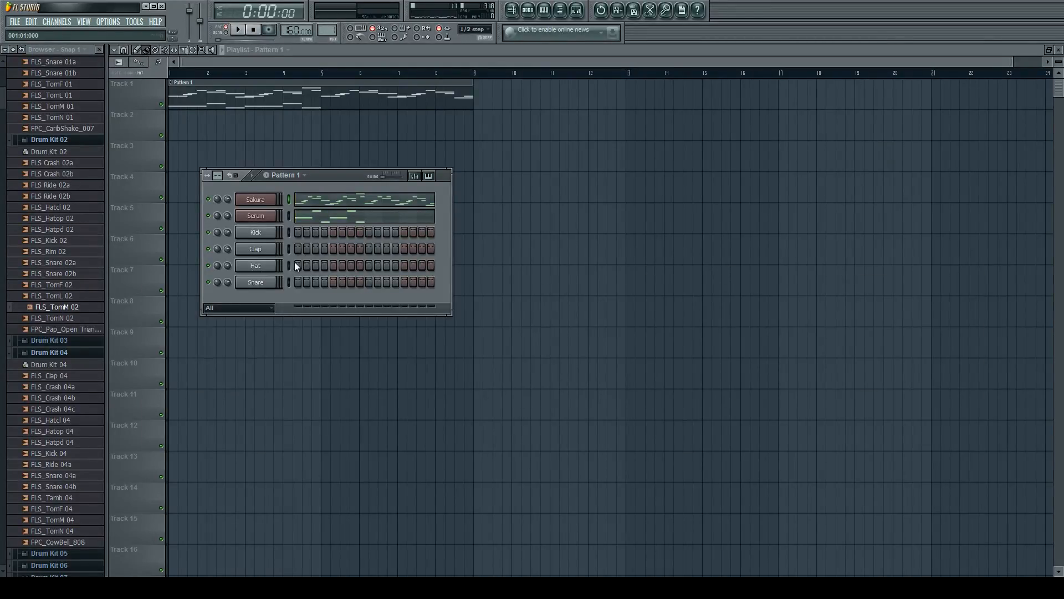
left_click(262, 268)
left_click(792, 331)
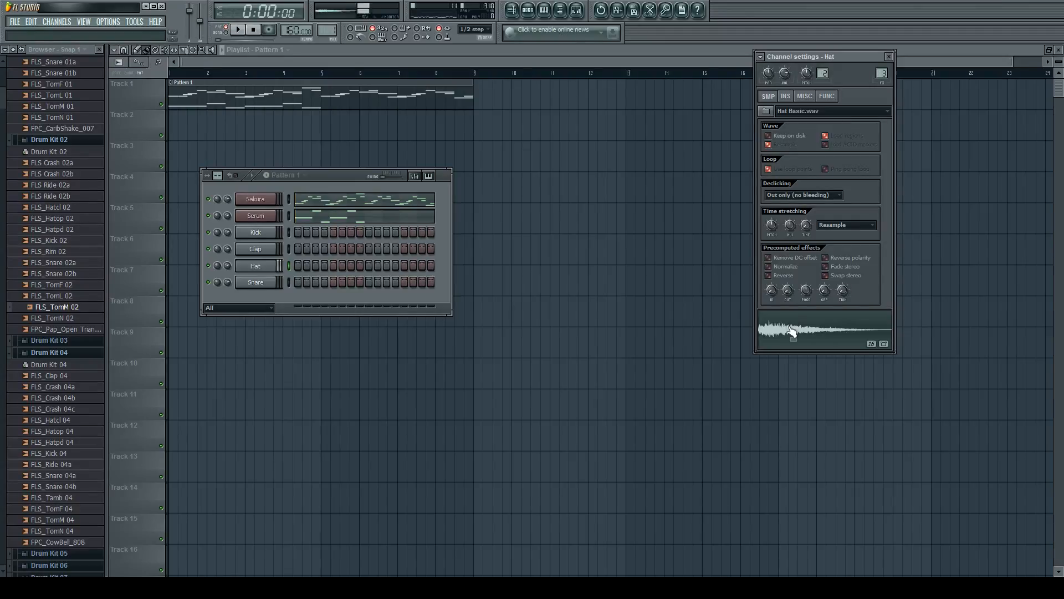
Replace the Hat channel's sample with FLS_ct5_tak from the Drum Kit 08 folder
left_click(53, 398)
scroll(52, 400, "down", 13)
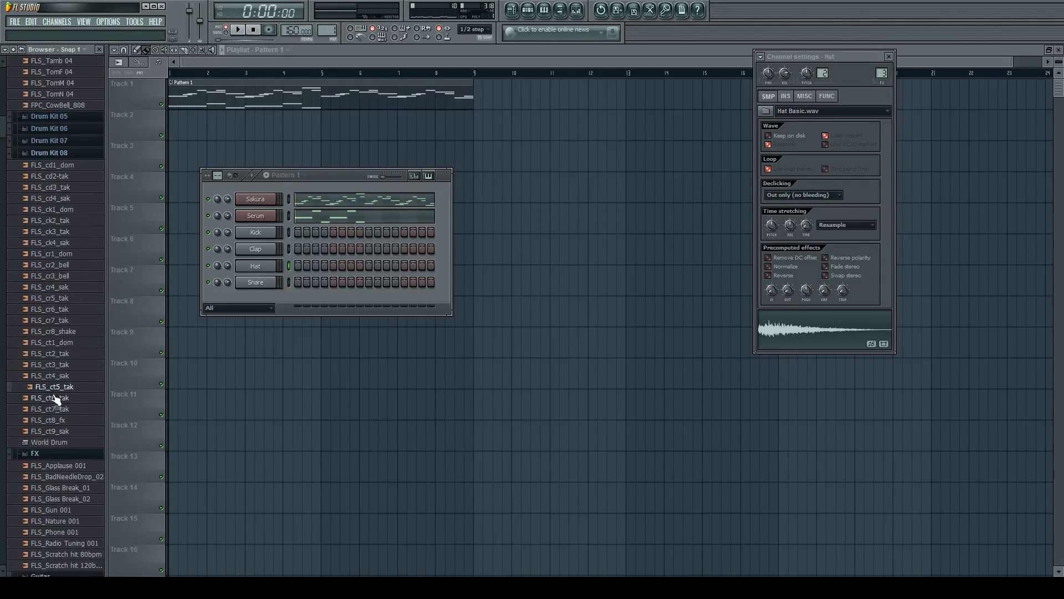
scroll(56, 398, "down", 5)
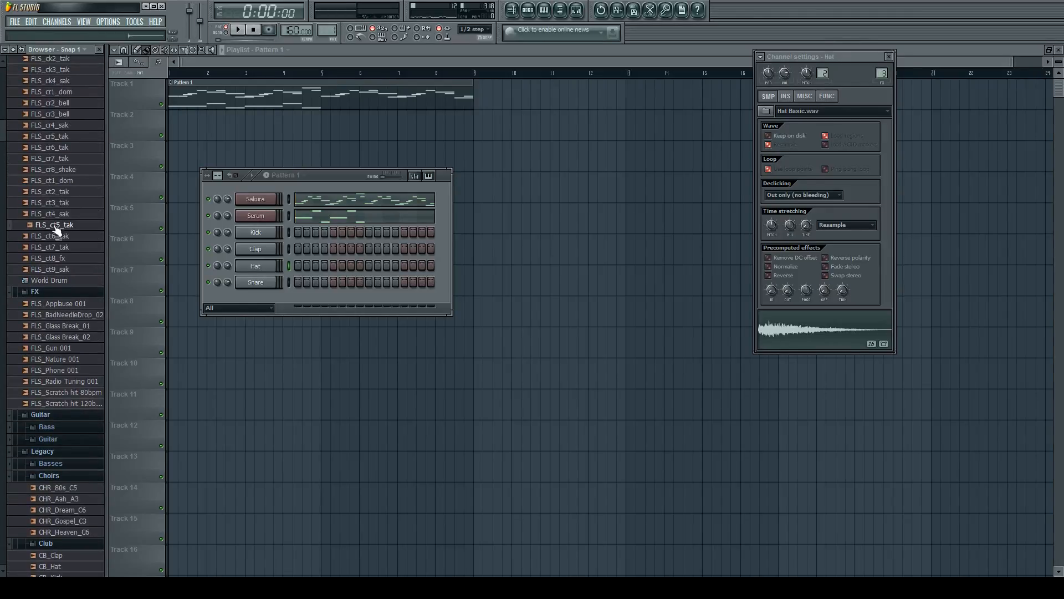
left_click_drag(57, 229, 255, 264)
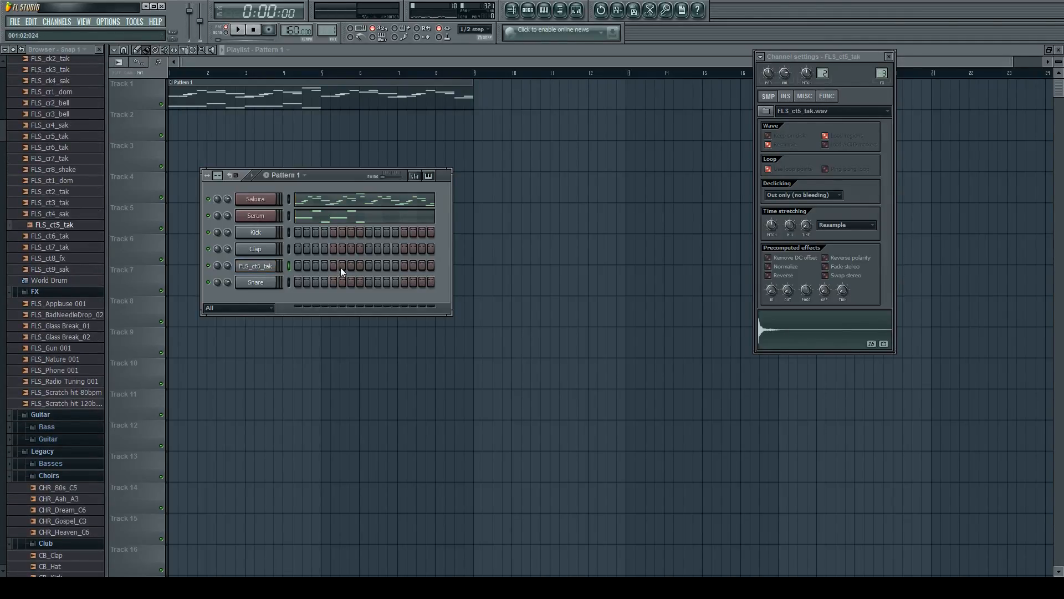
Place FLS_ct5_tak hits on steps 9 and 29, extending the step sequencer grid to 32 steps, and play back
left_click(333, 262)
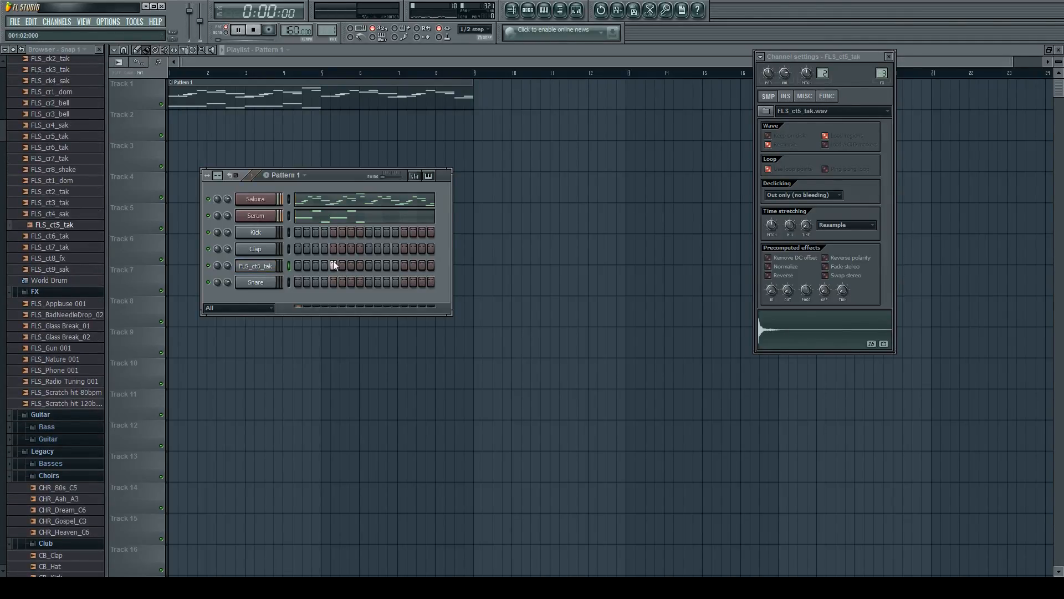
left_click(368, 266)
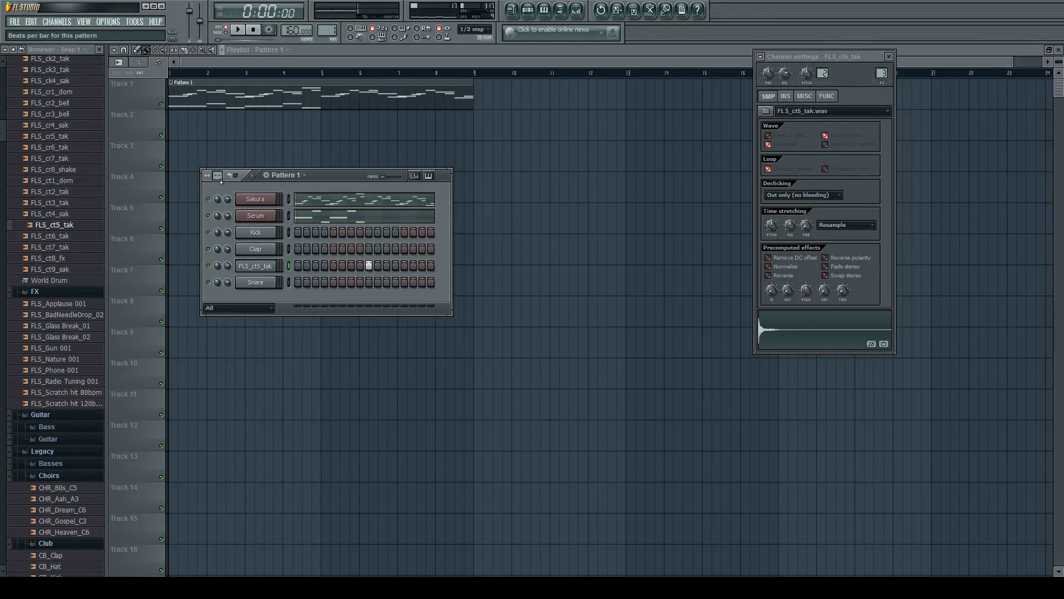
left_click_drag(218, 175, 218, 167)
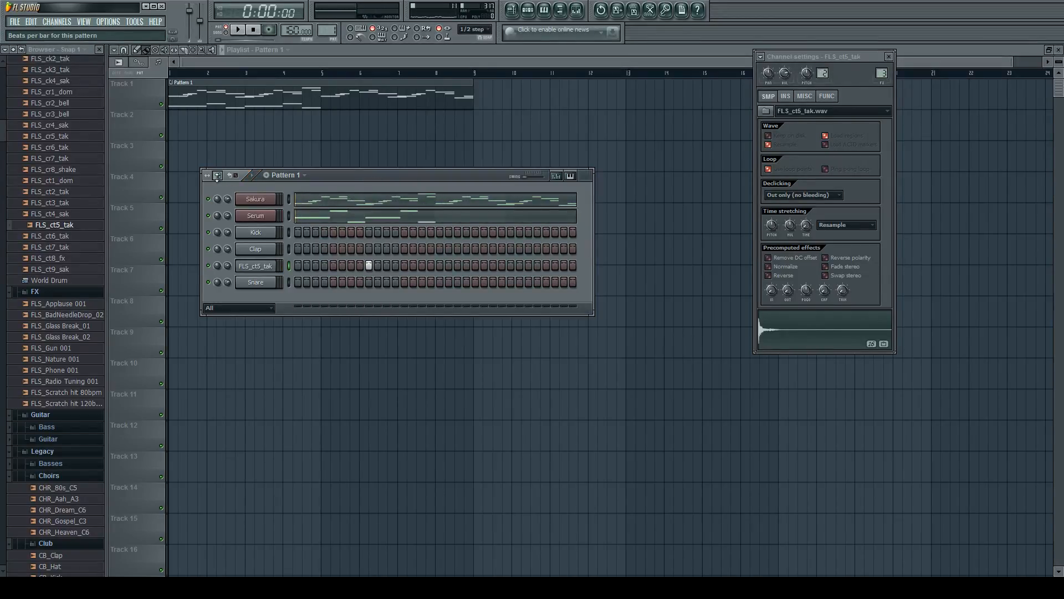
key("space")
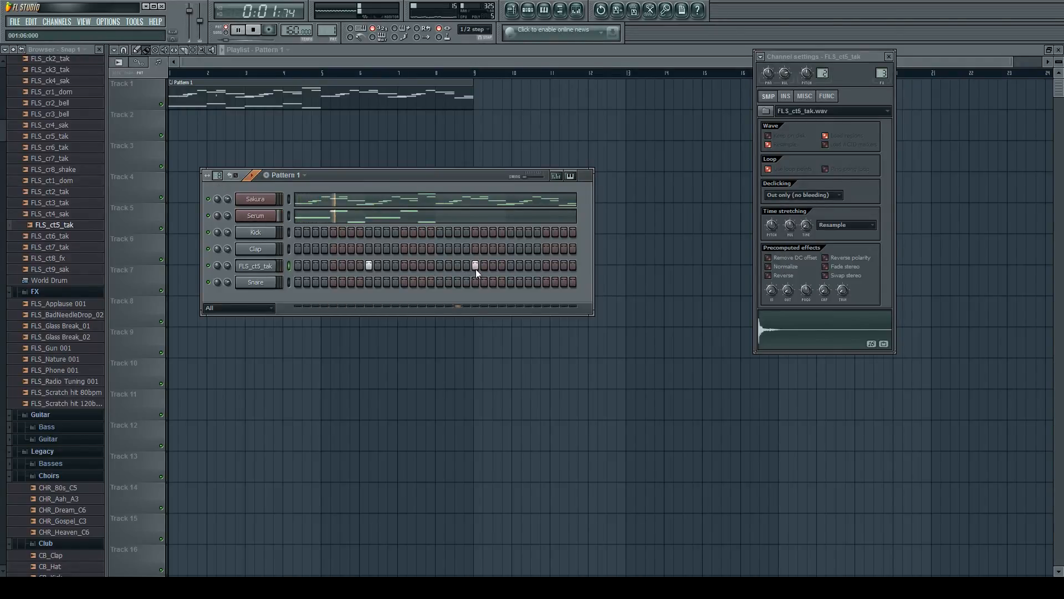
left_click(546, 266)
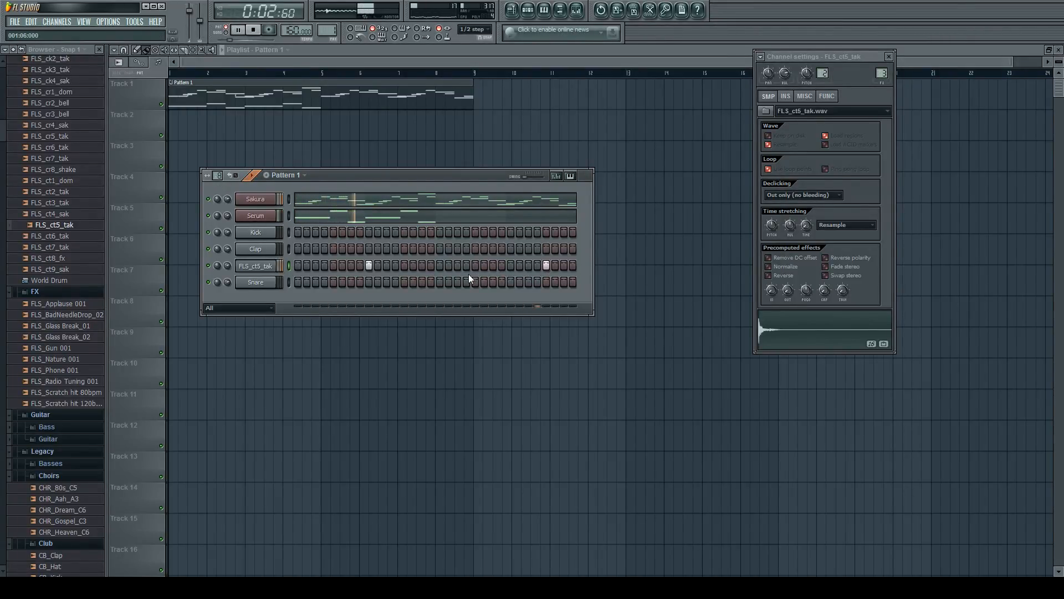
key("space")
Audition the FLS_ct7_tak sample and add it as a new channel below Snare
left_click(55, 248)
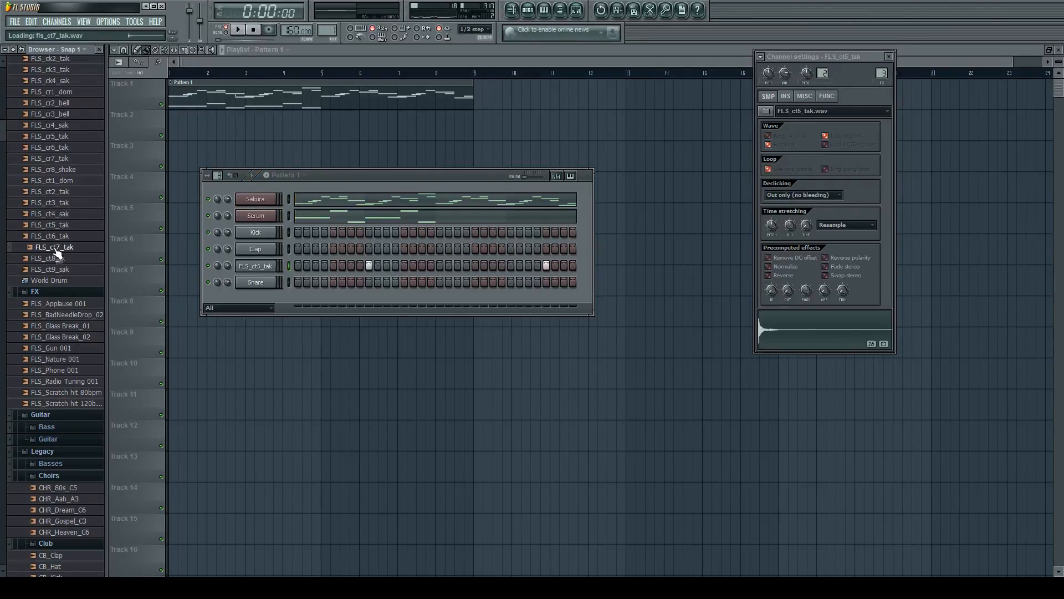
left_click_drag(57, 250, 67, 254)
left_click_drag(256, 294, 257, 295)
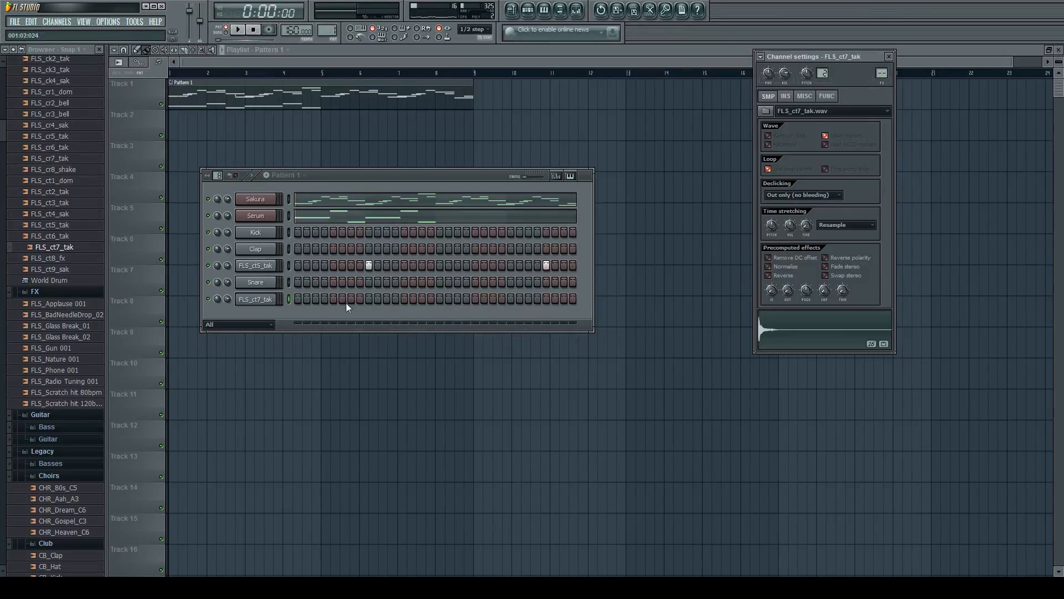
Try FLS_ct7_tak hits on steps 8 and 9 with the first FLS_ct5_tak hit on steps 11 and 13
key("space")
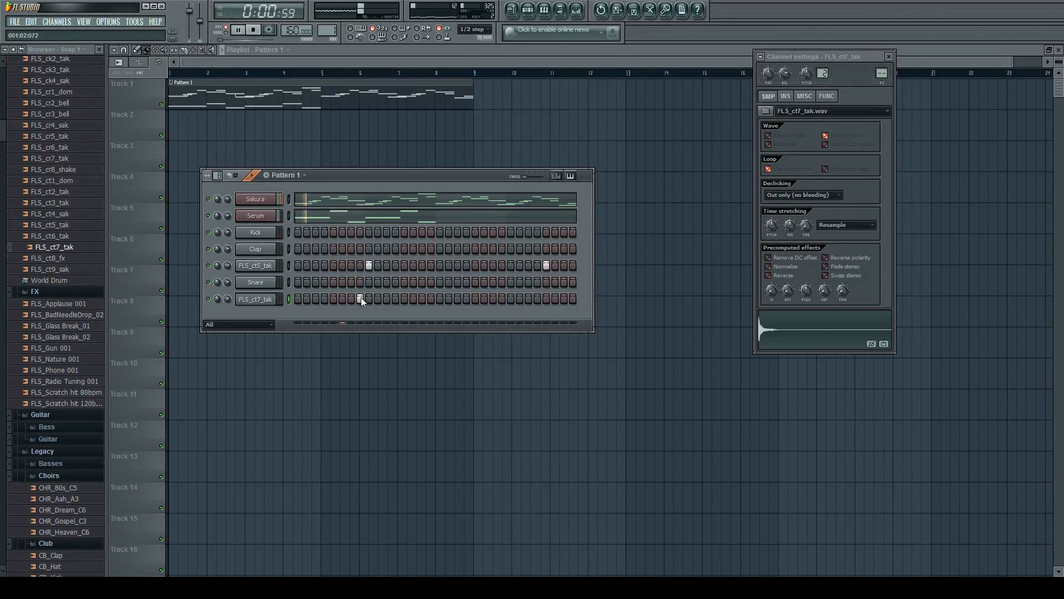
key("space")
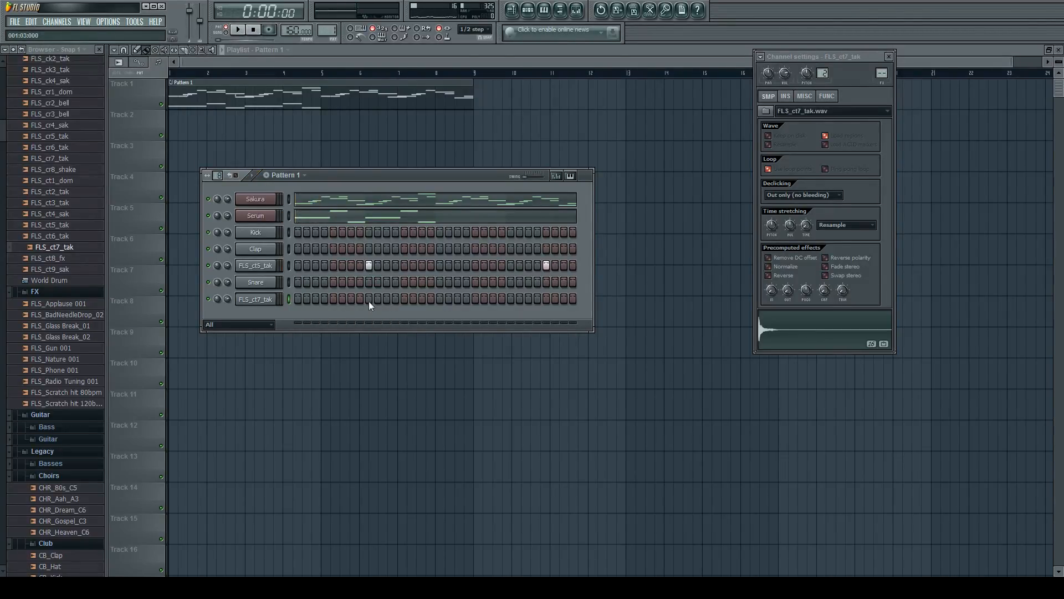
left_click(370, 265)
key("space")
left_click(385, 265)
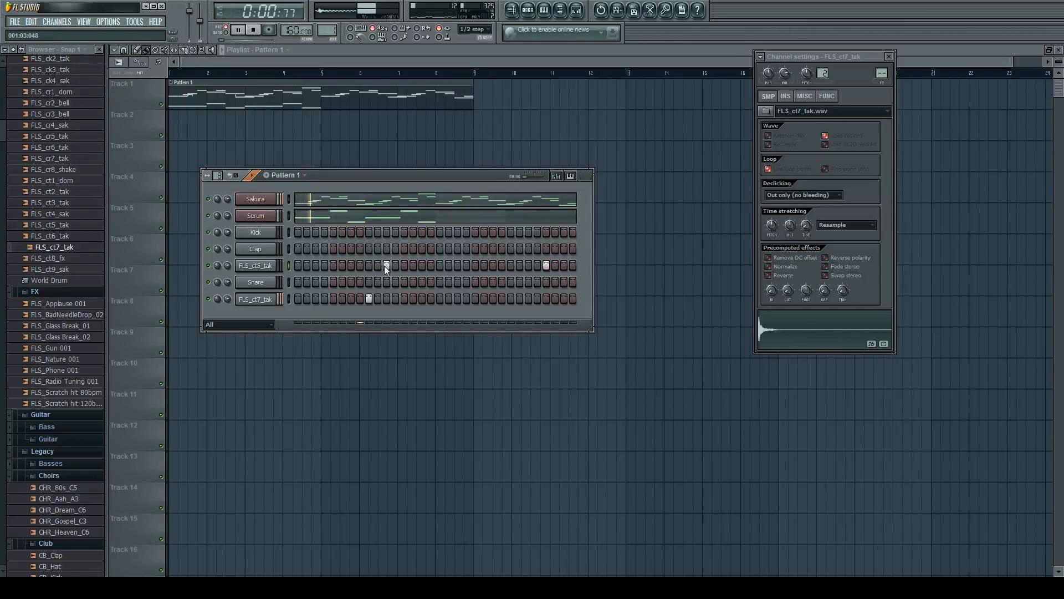
key("space")
left_click(387, 265)
left_click(404, 265)
key("space")
Try FLS_ct7_tak on step 4 against FLS_ct5_tak hits on steps 9 and 13, removing the step 13 hit
left_click(369, 299)
key("space")
left_click(325, 299)
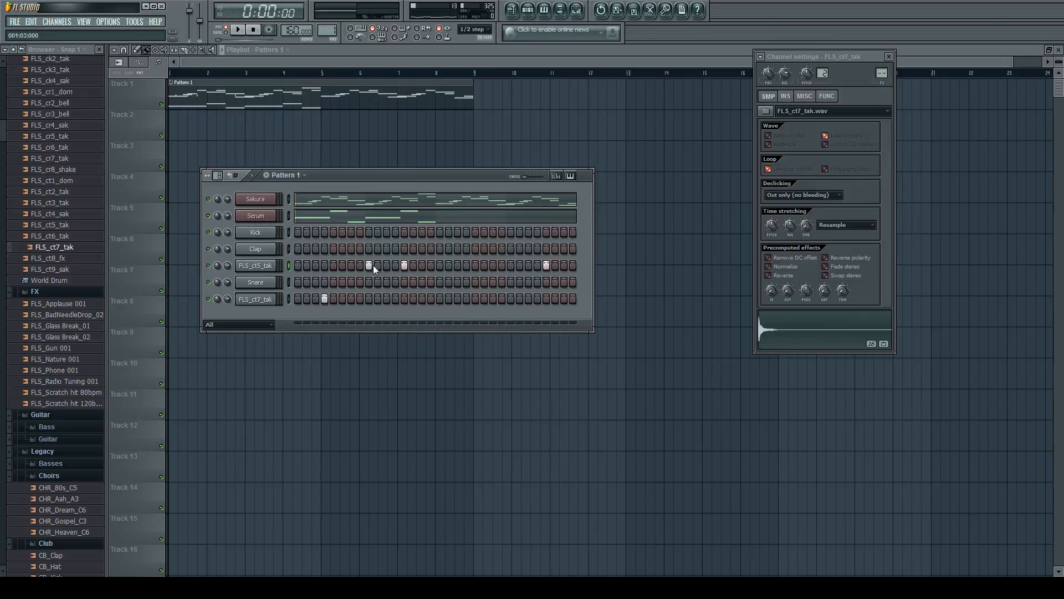
key("space")
left_click(404, 265)
left_click(369, 265)
key("space")
Move the FLS_ct7_tak hit to step 5 and play the pattern from the start
left_click(325, 299)
key("space")
left_click(333, 299)
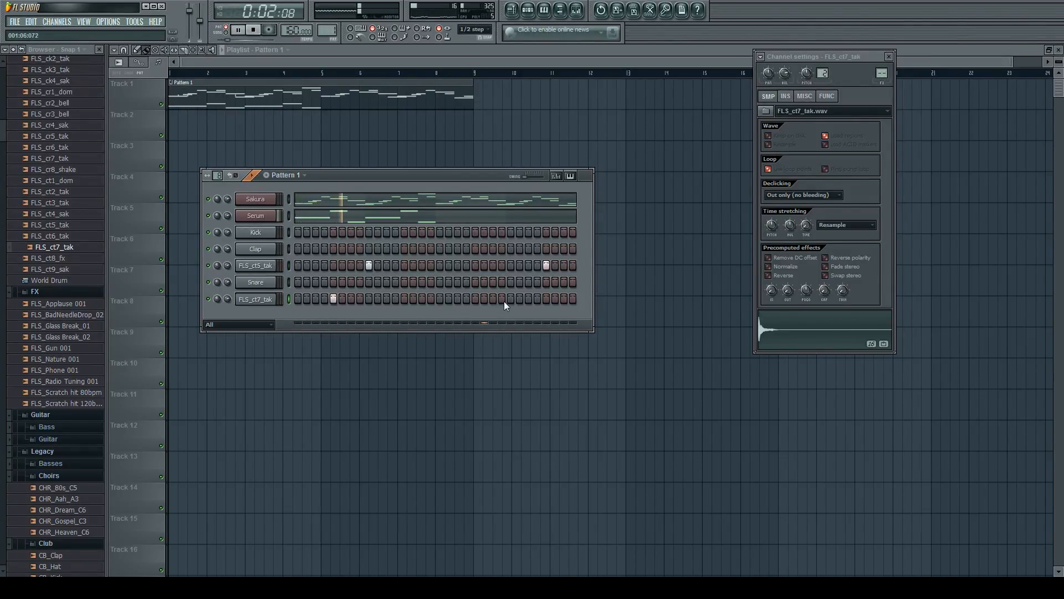
key("space")
key("space")
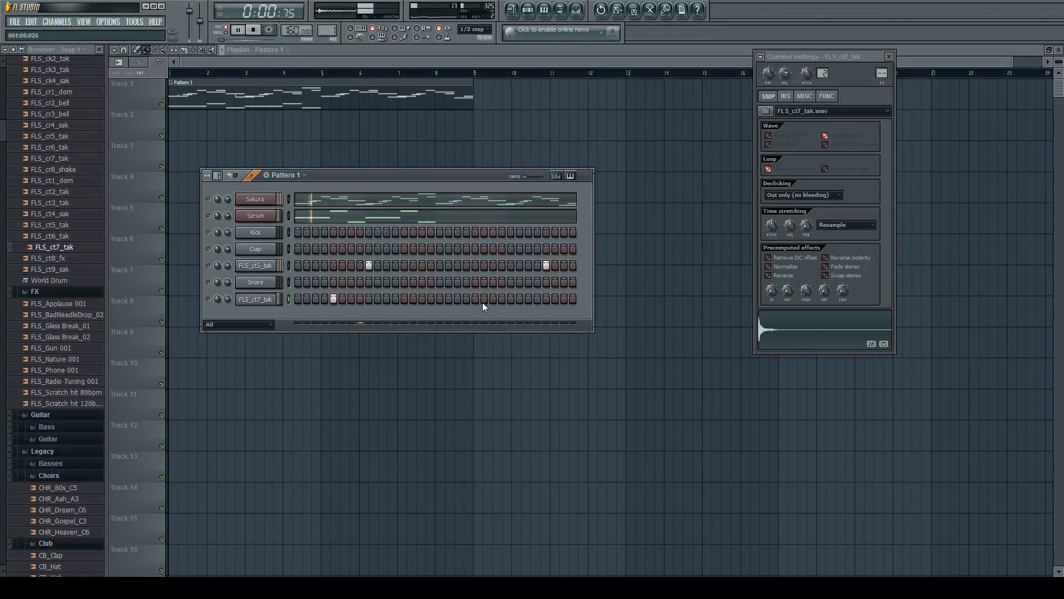
key("space")
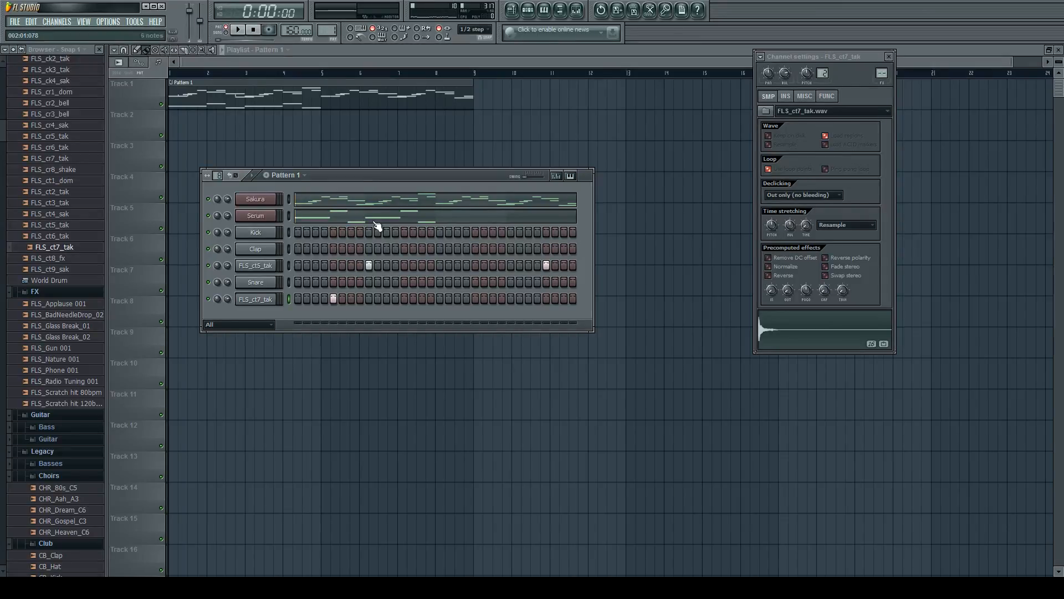
Add a second FLS_ct7_tak hit on step 19 and check it with playback
key("space")
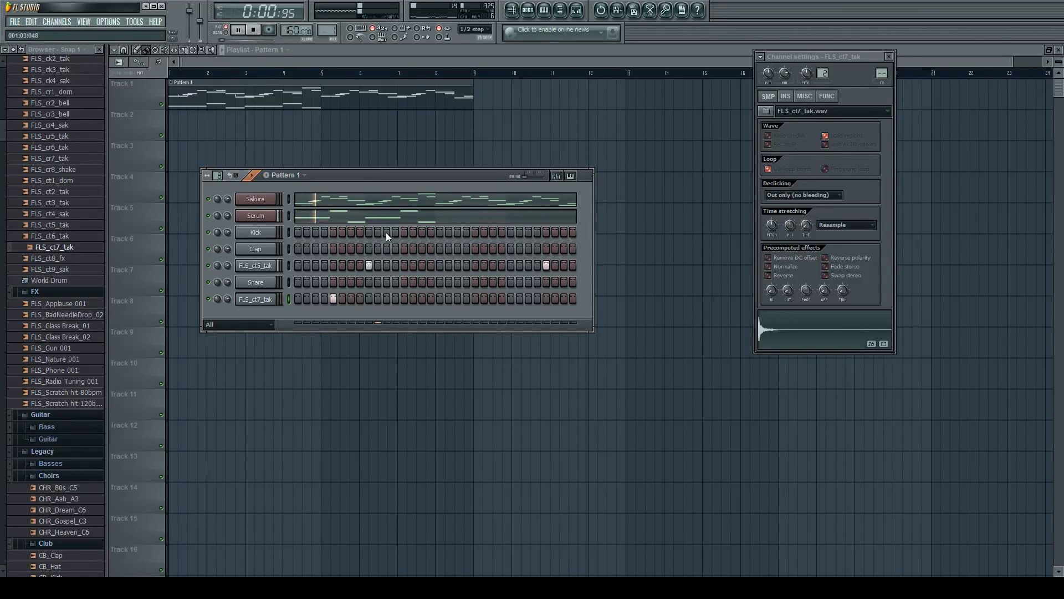
left_click(456, 299)
key("space")
key("space")
key("space")
Move the second FLS_ct5_tak hit from step 29 to step 25 and play the pattern back
left_click(510, 265)
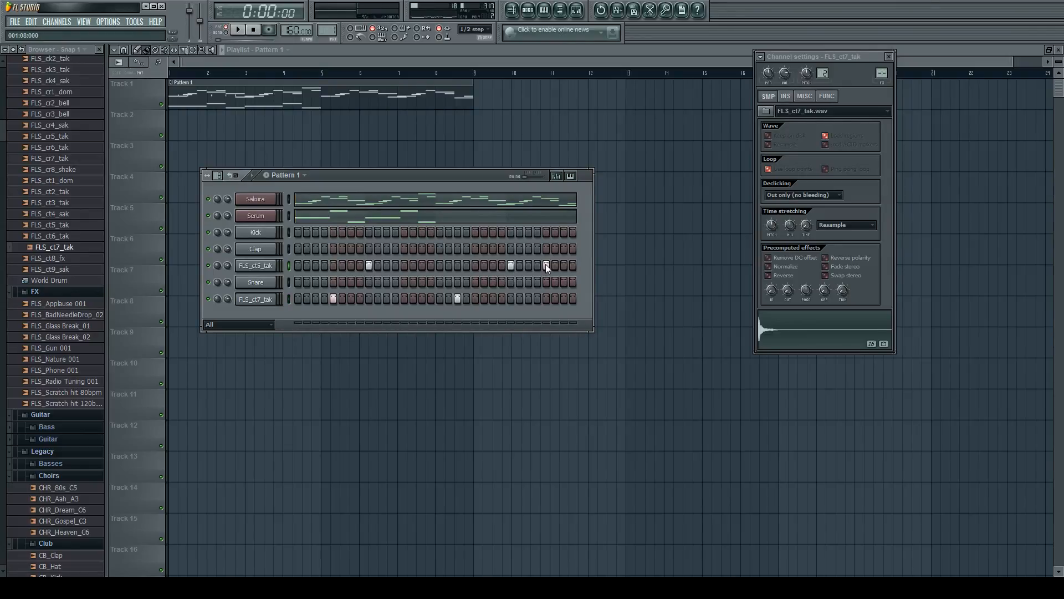
right_click(546, 265)
key("space")
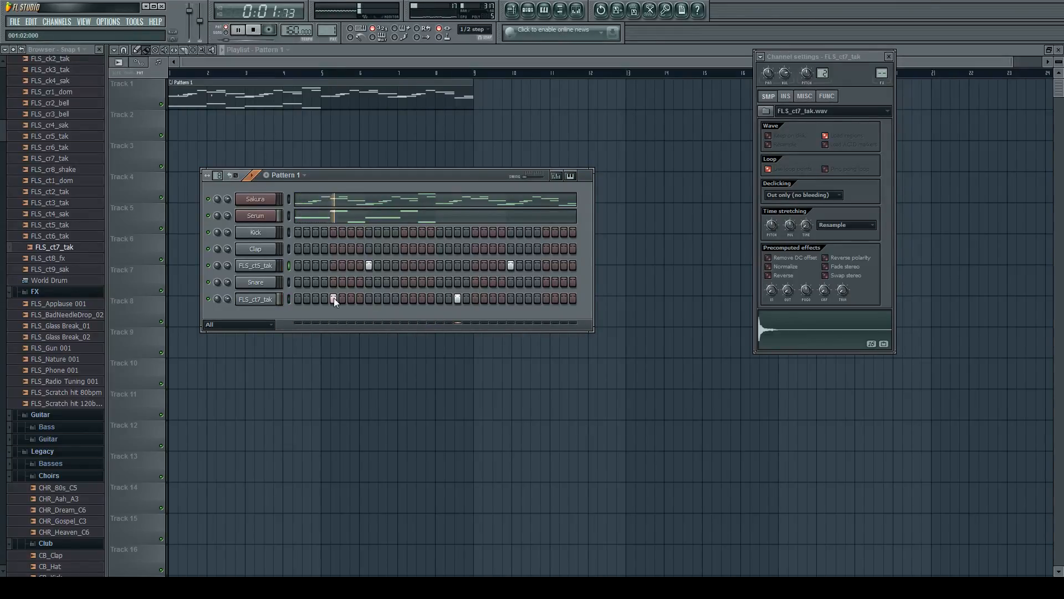
key("space")
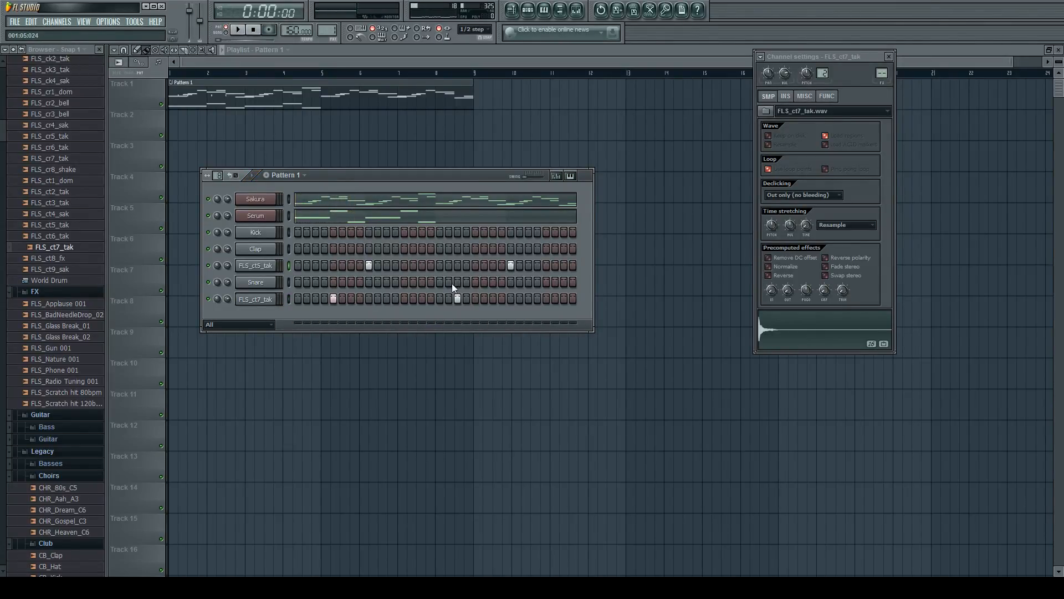
Lower the time-stretching pitch of the FLS_ct5_tak channel slightly and check it with playback
scroll(69, 238, "down", 15)
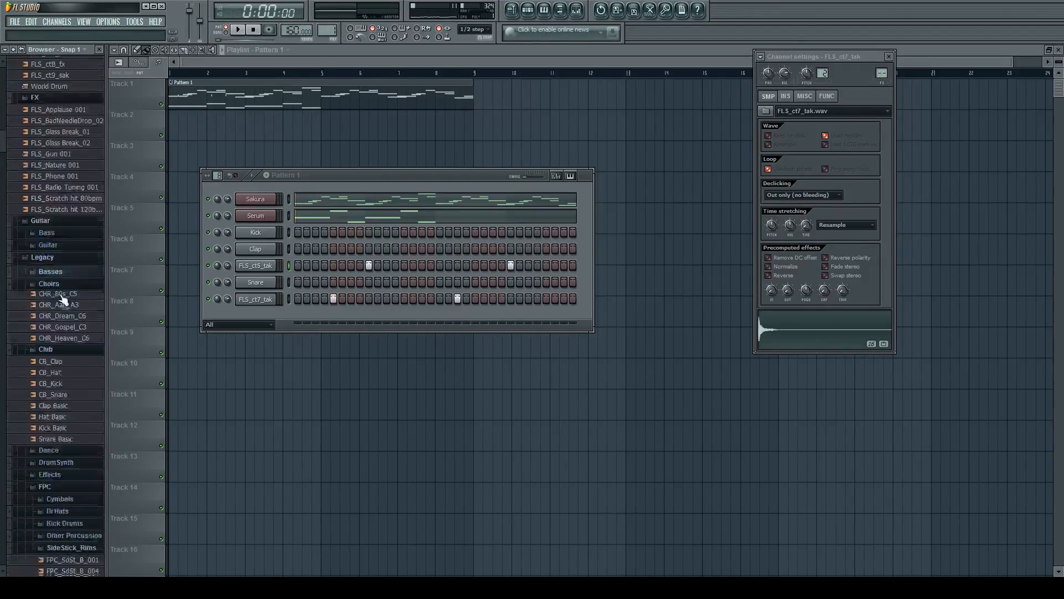
scroll(64, 366, "down", 10)
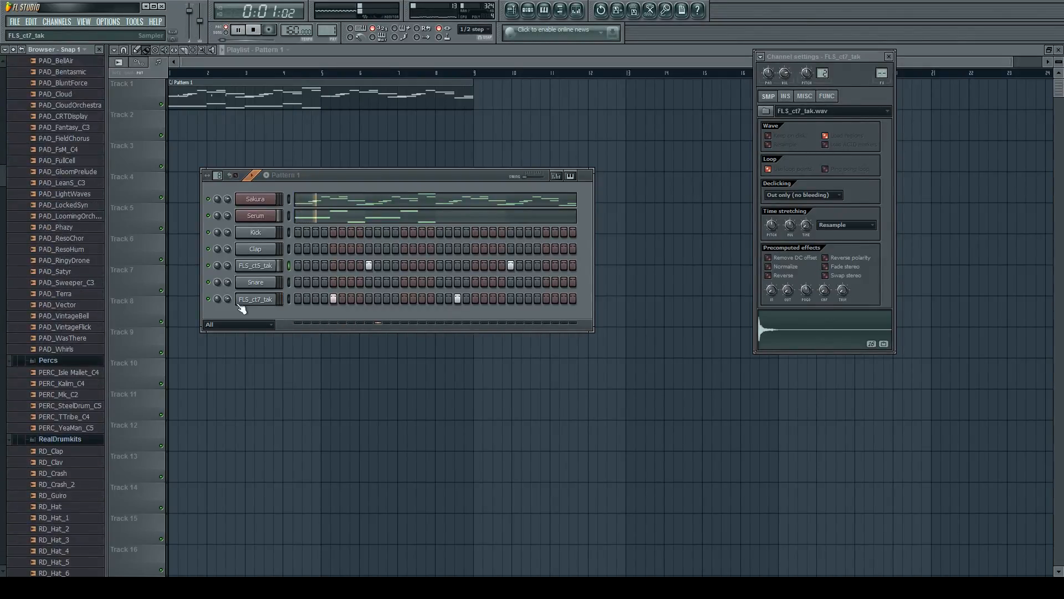
left_click(264, 271)
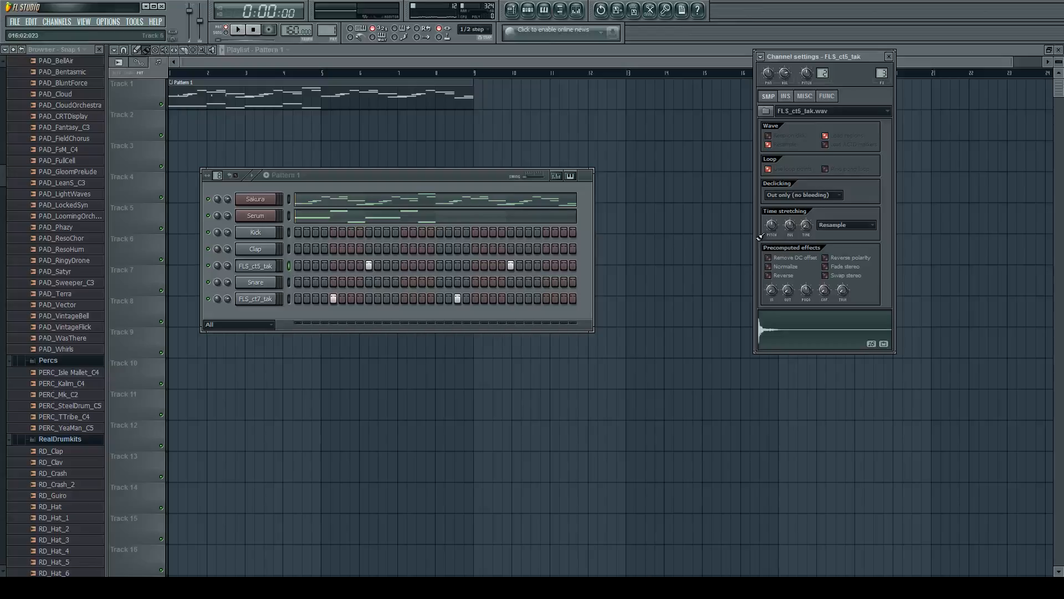
left_click_drag(771, 226, 770, 236)
key("space")
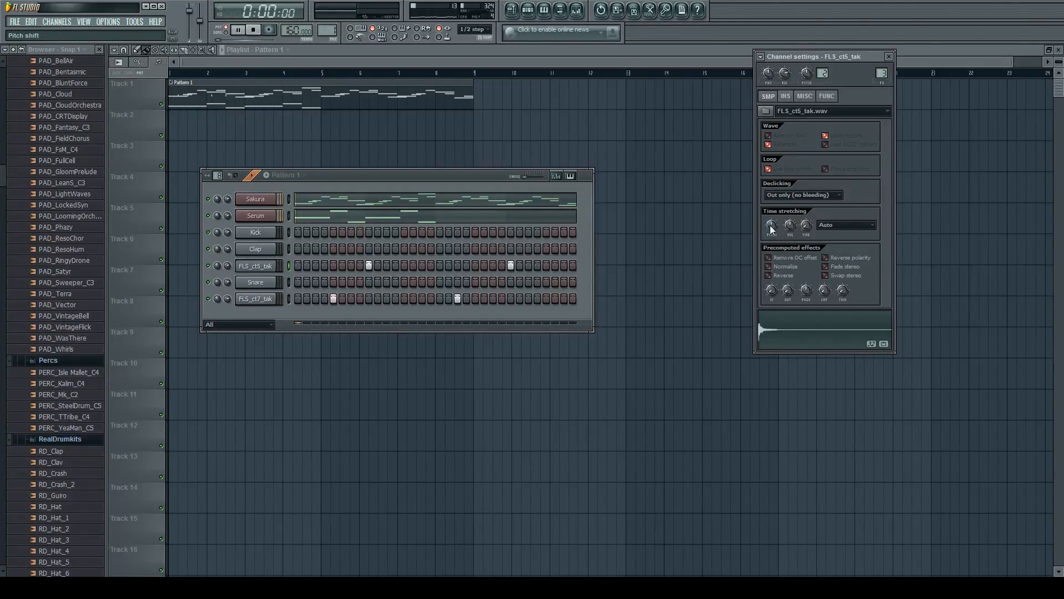
key("space")
Browse the Cymatics soundpack's kick folder and audition several house and trap kick samples
scroll(61, 272, "down", 5)
scroll(66, 344, "down", 14)
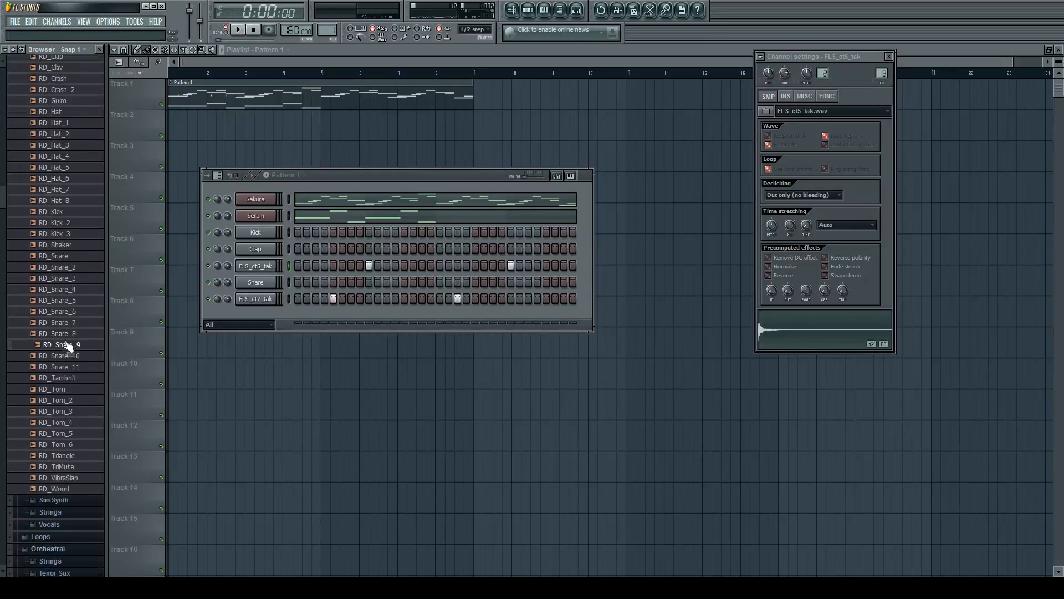
scroll(69, 351, "down", 20)
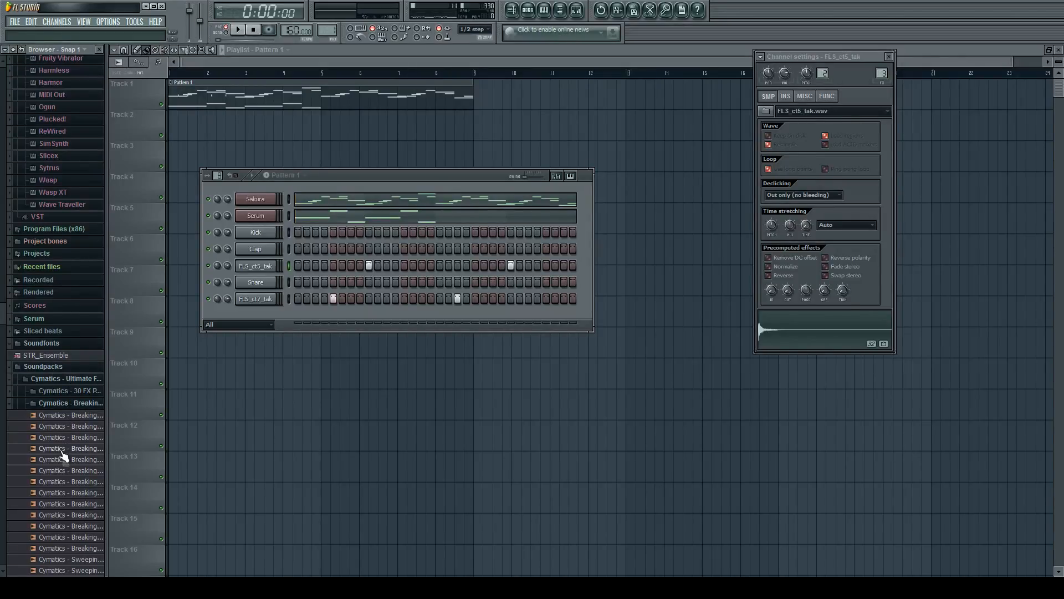
scroll(64, 456, "down", 10)
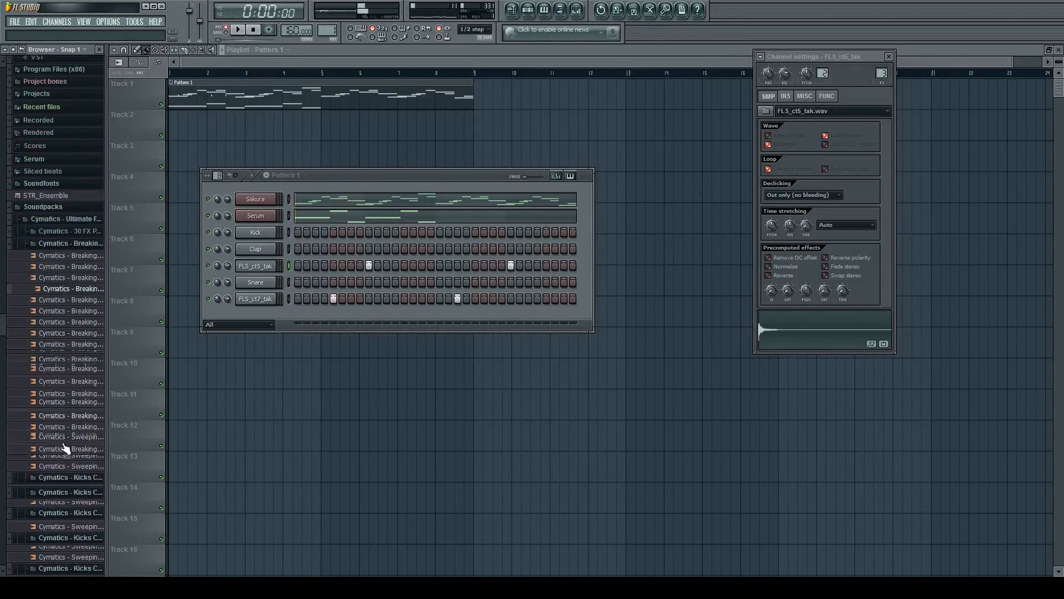
left_click(81, 383)
left_click(79, 404)
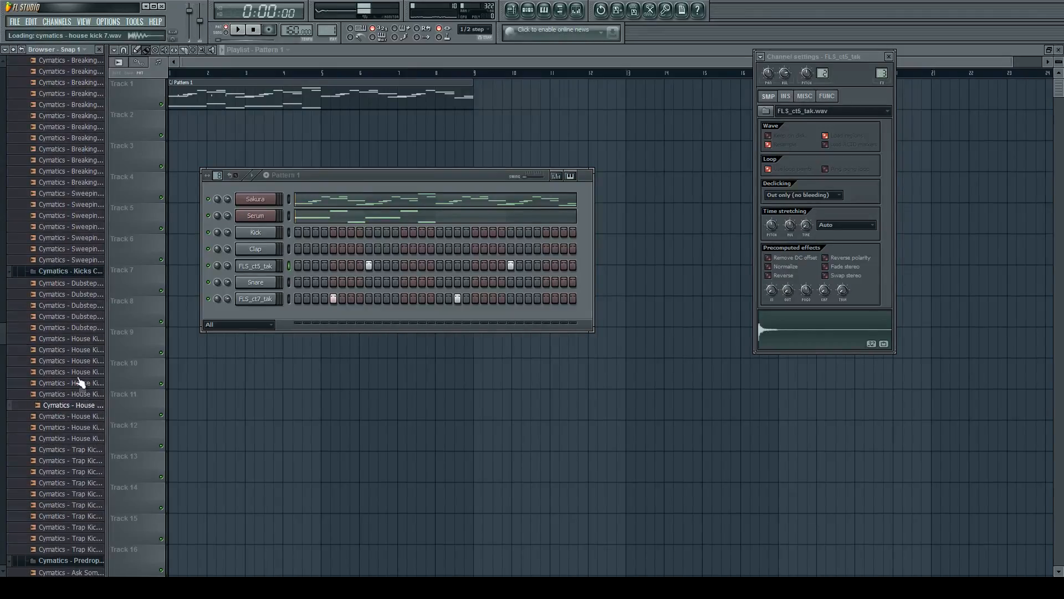
left_click(84, 350)
left_click(88, 327)
left_click(83, 449)
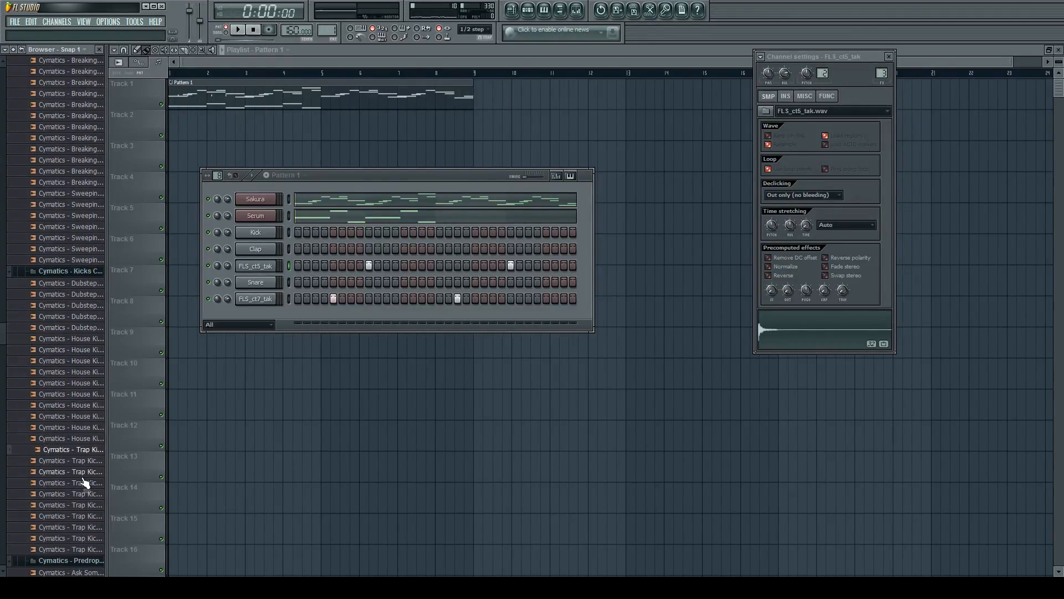
left_click(82, 482)
left_click(75, 516)
scroll(75, 519, "down", 5)
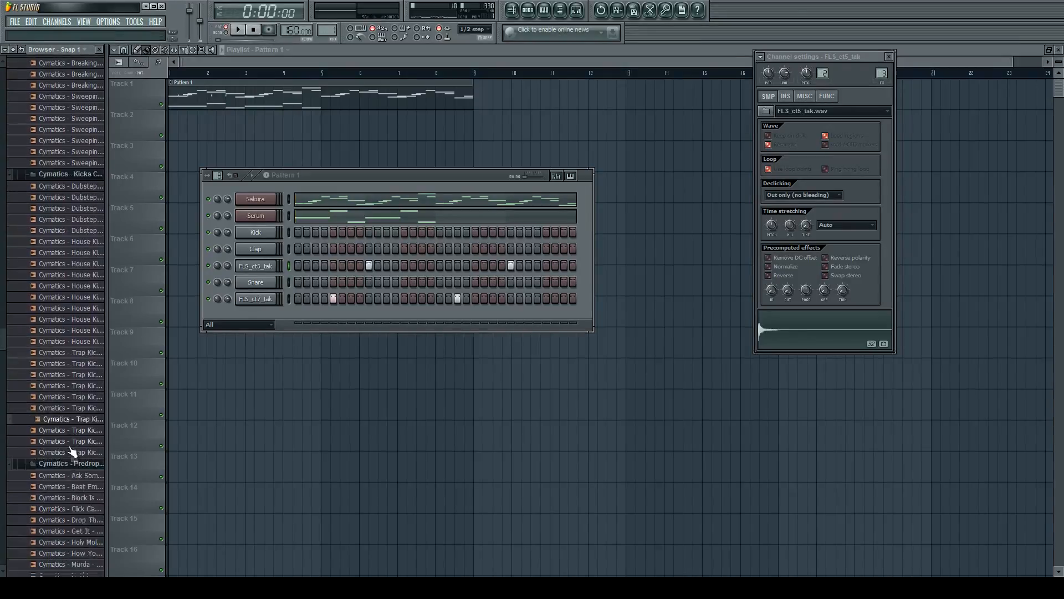
left_click(80, 428)
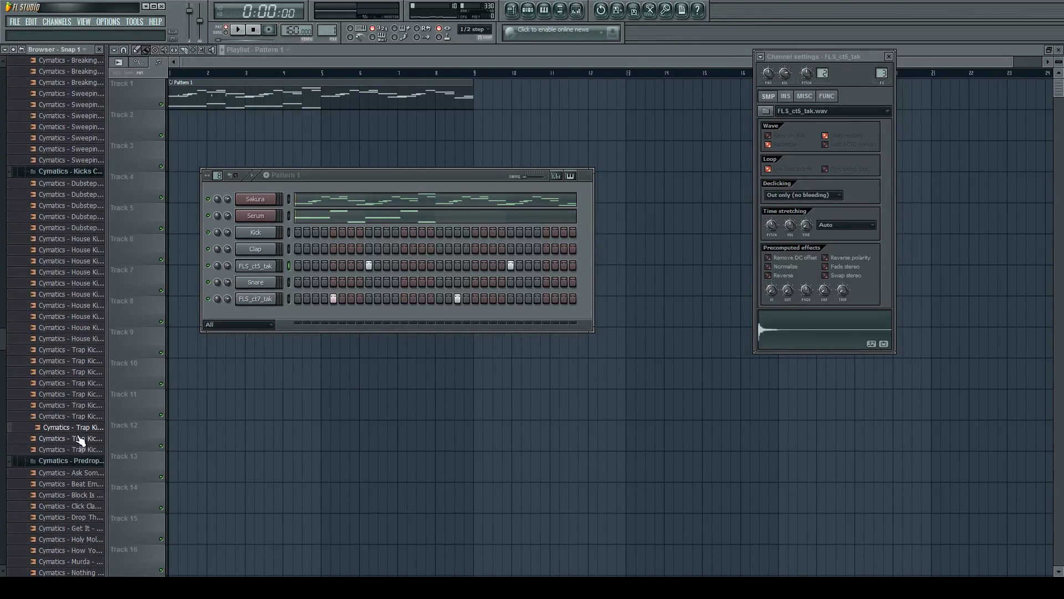
Replace the Kick channel's sample with Cymatics - Trap Kick 8, add a hit on step 1 and play the pattern
left_click_drag(80, 432, 271, 284)
left_click_drag(263, 245, 265, 232)
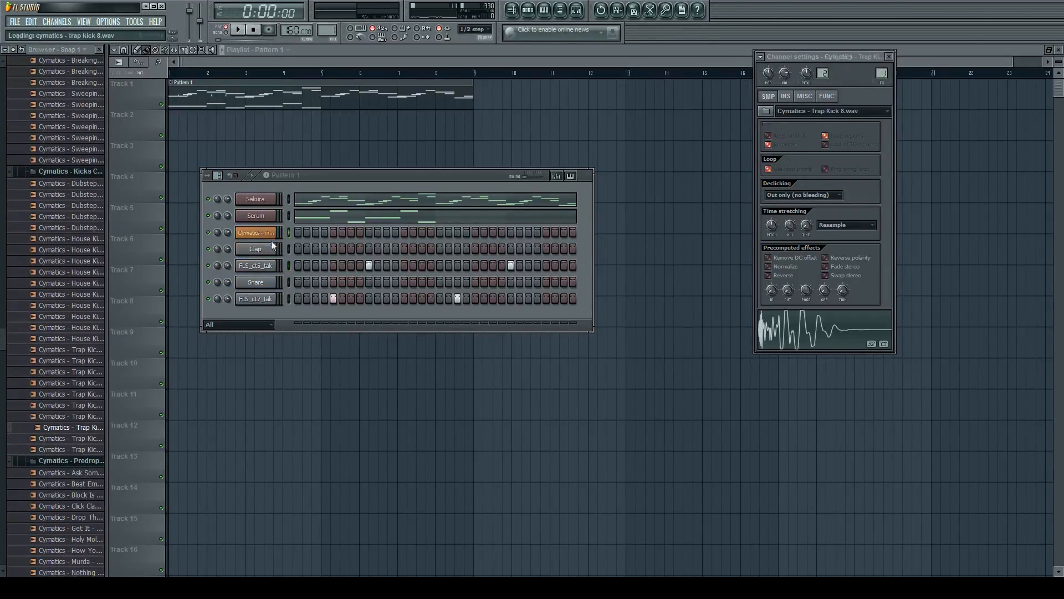
left_click(299, 232)
key("space")
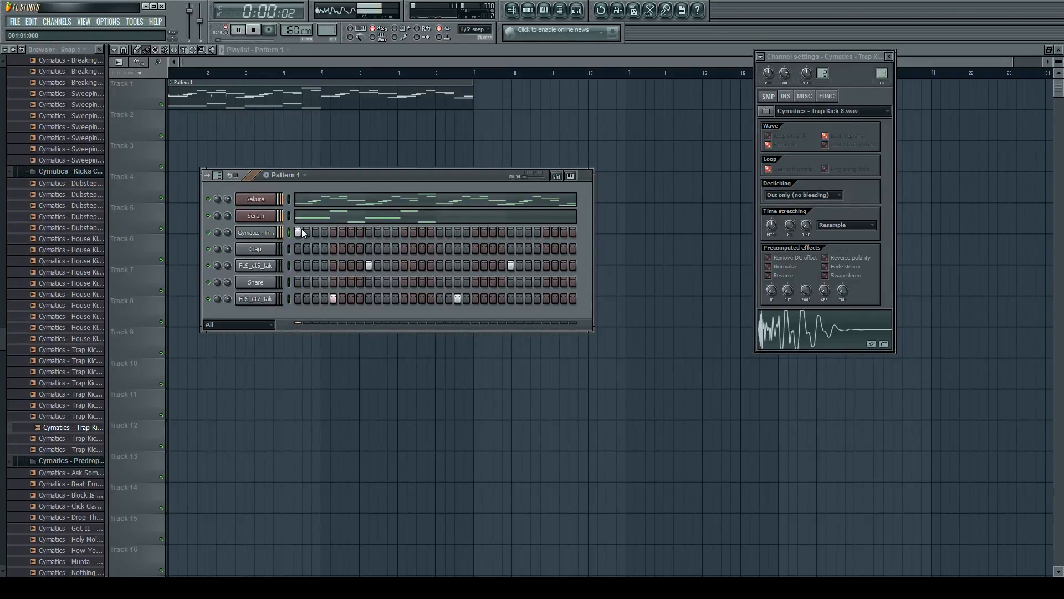
Add kick hits on steps 11, 17 and 27 and check them with playback
left_click(386, 232)
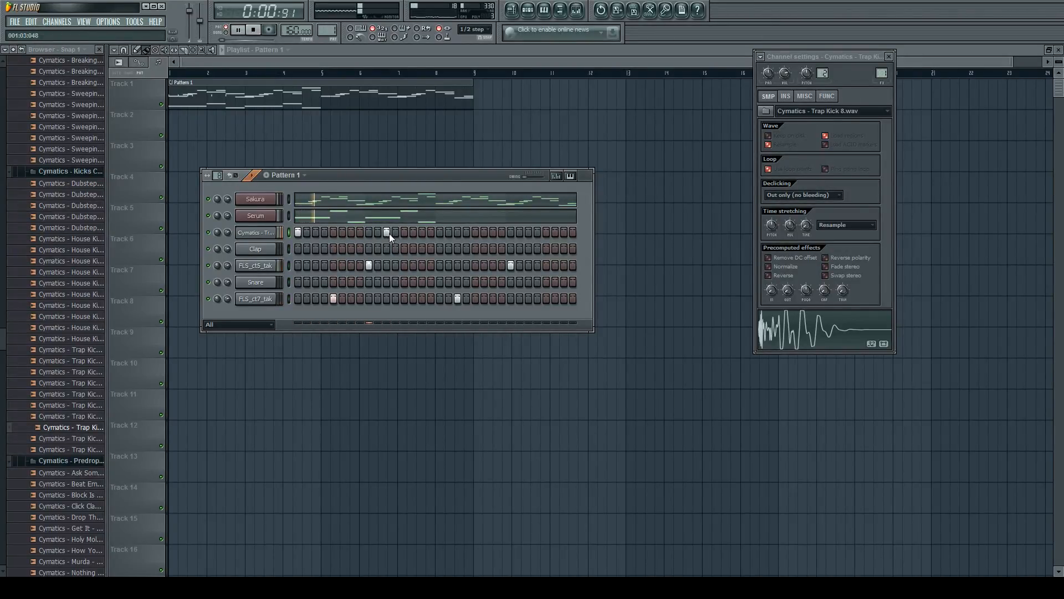
key("space")
left_click(421, 232)
key("space")
left_click(420, 233)
left_click(439, 233)
key("space")
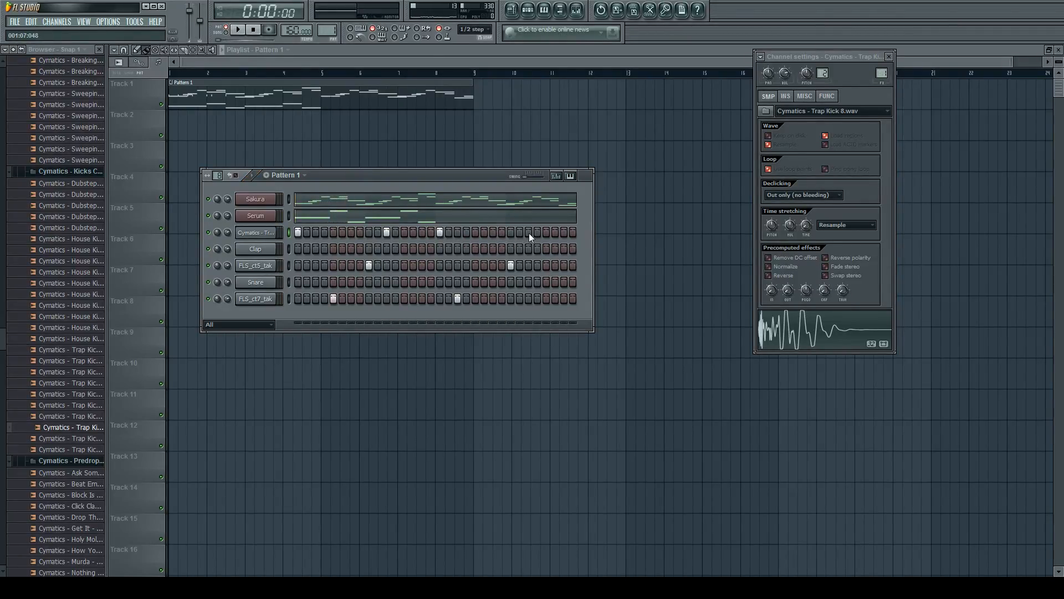
left_click(528, 232)
key("space")
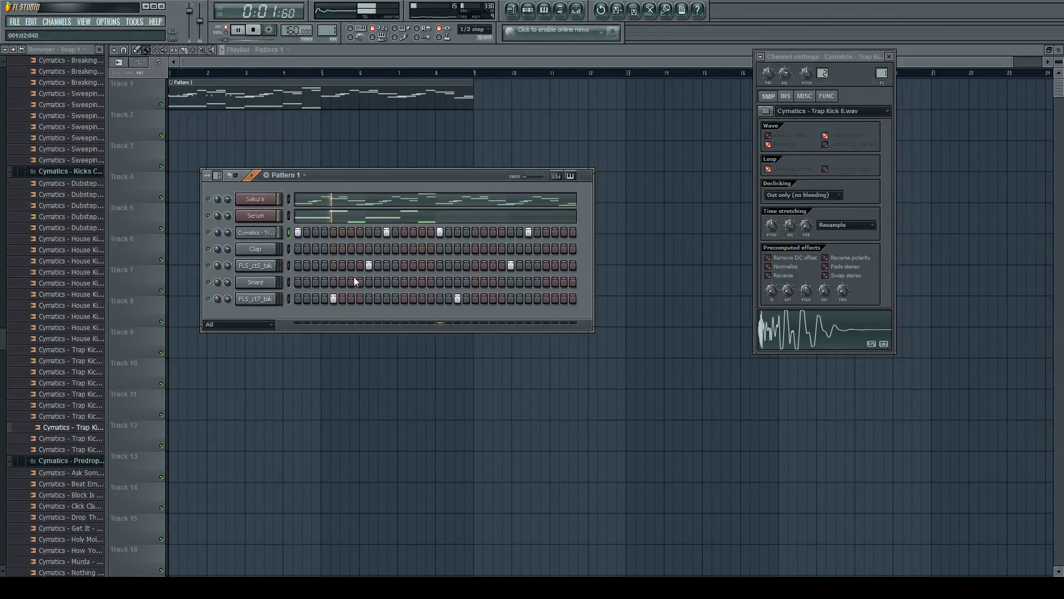
key("space")
key("space")
key("space")
Audition other Cymatics kicks, replace the kick channel's sample with Cymatics - House Kick 3 and play the pattern
left_click(76, 383)
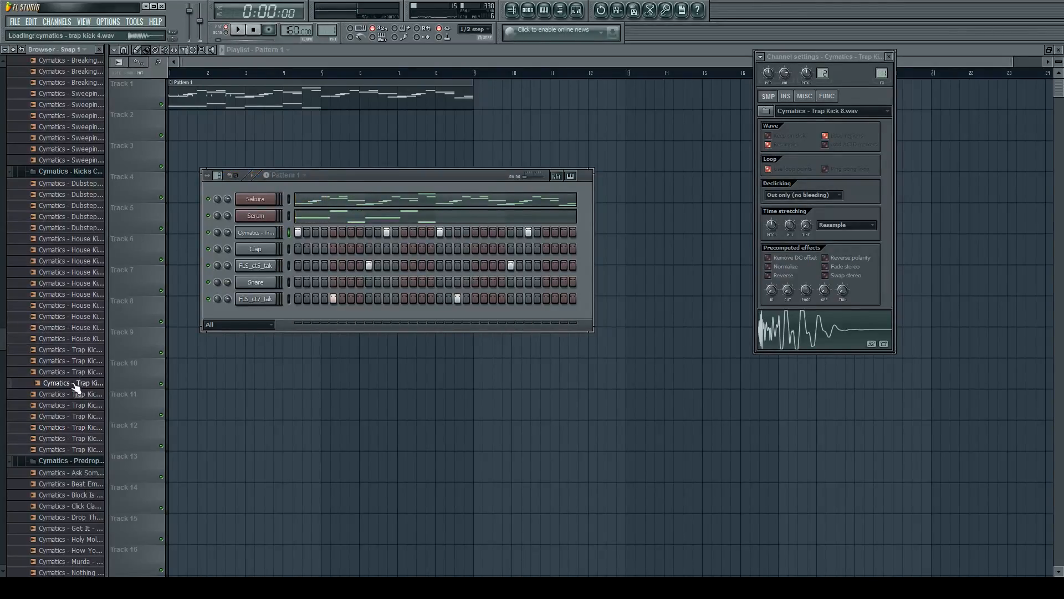
left_click(75, 338)
left_click(76, 294)
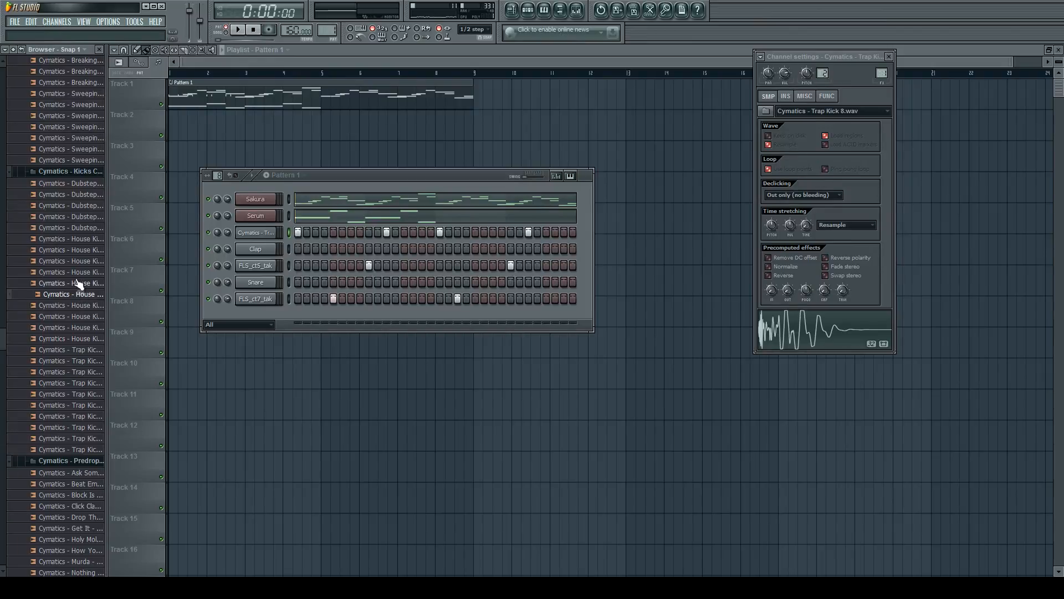
left_click(76, 283)
scroll(72, 280, "down", 8)
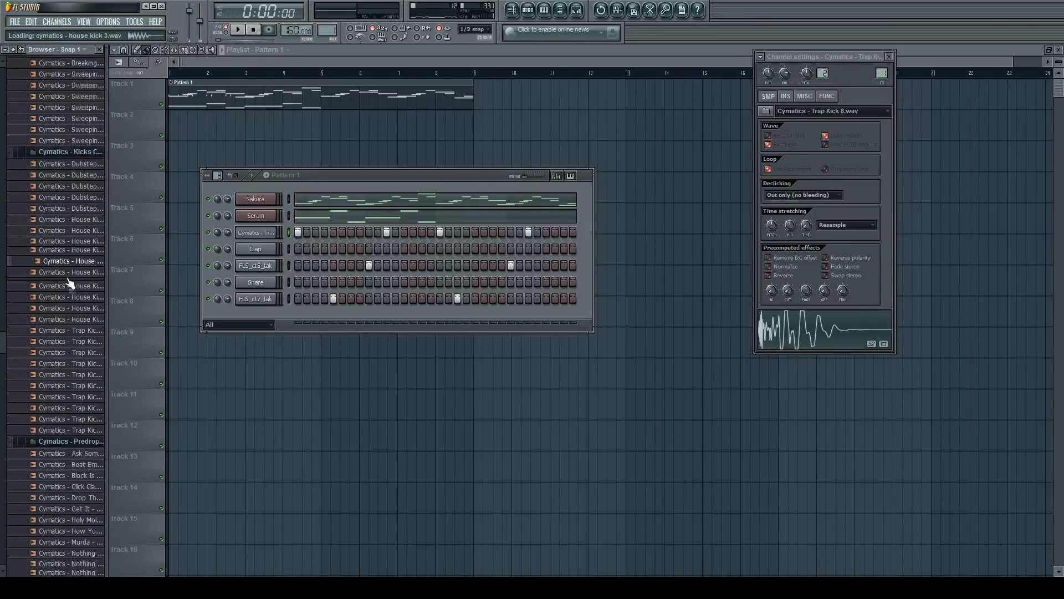
scroll(70, 280, "up", 3)
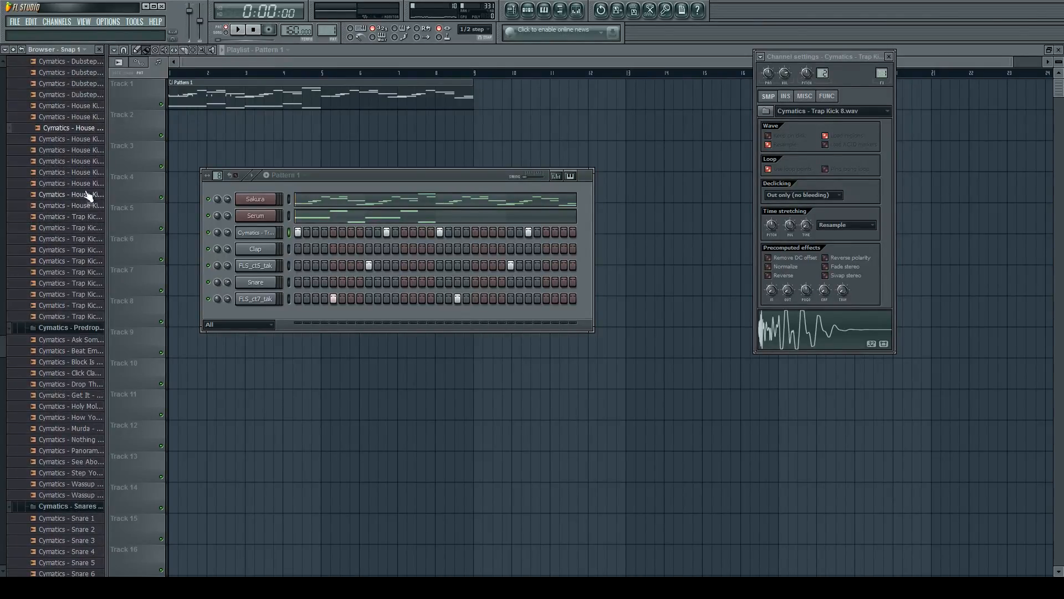
left_click_drag(82, 138, 244, 234)
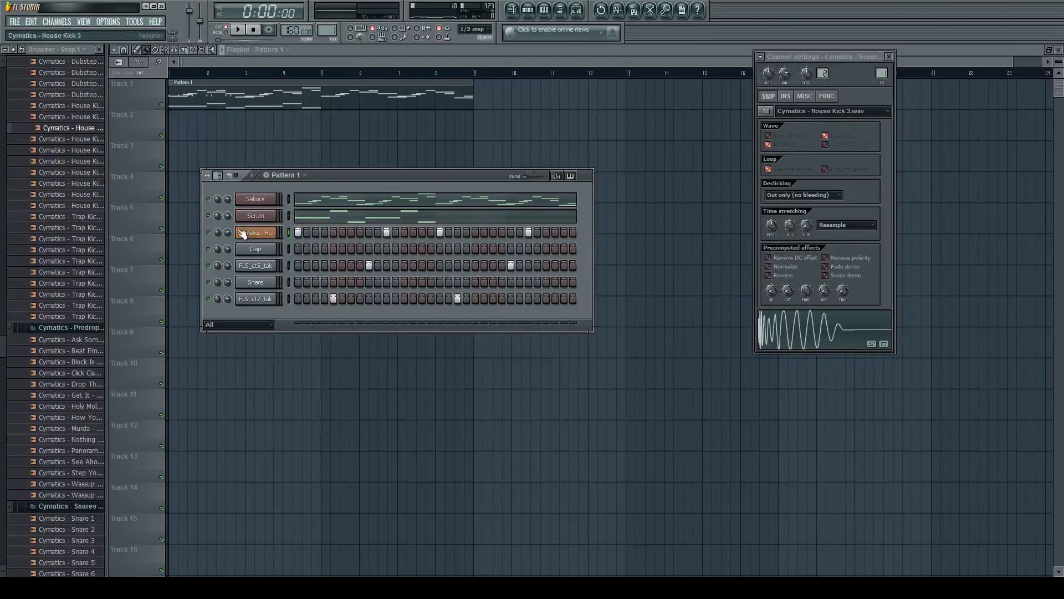
key("space")
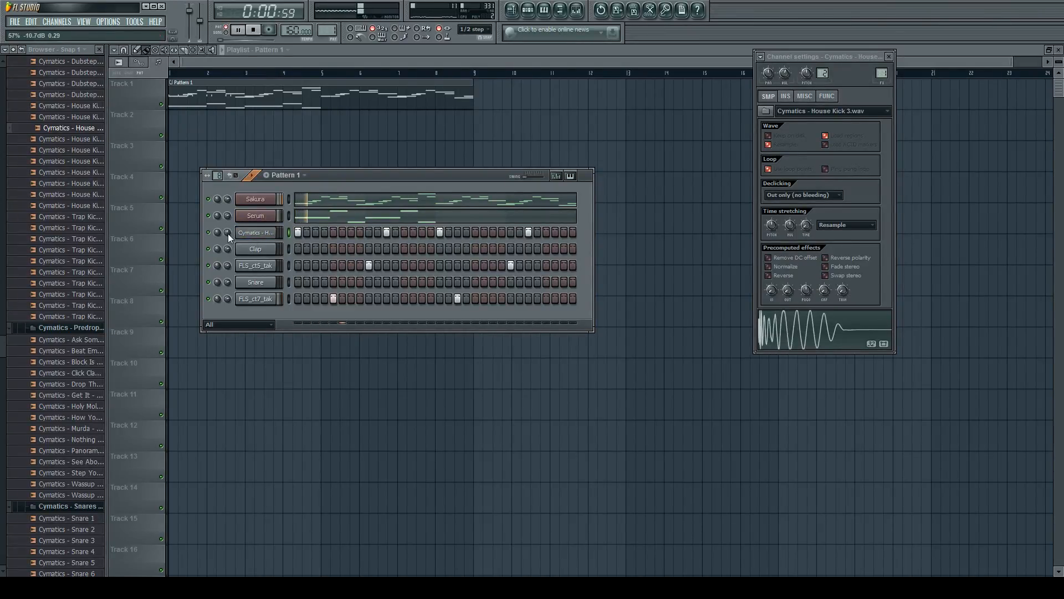
Find the Cymatics snares in the browser and replace the Clap channel's sample with Cymatics - Snare 2
left_click(82, 265)
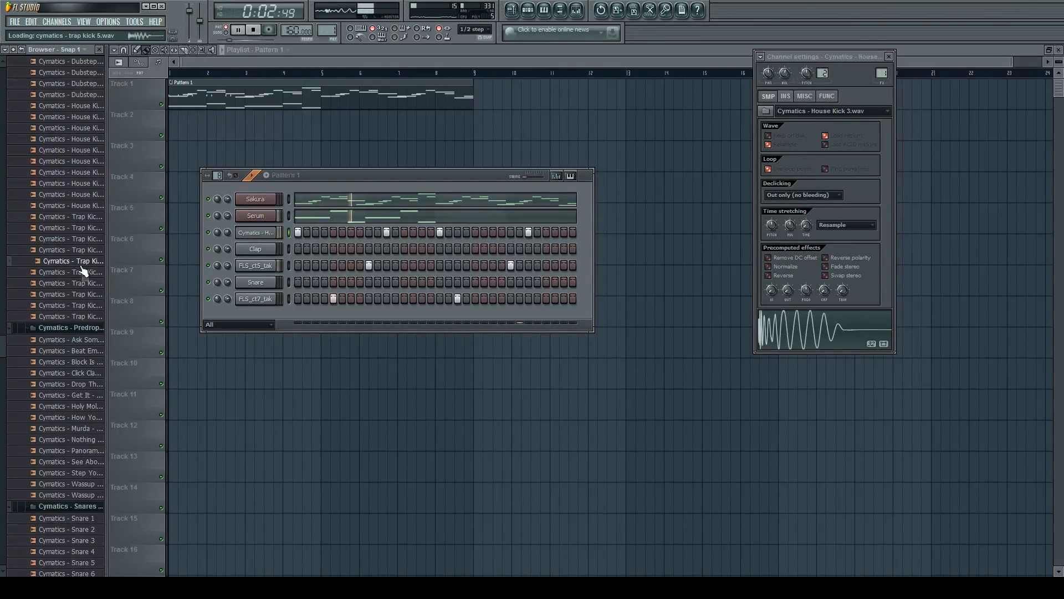
scroll(82, 266, "down", 4)
scroll(82, 270, "down", 2)
key("space")
left_click(76, 329)
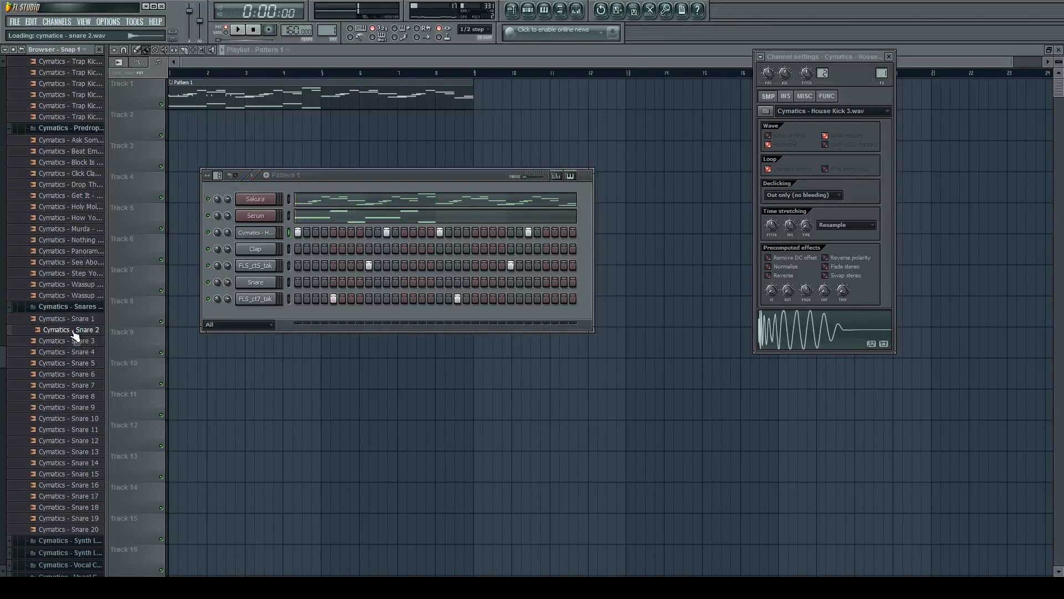
left_click_drag(72, 333, 254, 252)
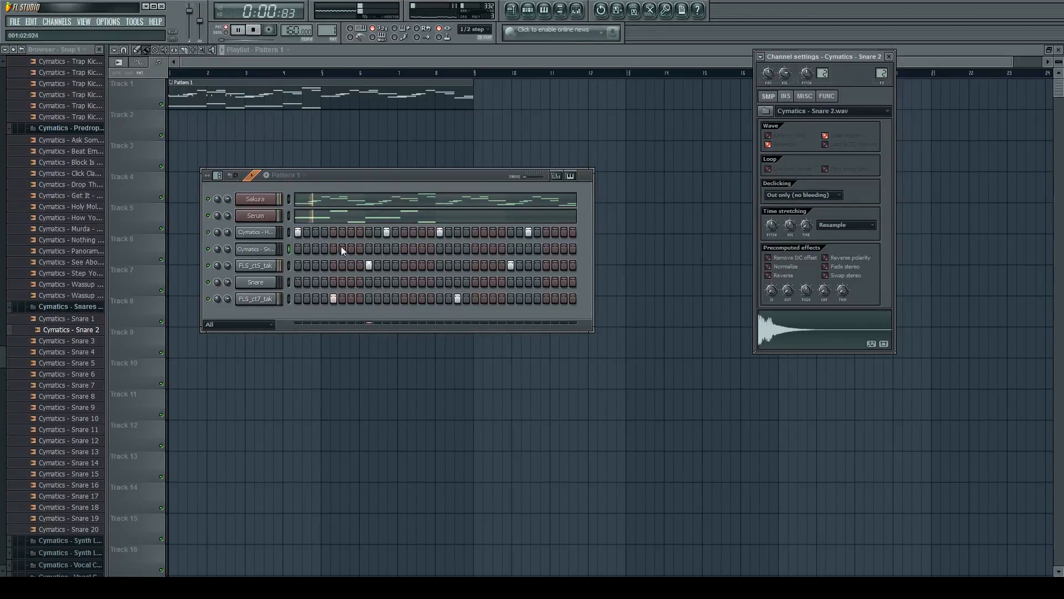
Try a Cymatics snare hit on step 9 against the playing pattern
left_click(370, 248)
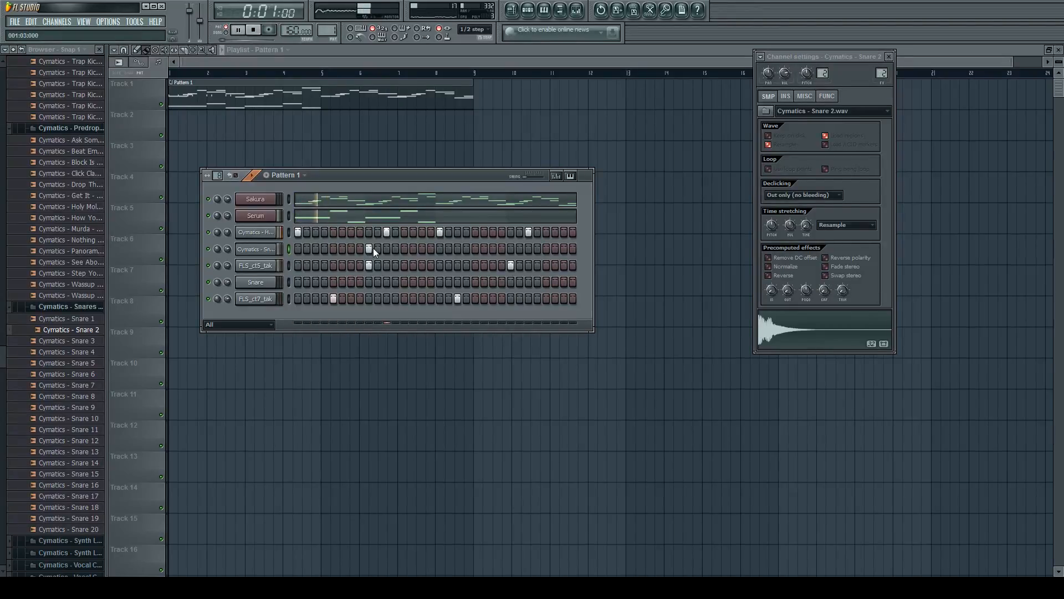
key("space")
left_click(368, 248)
key("space")
key("space")
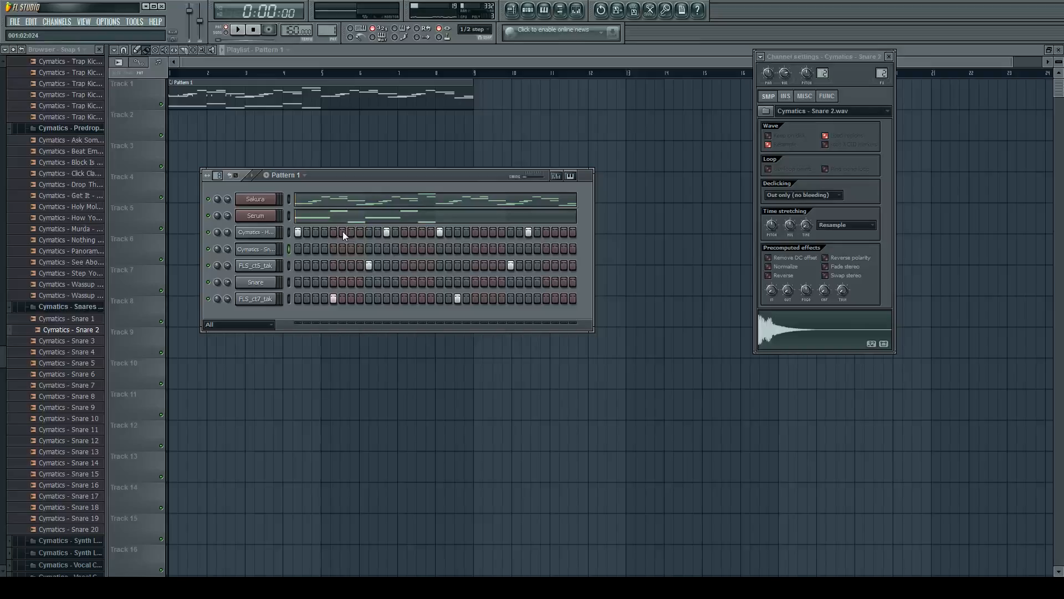
Add a kick hit on step 7 and try the snare on step 9 again with repeated playback
left_click(351, 232)
key("space")
left_click(369, 248)
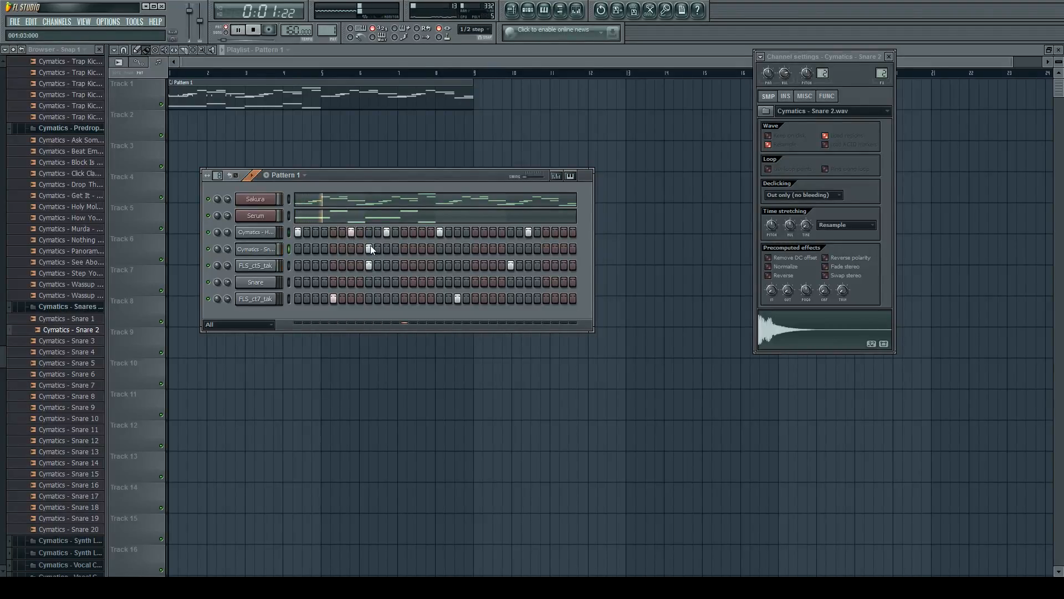
key("space")
key("space")
key("space")
key("space")
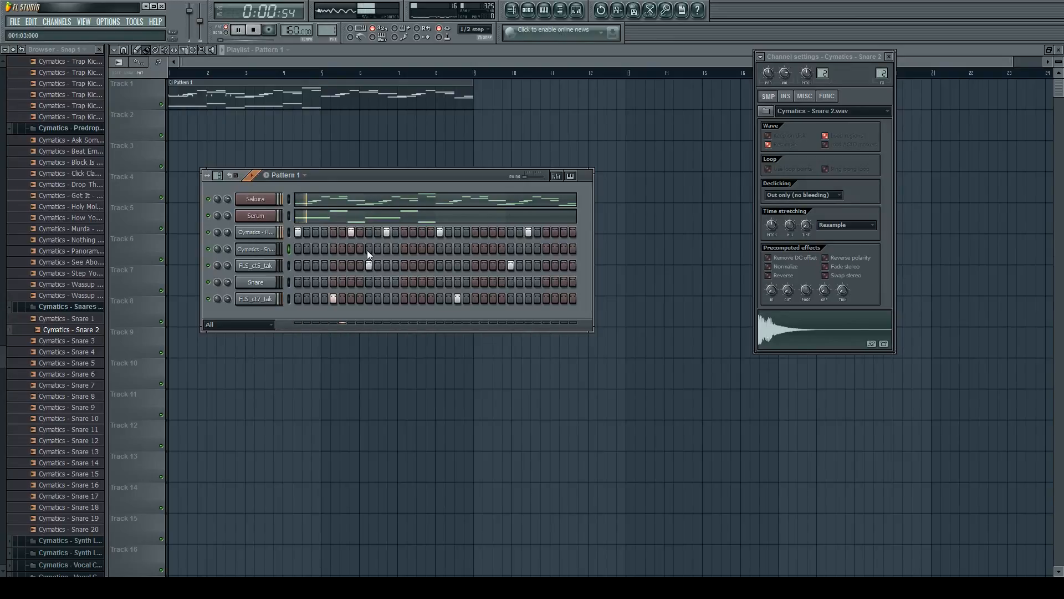
Move the kick hit from step 11 to step 13 and add another kick hit on step 23
left_click(387, 232)
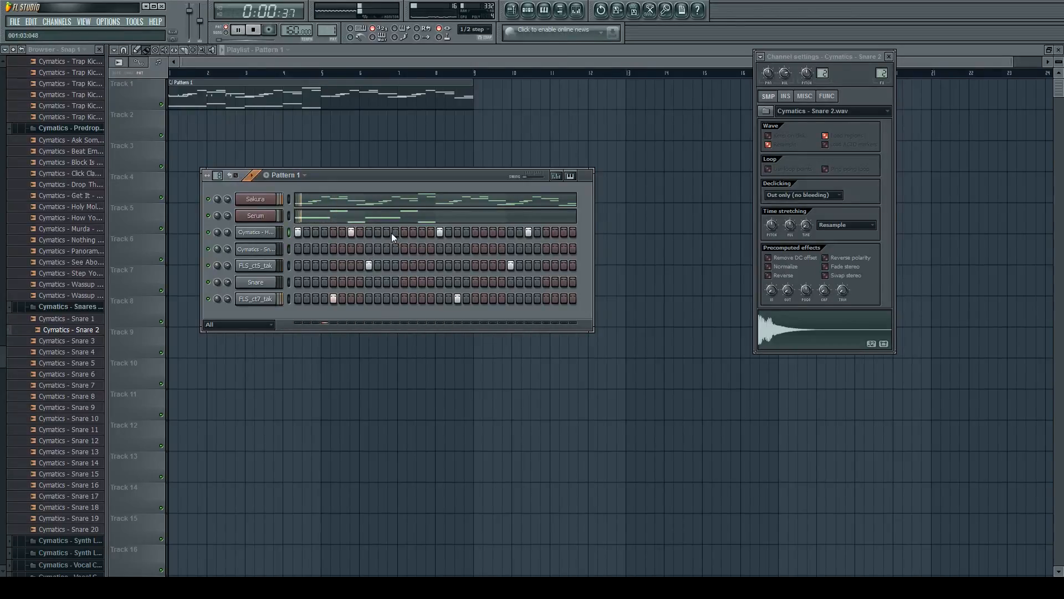
left_click(404, 232)
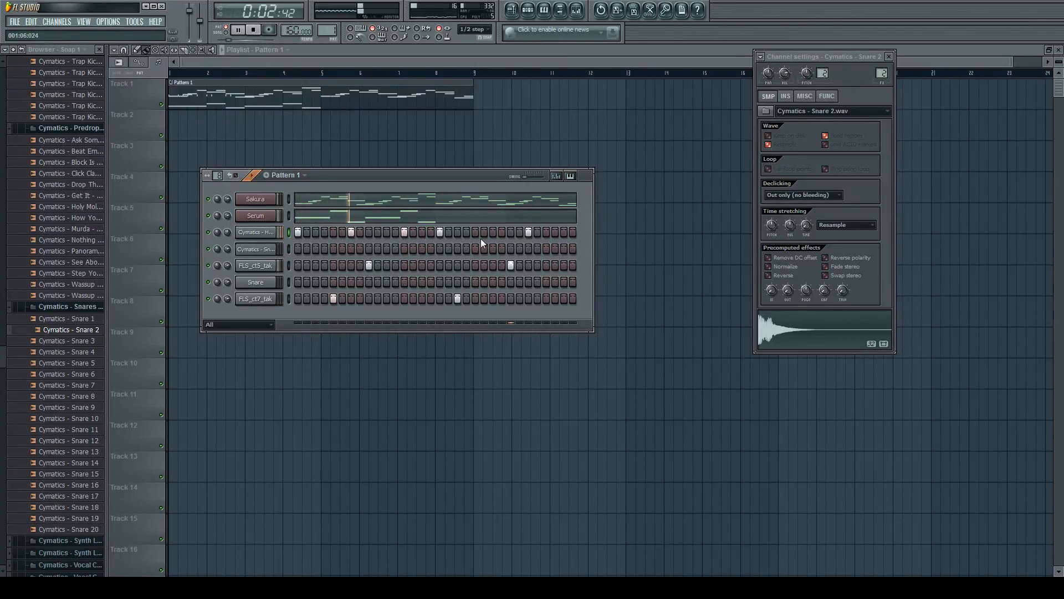
key("space")
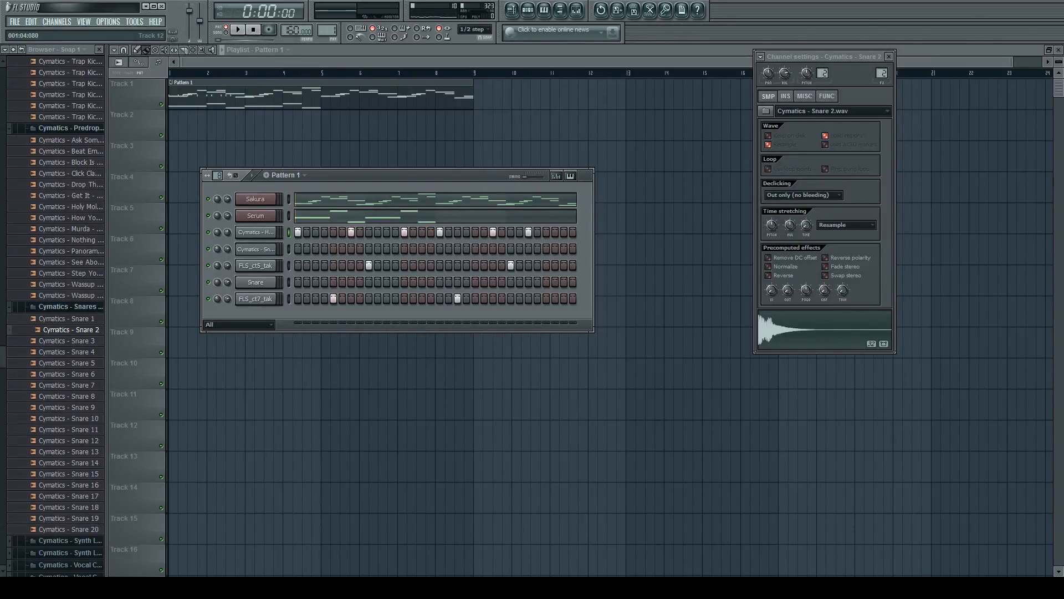
Bring the channel rack back into view and replay the pattern to judge the kick rhythm
left_click(448, 65)
key("space")
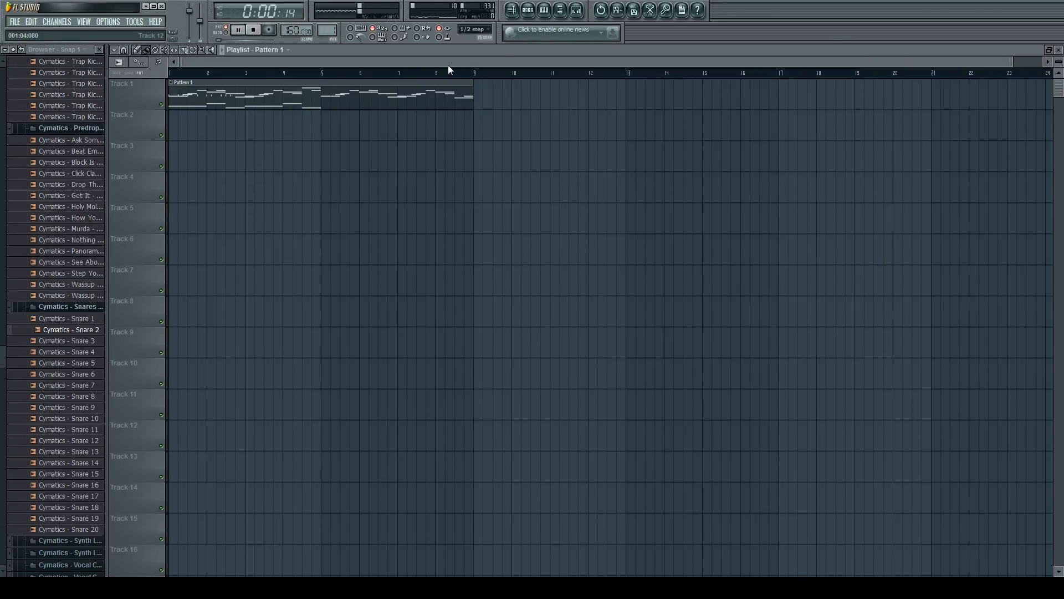
left_click(528, 10)
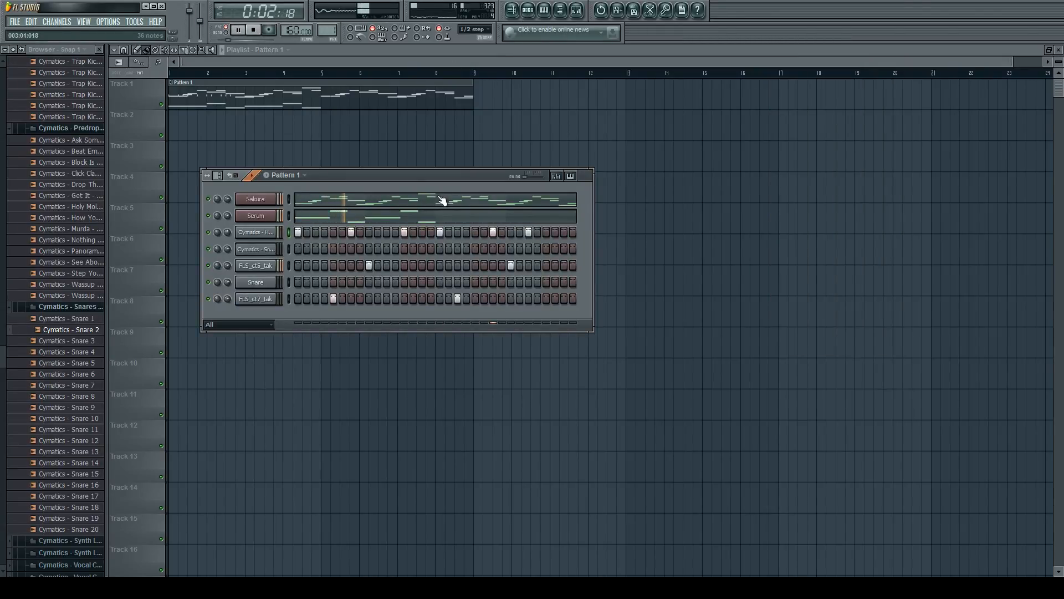
key("space")
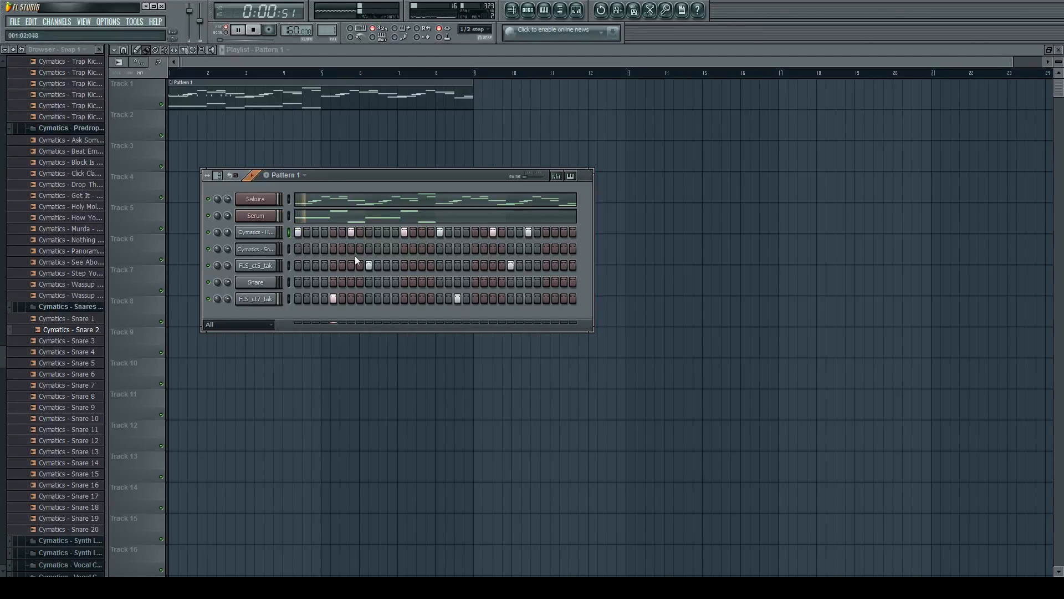
key("space")
key("space")
key("space")
key("space")
Place Cymatics snare hits on steps 13 and 29 and remove the kick hit from step 13
left_click(386, 248)
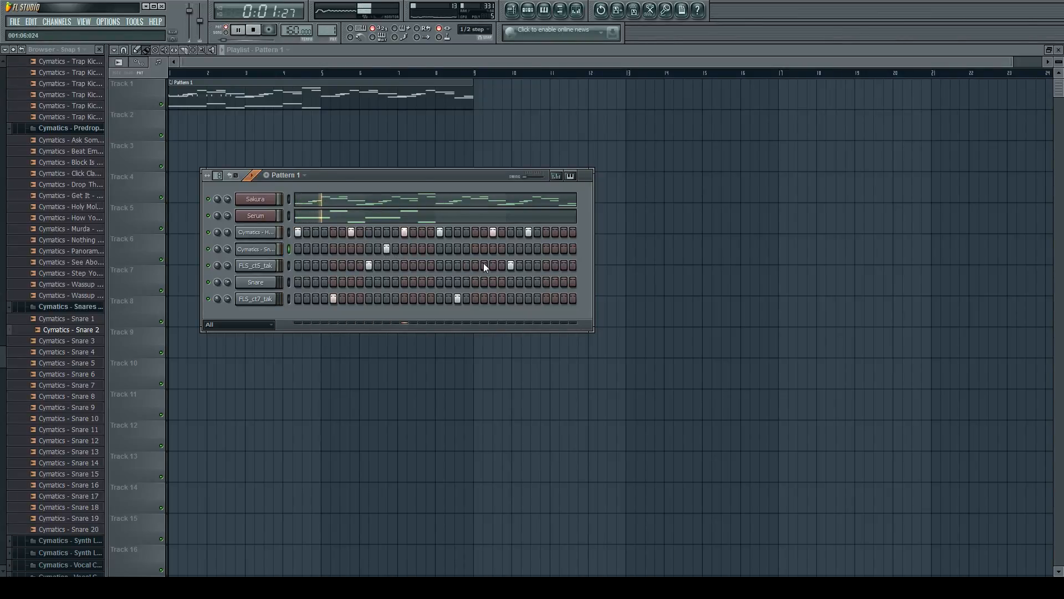
key("space")
key("space")
left_click(403, 248)
left_click(404, 233)
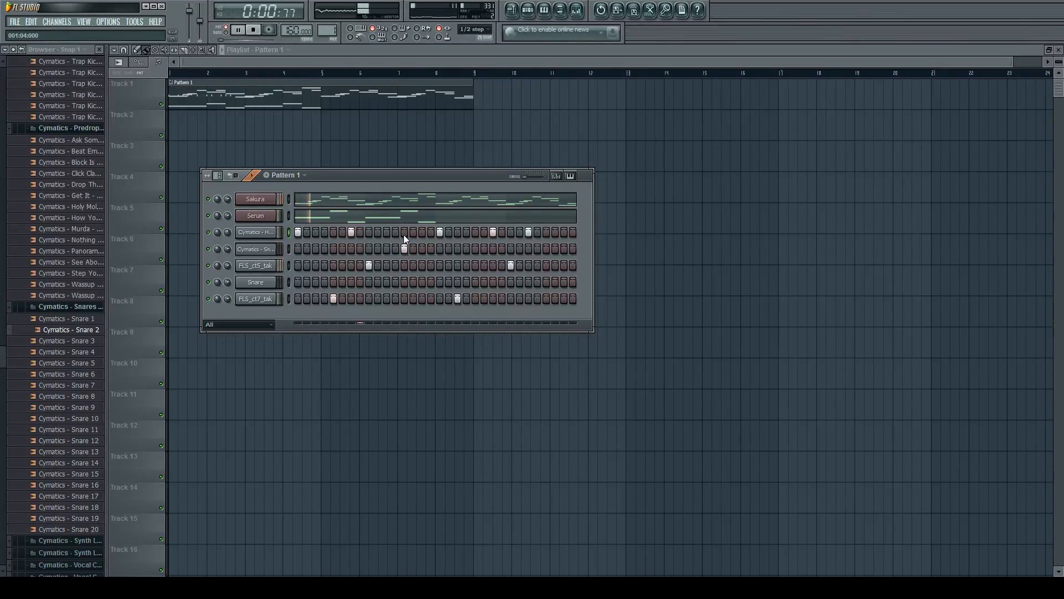
left_click(546, 249)
key("space")
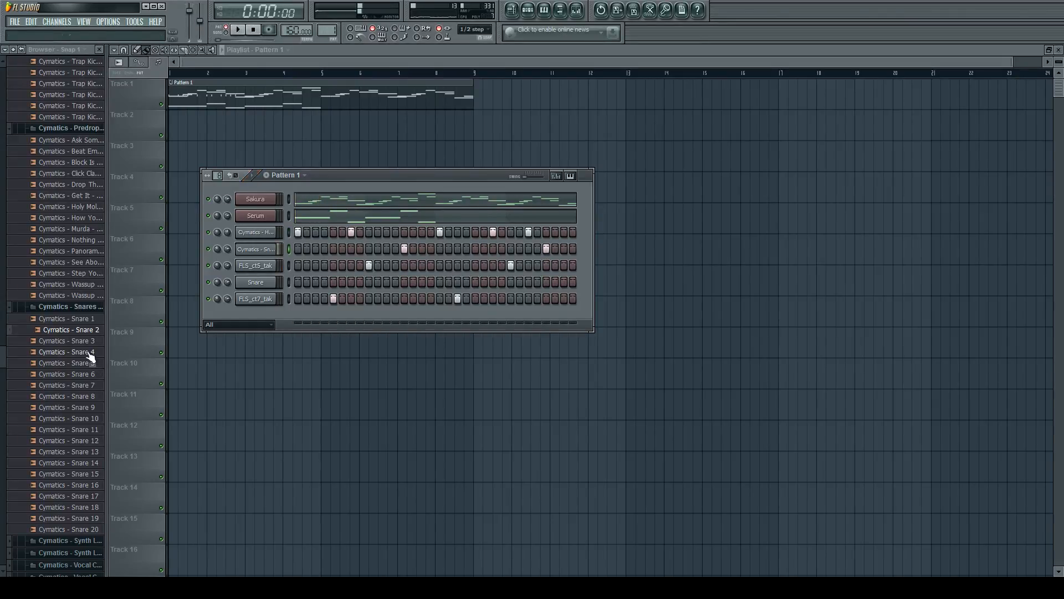
Audition the Cymatics snare samples between Snare 5 and Snare 15 in the sample browser
left_click(83, 363)
left_click(77, 396)
left_click(78, 418)
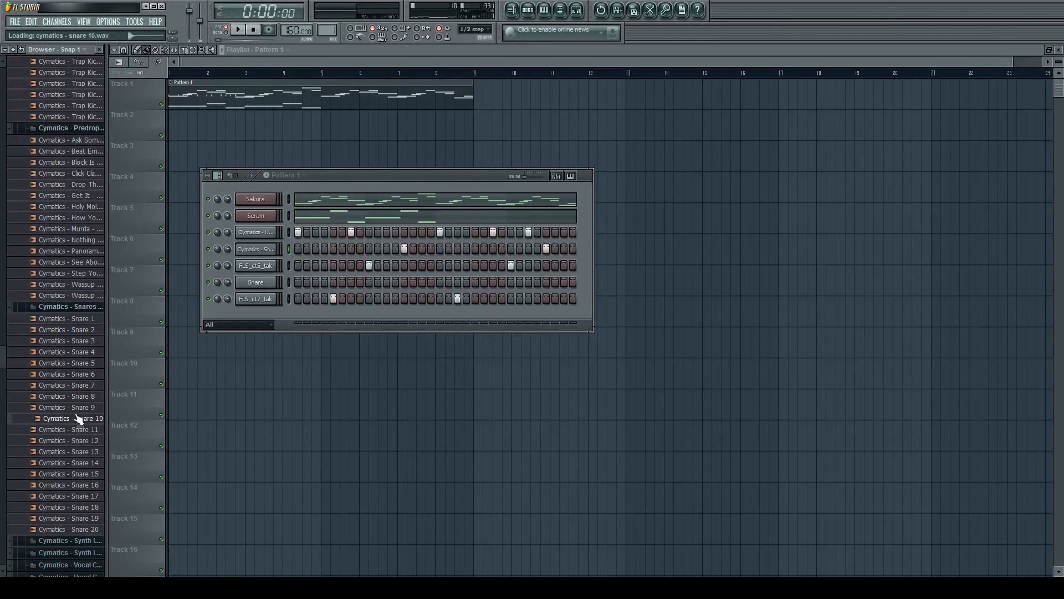
left_click(75, 429)
left_click(67, 441)
left_click(69, 451)
left_click(72, 462)
left_click(75, 474)
left_click(80, 464)
Try Cymatics - Snare 14 on the Cymatics snare channel and play the pattern with it
left_click_drag(82, 468, 257, 249)
key("space")
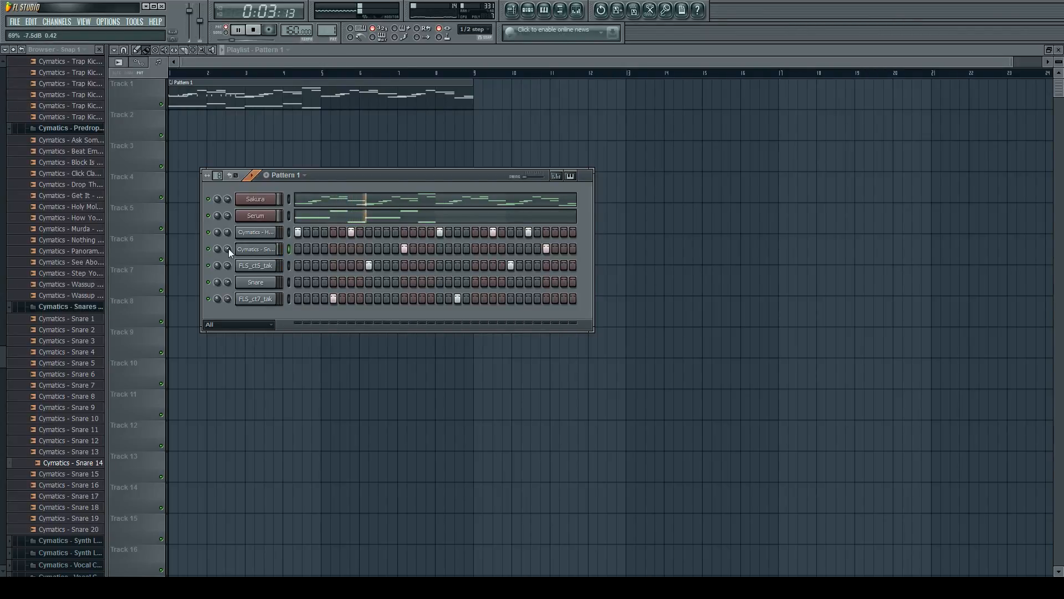
key("space")
Replace the Cymatics snare channel's sample with Cymatics - Snare 16 and play the pattern
left_click(94, 485)
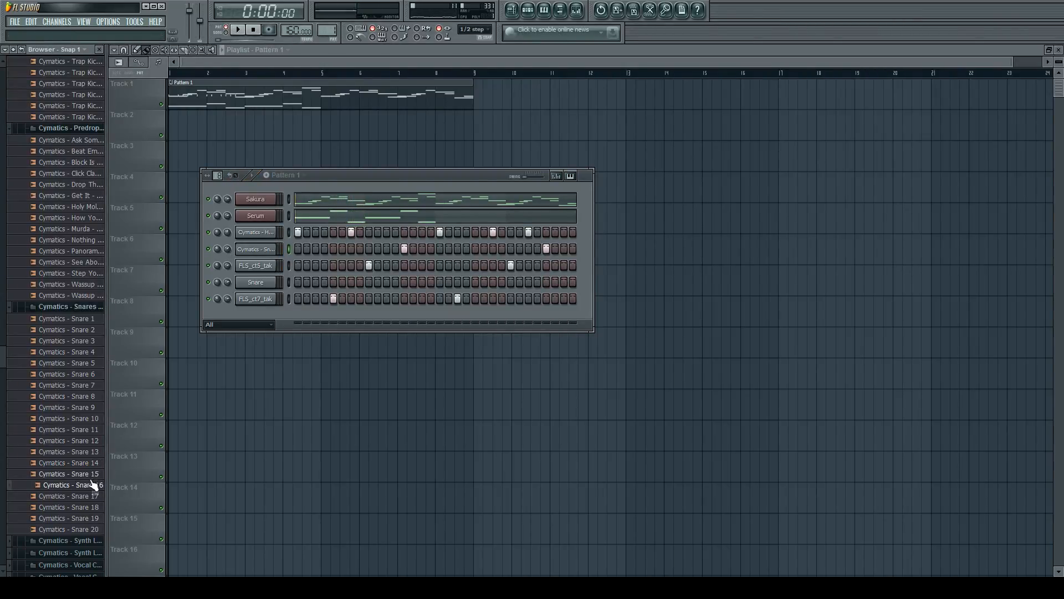
left_click_drag(94, 485, 249, 249)
key("space")
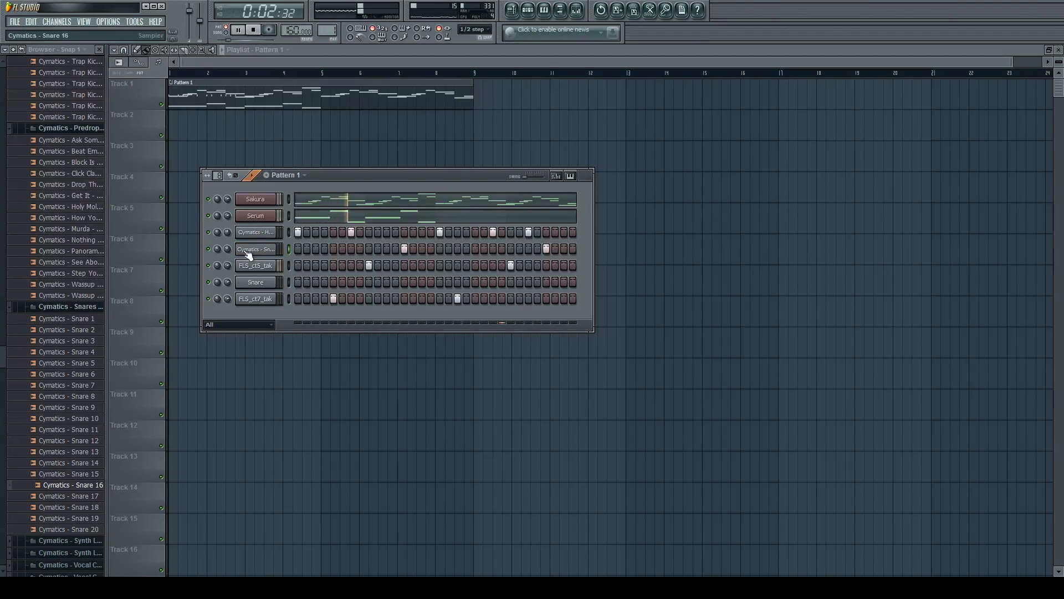
key("space")
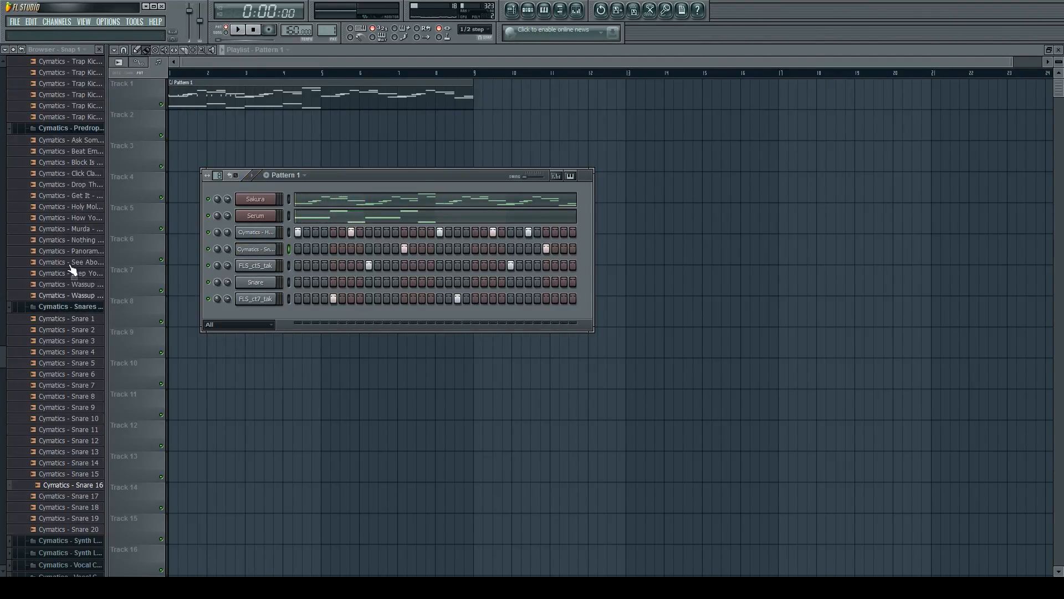
Browse the trap sample pack and audition trap-clap-05 and the hi-hats trap-hihat-05, trap-hihat-04 and trap-hihat-03
scroll(61, 409, "down", 8)
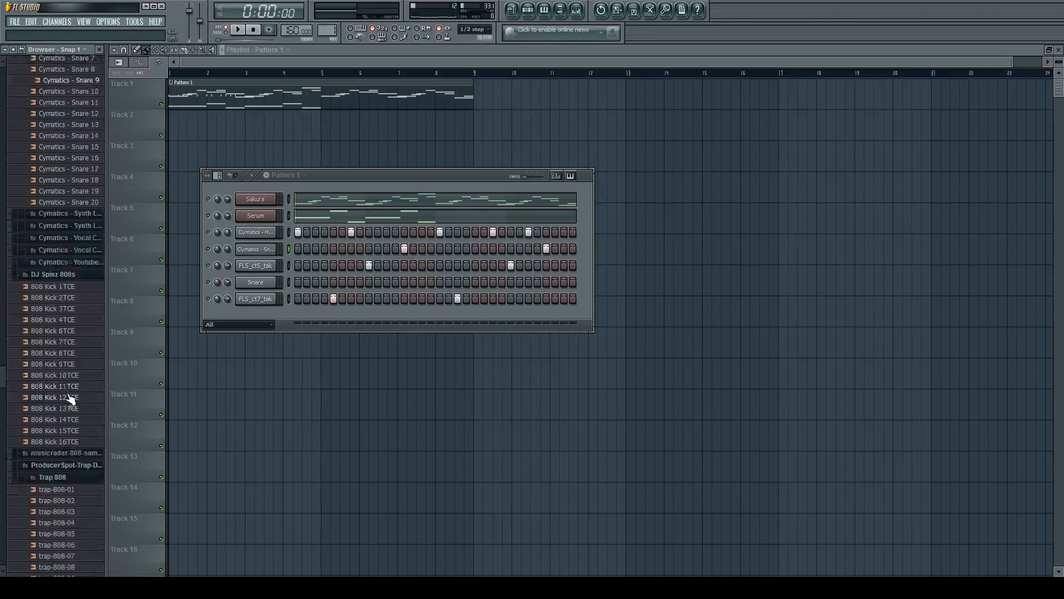
scroll(70, 397, "down", 20)
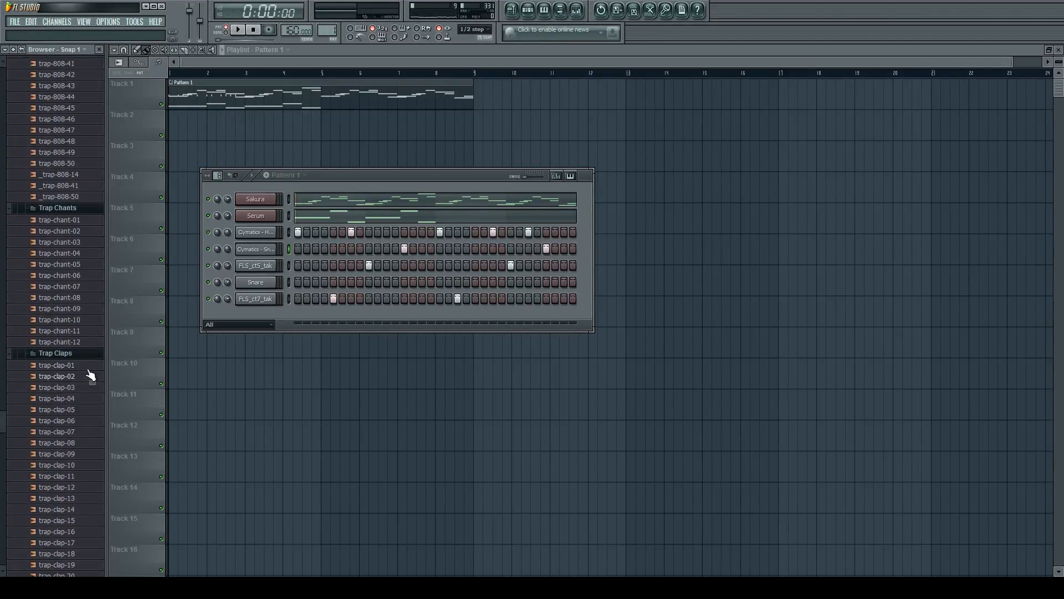
left_click(71, 408)
scroll(73, 410, "down", 8)
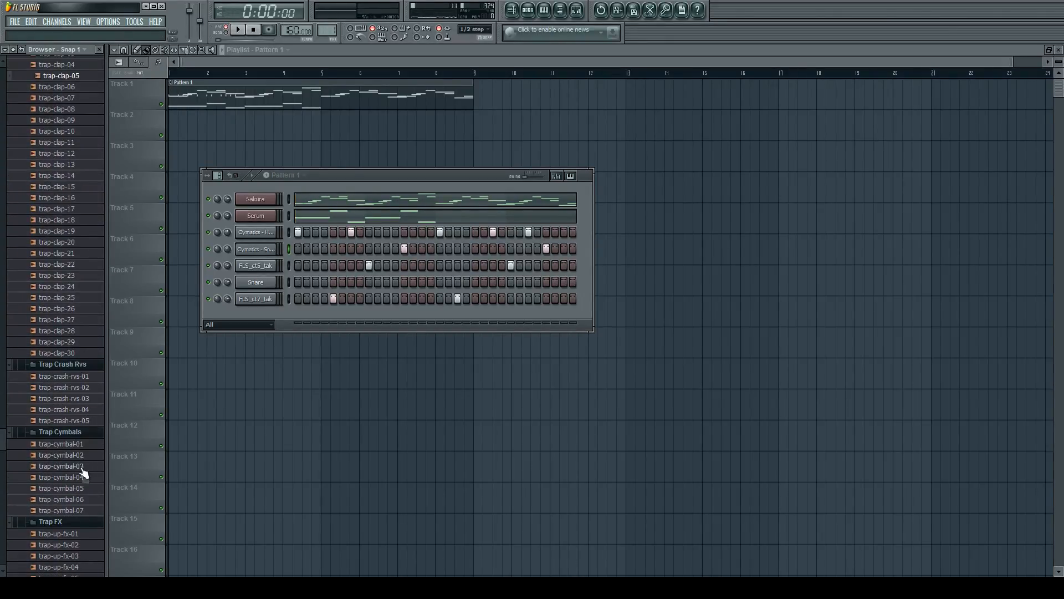
scroll(82, 473, "down", 6)
left_click(74, 436)
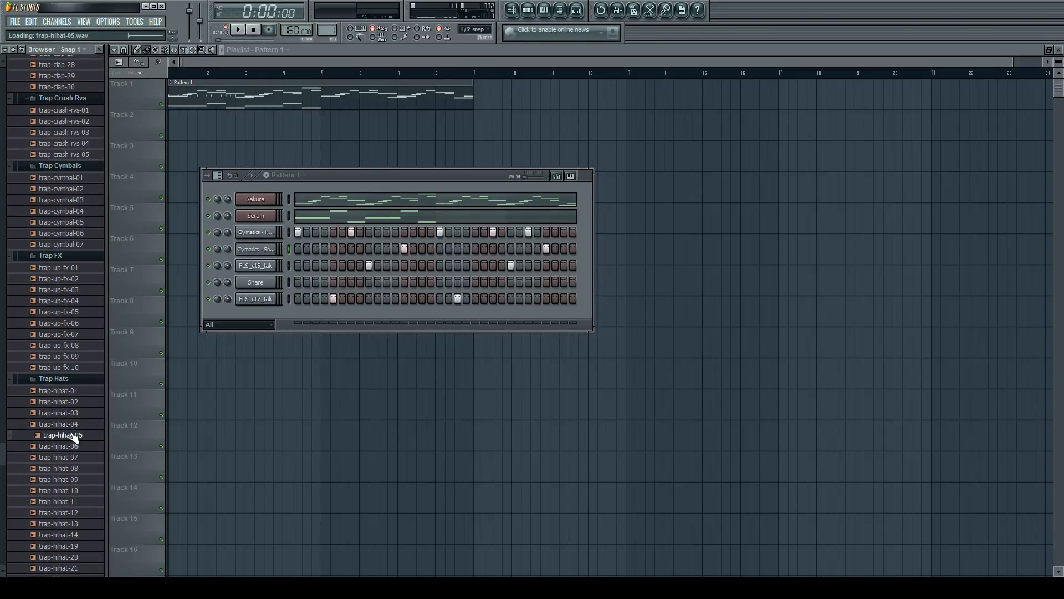
left_click(74, 425)
left_click(77, 414)
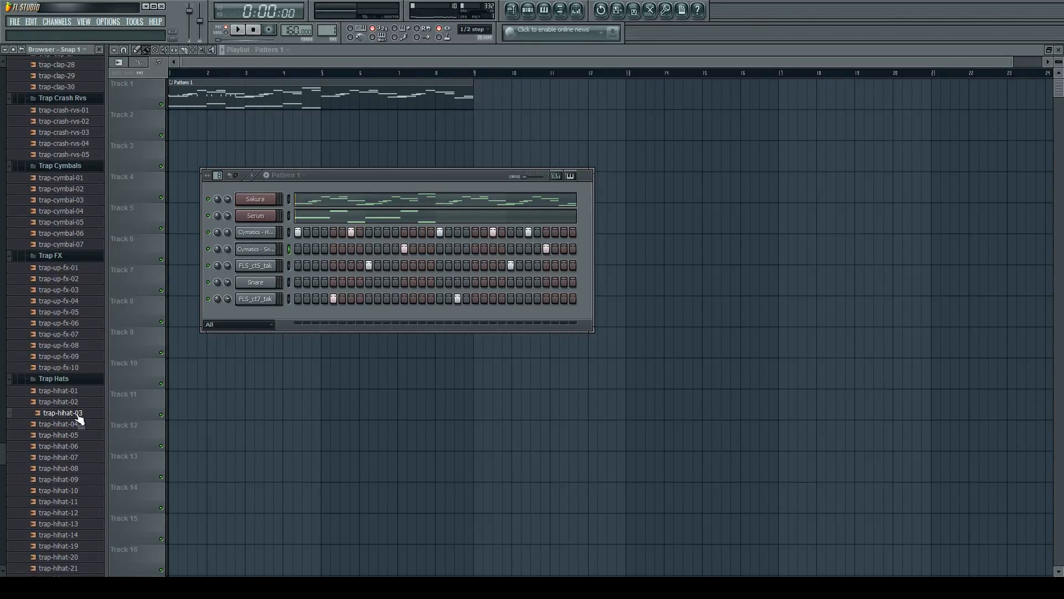
Replace the Snare channel's sample with trap-hihat-03, fill every second step with hits and start playback
left_click_drag(79, 418, 258, 281)
left_click(294, 362)
key("space")
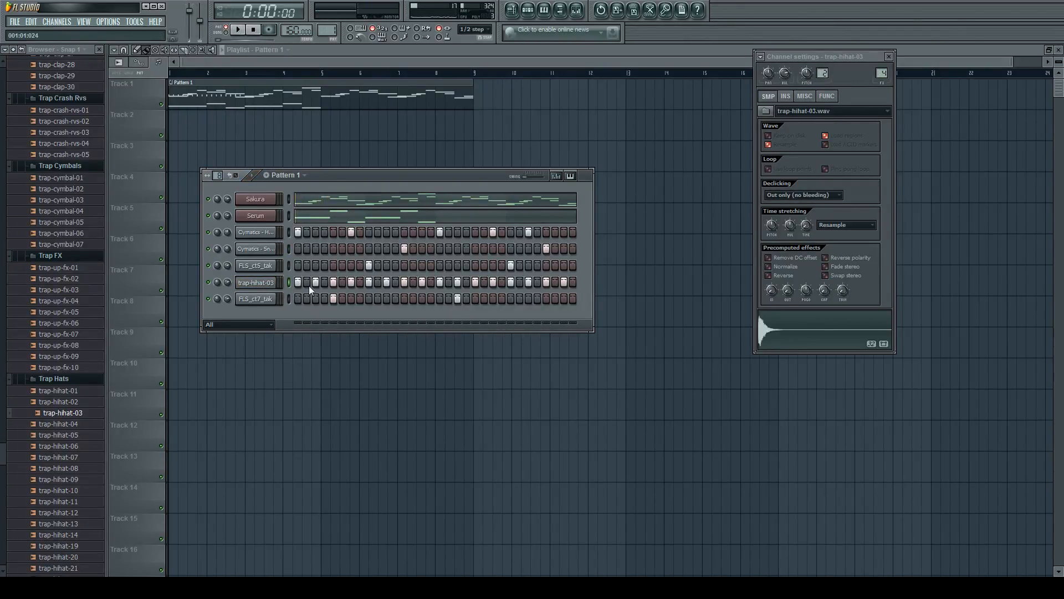
Add extra trap-hihat-03 hits on steps 4 and 28 while replaying the pattern
left_click(325, 282)
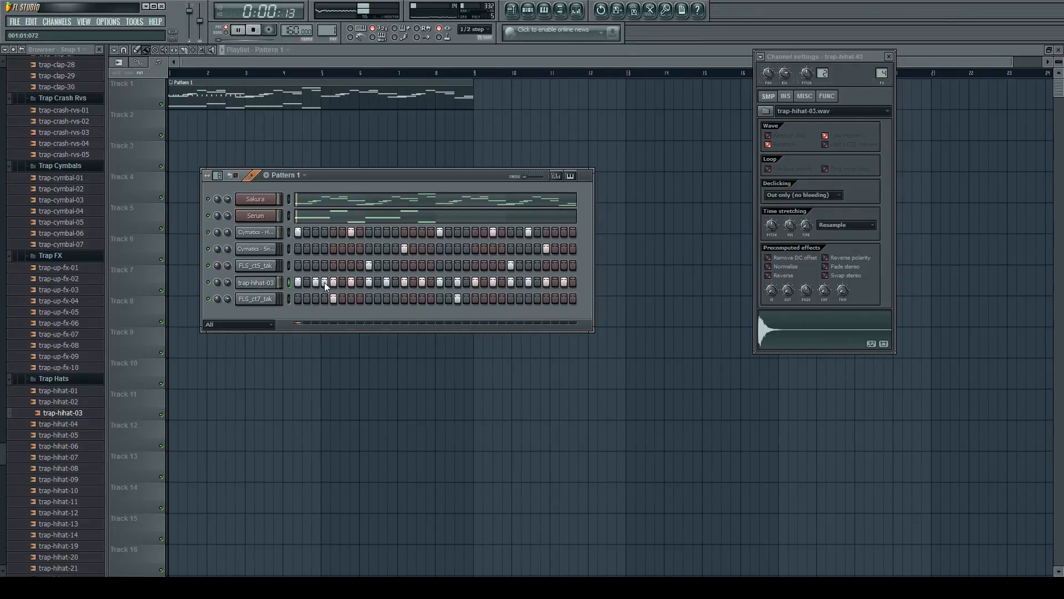
key("space")
key("space")
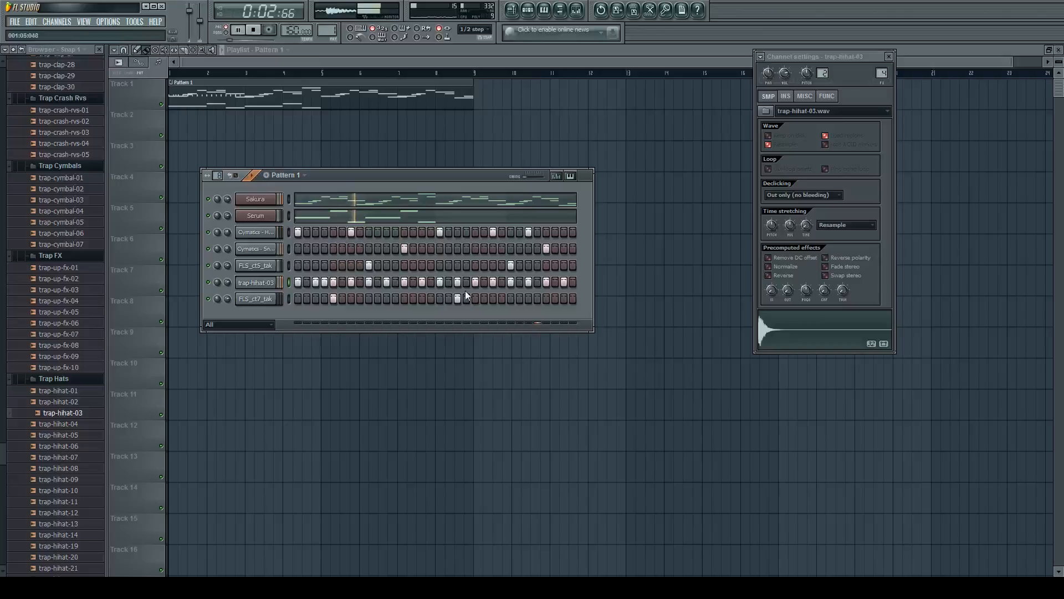
left_click(536, 282)
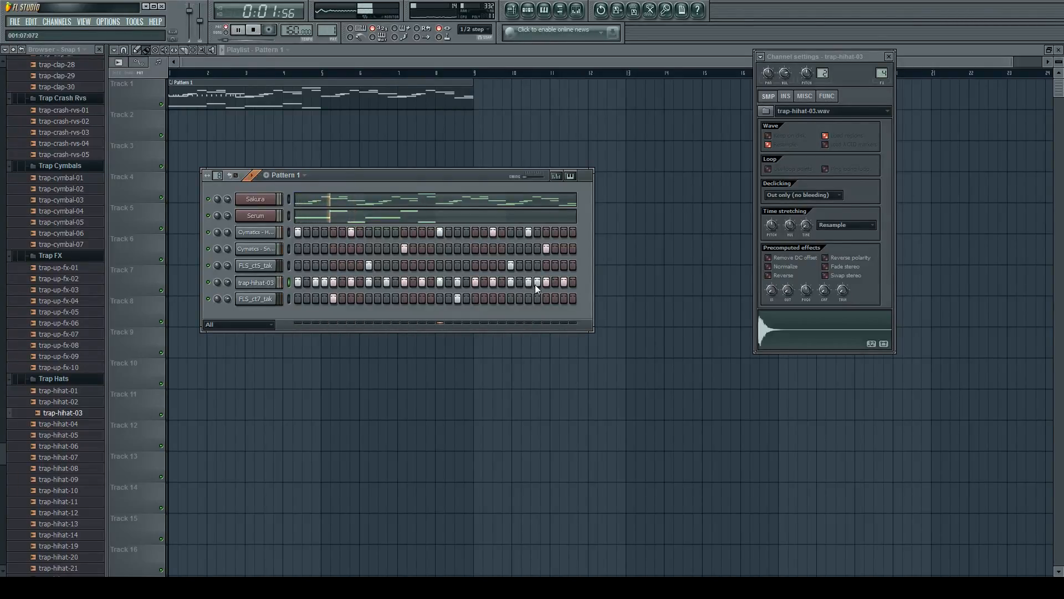
key("space")
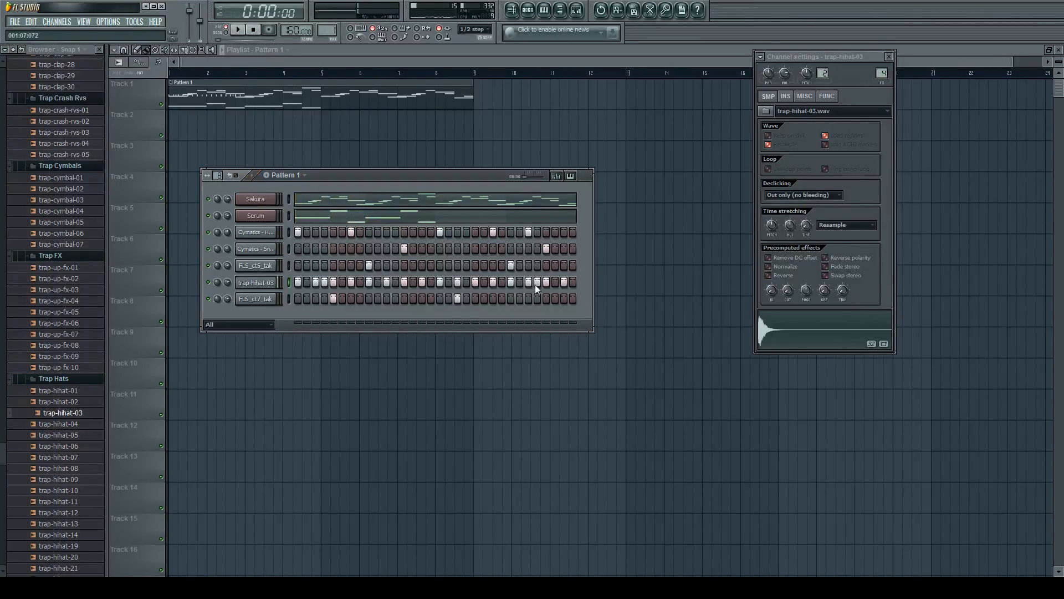
Move the extra hi-hat hit from step 28 to step 30 and replay the pattern several times
key("space")
left_click(555, 282)
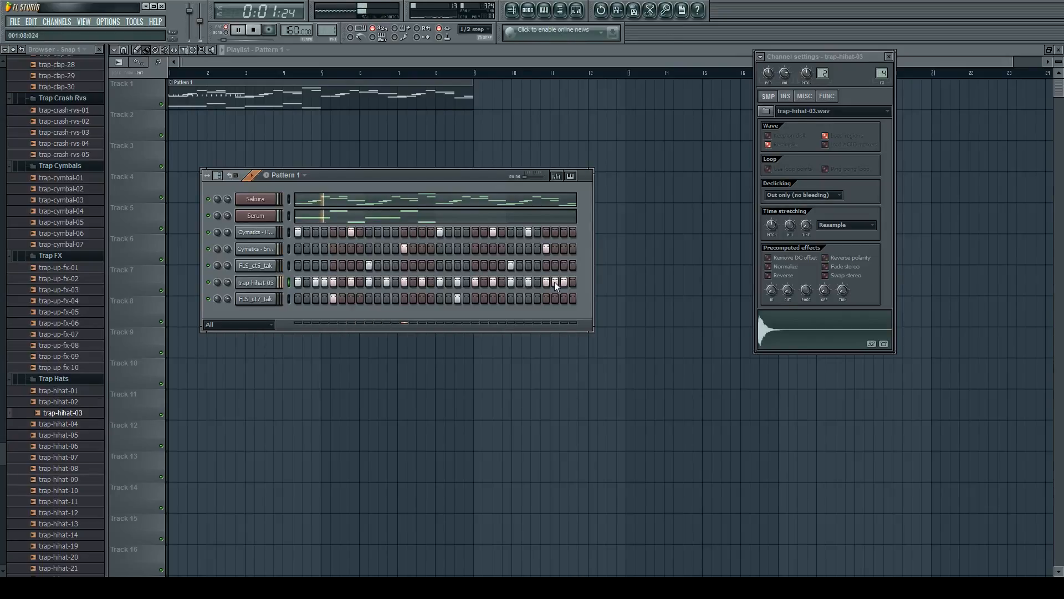
key("space")
key("space")
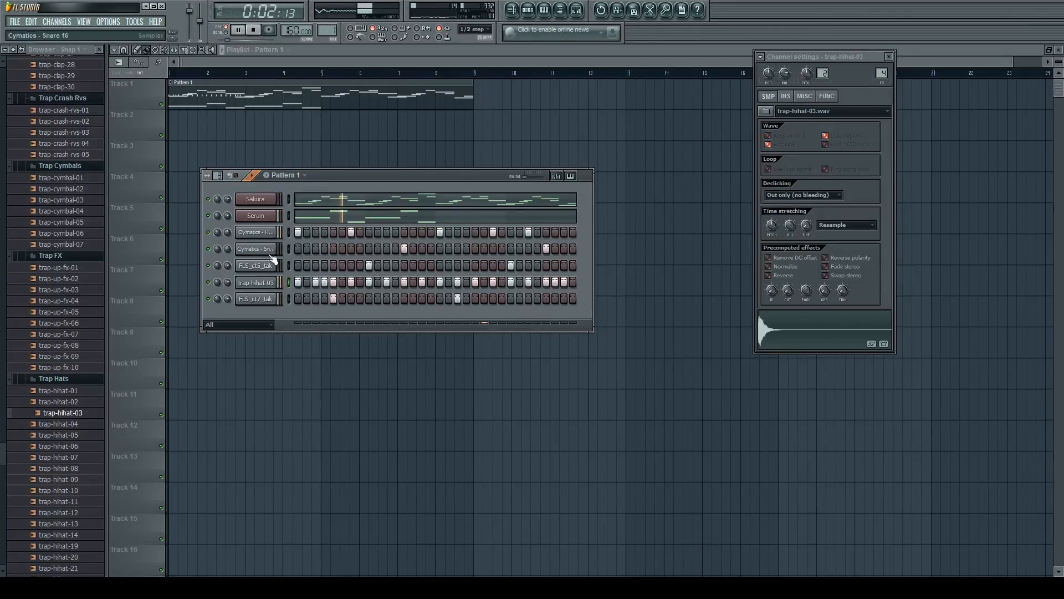
key("space")
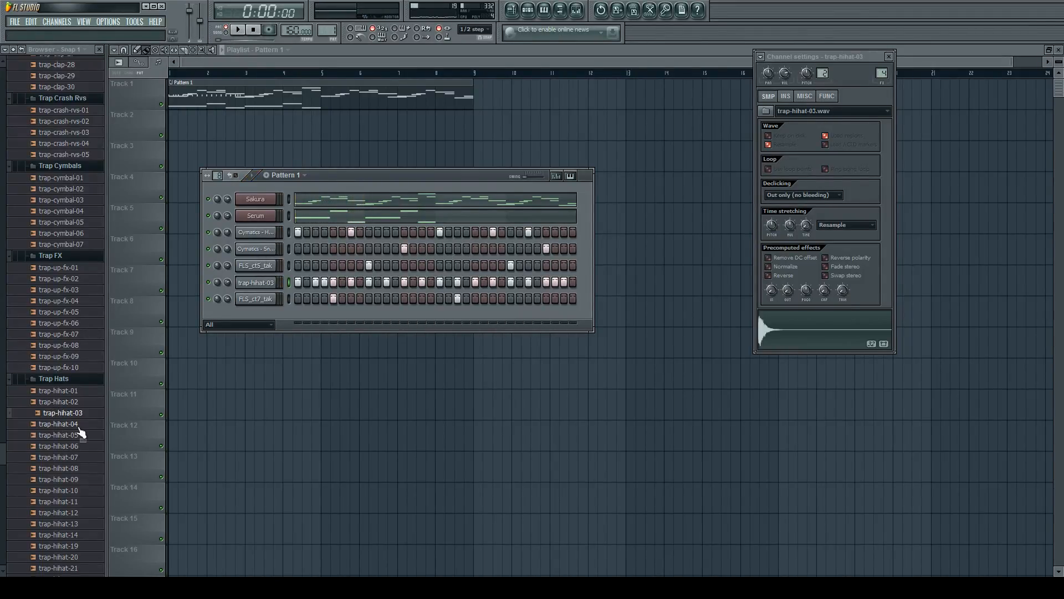
key("space")
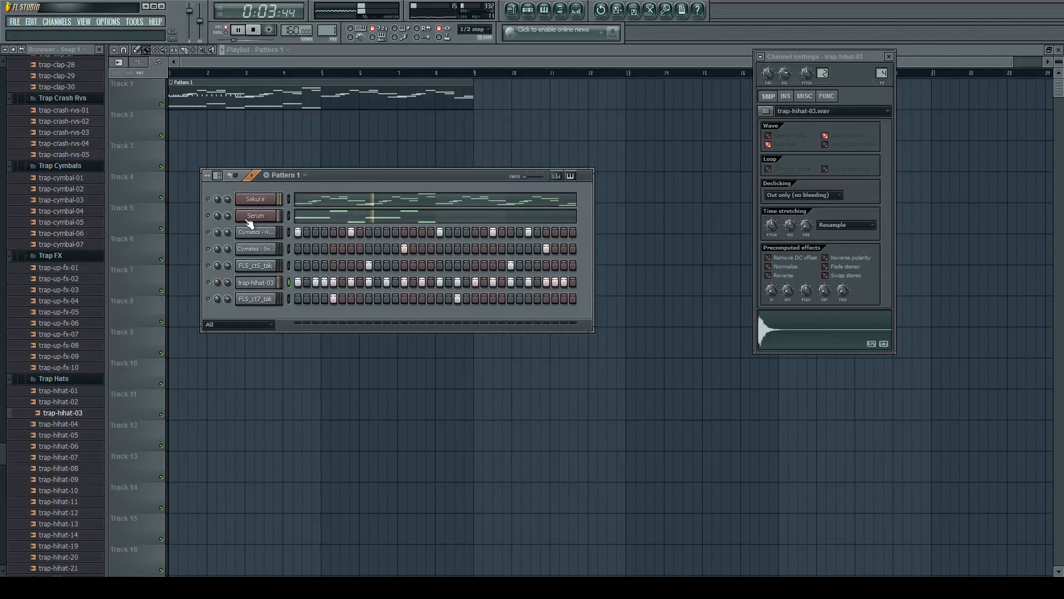
key("space")
View the Serum notes in the piano roll, return to the playlist and step sequencer, and replay the pattern
left_click(349, 219)
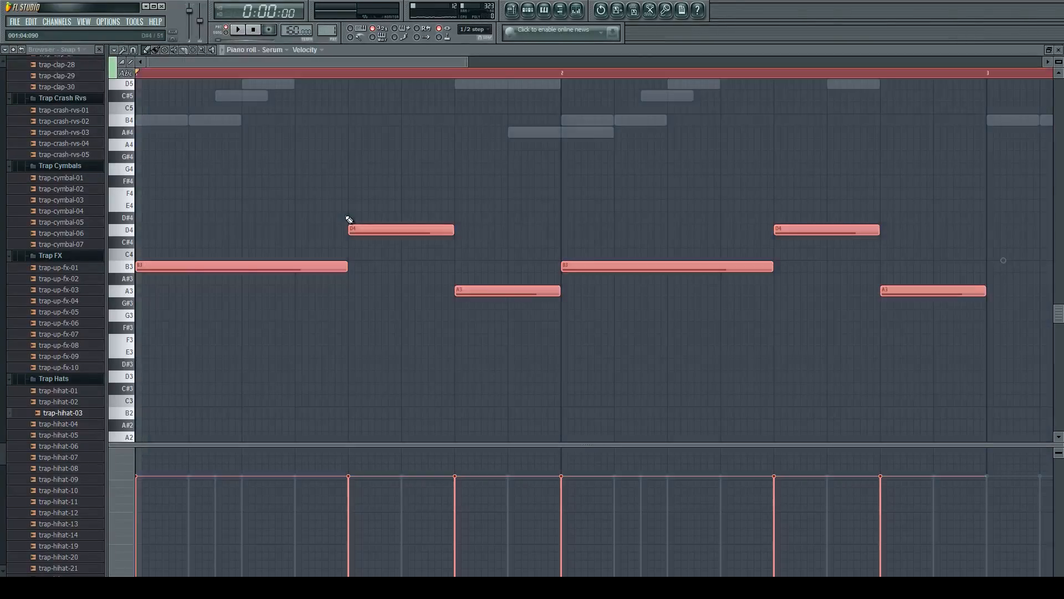
key("space")
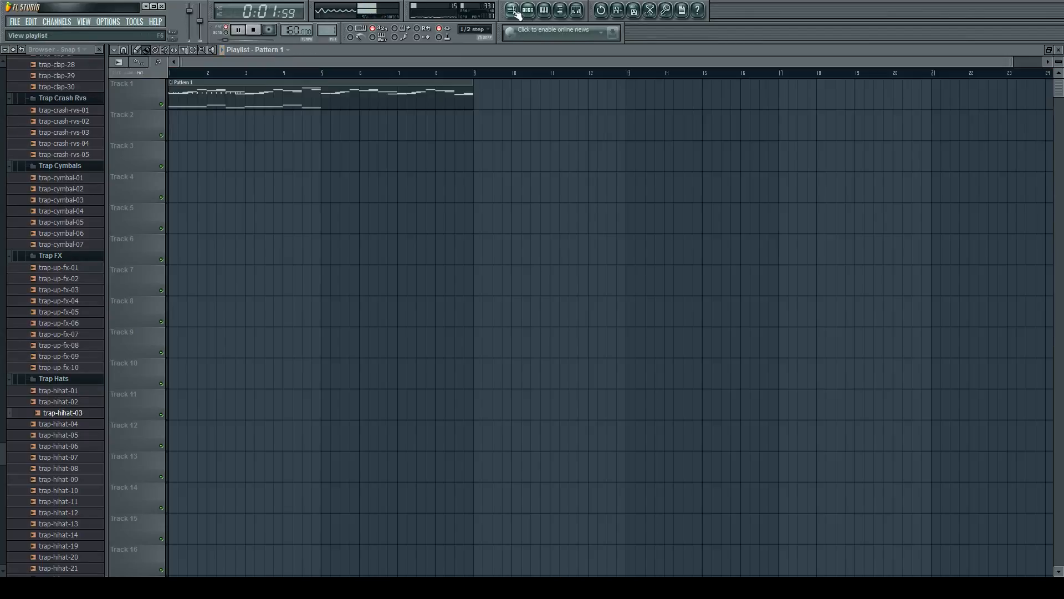
key("F5")
key("space")
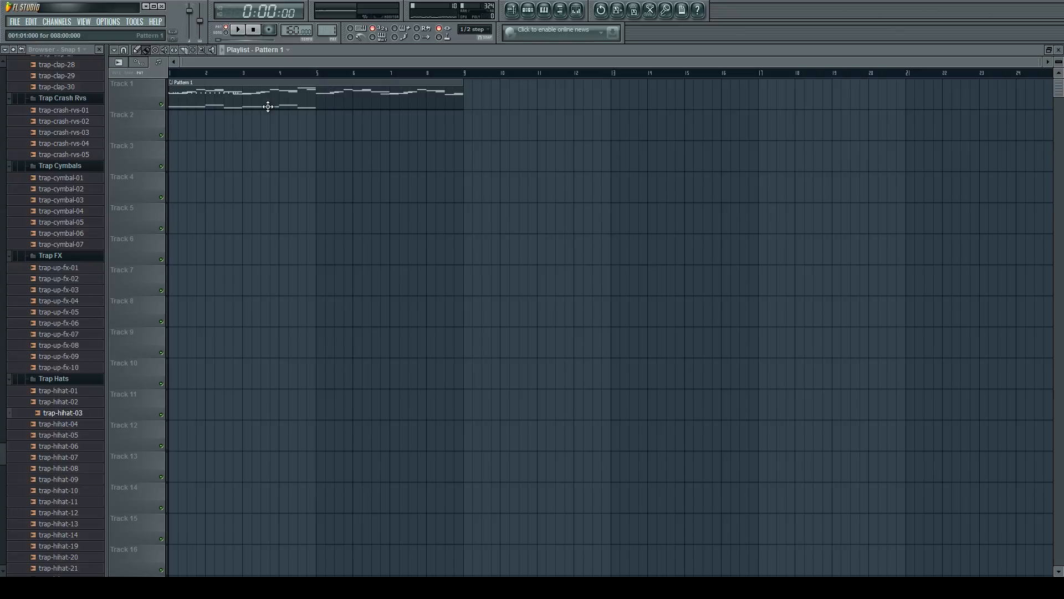
key("space")
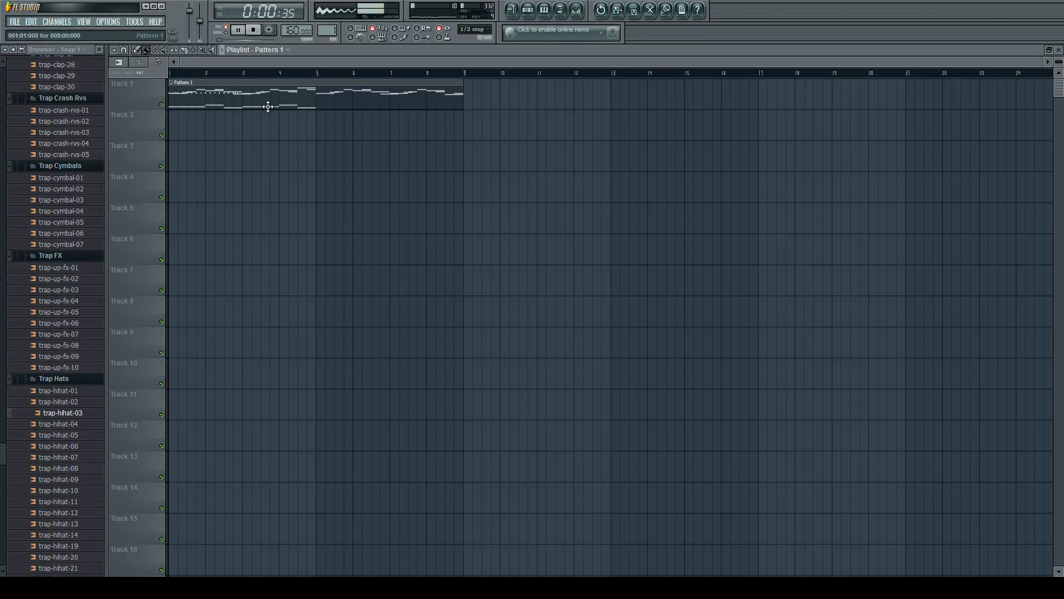
left_click(529, 10)
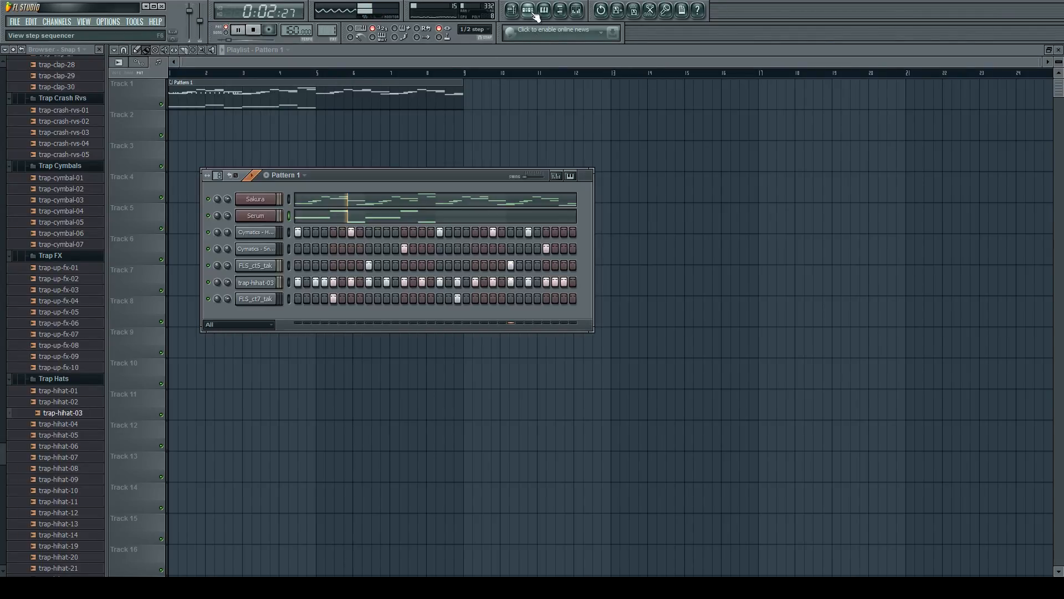
key("space")
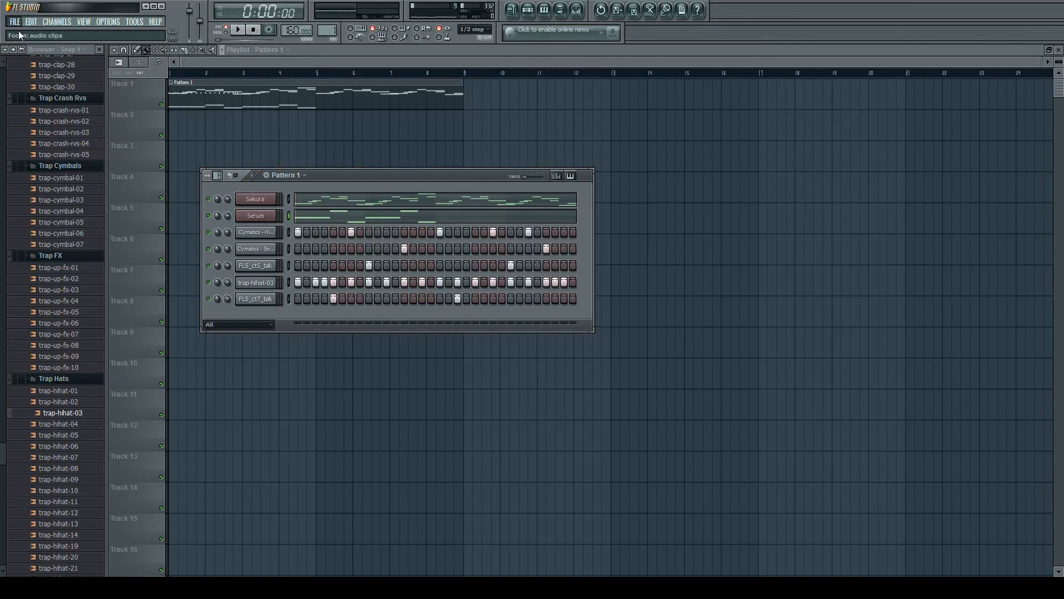
Start a new empty project, hide the step sequencer and go back to the Packs folders in the browser
left_click(549, 332)
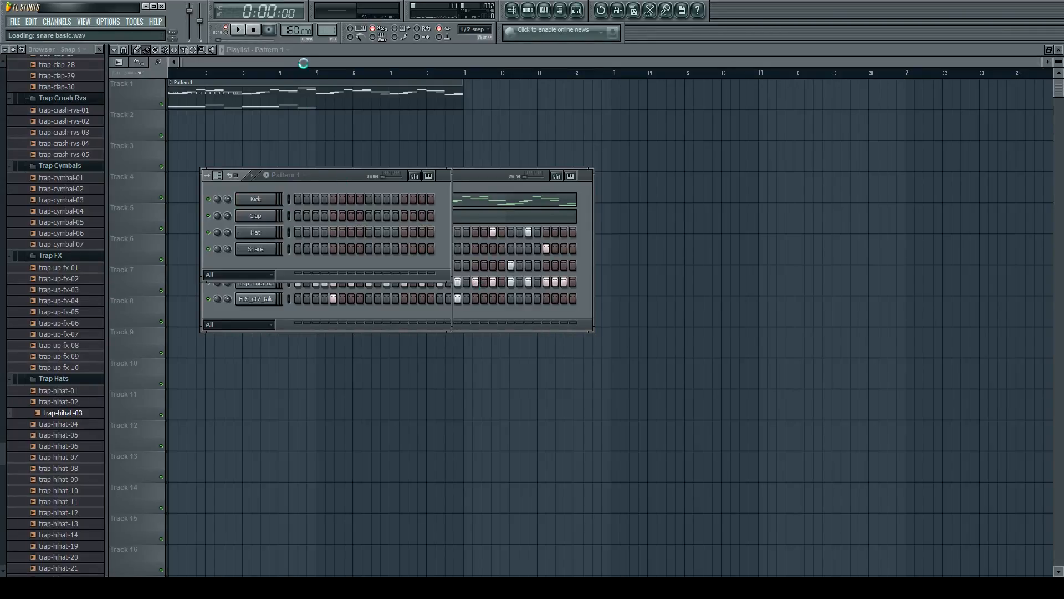
left_click(324, 55)
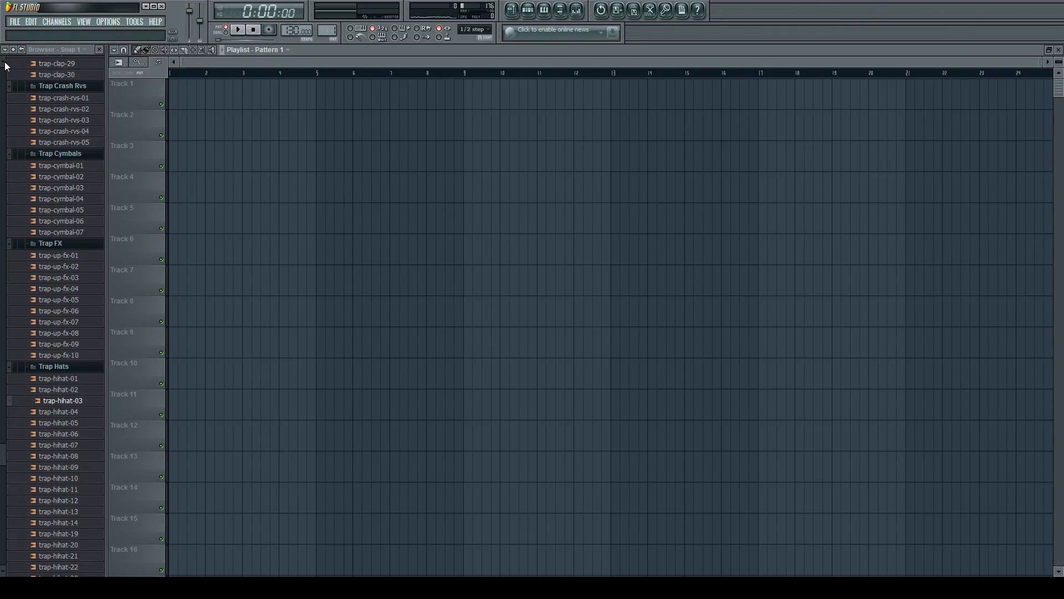
scroll(5, 65, "up", 8)
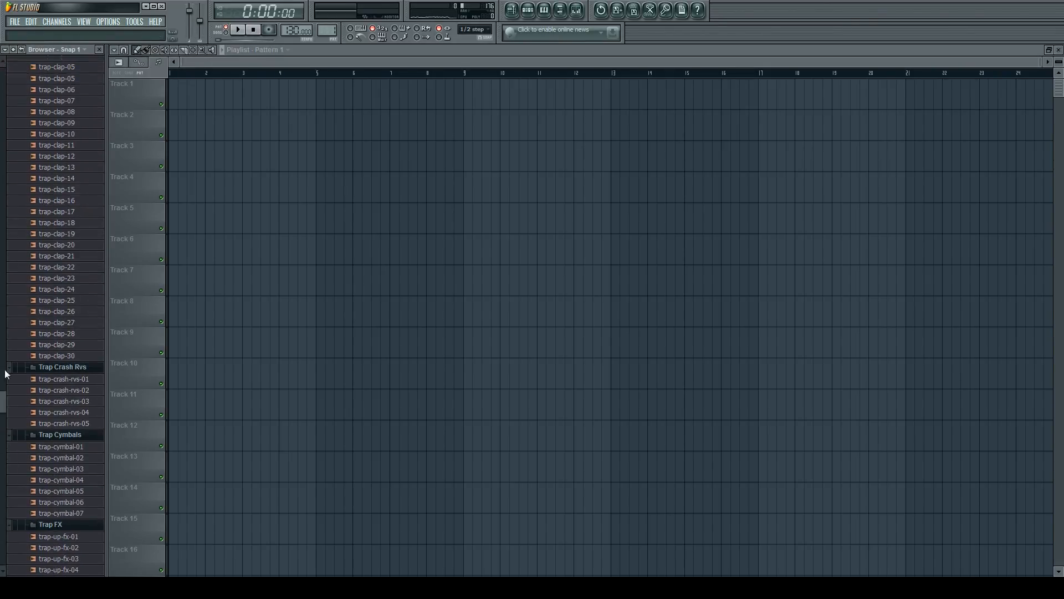
scroll(5, 375, "up", 10)
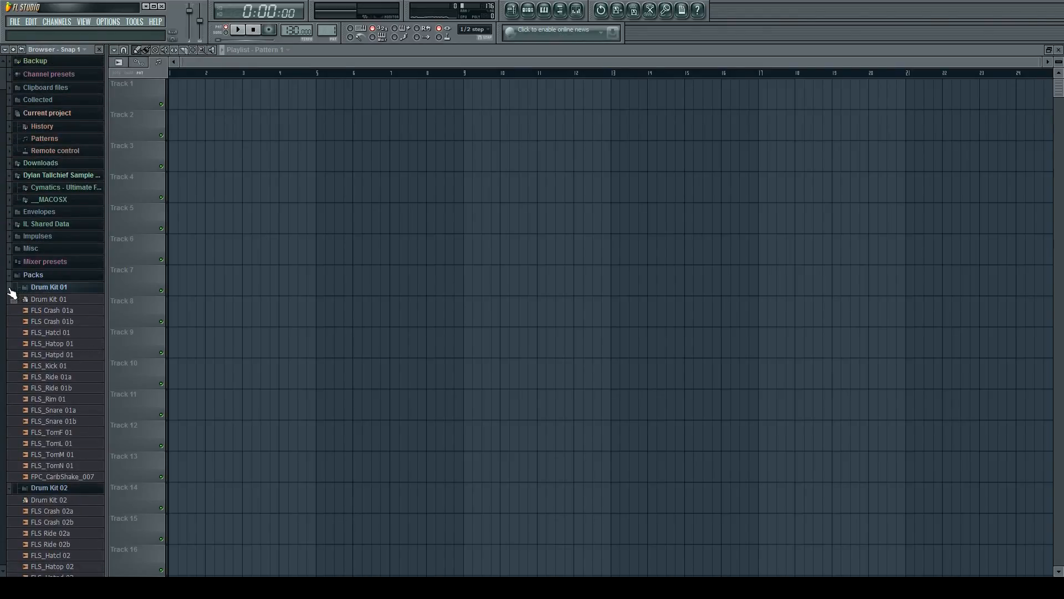
Collapse the expanded drum kit and FX folders and the Choirs and Club folders in the browser's sample packs
left_click(10, 288)
left_click(10, 300)
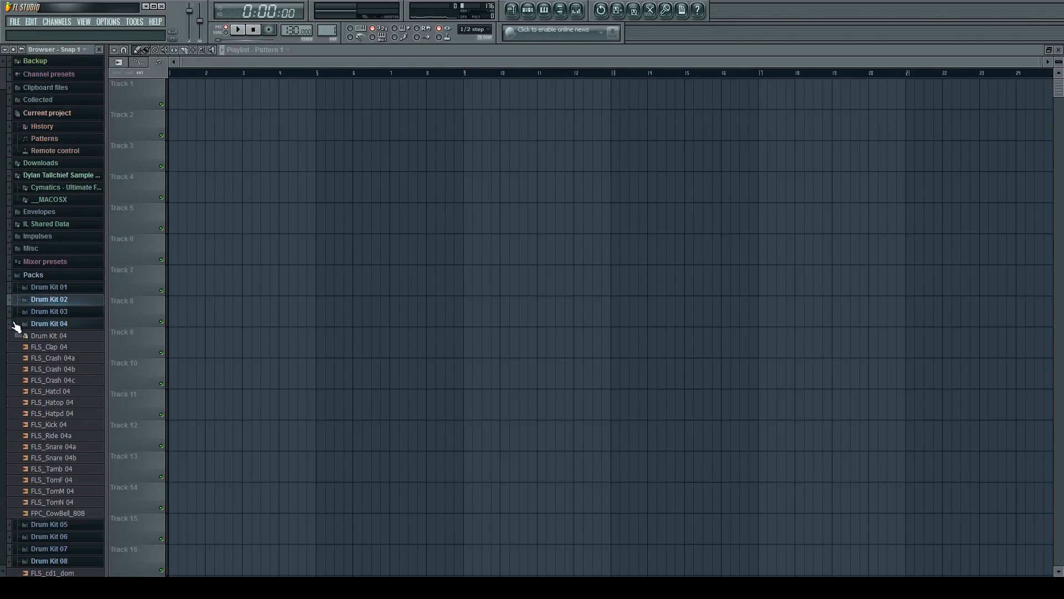
left_click(13, 323)
left_click(12, 373)
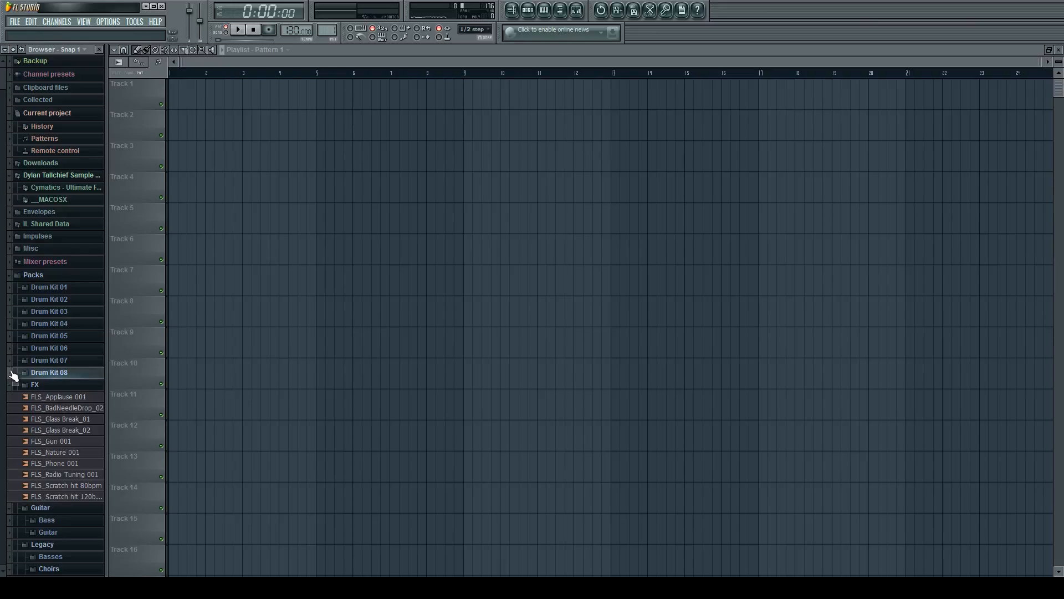
left_click(12, 385)
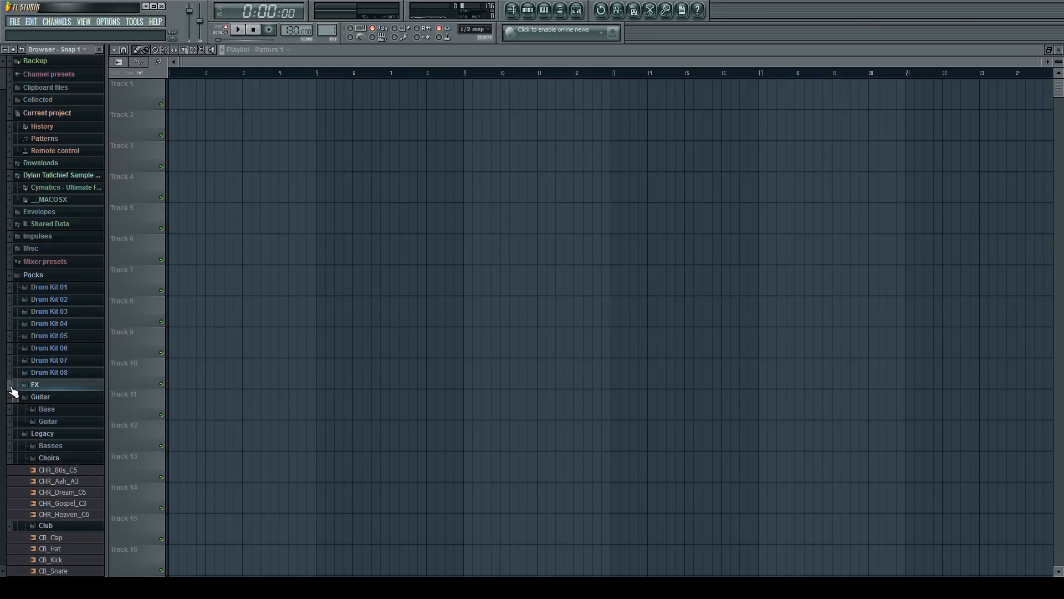
left_click(12, 458)
left_click(12, 470)
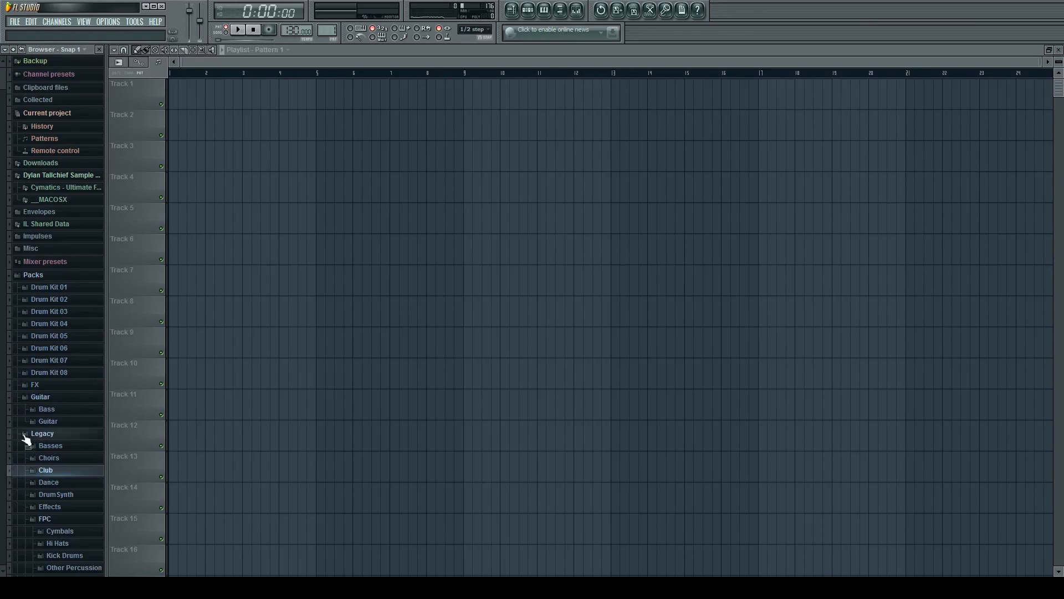
Examine the Drum Kit 05 samples and the Legacy pack's folders and pad samples in the browser
left_click(50, 336)
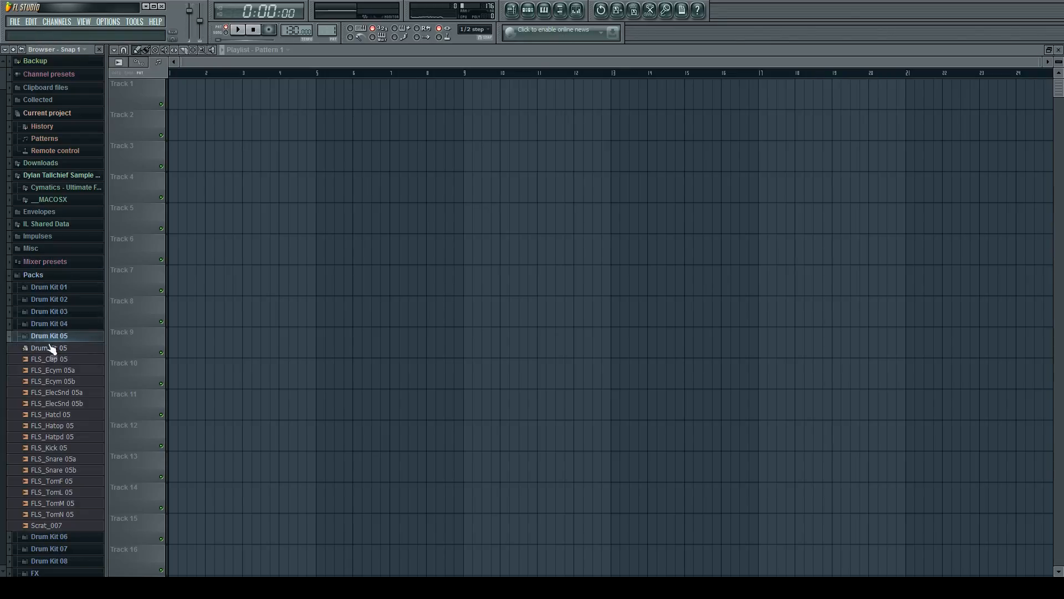
left_click(51, 336)
scroll(51, 341, "down", 5)
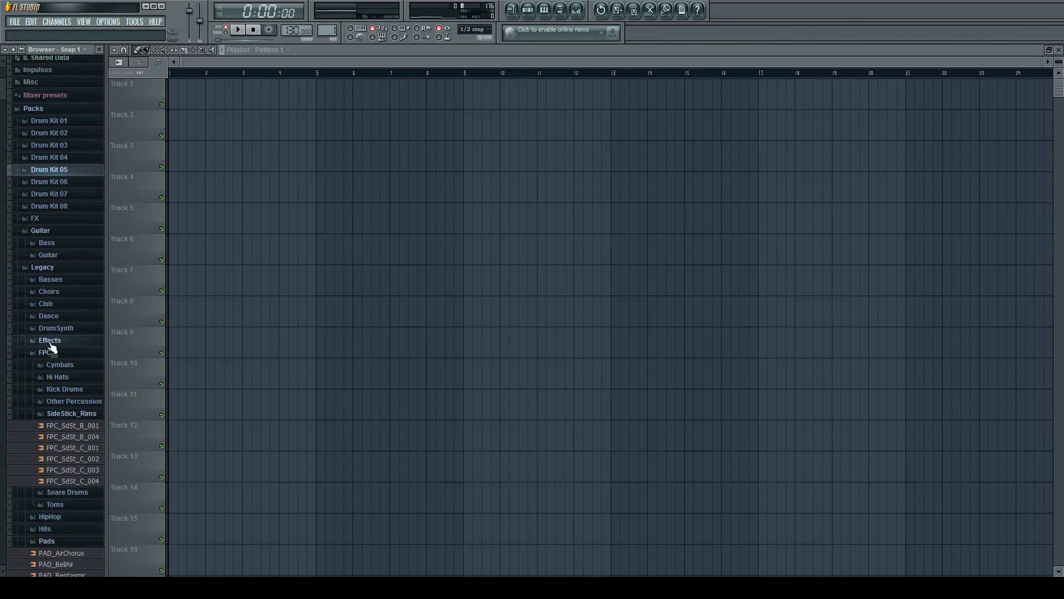
scroll(52, 333, "up", 3)
scroll(44, 255, "down", 12)
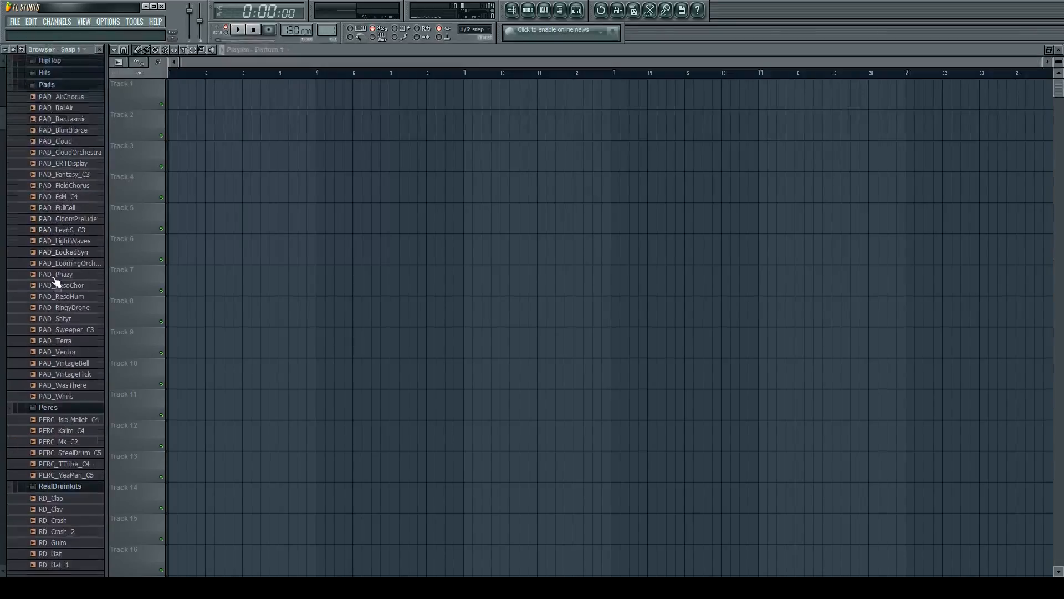
scroll(57, 281, "up", 10)
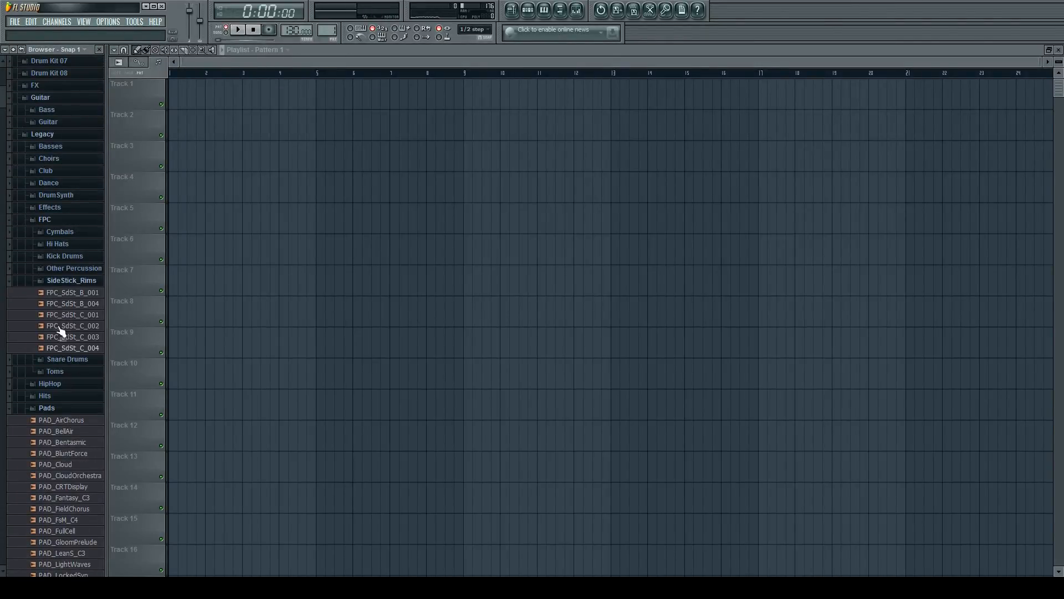
scroll(61, 331, "up", 10)
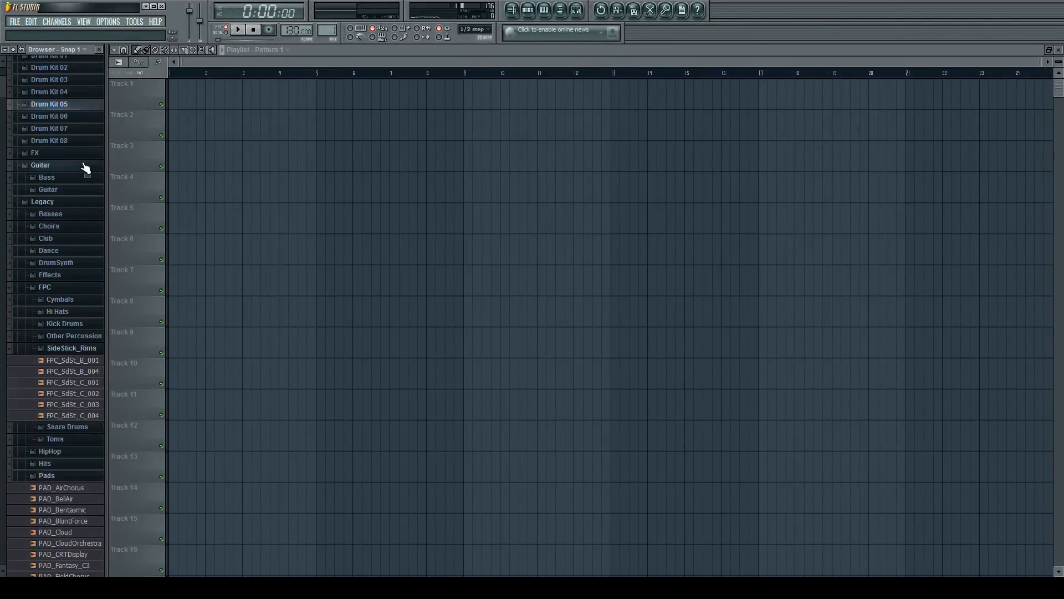
Try Fruity Limiter in the last effect slot of the mixer's Master track and undo the addition
left_click(125, 63)
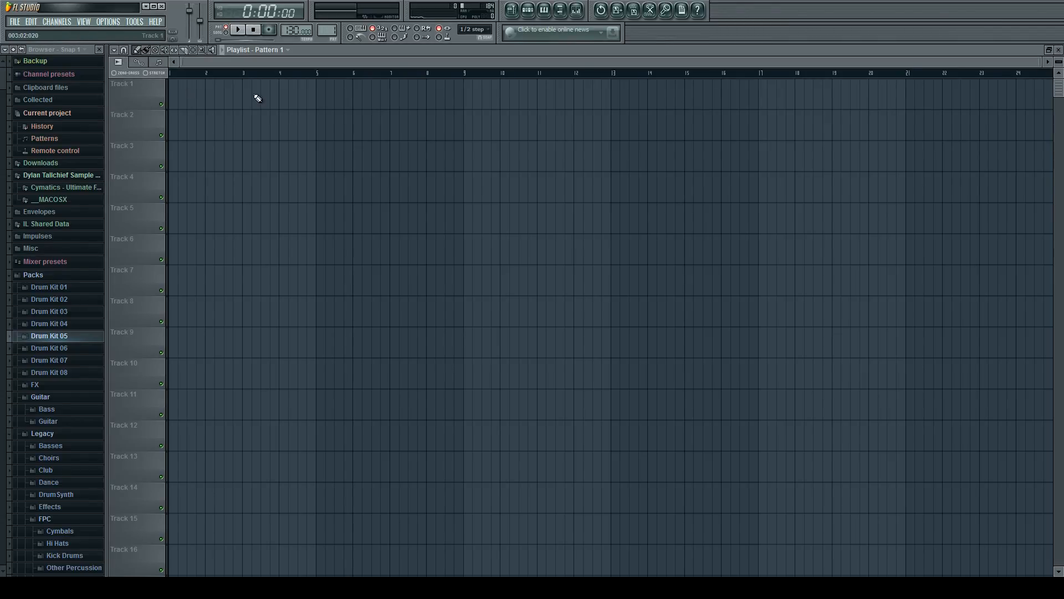
left_click(577, 10)
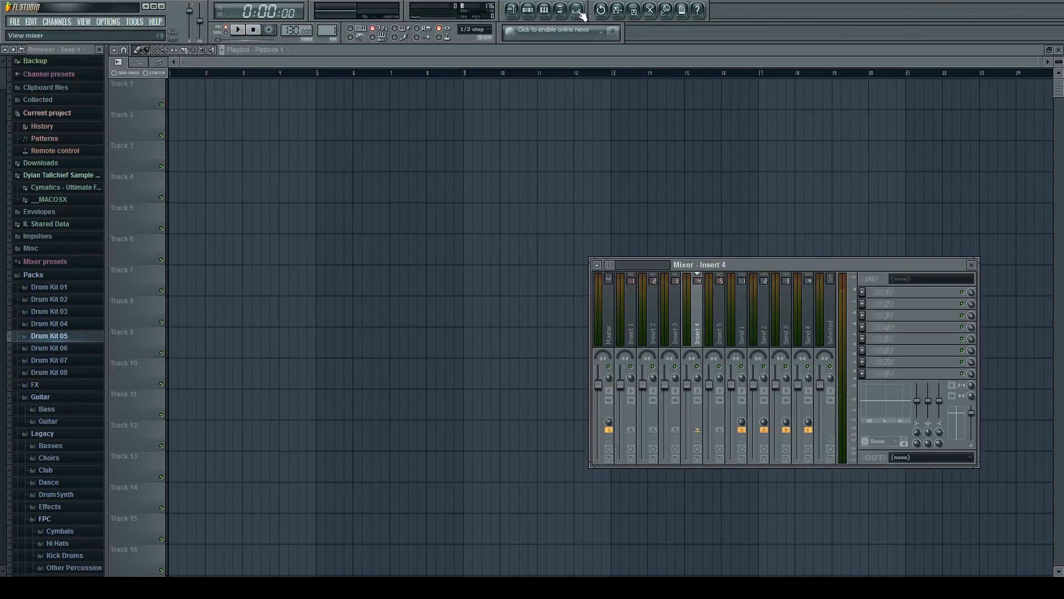
left_click(612, 315)
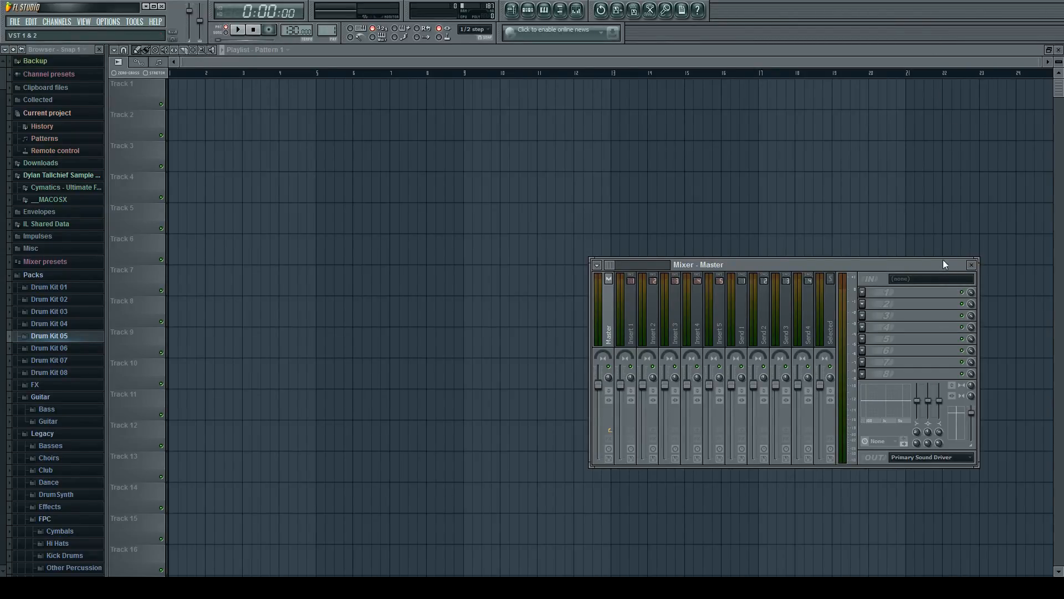
left_click(939, 321)
left_click(862, 286)
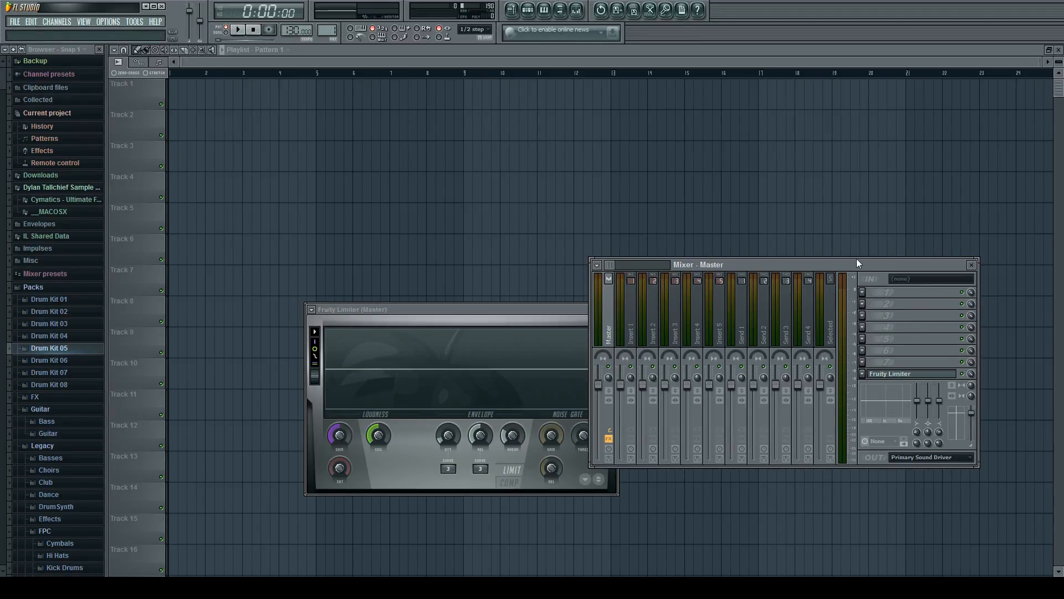
left_click(574, 309)
left_click(613, 310)
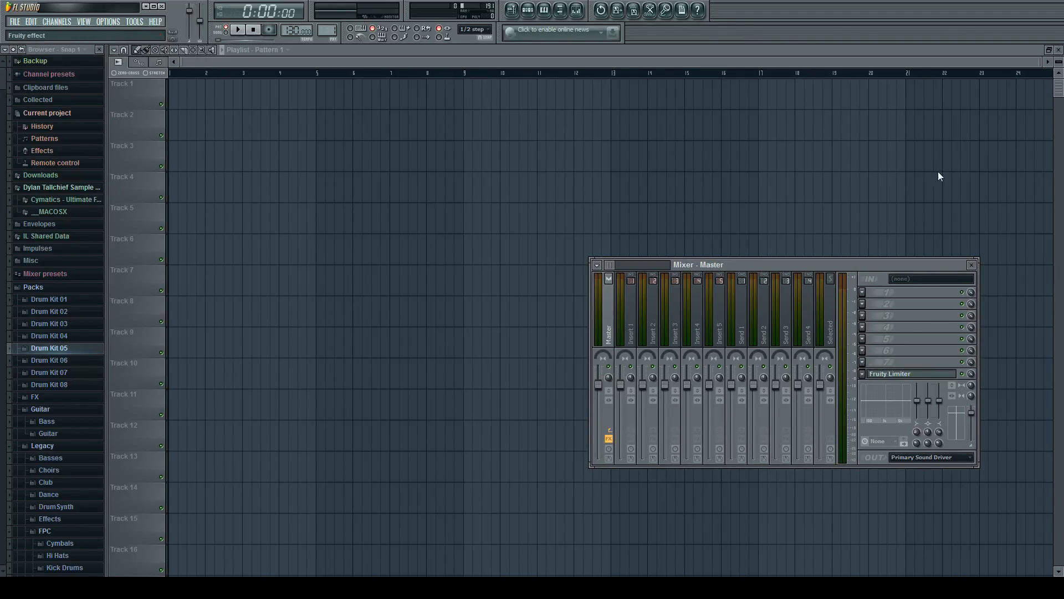
key("ctrl+z")
key("F9")
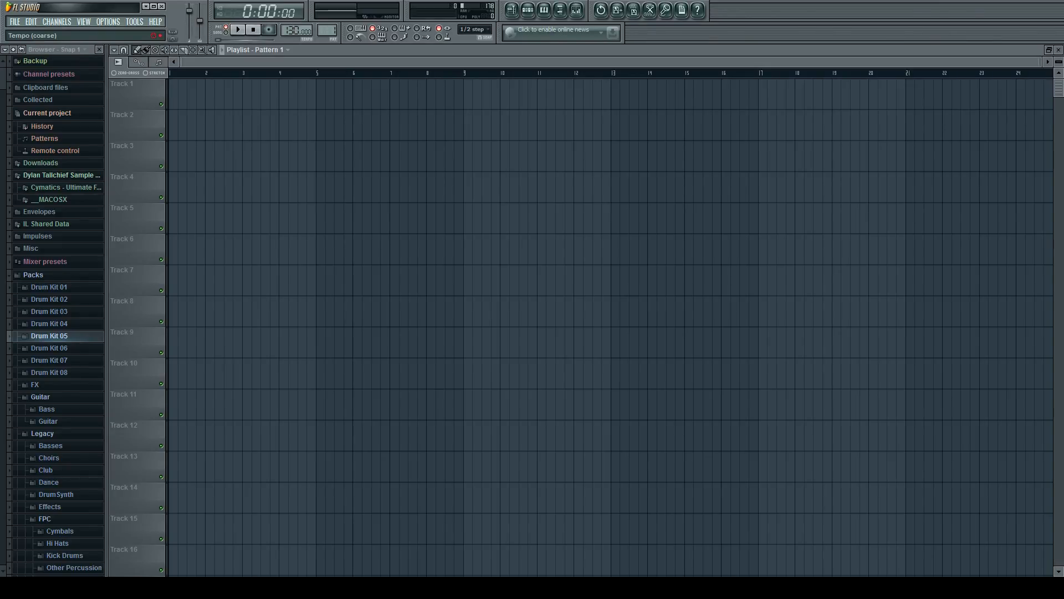
Set the project tempo to 155 BPM and take a brief look at the step sequencer
mouse_move(295, 28)
left_mouse_down()
mouse_move(295, 6)
mouse_move(295, 30)
left_mouse_up()
left_click(511, 12)
left_click(512, 11)
left_click(528, 10)
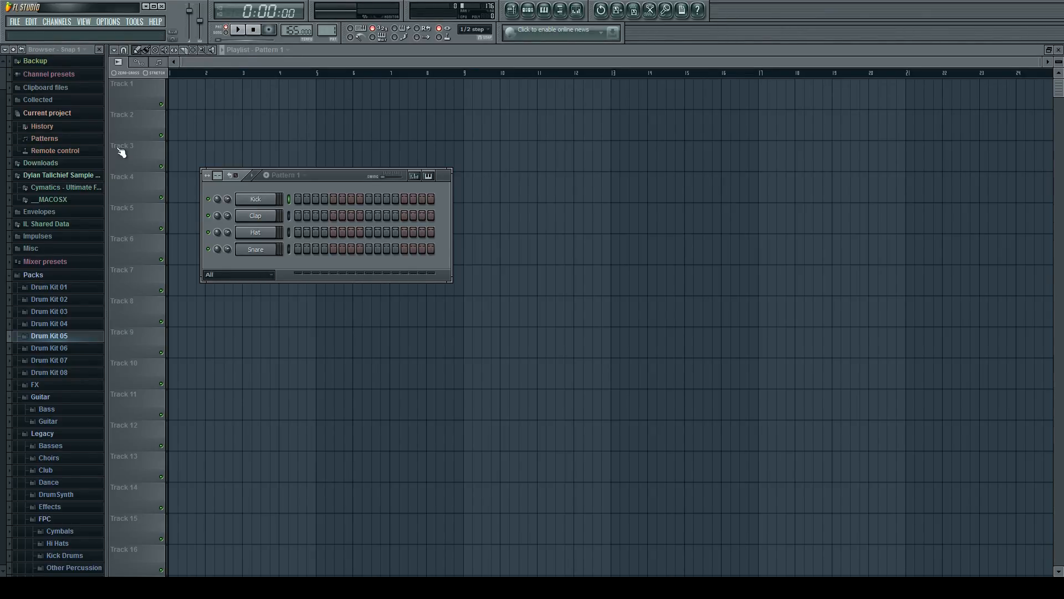
left_click(120, 64)
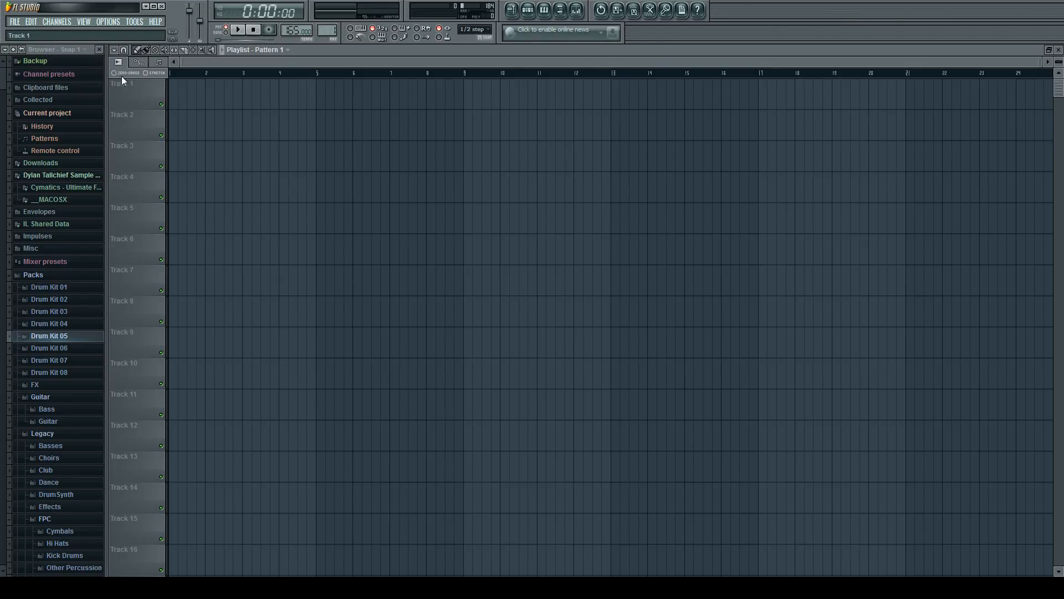
Place kicks on steps 1 and 9 and claps on steps 5 and 13, and extend Pattern 1 to 32 steps
left_click(528, 13)
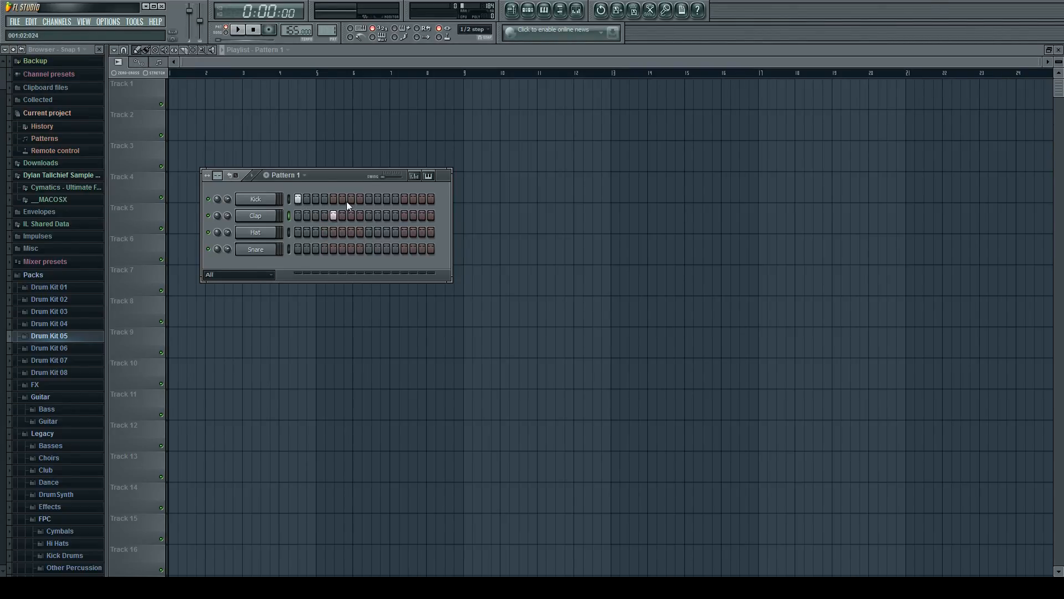
left_click(405, 215)
left_click_drag(218, 175, 218, 164)
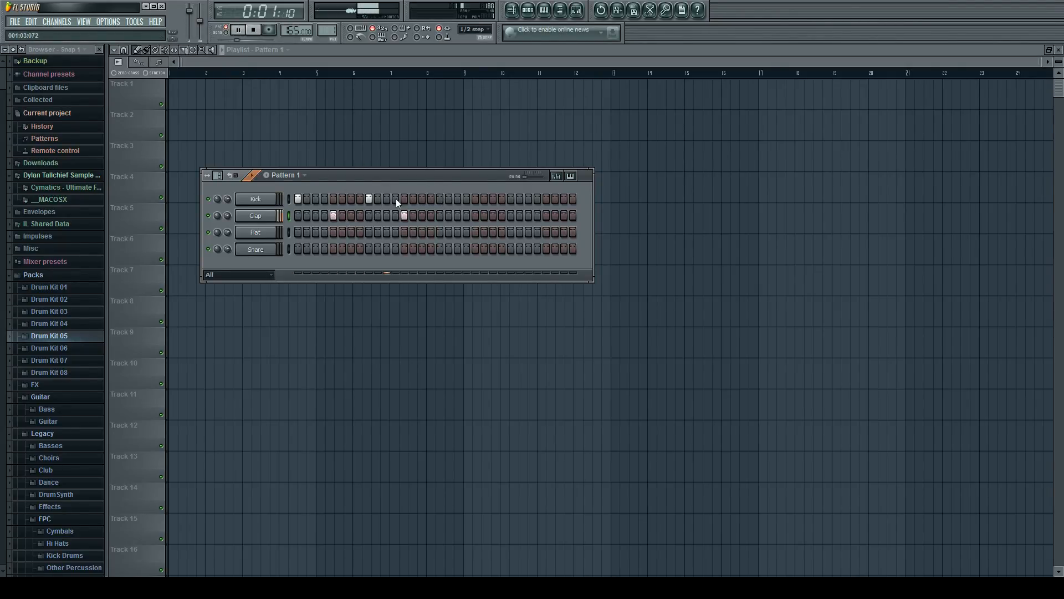
Move the second kick to step 11, add kicks on steps 17, 23 and 27, and put claps on steps 21 and 29
left_click(370, 198)
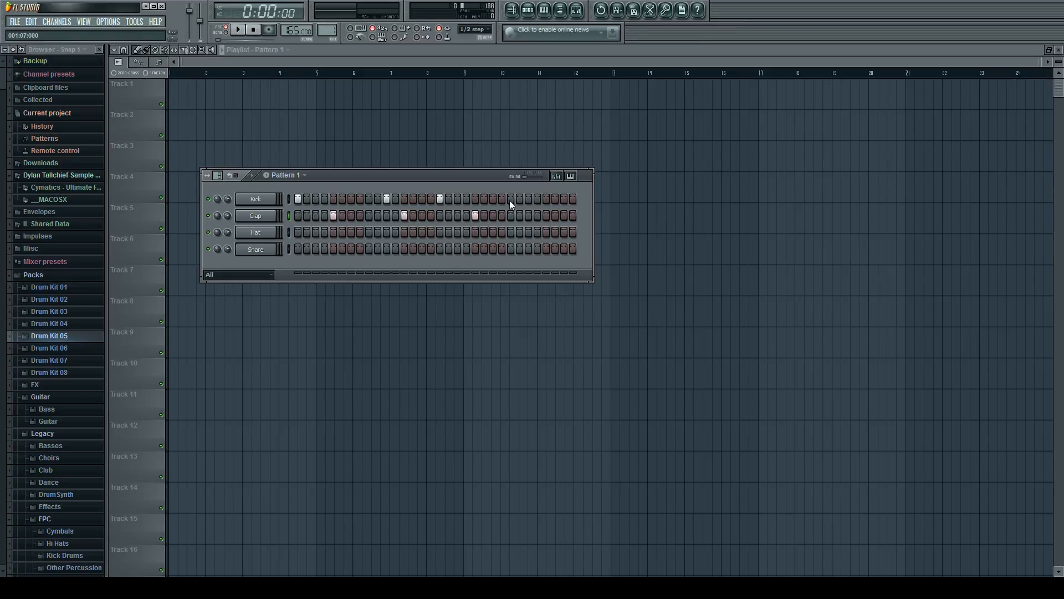
key("space")
left_click(547, 215)
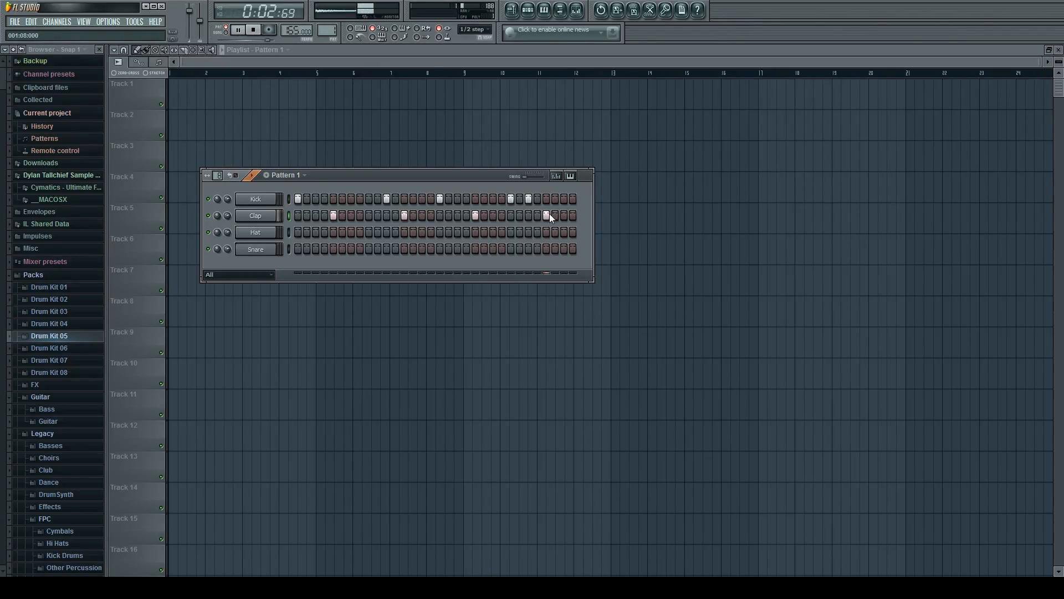
key("space")
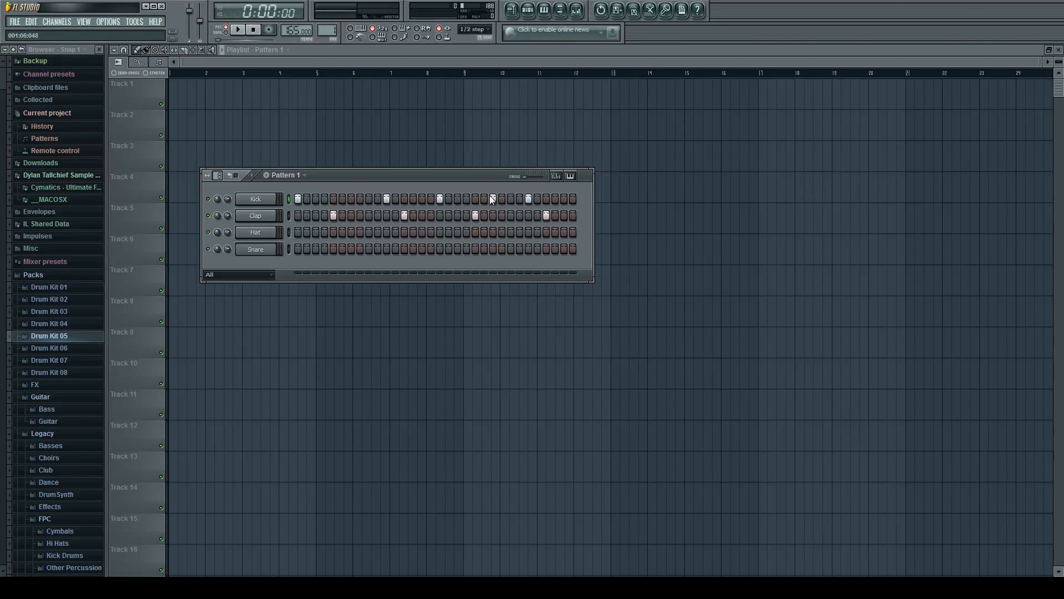
Play back the kick and clap beat to check its rhythm
key("space")
key("space")
key("space")
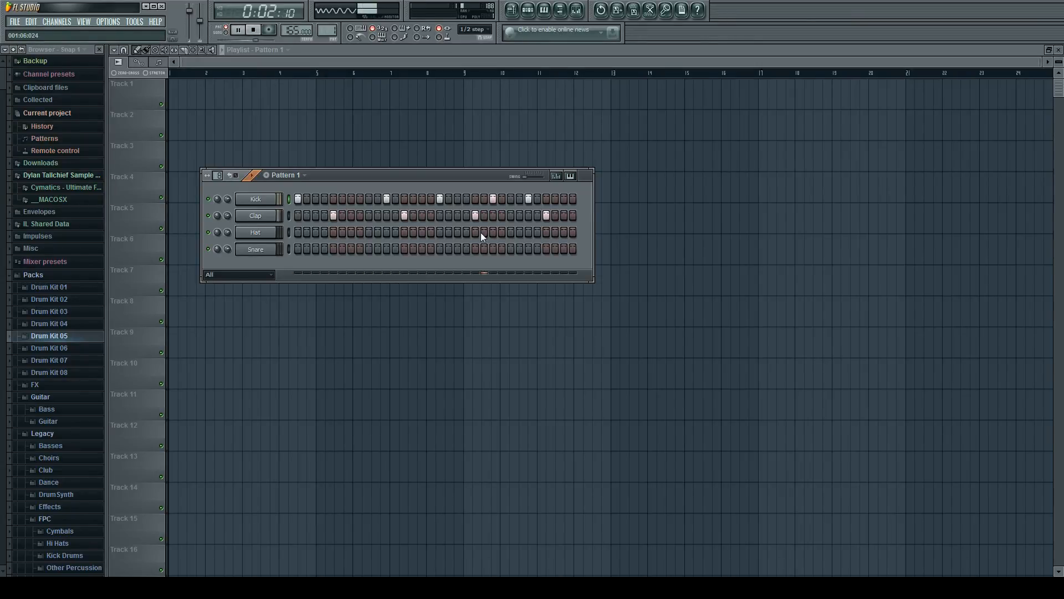
key("space")
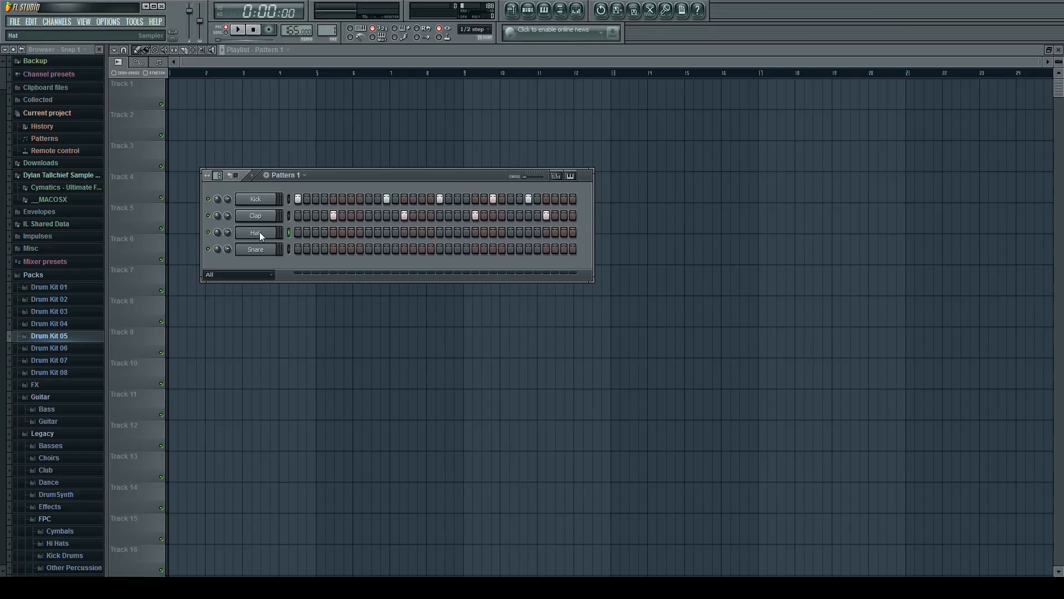
Fill the Hat channel on every second step and listen to the full drum pattern
left_click(313, 312)
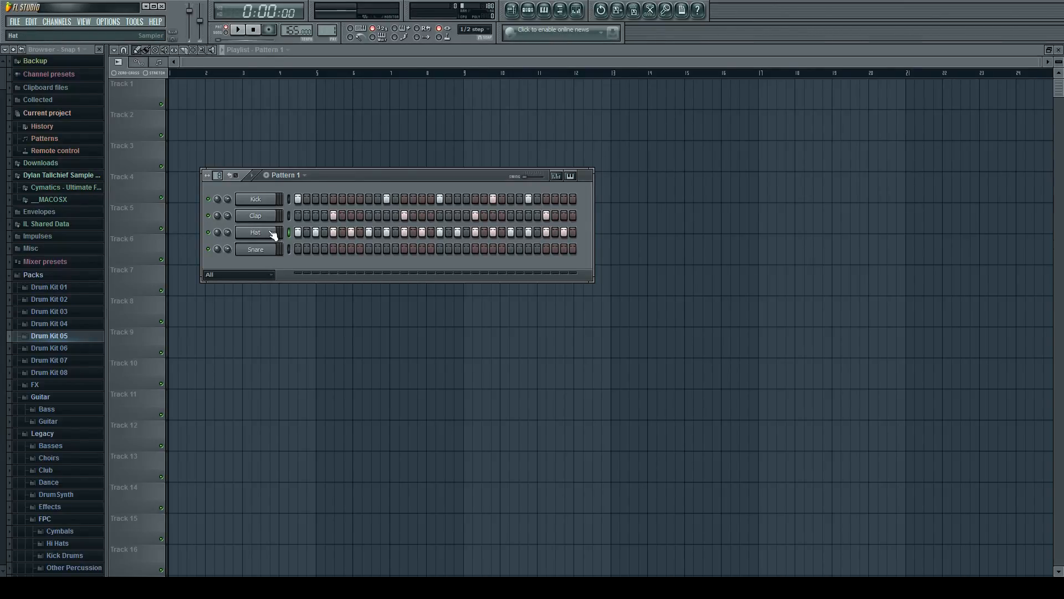
key("space")
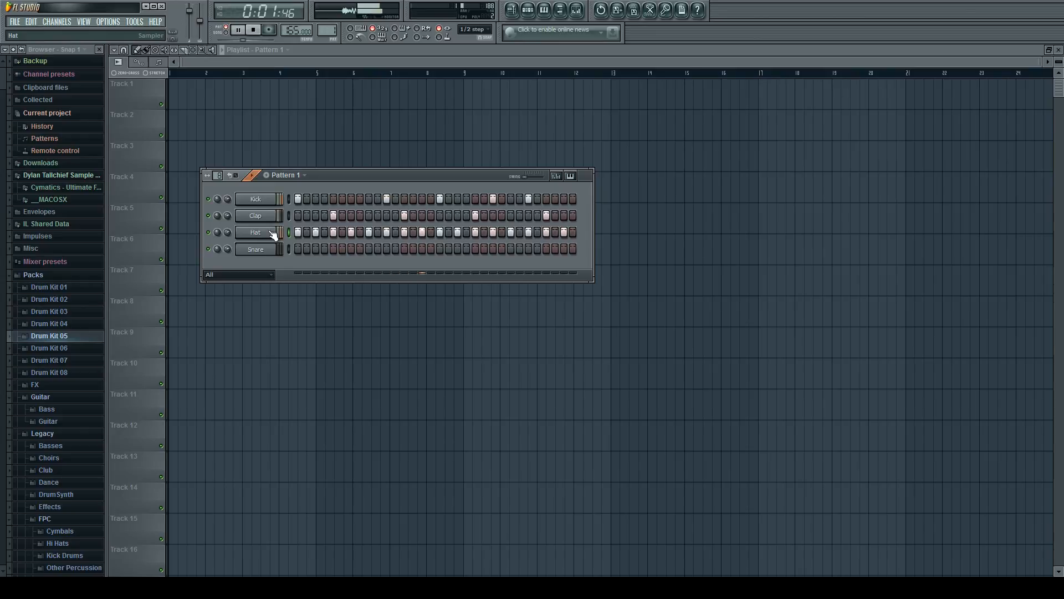
key("space")
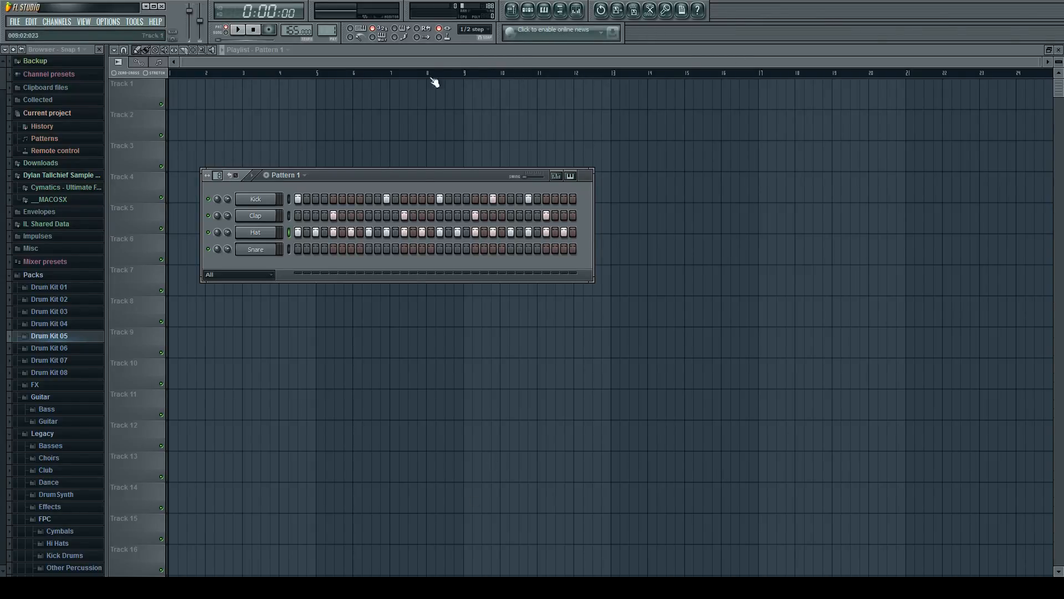
Place a Pattern 1 clip on Track 1 of the playlist and align its start with bar 1
left_click(334, 58)
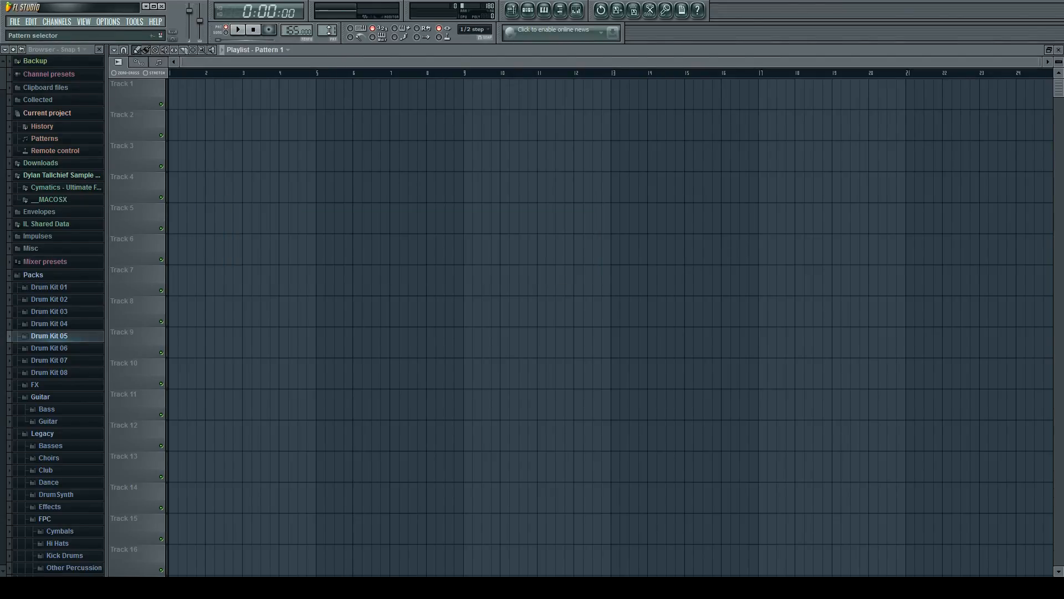
left_click(188, 97)
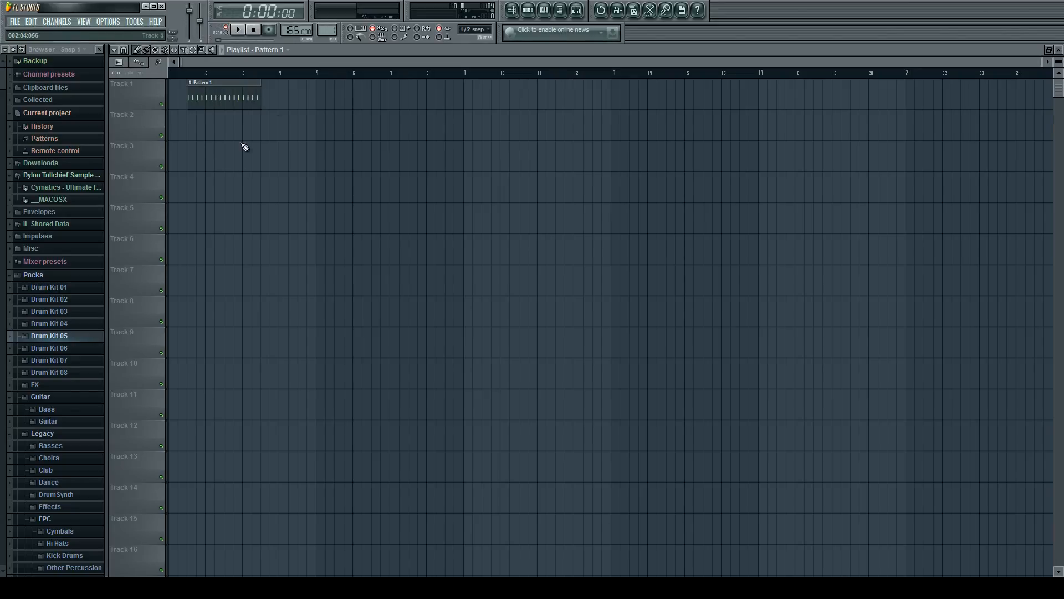
left_click_drag(231, 92, 213, 93)
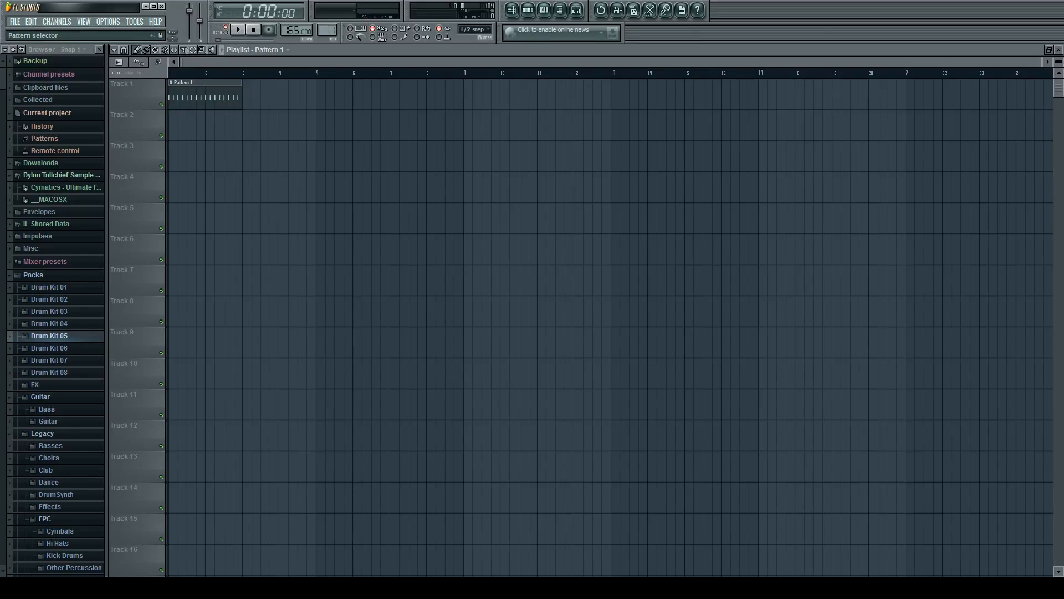
Try placing Pattern 1 clips on Track 2 around bar 3 and delete them again
left_click(236, 128)
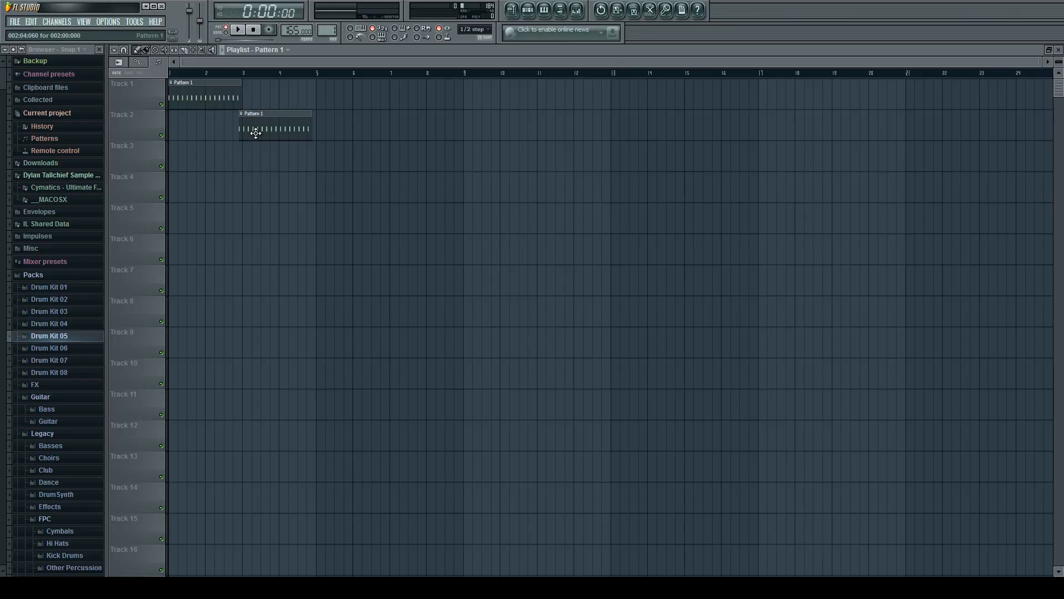
right_click(255, 133)
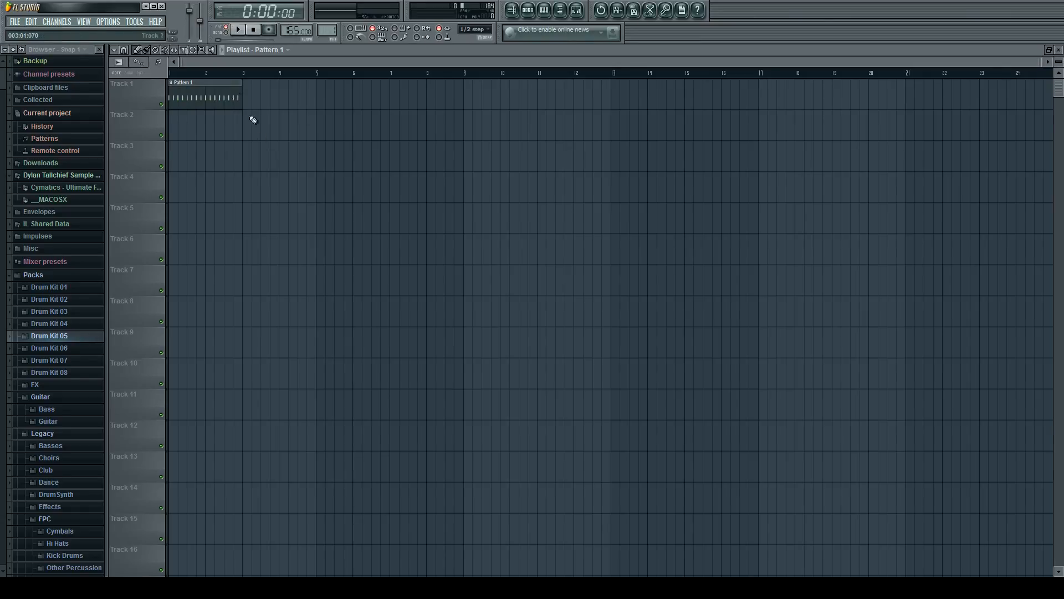
left_click(263, 127)
right_click(272, 130)
Review the drum pattern in the step sequencer and add a second Pattern 1 clip to Track 1 near bar 3
left_click(528, 11)
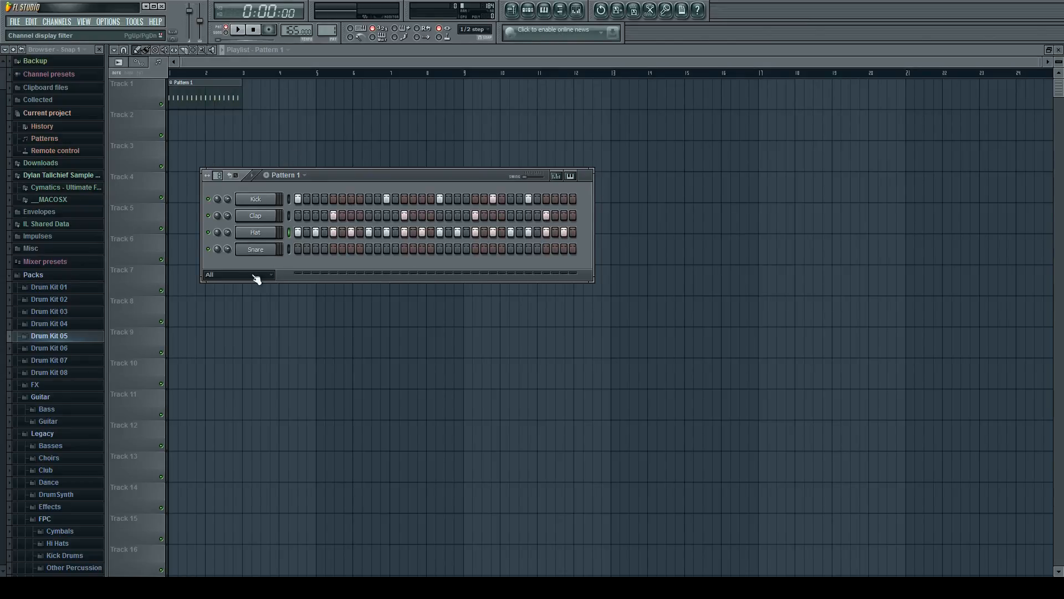
key("F6")
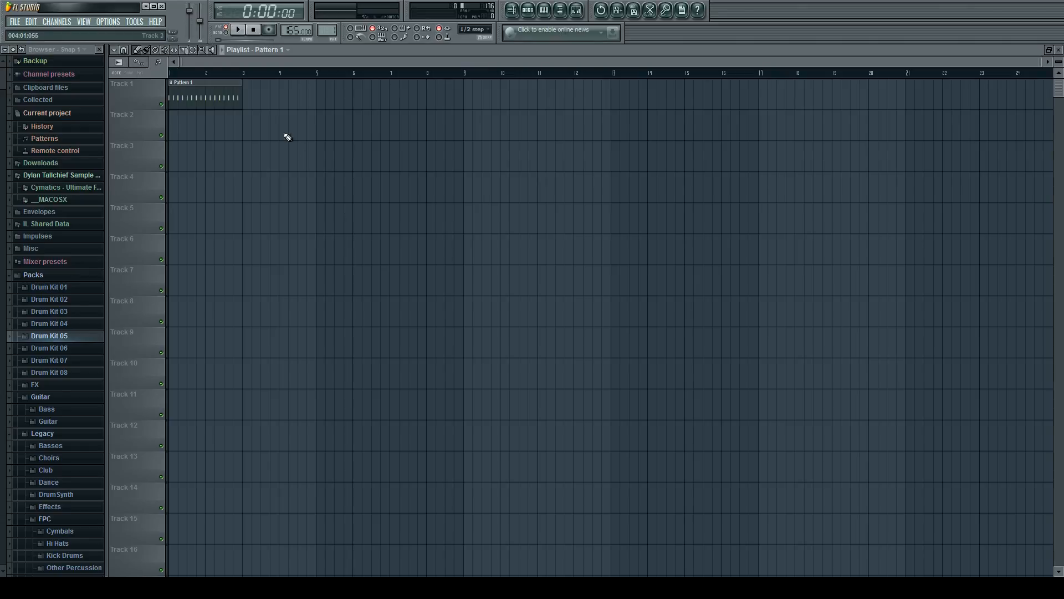
left_click(250, 106)
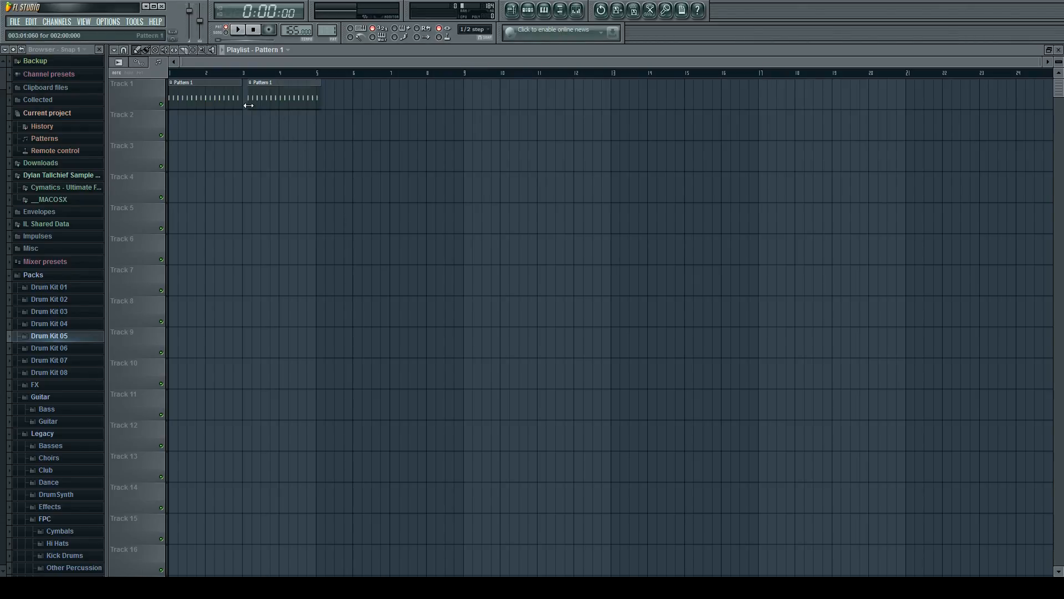
Replace the misaligned second Pattern 1 clip with one on Track 1 that starts exactly at bar 3
left_click(343, 135)
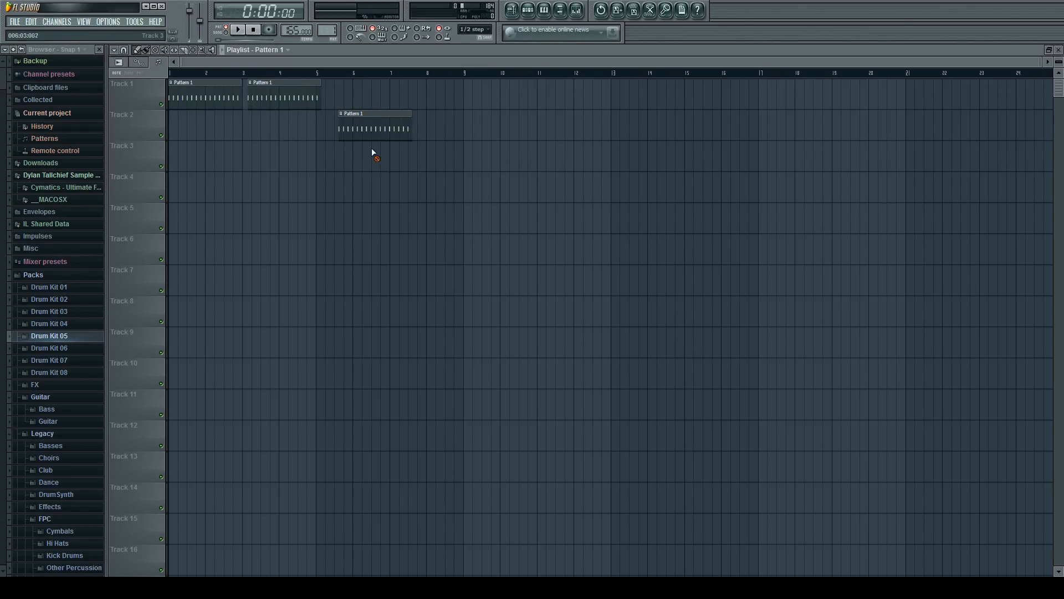
key("ctrl+z")
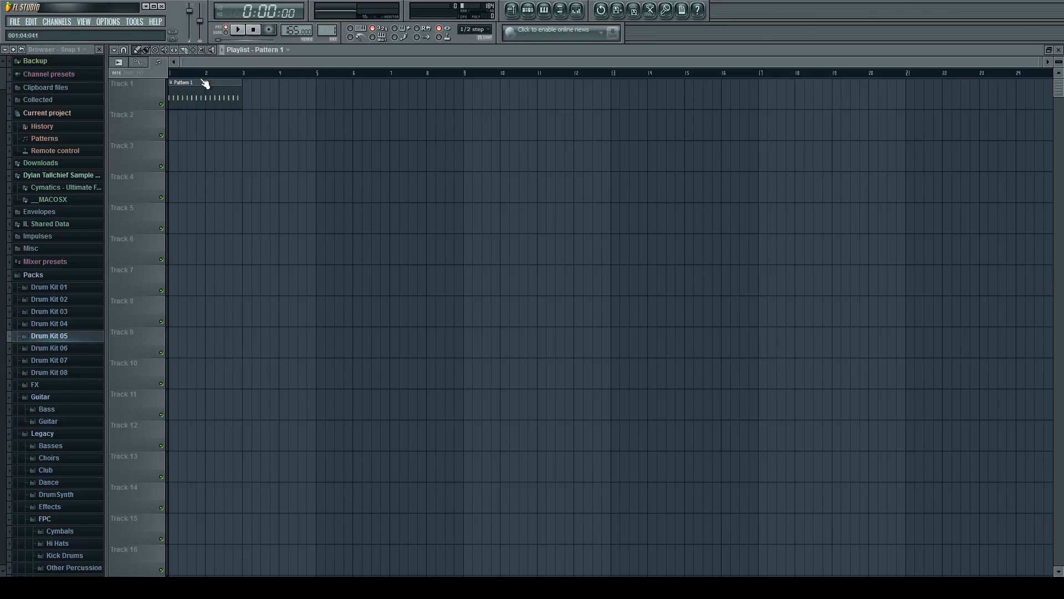
left_click(241, 113)
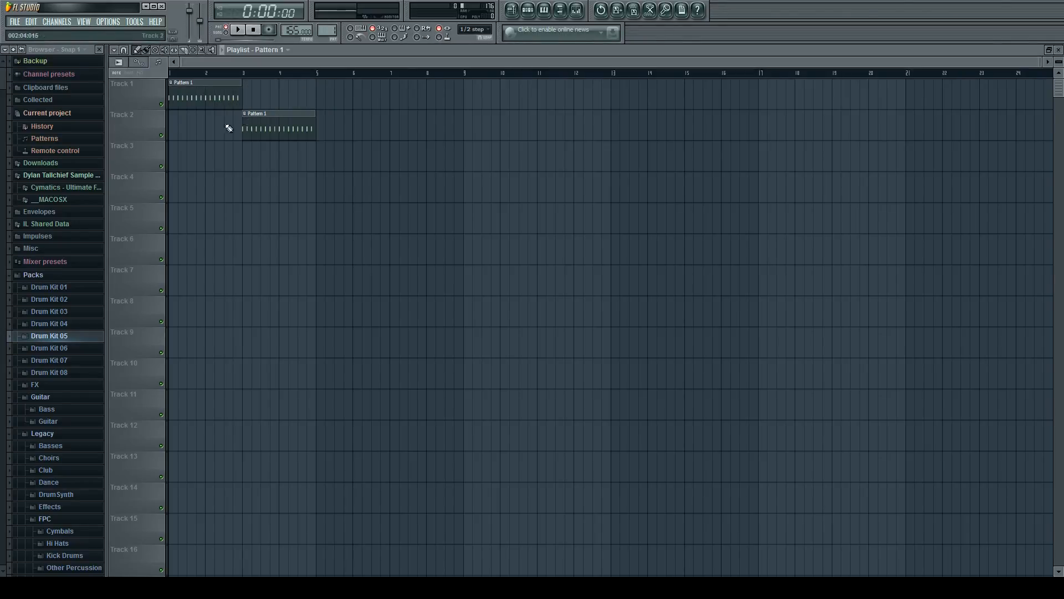
left_click_drag(249, 119, 250, 83)
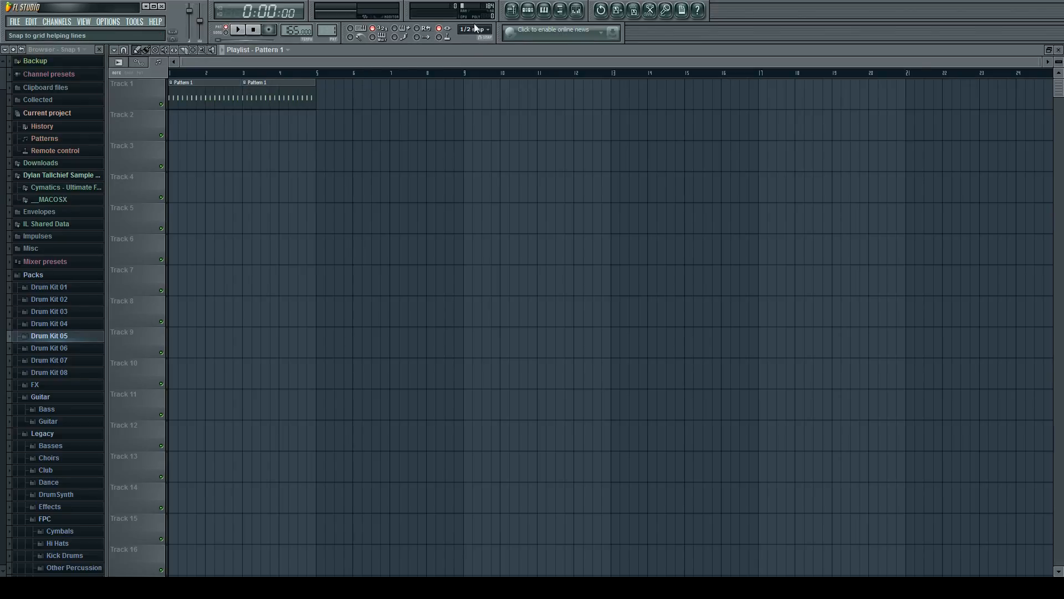
Inspect the two Pattern 1 clips on Track 1 at several zoom levels and along the playlist timeline
scroll(214, 106, "up", 3)
scroll(309, 102, "up", 2)
scroll(421, 142, "down", 5)
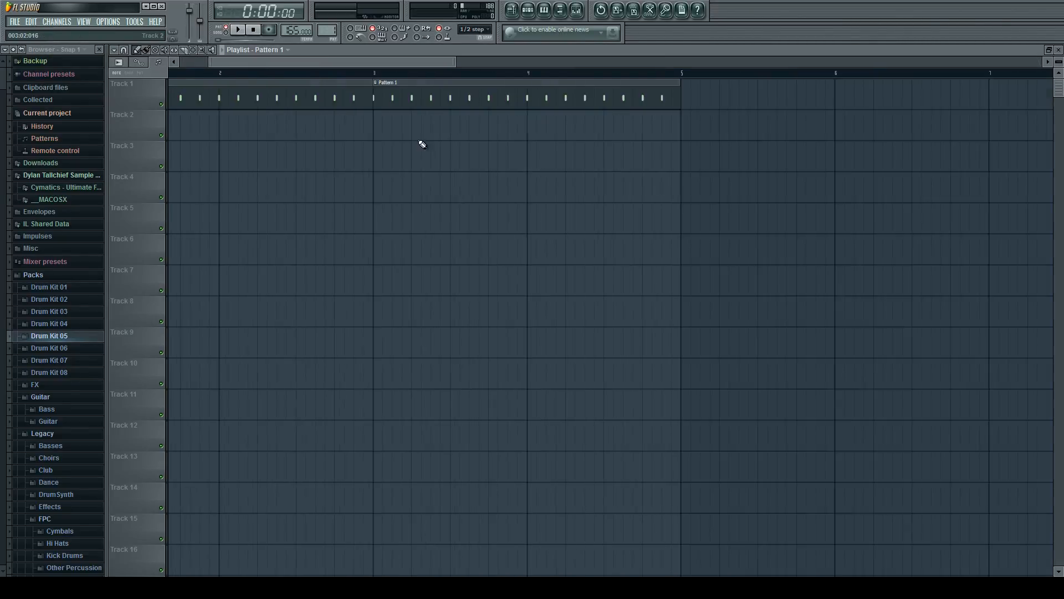
scroll(372, 151, "down", 2)
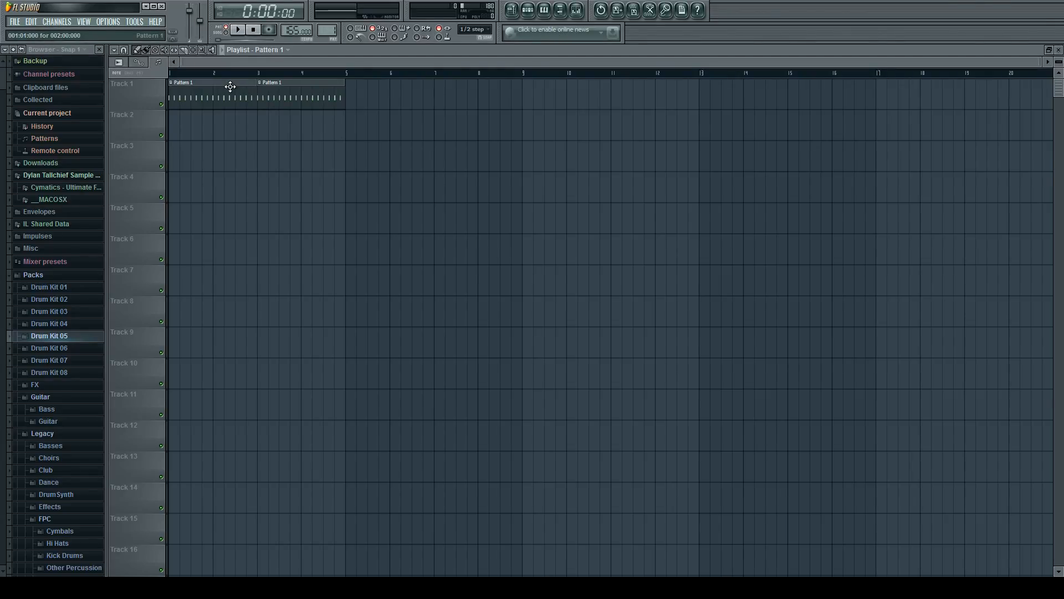
scroll(196, 82, "up", 2)
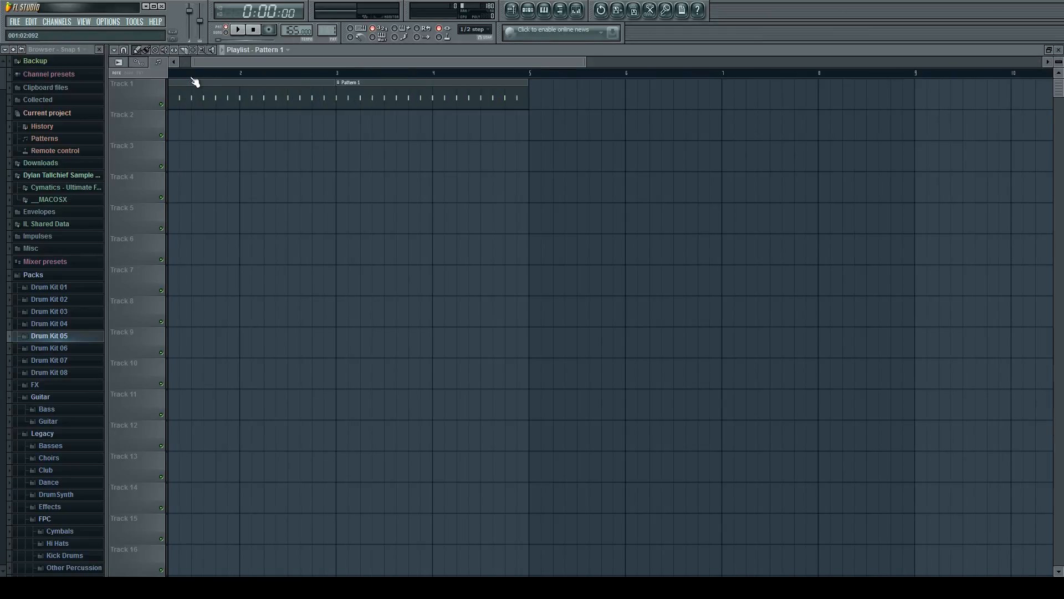
scroll(195, 82, "up", 2)
scroll(198, 77, "up", 1)
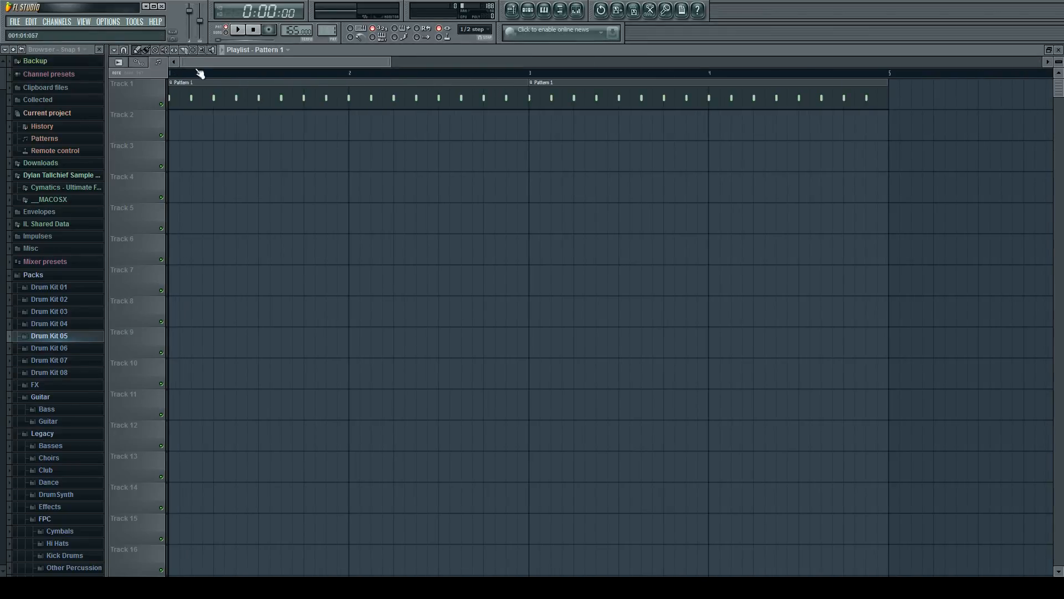
left_click_drag(202, 66, 482, 64)
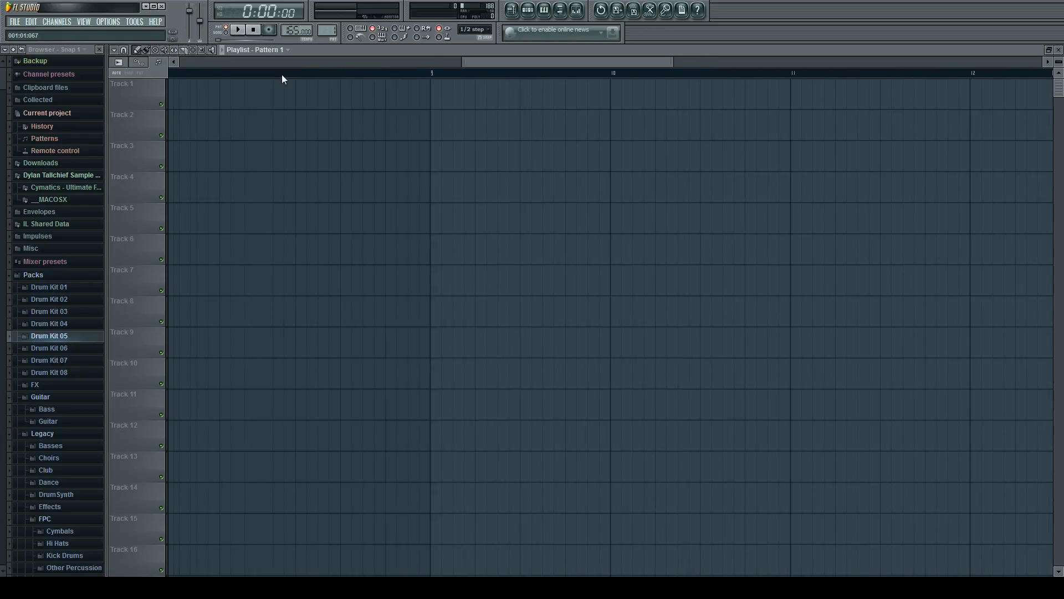
left_click_drag(282, 75, 156, 65)
scroll(242, 80, "down", 1)
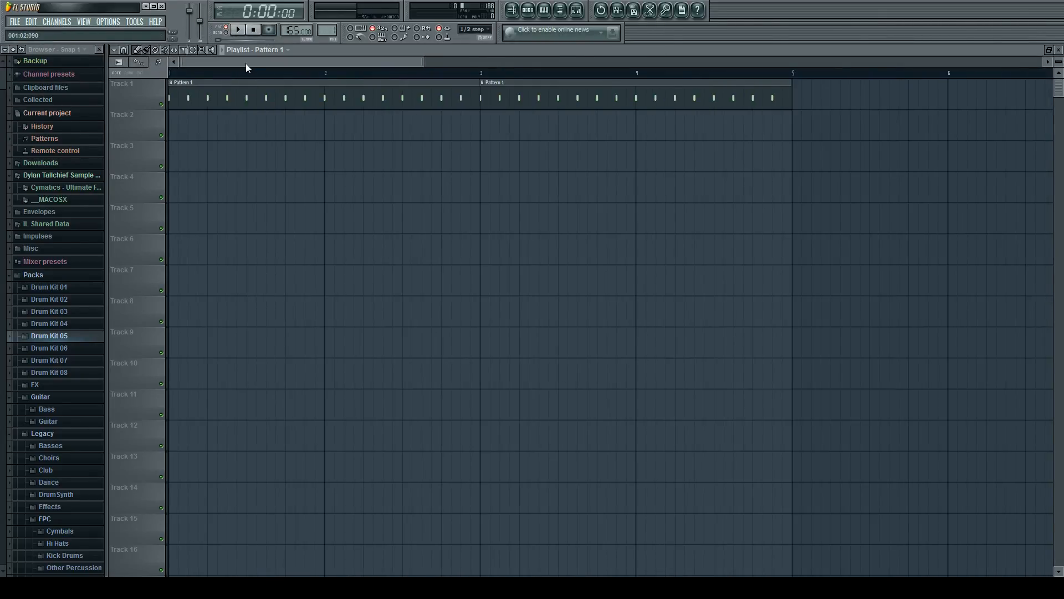
left_click_drag(245, 63, 197, 65)
Switch playback to song mode and listen to the two Pattern 1 clips in the playlist
left_click(228, 31)
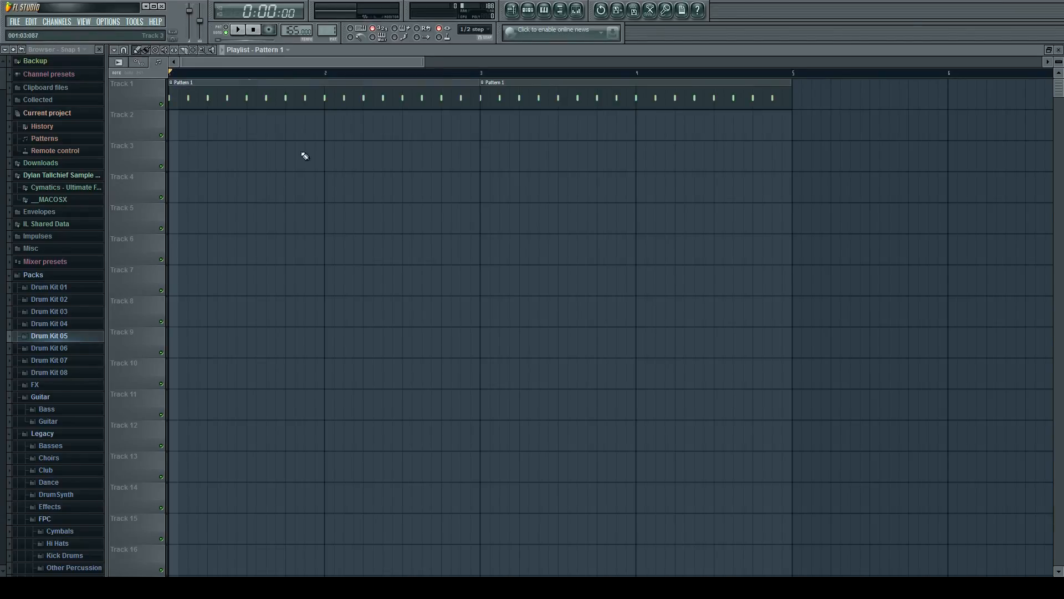
key("space")
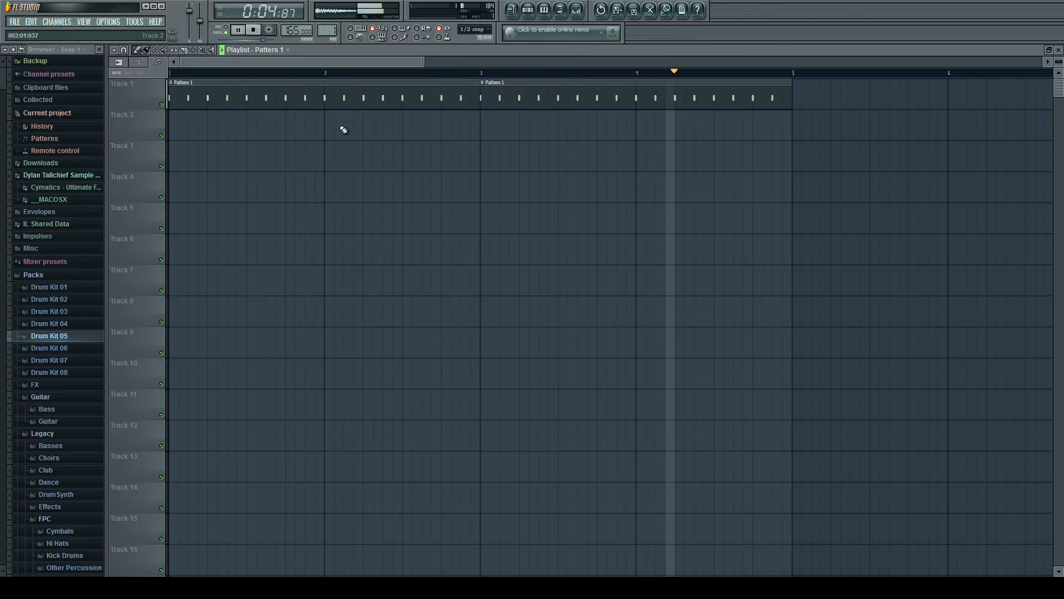
key("space")
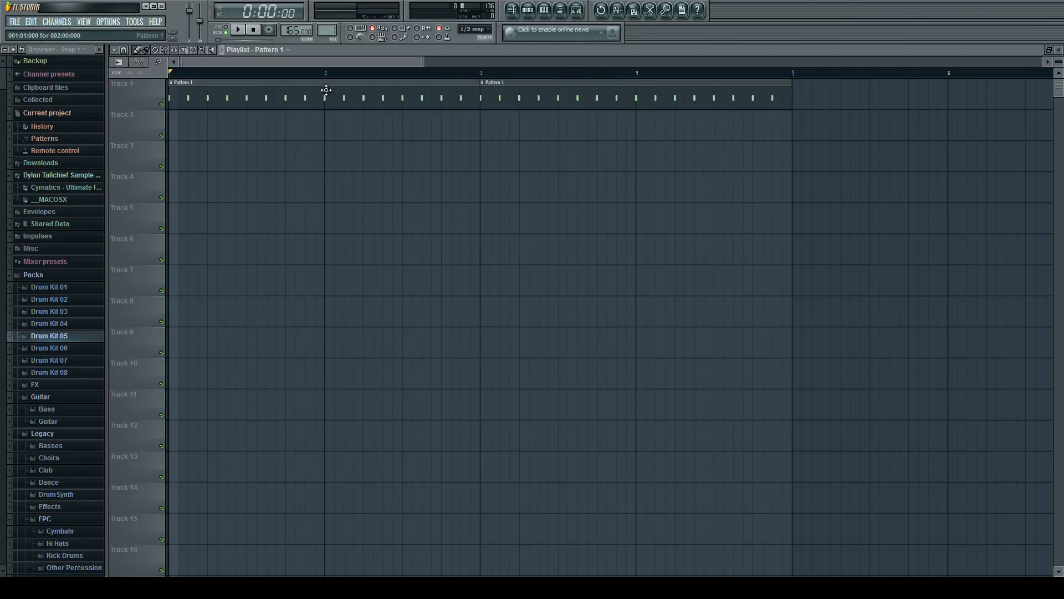
left_click(533, 12)
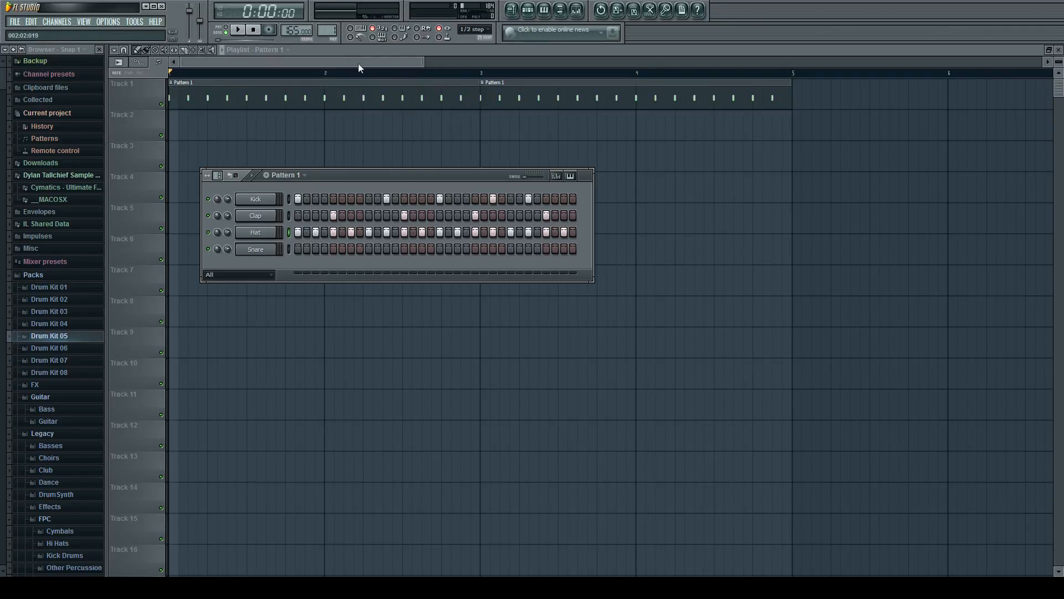
left_click(338, 59)
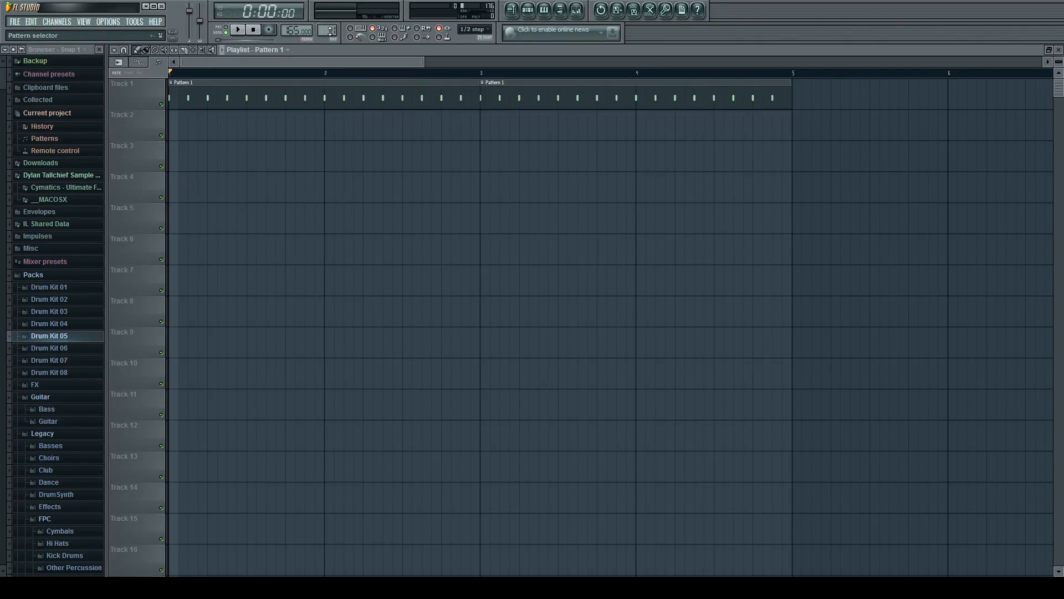
left_click(529, 10)
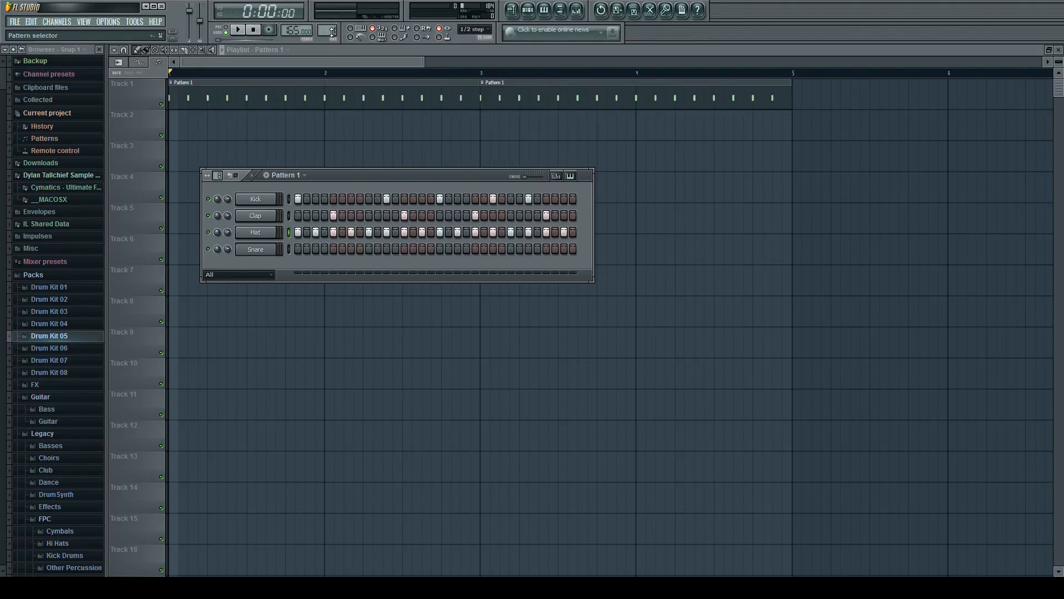
Try placing a Pattern 1 clip on Track 3, shift it to an earlier bar, and delete it
left_click(742, 150)
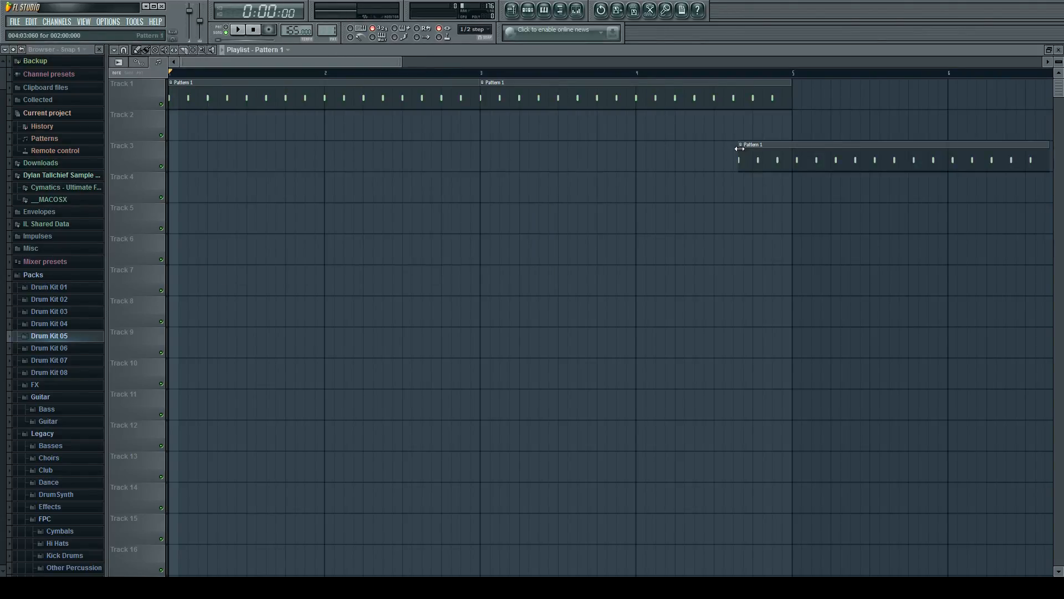
left_click_drag(783, 160, 618, 167)
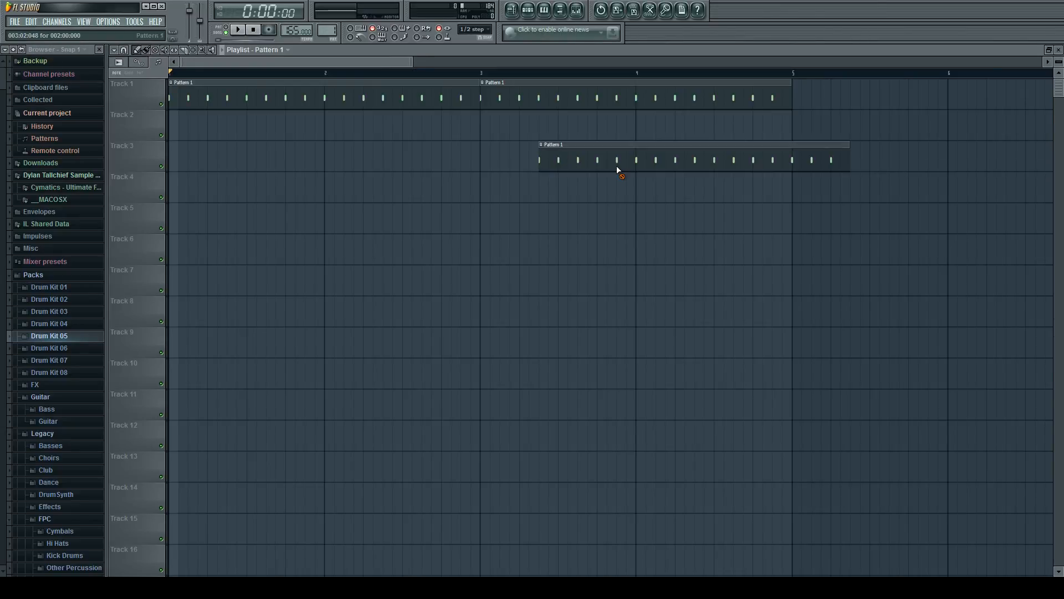
right_click(617, 166)
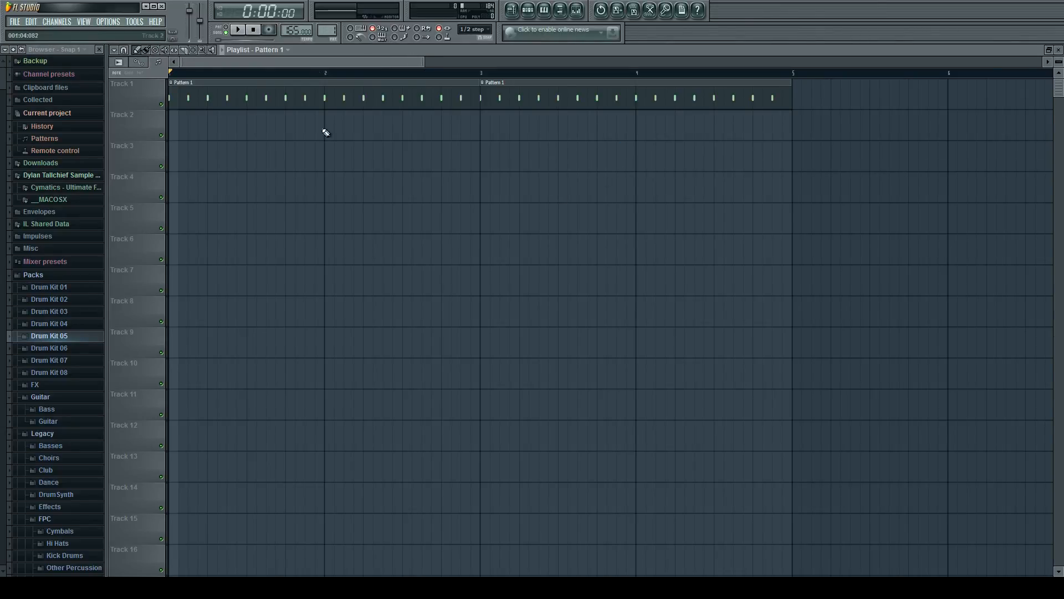
Add extra Hat hits on steps 4 and 18 of Pattern 1 while listening to the song playback
scroll(330, 174, "down", 1)
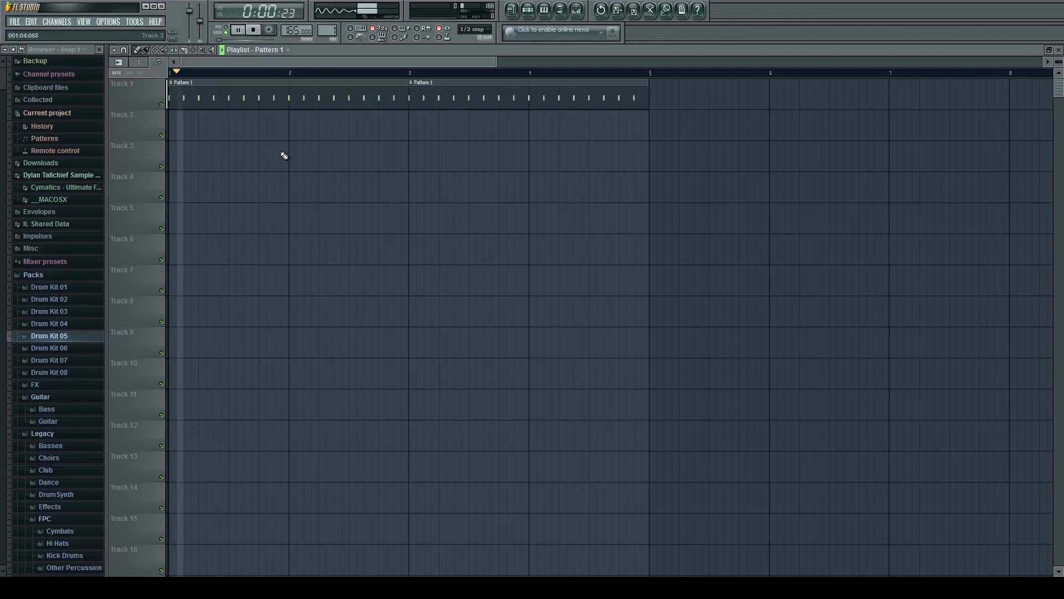
left_click(527, 9)
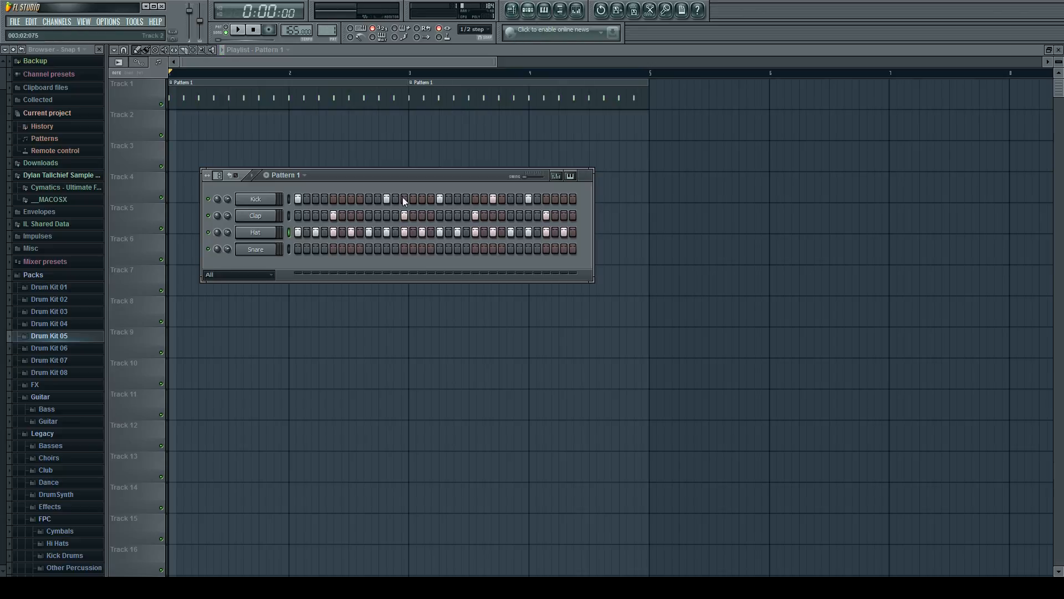
key("space")
left_click(324, 232)
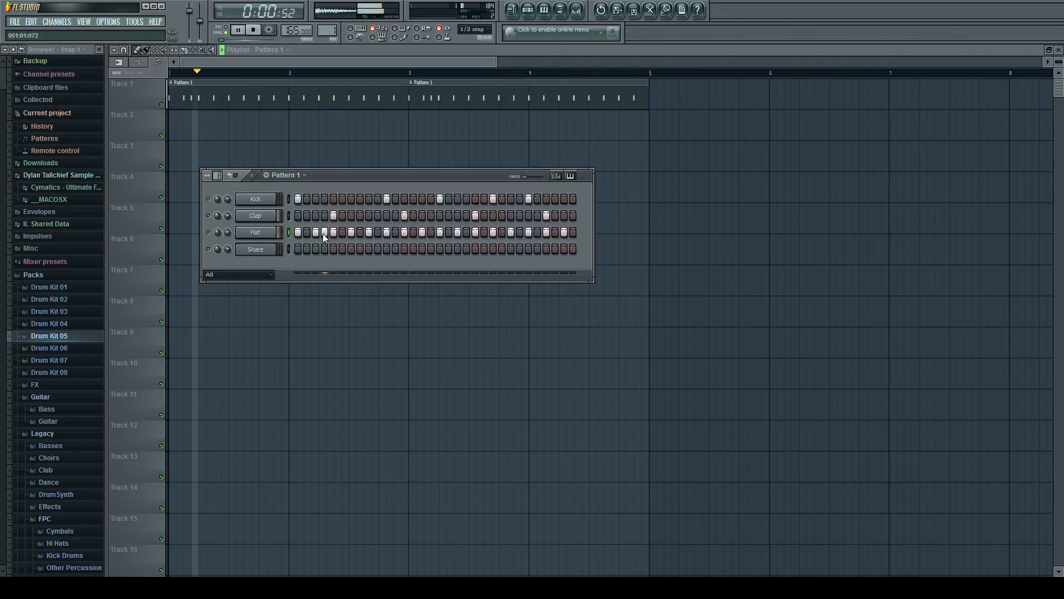
left_click(448, 232)
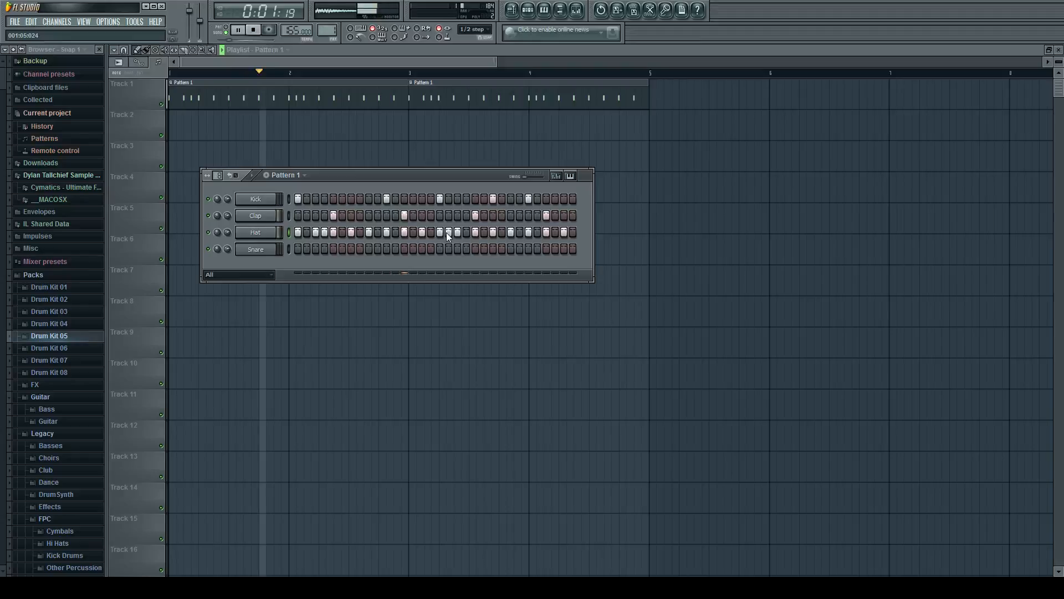
key("space")
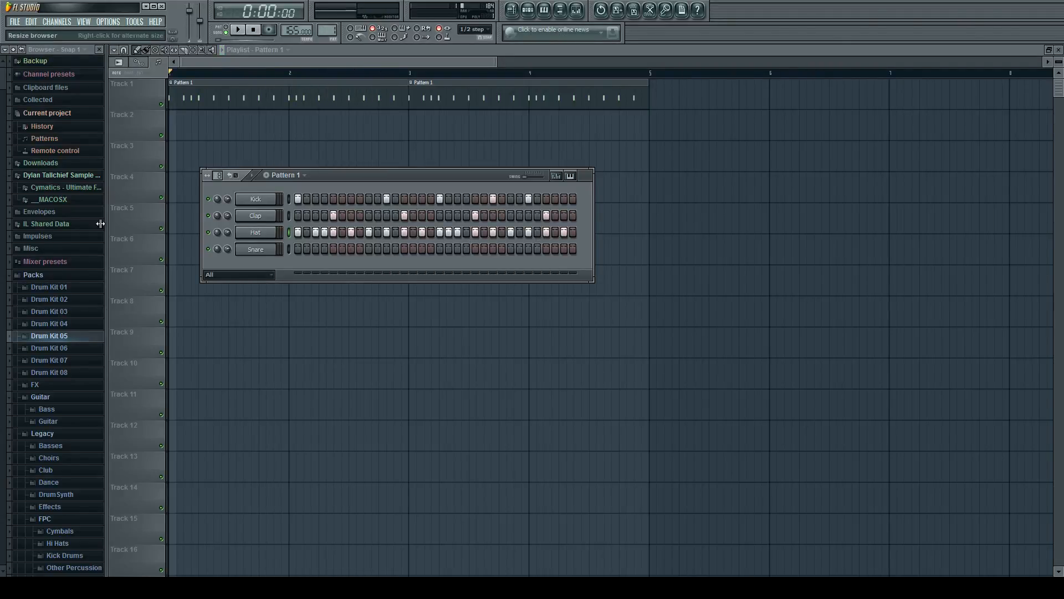
Audition the Cymatics kick samples and replace the Kick channel's sample with Cymatics - Trap Kick 5
left_click_drag(3, 84, 12, 314)
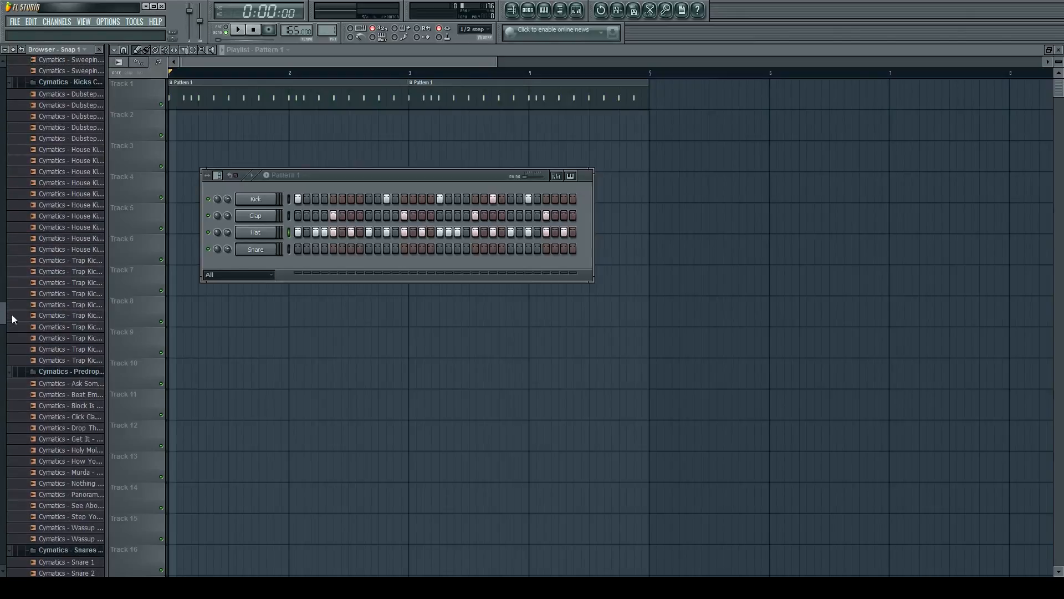
left_click(65, 172)
left_click(74, 139)
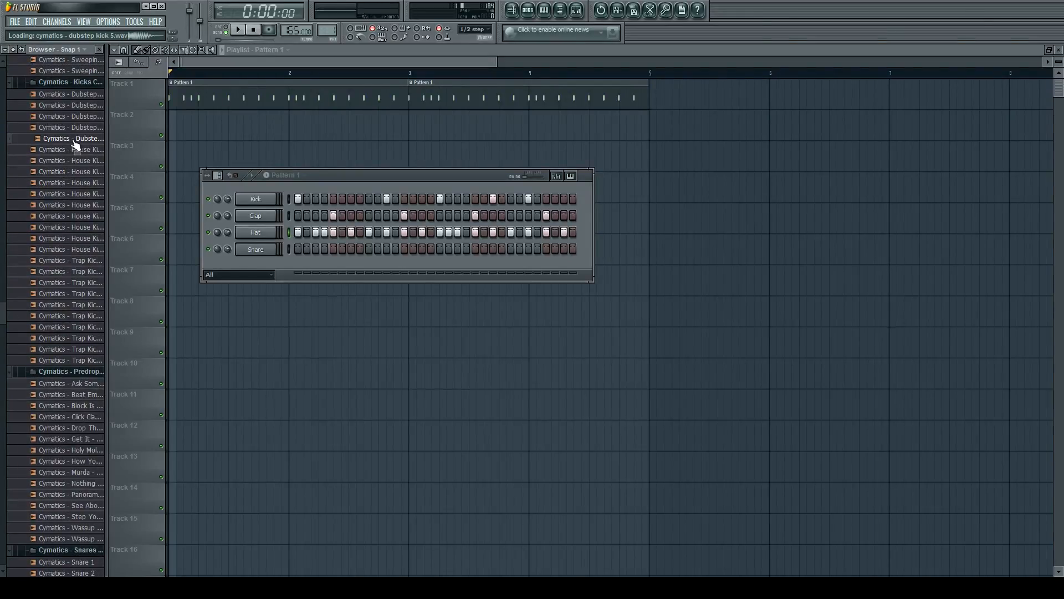
left_click(74, 293)
left_click(74, 305)
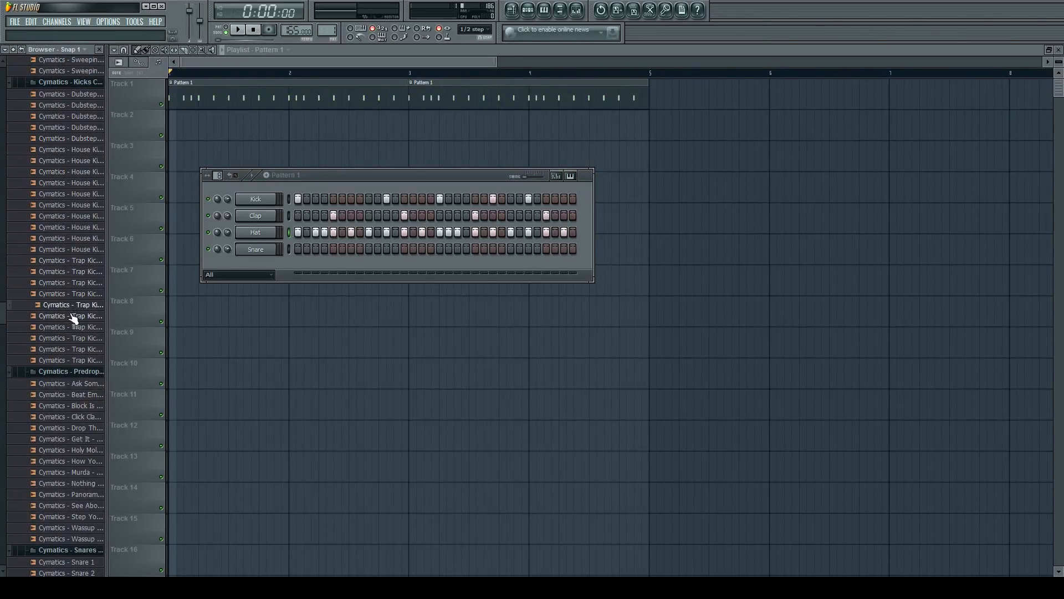
left_click_drag(73, 305, 247, 201)
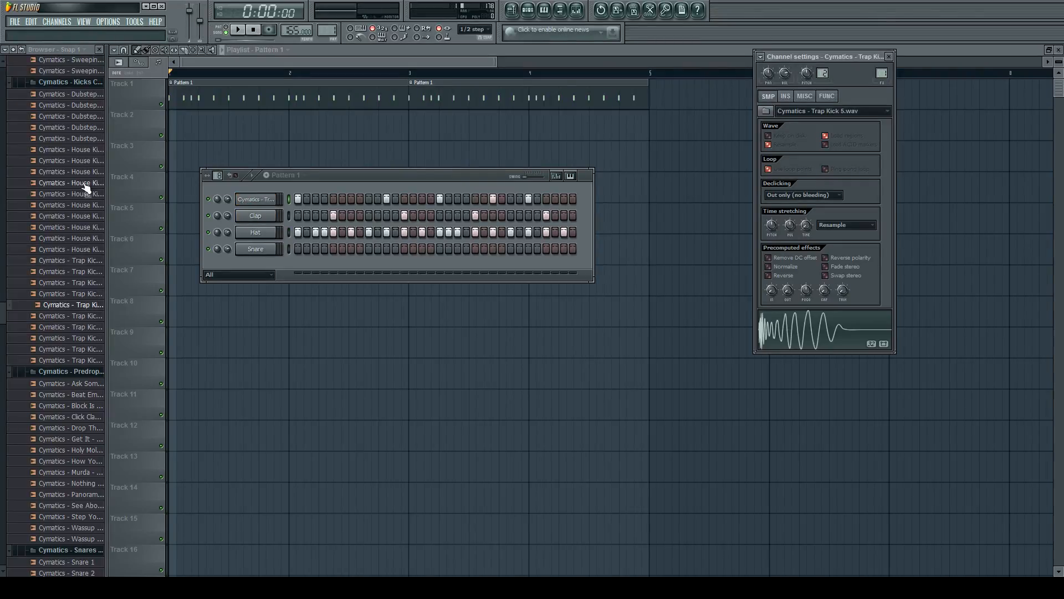
Audition the Cymatics snare samples from Snare 9 down to Snare 1
left_click(82, 461)
scroll(83, 467, "down", 6)
left_click(78, 451)
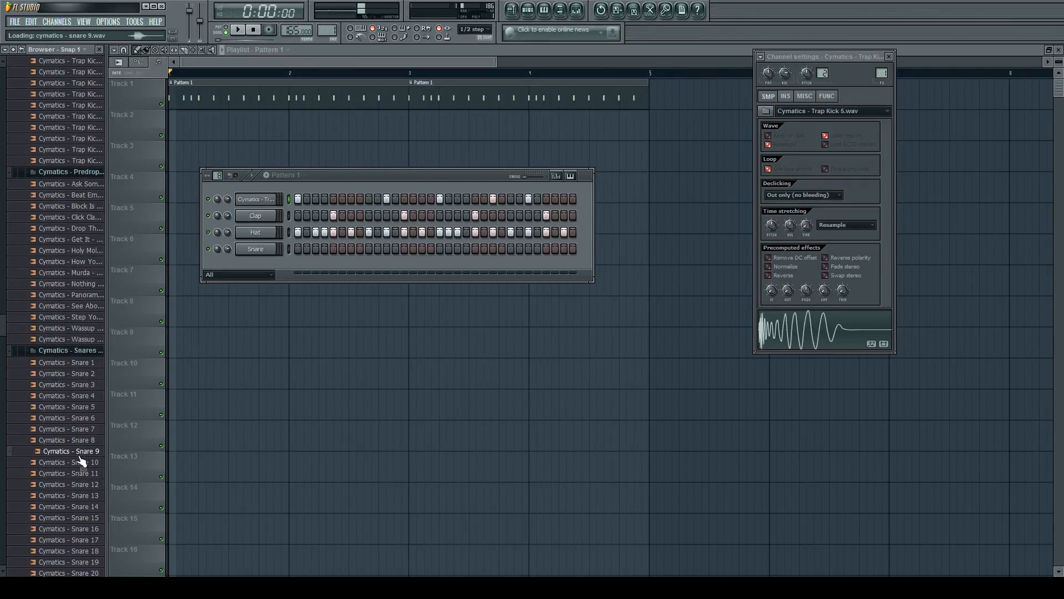
left_click(76, 441)
left_click(74, 431)
left_click(75, 418)
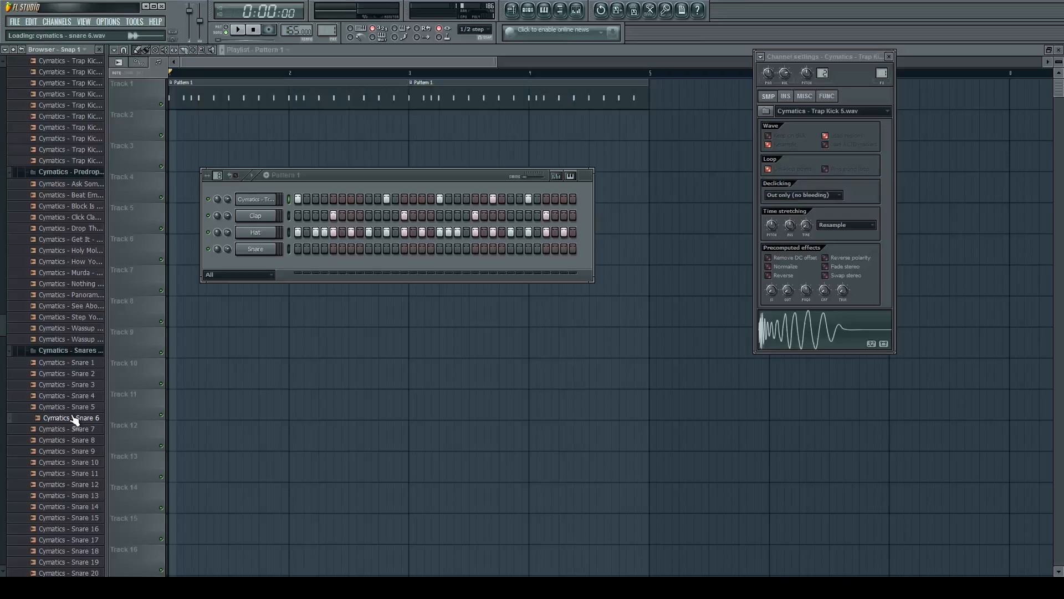
left_click(72, 407)
left_click(71, 397)
left_click(69, 385)
left_click(71, 373)
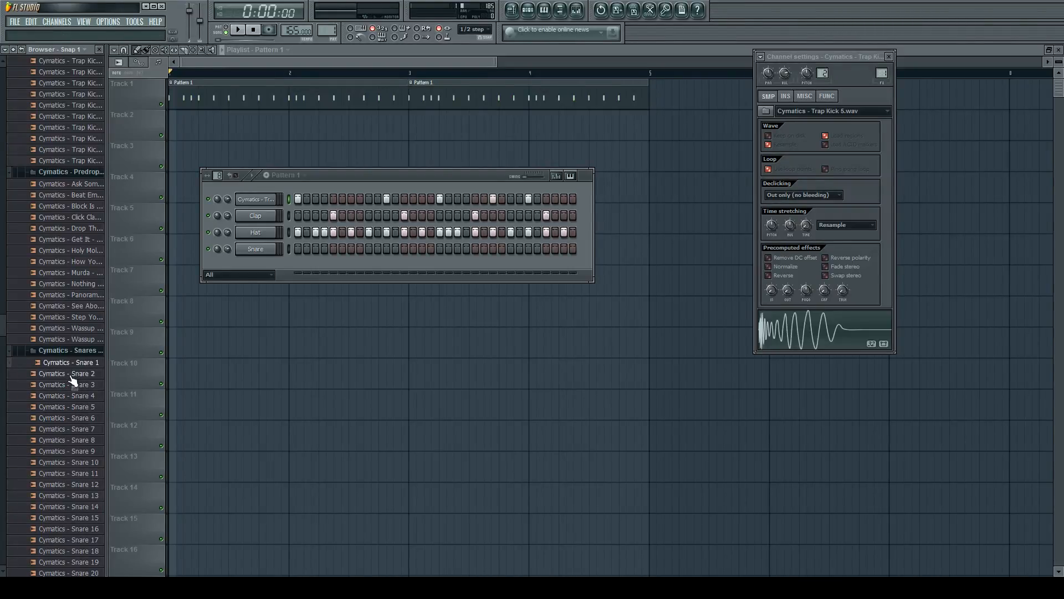
scroll(72, 383, "down", 4)
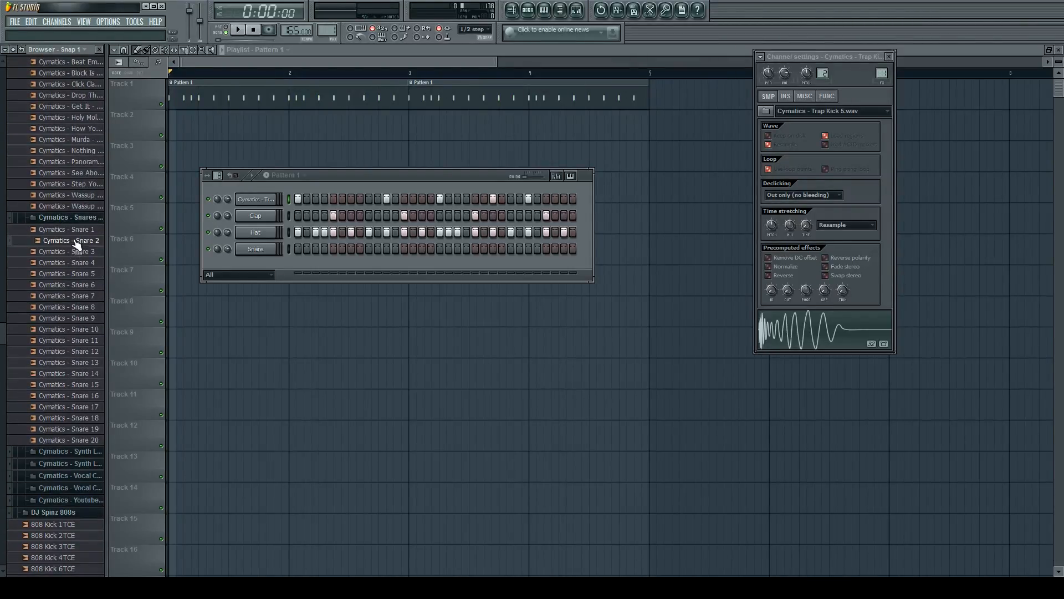
Audition Cymatics Snares 11 to 16, load Snare 16 onto the Clap channel, and play the arrangement
left_click(72, 340)
left_click(70, 352)
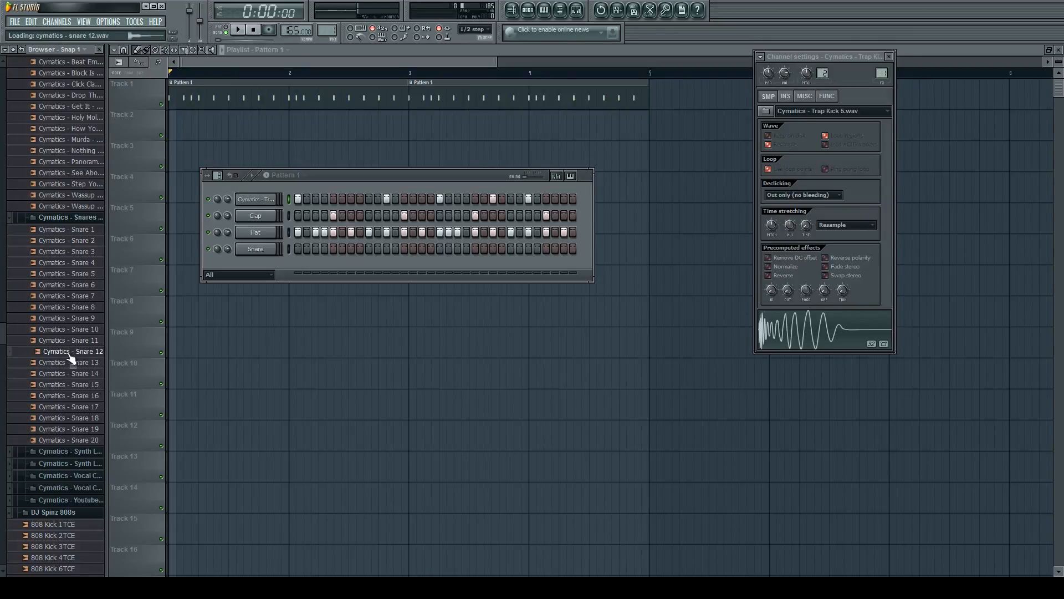
left_click(70, 362)
left_click(69, 373)
left_click(68, 385)
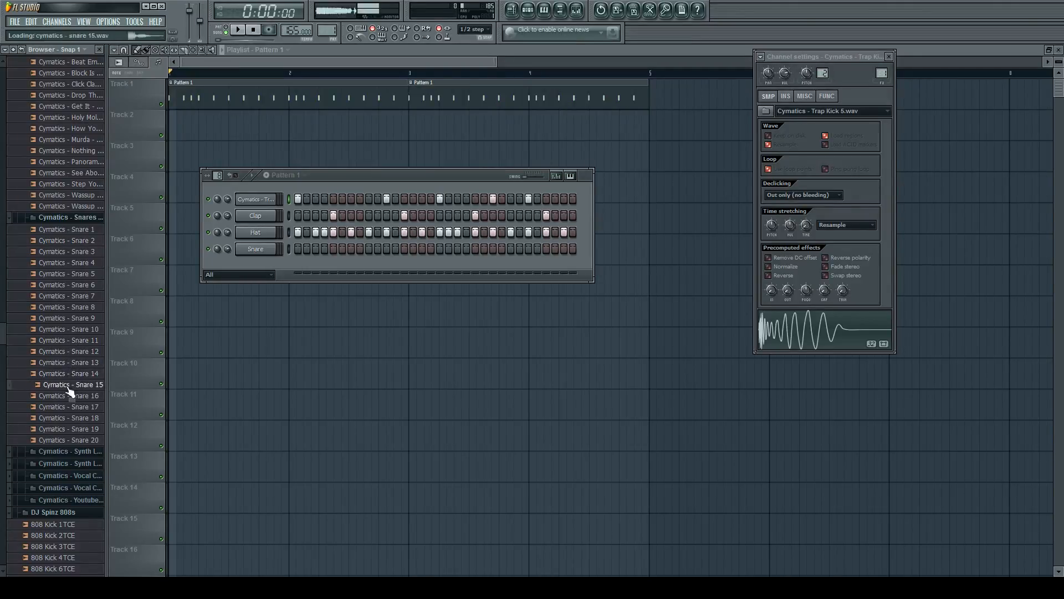
left_click(69, 396)
left_click_drag(70, 402, 261, 216)
key("space")
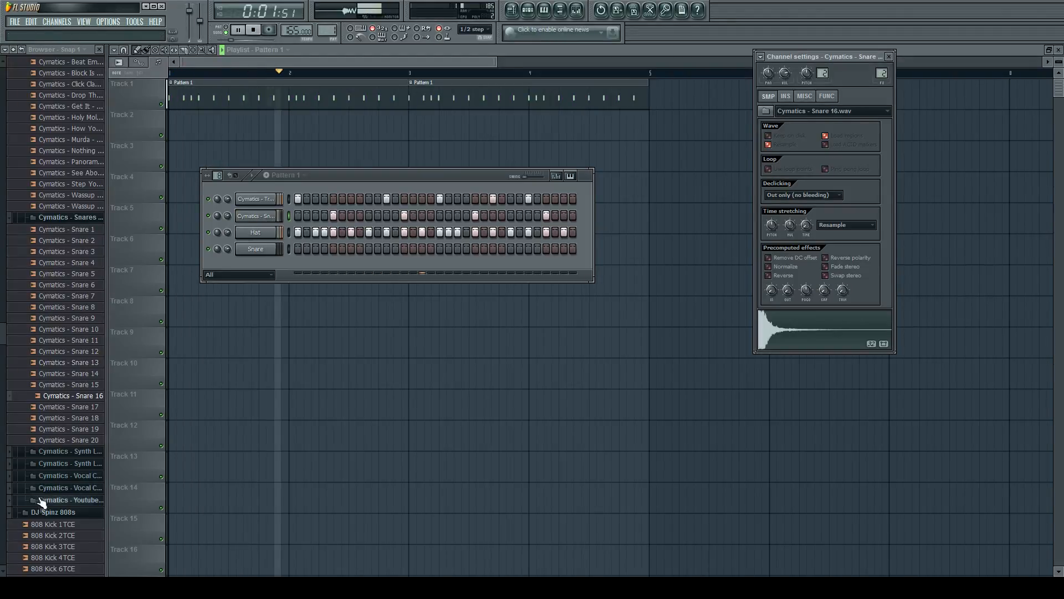
Stop playback and audition the trap hi-hat samples from trap-hihat-08 down to trap-hihat-04
key("space")
scroll(18, 392, "down", 15)
scroll(18, 392, "down", 2)
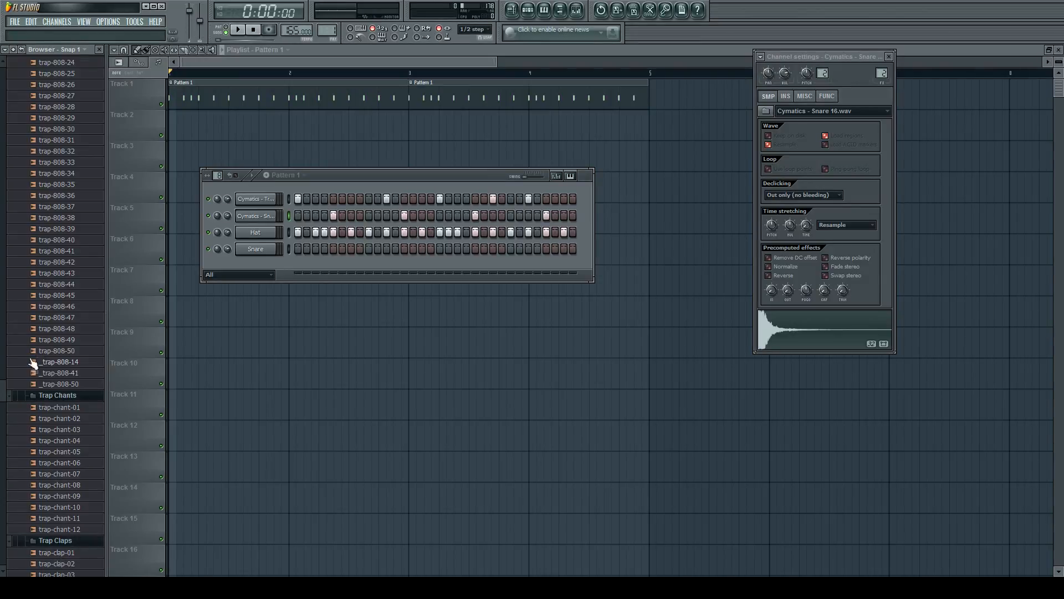
left_click_drag(7, 388, 12, 440)
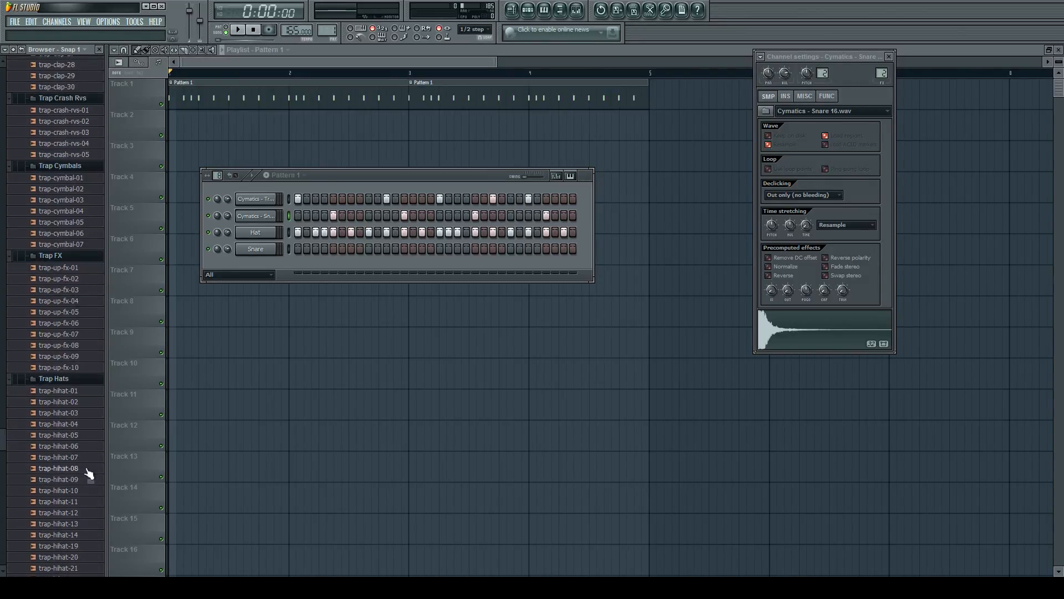
left_click(81, 467)
left_click(80, 457)
left_click(79, 447)
left_click(80, 436)
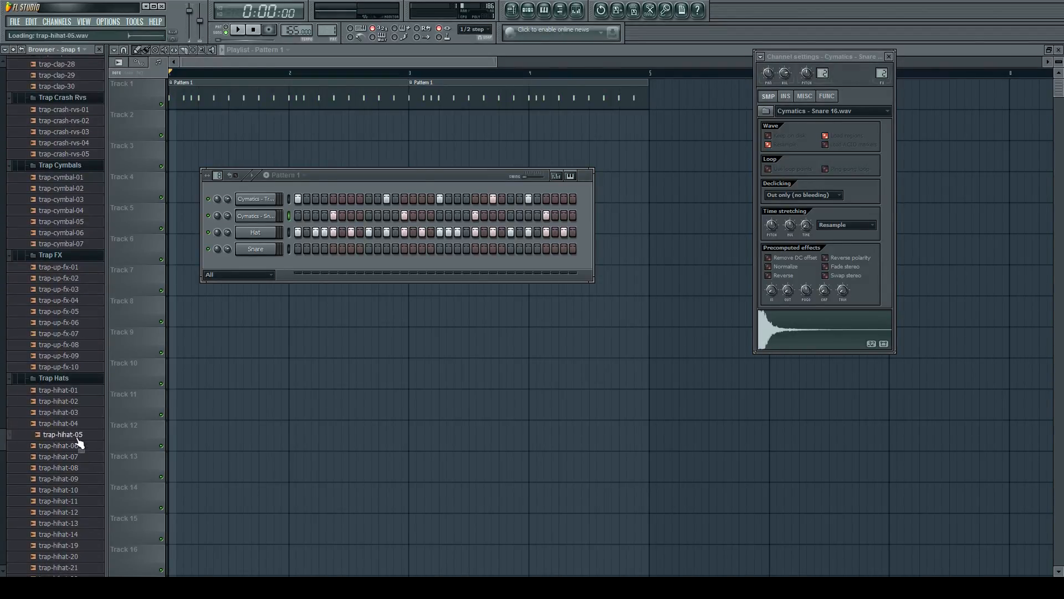
left_click(79, 425)
Load trap-hihat-13 onto the Hat channel and play the arrangement to hear it
left_click(78, 524)
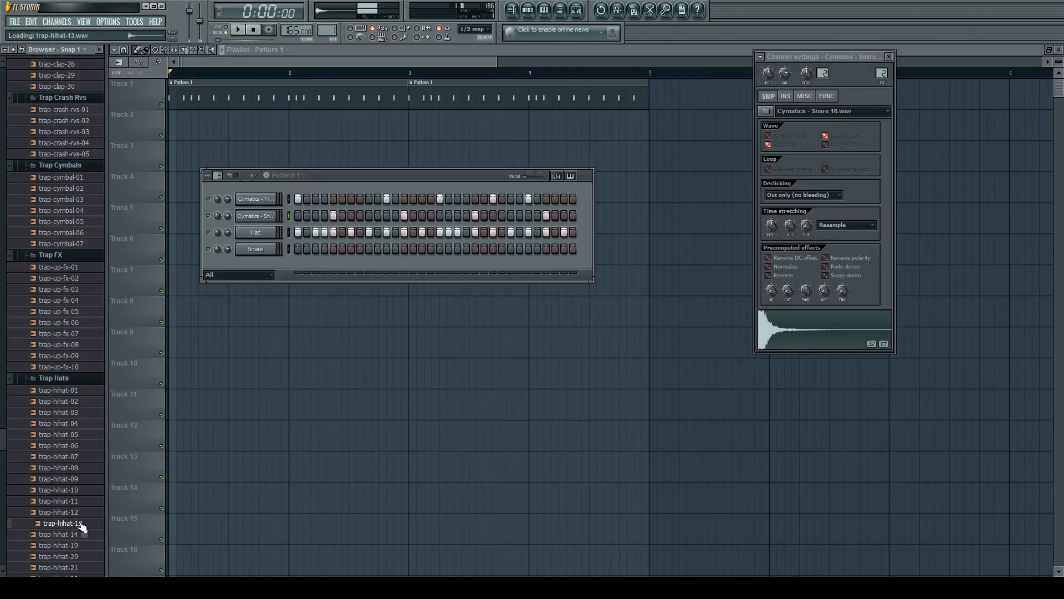
left_click_drag(75, 526, 265, 233)
key("space")
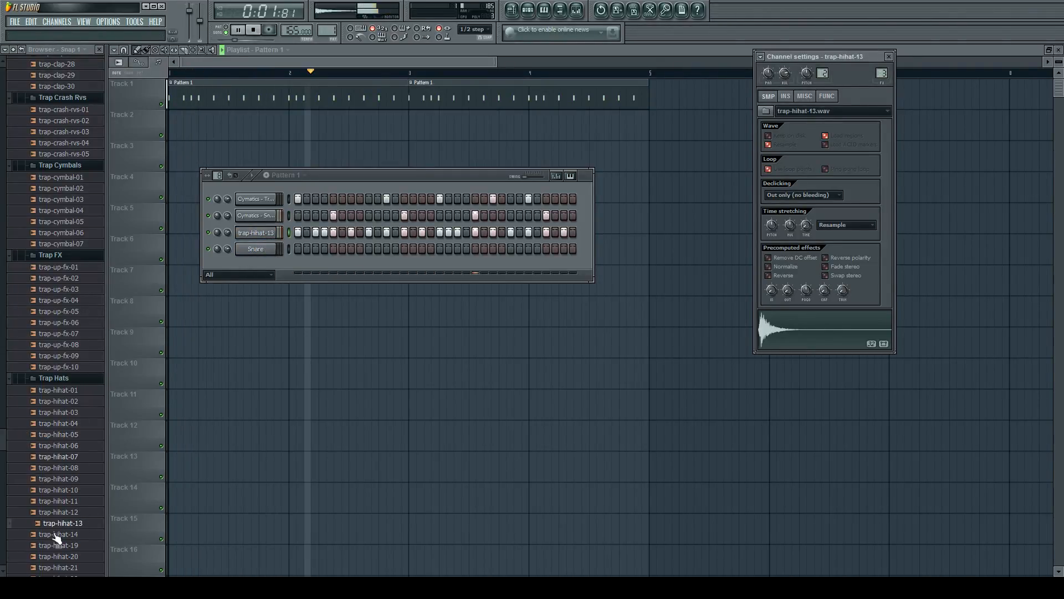
key("space")
Audition further Trap Hats samples, load trap-hihat-26 onto the hi-hat channel, and play the arrangement
left_click(68, 556)
scroll(58, 532, "down", 3)
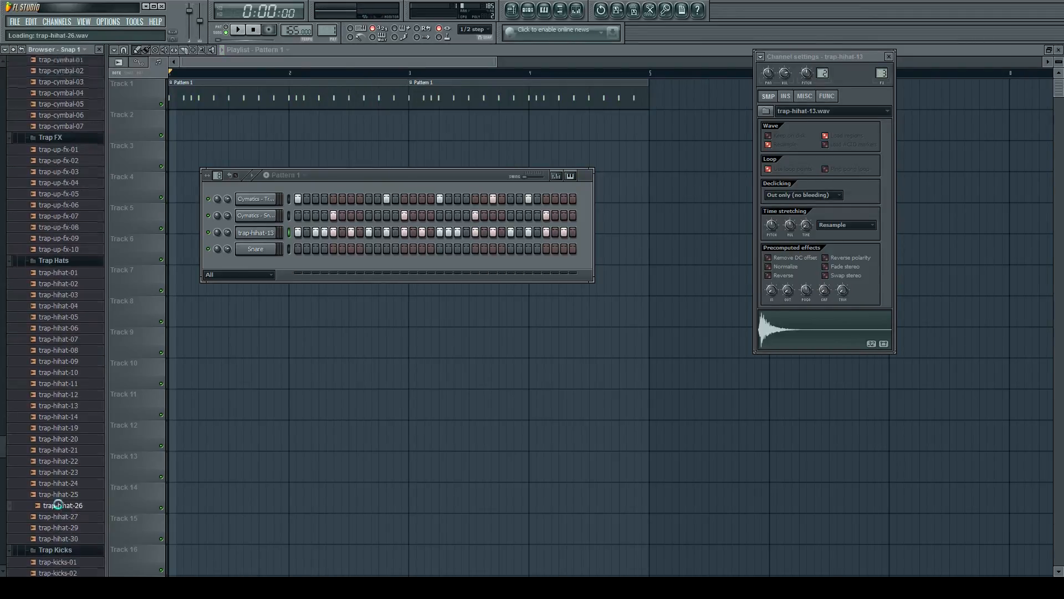
left_click(61, 505)
left_click_drag(61, 507, 245, 236)
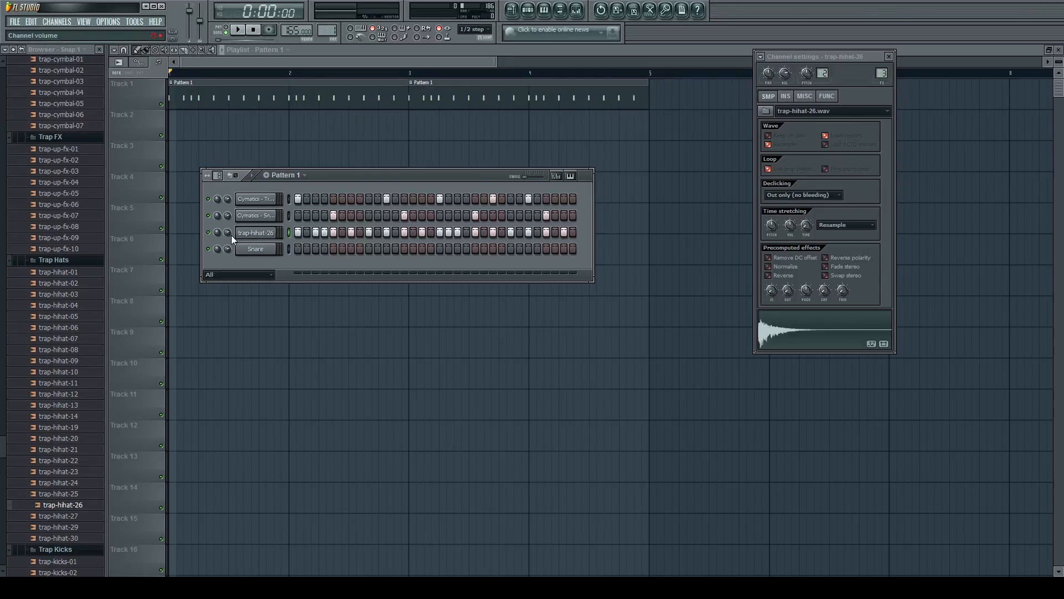
key("space")
left_click(266, 107)
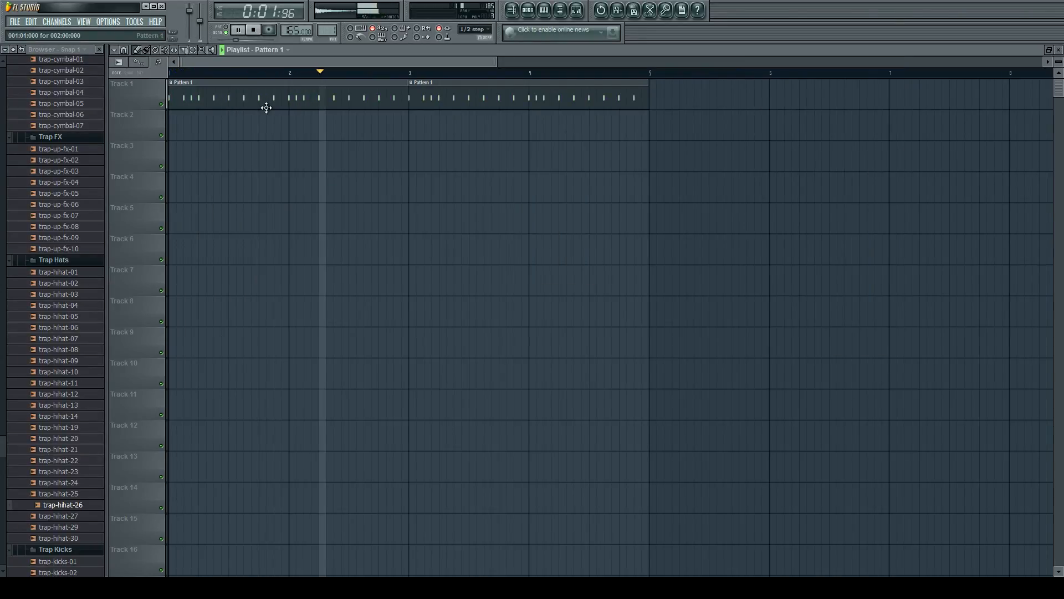
key("space")
Place a Pattern 1 clip on Track 2 at bar 5 of the playlist and delete it
scroll(270, 109, "down", 1)
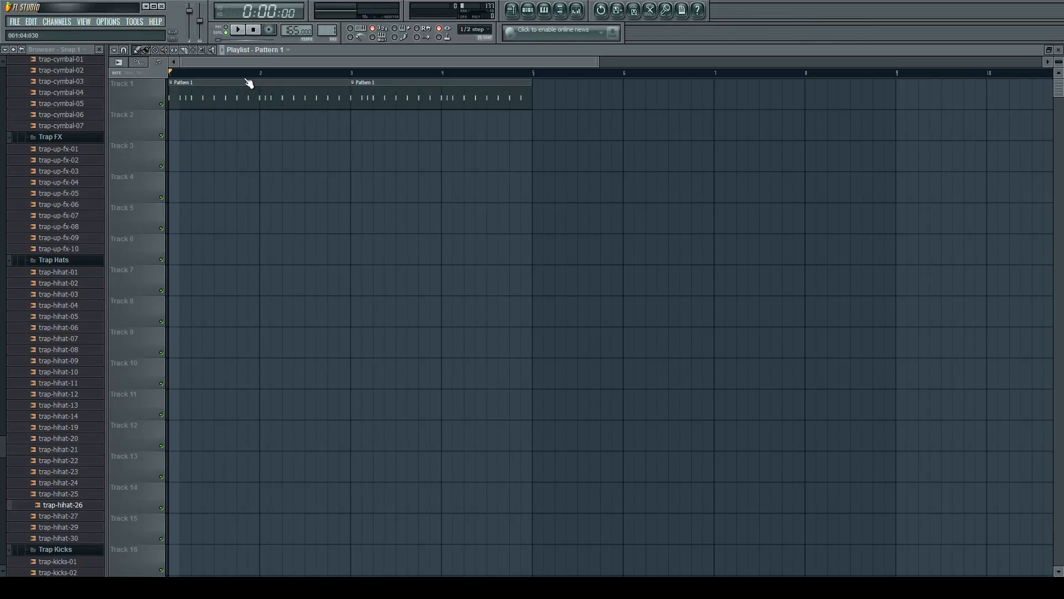
left_click(527, 13)
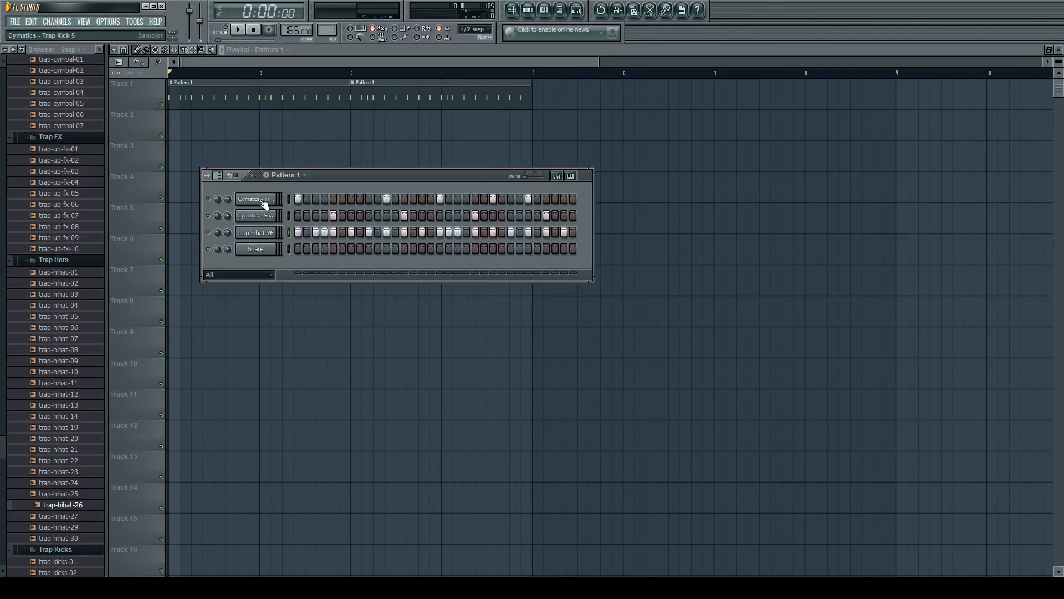
left_click(285, 82)
scroll(241, 99, "down", 2)
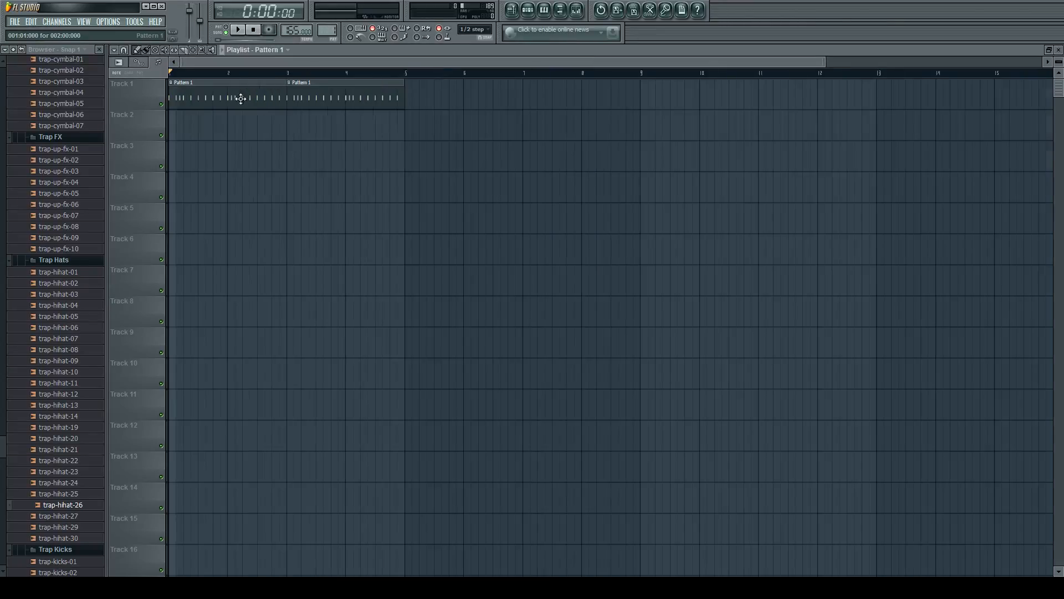
left_click(406, 126)
right_click(407, 127)
scroll(235, 86, "up", 2)
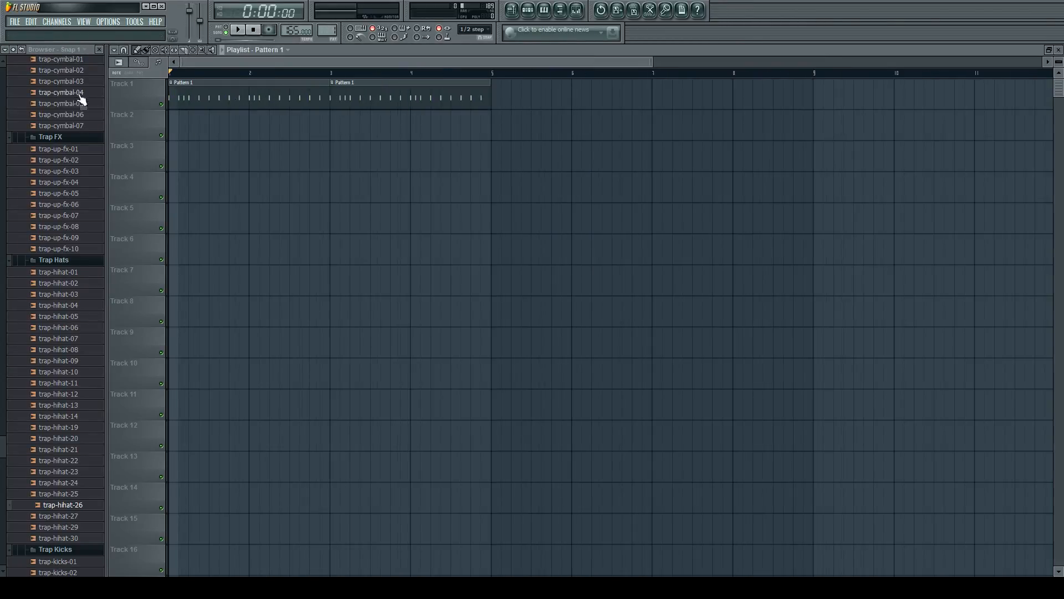
Delete the second Pattern 1 clip and place a replacement at bar 3 on Track 1
left_click(142, 50)
mouse_move(226, 95)
left_mouse_down()
mouse_move(549, 211)
mouse_move(641, 174)
mouse_move(456, 172)
mouse_move(249, 100)
mouse_move(180, 55)
left_mouse_up()
right_click(382, 97)
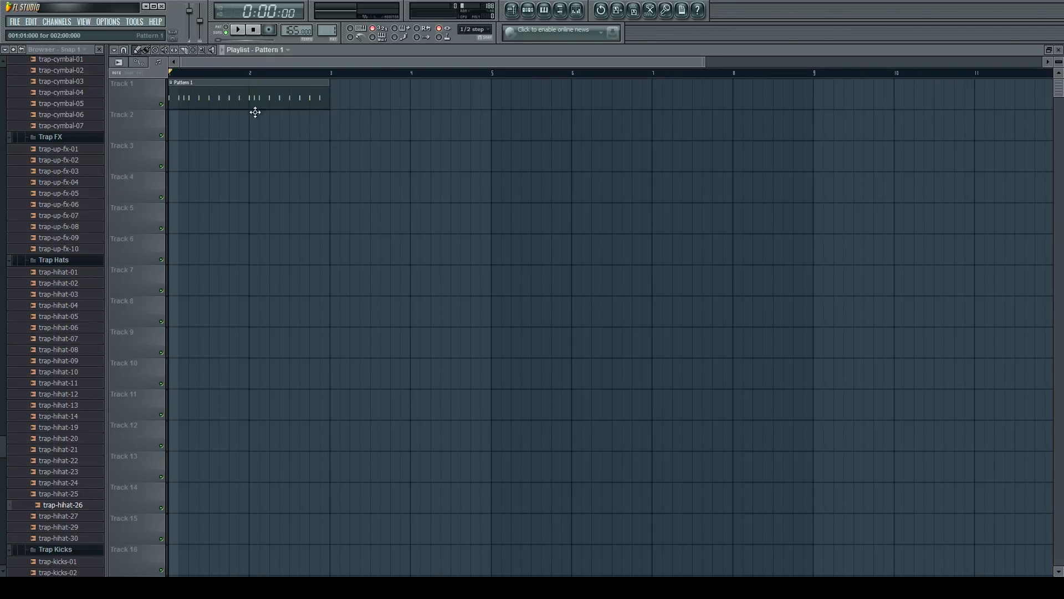
left_click(334, 133)
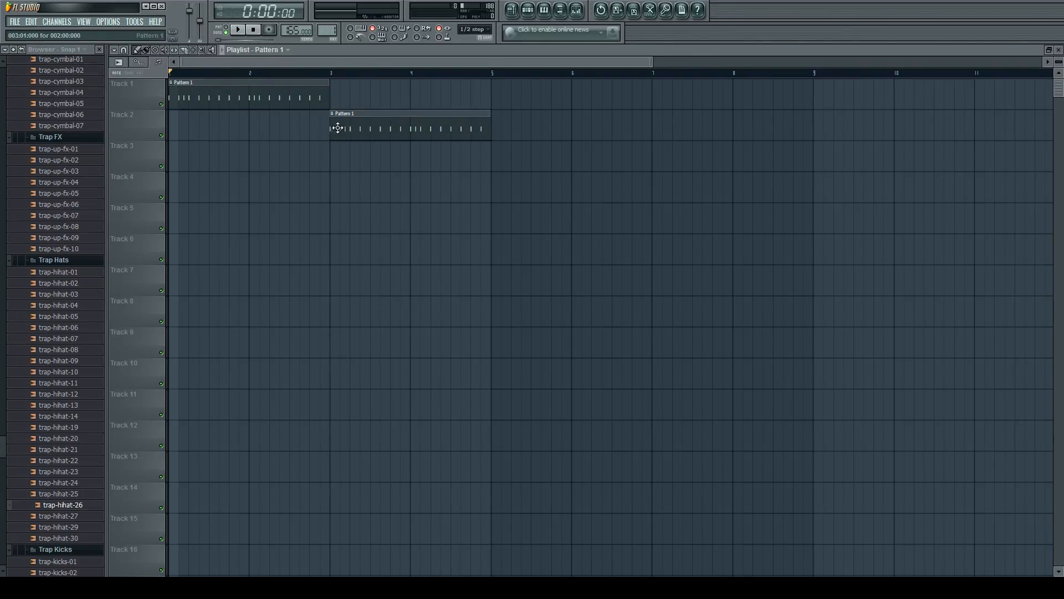
left_click_drag(341, 130, 343, 92)
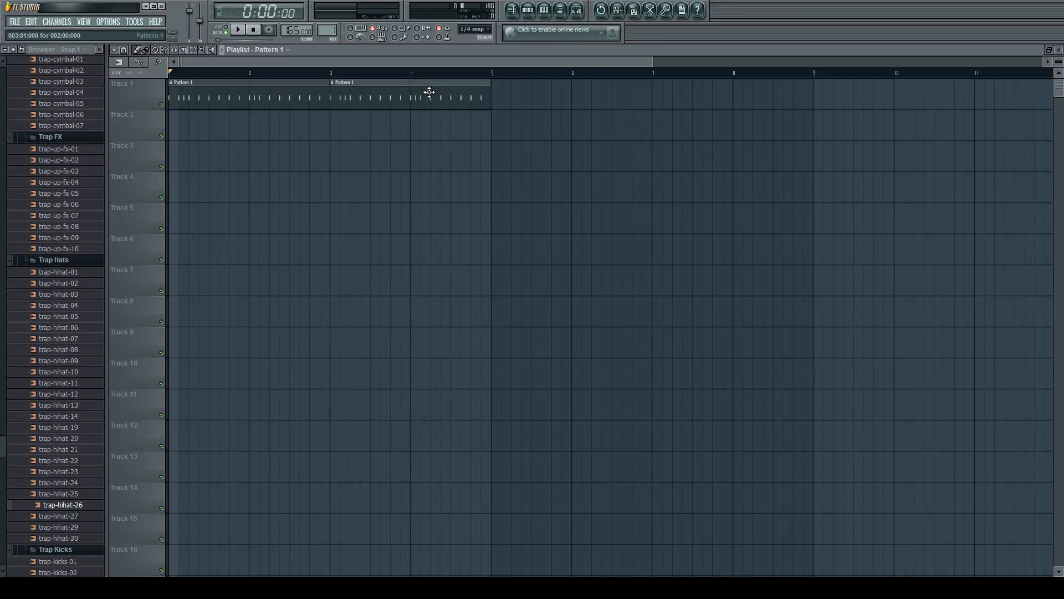
Set the global snap to Step and try it by shifting the second Pattern 1 clip on Track 1
left_click_drag(428, 90, 435, 92)
left_click(477, 30)
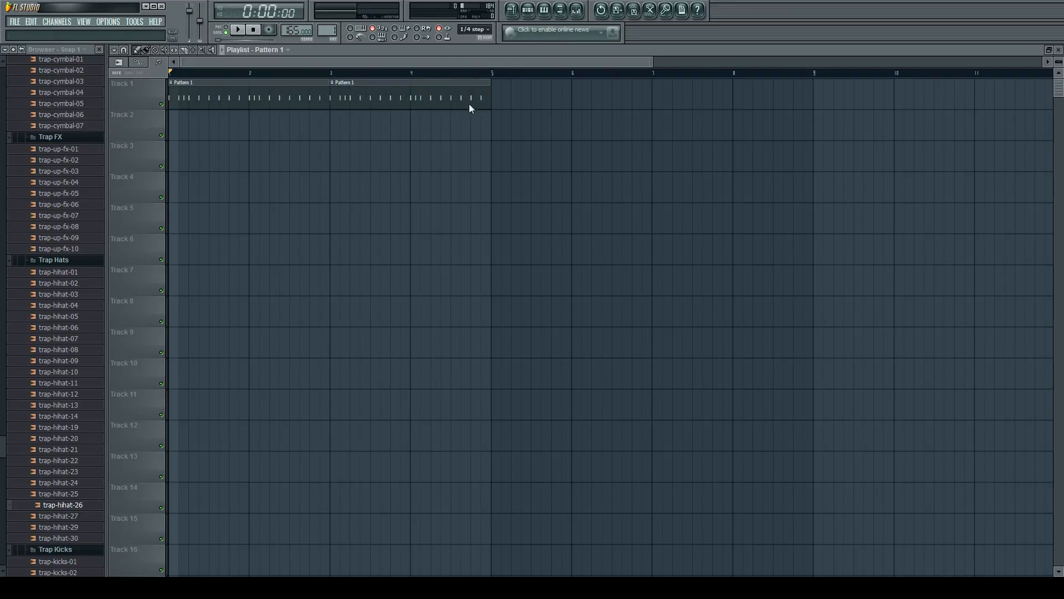
left_click(471, 115)
left_click_drag(416, 88, 395, 96)
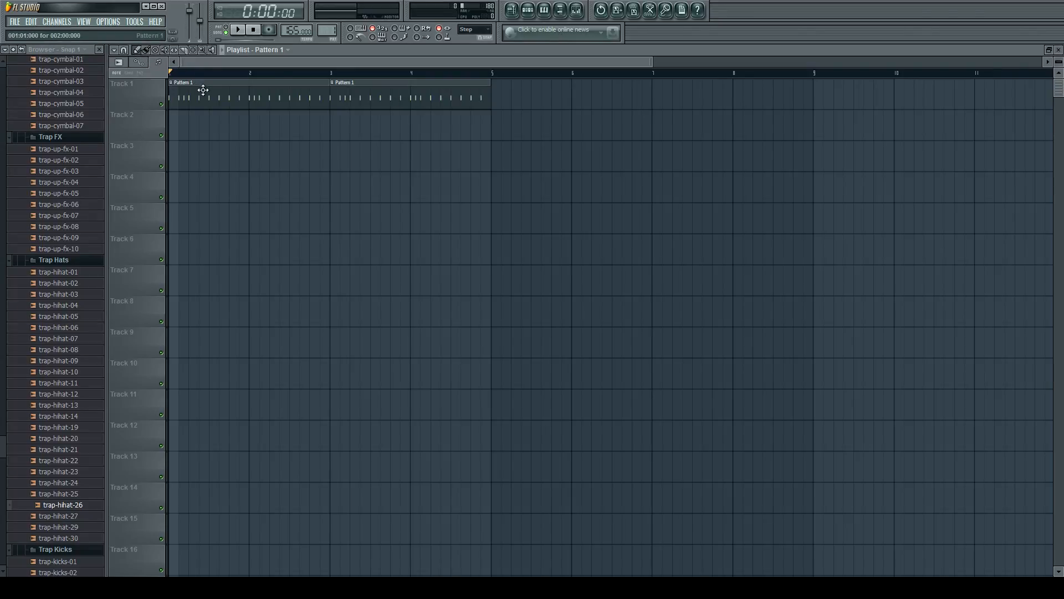
left_click(467, 121)
right_click(511, 133)
Paint six consecutive Pattern 1 clips on Track 5 and move them onto Track 1 from bar 5
left_click(147, 51)
scroll(299, 159, "down", 2)
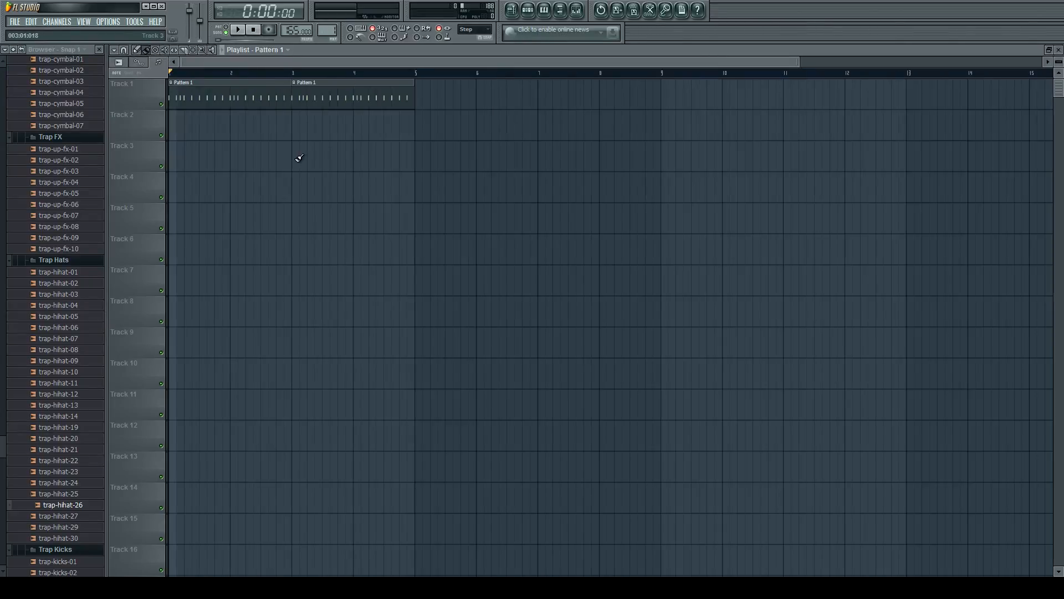
left_click_drag(219, 201, 893, 207)
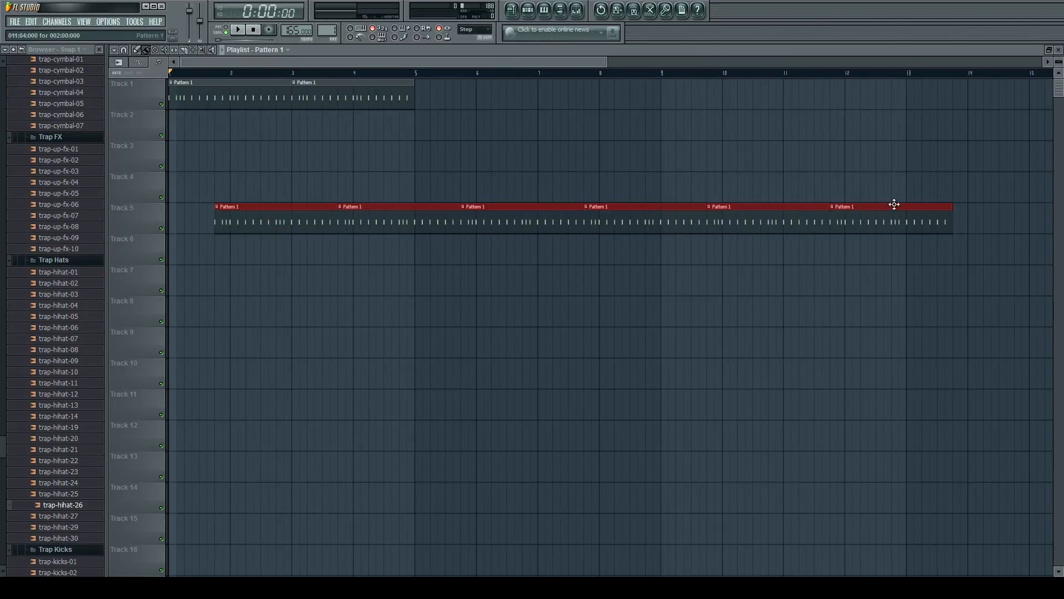
mouse_move(501, 210)
left_mouse_down()
mouse_move(521, 185)
mouse_move(729, 65)
mouse_move(682, 83)
left_mouse_up()
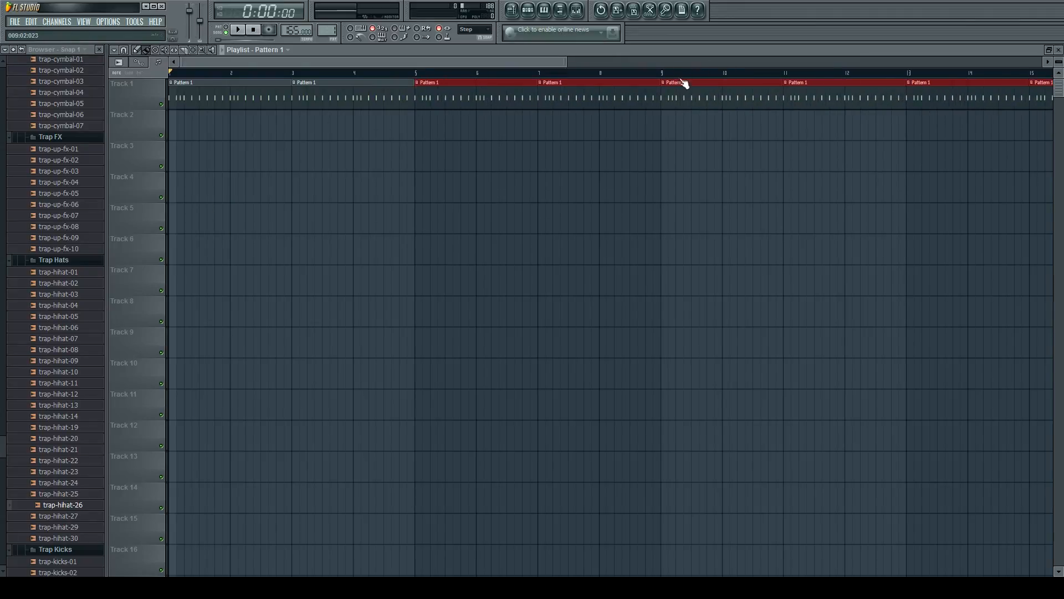
Delete all Pattern 1 clips from bar 5 onward on Track 1
scroll(427, 109, "down", 1)
left_click_drag(425, 98, 893, 107)
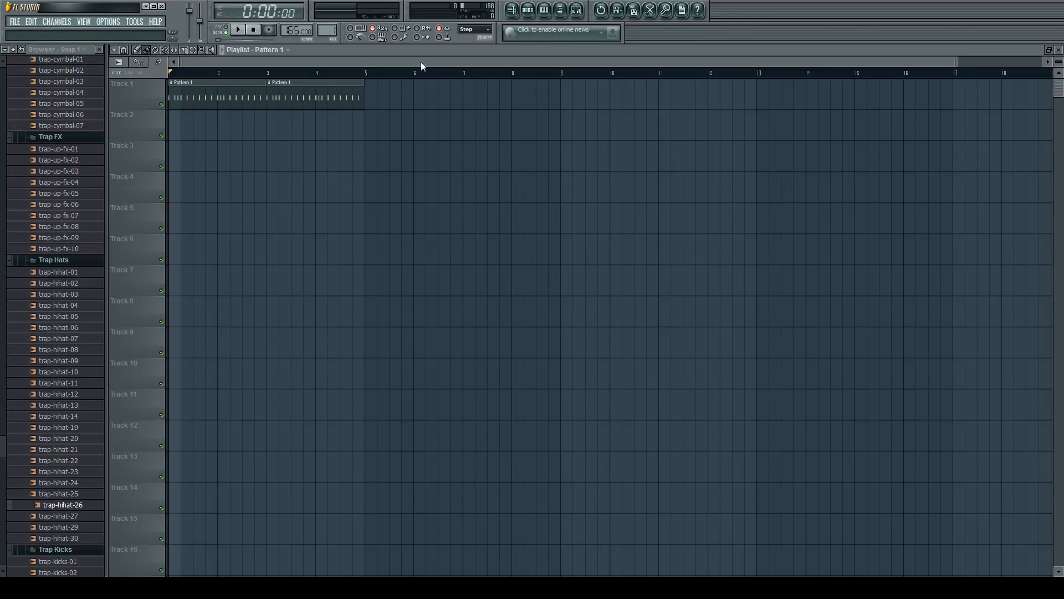
Inspect the two Pattern 1 clips up close in the playlist and play the arrangement
scroll(195, 87, "up", 3)
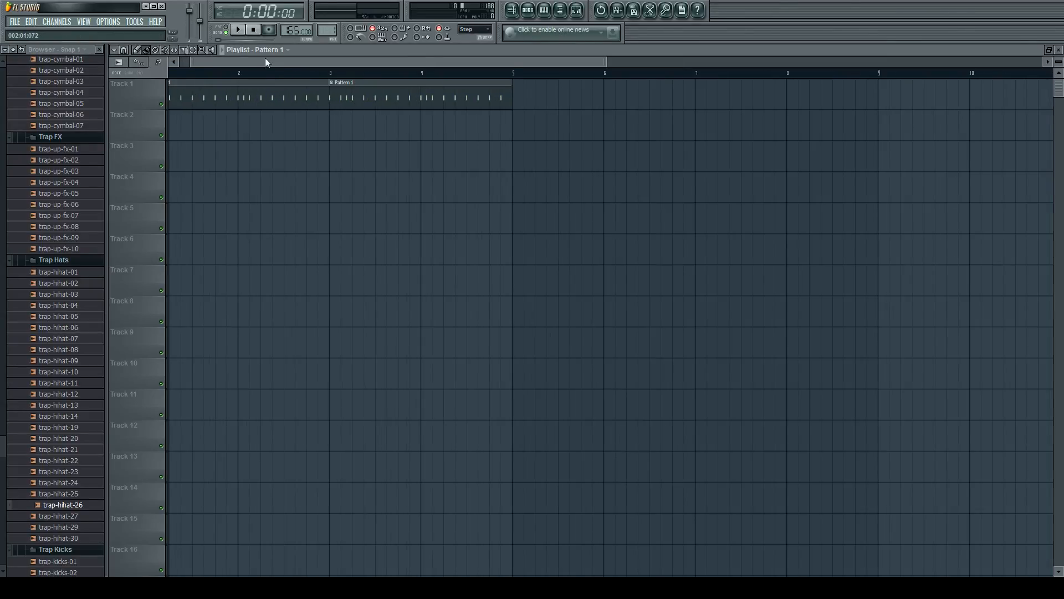
left_click_drag(246, 60, 231, 61)
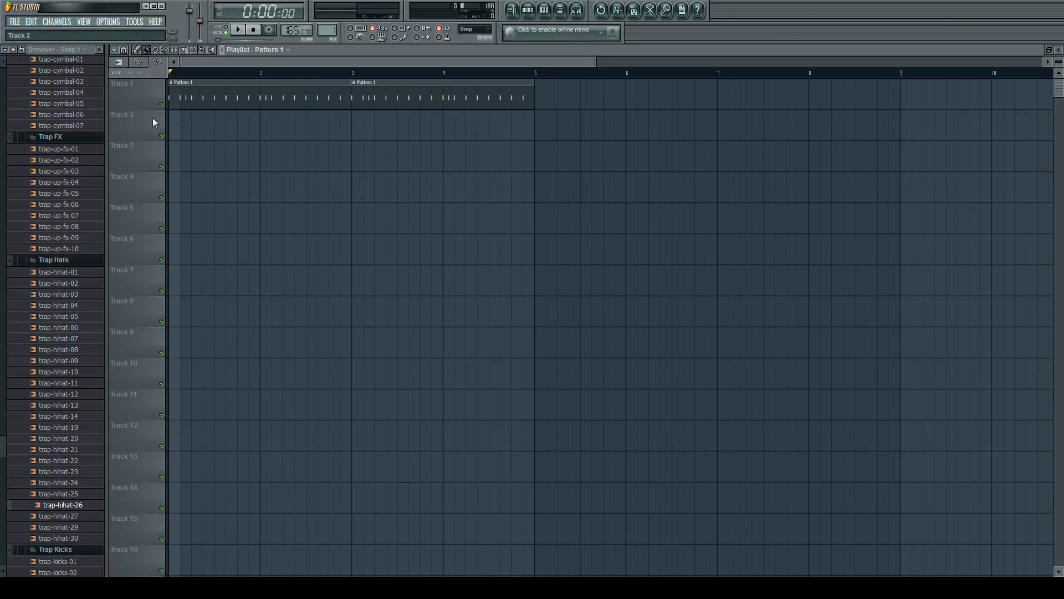
scroll(188, 123, "up", 5)
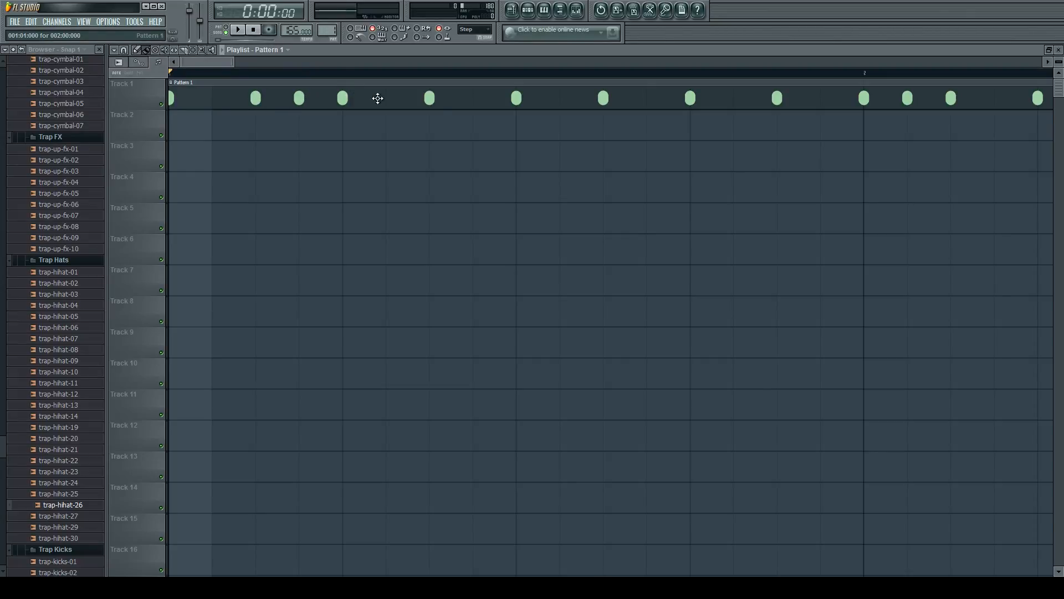
scroll(327, 102, "down", 5)
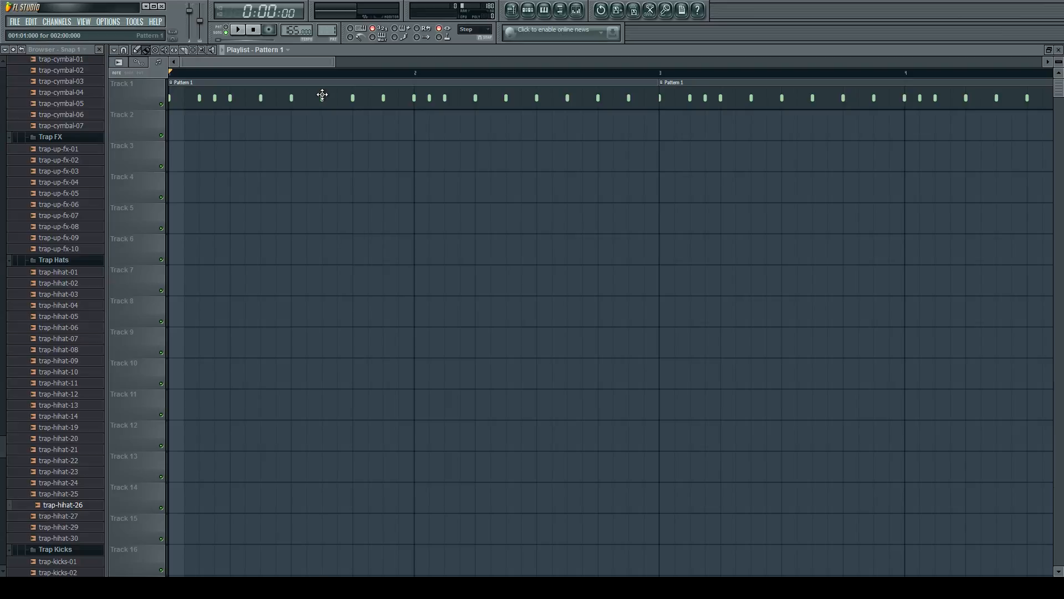
scroll(317, 97, "down", 3)
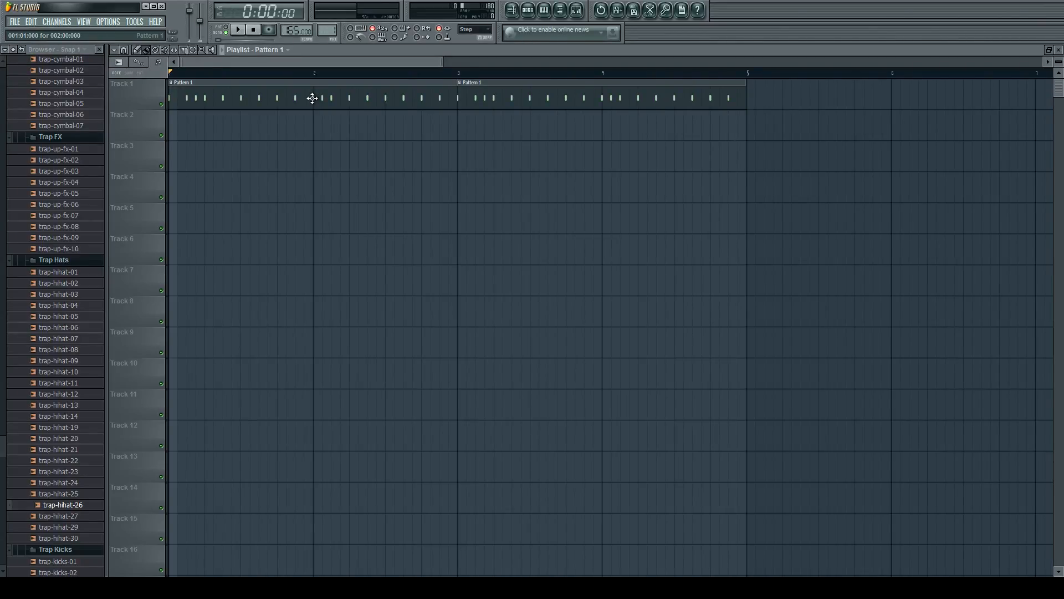
key("space")
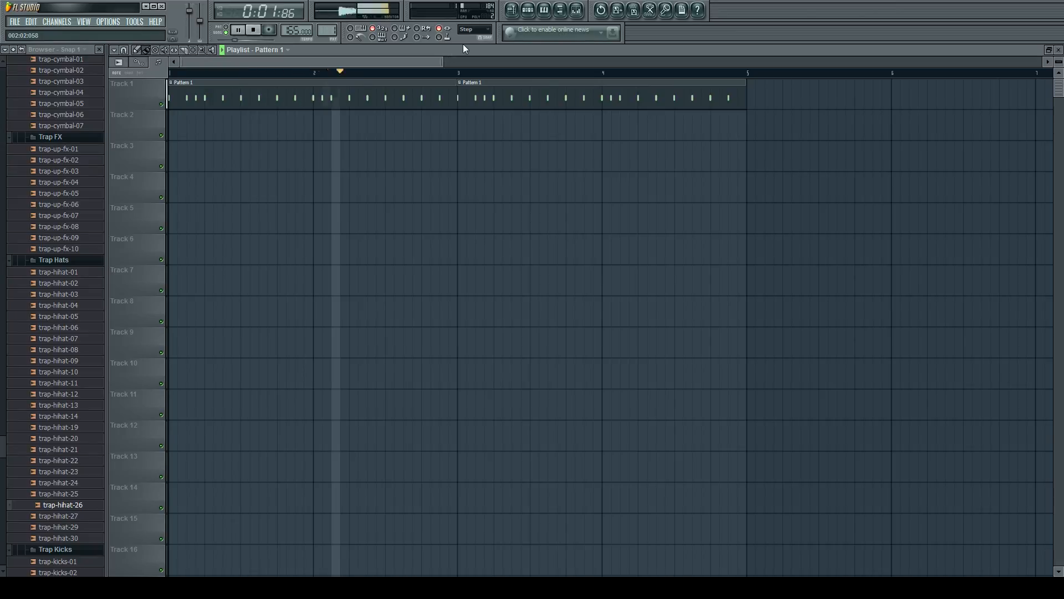
key("space")
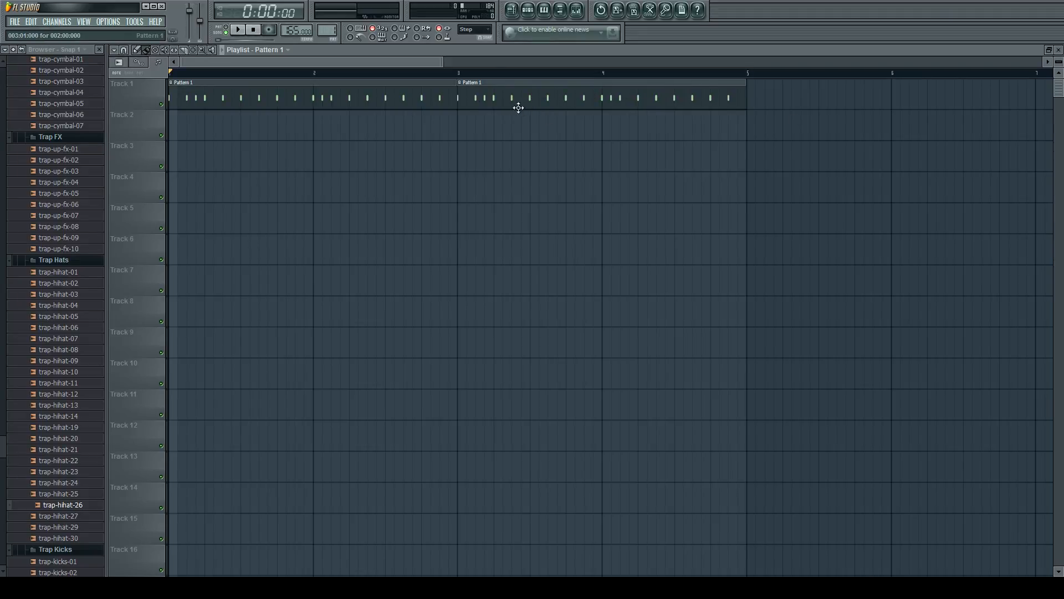
scroll(376, 101, "down", 1)
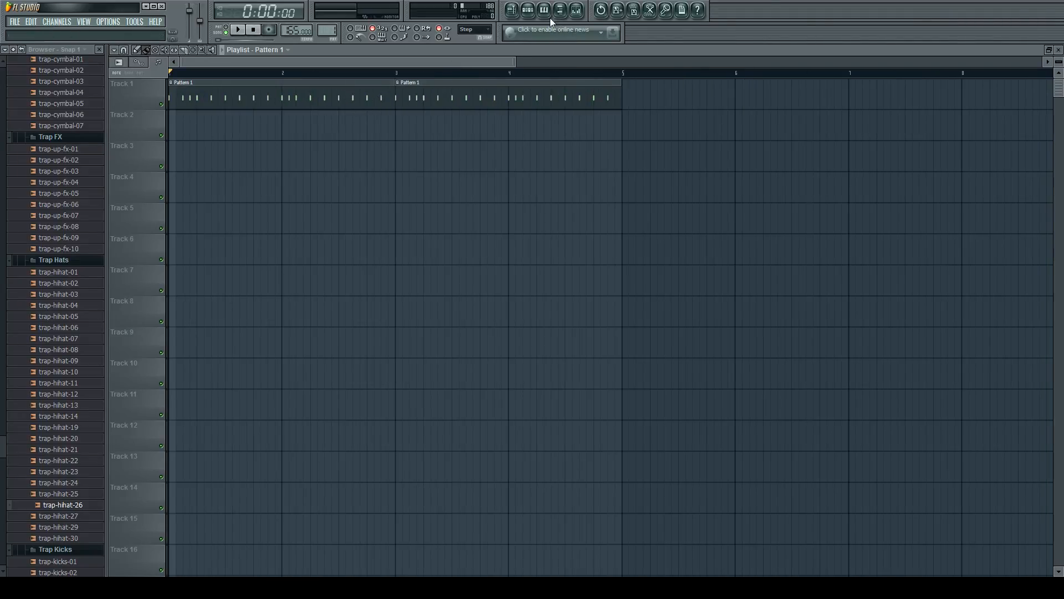
left_click(530, 16)
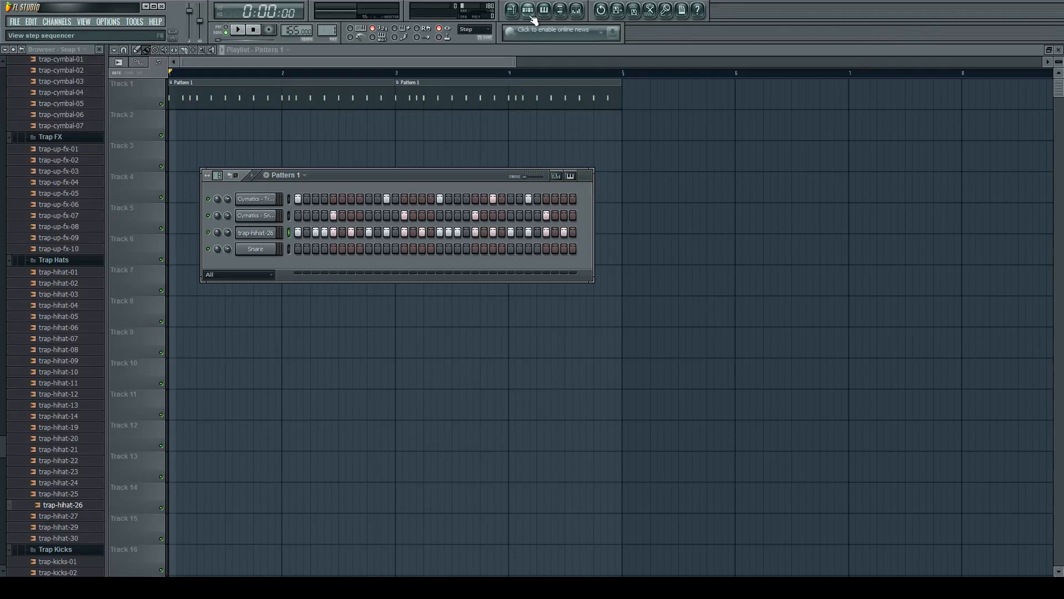
left_click(530, 16)
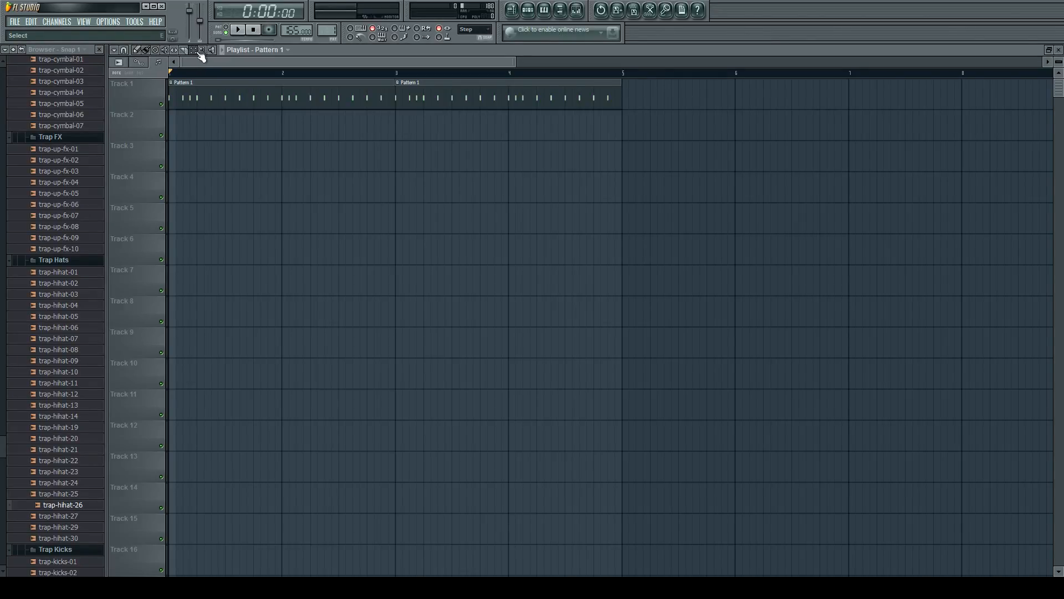
left_click_drag(893, 388, 443, 190)
left_click_drag(736, 210, 179, 75)
mouse_move(309, 180)
left_mouse_down()
mouse_move(316, 209)
mouse_move(533, 340)
left_mouse_up()
left_click(139, 50)
Open the Cymatics snare channel's settings and show the mixer, placing its window below the step sequencer
left_click(529, 10)
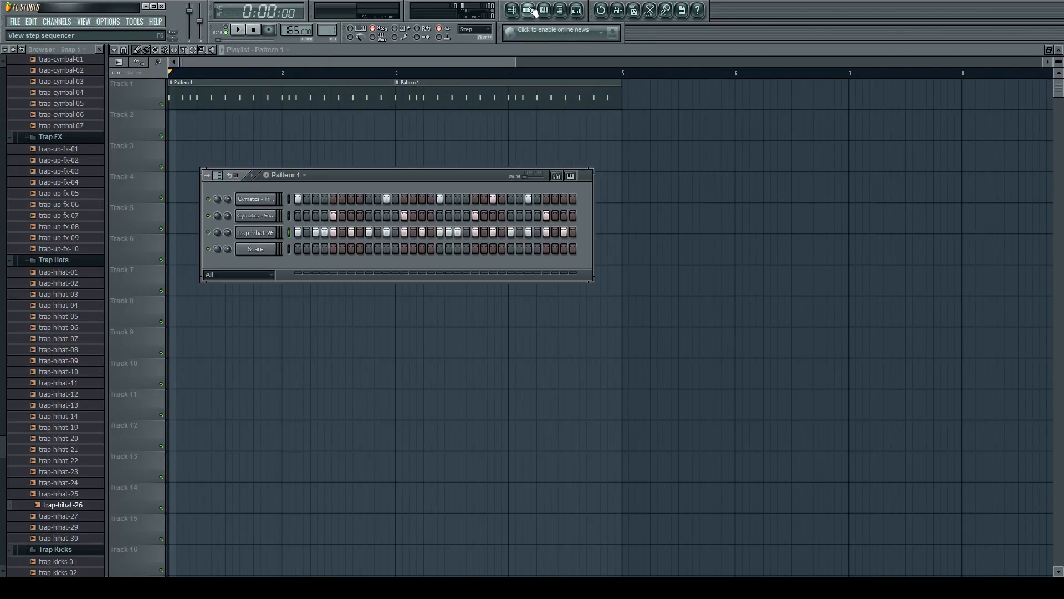
left_click(529, 10)
left_click(529, 10)
left_click(267, 222)
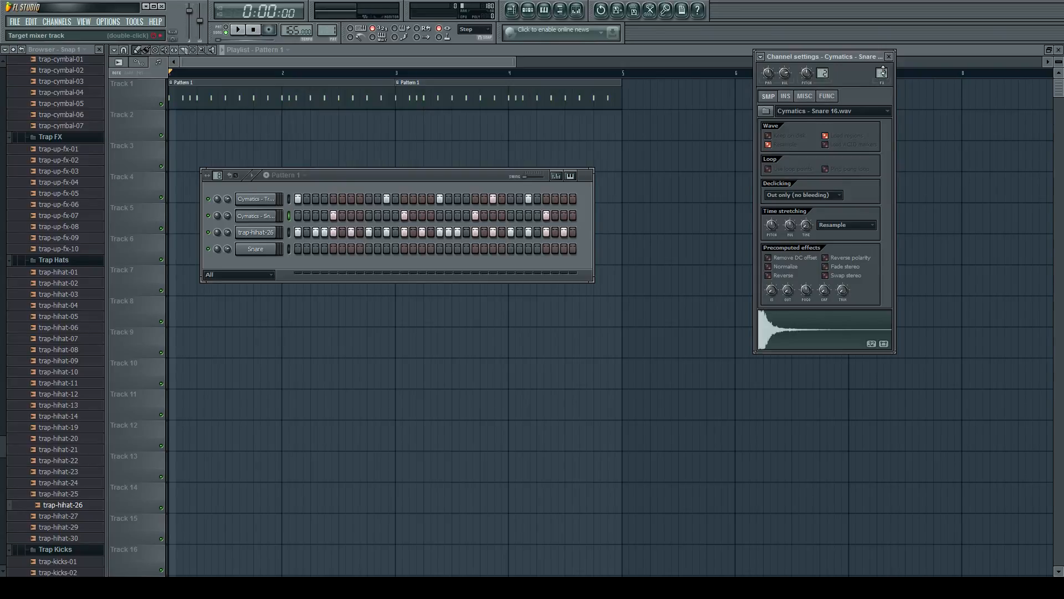
left_click(578, 10)
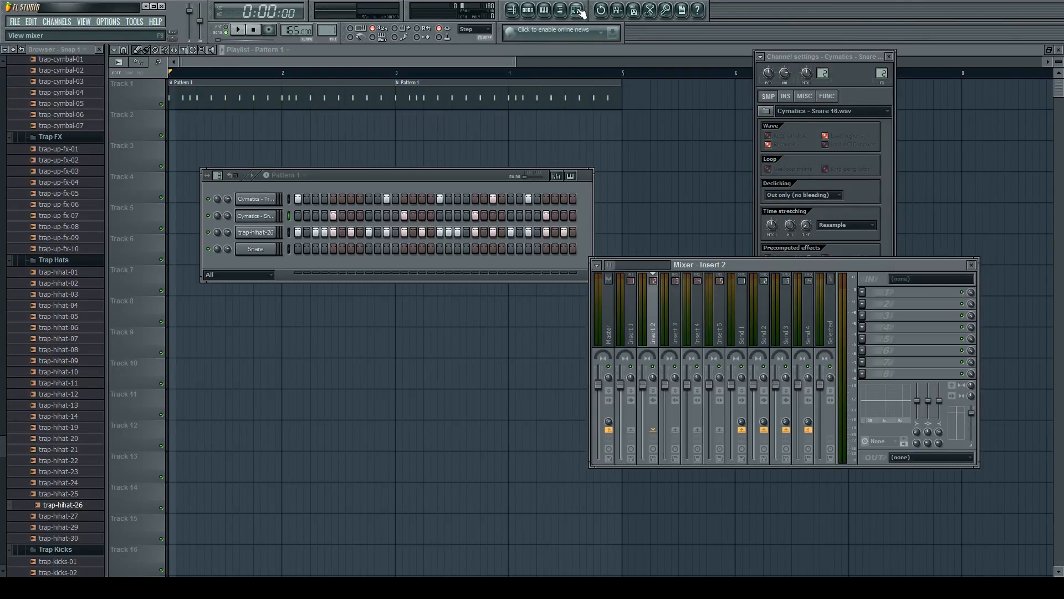
left_click_drag(811, 261, 555, 302)
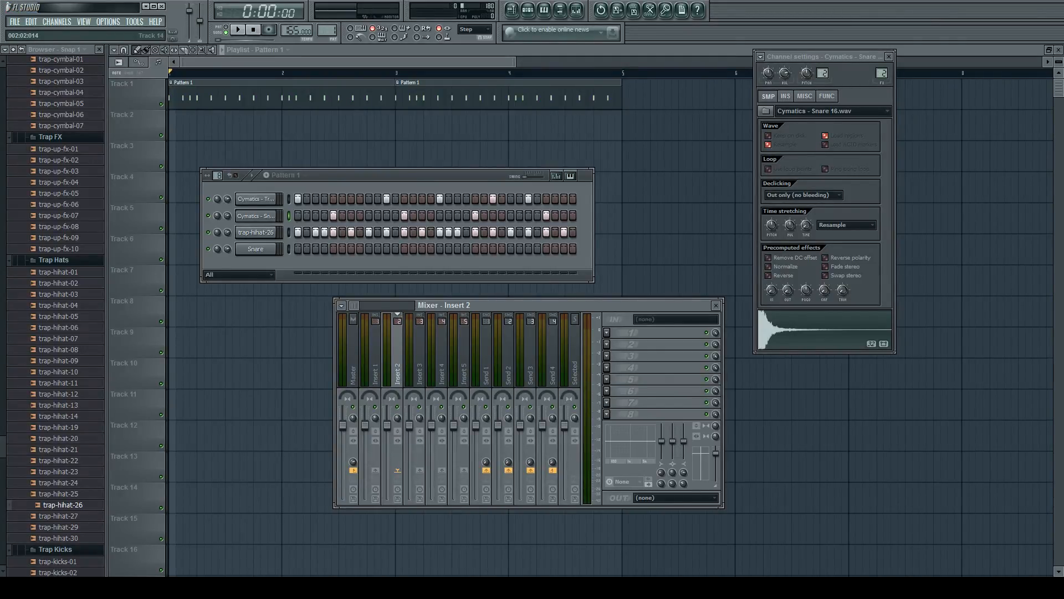
Load Fruity Reeverb 2 into the first effect slot of mixer Insert 2 and close its editor
left_click(450, 386)
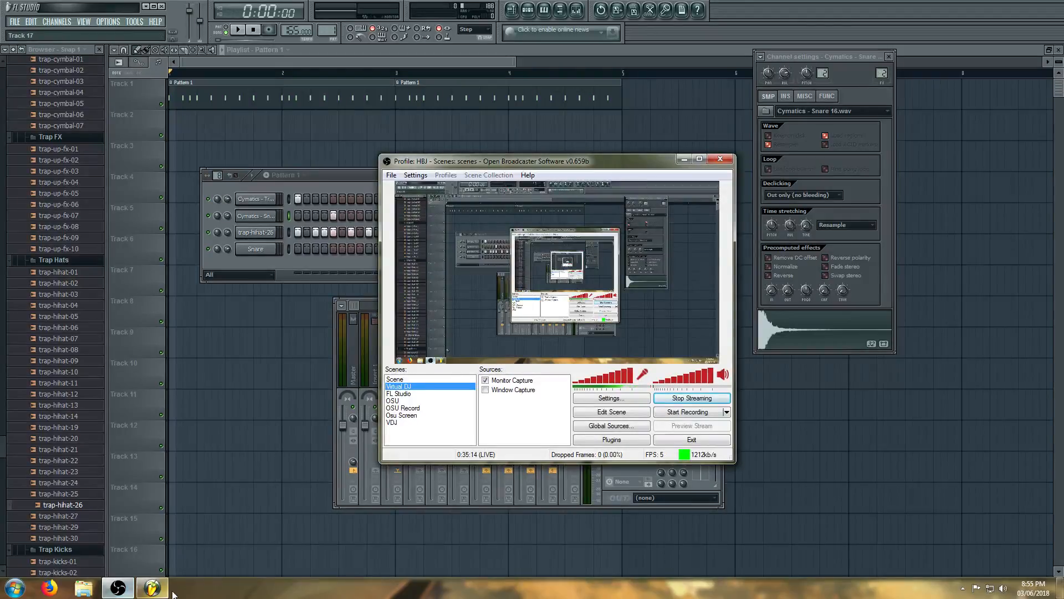
left_click(351, 306)
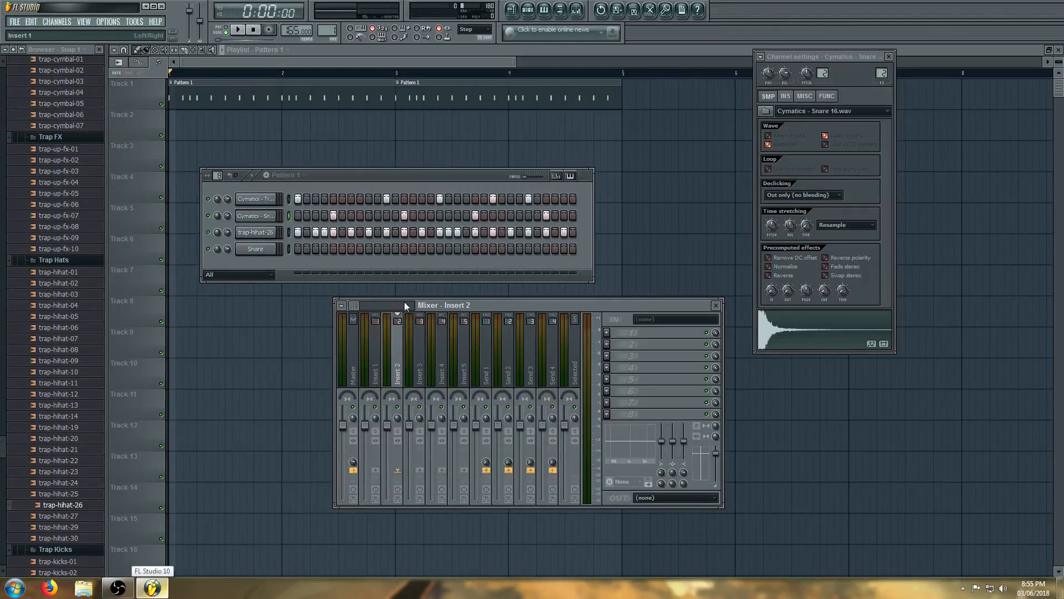
left_click(606, 333)
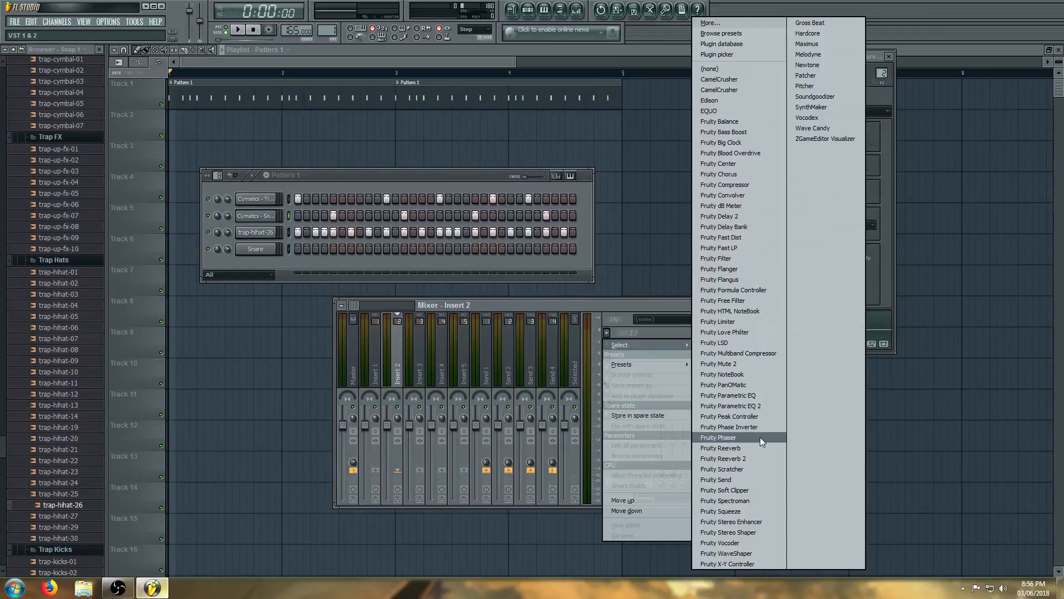
left_click(751, 460)
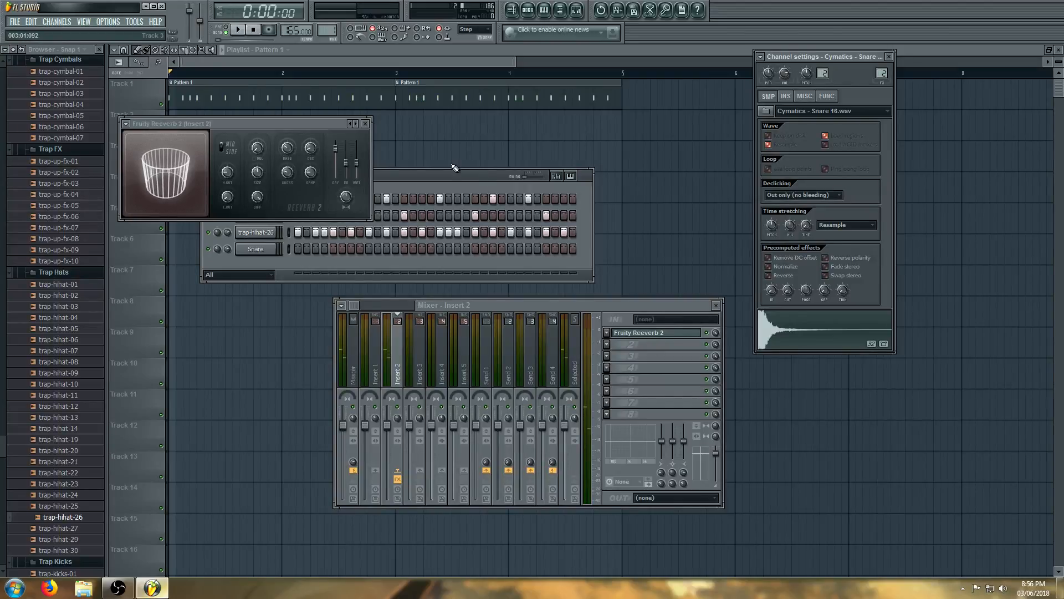
left_click(366, 124)
left_click(422, 174)
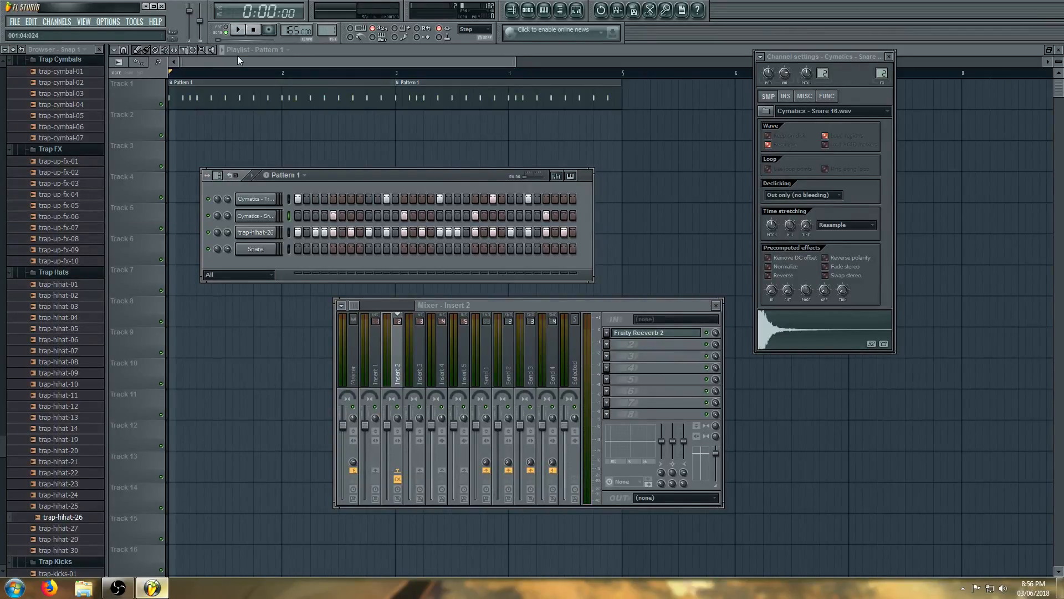
Close all floating windows and play the playlist arrangement briefly
key("F12")
key("space")
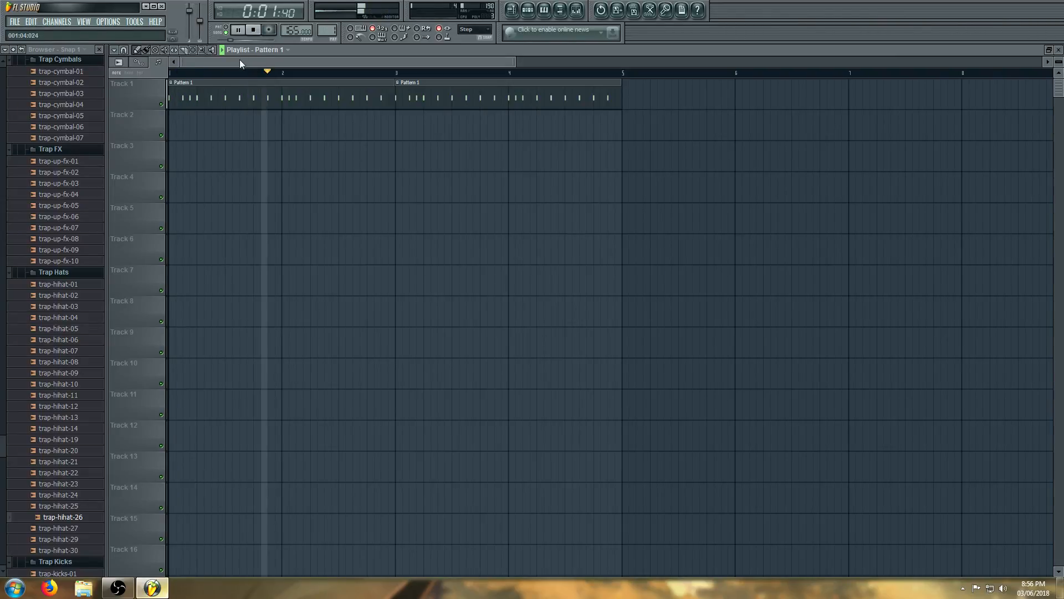
key("space")
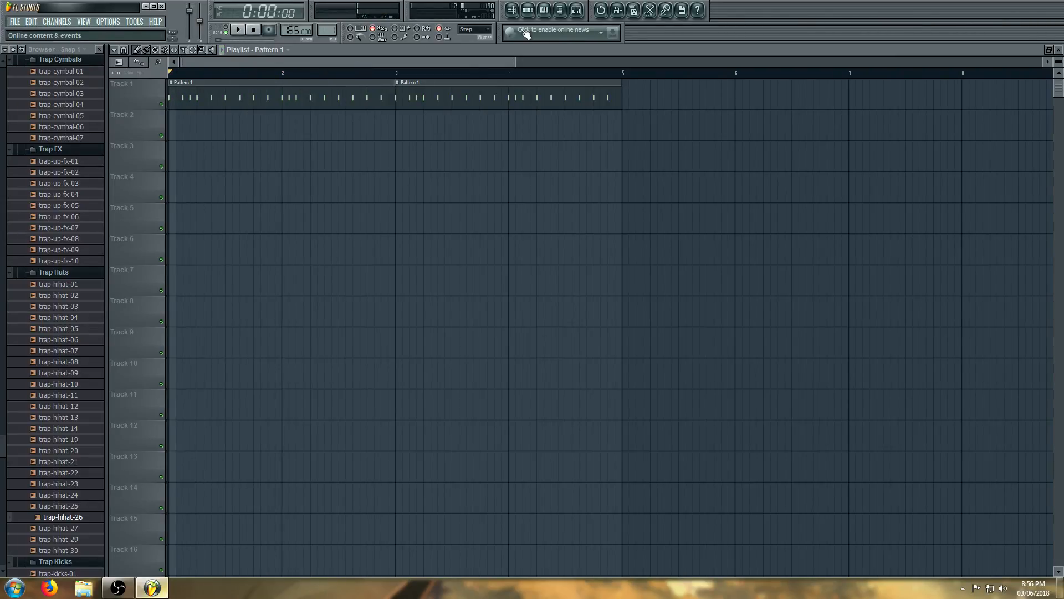
Reopen the step sequencer, the Cymatics snare's channel settings and the mixer, and browse the effects available for Insert 2's second slot
left_click(529, 13)
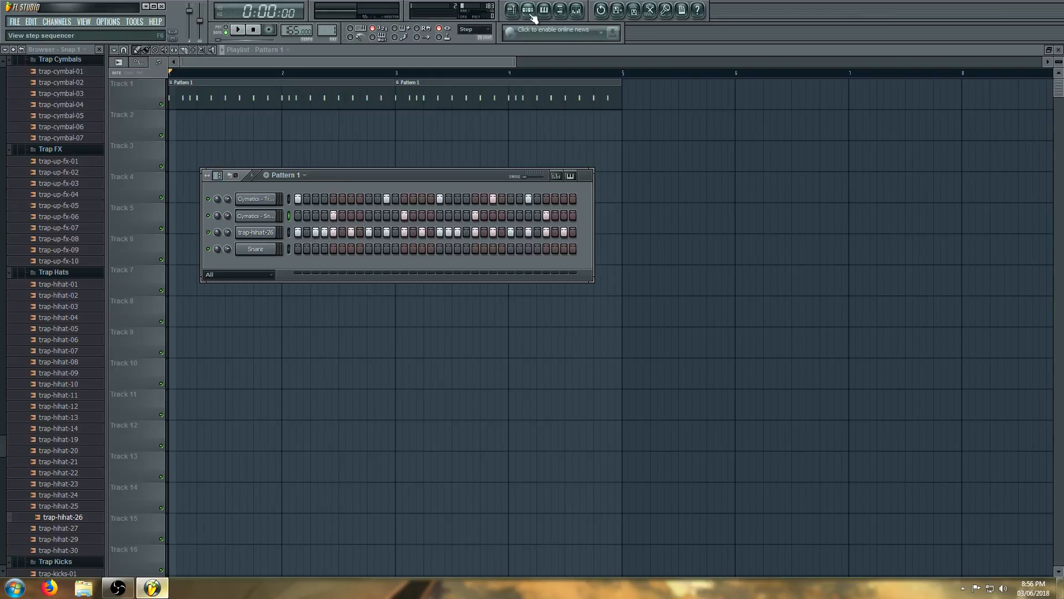
left_click(263, 222)
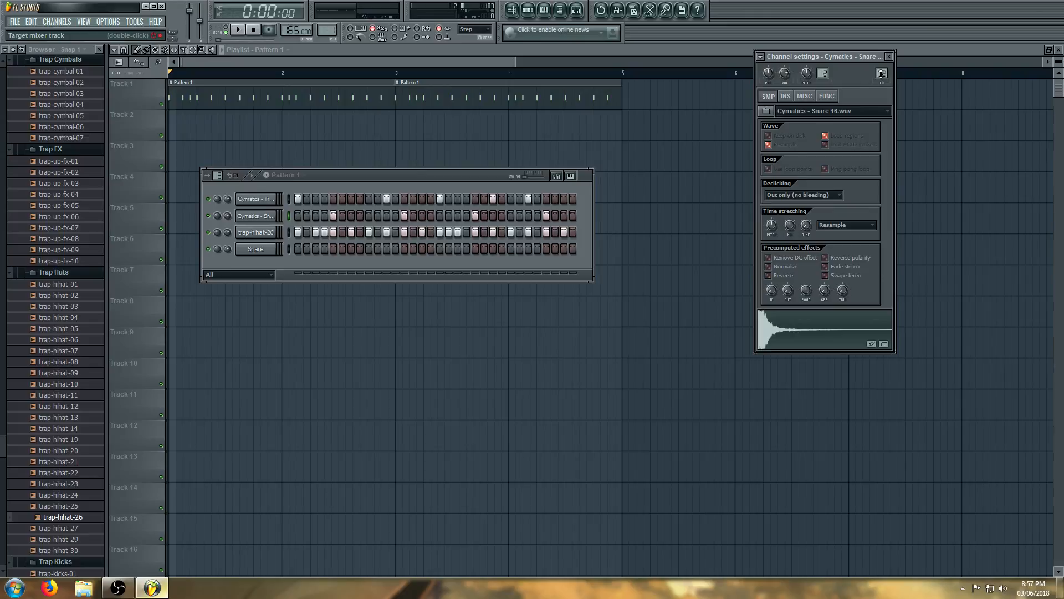
left_click(577, 11)
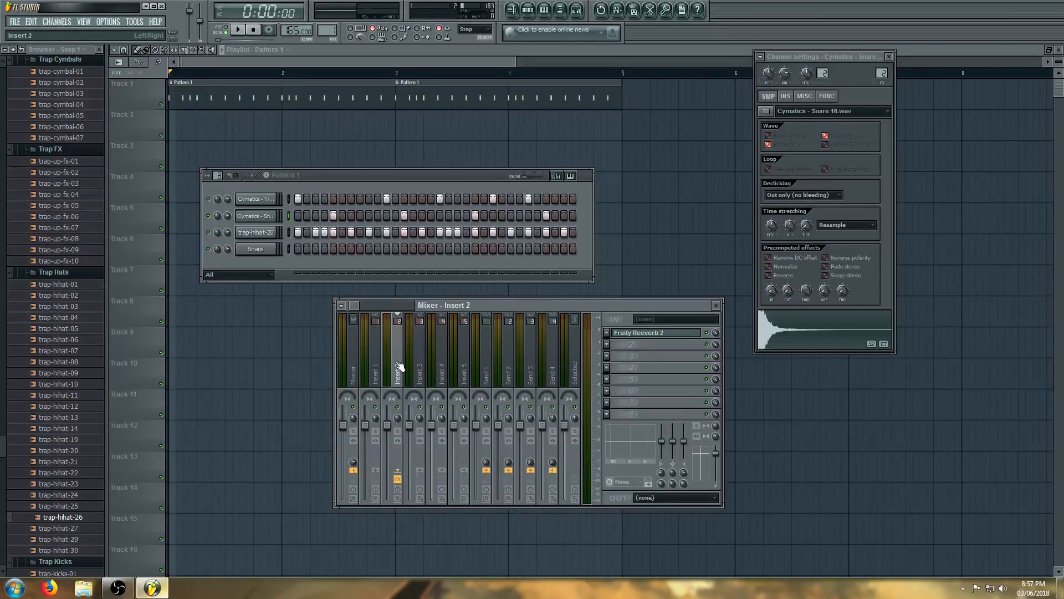
left_click(607, 332)
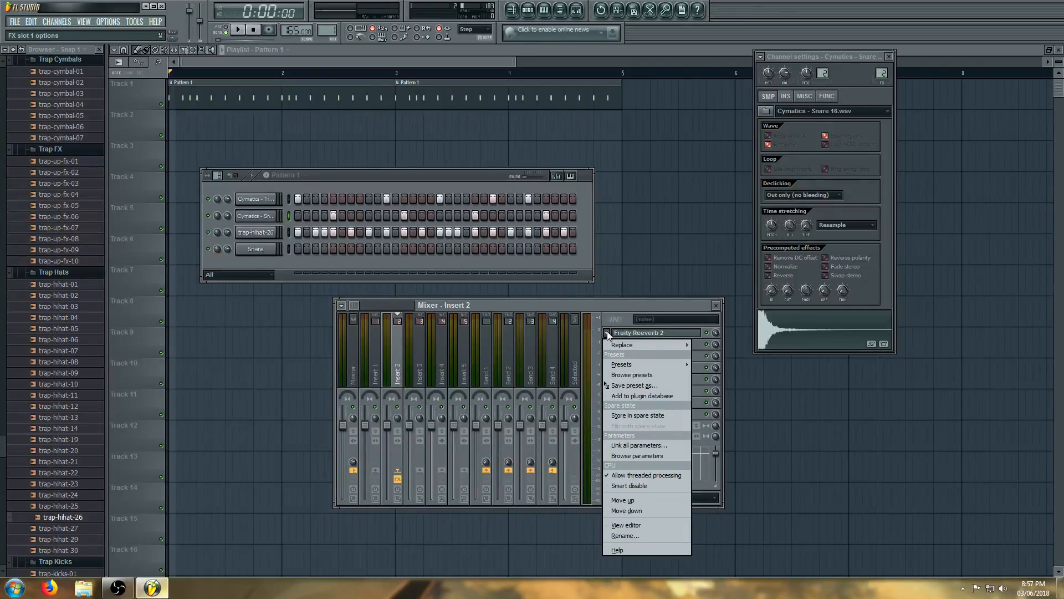
left_click(606, 306)
left_click(607, 345)
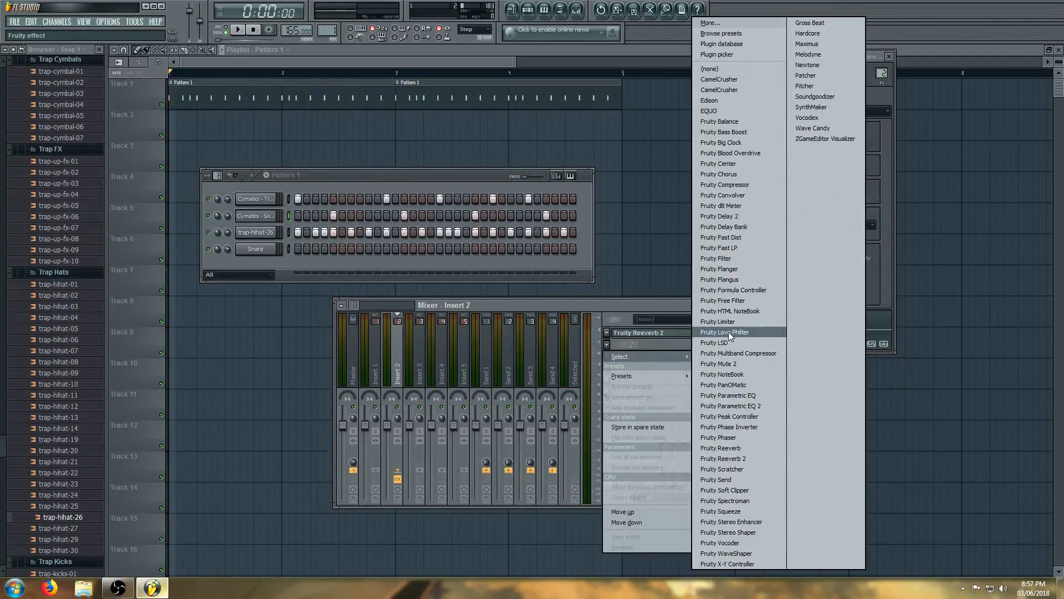
left_click(659, 308)
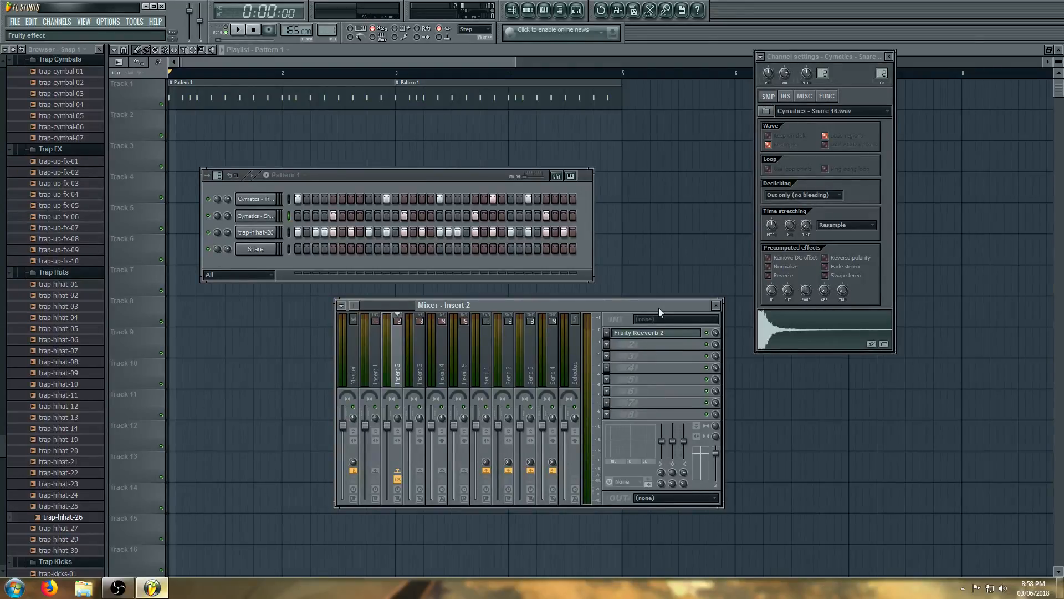
Turn down the Cymatics snare channel's volume in the step sequencer and play the arrangement to check it
left_click(228, 216)
left_click_drag(228, 217, 228, 229)
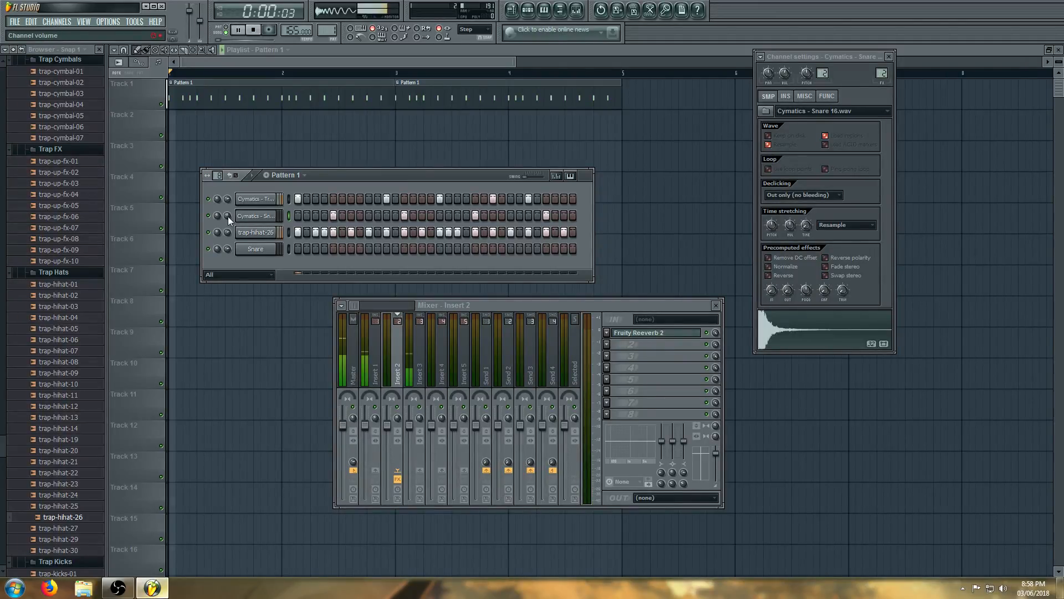
key("space")
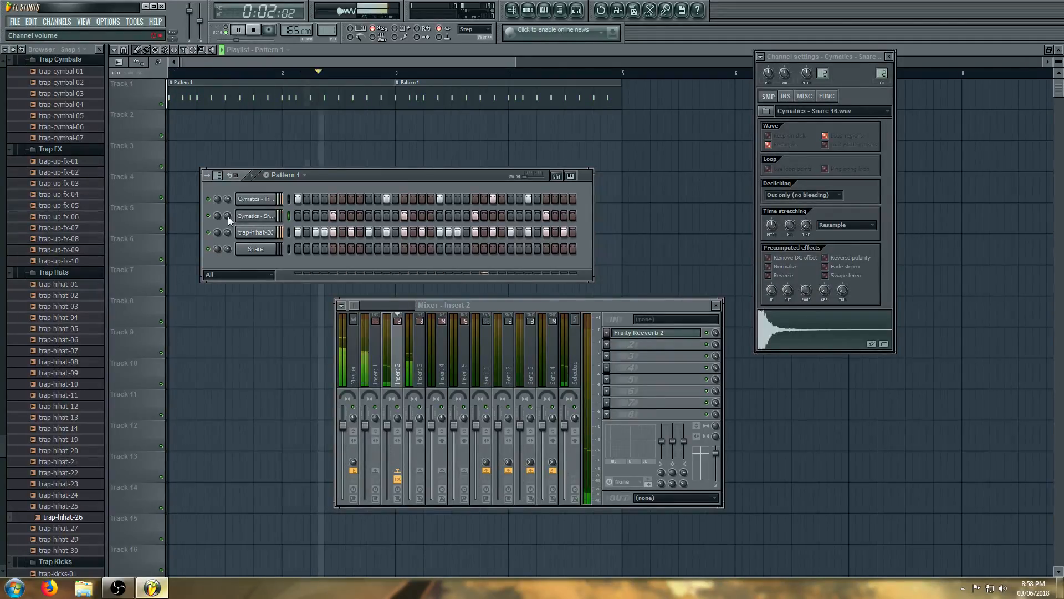
key("space")
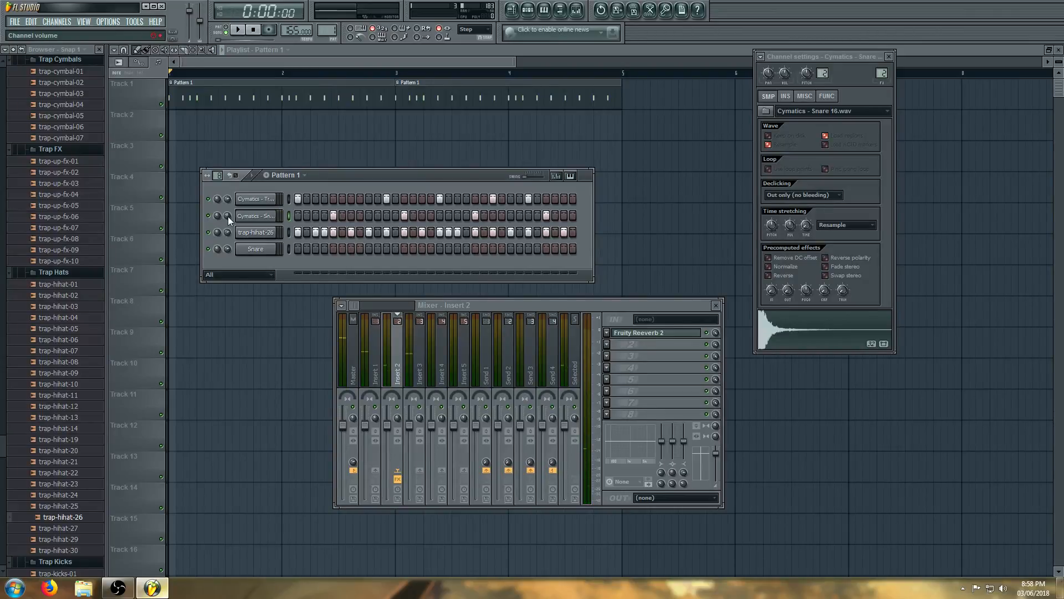
key("space")
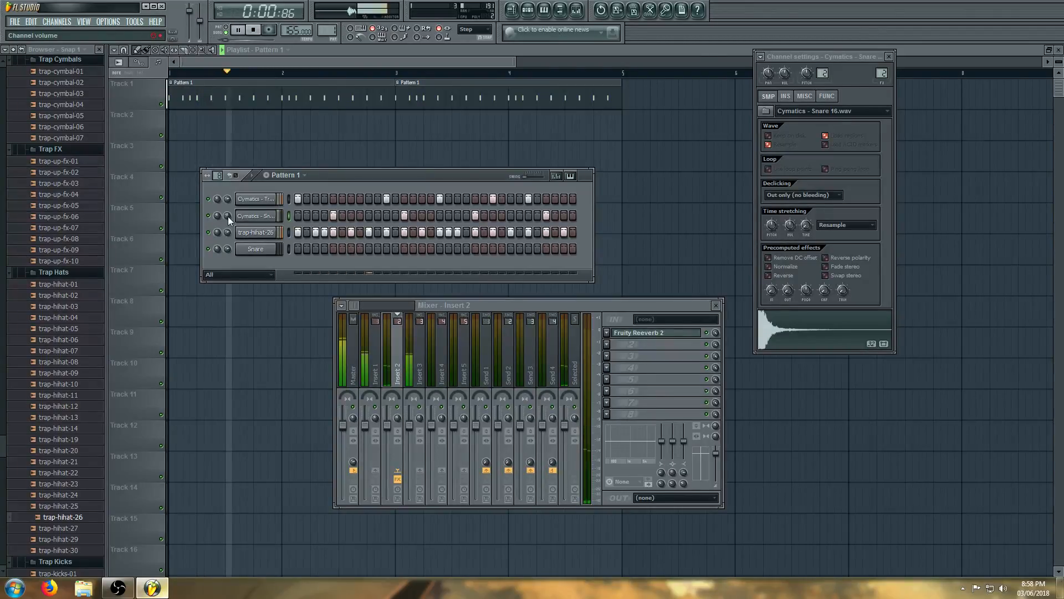
key("space")
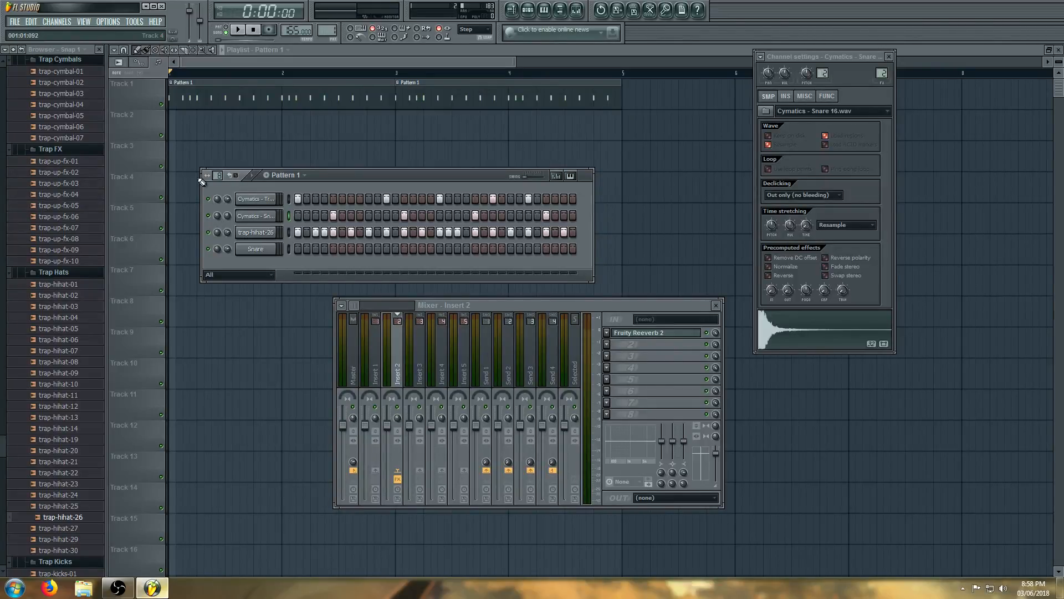
Open the Cymatics trap kick channel's settings and the mixer, and inspect Insert 1 and Insert 2
left_click(219, 97)
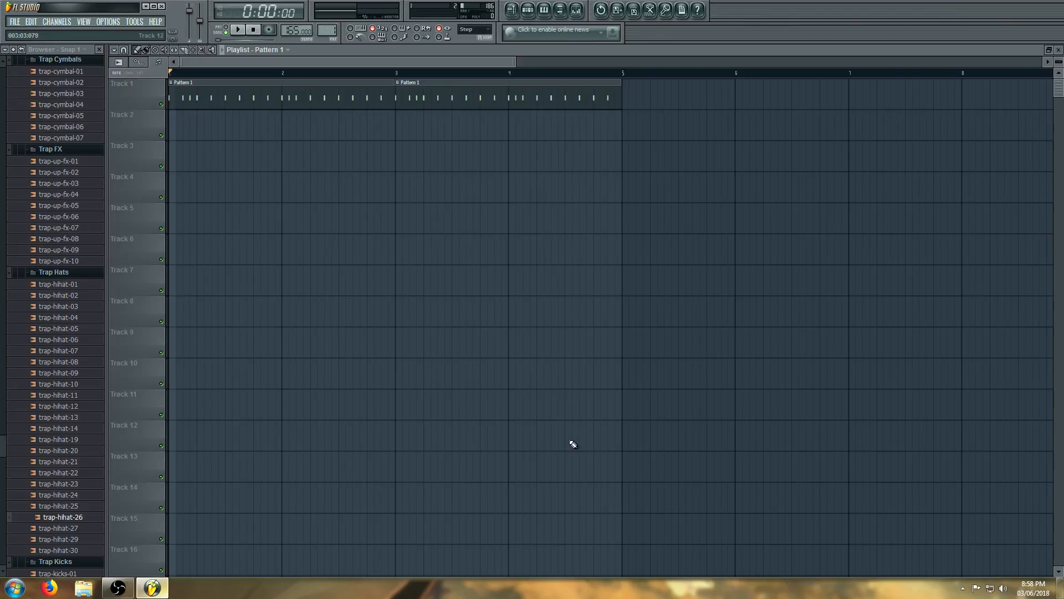
left_click(528, 11)
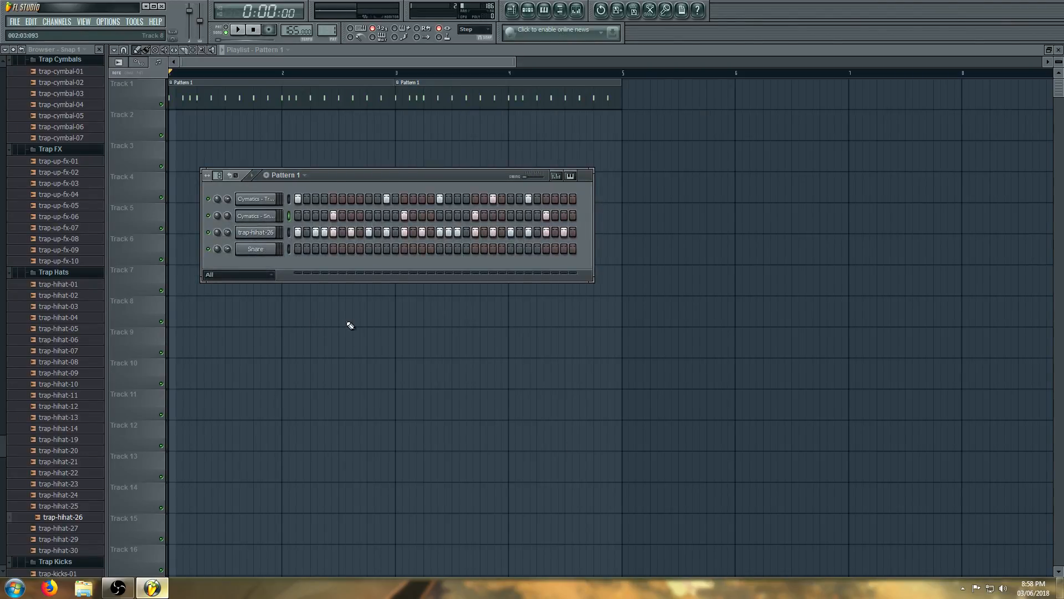
left_click(260, 205)
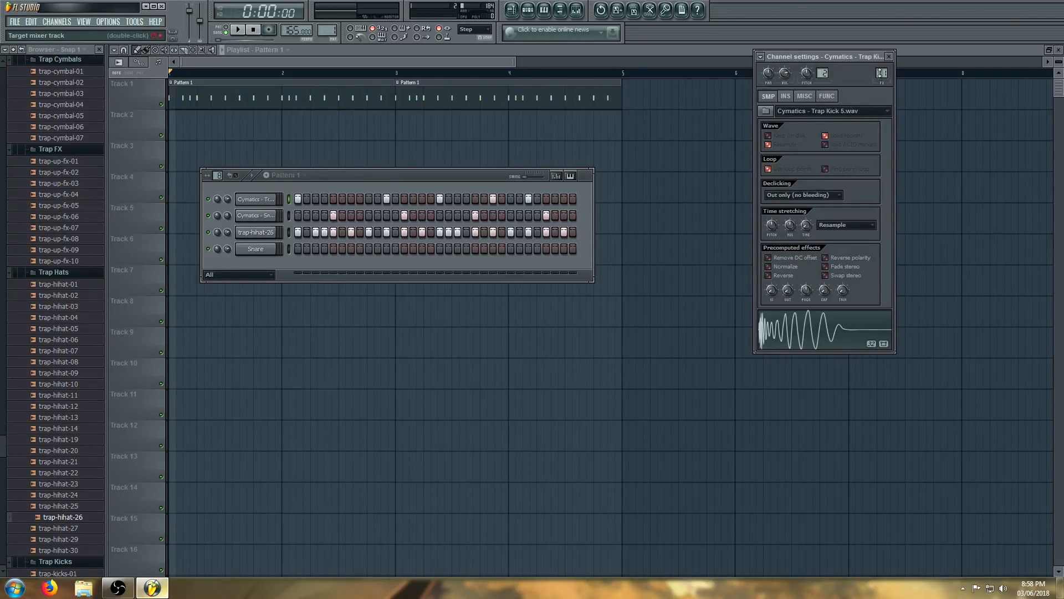
left_click(579, 18)
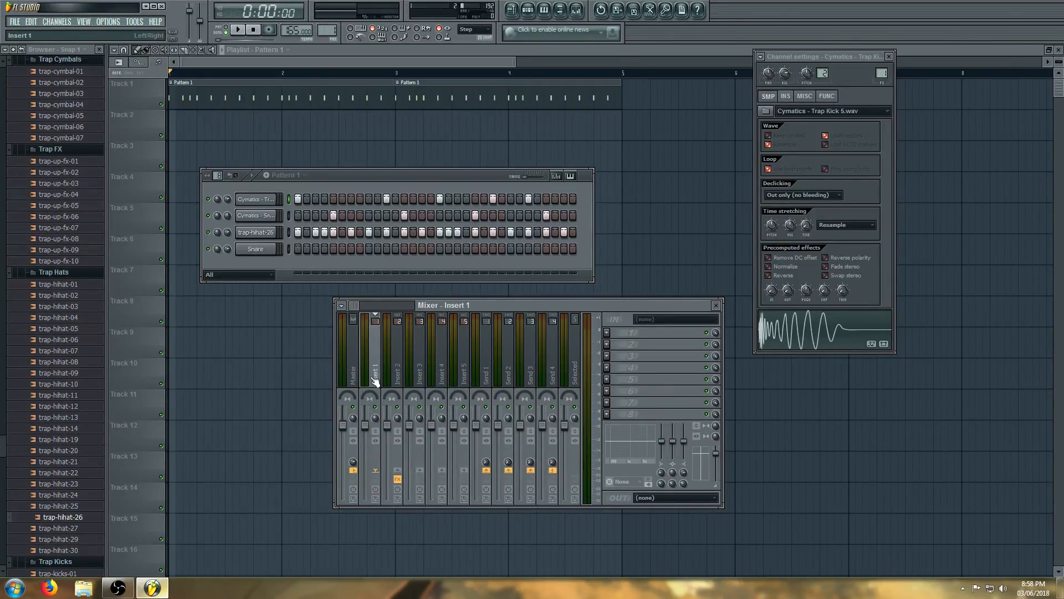
left_click(393, 341)
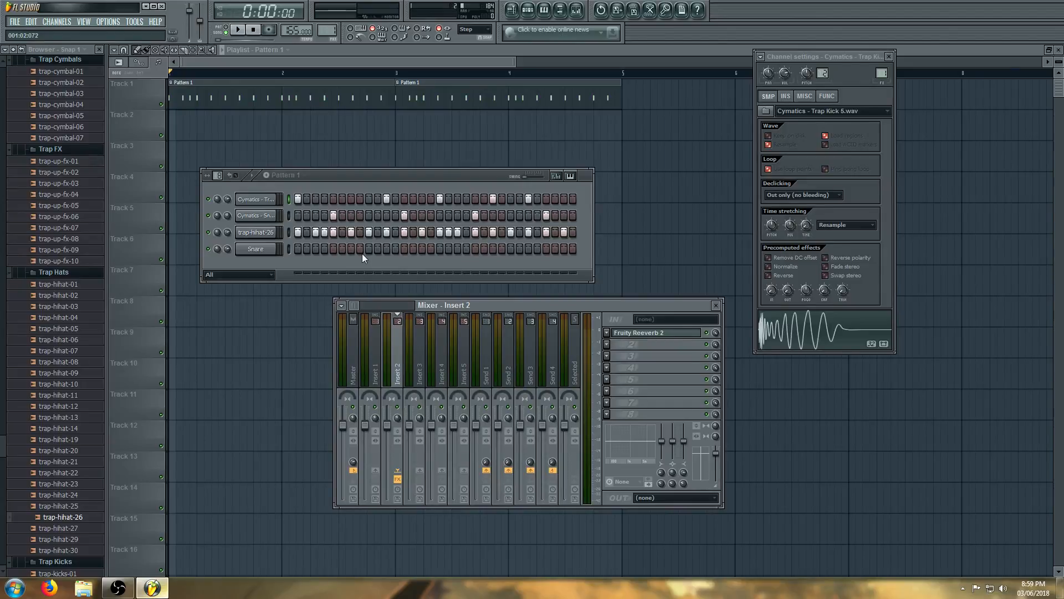
Clear the floating windows, bring back only the step sequencer and listen to the arrangement with its hi-hats
key("F12")
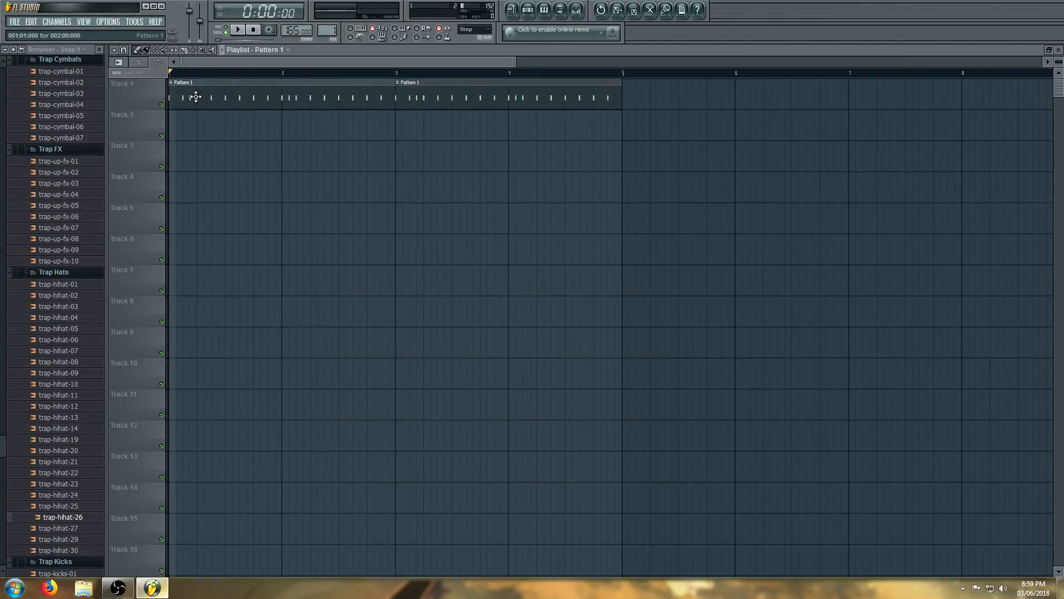
key("space")
left_click(528, 10)
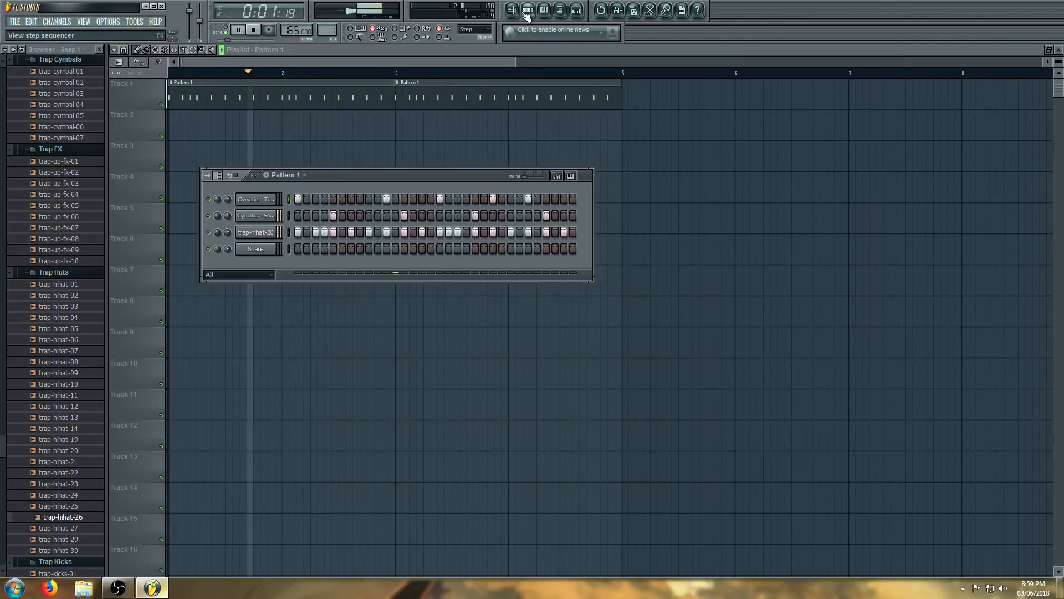
key("space")
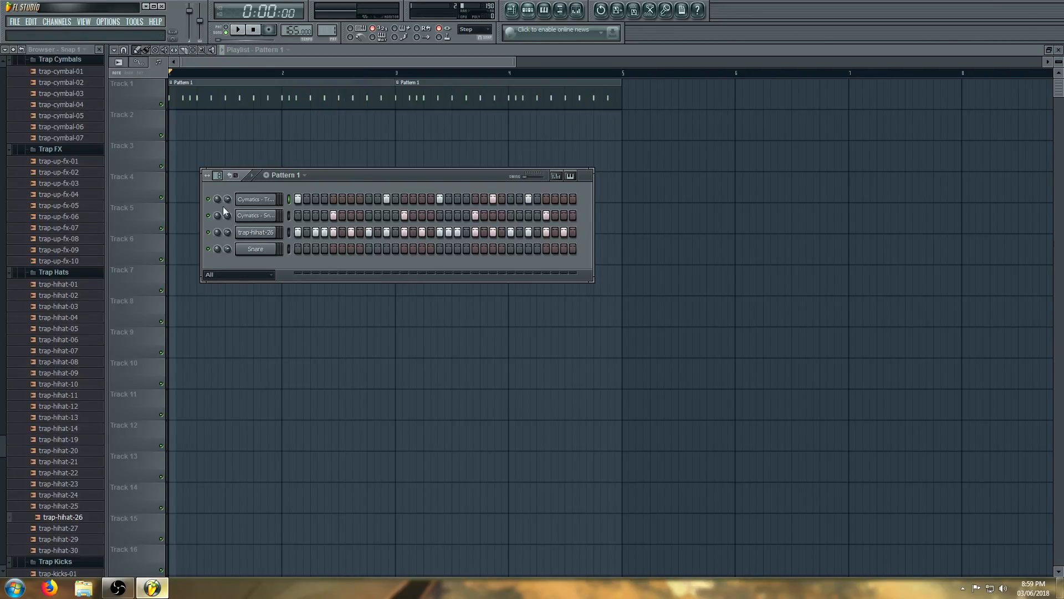
key("space")
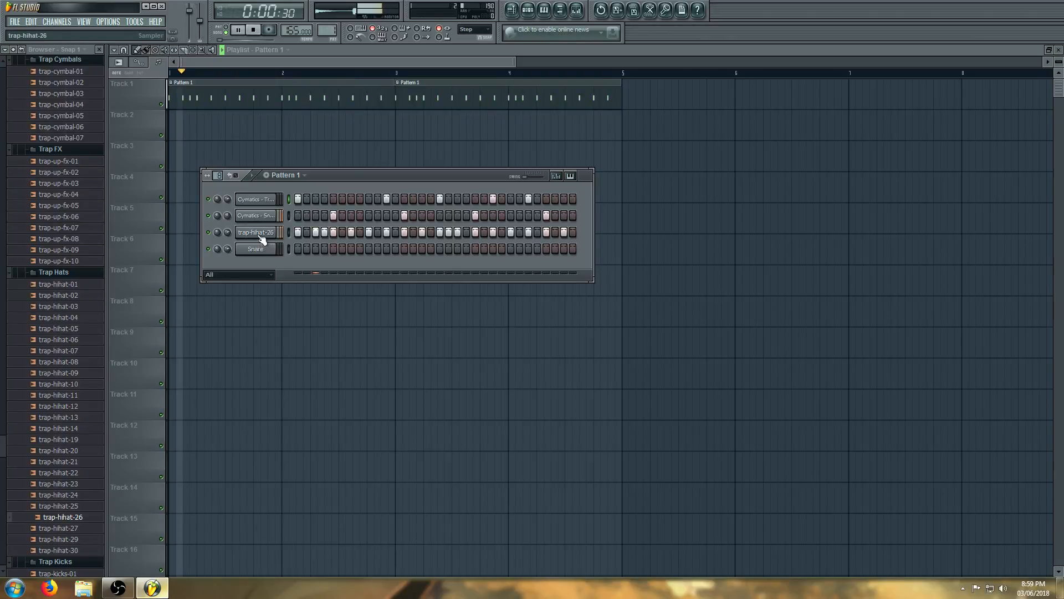
key("space")
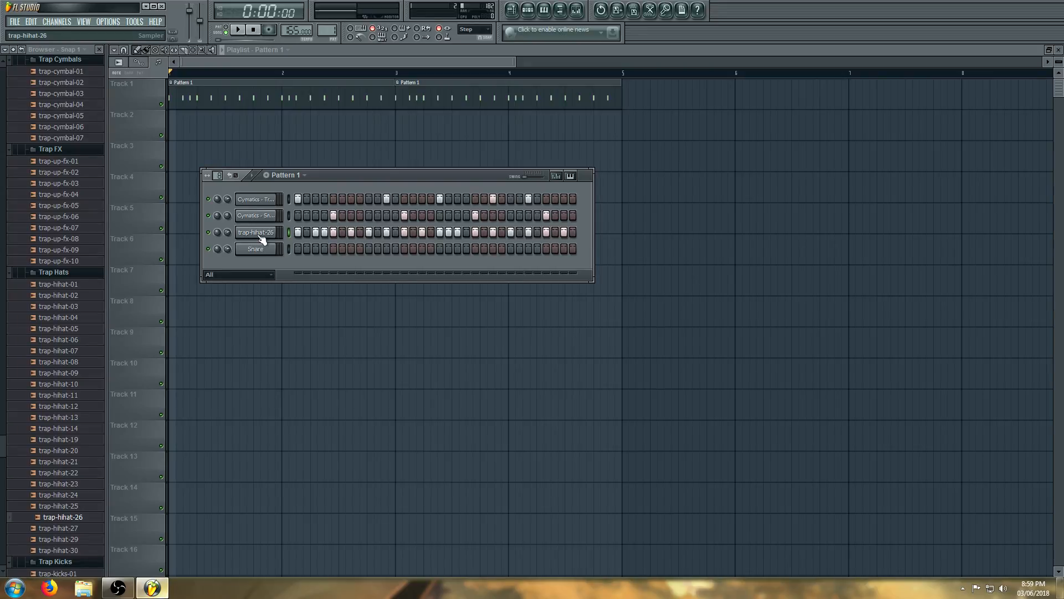
Send the trap-hihat-26 steps to the piano roll and play them
right_click(258, 237)
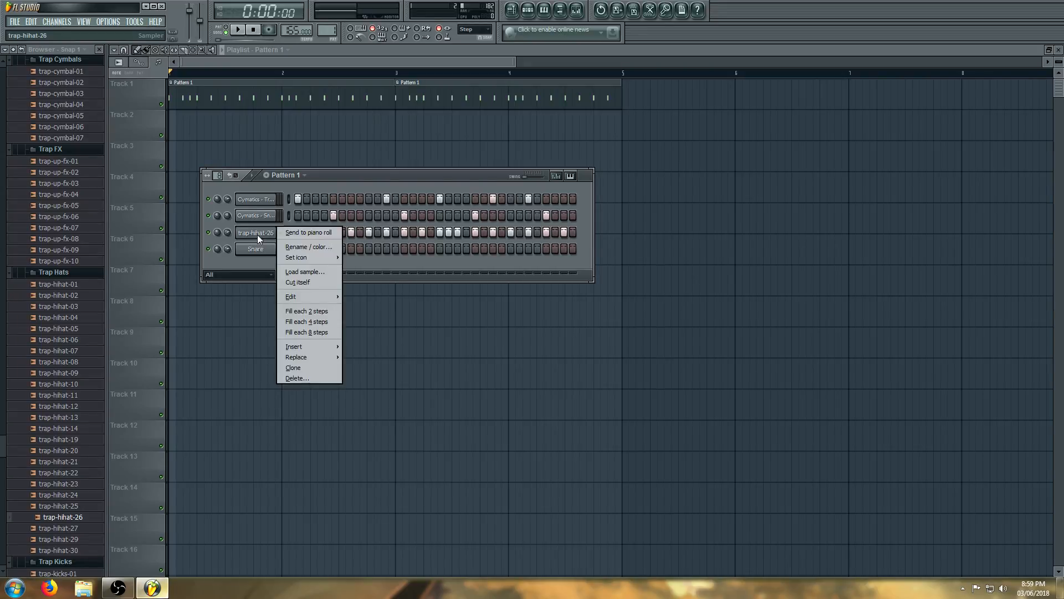
left_click(320, 235)
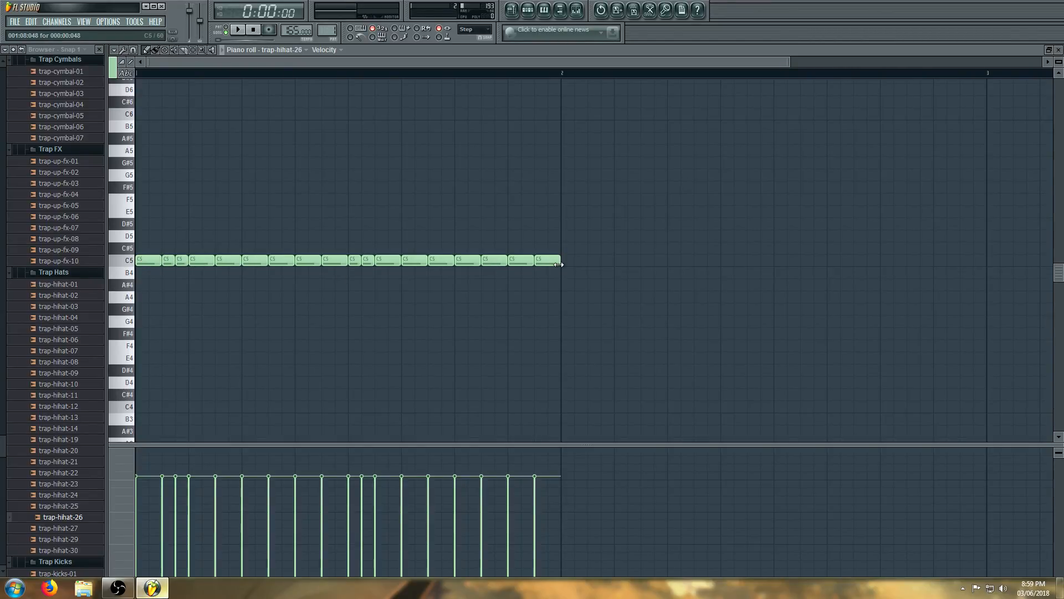
key("space")
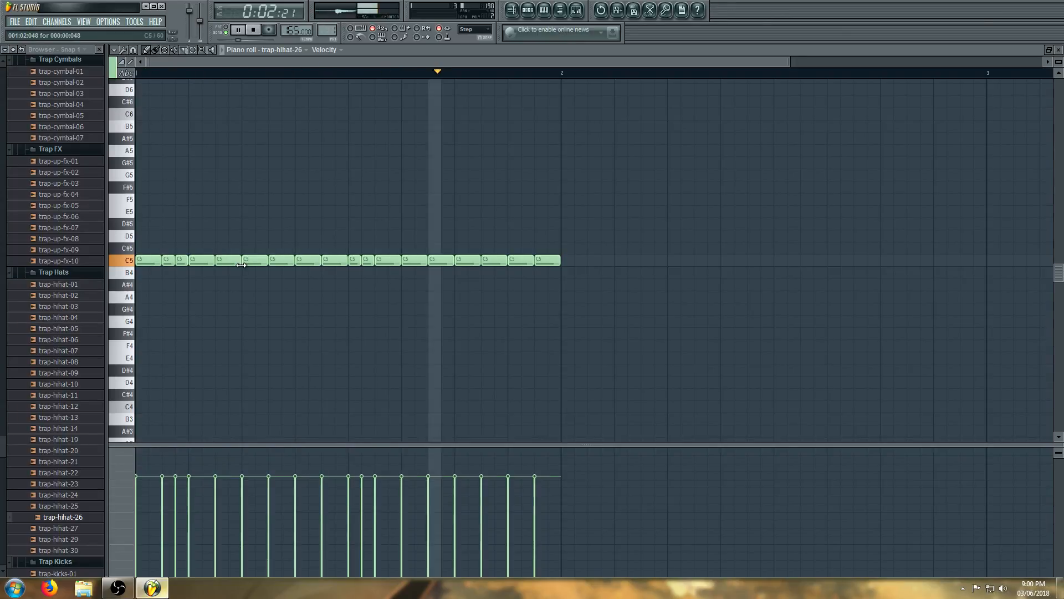
key("space")
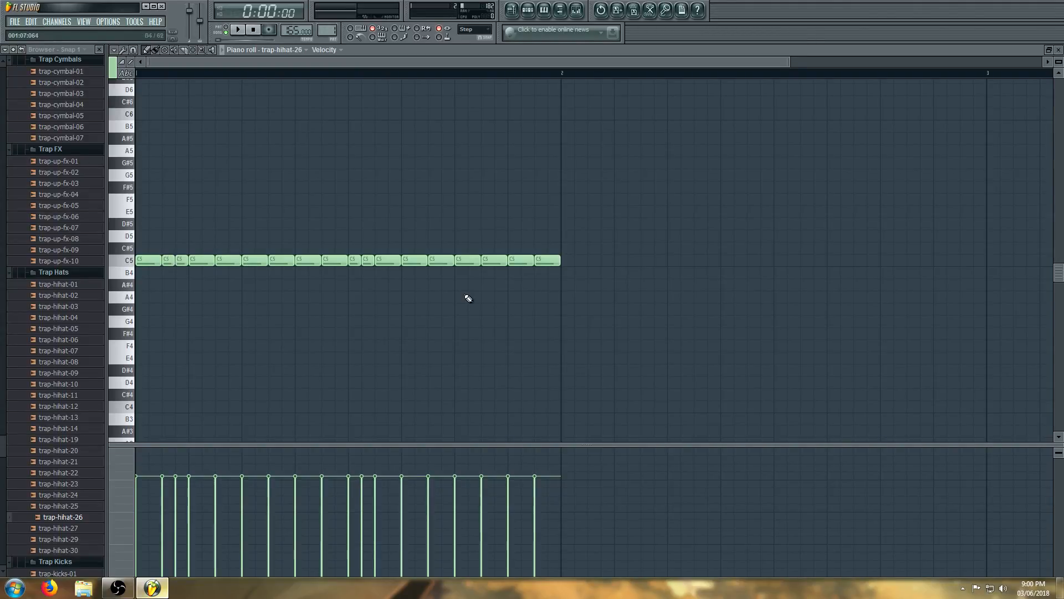
Move the second hi-hat note down to A4 and the third down to G4, and play the result
left_click(342, 299)
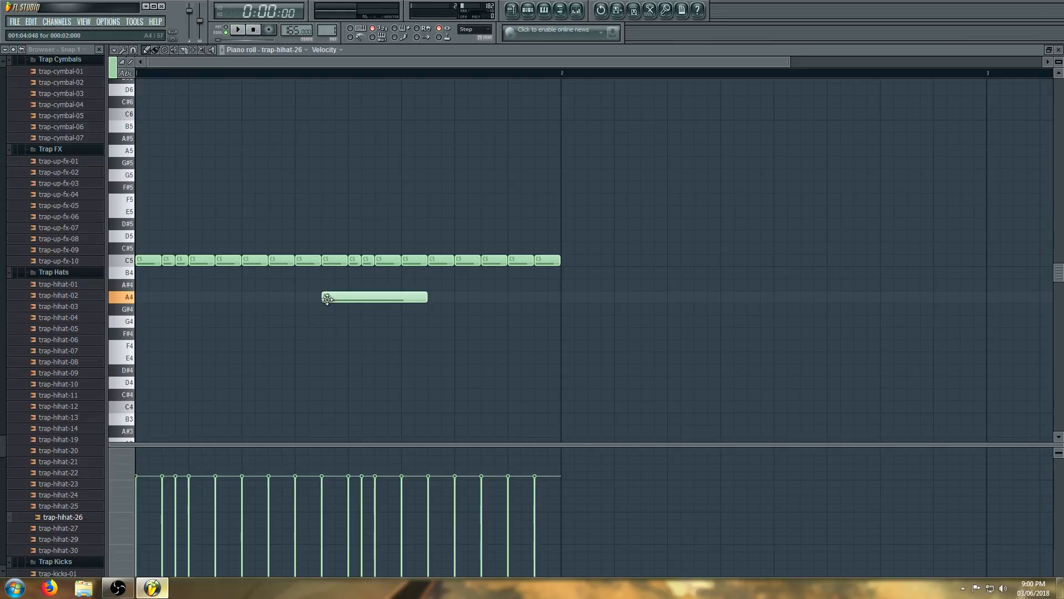
right_click(343, 299)
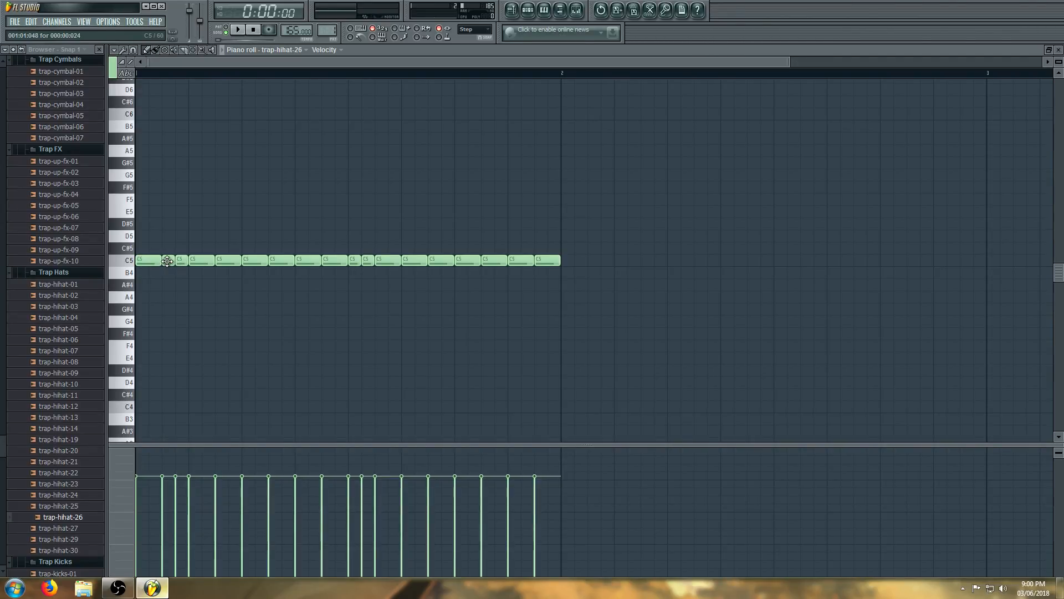
left_click_drag(168, 260, 169, 297)
left_click_drag(183, 261, 178, 327)
key("space")
key("space")
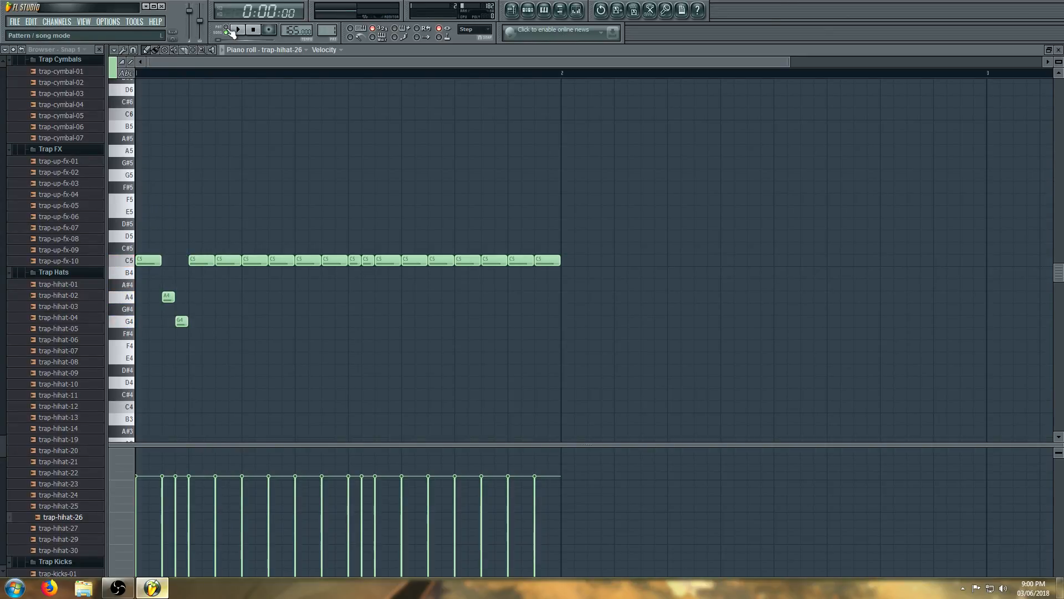
Listen to the start of the hi-hat pattern again and stop playback
key("space")
key("space")
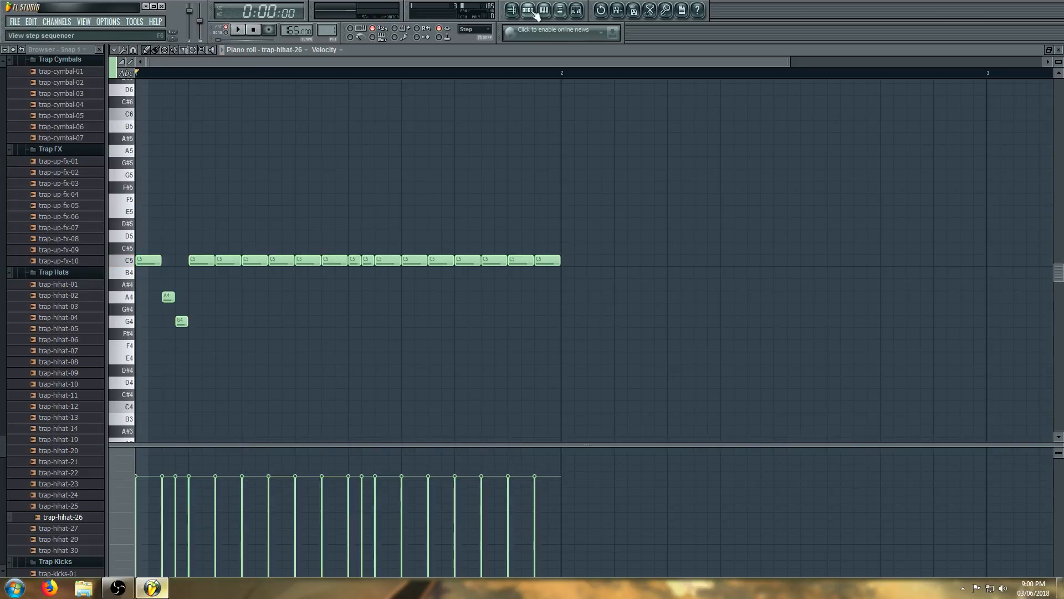
key("space")
key("space")
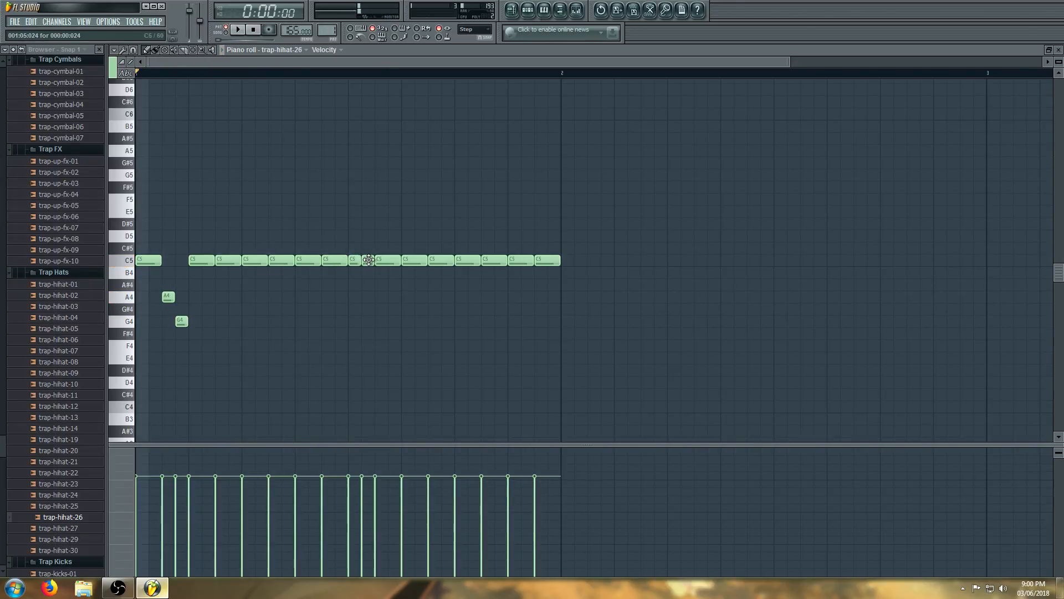
Lower the short second note of the hi-hat pair after beat five to A4 and the note following it to G4, and play the result
left_click(367, 260)
key("space")
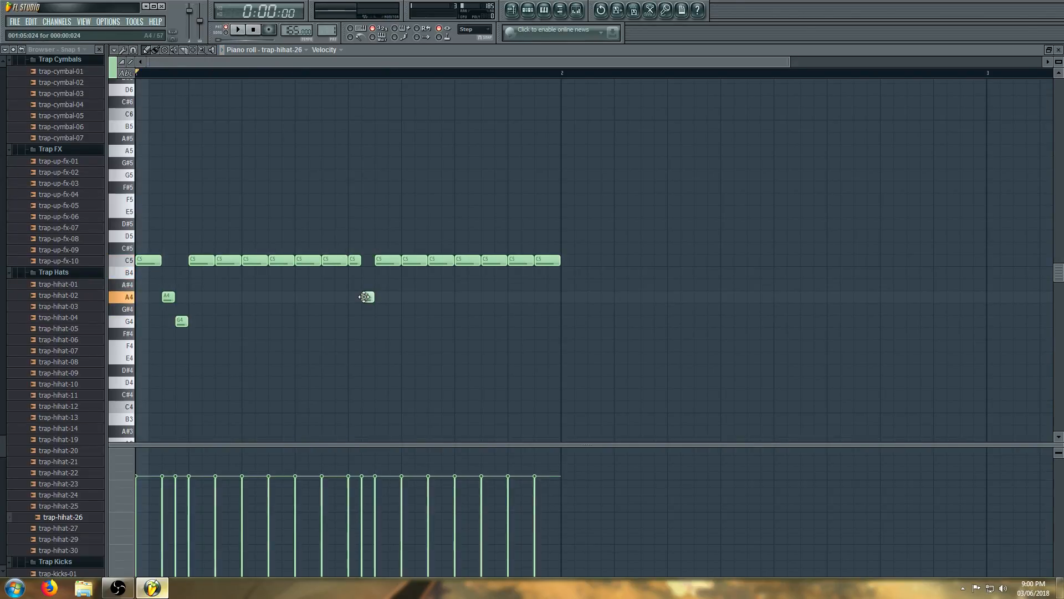
left_click_drag(381, 260, 383, 325)
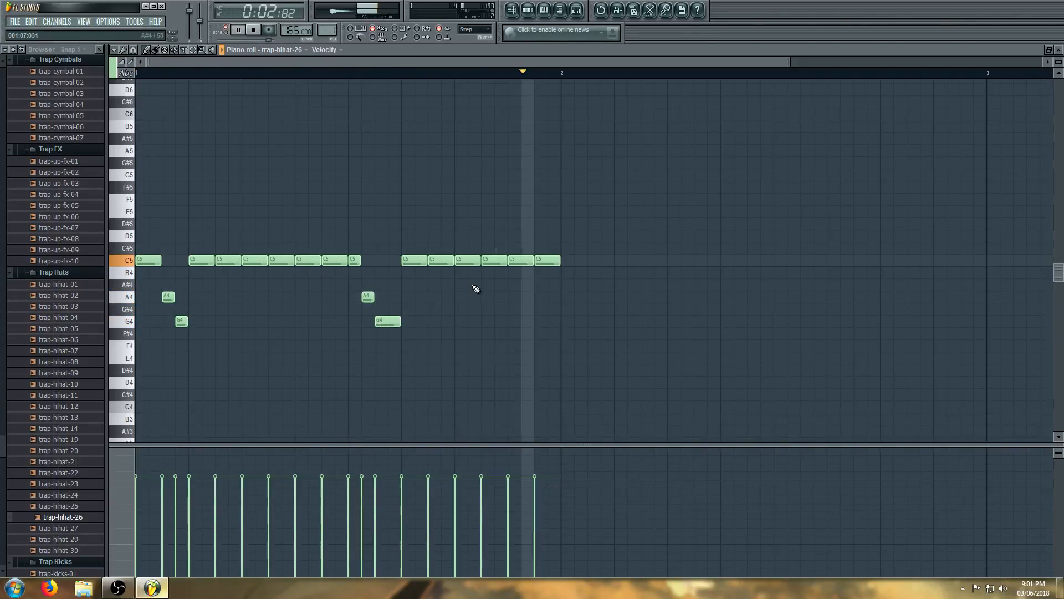
key("space")
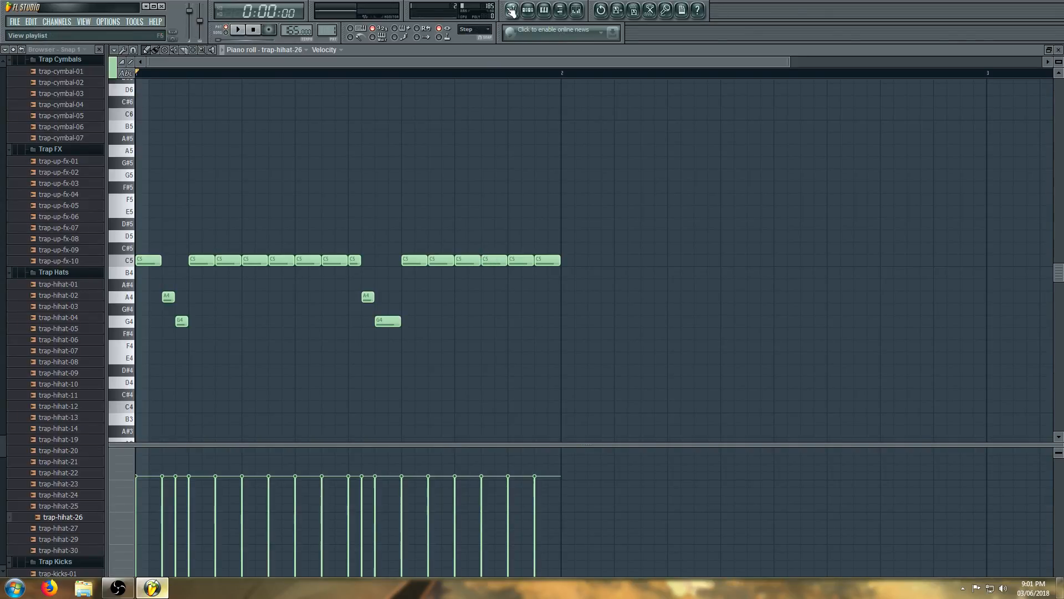
Check the trap-hihat-26 note preview in the step sequencer and return to the start of the piano roll
left_click(528, 10)
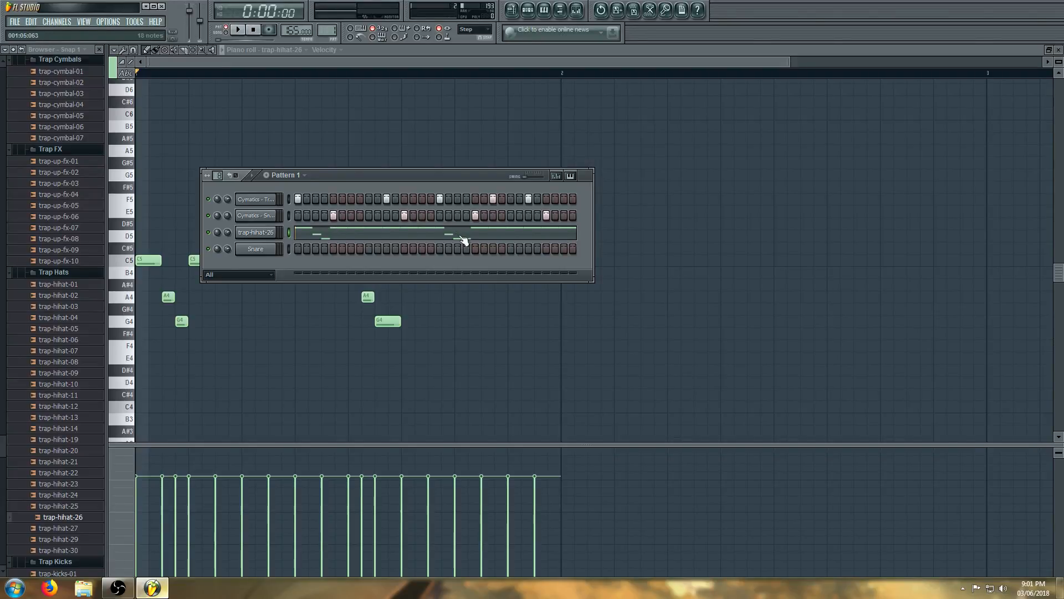
left_click(245, 62)
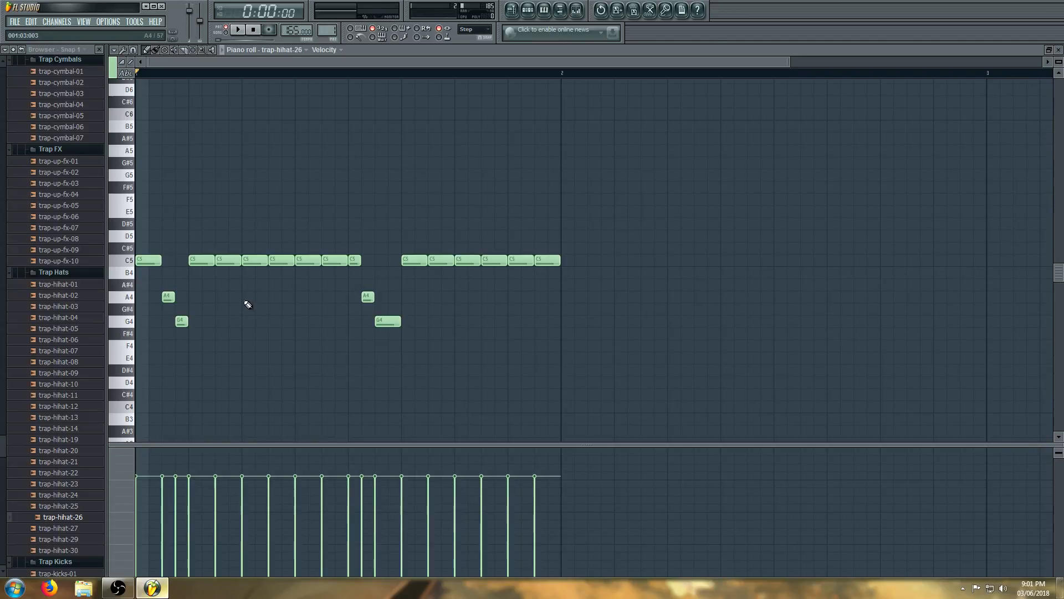
scroll(175, 255, "up", 2)
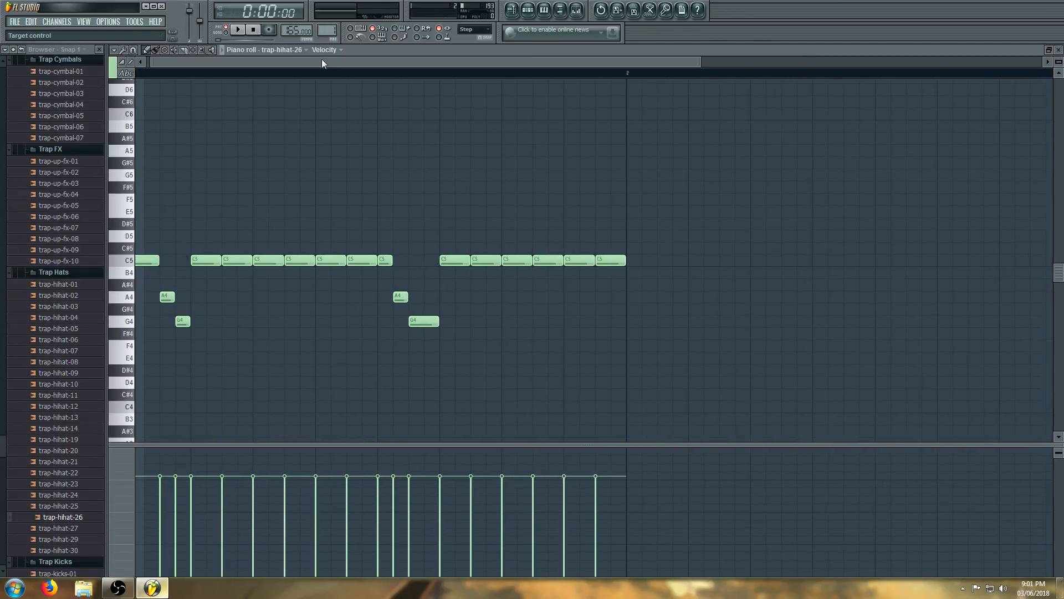
left_click_drag(320, 61, 214, 64)
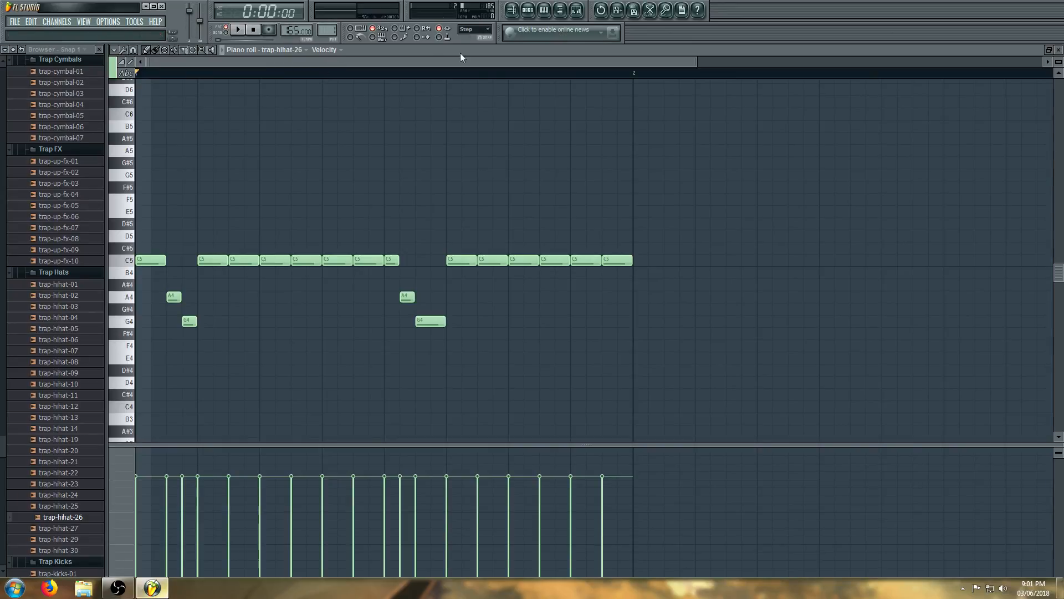
Set the main snap to 1/2 step and replace the two C5 hi-hat notes on beat seven with one of the original length
left_click(481, 31)
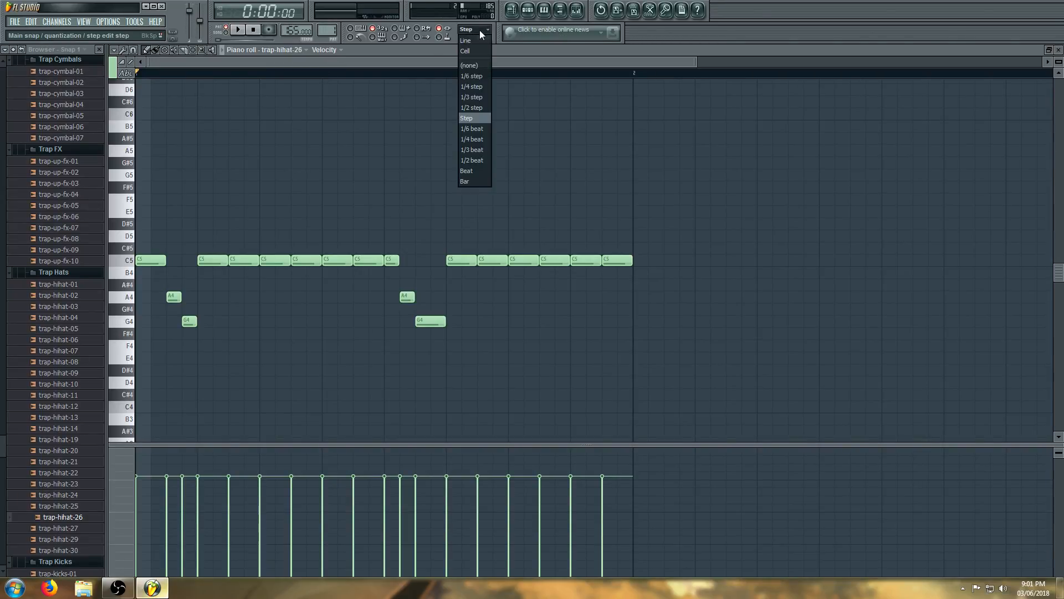
left_click(479, 109)
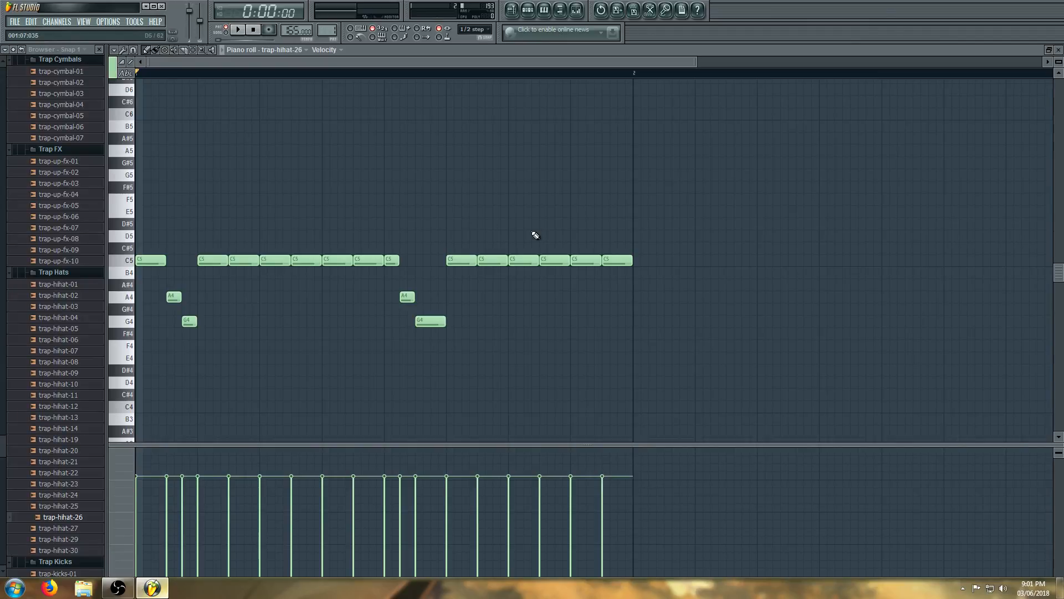
right_click(551, 259)
right_click(533, 263)
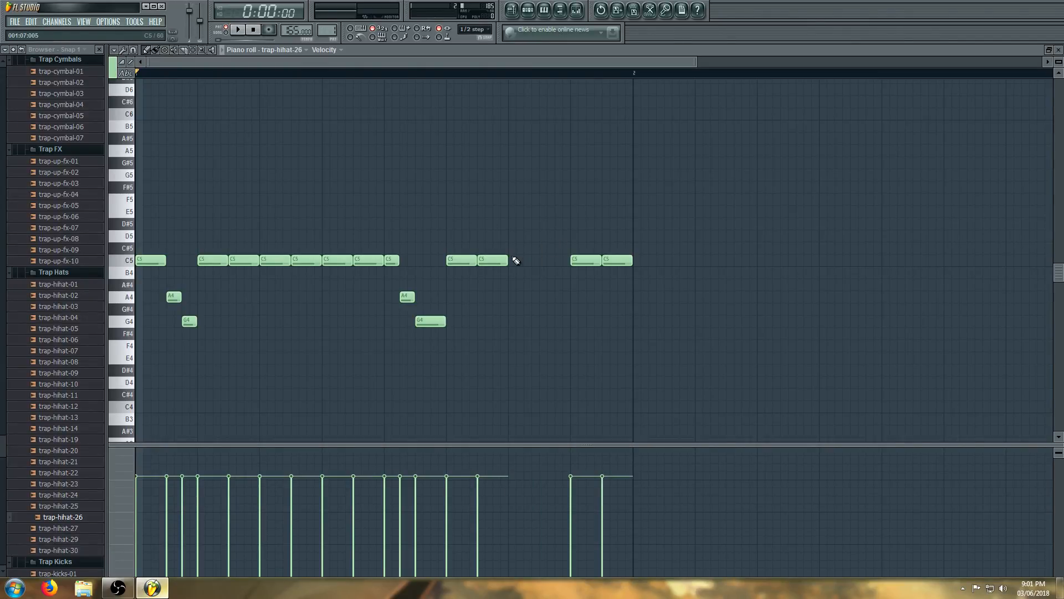
left_click(515, 265)
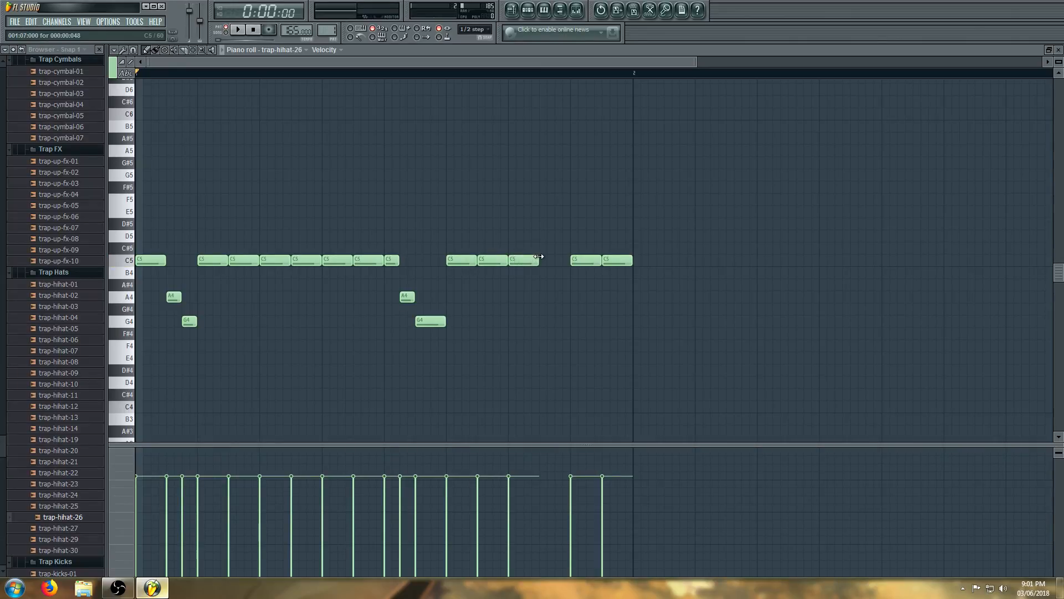
left_click_drag(539, 260, 524, 261)
left_click_drag(524, 262, 539, 262)
Fill the gap in the second half of beat seven with a roll of four 1/2-step C5 hi-hat notes
left_click(544, 261)
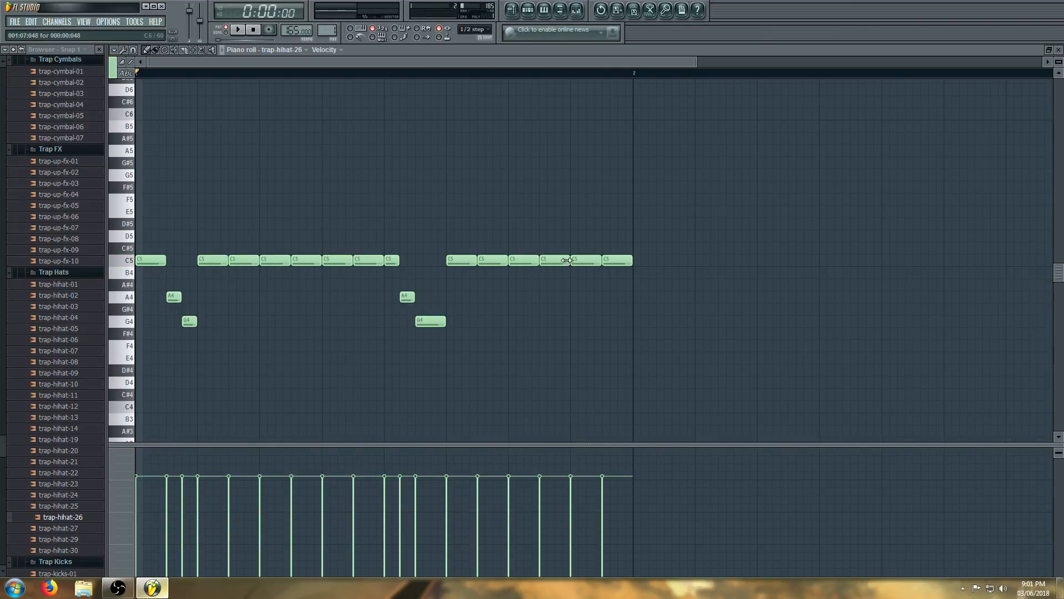
left_click_drag(547, 262, 546, 262)
scroll(545, 262, "up", 2, "ctrl")
left_click(557, 260)
left_click(568, 260)
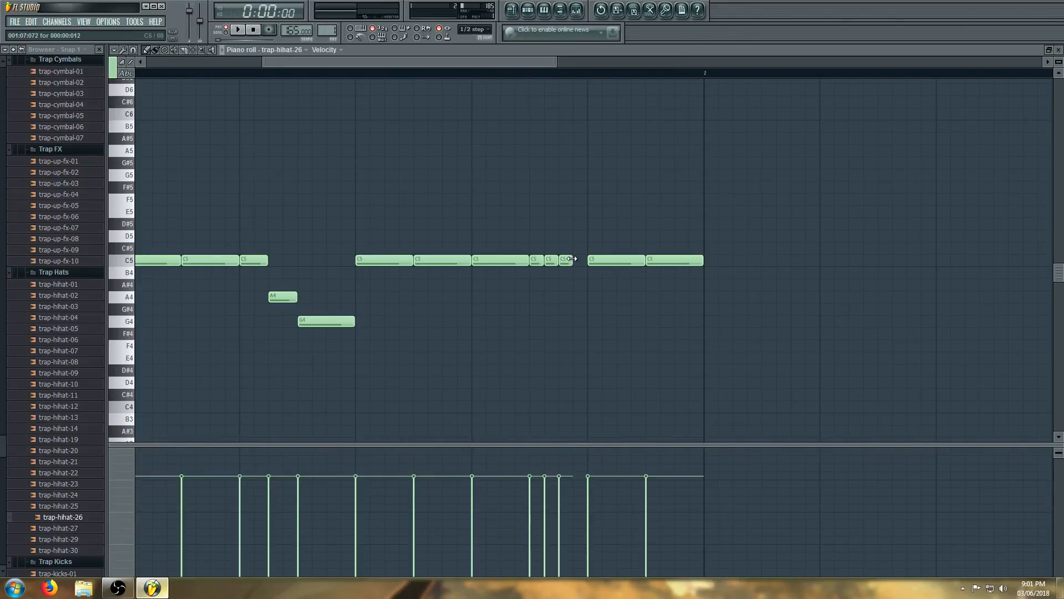
left_click(574, 259)
scroll(587, 255, "down", 2, "ctrl")
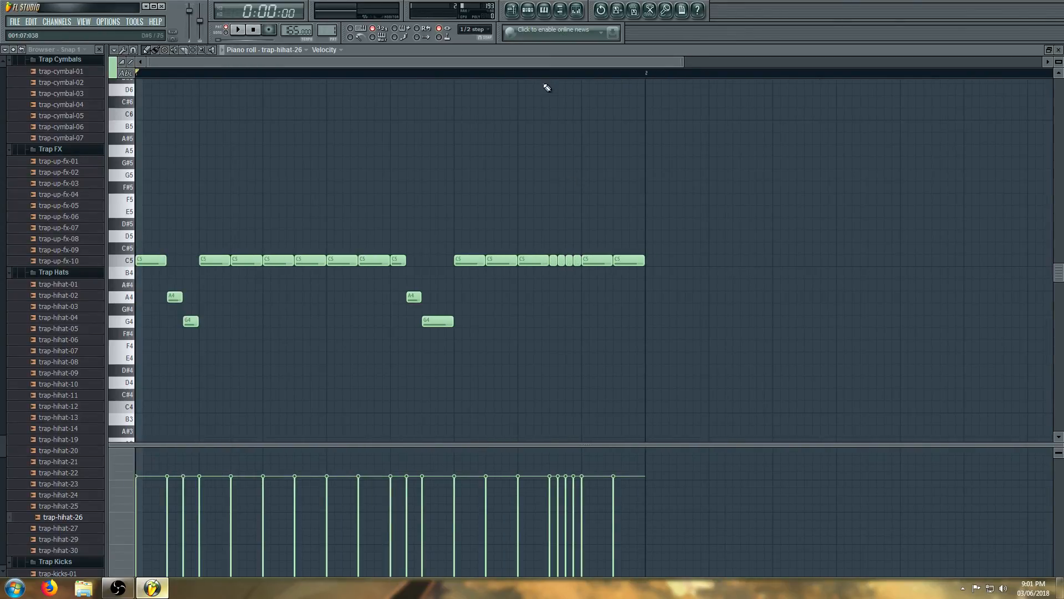
Play the pattern with the new hi-hat roll, glance at the step sequencer and play it again
key("space")
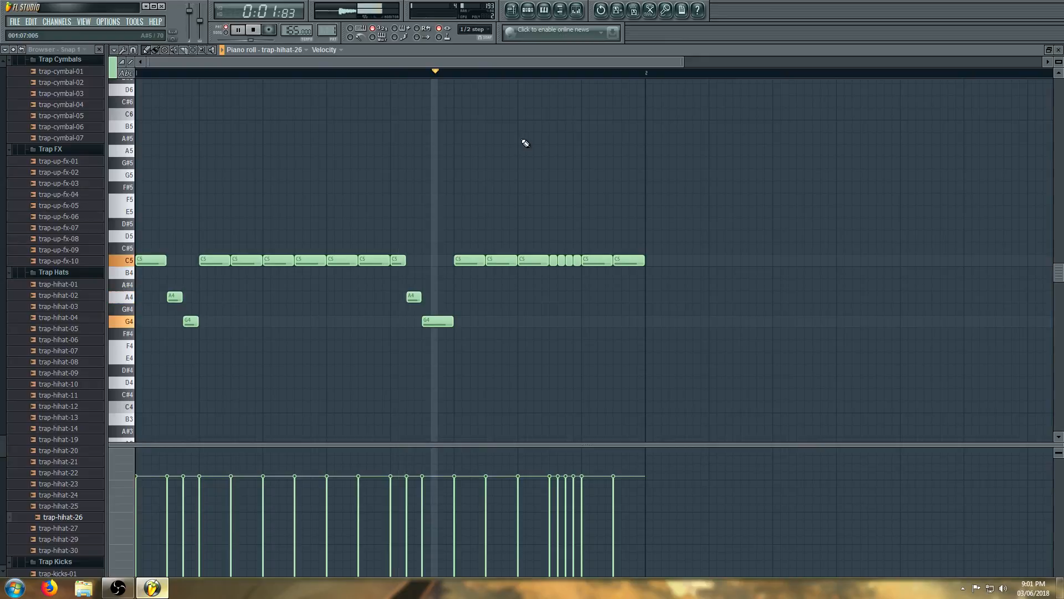
key("space")
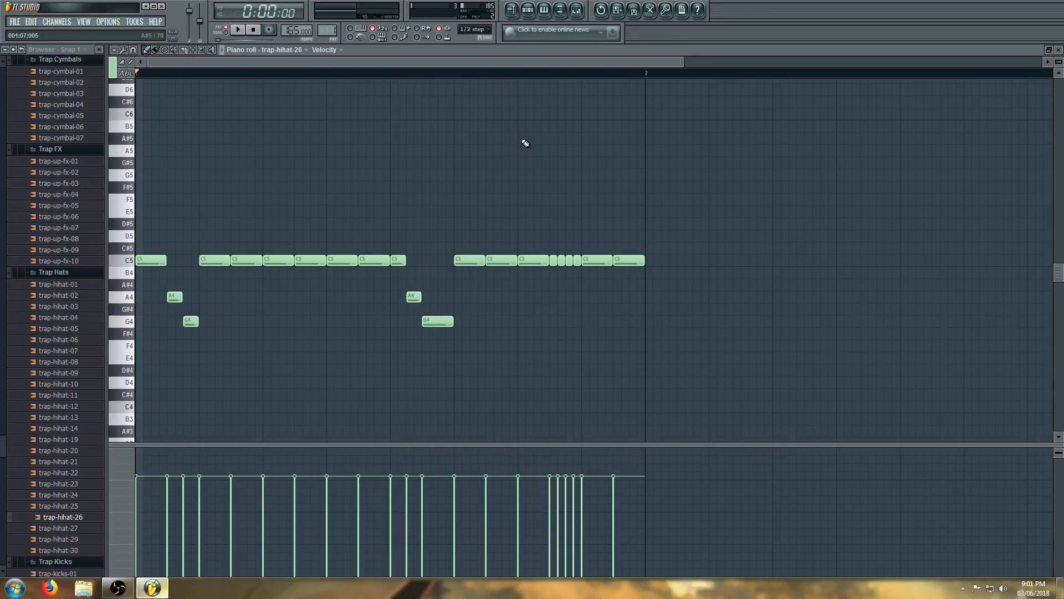
left_click(531, 11)
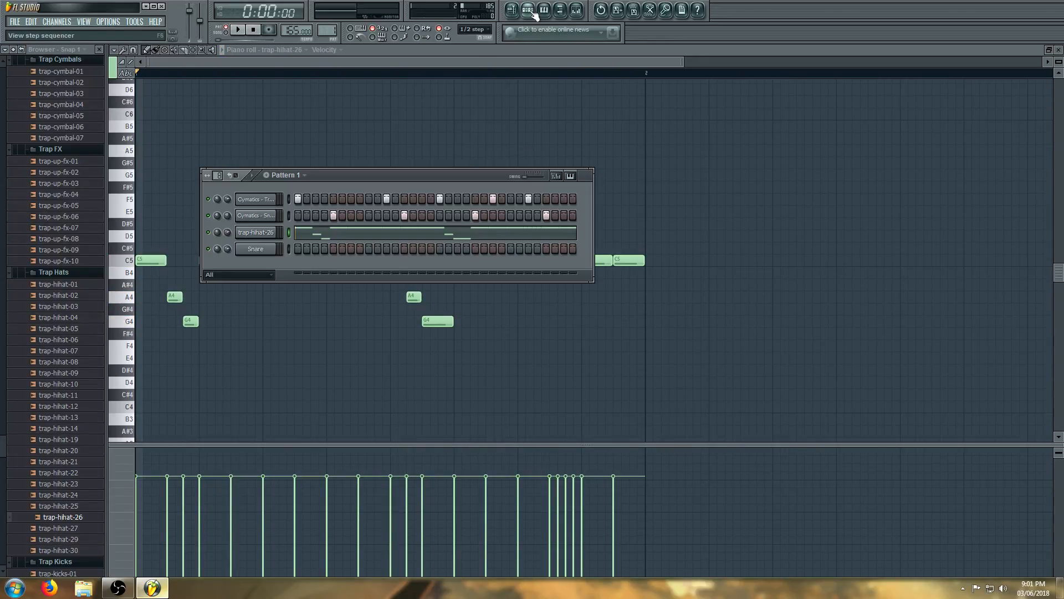
left_click(528, 62)
key("space")
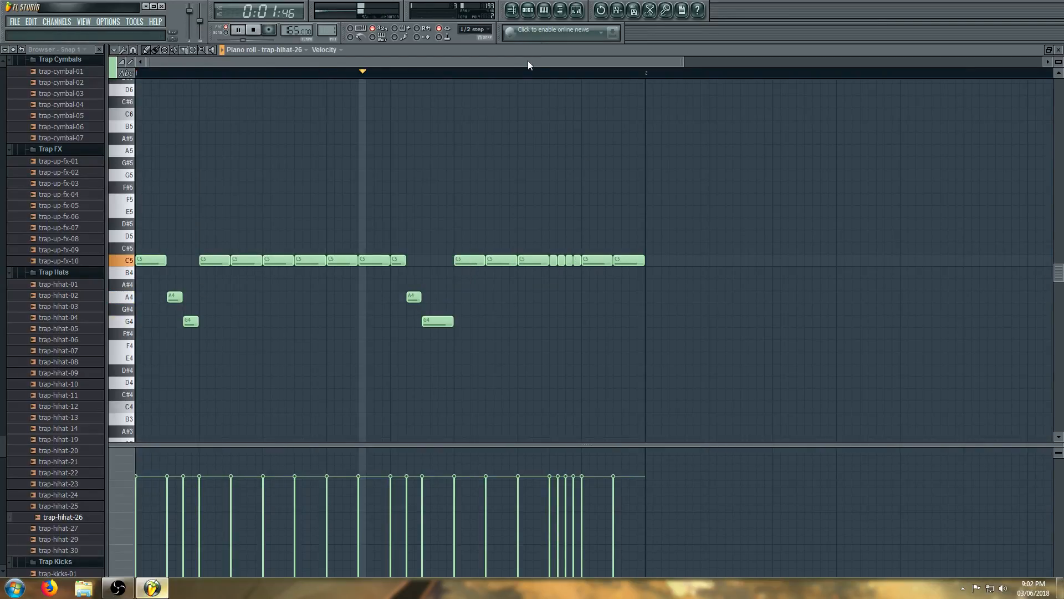
key("space")
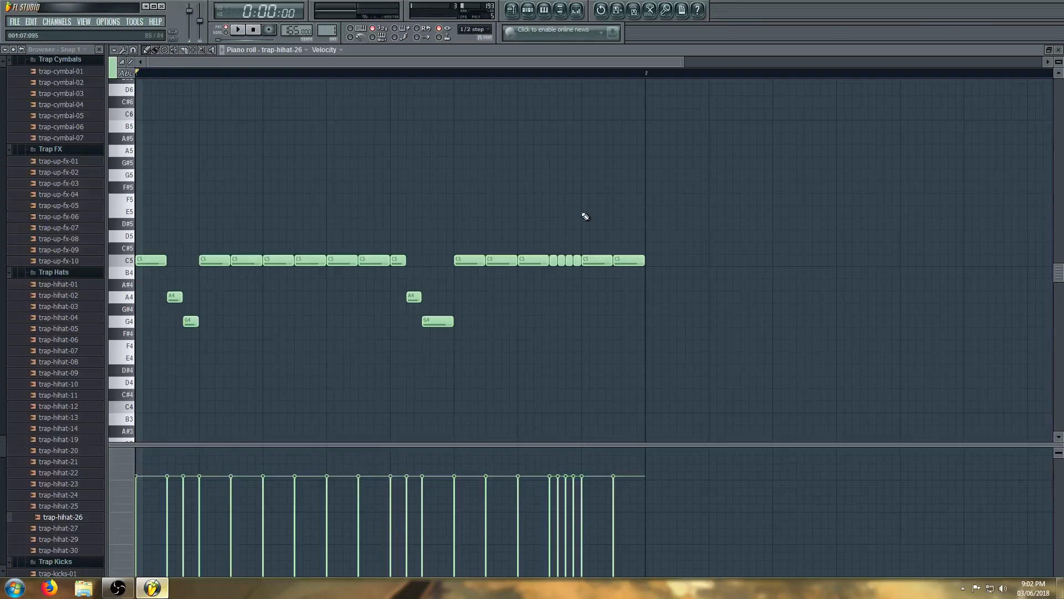
Raise the last three notes of the short hi-hat roll to D5, E5 and F5, and play the result
scroll(561, 266, "up", 1)
left_click_drag(562, 260, 587, 193)
key("space")
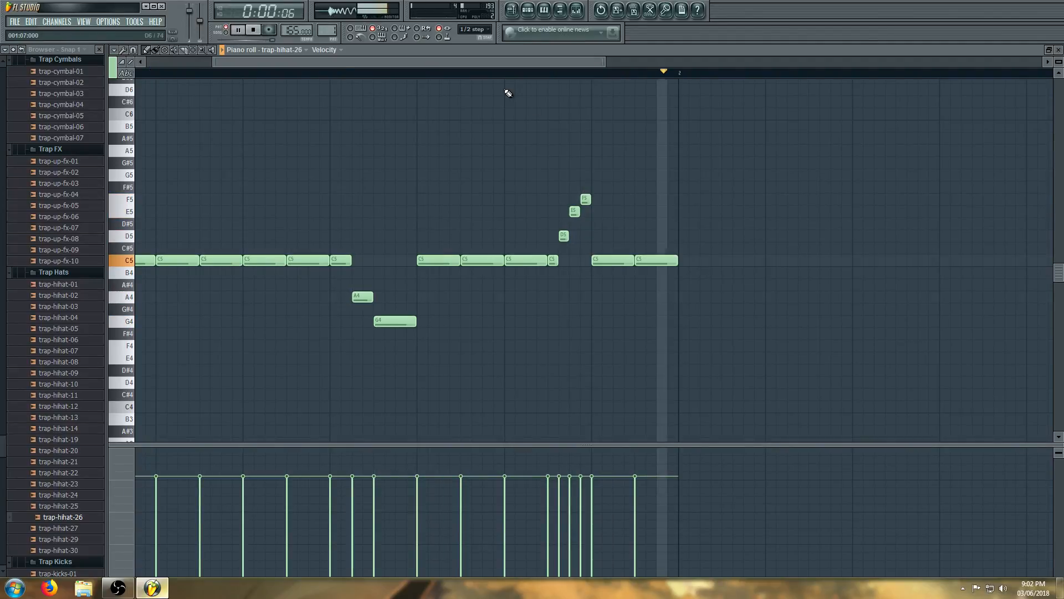
key("space")
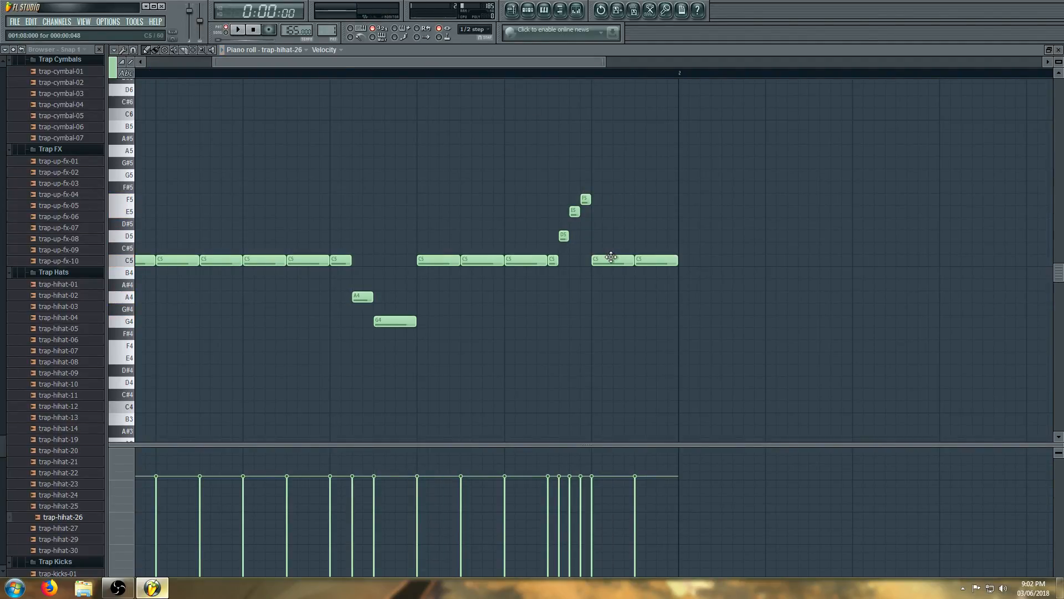
Delete the last two C5 hi-hat notes of the pattern and set the main snap to 1/3 step
scroll(612, 257, "up", 2)
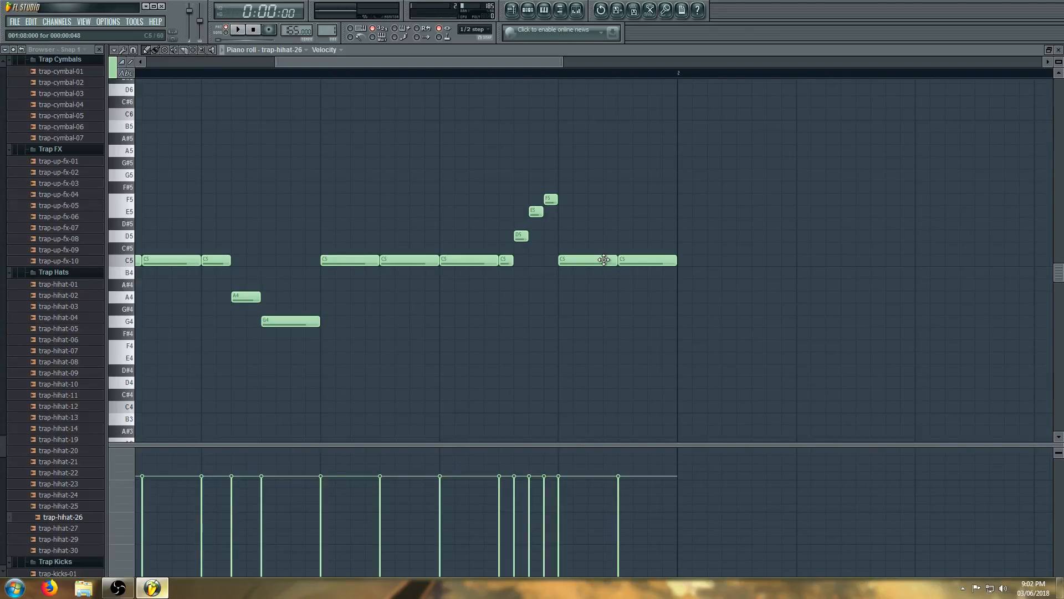
right_click(604, 260)
right_click(637, 260)
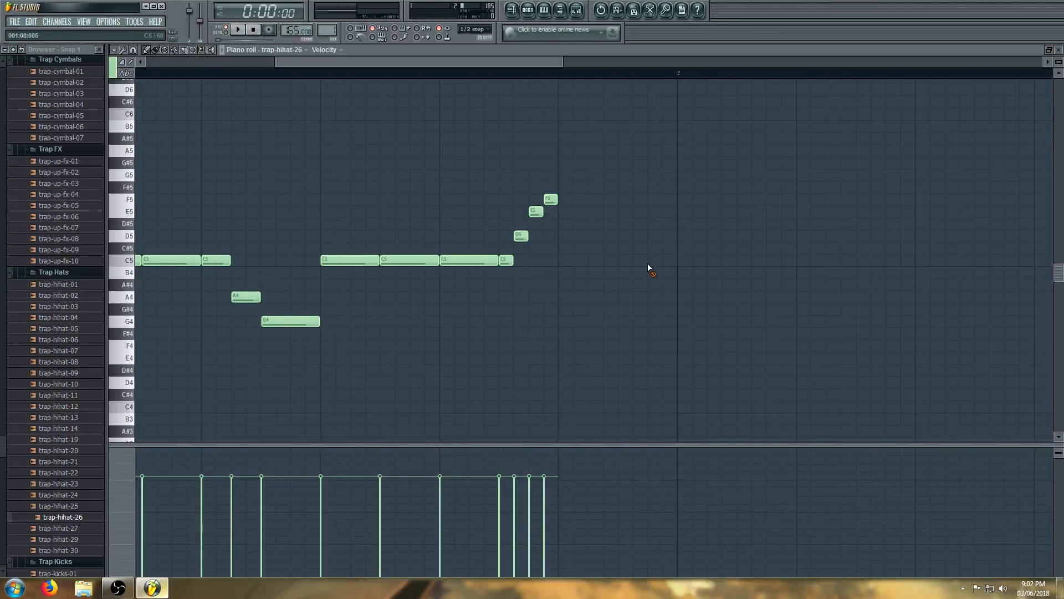
left_click(480, 31)
left_click(480, 31)
left_click(480, 31)
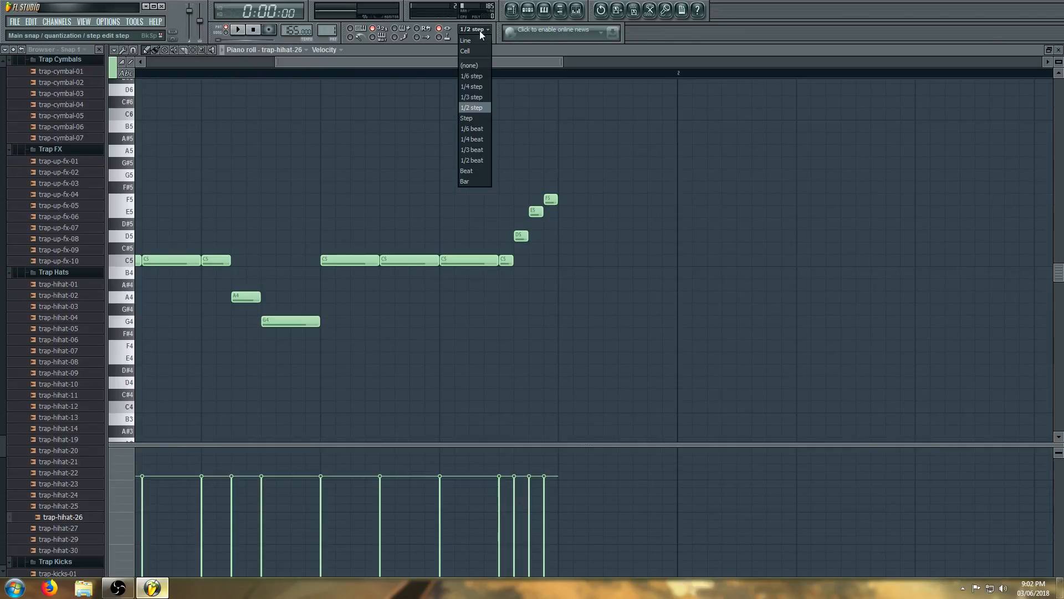
left_click(481, 99)
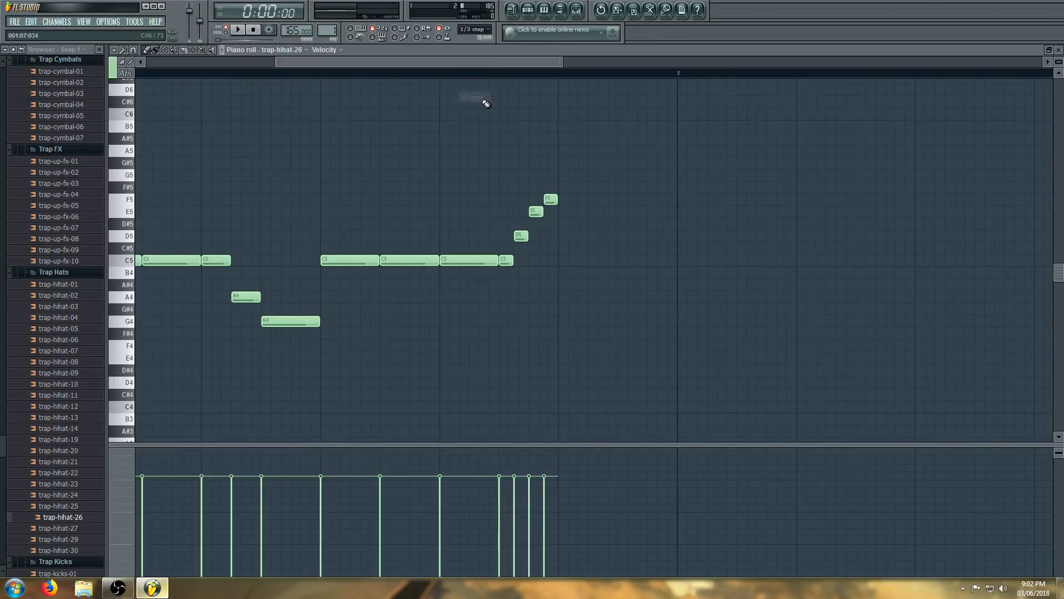
left_click(562, 261)
left_click_drag(574, 261, 603, 262)
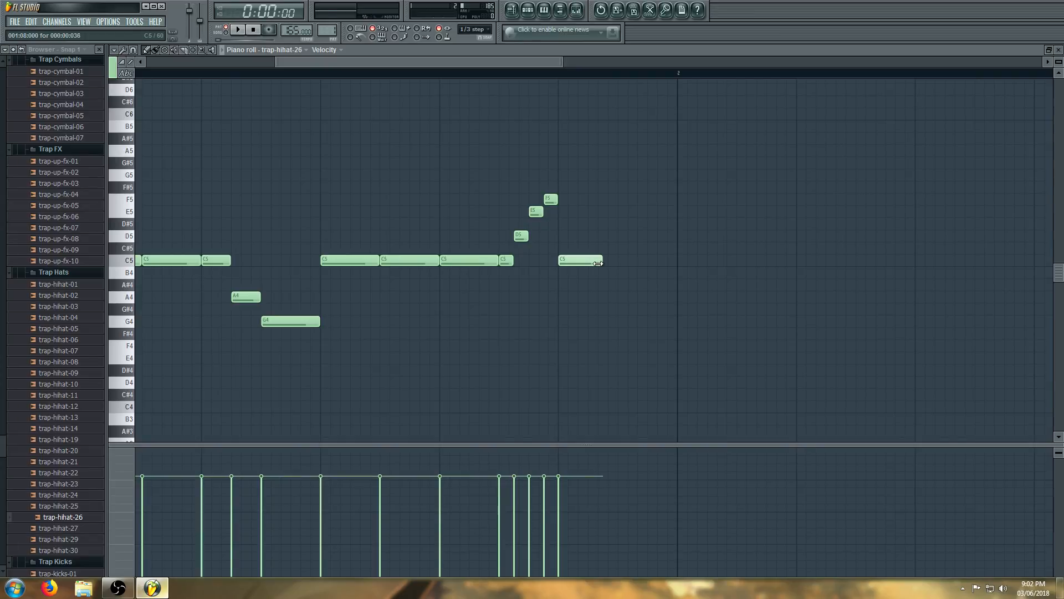
left_click(610, 262)
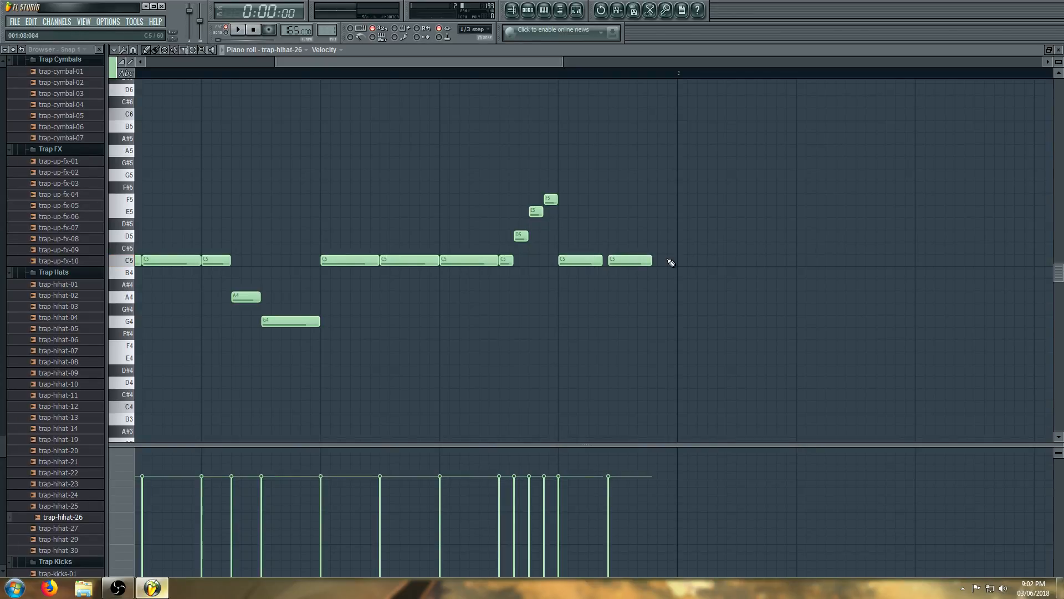
right_click(638, 260)
scroll(629, 269, "up", 2)
scroll(626, 267, "up", 1)
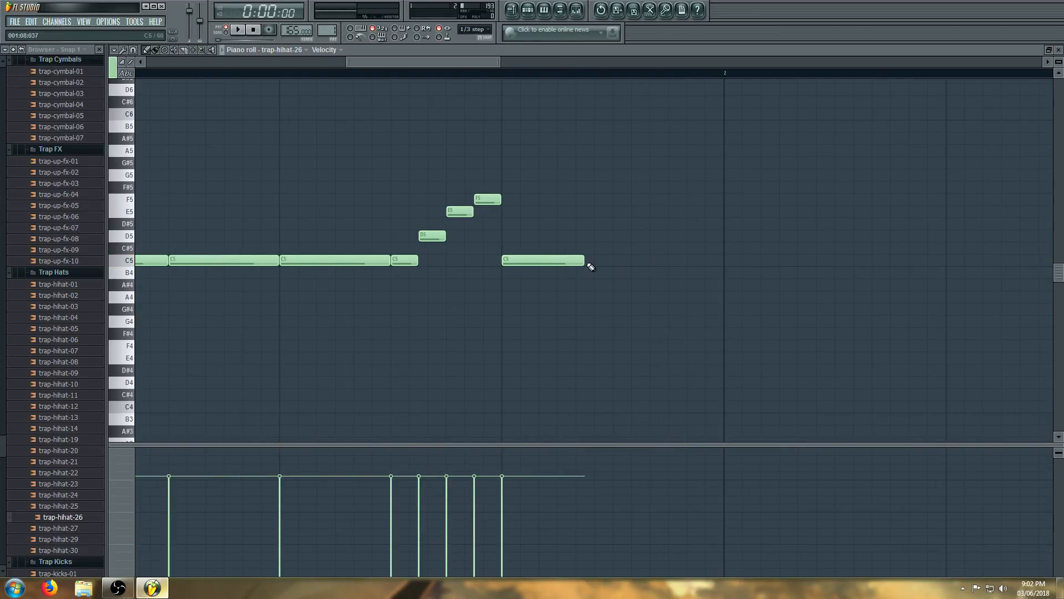
left_click(596, 261)
left_click(685, 264)
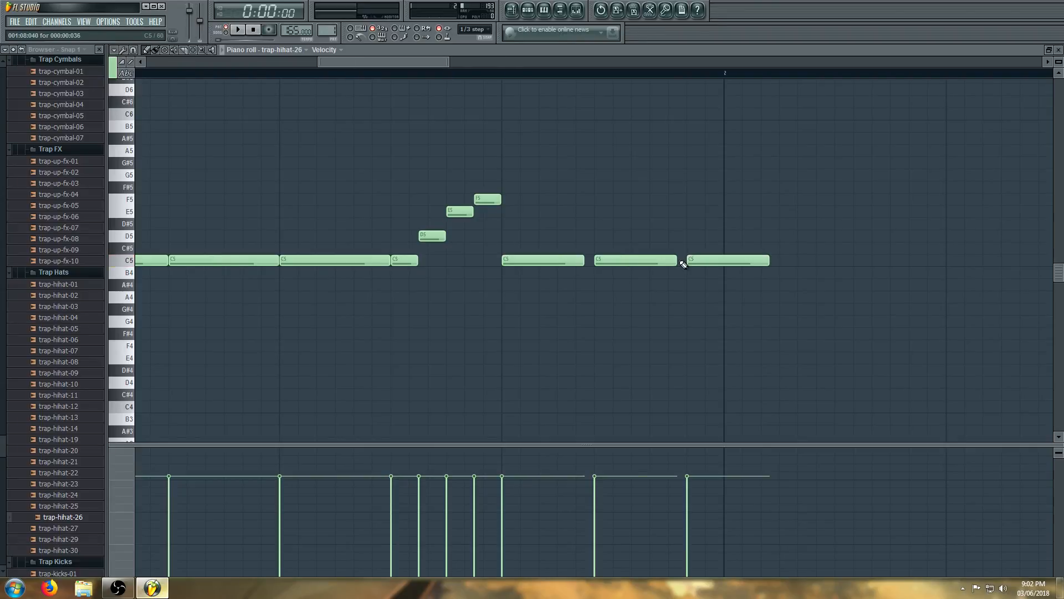
left_click_drag(650, 260, 631, 260)
right_click(743, 260)
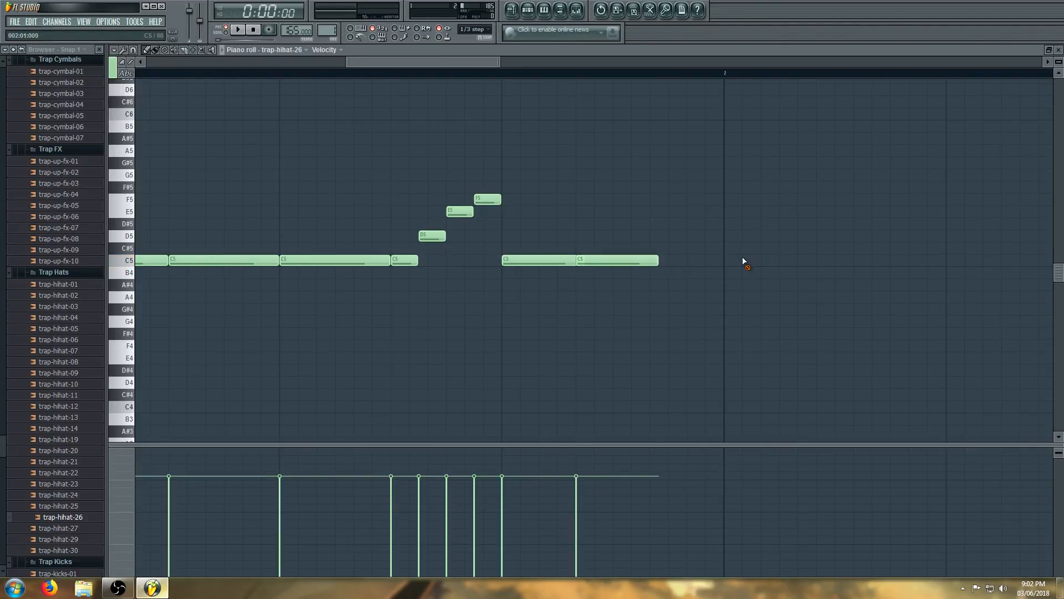
right_click(615, 260)
right_click(521, 259)
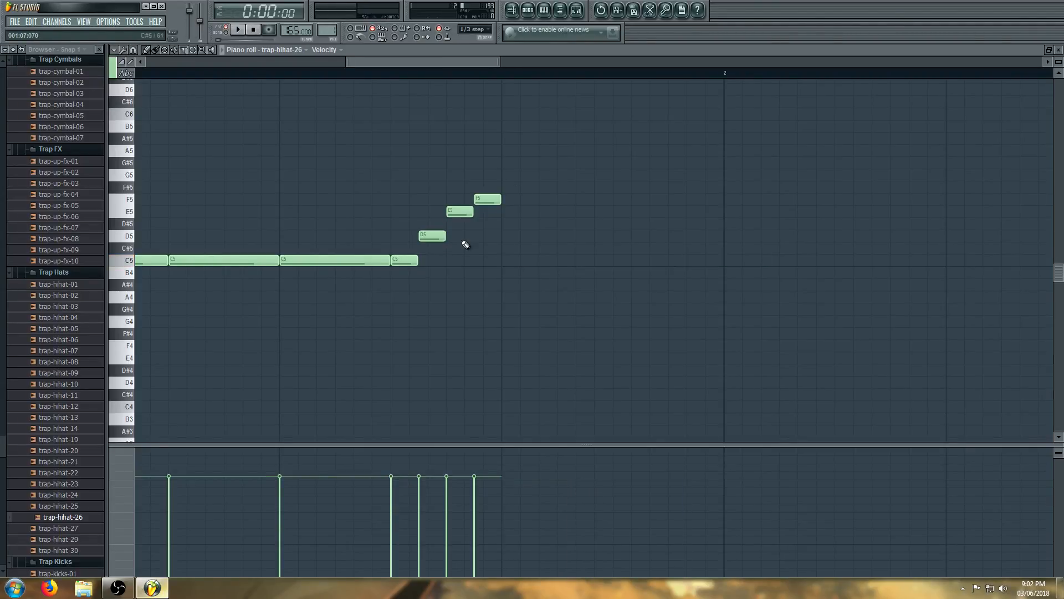
Draw three evenly spaced C5 notes on beat eight, using the length of the roll's first short note, and play the pattern
left_click(404, 261)
left_click(513, 261)
left_click(582, 260)
left_click(656, 260)
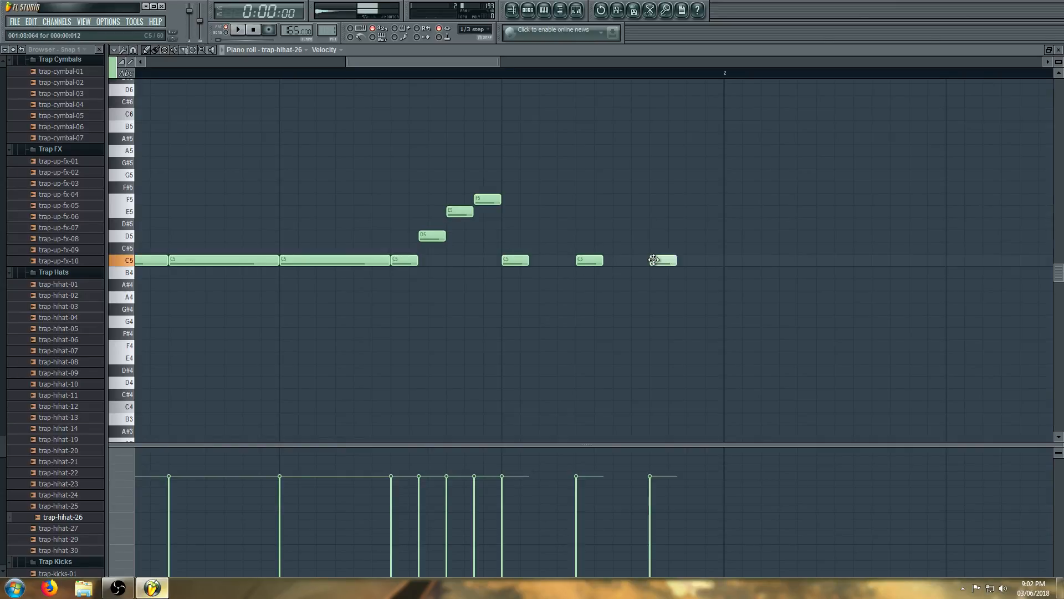
key("space")
scroll(478, 247, "down", 1)
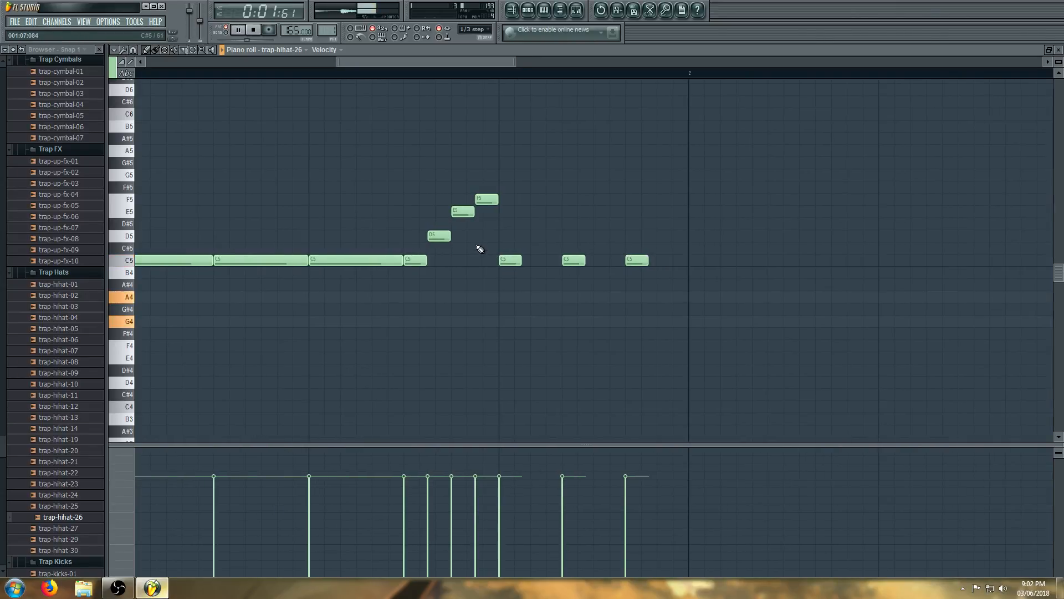
Play the pattern again to hear the three evenly spaced C5 notes on beat eight, and stop playback
key("space")
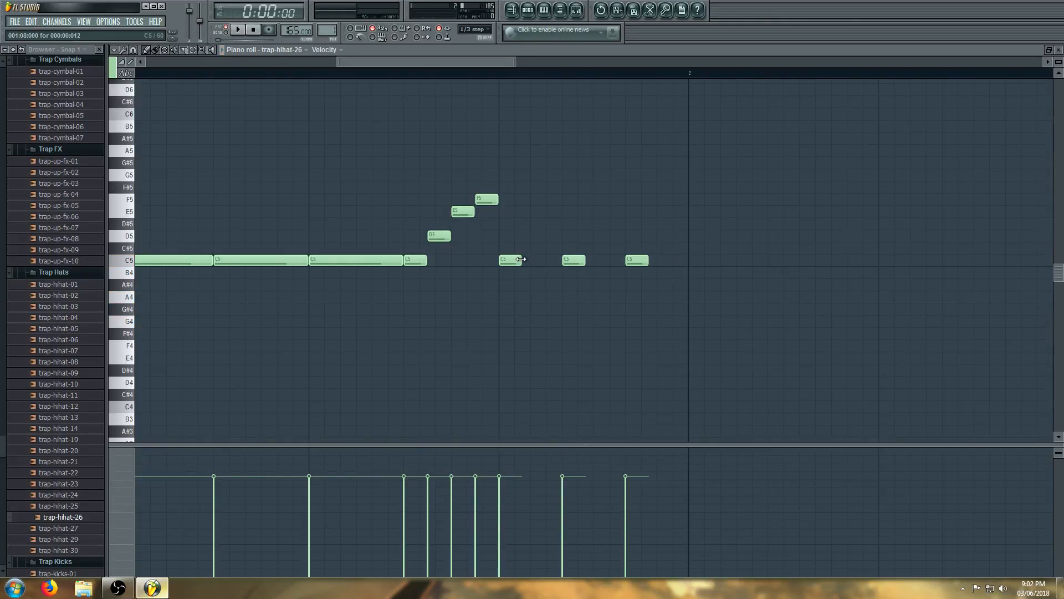
key("space")
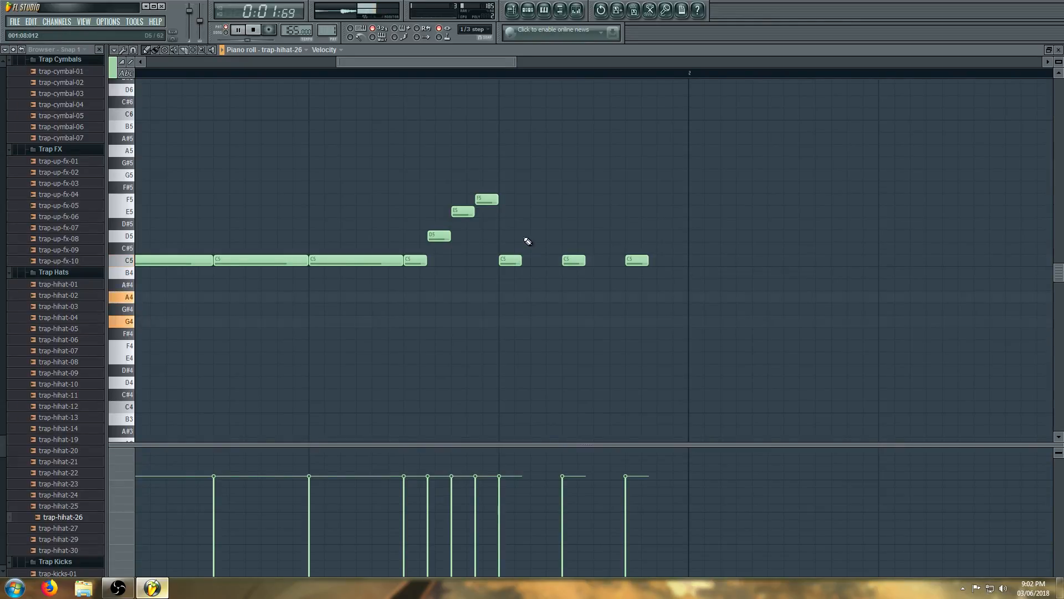
key("space")
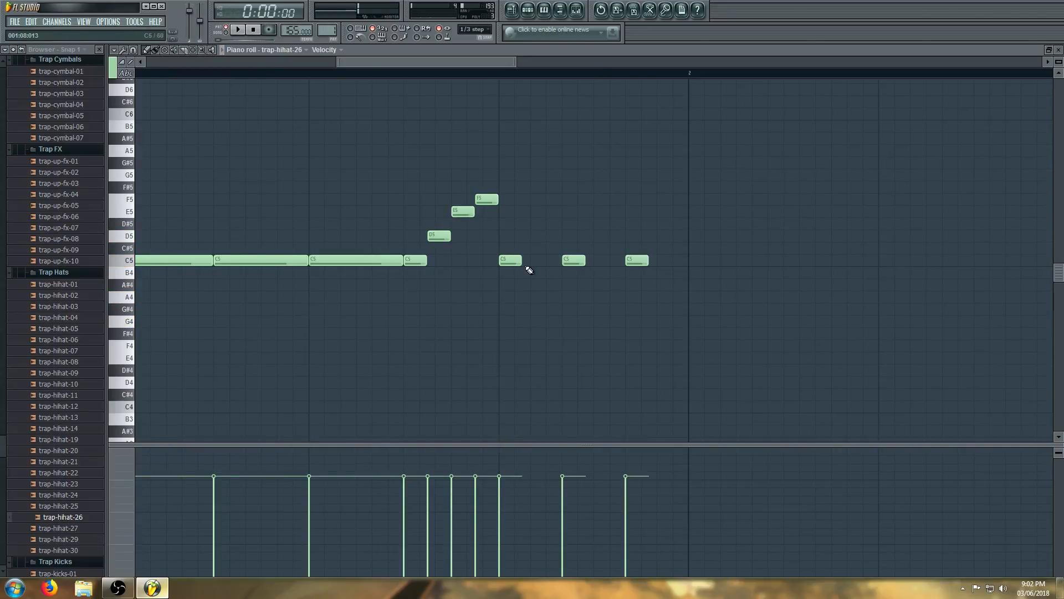
Delete the three short C5 notes on beat eight and set the main snap to 1/2 step
right_click(510, 260)
right_click(574, 260)
right_click(637, 260)
left_click(478, 29)
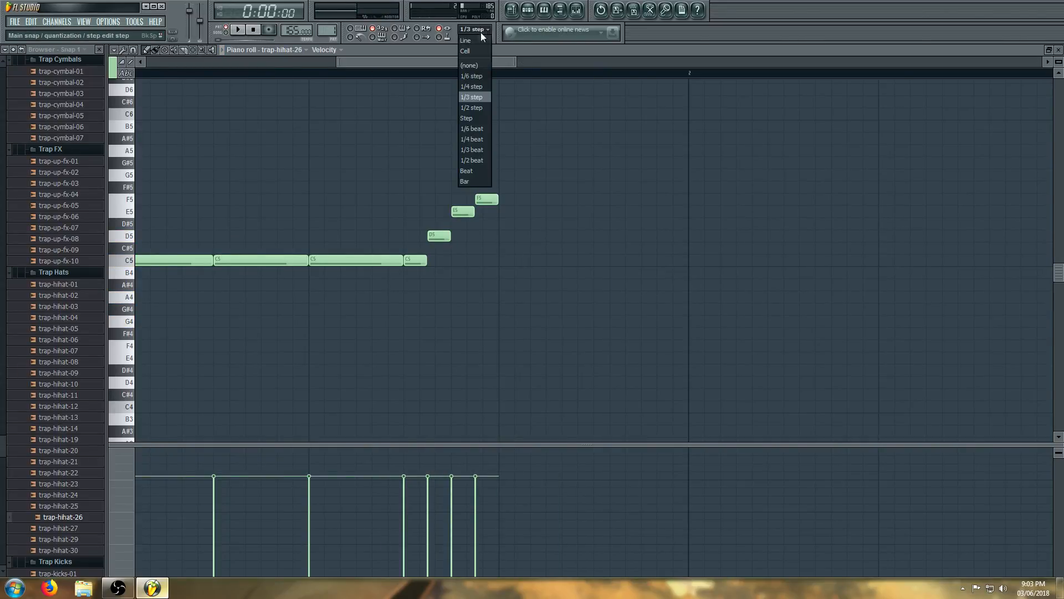
left_click(477, 108)
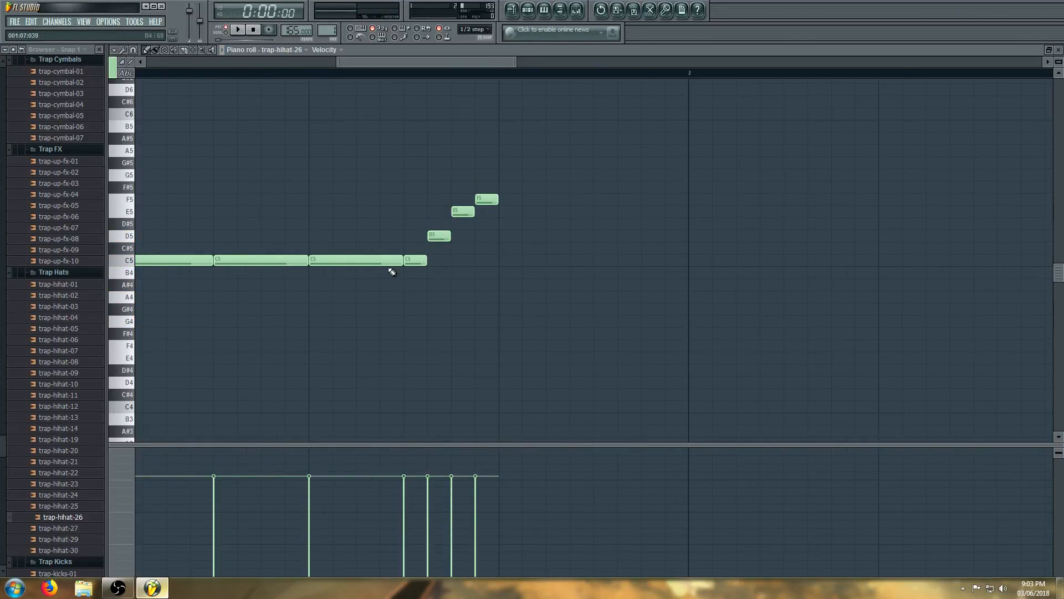
Fill beat eight with two long, back-to-back C5 hi-hat notes and play the whole pattern
left_click(506, 261)
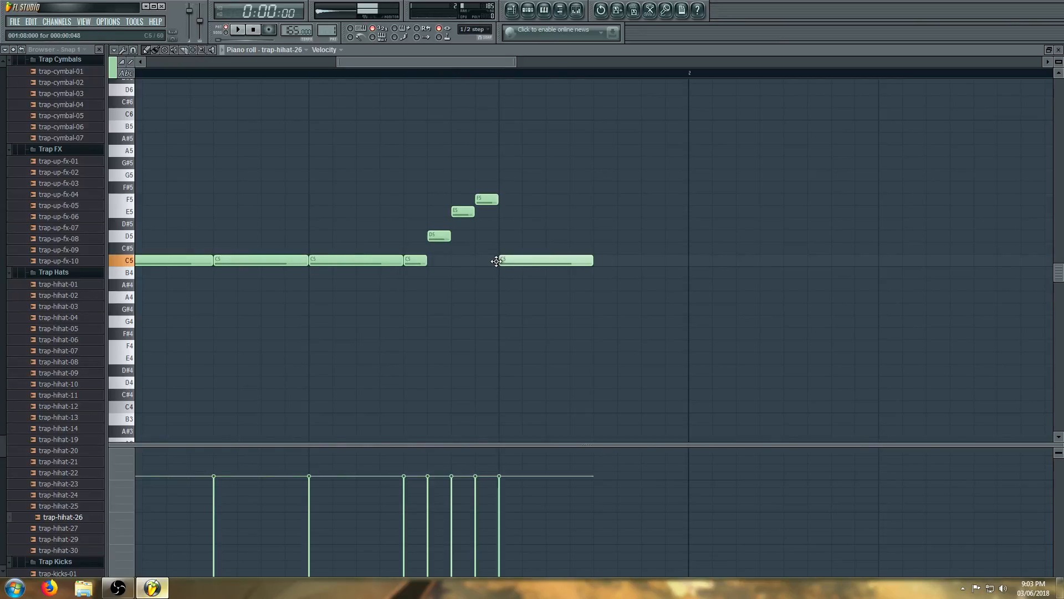
left_click(602, 259)
key("space")
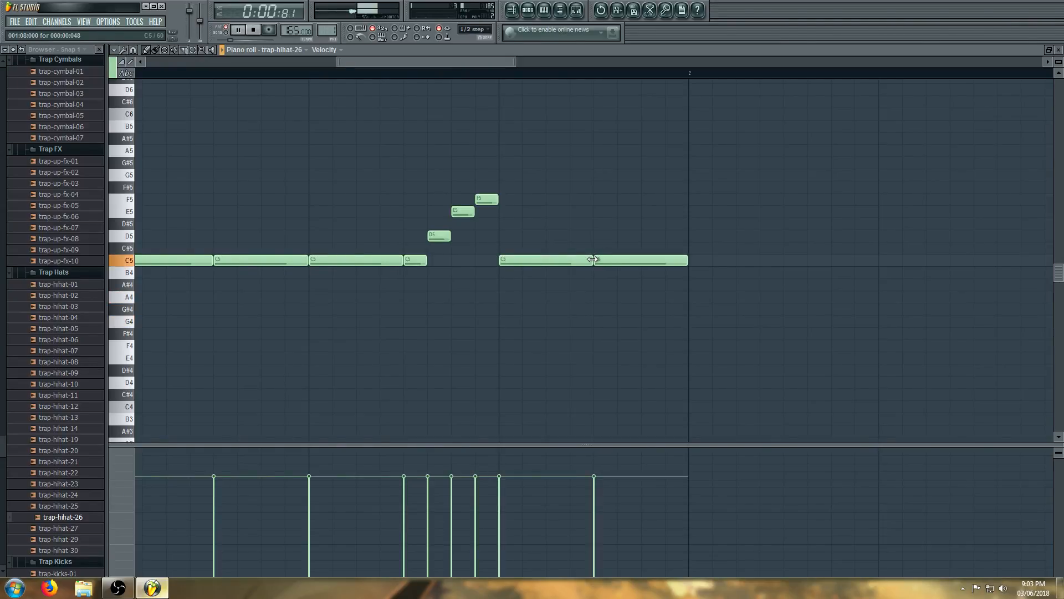
scroll(594, 259, "down", 2)
scroll(594, 259, "down", 2)
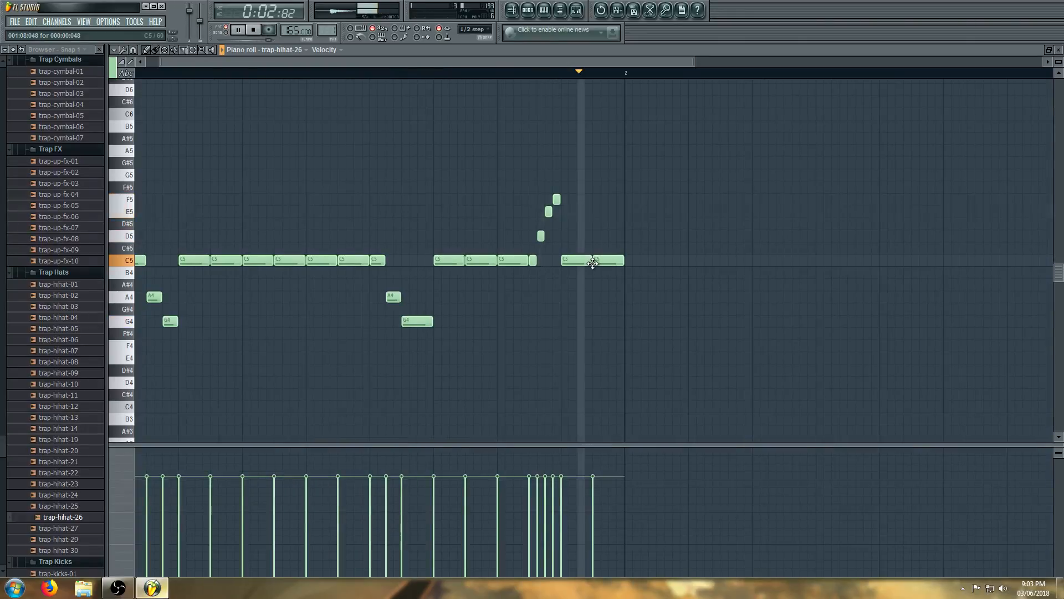
key("space")
Look at the pattern clips in the playlist and return to the trap-hihat-26 piano roll
left_click(529, 10)
left_click(512, 10)
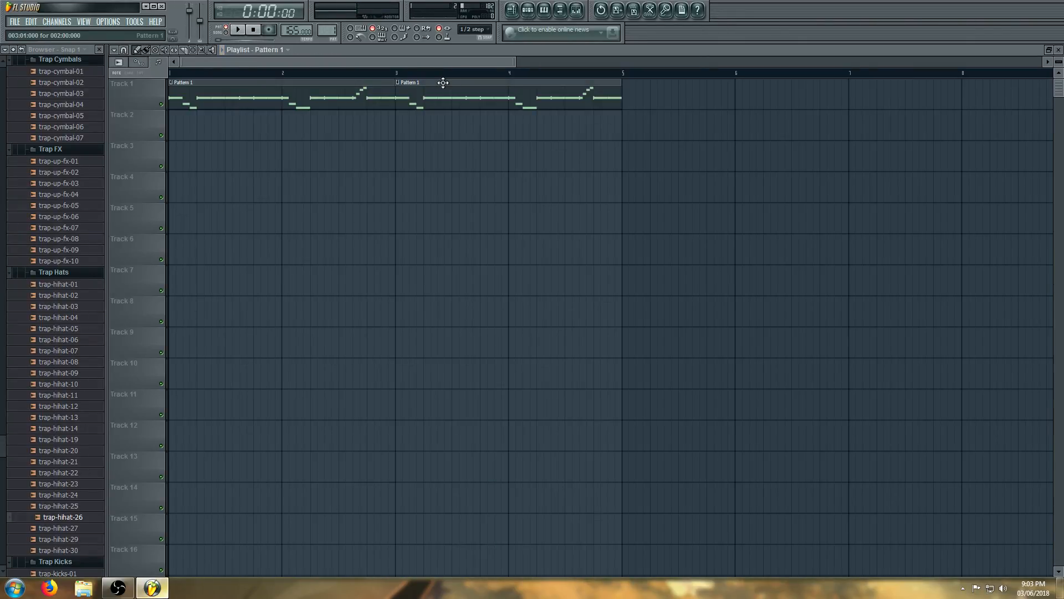
left_click(528, 10)
left_click(528, 10)
double_click(476, 102)
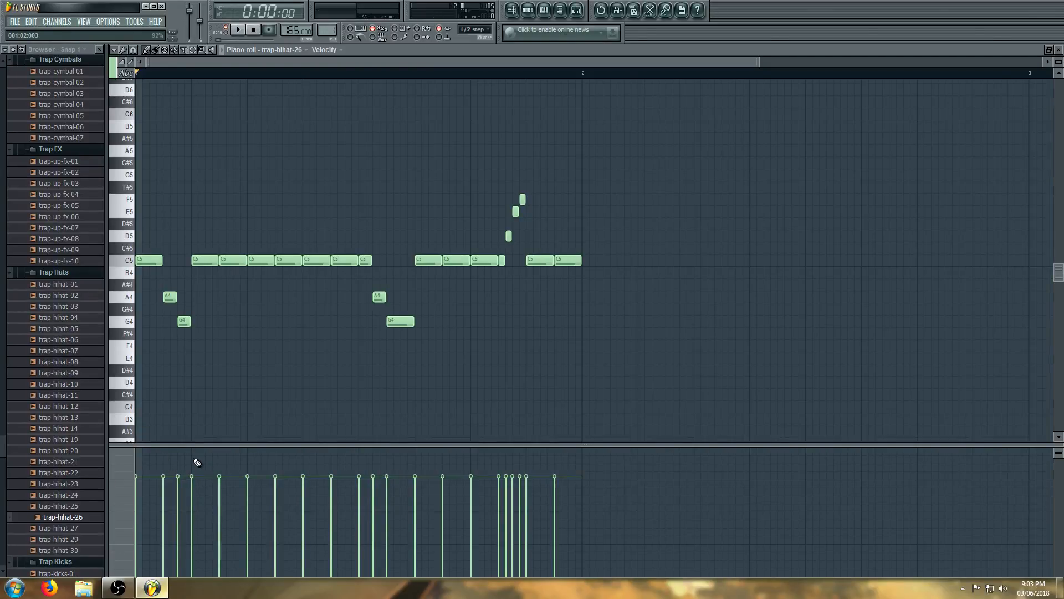
Try raising the velocities of the C5 notes from beat two, redraw them as a lower dip up to beat five, and play the pattern
mouse_move(197, 463)
left_mouse_down()
mouse_move(297, 473)
mouse_move(309, 537)
mouse_move(309, 478)
mouse_move(288, 481)
left_mouse_up()
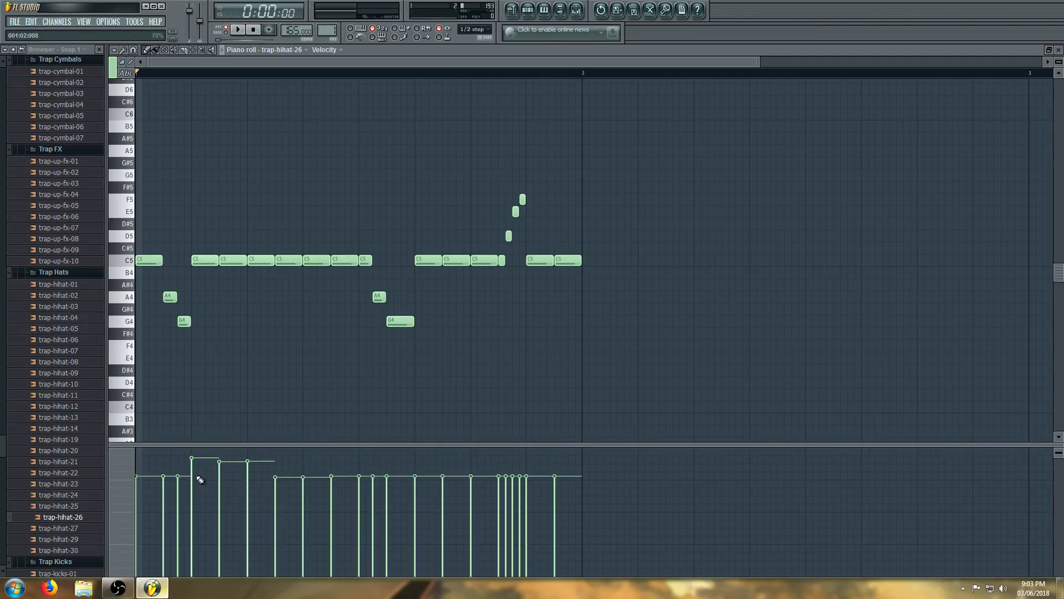
mouse_move(200, 480)
left_mouse_down()
mouse_move(205, 490)
mouse_move(281, 500)
mouse_move(366, 483)
left_mouse_up()
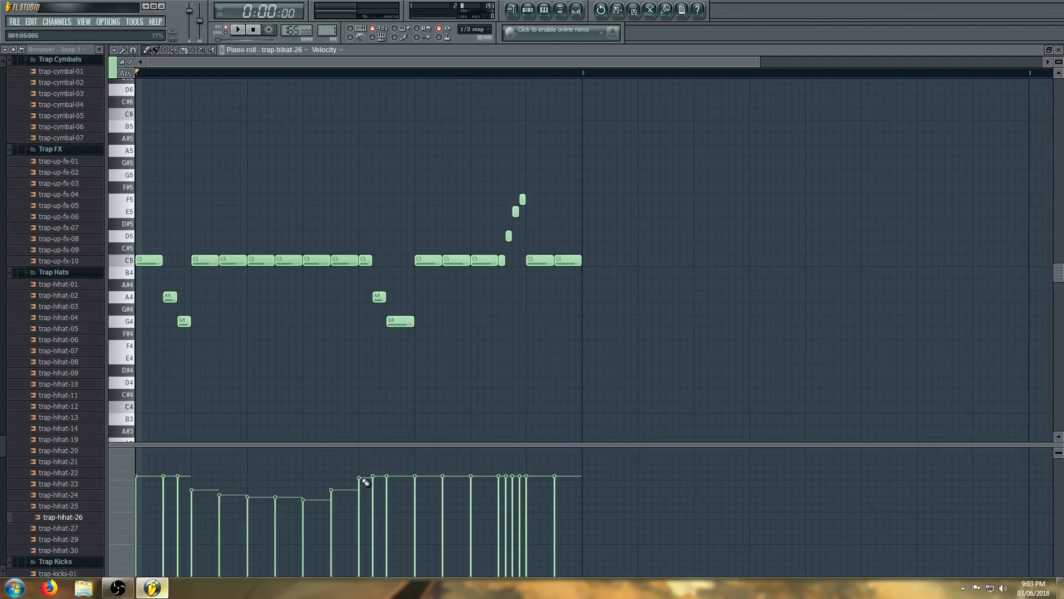
key("space")
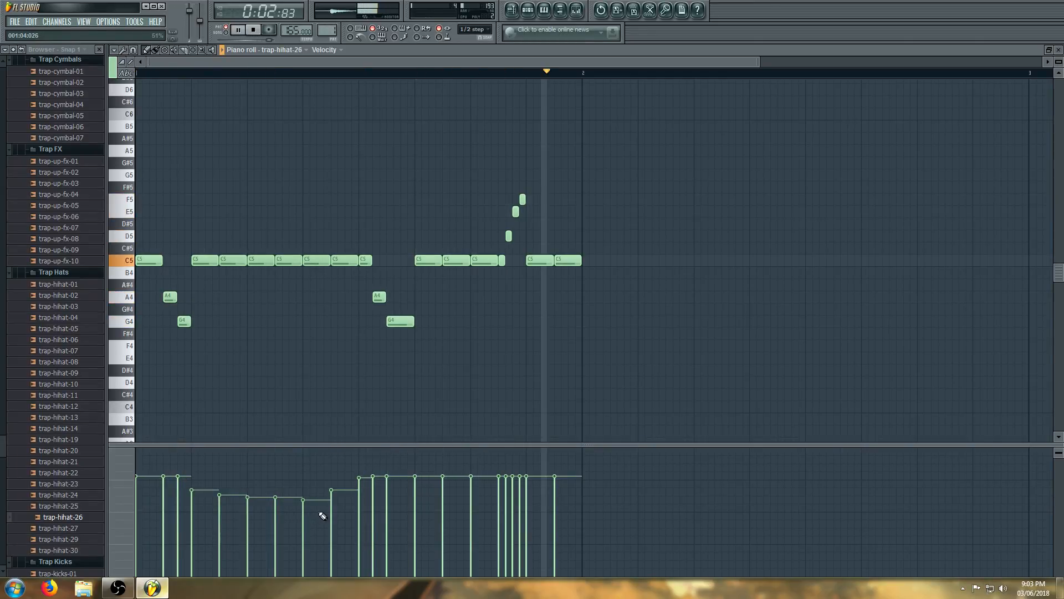
key("space")
Redraw the C5 velocities almost level, lower the velocities of both A4 and G4 note pairs stepwise, and play the pattern
left_click_drag(199, 480, 316, 486)
mouse_move(215, 482)
left_mouse_down()
mouse_move(289, 486)
mouse_move(236, 482)
left_mouse_up()
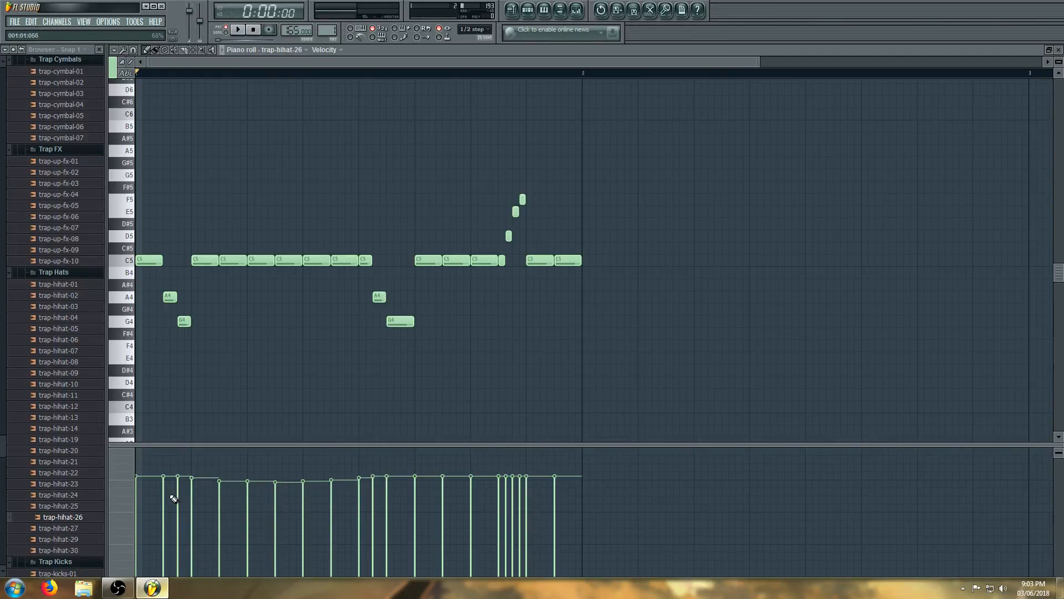
mouse_move(173, 499)
left_mouse_down()
mouse_move(165, 499)
mouse_move(189, 527)
left_mouse_up()
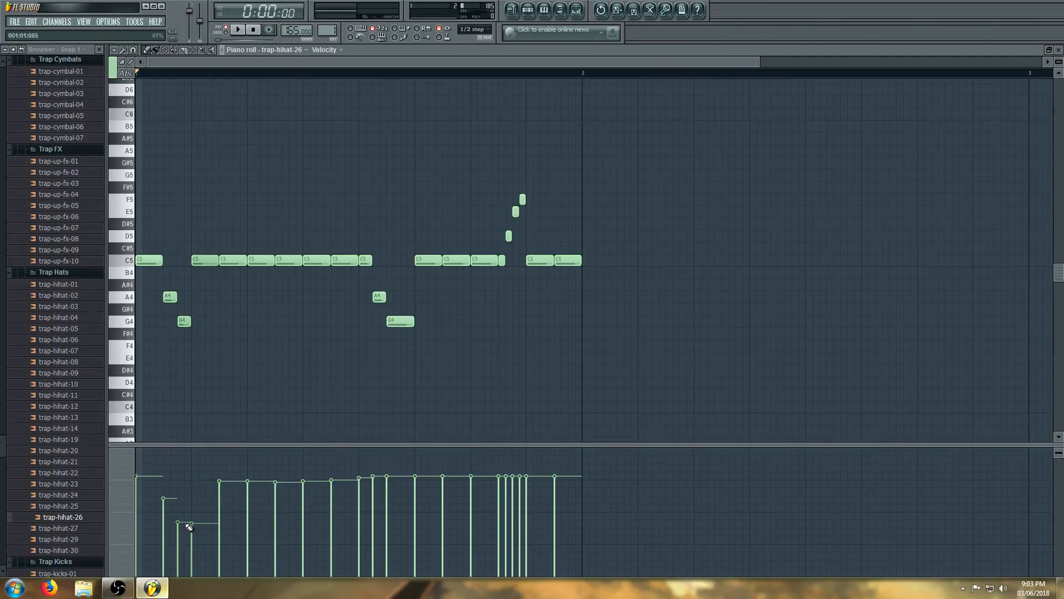
left_click(192, 483)
mouse_move(384, 504)
left_mouse_down()
mouse_move(388, 528)
mouse_move(417, 531)
left_mouse_up()
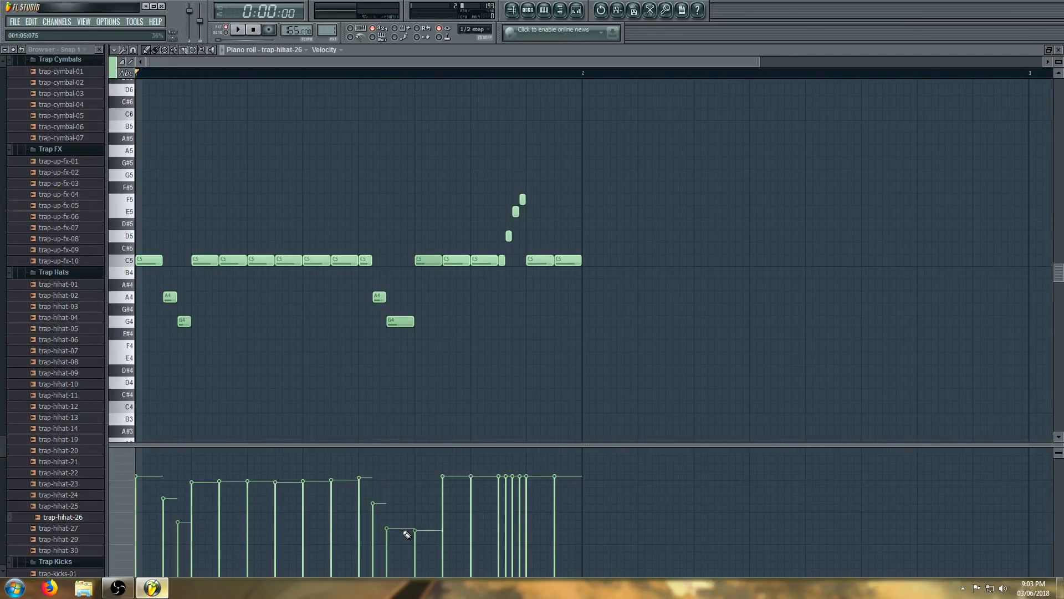
key("space")
left_click(416, 481)
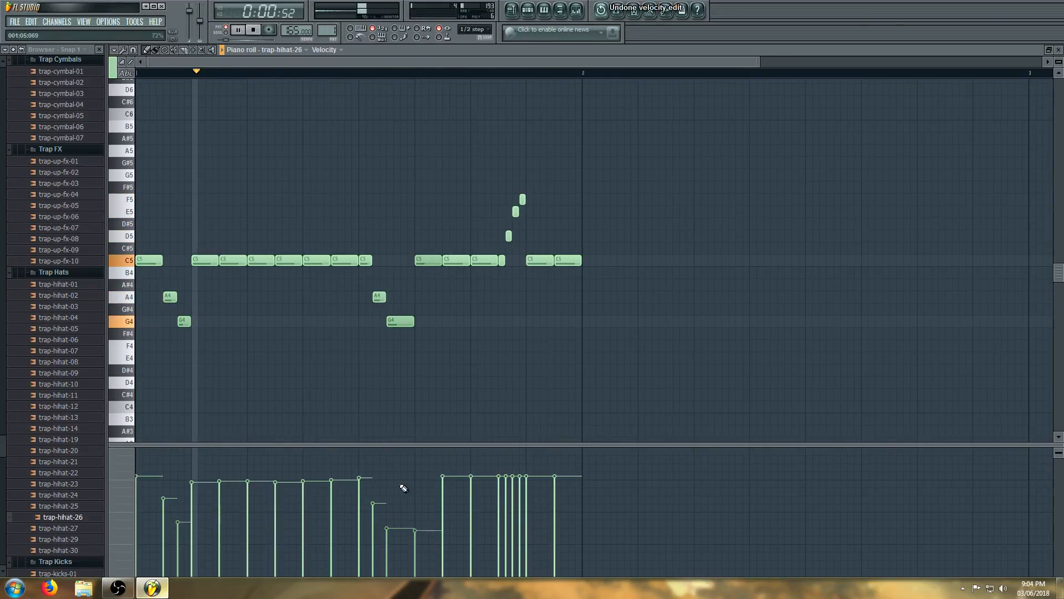
Undo all the hi-hat velocity edits and stop playback
key("ctrl+z")
key("ctrl+alt+z")
key("ctrl+alt+z")
key("ctrl+alt+z")
key("ctrl+alt+z")
key("ctrl+alt+z")
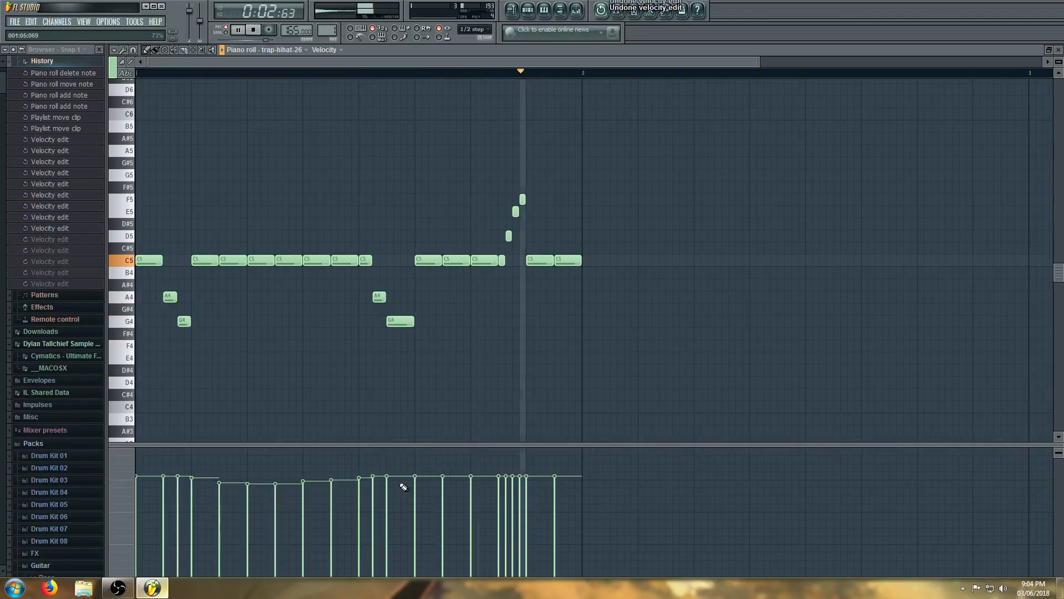
key("ctrl+alt+z")
key("ctrl+alt+z")
key("ctrl+alt+z")
key("ctrl+alt+z")
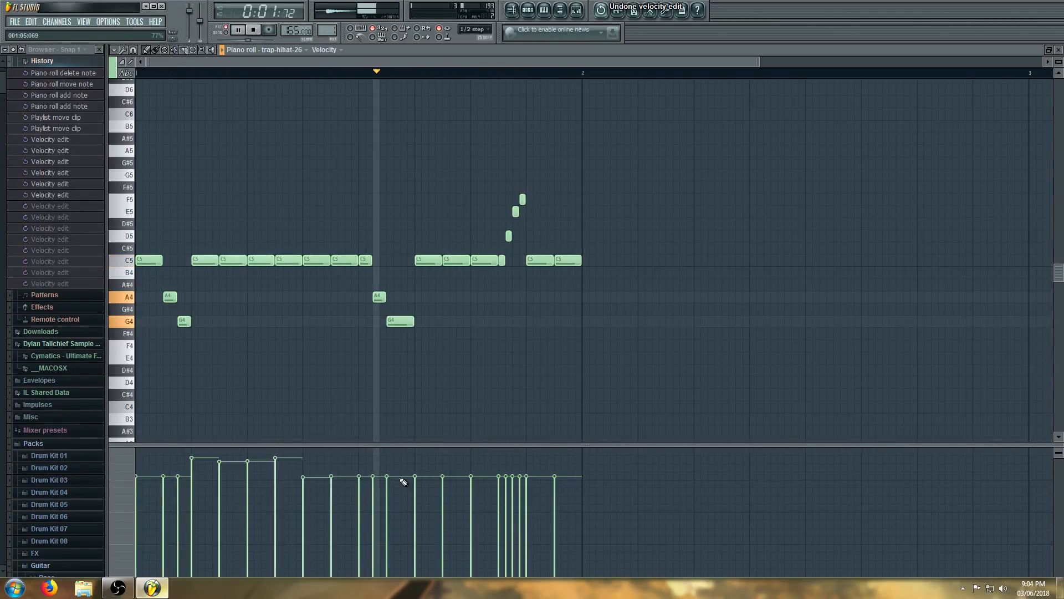
key("ctrl+alt+z")
key("ctrl+alt+z")
key("ctrl+alt+z")
key("ctrl+alt+z")
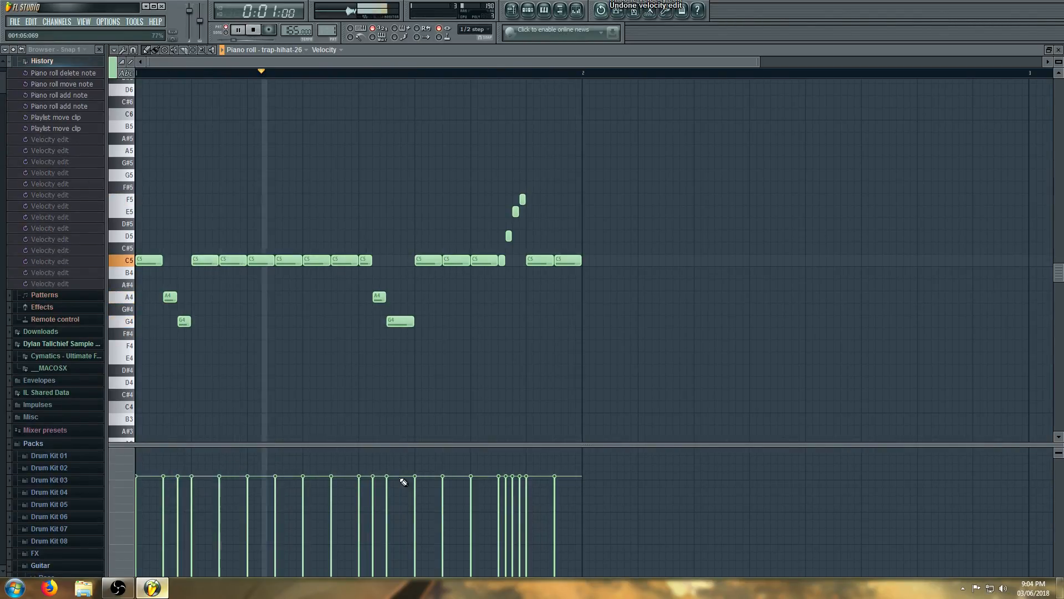
key("space")
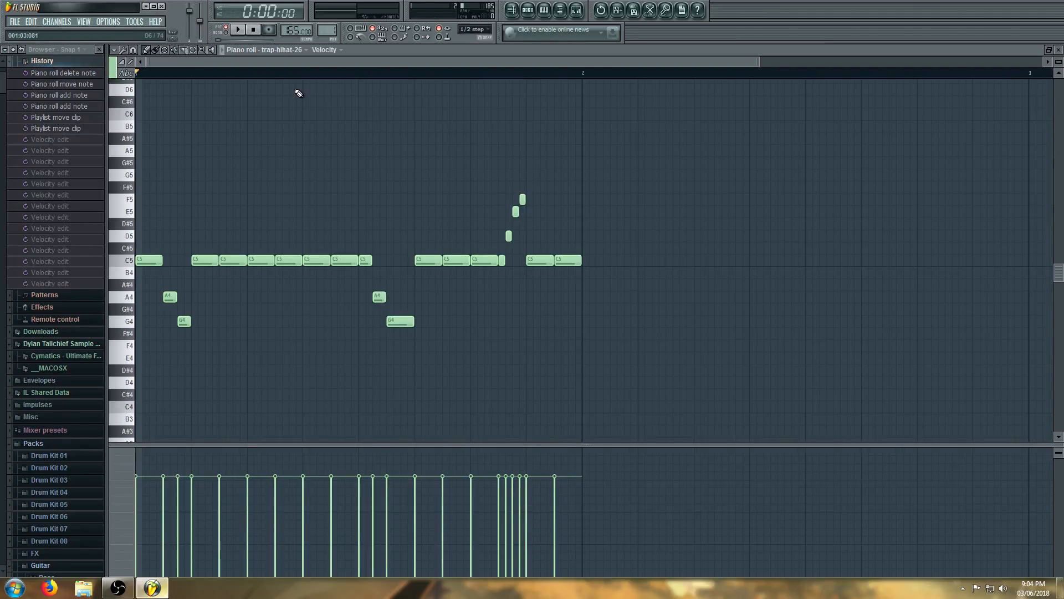
Try adding a channel panning event near the start of the hi-hat pattern, and undo it
scroll(2, 96, "up", 3)
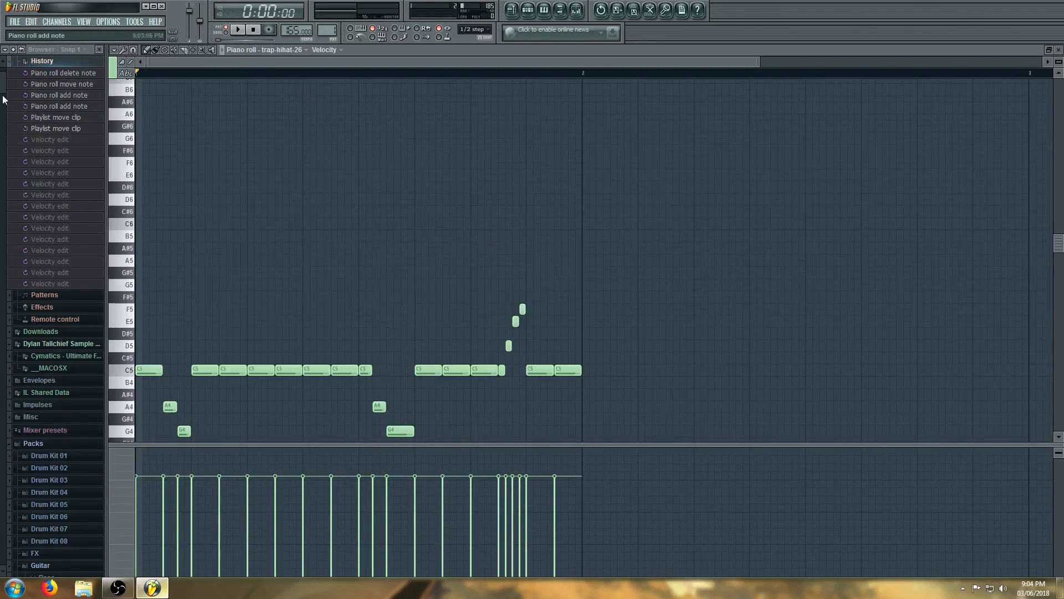
scroll(2, 97, "up", 3)
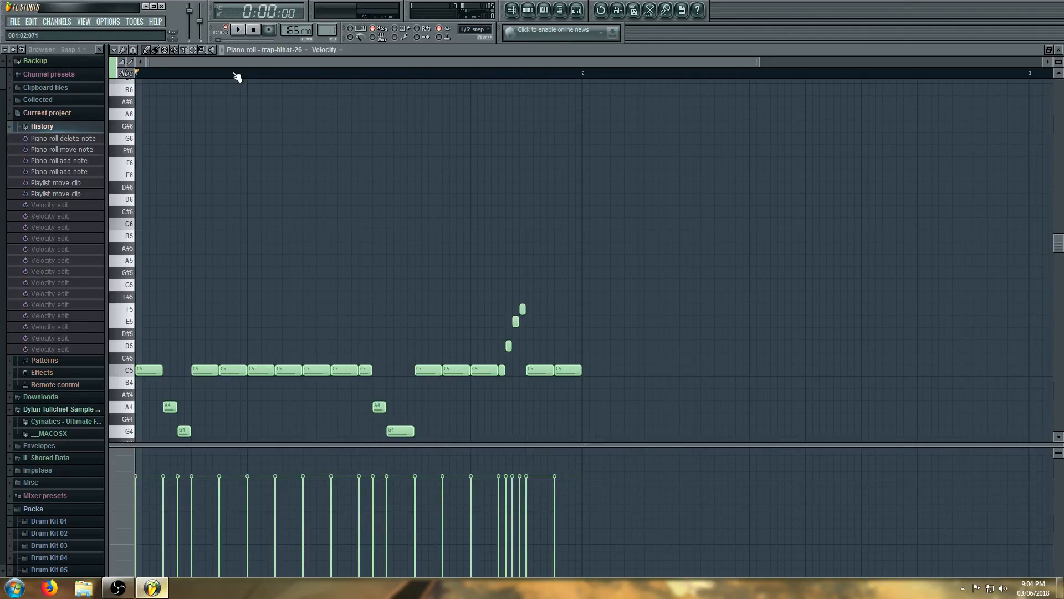
left_click(340, 51)
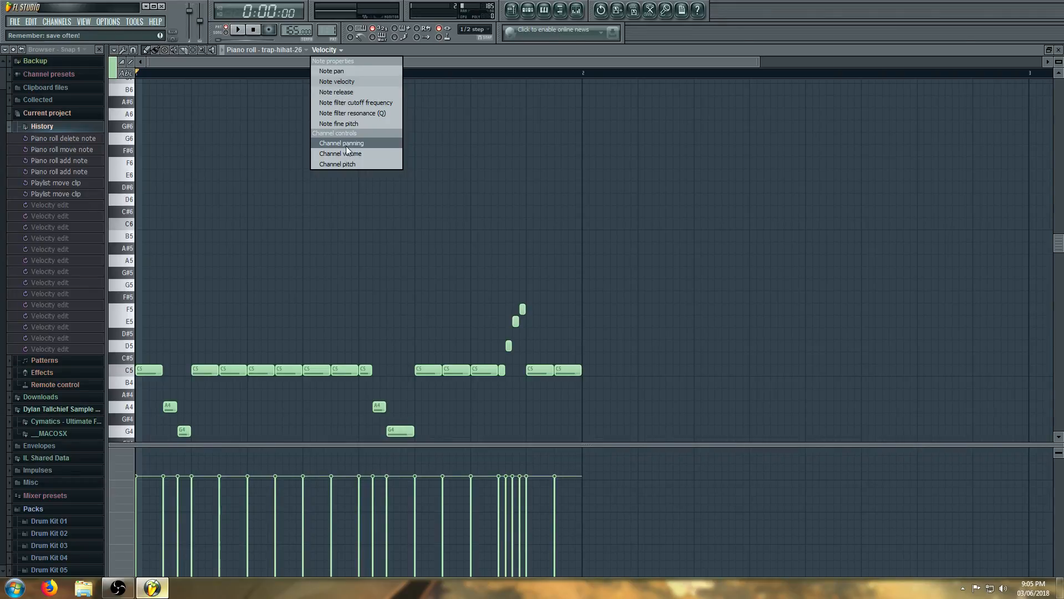
left_click(322, 144)
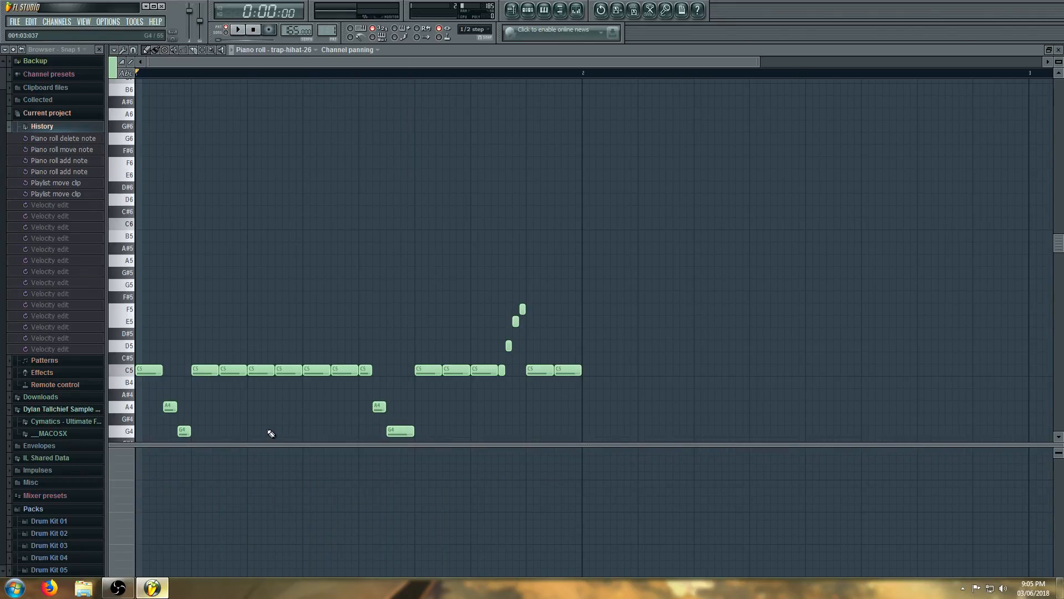
left_click(156, 505)
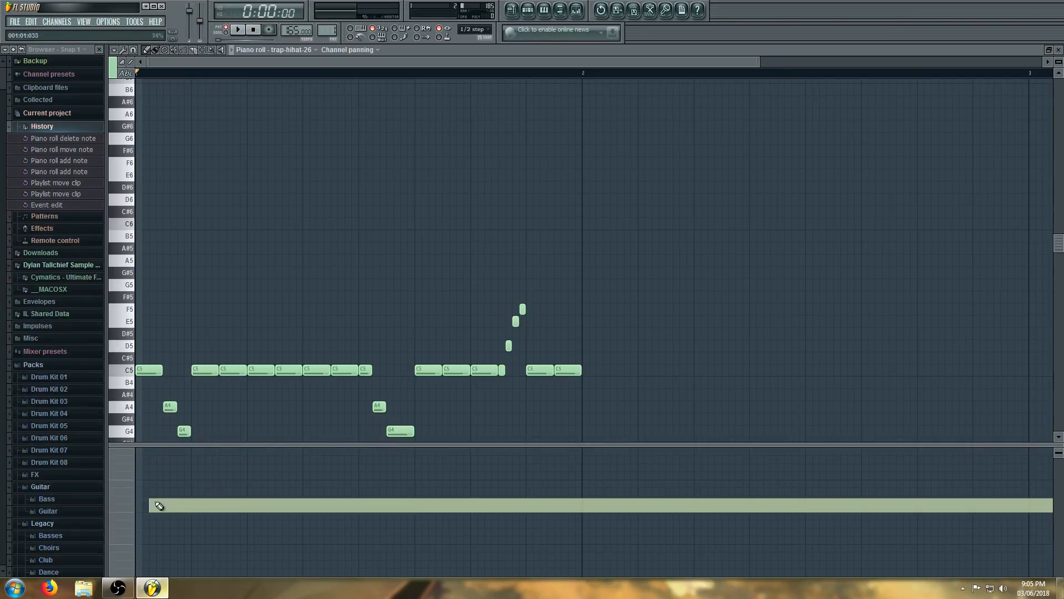
key("ctrl+z")
Show note pan, pan the six C5 notes from beat two through beat four moderately to either side, and play the result
left_click(360, 51)
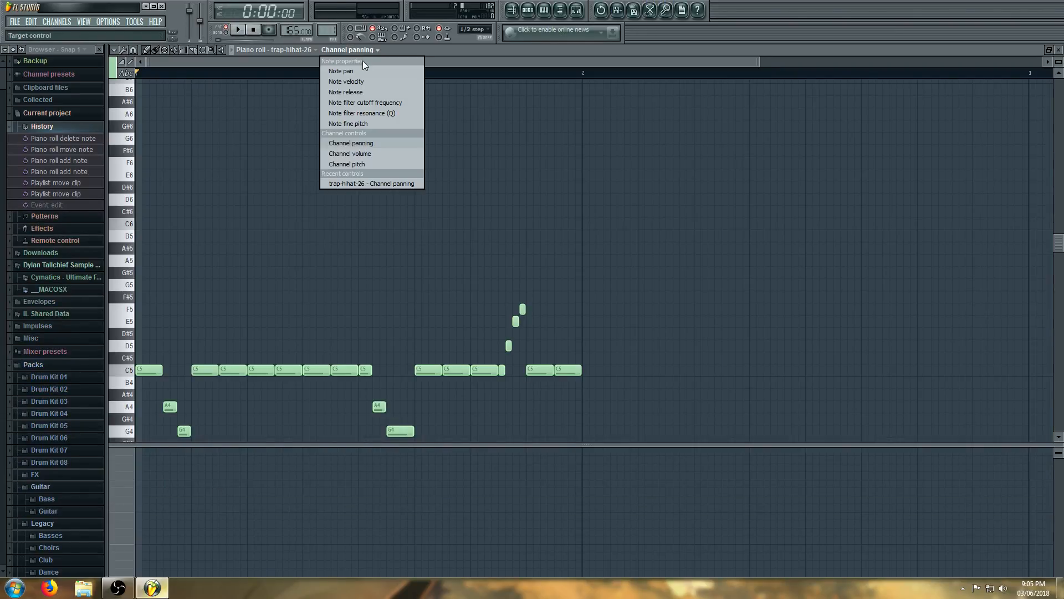
left_click(344, 71)
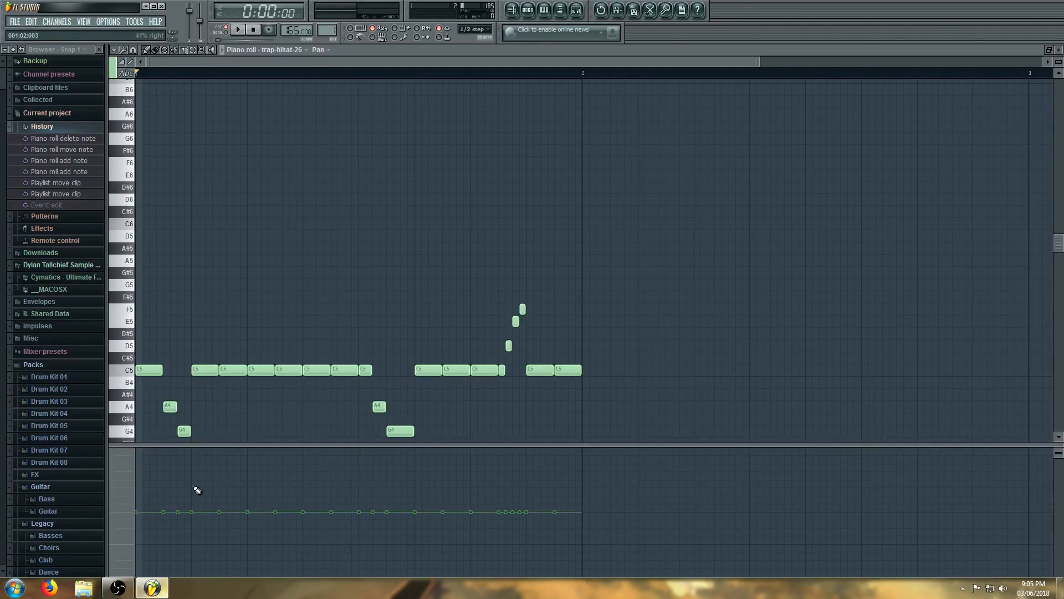
mouse_move(198, 492)
left_mouse_down()
mouse_move(197, 504)
mouse_move(206, 491)
left_mouse_up()
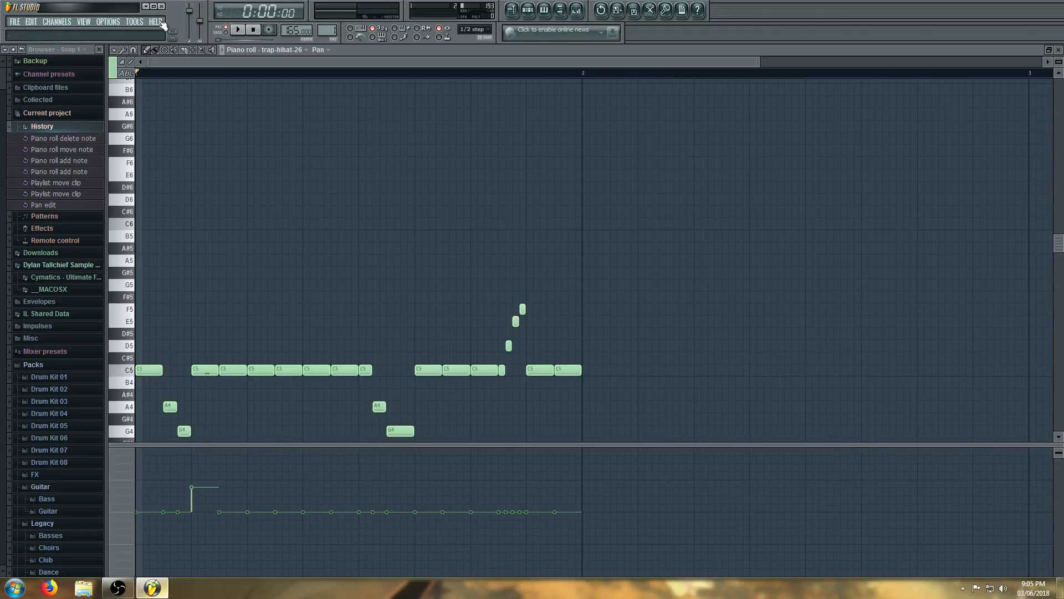
mouse_move(192, 492)
left_mouse_down()
mouse_move(199, 514)
mouse_move(209, 492)
mouse_move(249, 527)
left_mouse_up()
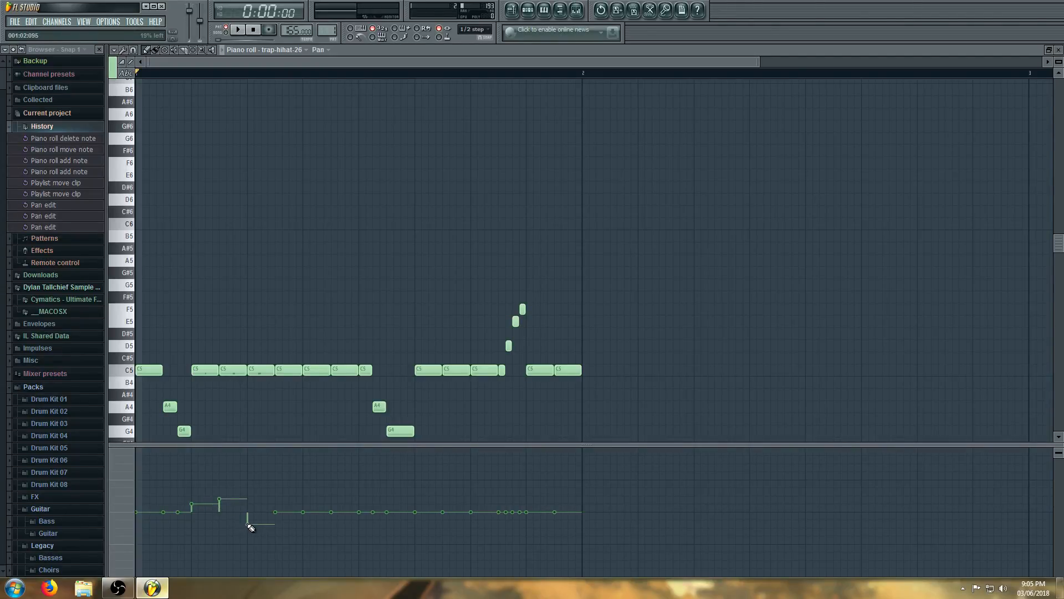
left_click(278, 494)
left_click(309, 524)
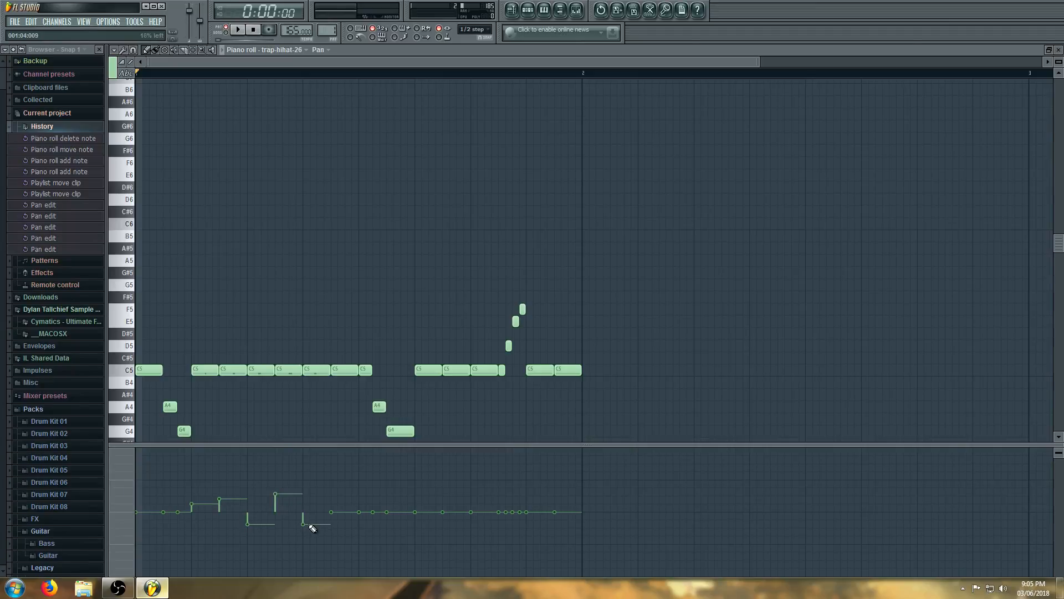
left_click(333, 494)
key("space")
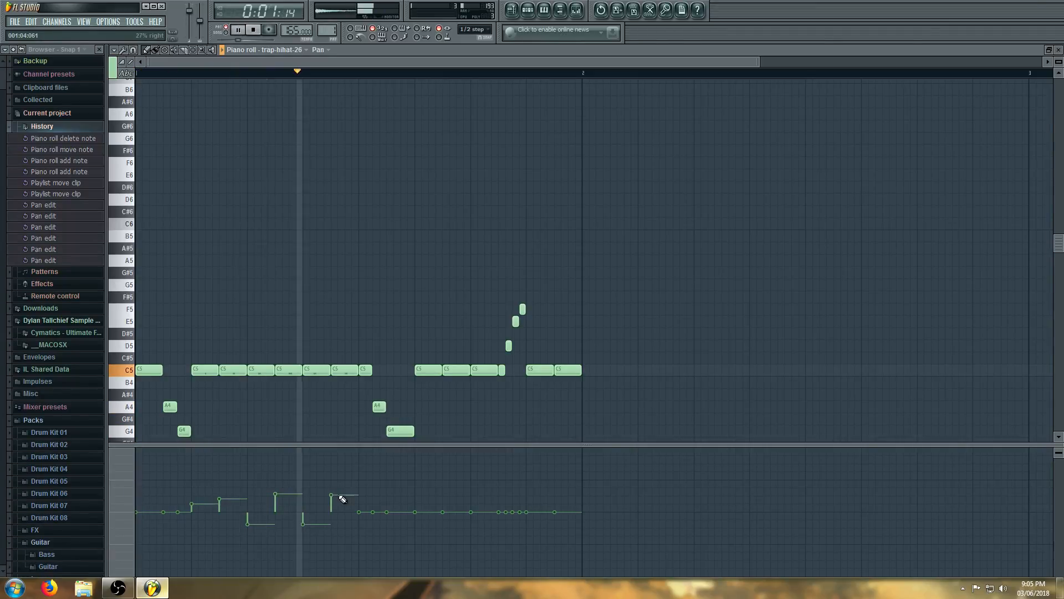
key("space")
Pan the same six C5 notes more widely, alternating from about 52% right on the first to about 47% left on the last, and play them
left_click(192, 479)
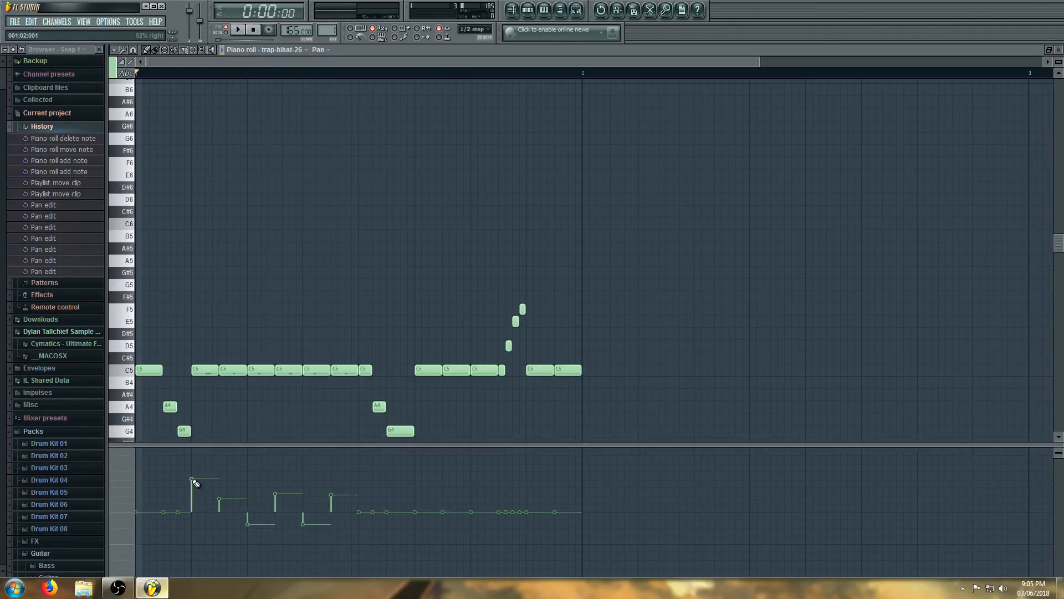
left_click(220, 543)
left_click(248, 473)
left_click(276, 555)
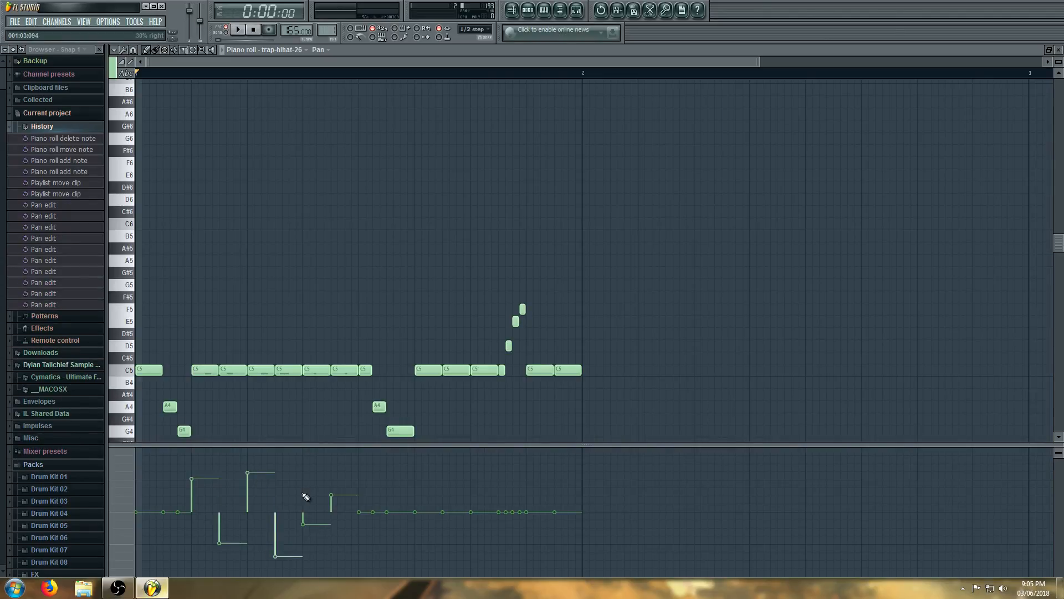
left_click(304, 460)
left_click(332, 545)
key("space")
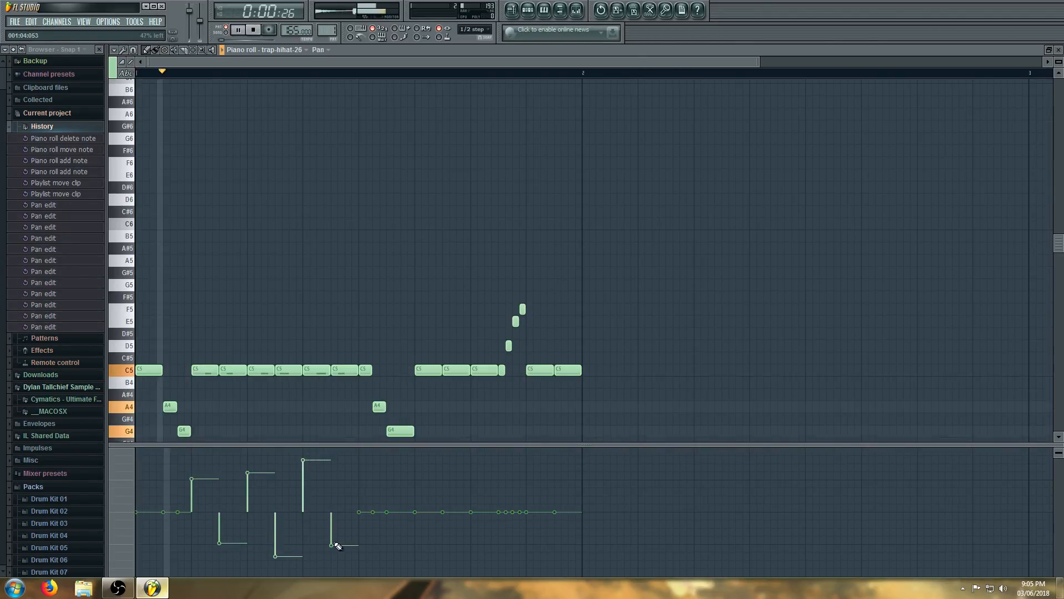
Replay the hi-hat pattern from the start to hear the wide note panning, and stop playback
key("space")
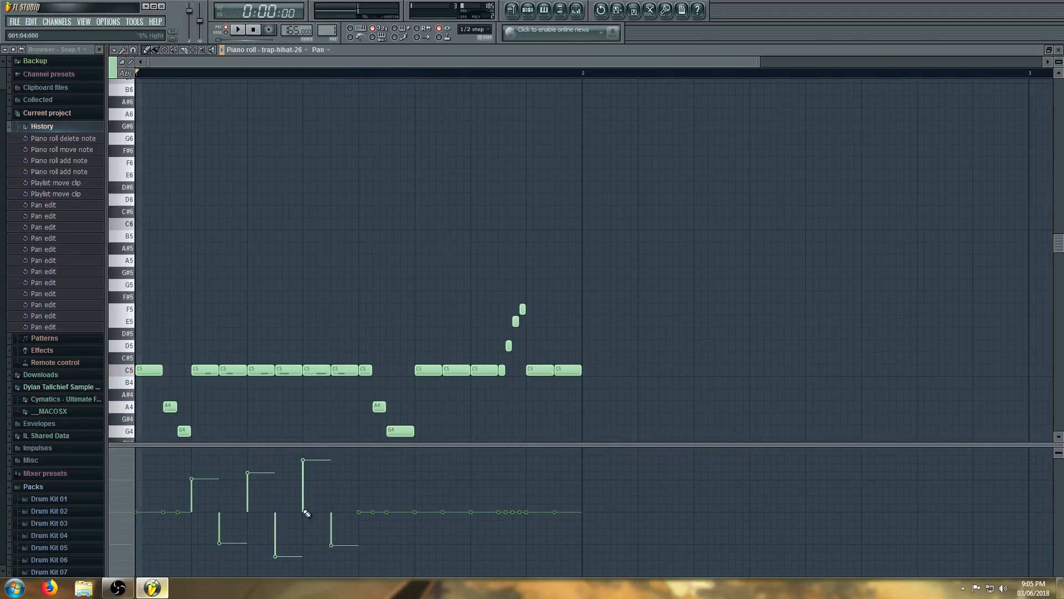
key("space")
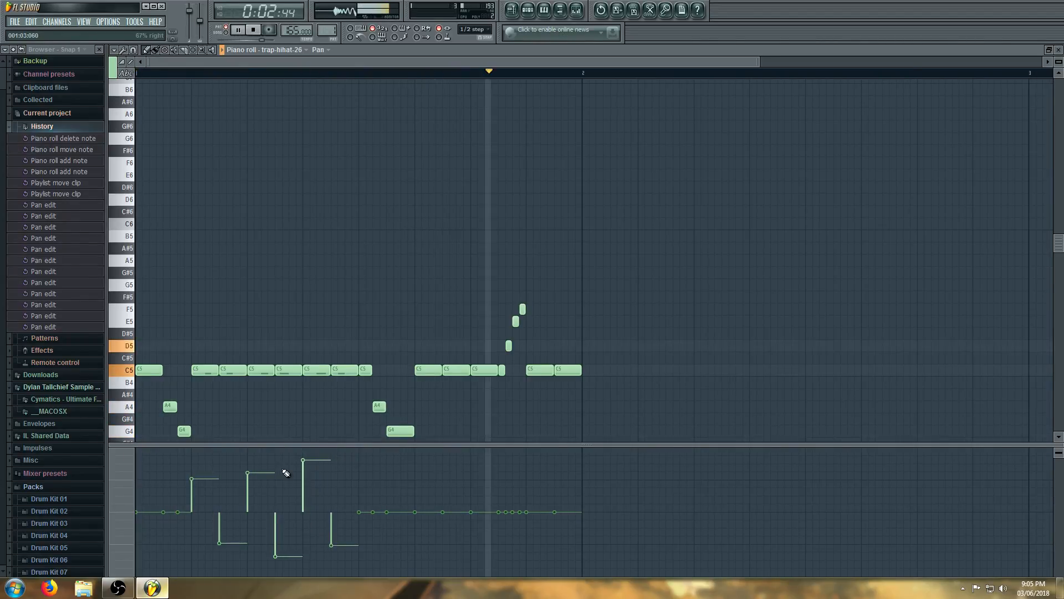
key("space")
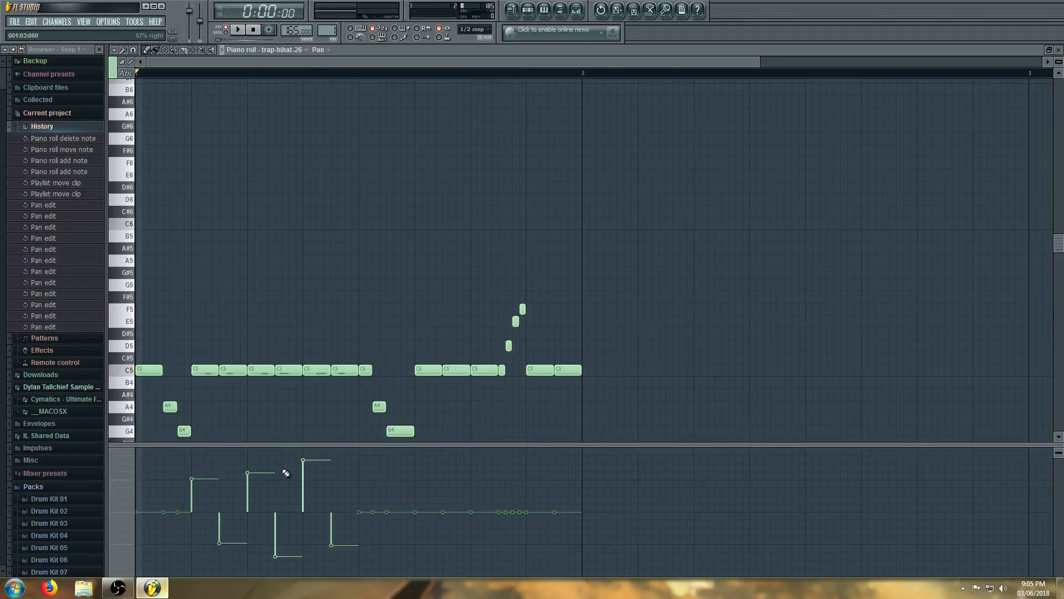
Undo the last six pan edits to remove the wide panning from the C5 hi-hat notes
key("ctrl+alt+z")
key("ctrl+alt+z")
key("ctrl+alt+z")
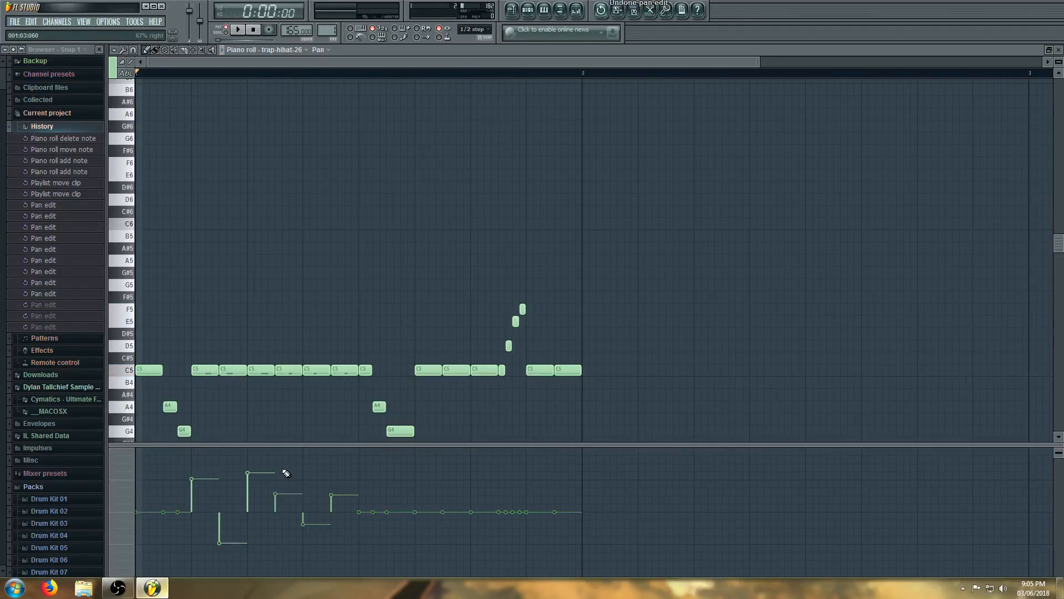
key("ctrl+alt+z")
key("ctrl+alt+z")
key("ctrl+alt+z")
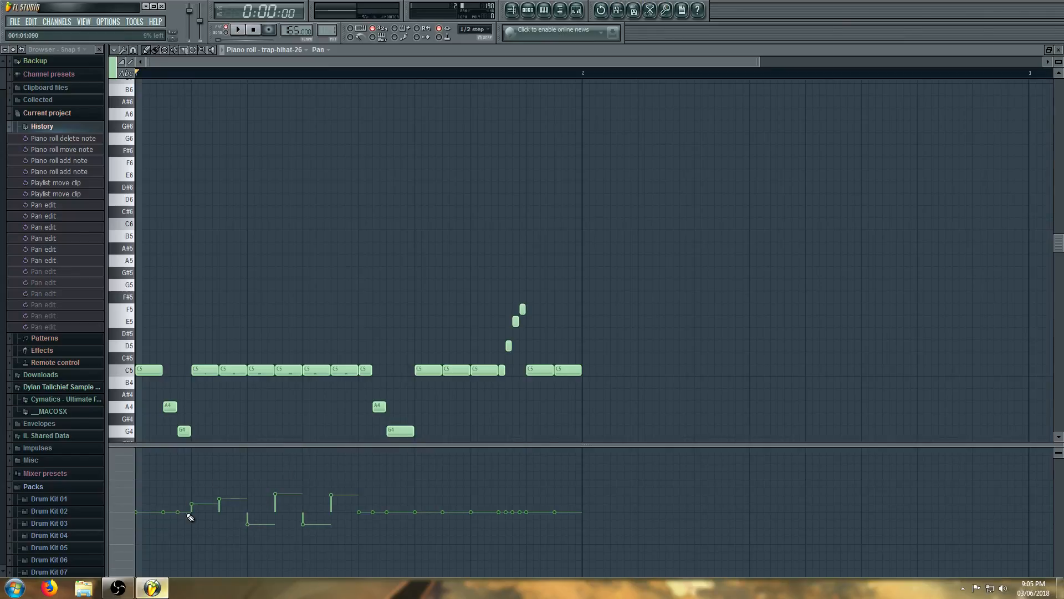
Pan the first note of the six-note C5 run about 19% left, and play the hi-hat pattern
left_click_drag(190, 518, 197, 528)
key("space")
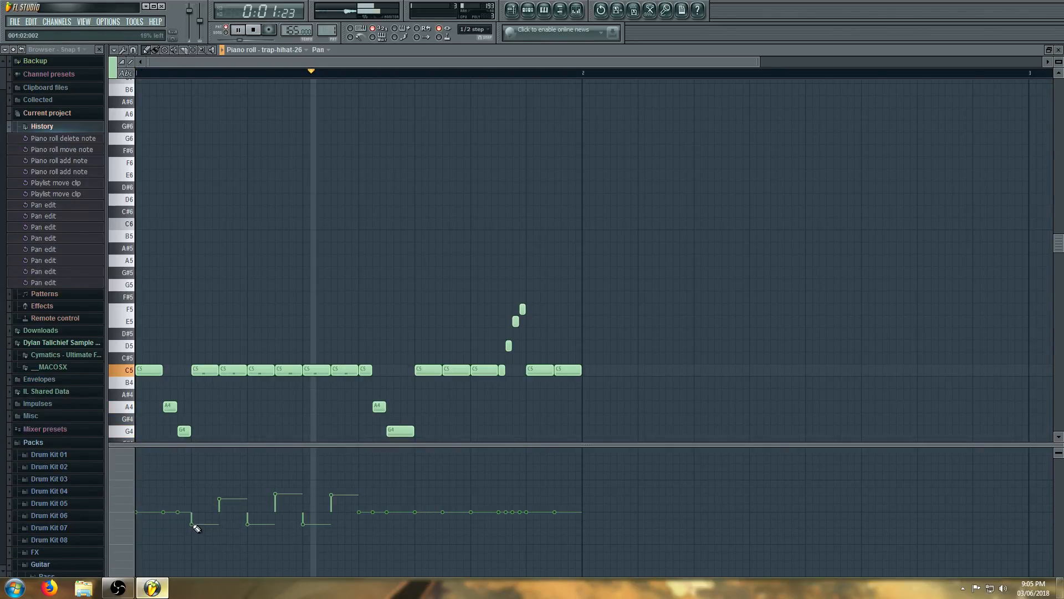
key("space")
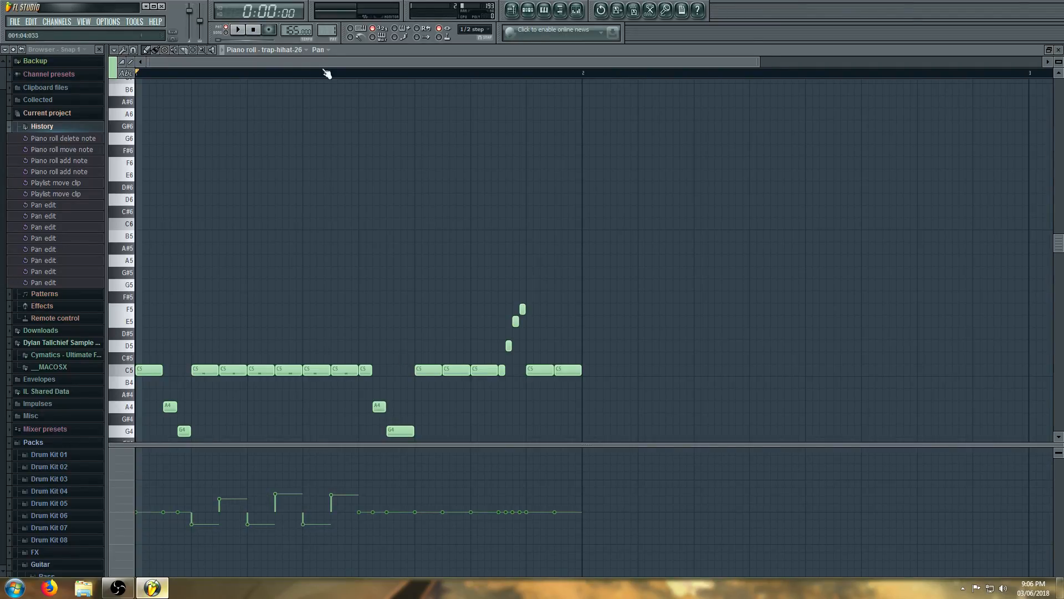
Show the playlist and play the arranged Pattern 1 clips on Track 1 from the start
left_click(326, 51)
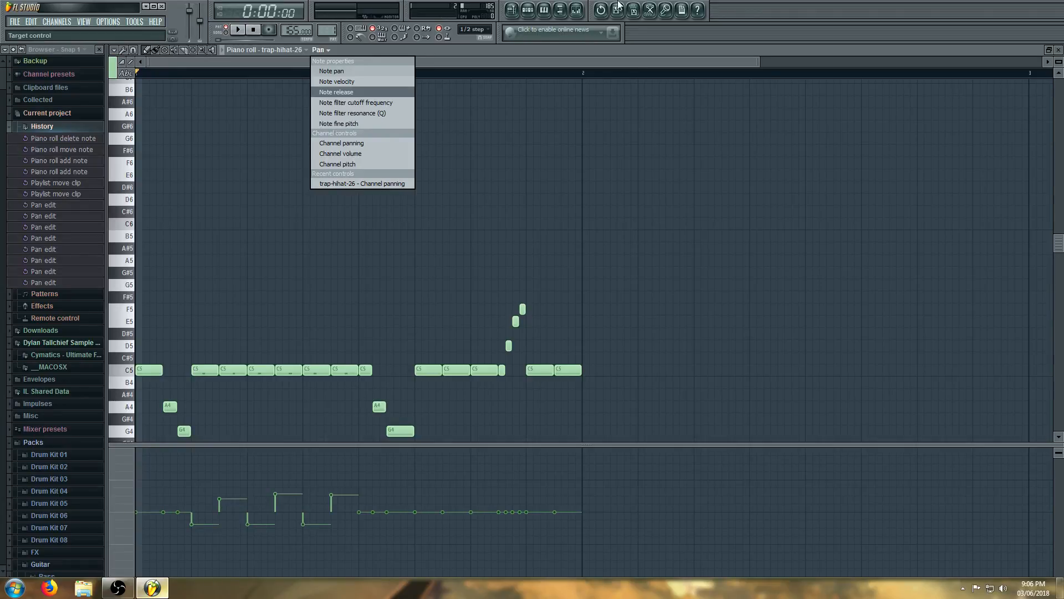
left_click(523, 10)
left_click(513, 10)
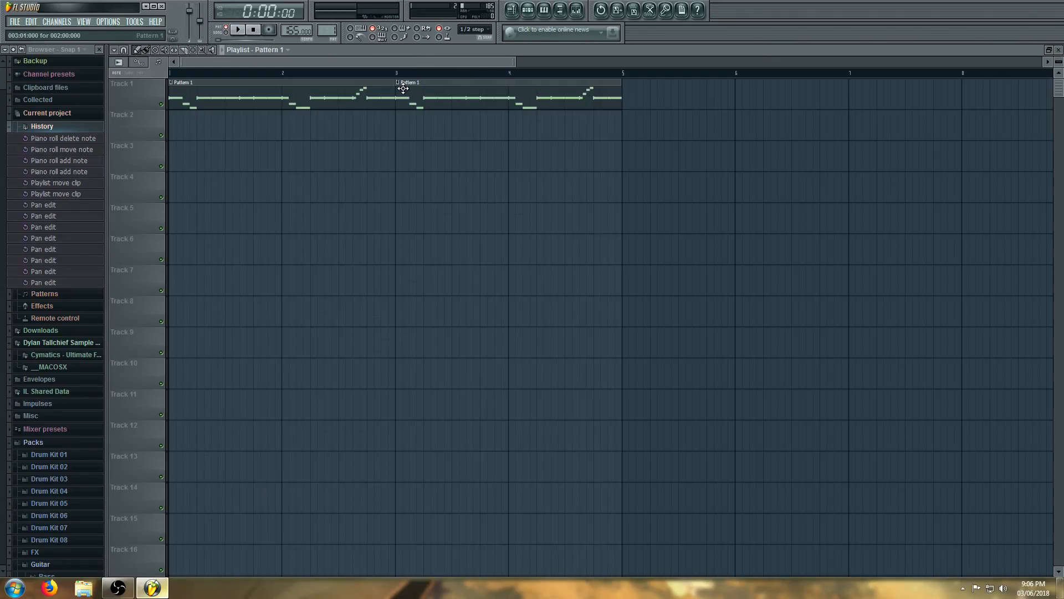
left_click(402, 85)
left_click_drag(217, 76, 102, 79)
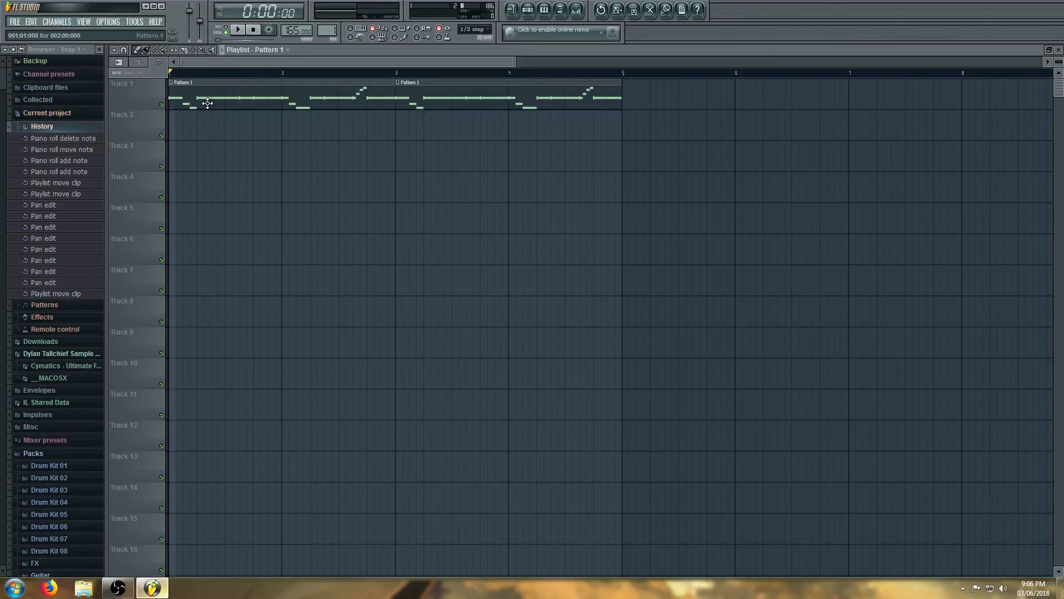
key("space")
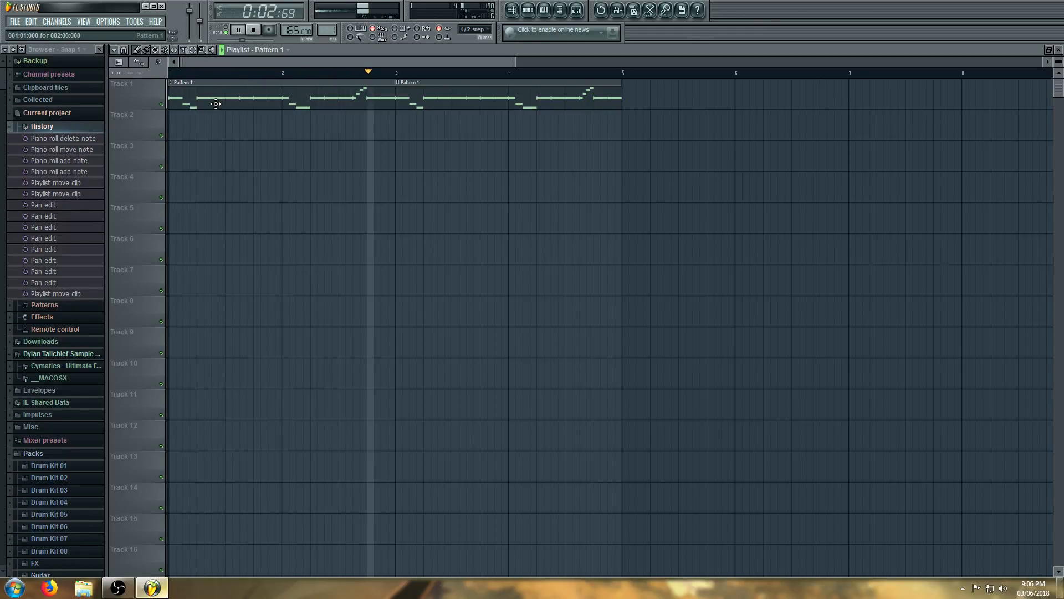
key("space")
Save the project in the Projects folder, named with the person's first name followed by "Test"
left_click(62, 25)
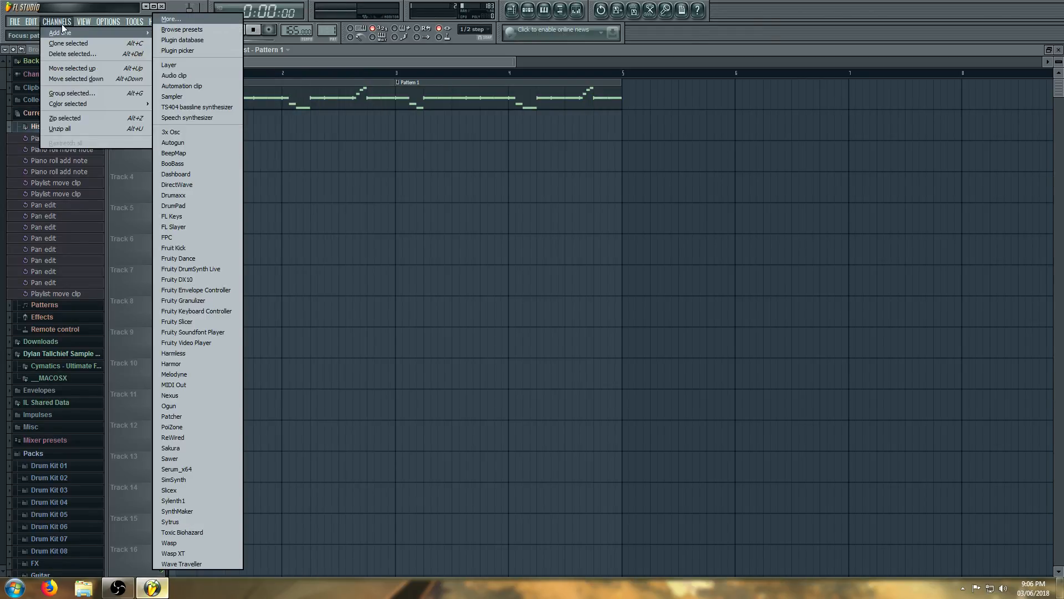
left_click(62, 25)
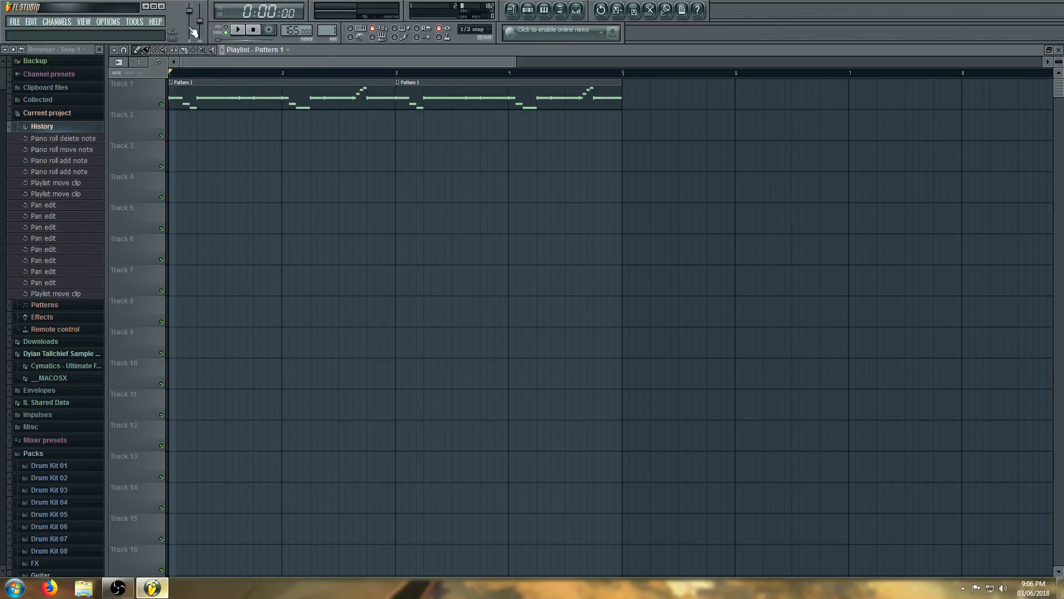
left_click(14, 22)
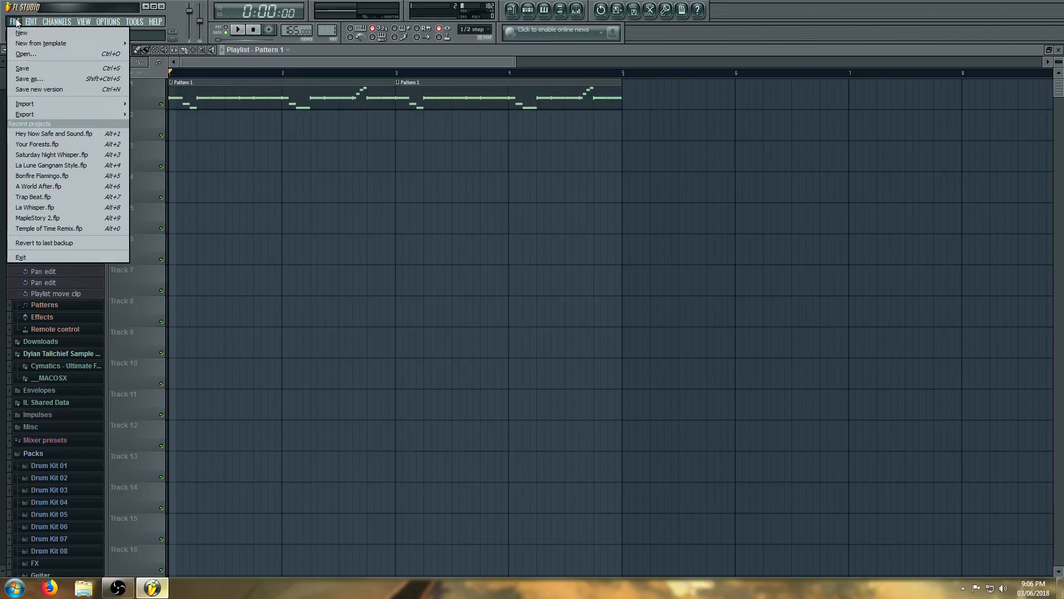
left_click(26, 67)
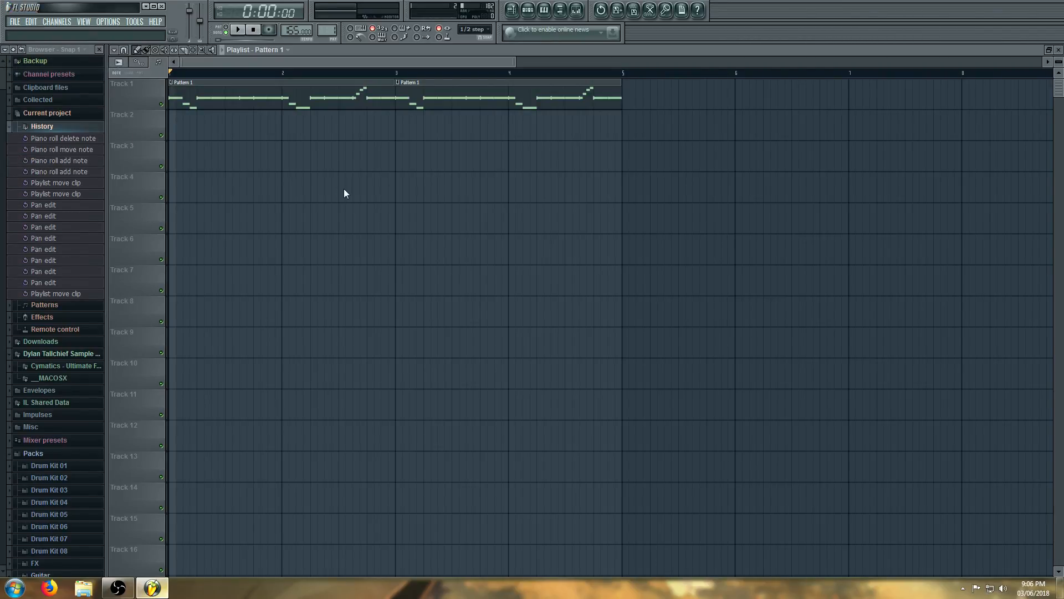
type("Jason")
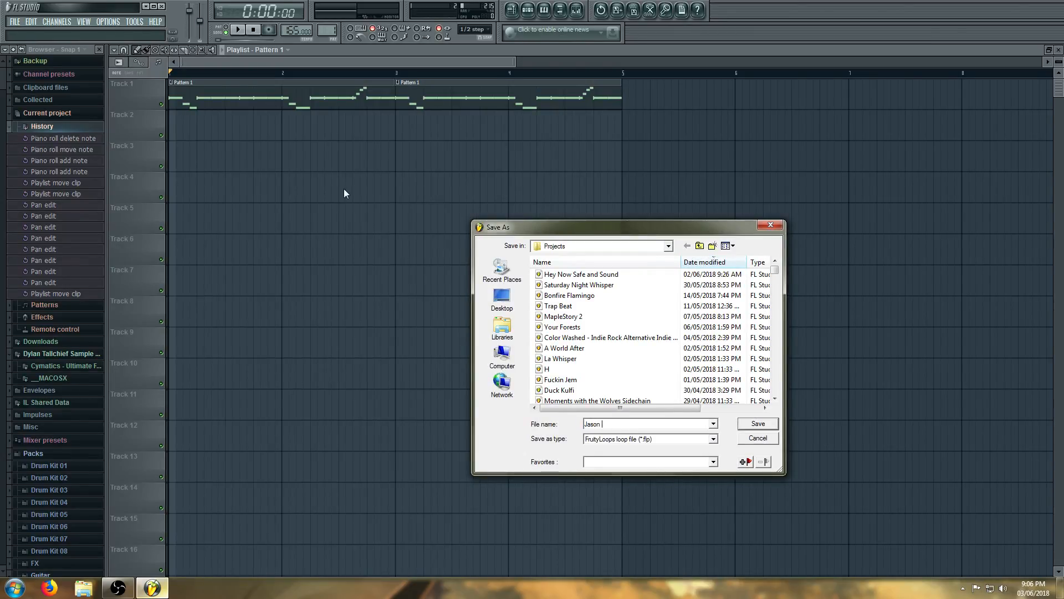
type(" Test")
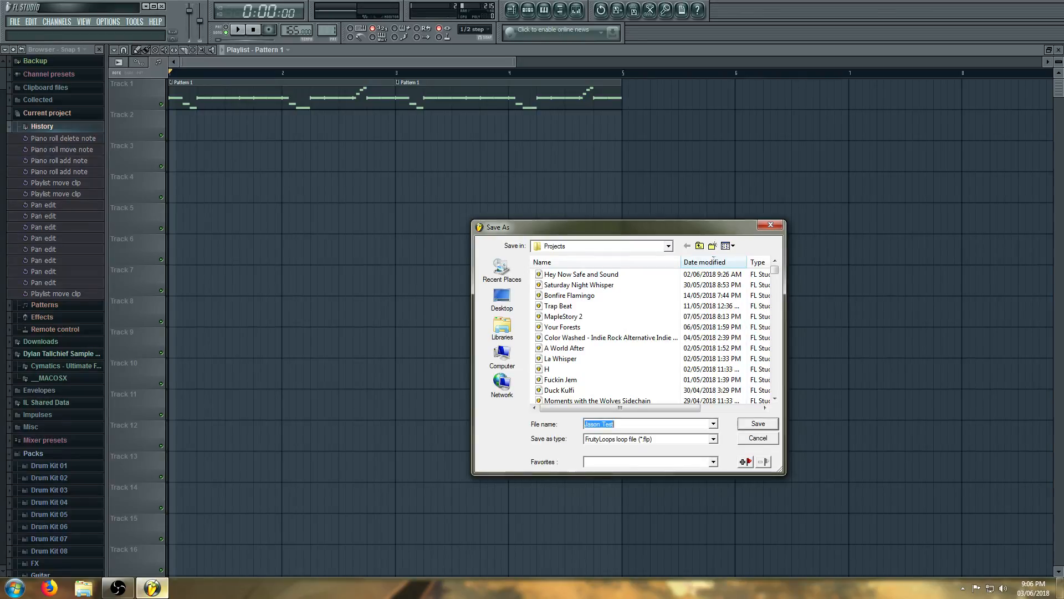
key("Return")
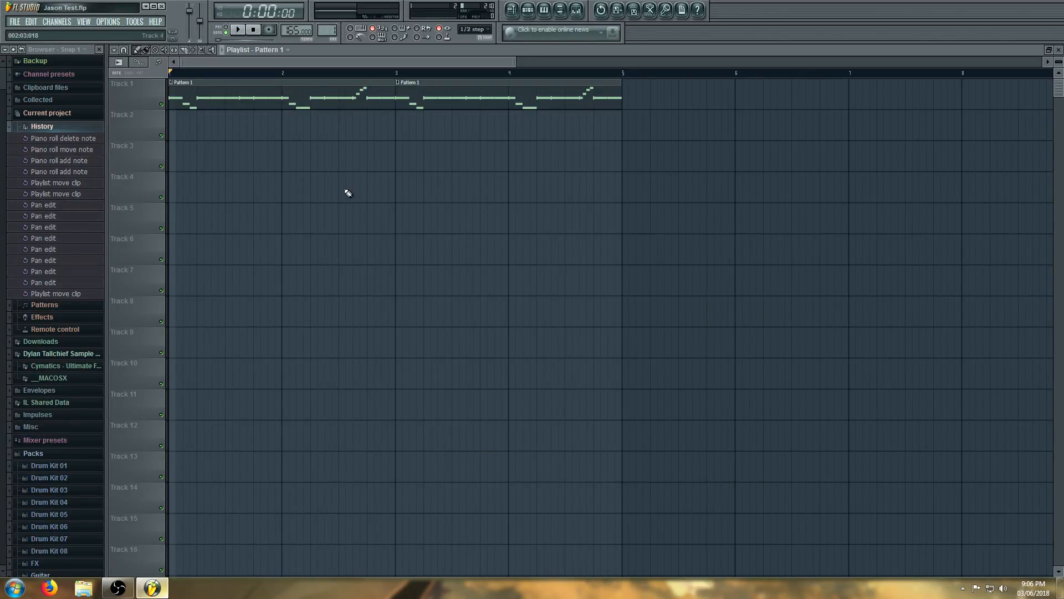
Add a 3x Osc instrument as a new channel
left_click(238, 108)
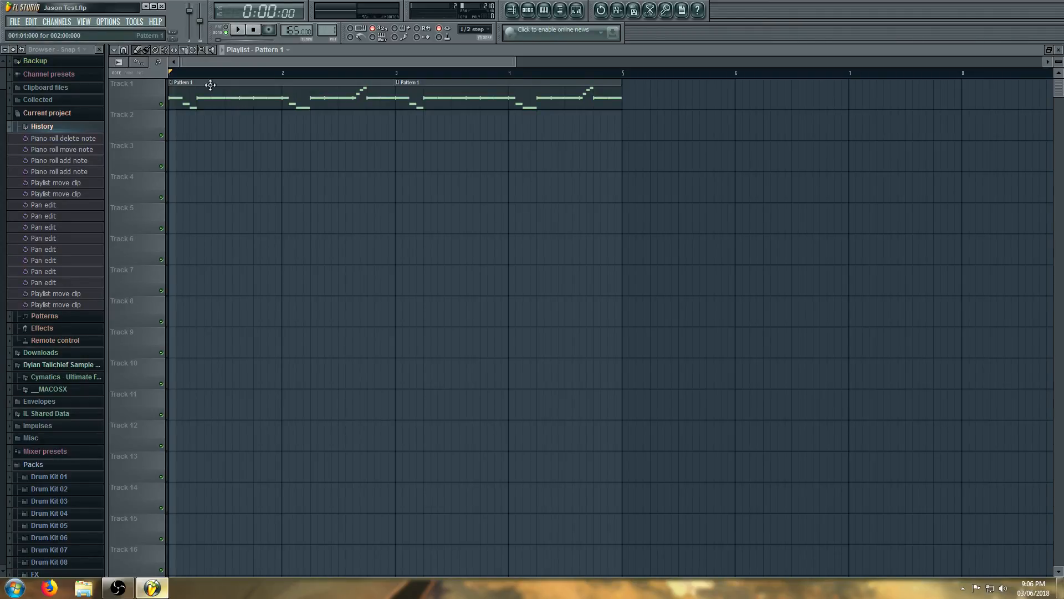
left_click(58, 23)
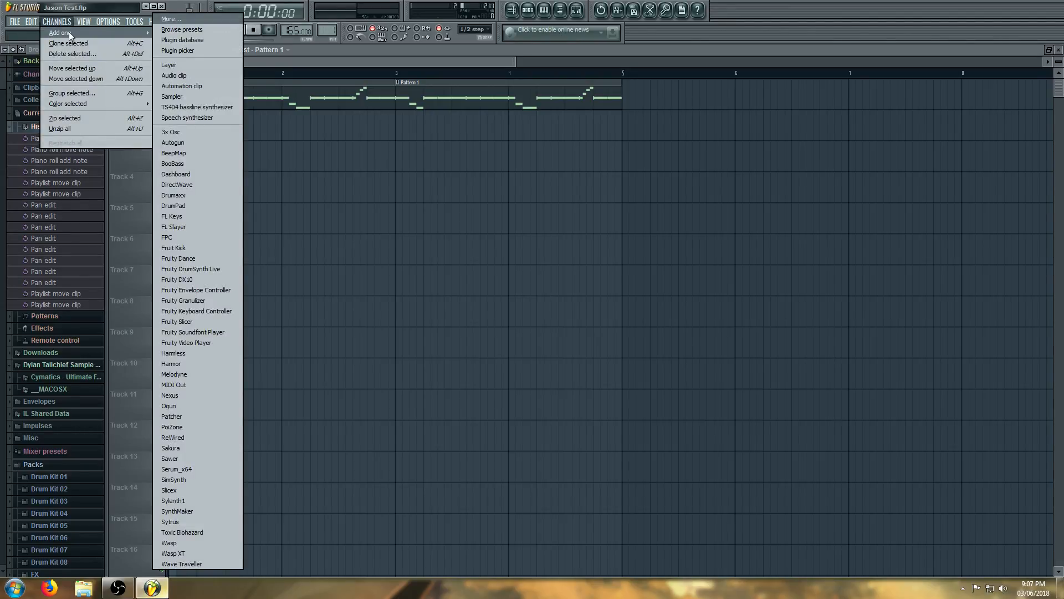
left_click(189, 132)
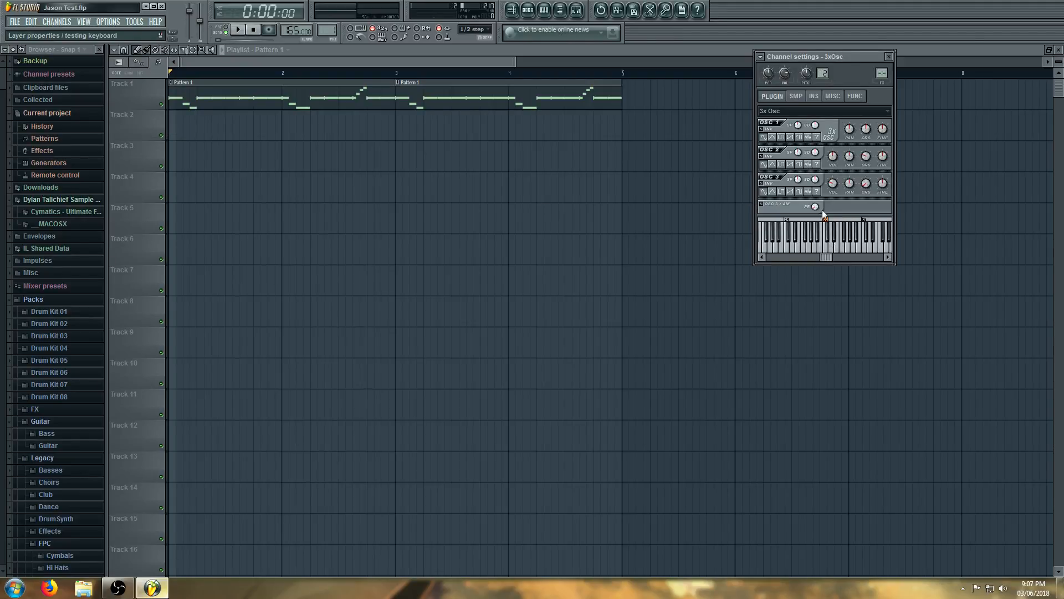
Audition the 3x Osc sound with various keys in the middle and lower octaves, and close its channel settings
left_click(834, 250)
left_click(816, 248)
left_click(771, 250)
left_click(816, 247)
left_click(770, 248)
left_click(808, 244)
left_click(770, 244)
left_click_drag(821, 258, 789, 257)
left_click(787, 247)
left_click(772, 244)
left_click(778, 248)
left_click(788, 247)
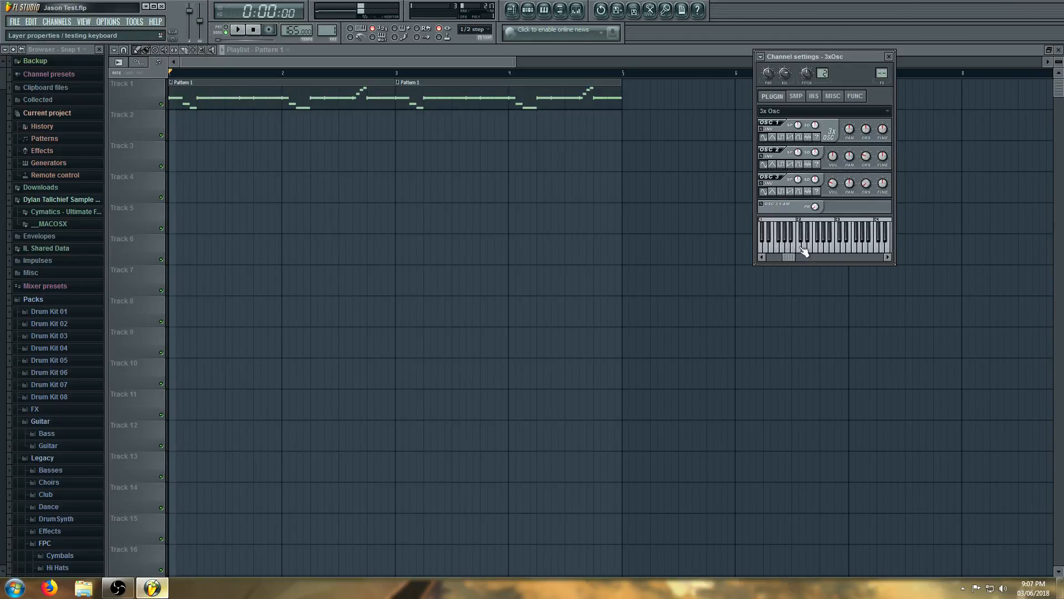
left_click(812, 247)
left_click(795, 250)
left_click(799, 248)
left_click(890, 56)
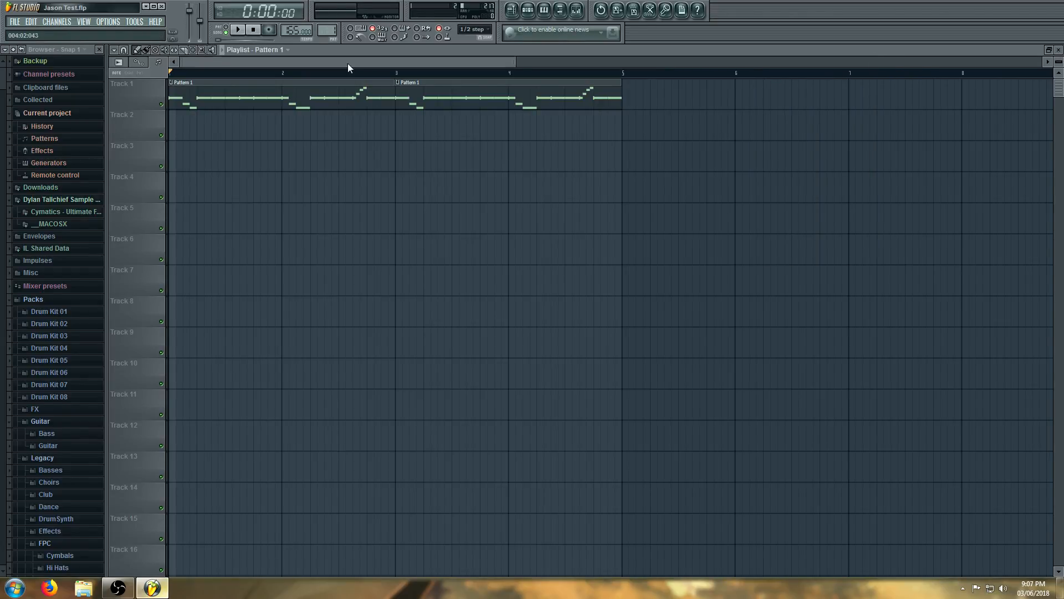
left_click(59, 21)
mouse_move(65, 28)
left_click(293, 25)
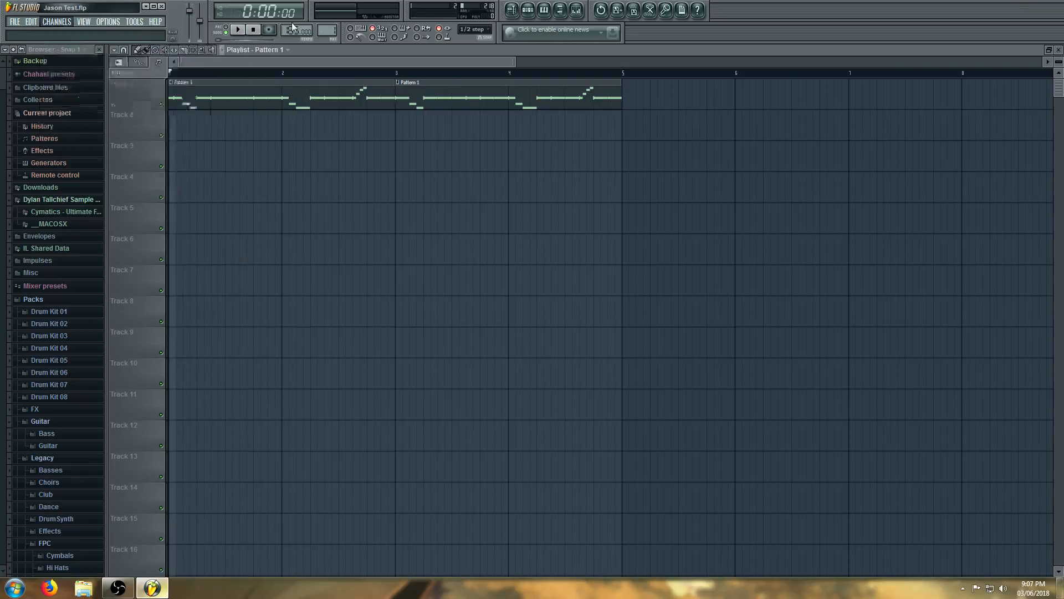
left_click(108, 22)
left_click(349, 61)
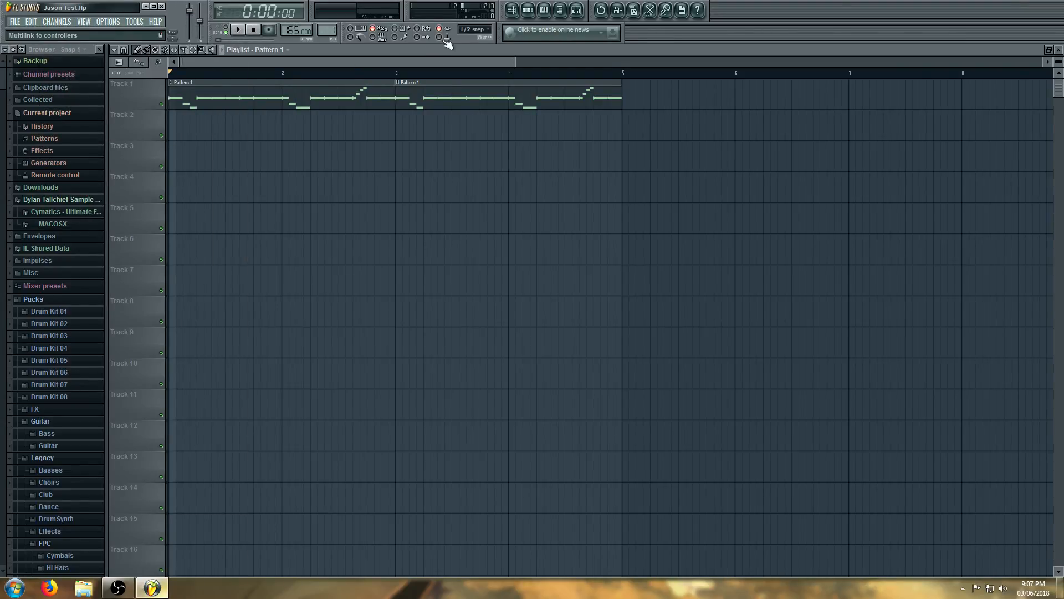
Show the step sequencer, switch to Pattern 2 and extend its grid to 32 steps
left_click(529, 13)
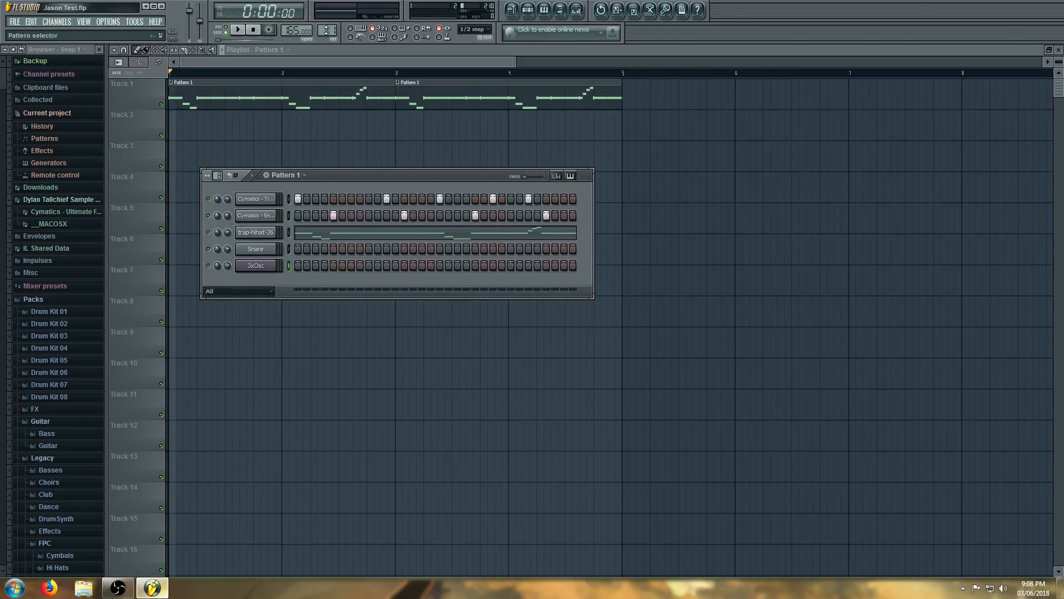
left_click_drag(326, 31, 327, 25)
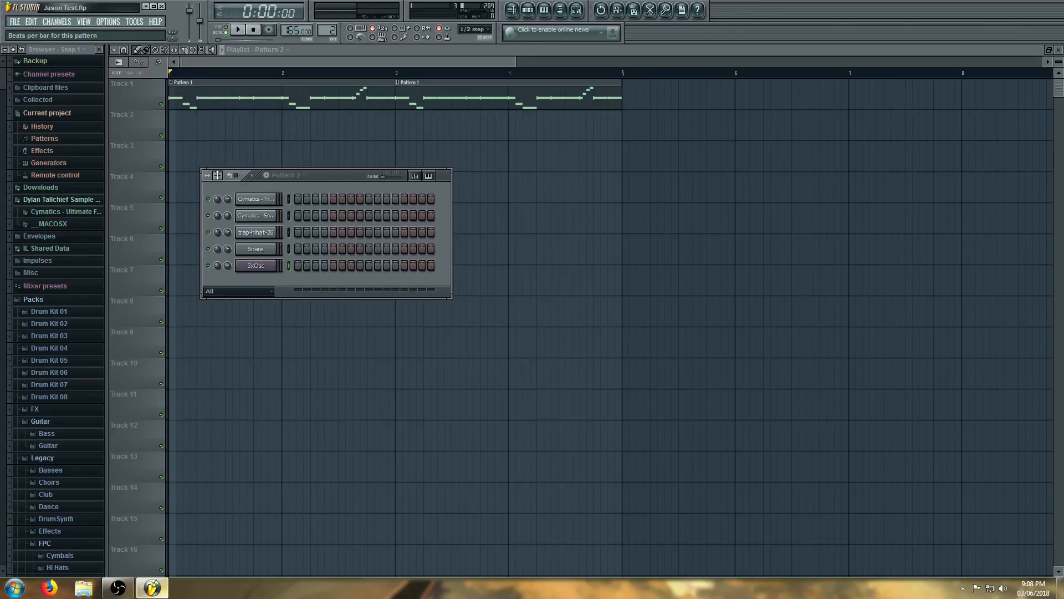
left_click_drag(218, 175, 218, 176)
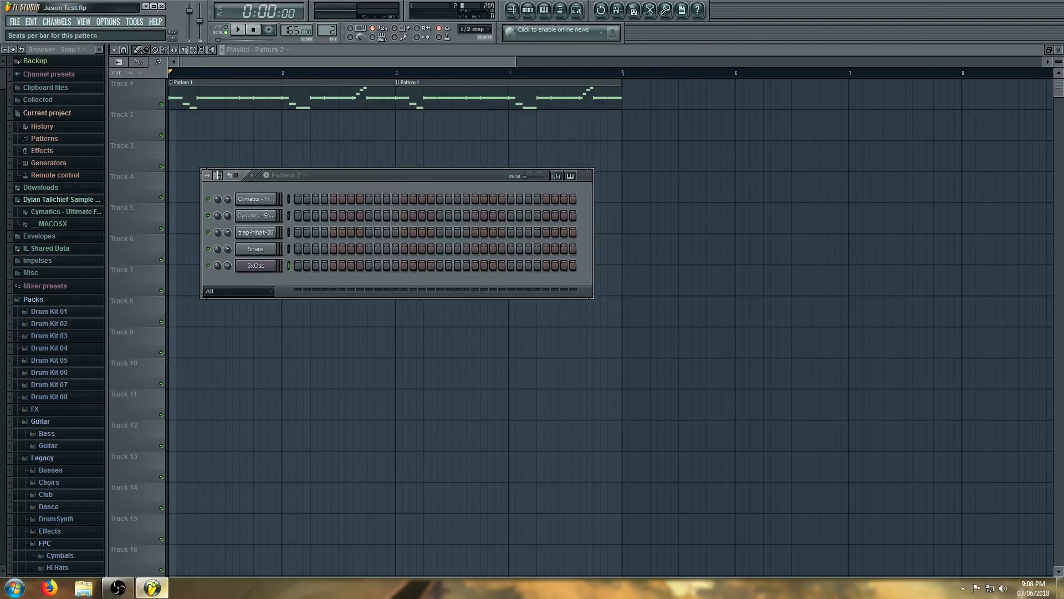
Open the piano roll of the 3xOsc channel and draw a one-bar C5 note at the start of Pattern 2
right_click(260, 267)
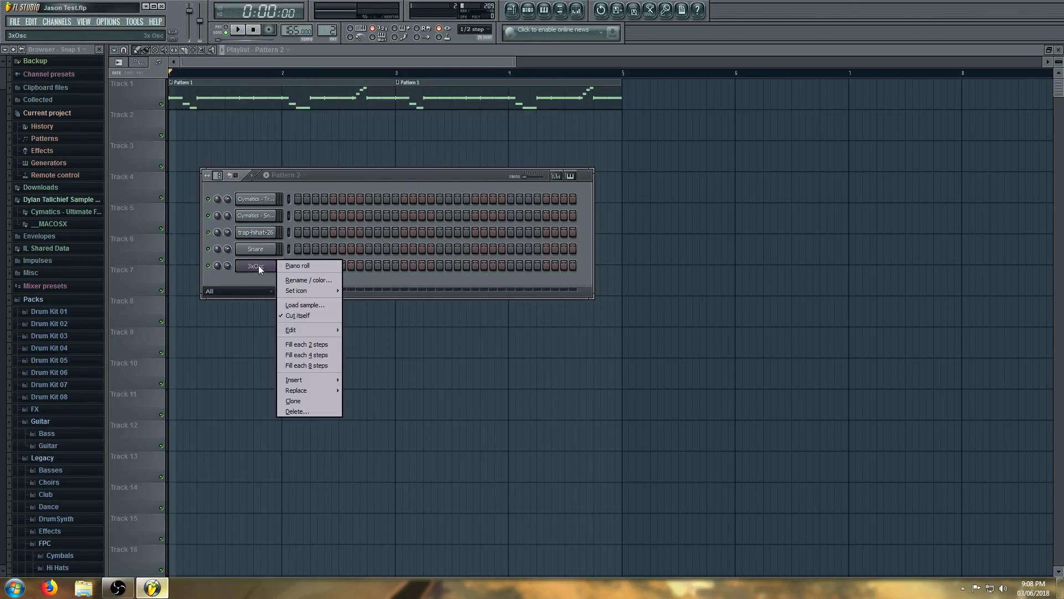
left_click(296, 266)
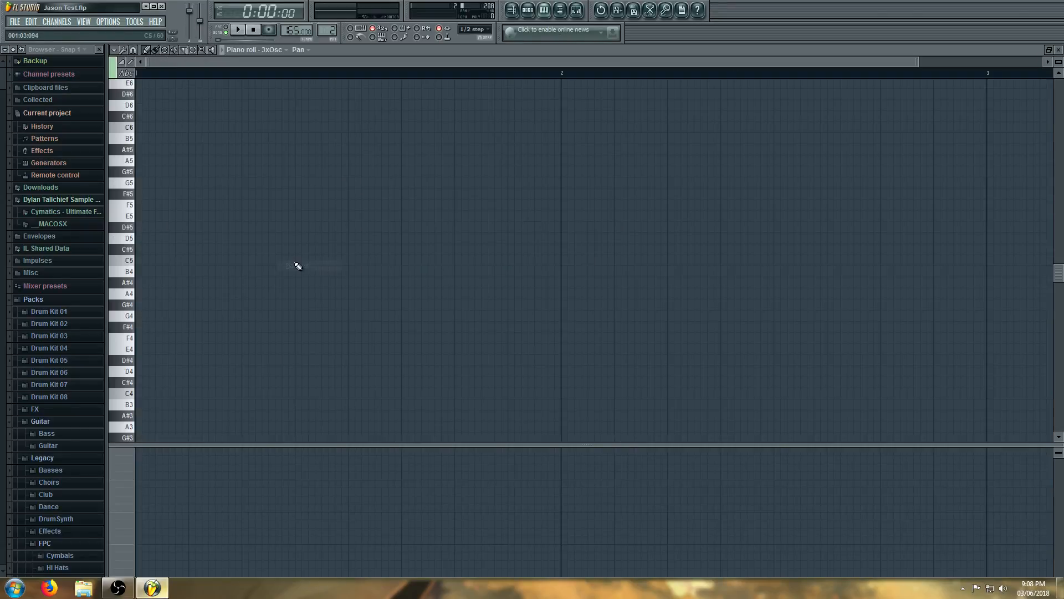
left_click(147, 262)
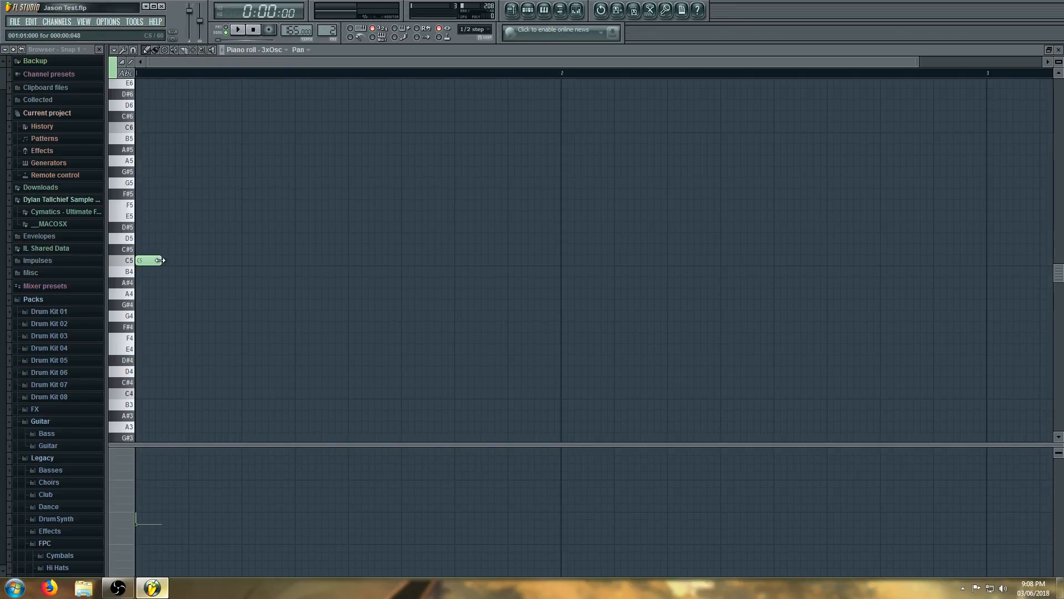
left_click_drag(159, 260, 561, 260)
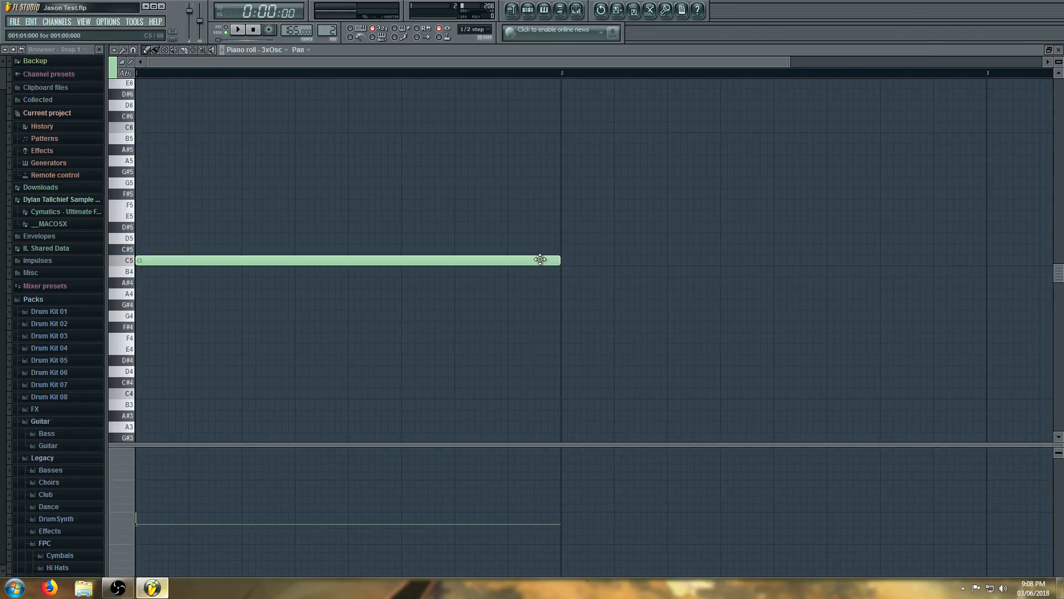
Add a one-bar C3 note at the start of the 3xOsc pattern and delete the C5 note
scroll(356, 274, "down", 1)
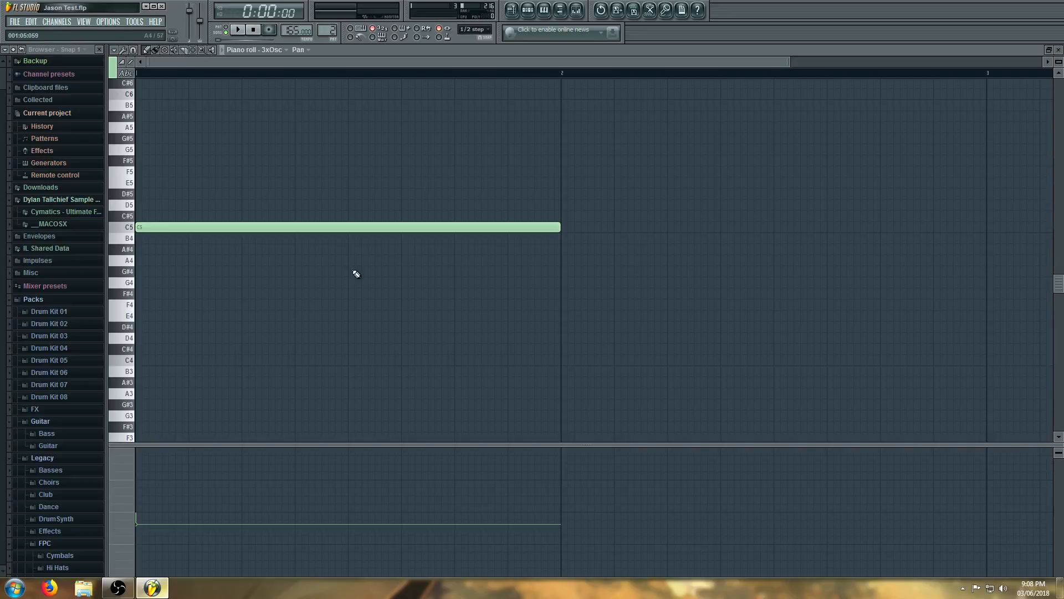
scroll(357, 274, "down", 3)
left_click(153, 394)
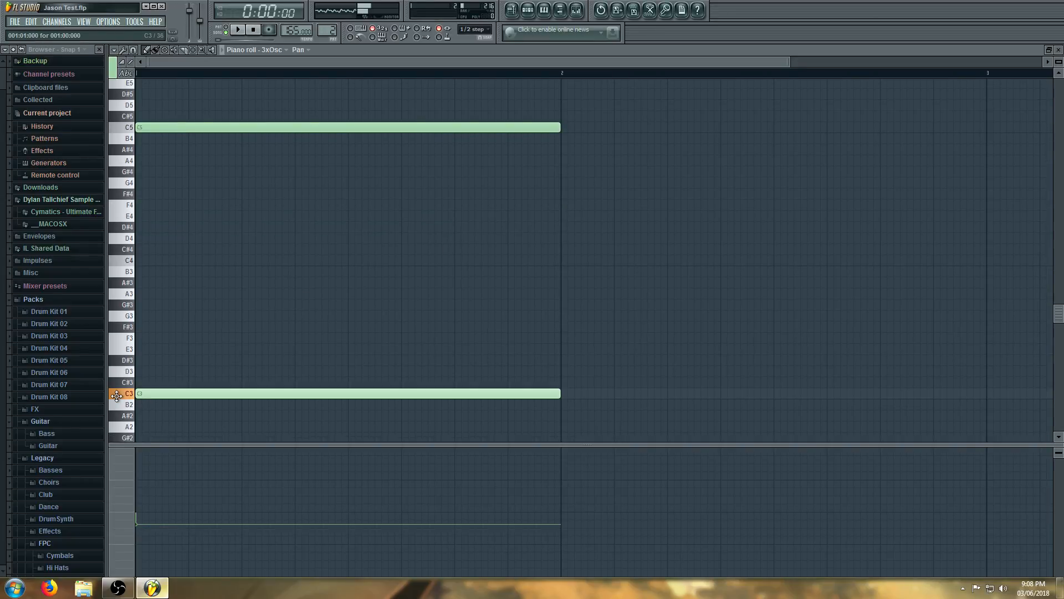
right_click(219, 127)
scroll(198, 217, "down", 3)
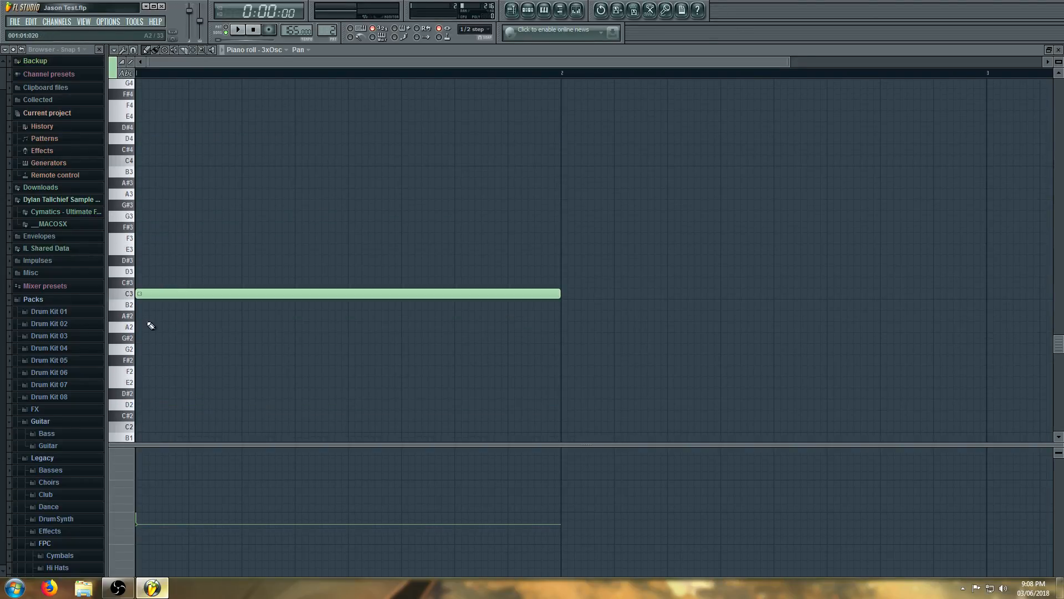
Draw one-bar F#2 and C2 notes at the start of the 3xOsc pattern, and delete the F#2 and C3 notes
left_click(142, 360)
left_click(137, 426)
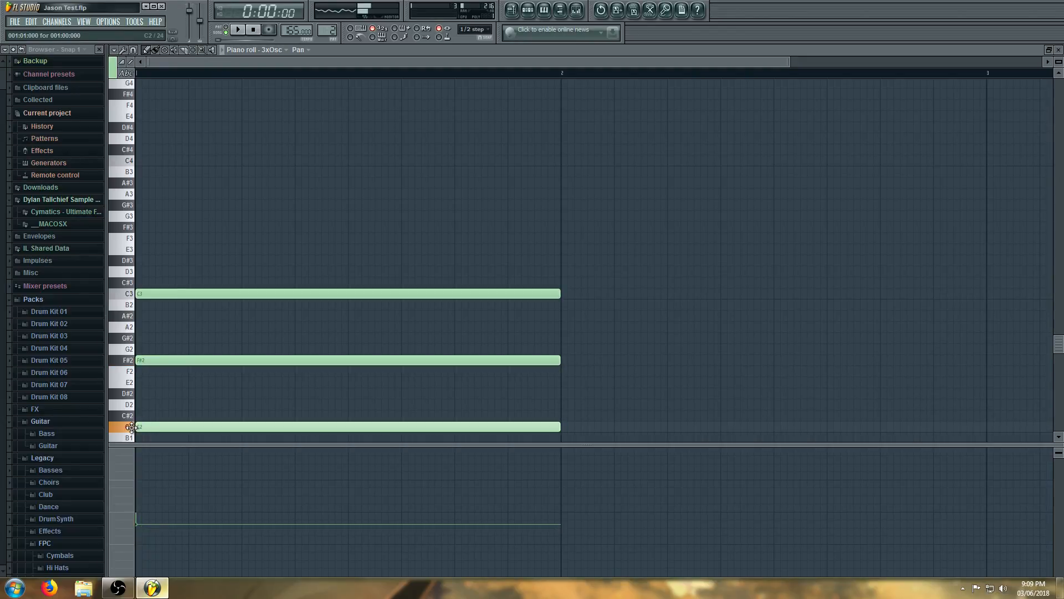
right_click(166, 360)
right_click(188, 293)
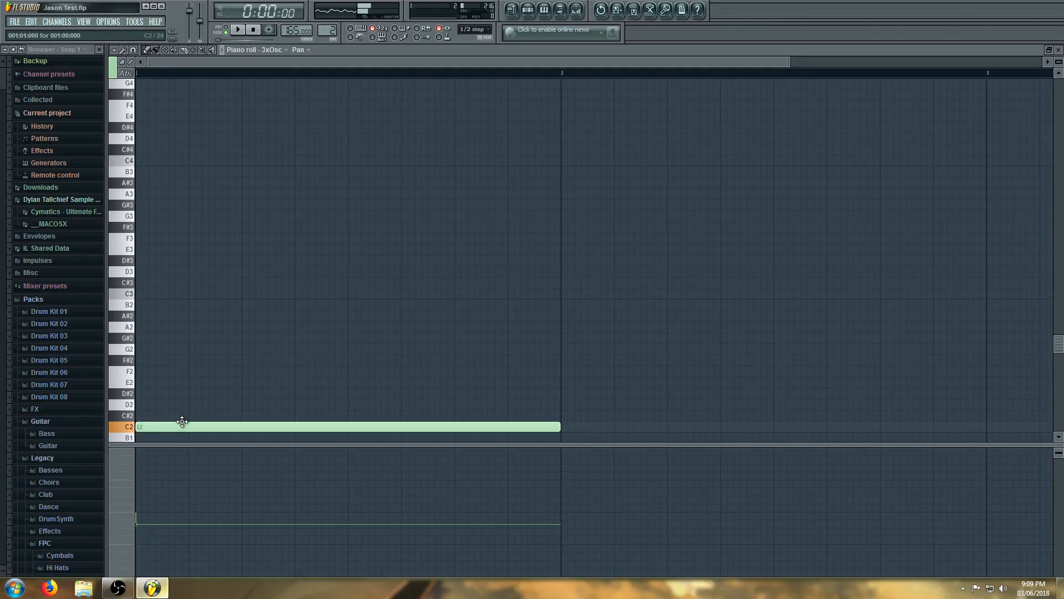
Place a Pattern 2 clip at bar 1 of Track 2 in the playlist and play it back
left_click(528, 9)
left_click(511, 10)
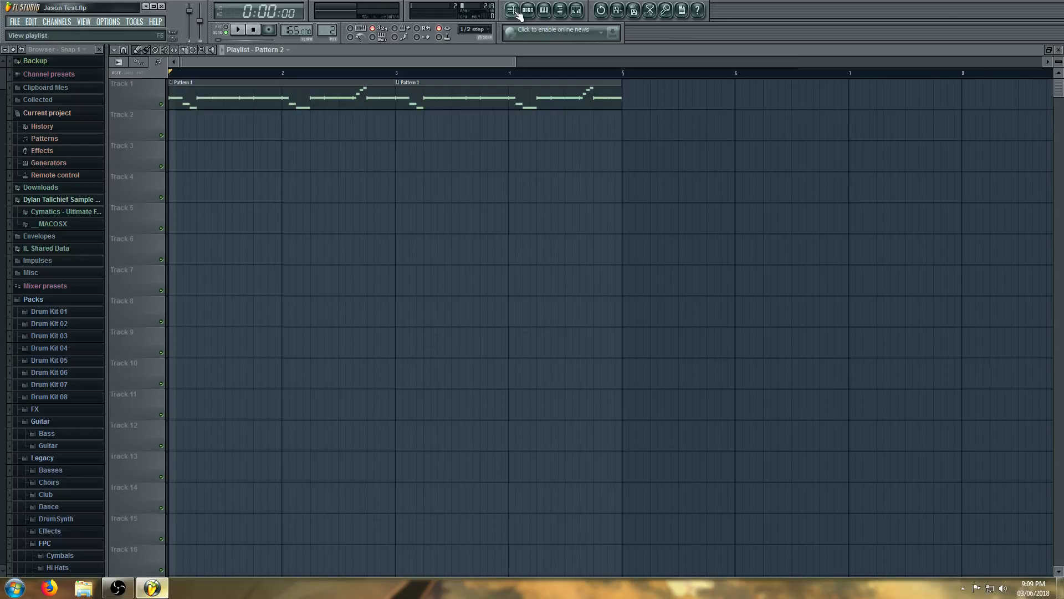
left_click(528, 11)
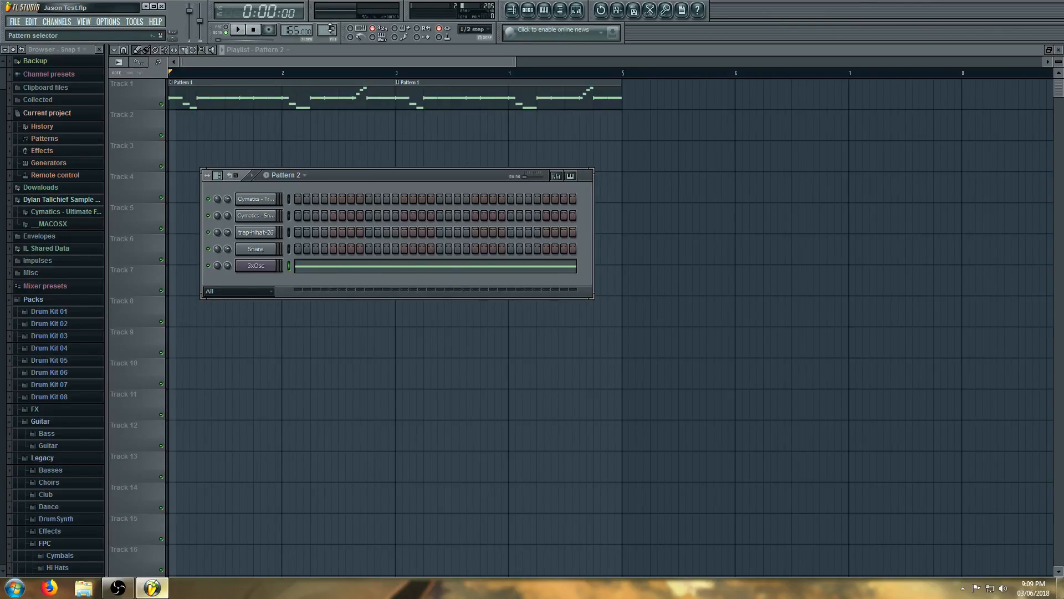
left_click(205, 128)
left_click_drag(216, 128, 181, 129)
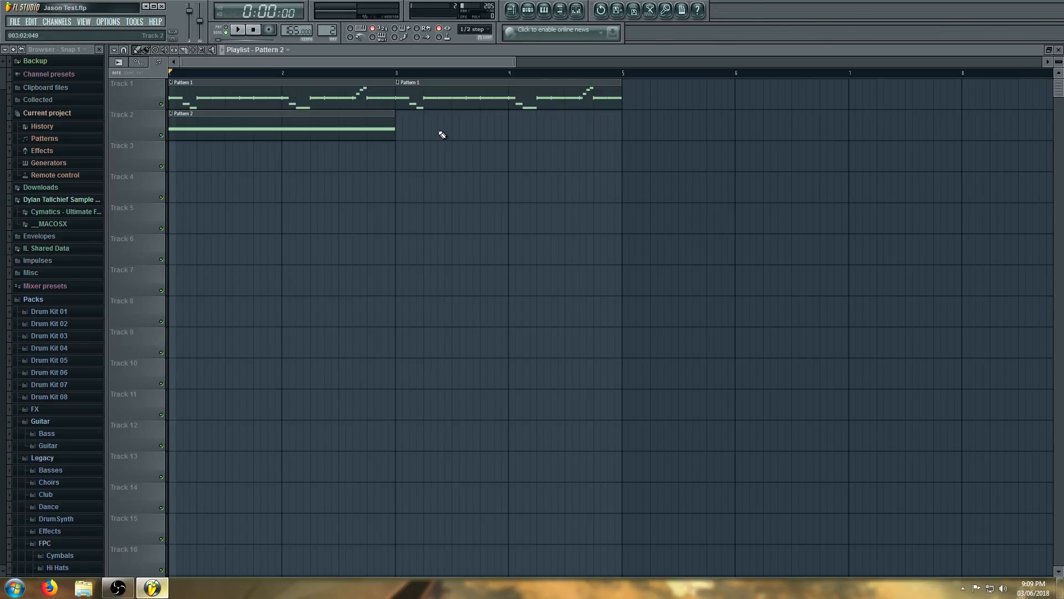
key("space")
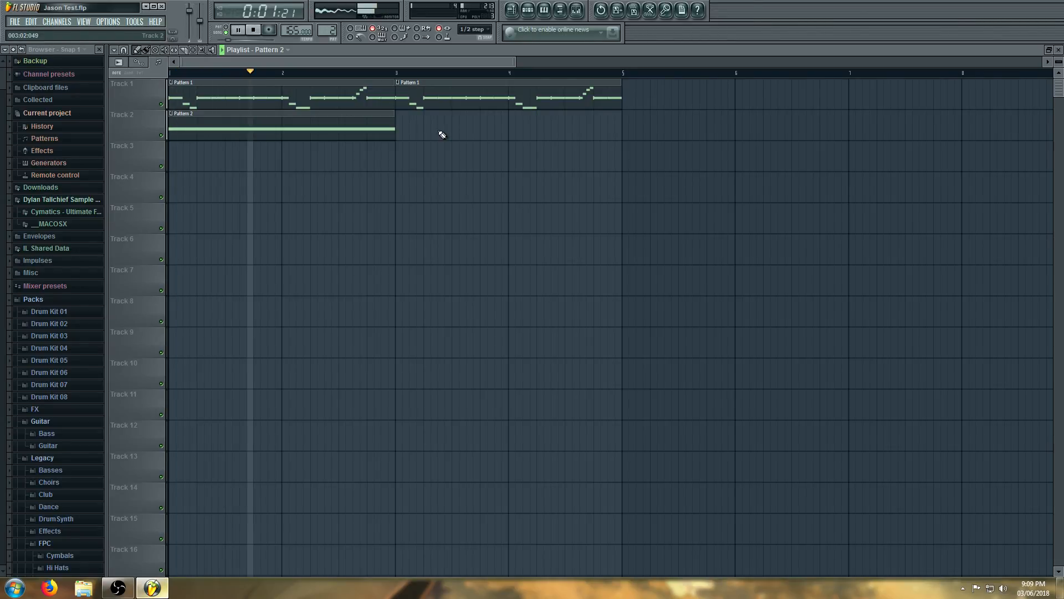
key("space")
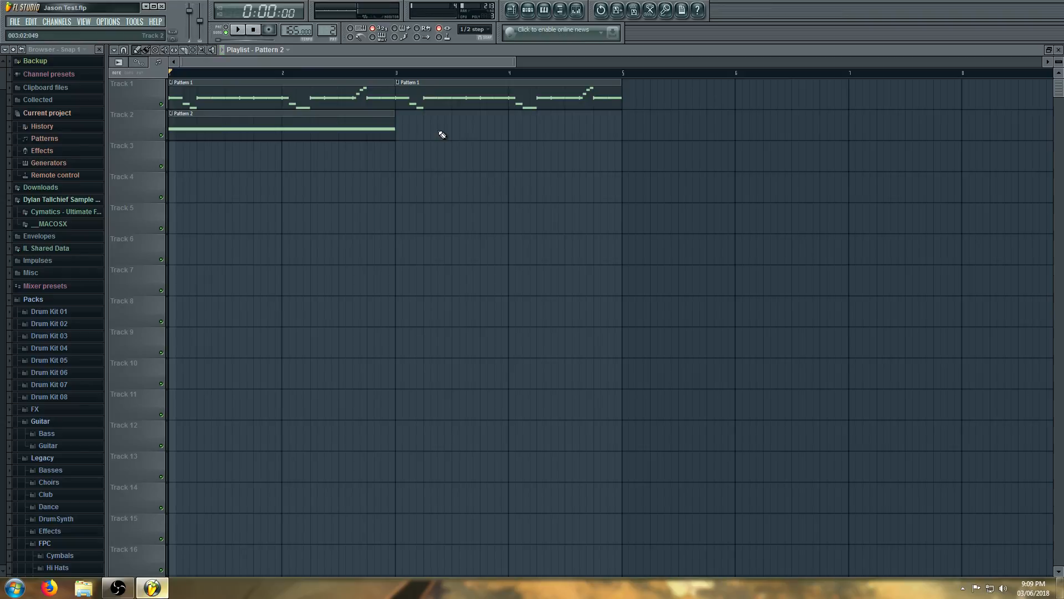
Reopen the piano roll of the 3xOsc channel from the step sequencer
left_click(528, 9)
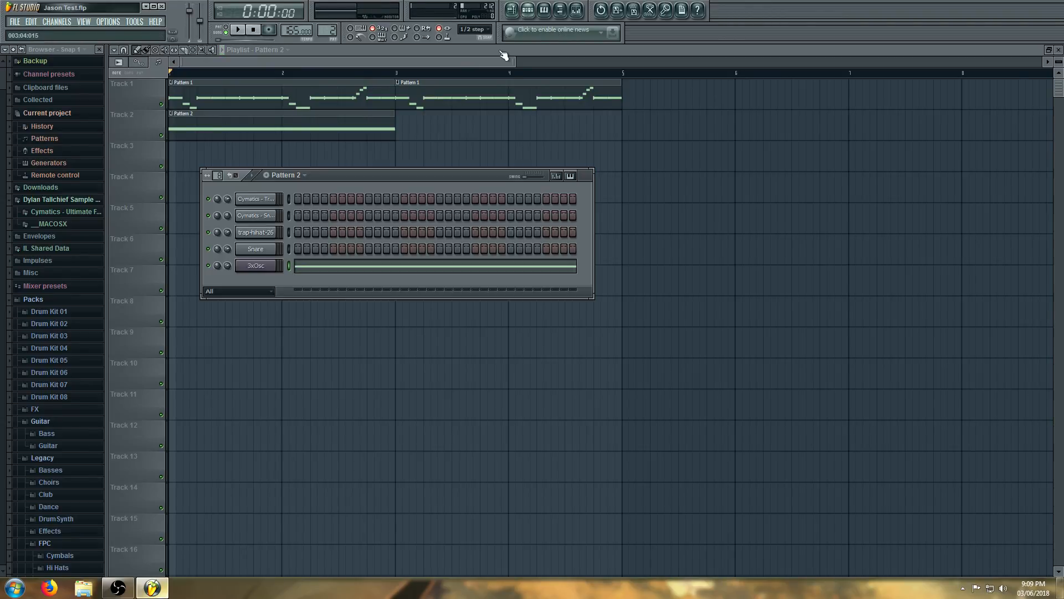
left_click(265, 269)
right_click(261, 265)
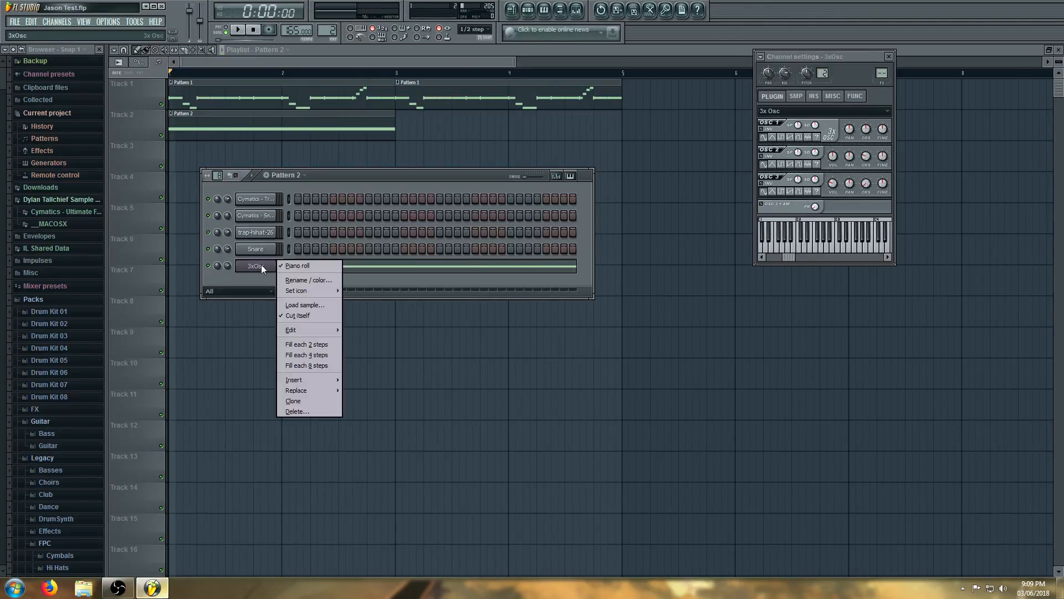
left_click(888, 56)
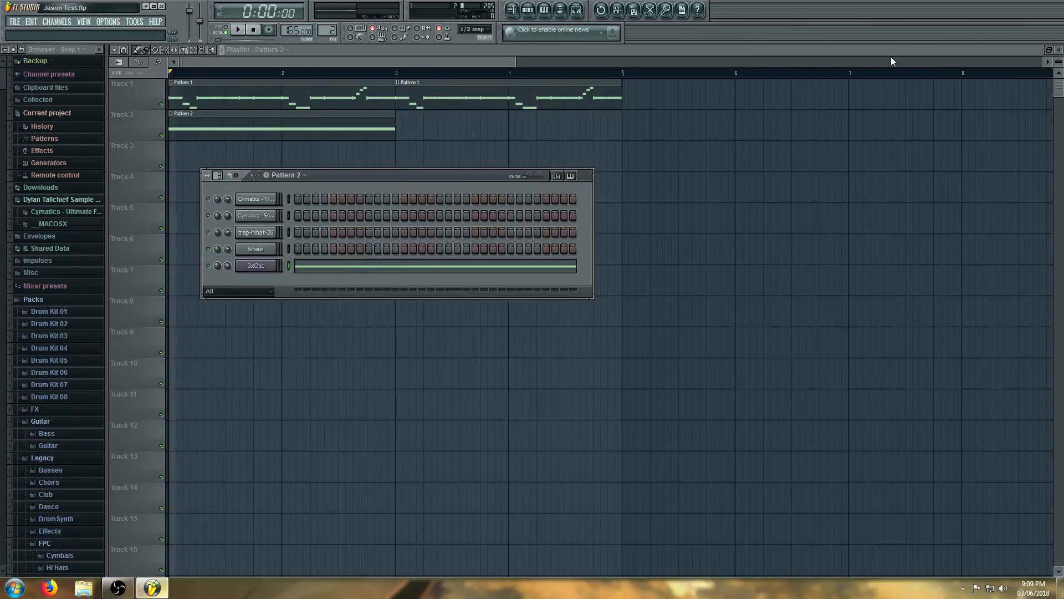
right_click(268, 267)
left_click(289, 266)
right_click(288, 266)
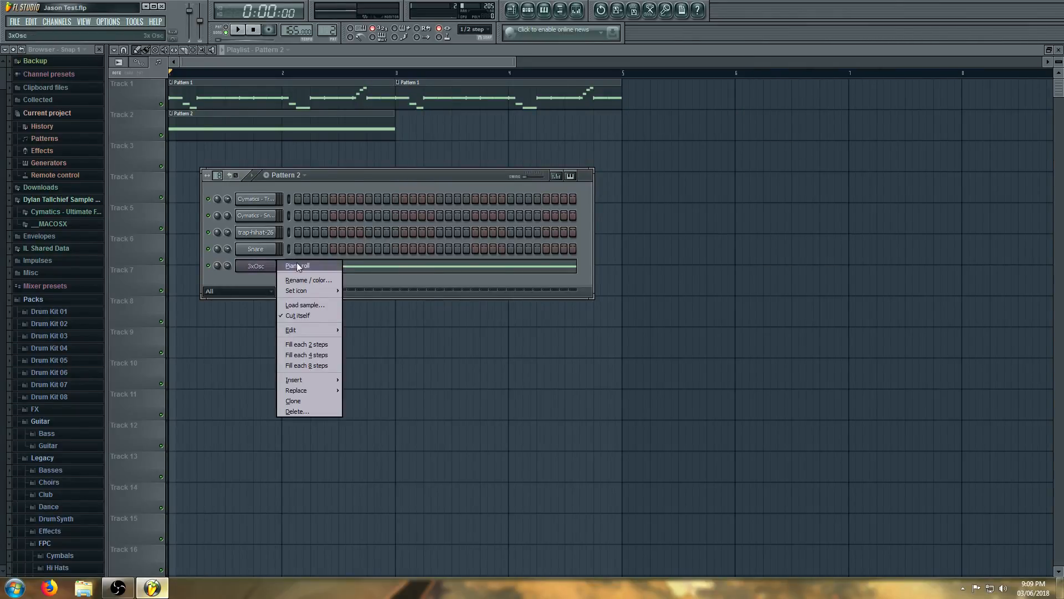
left_click(298, 264)
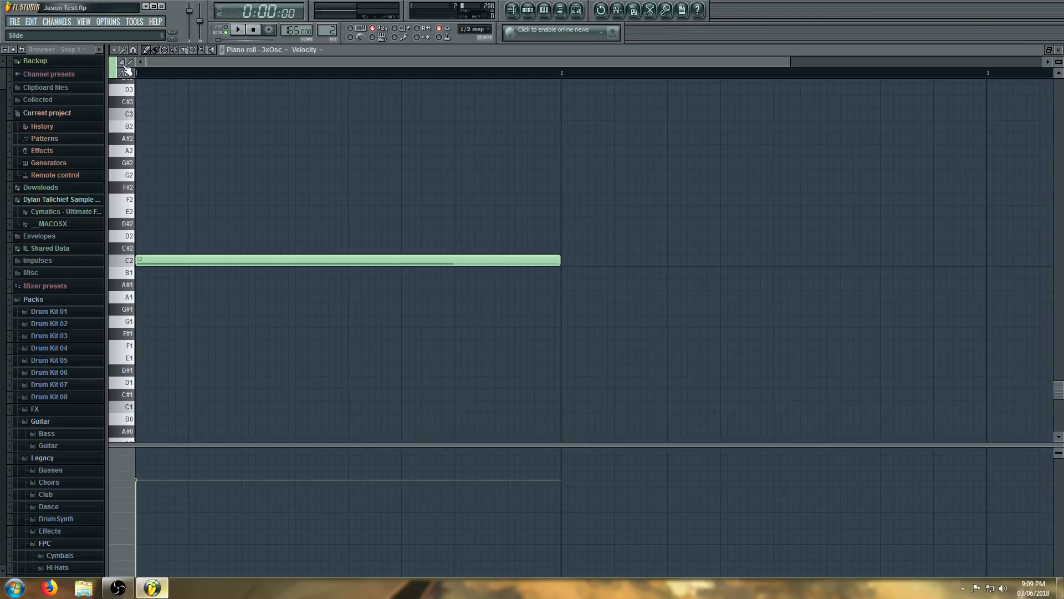
Try a one-bar F#2 note overlapping the C2 note, play the pattern and delete the F#2 note
left_click(191, 187)
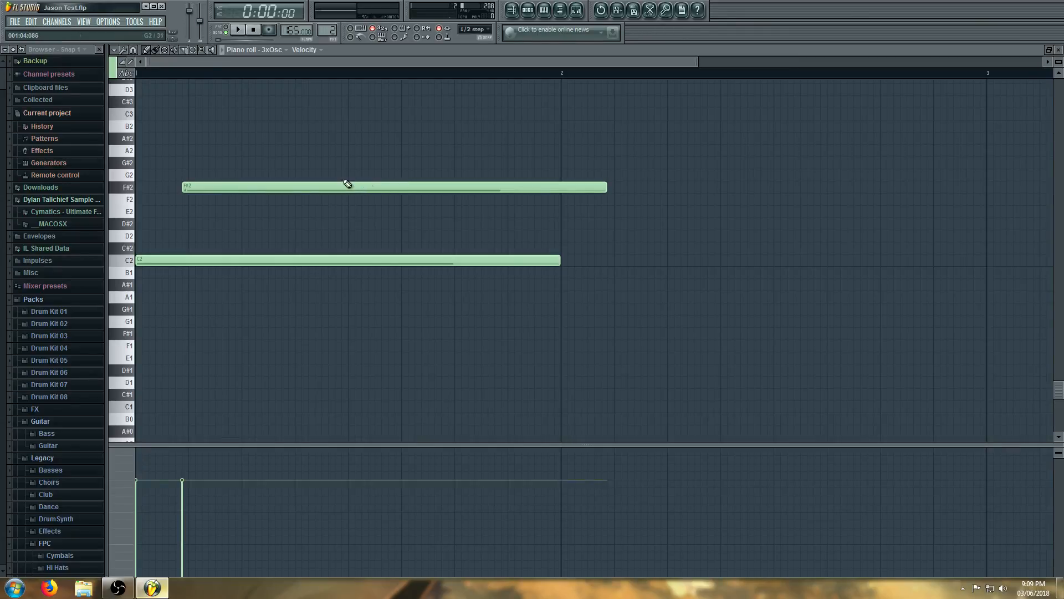
key("space")
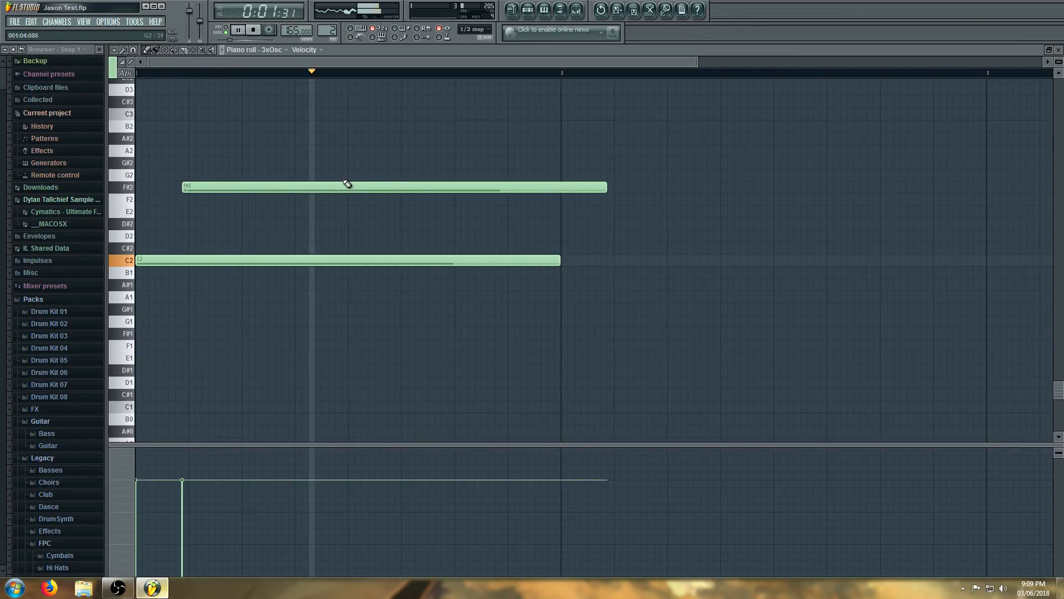
key("space")
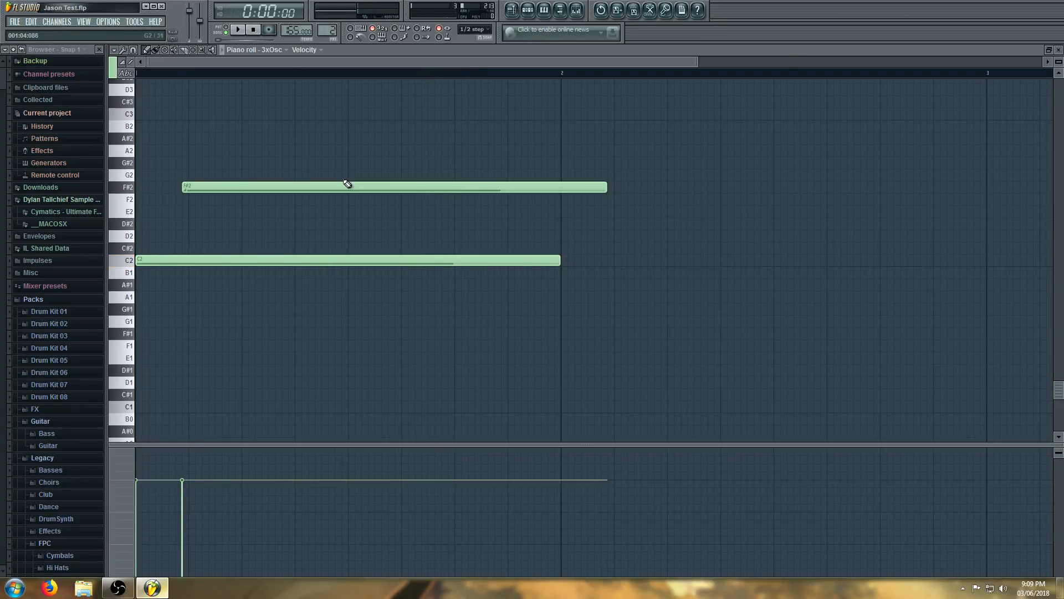
right_click(347, 184)
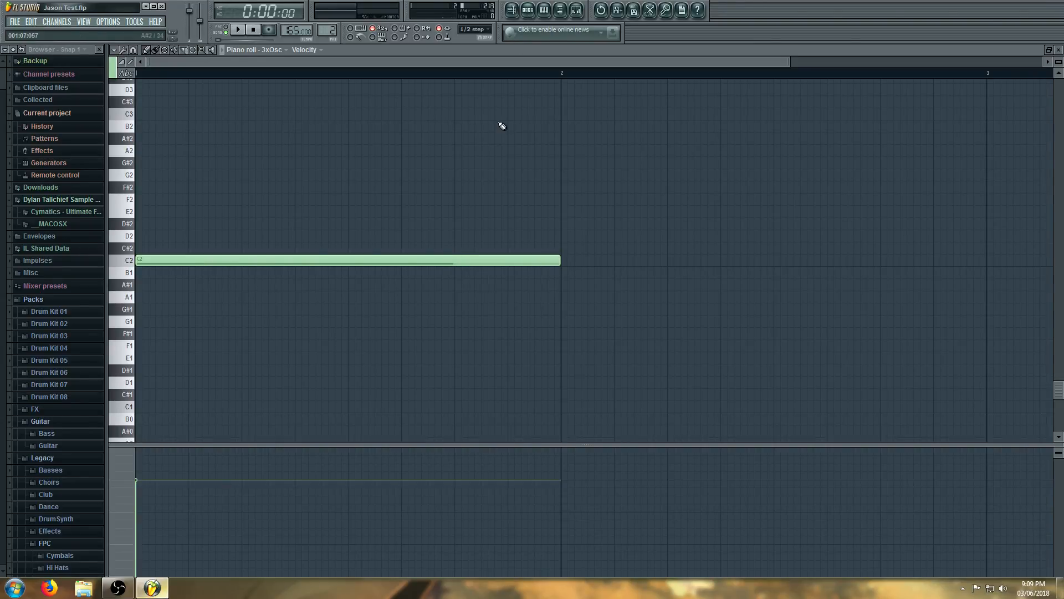
left_click(528, 10)
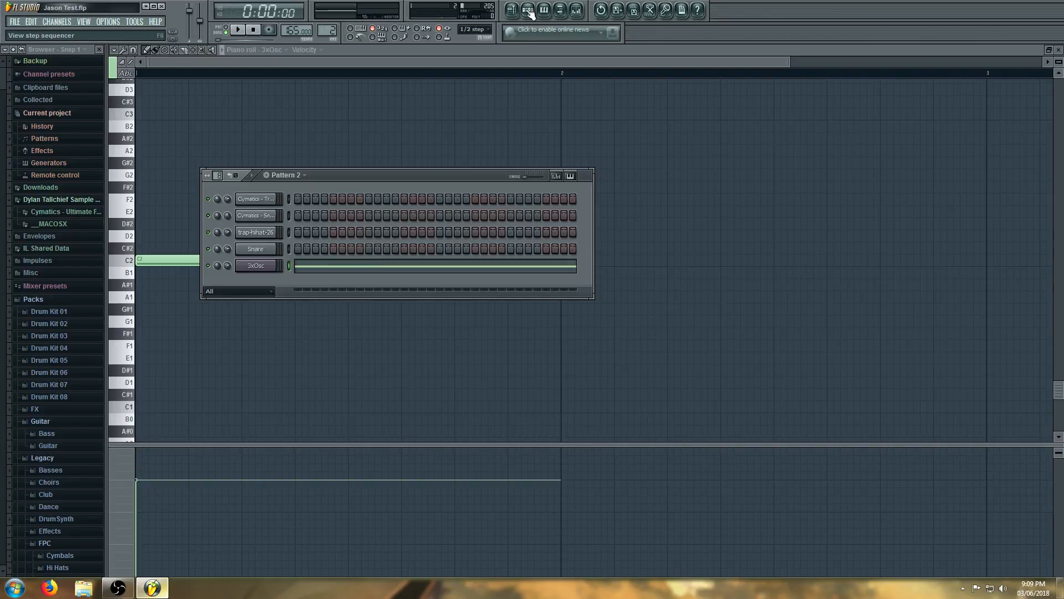
left_click(528, 10)
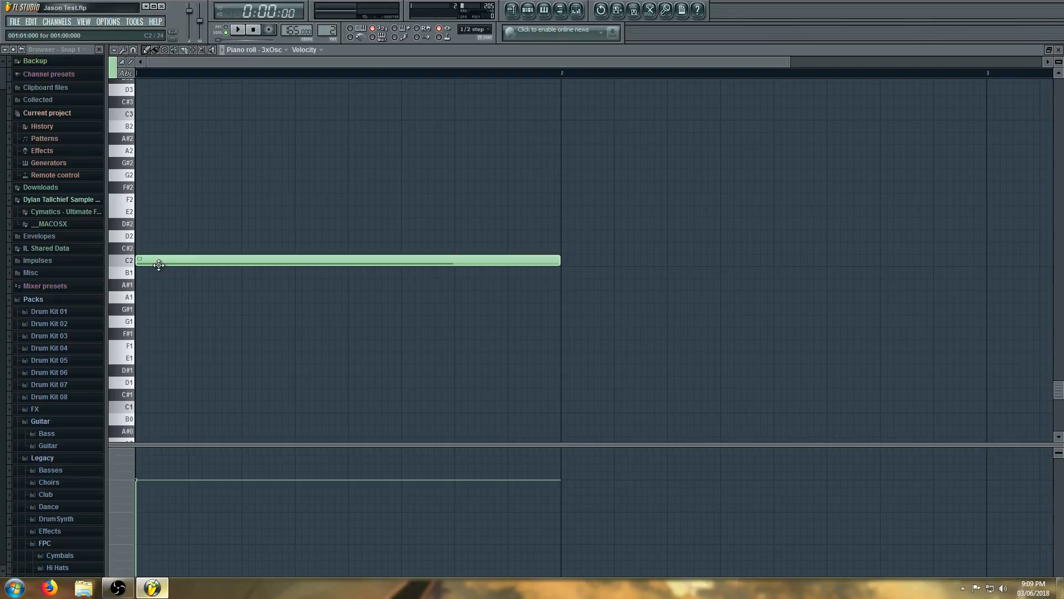
Shorten the C2 note to half a bar, add a half-bar G#1 note right after it and play the pattern
left_click_drag(556, 257, 350, 311)
key("space")
key("space")
key("space")
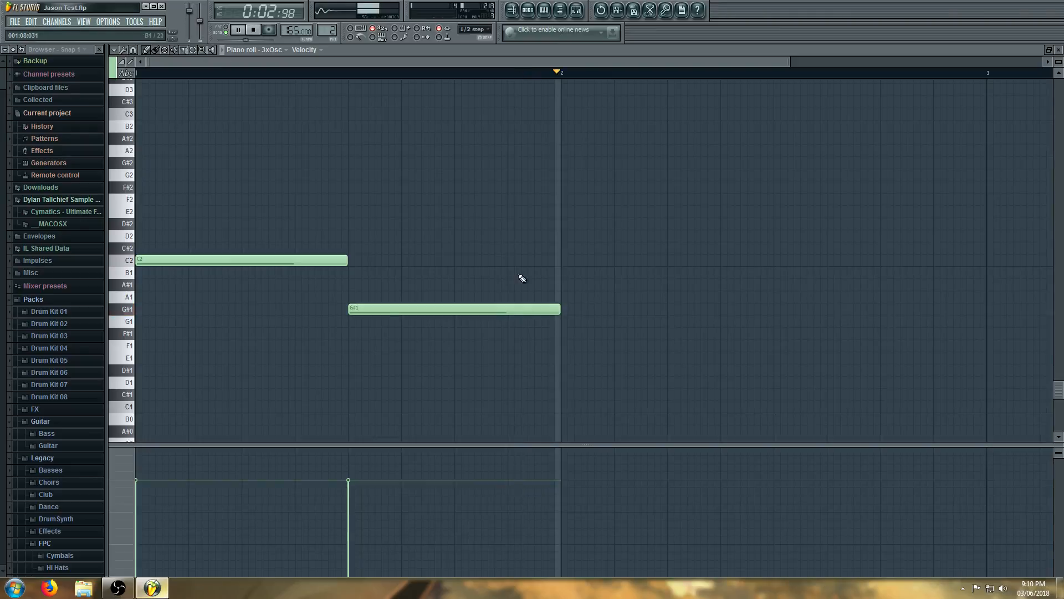
Fill bar 2 with a half-bar B1 note followed by a half-bar F#1 note, and play the pattern
left_click(561, 271)
key("space")
left_click_drag(766, 334, 774, 334)
key("space")
key("space")
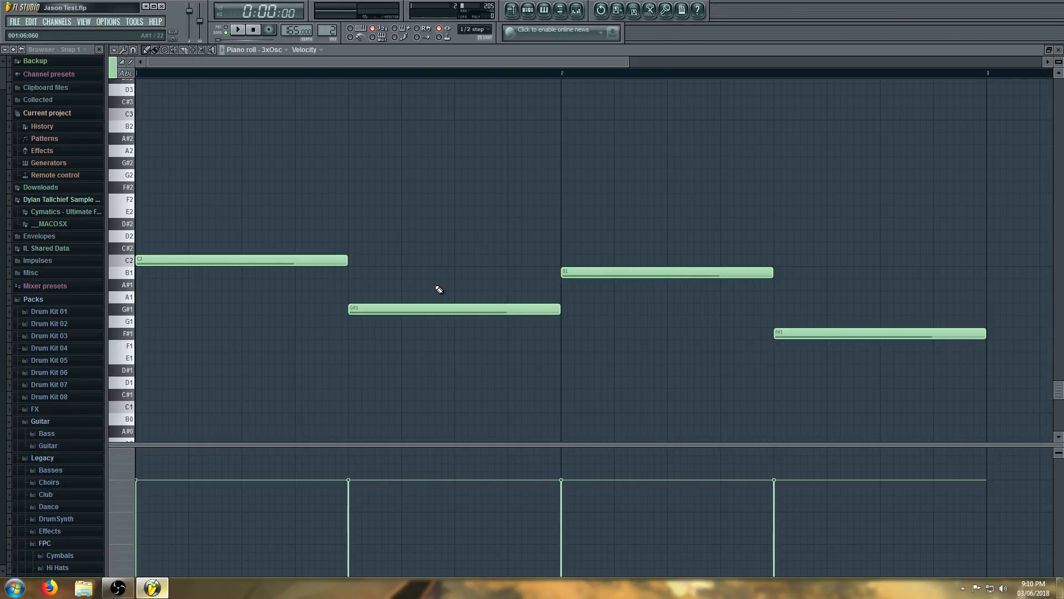
Transpose all four bass notes up three octaves, play the pattern and deselect the notes
key("ctrl+a")
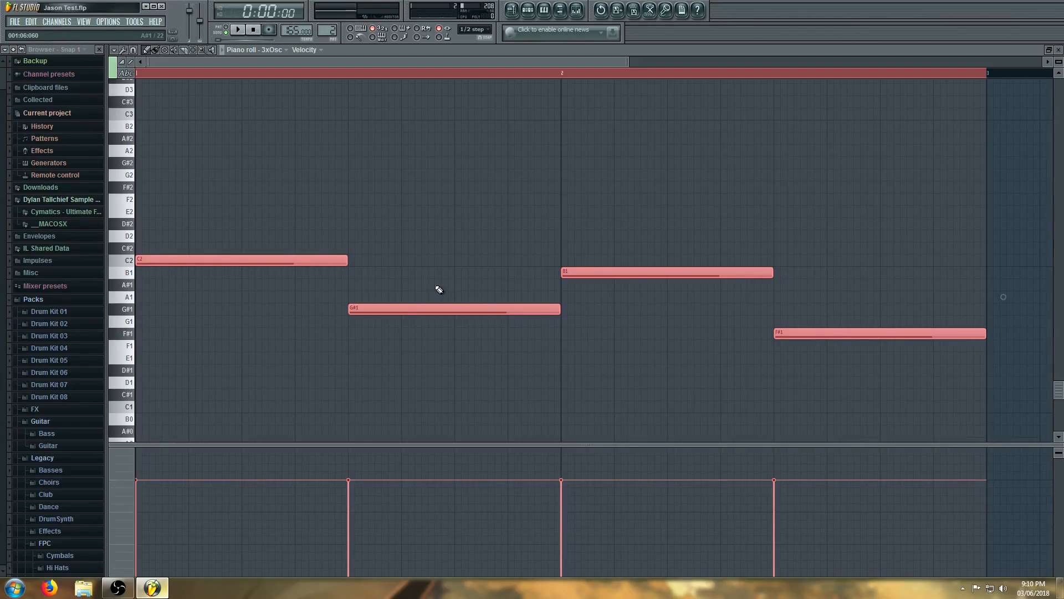
key("ctrl+Up")
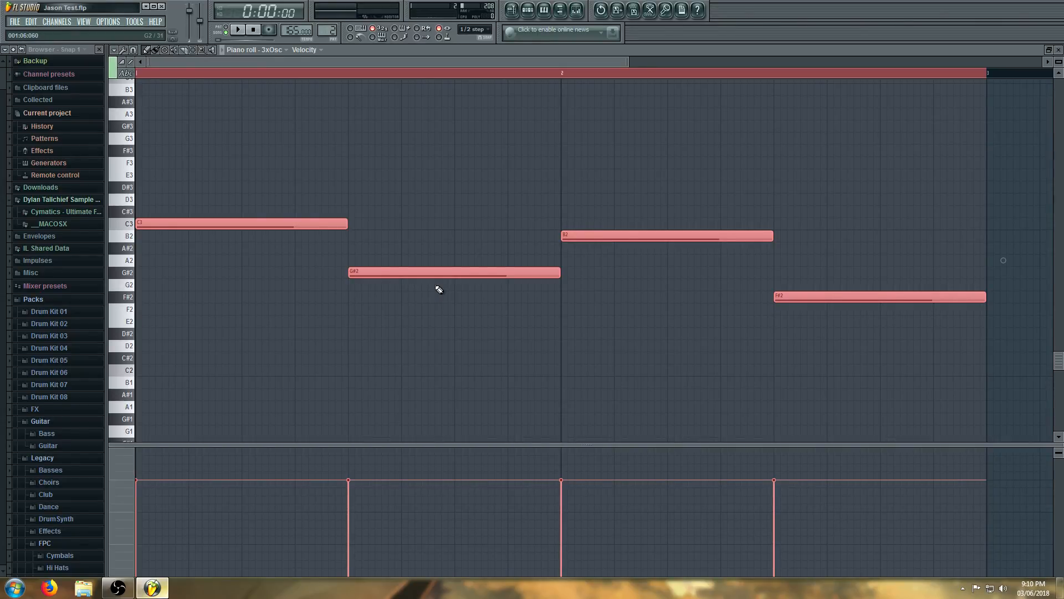
key("ctrl+Up")
key("ctrl+Up")
key("space")
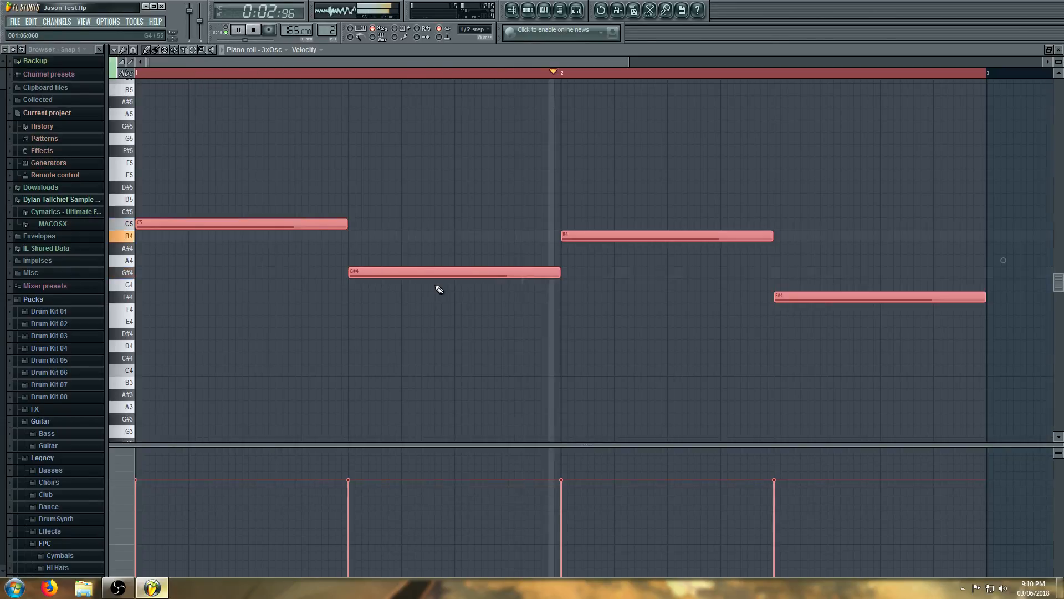
key("space")
left_click(848, 358)
right_click(848, 360)
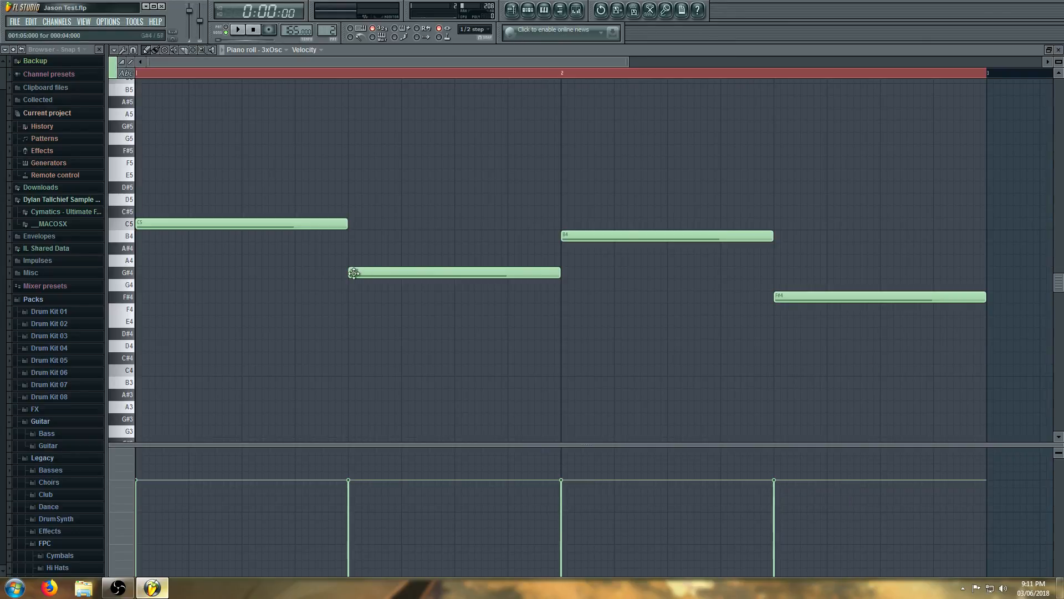
Raise the second note to A4 and the fourth note to G4, listening to the pattern
left_click_drag(353, 272, 355, 260)
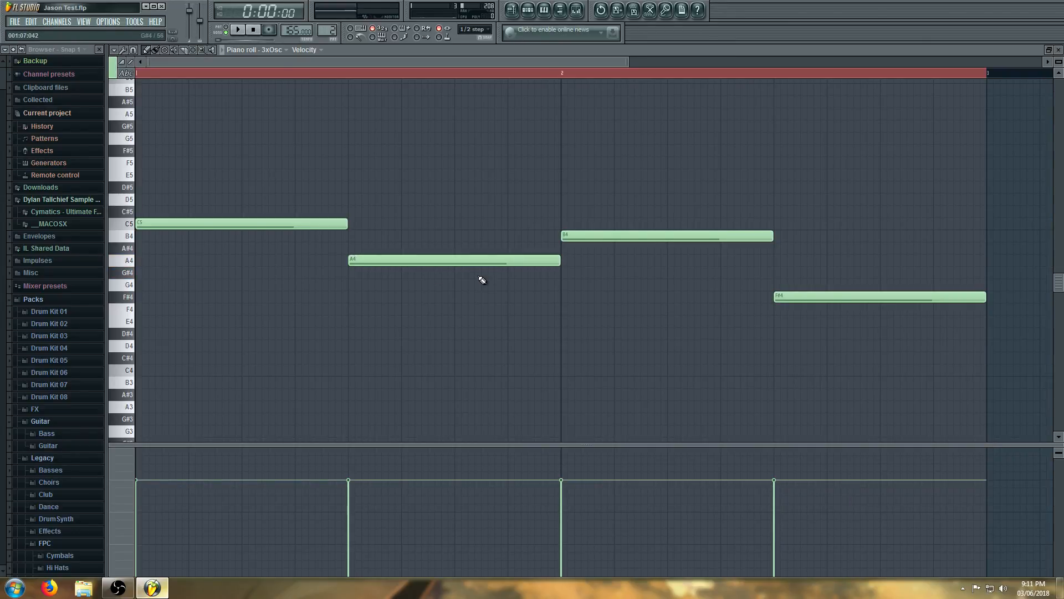
key("space")
left_click_drag(800, 297, 803, 285)
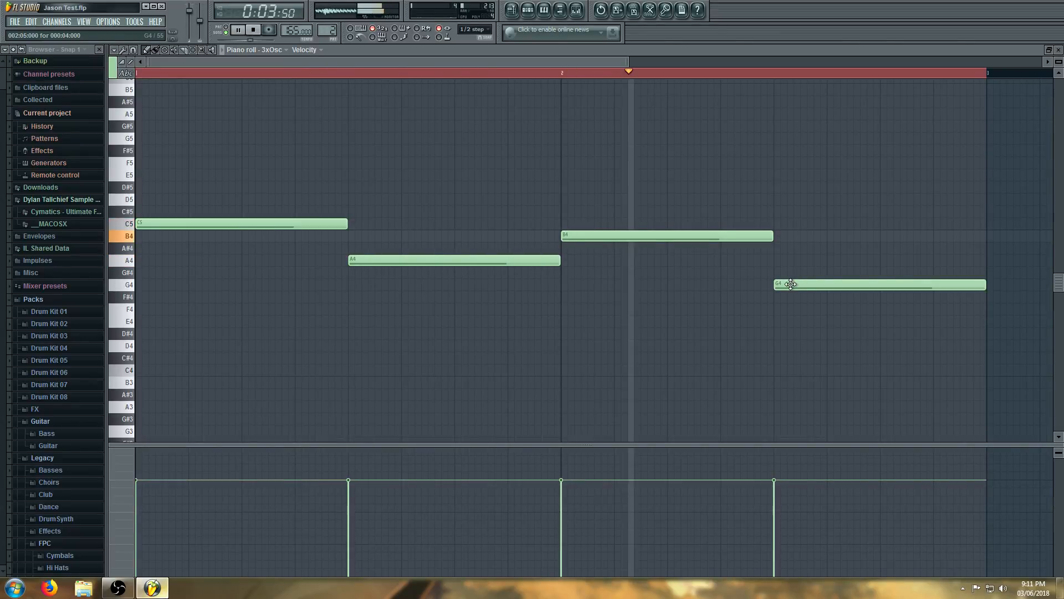
key("space")
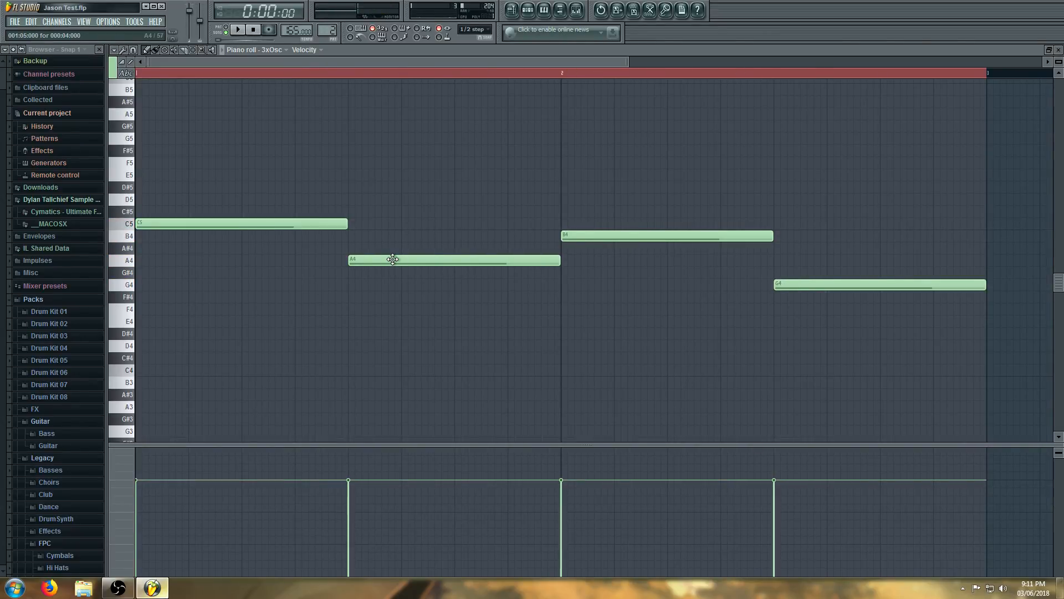
Lower the second note to G4 and the third note to A#4, listening to the pattern
left_click_drag(392, 259, 392, 285)
key("space")
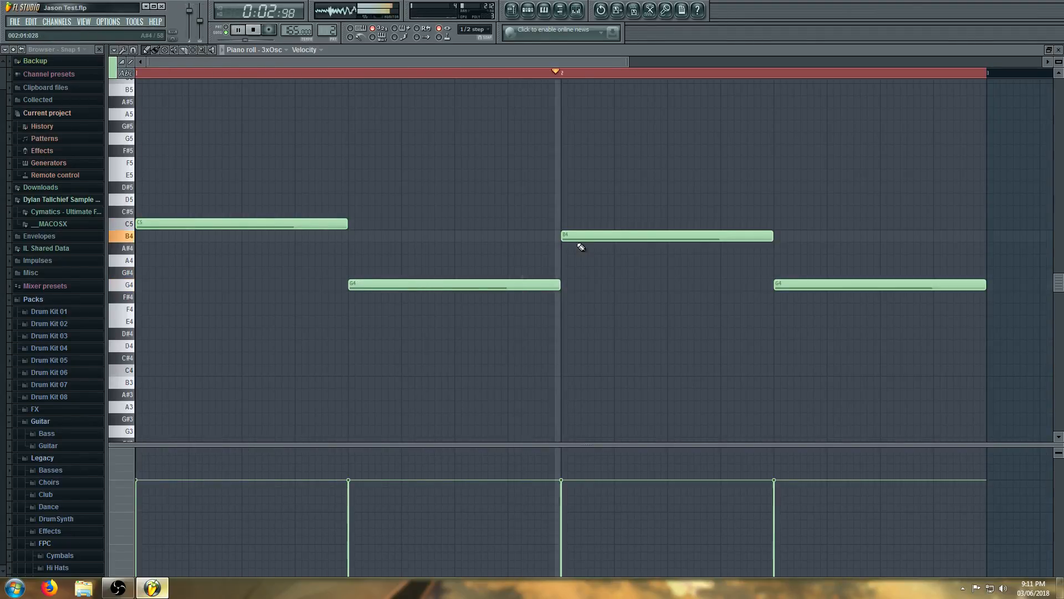
key("space")
left_click_drag(578, 239, 578, 253)
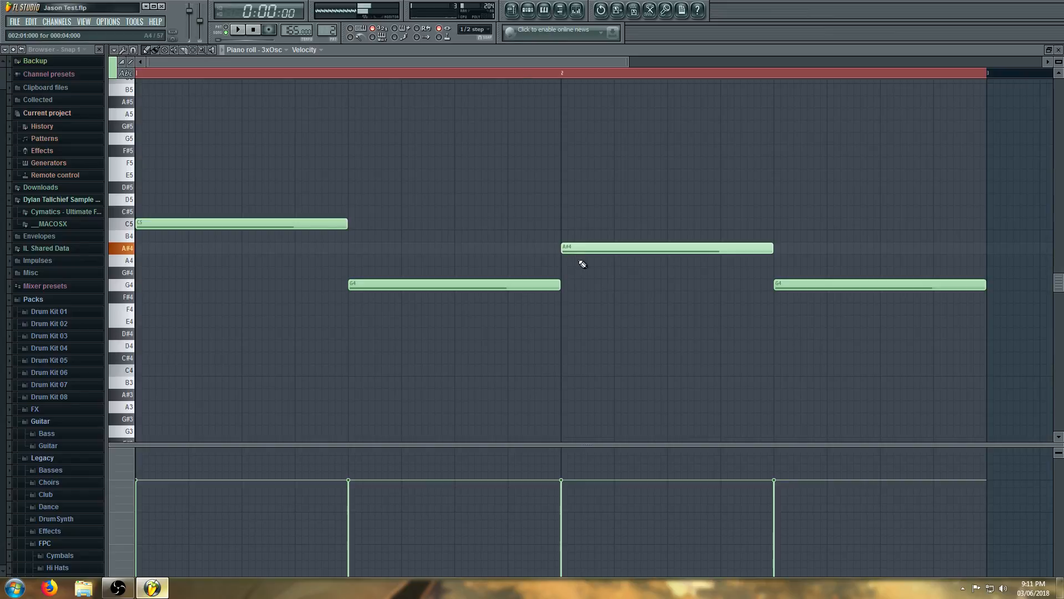
Replace the final G4 note with a half-bar E4 note and play the pattern
left_click(778, 319)
mouse_move(776, 318)
left_mouse_down()
mouse_move(763, 319)
mouse_move(773, 307)
mouse_move(774, 320)
left_mouse_up()
key("space")
right_click(788, 286)
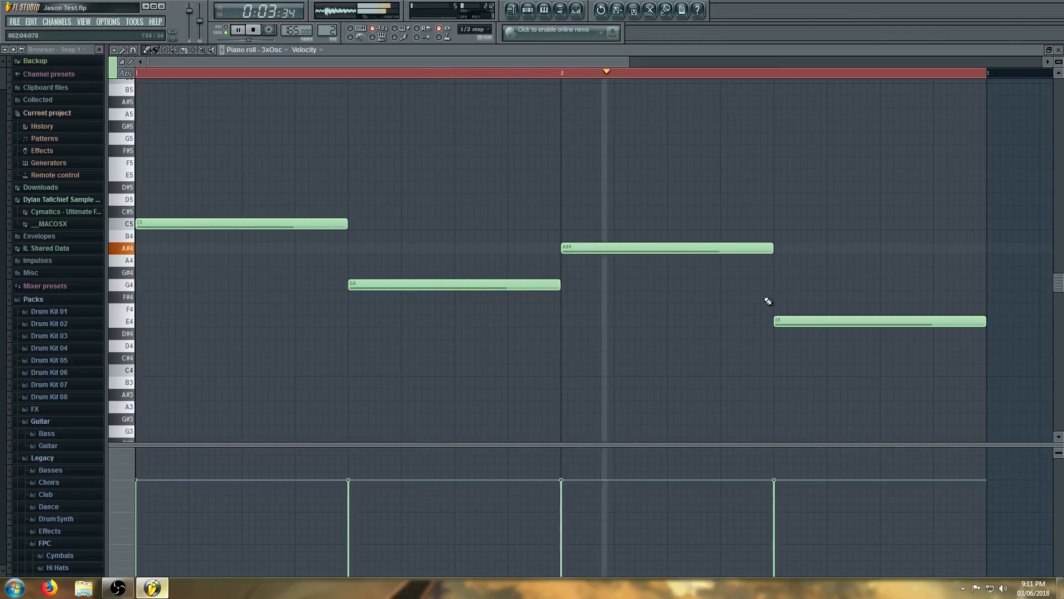
key("space")
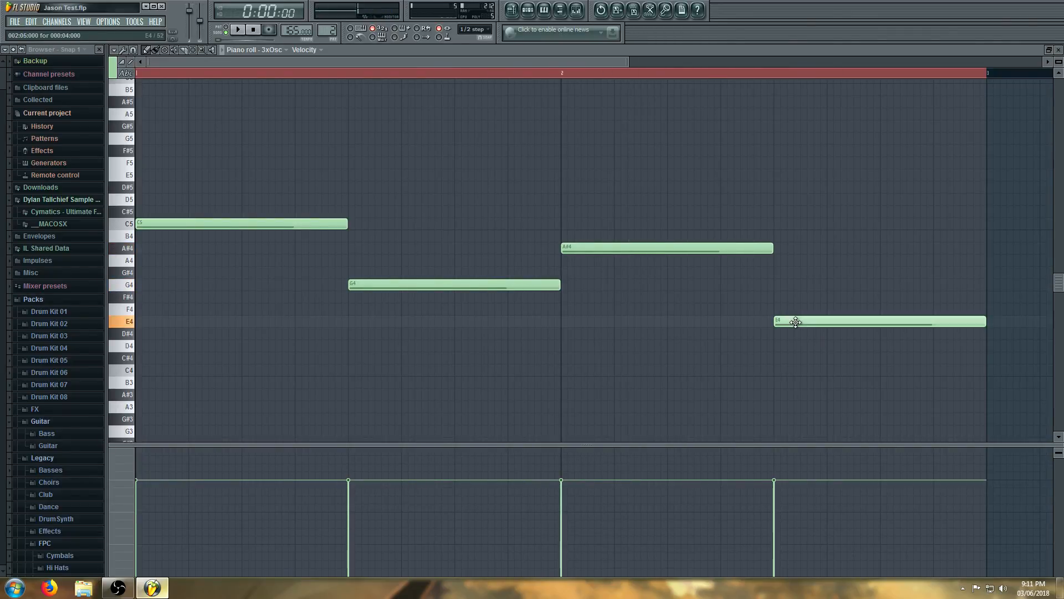
Raise the final note to F4 and play the pattern
left_click_drag(784, 318, 796, 308)
key("space")
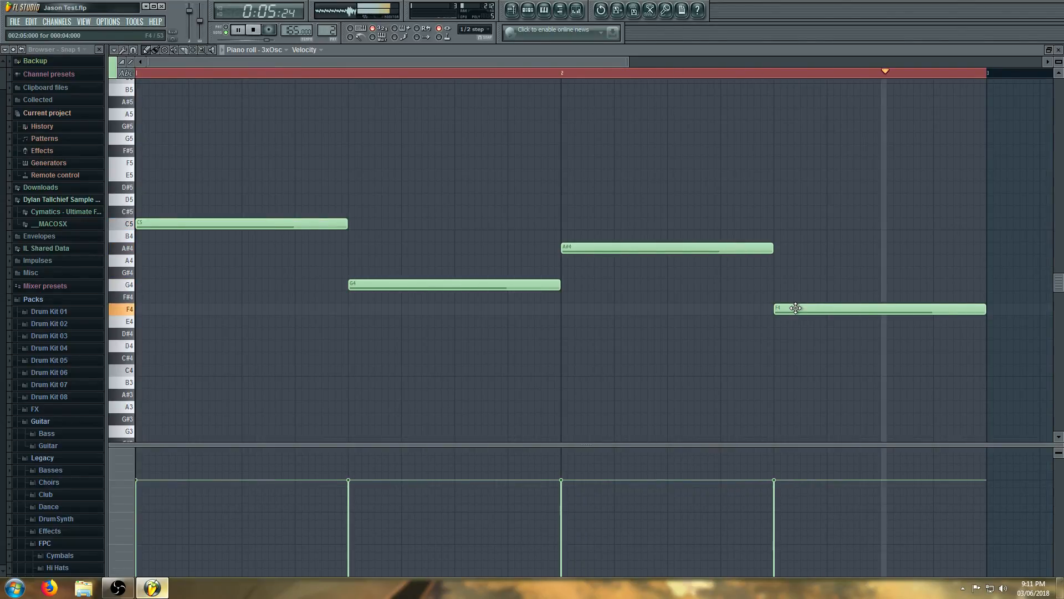
key("space")
Transpose all four notes down three octaves so the bass line starts on C2
key("ctrl+a")
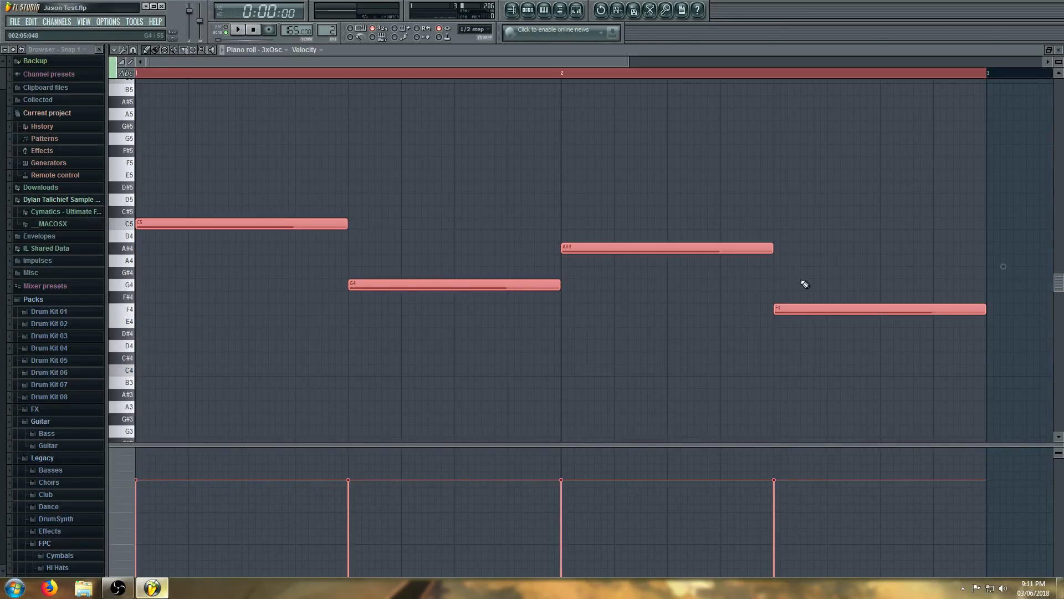
key("ctrl+Down")
key("ctrl+Down")
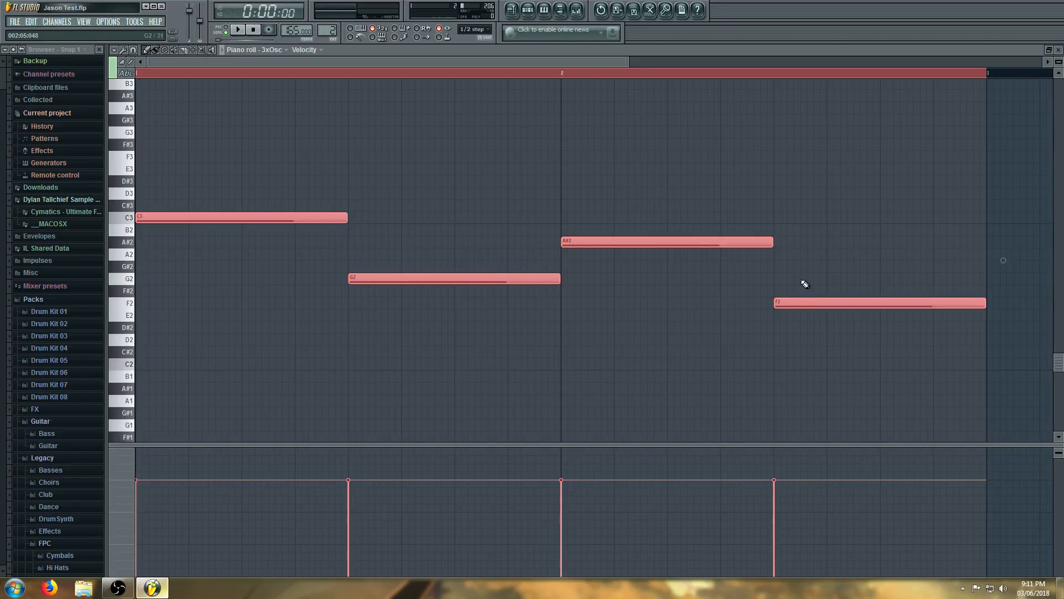
key("ctrl+Down")
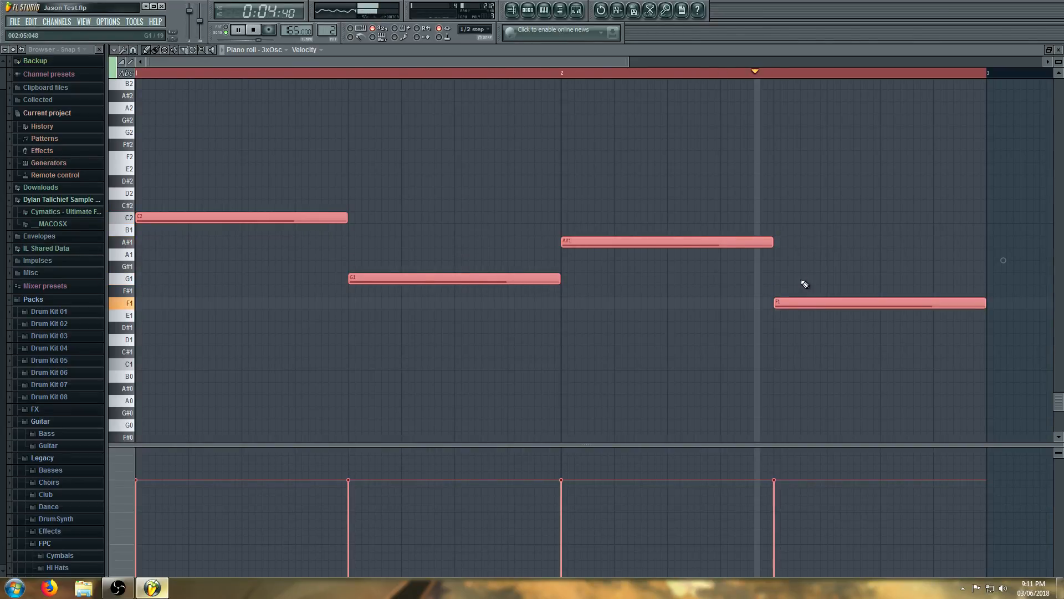
Deselect the bass notes and play the bass line from the start in the piano roll
key("space")
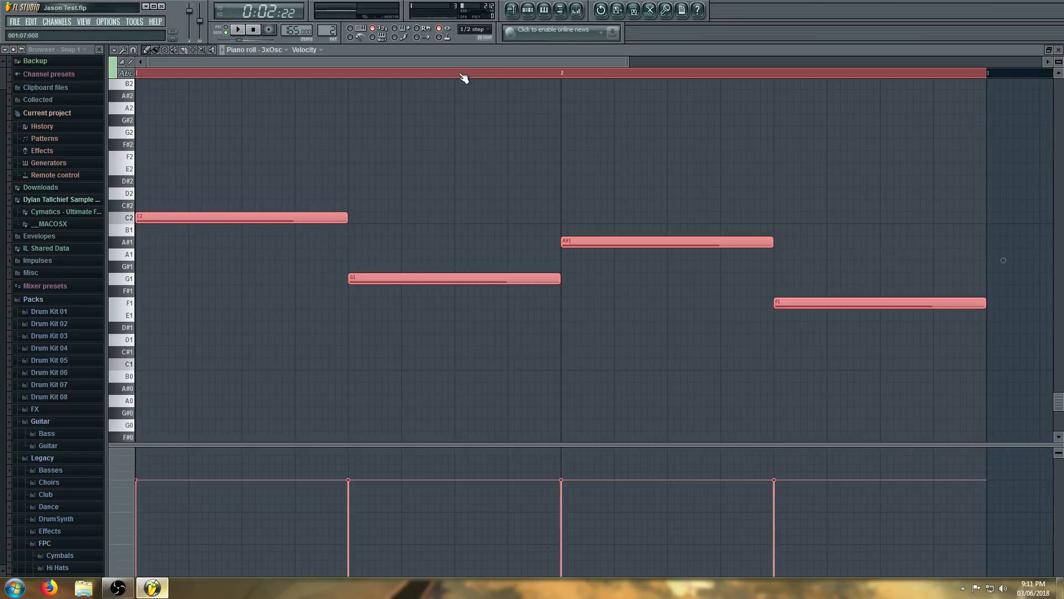
left_click(464, 78)
left_click(226, 27)
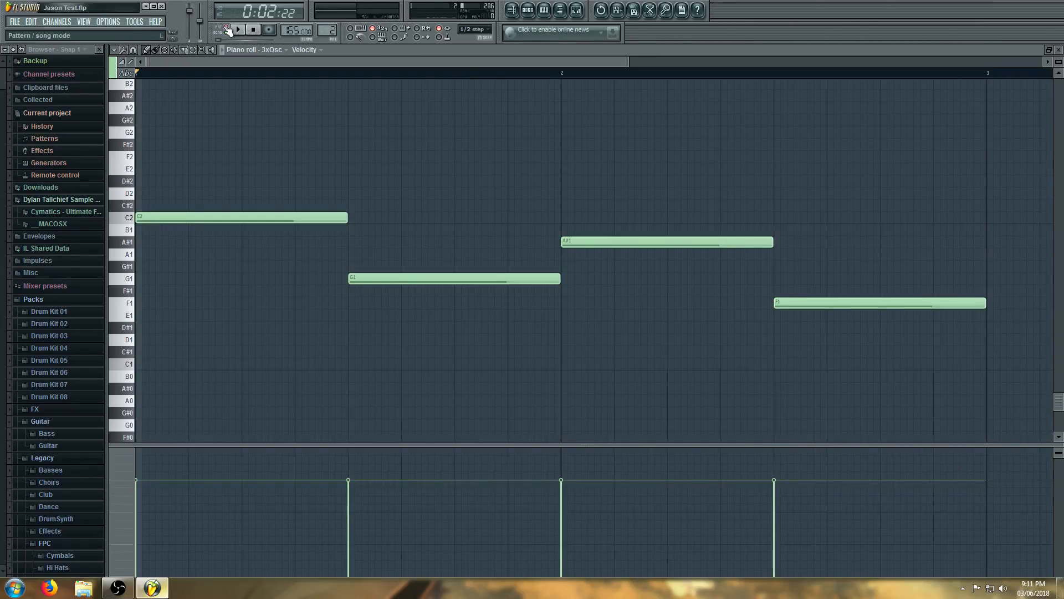
key("space")
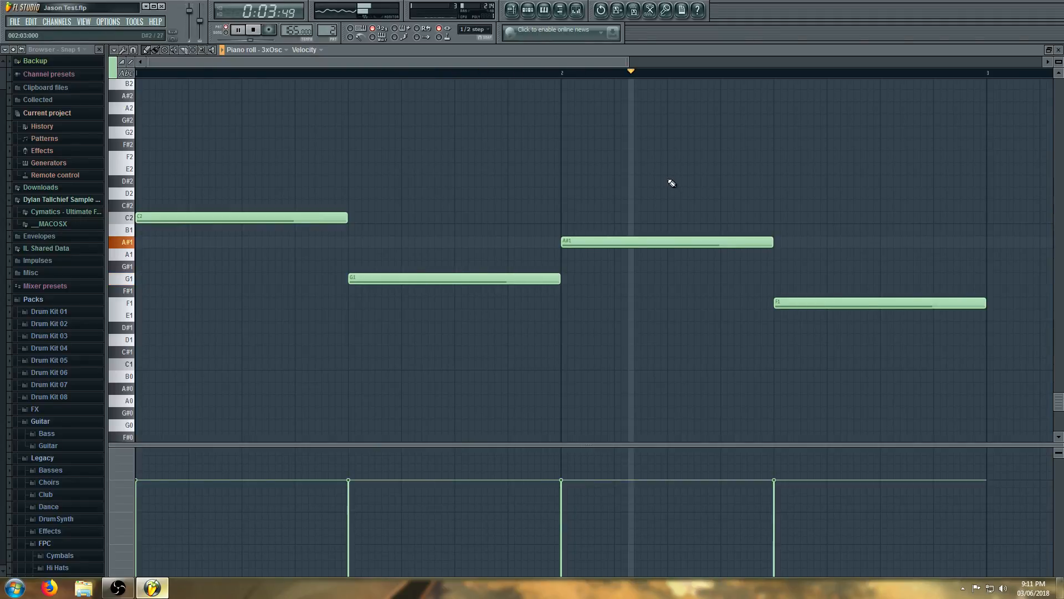
key("space")
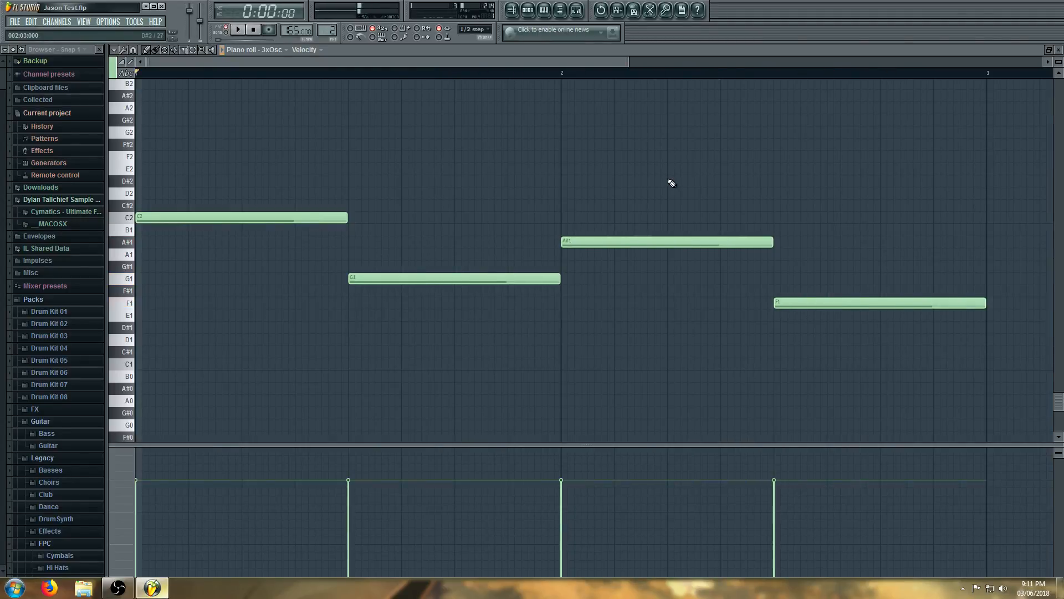
Try all four bass notes one octave higher, play them, and move them back down an octave
key("ctrl+a")
key("ctrl+Up")
key("space")
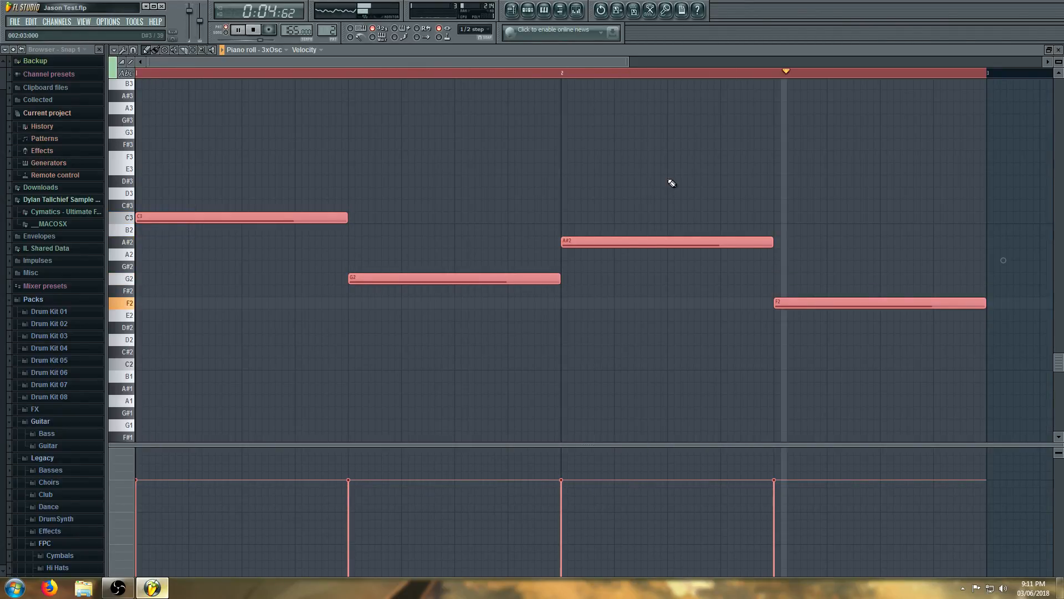
key("ctrl+Down")
key("space")
Open the playlist and play the drum and bass patterns together from the start of the song
left_click(527, 10)
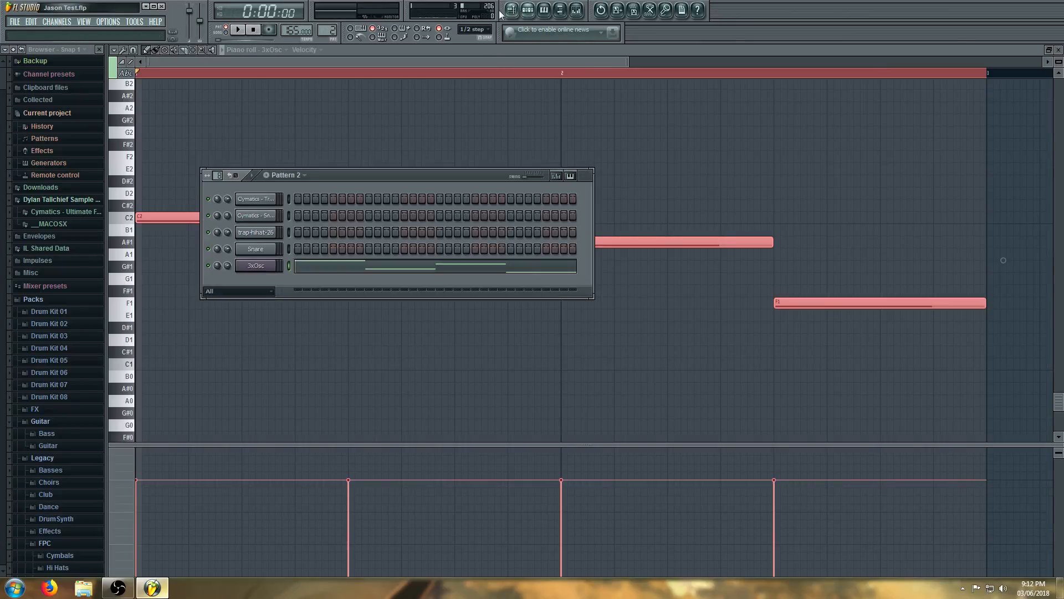
left_click(512, 10)
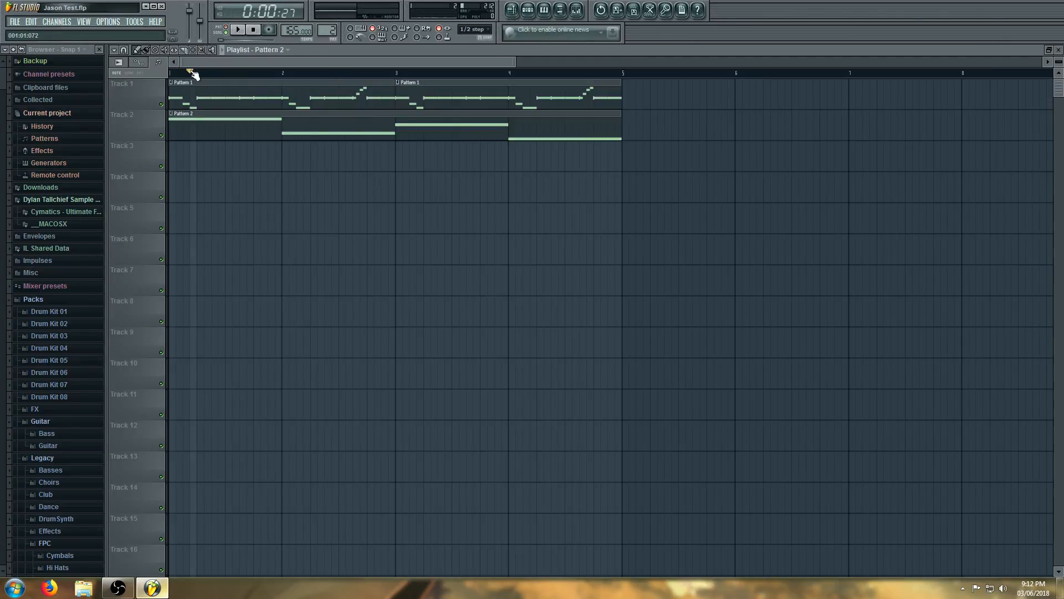
key("space")
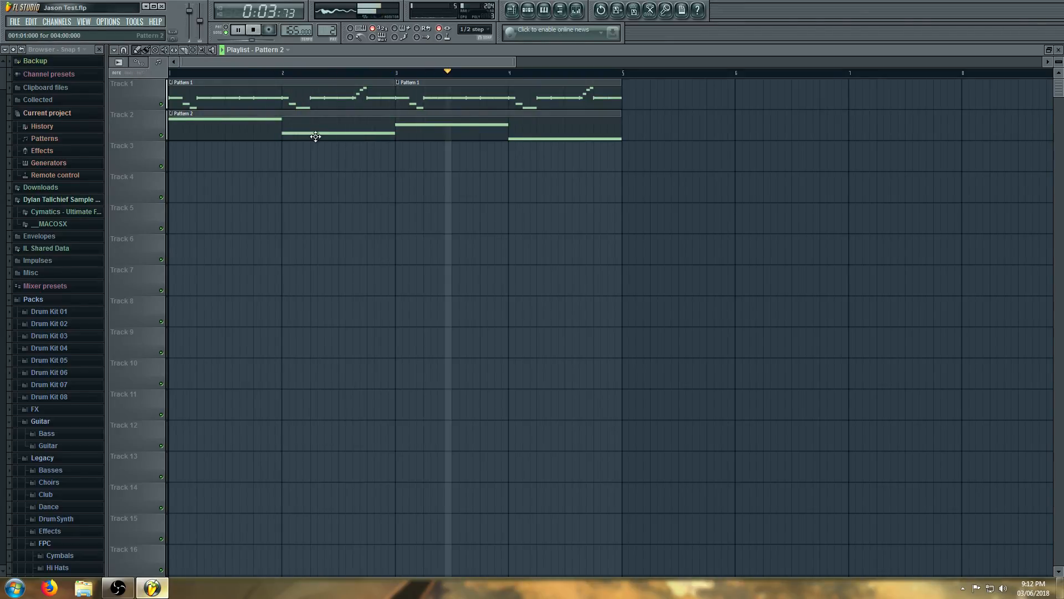
key("space")
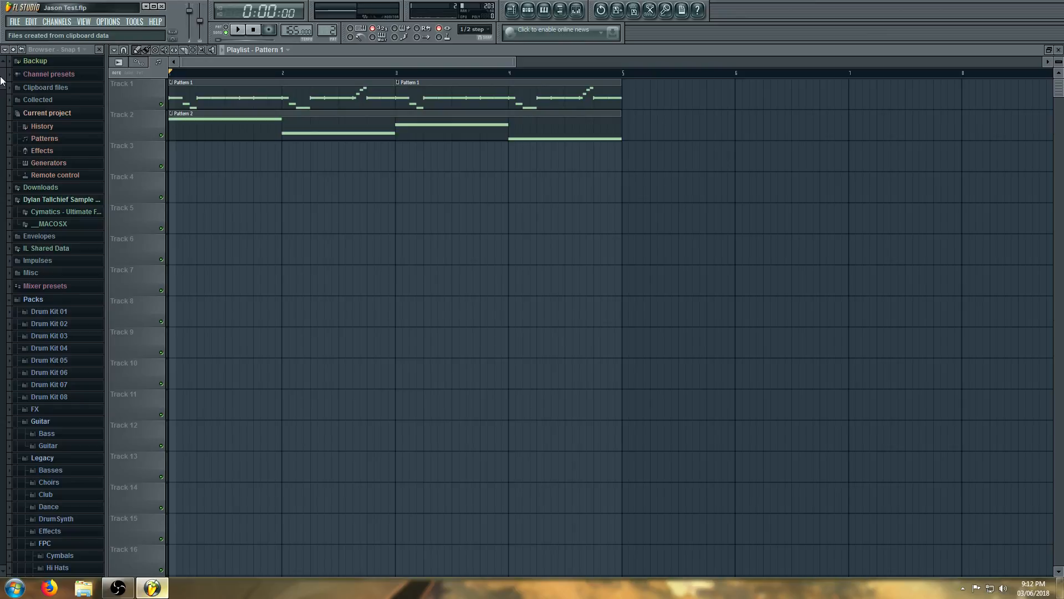
Place the Cymatics Dubstep Kick 4 sample on Track 6 at bar 6 and again halfway through that bar
scroll(6, 100, "down", 15)
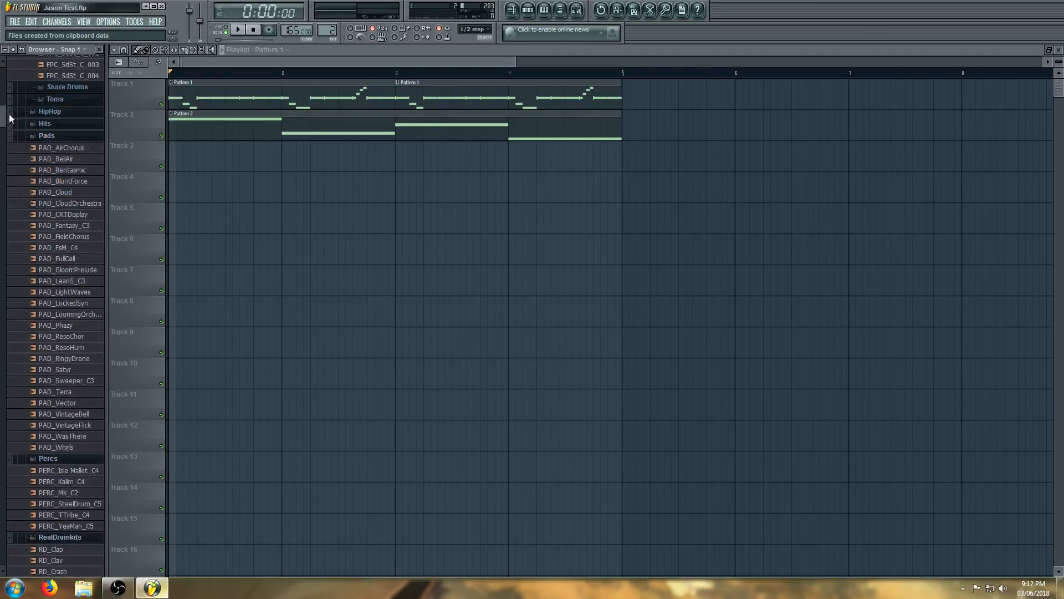
scroll(11, 119, "down", 1)
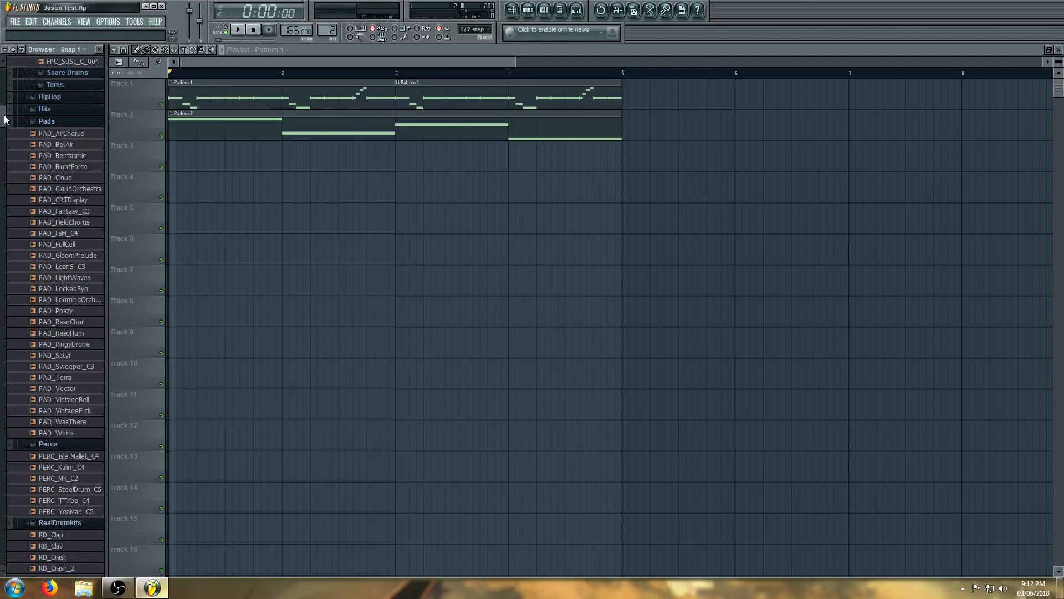
left_click_drag(3, 116, 31, 302)
left_click(86, 483)
left_click_drag(86, 485, 629, 255)
scroll(634, 253, "up", 2)
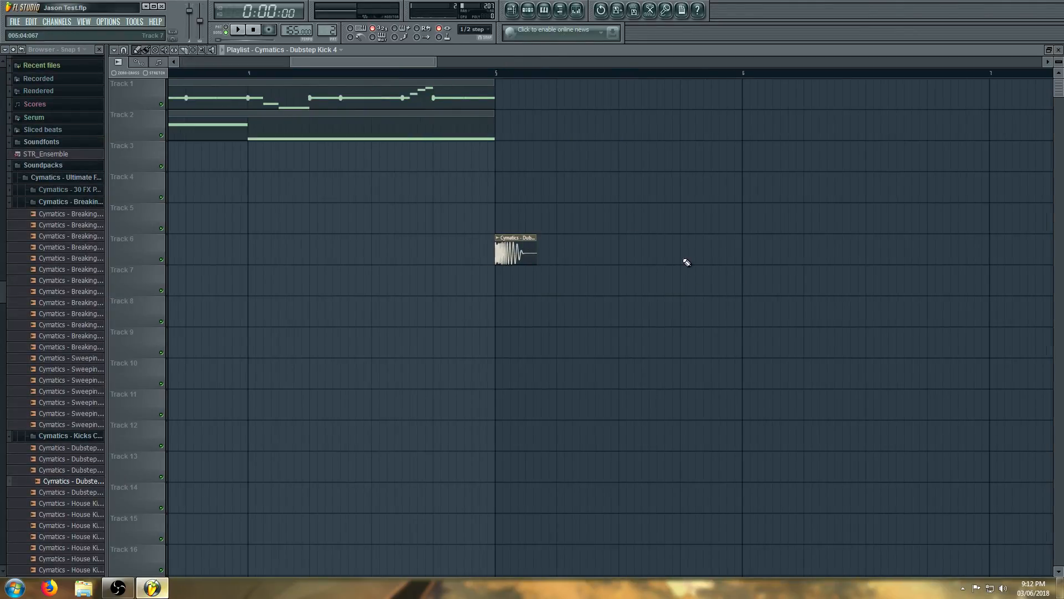
left_click_drag(521, 254, 767, 256)
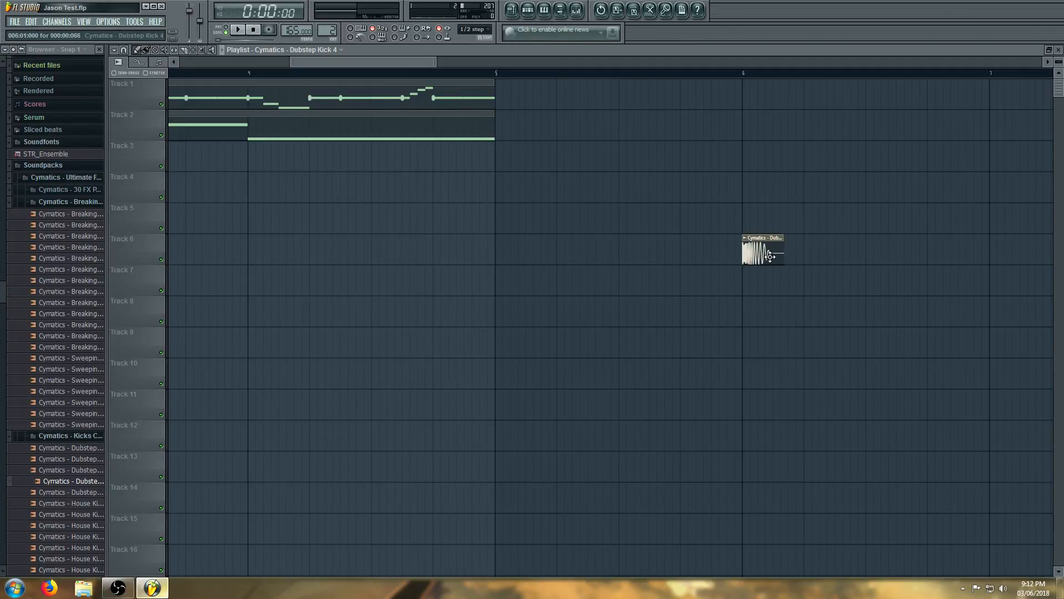
scroll(543, 261, "down", 2)
left_click(659, 255)
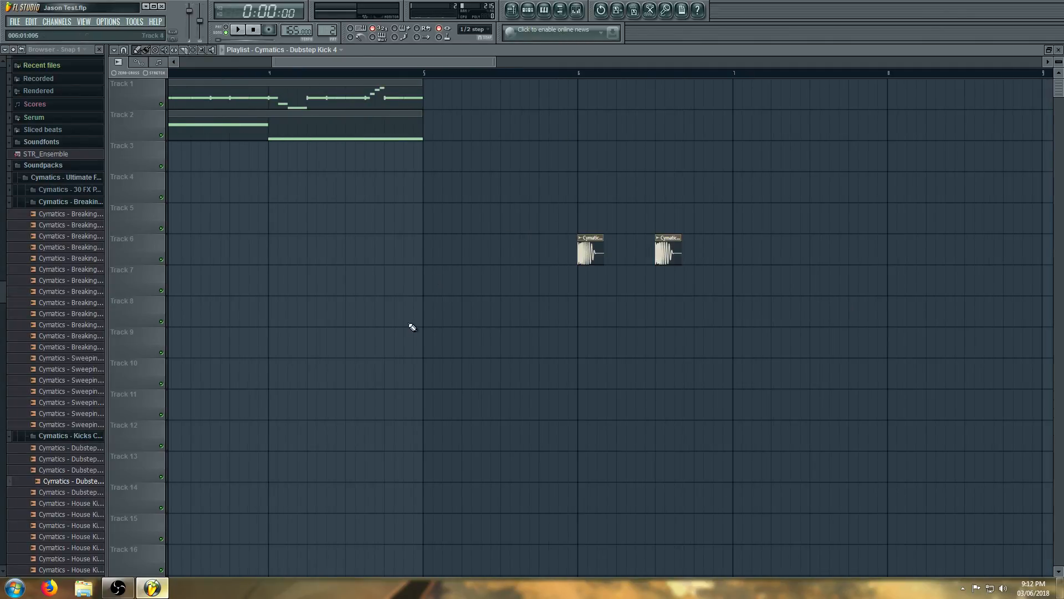
Audition samples in the Cymatics soundpack and place Cymatics Snare 12 on Track 7 at bar 7
left_click(57, 493)
scroll(58, 488, "down", 2)
scroll(55, 482, "down", 10)
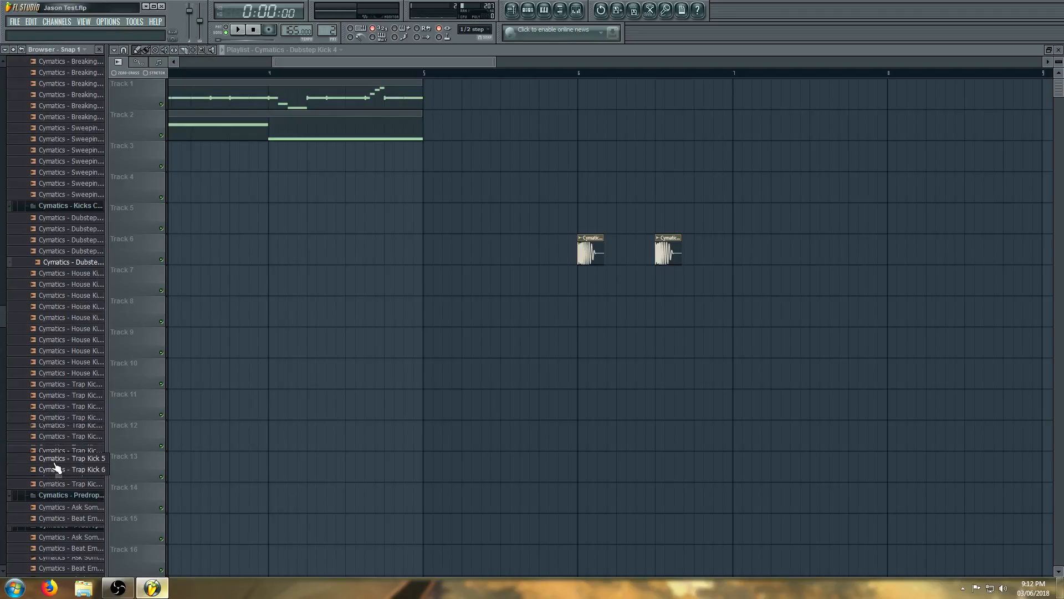
left_click(63, 462)
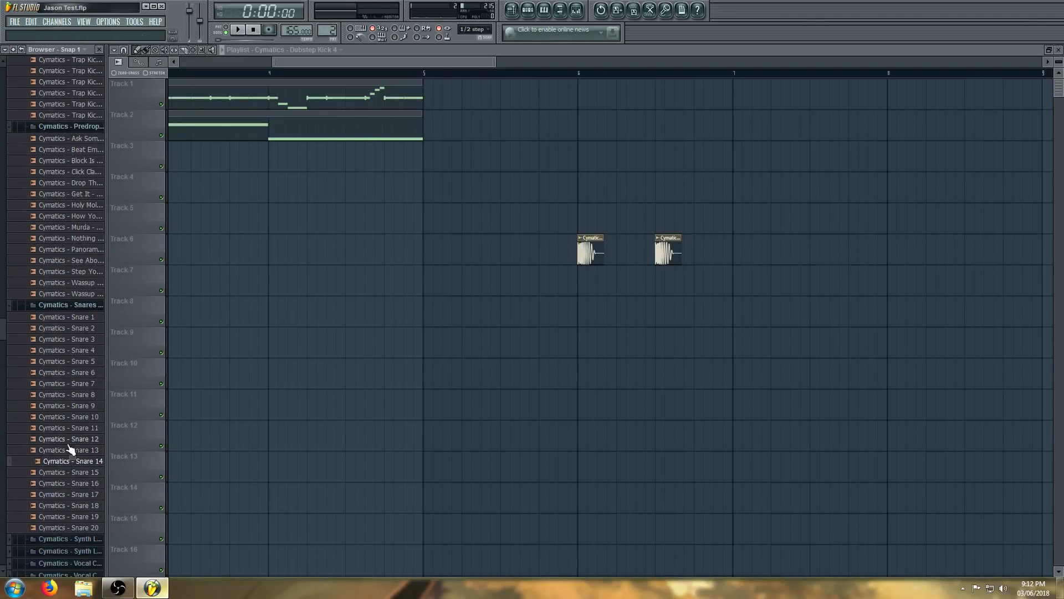
left_click_drag(68, 439, 743, 284)
scroll(391, 277, "down", 2)
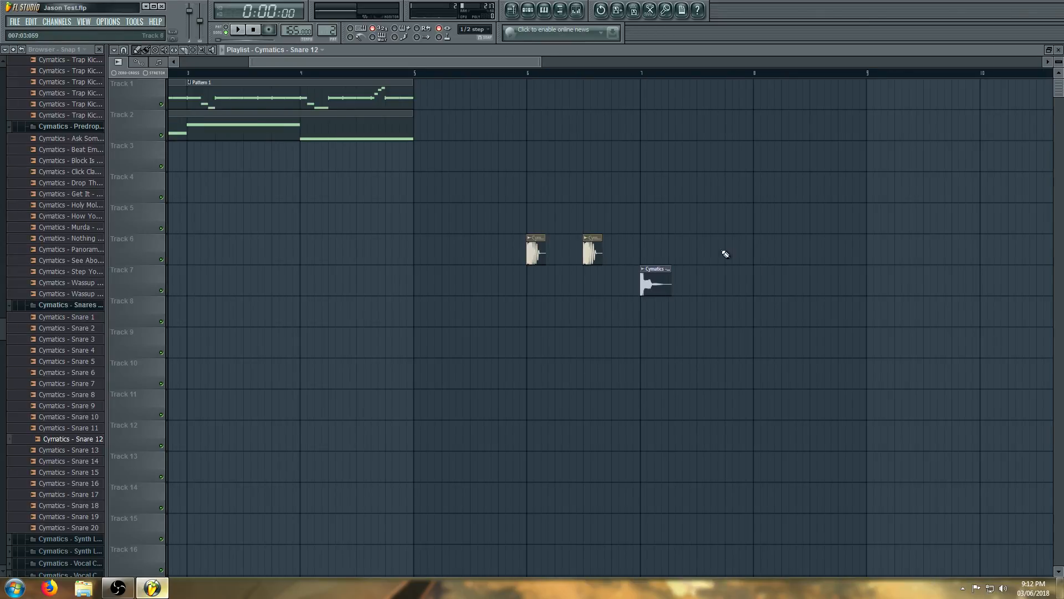
Play the song from just before bar 6 to hear the kick and snare clips
scroll(396, 66, "up", 1)
left_click(445, 73)
key("space")
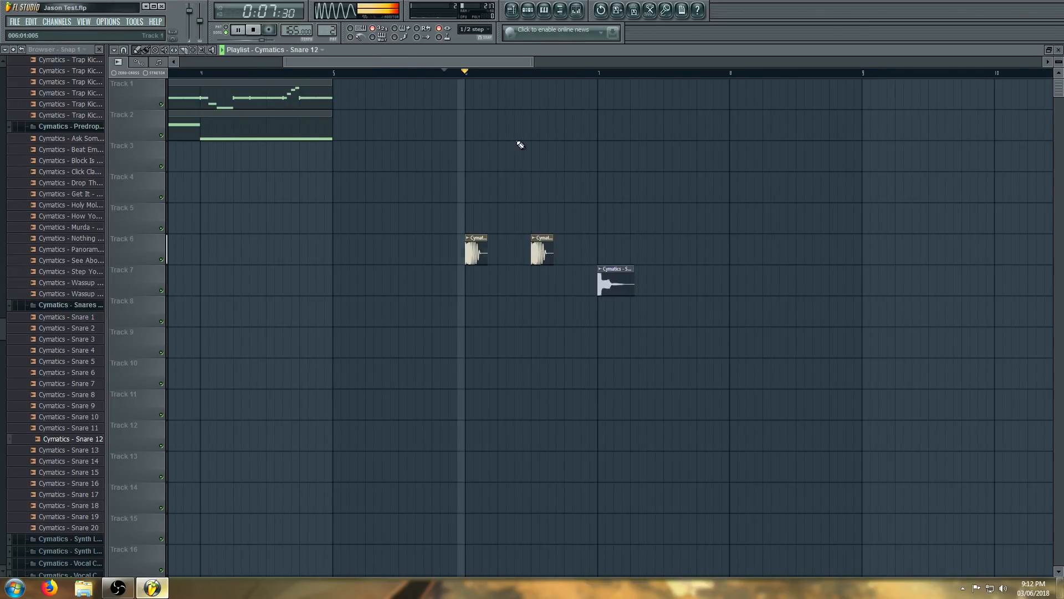
key("space")
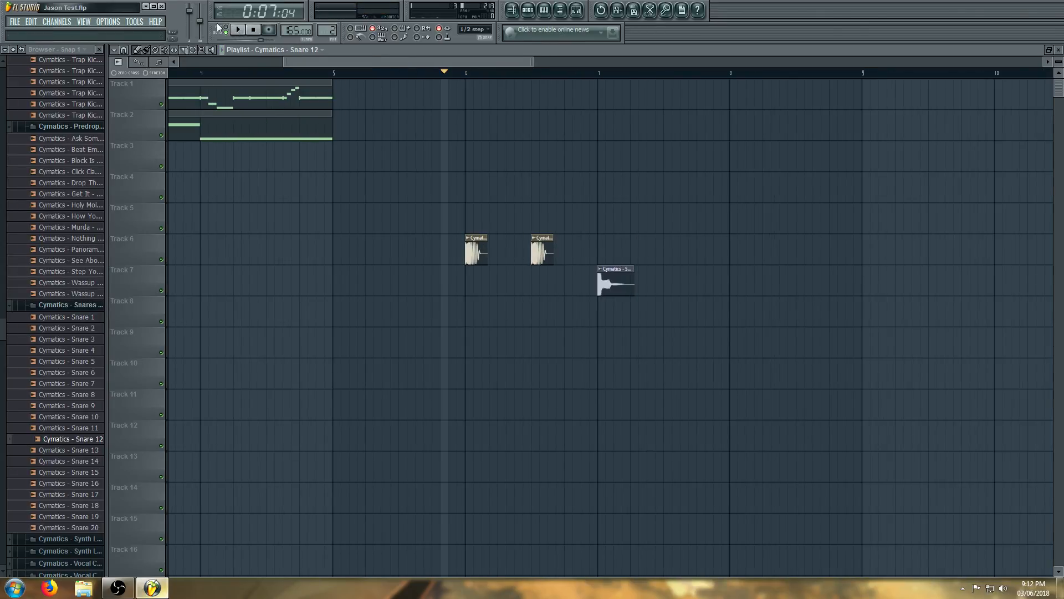
Open the channel settings of the kick and snare clips, lower the snare's volume to about 59%, and replay the clips
double_click(477, 253)
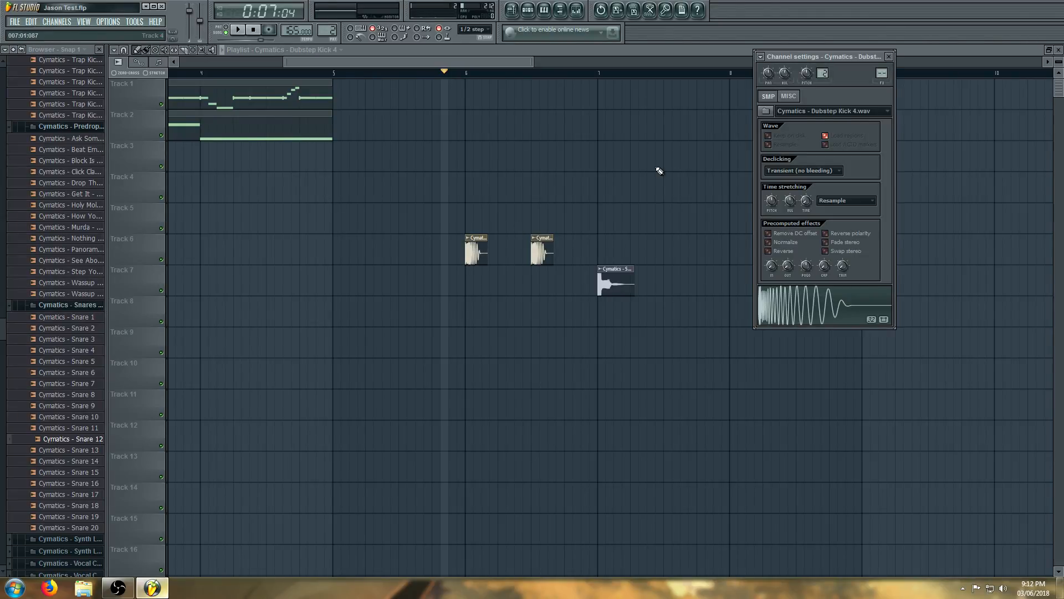
double_click(606, 280)
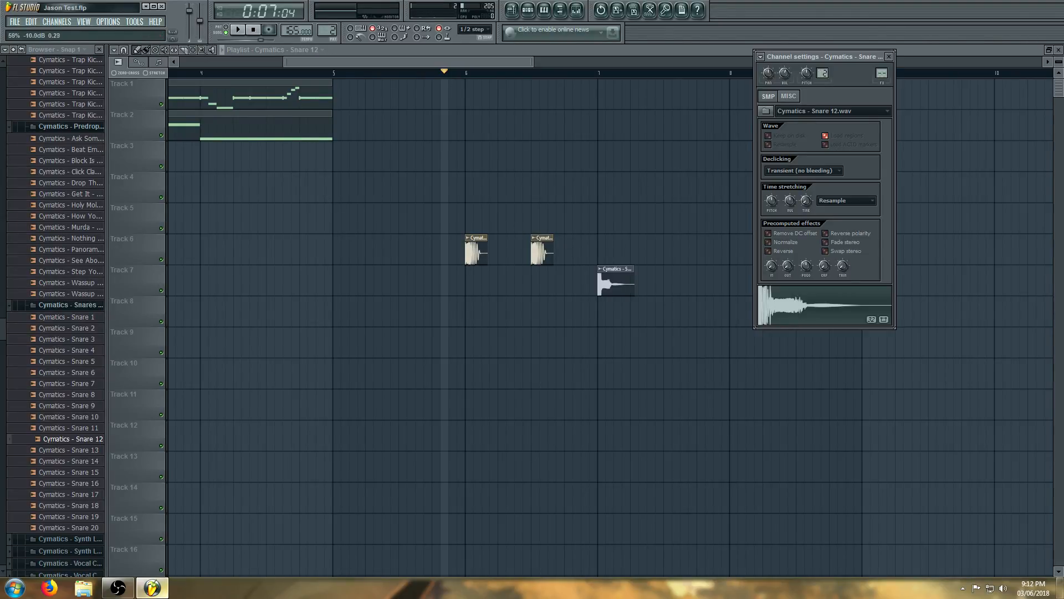
left_click(492, 72)
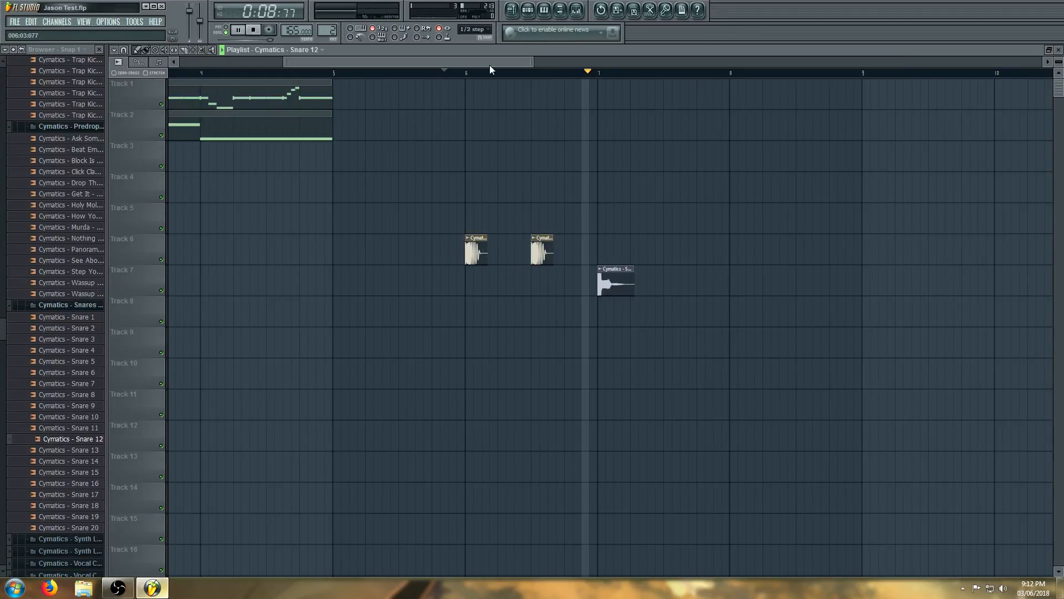
key("space")
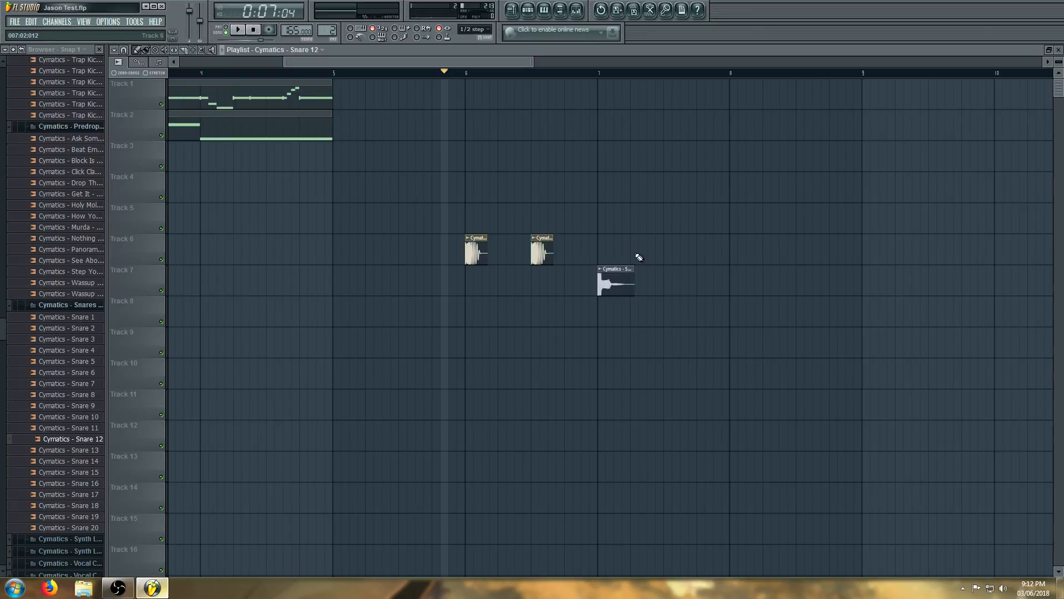
Delete the two kick clips on Track 6 and the snare clip on Track 7
right_click(475, 252)
right_click(543, 254)
right_click(617, 285)
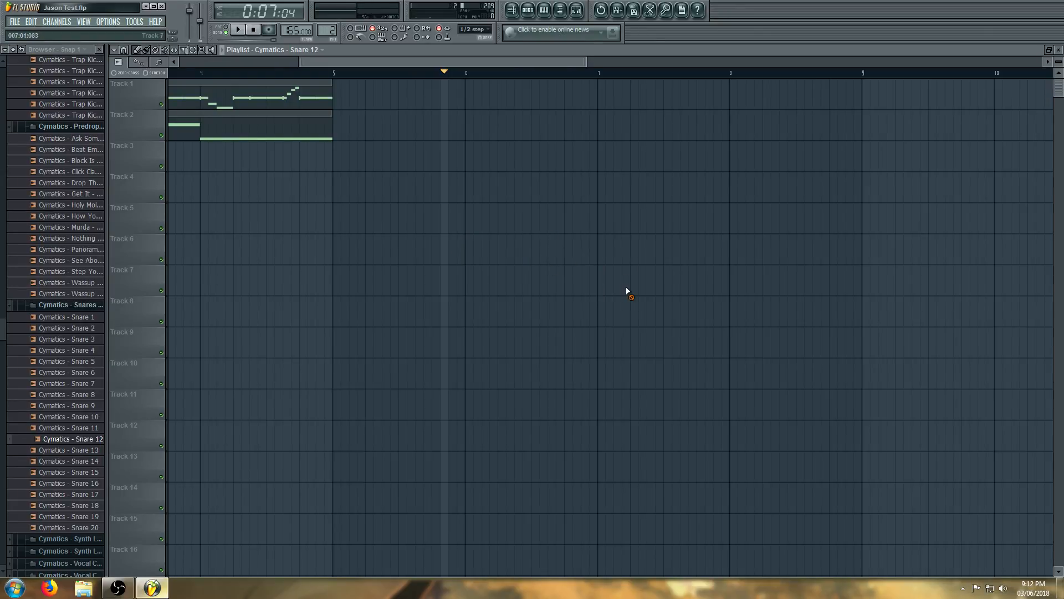
Return the playhead to the start of the song and open the channel rack for Pattern 2
scroll(661, 194, "down", 3)
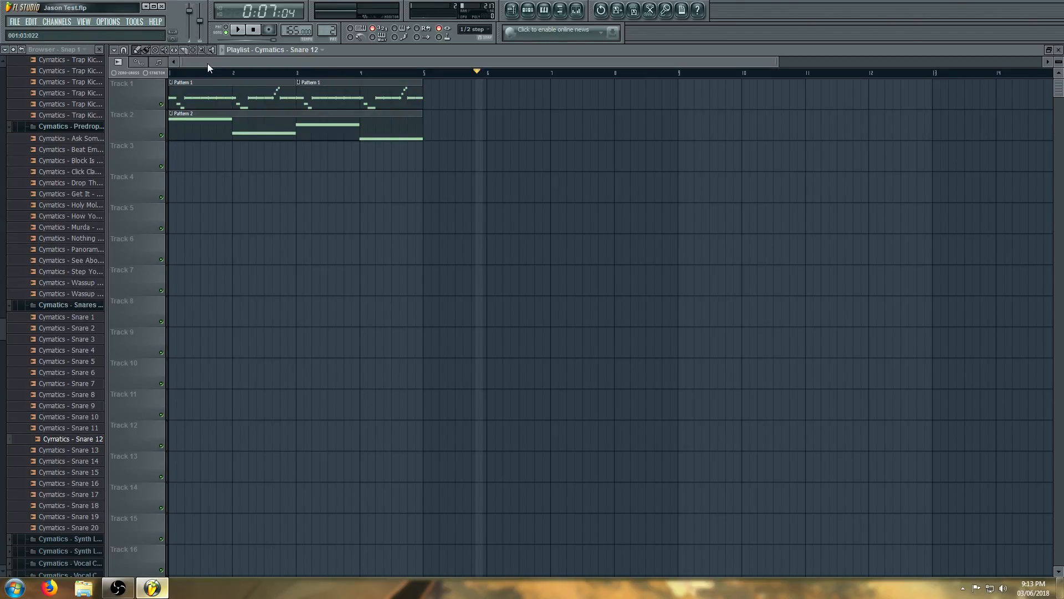
left_click_drag(211, 73, 170, 72)
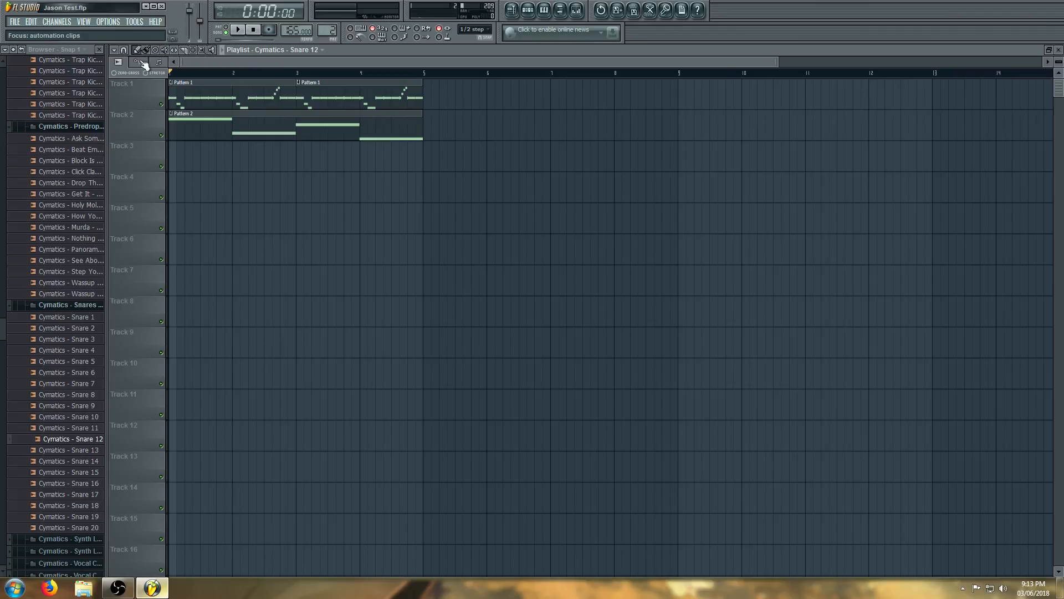
left_click(528, 10)
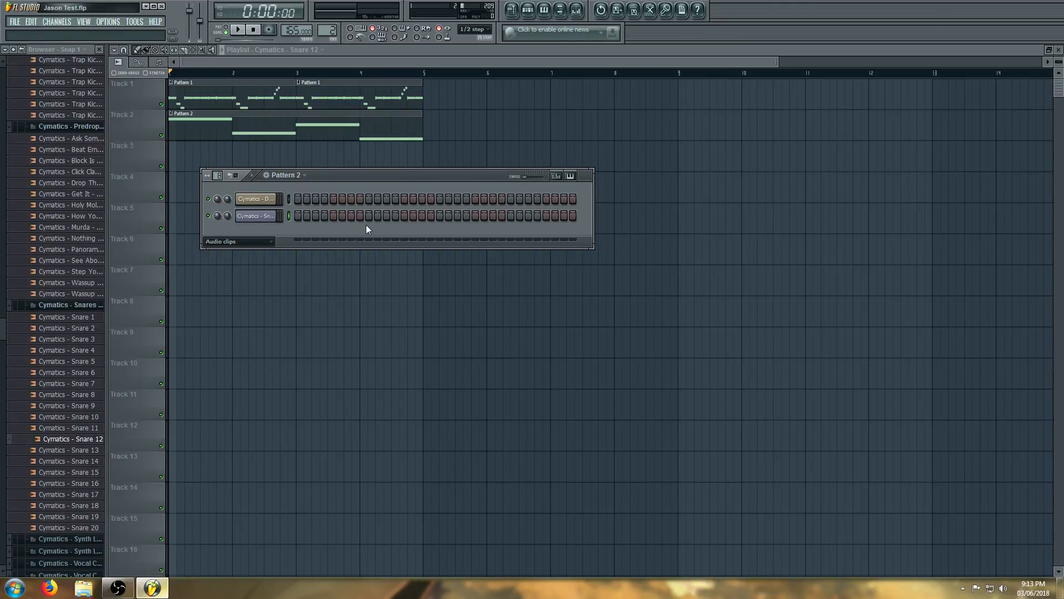
Show all channels, open the 3xOsc piano roll for Pattern 2, and remove the stray G#1 note
left_click(236, 241)
left_click(239, 248)
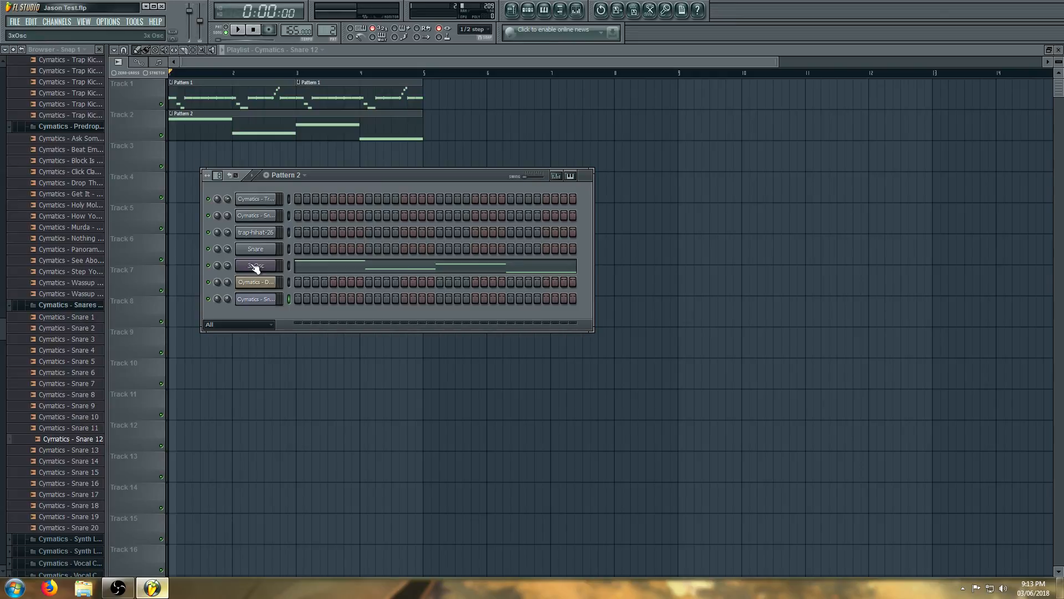
right_click(256, 267)
left_click(385, 269)
left_click(392, 270)
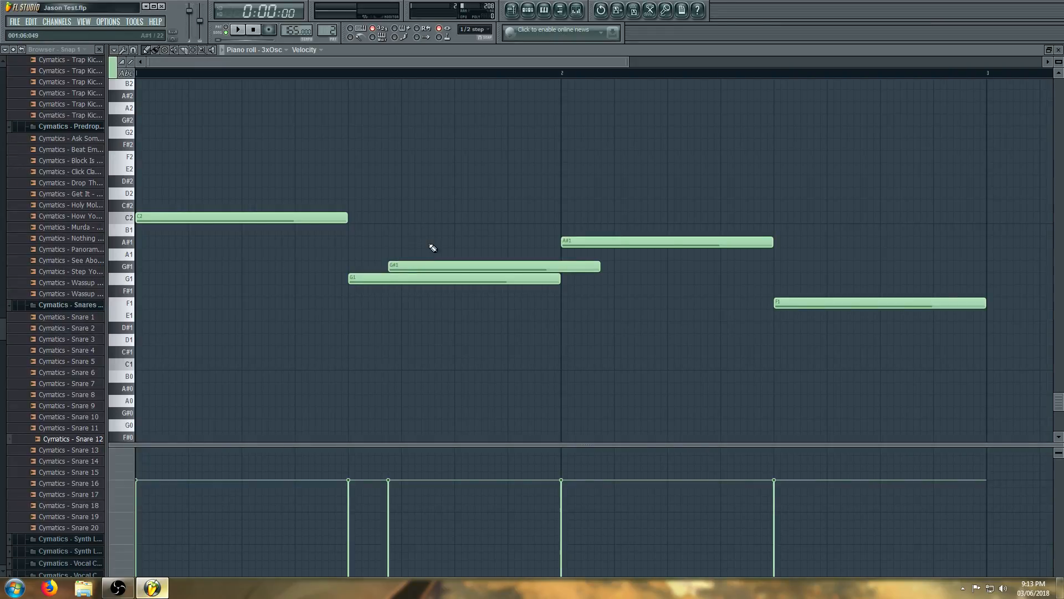
right_click(435, 264)
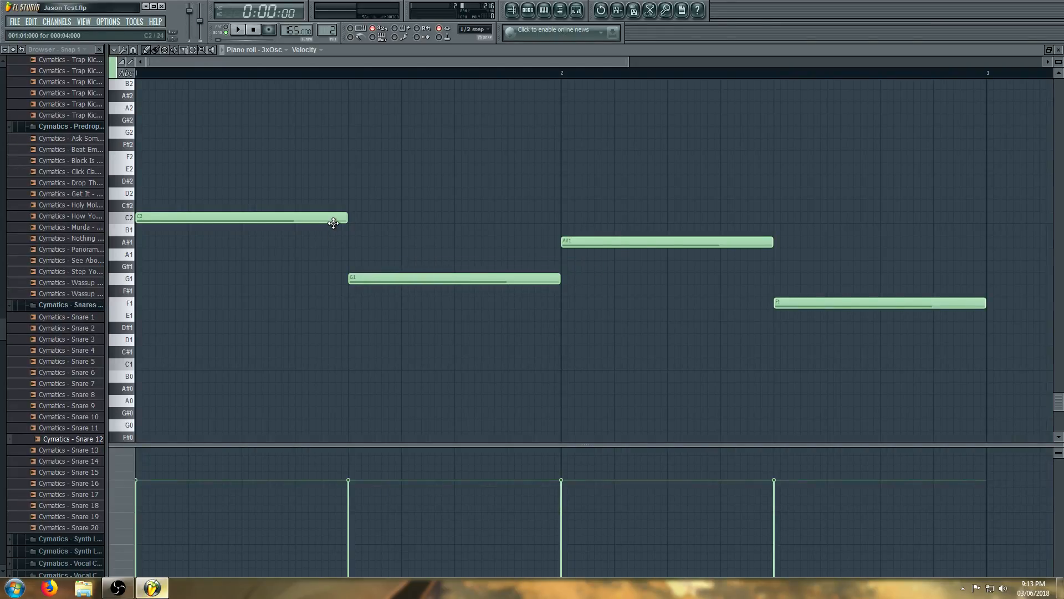
Try transposing all four 3xOsc bass notes up by octaves and by semitones, returning them to their original pitch
key("ctrl+a")
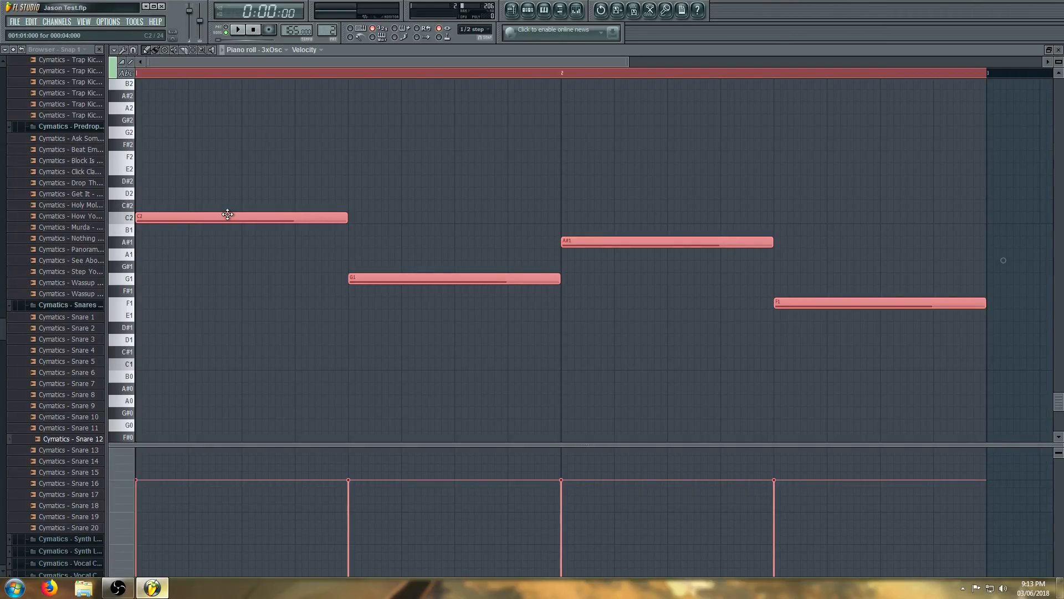
key("ctrl+Up")
key("ctrl+Up")
key("ctrl+Down")
key("ctrl+Down")
key("shift+Up")
key("shift+Up")
key("shift+Up")
key("shift+Up")
key("shift+Up")
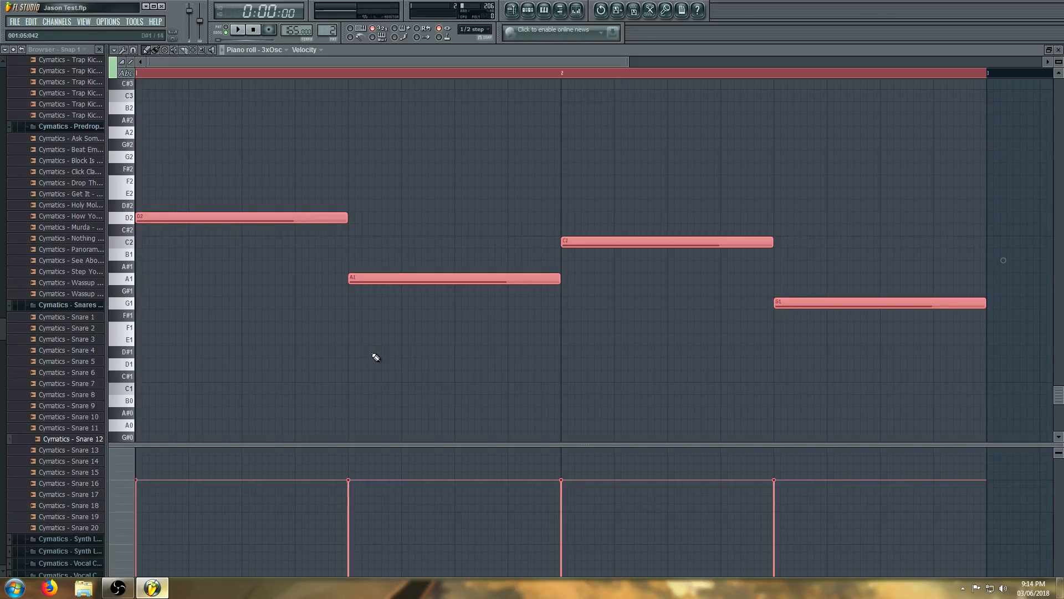
key("shift+Down")
key("shift+Down")
key("shift+Down")
key("shift+Down")
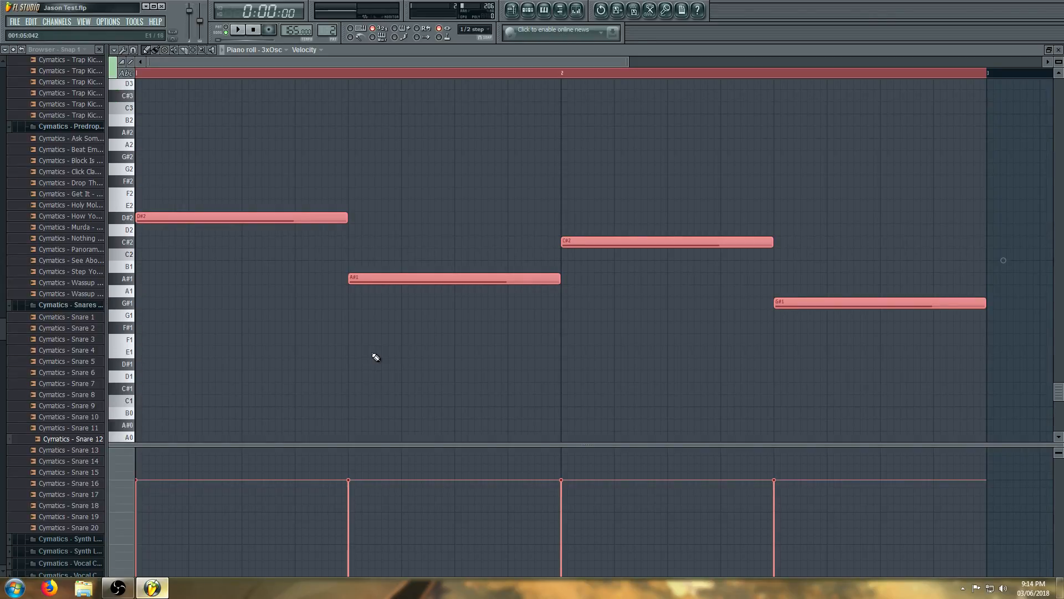
key("shift+Down")
Play back the 3xOsc bass line and deselect its notes
key("space")
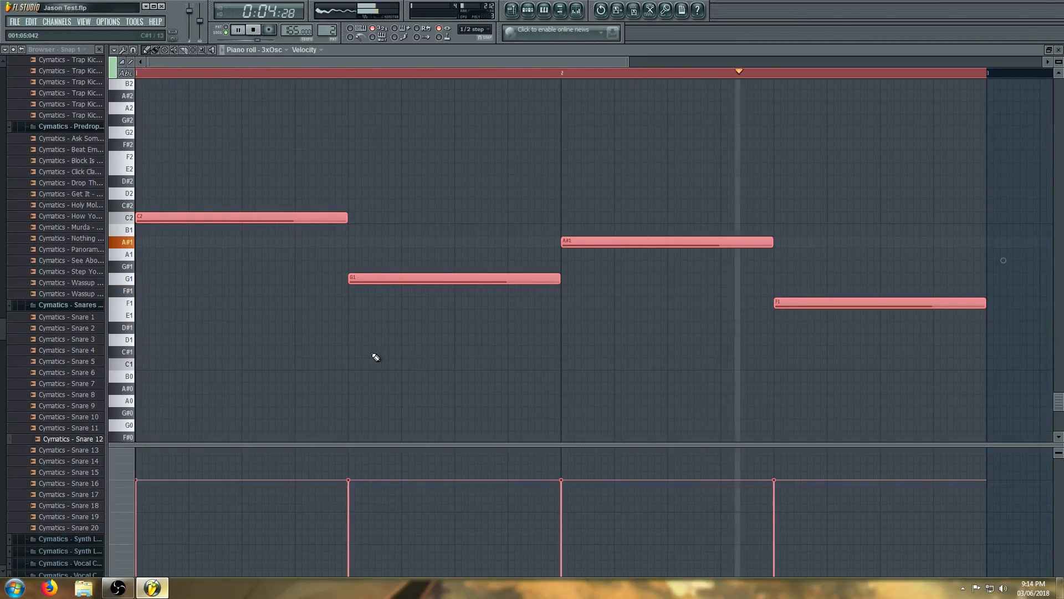
key("space")
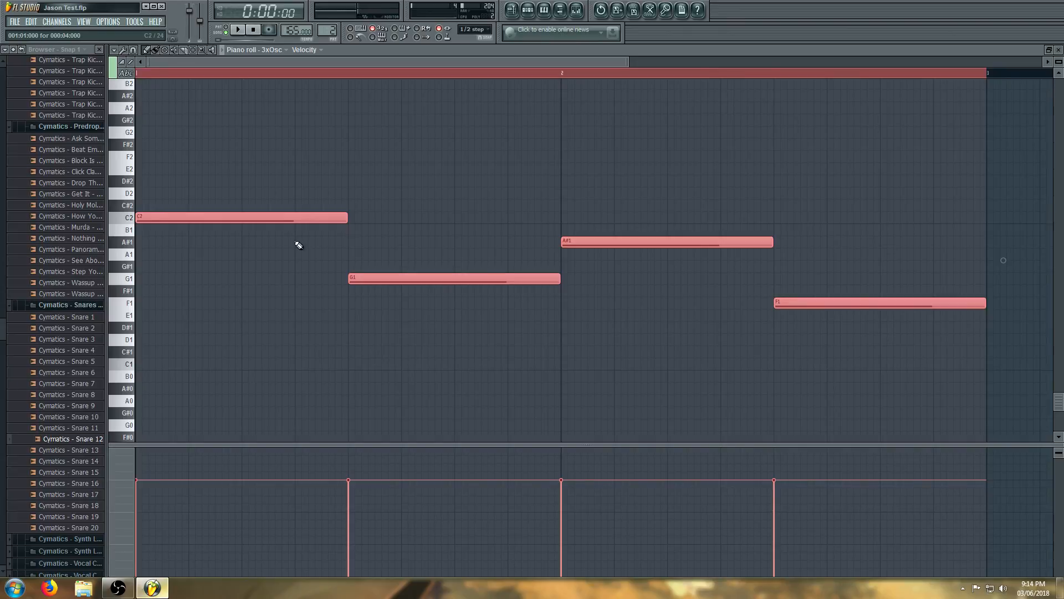
left_click(293, 183)
right_click(305, 184)
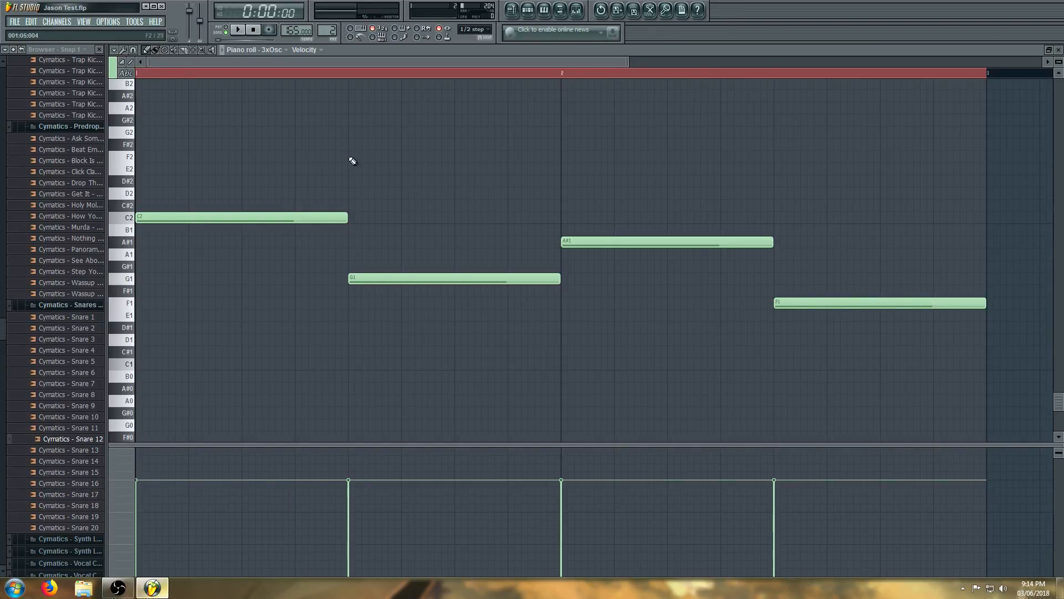
left_click(318, 183)
right_click(334, 182)
Return to the playlist and play the arrangement of Pattern 1 and Pattern 2
left_click(515, 10)
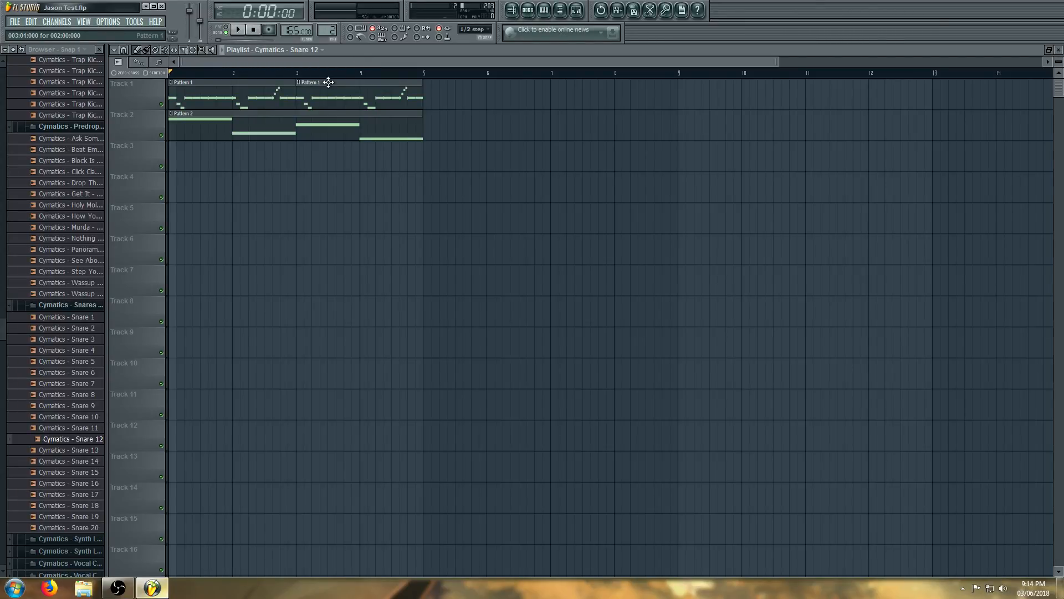
key("space")
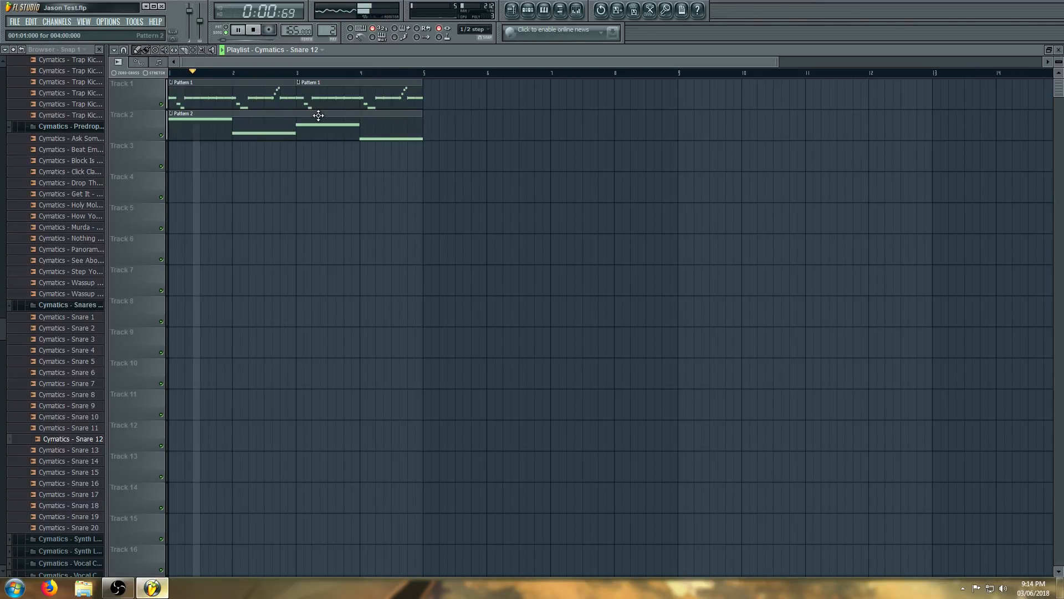
key("space")
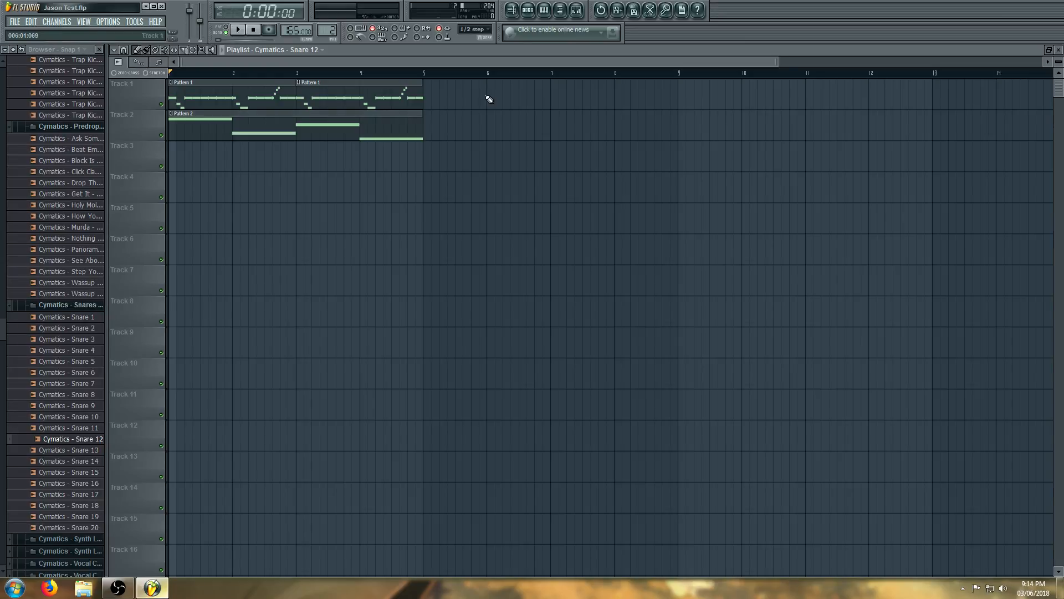
Open the channel rack, filter it to Audio clips, and return the filter to All
left_click(529, 12)
left_click(238, 325)
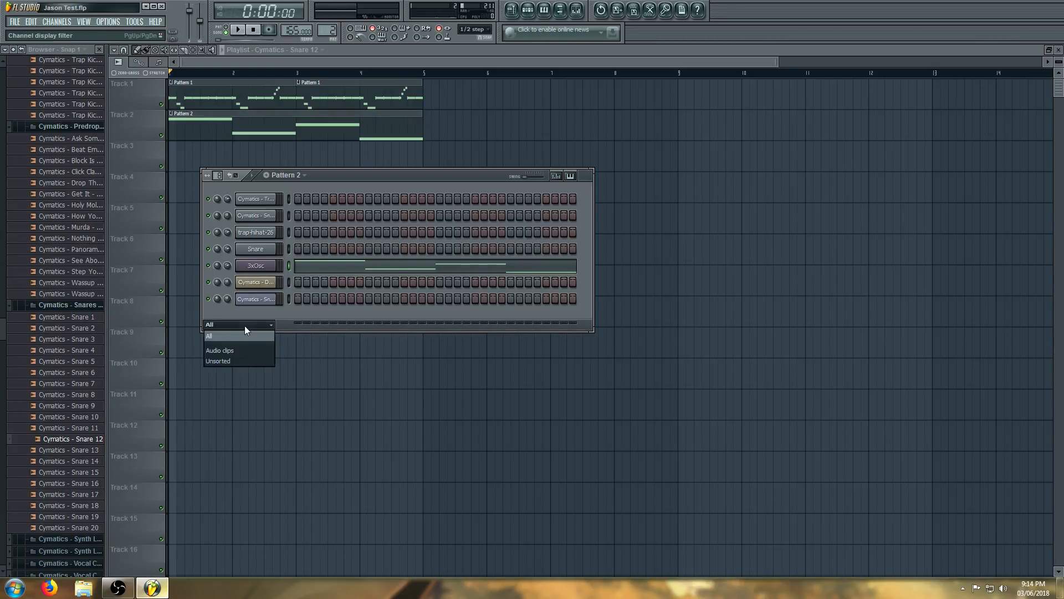
left_click(239, 341)
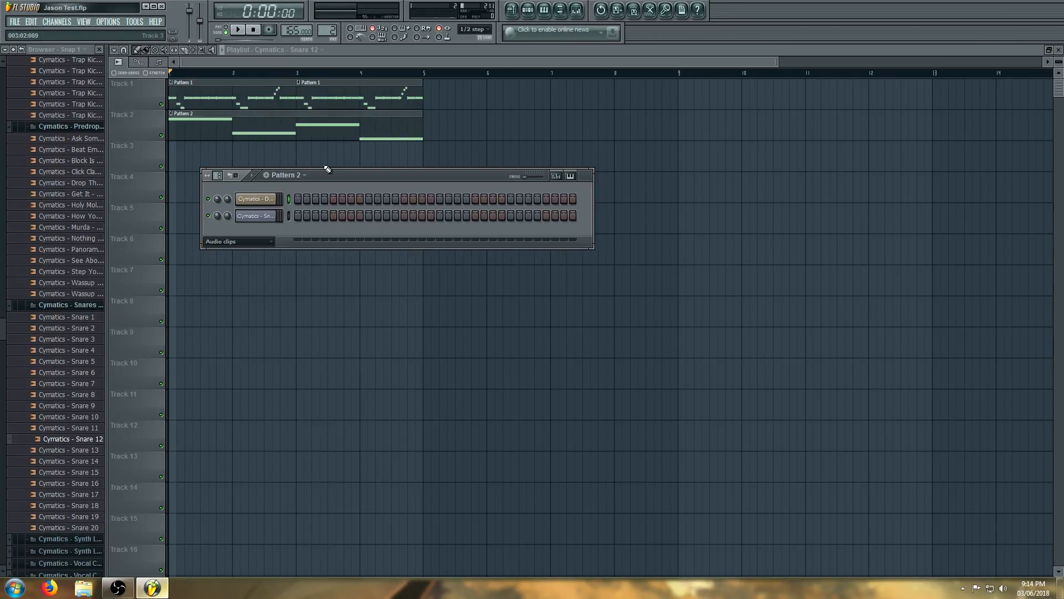
left_click(255, 244)
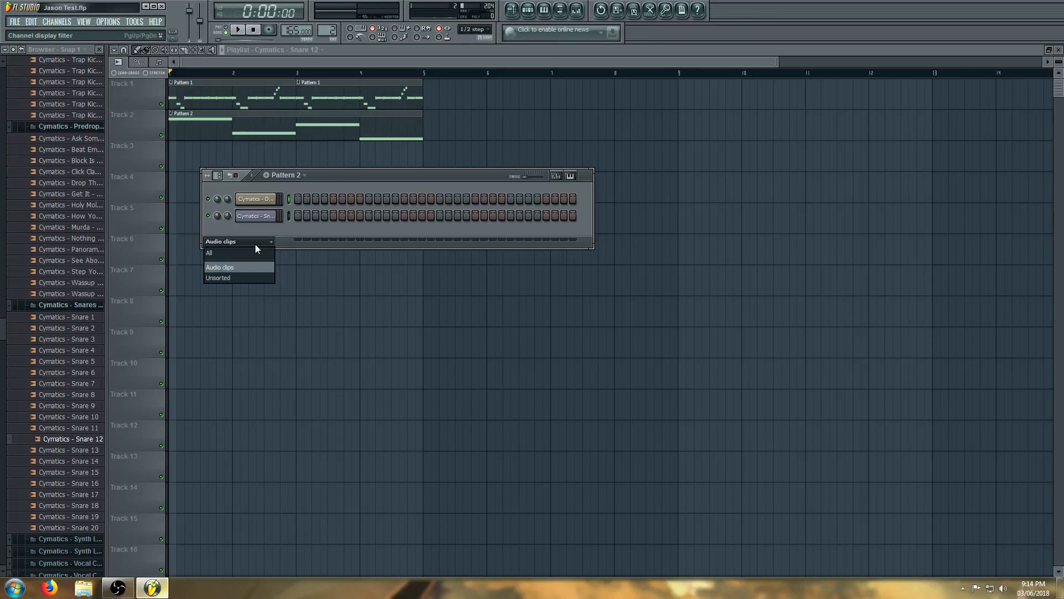
left_click(234, 254)
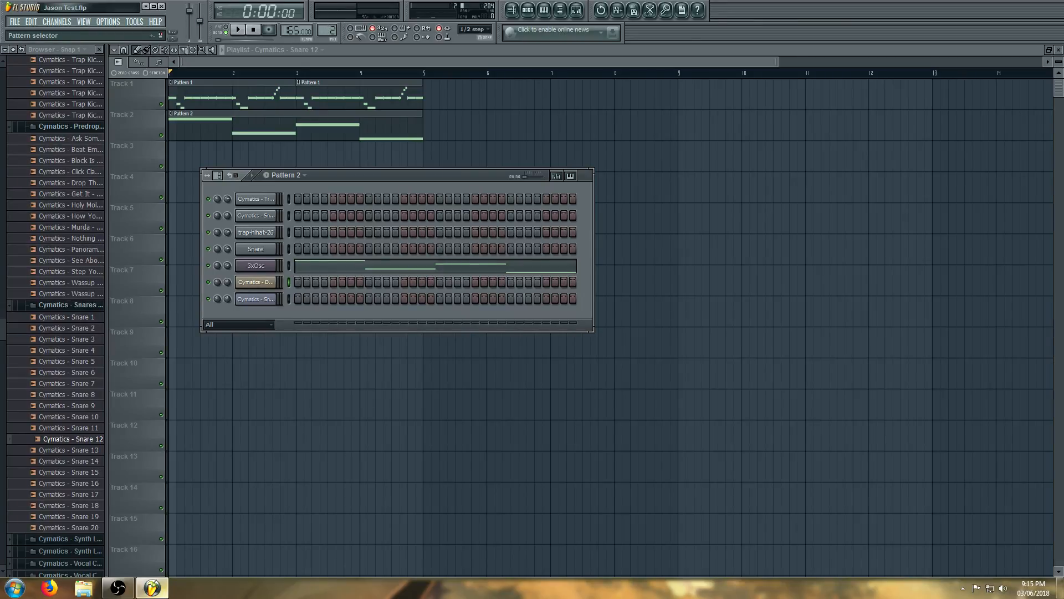
Switch to the empty Pattern 3 and lengthen it to 32 steps
scroll(327, 29, "up", 1)
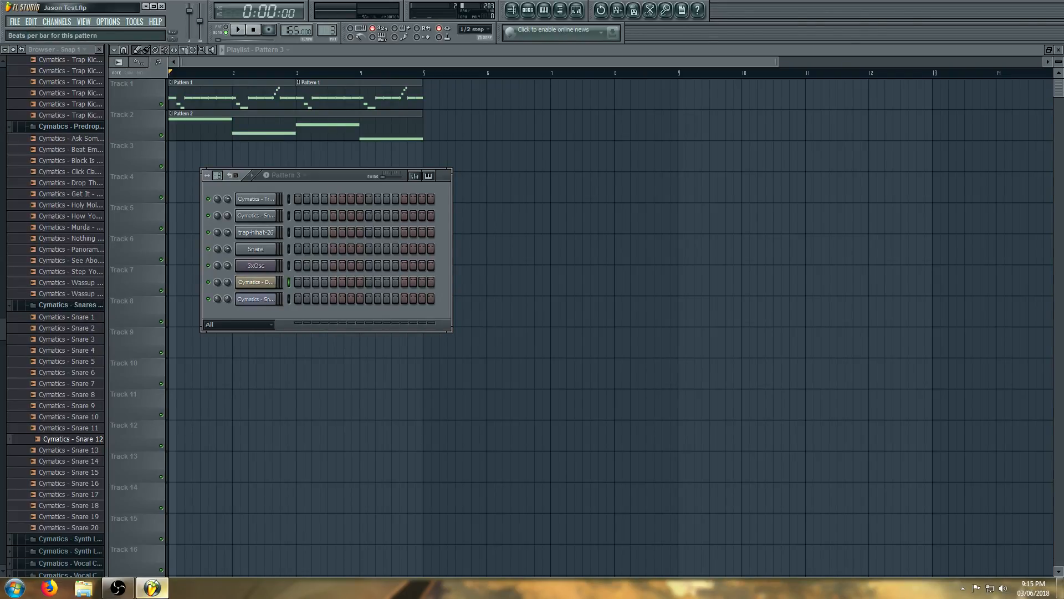
scroll(217, 175, "up", 4)
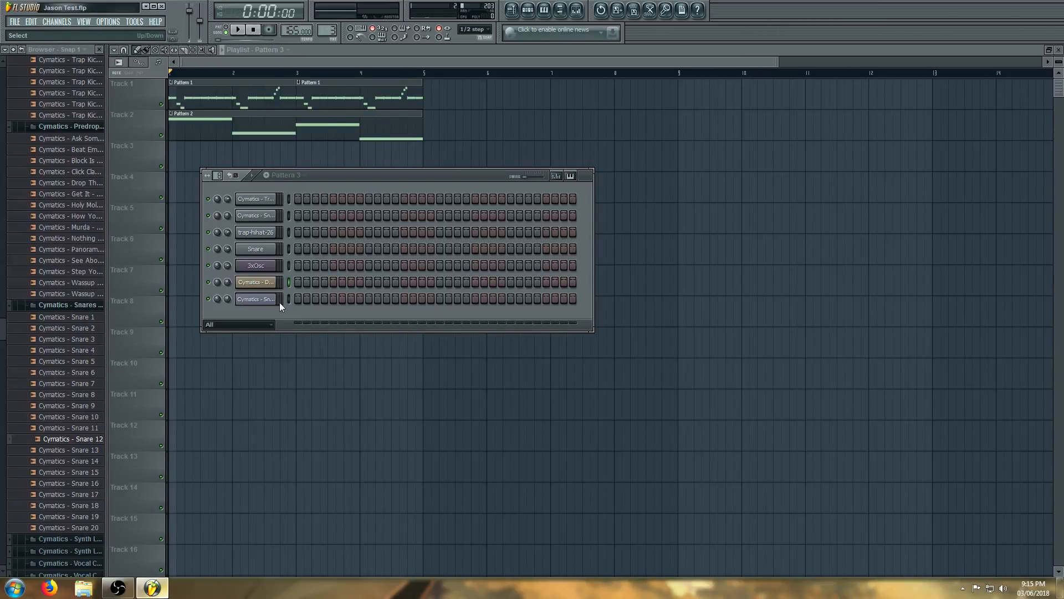
Insert an FL Keys channel above the Snare channel, close its plugin window, and open its piano roll
right_click(267, 250)
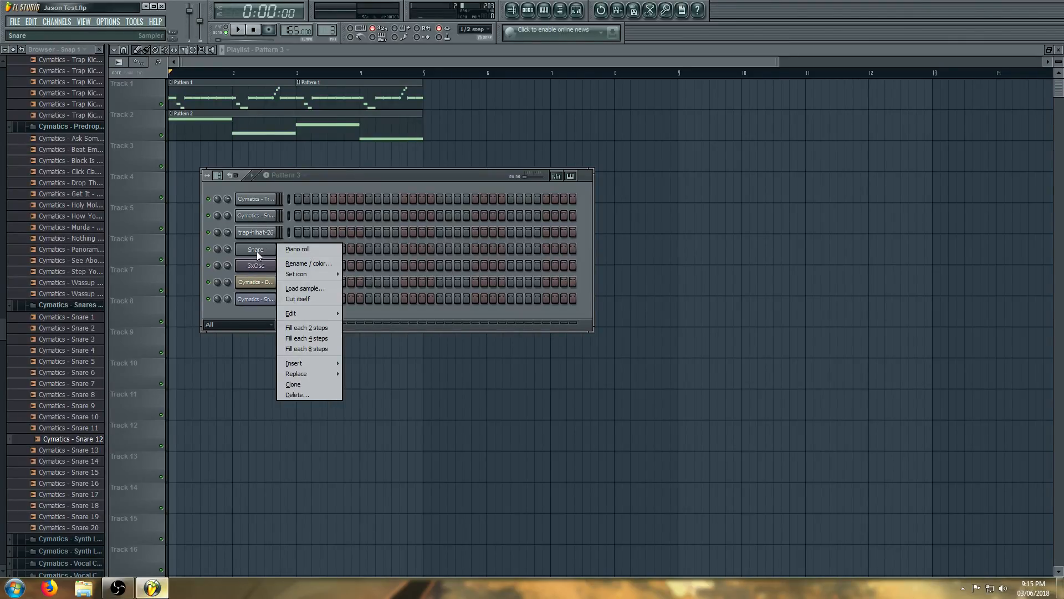
mouse_move(289, 362)
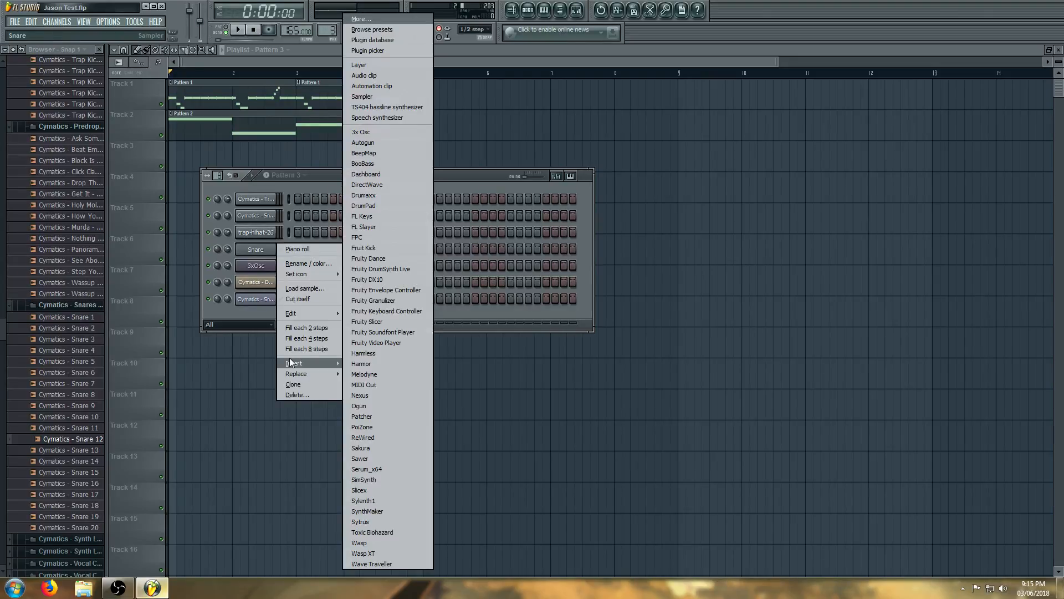
left_click(397, 219)
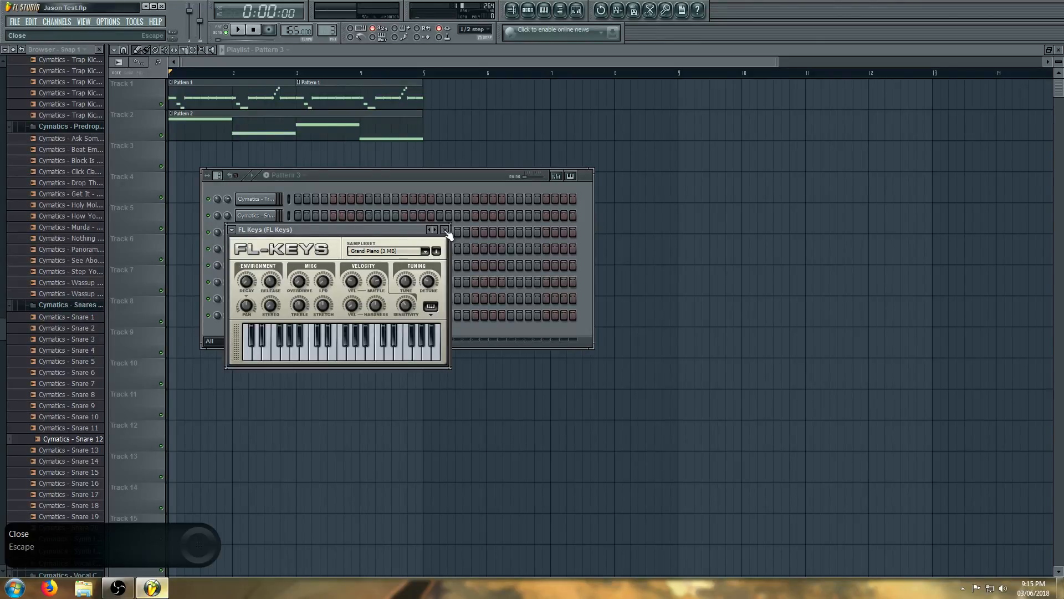
left_click(445, 230)
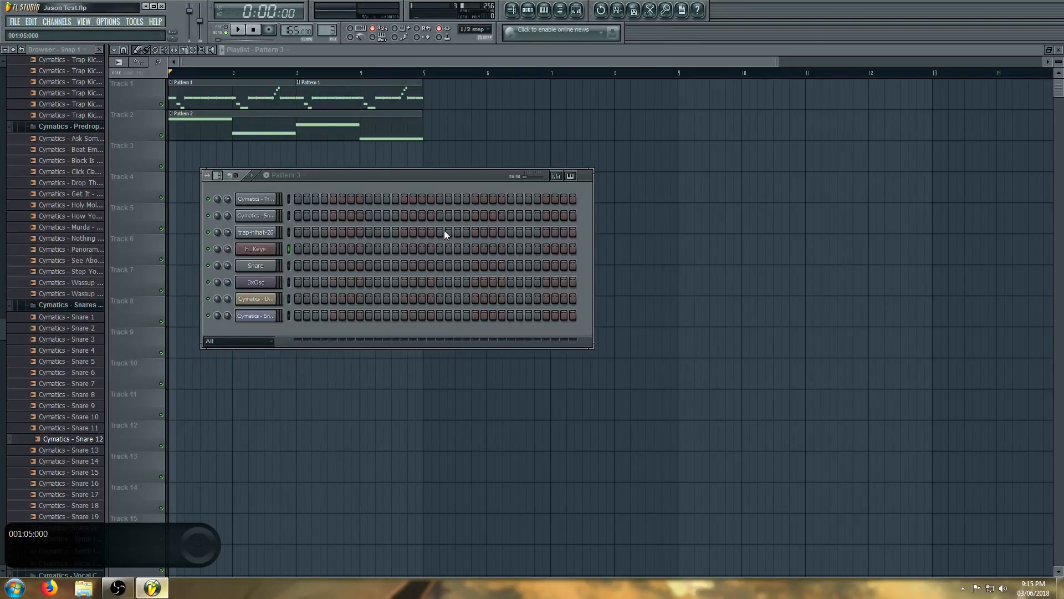
right_click(256, 253)
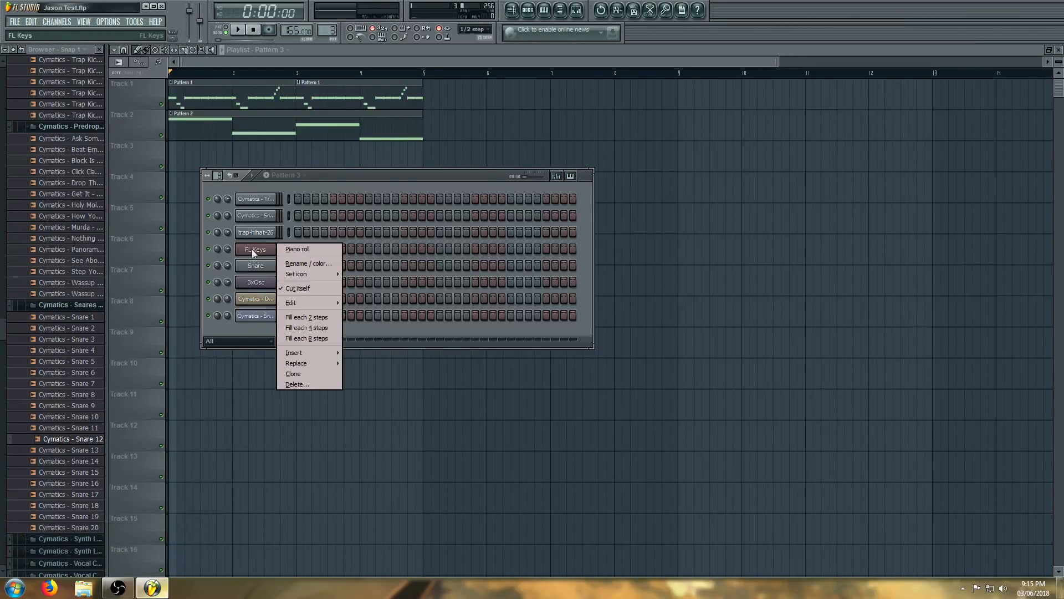
left_click(287, 248)
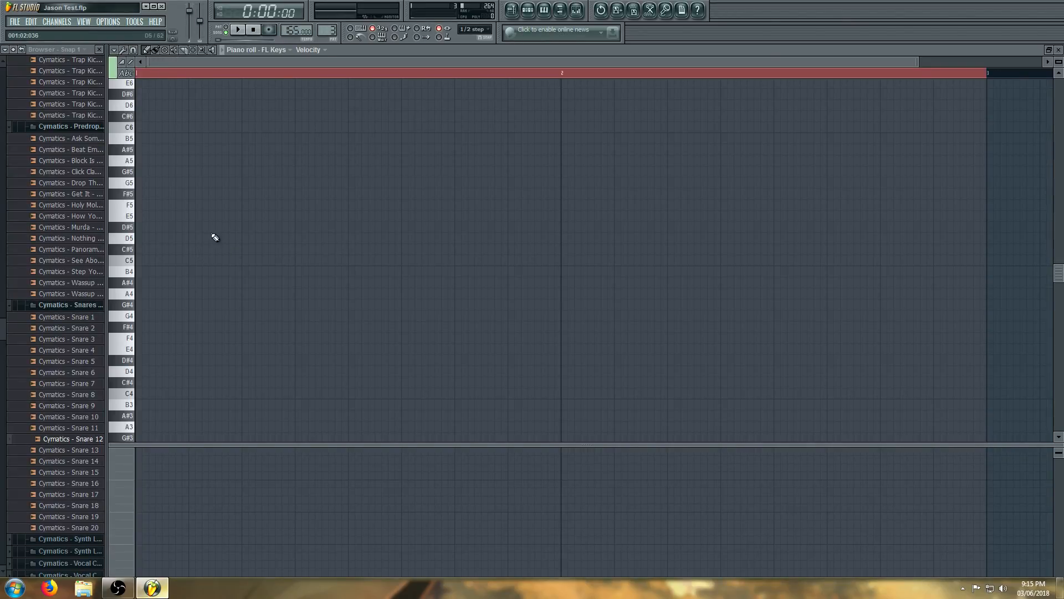
left_click(148, 249)
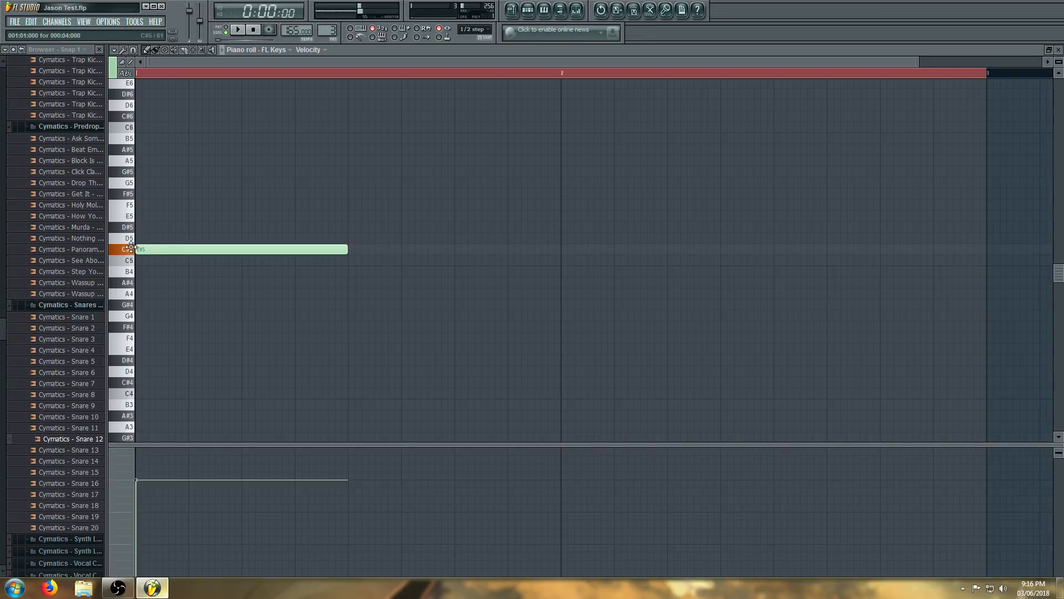
left_click(232, 205)
left_click(288, 149)
left_click(408, 172)
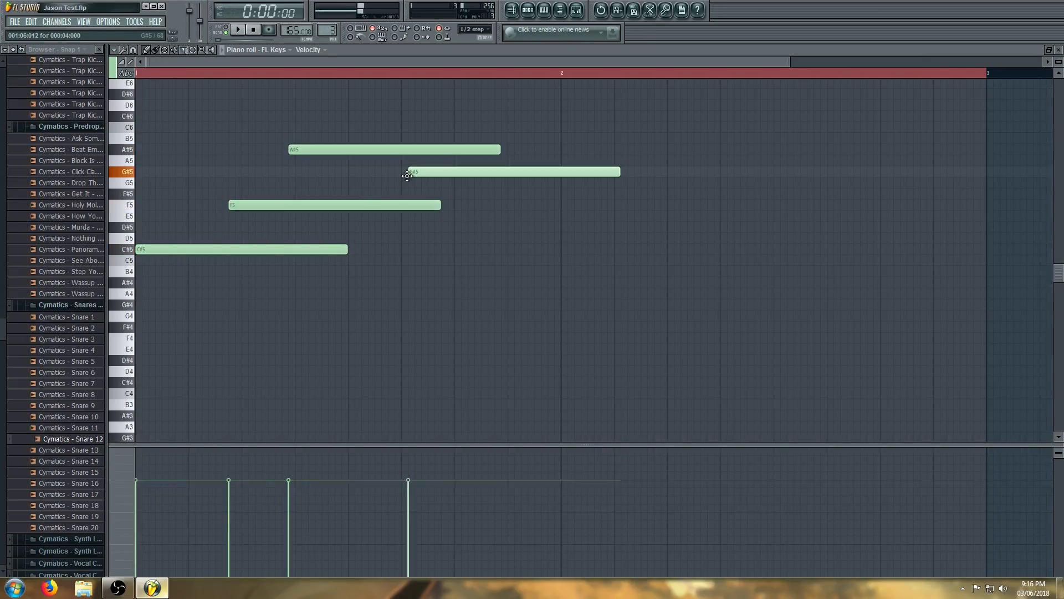
right_click(441, 149)
right_click(288, 249)
key("space")
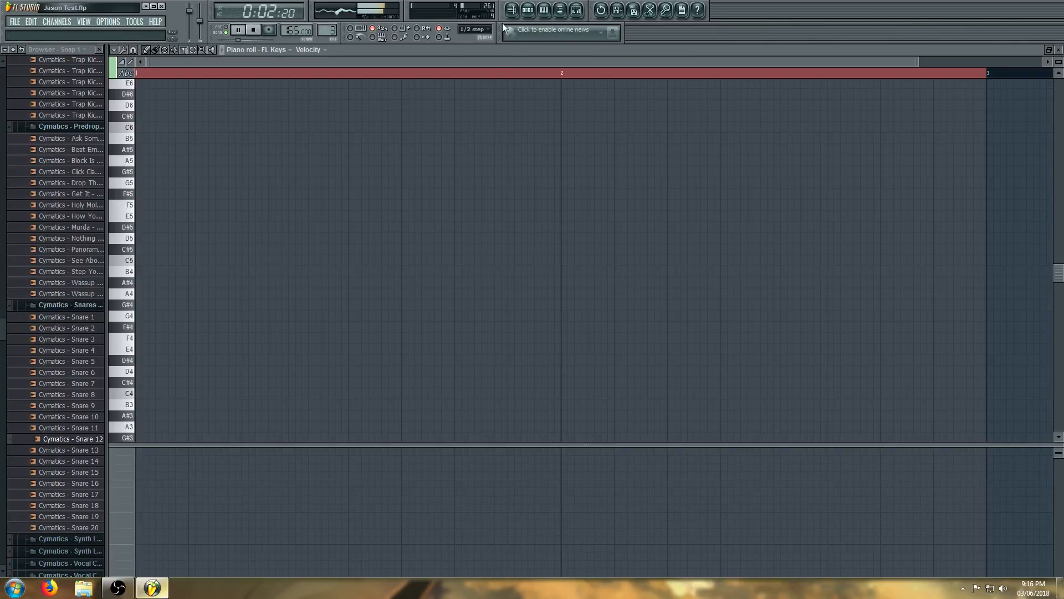
key("space")
Add a C5 note at the start of the FL Keys pattern, shorten it to a quarter bar, and audition it
left_click(147, 260)
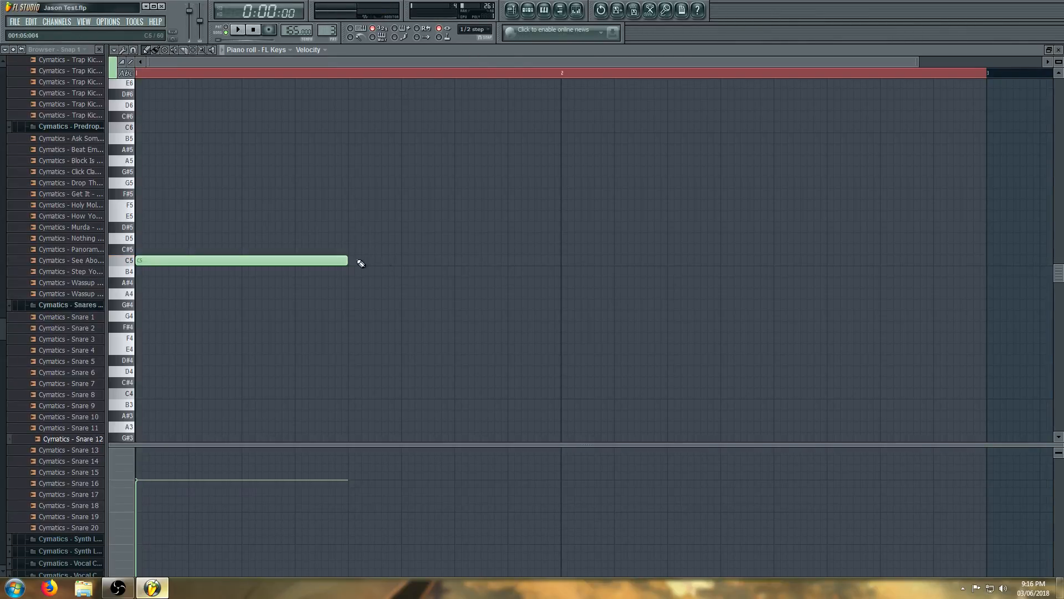
left_click_drag(350, 260, 242, 264)
key("space")
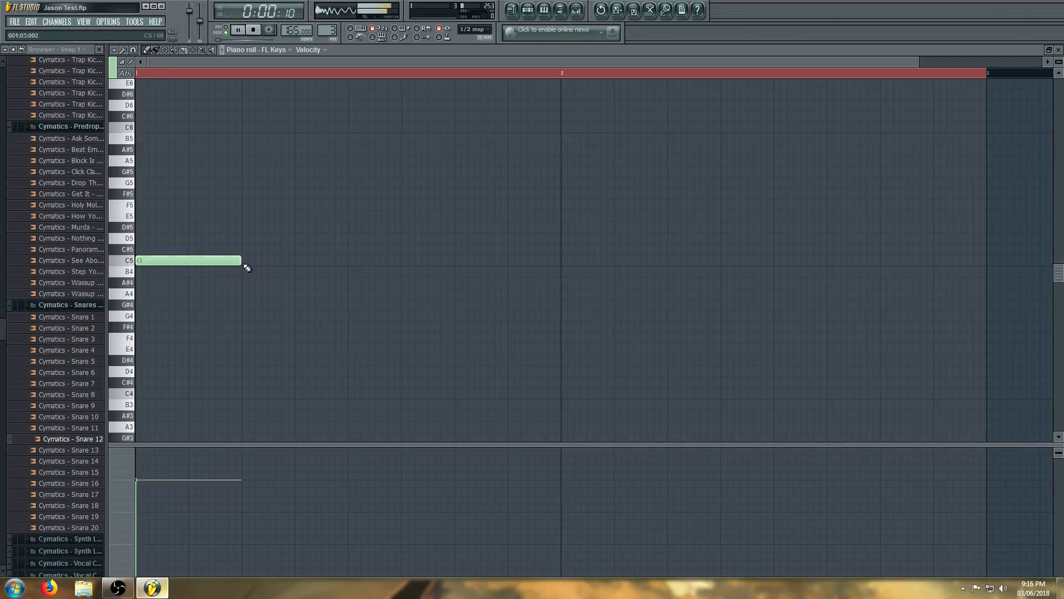
key("space")
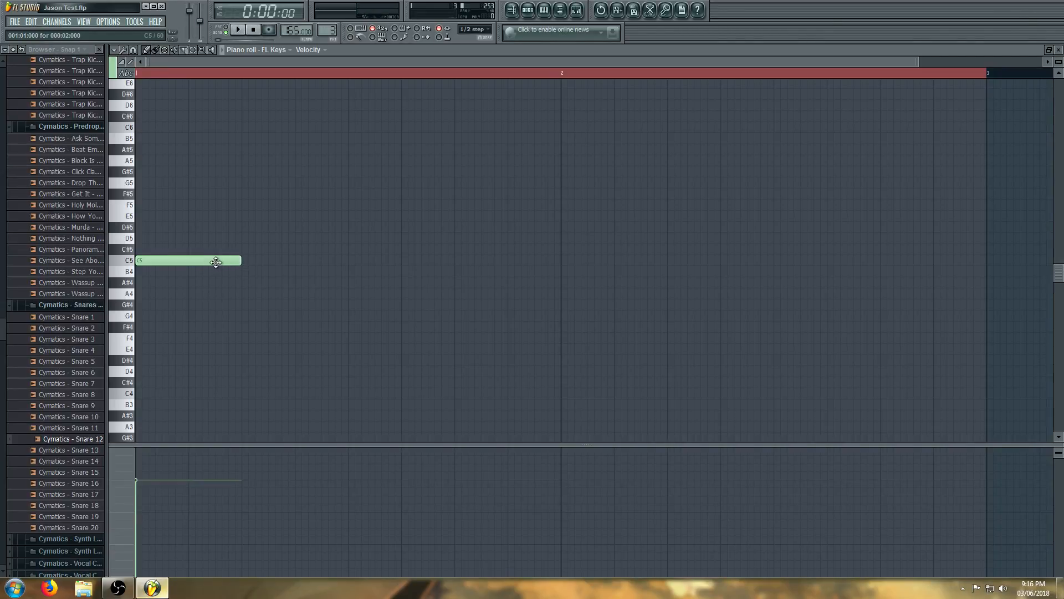
Place Pattern 3 at the start of Track 3 in the playlist
left_click(527, 10)
left_click(514, 10)
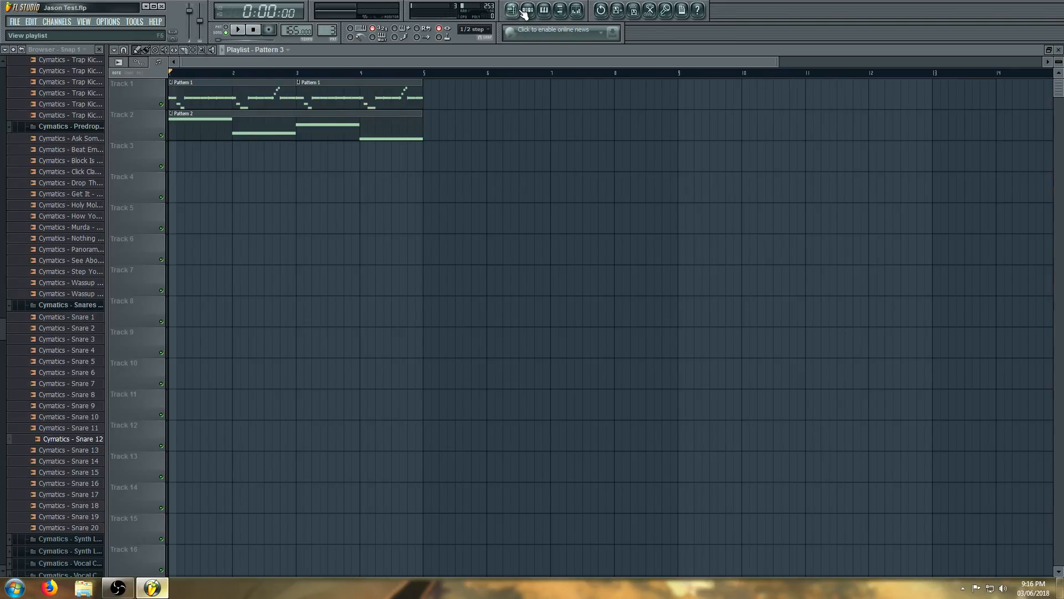
left_click(526, 11)
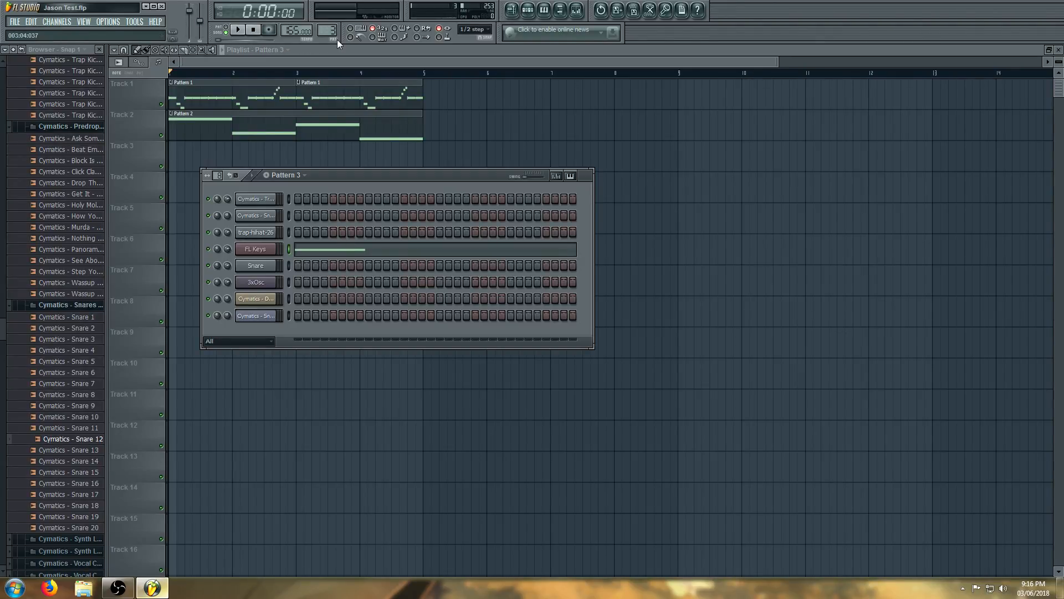
left_click(212, 153)
left_click_drag(212, 153, 150, 149)
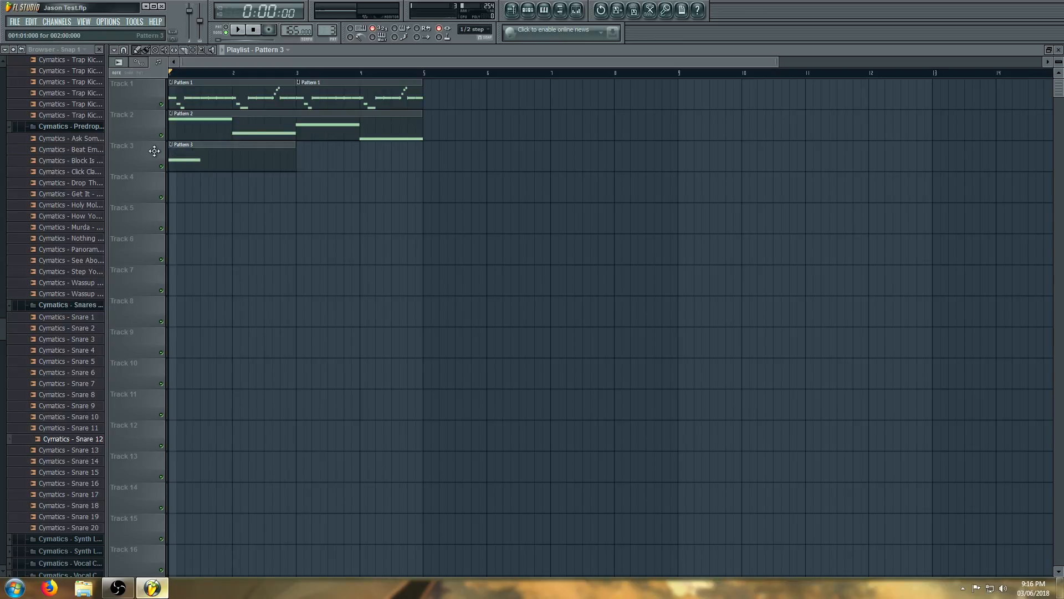
Play the arrangement briefly and reopen the FL Keys piano roll from the Pattern 3 clip
key("space")
key("space")
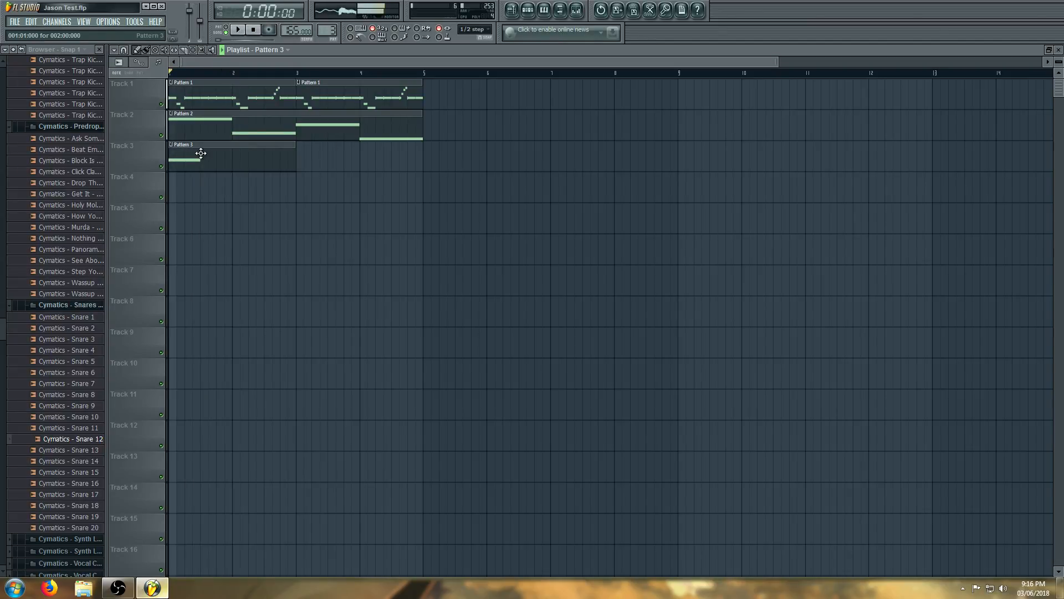
double_click(201, 153)
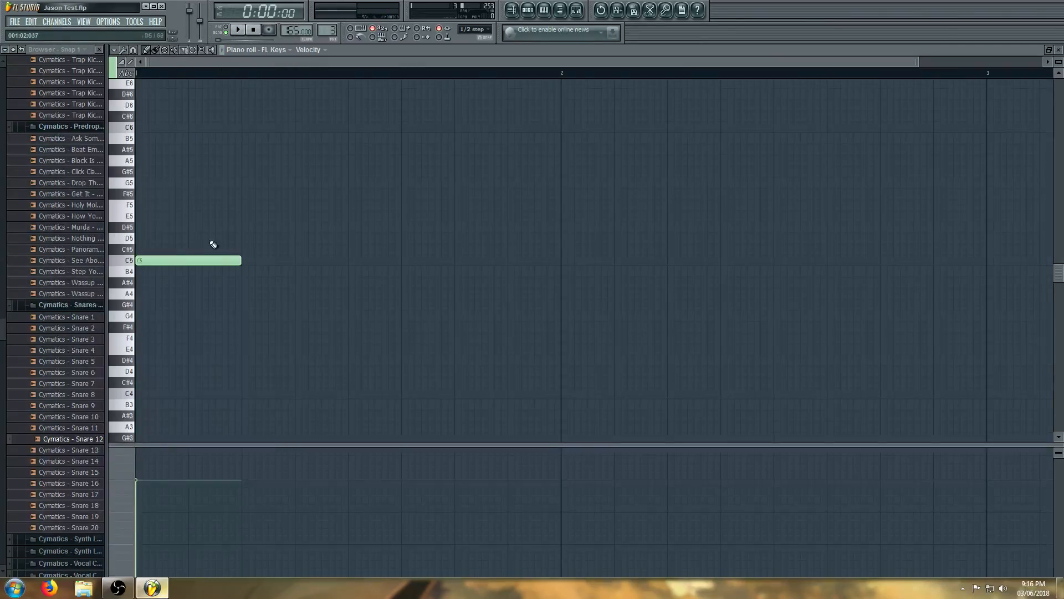
Replace the long C5 with short consecutive C5, D#5 and G5 notes starting one eighth into bar 1, and audition them
mouse_move(209, 257)
left_mouse_down()
mouse_move(278, 254)
mouse_move(214, 260)
left_mouse_up()
key("space")
key("space")
left_click(224, 232)
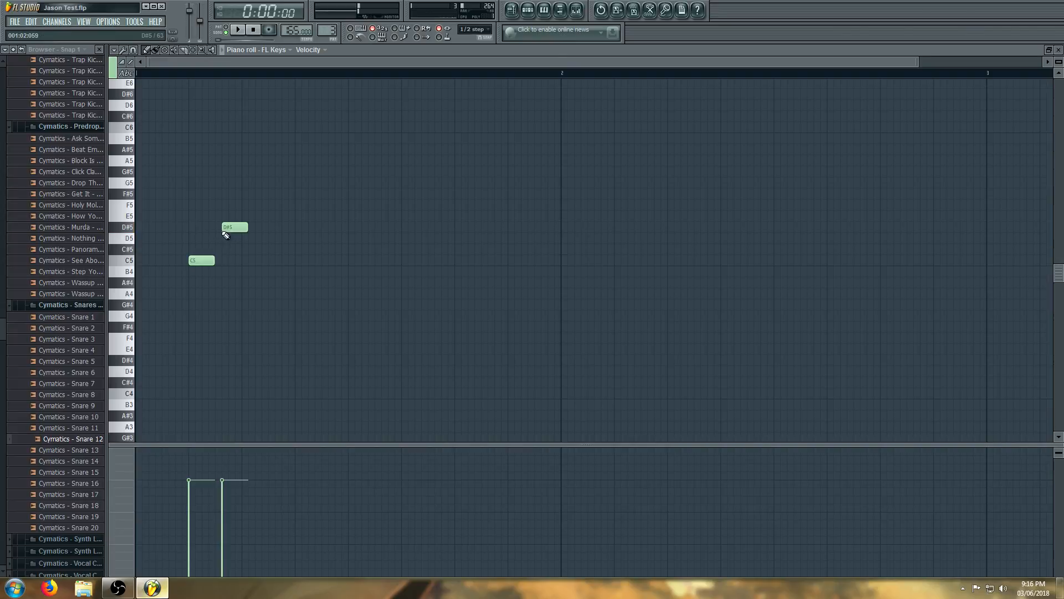
left_click_drag(243, 207, 240, 181)
left_click_drag(227, 228, 220, 227)
key("space")
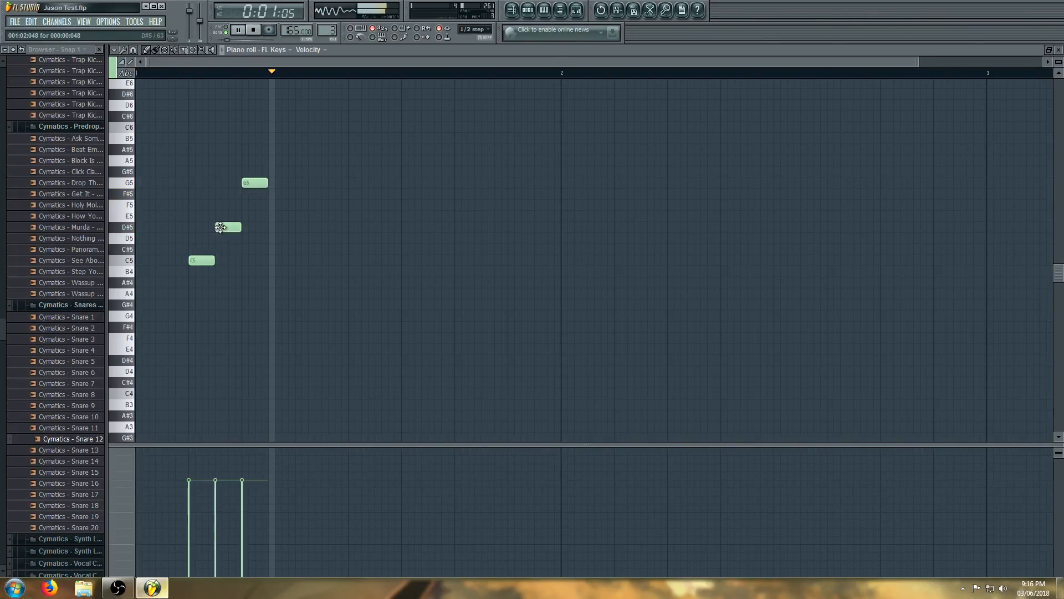
key("space")
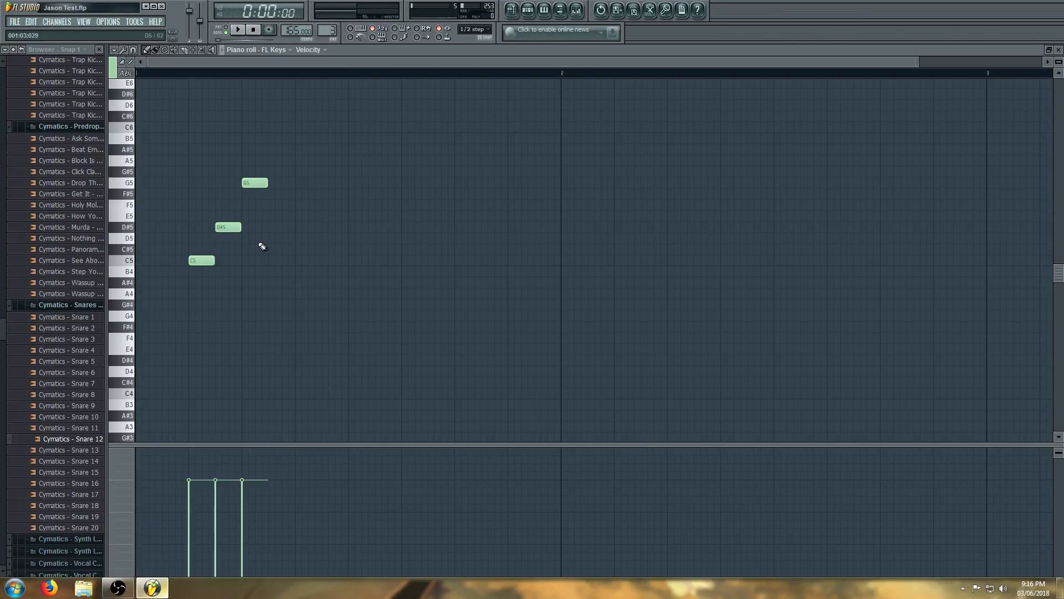
Transpose all three FL Keys notes up two octaves to C7, D#7 and G7, clear the selection, and audition them
key("ctrl+a")
key("ctrl+Up")
key("space")
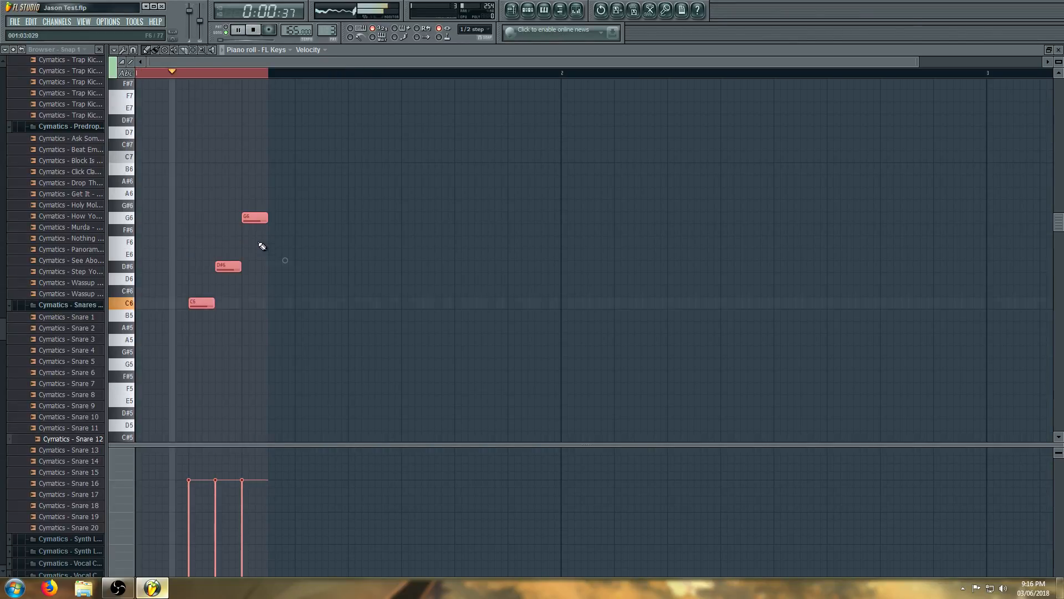
key("ctrl+Up")
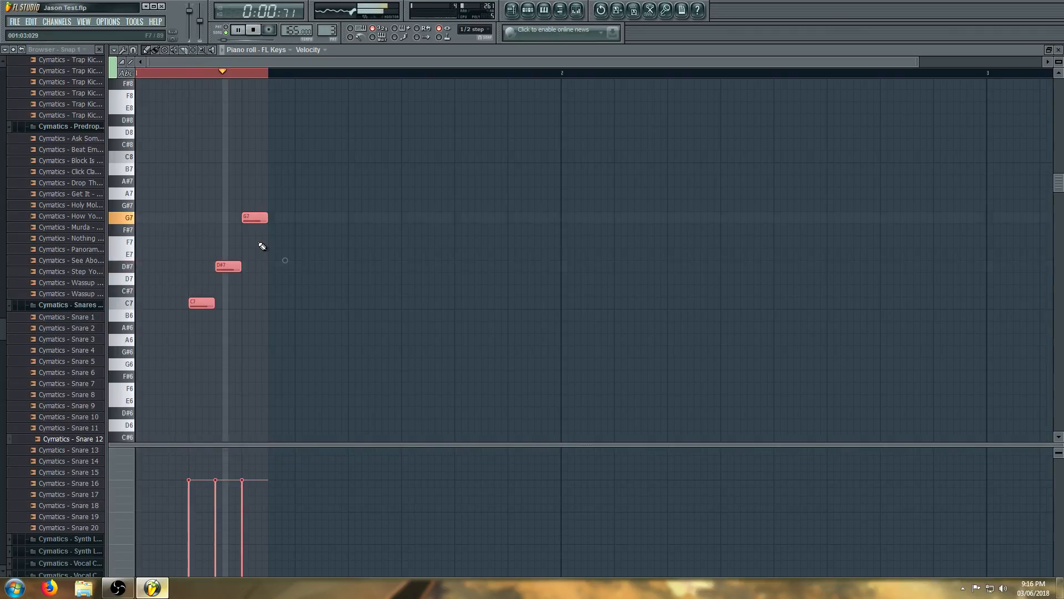
key("space")
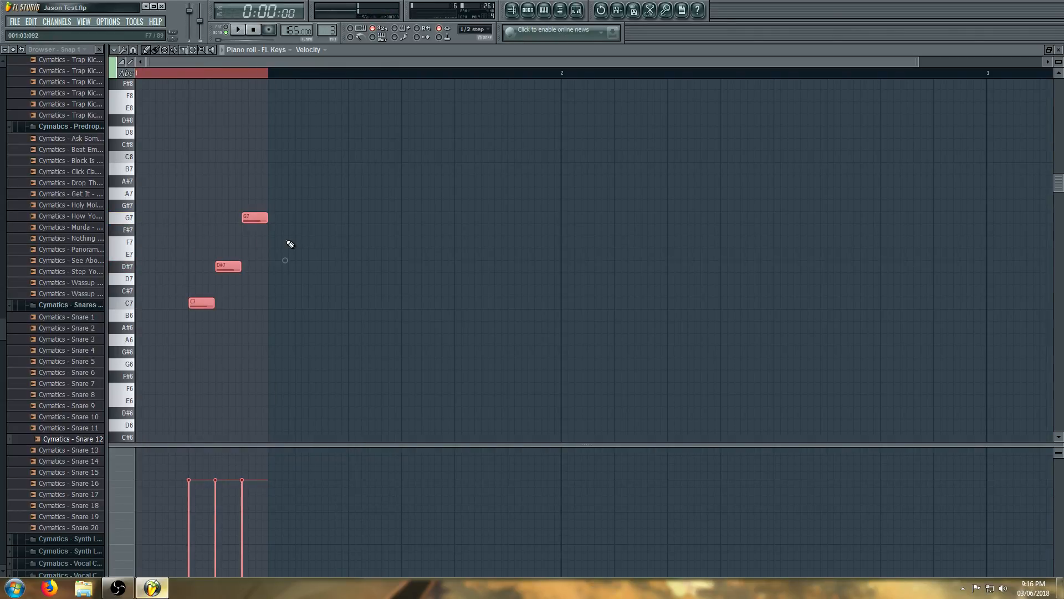
left_click(349, 254)
right_click(357, 254)
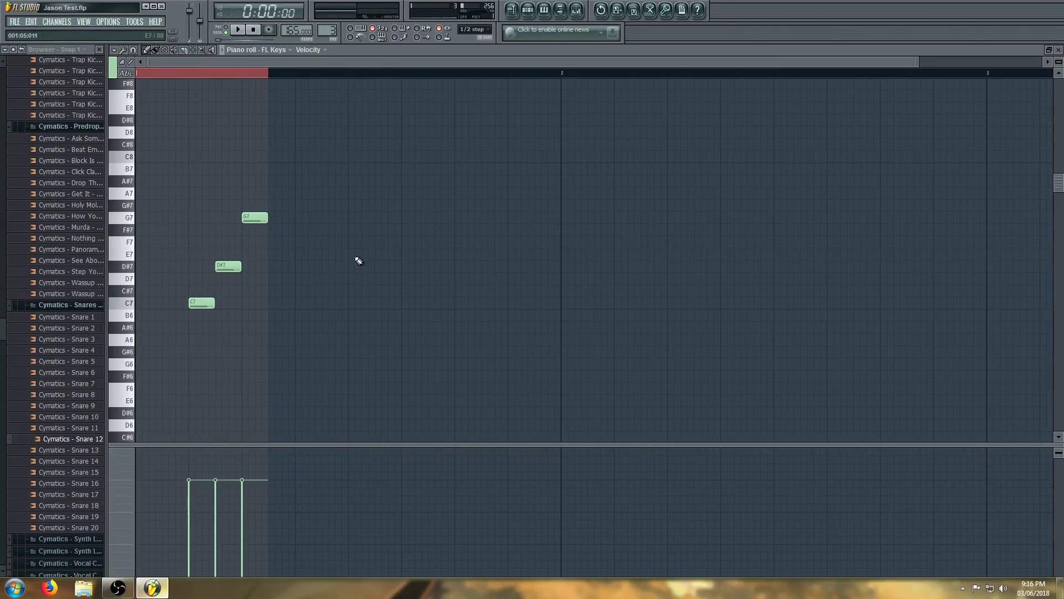
left_click(169, 74)
key("space")
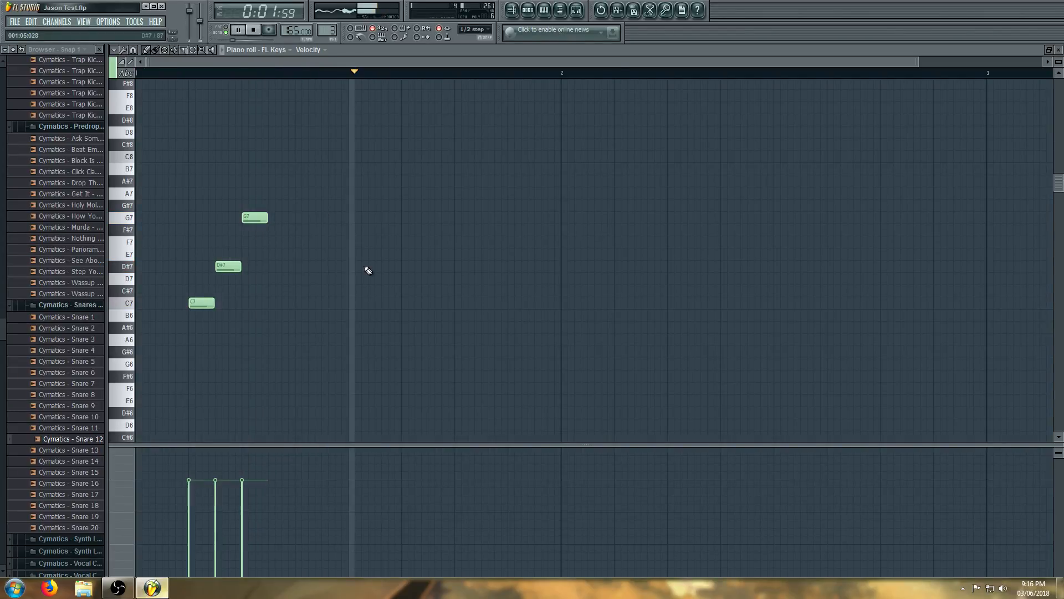
key("space")
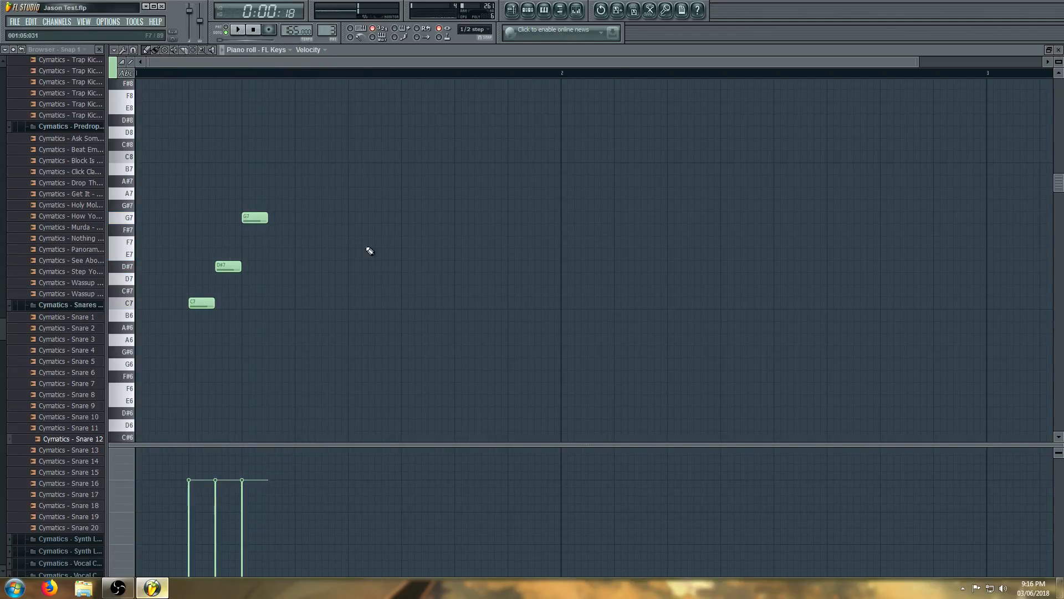
Repeat the rising C7, D#7, G7 figure after a short gap in bar 1 and audition it
left_click(299, 303)
left_click(325, 267)
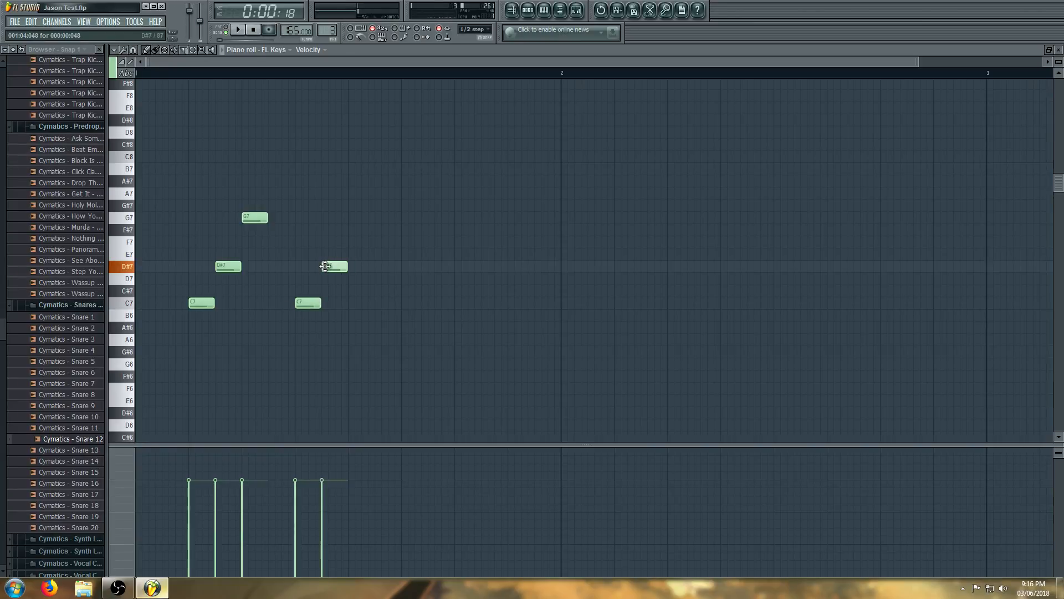
left_click(350, 218)
key("space")
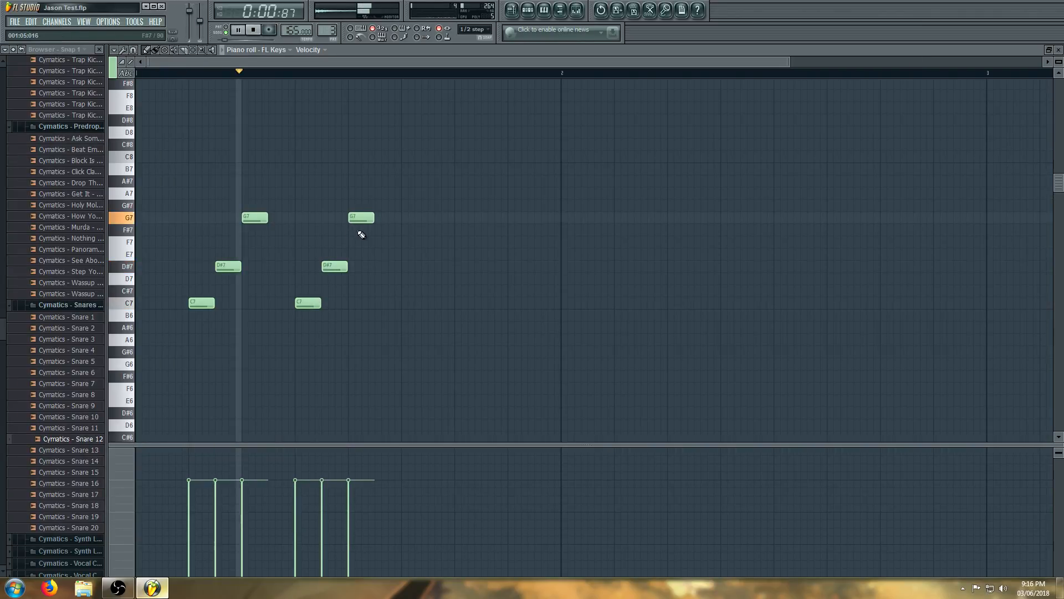
key("space")
Add a third C7, D#7, G7 figure and finish bar 1 with descending D#7, D7 and C7 notes, auditioning the phrase
left_click(409, 303)
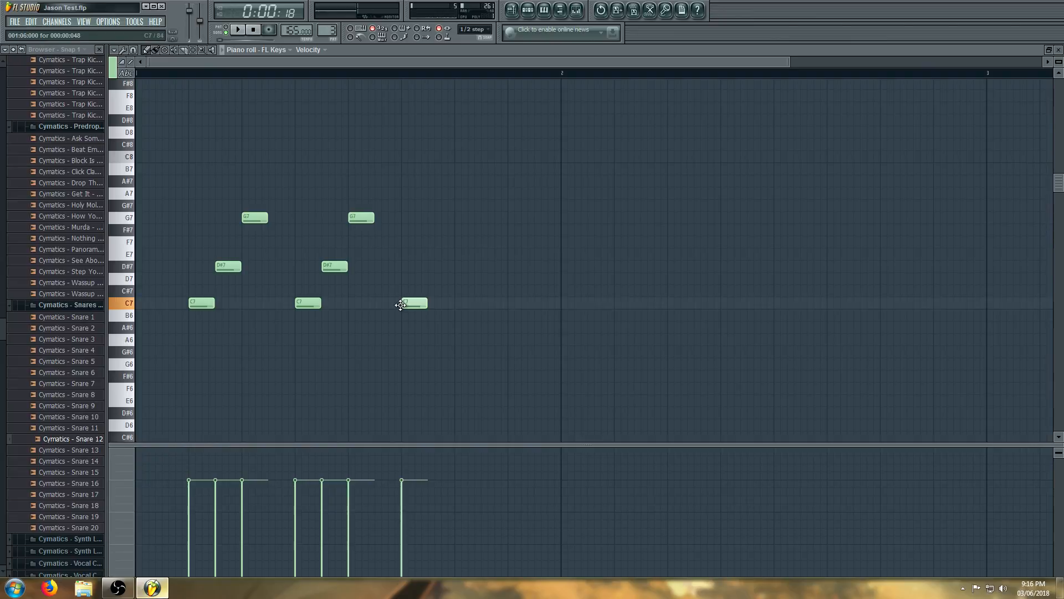
left_click(433, 267)
left_click(460, 217)
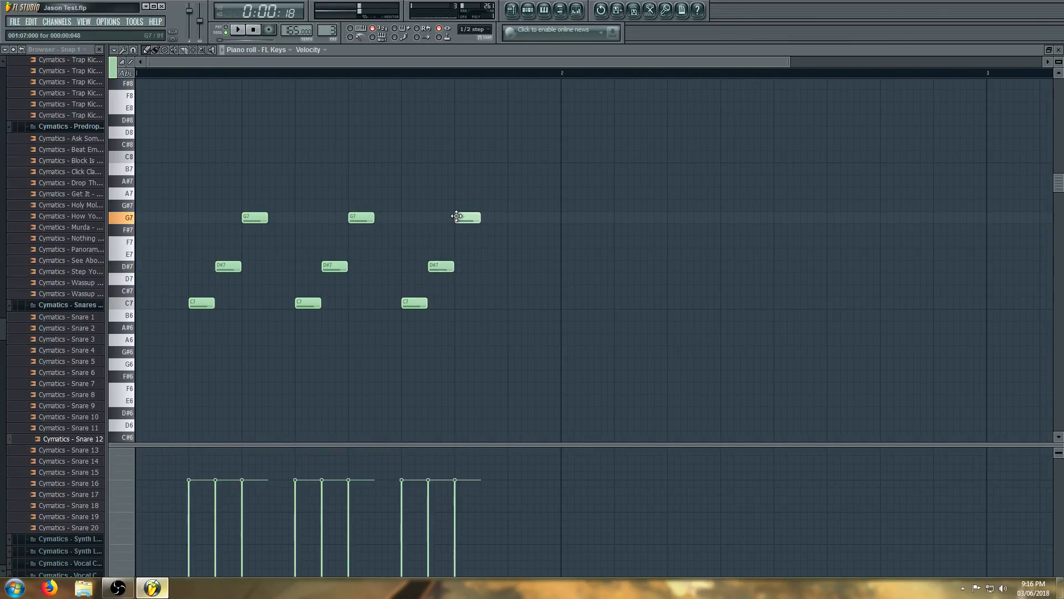
left_click(483, 255)
left_click_drag(484, 267, 485, 270)
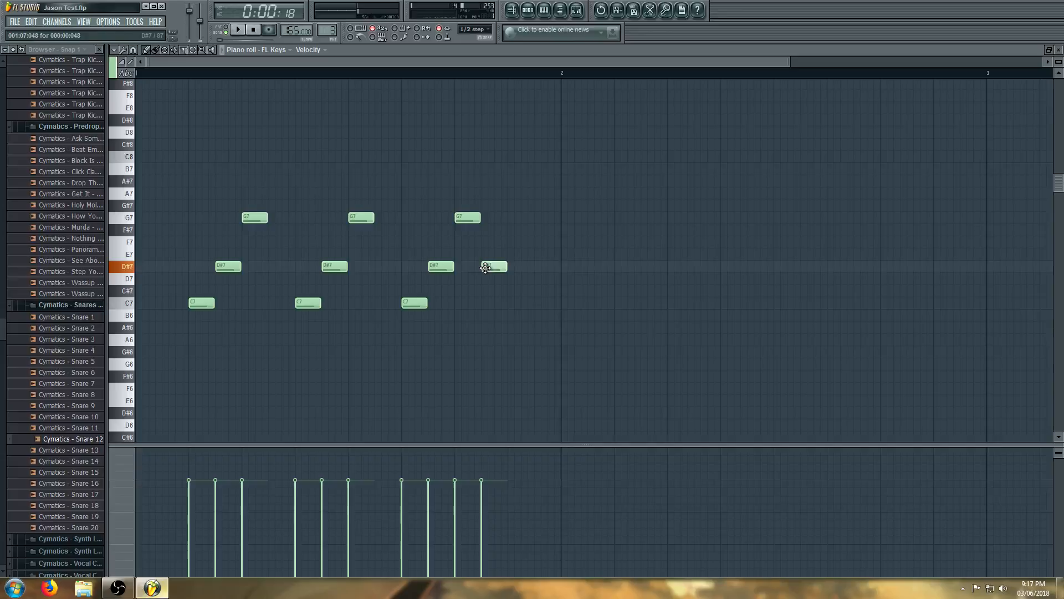
left_click_drag(509, 307, 502, 286)
key("space")
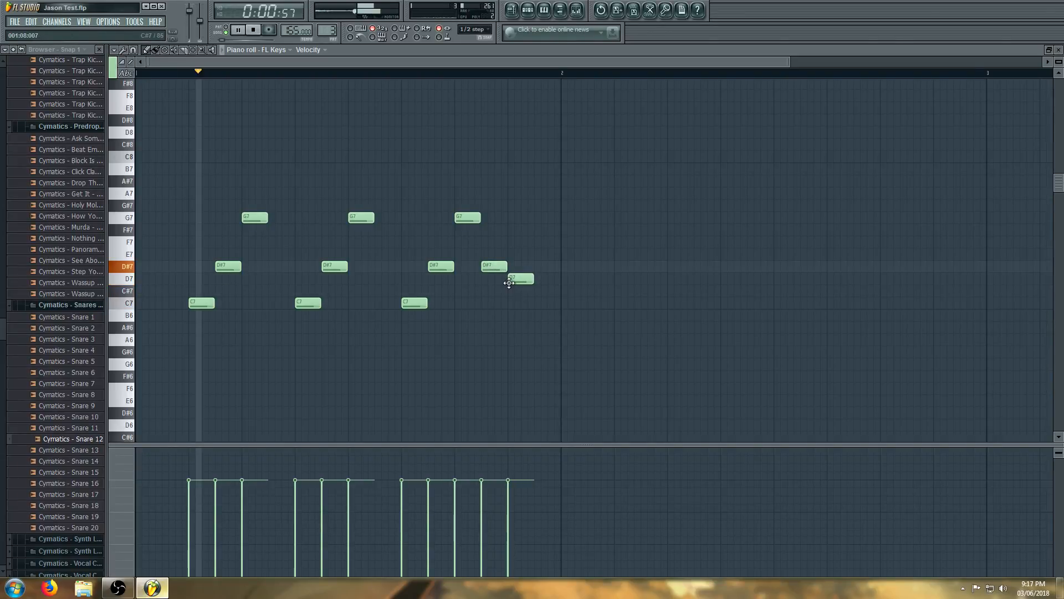
key("space")
left_click(536, 304)
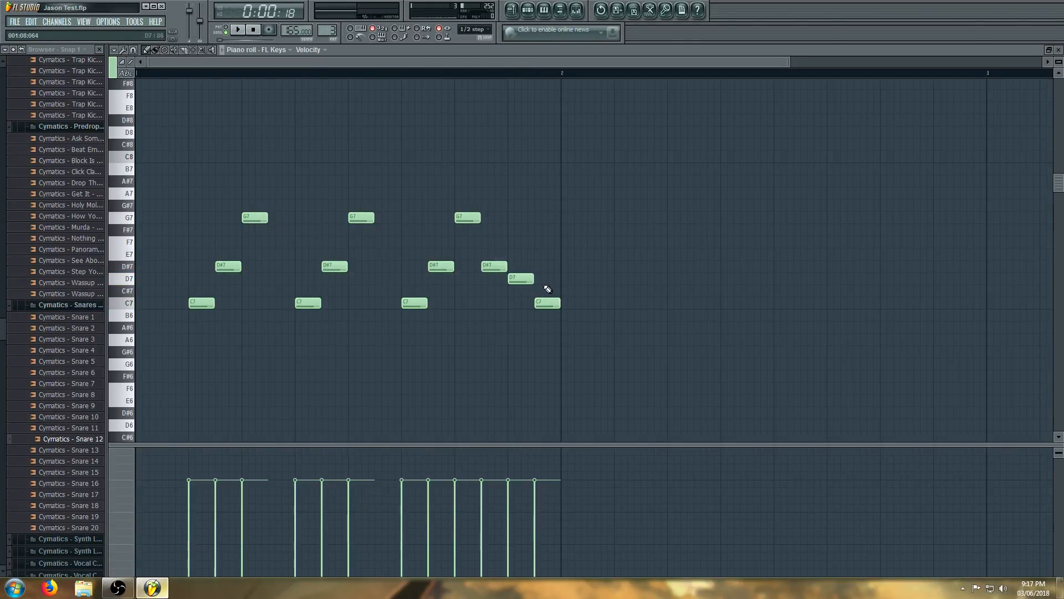
Try copying the whole phrase so its first C7 falls at the start of bar 2, and audition it
key("ctrl+a")
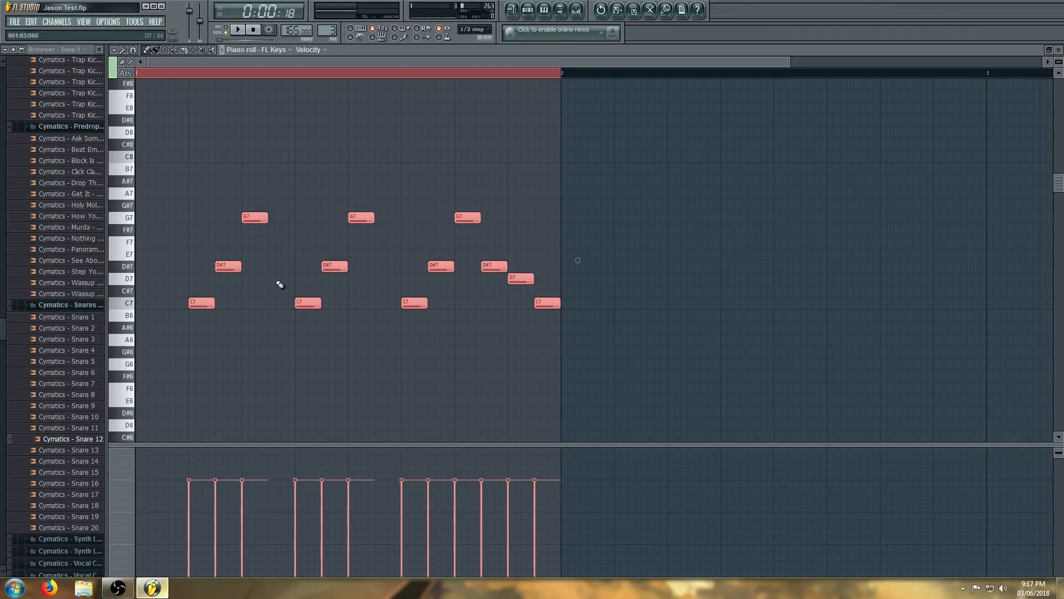
left_click_drag(198, 303, 570, 302)
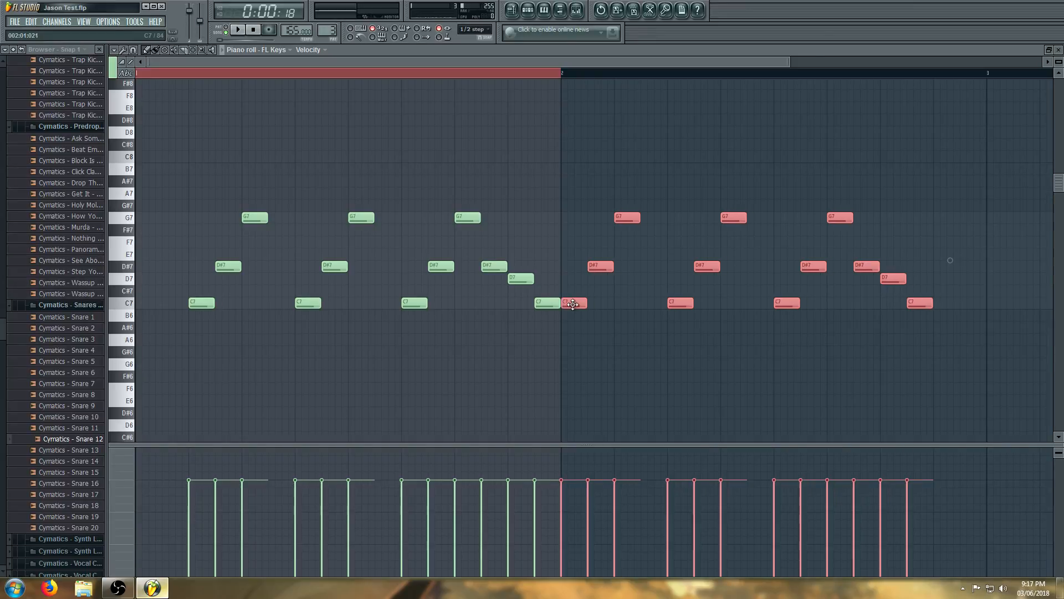
key("space")
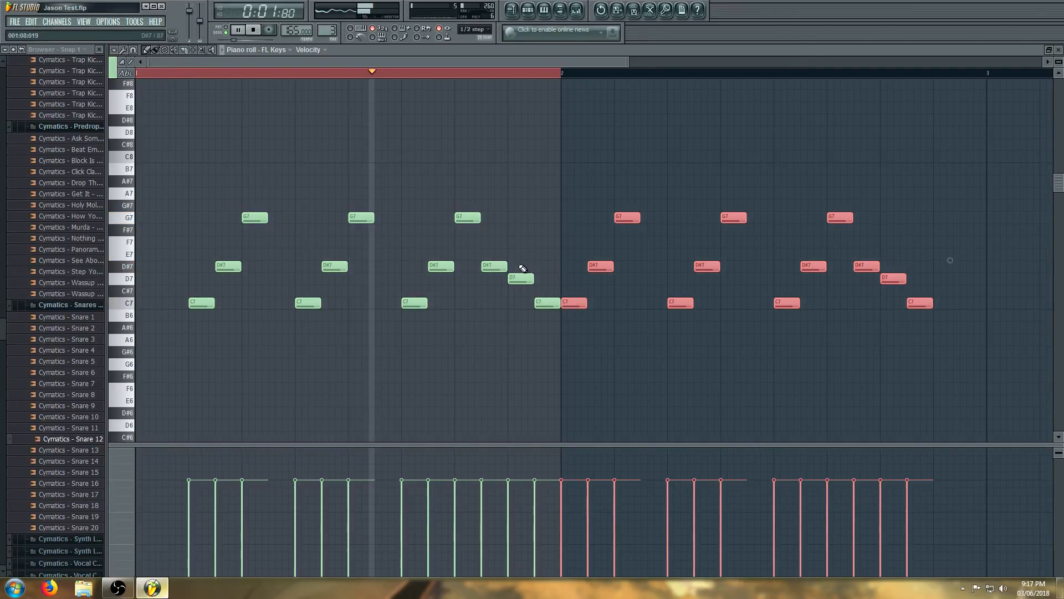
key("space")
Delete all the copied notes from bar 2 of the FL Keys piano roll
scroll(433, 267, "down", 1)
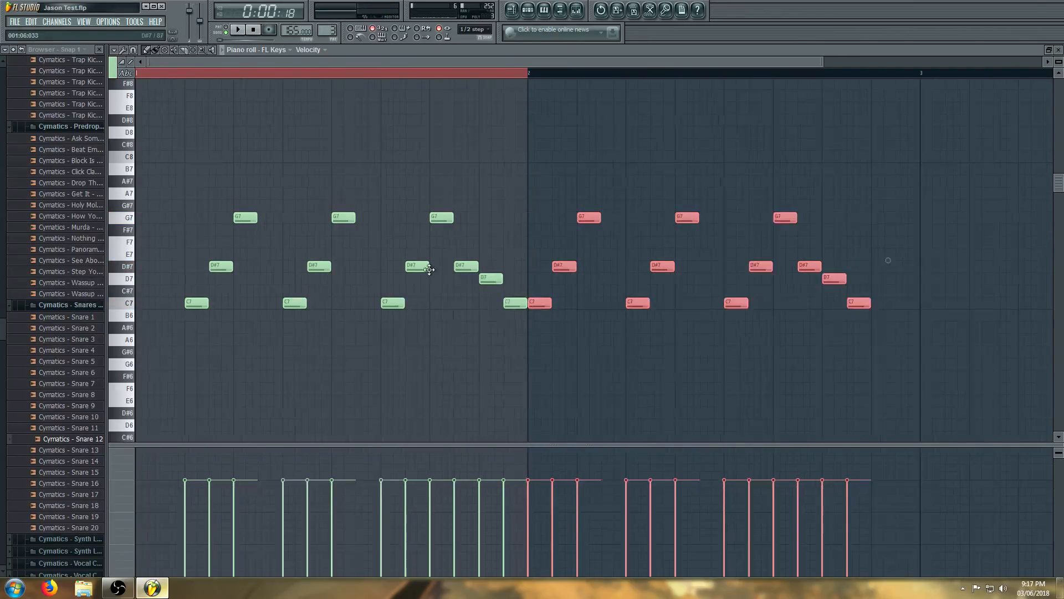
right_click(627, 205)
right_click(656, 266)
right_click(676, 278)
right_click(694, 302)
right_click(637, 217)
right_click(618, 266)
right_click(600, 303)
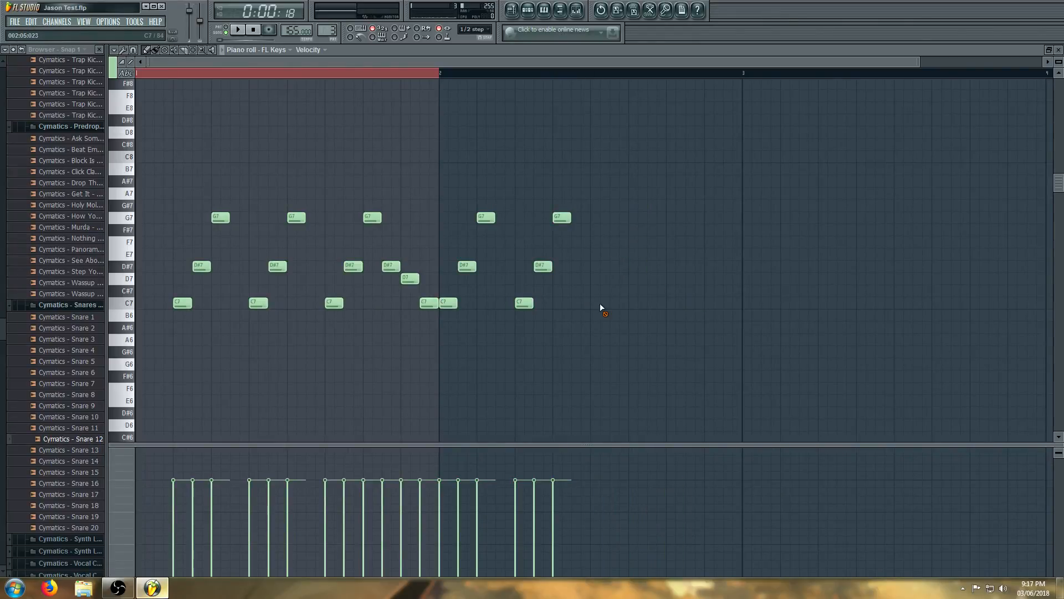
right_click(541, 267)
right_click(562, 217)
right_click(524, 303)
right_click(467, 266)
right_click(448, 303)
right_click(486, 217)
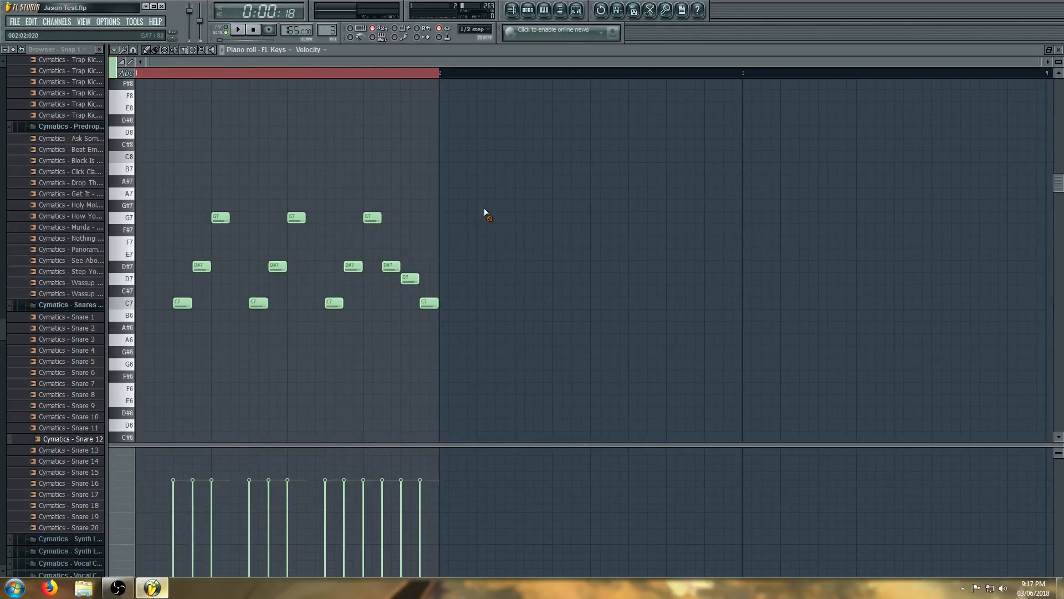
Try a second Pattern 3 clip at bar 3 of Track 3 in the playlist, play the arrangement, and remove that clip
left_click(528, 12)
left_click(513, 11)
left_click(527, 11)
left_click(527, 11)
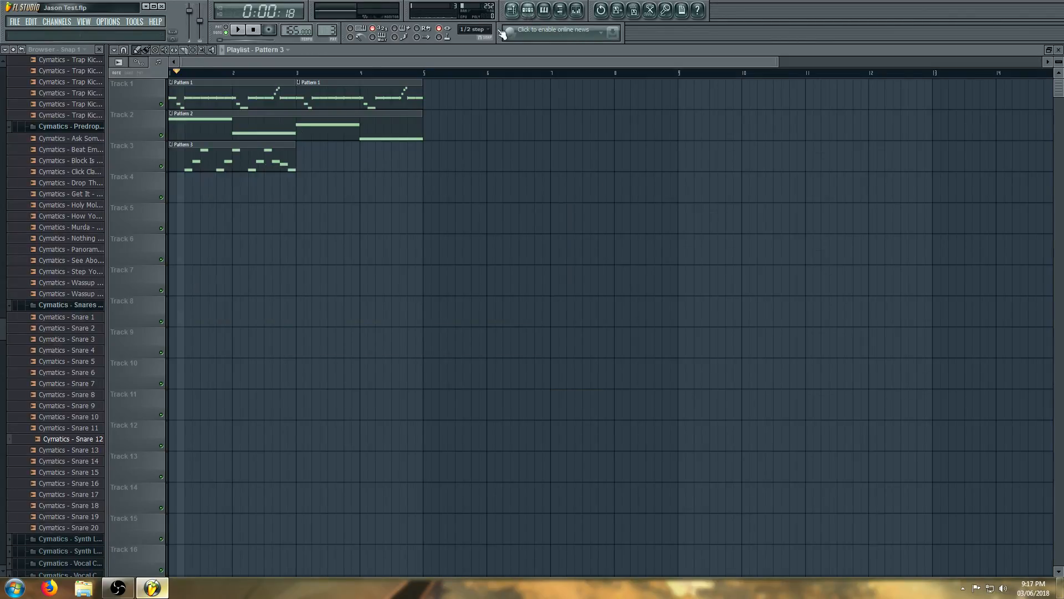
key("space")
left_click(297, 183)
scroll(303, 186, "up", 2)
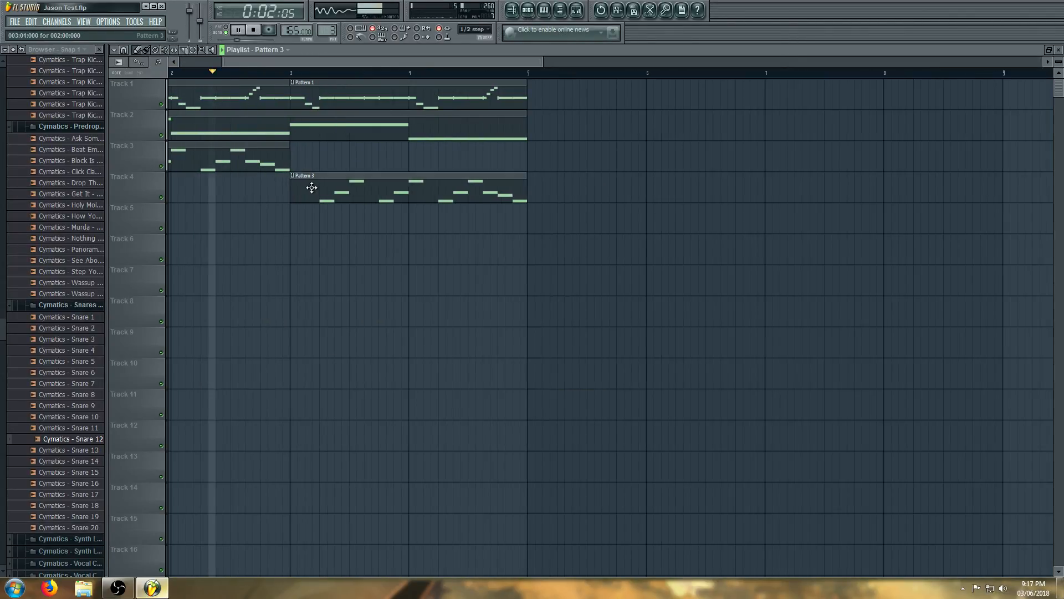
left_click_drag(312, 188, 312, 158)
scroll(343, 161, "down", 2)
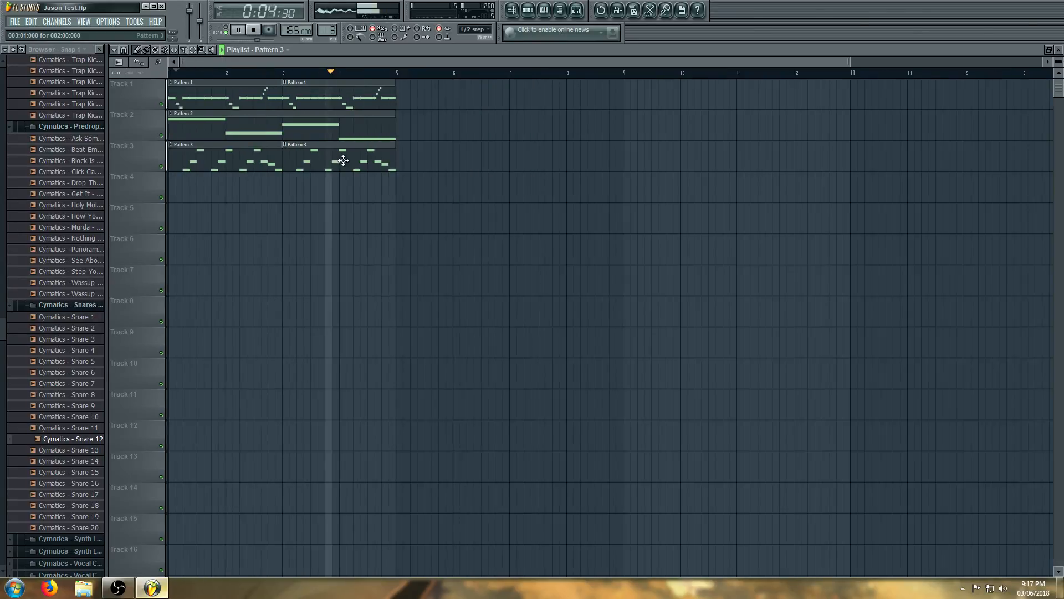
key("space")
right_click(343, 160)
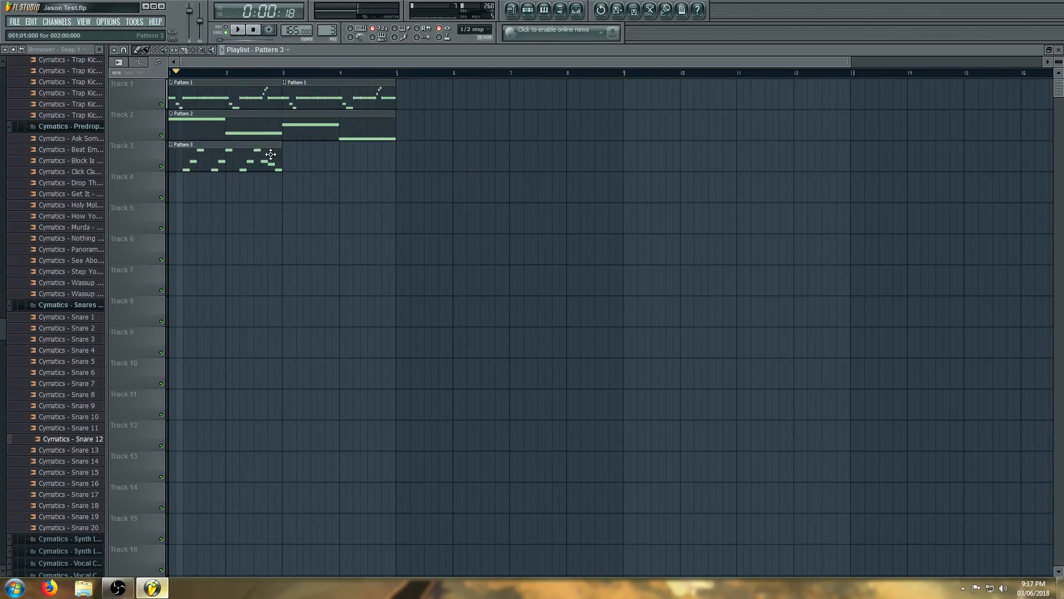
Reopen the Pattern 3 piano roll, copy the phrase exactly one bar later into bar 2, deselect it, and play the result
double_click(271, 154)
key("space")
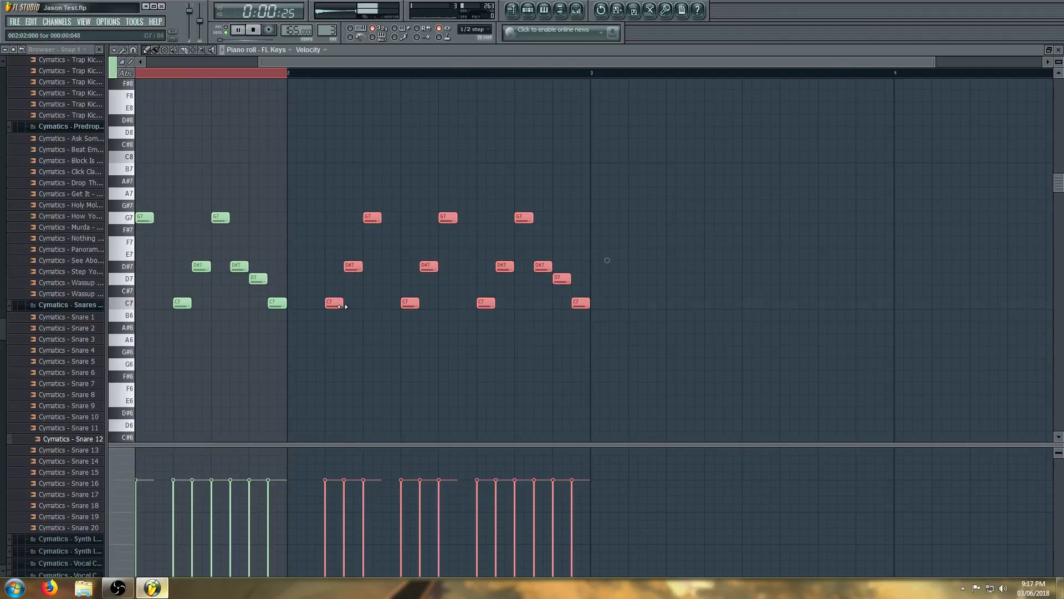
mouse_move(345, 303)
left_mouse_down()
mouse_move(302, 303)
mouse_move(335, 302)
left_mouse_up()
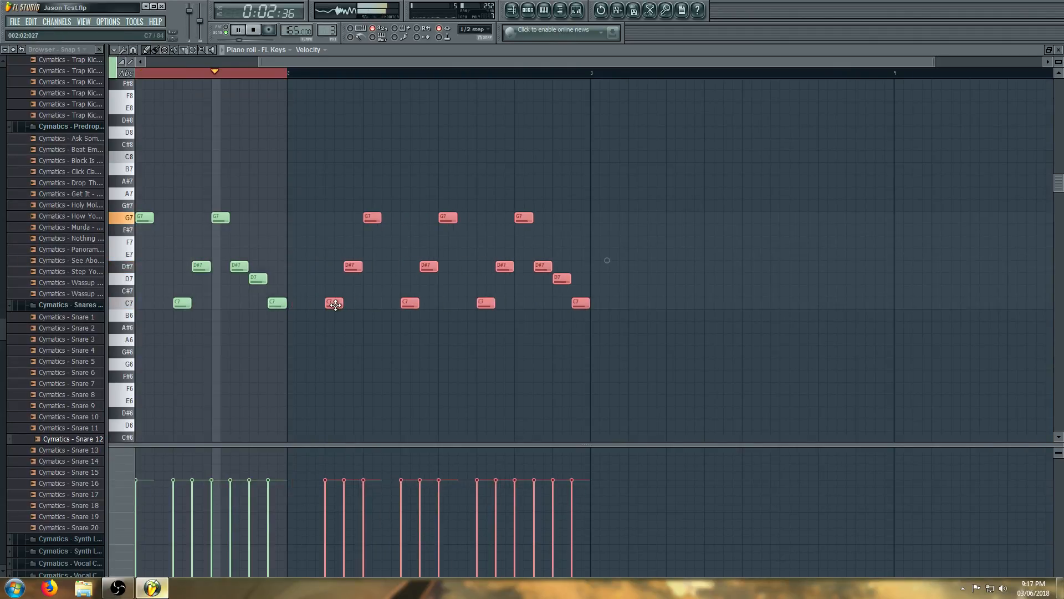
left_click(678, 326)
right_click(683, 326)
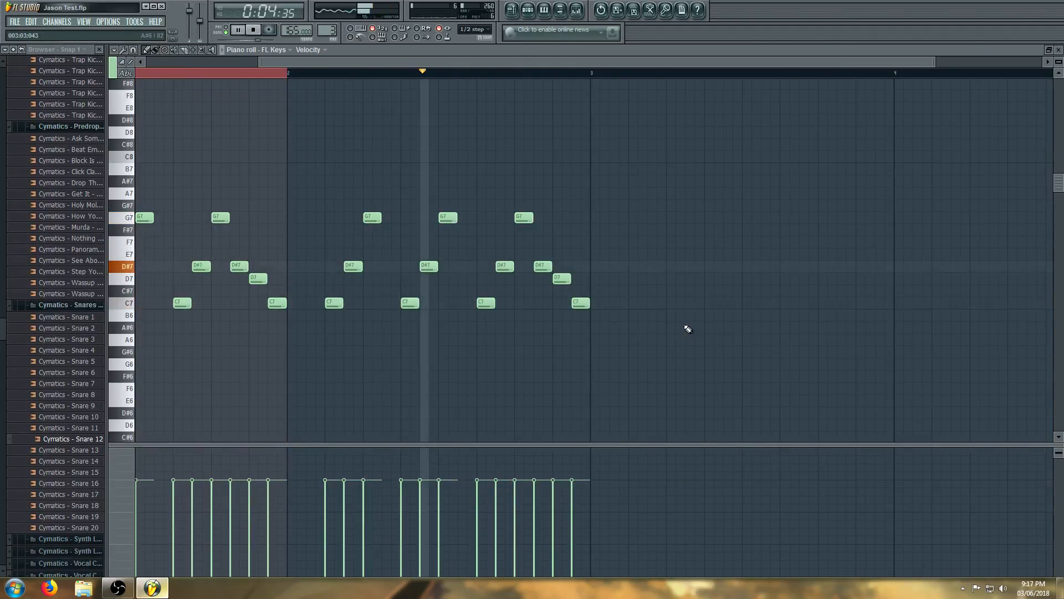
key("space")
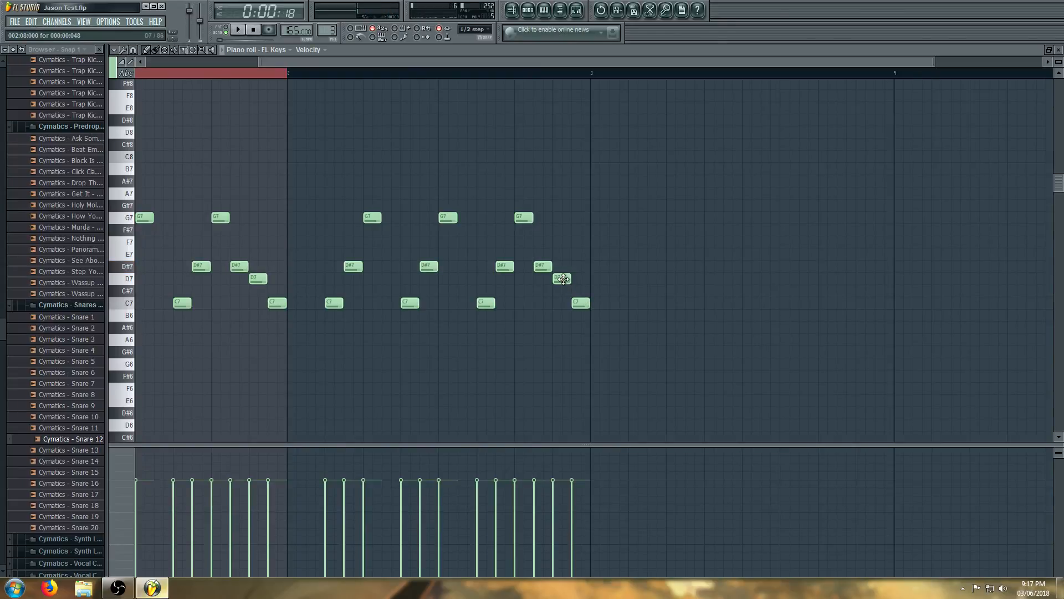
Change the last two notes of bar 2 to A7 and F#7 and audition the new ending
left_click_drag(563, 279, 571, 239)
right_click(581, 303)
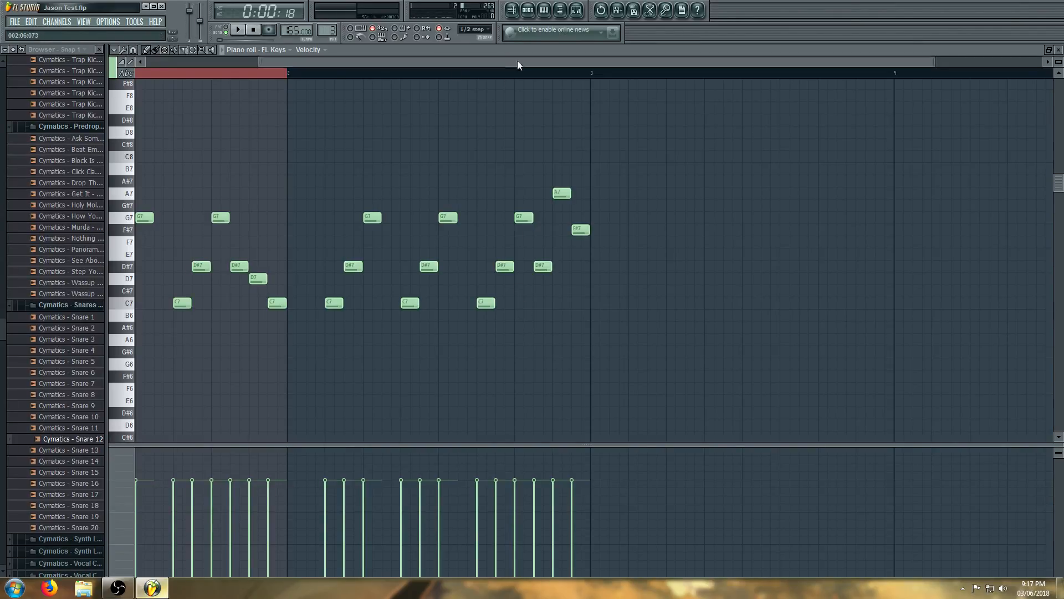
scroll(517, 62, "down", 1)
key("space")
key("space")
Open the FL Keys channel settings from the step sequencer and route the channel to mixer insert 5
left_click(531, 10)
left_click(513, 10)
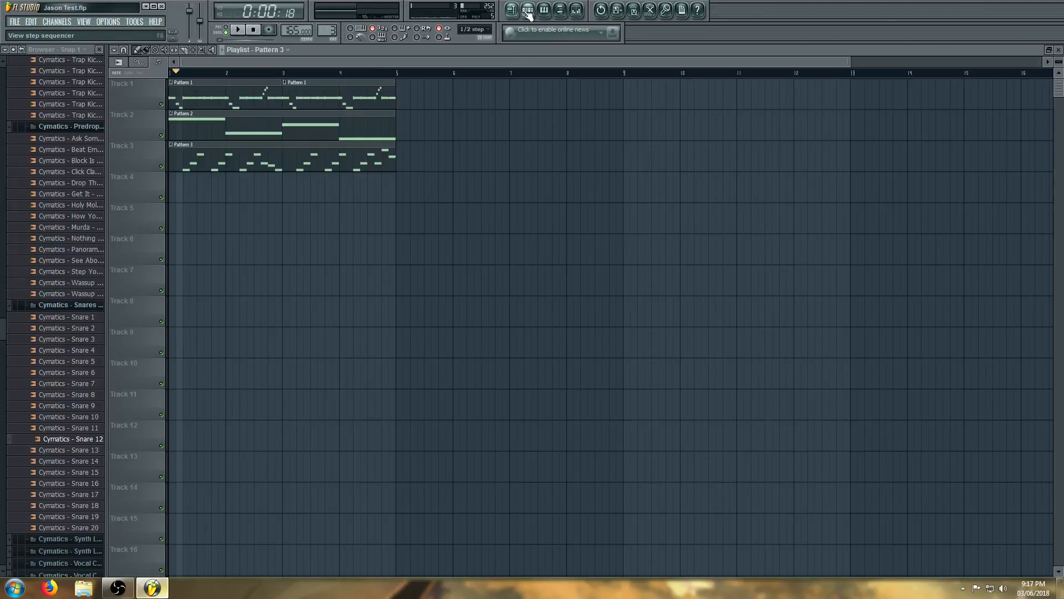
left_click(529, 10)
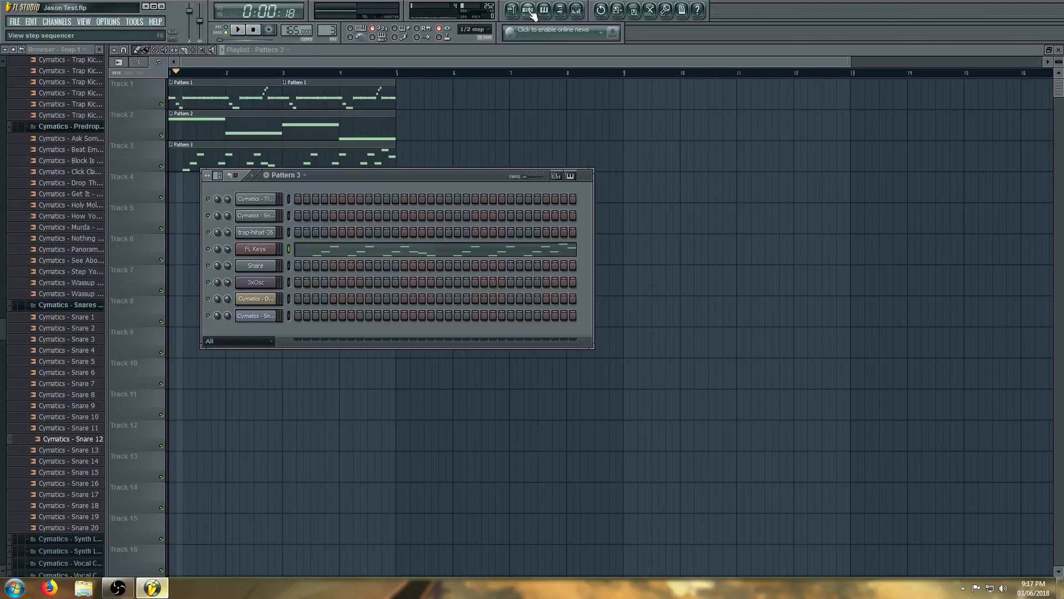
left_click(254, 250)
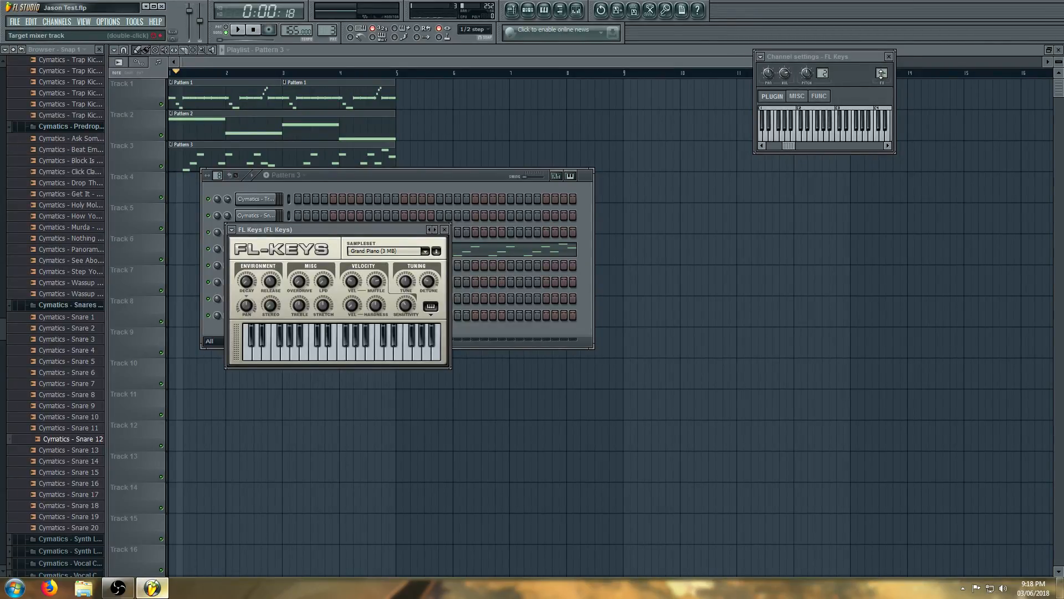
left_click_drag(882, 74, 881, 66)
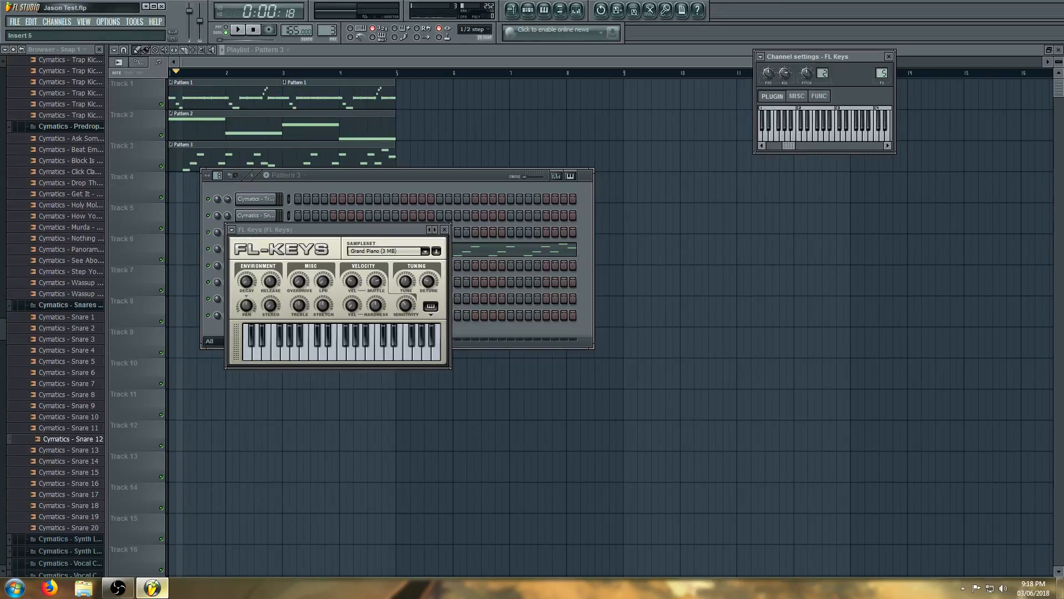
Open the mixer, add Fruity Reeverb 2 to effect slot 1 of insert 5, and play the arrangement with it
left_click(581, 10)
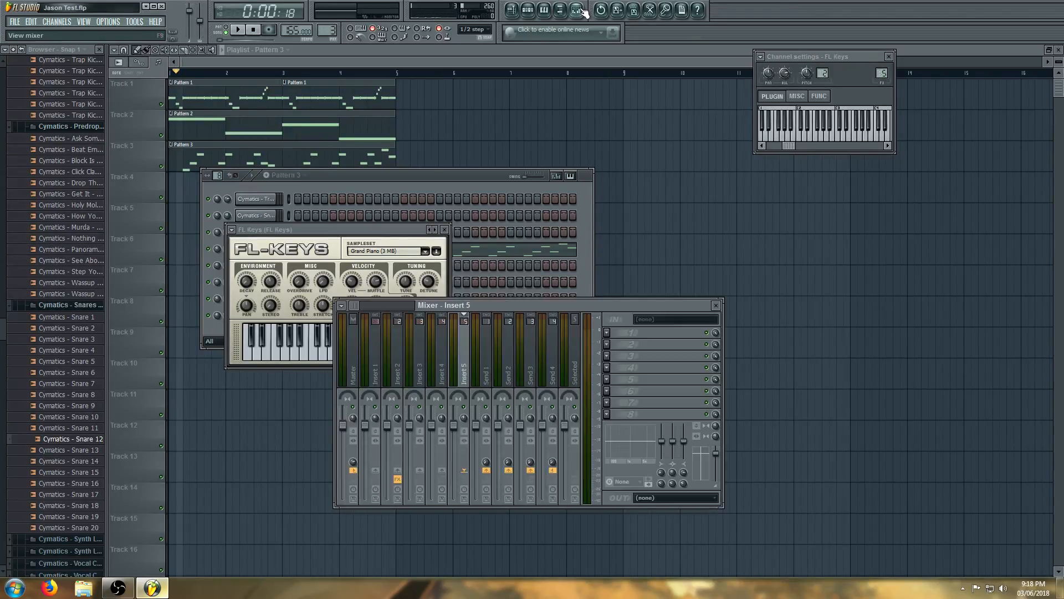
left_click(607, 333)
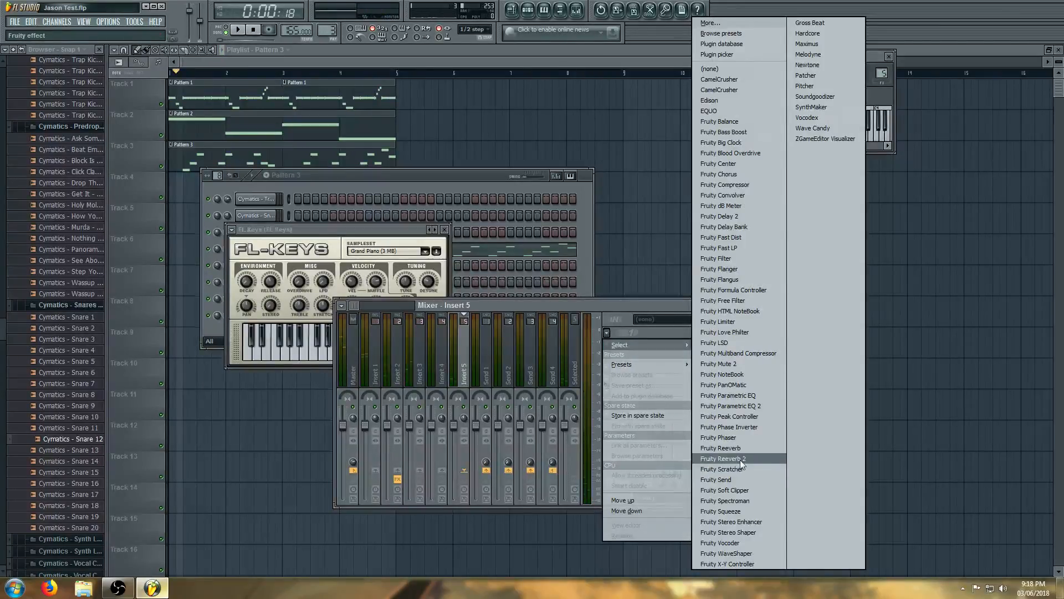
left_click(732, 458)
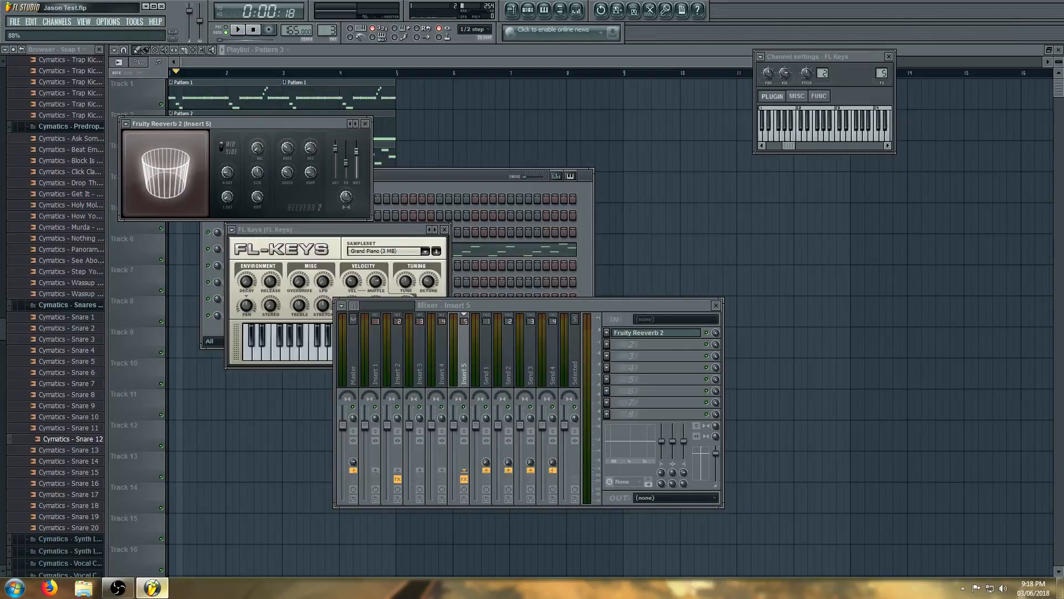
key("space")
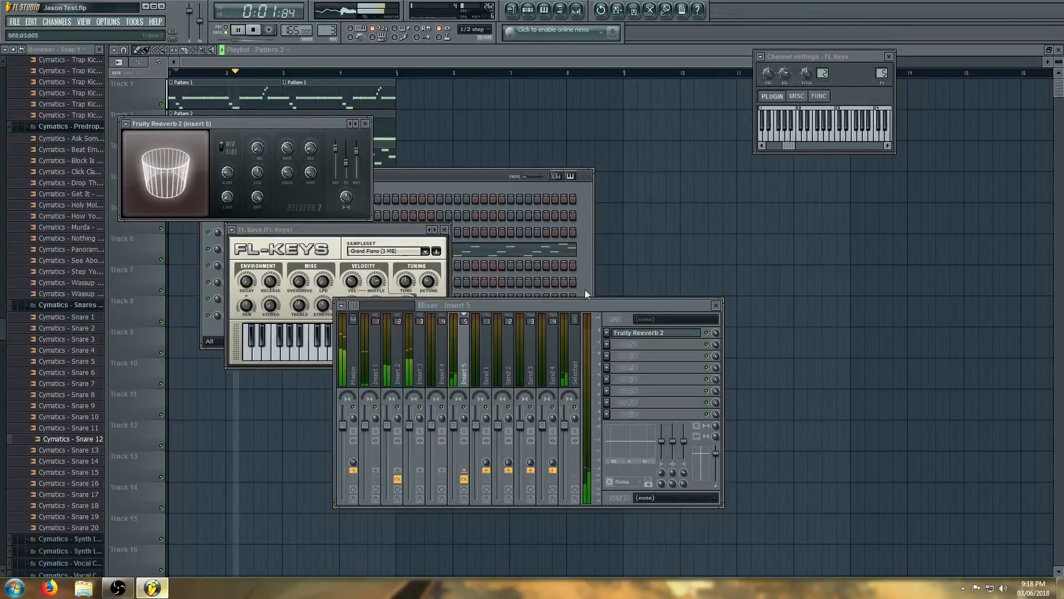
key("space")
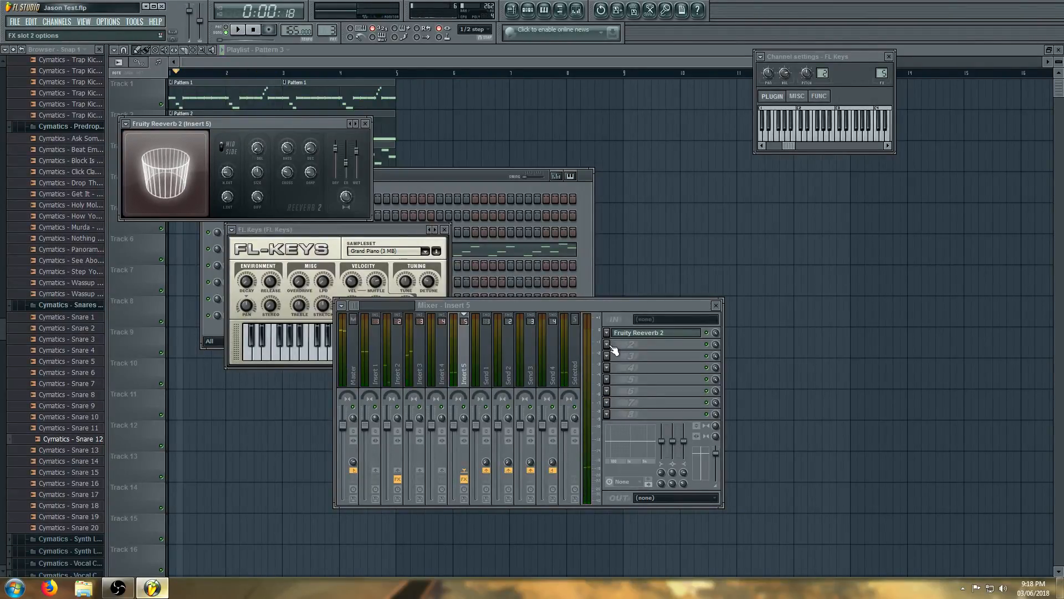
left_click(609, 345)
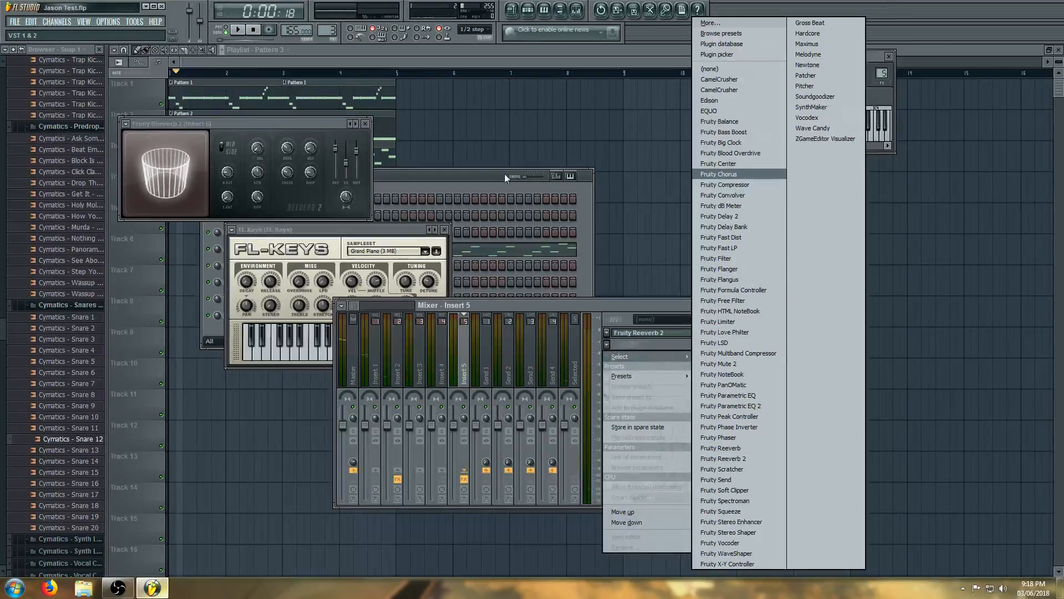
left_click(477, 172)
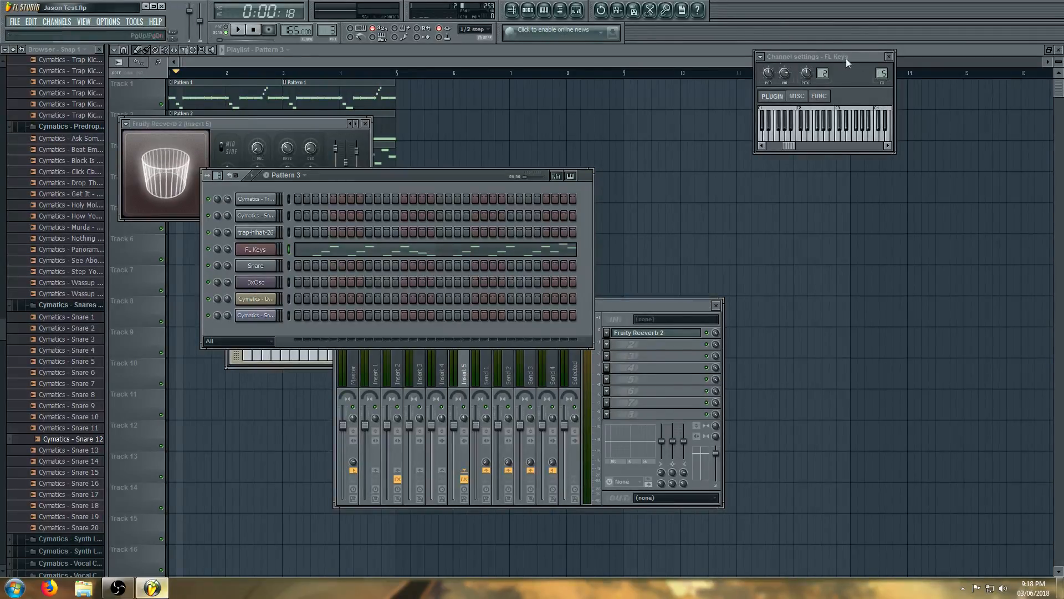
double_click(884, 75)
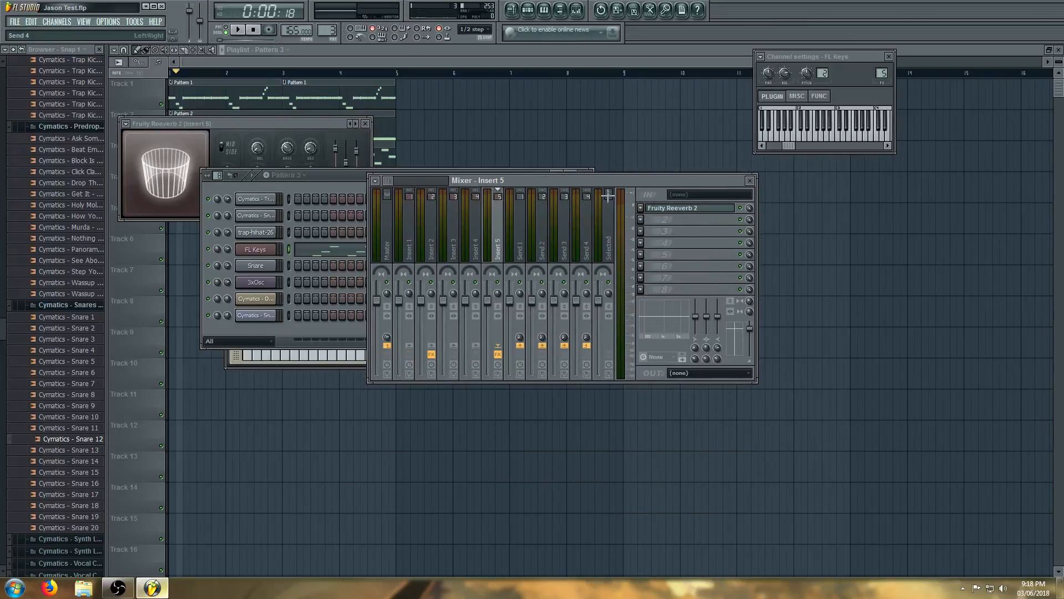
Reopen Fruity Reeverb 2 on insert 5, raise its wet level to 125%, and audition the reverb
left_click(641, 208)
left_click(691, 211)
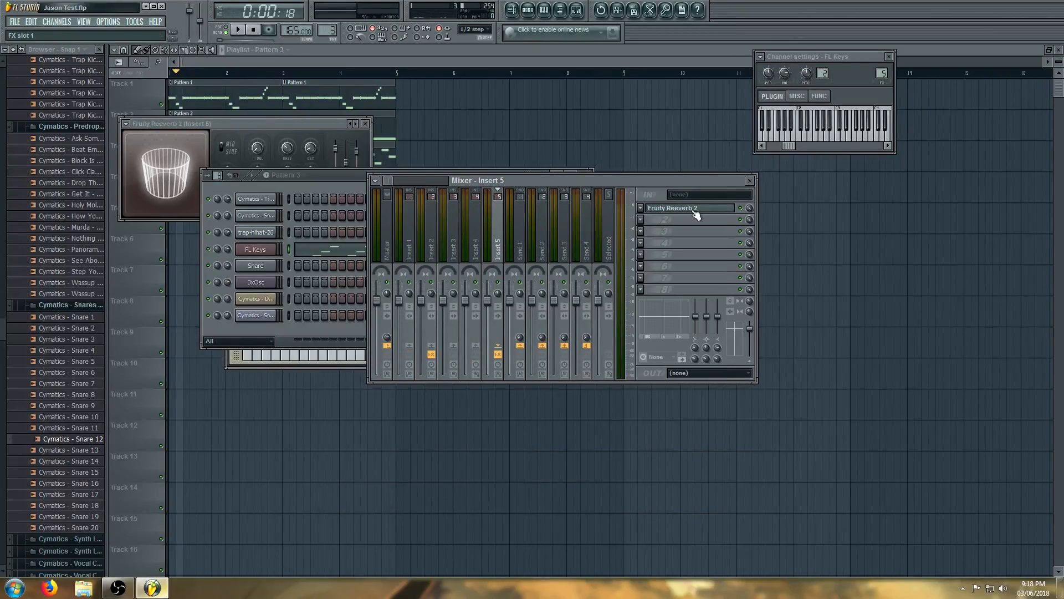
left_click(693, 211)
left_click(674, 209)
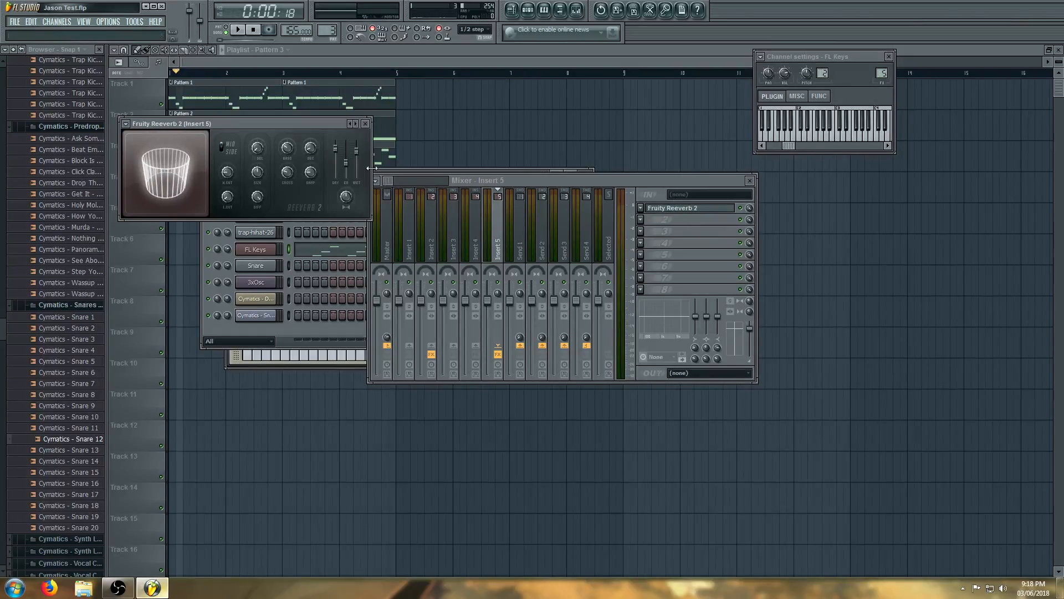
key("space")
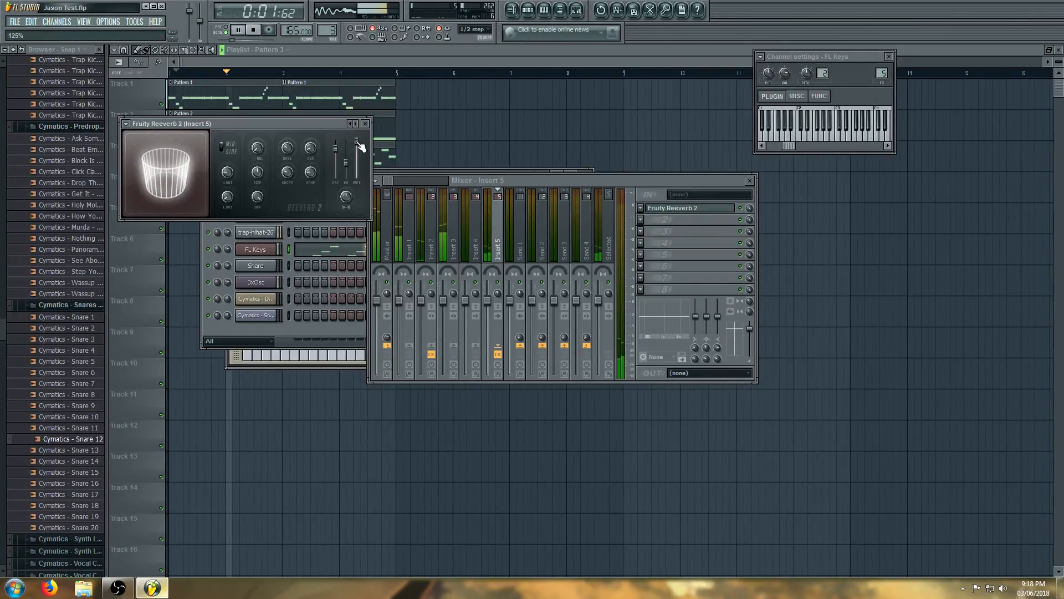
key("space")
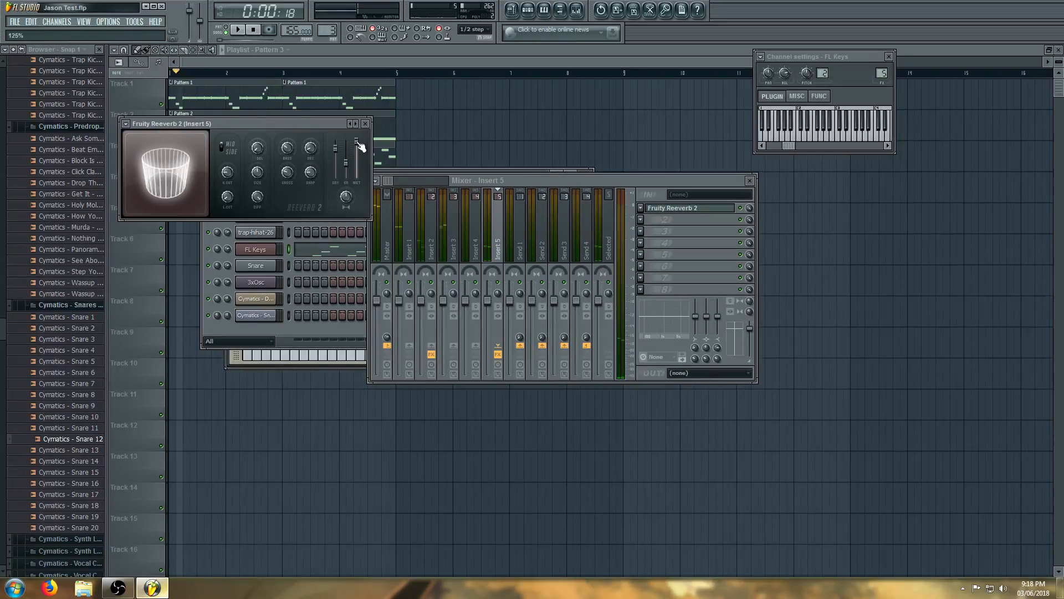
left_click(649, 181)
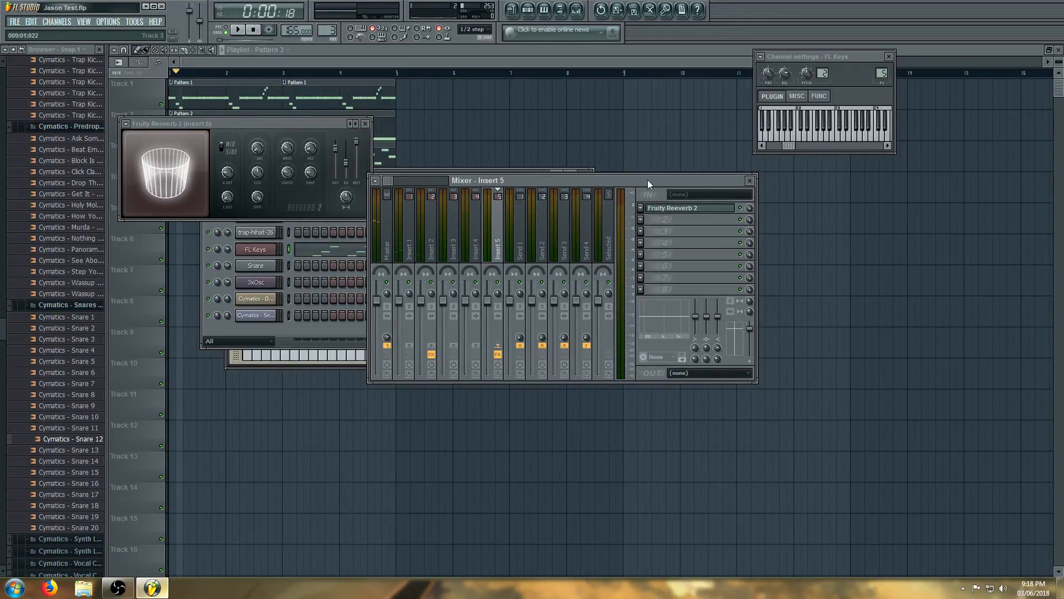
left_click(642, 220)
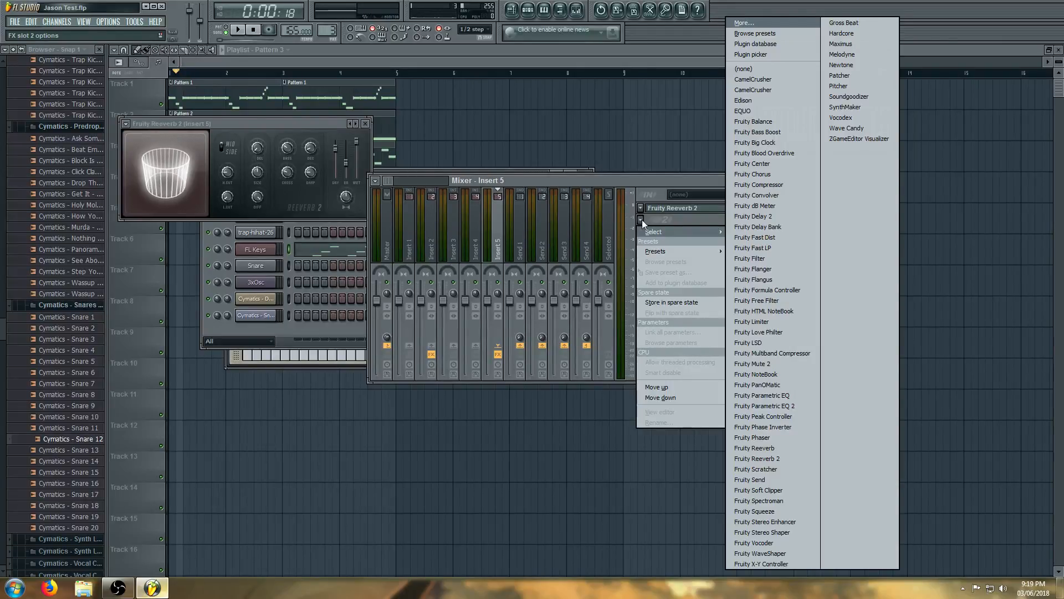
left_click(667, 181)
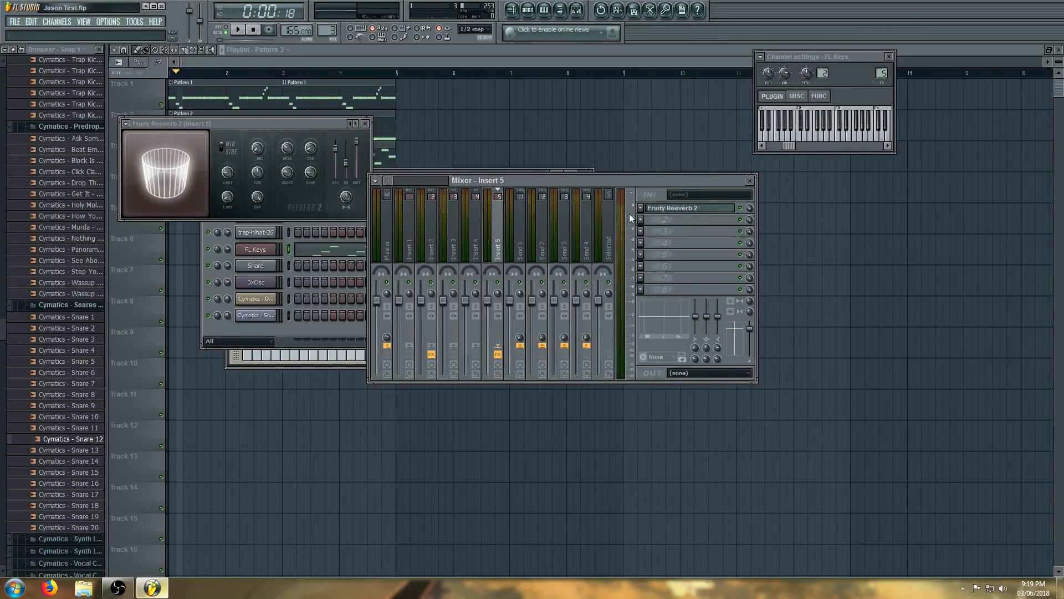
left_click(116, 589)
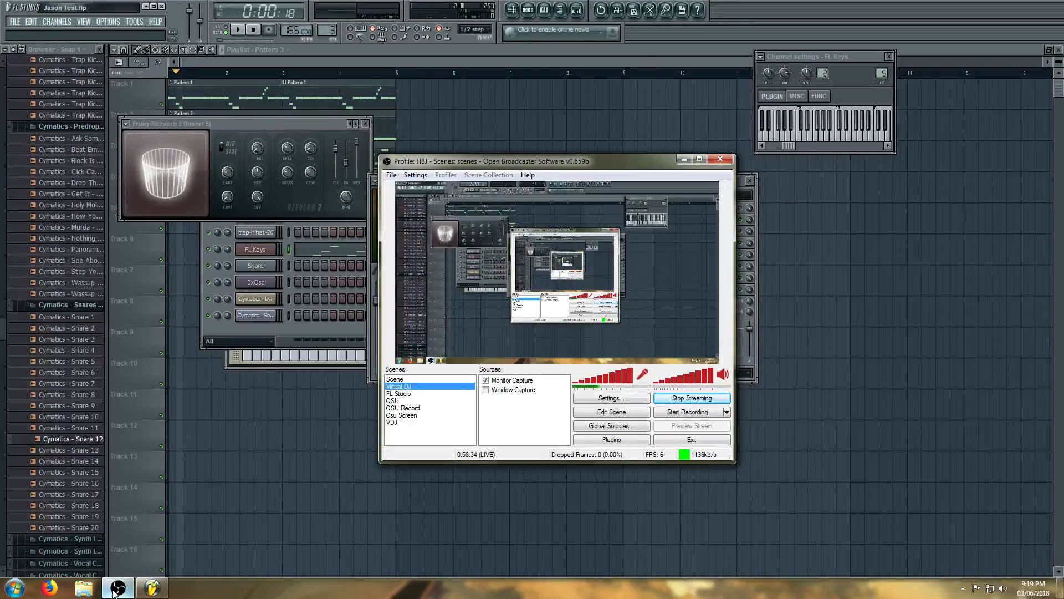
left_click(116, 589)
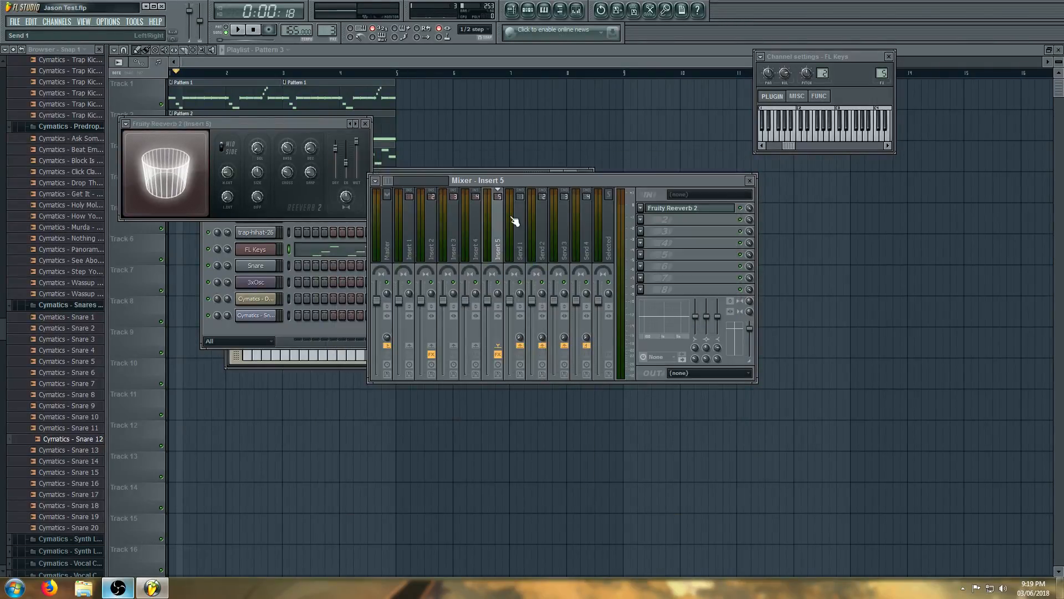
Add Gross Beat to effect slot 2 of insert 5, load its Sidechain volume preset, and audition it
left_click(641, 219)
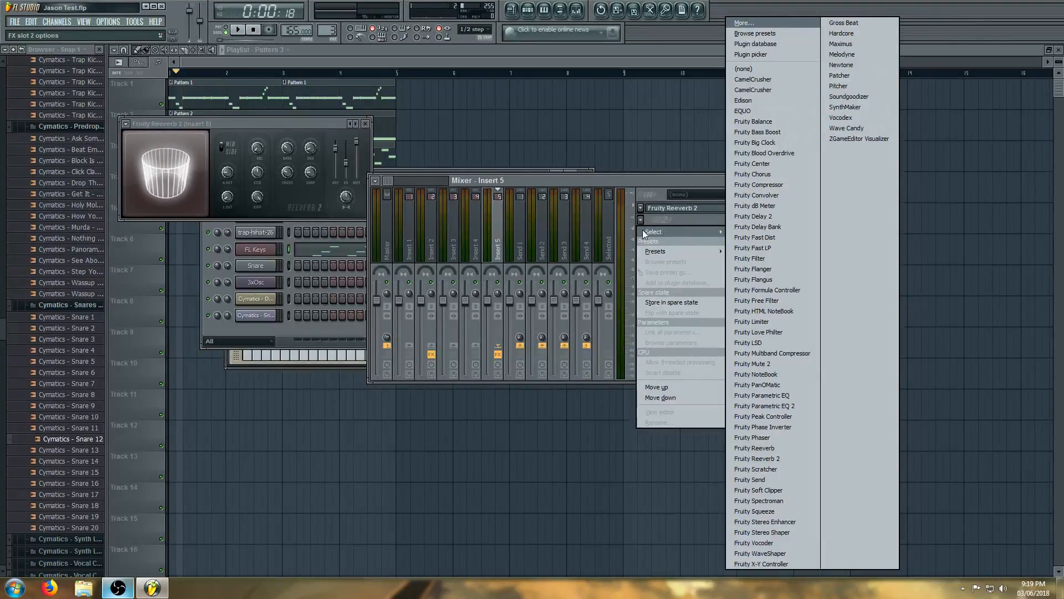
left_click(847, 24)
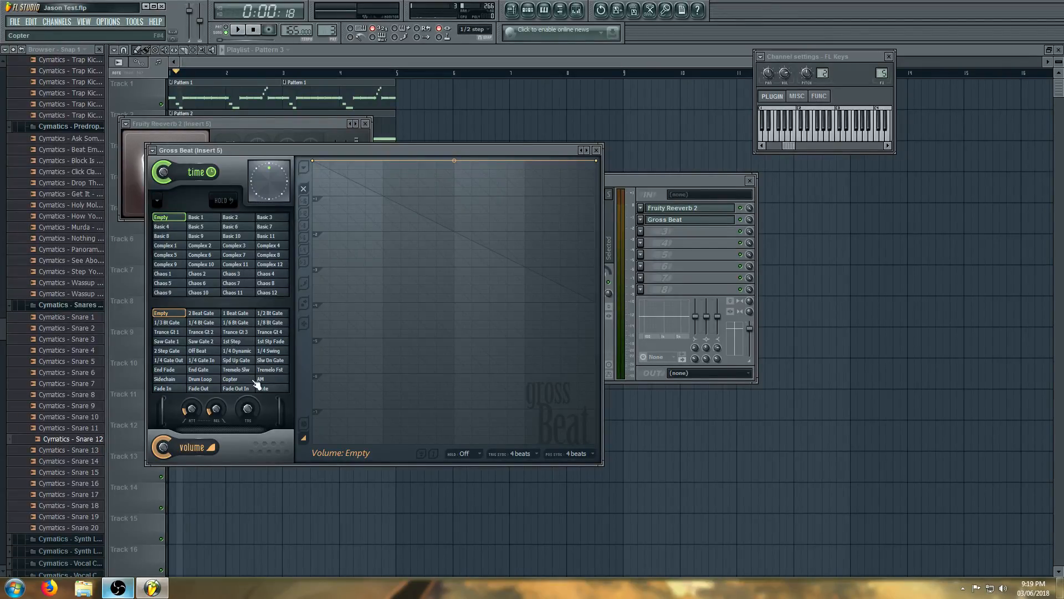
left_click(179, 379)
key("space")
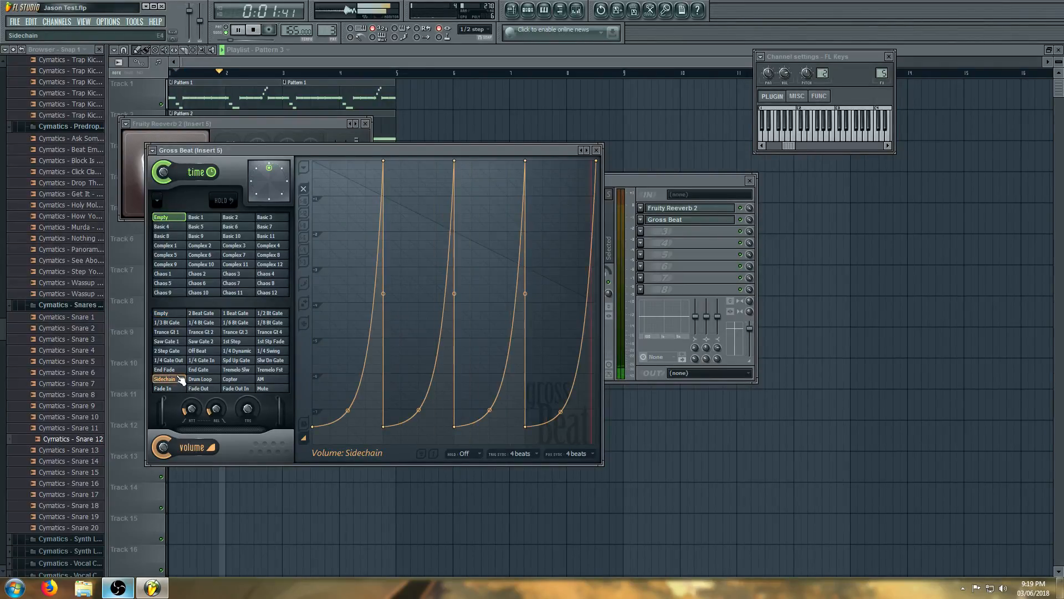
key("space")
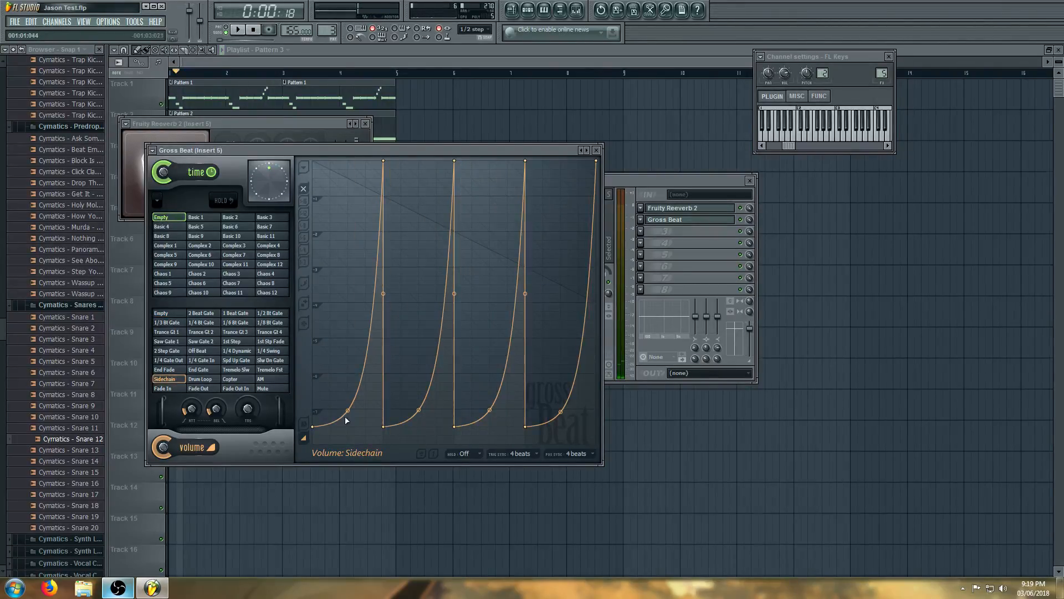
Raise the tension points of all four rising Sidechain curves in Gross Beat for a gentler ramp and play the result
left_click_drag(348, 410, 348, 312)
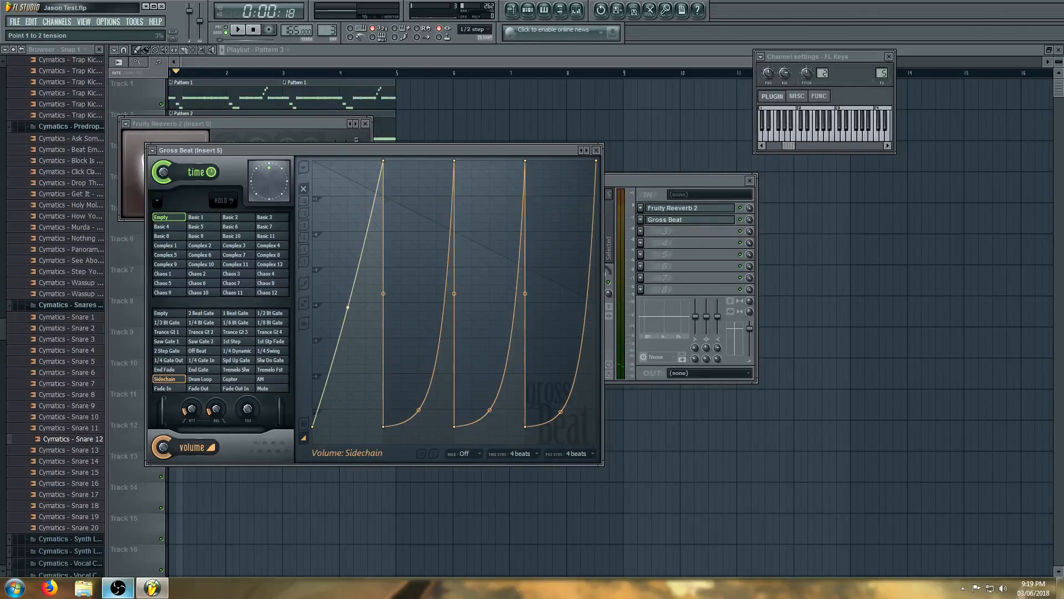
key("space")
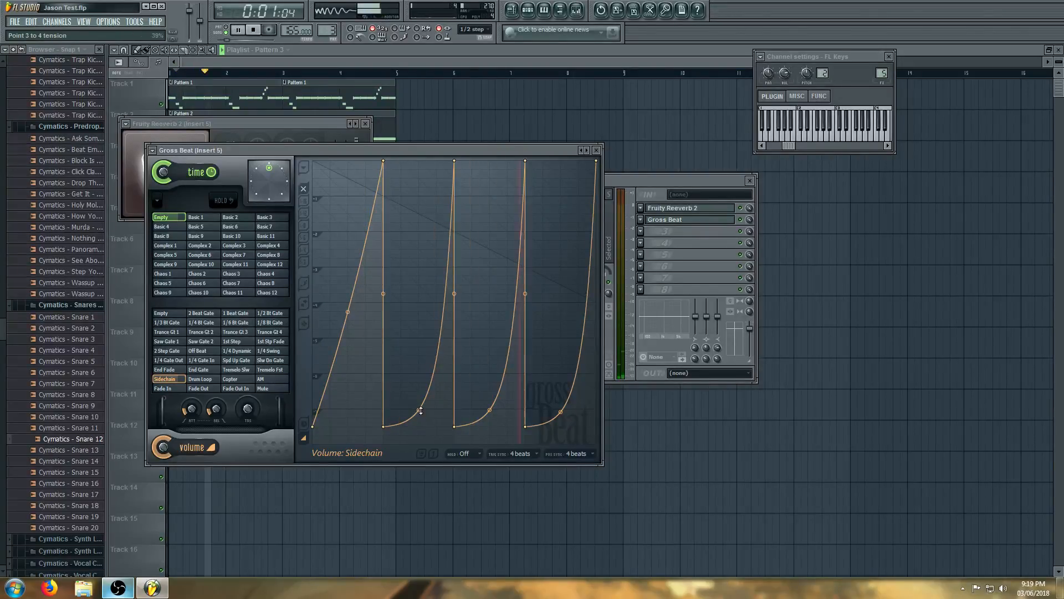
left_click_drag(419, 410, 418, 342)
left_click_drag(490, 410, 490, 338)
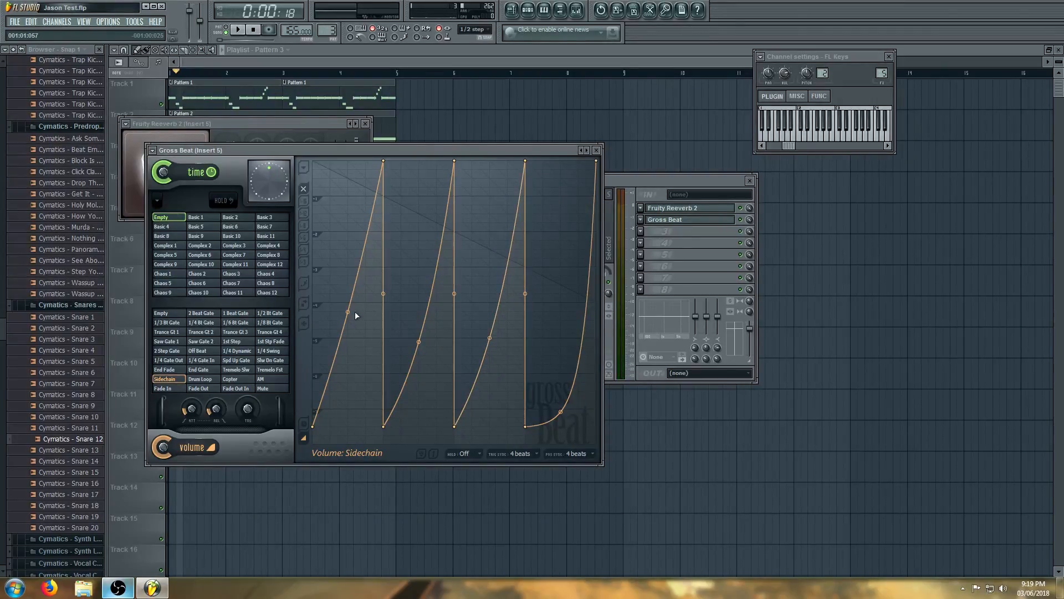
left_click_drag(355, 315, 561, 342)
key("space")
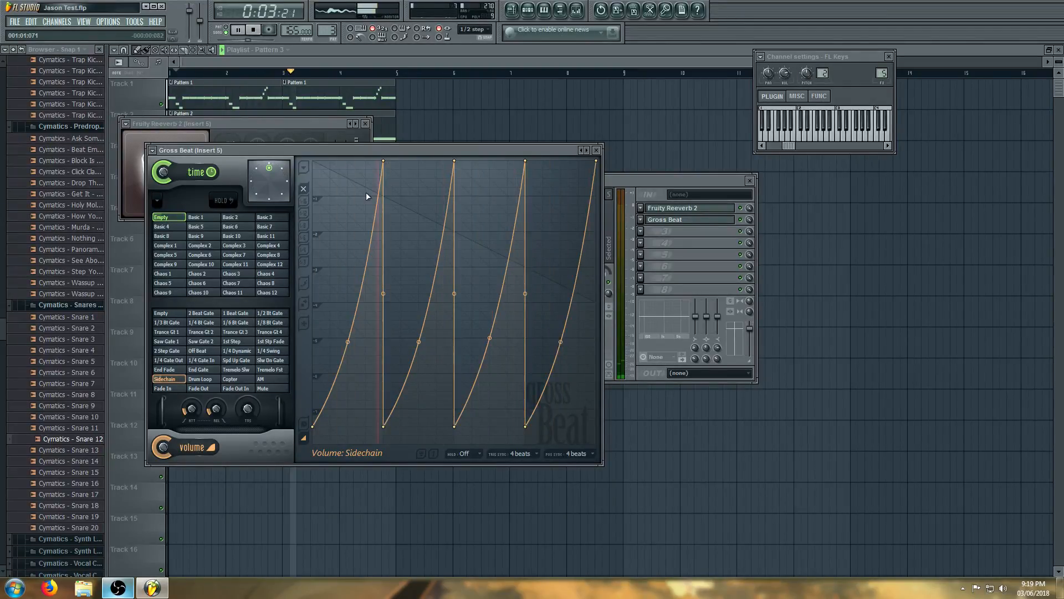
Return to the playlist and listen to the arrangement from the beginning of bar 4
left_click(379, 119)
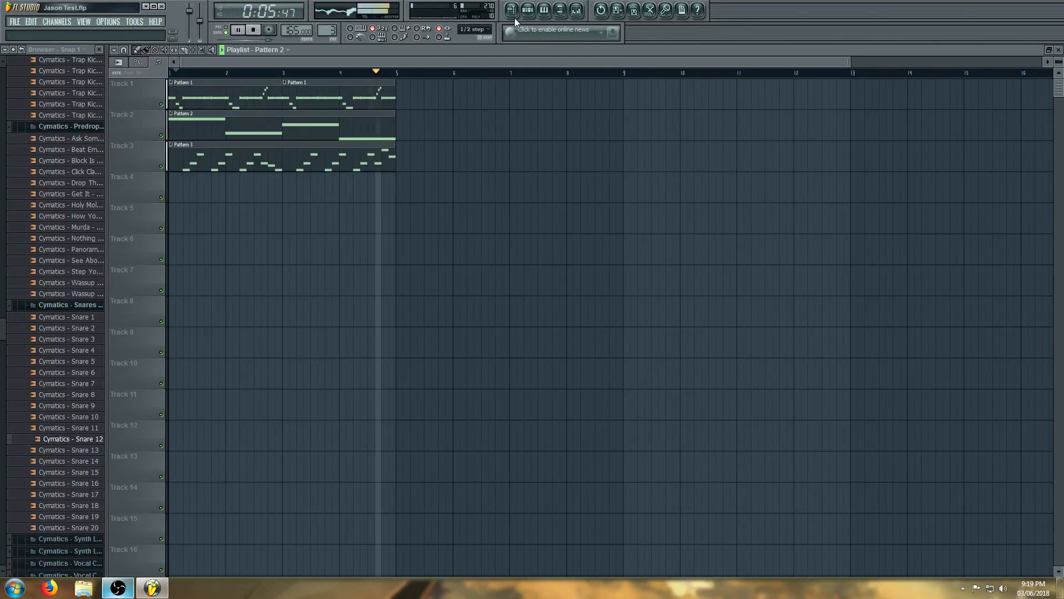
left_click(345, 72)
left_click(353, 161)
key("space")
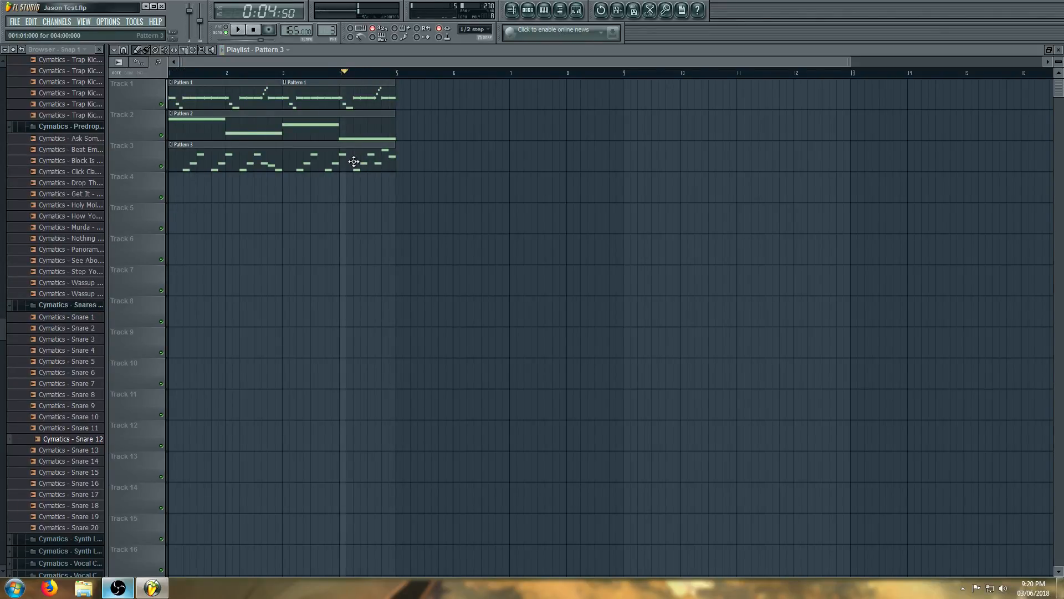
Open the Pattern 3 piano roll and replace the final A7 and F#7 notes with one B6 extended to the end of bar 2
double_click(354, 161)
key("space")
key("space")
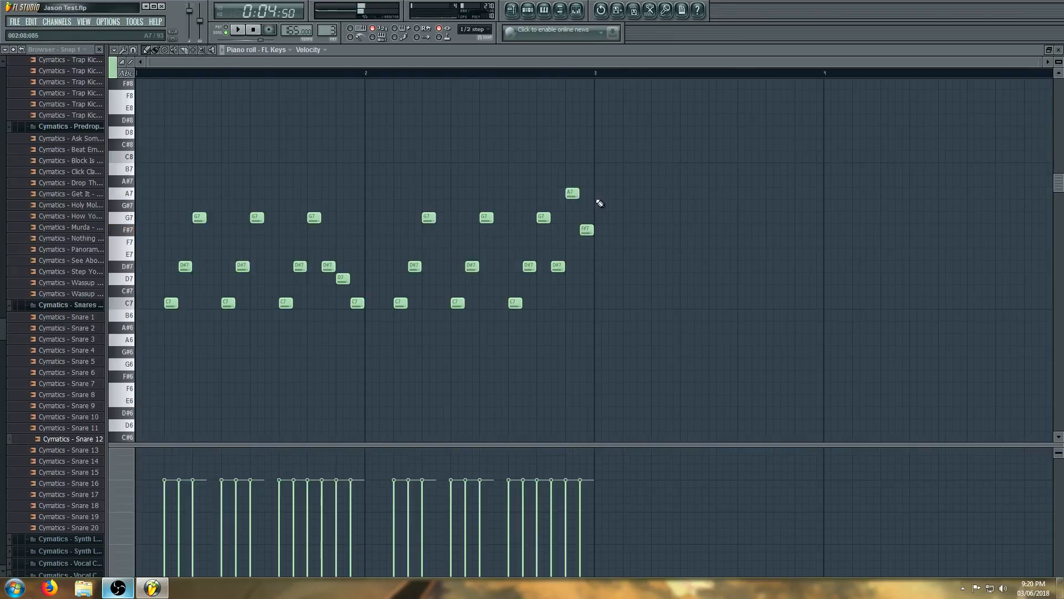
right_click(572, 192)
right_click(588, 230)
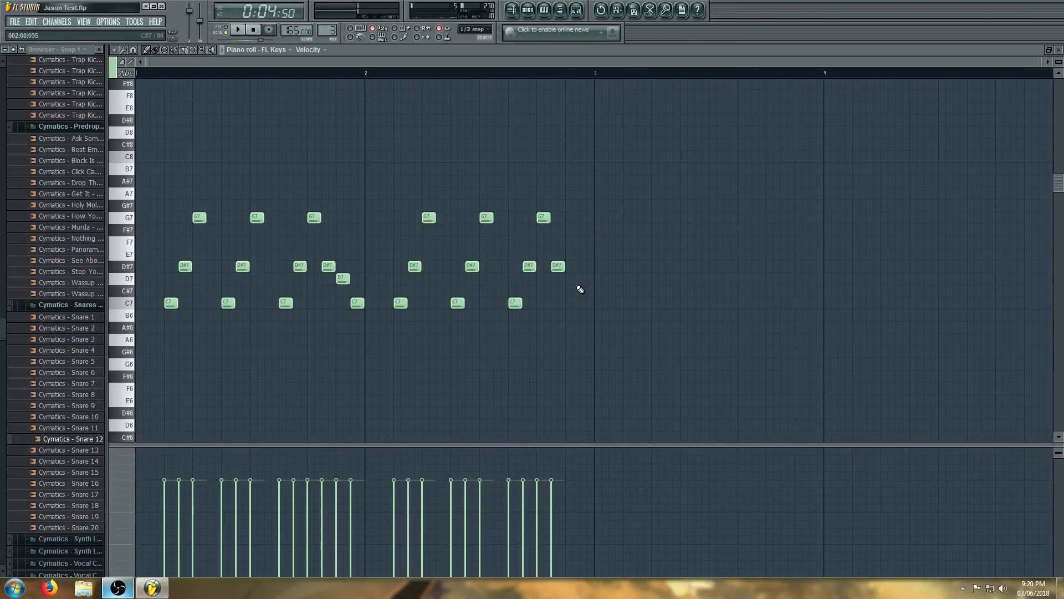
left_click(566, 337)
left_click_drag(565, 324, 566, 305)
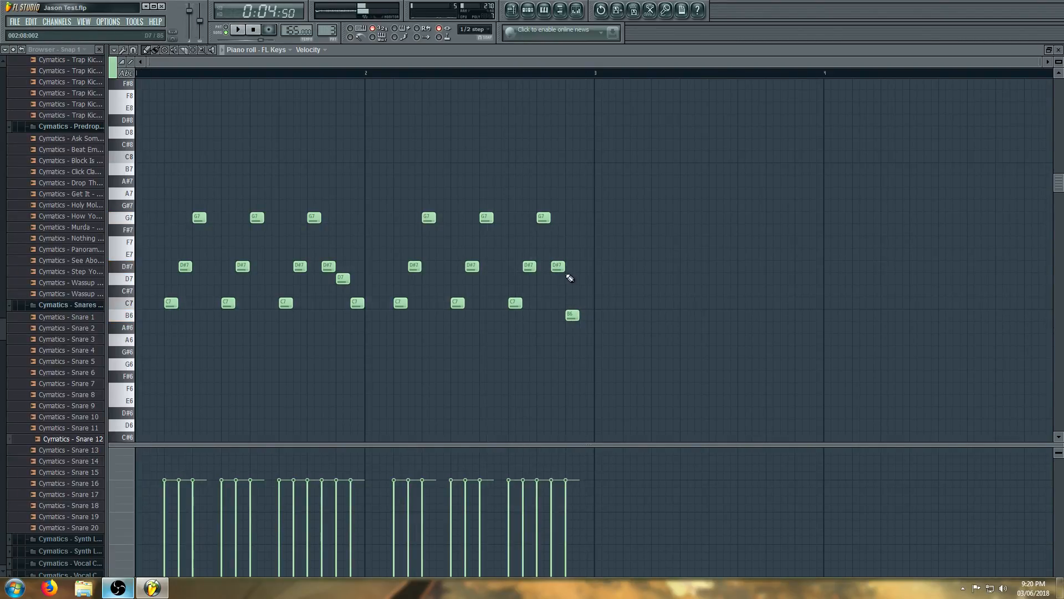
left_click_drag(579, 320, 591, 321)
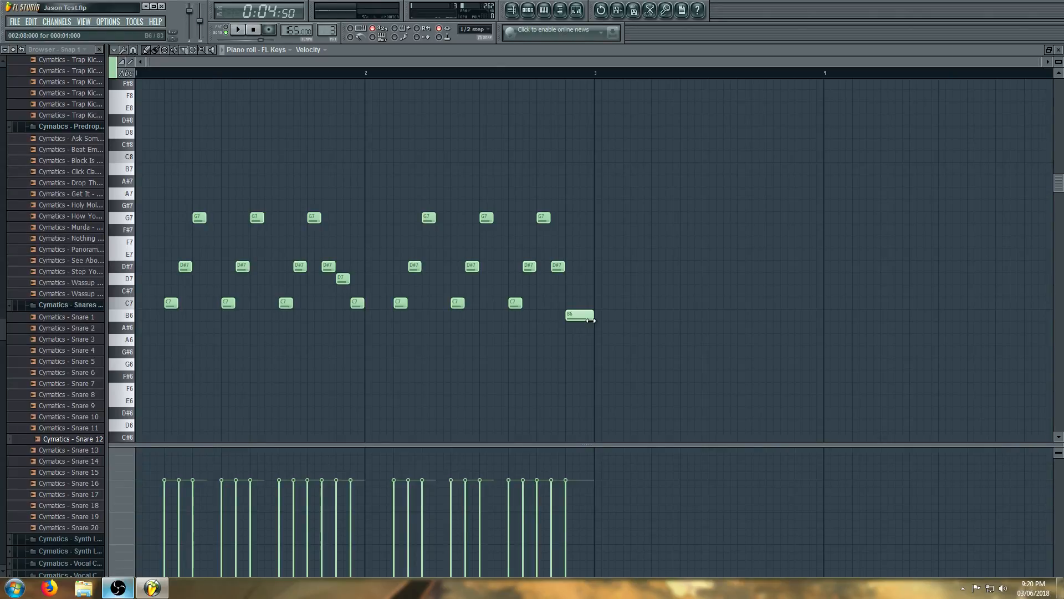
Play the edited melody and return to the playlist to check it against the other patterns
key("space")
left_click(528, 11)
left_click(513, 11)
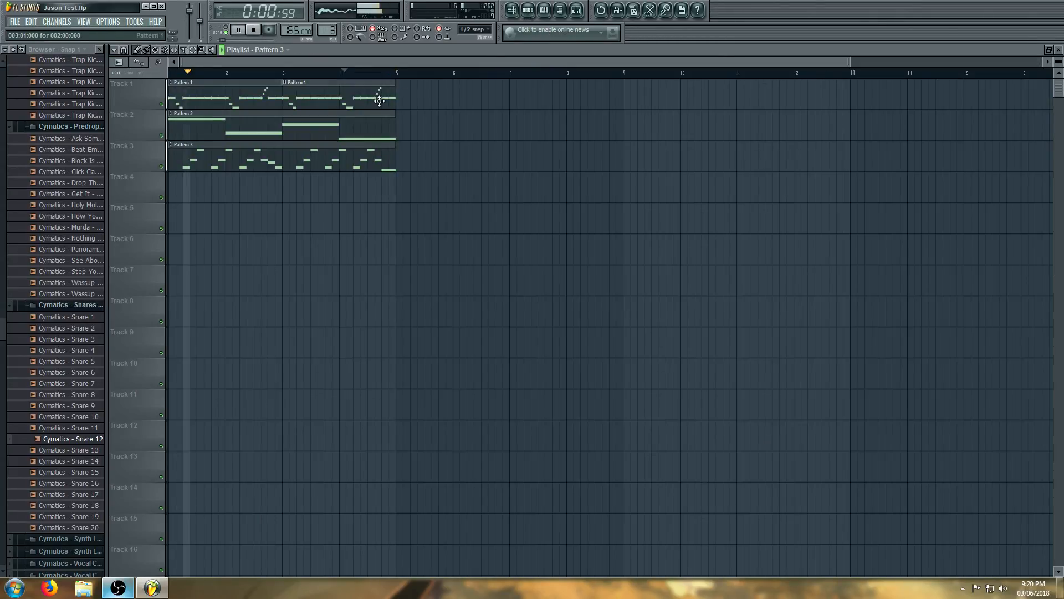
key("space")
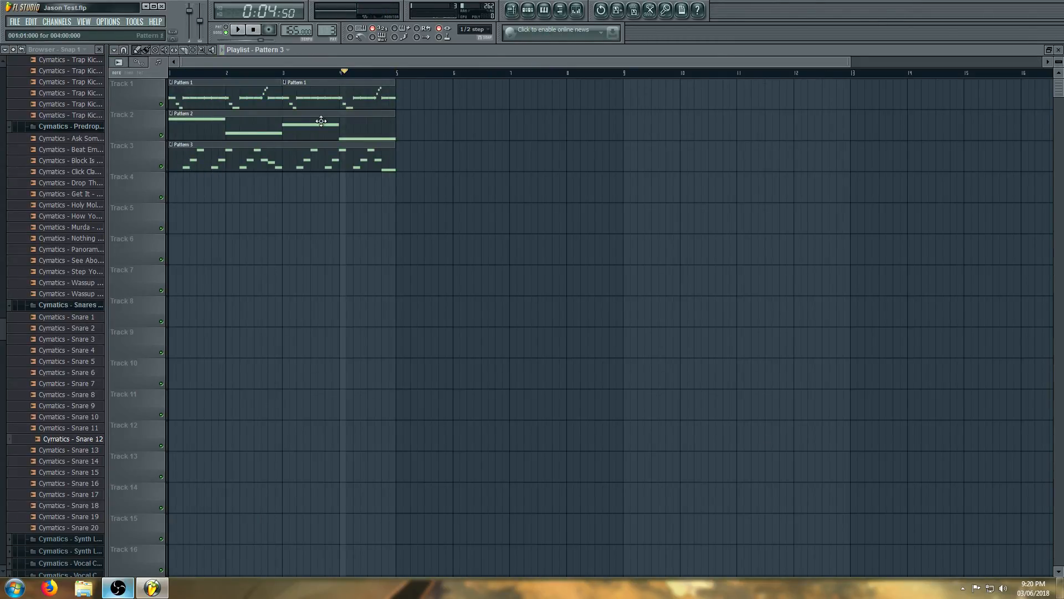
Set playback to the start of the playlist and listen to the whole four-bar arrangement
left_click(298, 107)
scroll(397, 100, "down", 2)
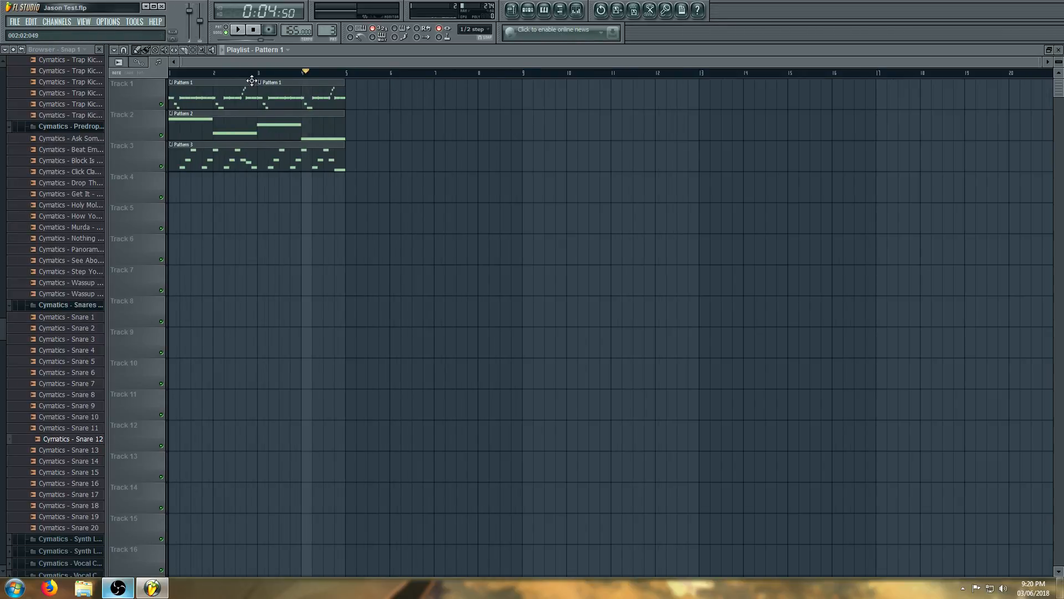
left_click_drag(199, 75, 102, 83)
key("space")
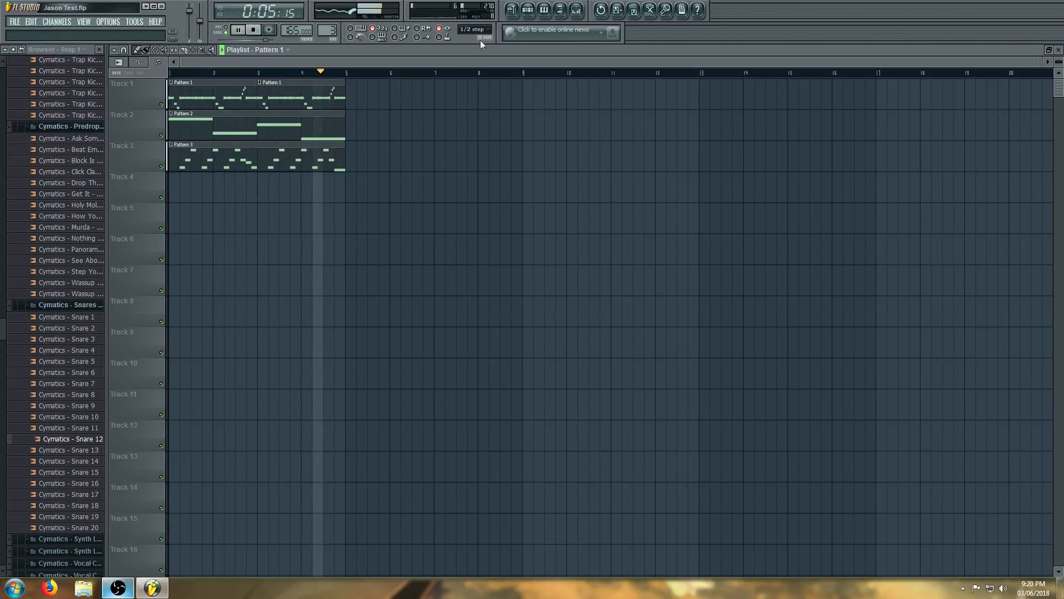
Stop playback and duplicate the four-bar arrangement on Tracks 1 to 3 so the copy starts at bar 5
key("space")
left_click(529, 11)
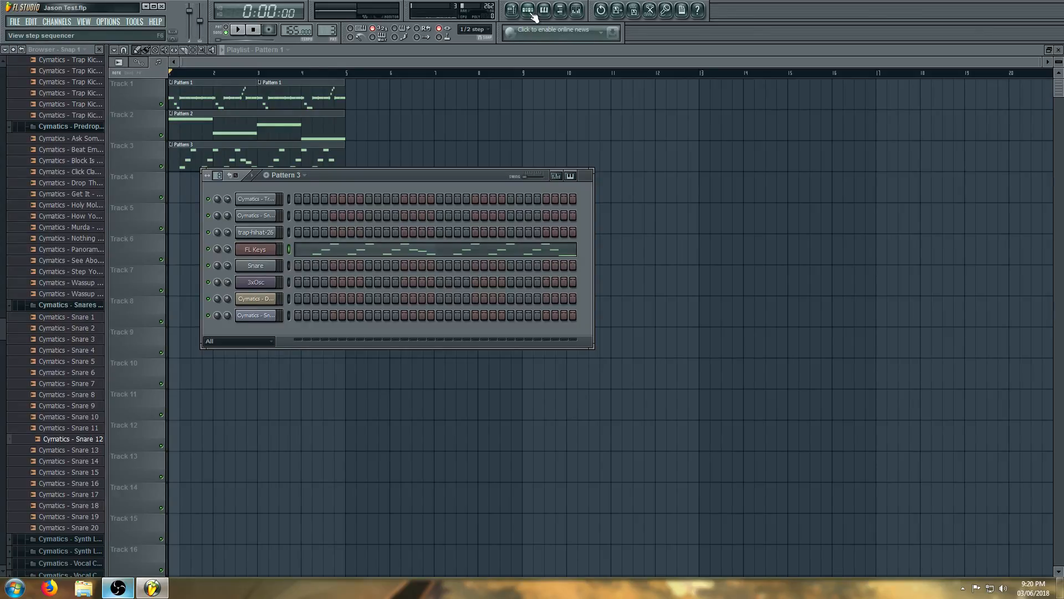
left_click(294, 62)
key("ctrl+a")
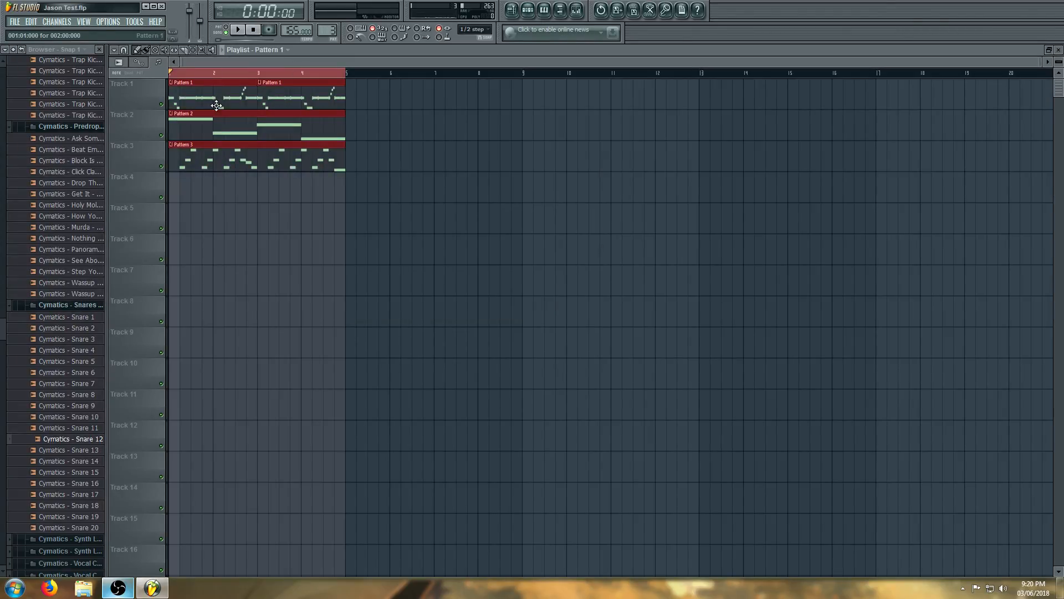
left_click_drag(215, 97, 383, 103)
scroll(390, 104, "down", 1)
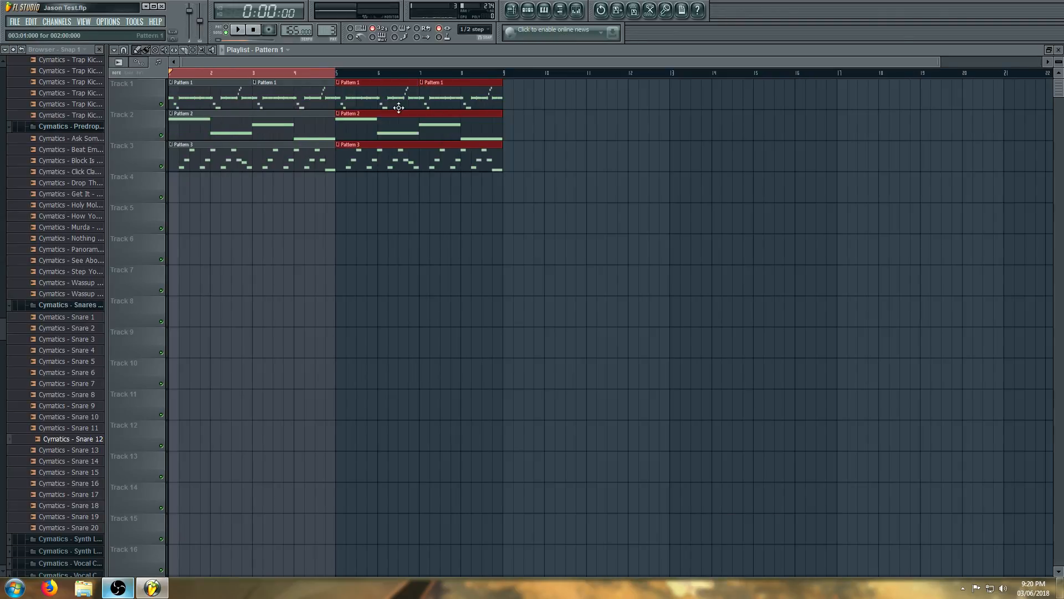
double_click(218, 73)
left_click(168, 75)
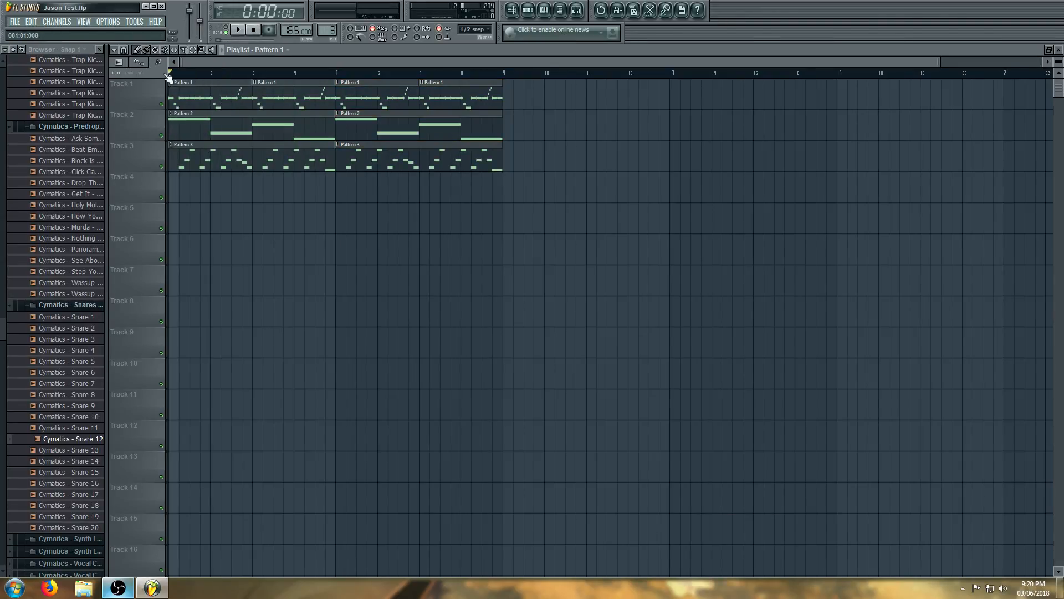
Create an automation clip for the FL Keys channel volume, enlarge Track 4 to show it, and briefly play the arrangement
left_click(529, 10)
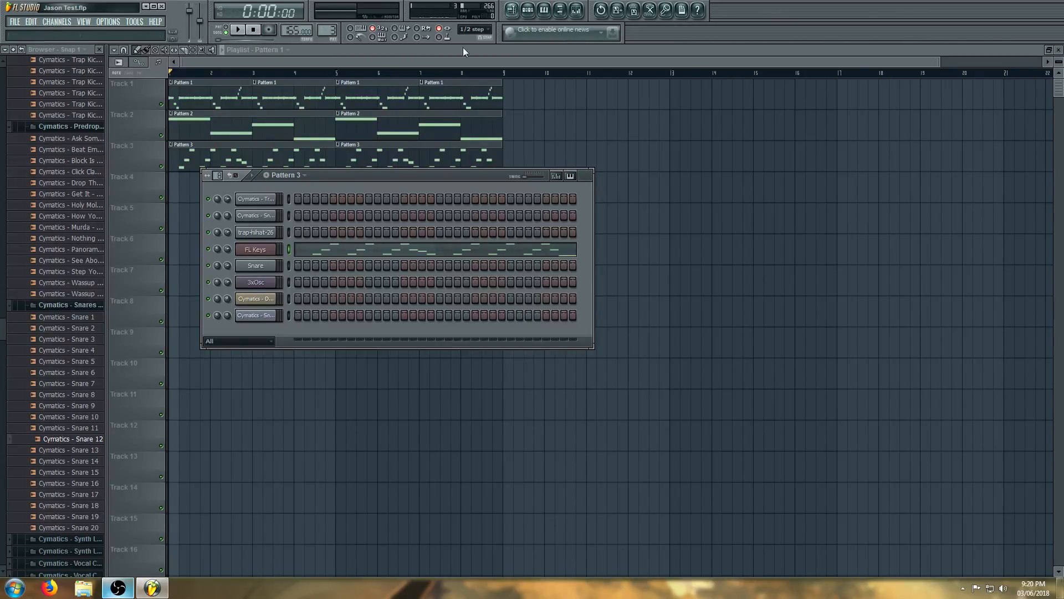
right_click(227, 250)
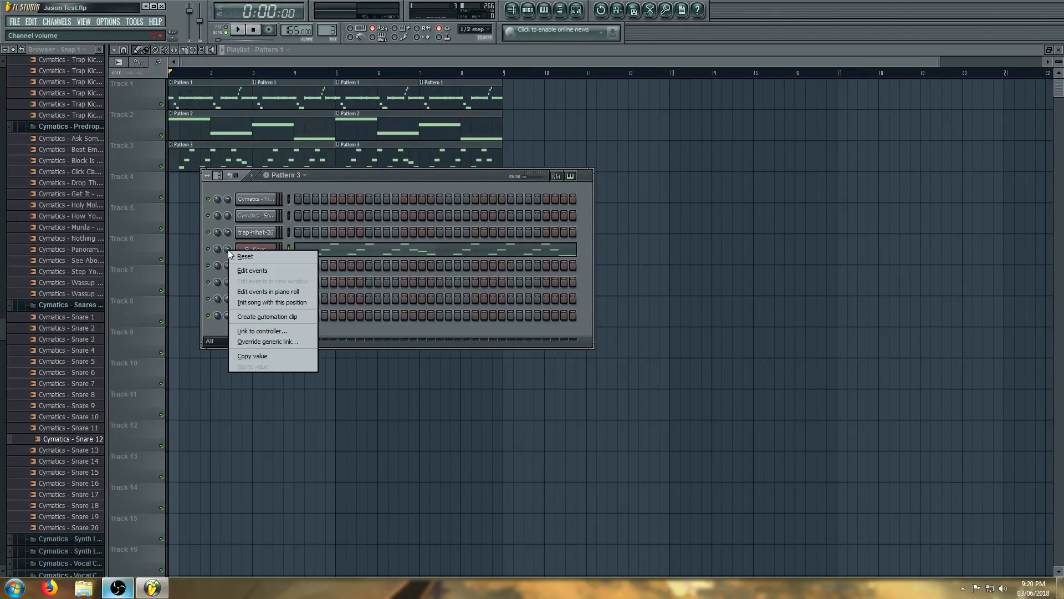
left_click(298, 317)
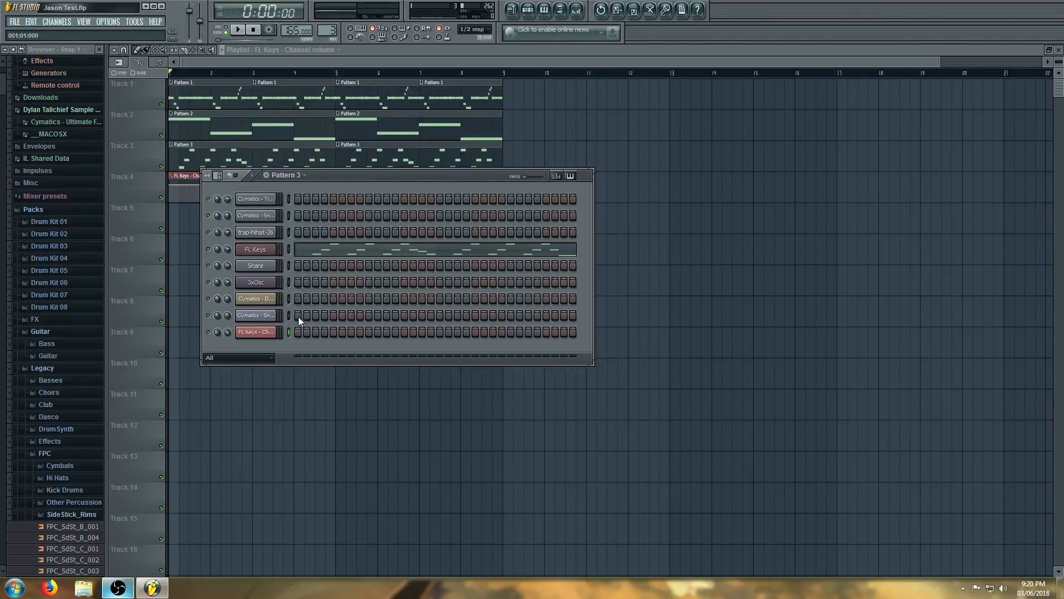
key("F6")
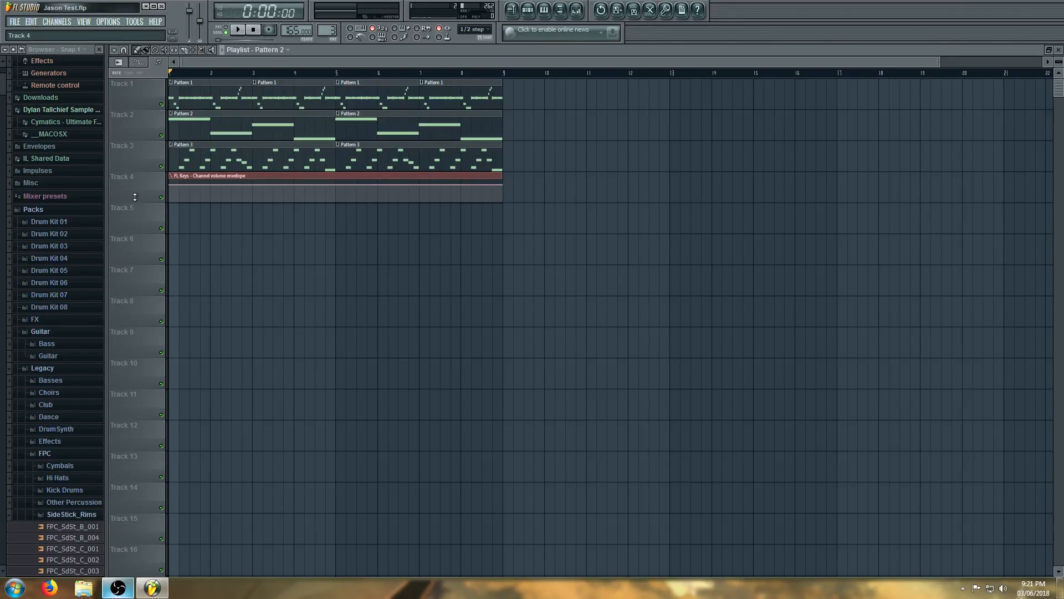
left_click_drag(135, 198, 145, 465)
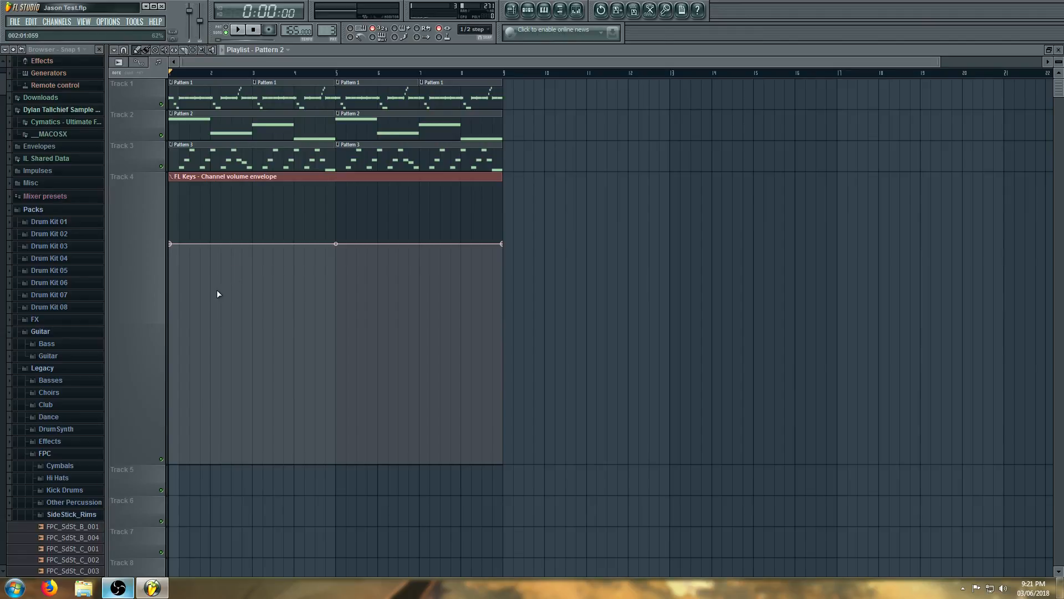
key("space")
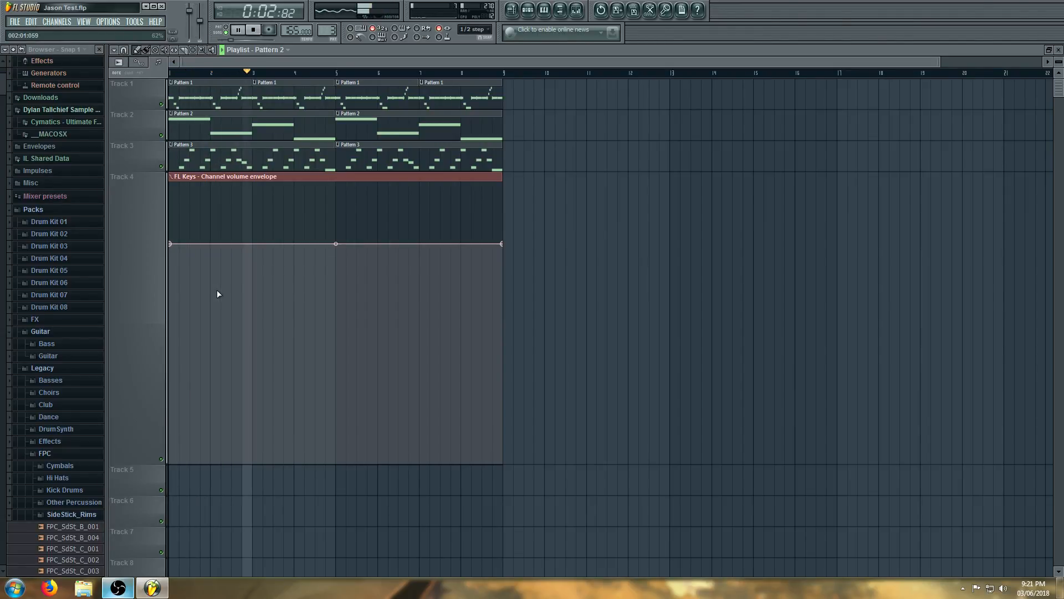
key("space")
Weaken the Gross Beat Sidechain volume curve on mixer insert 5 by raising its four low points equally while the arrangement plays
left_click(577, 10)
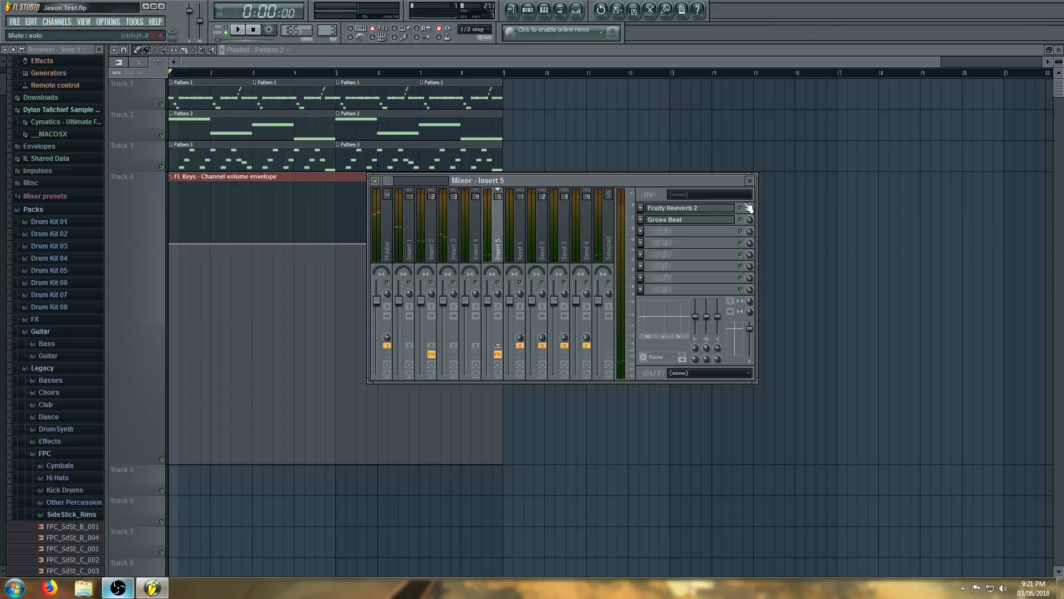
left_click(693, 221)
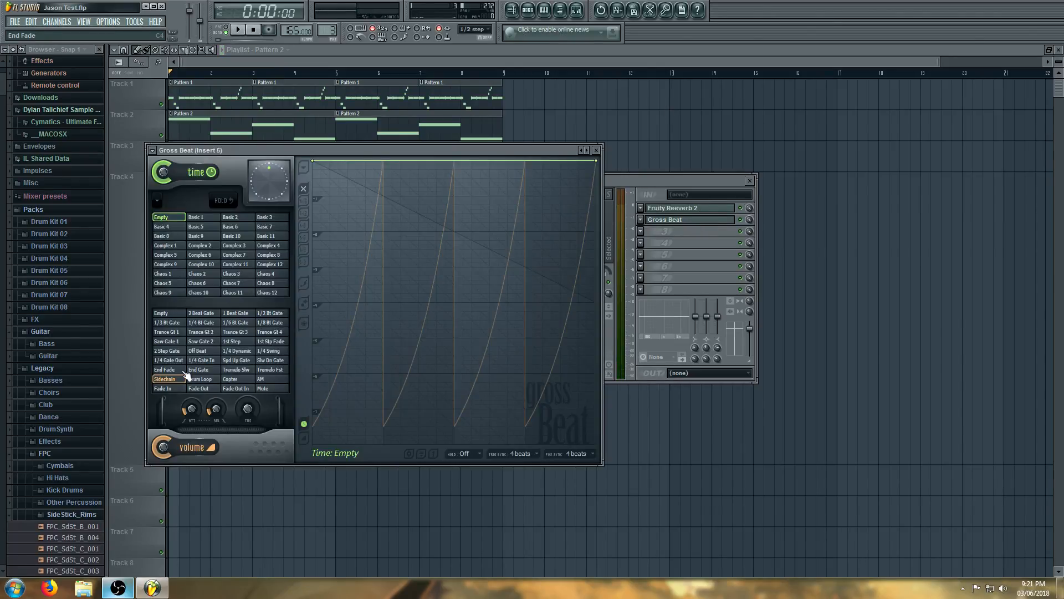
left_click(165, 379)
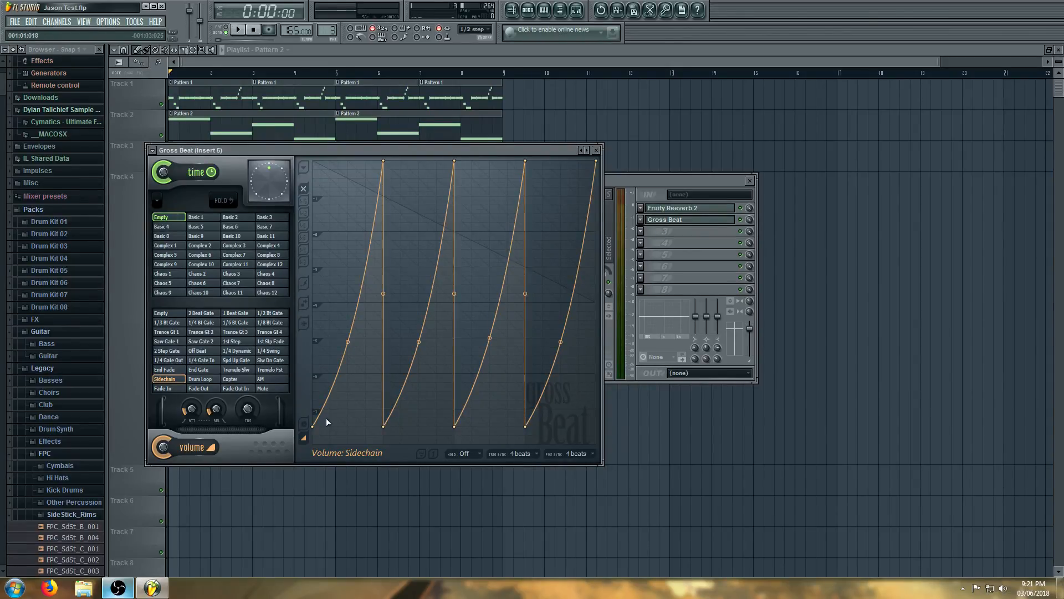
left_click_drag(326, 421, 332, 361)
key("space")
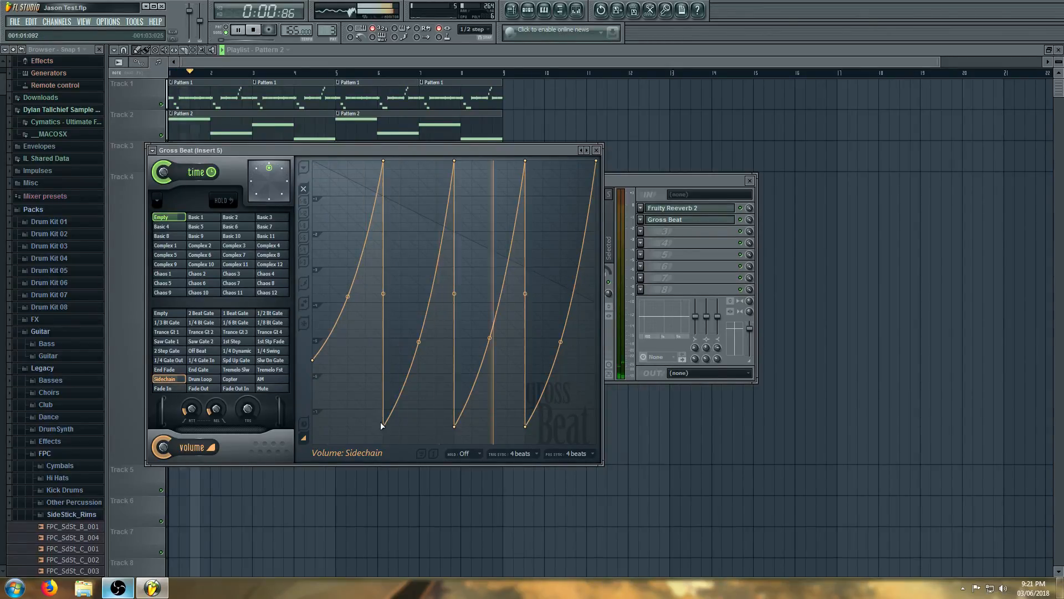
left_click_drag(382, 425, 385, 361)
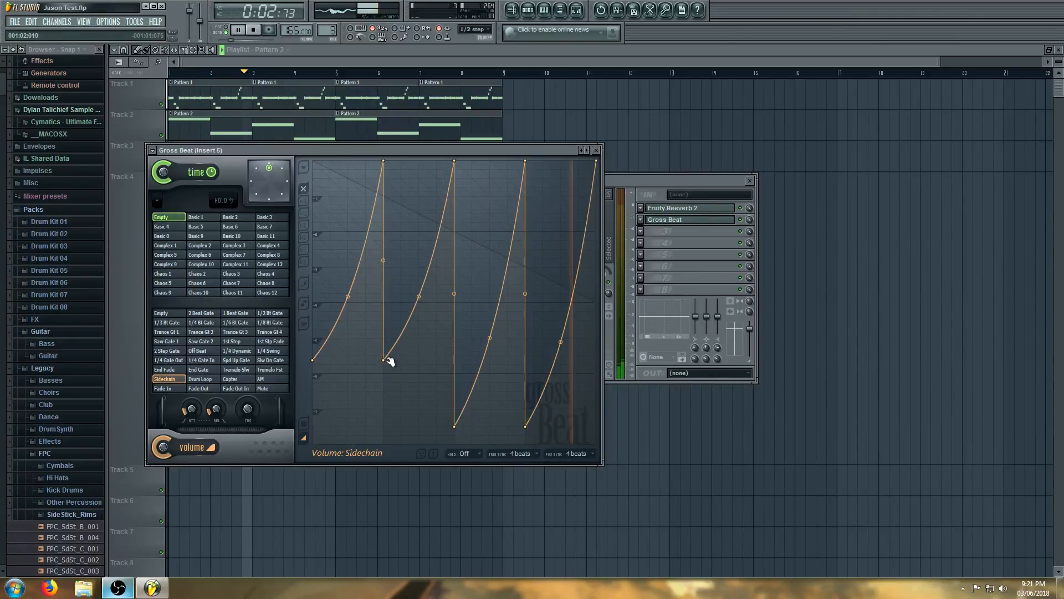
left_click_drag(454, 426, 453, 362)
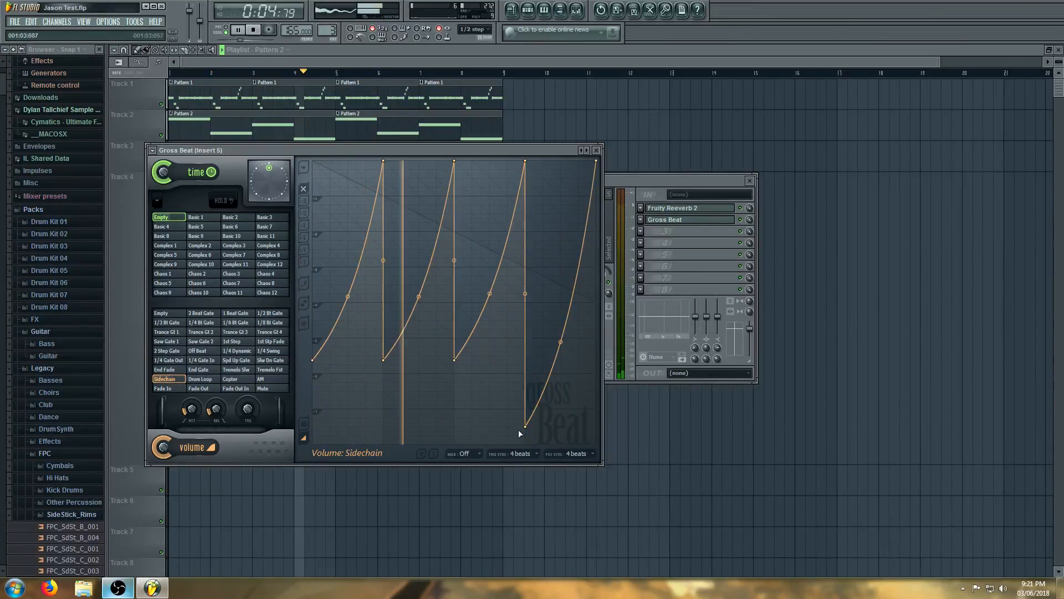
left_click_drag(525, 426, 525, 360)
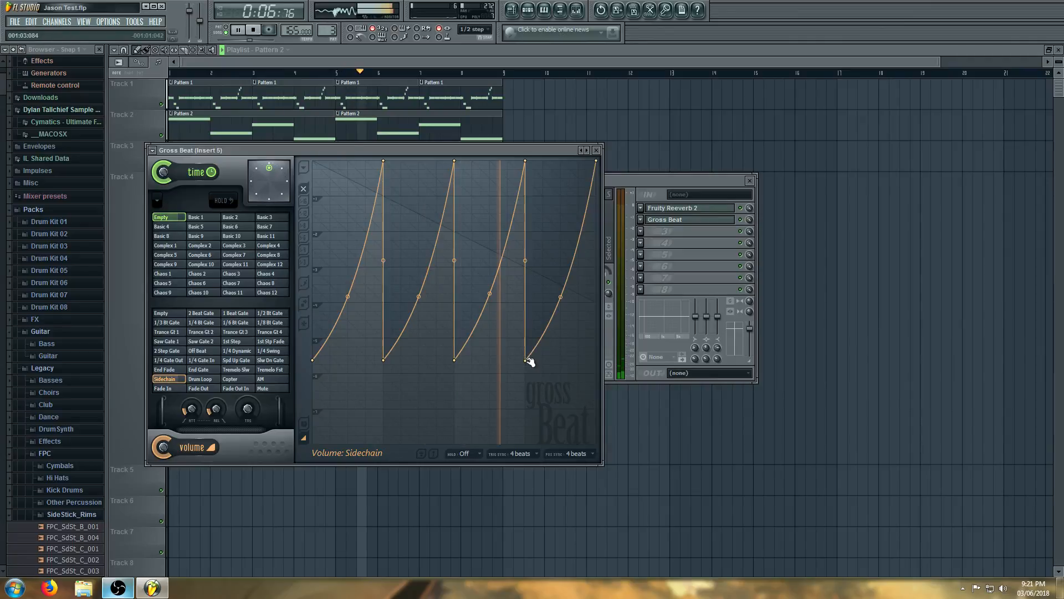
left_click(254, 93)
key("space")
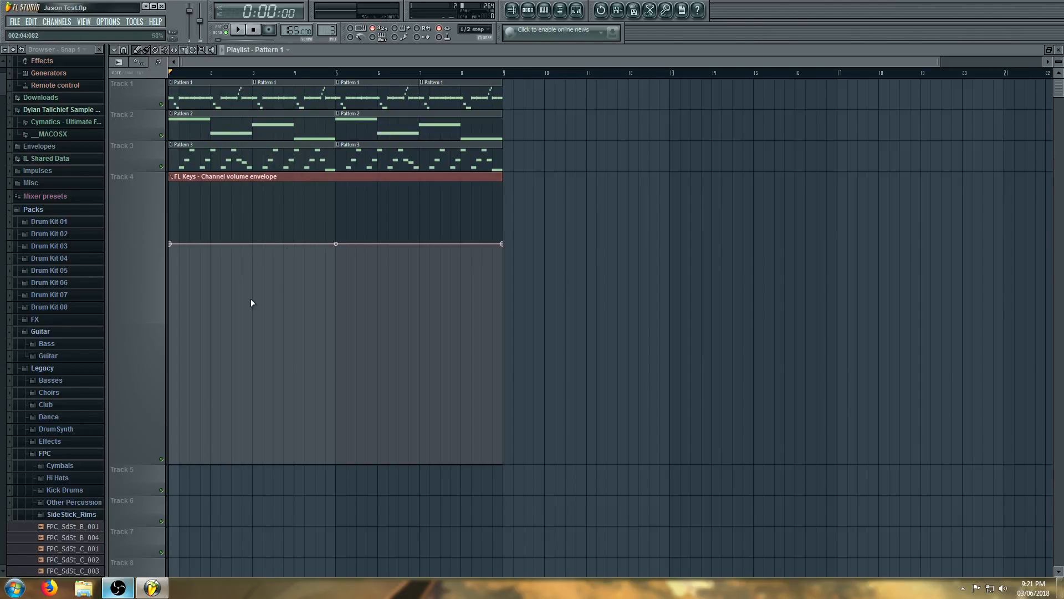
Add a point at the bottom of the FL Keys volume envelope near bar 3 and listen to the fade
left_click_drag(265, 250, 262, 499)
key("space")
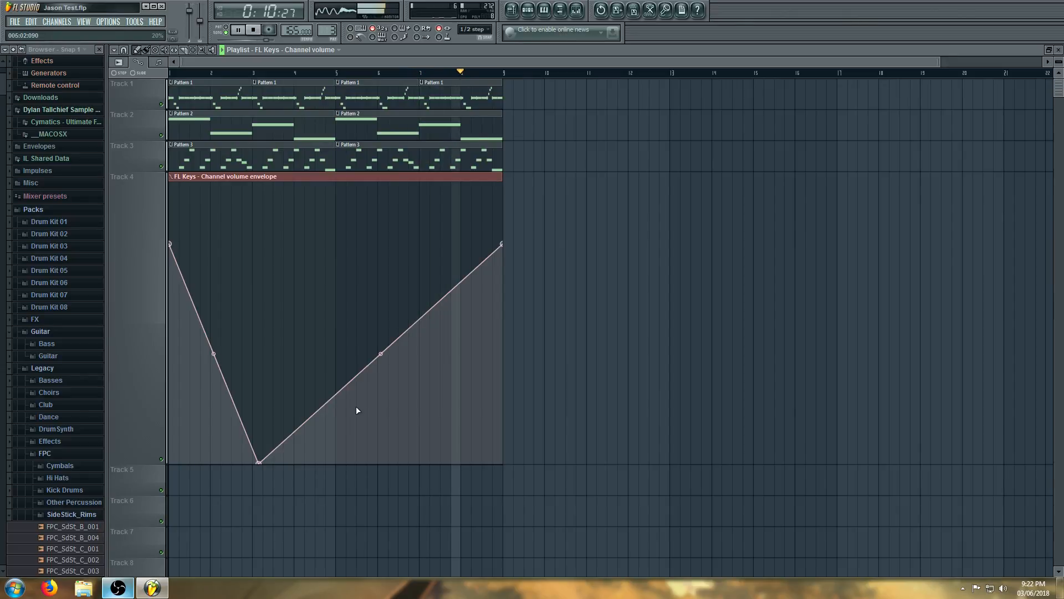
key("space")
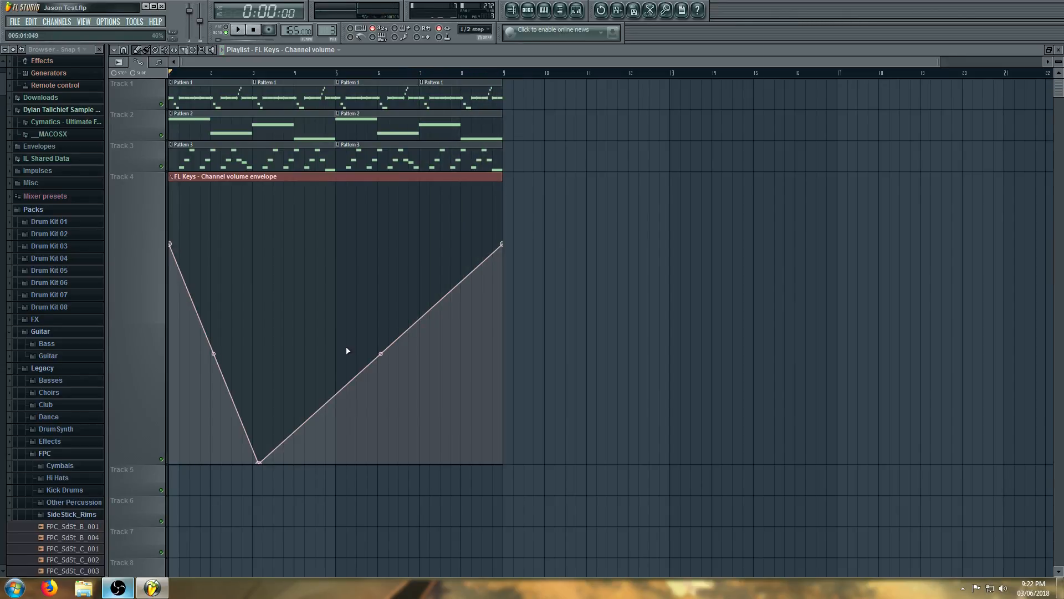
Reshape the FL Keys volume envelope with peaks near bars 2, 4 (84%) and 6 (90%) and dips near bars 3 (40%) and 5, and play it
left_click_drag(266, 461, 226, 198)
right_click(261, 350)
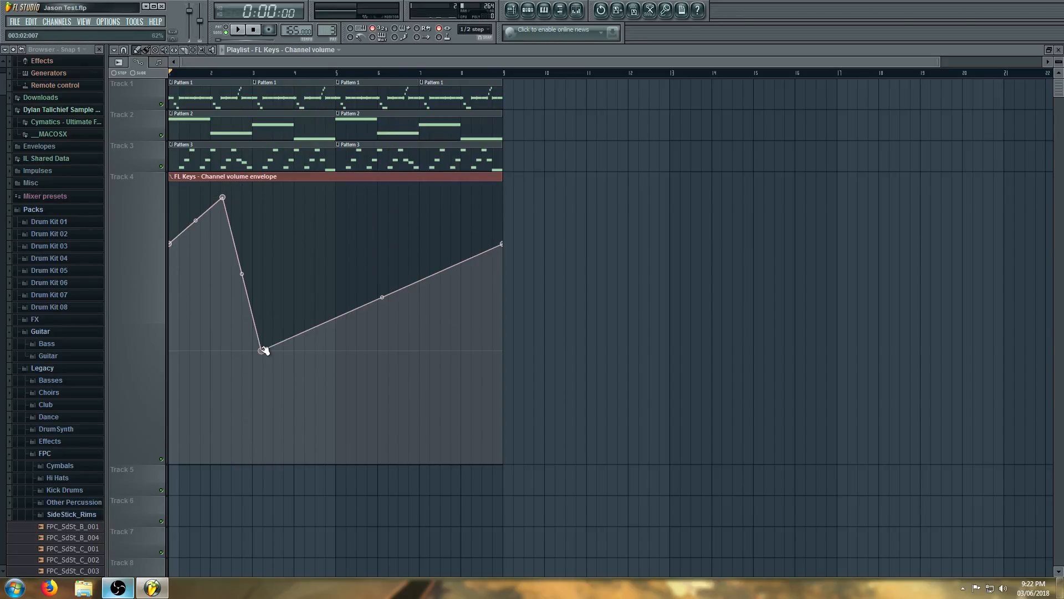
right_click(301, 226)
right_click(356, 320)
right_click(375, 210)
key("space")
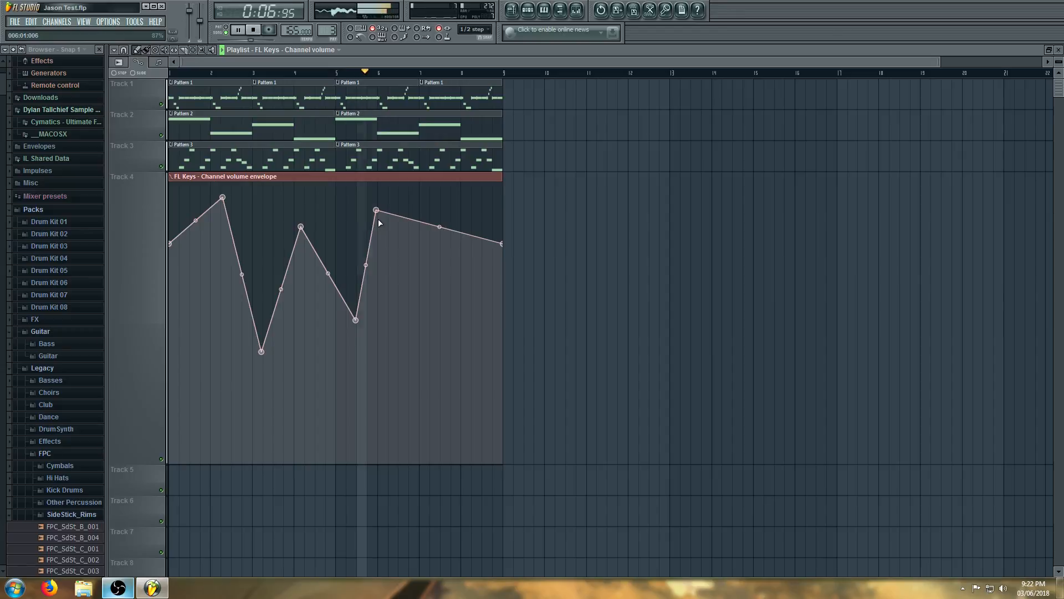
key("space")
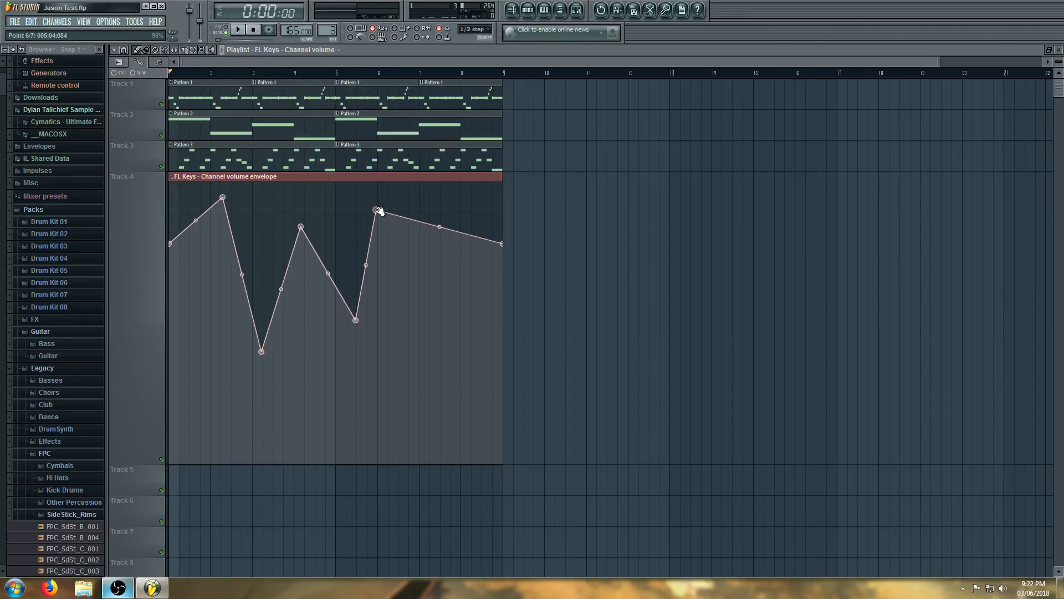
Move the sixth point of the volume envelope to 006:02:036 and raise it to 91%
mouse_move(382, 211)
left_mouse_down()
mouse_move(465, 213)
mouse_move(336, 219)
mouse_move(396, 211)
left_mouse_up()
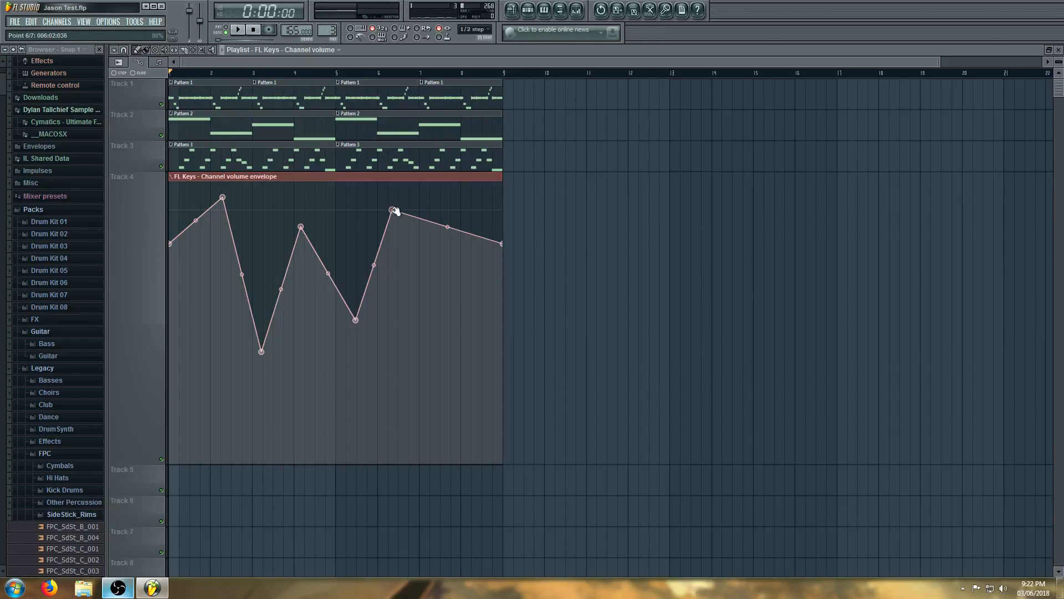
mouse_move(394, 211)
left_mouse_down()
mouse_move(396, 308)
mouse_move(394, 205)
left_mouse_up()
left_click_drag(405, 250, 393, 207)
Copy the fourth envelope point's 84% value to the sixth point and listen to the result
right_click(301, 227)
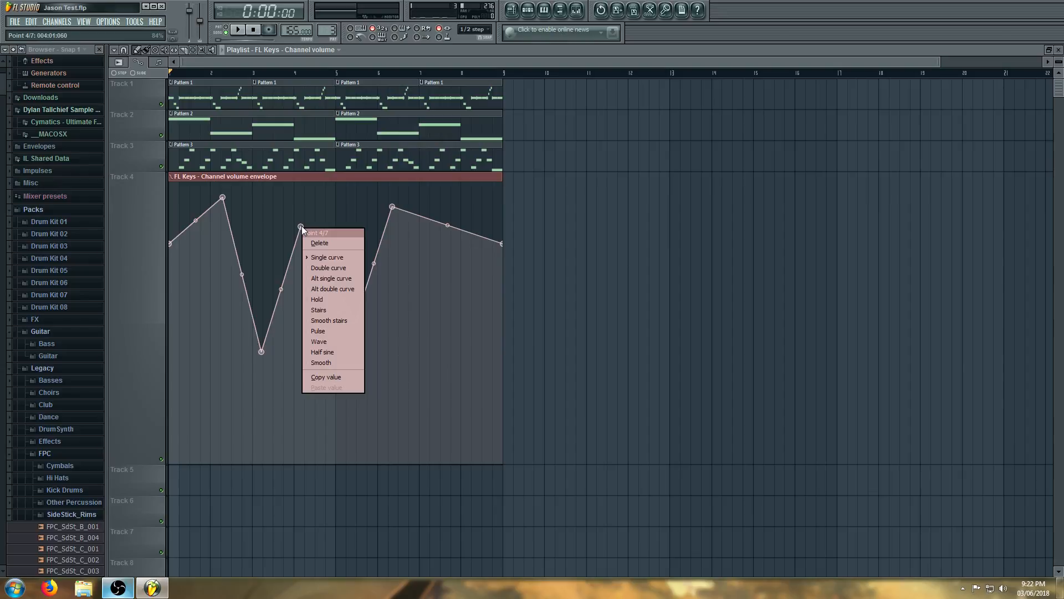
left_click(329, 378)
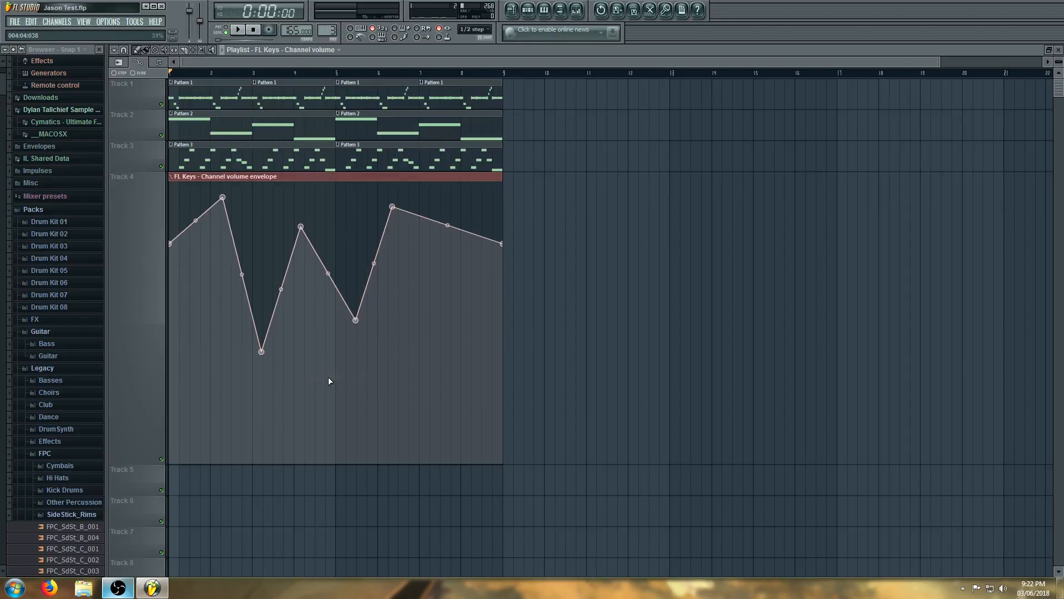
right_click(394, 207)
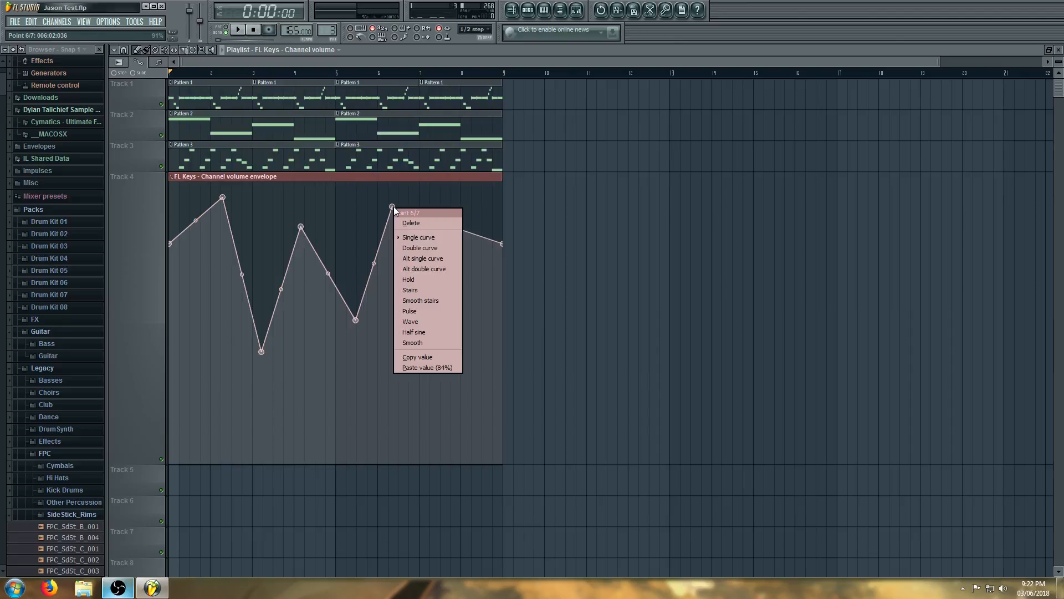
left_click(417, 367)
key("space")
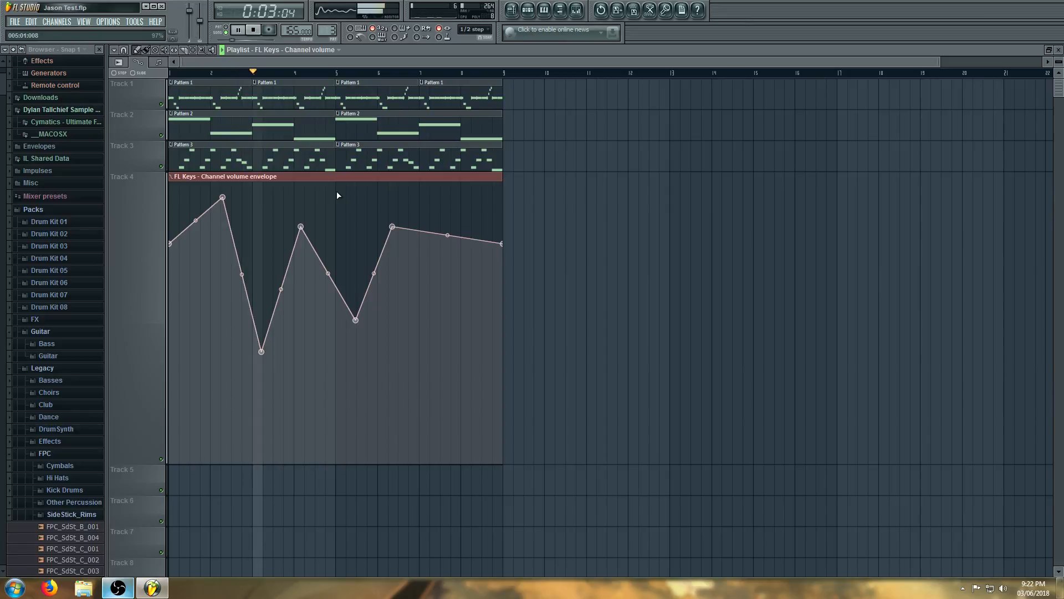
key("space")
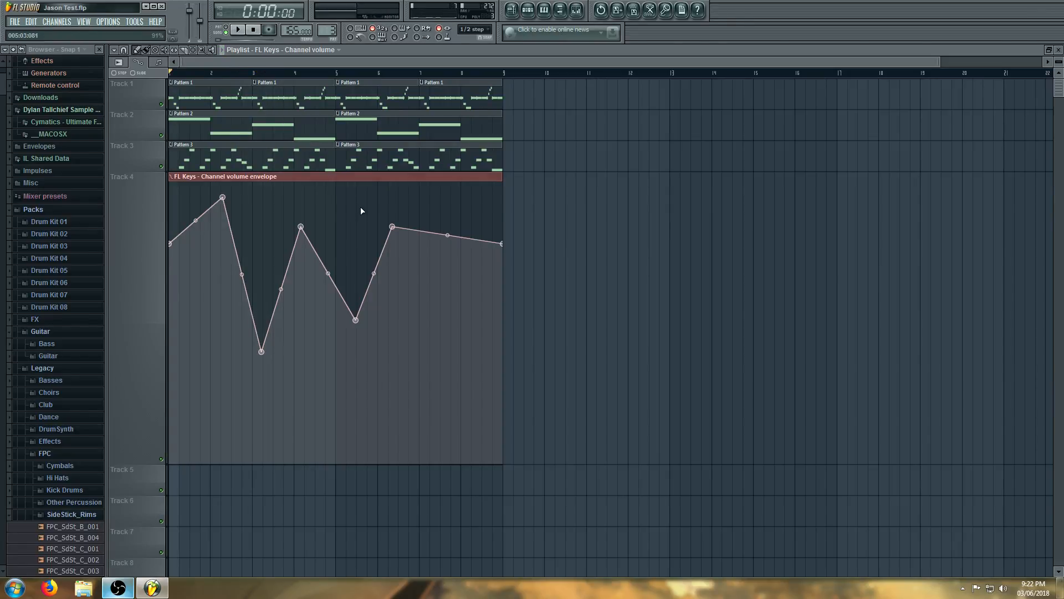
Try the arrangement without the FL Keys channel volume clip and undo the clip's deletion
right_click(330, 179)
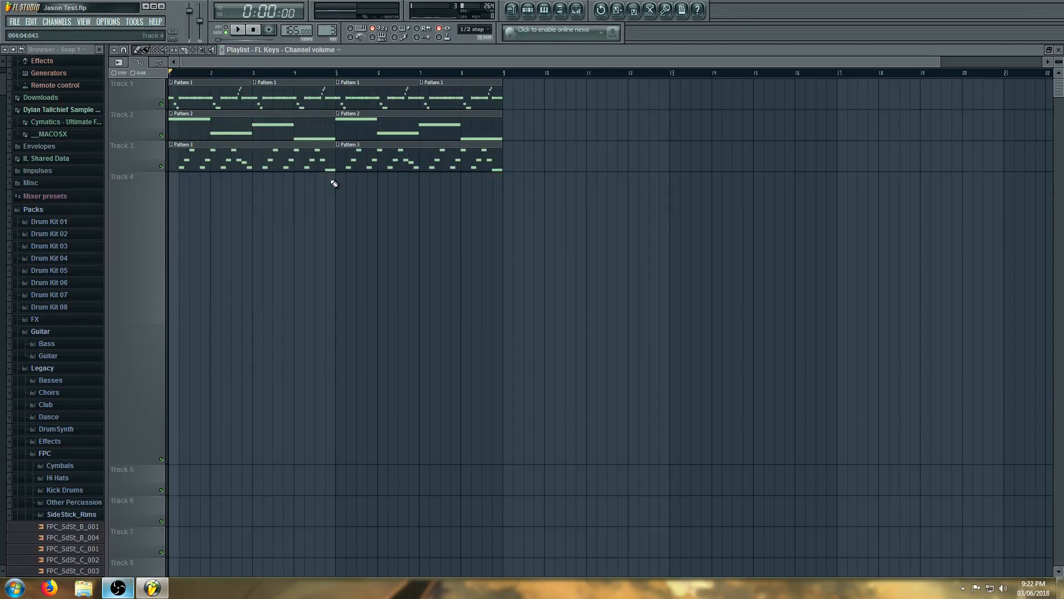
key("space")
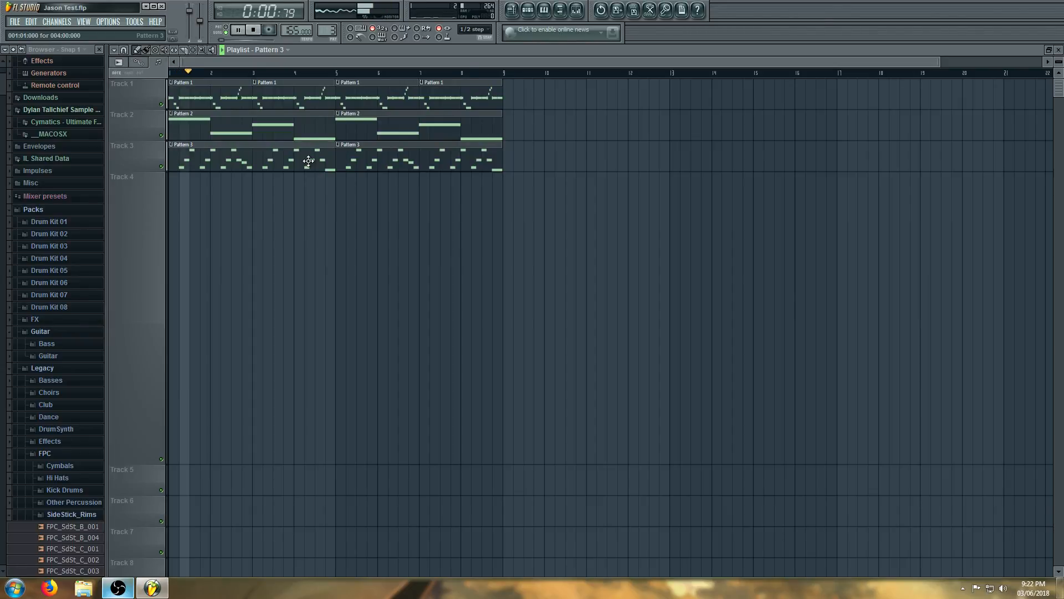
left_click(538, 15)
left_click(534, 14)
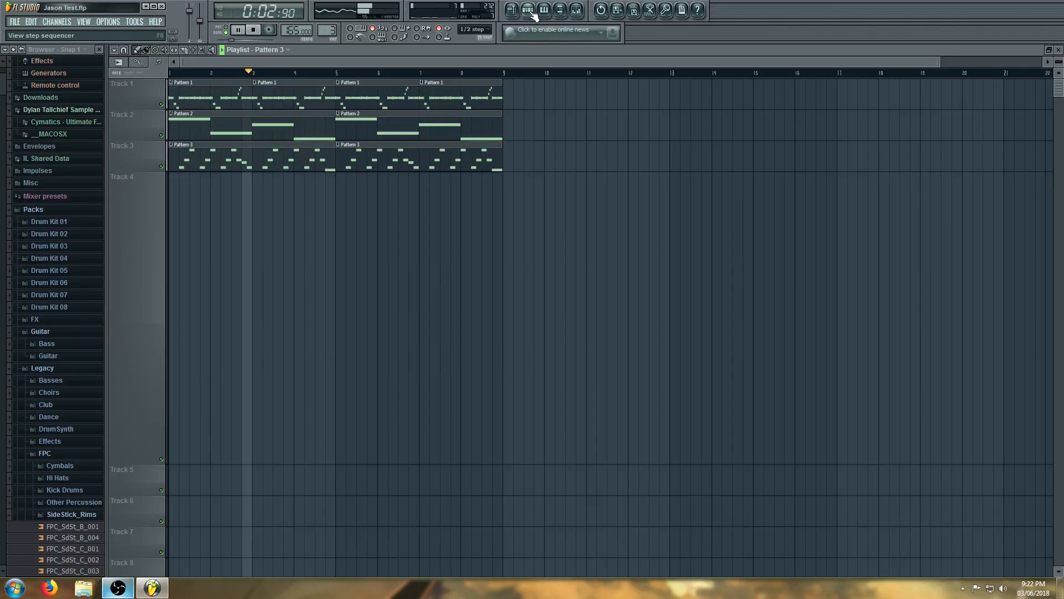
key("space")
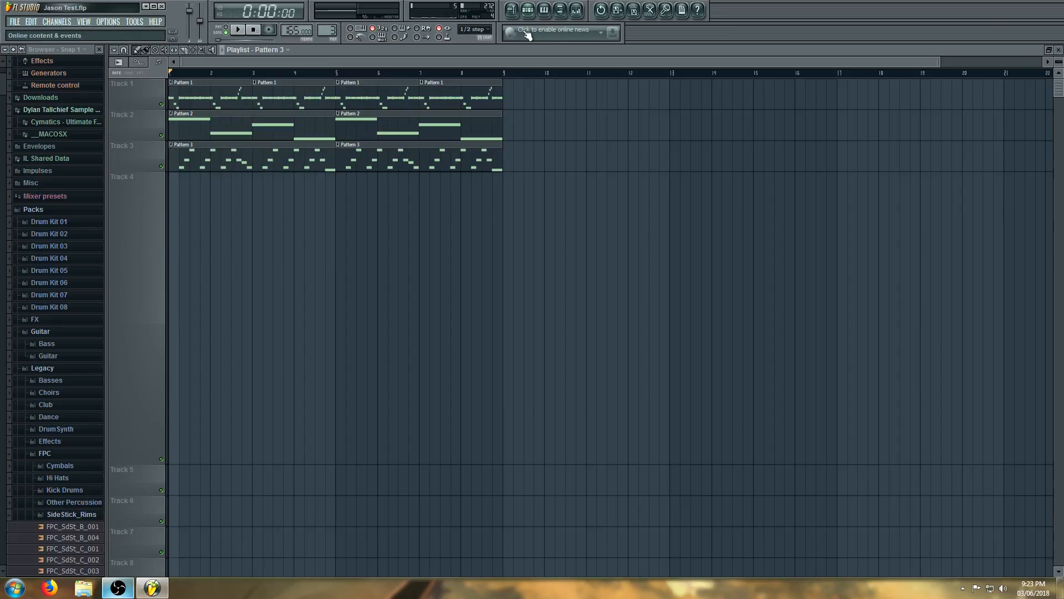
key("ctrl+z")
Delete all the inner points of the FL Keys channel volume envelope so only its two end points remain, and start playback
right_click(261, 351)
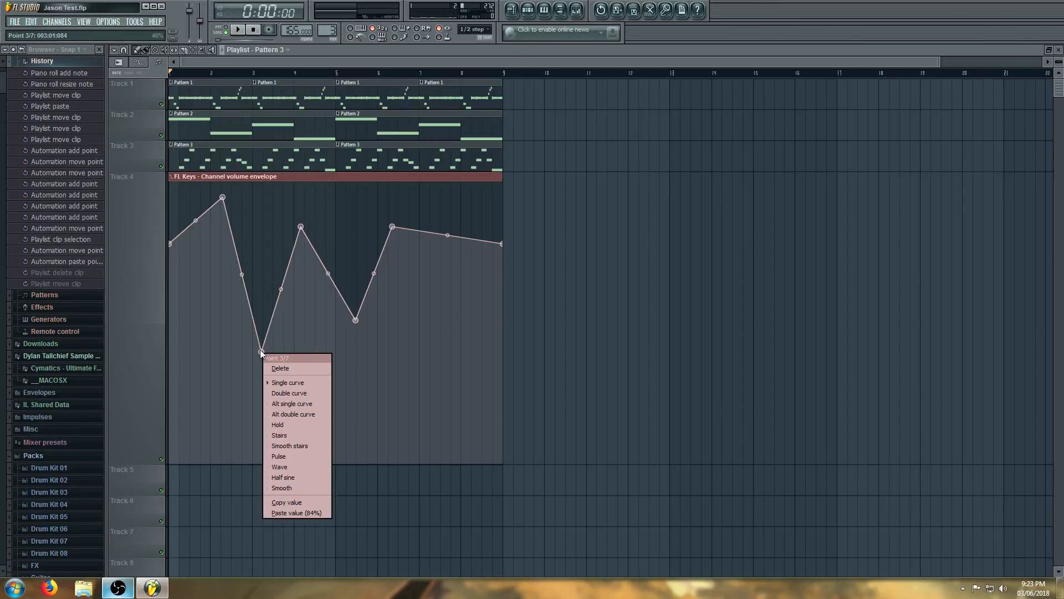
left_click(277, 368)
right_click(301, 227)
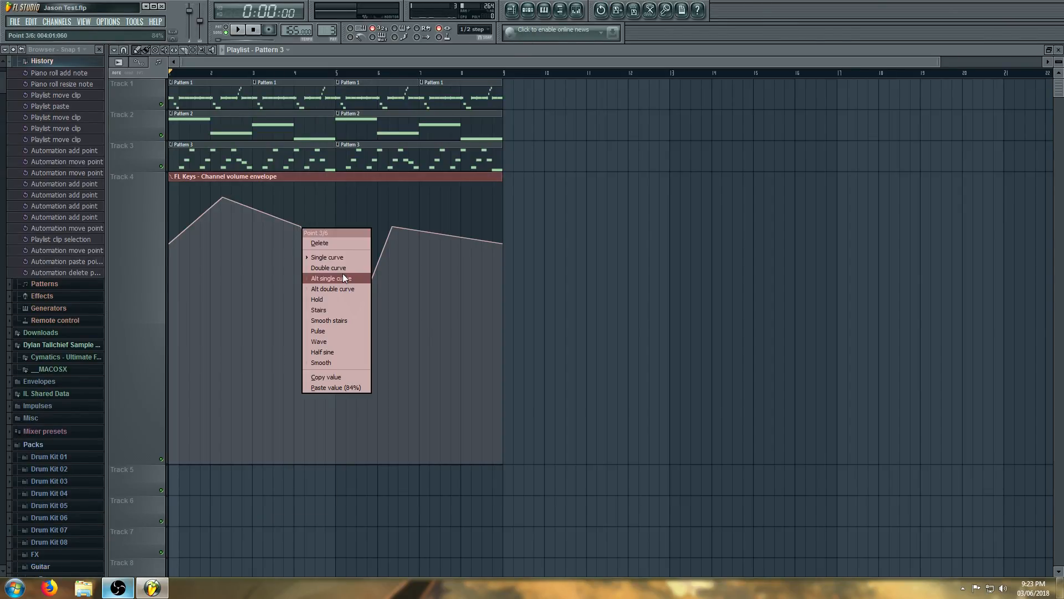
left_click(336, 242)
right_click(355, 322)
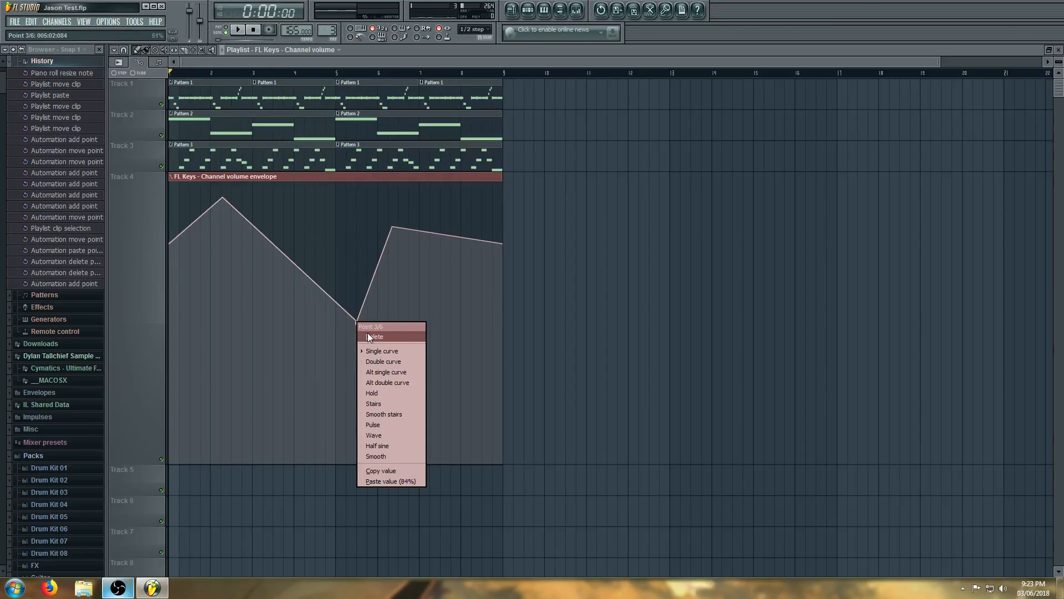
left_click(354, 321)
right_click(355, 323)
left_click(383, 340)
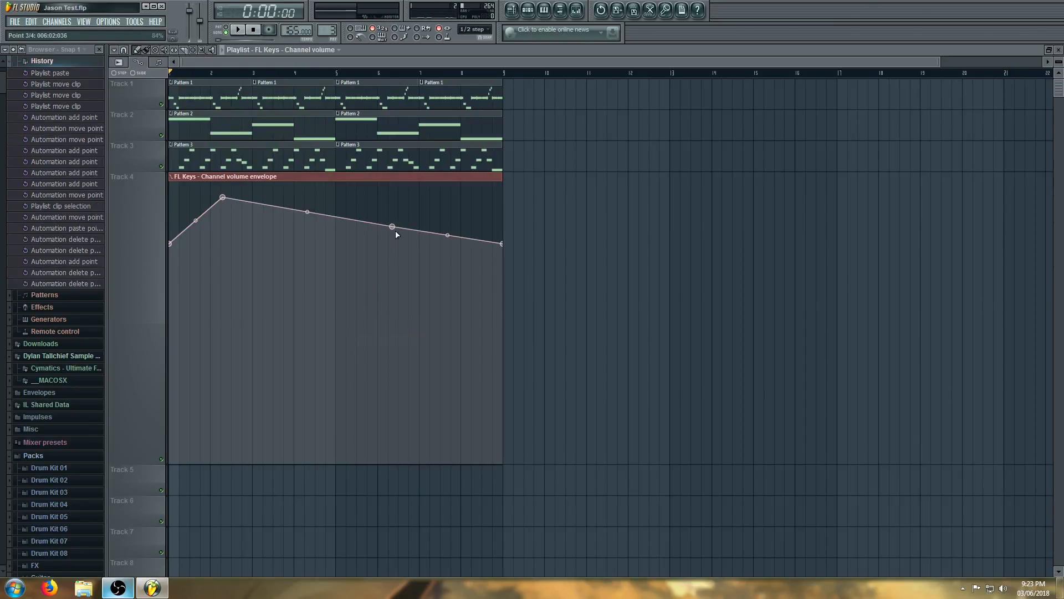
right_click(394, 227)
left_click(406, 240)
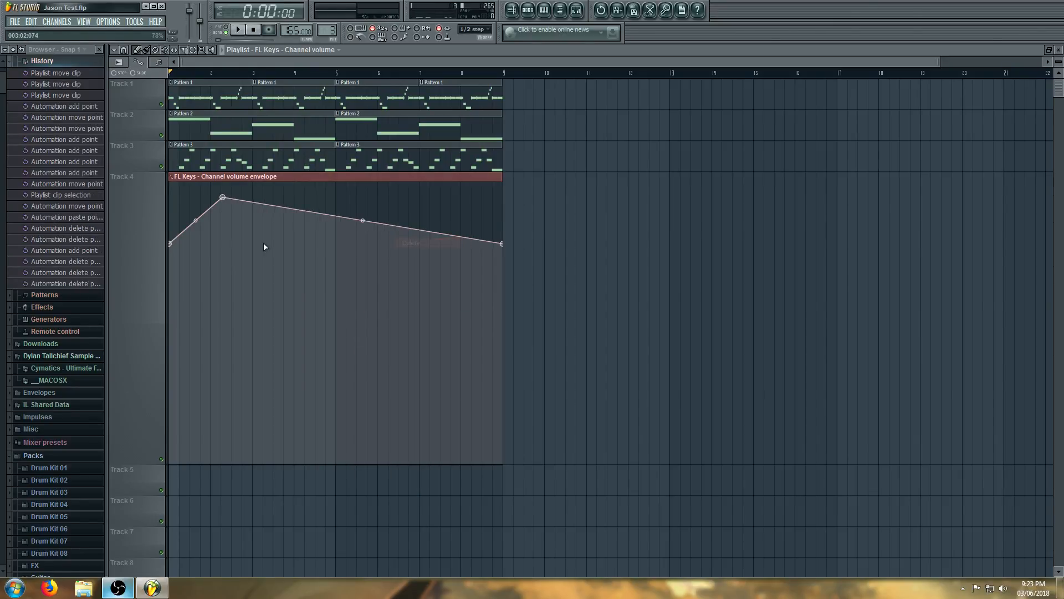
right_click(223, 197)
left_click(246, 217)
key("space")
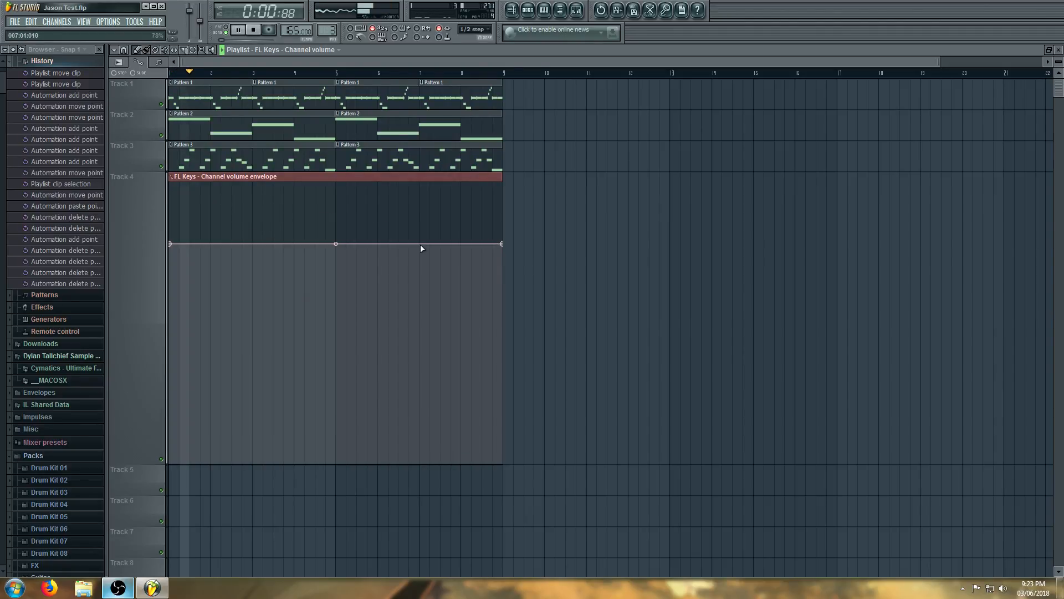
Add an envelope point at bar 7 and paste the end point's value onto it
right_click(420, 244)
right_click(421, 245)
left_click(524, 275)
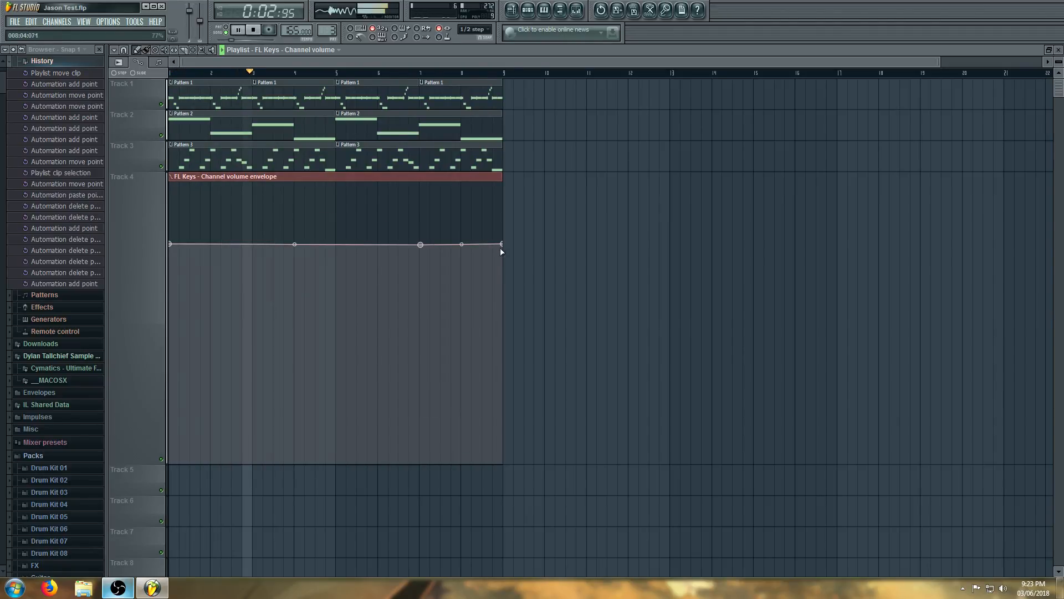
right_click(503, 245)
left_click(526, 394)
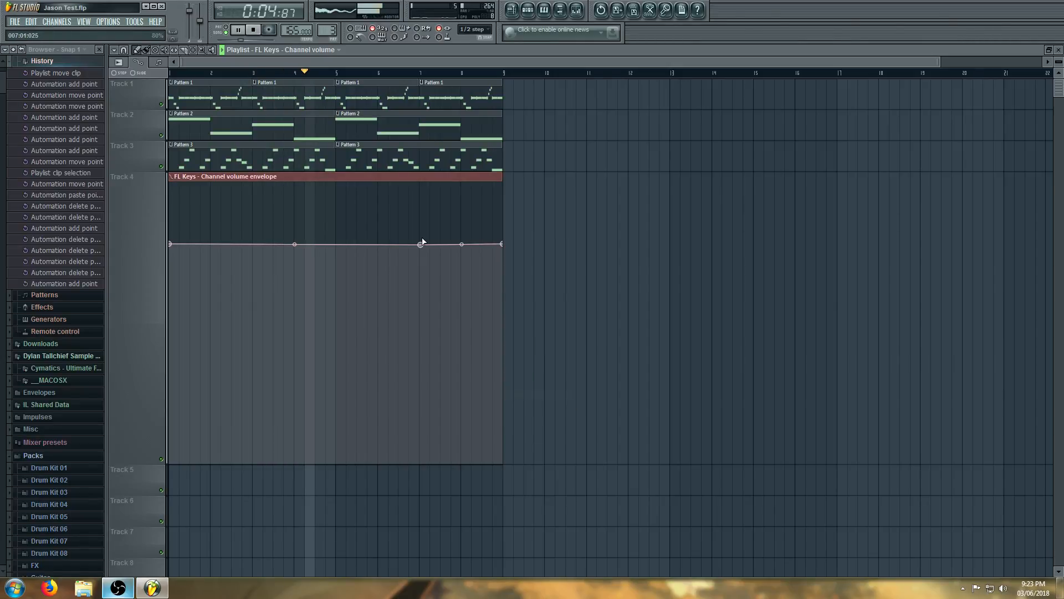
right_click(421, 245)
left_click(447, 405)
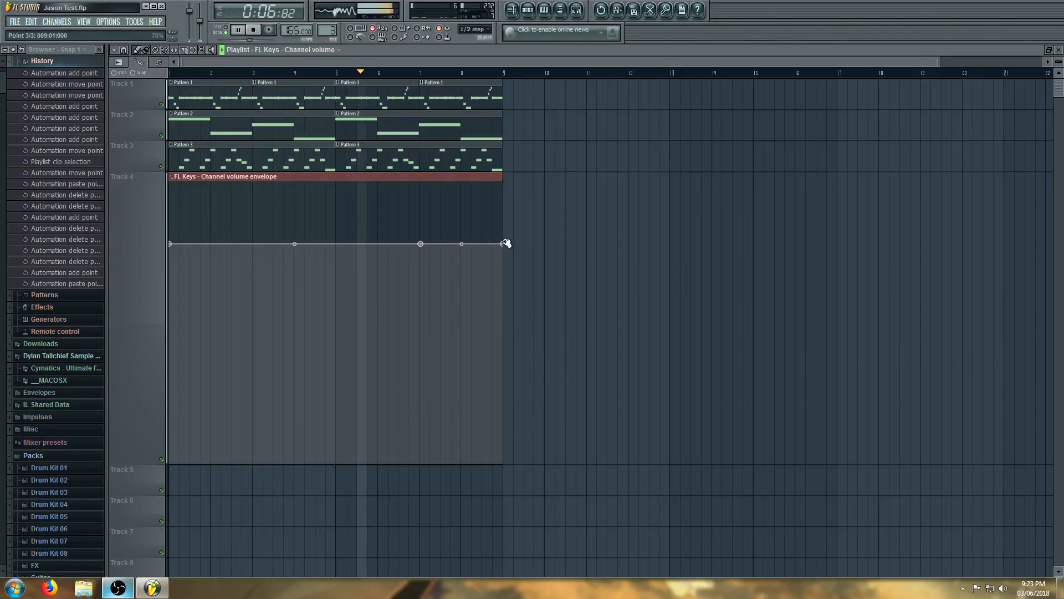
Lower the envelope's last point to zero, bend the segment after bar 7 into a rounded convex fade-out, and play it
left_click_drag(502, 245, 487, 509)
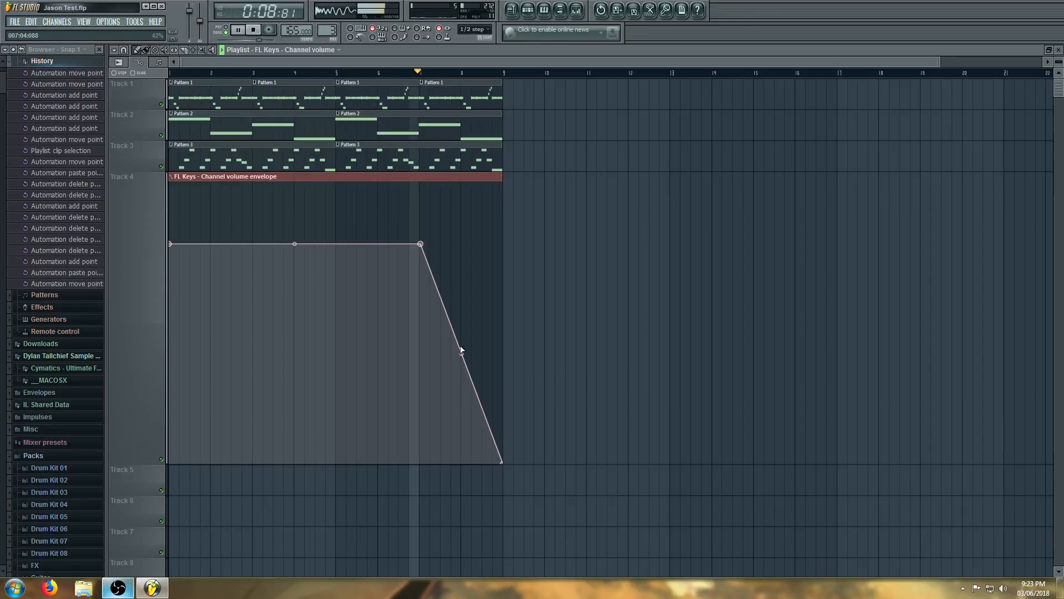
key("space")
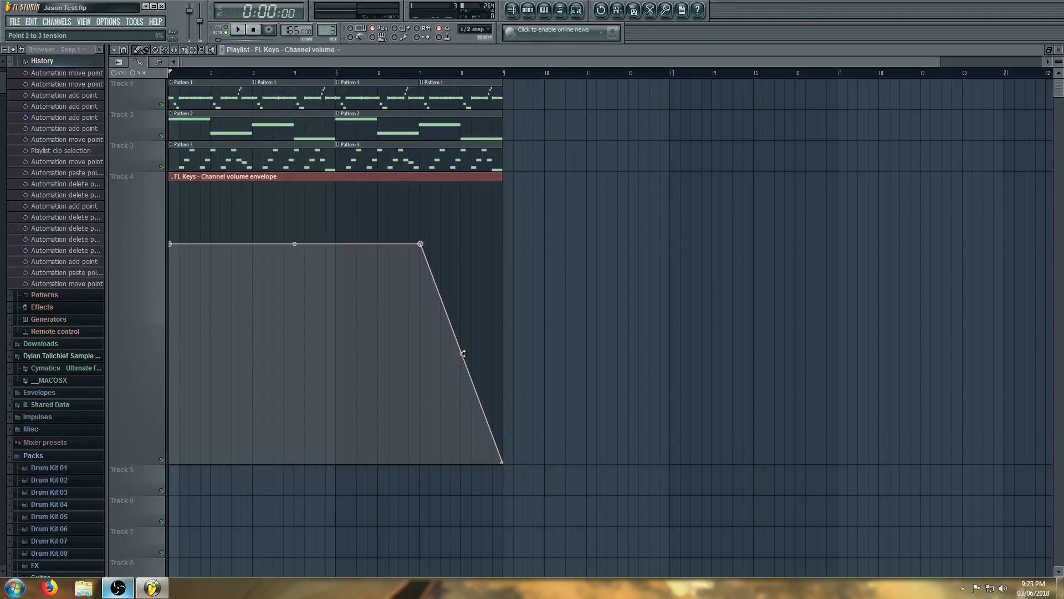
left_click_drag(463, 353, 463, 319)
mouse_move(462, 258)
left_mouse_down()
mouse_move(461, 305)
mouse_move(462, 264)
left_mouse_up()
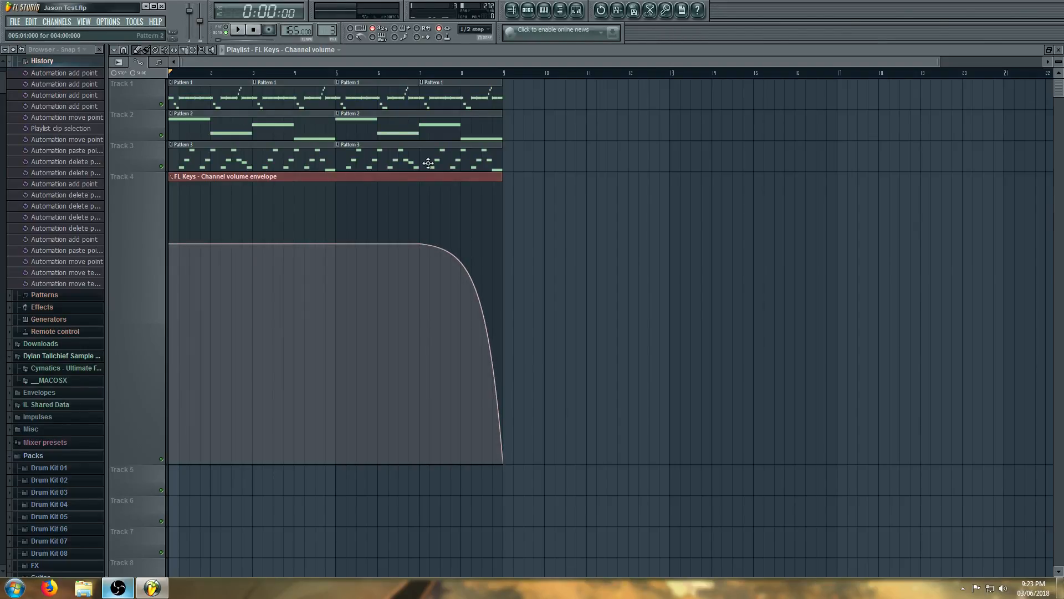
key("space")
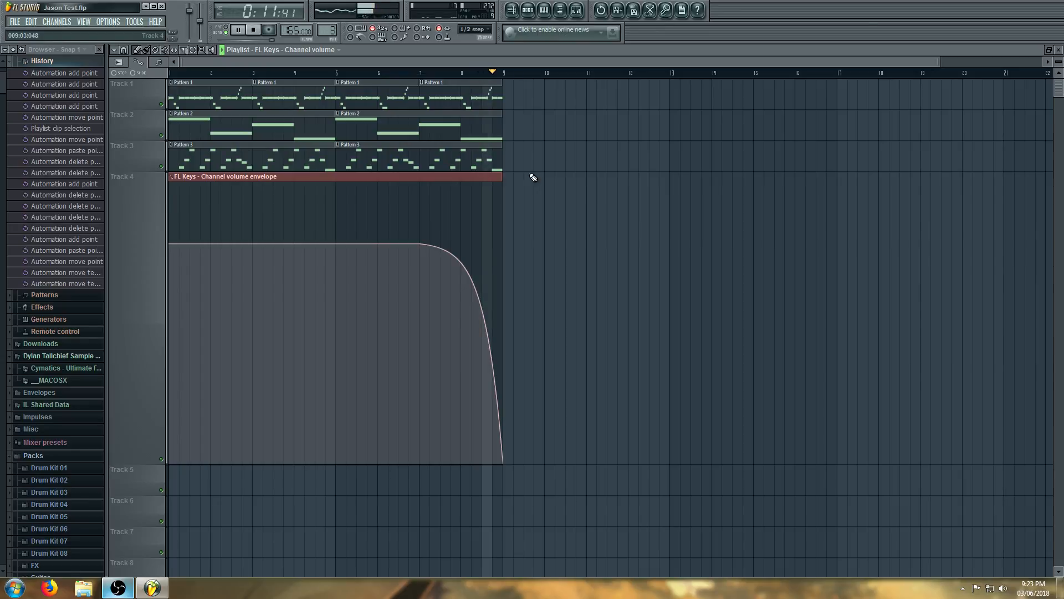
key("space")
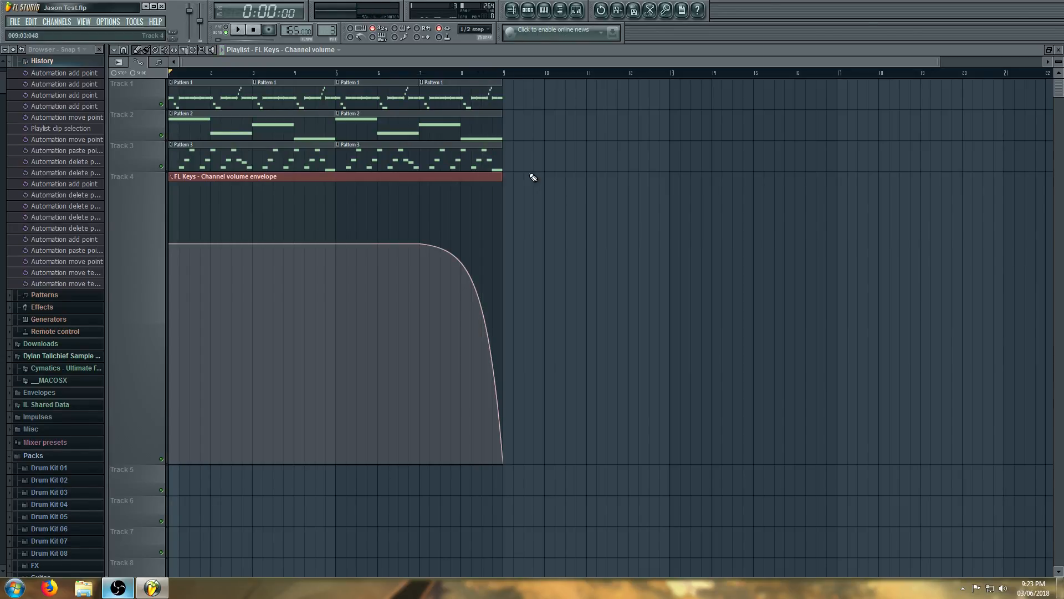
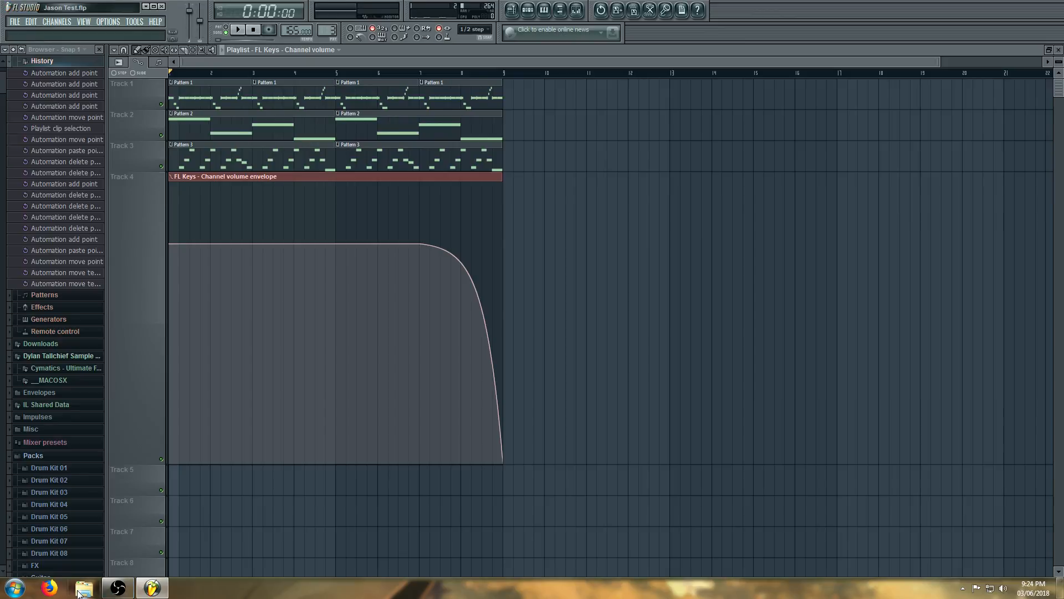
Place 01 - Hey World_vo from the Documents folder Acapella Tutorial on Track 5 starting at bar 1, and shrink Track 4's height
left_click(80, 588)
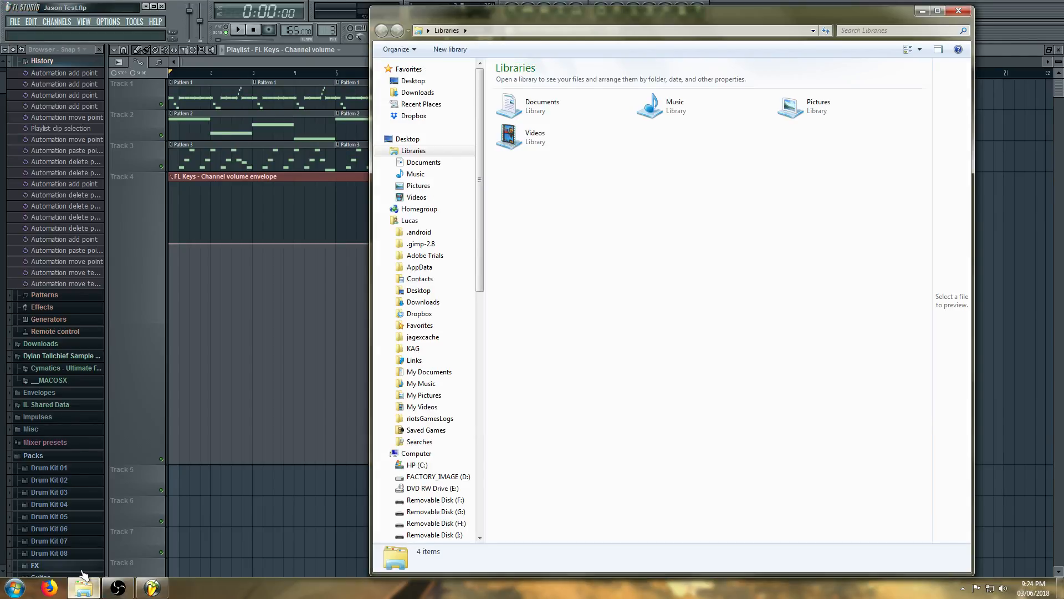
double_click(539, 115)
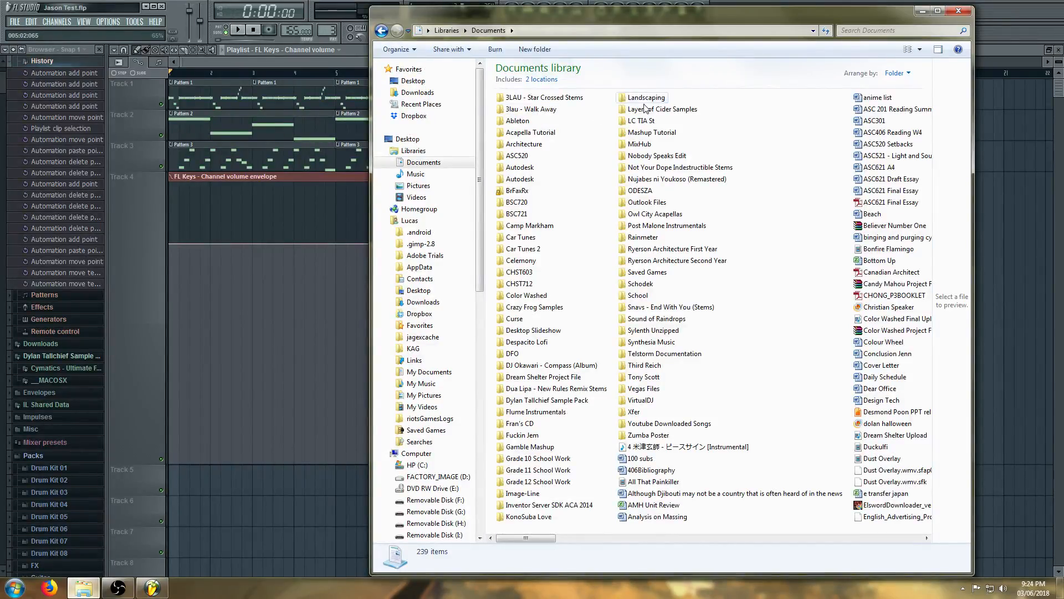
double_click(534, 136)
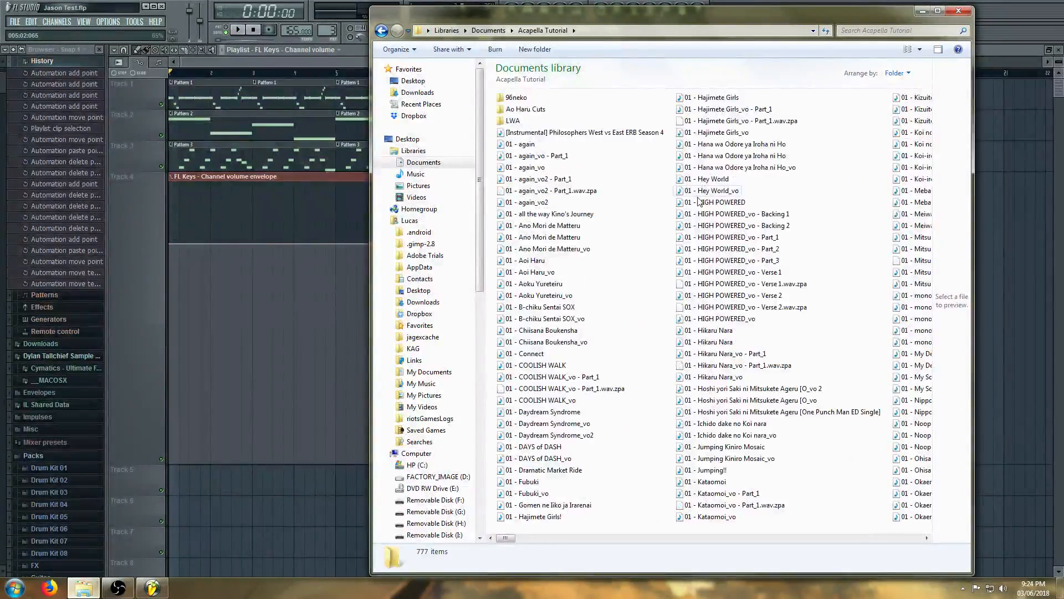
left_click_drag(725, 190, 291, 481)
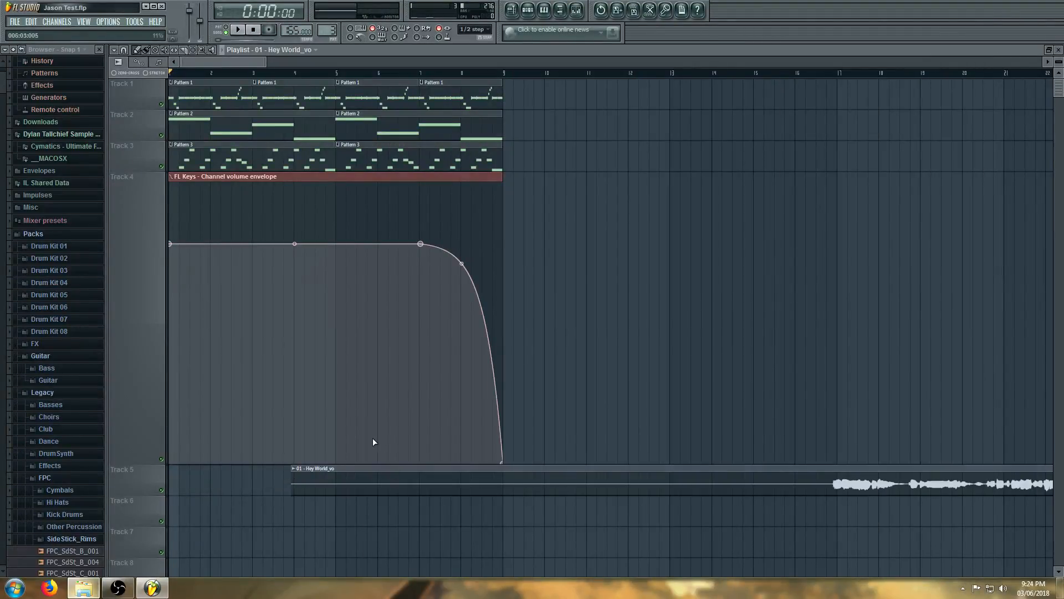
scroll(309, 416, "down", 2)
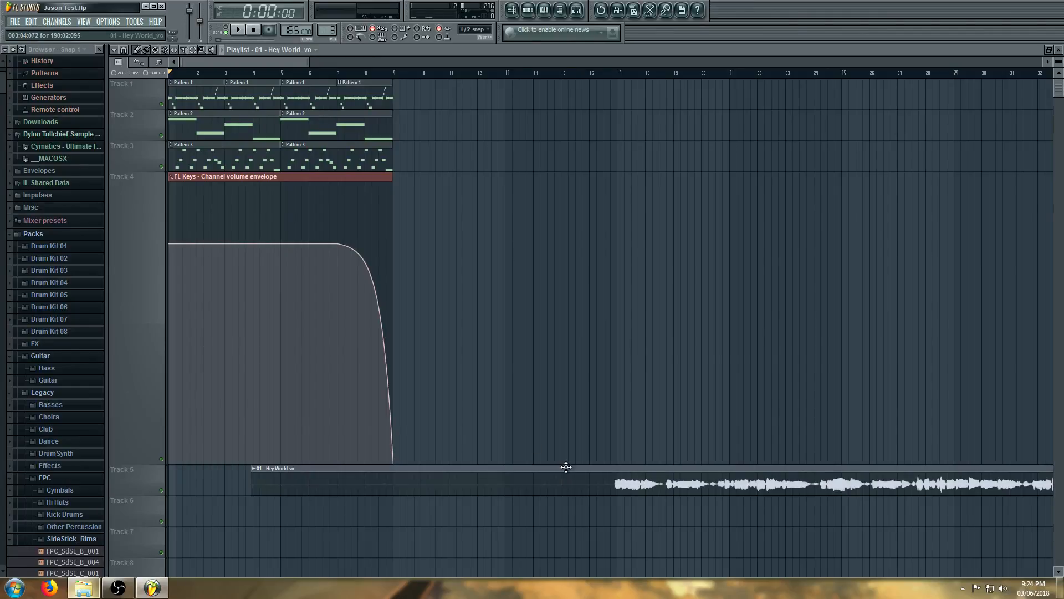
left_click_drag(564, 468, 408, 475)
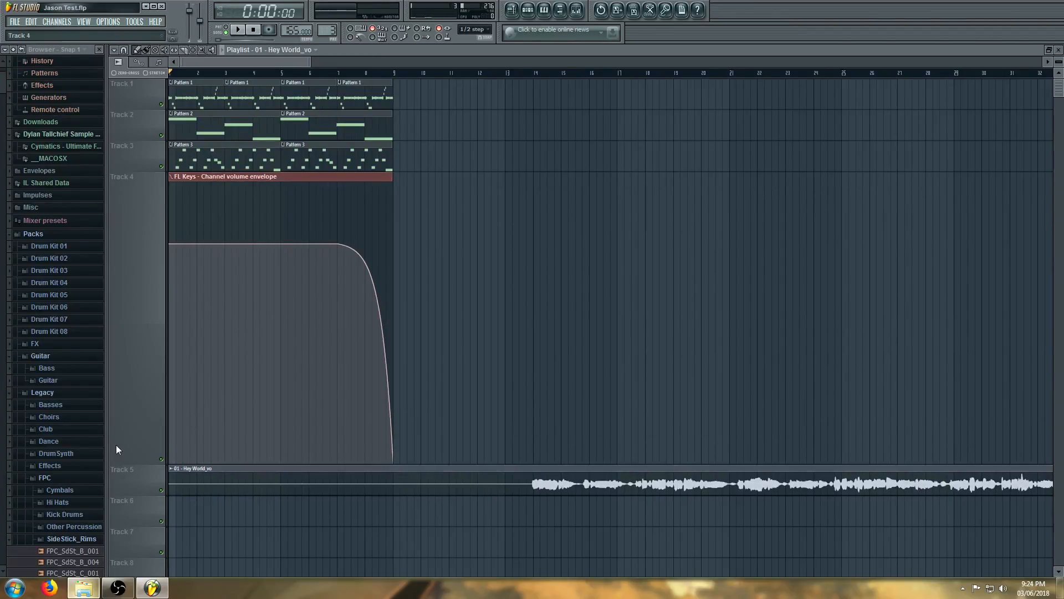
left_click_drag(134, 459, 136, 199)
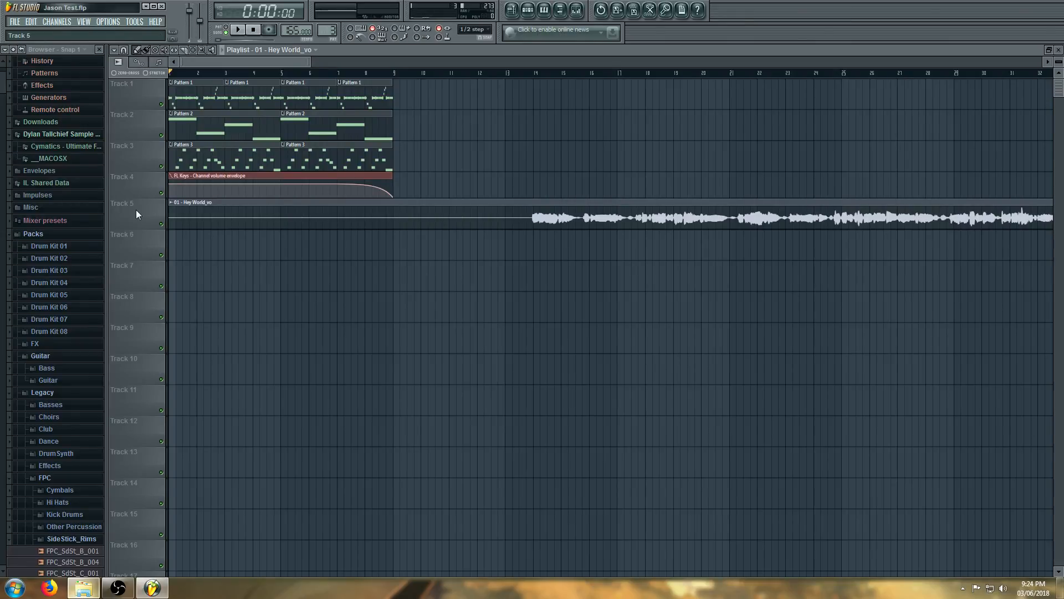
Try slicing the vocal clip near bar 13 and undo the cuts
mouse_move(301, 195)
scroll(177, 61, "up", 2)
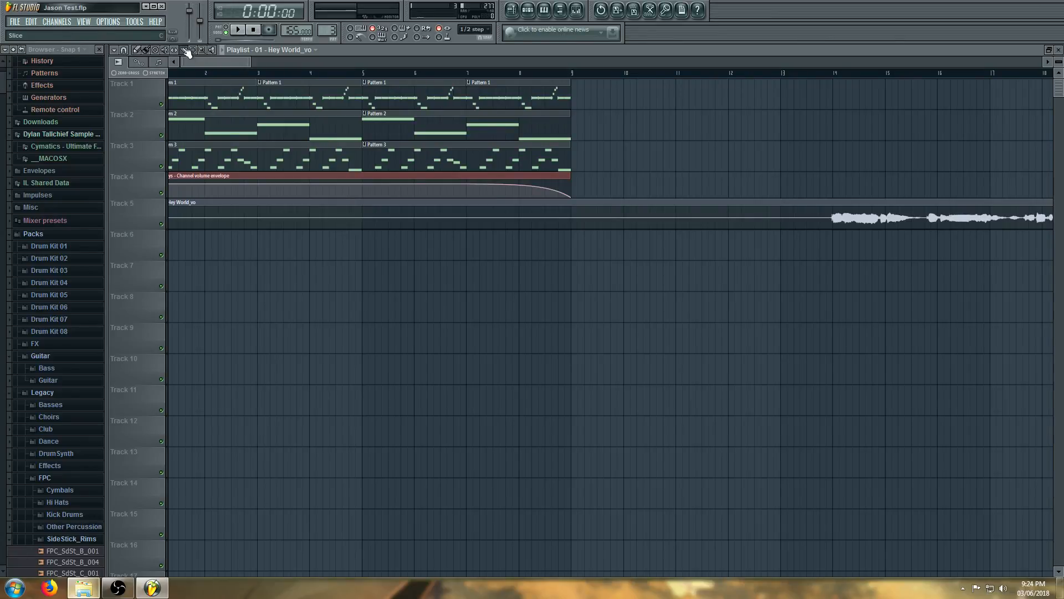
left_click_drag(777, 155, 781, 320)
key("ctrl+z")
left_click_drag(784, 212, 786, 214)
key("ctrl+z")
Examine the vocal clip's waveform along Track 5 and preview its entry near bar 14
scroll(815, 220, "down", 3)
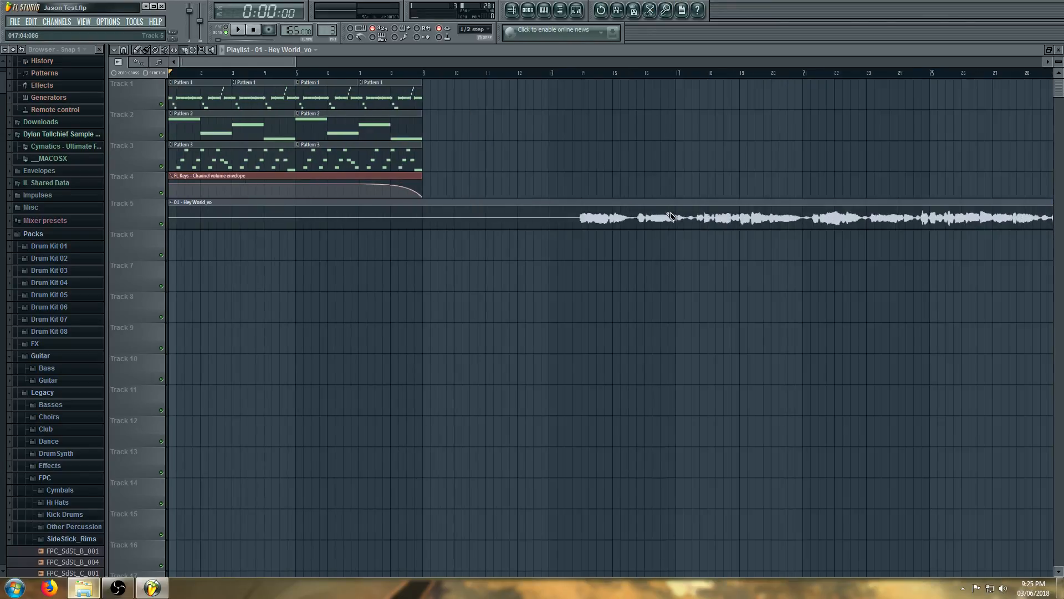
scroll(837, 216, "up", 2)
scroll(535, 168, "up", 2)
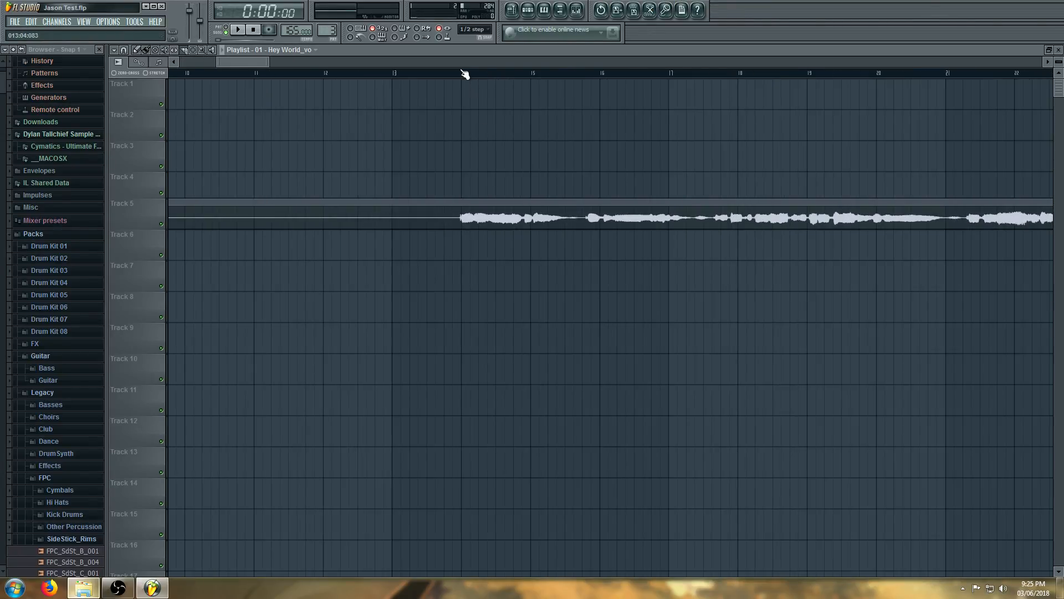
left_click(459, 62)
key("space")
key("space")
scroll(665, 107, "down", 3)
scroll(585, 121, "down", 2)
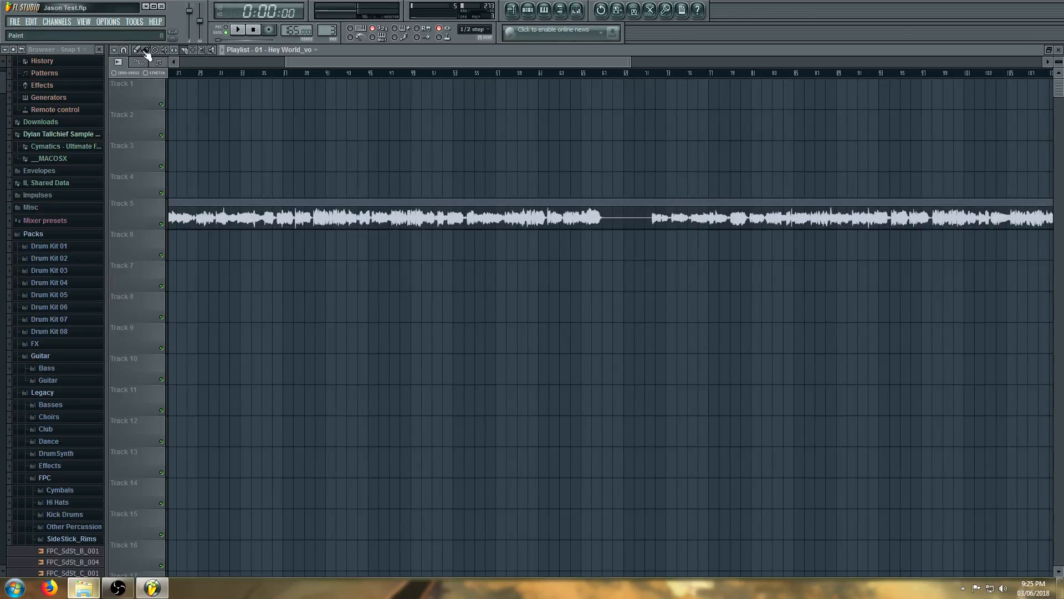
scroll(326, 122, "down", 3)
scroll(255, 155, "up", 3)
Play the vocal's opening phrase from where its waveform begins, around bar 14
left_click(202, 74)
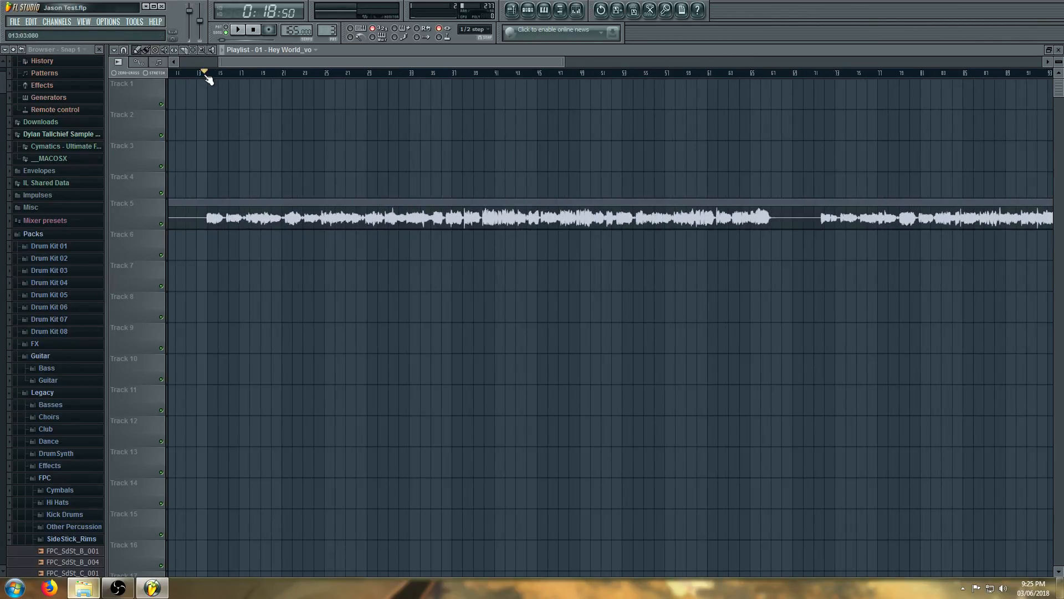
key("space")
scroll(185, 148, "up", 2)
key("space")
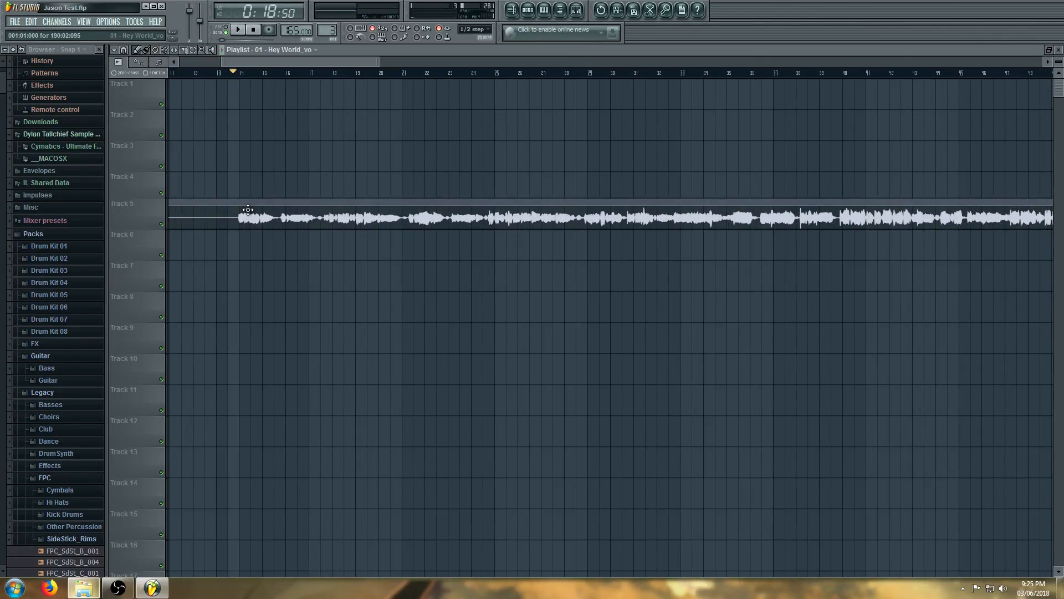
double_click(248, 209)
key("space")
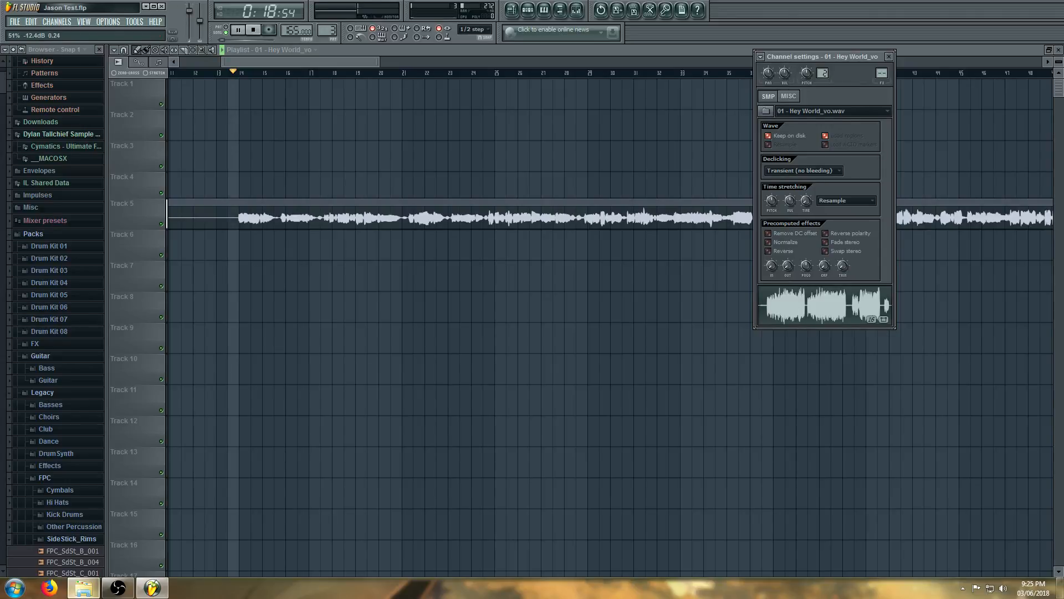
left_click(438, 207)
scroll(235, 214, "up", 2)
key("space")
left_click(247, 75)
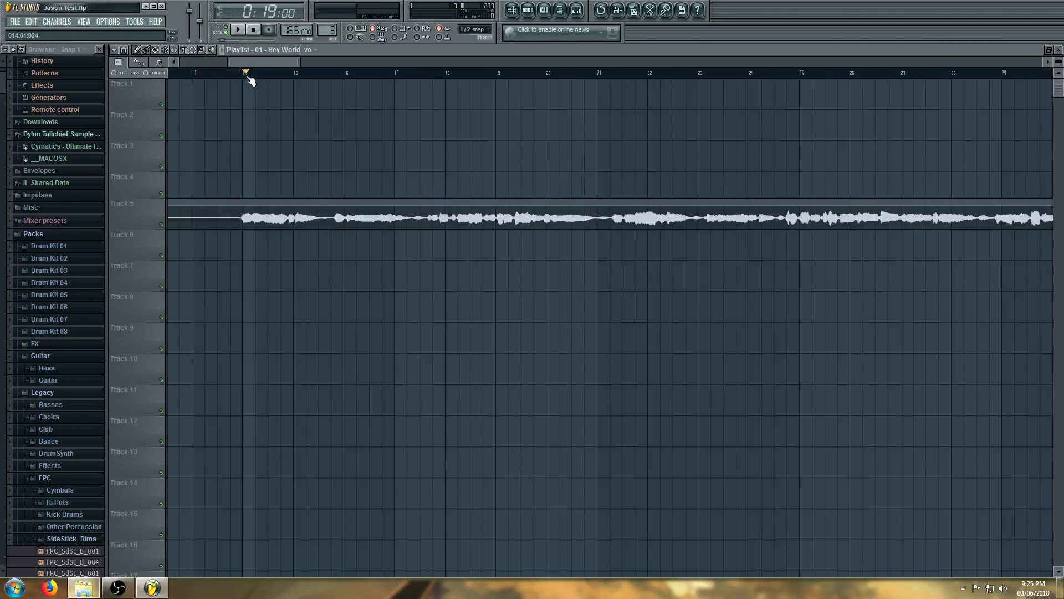
key("space")
key("space")
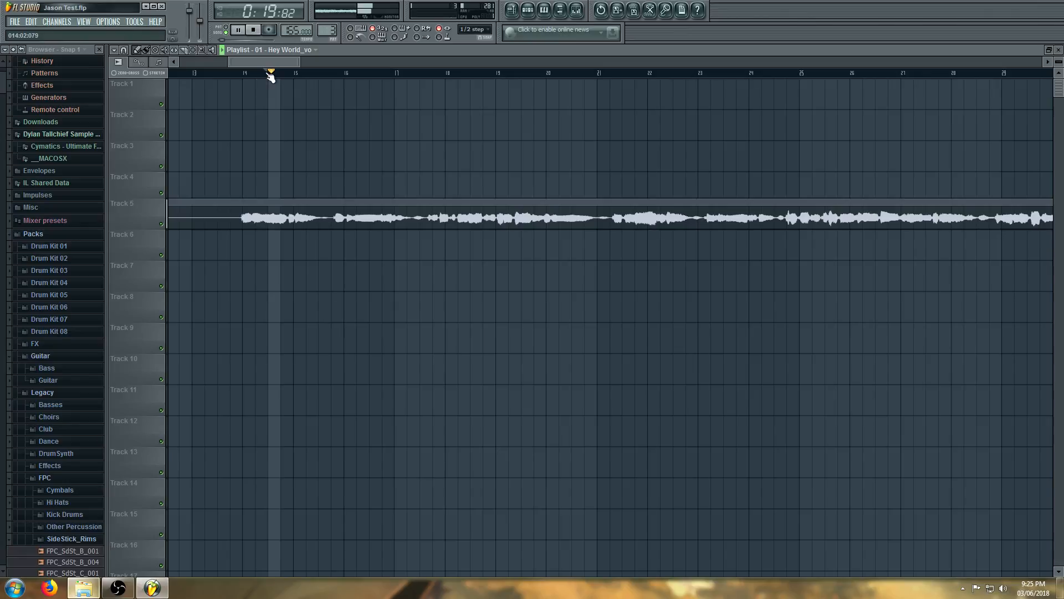
Pinpoint the start of a vocal chop by playing short passages around the second beat of bar 14
scroll(232, 152, "up", 1)
scroll(238, 153, "up", 2)
key("space")
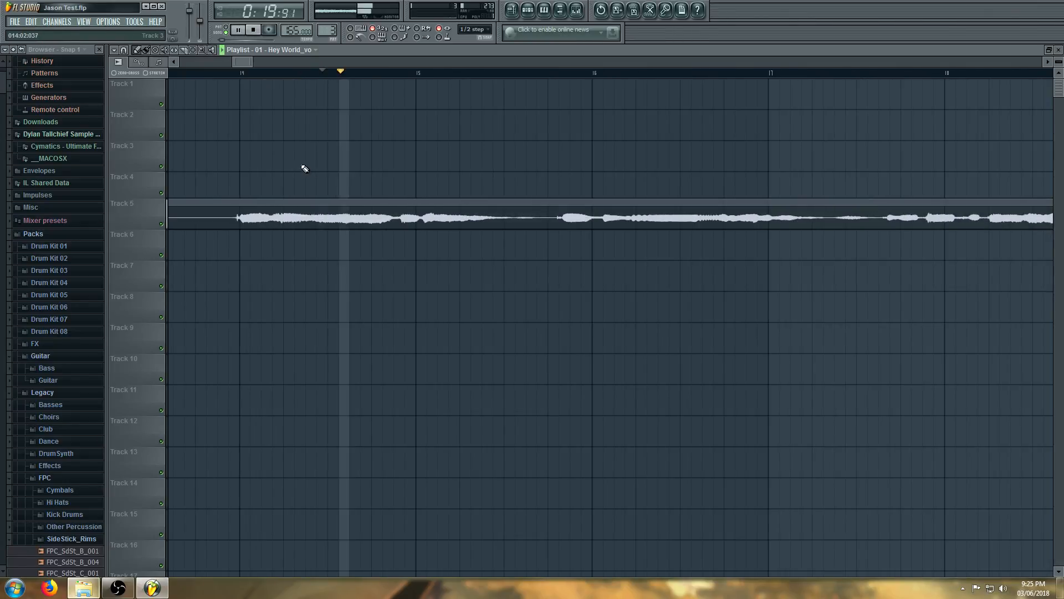
key("space")
left_click(285, 75)
key("space")
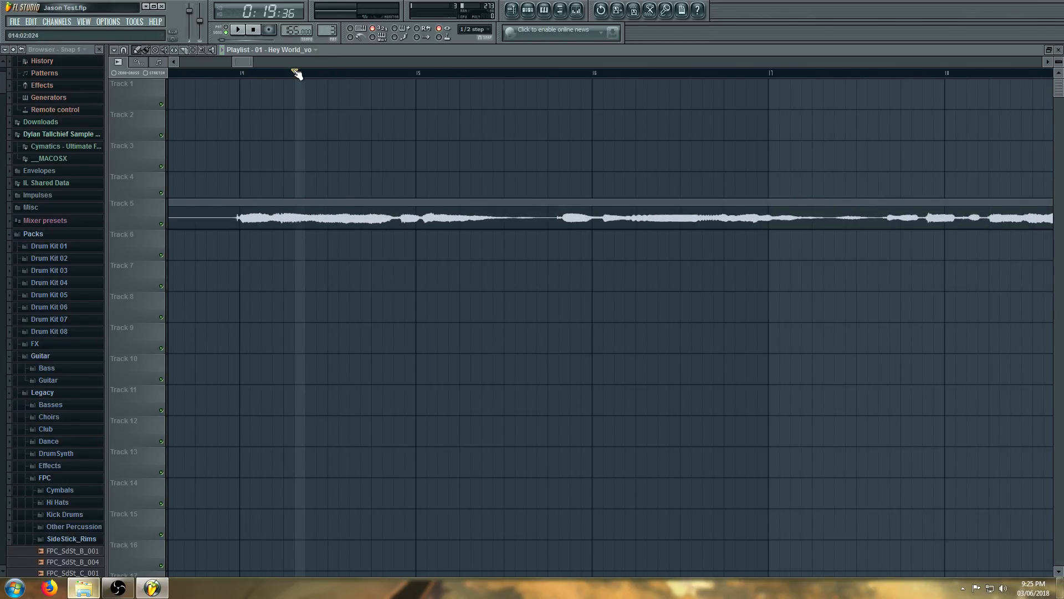
key("space")
Slice the vocal near beat 2 of bar 14 and just before bar 15, and delete everything outside the short chop
left_click(288, 215)
left_click(392, 219)
left_click(137, 48)
right_click(216, 213)
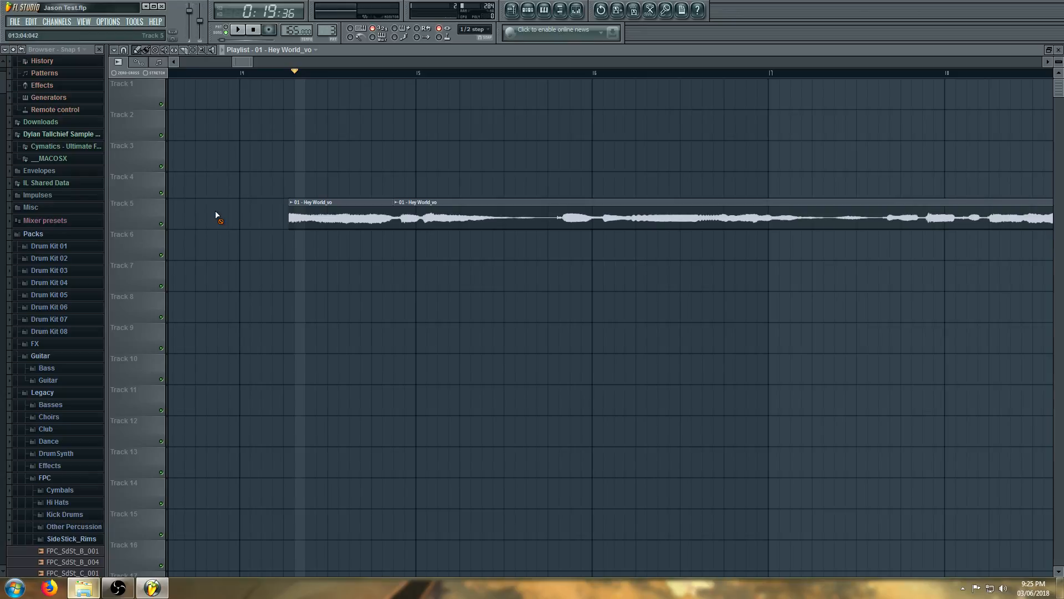
right_click(546, 212)
scroll(821, 179, "down", 2)
scroll(821, 179, "down", 5)
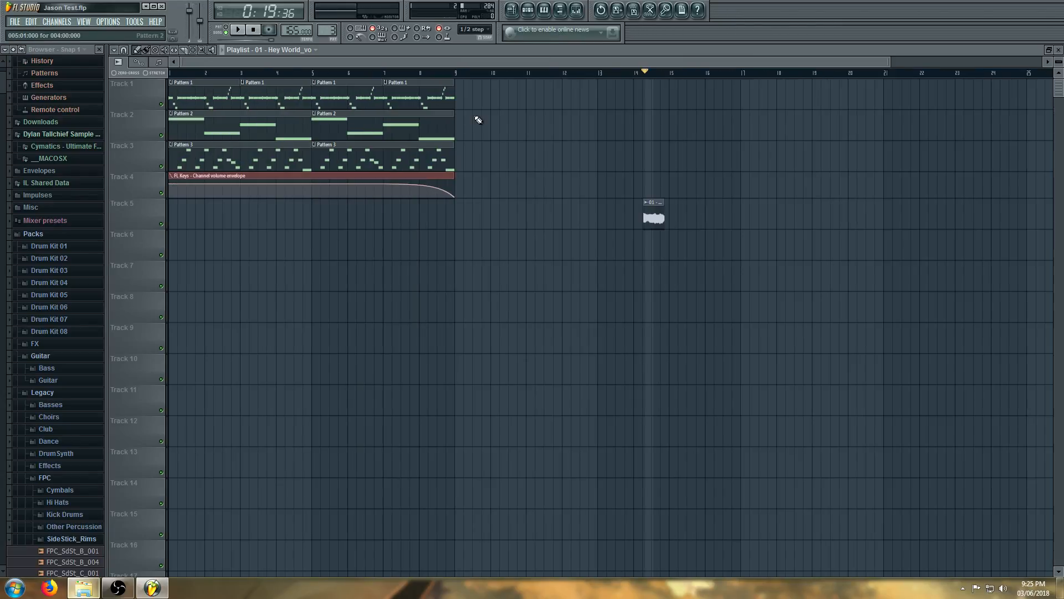
Move the vocal chop to the start of bar 2 on Track 5 and return the playhead to the song start
left_click_drag(214, 72, 123, 78)
left_click_drag(655, 218, 216, 216)
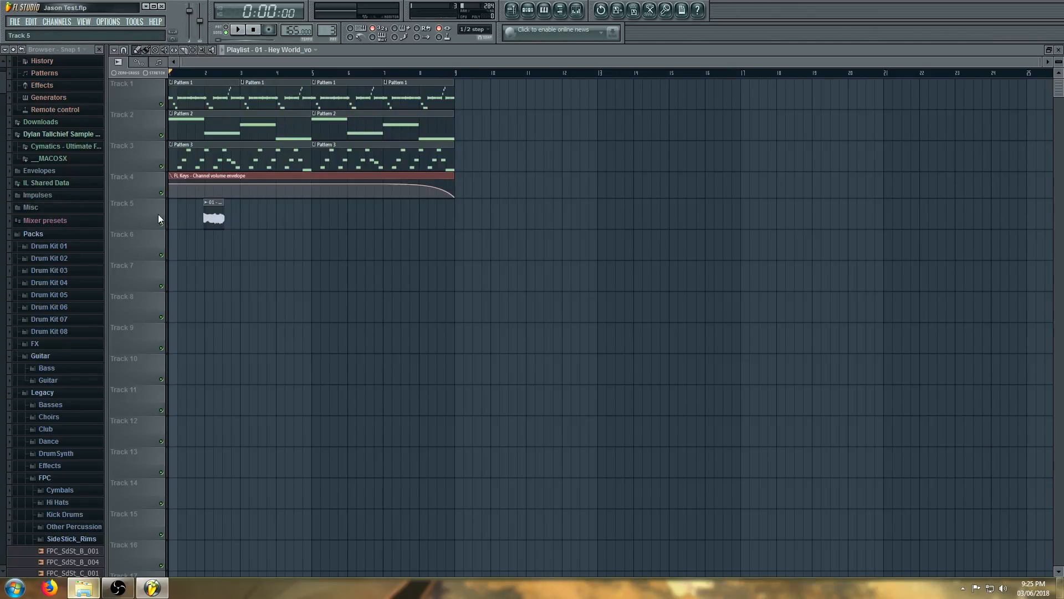
scroll(164, 213, "up", 5)
left_click_drag(316, 215, 320, 216)
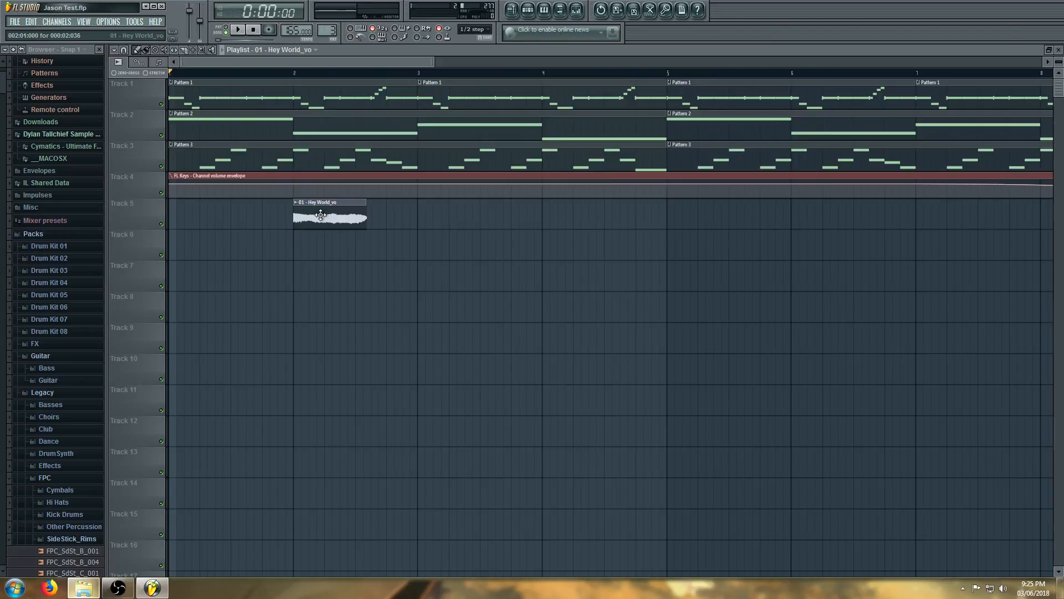
Set the vocal clip's declicking mode to Smooth (bleeding) and play the chop with the beat
double_click(321, 216)
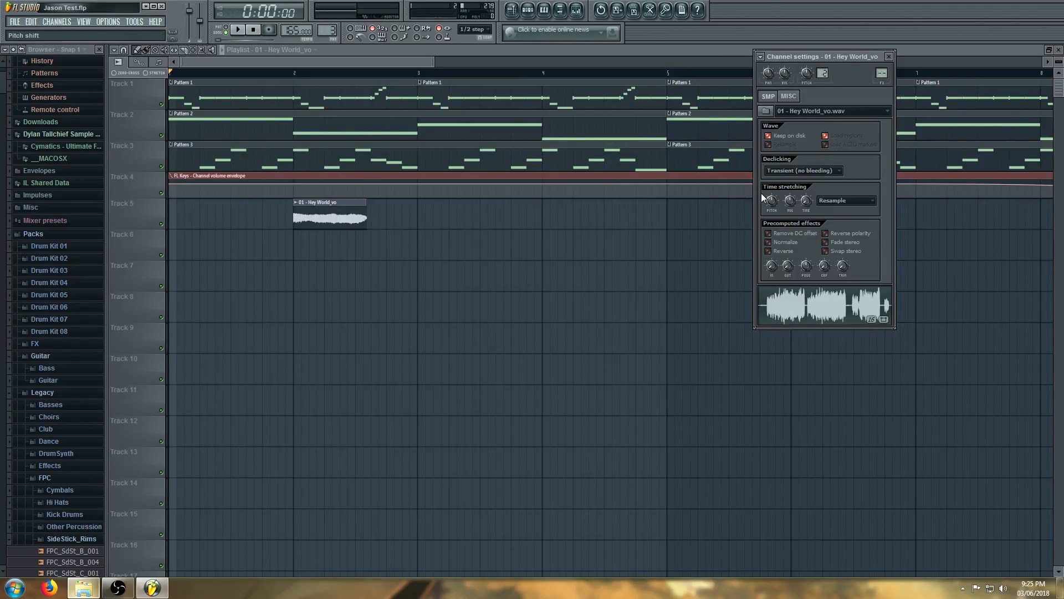
left_click(797, 172)
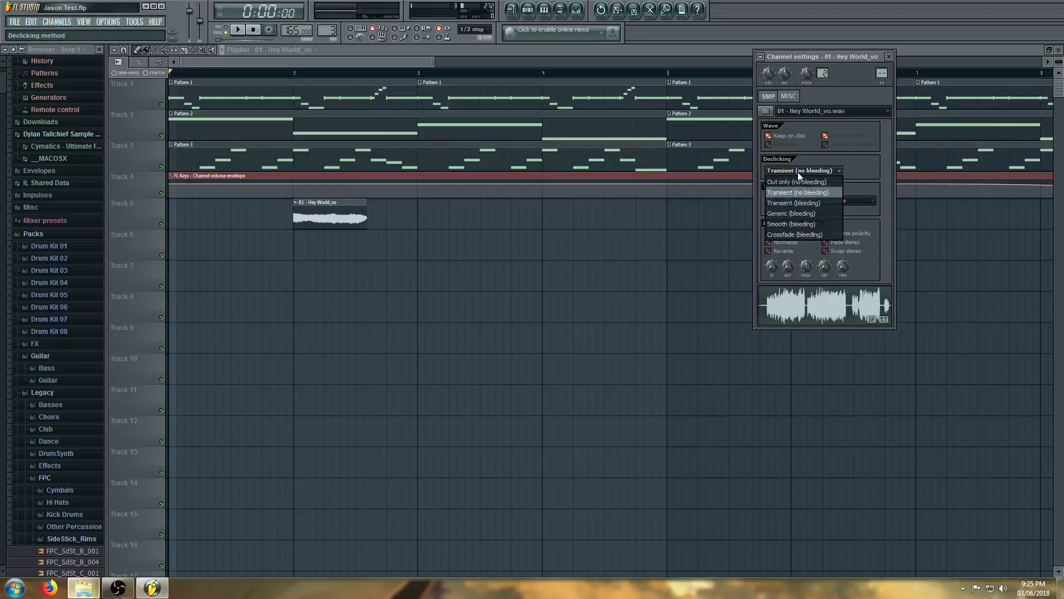
left_click(803, 203)
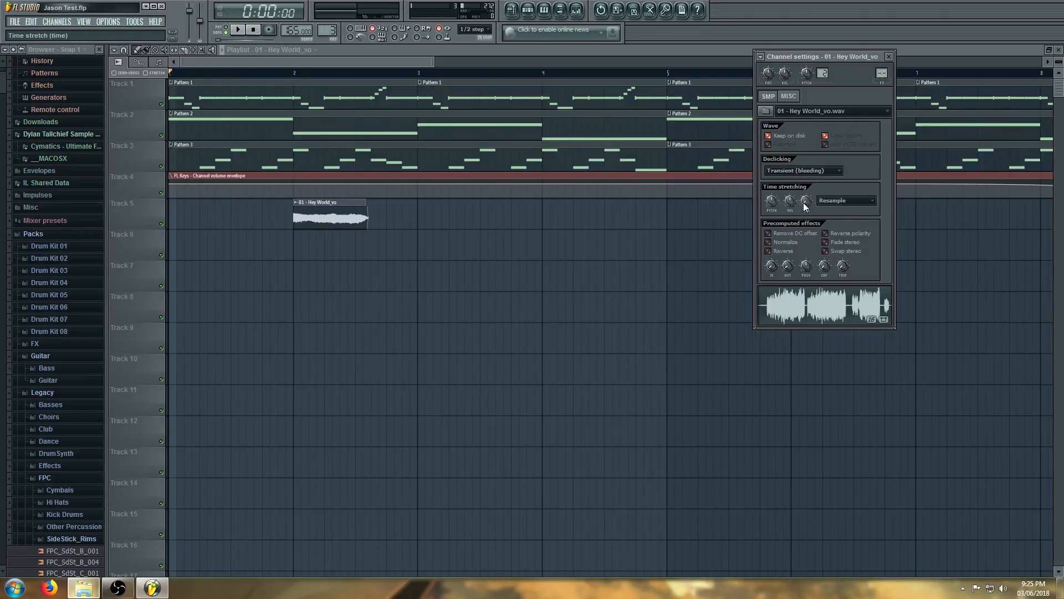
left_click(813, 171)
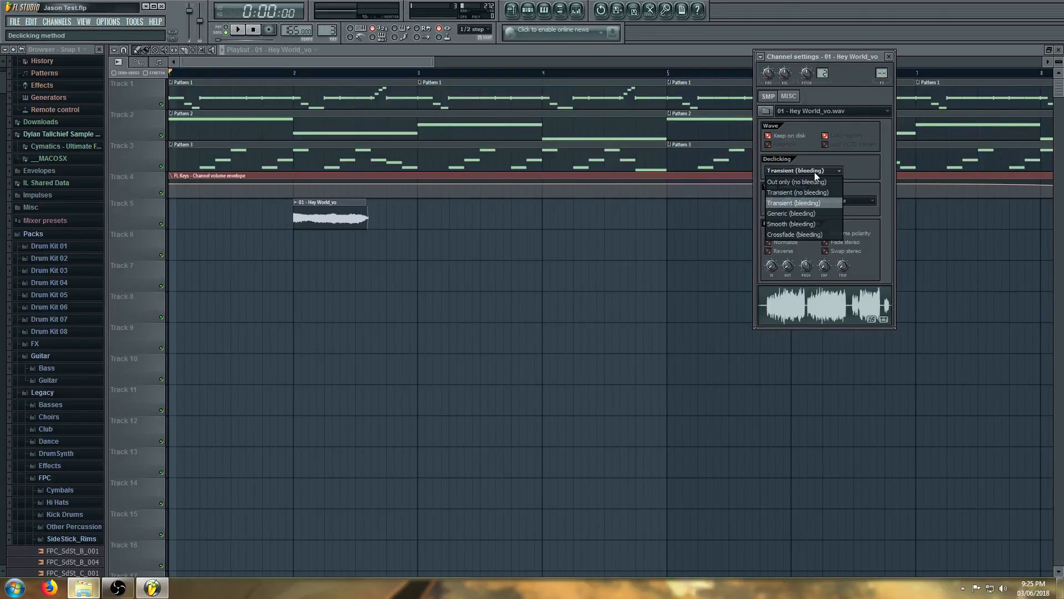
left_click(804, 222)
left_click(339, 202)
key("space")
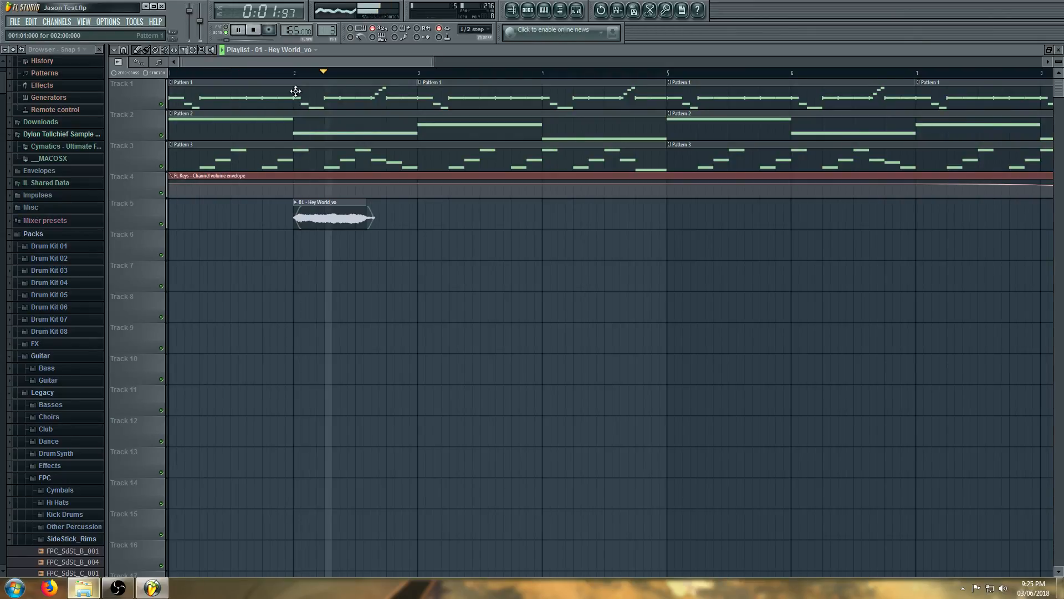
key("space")
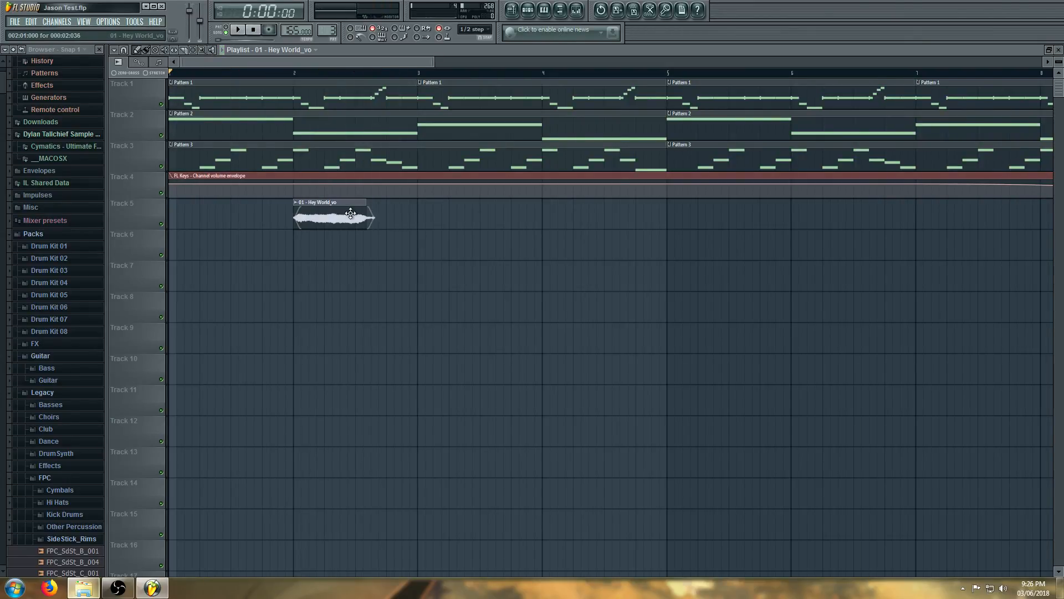
Make the vocal chop on Track 5 unique as its own sample
double_click(350, 214)
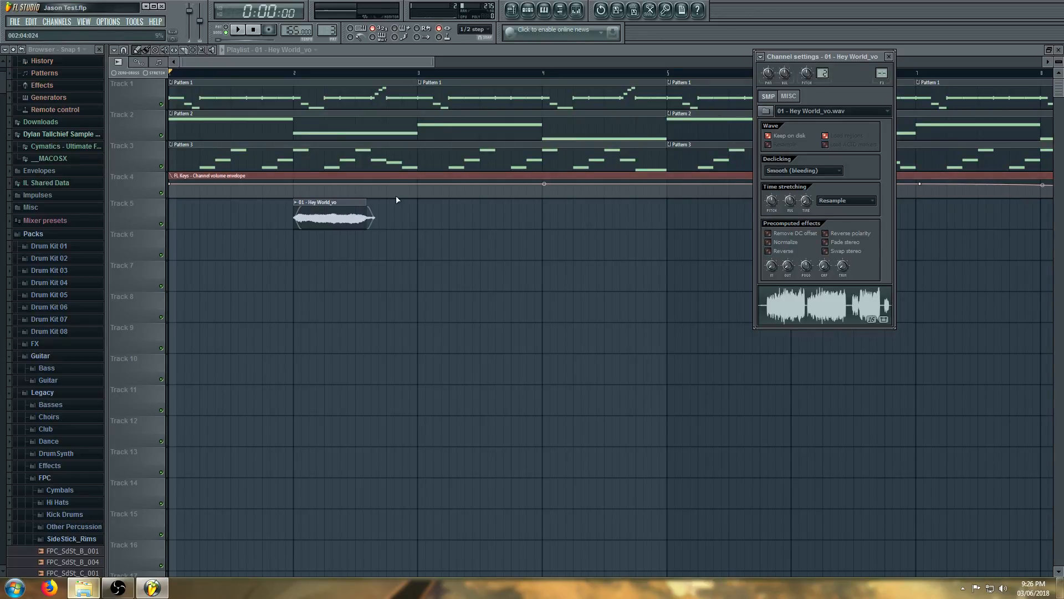
left_click(325, 214)
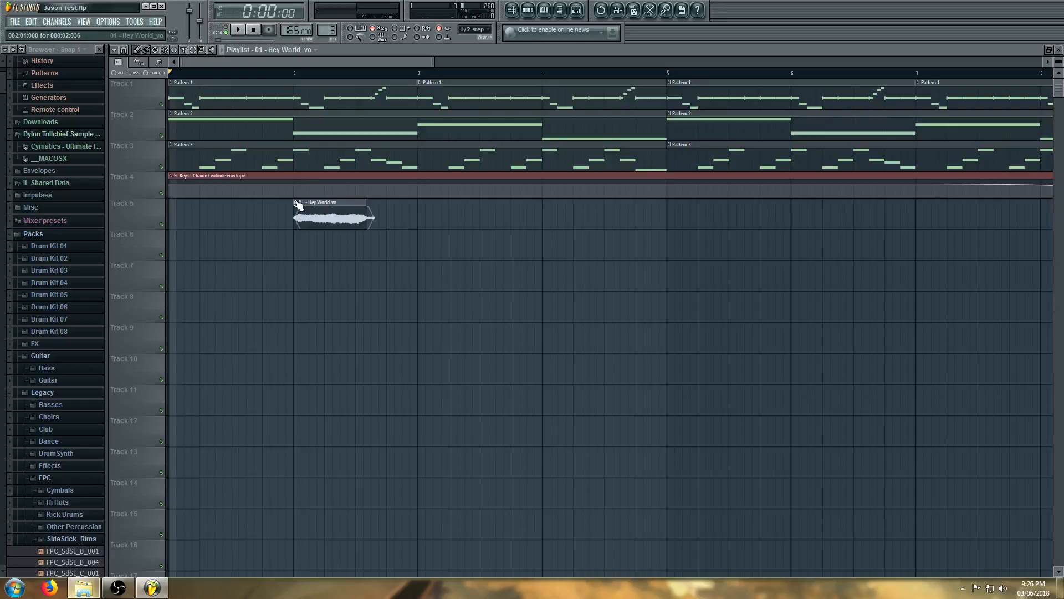
left_click(299, 203)
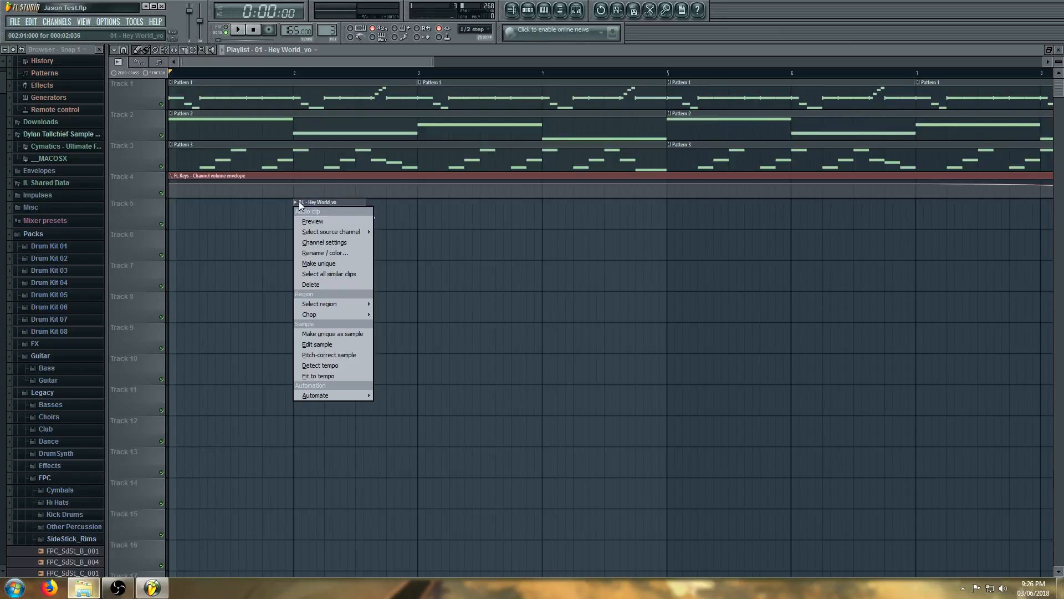
left_click(334, 334)
left_click(600, 335)
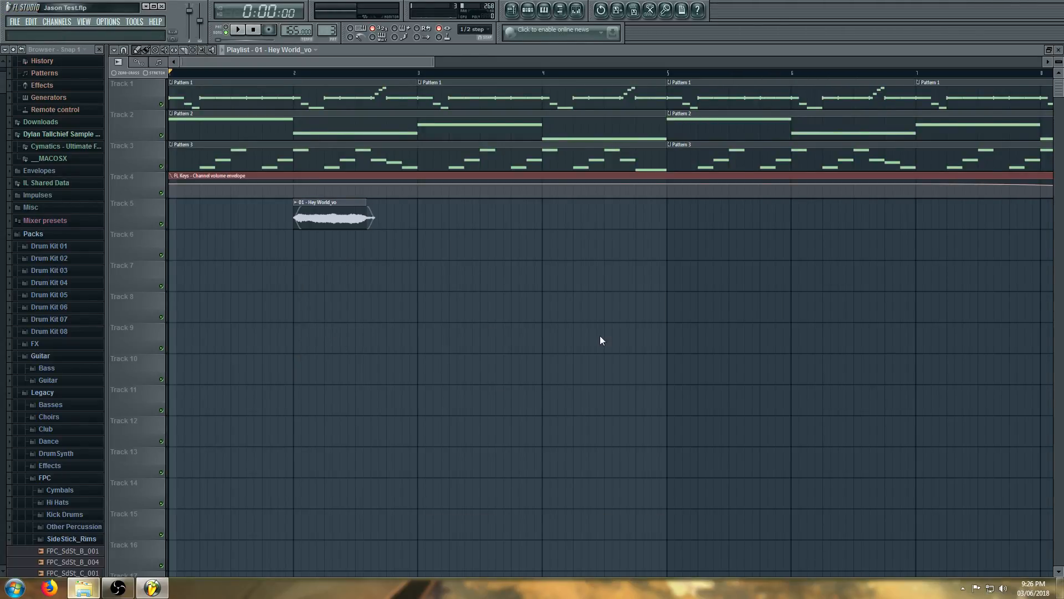
left_click(758, 423)
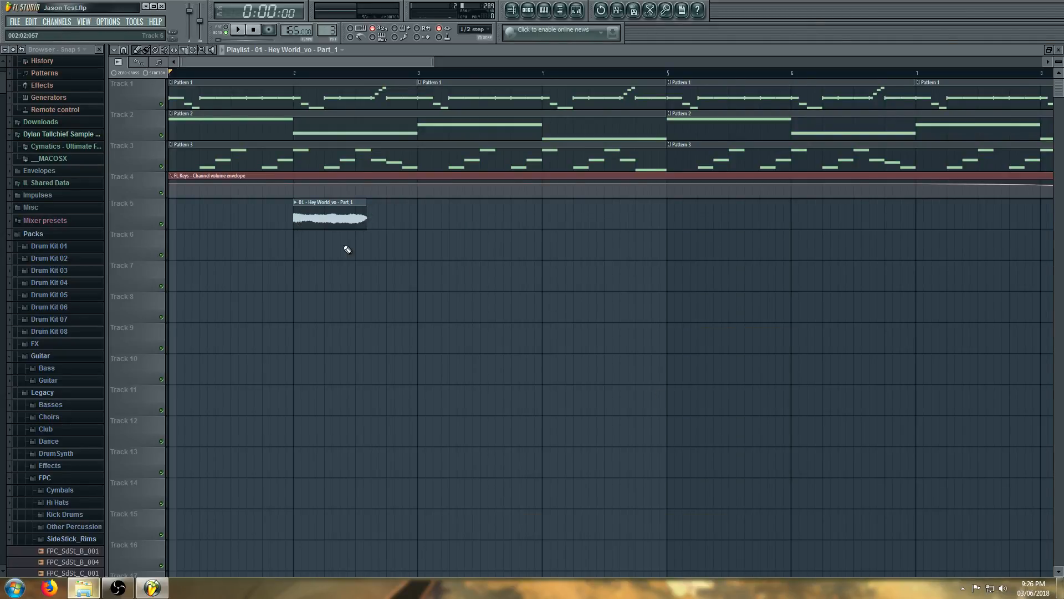
Set the declicking mode of the chop's new Part_1 sample to Smooth (bleeding)
double_click(330, 218)
left_click(803, 170)
left_click(810, 205)
left_click(803, 170)
left_click(784, 213)
left_click(331, 214)
scroll(305, 217, "up", 5)
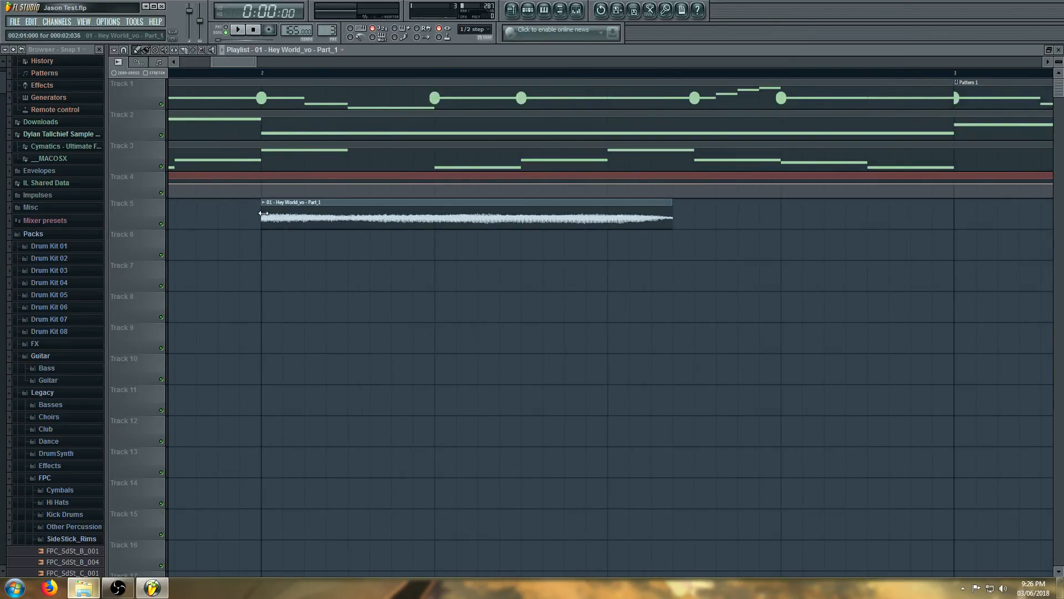
double_click(419, 211)
left_click(836, 170)
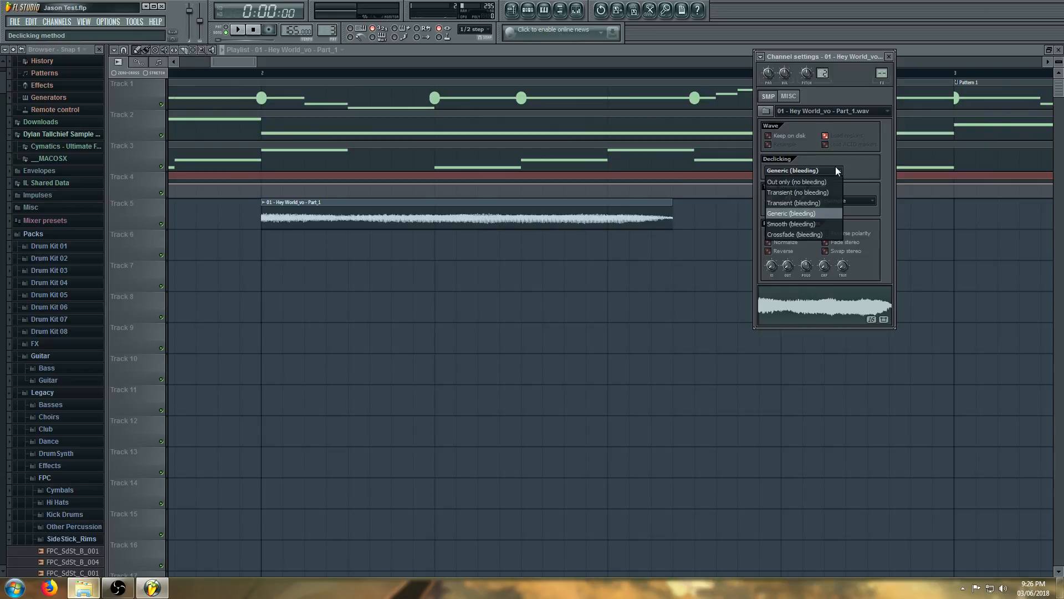
left_click(810, 223)
left_click(362, 210)
Trim a sliver off both ends of the vocal chop and play it with the beat
left_click_drag(263, 215, 268, 215)
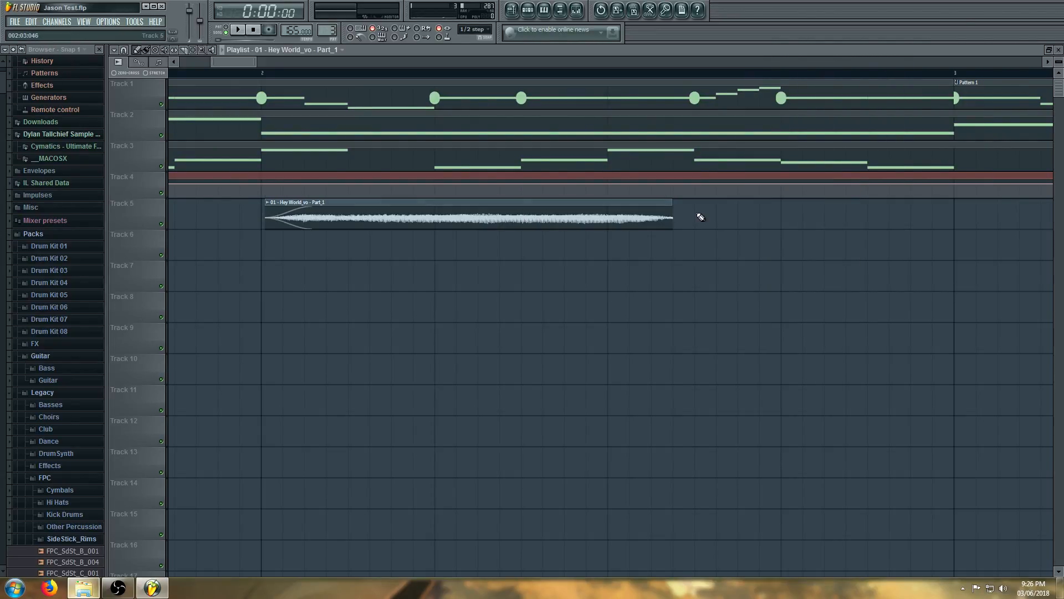
left_click_drag(670, 216, 666, 215)
scroll(527, 190, "down", 3)
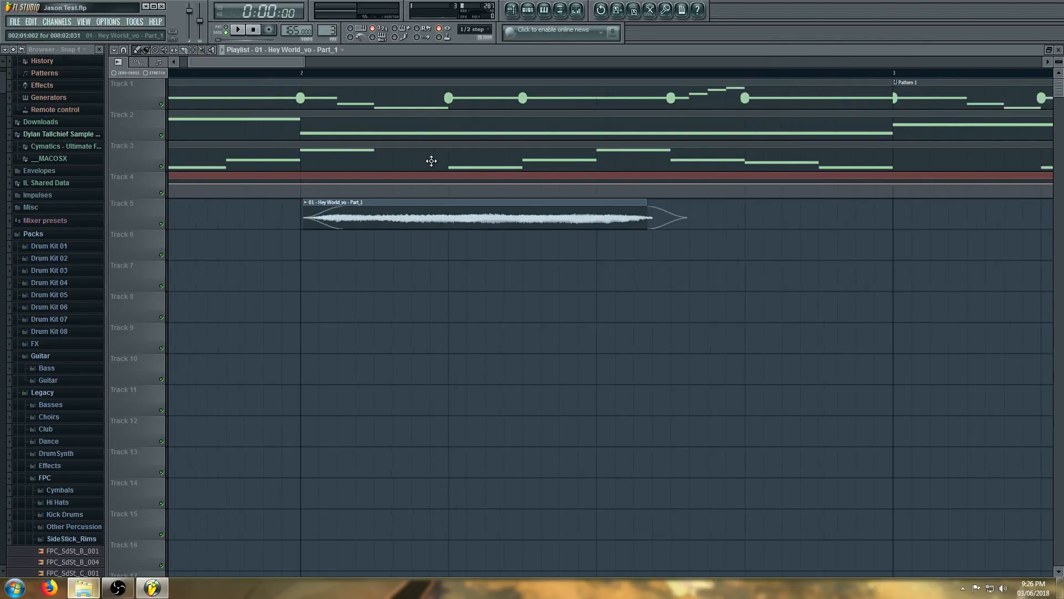
scroll(388, 161, "down", 2)
key("space")
scroll(339, 161, "down", 2)
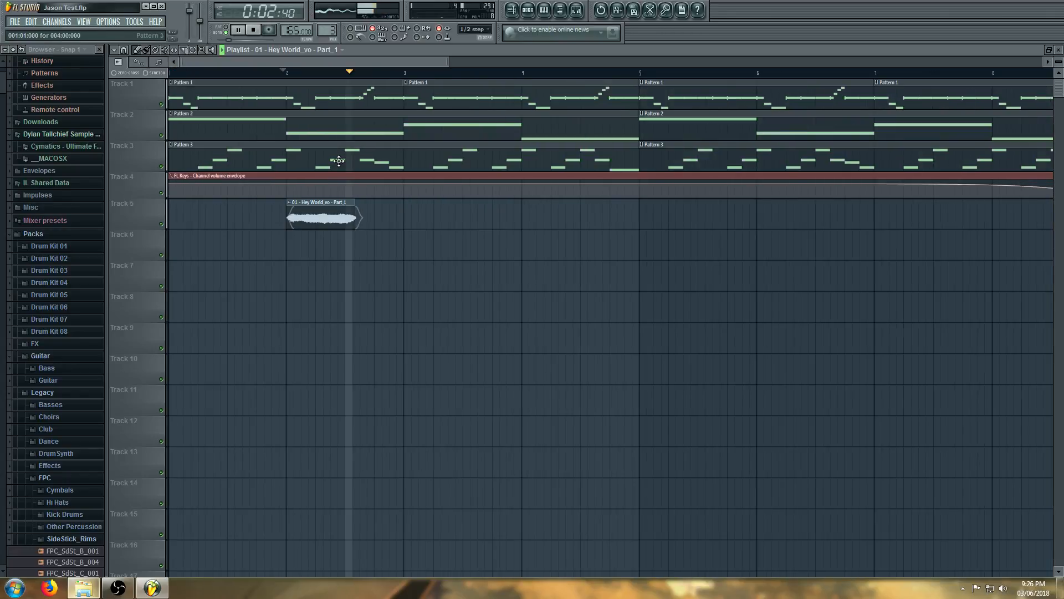
key("space")
Add Newtone to the first effect slot of mixer track Insert 6
double_click(333, 217)
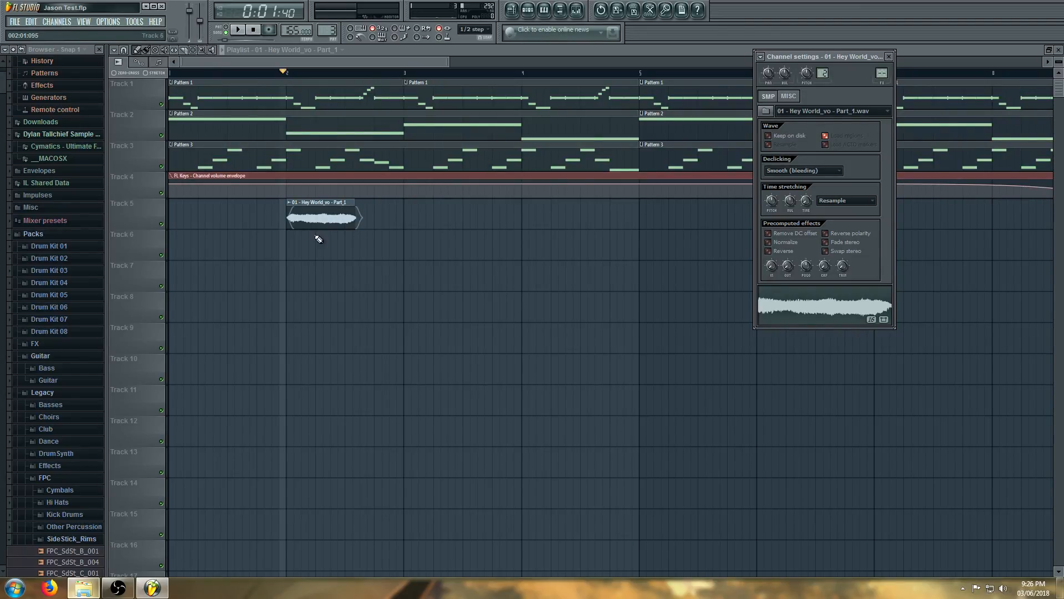
left_click(576, 10)
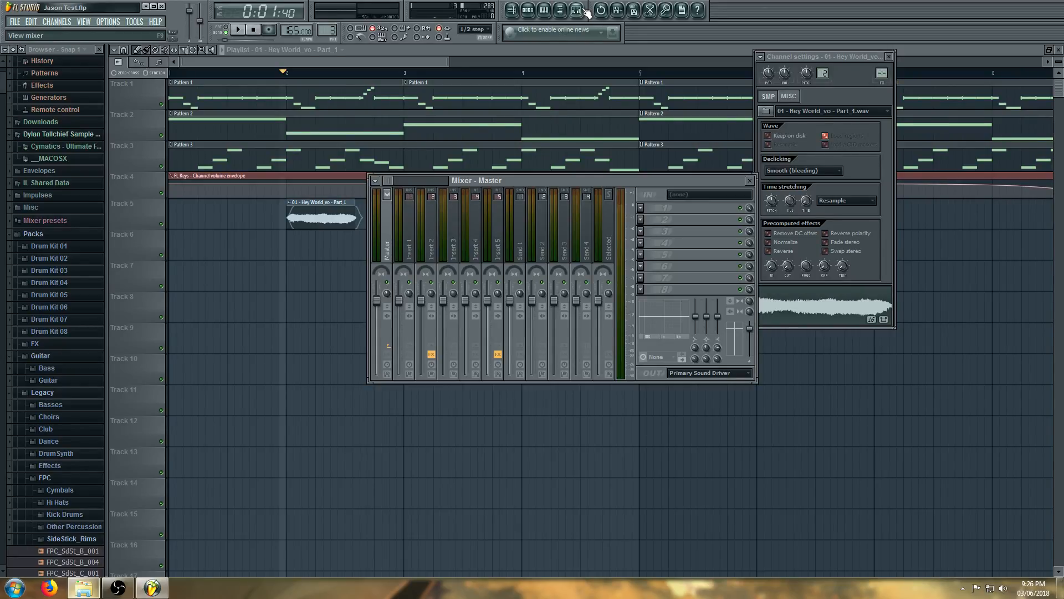
left_click(500, 235)
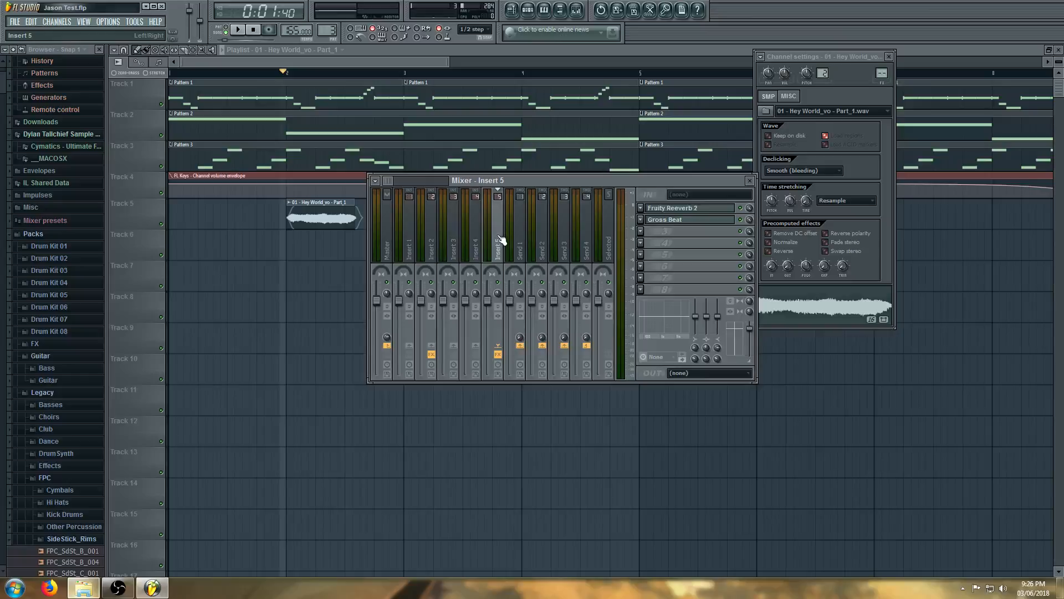
scroll(481, 229, "down", 1)
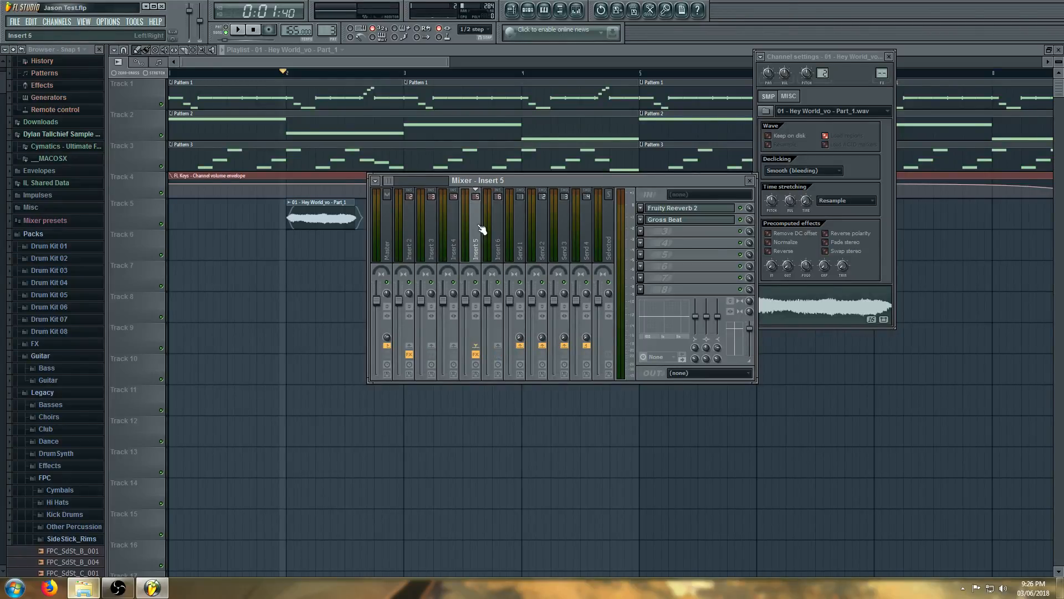
left_click(489, 226)
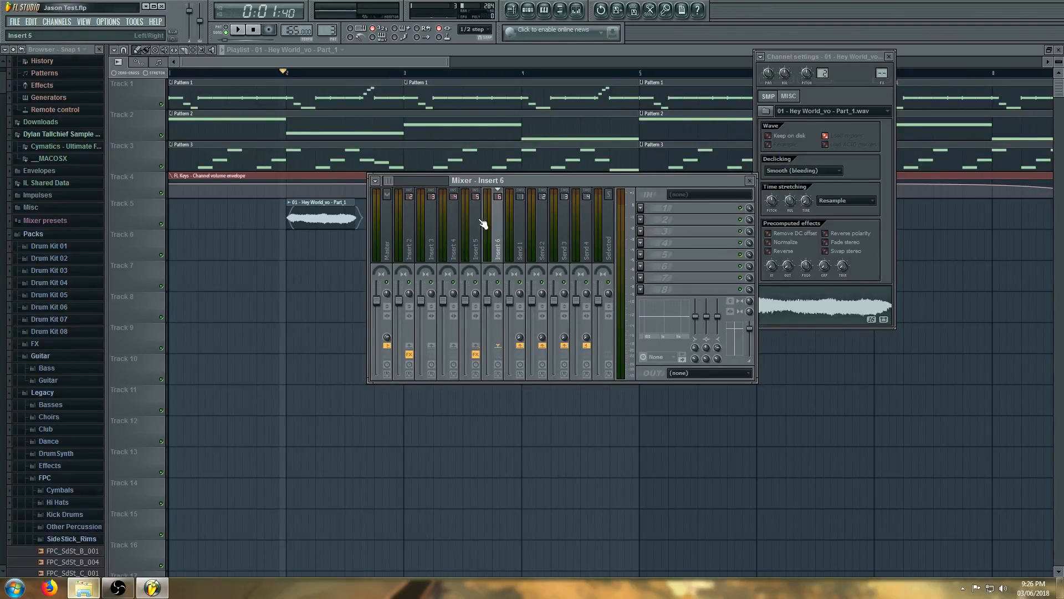
left_click(641, 208)
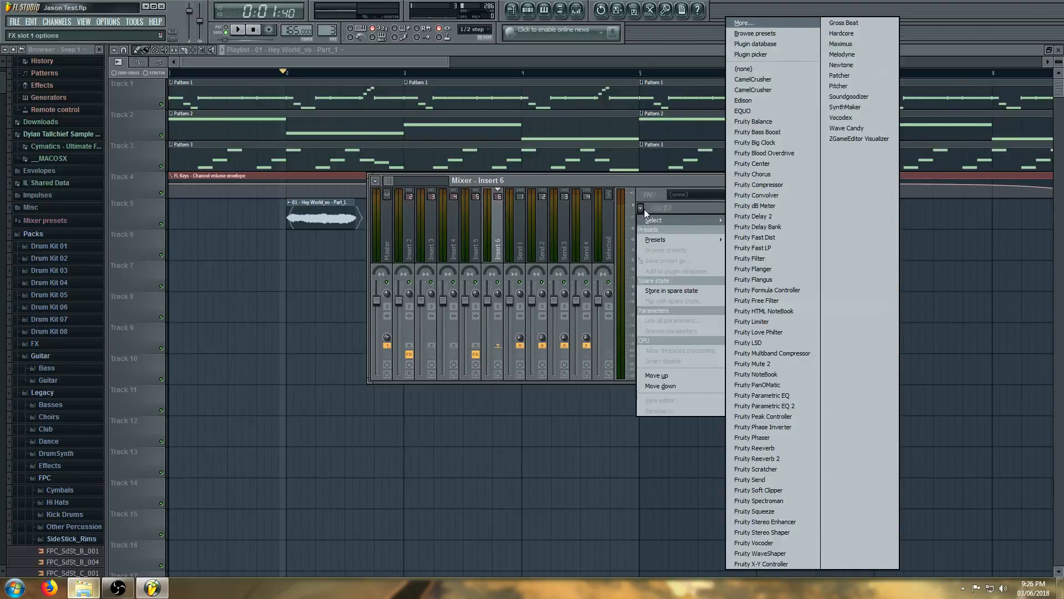
left_click(840, 65)
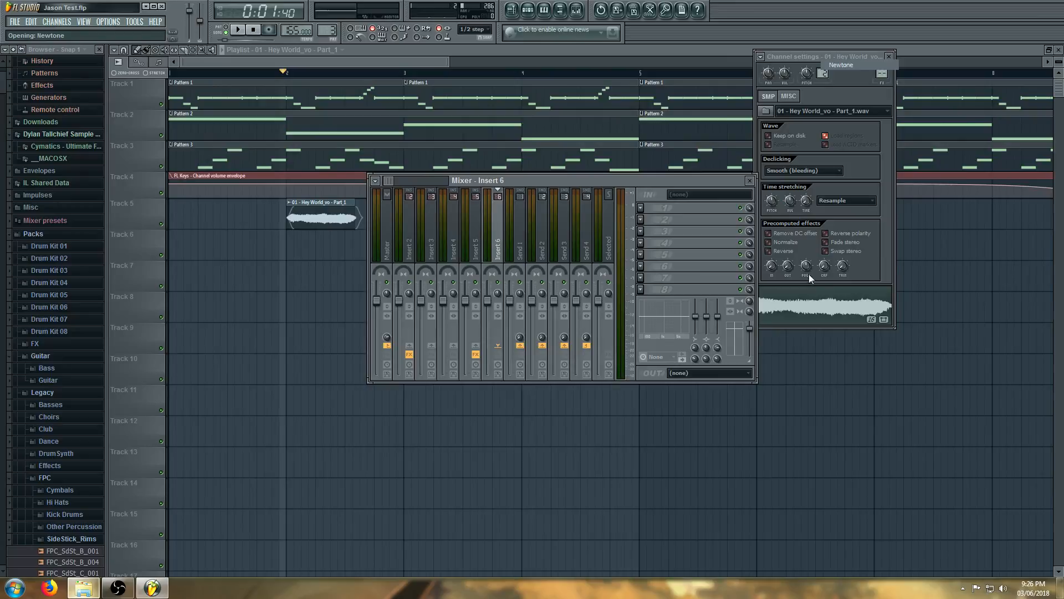
Load the chop's Part_1 sample from its channel settings into Newtone and enlarge its detected notes
left_click_drag(837, 307, 166, 288)
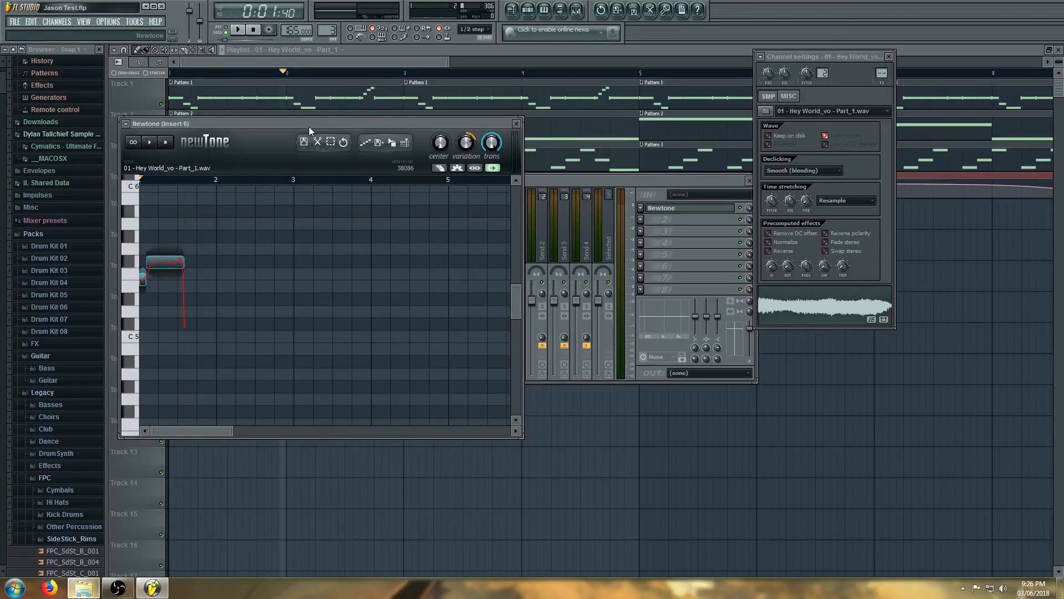
left_click_drag(309, 127, 462, 135)
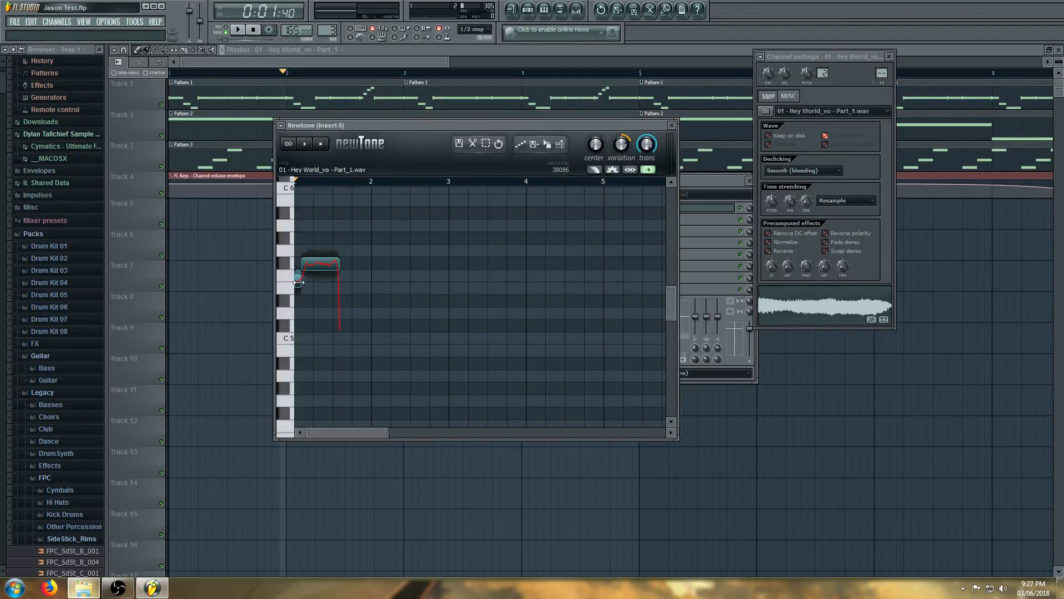
scroll(301, 301, "up", 3)
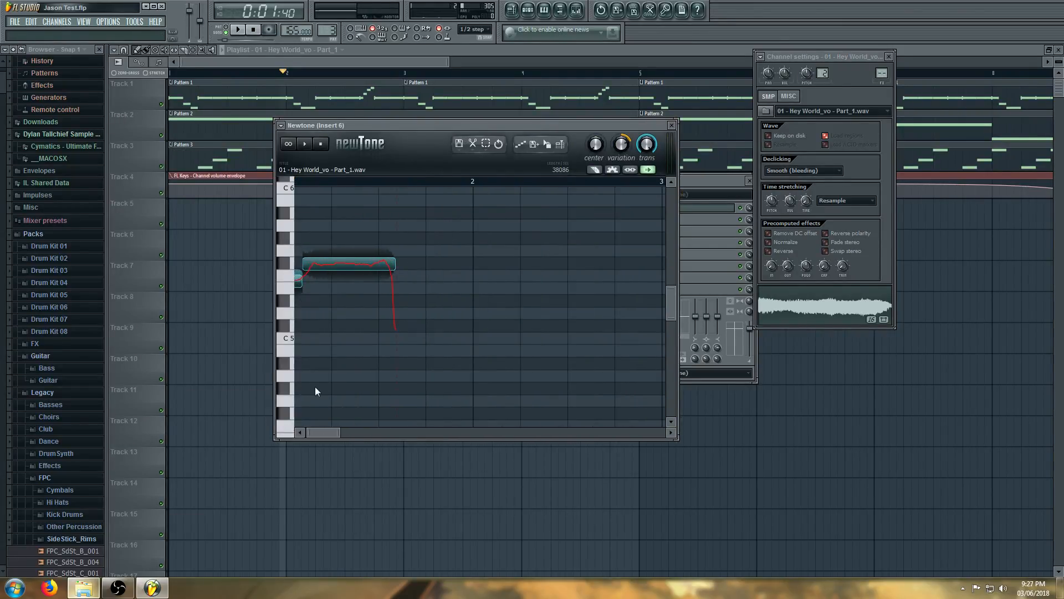
left_click_drag(327, 431, 298, 432)
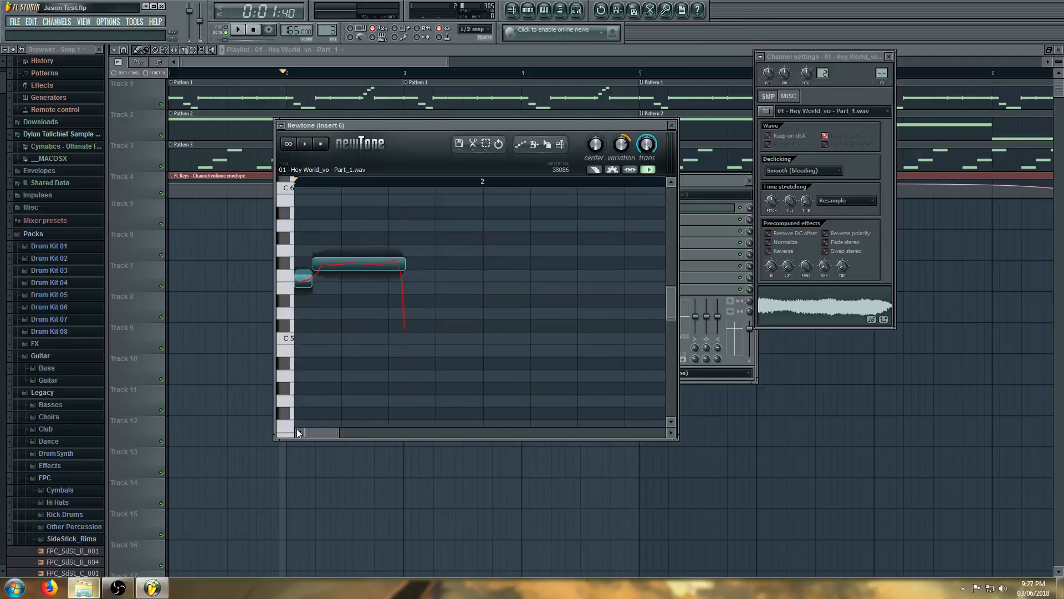
Check the notes of the FL Keys melody in Pattern 3 and return to Newtone on Insert 6
double_click(231, 158)
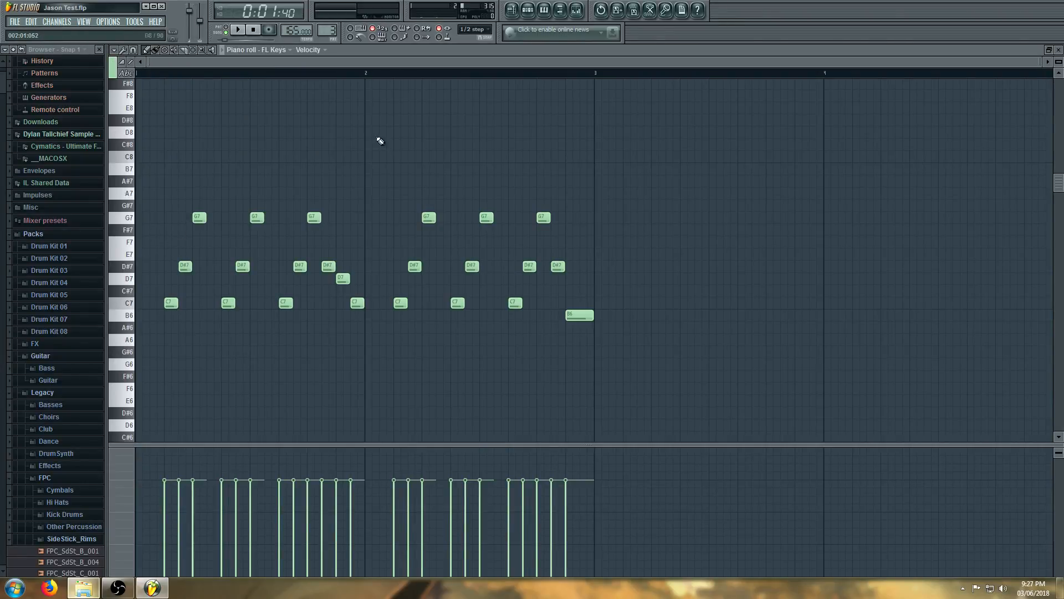
left_click(577, 11)
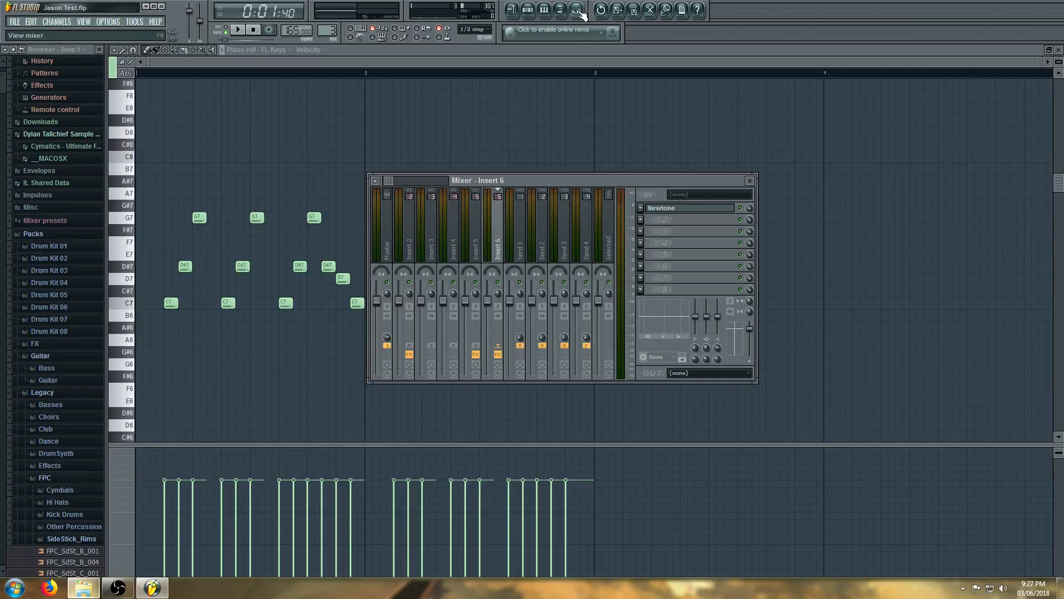
left_click(698, 214)
Turn Newtone's Center fully up, shift both vocal notes to D#5, and play the result
left_click(306, 292)
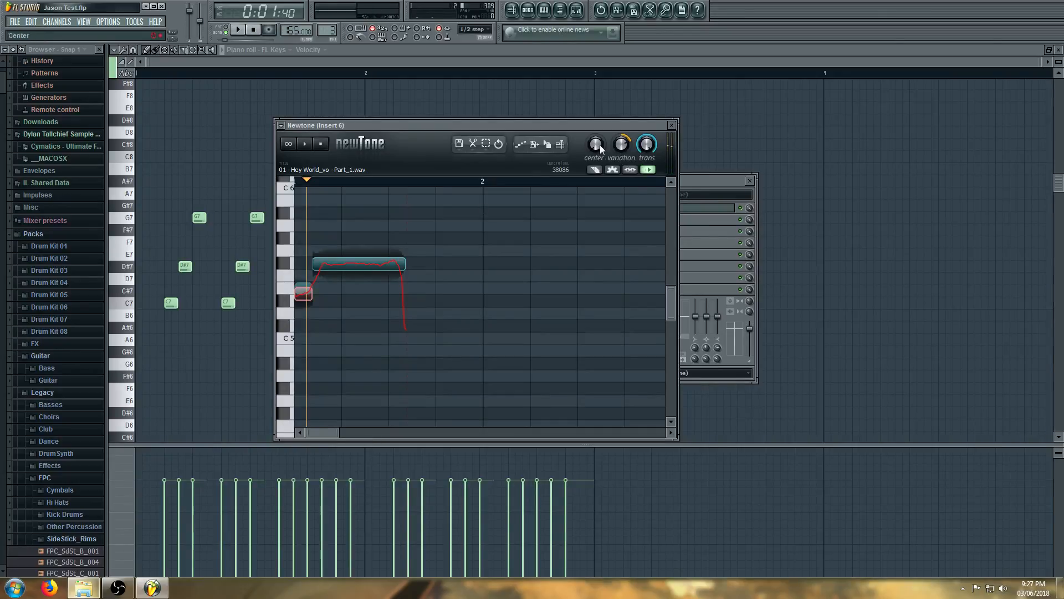
left_click_drag(601, 149, 587, 165)
left_click_drag(309, 288, 309, 300)
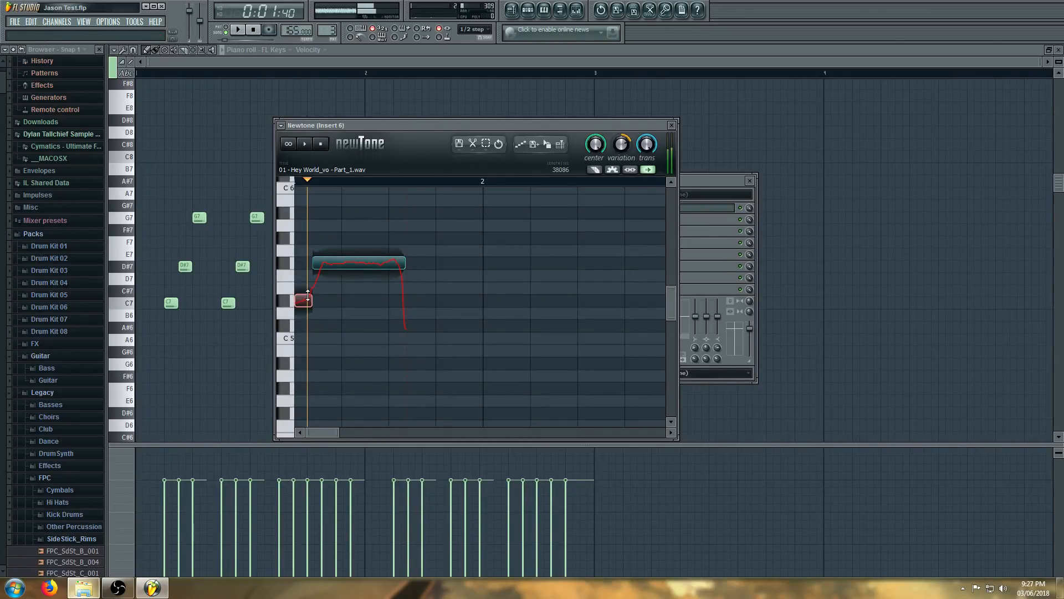
left_click_drag(353, 262, 353, 300)
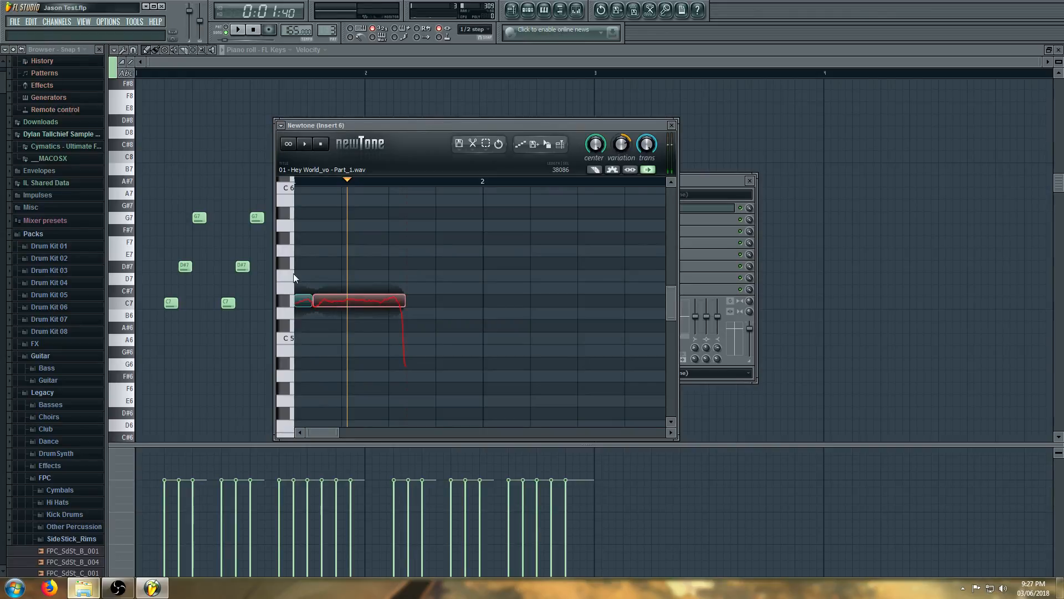
key("space")
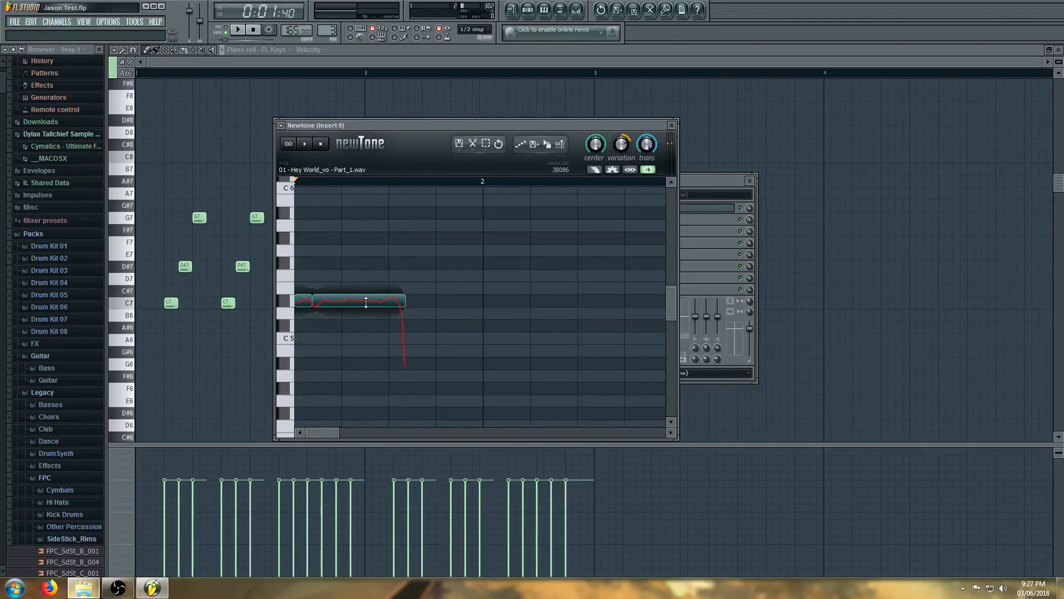
Turn on Newtone's advanced editing, shift the longer vocal note's formant down to -7.37 st, and play the result
key("space")
double_click(360, 302)
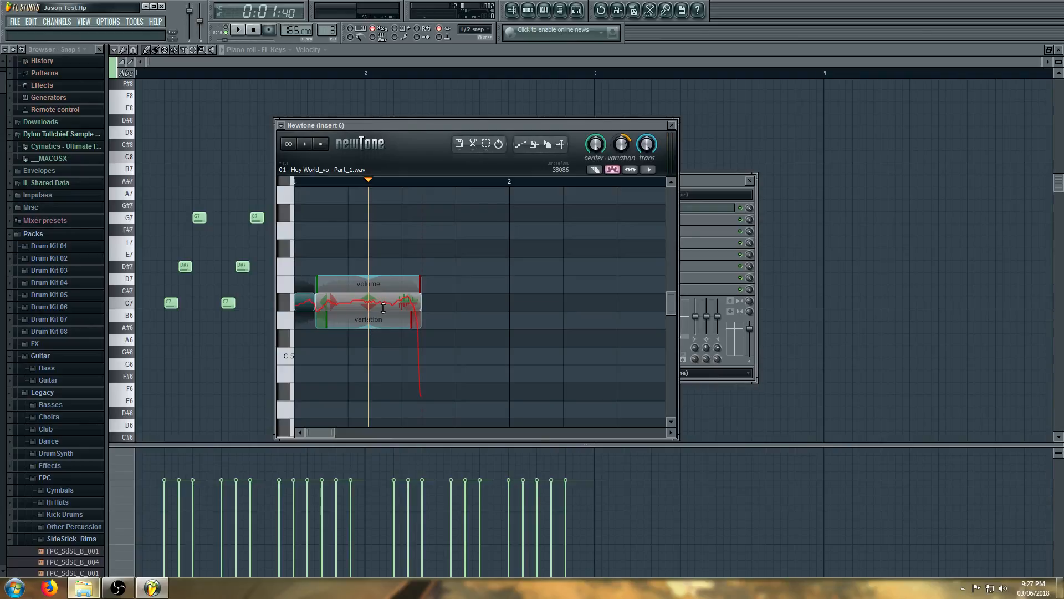
left_click_drag(410, 306, 426, 409)
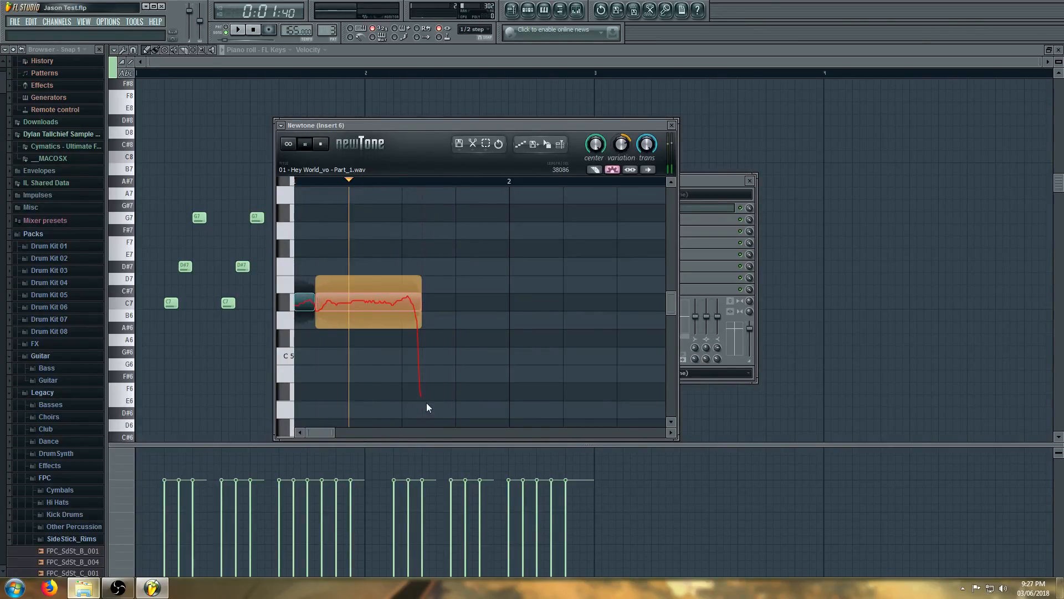
key("space")
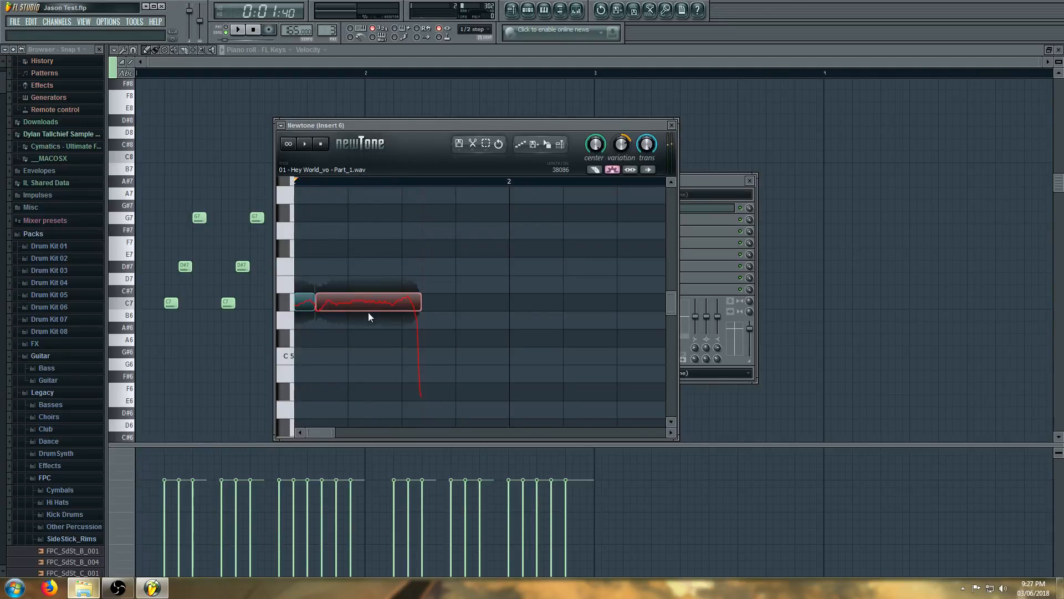
left_click(382, 309)
left_click_drag(411, 307, 411, 326)
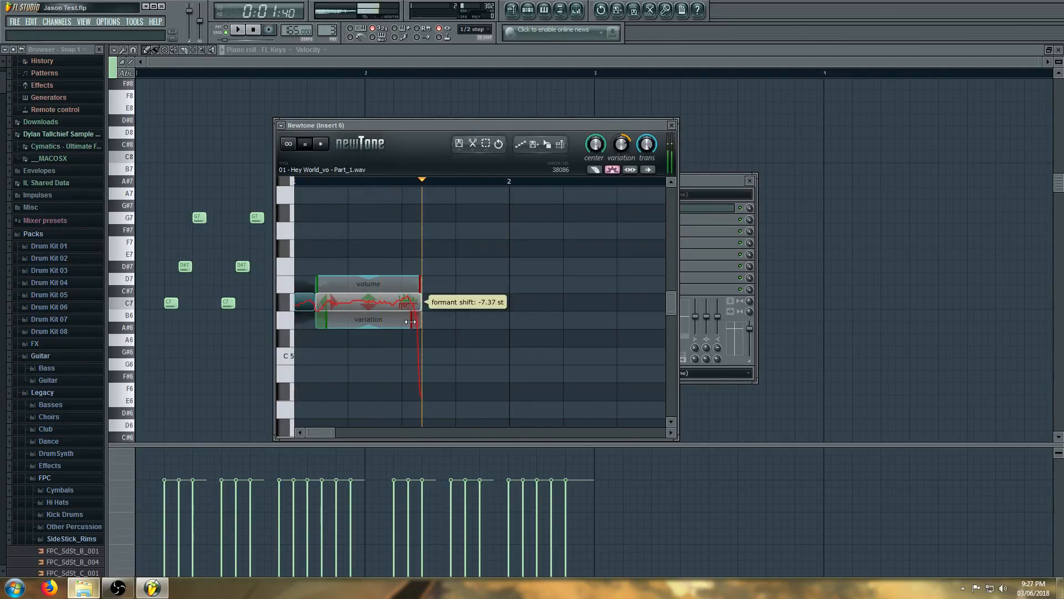
key("space")
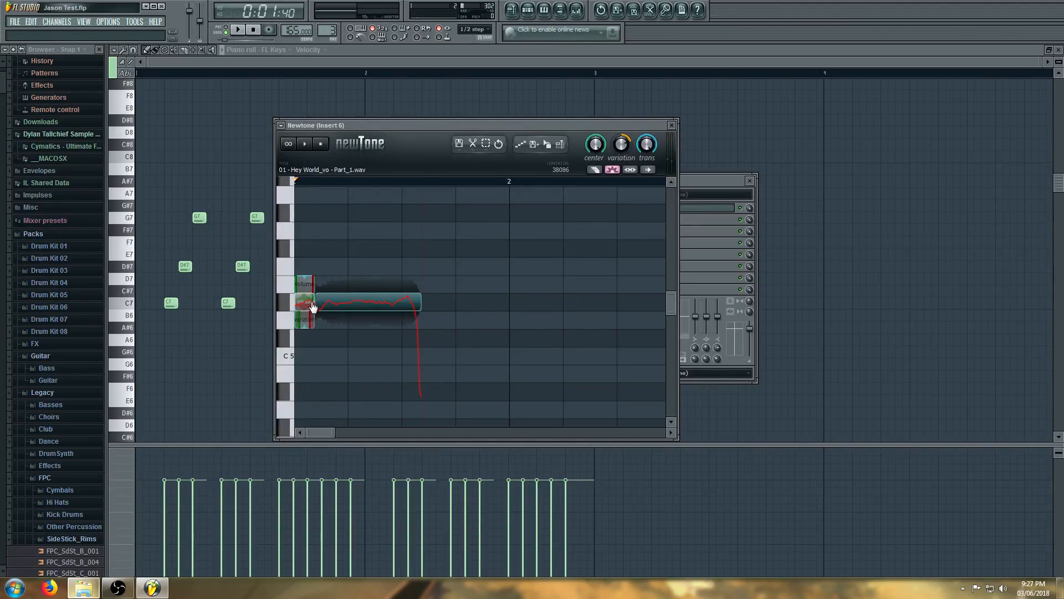
Enlarge the short first vocal note and lower its formant, listening to the change
key("space")
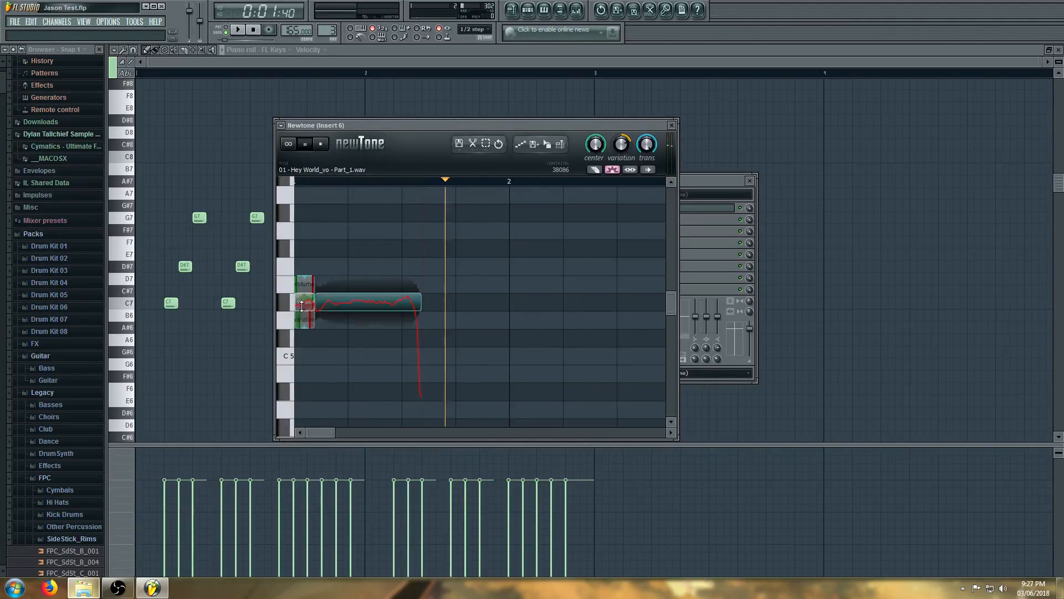
scroll(304, 308, "up", 3)
left_click_drag(392, 309, 392, 341)
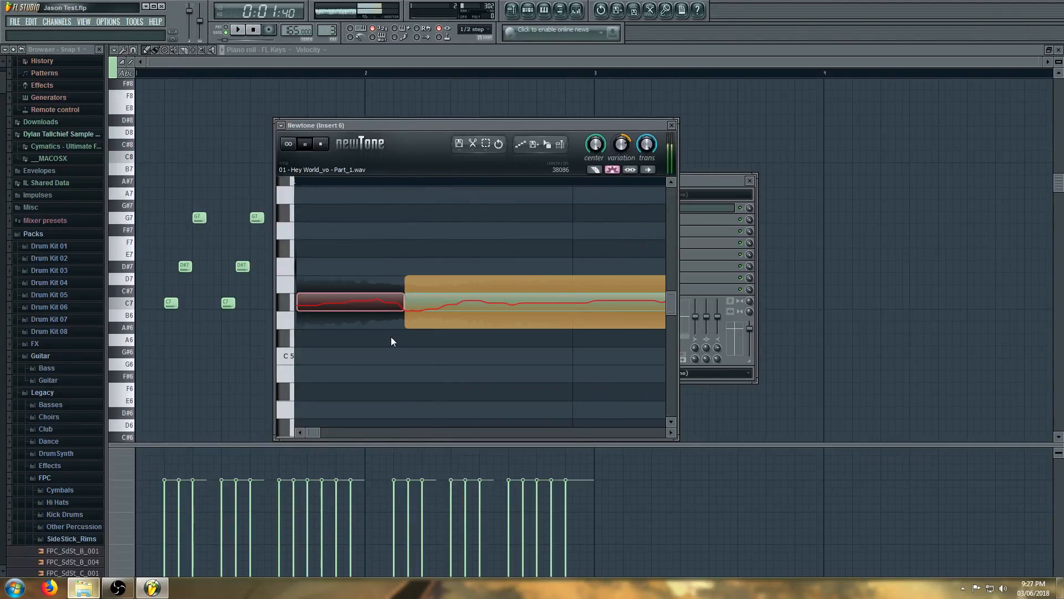
key("space")
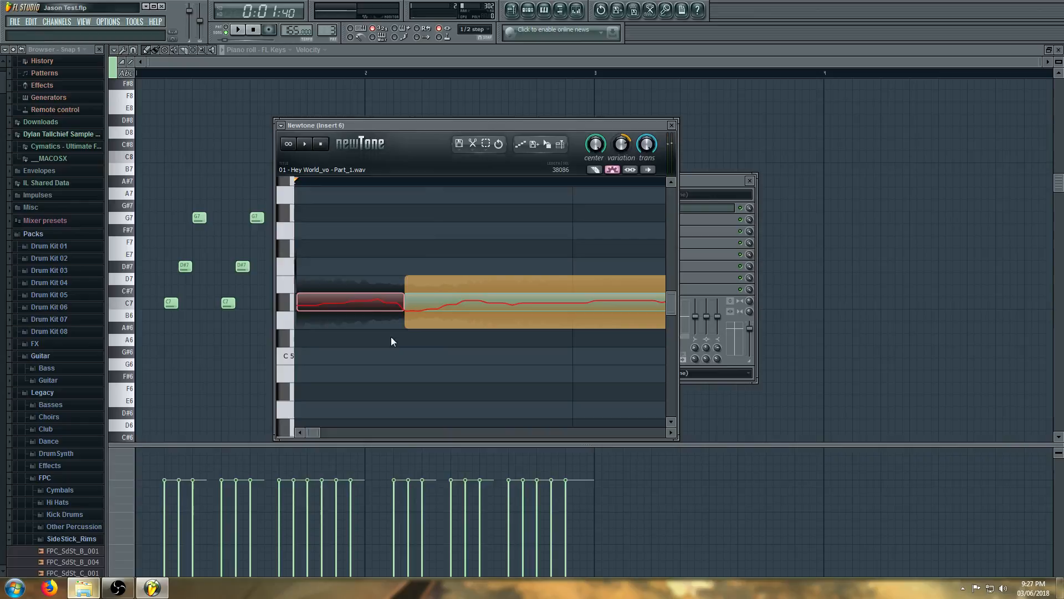
Set the longer vocal note's formant shift to -10.10 st
left_click(298, 228)
left_click(508, 302)
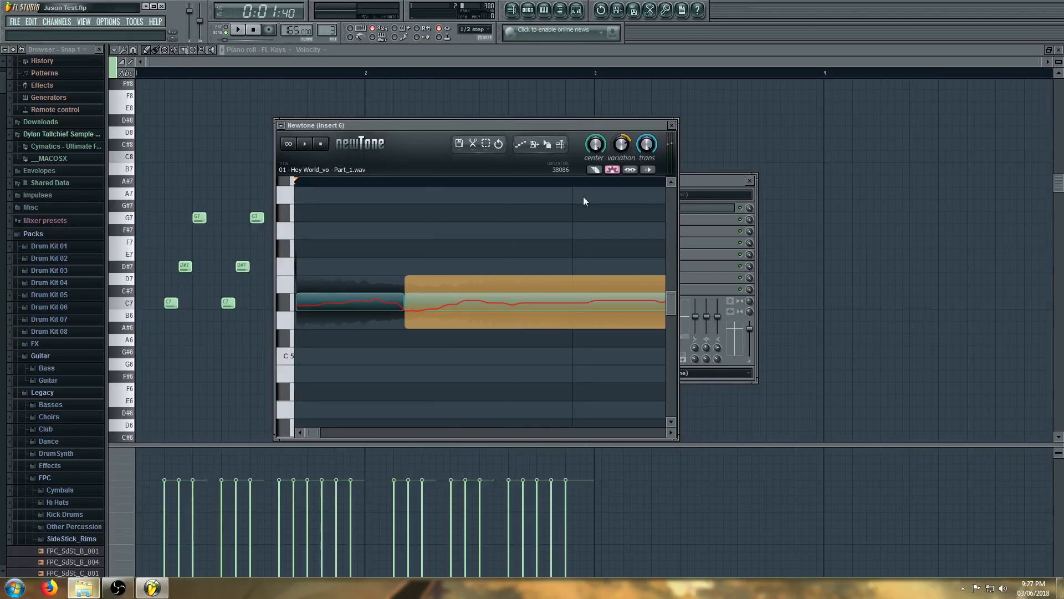
scroll(390, 315, "down", 3)
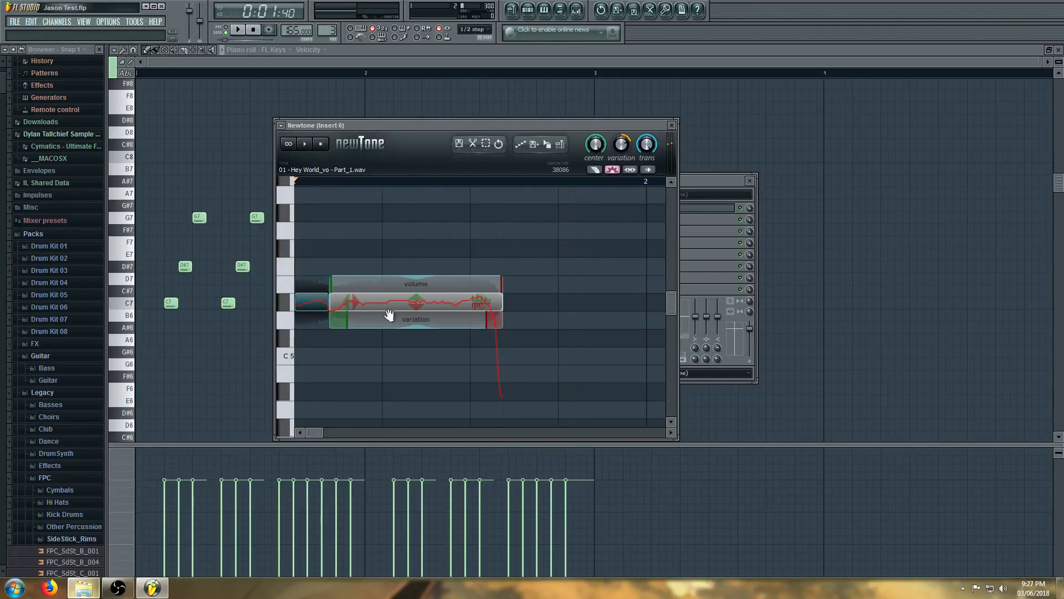
left_click_drag(487, 353, 488, 354)
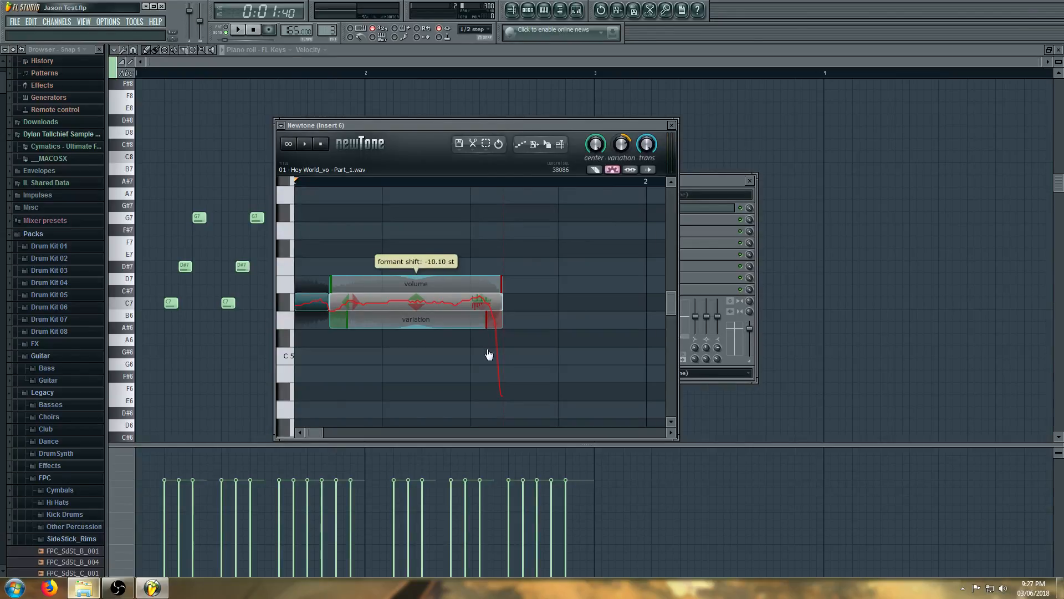
Adjust the short first vocal note's formant to blend with the longer note, playing the chop to compare
left_click(326, 306)
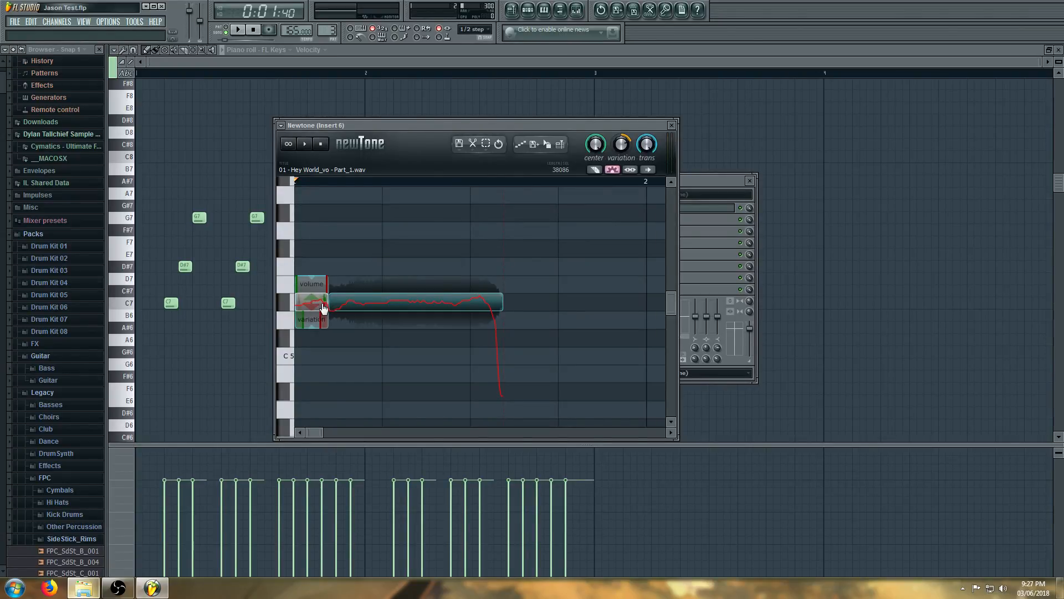
scroll(322, 310, "up", 3)
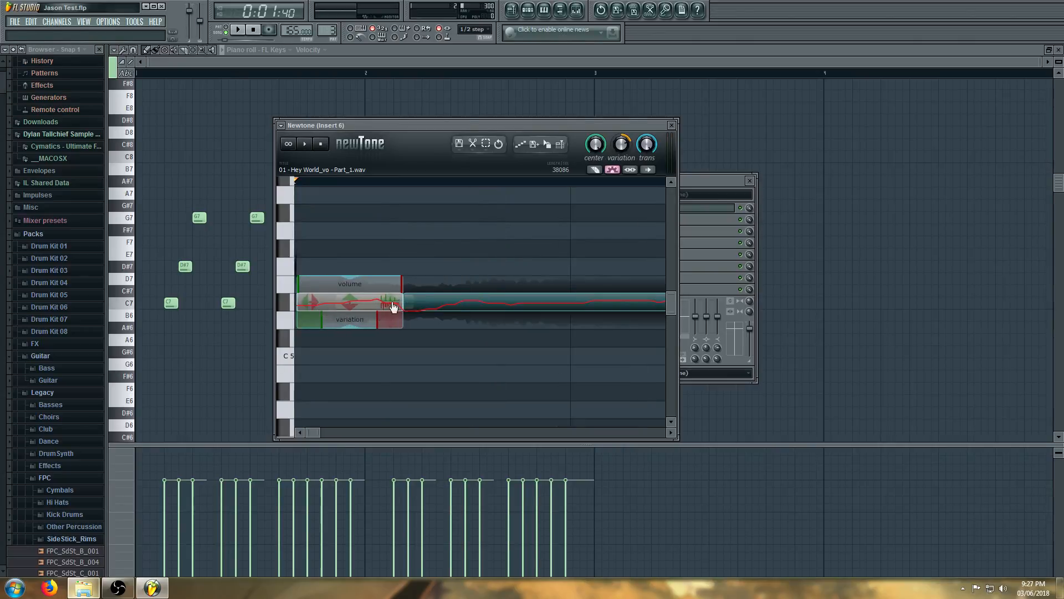
left_click(406, 310)
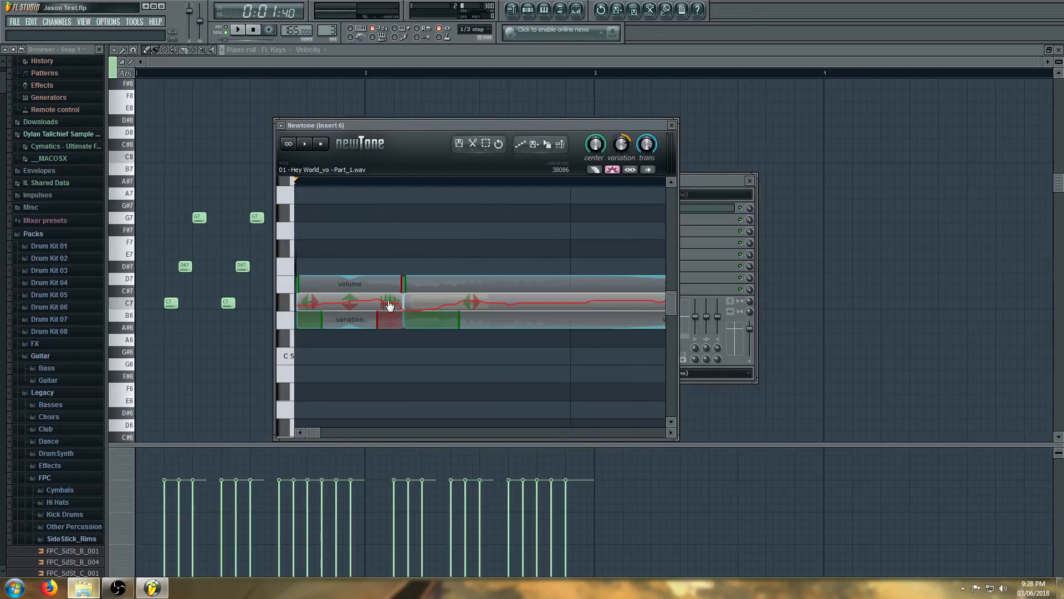
key("space")
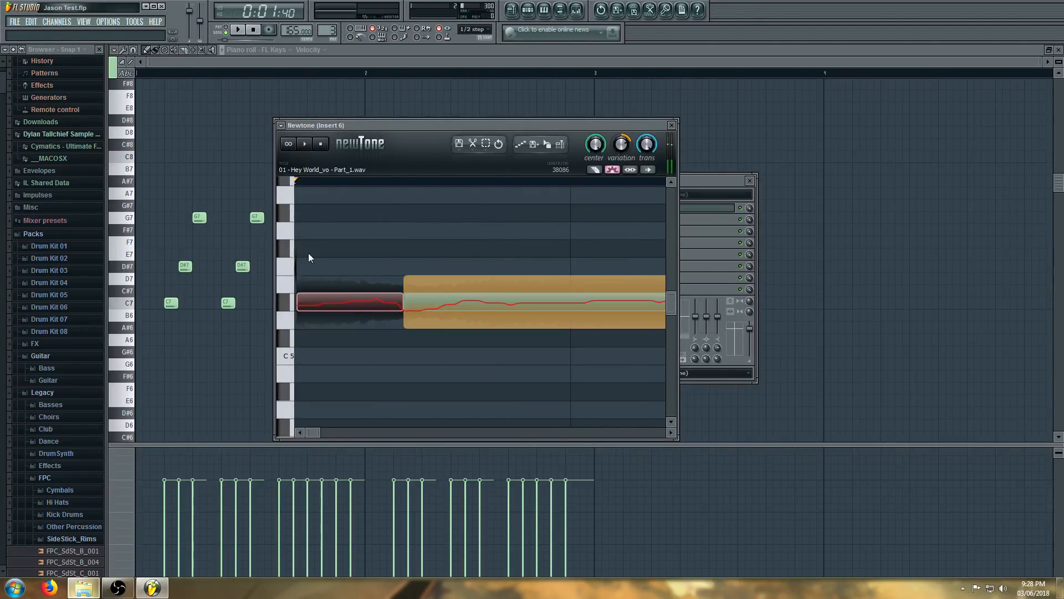
key("space")
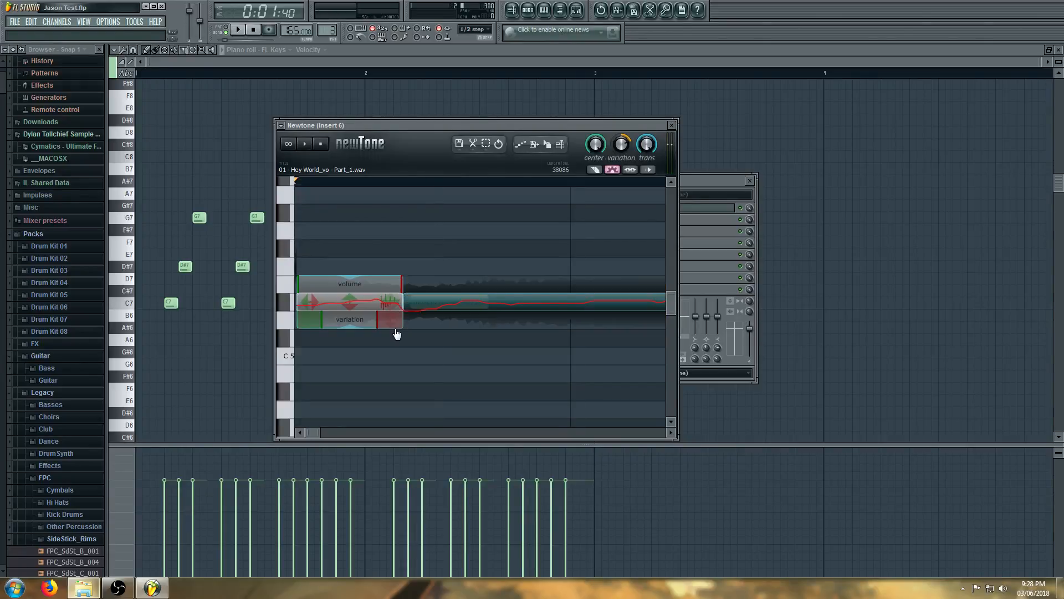
key("space")
key("space")
key("space")
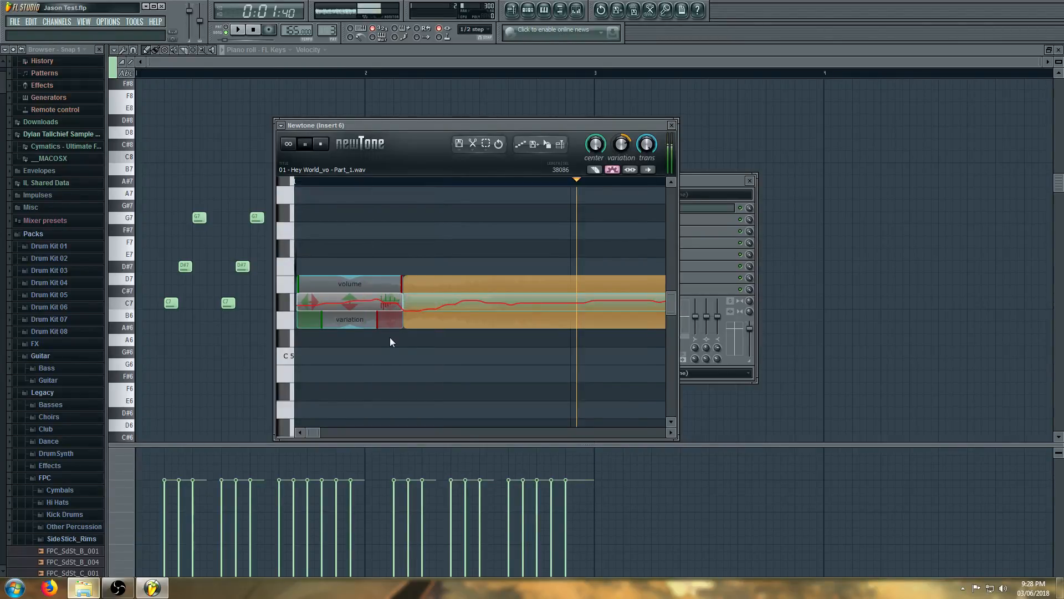
key("space")
Reopen Newtone on Insert 6 and shift both vocal notes down an octave to D#4
left_click(673, 127)
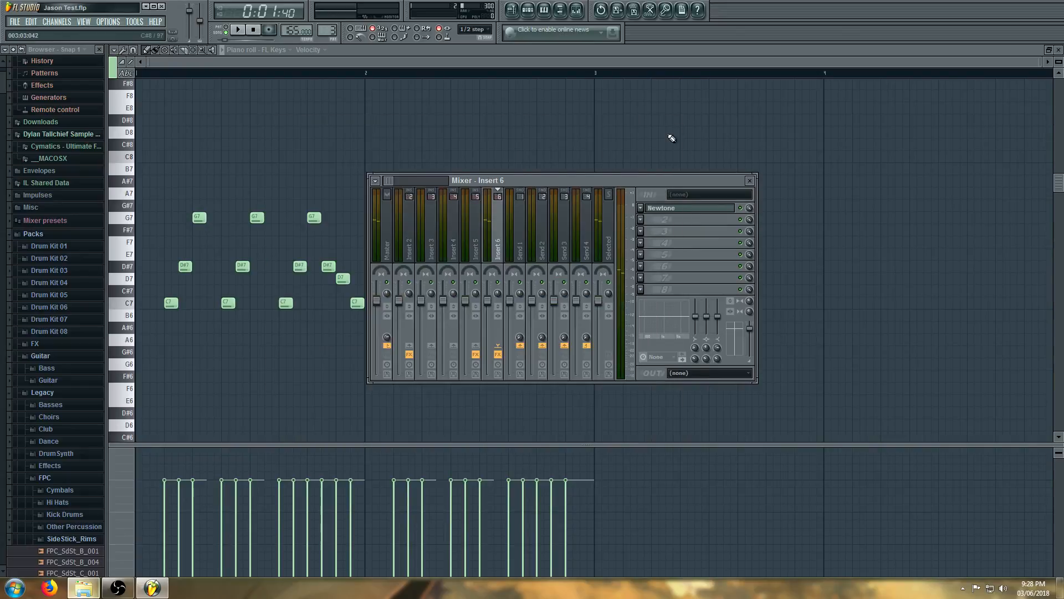
left_click(673, 208)
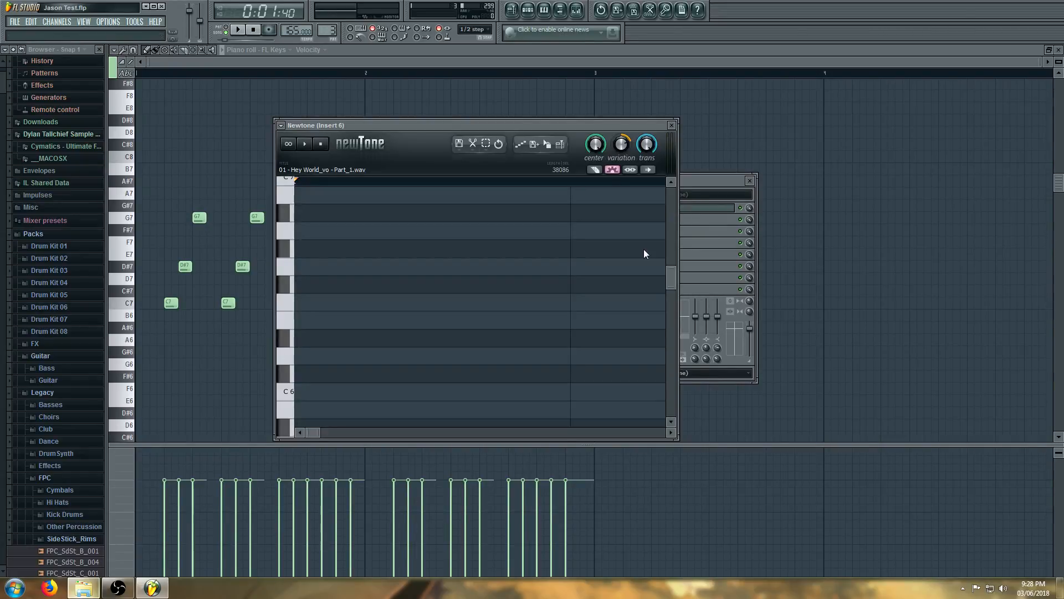
scroll(476, 363, "up", 5)
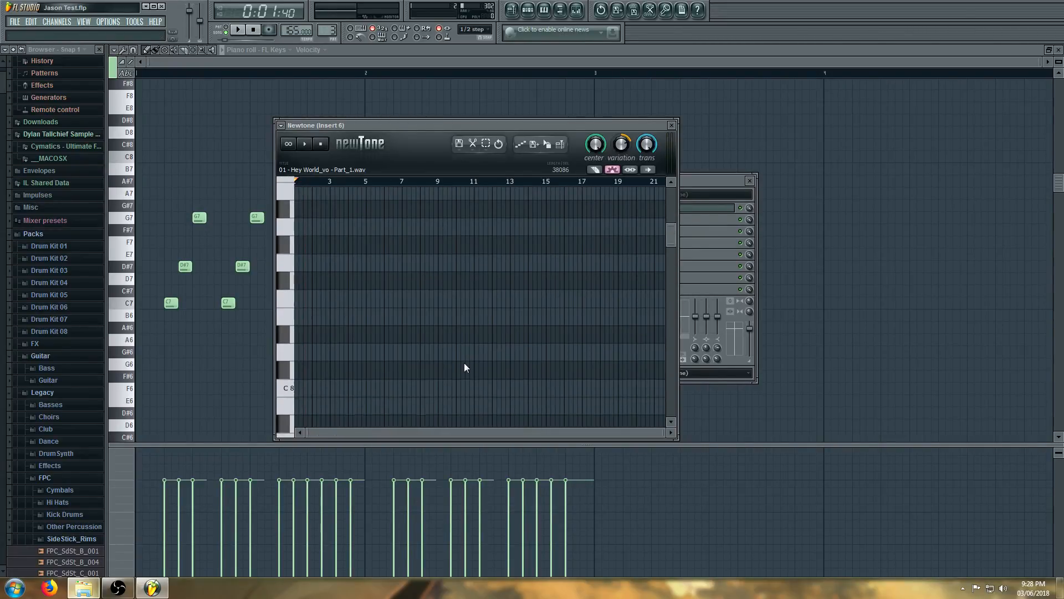
scroll(431, 336, "down", 4)
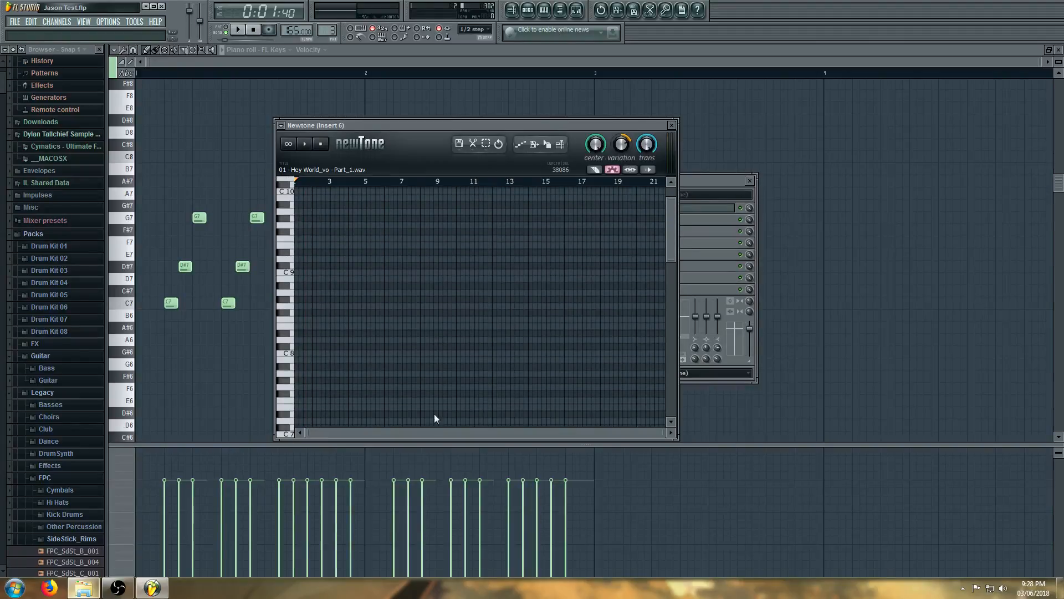
scroll(335, 360, "up", 1)
scroll(335, 360, "down", 5)
scroll(335, 355, "down", 3)
scroll(335, 353, "up", 3)
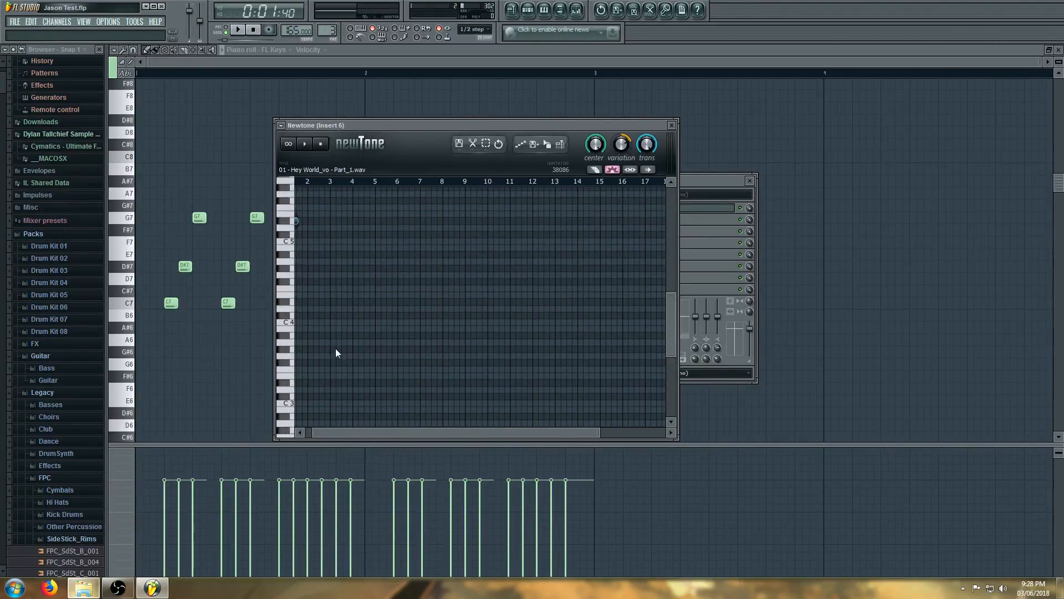
scroll(347, 354, "up", 3)
left_click_drag(371, 432, 300, 420)
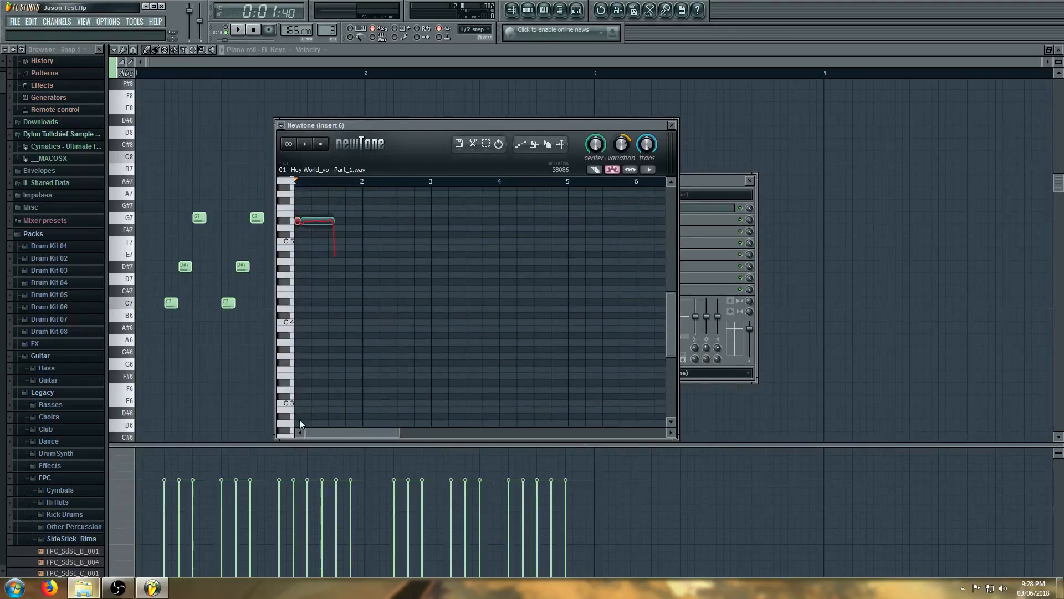
mouse_move(318, 220)
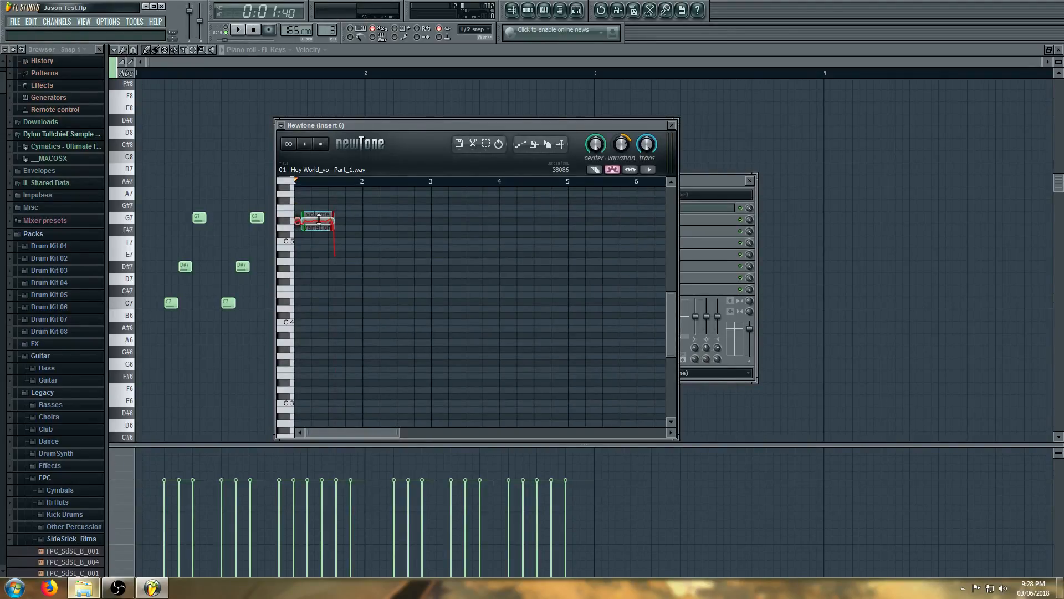
left_click_drag(319, 220, 321, 302)
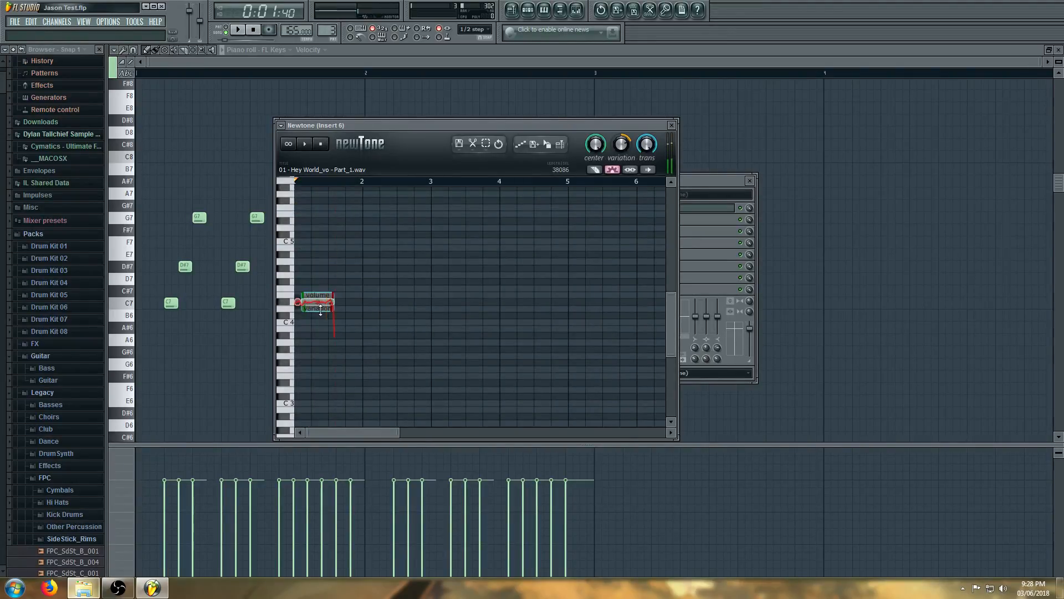
Add Fruity Reeverb 2 to the second effect slot of Insert 6 and raise its wet level
left_click(670, 126)
left_click(640, 218)
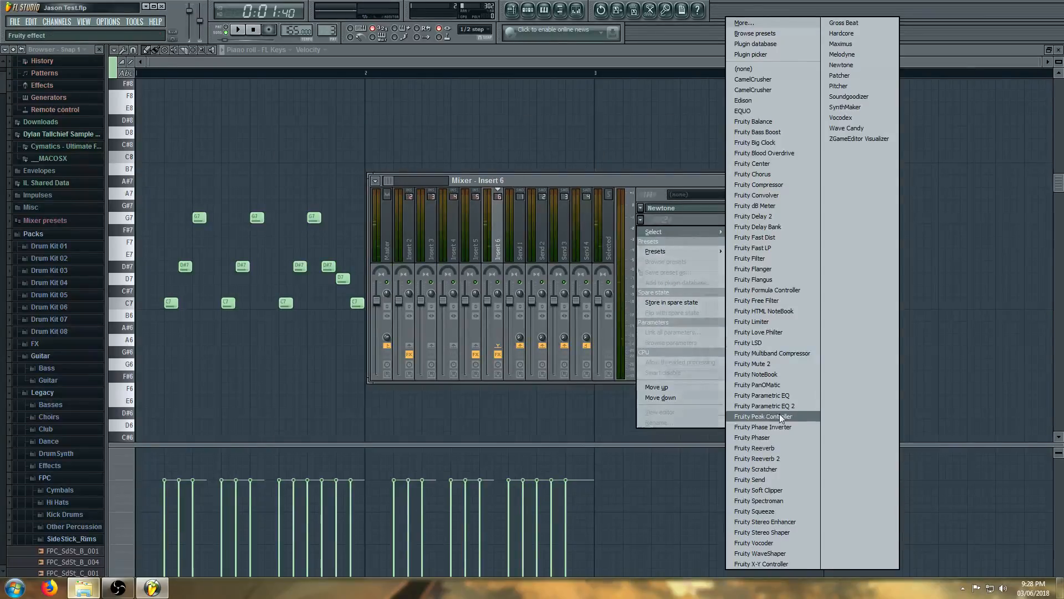
left_click(777, 458)
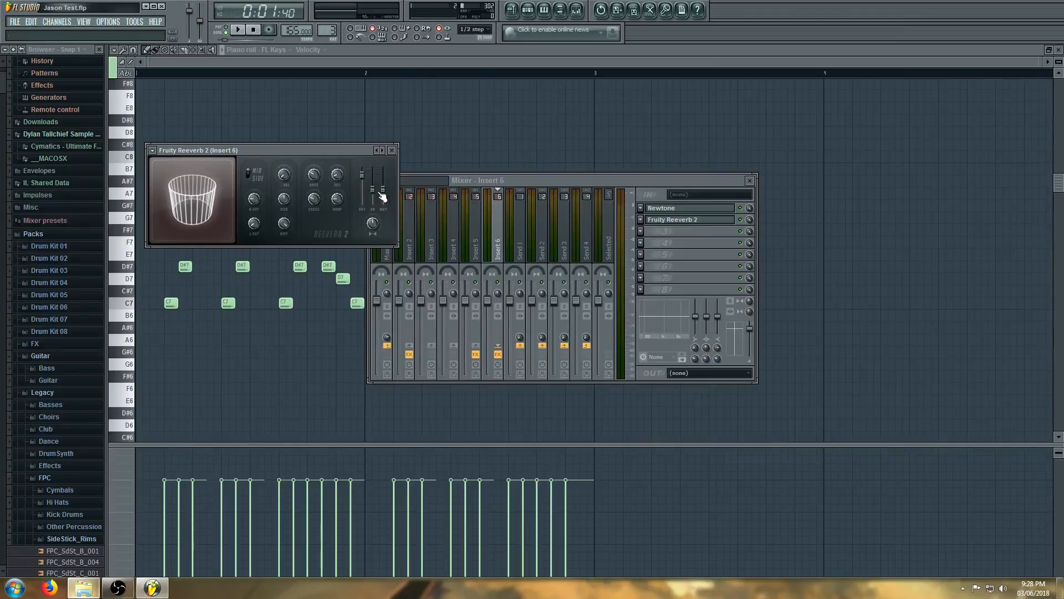
left_click_drag(382, 196, 383, 174)
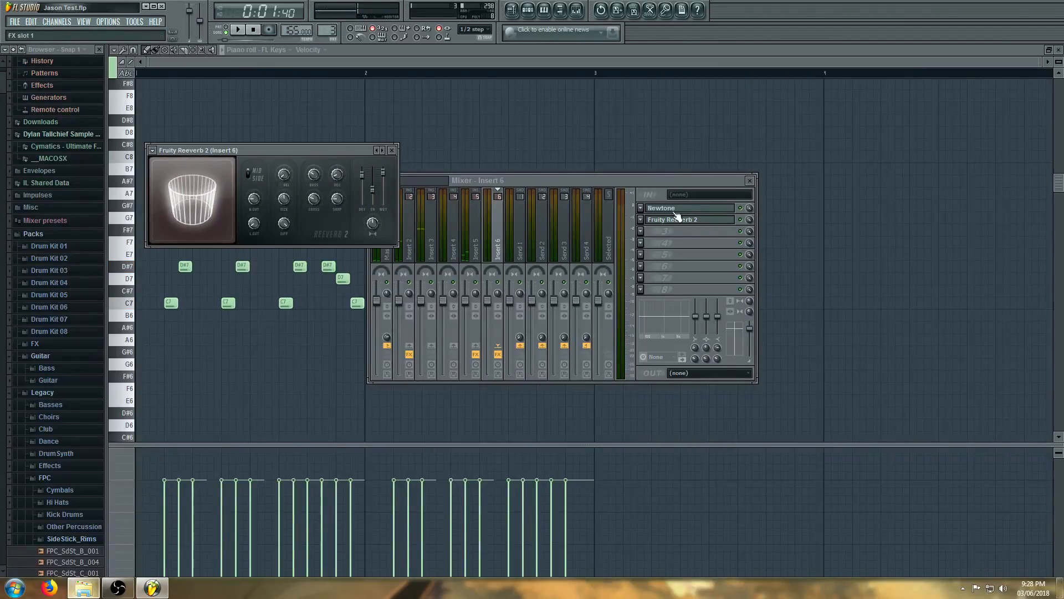
Remove Fruity Reeverb 2 from the second effect slot of Insert 6
left_click(641, 220)
mouse_move(665, 232)
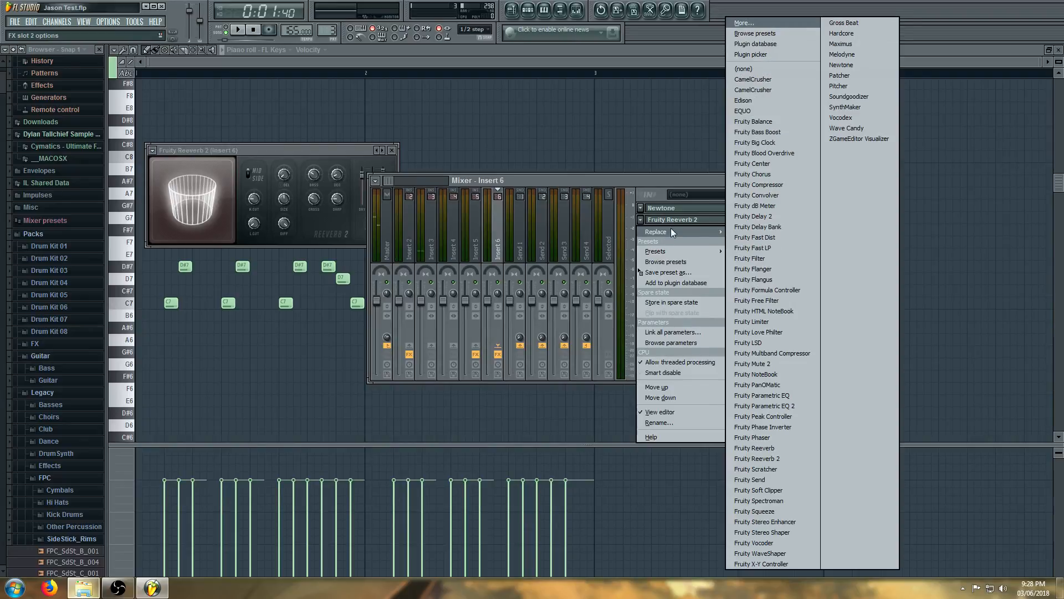
left_click(744, 69)
Send the edited vocal from Newtone to the playlist and move the new clip to Track 7, just before bar 2
left_click(694, 213)
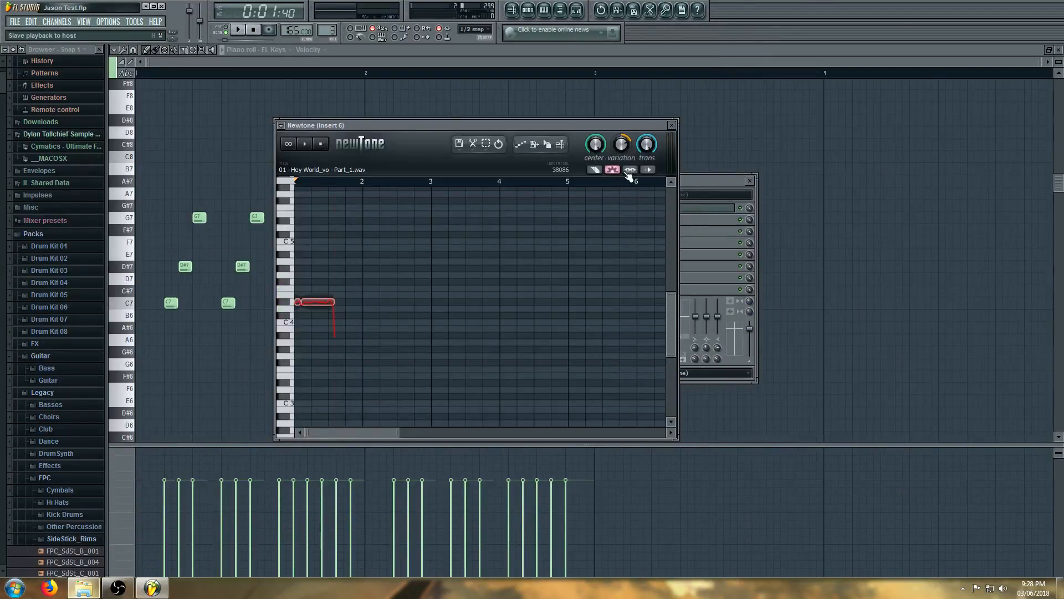
left_click(530, 12)
left_click(514, 12)
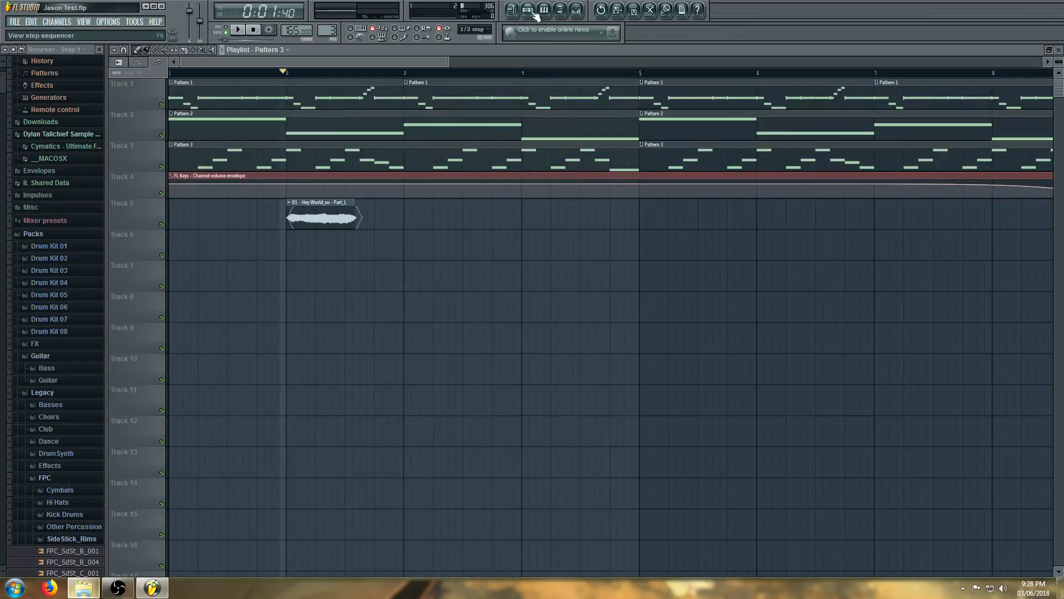
left_click(535, 14)
left_click(575, 11)
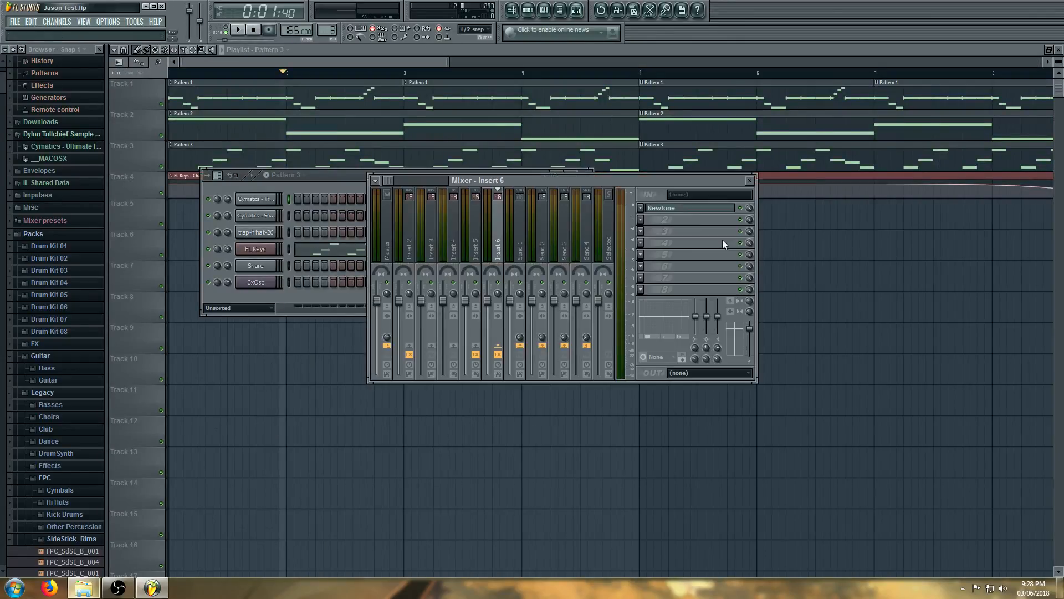
left_click(688, 210)
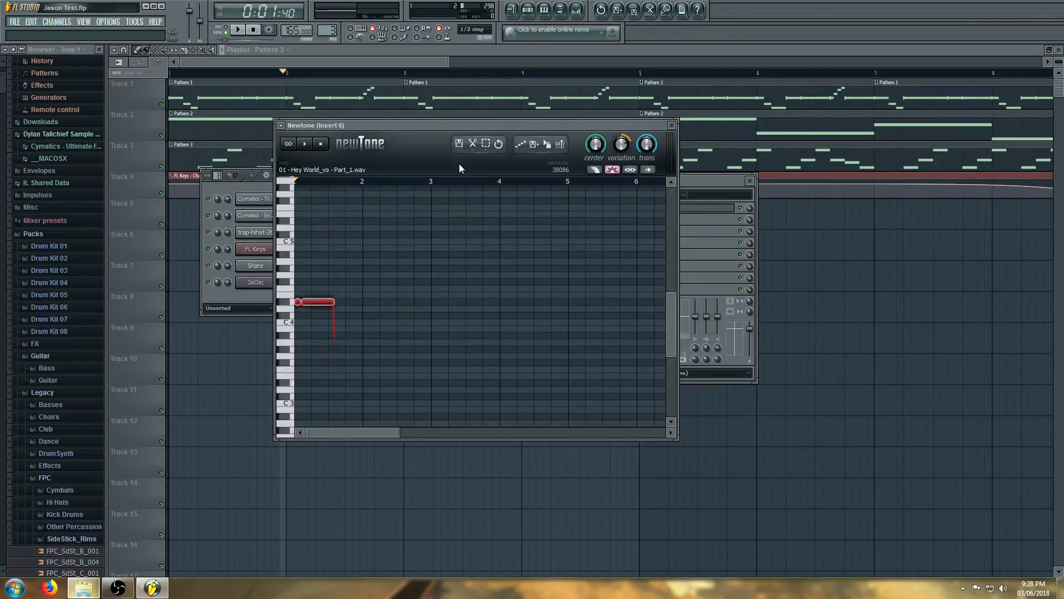
left_click(562, 145)
left_click(210, 127)
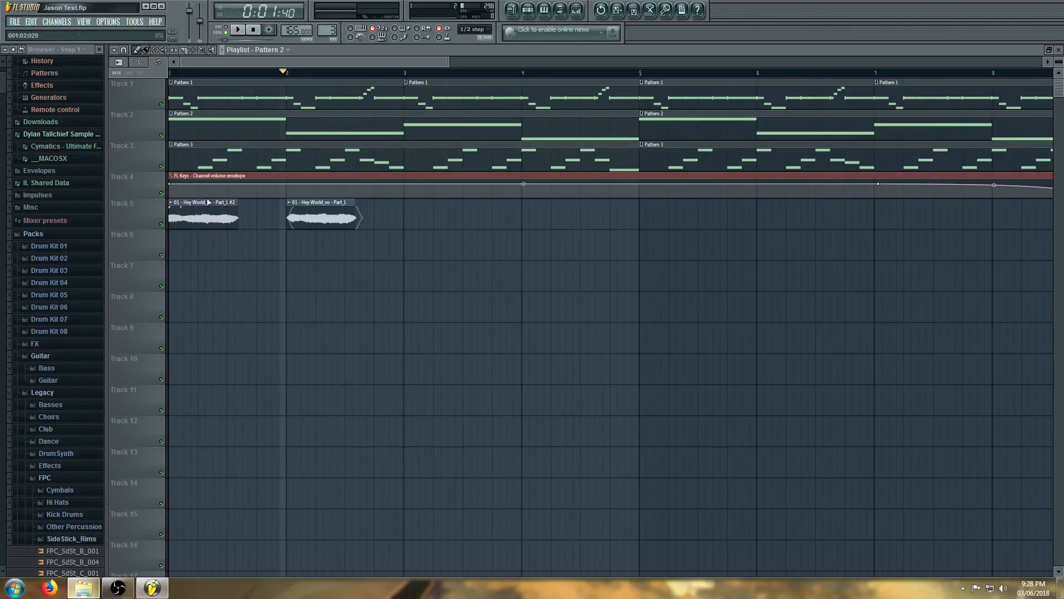
left_click_drag(208, 220, 306, 298)
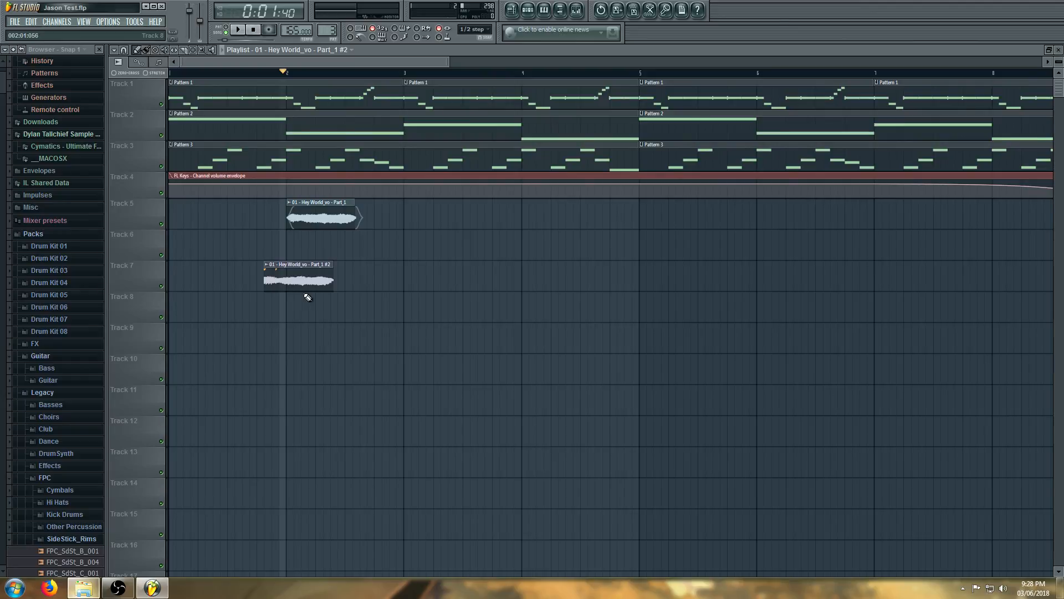
Delete the old vocal clip on Track 5, replace it with the Track 7 clip at bar 2, and audition it
right_click(308, 223)
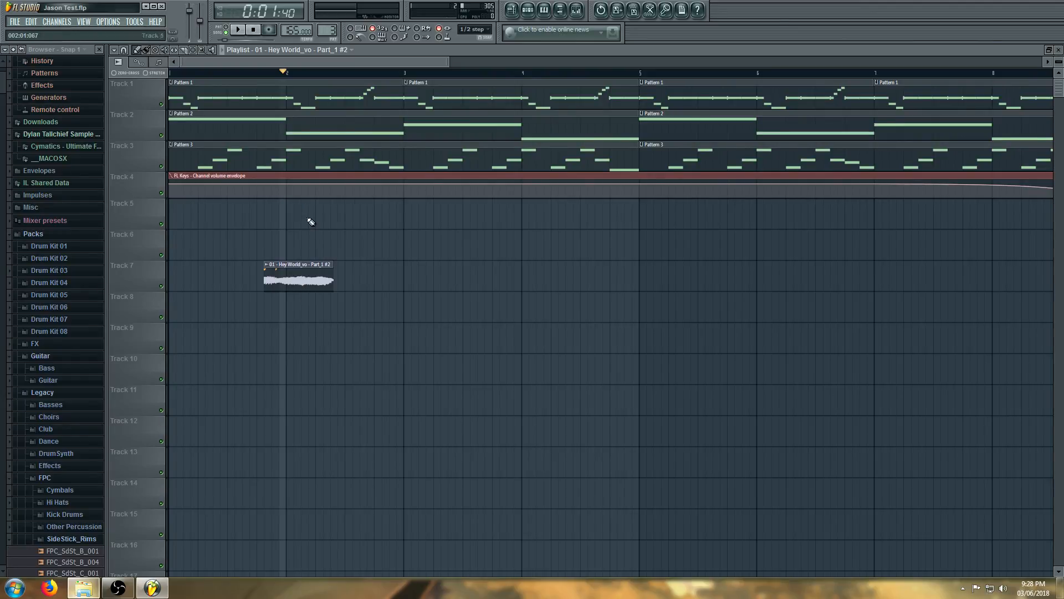
left_click_drag(307, 273, 331, 210)
key("space")
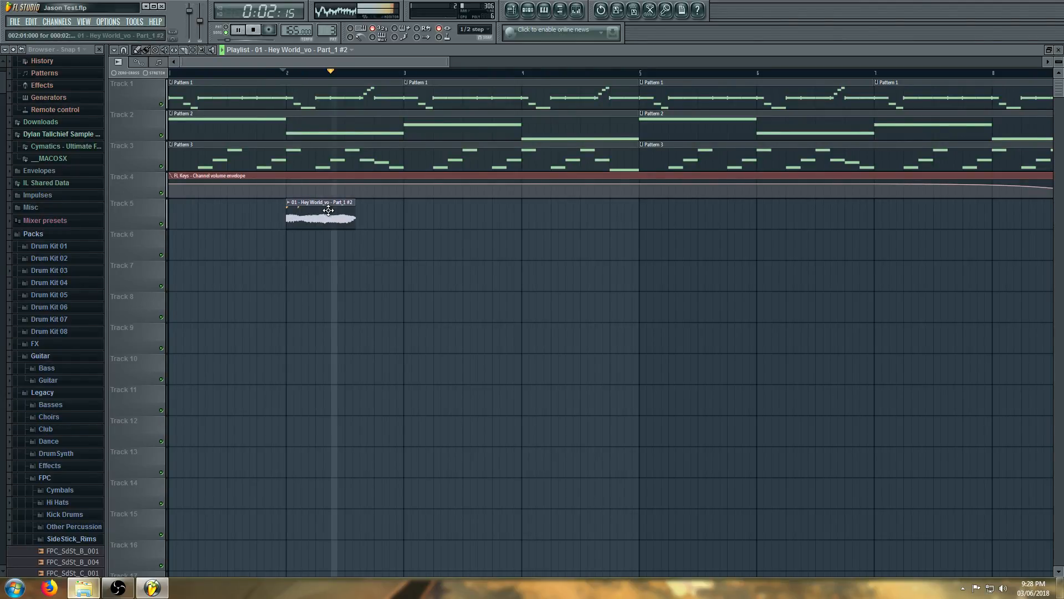
key("space")
Reverse the vocal sample in its channel settings and play it back from just before bar 2
double_click(331, 212)
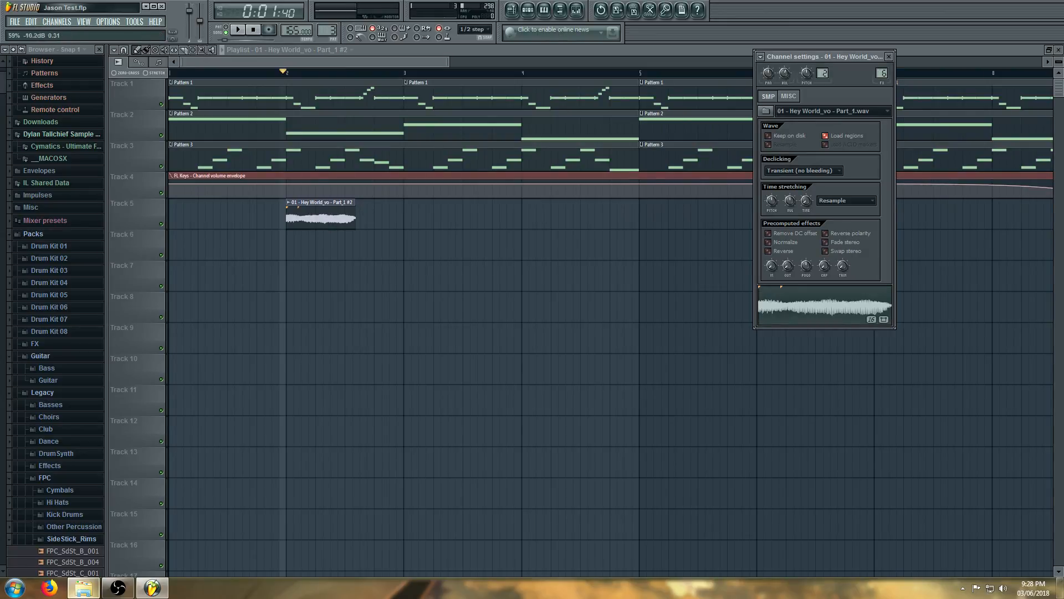
key("space")
key("space")
left_click(769, 251)
key("space")
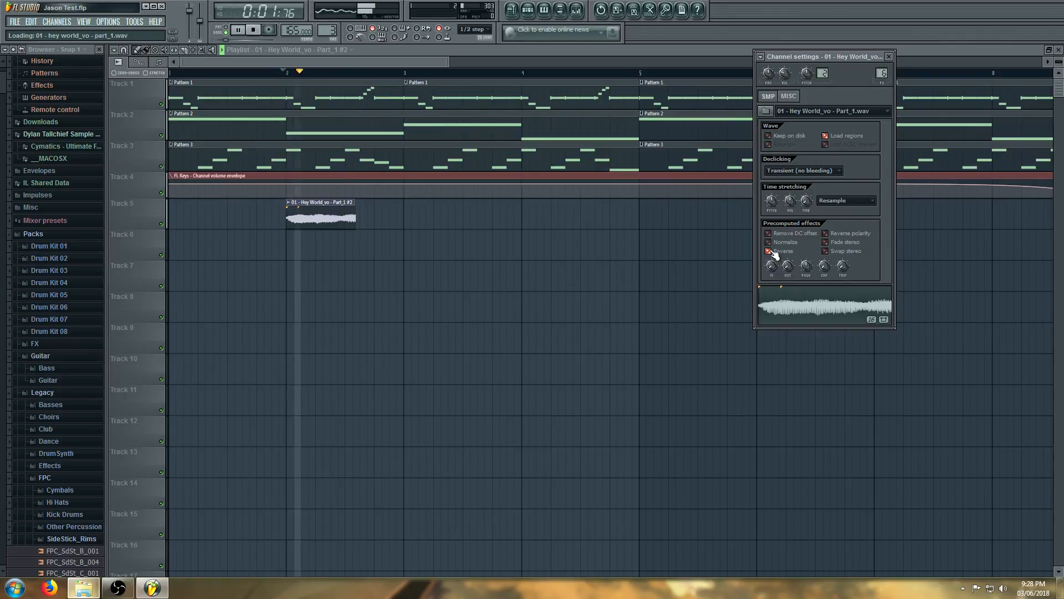
key("space")
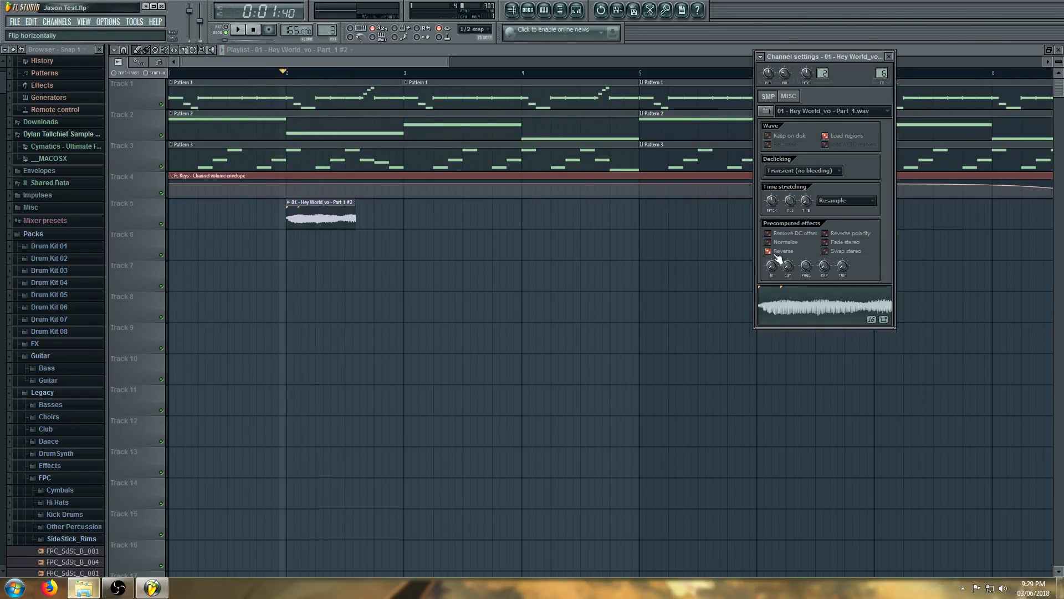
Add Fruity Reeverb 2 and Fruity Delay Bank to the second and third effect slots of the vocal's mixer track and audition them
left_click(580, 11)
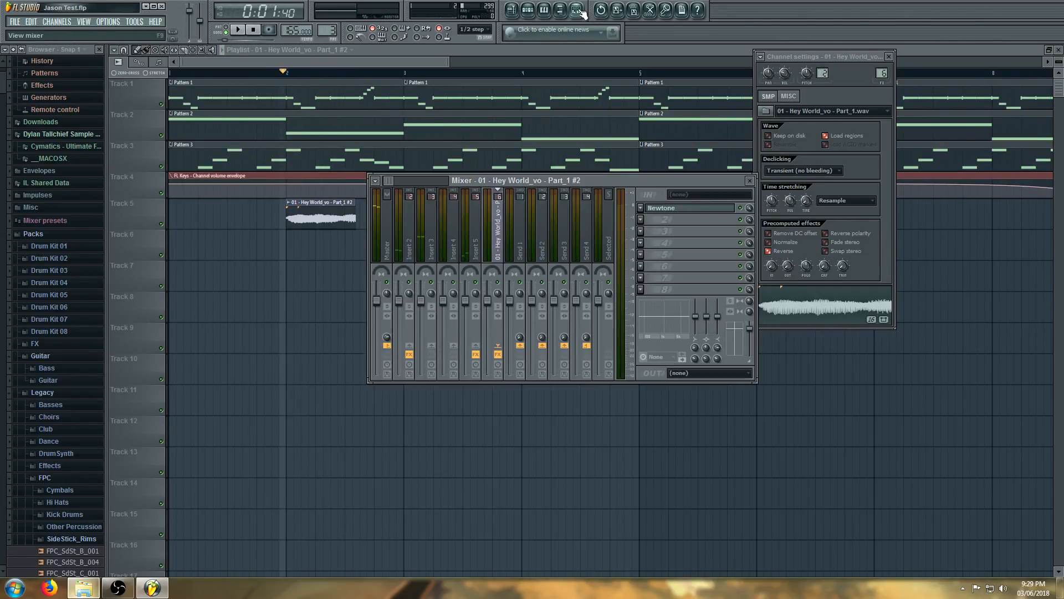
left_click(643, 220)
left_click(774, 458)
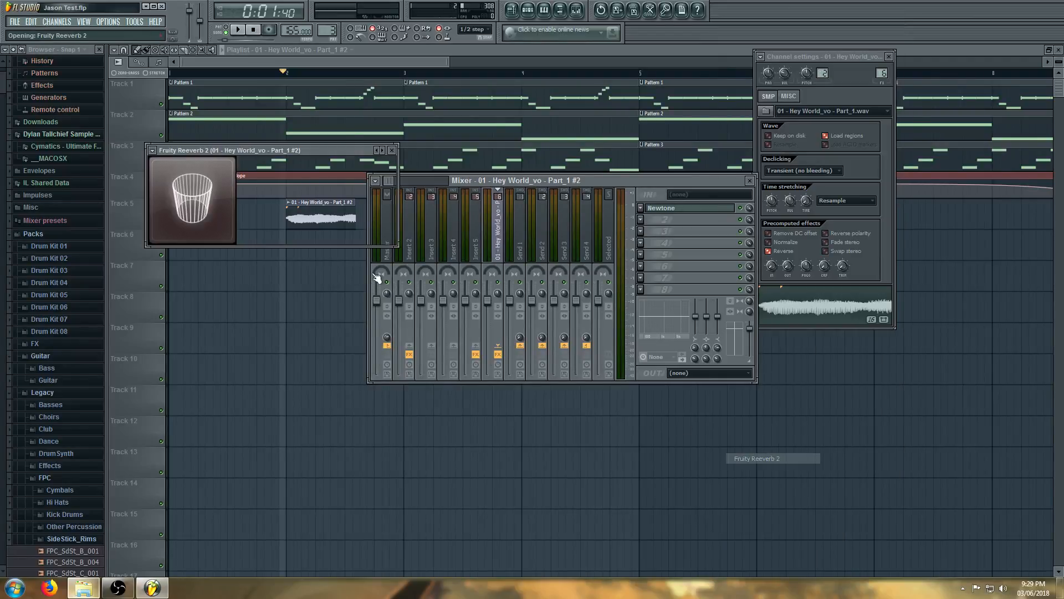
left_click(642, 231)
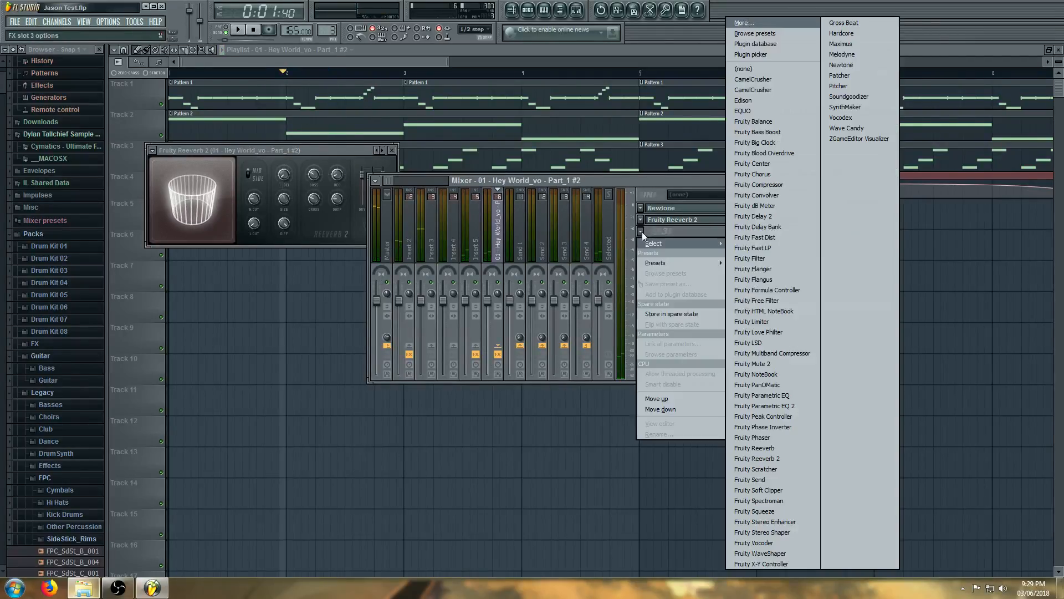
left_click(777, 225)
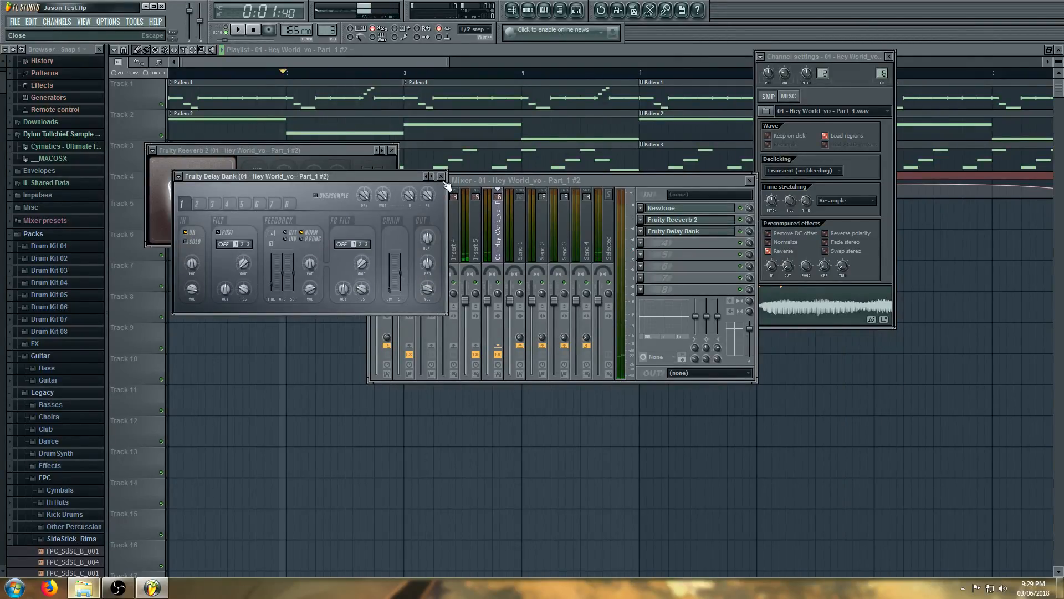
key("space")
left_click(461, 155)
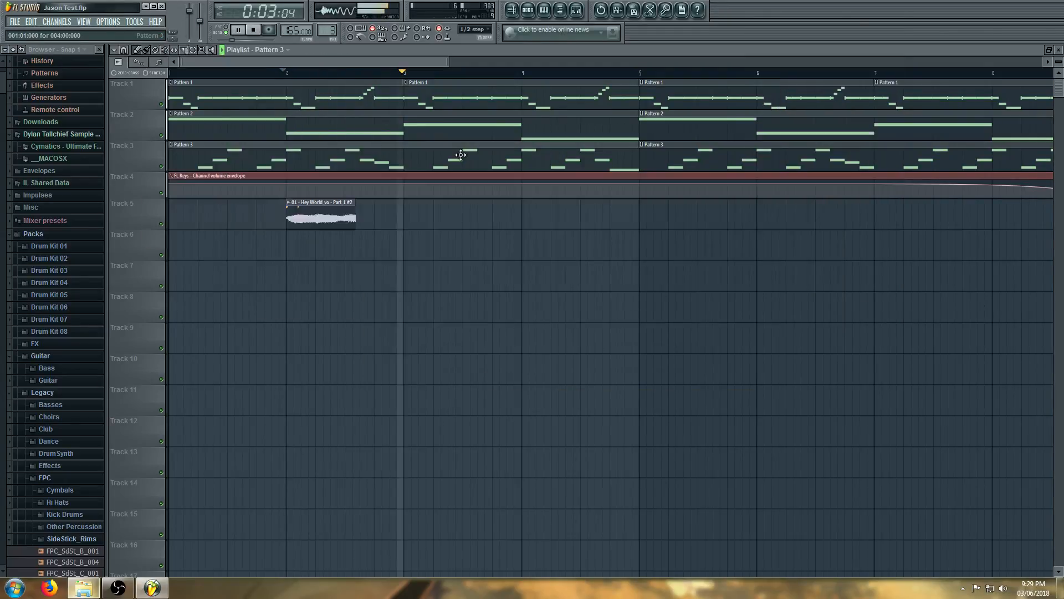
Set the vocal sample's time stretching to Auto mode with a pitch of -640 cents, auditioning the change
key("space")
double_click(339, 226)
left_click_drag(772, 201, 772, 227)
key("space")
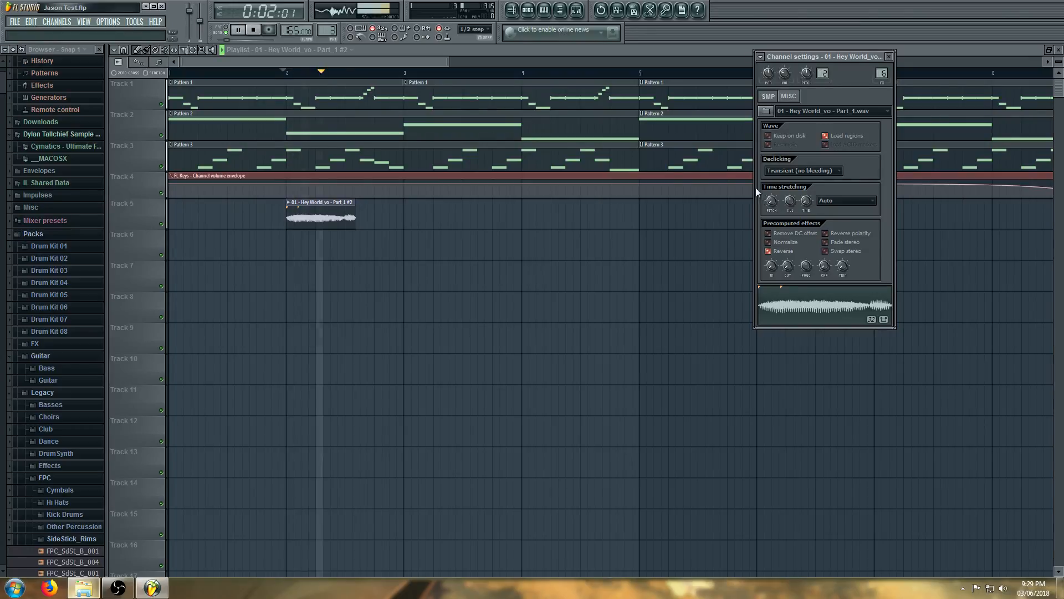
key("space")
key("space")
left_click_drag(772, 200, 771, 208)
key("space")
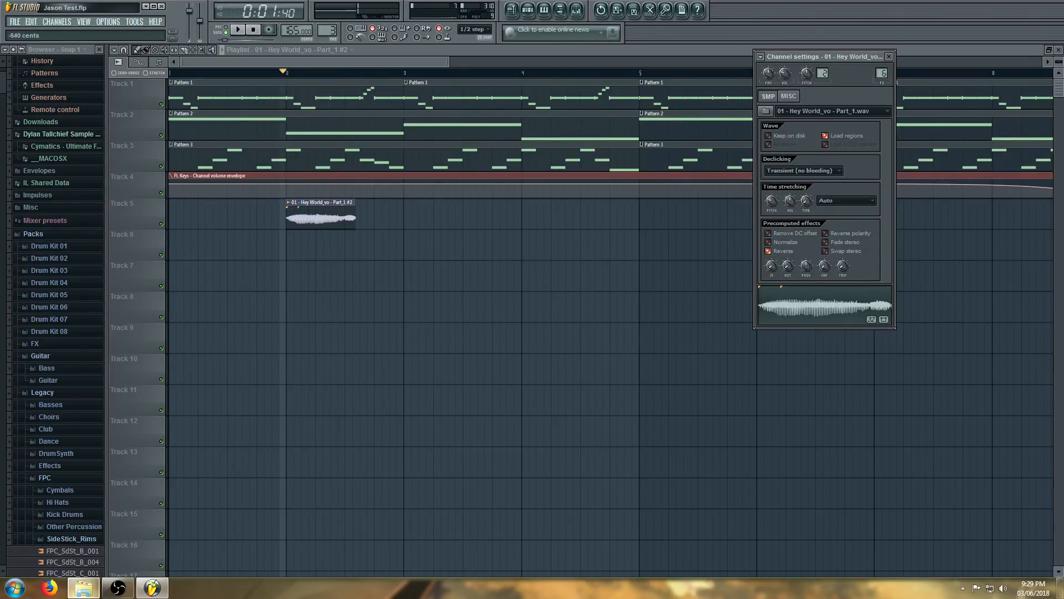
key("space")
key("space")
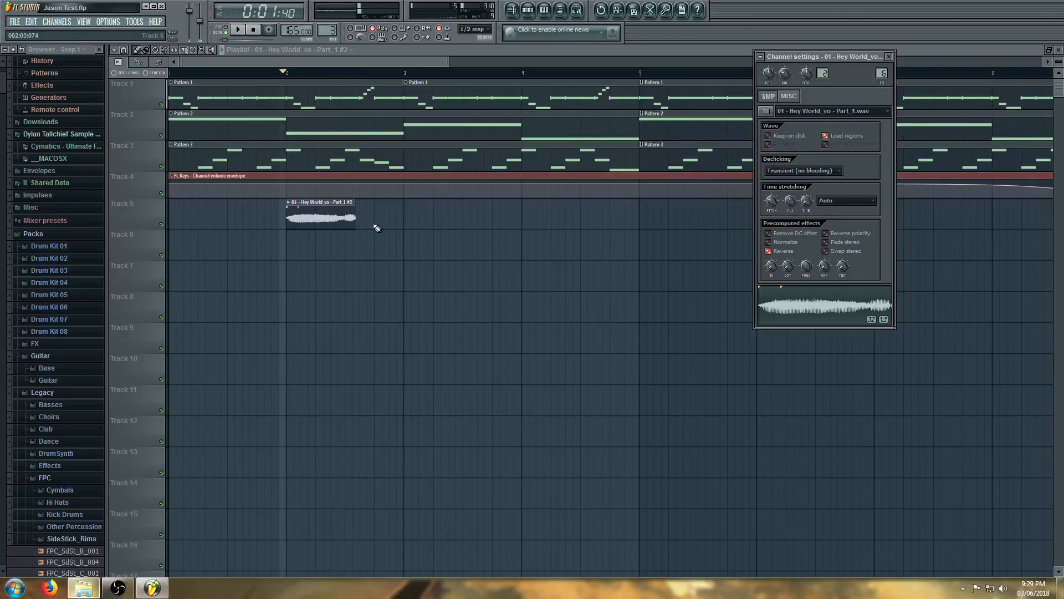
Try a second copy of the vocal clip at bar 3 on Track 5
left_click(323, 227)
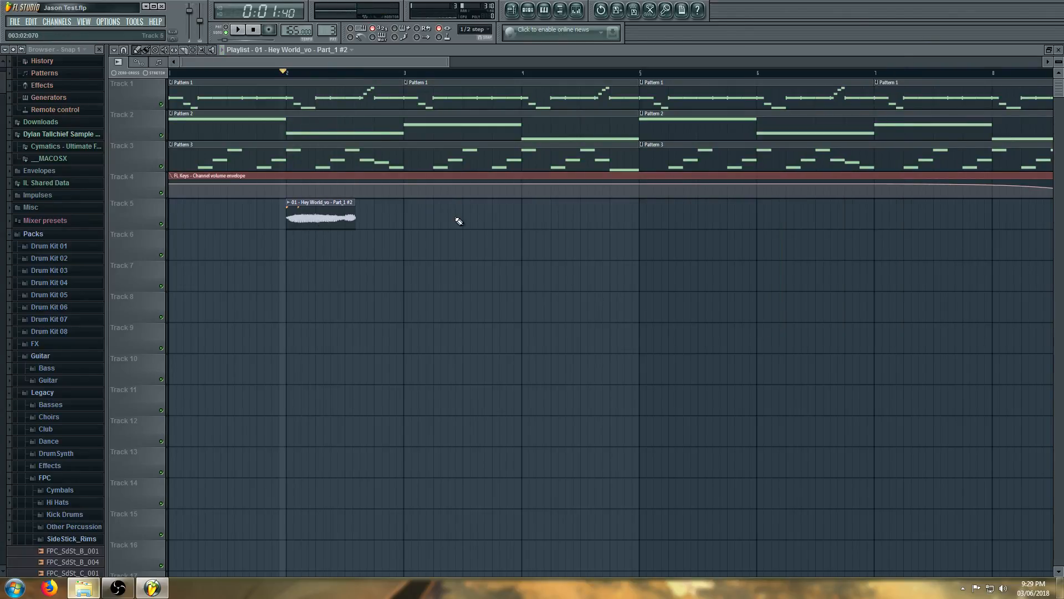
left_click(408, 220)
key("space")
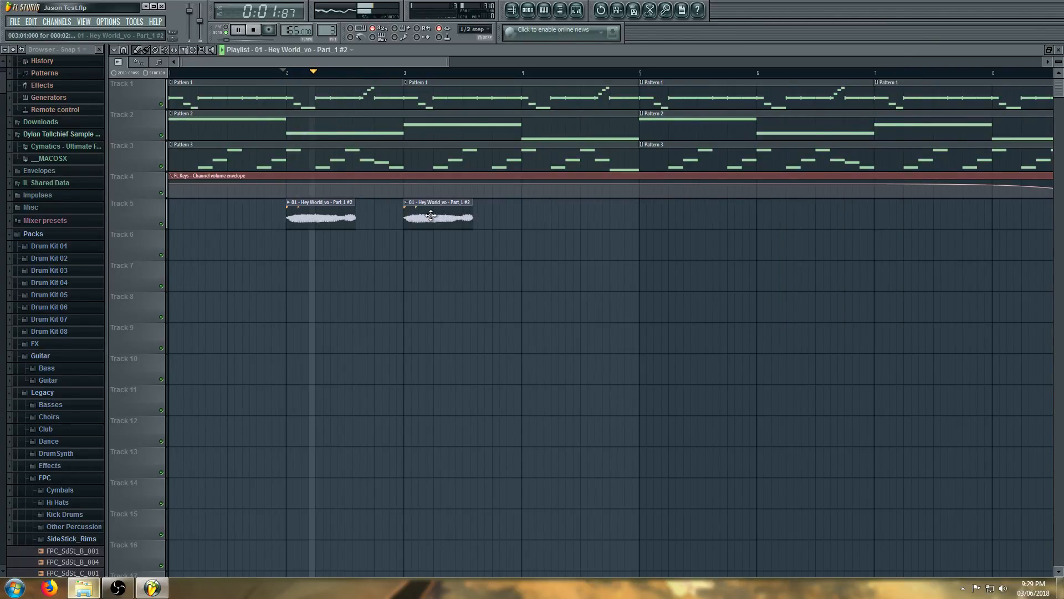
key("space")
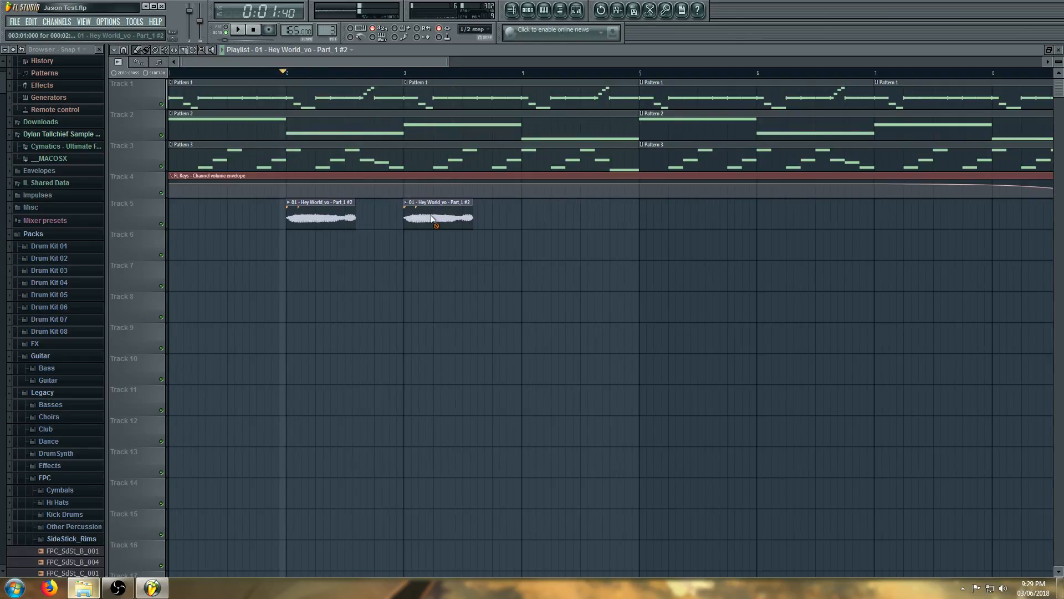
right_click(432, 217)
Return the playhead to bar 1 and open Fruity Reeverb 2 on the vocal's mixer track for a listen
left_click(328, 222)
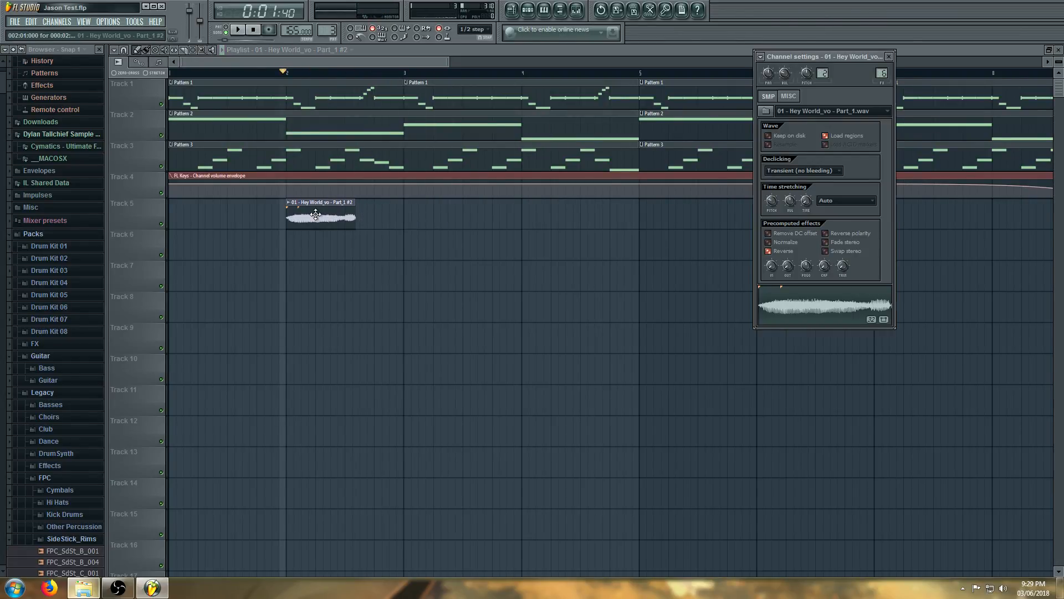
double_click(317, 215)
scroll(464, 211, "down", 3)
left_click(171, 73)
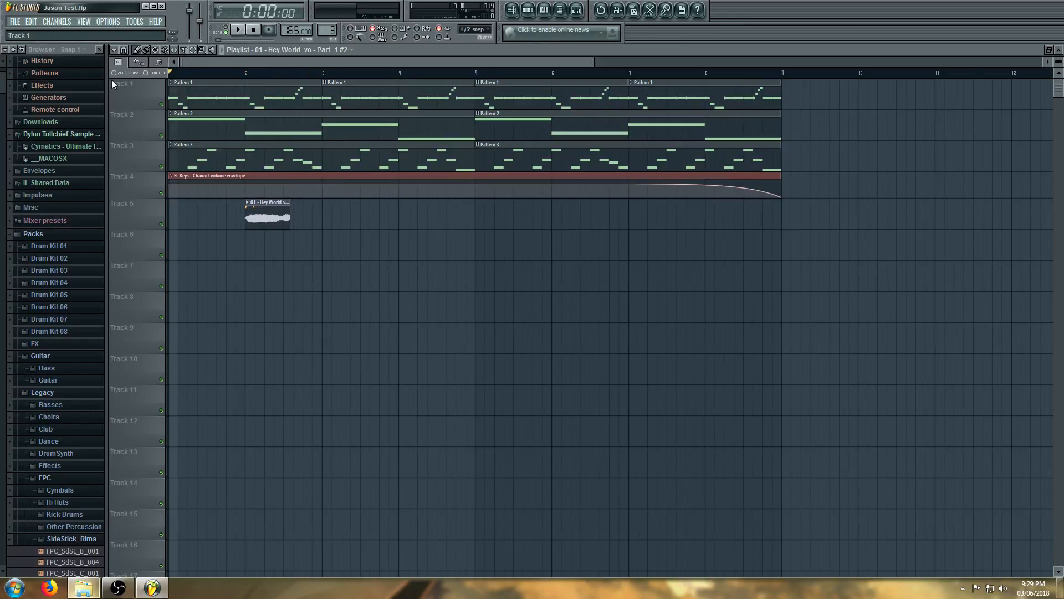
double_click(263, 215)
left_click(576, 10)
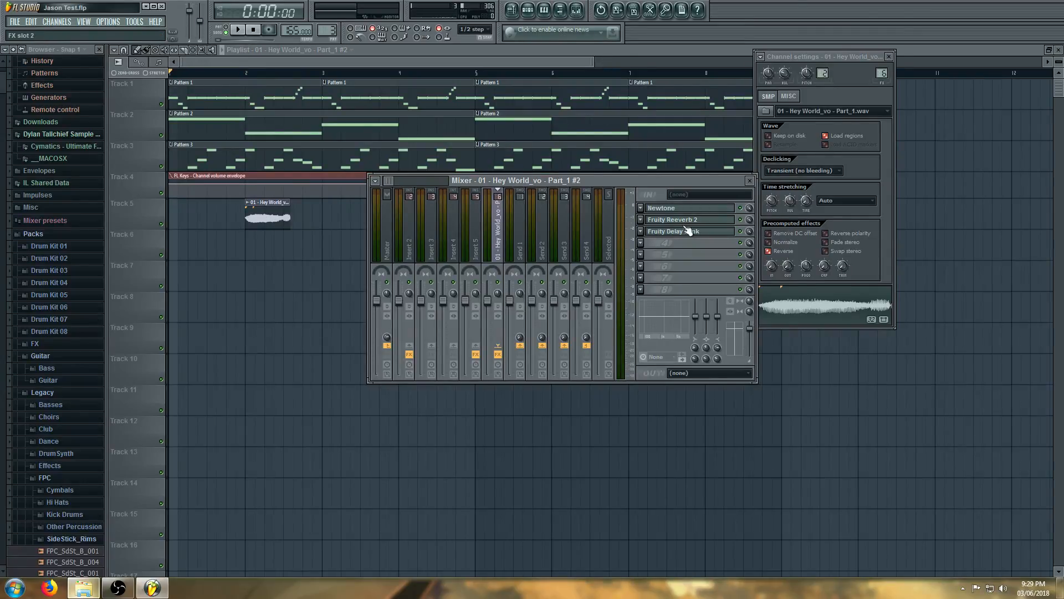
left_click(687, 220)
key("space")
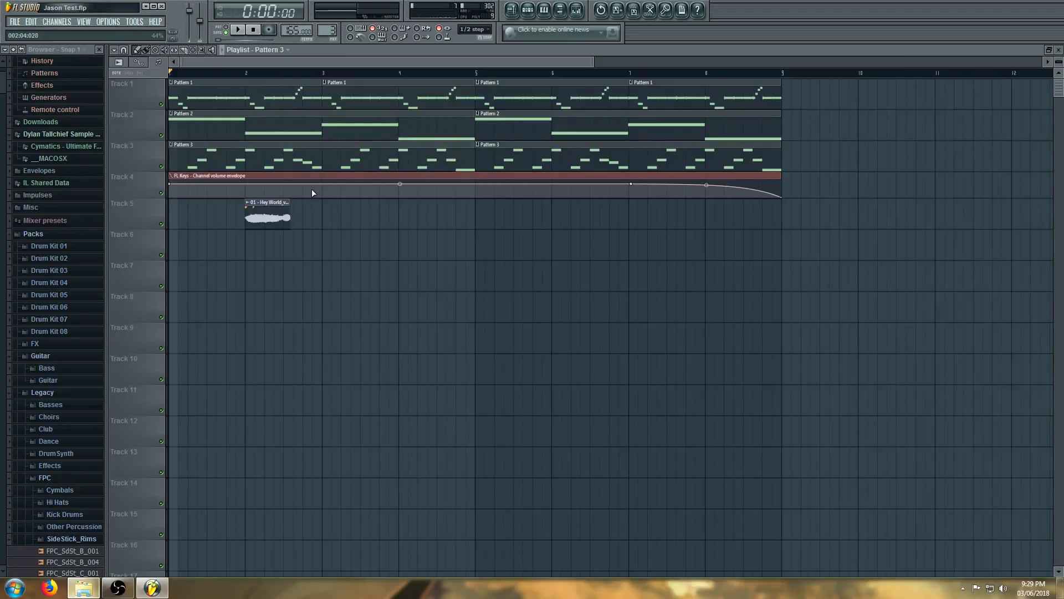
Play the arrangement from the start to hear the reversed vocal against the melody
scroll(244, 212, "up", 3)
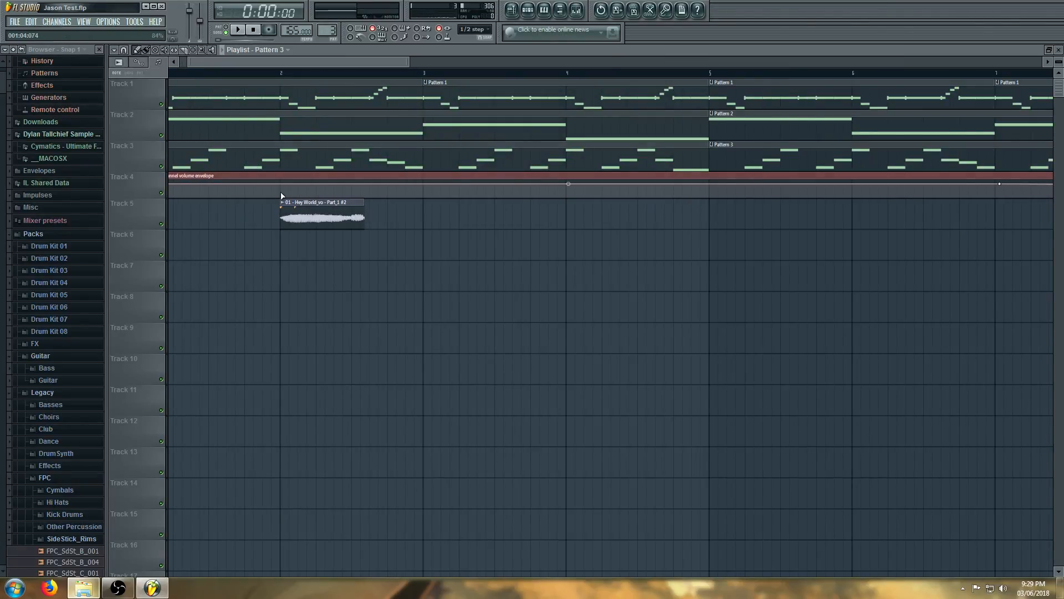
left_click(119, 64)
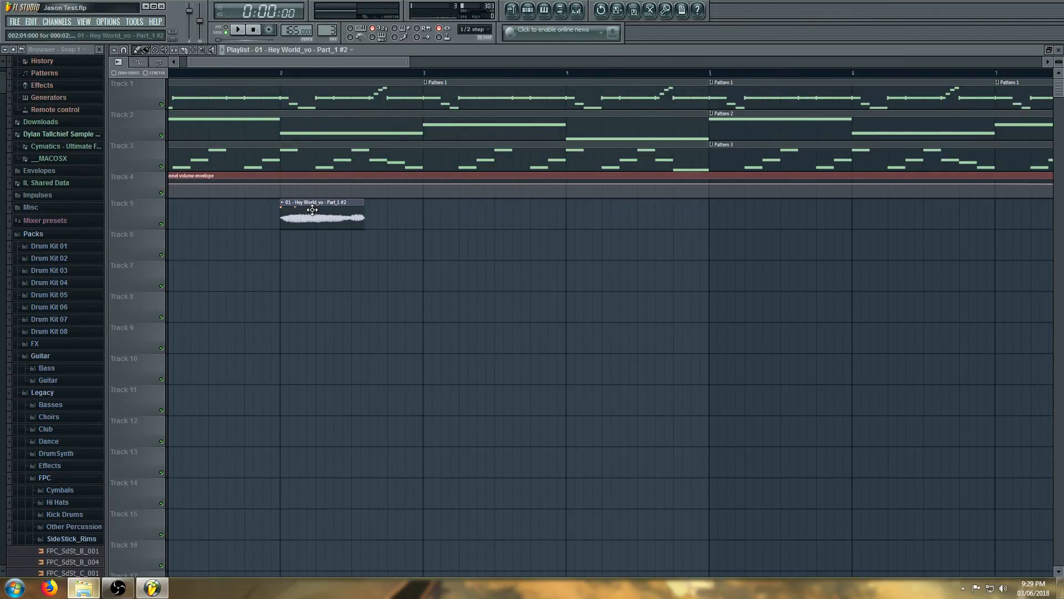
key("space")
scroll(356, 191, "down", 3)
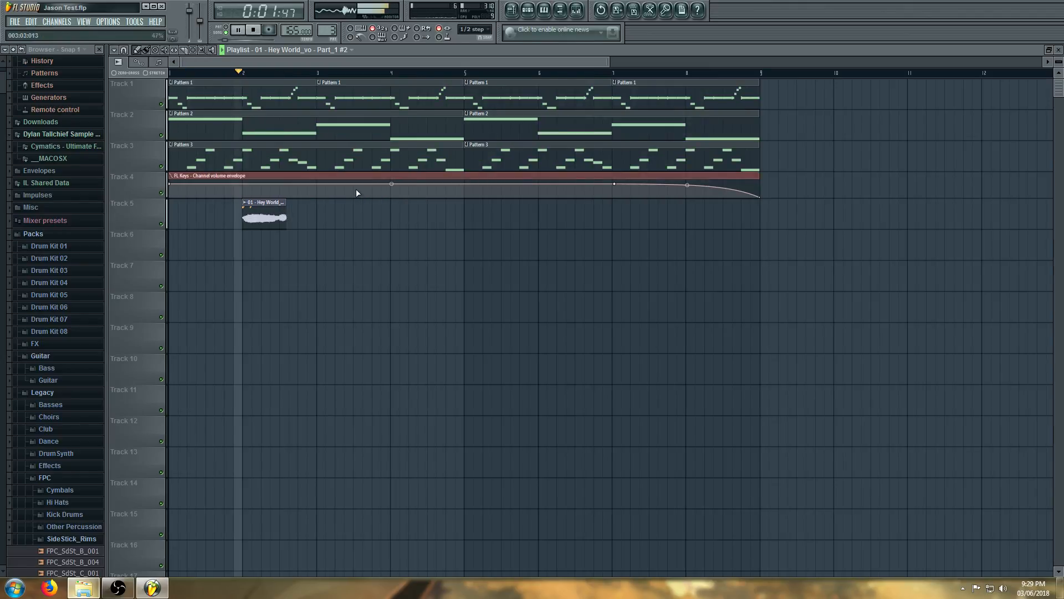
key("space")
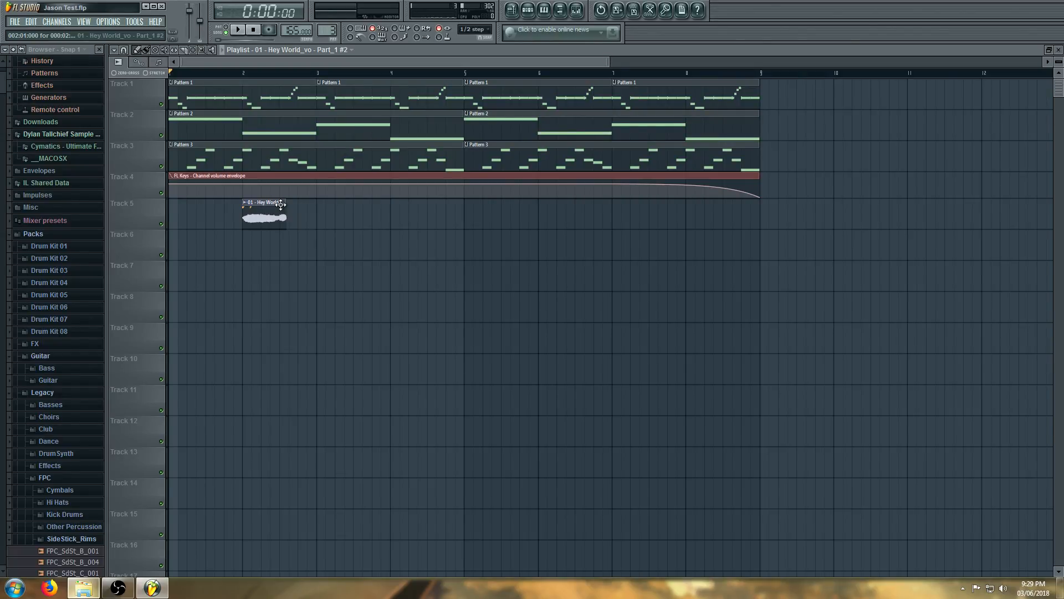
Review the vocal's channel settings and mixer effect chain, and play the arrangement through the vocal entry
left_click(227, 73)
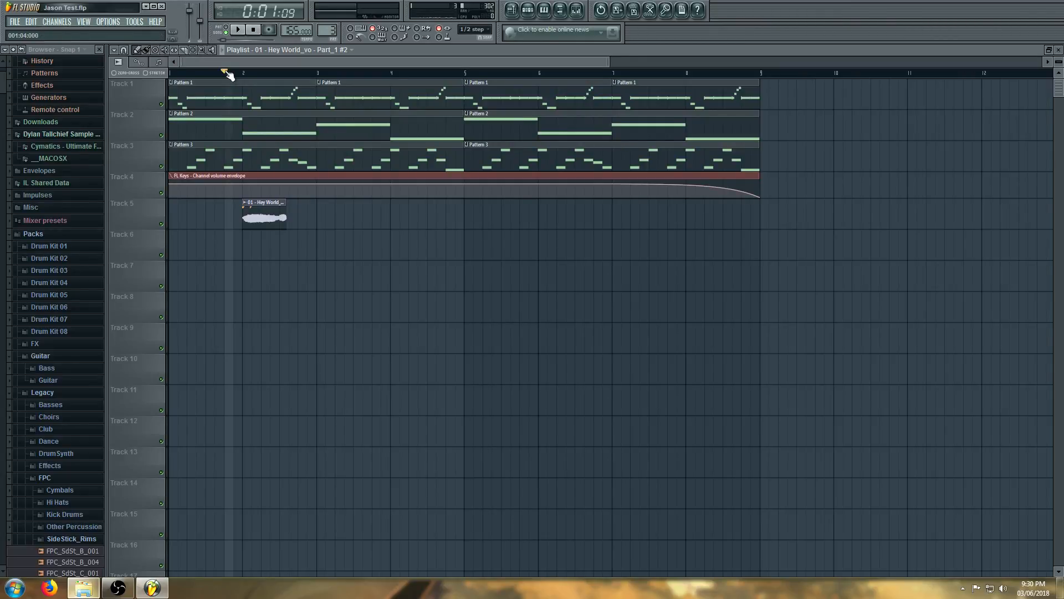
double_click(276, 212)
left_click(577, 10)
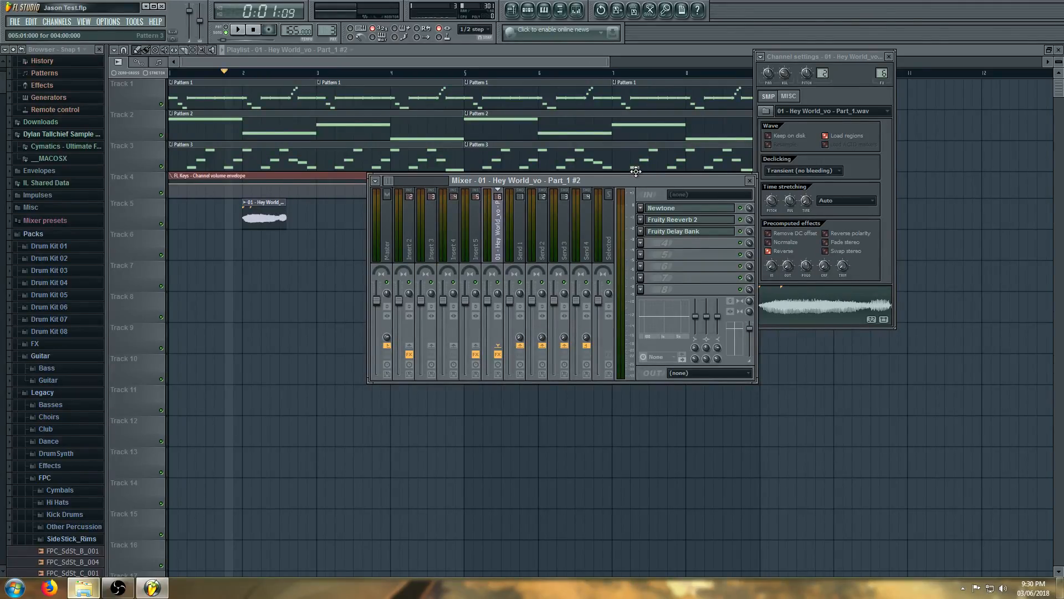
left_click(515, 144)
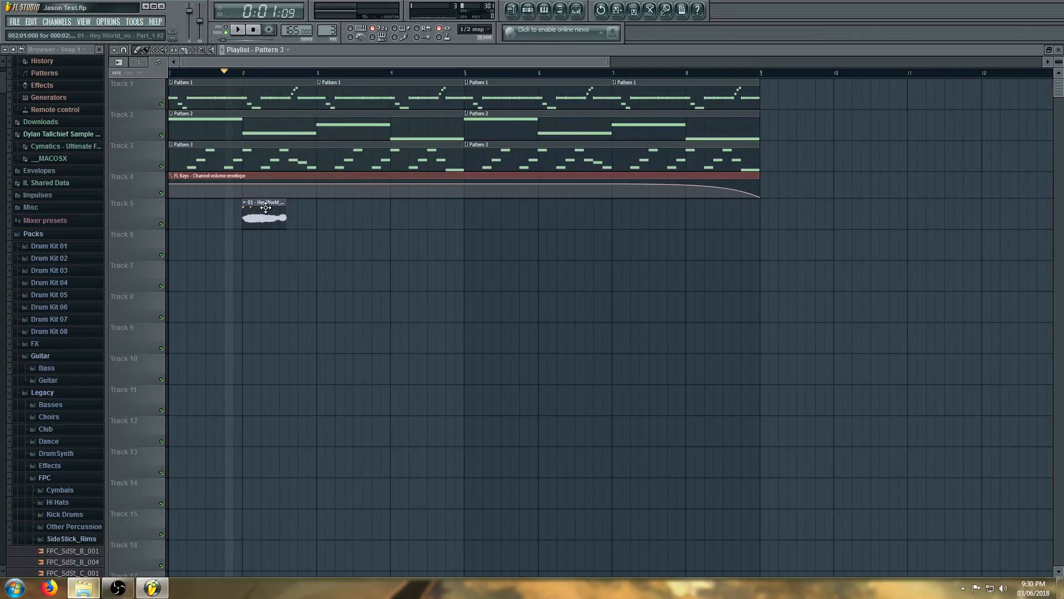
key("space")
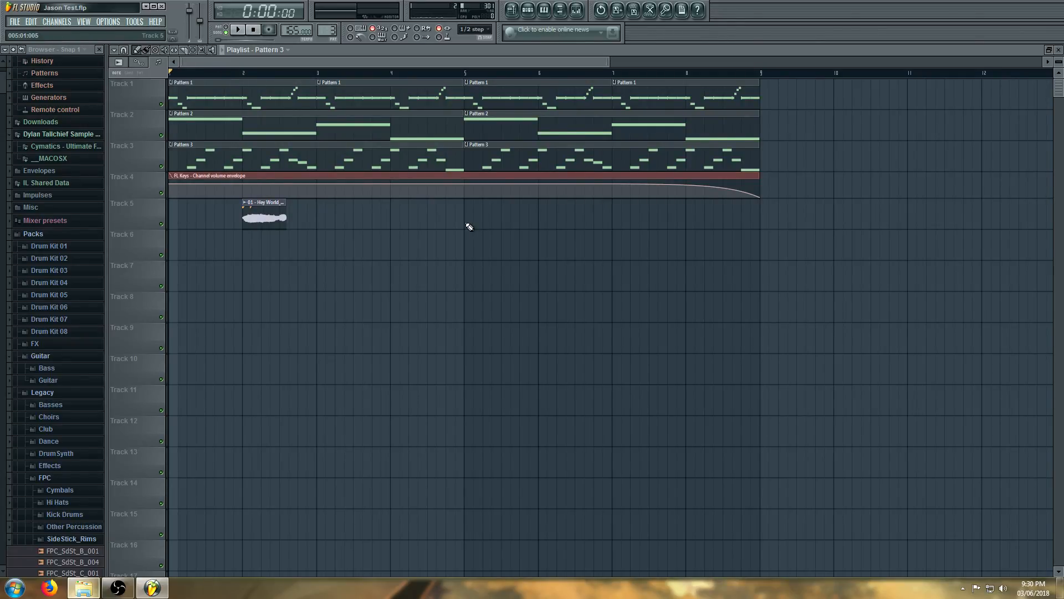
key("space")
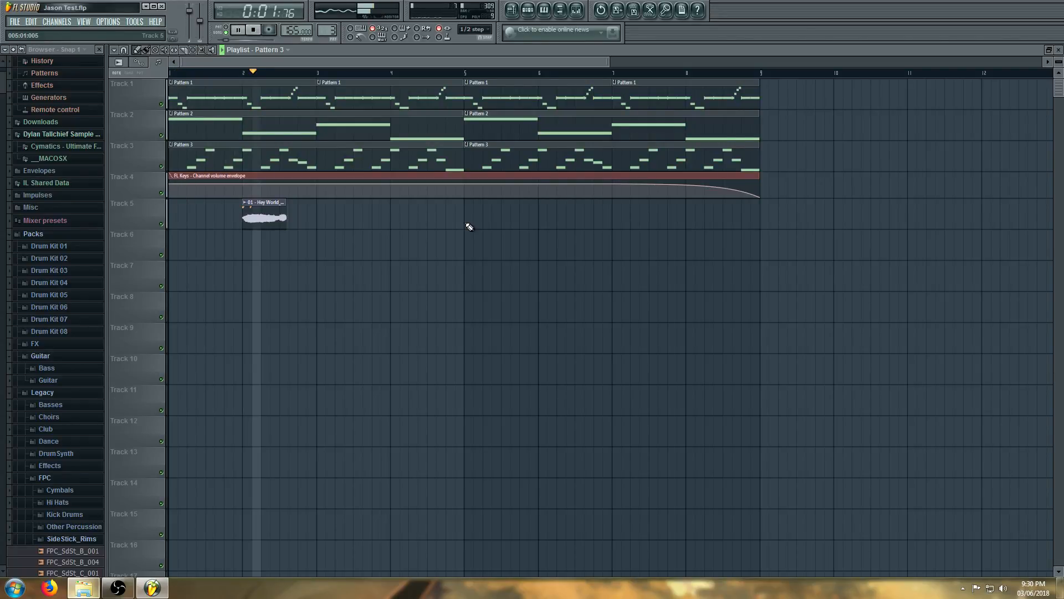
key("space")
Readjust the vocal sample's time-stretch pitch in its channel settings and play the arrangement from the start
double_click(269, 207)
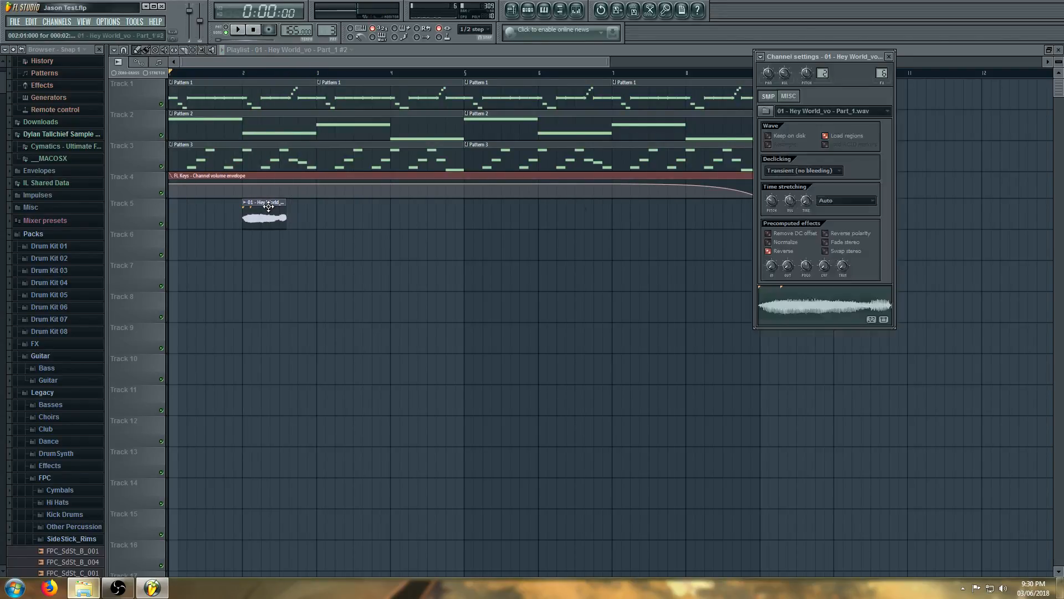
key("space")
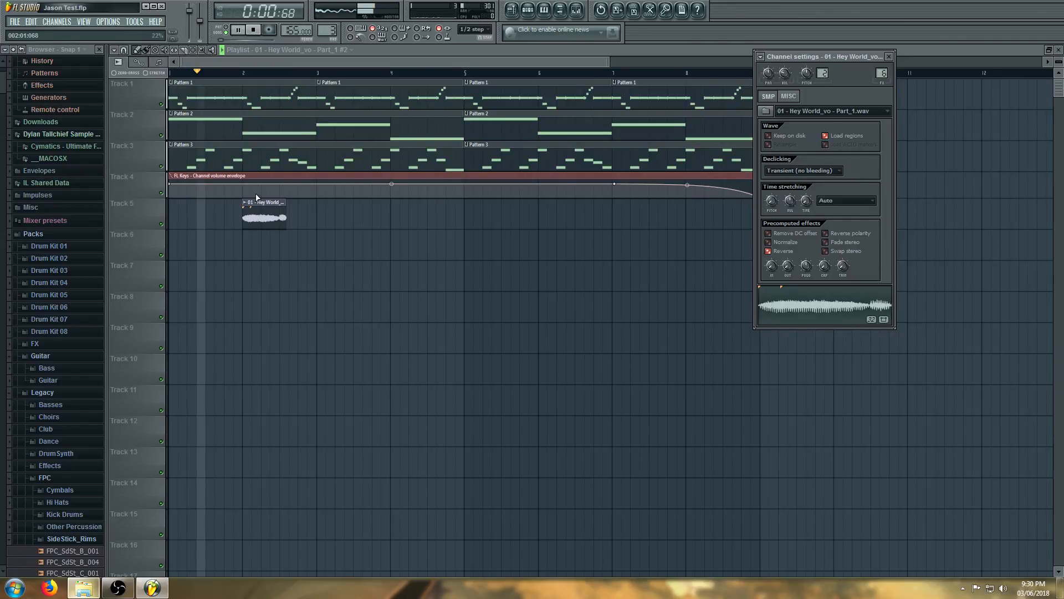
key("space")
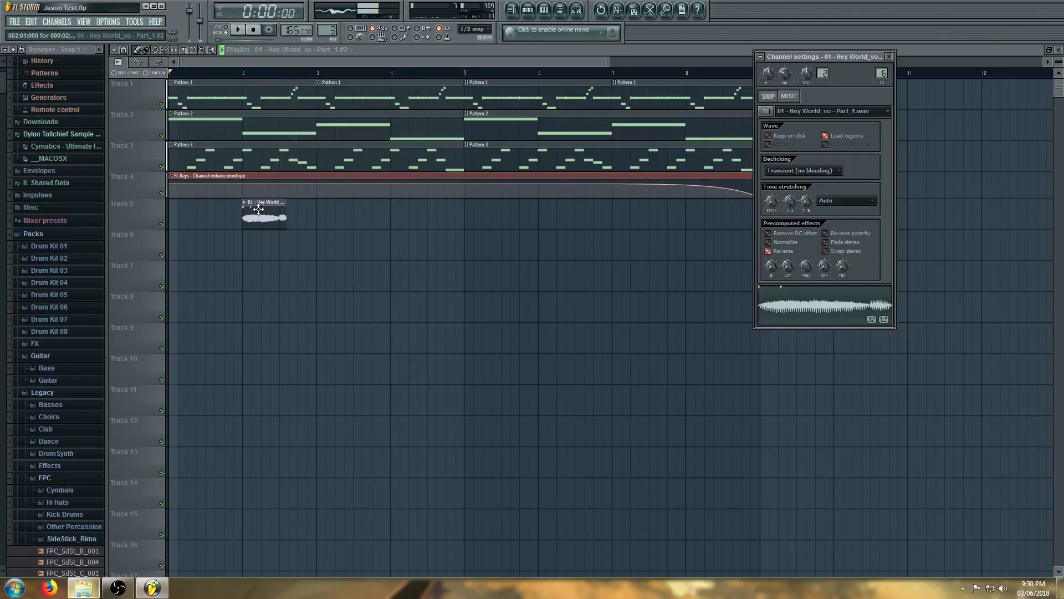
Move the vocal clip to the start of bar 1 on Track 5 and time-stretch it to about three bars long
left_click_drag(257, 206, 184, 206)
left_click(146, 73)
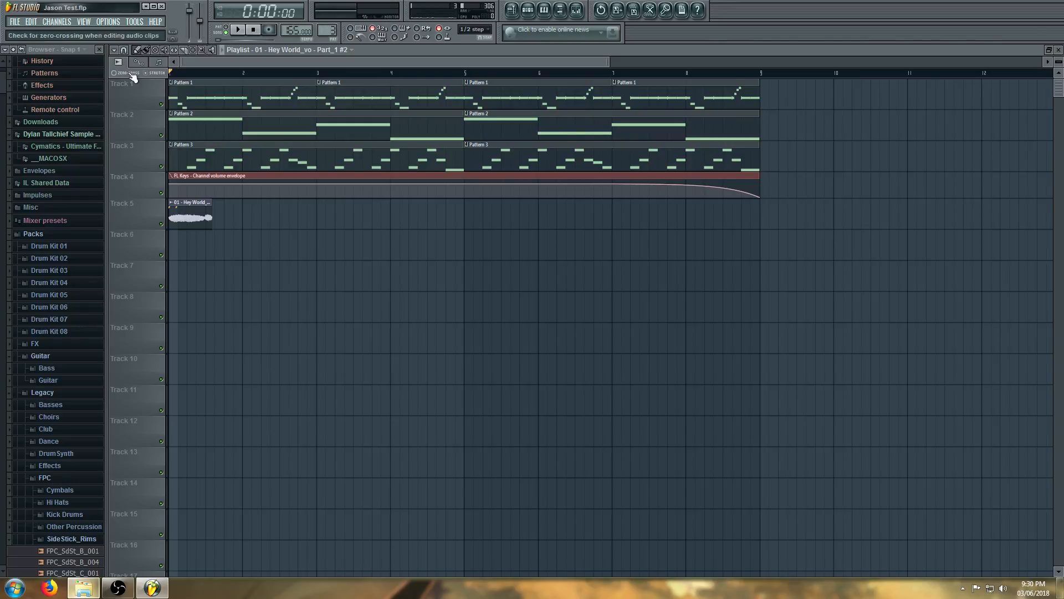
left_click_drag(210, 207, 391, 208)
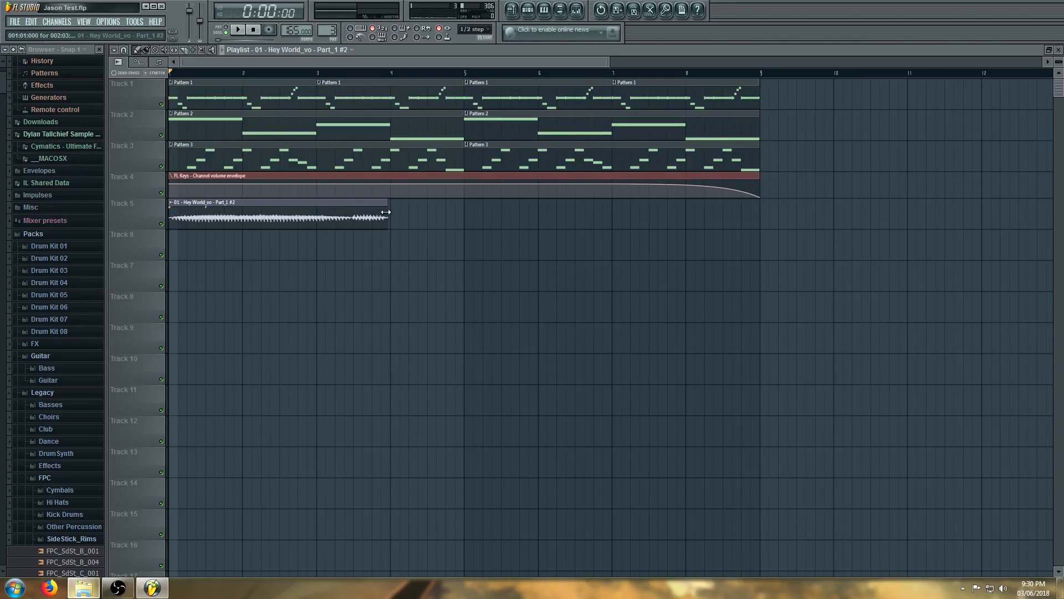
scroll(387, 212, "up", 3)
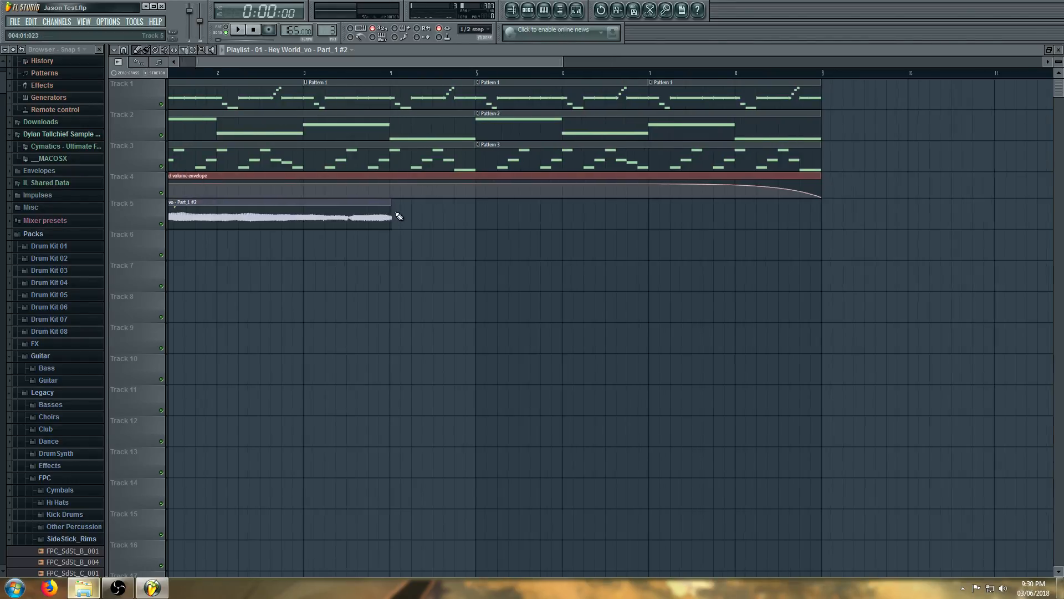
Time-stretch the Track 5 vocal clip so it ends exactly at bar 4, and set its stretching mode to Pro default
left_click_drag(386, 212, 382, 211)
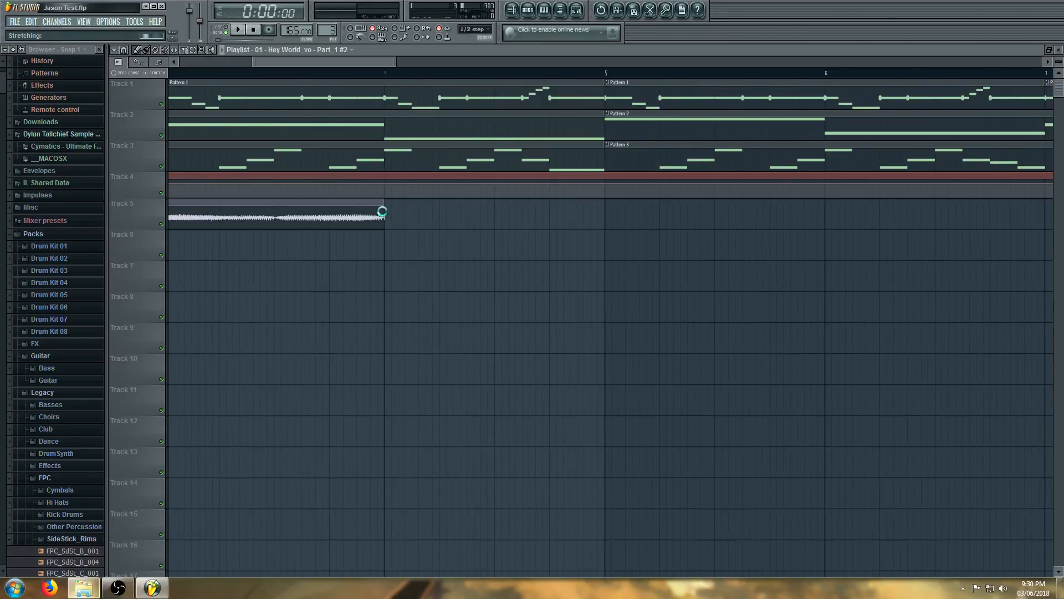
double_click(380, 211)
left_click(847, 201)
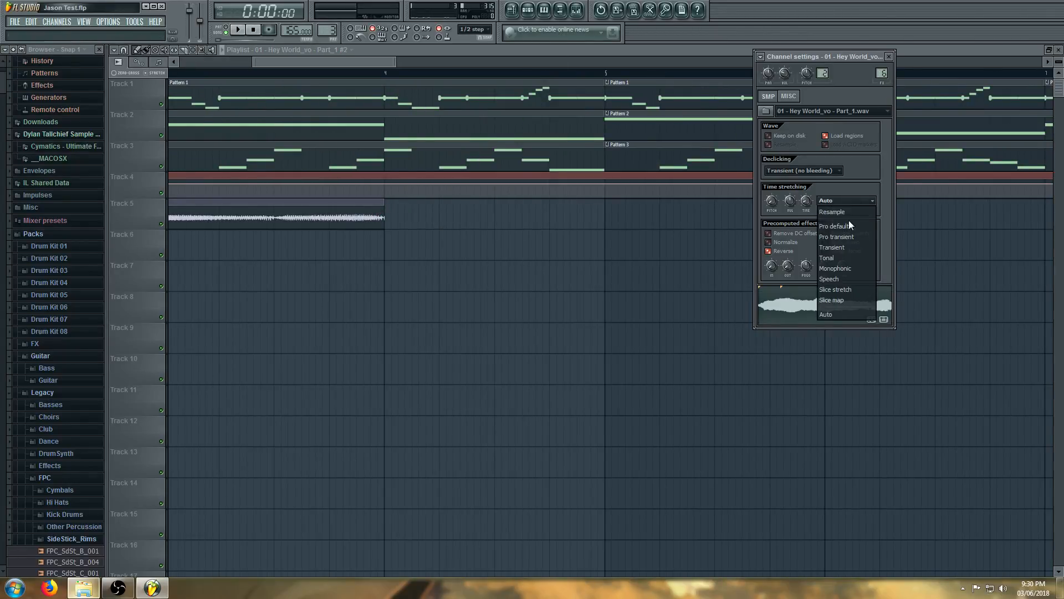
left_click(849, 225)
Play the arrangement to audition the stretched vocal, and revisit the sample's pitch shift in its channel settings between playbacks
left_click(316, 204)
key("space")
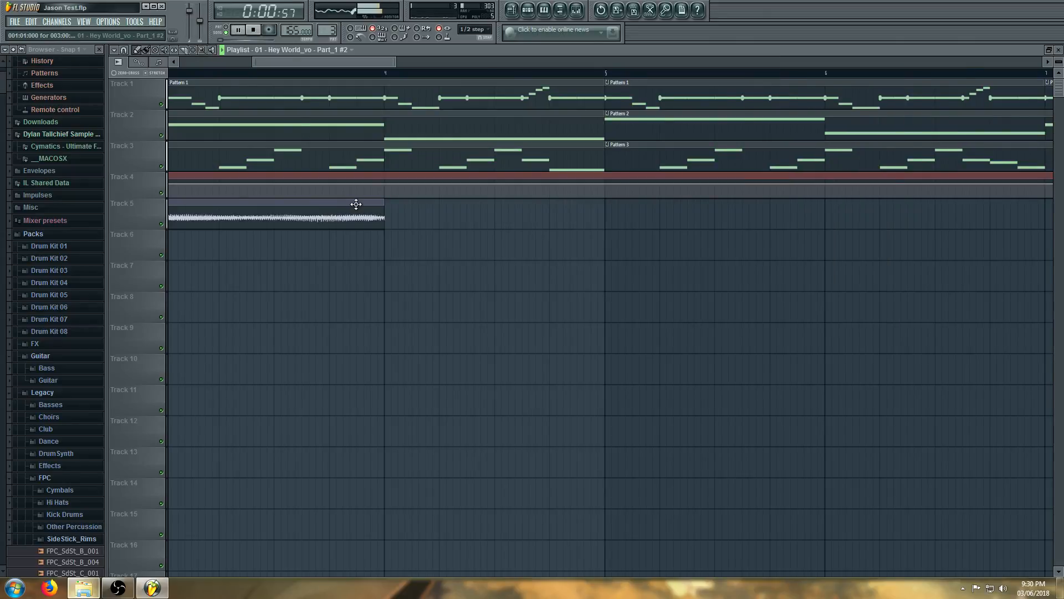
scroll(457, 202, "down", 3)
key("space")
double_click(318, 215)
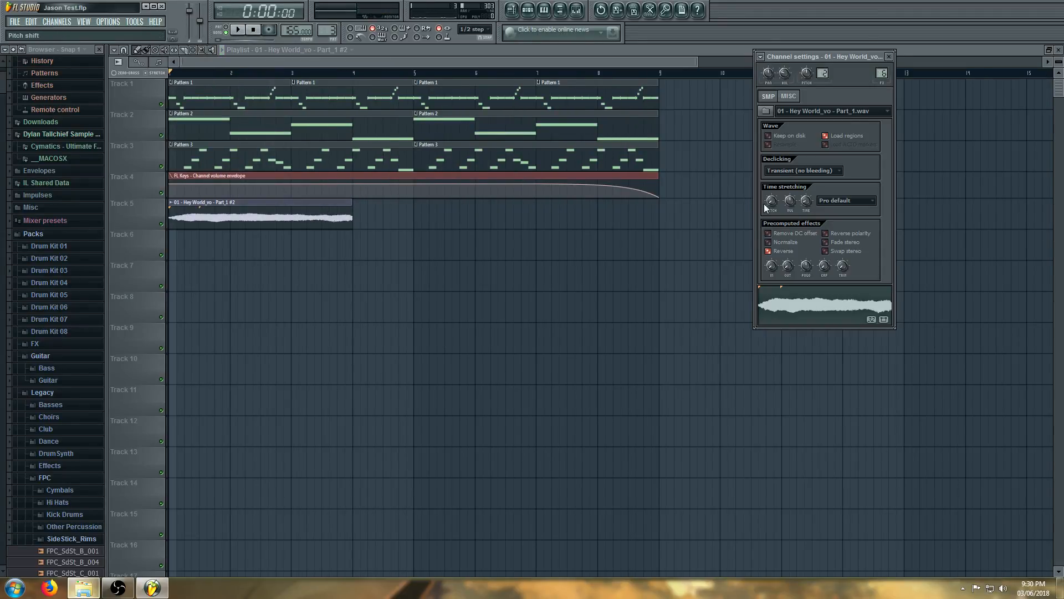
left_click(300, 211)
key("space")
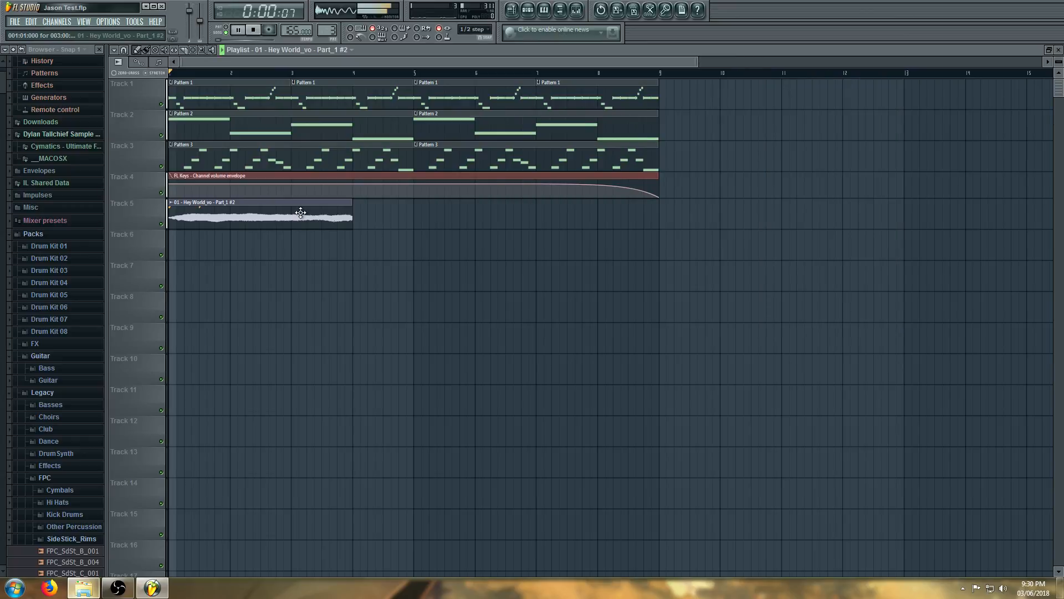
Place a second vocal clip on Track 6 from bar 3 to bar 5, and shorten the Track 5 clip to end at bar 3
left_click(356, 238)
scroll(360, 246, "up", 3)
left_click_drag(370, 250, 232, 250)
key("space")
left_click_drag(343, 216, 209, 216)
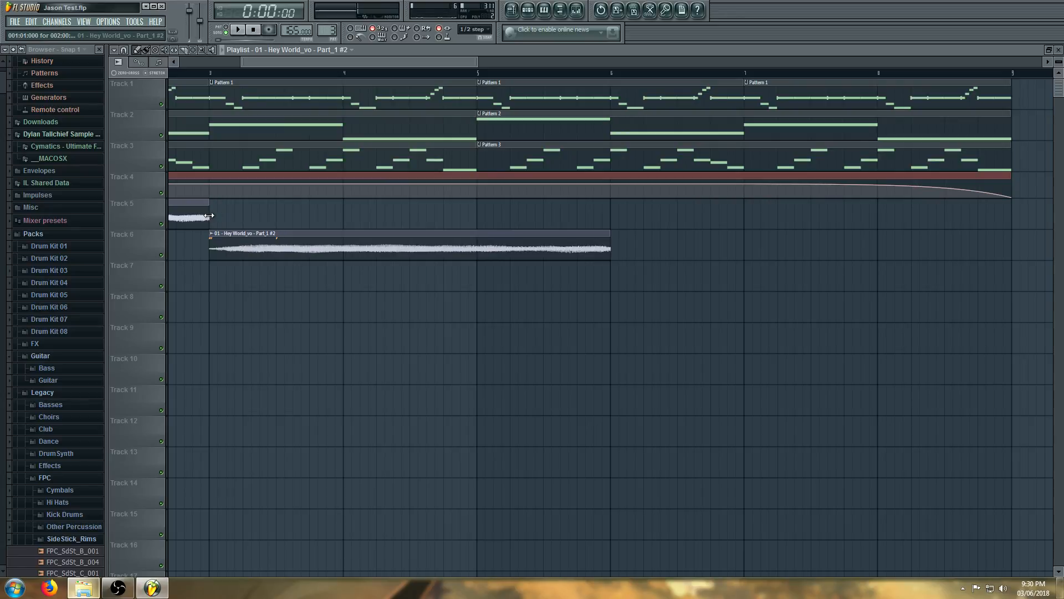
scroll(336, 232, "down", 3)
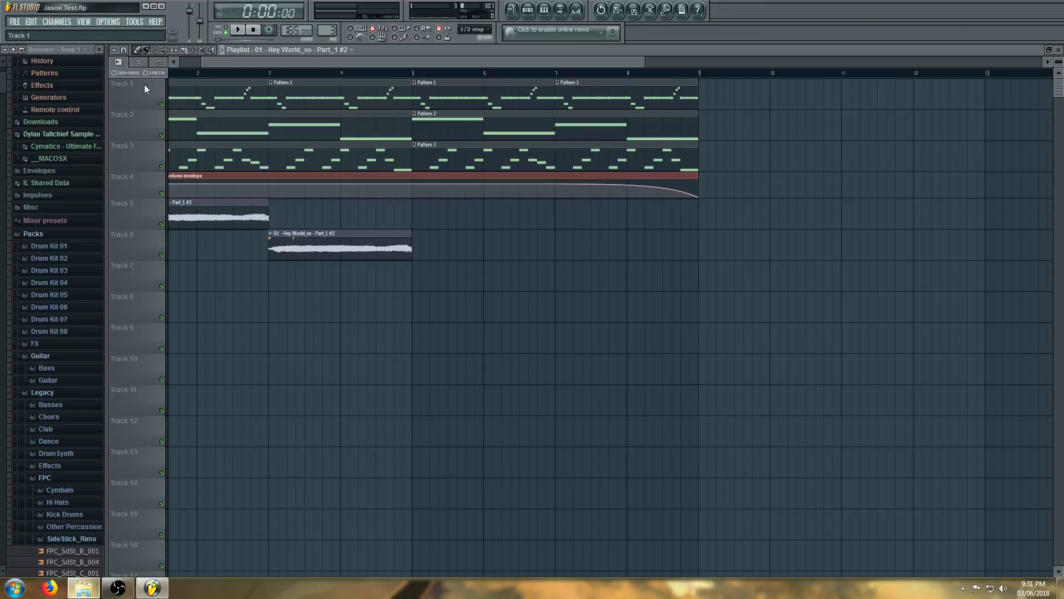
Play the arrangement with both vocal clips and adjust the vocal channel's volume in its channel settings
left_click(263, 91)
key("space")
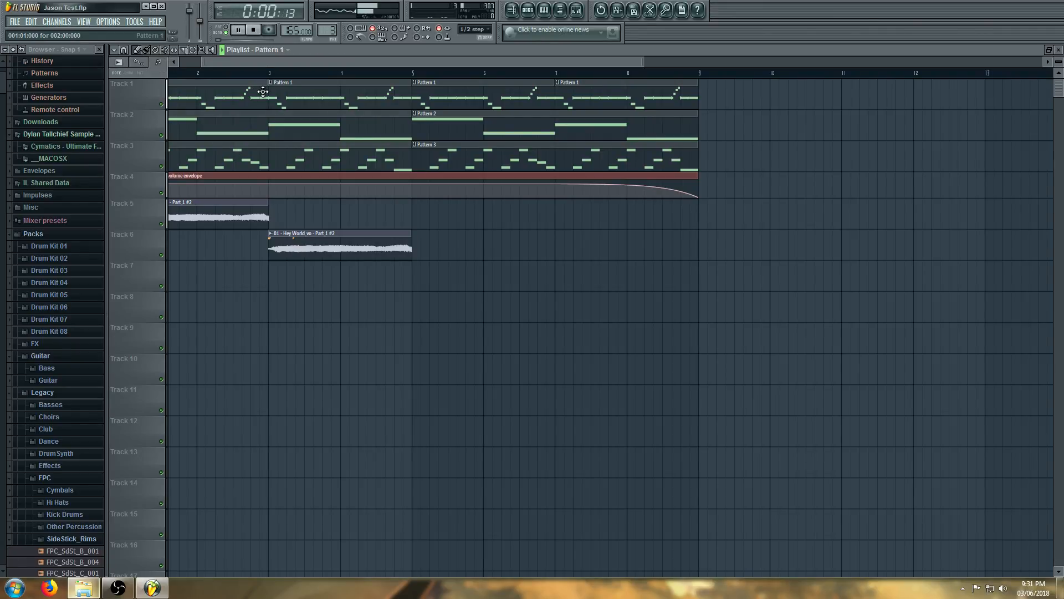
scroll(496, 119, "down", 3)
scroll(220, 175, "up", 4)
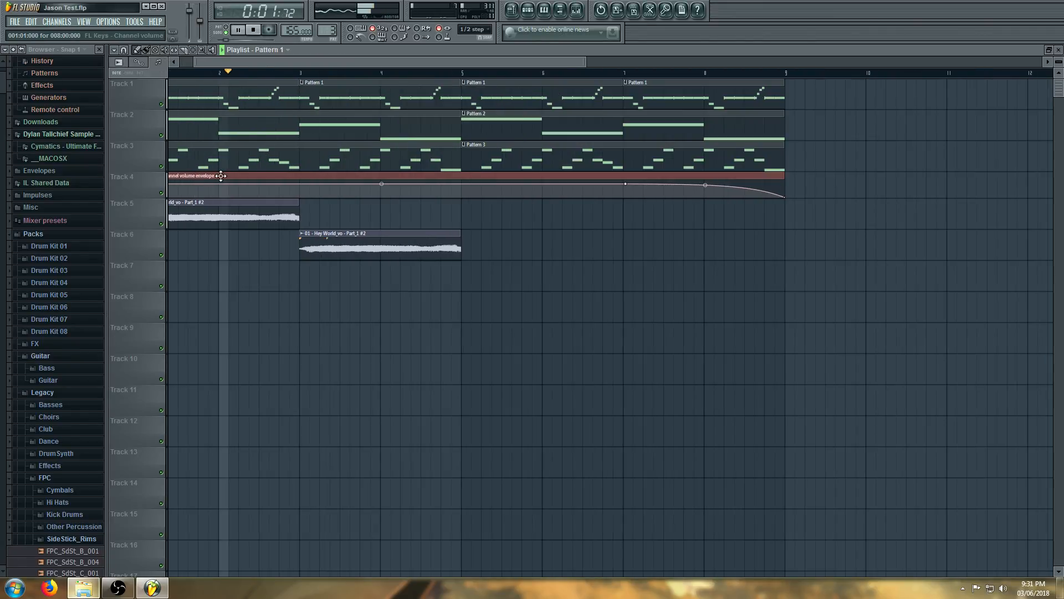
double_click(356, 239)
key("space")
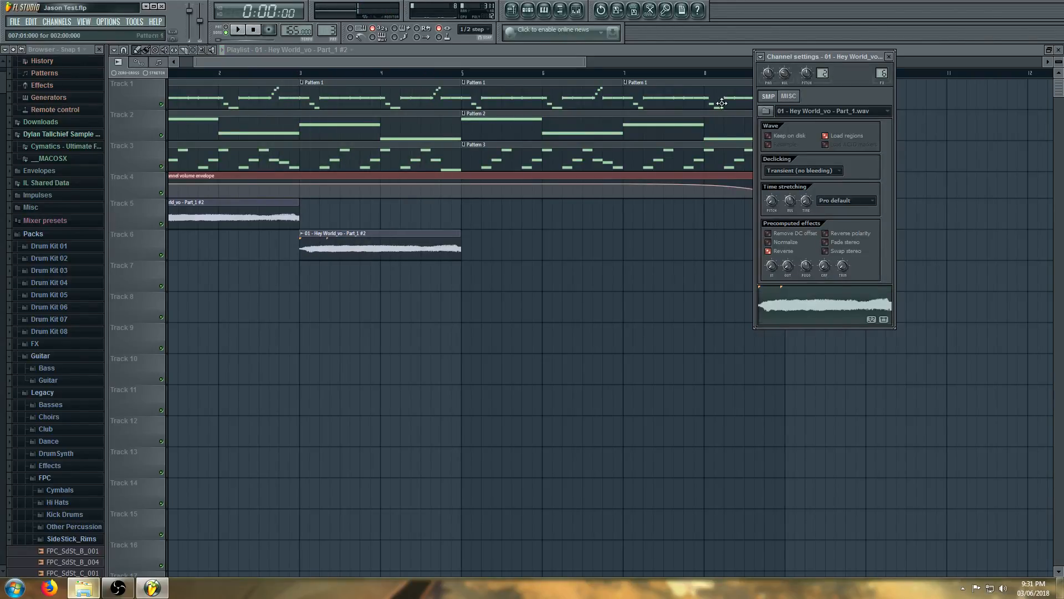
left_click_drag(785, 74, 786, 77)
key("space")
Fine-tune the vocal channel's volume to 12% while auditioning the arrangement from the start
left_click(409, 242)
scroll(477, 218, "down", 2)
double_click(347, 242)
key("space")
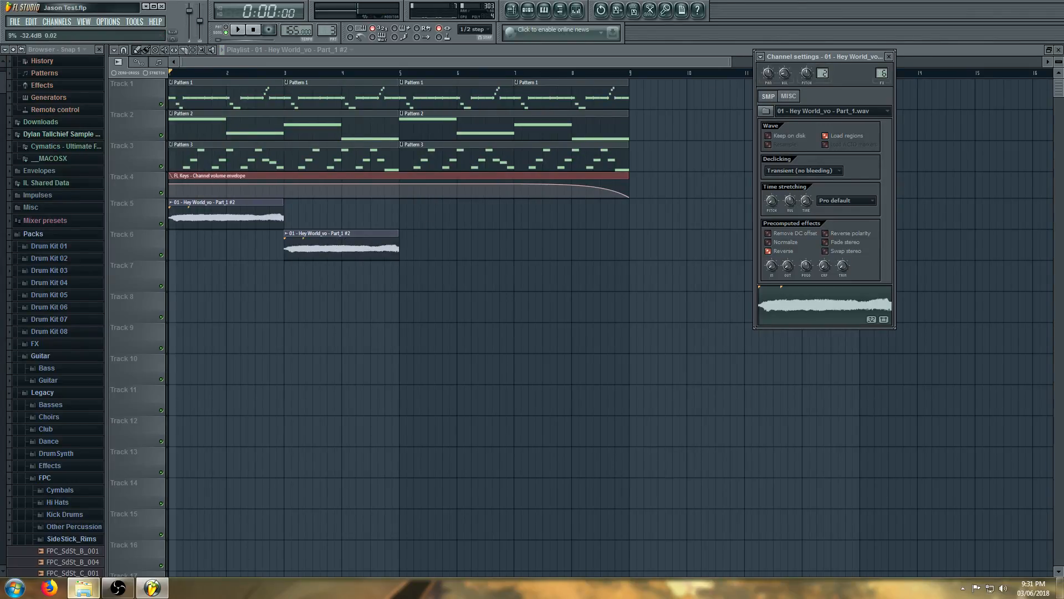
key("space")
left_click(340, 244)
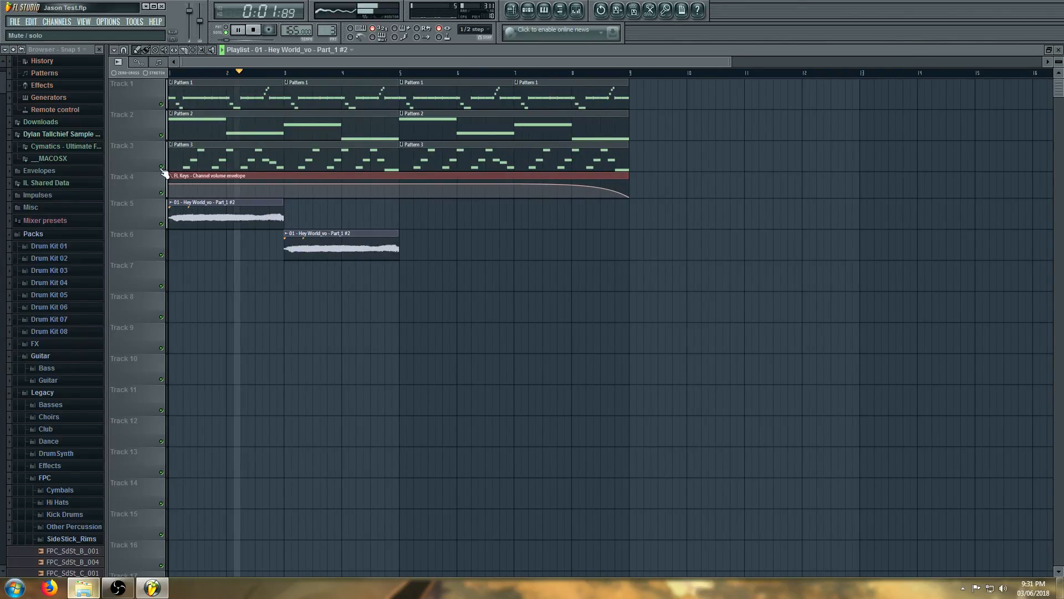
double_click(323, 247)
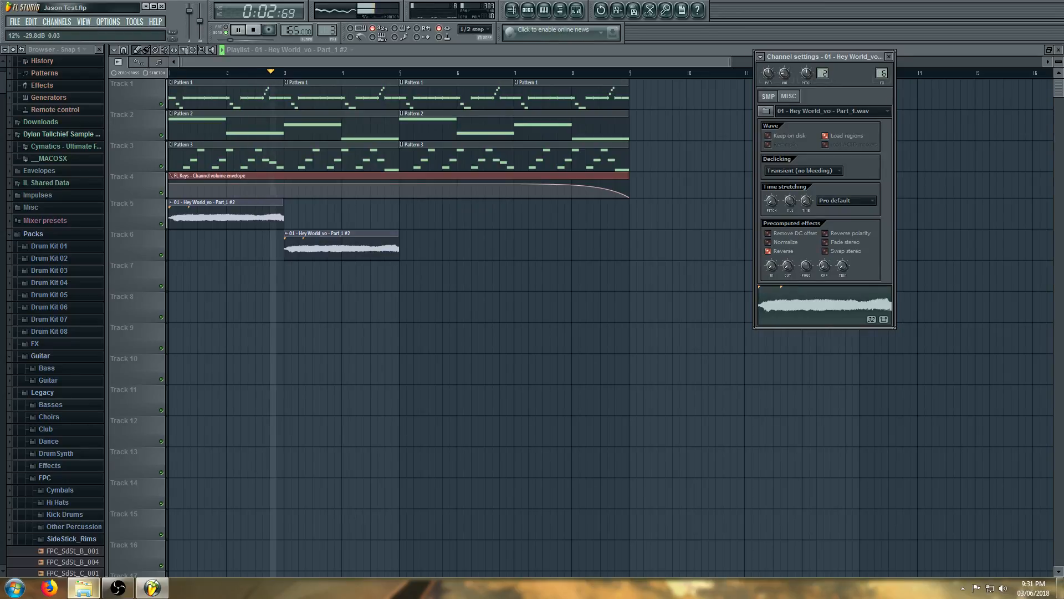
left_click(330, 246)
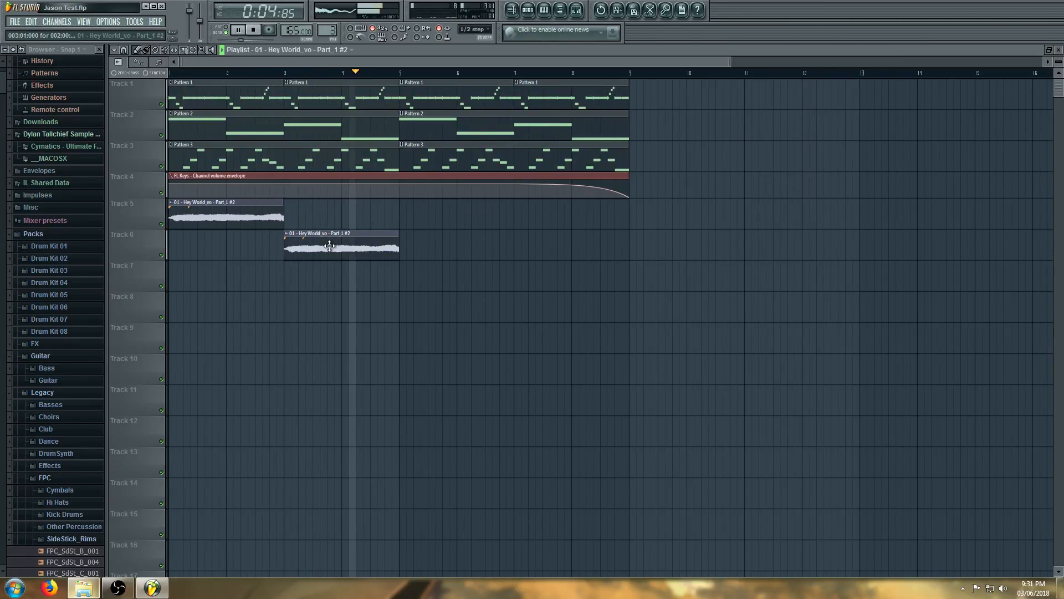
key("space")
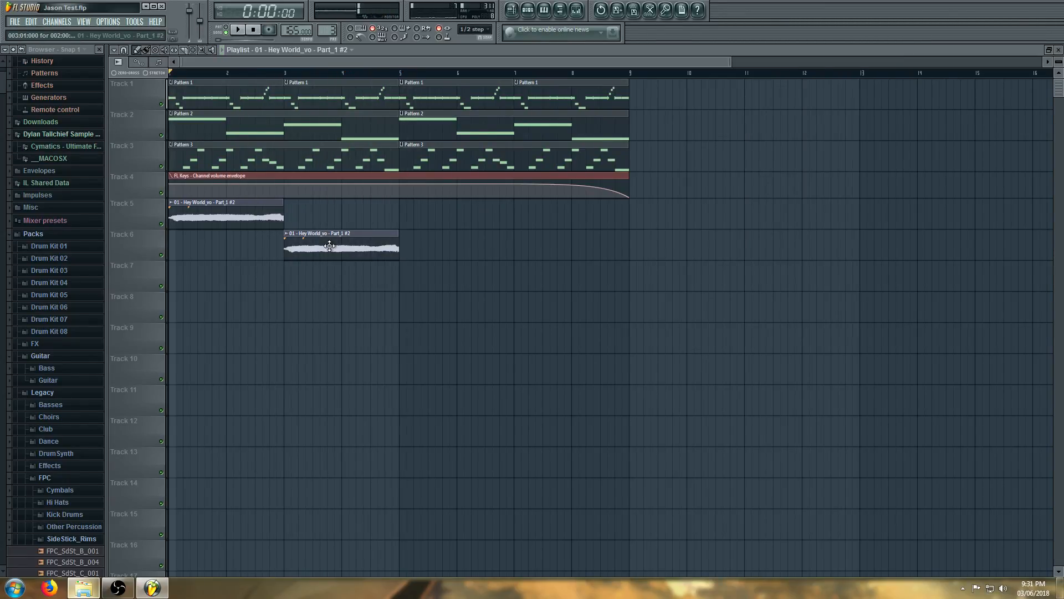
Display all channels in the step sequencer to review the pattern's instruments, and return to the playlist with Pattern 3 selected
scroll(391, 118, "down", 1)
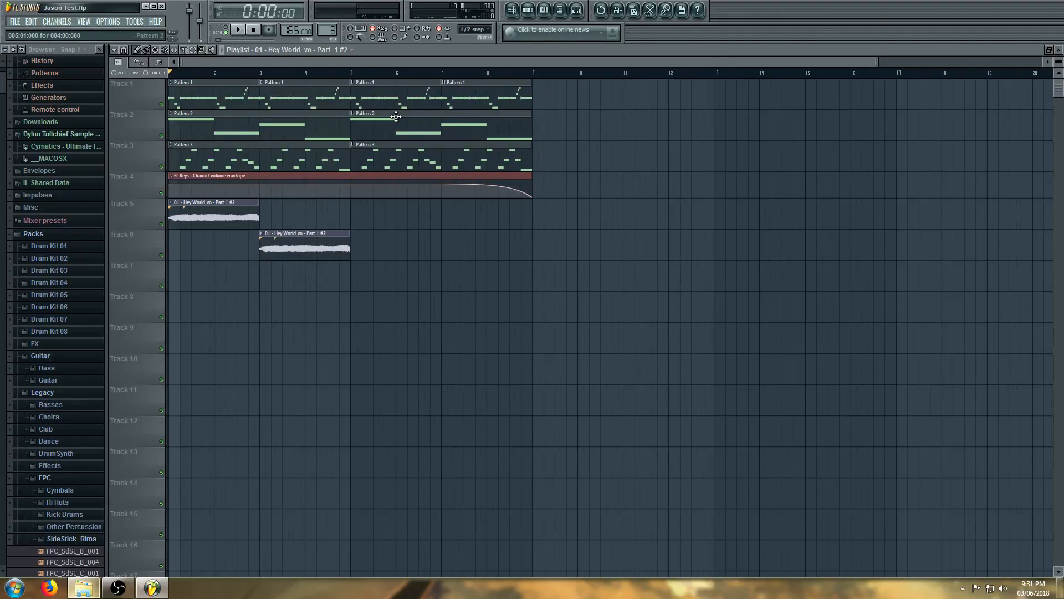
left_click(304, 122)
scroll(176, 147, "up", 3)
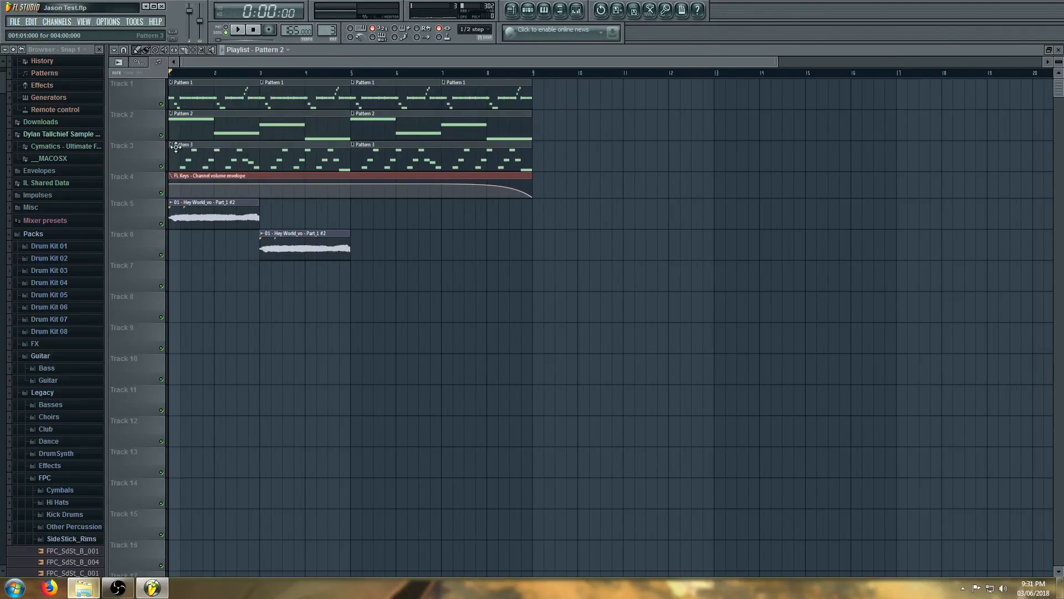
left_click(530, 16)
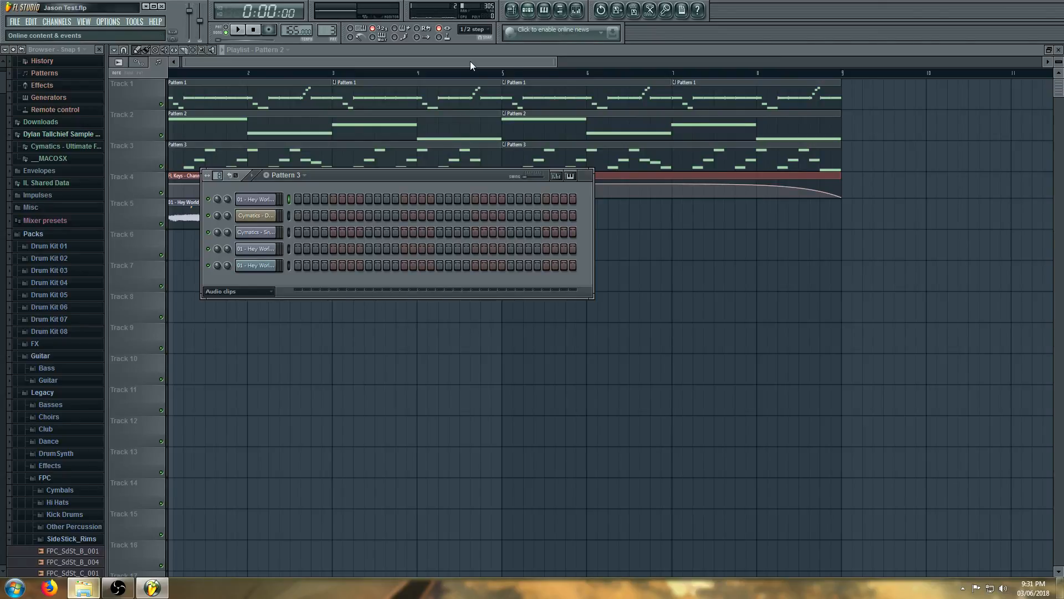
left_click(225, 292)
left_click(226, 305)
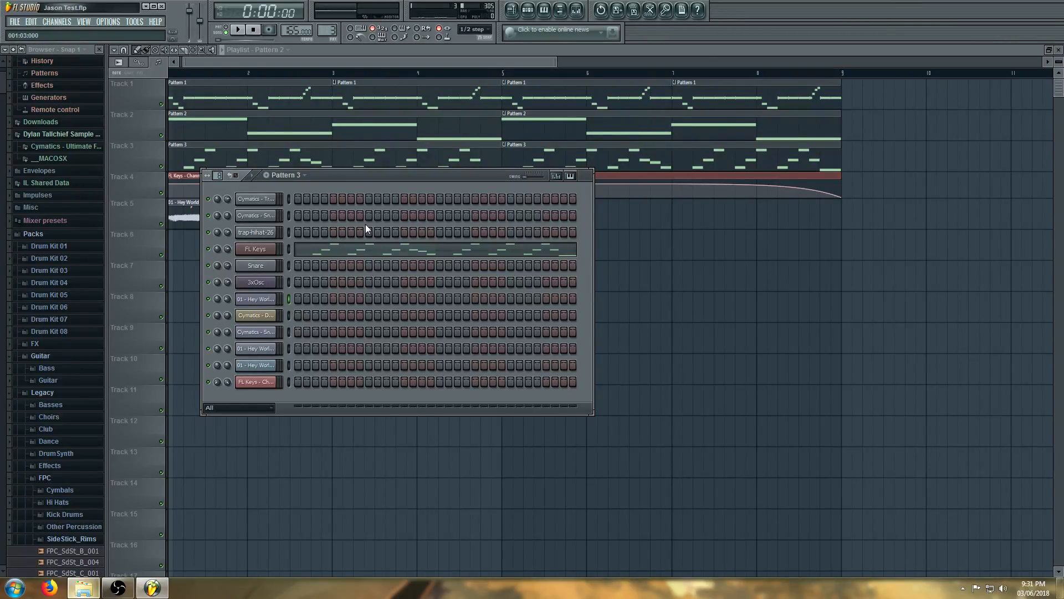
left_click(367, 161)
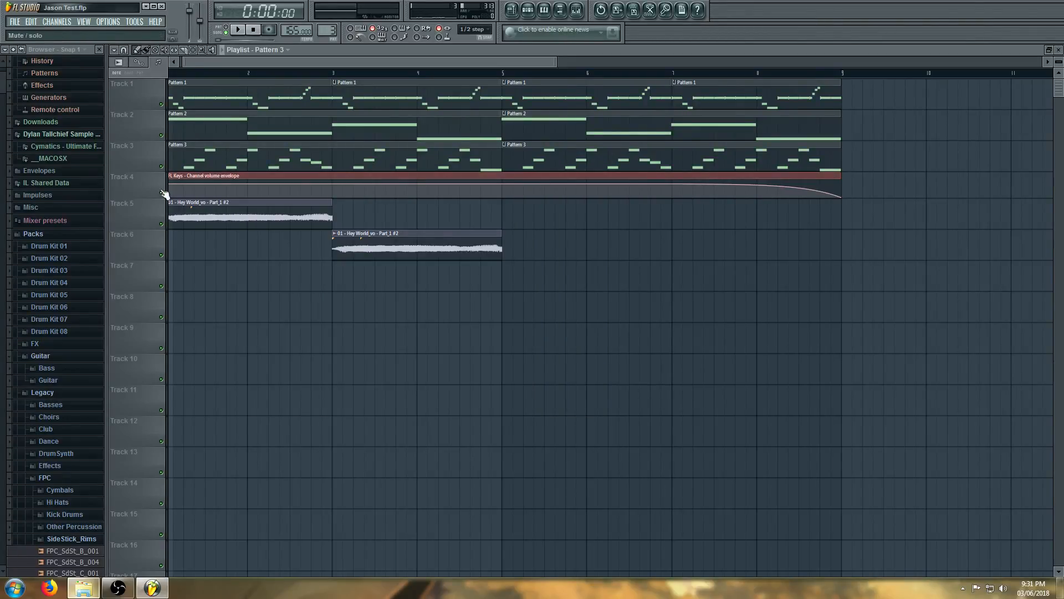
scroll(378, 204, "down", 1)
scroll(378, 205, "down", 1)
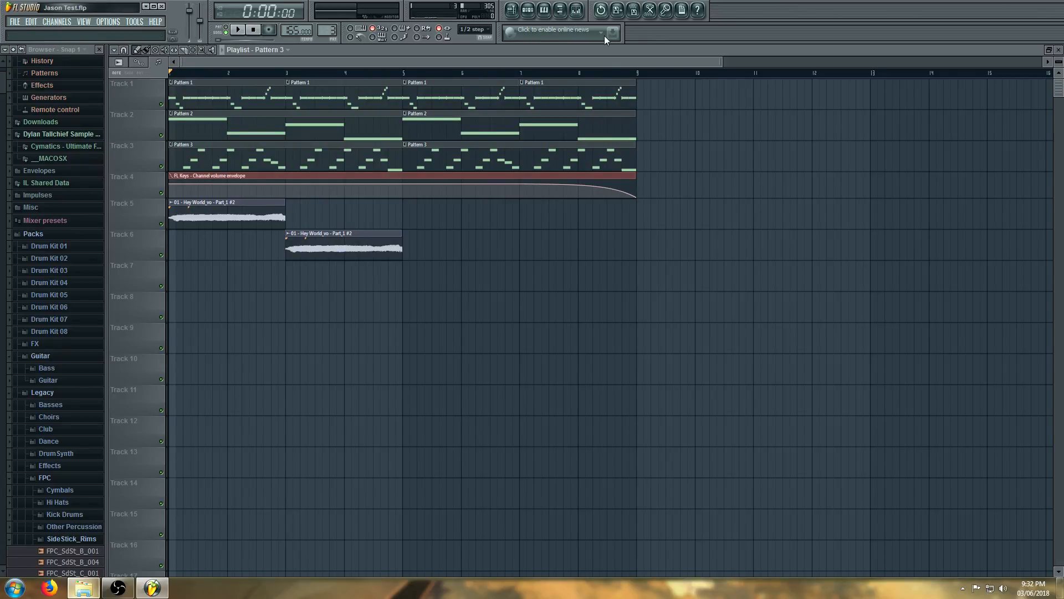
left_click(578, 11)
left_click(578, 12)
left_click(529, 10)
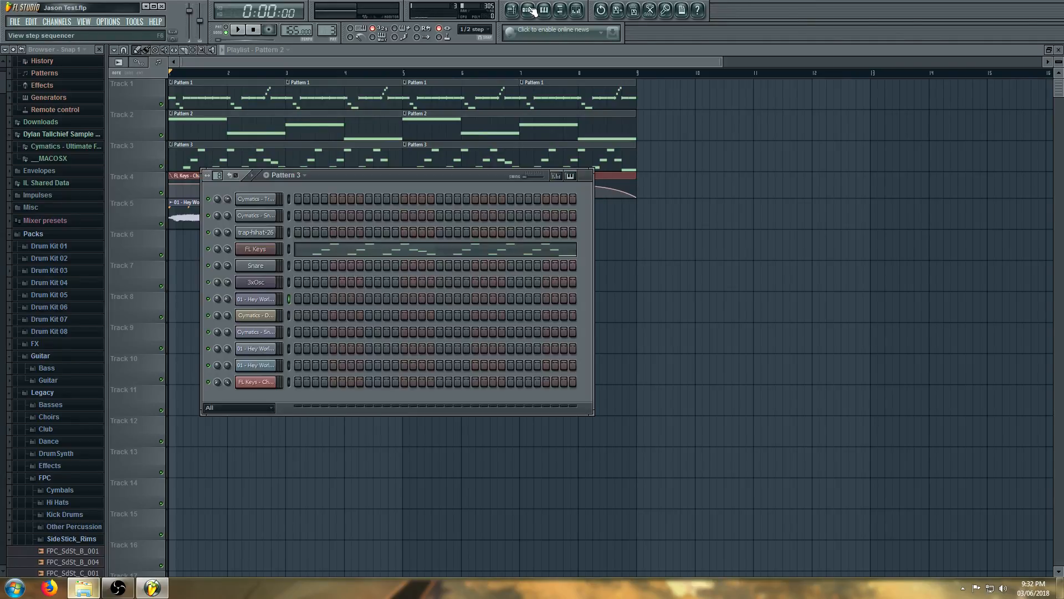
left_click(529, 10)
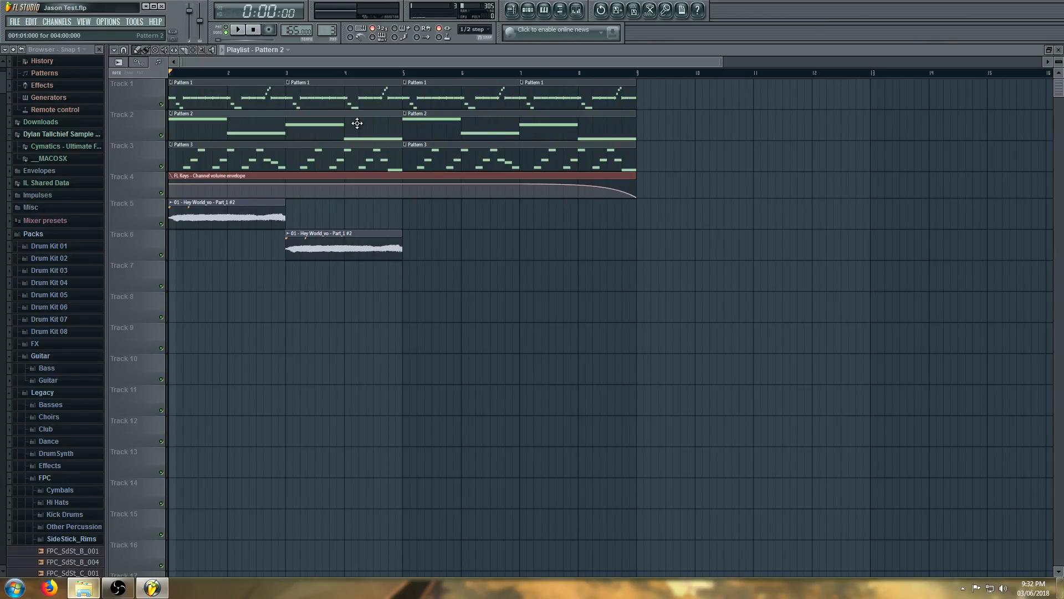
Play the arrangement from the start to hear the vocal clips against the melody
left_click(351, 91)
key("space")
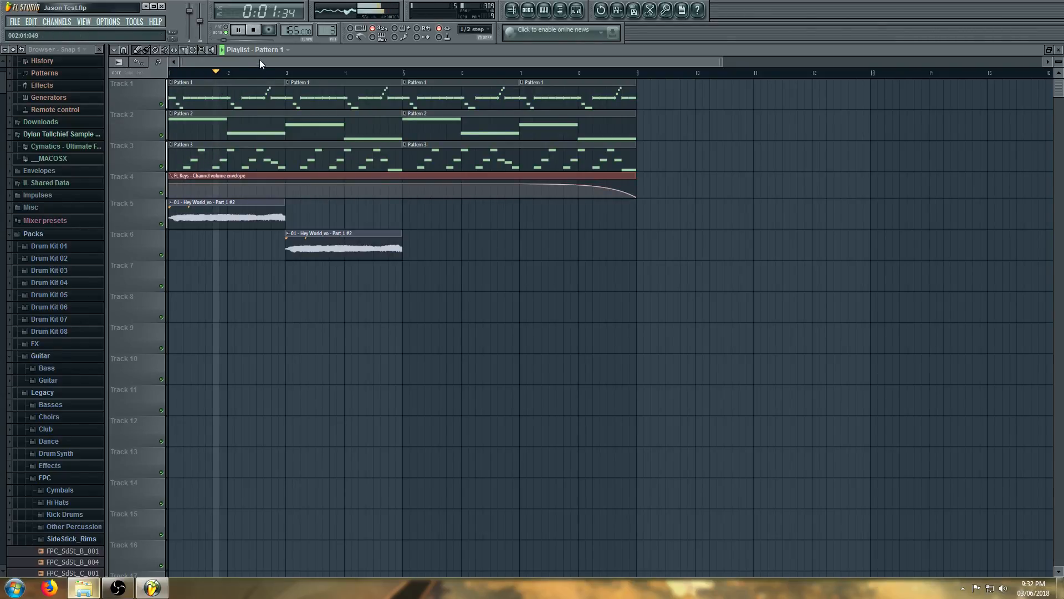
left_click(235, 127)
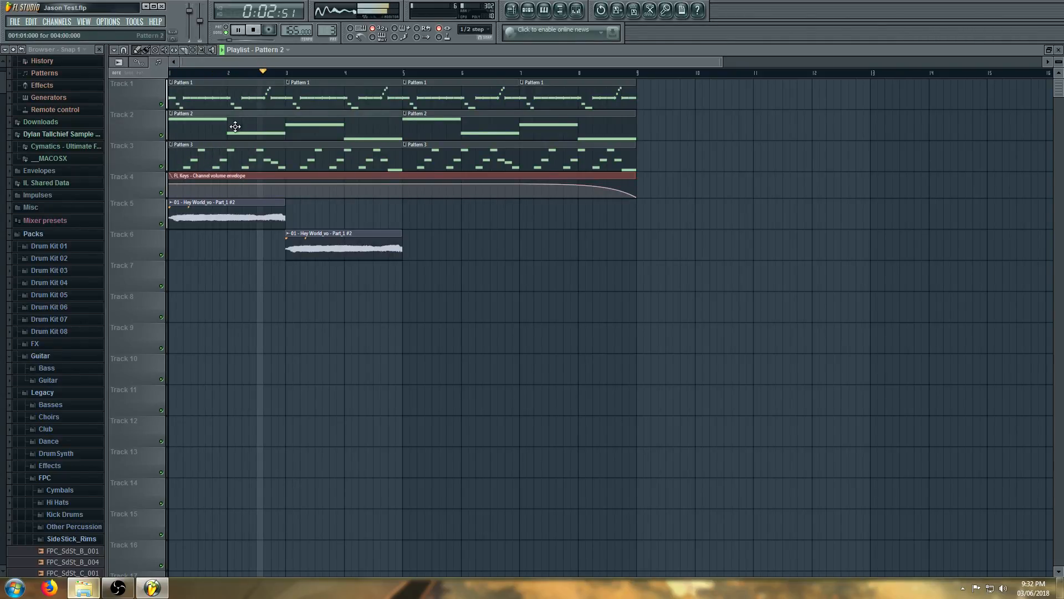
Create an automation clip for the vocal channel's panning and enlarge Track 7 to make its envelope taller
double_click(336, 253)
key("space")
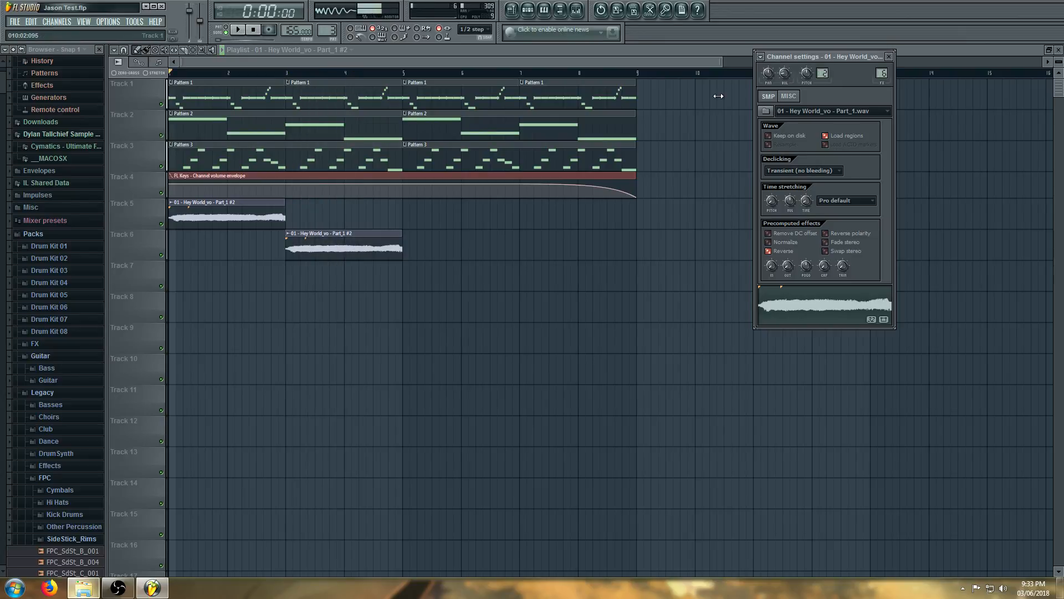
right_click(765, 75)
left_click(783, 140)
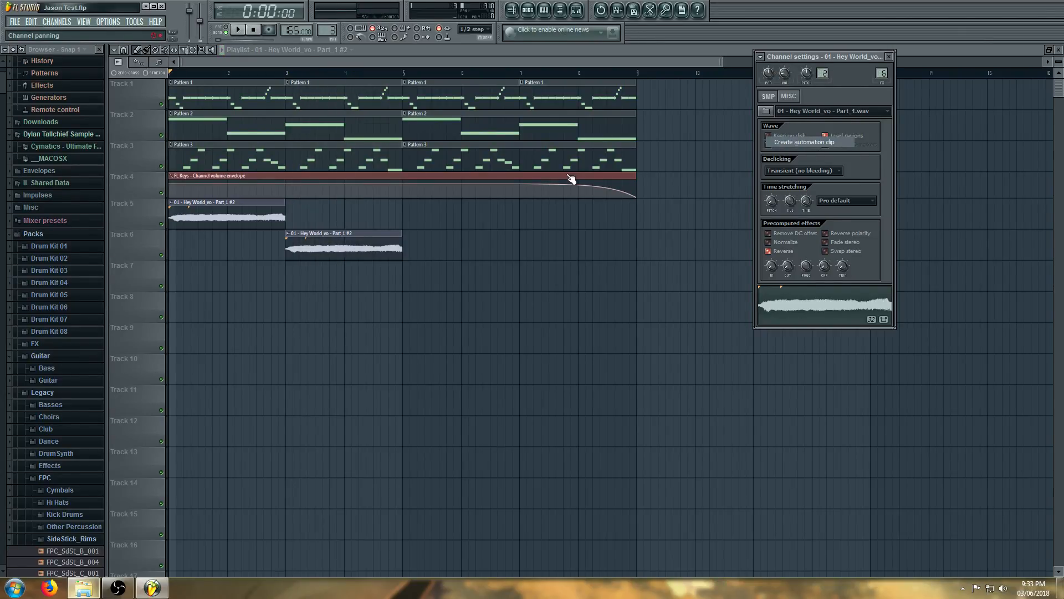
left_click_drag(157, 289, 147, 338)
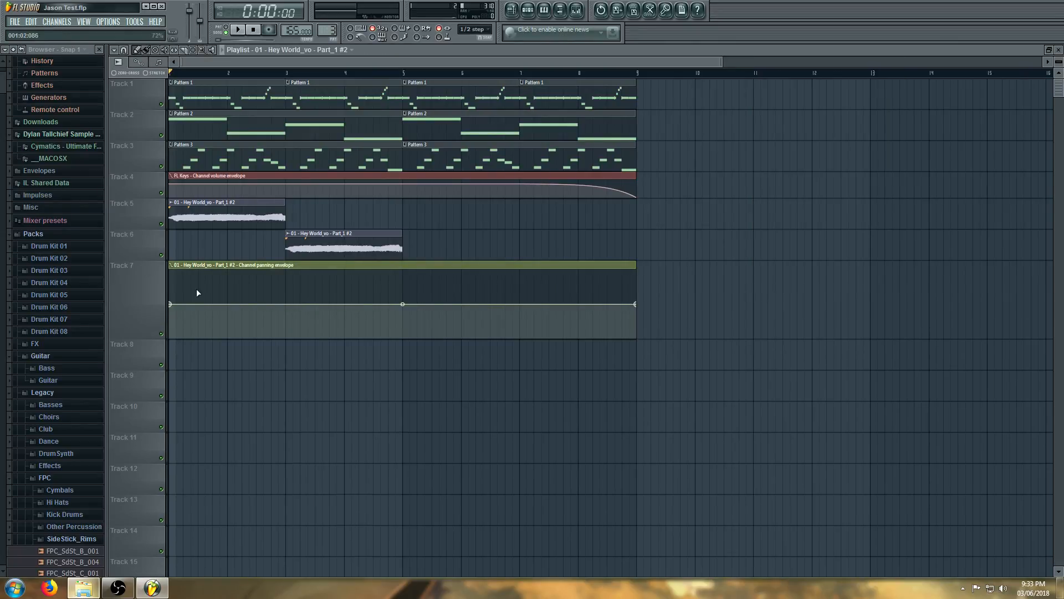
Shape the vocal panning envelope to fall in a straight line from maximum at bar 1 to minimum near bar 5 during playback
right_click(170, 271)
right_click(349, 336)
left_click_drag(349, 336, 399, 337)
key("space")
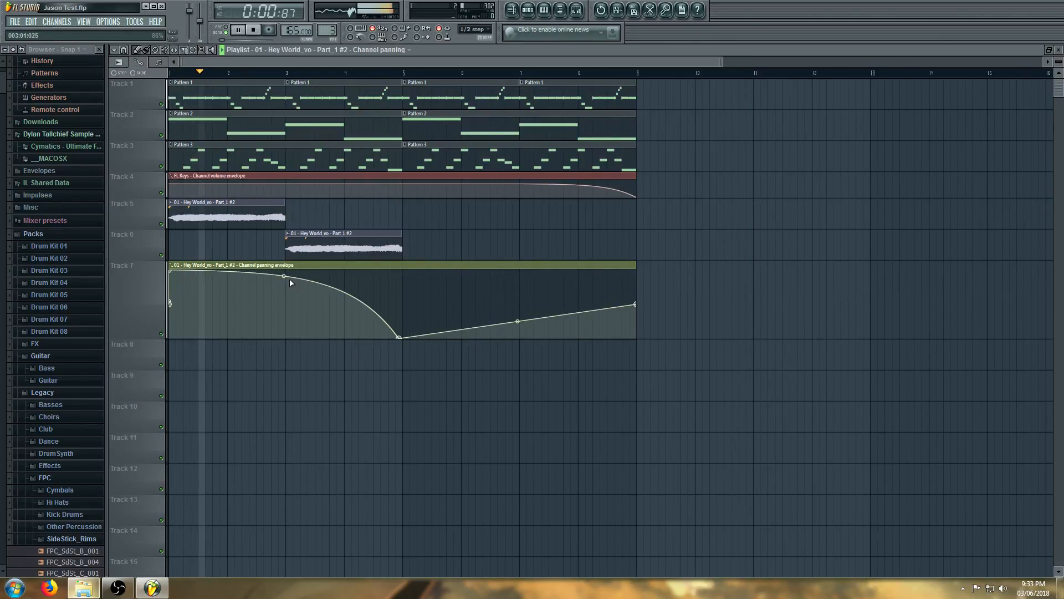
left_click_drag(290, 278, 281, 280)
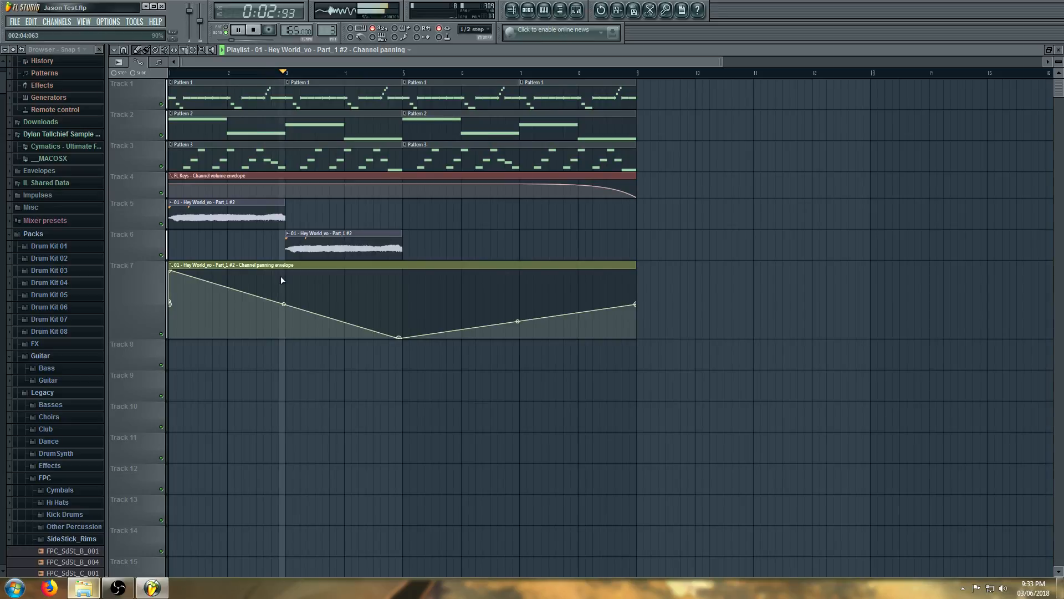
Delete the channel panning automation clip from Track 7 and load Fruity Balance into effect slot 4 of the vocal's mixer insert
key("space")
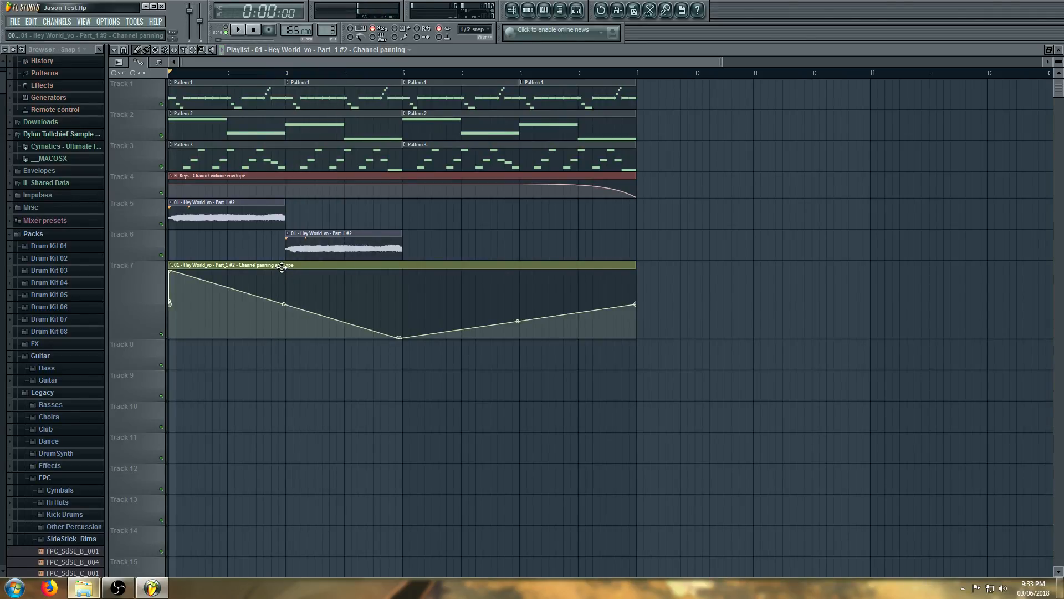
right_click(283, 270)
left_click(577, 10)
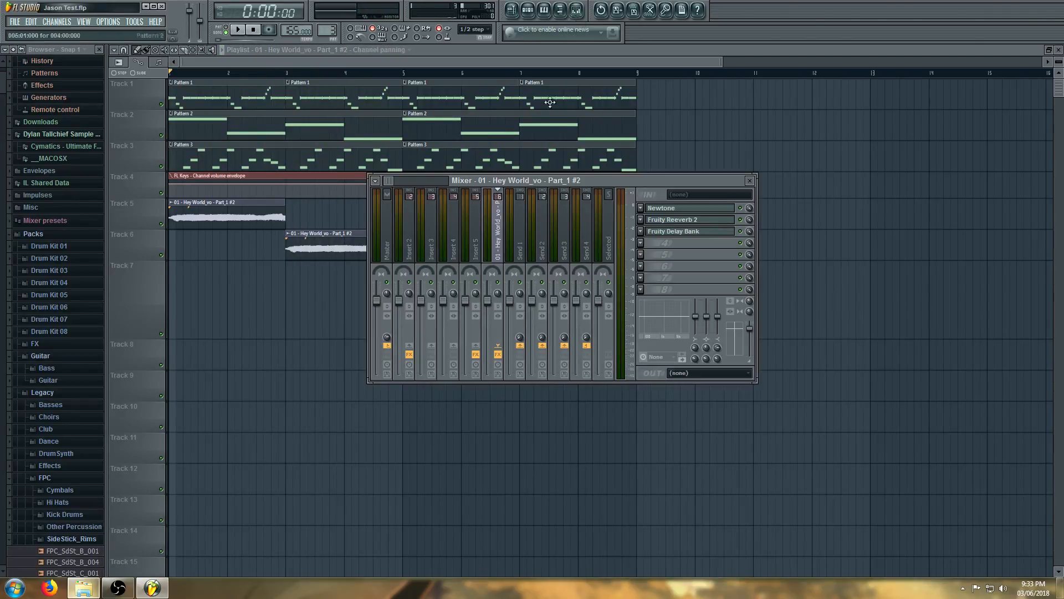
left_click(641, 242)
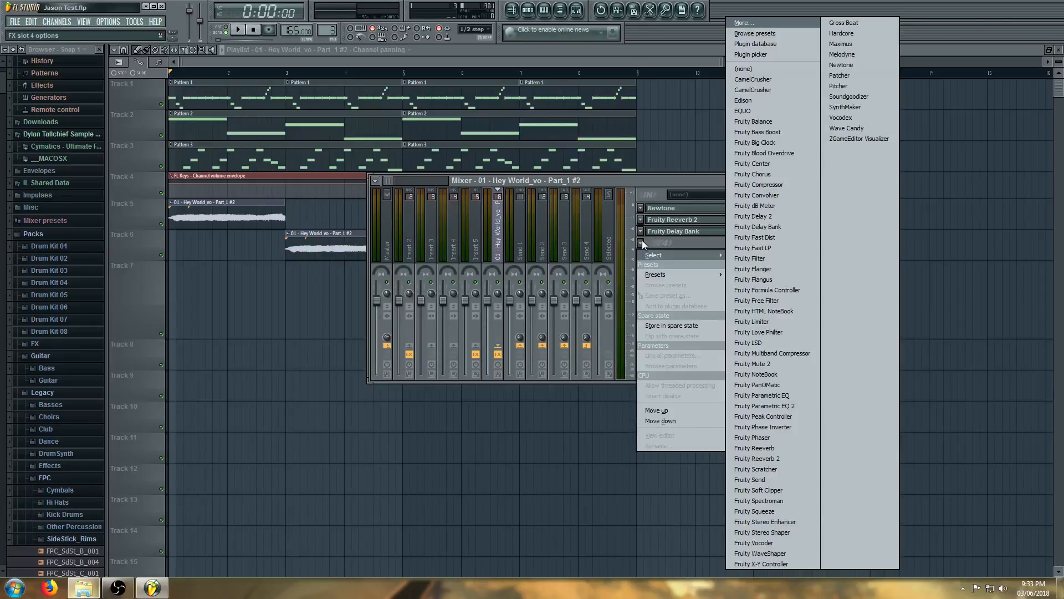
left_click(766, 121)
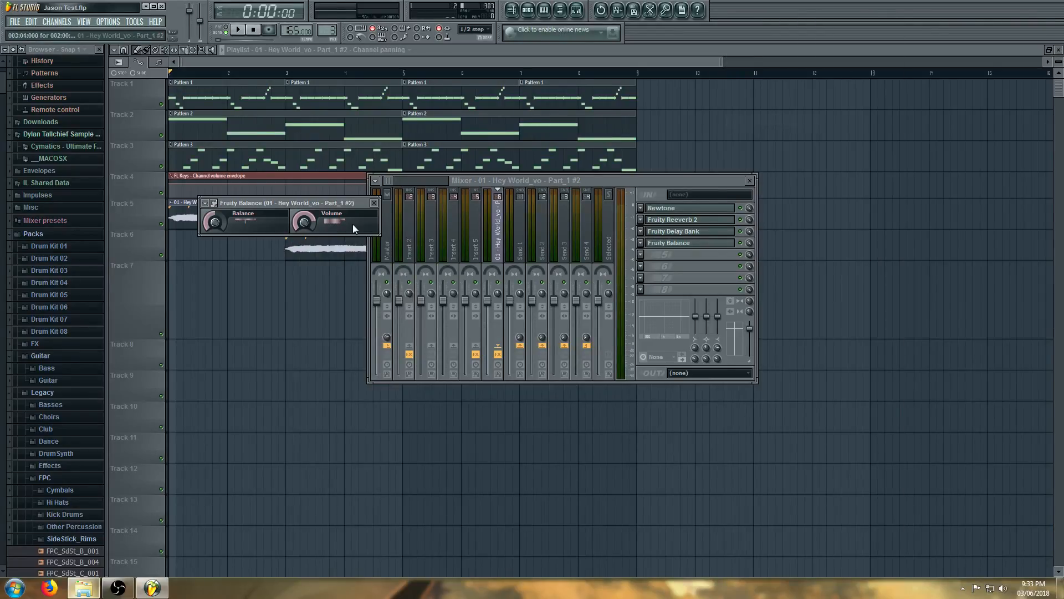
Create an automation clip for Fruity Balance's Balance, ramp it from 100% at the start to the minimum at bar 5, and play it
right_click(216, 221)
left_click(241, 285)
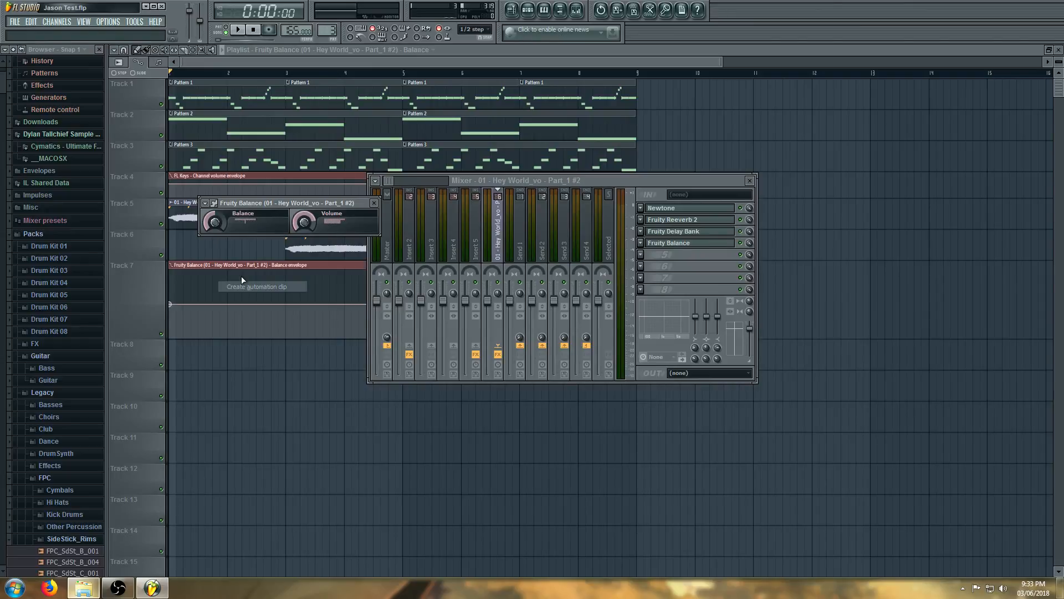
left_click(261, 51)
right_click(171, 271)
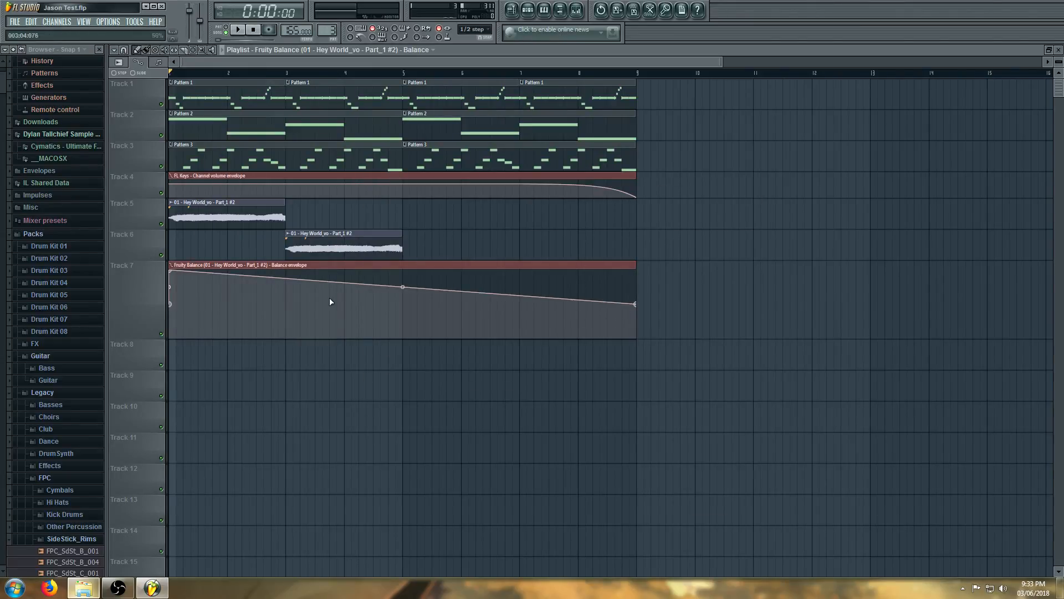
right_click(401, 334)
key("space")
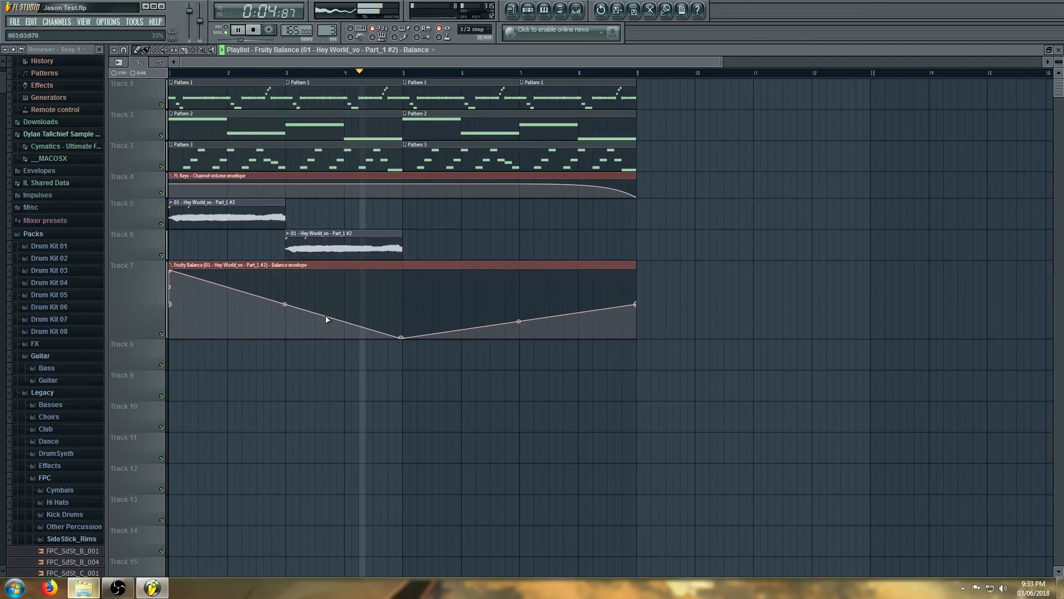
key("space")
Copy the Balance envelope's 100% starting point value and paste it onto the envelope's last point at bar 9
mouse_move(635, 264)
left_mouse_down()
mouse_move(407, 263)
mouse_move(636, 265)
left_mouse_up()
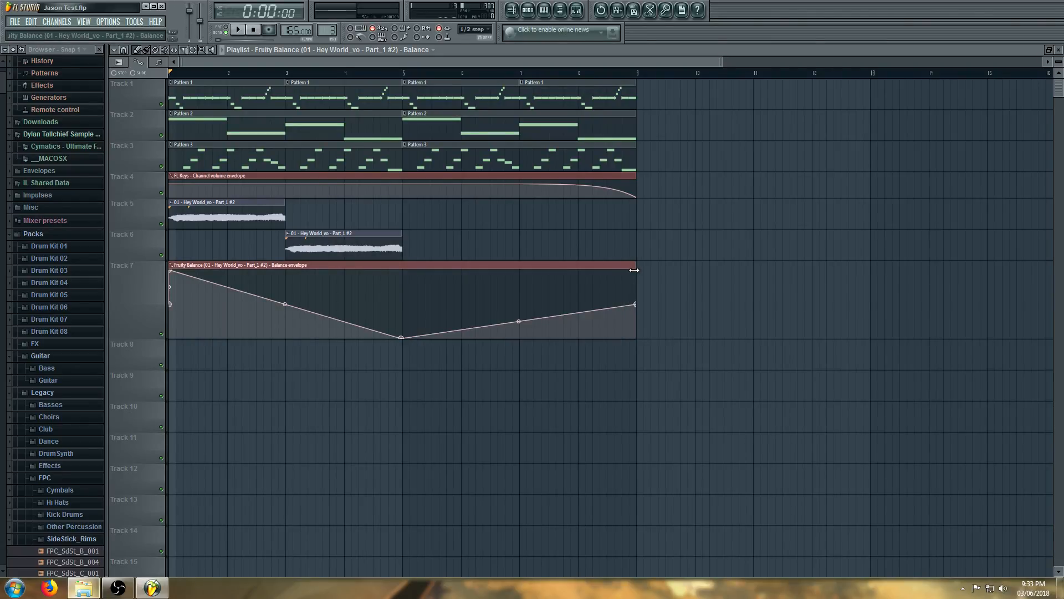
right_click(170, 273)
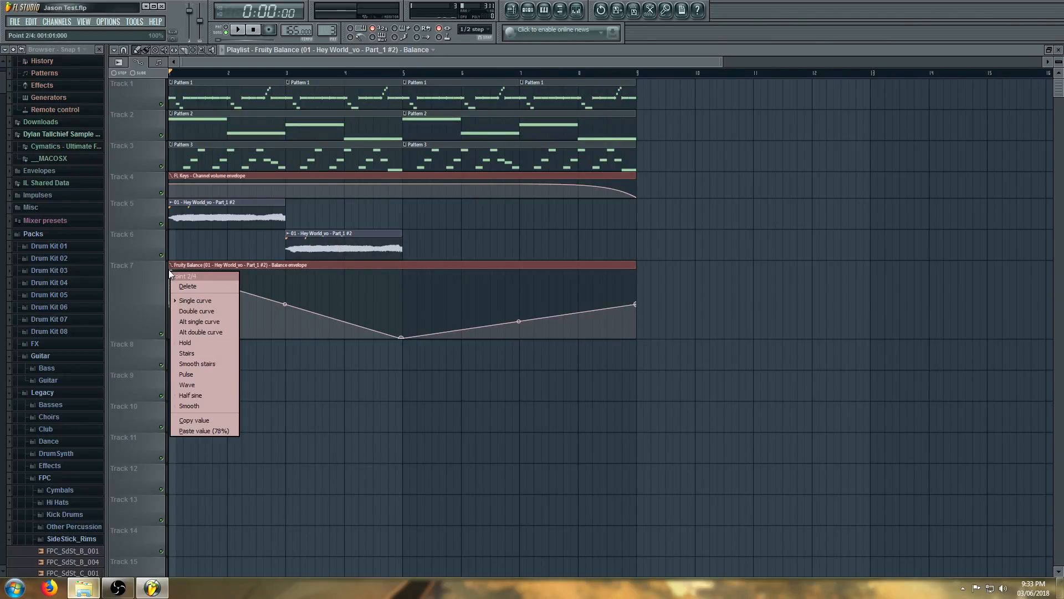
left_click(207, 420)
right_click(636, 305)
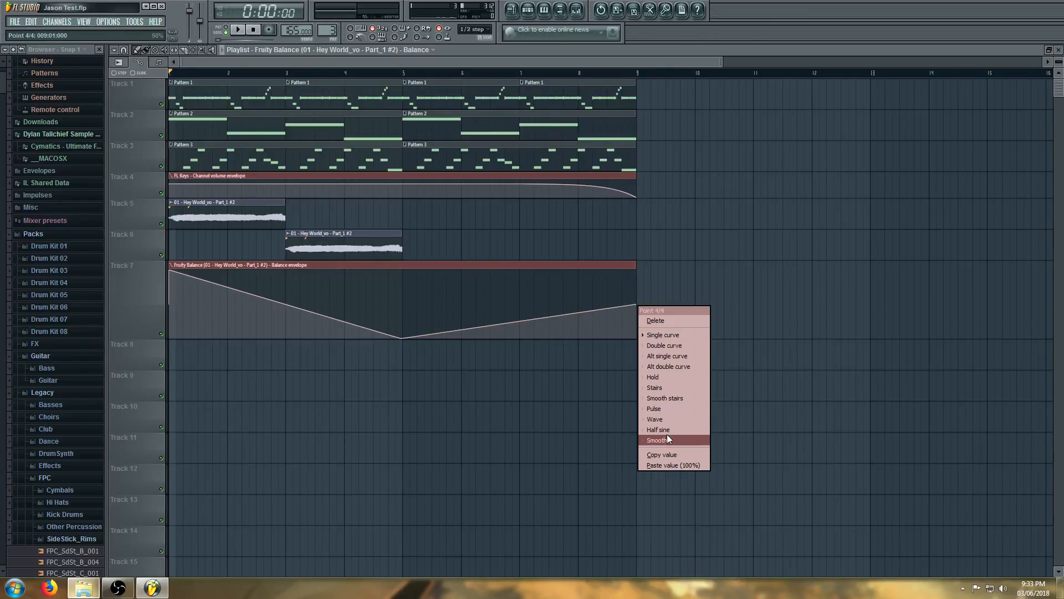
left_click(663, 464)
During playback, place further Hey World vocal clips at bar 5 on Track 5 and at bar 7 on Track 6
key("space")
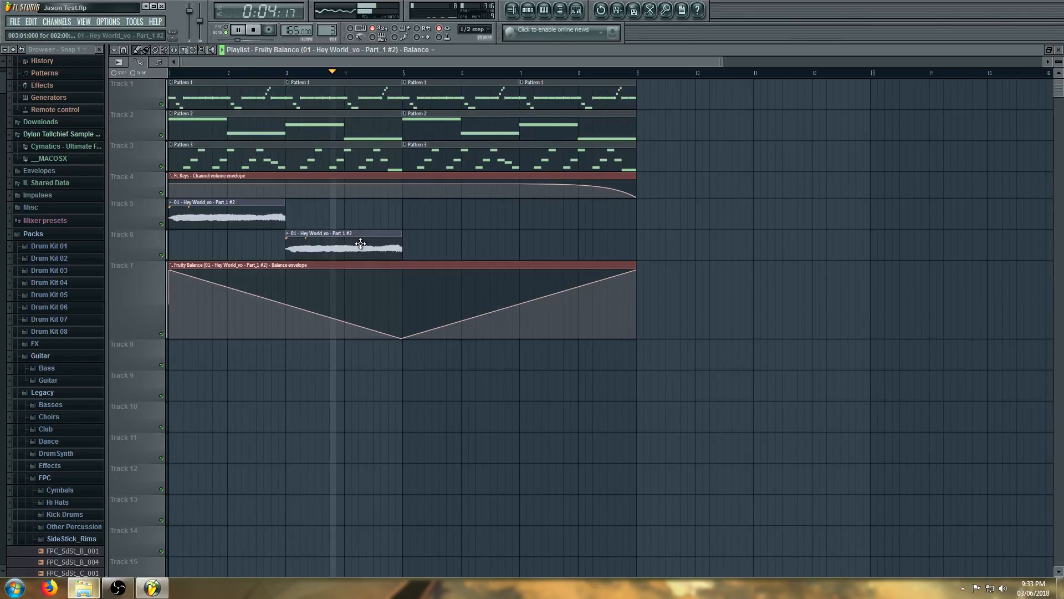
left_click(384, 236)
left_click(406, 218)
scroll(425, 225, "up", 2)
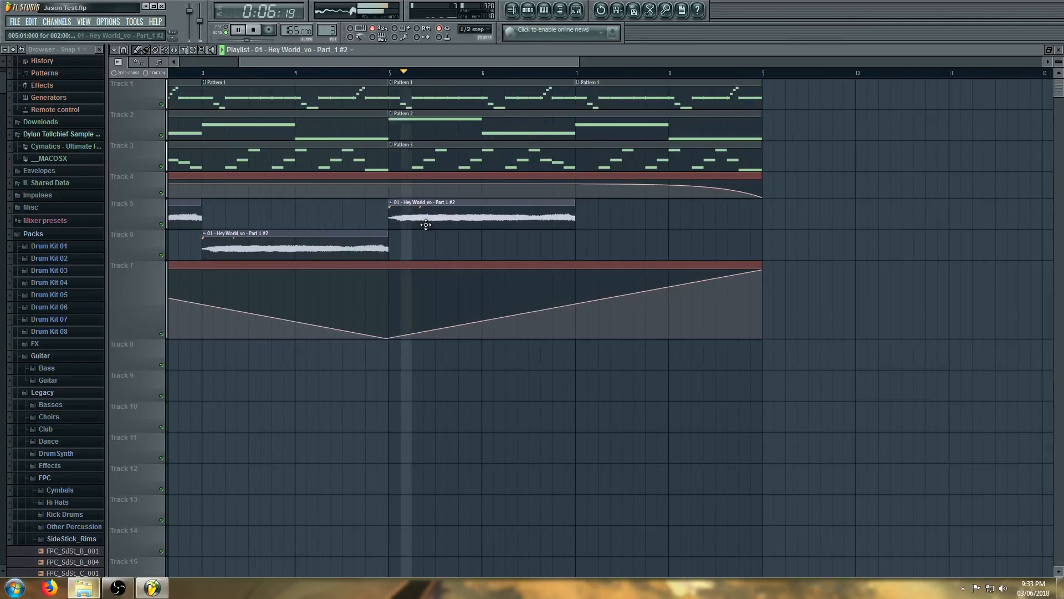
left_click(597, 259)
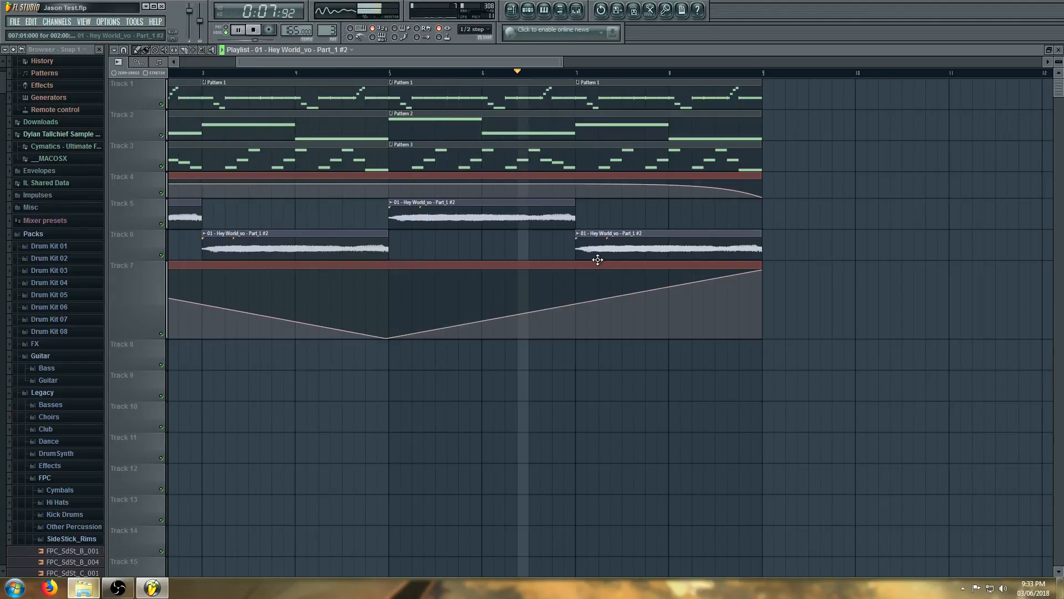
scroll(598, 259, "down", 2)
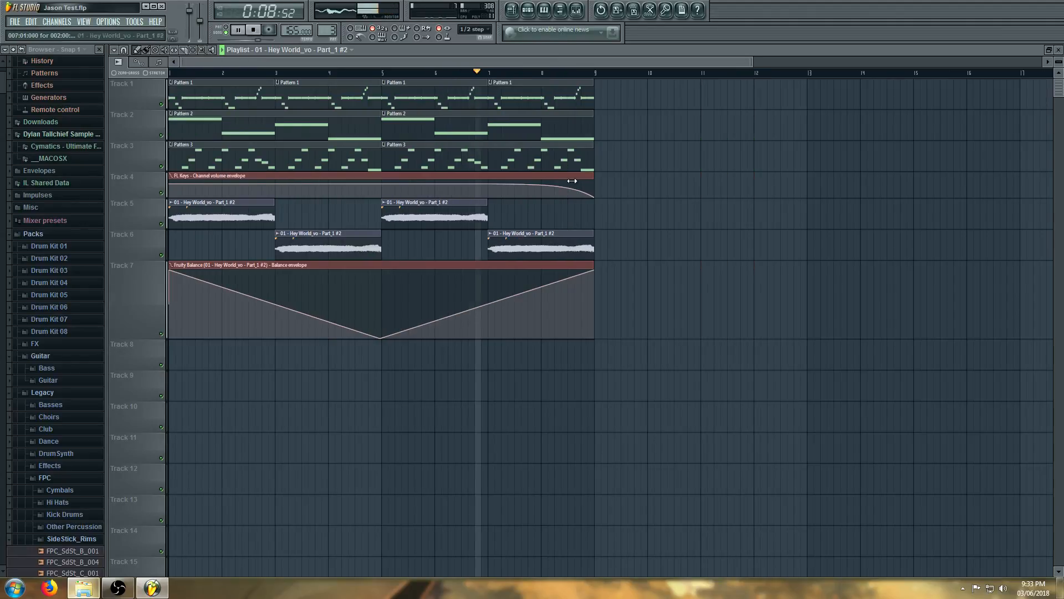
key("space")
Review the project's channels in the step sequencer and save the project
left_click(528, 10)
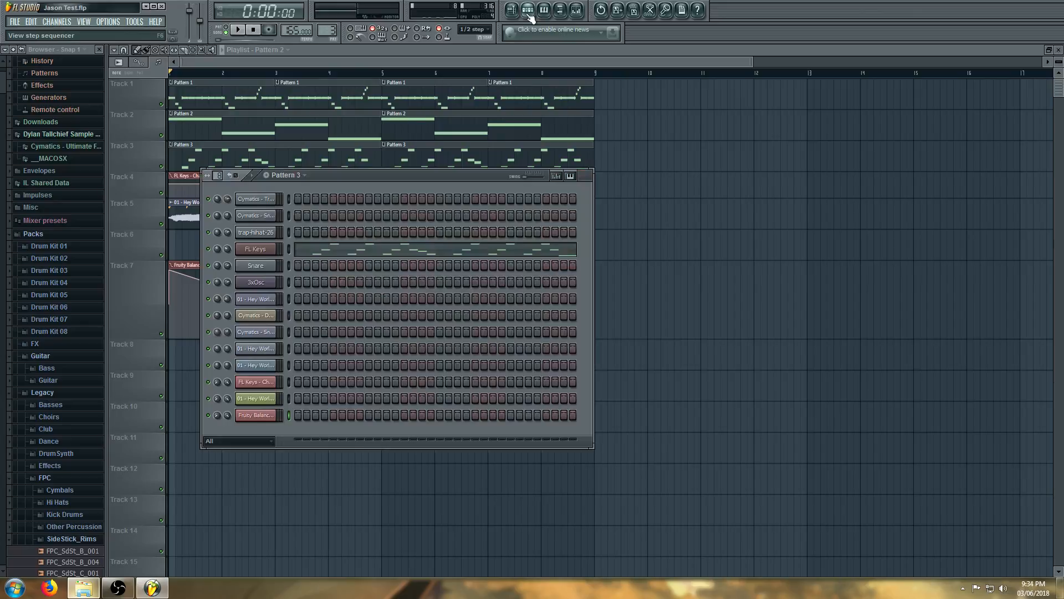
left_click(529, 10)
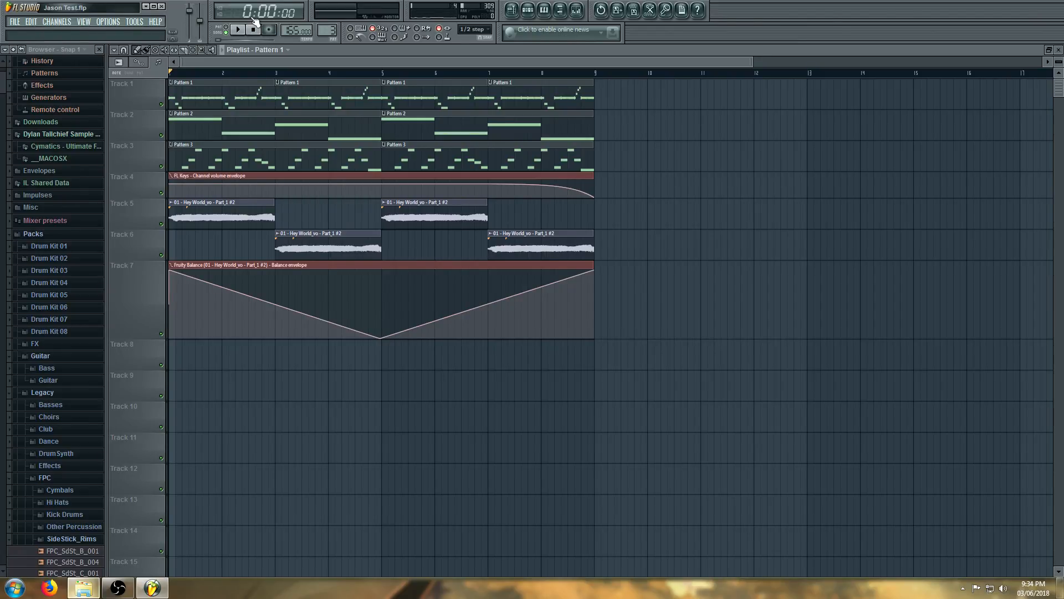
left_click(15, 23)
left_click(25, 68)
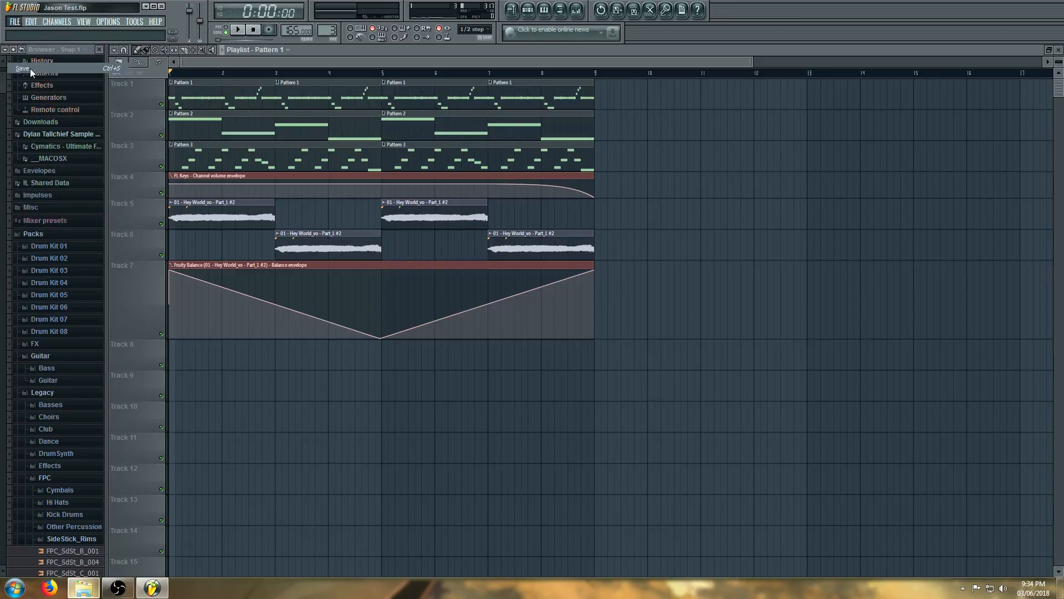
Open the recent project La Lune Gangnam Style.flp, dismiss the missing data warning, and bring the playlist to the front
left_click(16, 22)
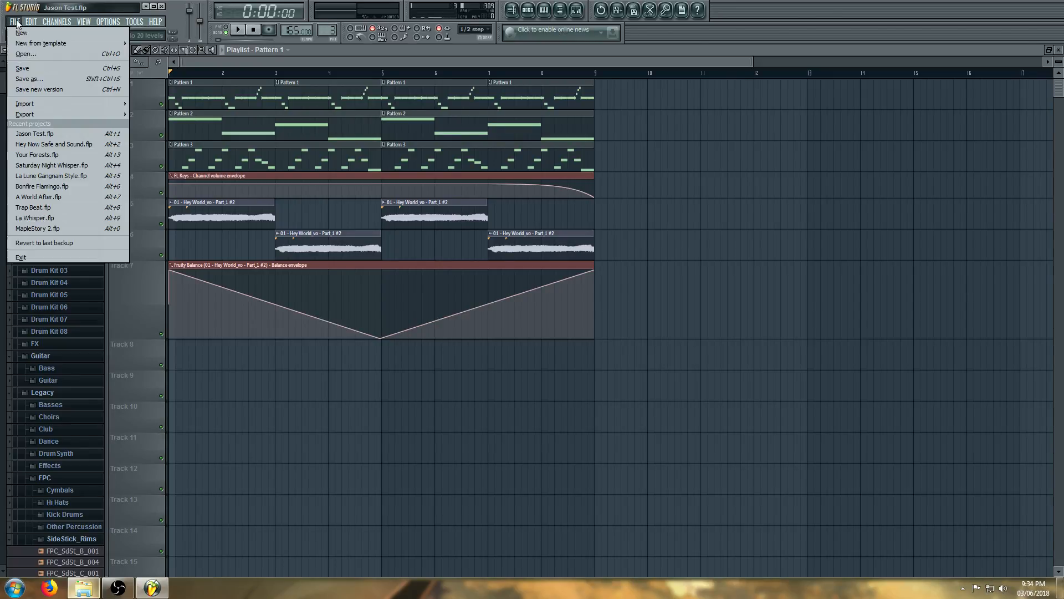
left_click(61, 175)
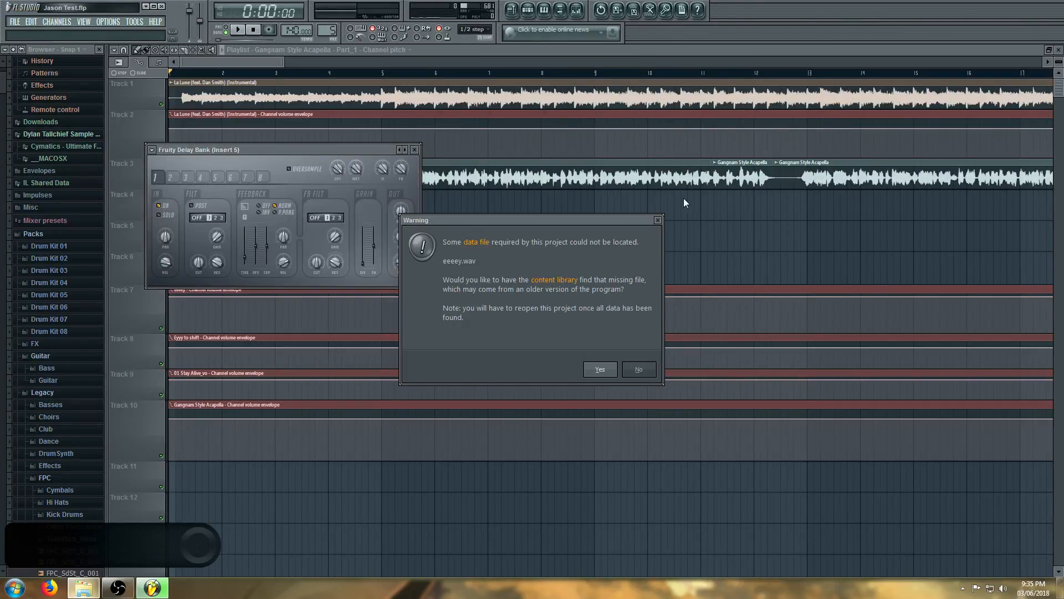
left_click(657, 221)
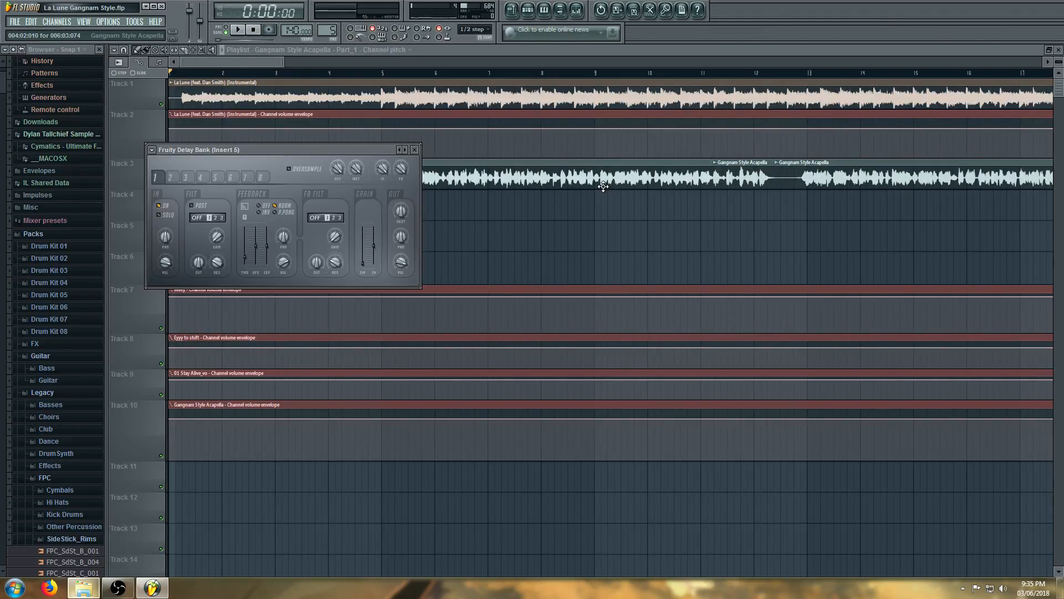
left_click(534, 167)
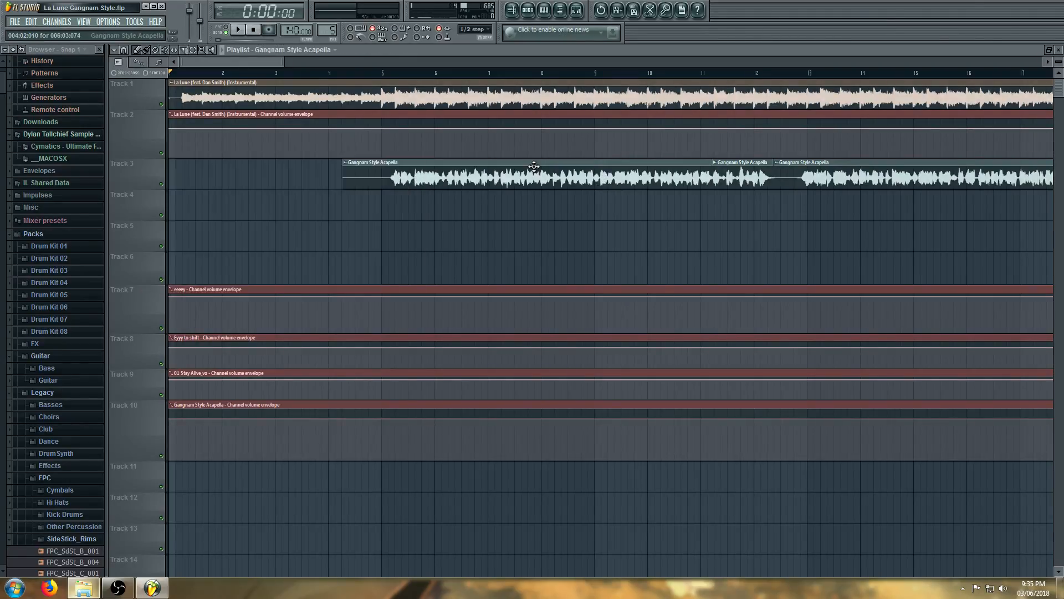
Play the arrangement from about bar 28, just before the first Pattern 2 clip, and lower the main volume to about 69%
left_click_drag(284, 62, 533, 62)
scroll(302, 156, "down", 4)
scroll(374, 149, "up", 4)
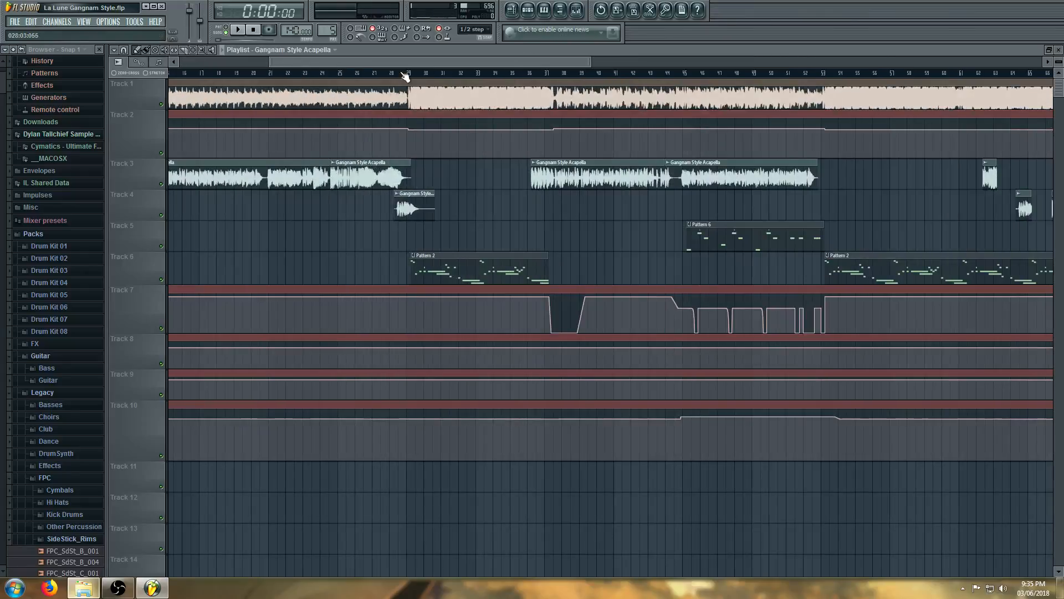
left_click(401, 74)
key("space")
left_click_drag(189, 10, 194, 23)
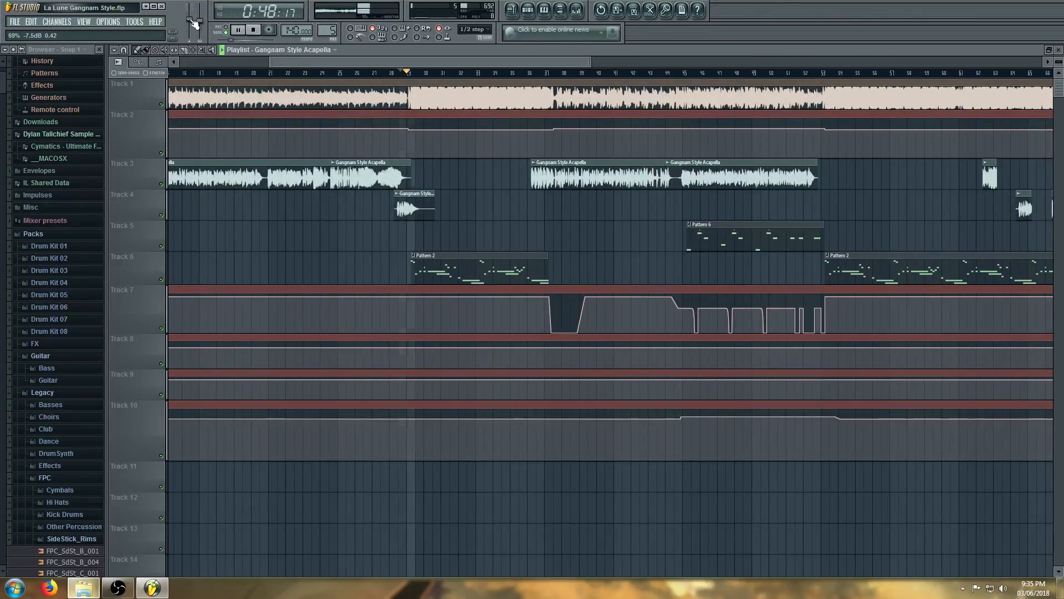
key("space")
Show the step sequencer and check the samples of the Eyy shift, Eyyy to shift and eeeey channels
left_click(512, 11)
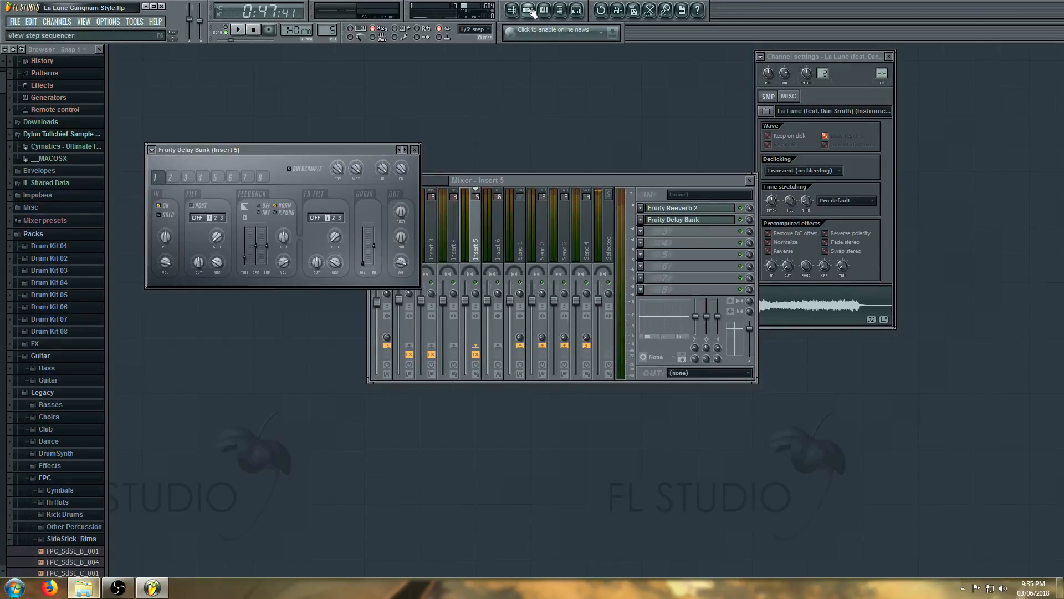
left_click(514, 12)
left_click(527, 10)
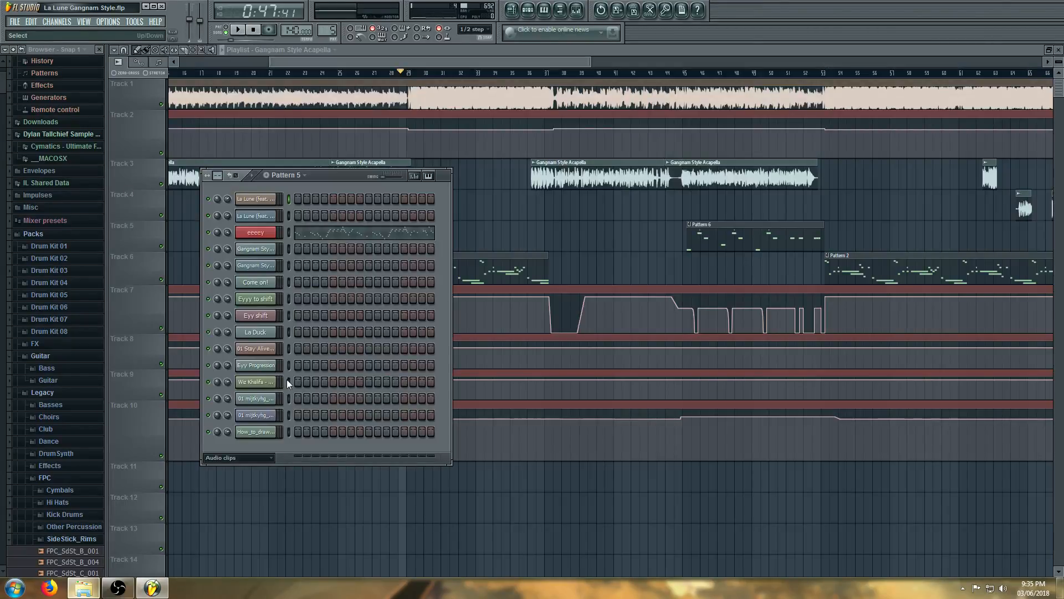
left_click(261, 316)
left_click(269, 299)
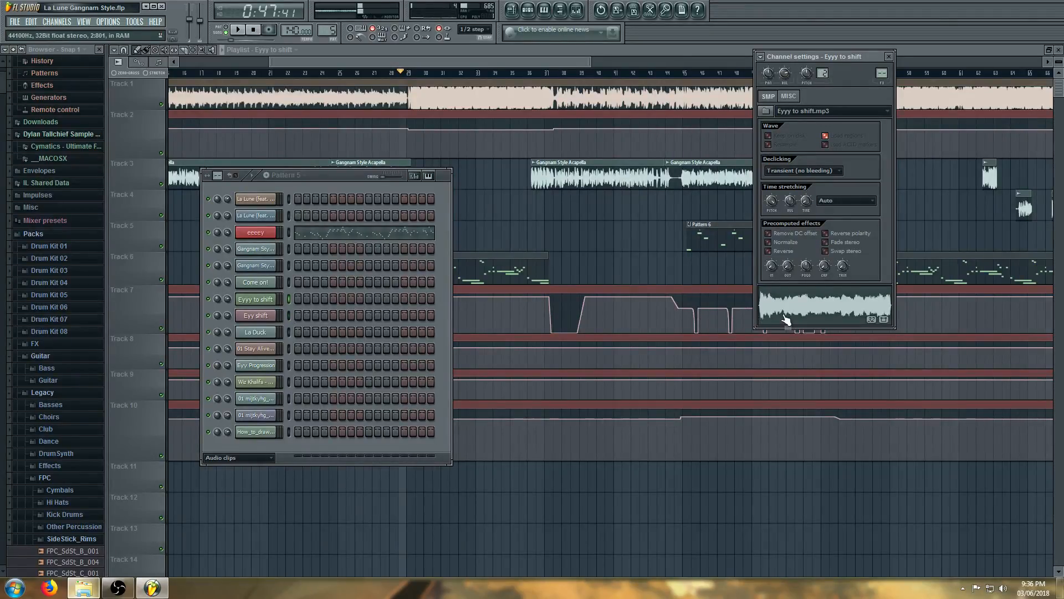
left_click(249, 234)
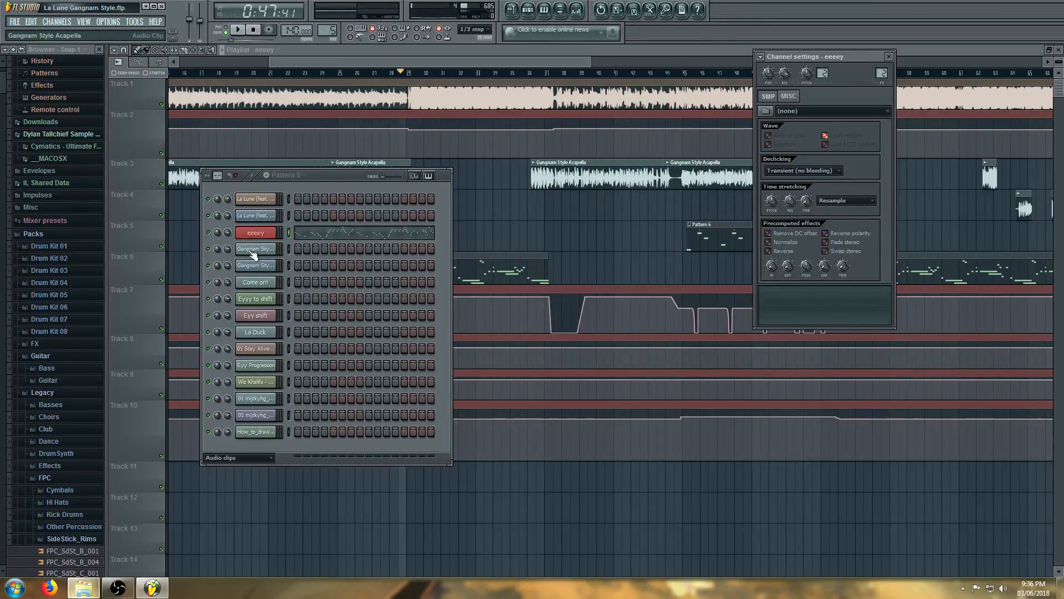
Search the Downloads folder in Windows Explorer for "eyy" and load the Gangnam Style Eyy file into the eeeey channel
left_click(84, 588)
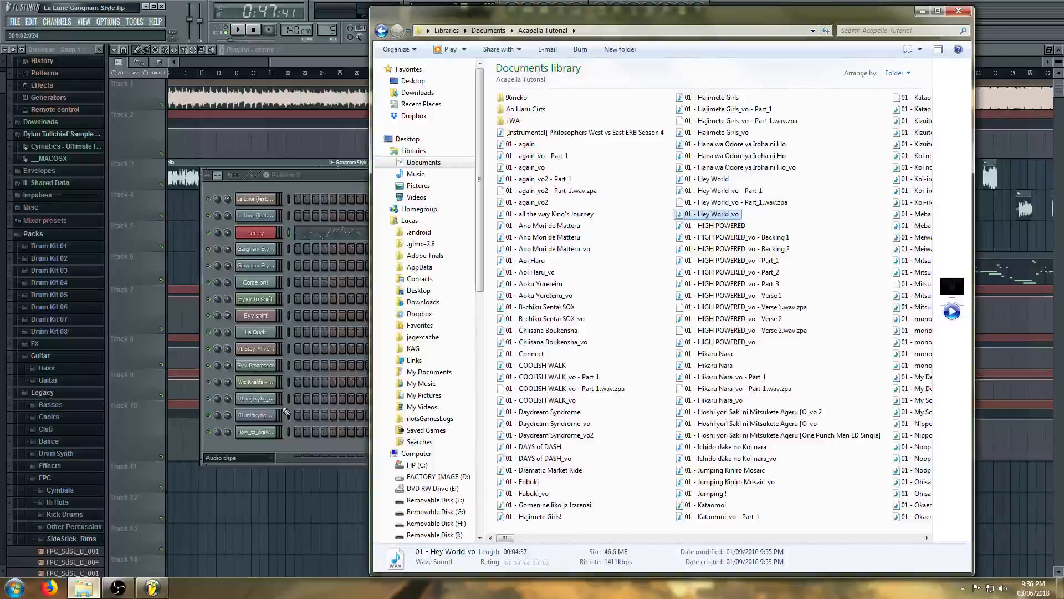
left_click(425, 304)
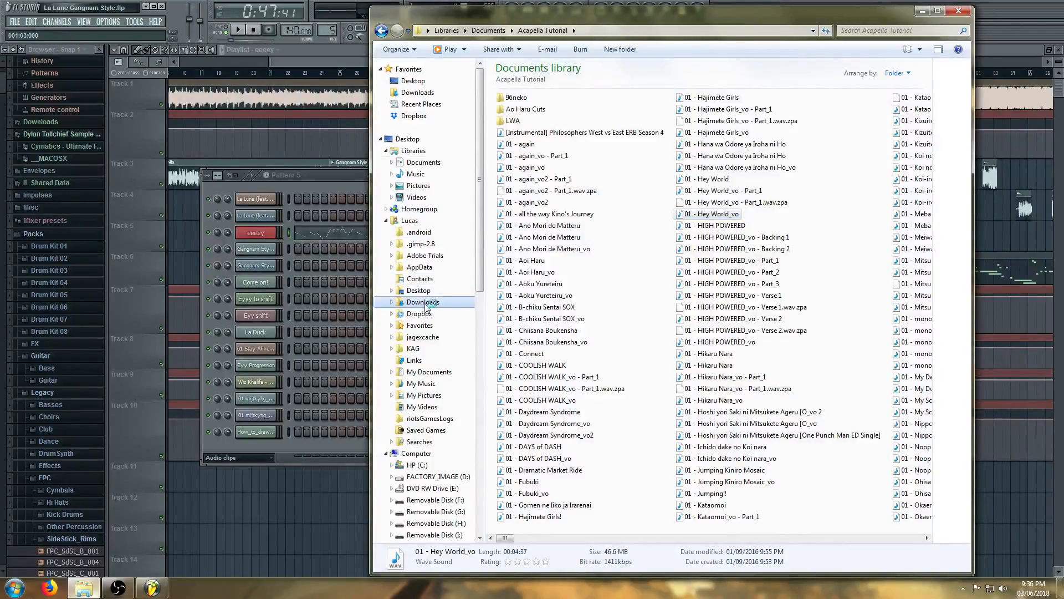
left_click(872, 32)
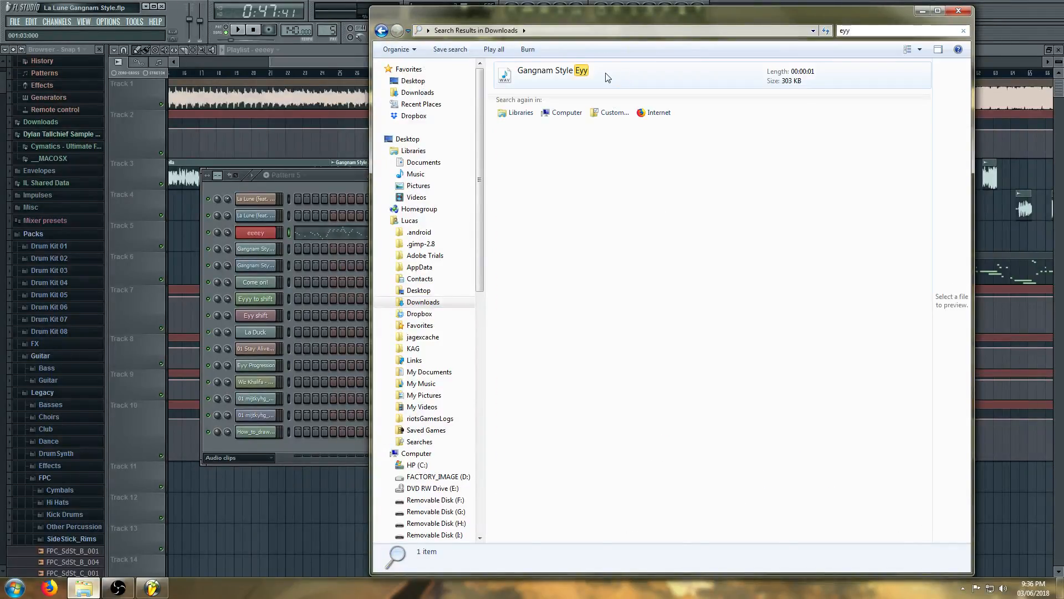
left_click(654, 74)
left_click_drag(654, 75, 254, 234)
Play the arrangement briefly with the replaced sample and audition the Gangnam Style Eyy channel
key("space")
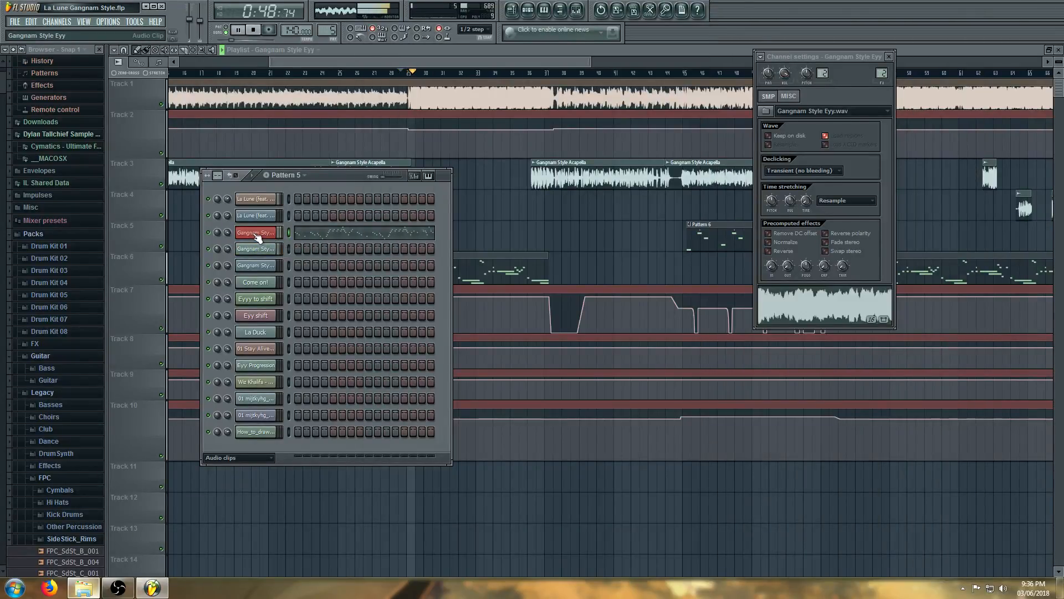
key("space")
left_click(258, 237)
left_click(260, 238)
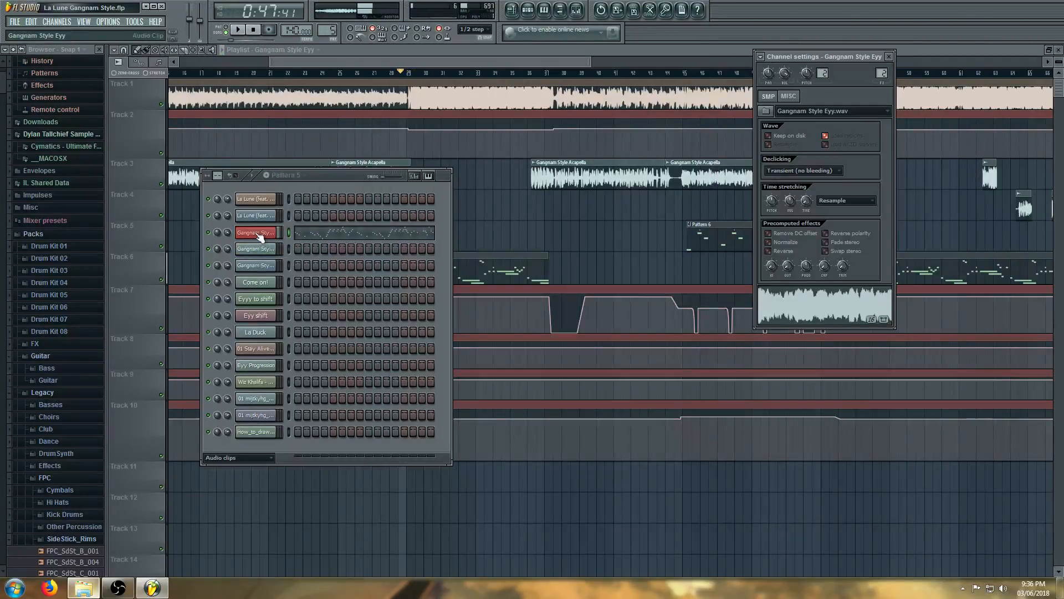
Transpose the whole Gangnam Style Eyy melody in Pattern 5 down eight semitones while the pattern plays
double_click(370, 238)
right_click(383, 242)
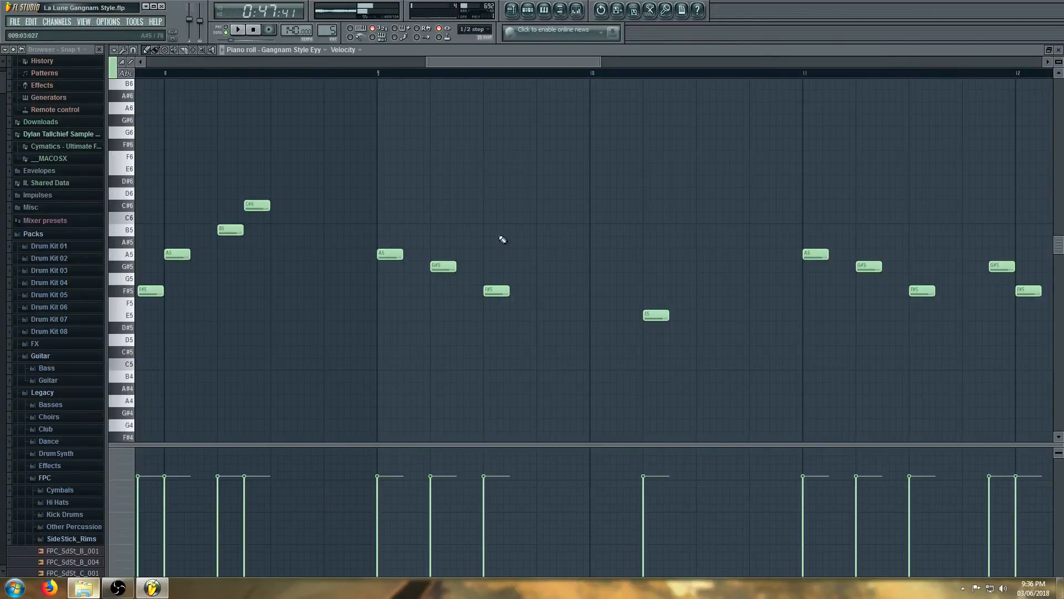
scroll(502, 238, "down", 4)
key("space")
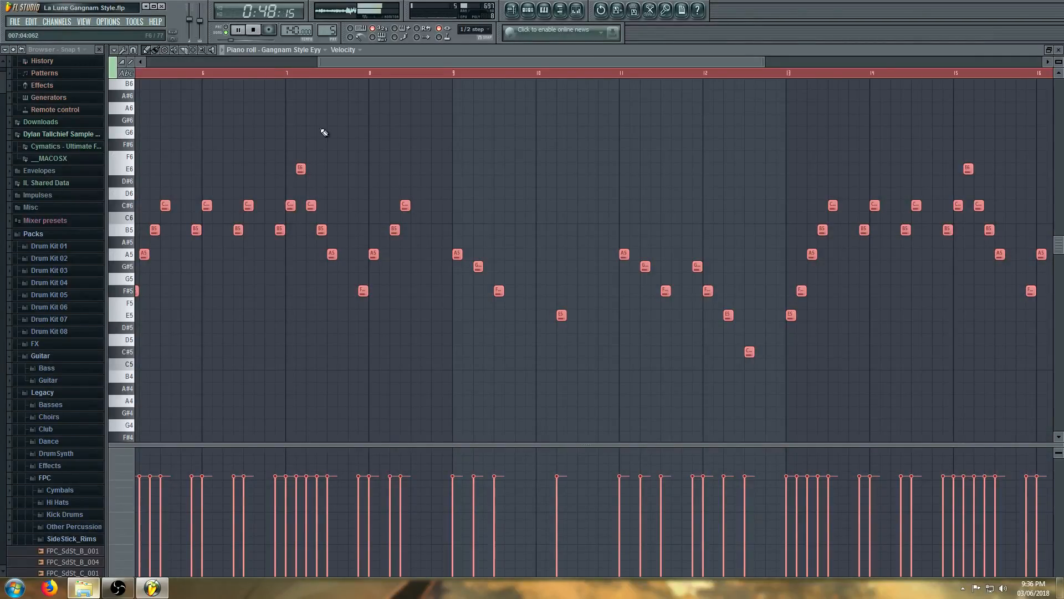
scroll(507, 234, "down", 2)
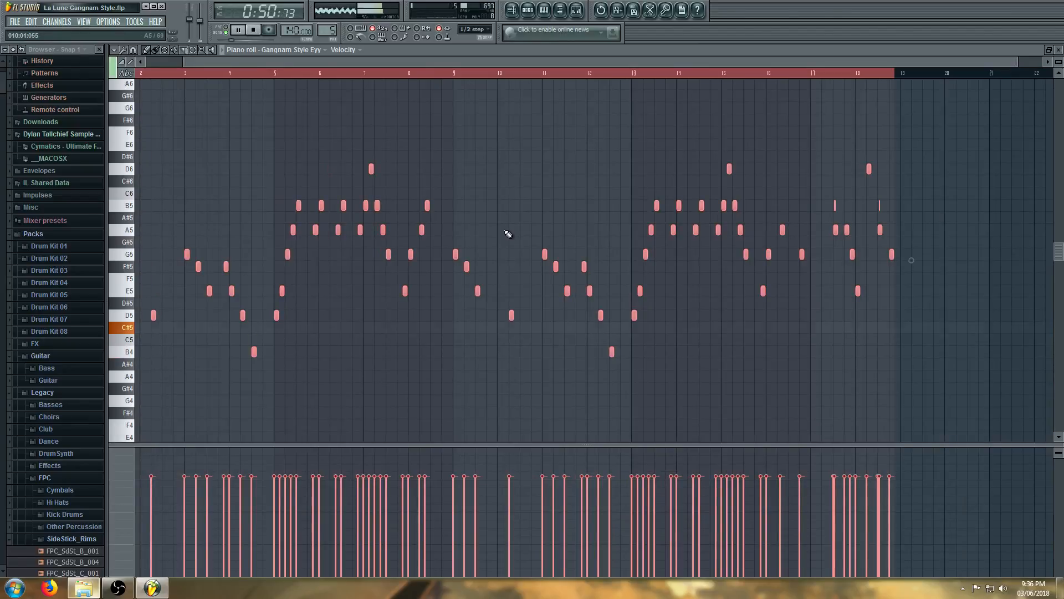
key("shift+Down")
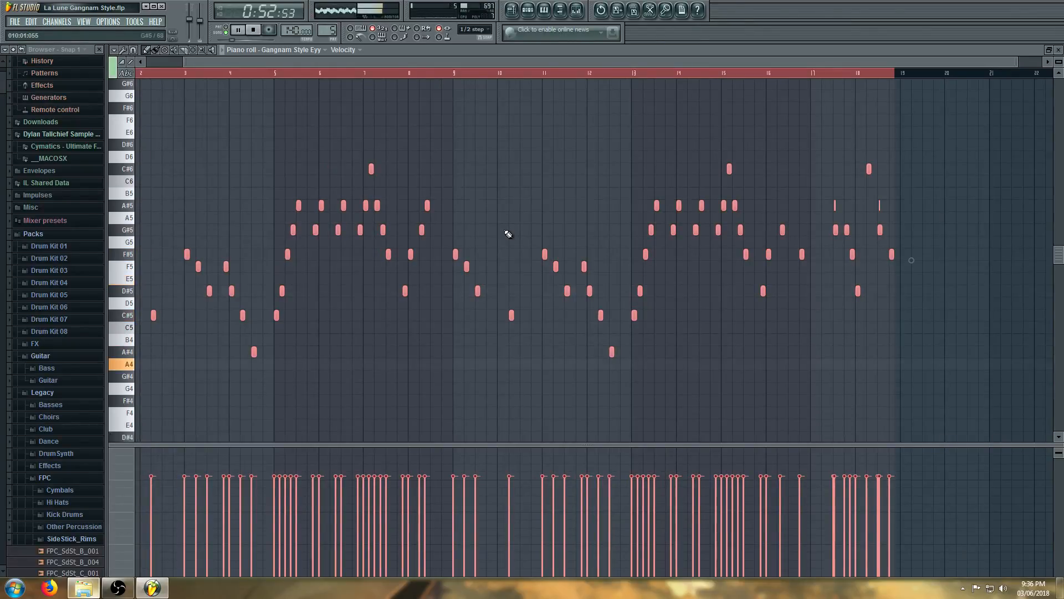
key("shift+Down")
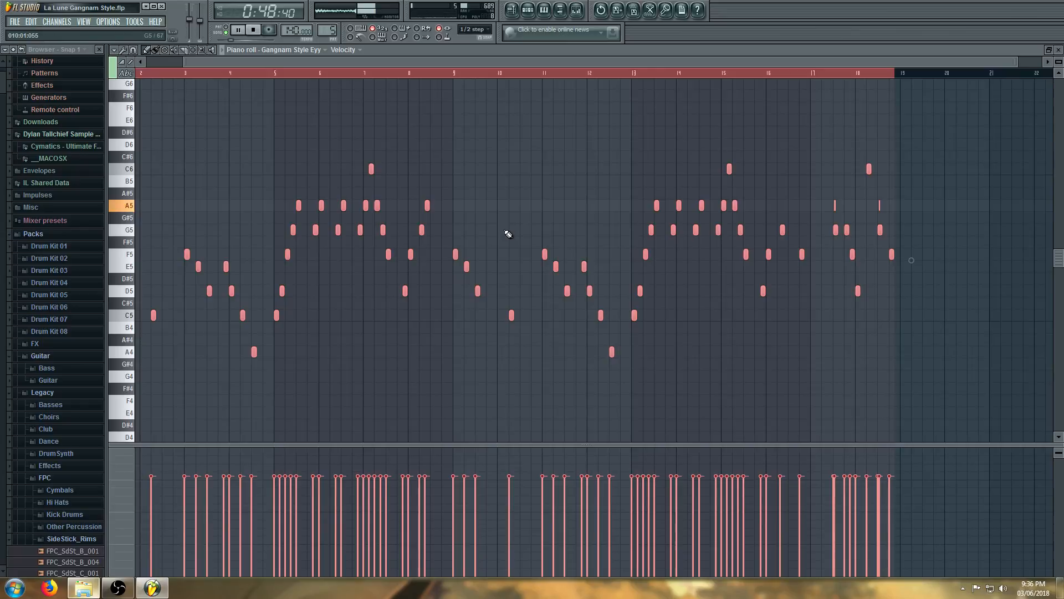
key("shift+Down")
key("shift+Down")
key("shift+Down")
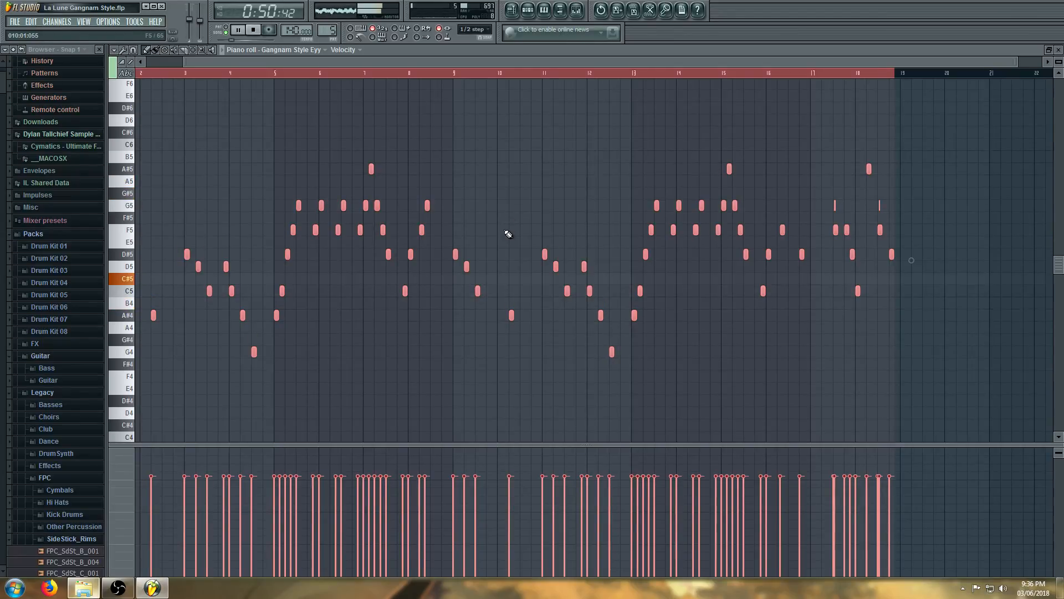
key("shift+Down")
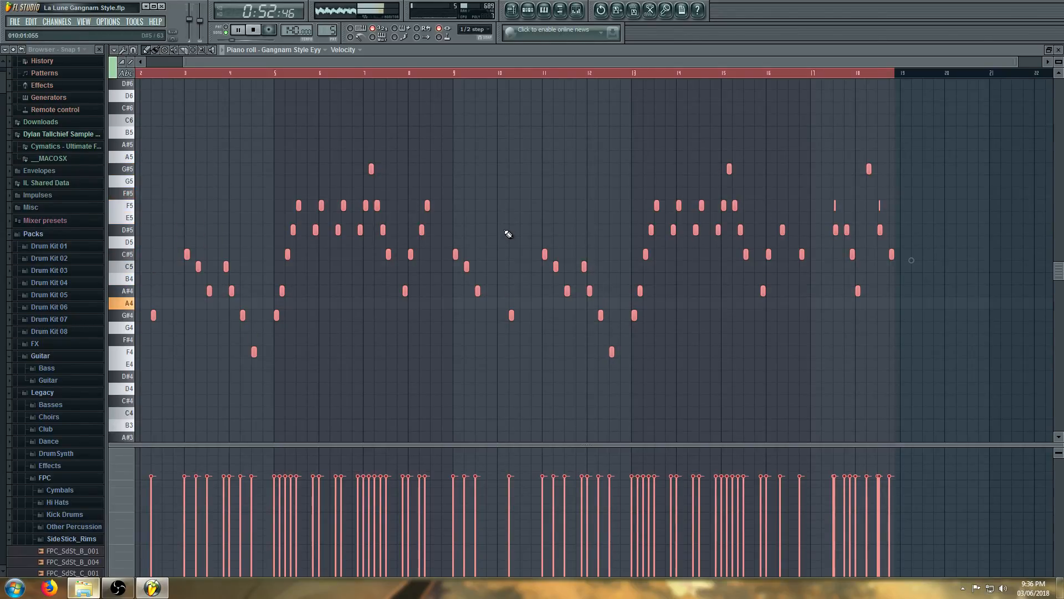
Check the Gangnam Style Eyy channel's time-stretching mode and play the transposed melody from its beginning
left_click(528, 9)
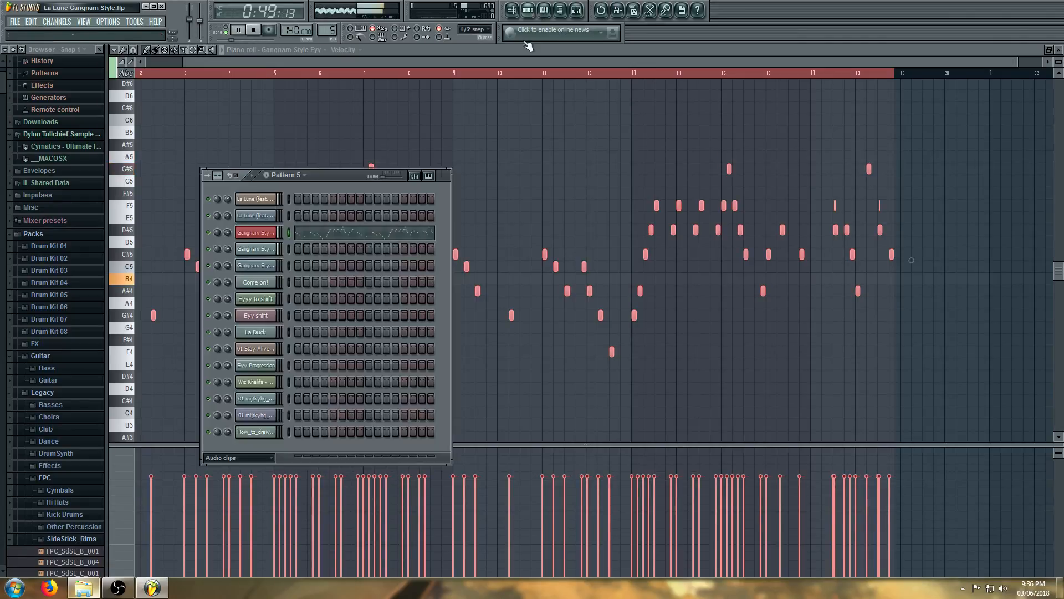
left_click(265, 236)
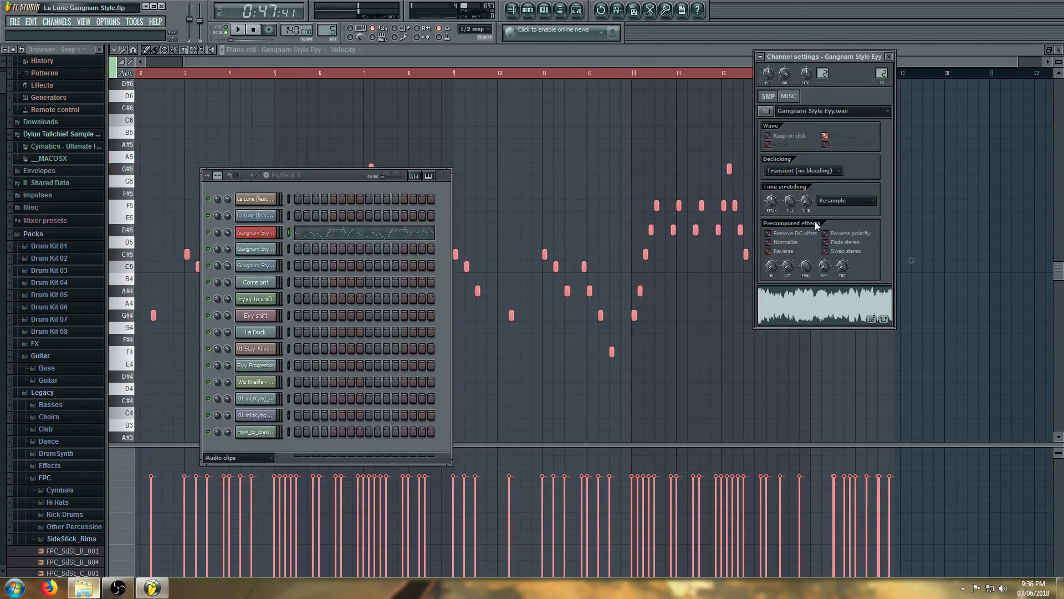
left_click(833, 201)
left_click(832, 204)
left_click_drag(249, 62, 149, 65)
key("space")
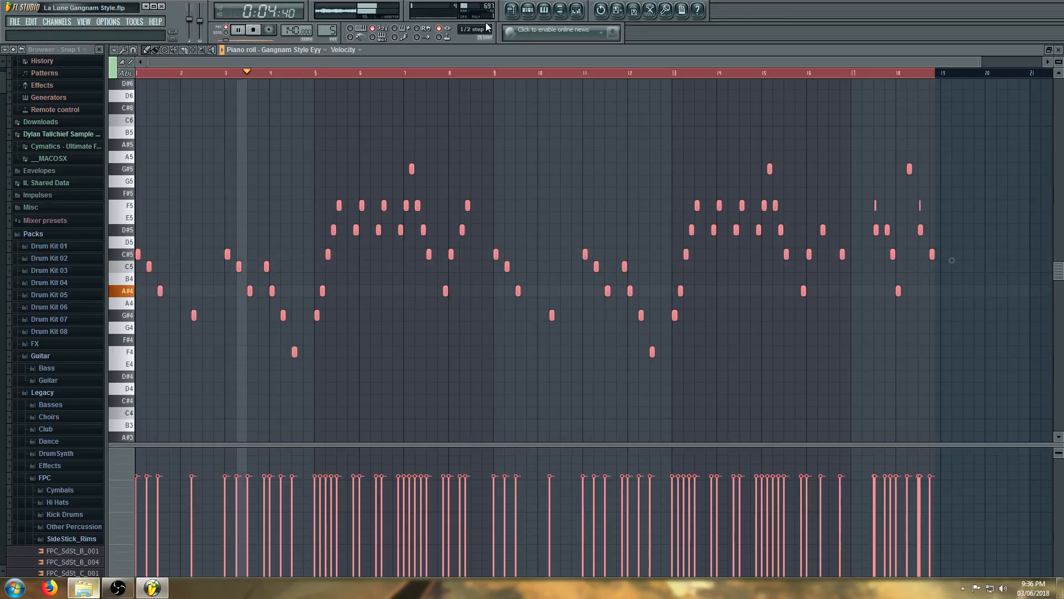
key("space")
Place a Pattern 5 clip on track 5 of the playlist at about bar 29, above the first Pattern 2 clip
left_click(528, 10)
left_click(512, 10)
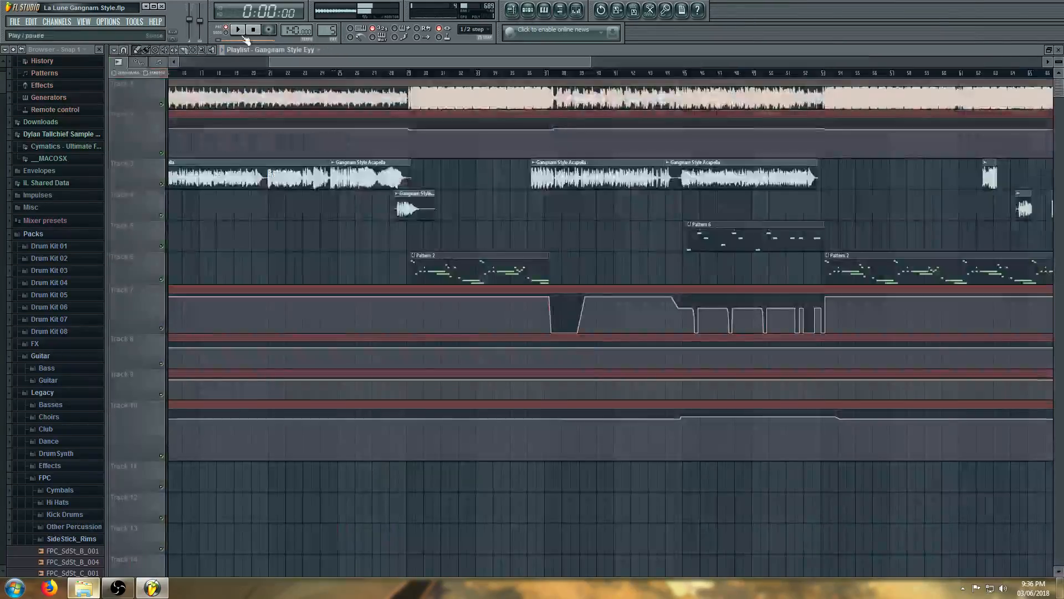
left_click(413, 235)
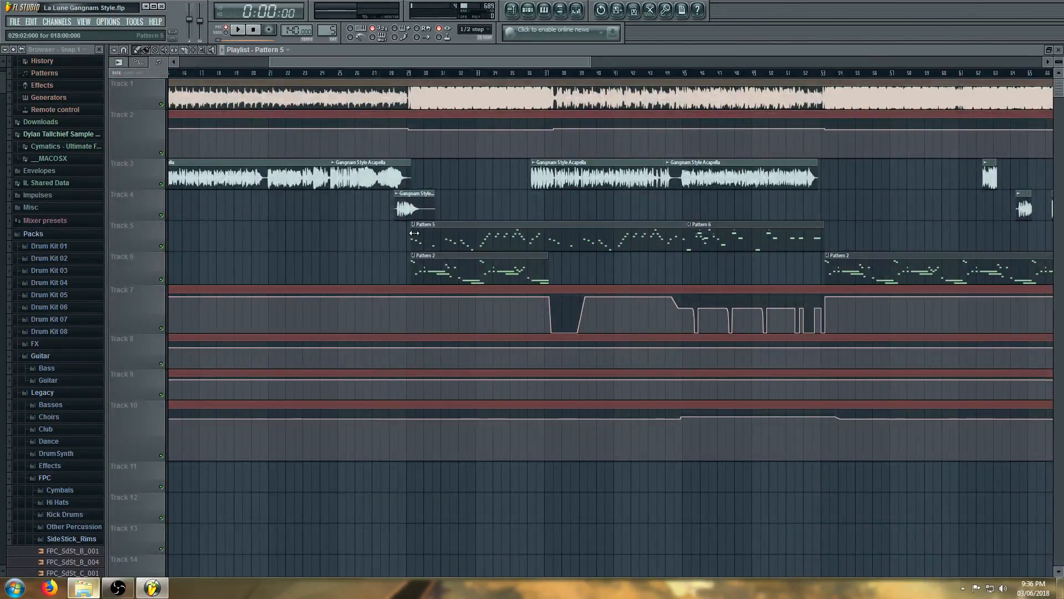
scroll(398, 235, "up", 2)
left_click_drag(398, 235, 401, 235)
Mute track 6 and play the arrangement from just before bar 29 to hear the melody over the track
left_click(162, 280)
key("space")
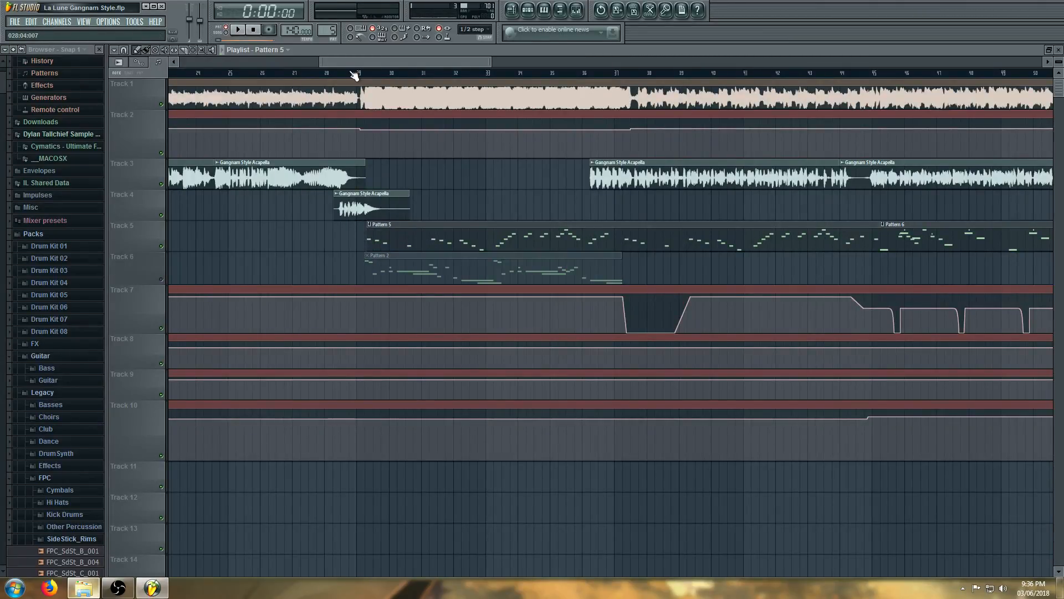
scroll(380, 233, "up", 2)
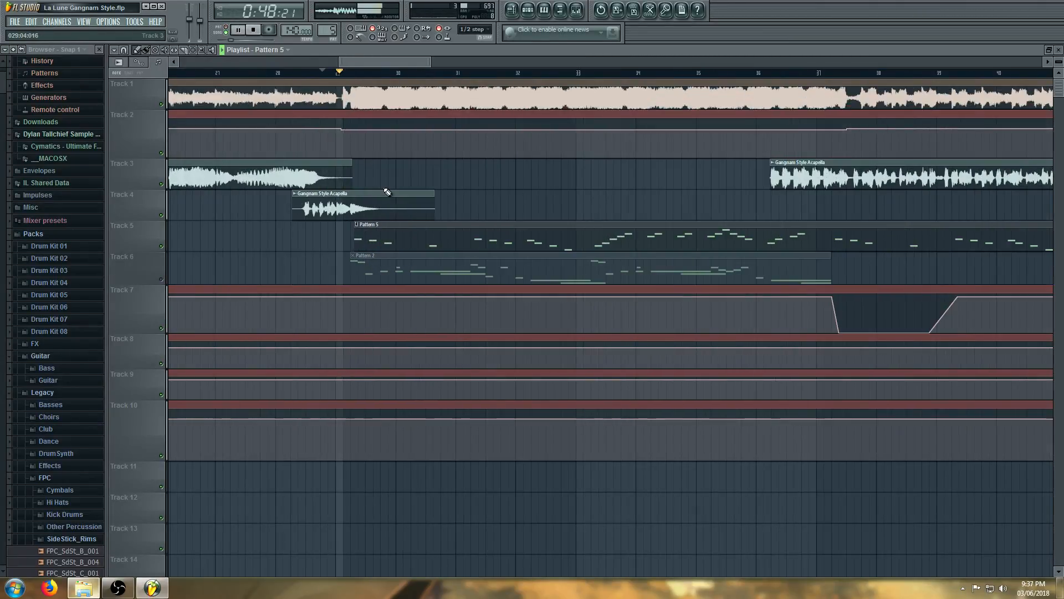
key("space")
Delete the Pattern 5 clip from track 5
right_click(381, 234)
scroll(355, 234, "down", 1)
scroll(166, 179, "down", 2)
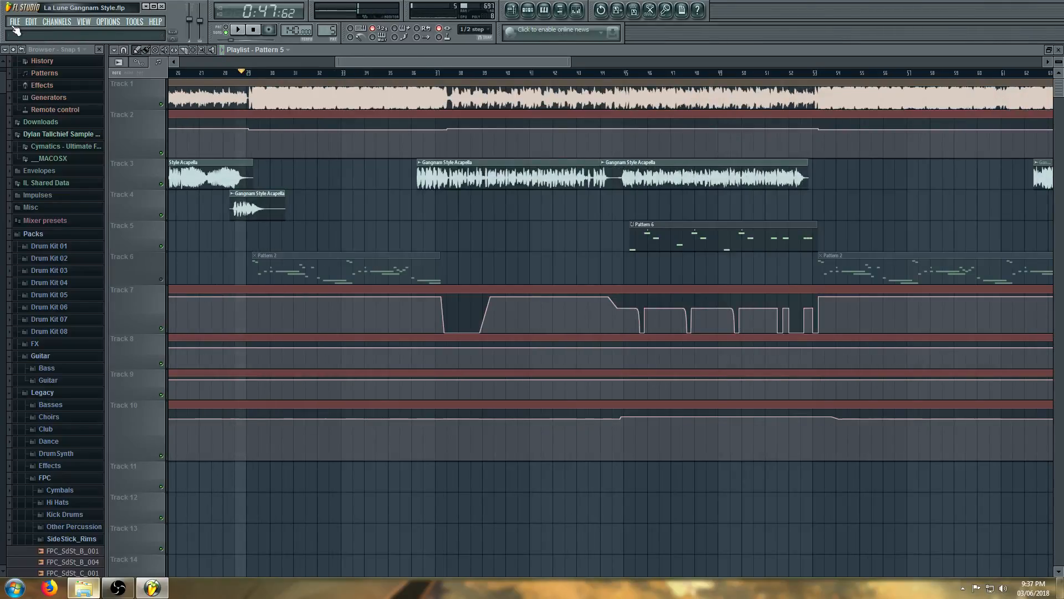
Start opening another project and discard the changes to La Lune Gangnam Style.flp
left_click(15, 22)
left_click(42, 56)
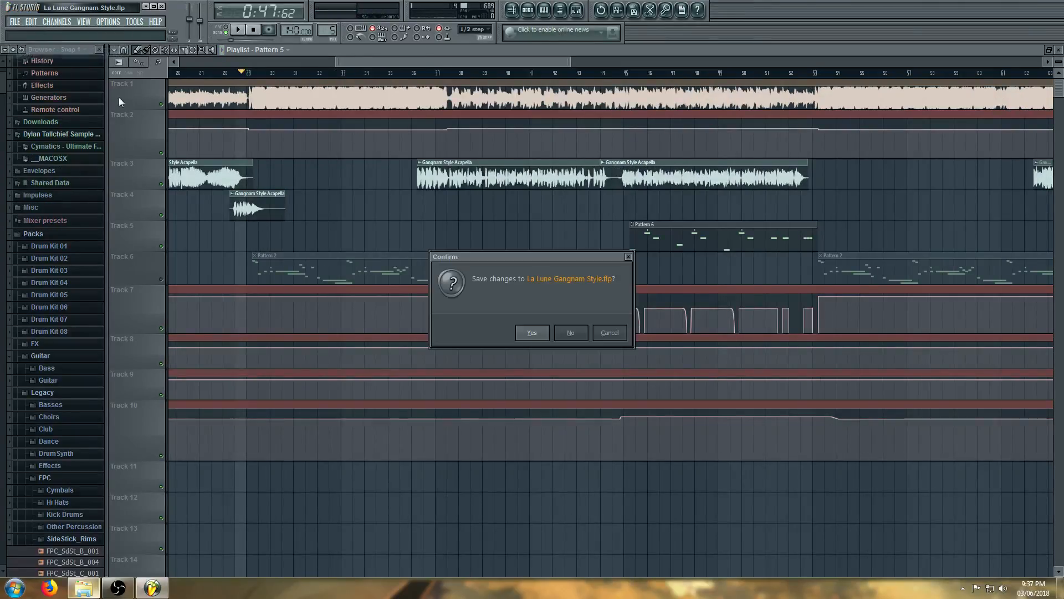
left_click(560, 332)
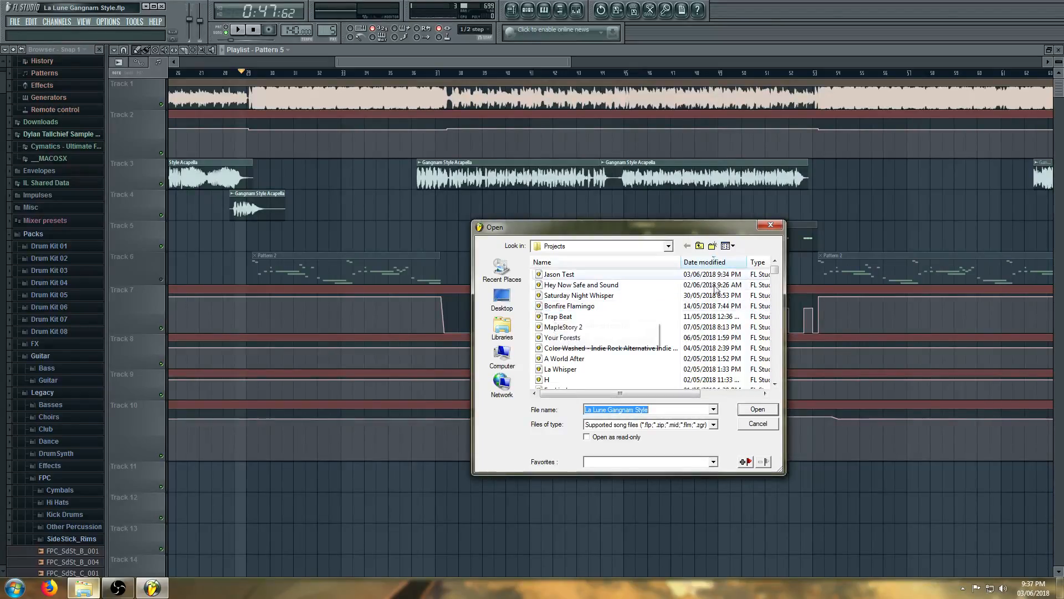
left_click(775, 384)
left_click(775, 383)
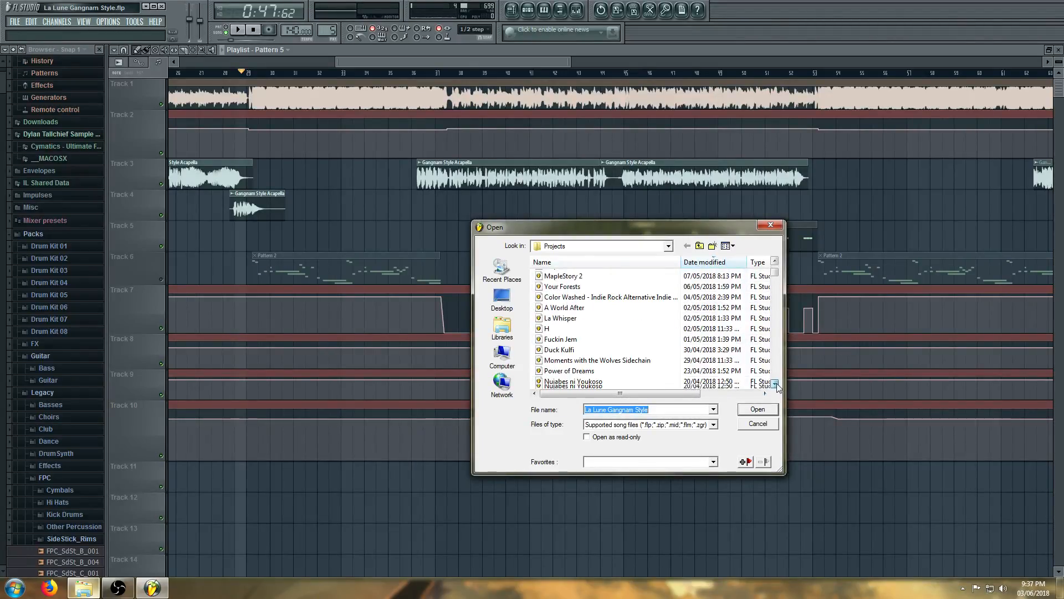
type("kono")
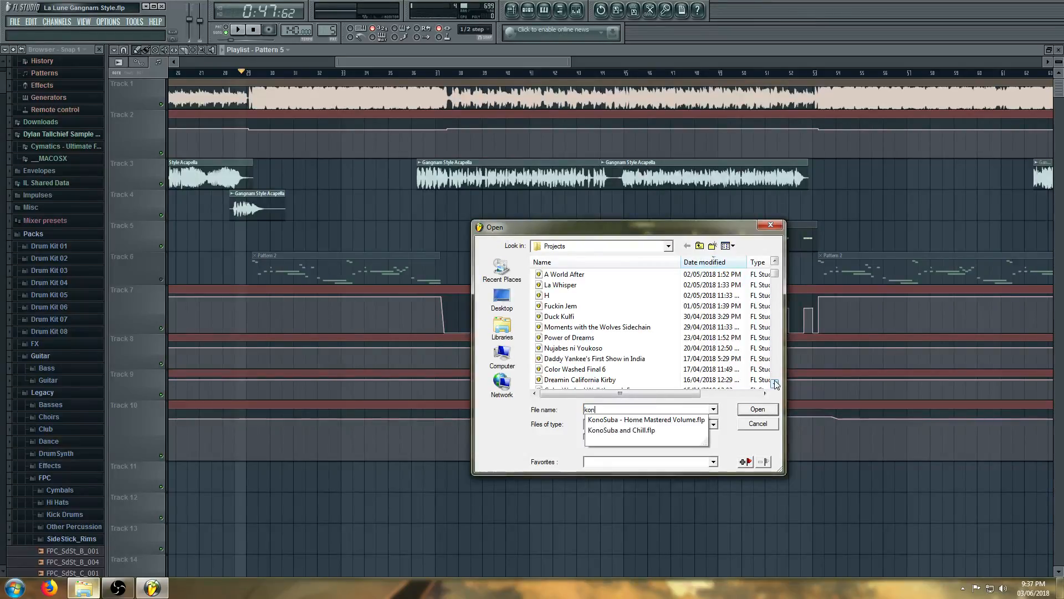
key("BackSpace")
key("BackSpace")
key("BackSpace")
key("BackSpace")
Open the Home.flp project from the Projects folder
type("home")
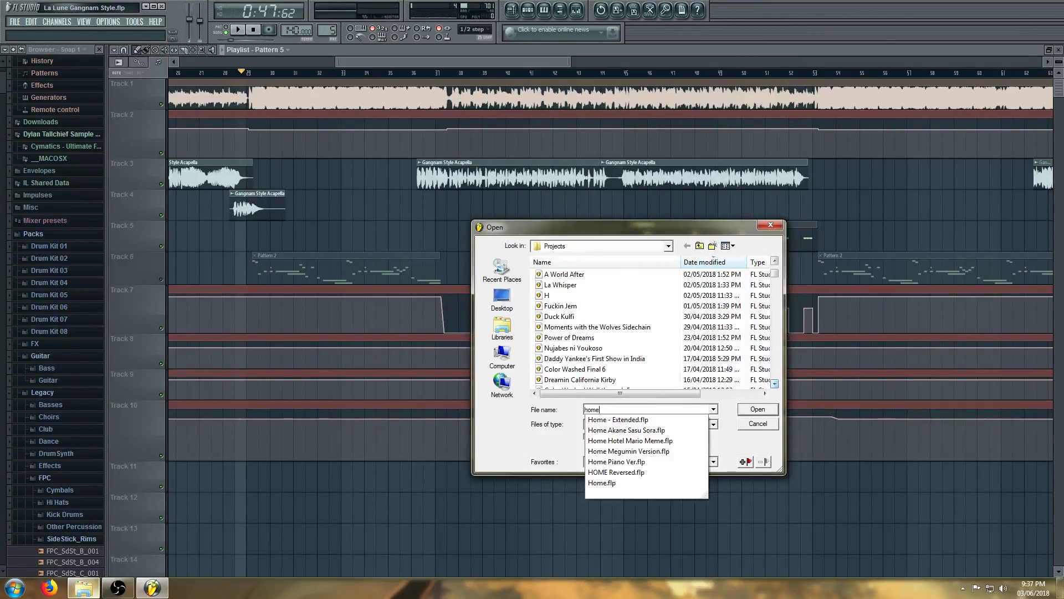
key("Down")
key("Down")
key("Down")
key("Down")
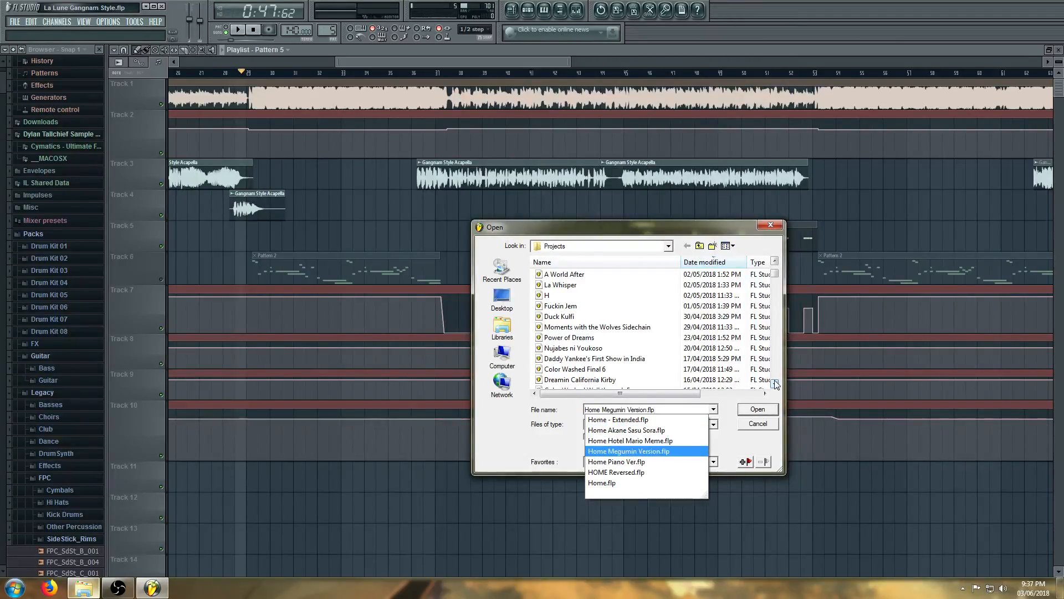
key("Down")
key("Down")
key("Down")
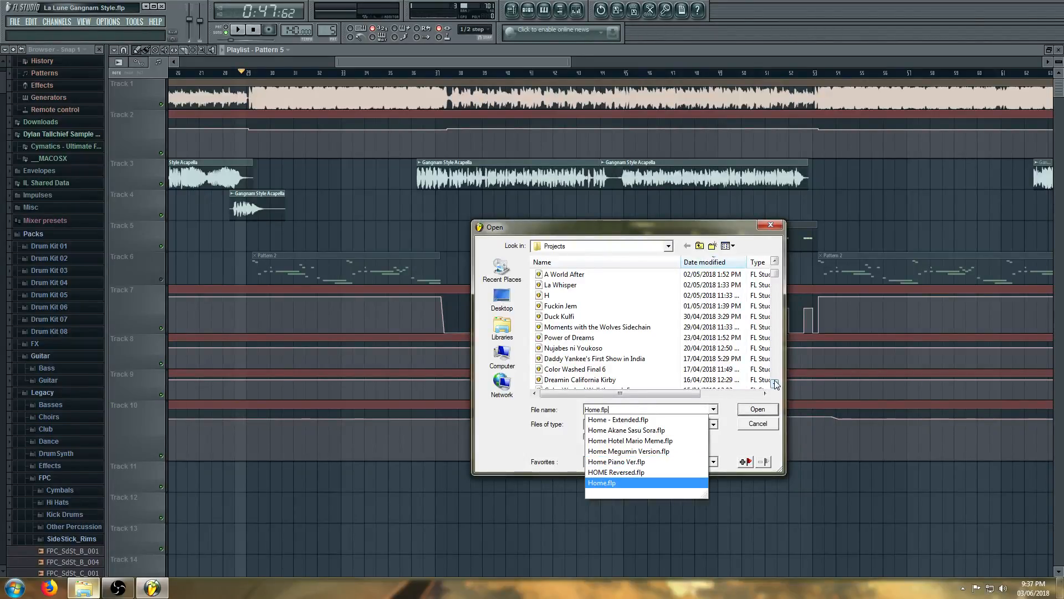
key("Return")
key("Return")
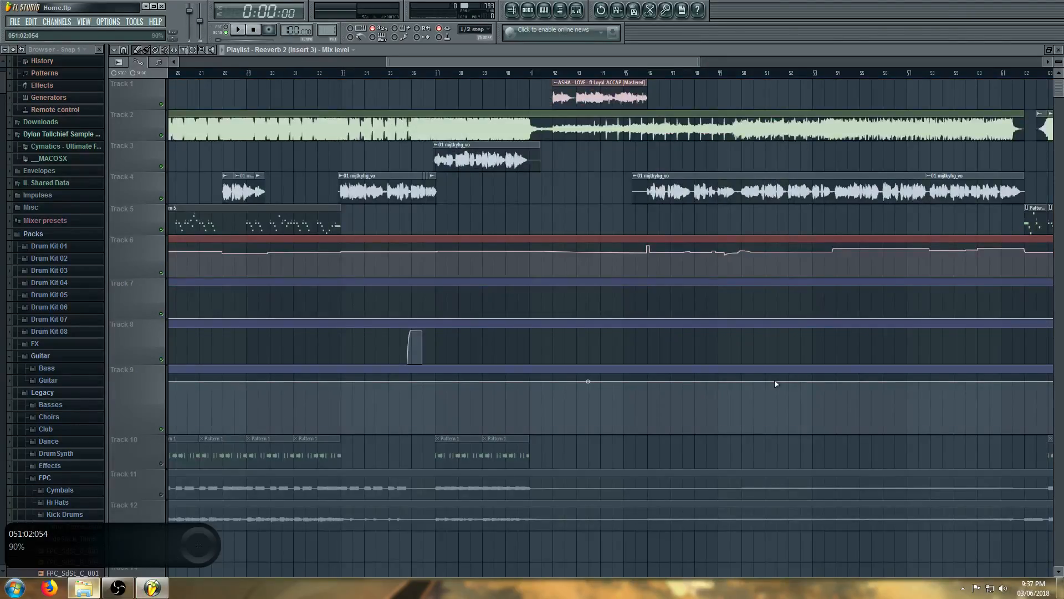
Play the arrangement from late in bar 23, leading into the first Pattern 5 clip
left_click(374, 188)
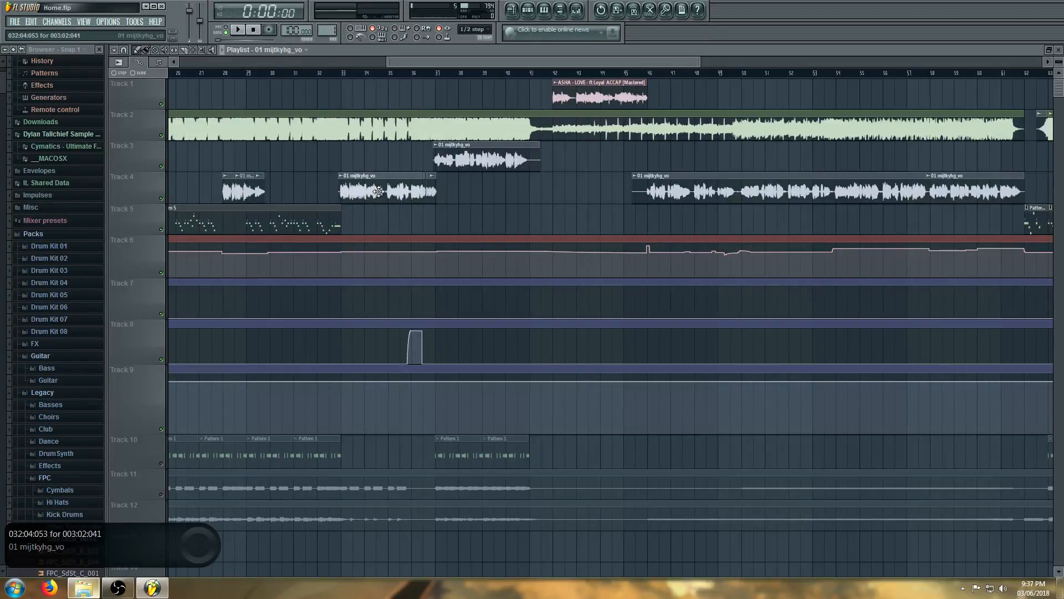
scroll(374, 188, "down", 3)
key("space")
left_click(312, 73)
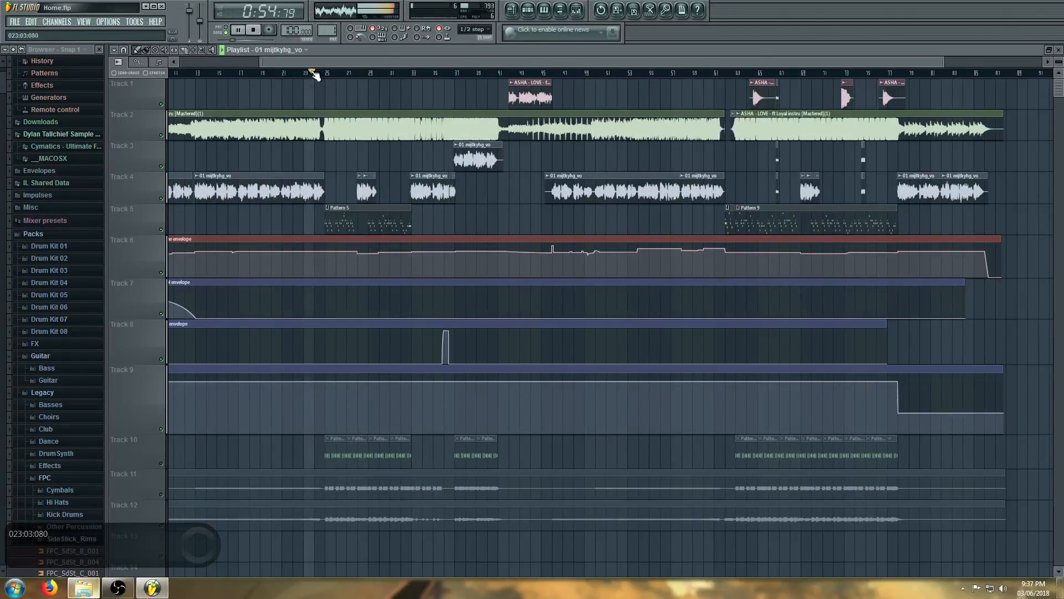
key("space")
key("space")
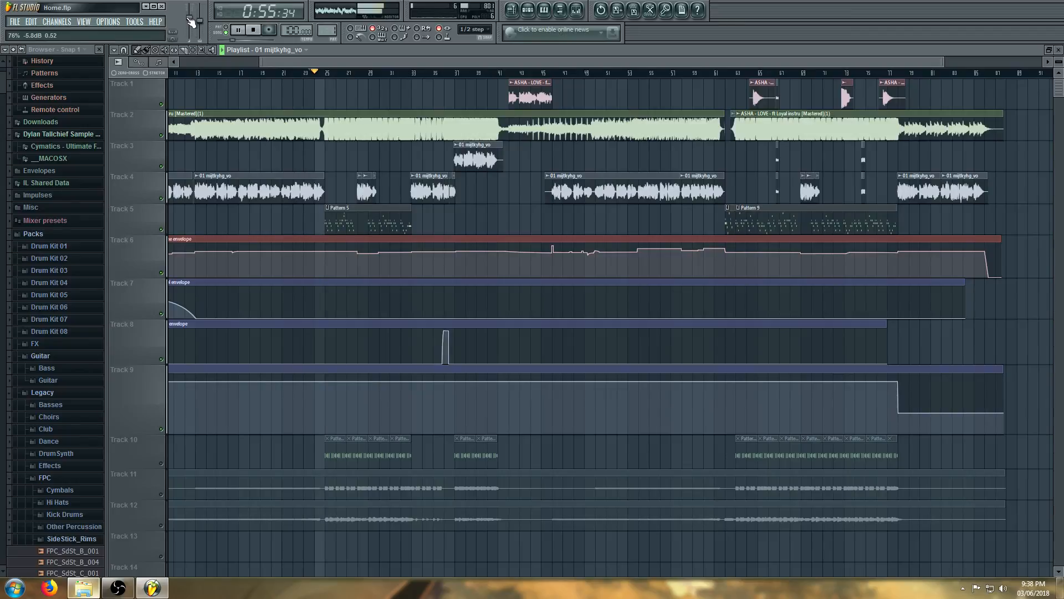
scroll(366, 65, "up", 5)
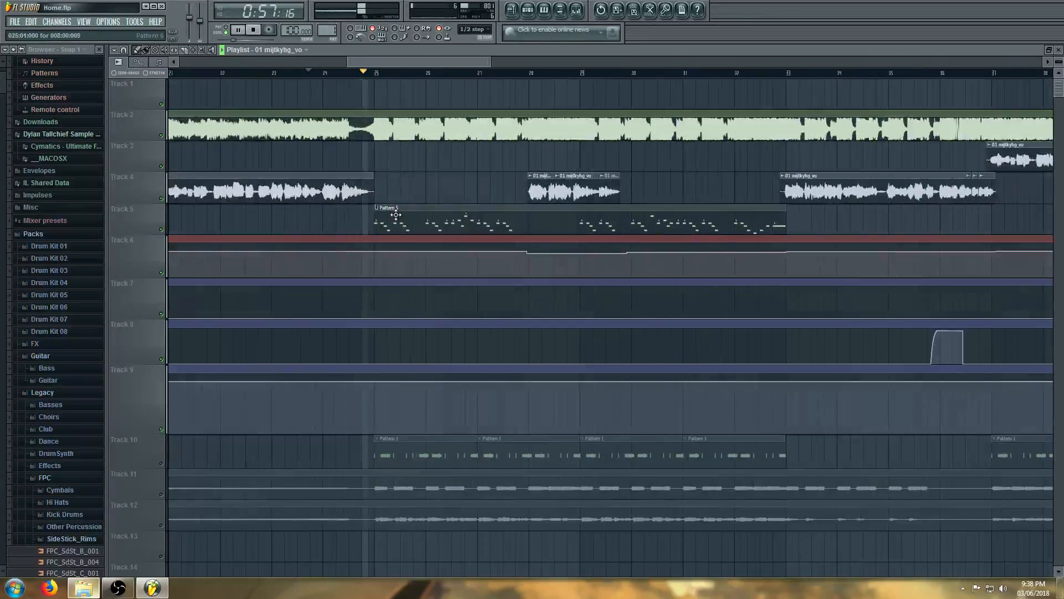
key("space")
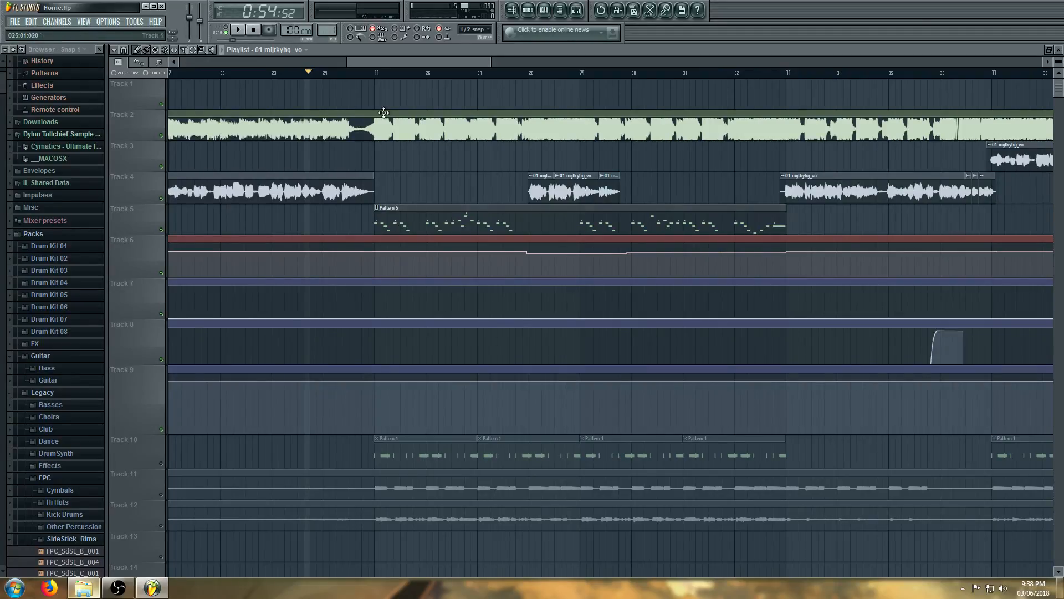
Mute track 2, which holds the ASHA - LOVE instrumental
scroll(440, 120, "down", 1)
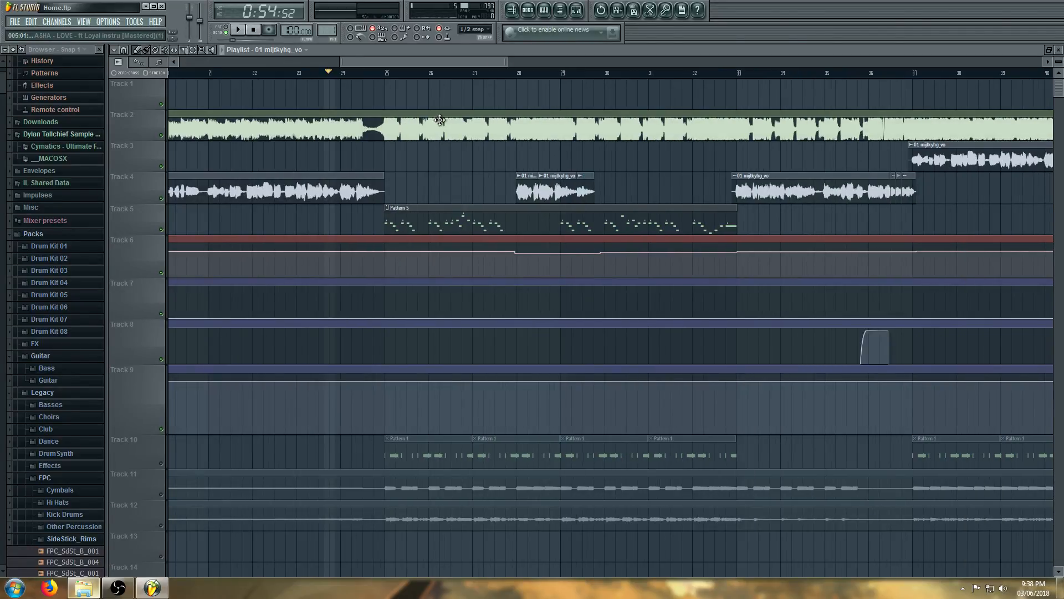
left_click(539, 10)
left_click(539, 10)
left_click(531, 121)
scroll(499, 119, "down", 8)
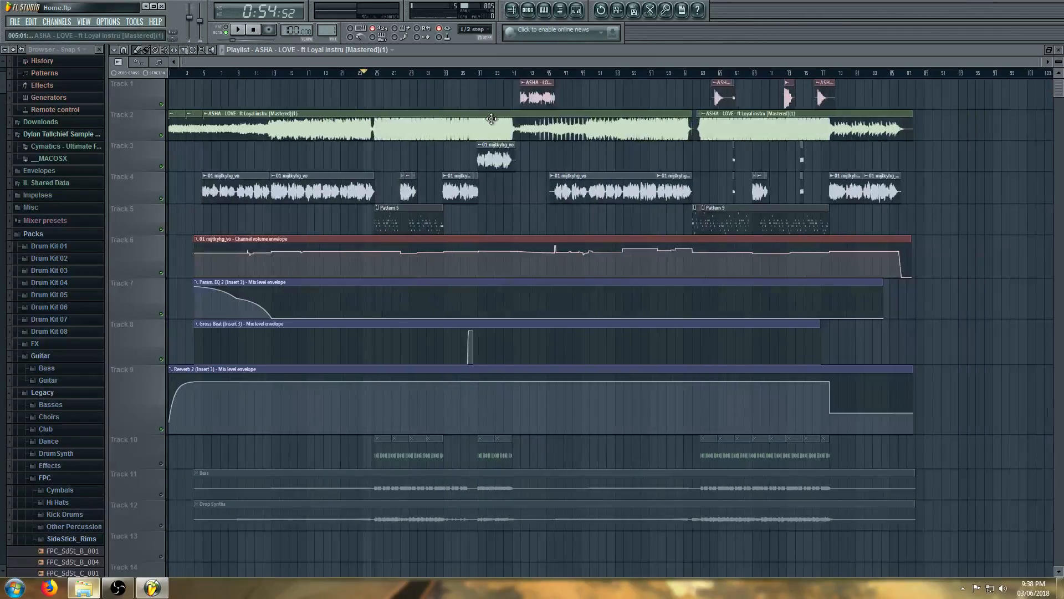
scroll(306, 164, "up", 8)
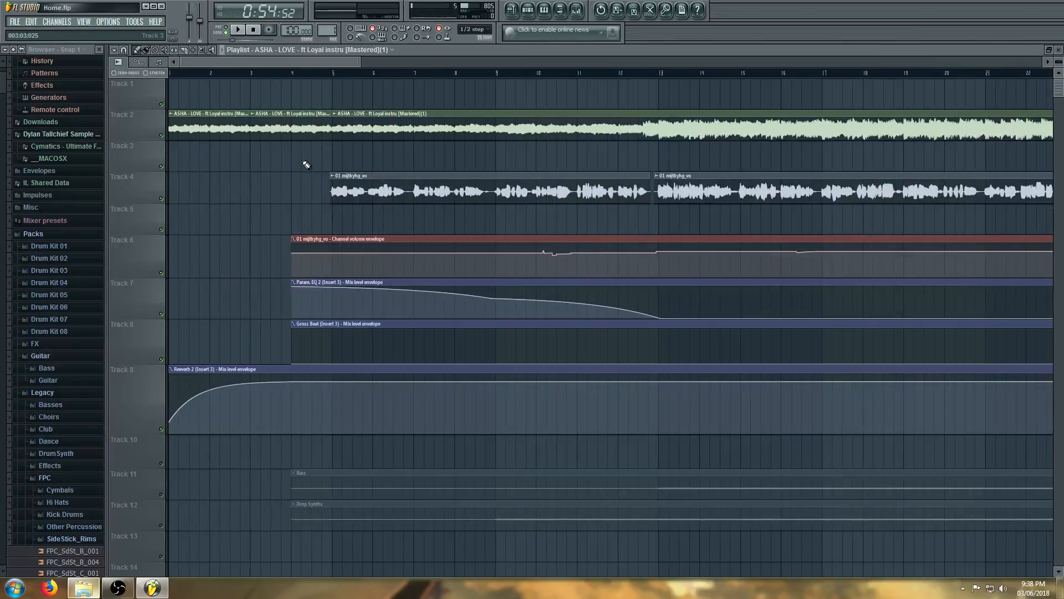
left_click(162, 135)
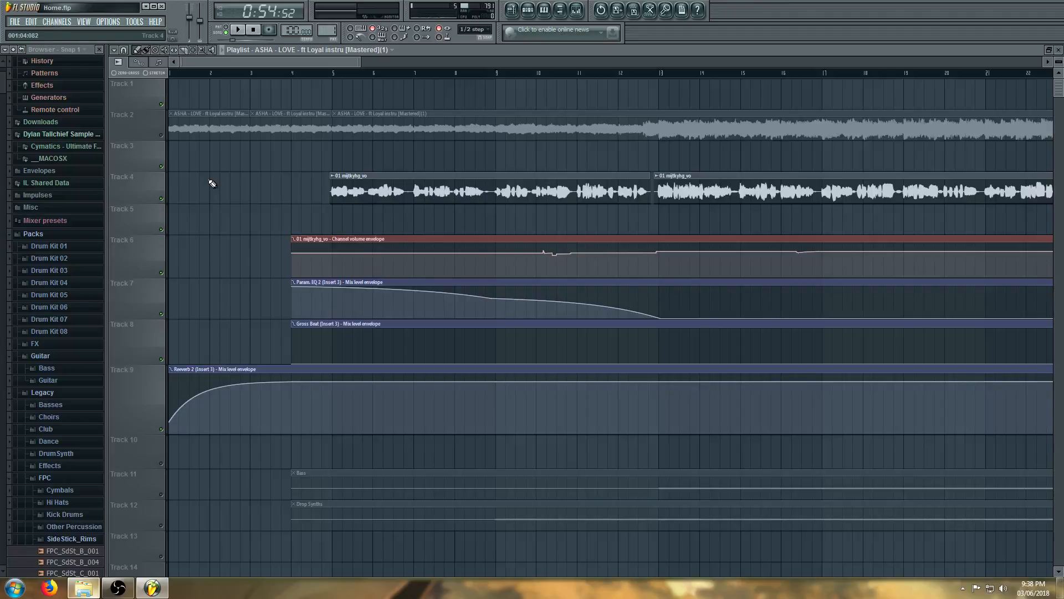
Play the 01 mijtkyhg_vo vocal on track 4 without the instrumental, from about bar 5 and again from about bar 8
left_click(437, 191)
scroll(437, 191, "up", 1)
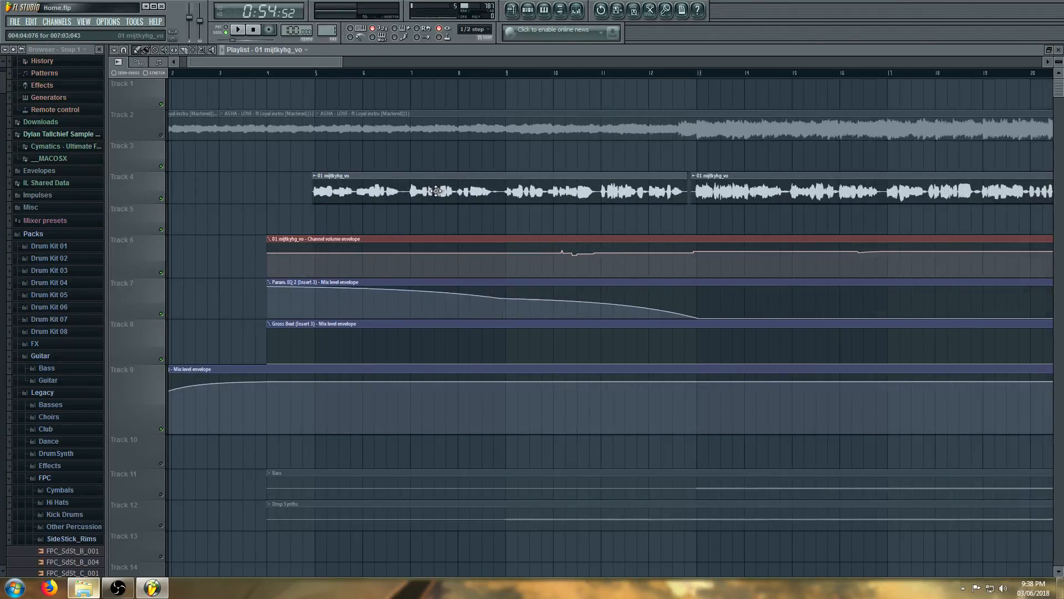
left_click(309, 73)
key("space")
scroll(369, 106, "up", 1)
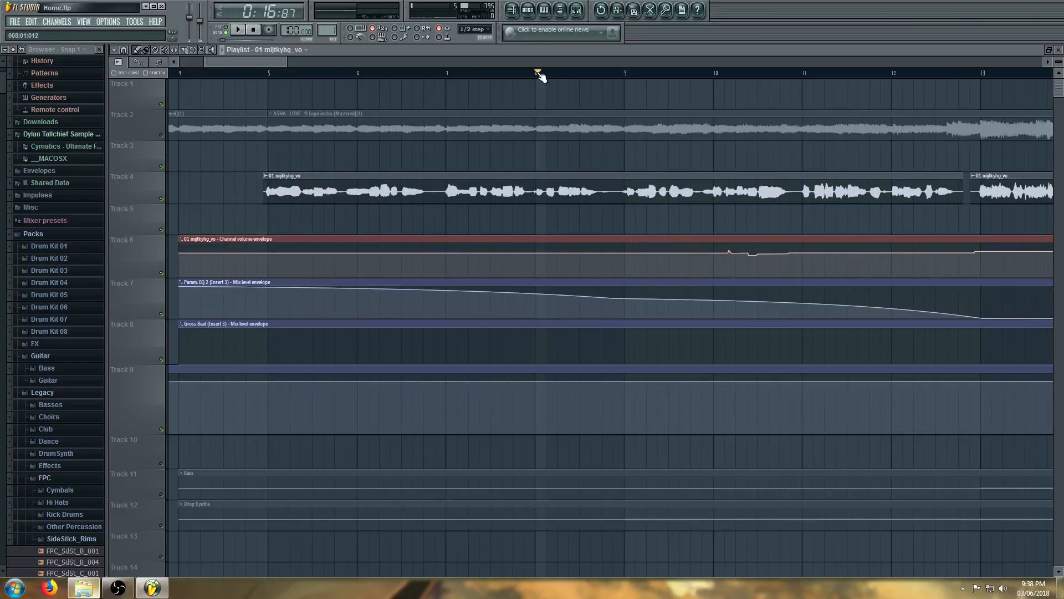
left_click(541, 73)
scroll(626, 211, "up", 2)
scroll(661, 215, "down", 2)
key("space")
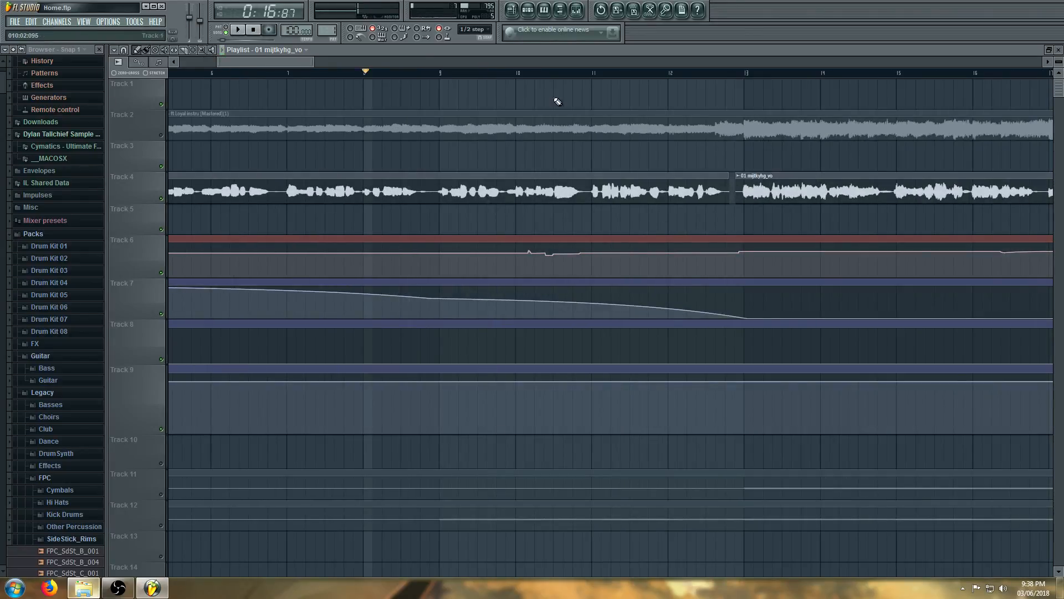
Play the vocal on track 4 from about bar 9 into bar 10 to locate its sustained note
left_click(501, 74)
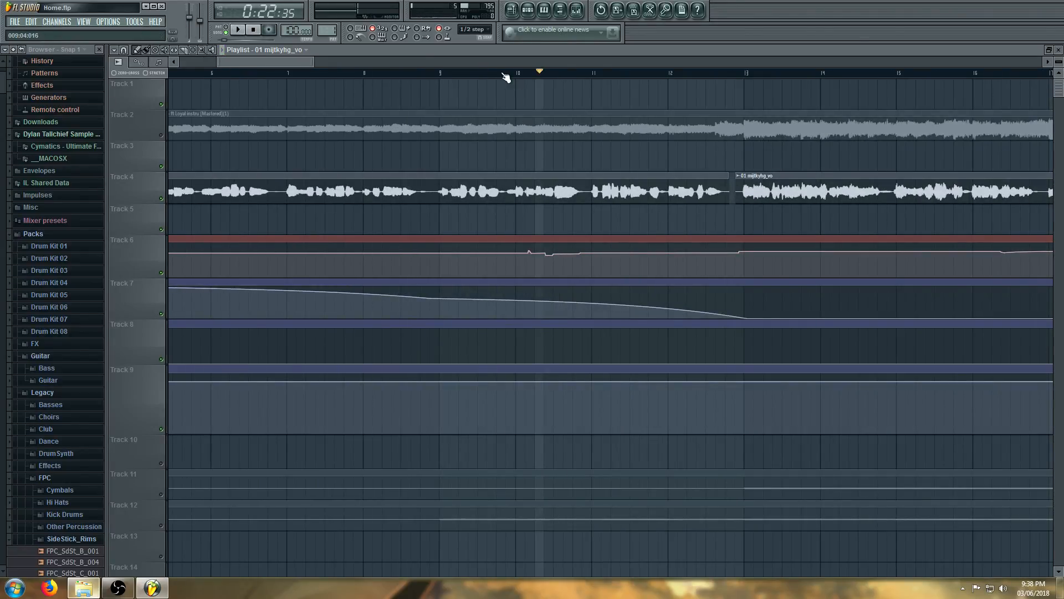
scroll(573, 181, "up", 4)
key("space")
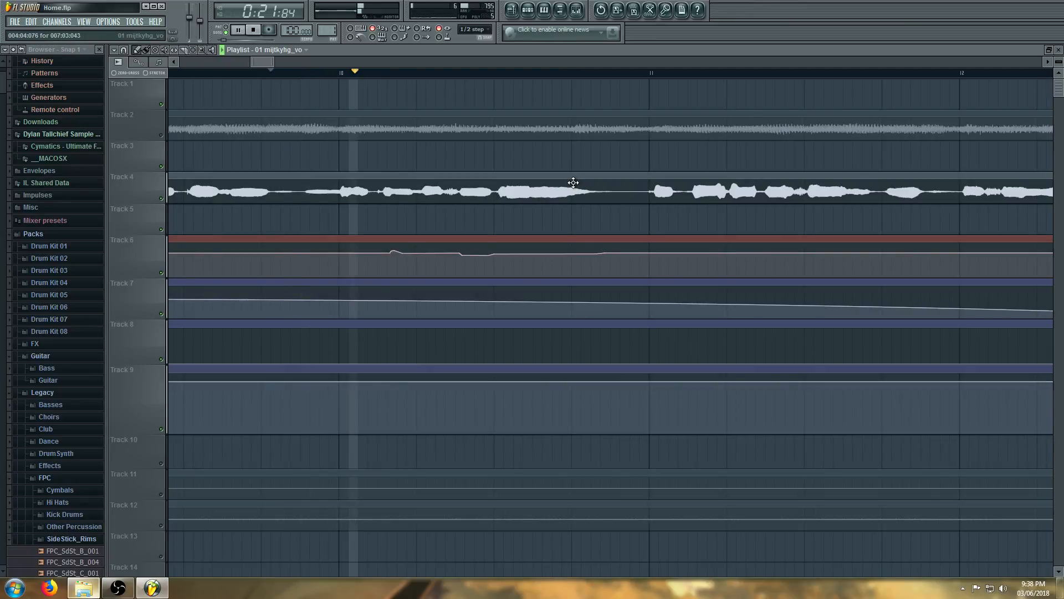
key("space")
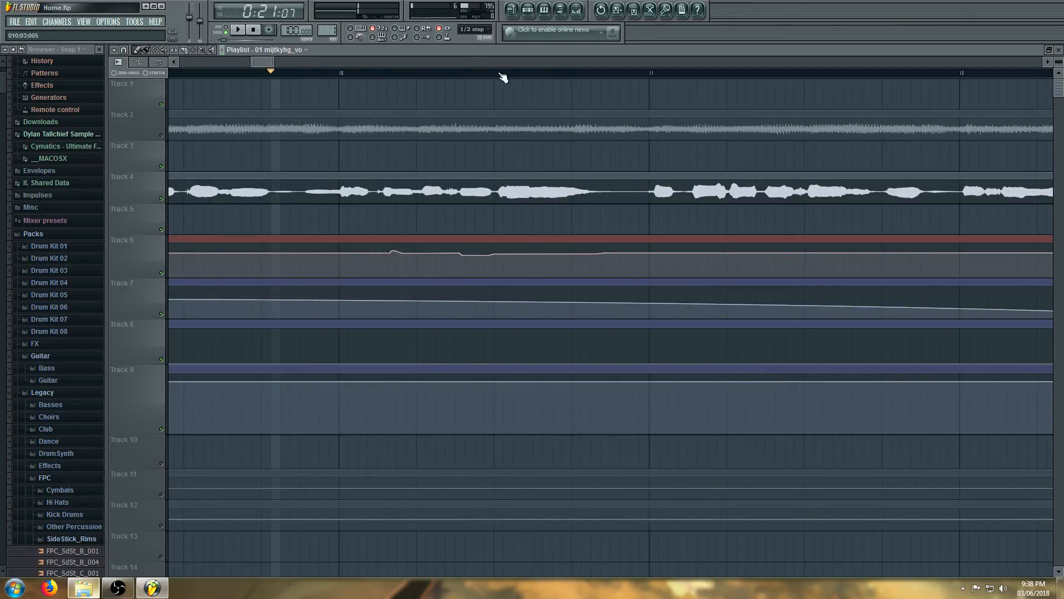
Slice the track 4 vocal at the start and end of the sustained note in mid bar 10, and return to the Draw tool
left_click(497, 73)
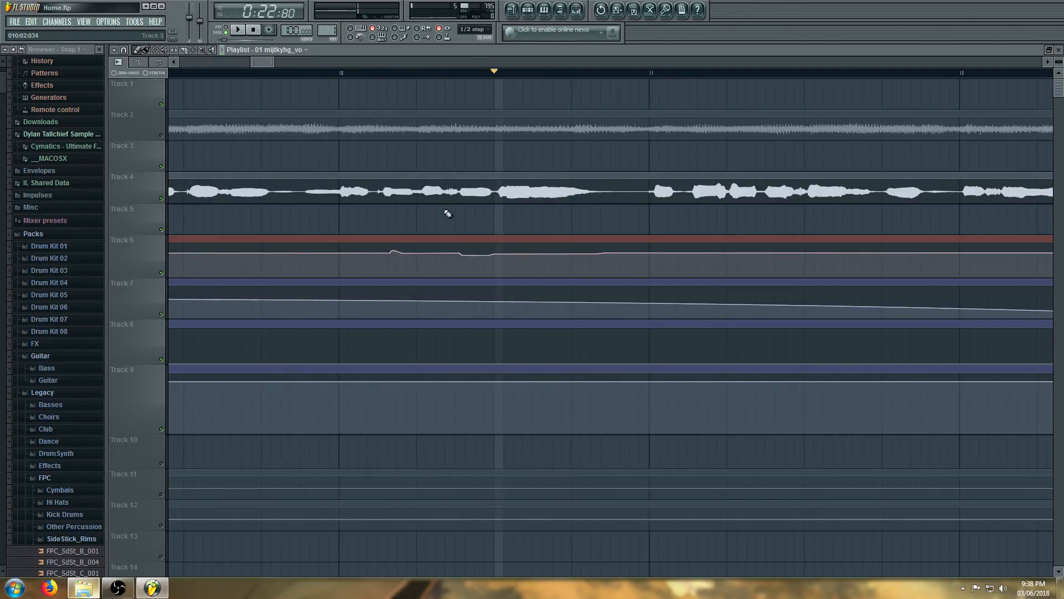
scroll(444, 188, "down", 4)
scroll(449, 188, "up", 2)
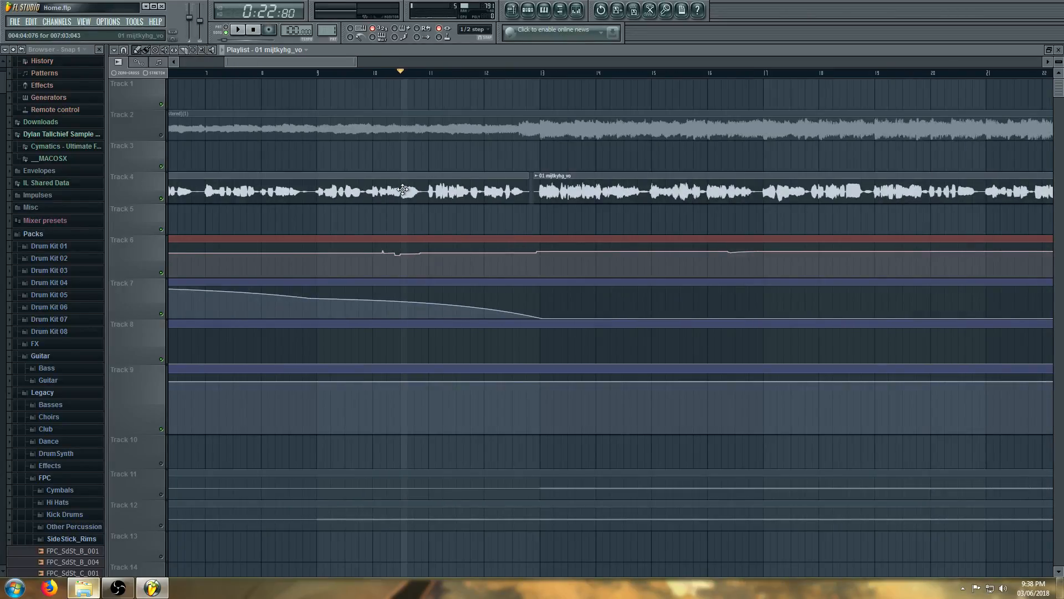
scroll(403, 189, "up", 6)
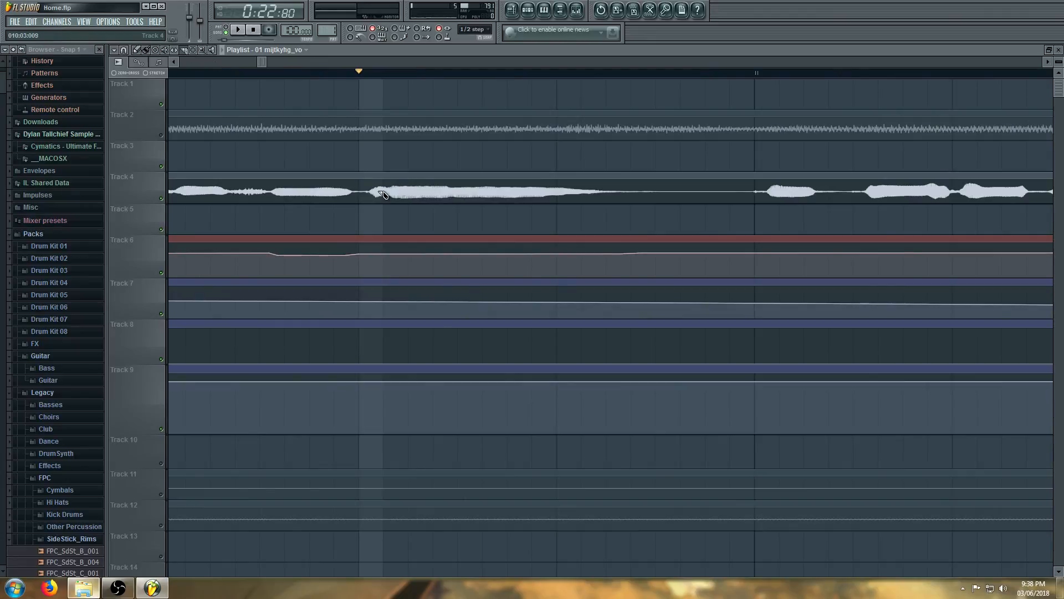
left_click(382, 194)
left_click(656, 192)
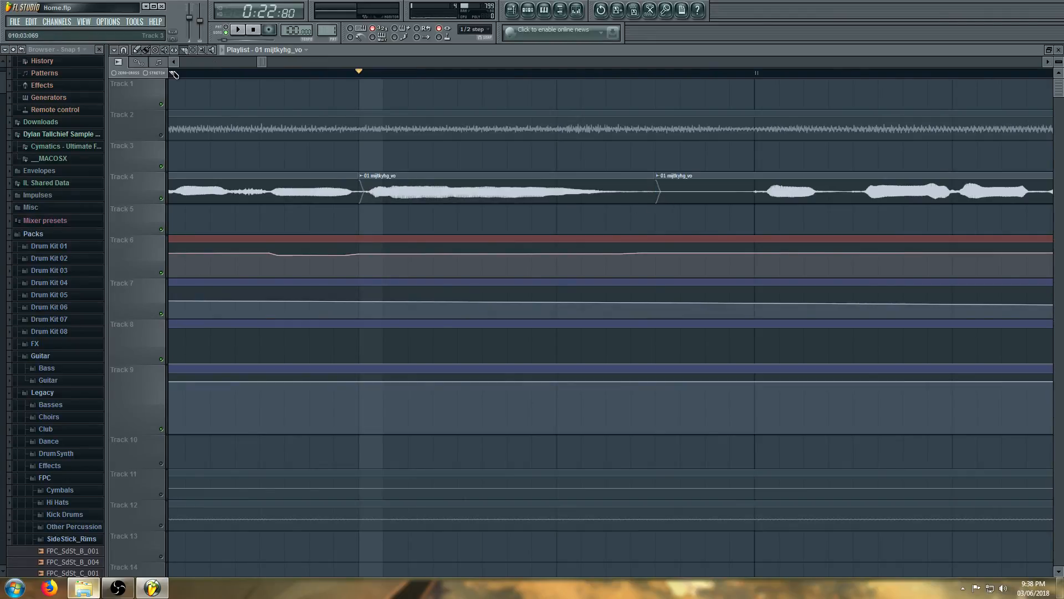
left_click(146, 49)
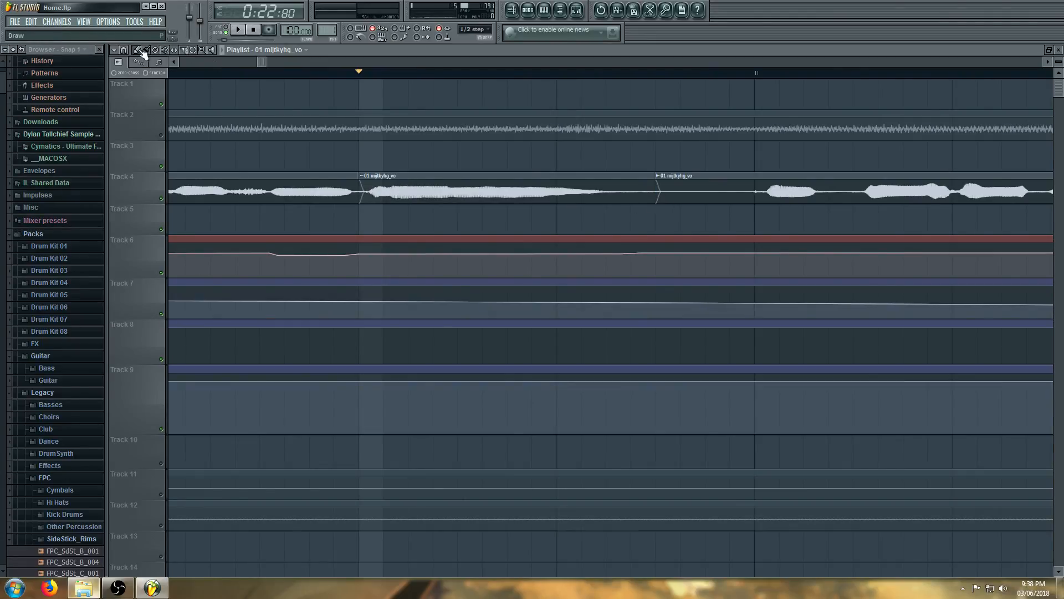
Examine the sample commands available for the newly sliced vocal clip, including Make unique as sample
left_click(361, 176)
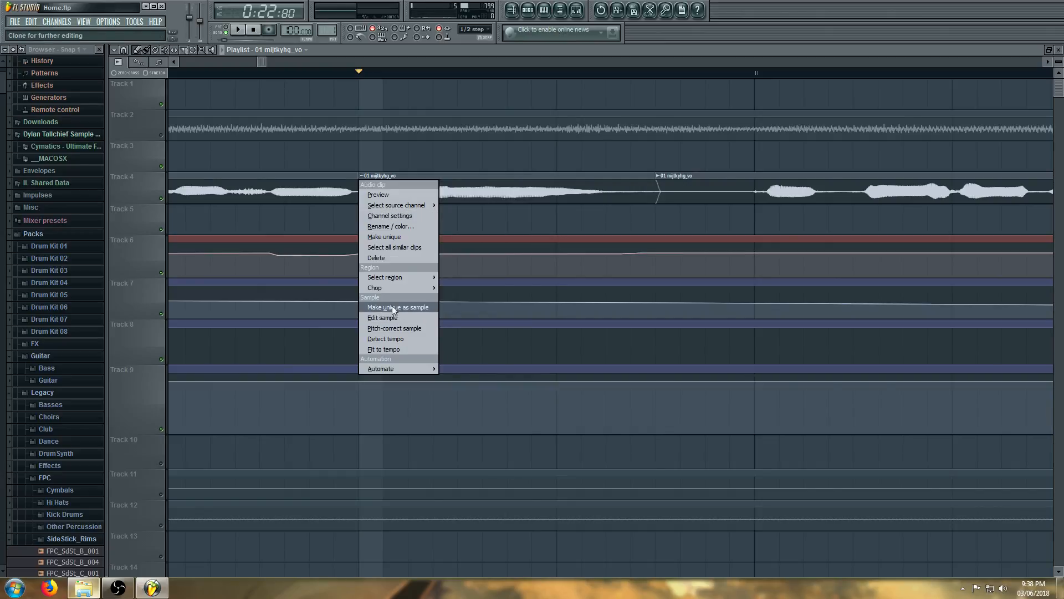
left_click(488, 203)
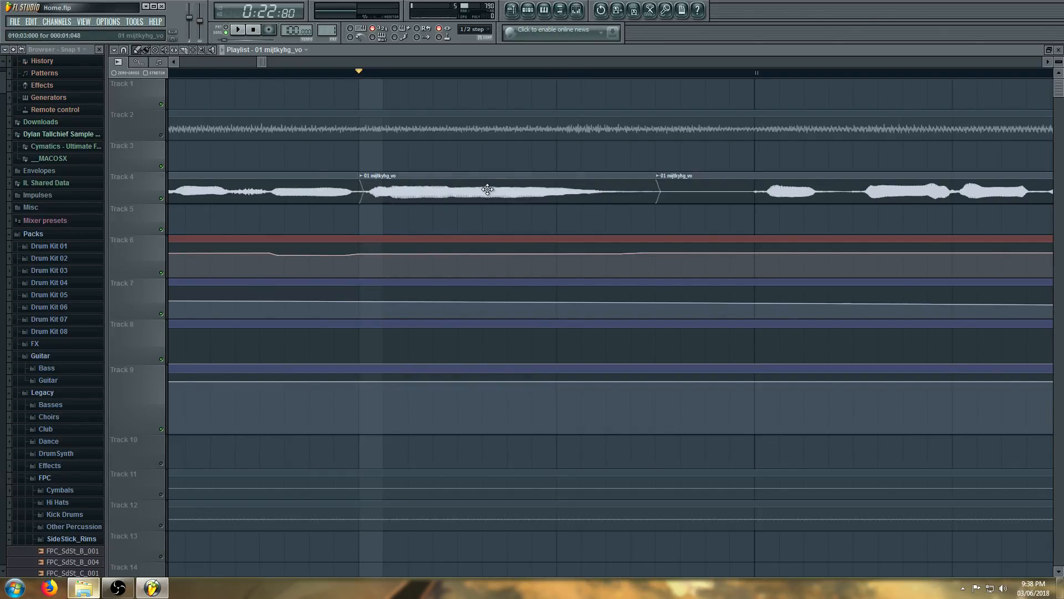
scroll(399, 221, "down", 5)
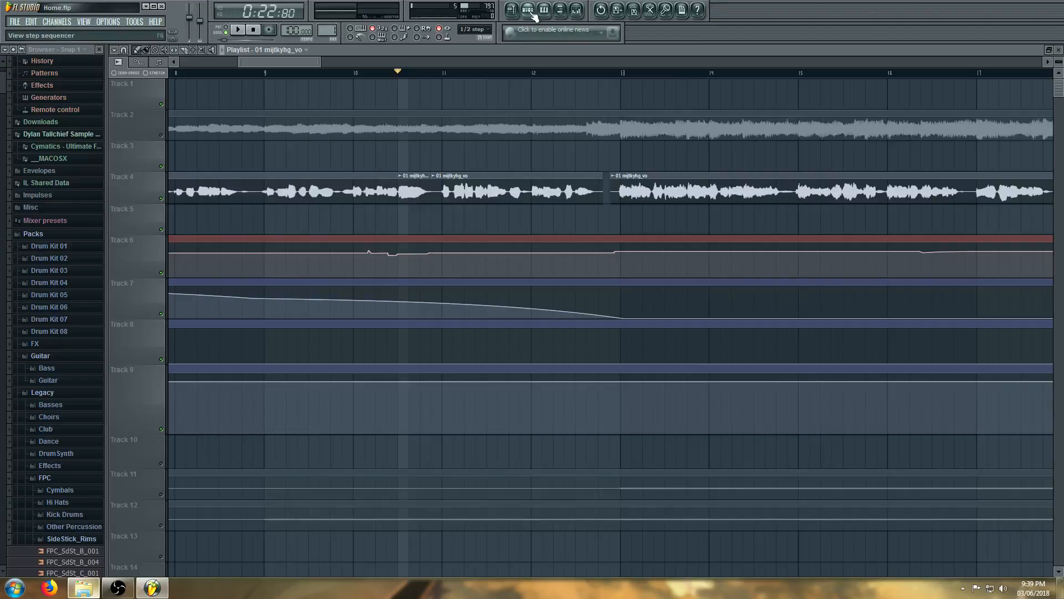
Show the step sequencer and reposition it higher so more of its channels are visible, and close it
left_click(528, 10)
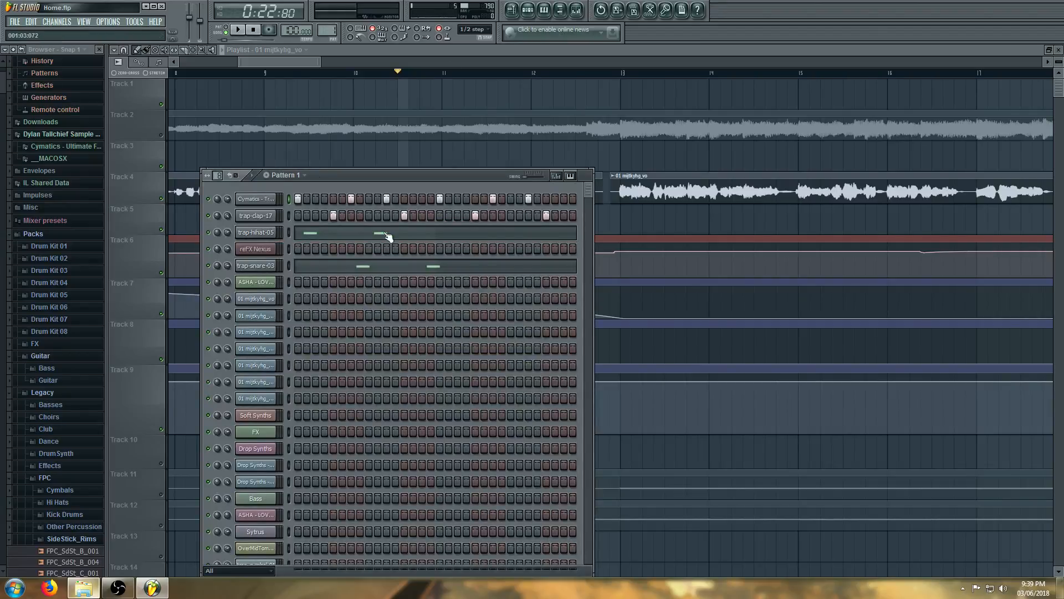
left_click_drag(391, 176, 400, 57)
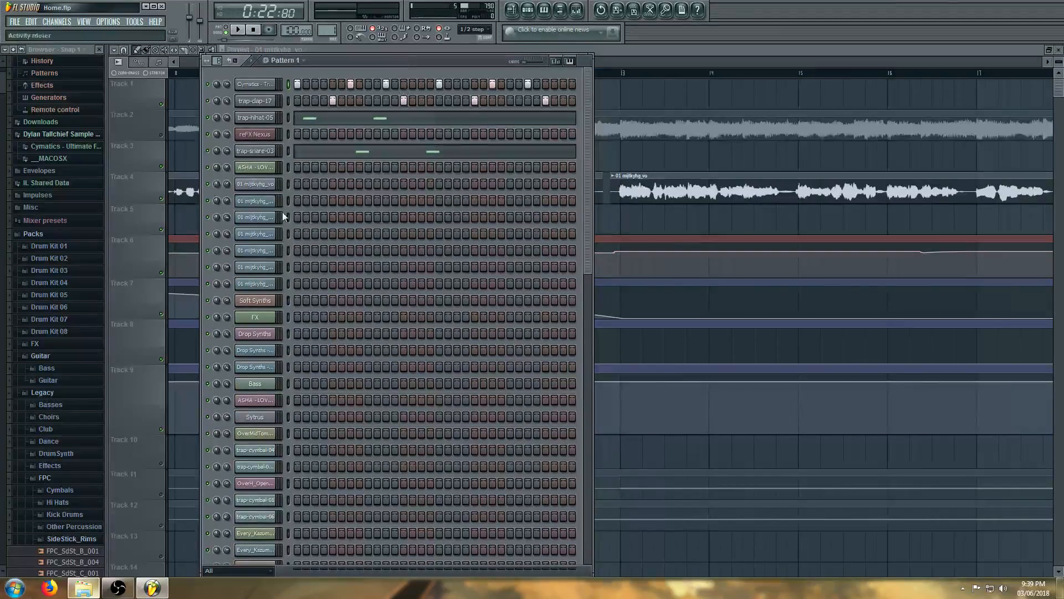
left_click(586, 60)
Set the playhead to bar 25 and audition the 01 mijtkyhg_vo - Part_3 sample from its channel settings
scroll(438, 94, "down", 5)
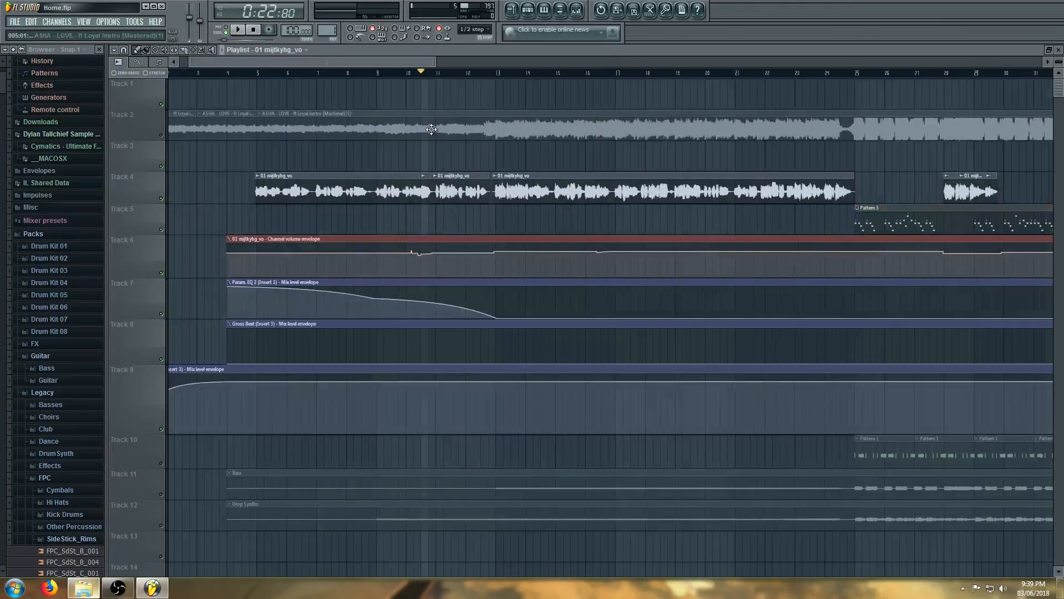
scroll(903, 150, "up", 3)
left_click(543, 74)
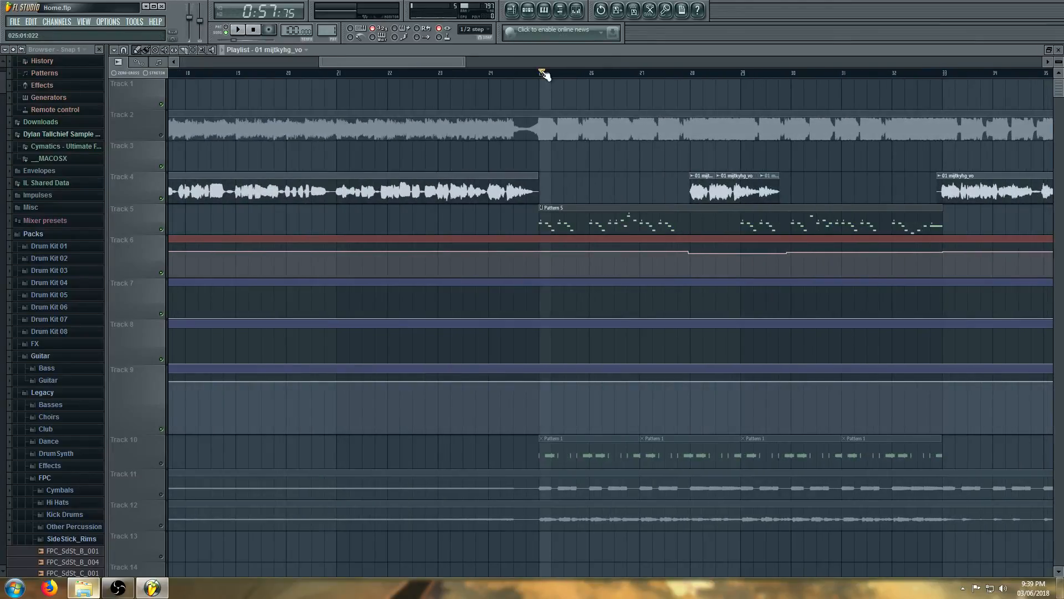
left_click(529, 10)
key("space")
key("space")
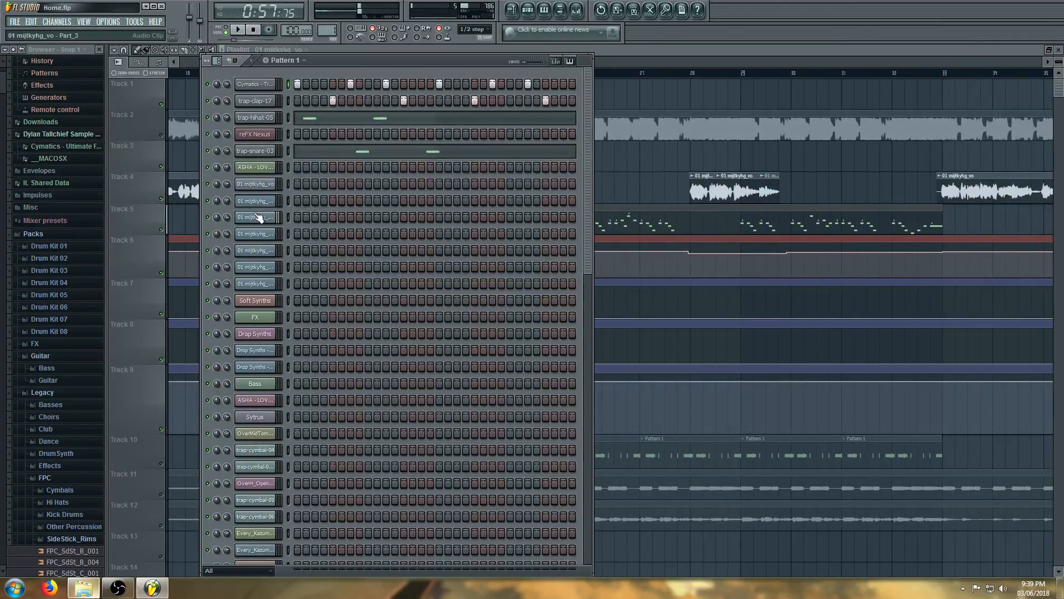
left_click(262, 220)
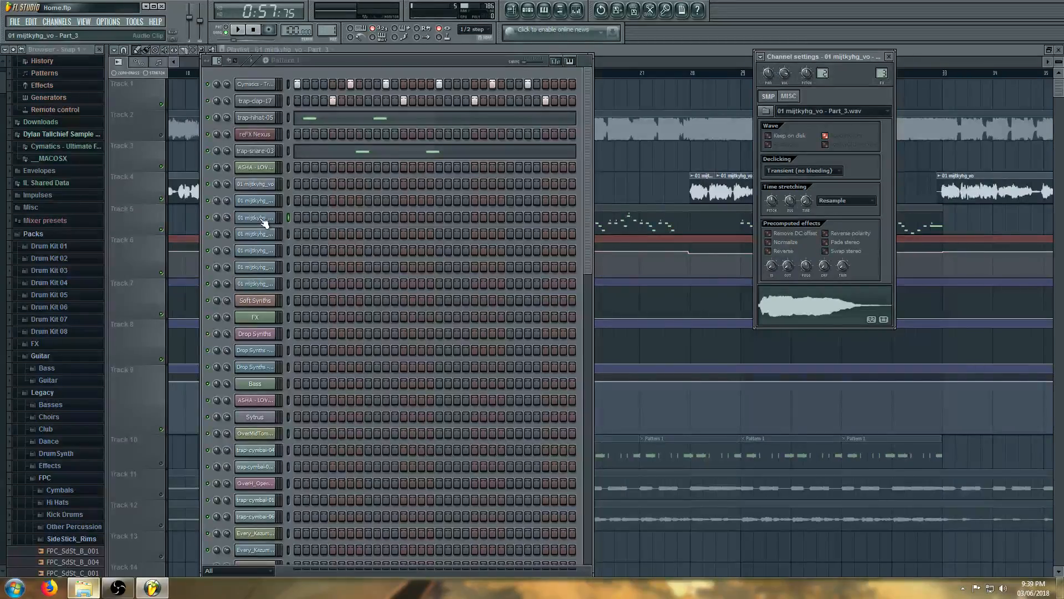
left_click(778, 309)
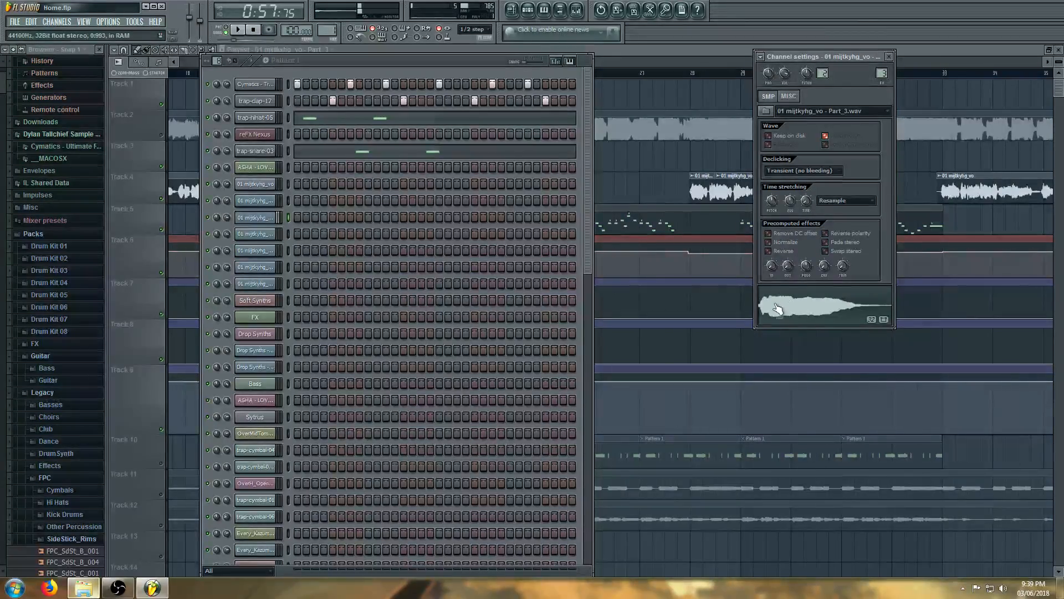
Open the piano roll for the 01 mijtkyhg_vo - Part_3 channel in Pattern 1
left_click(610, 125)
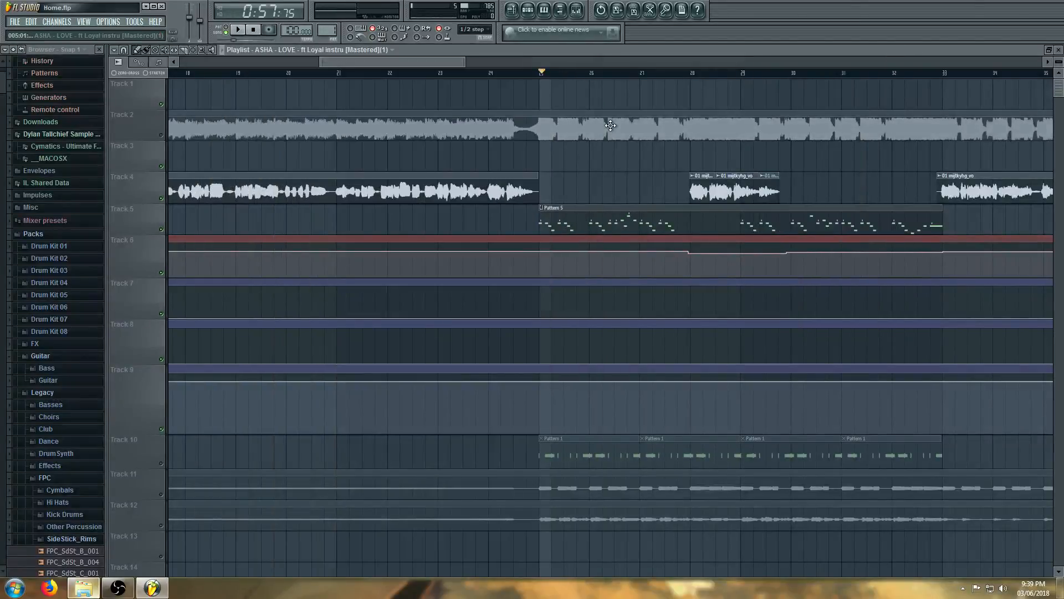
left_click(528, 16)
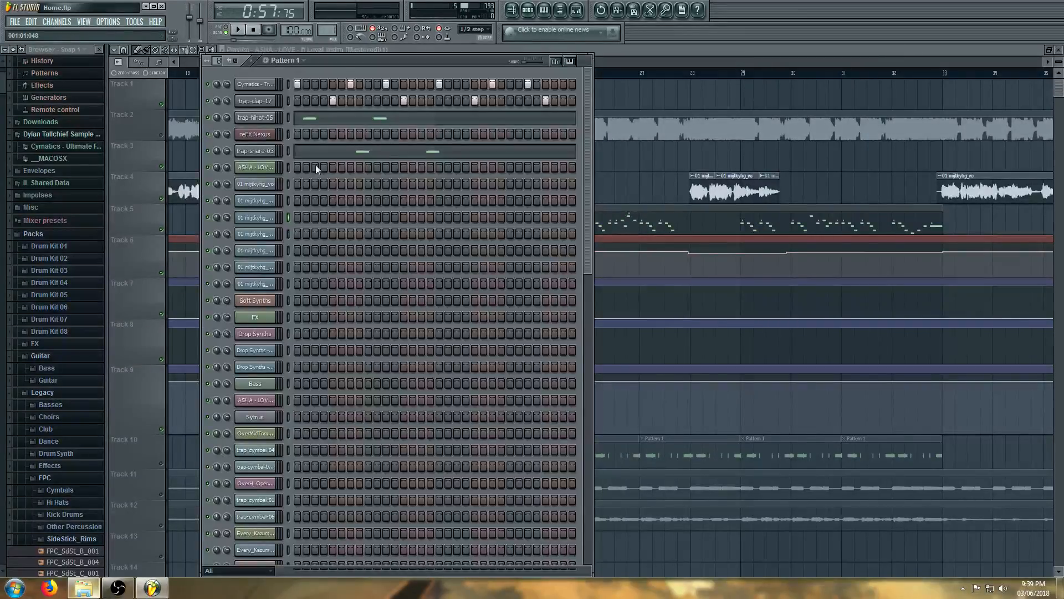
right_click(272, 217)
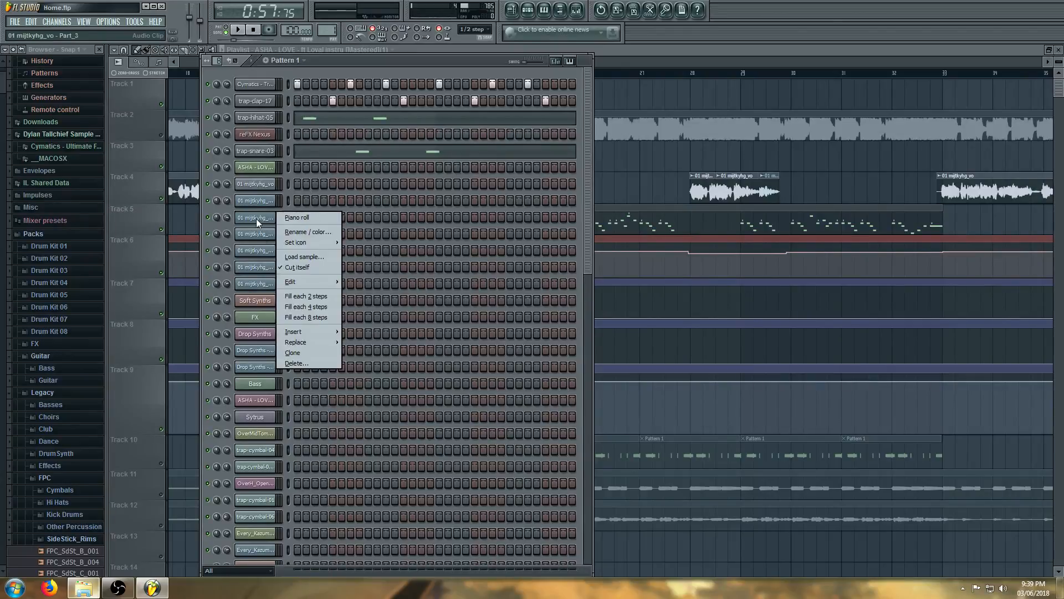
left_click(287, 217)
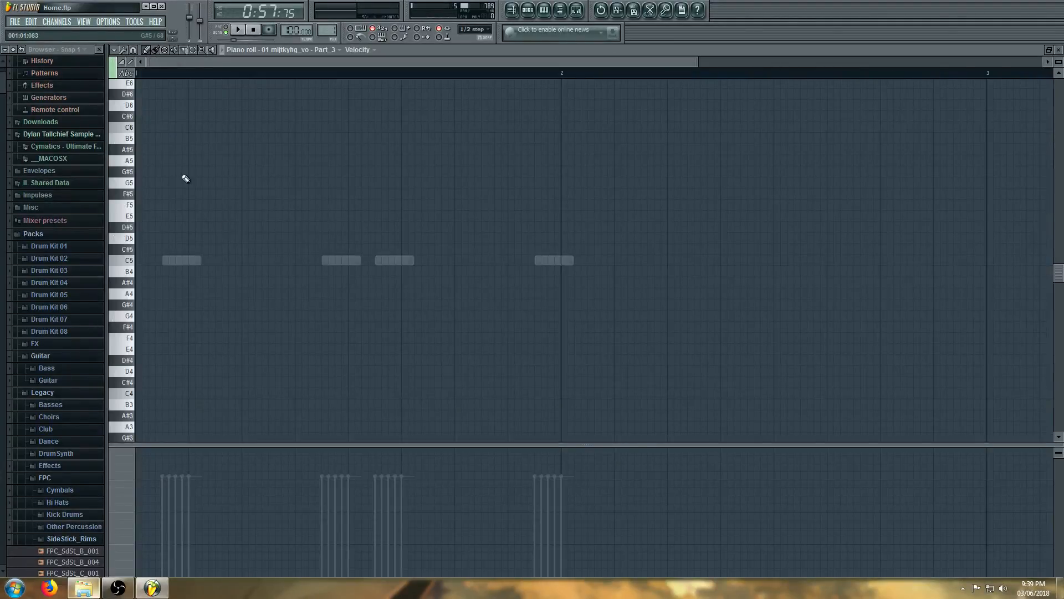
Draw a test melody of A#5, D#5, G4, G5 and D#5 notes in the first bar
left_click(145, 149)
left_click(211, 227)
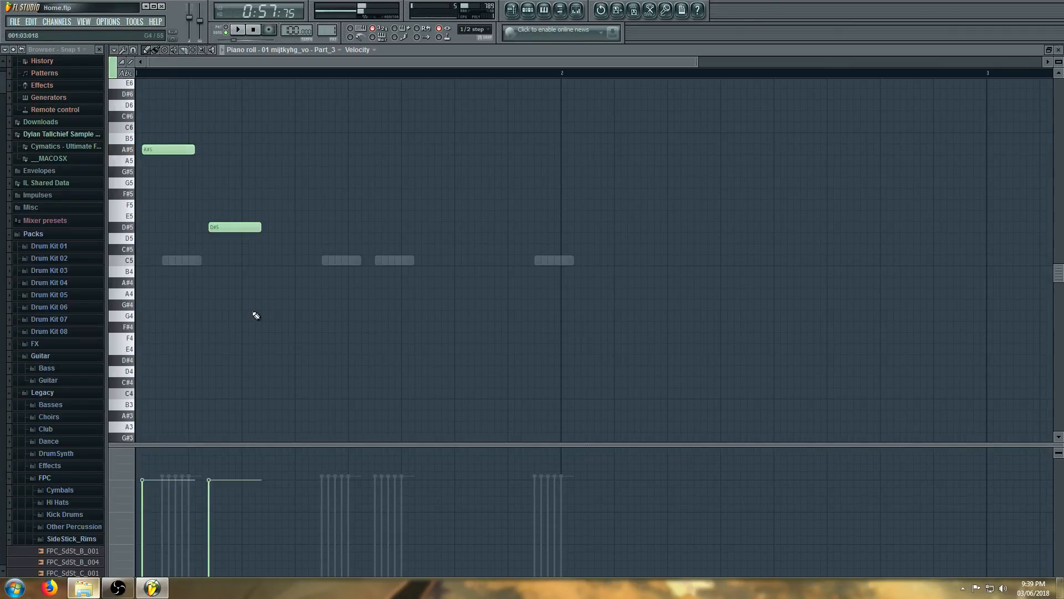
left_click(257, 316)
left_click(292, 180)
left_click(334, 227)
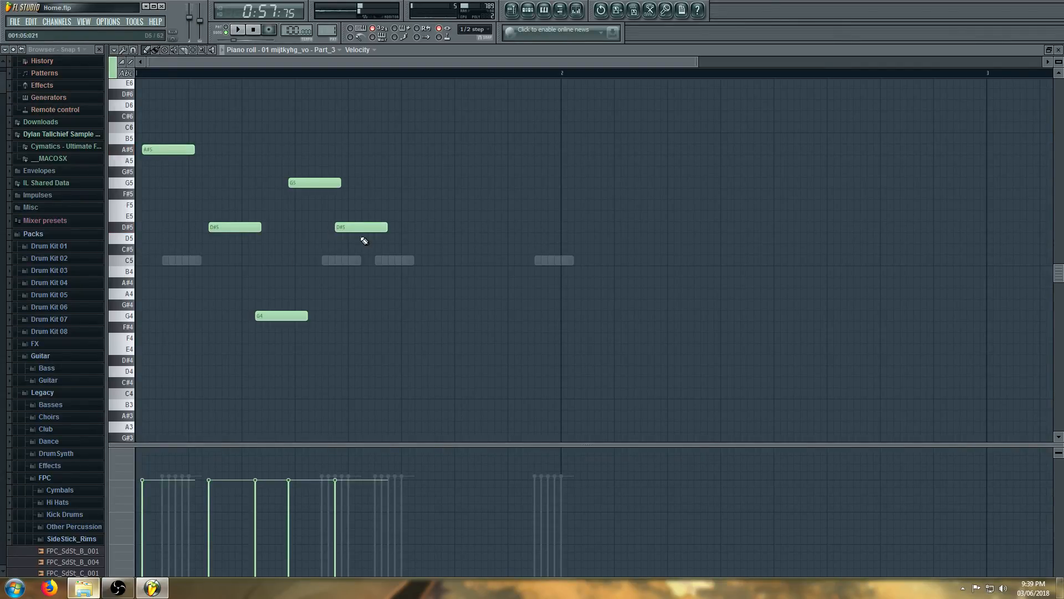
Delete all five test melody notes from the first bar
right_click(357, 227)
right_click(316, 183)
right_click(299, 316)
right_click(244, 227)
right_click(183, 149)
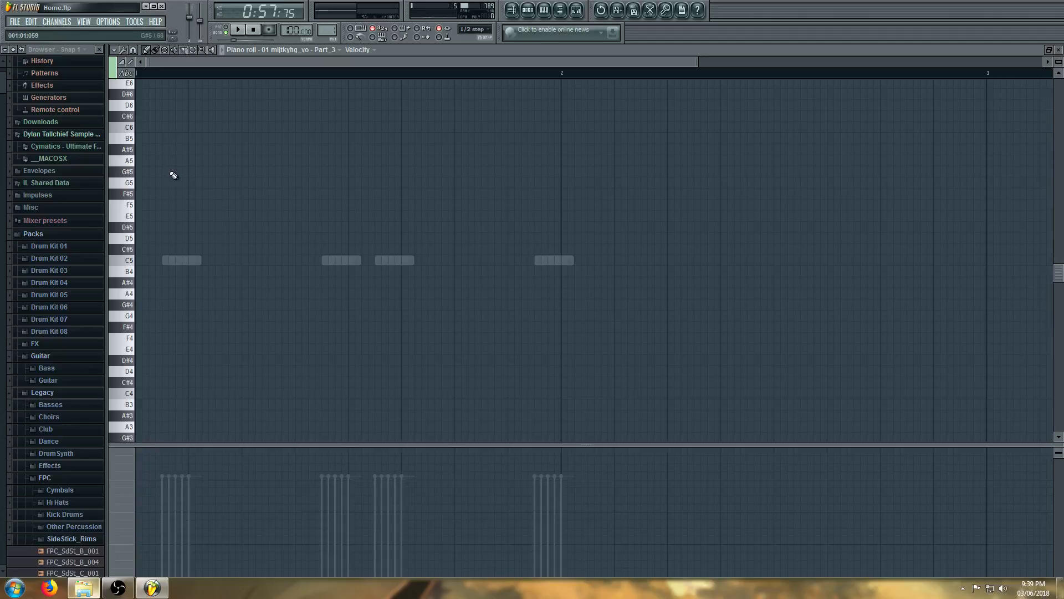
Draw a second test melody of A#5, F#5, G5 and A5 notes in the first bar
left_click(142, 149)
left_click(214, 194)
left_click(286, 182)
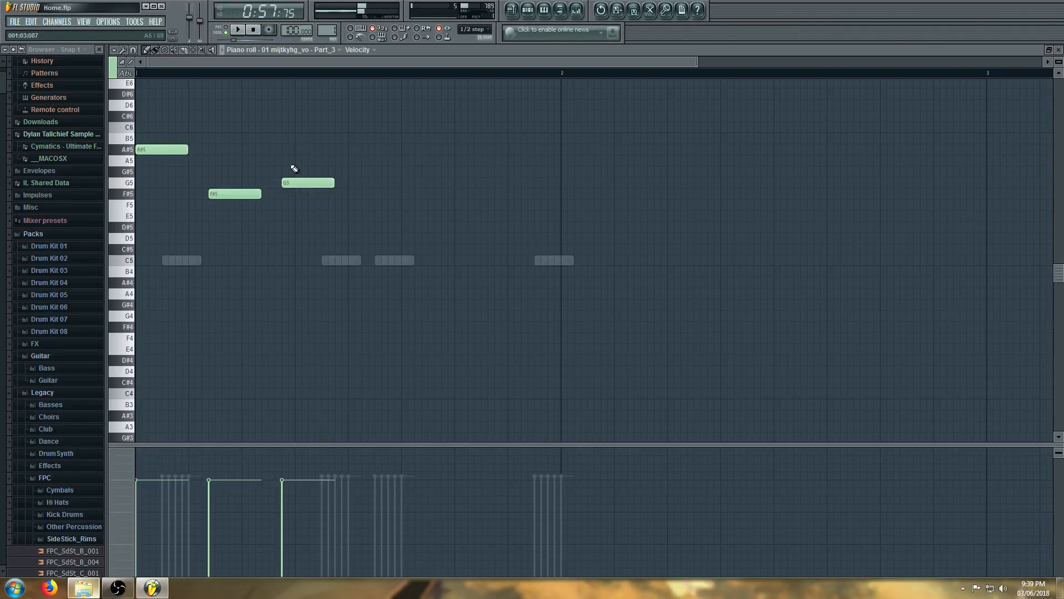
left_click(300, 160)
Delete the four notes of the second test melody
right_click(311, 183)
right_click(333, 160)
right_click(232, 193)
right_click(167, 149)
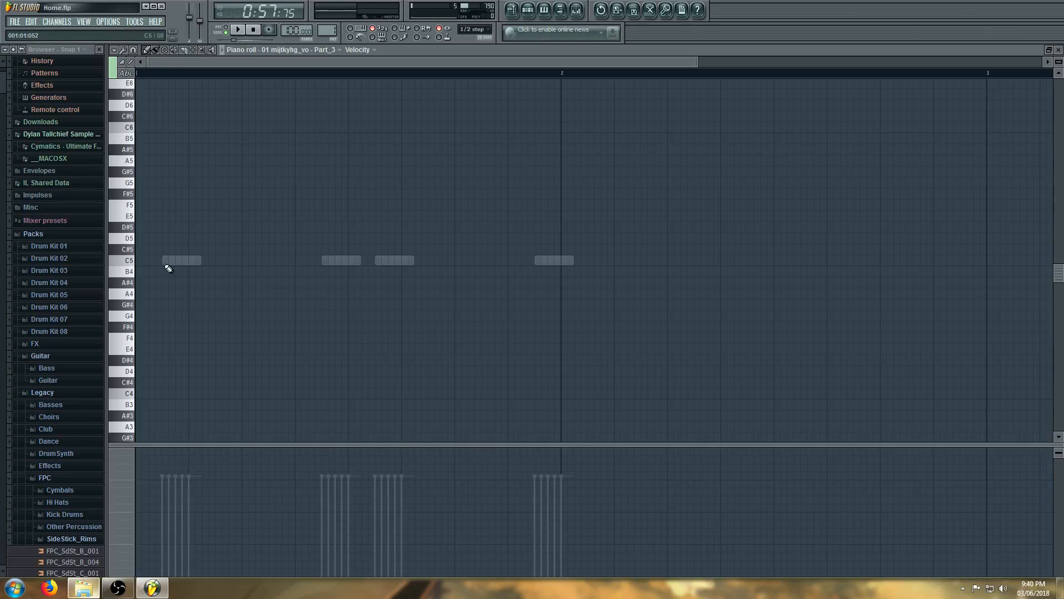
Draw a C5 note at the start of bar 1 and a C6 slide note of equal length above it
left_click(139, 262)
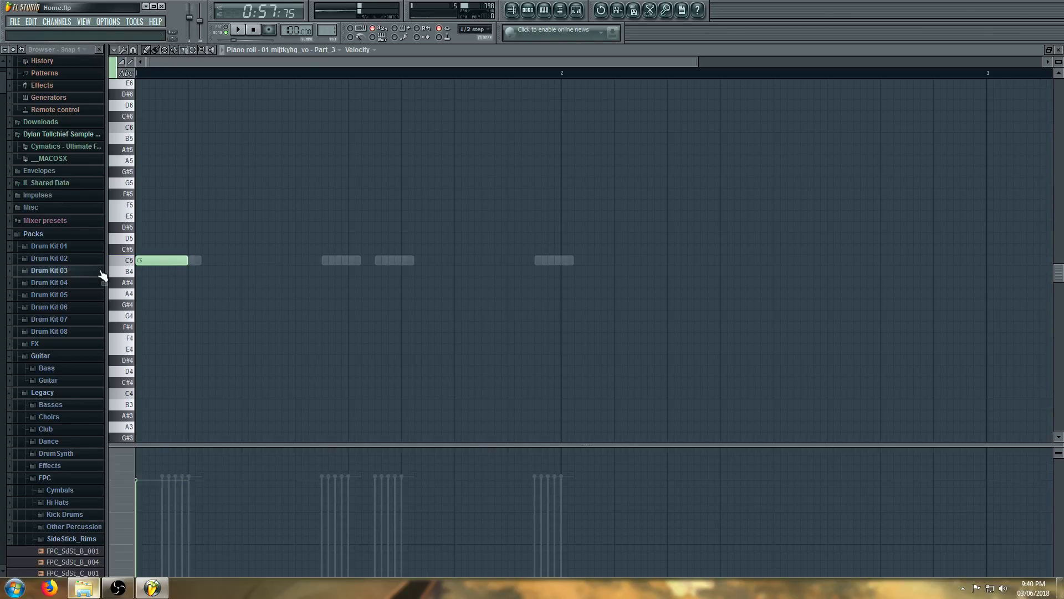
scroll(142, 230, "up", 4)
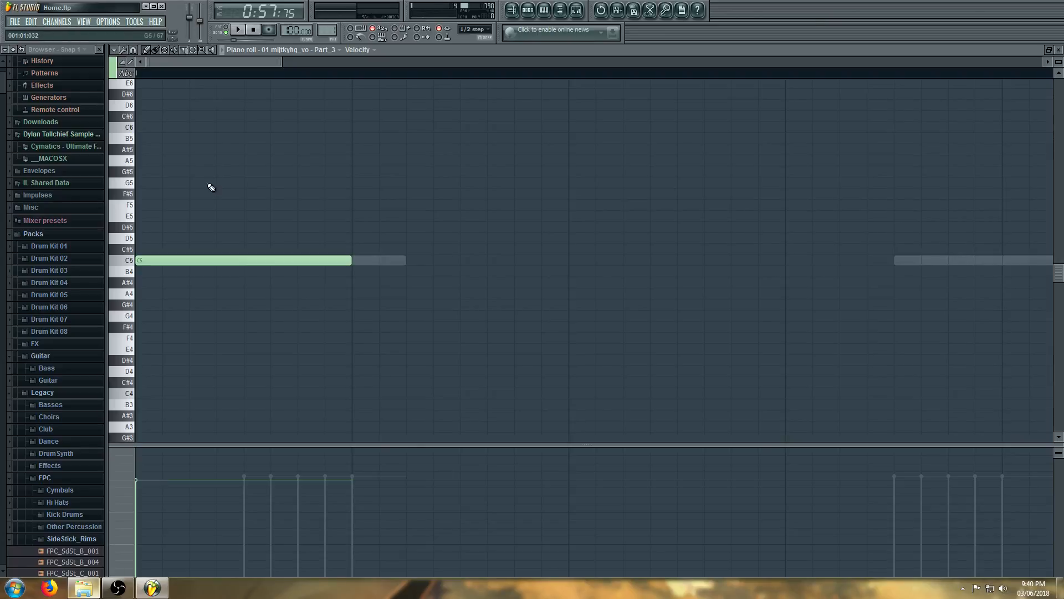
left_click(153, 131)
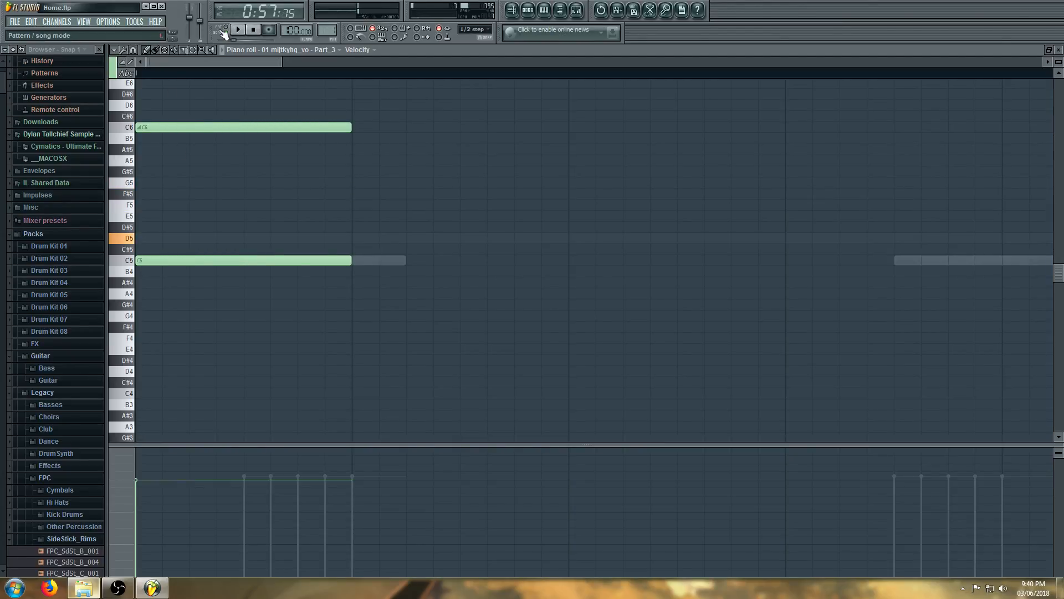
Play Pattern 1 to hear the slide to C6, bringing up the step sequencer between playbacks
key("space")
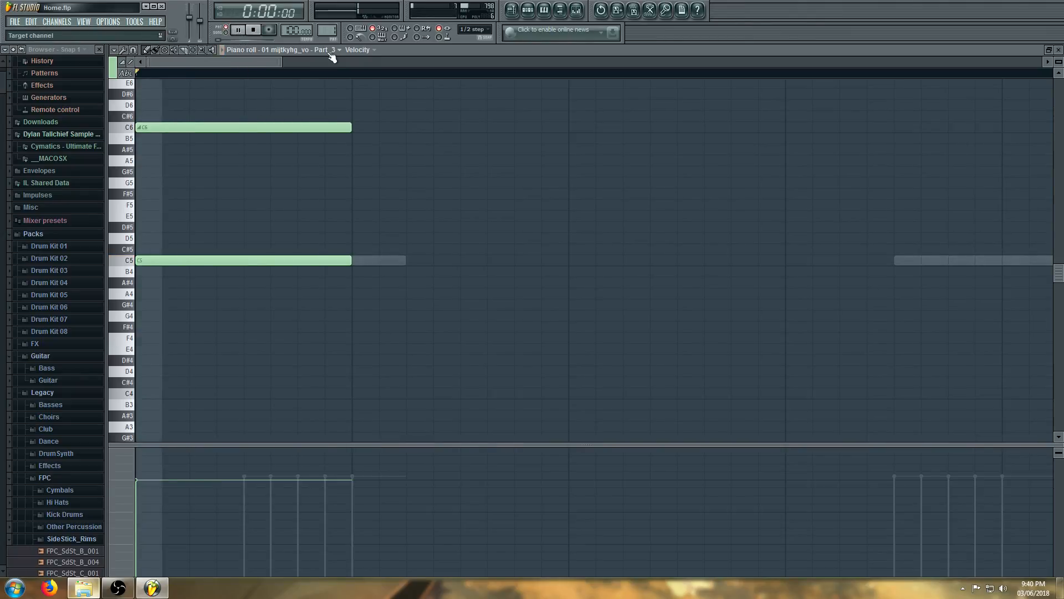
key("space")
left_click(526, 11)
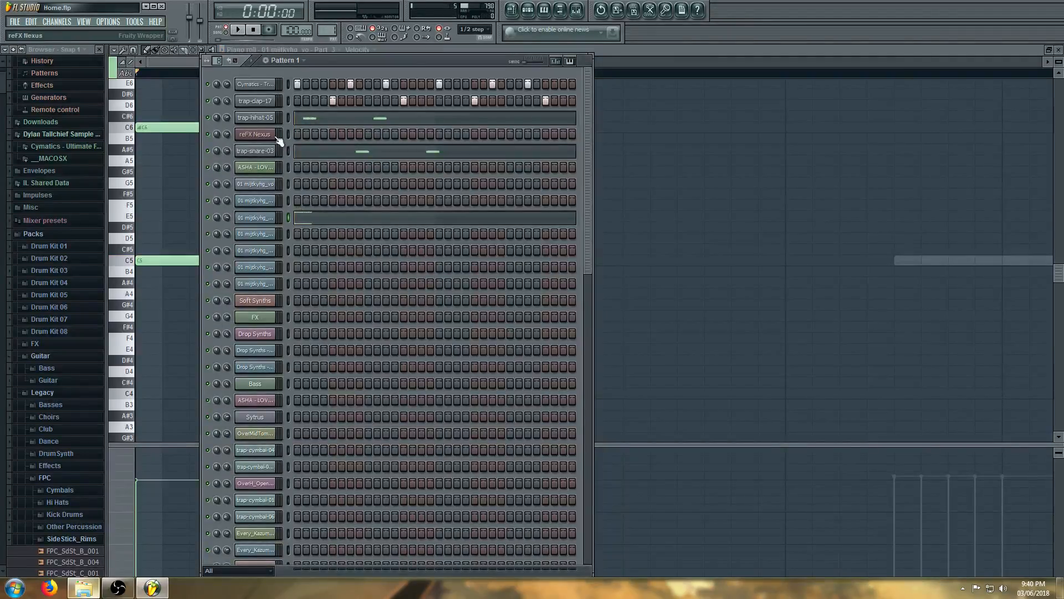
key("space")
key("space")
Move the slide note from C6 down to E4 and play the pattern to hear the downward slide
left_click(187, 128)
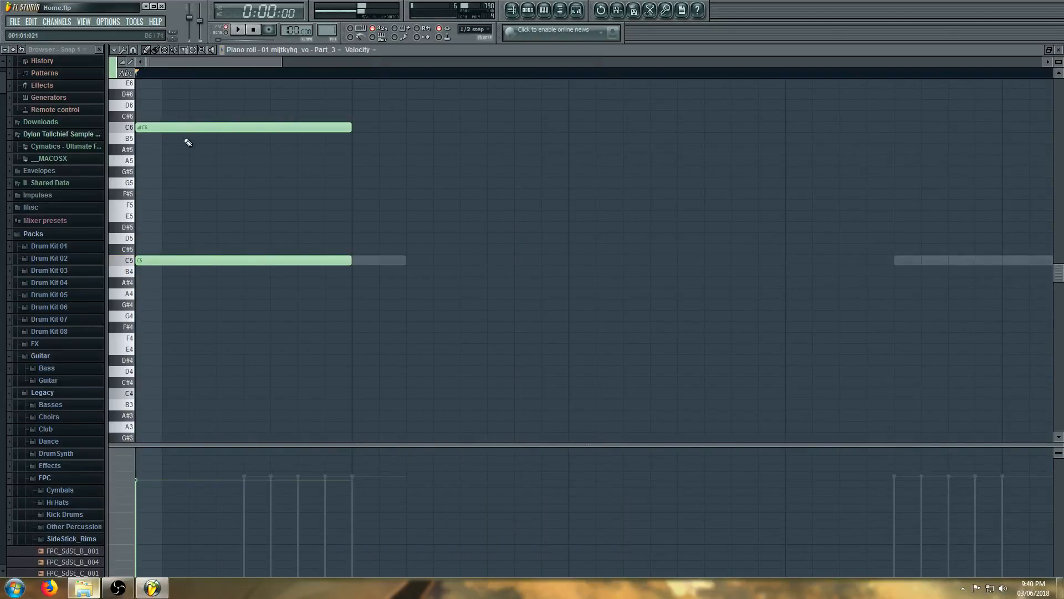
left_click_drag(218, 126, 204, 361)
key("space")
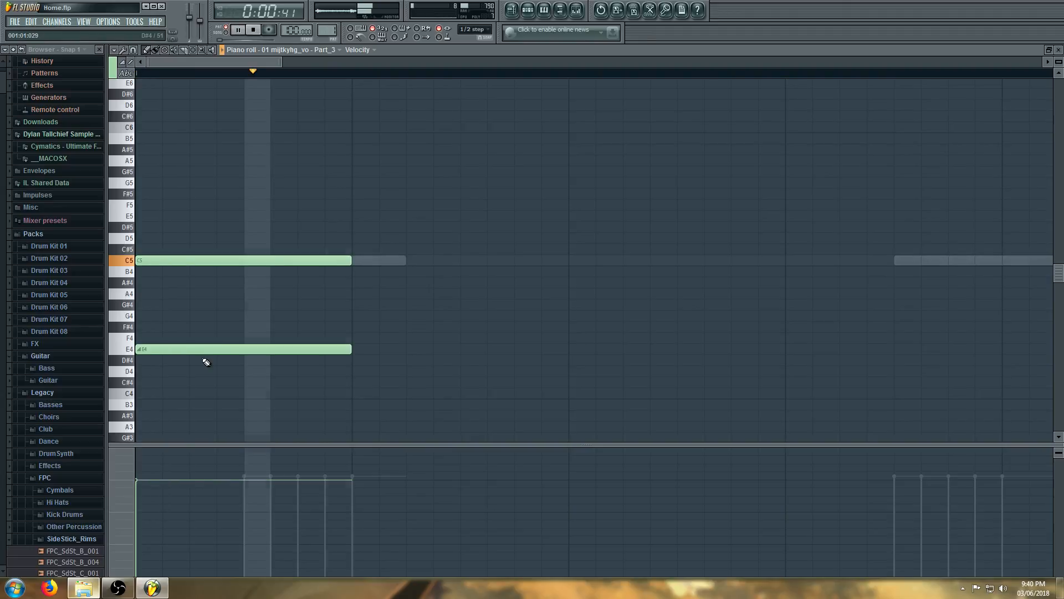
key("space")
key("space")
key("space")
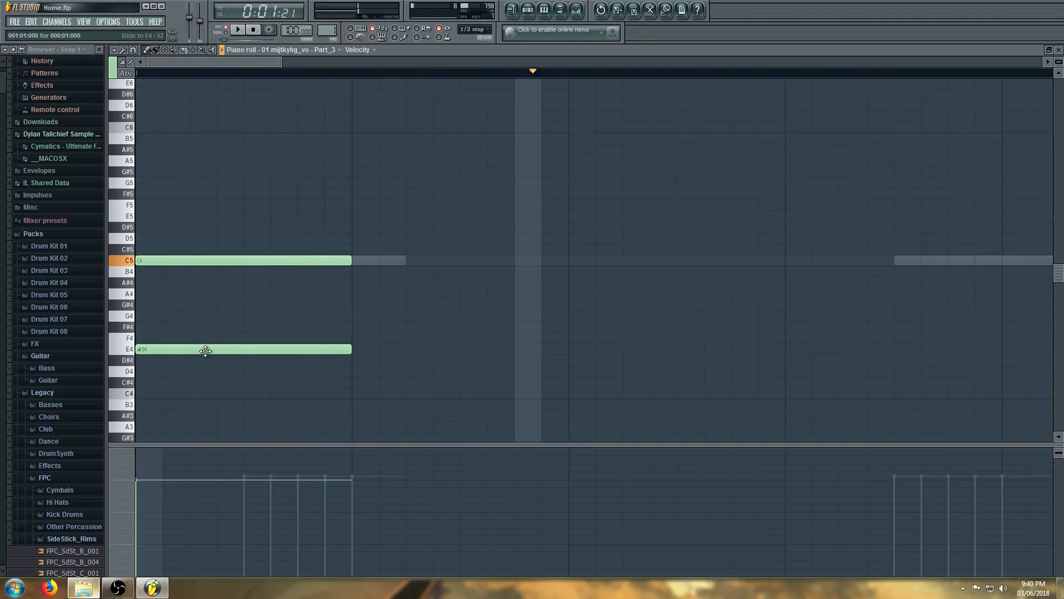
Play the downward slide once more, and delete the E4 slide note and the C5 note from the piano roll
key("space")
key("space")
right_click(205, 350)
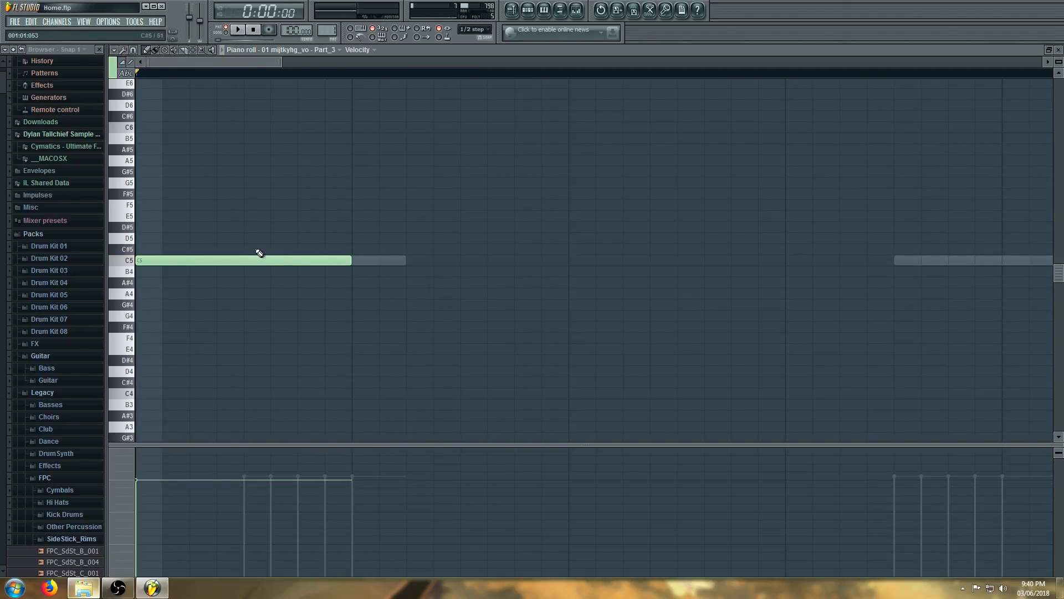
right_click(305, 260)
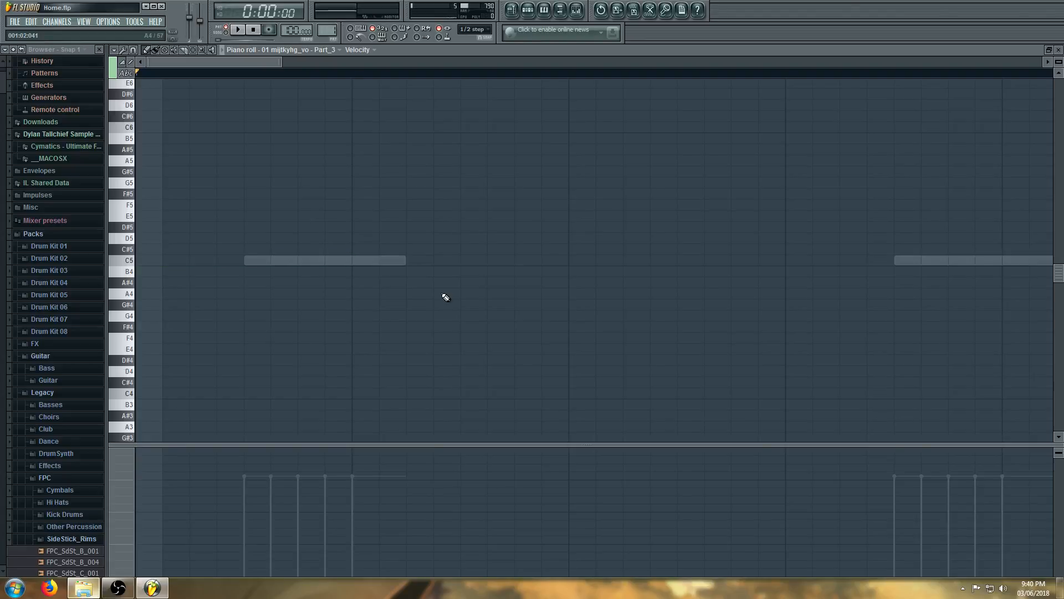
Open the Pattern 5 clip from the playlist in the piano roll and play its vocal melody with slide notes
left_click(527, 11)
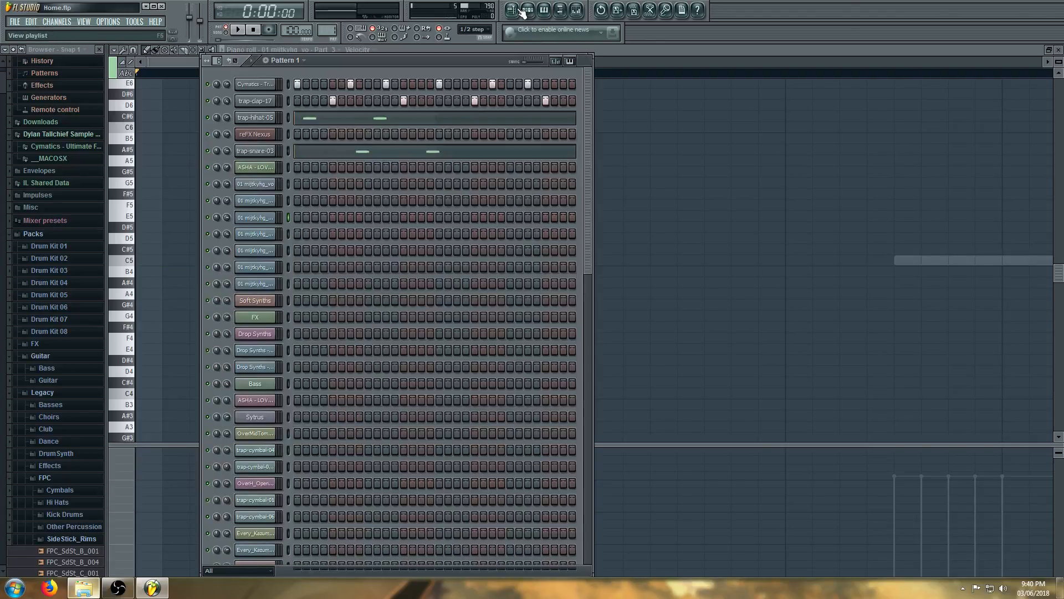
left_click(511, 10)
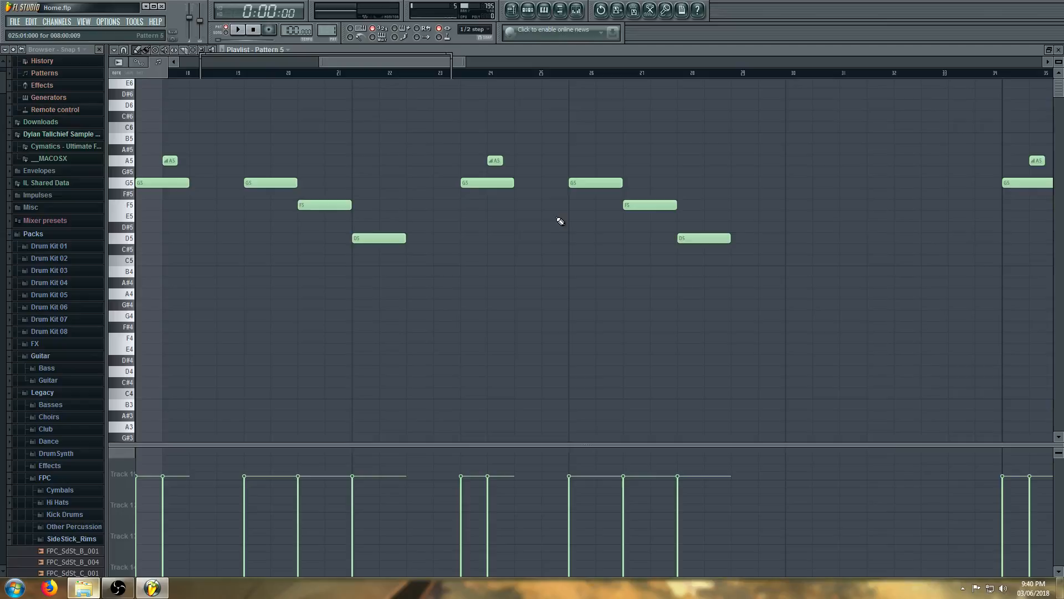
scroll(555, 222, "down", 4)
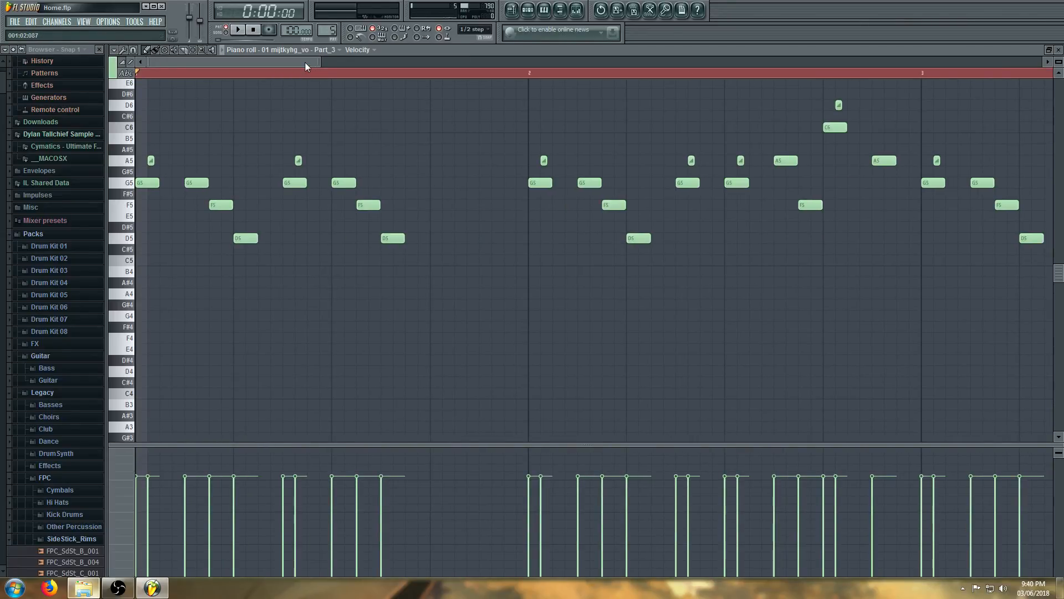
left_click(147, 73)
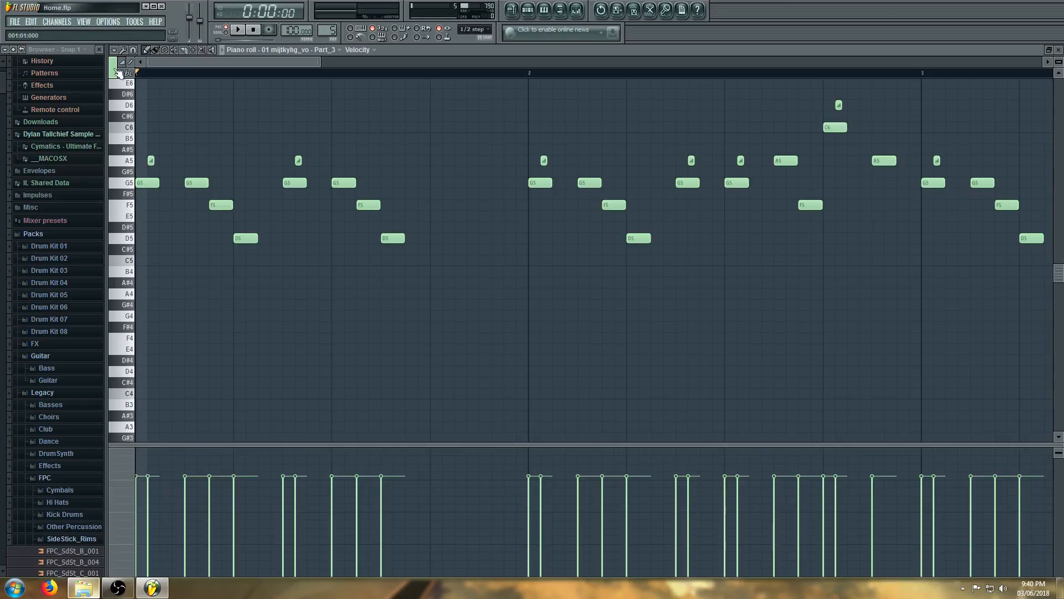
scroll(280, 157, "up", 1)
scroll(280, 157, "down", 3)
key("space")
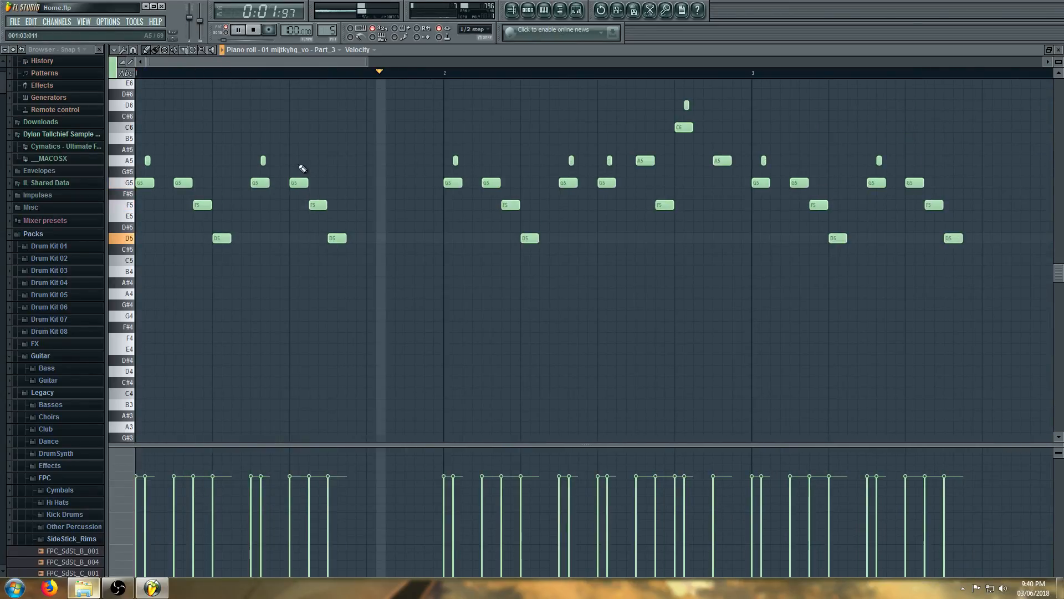
scroll(299, 169, "down", 1)
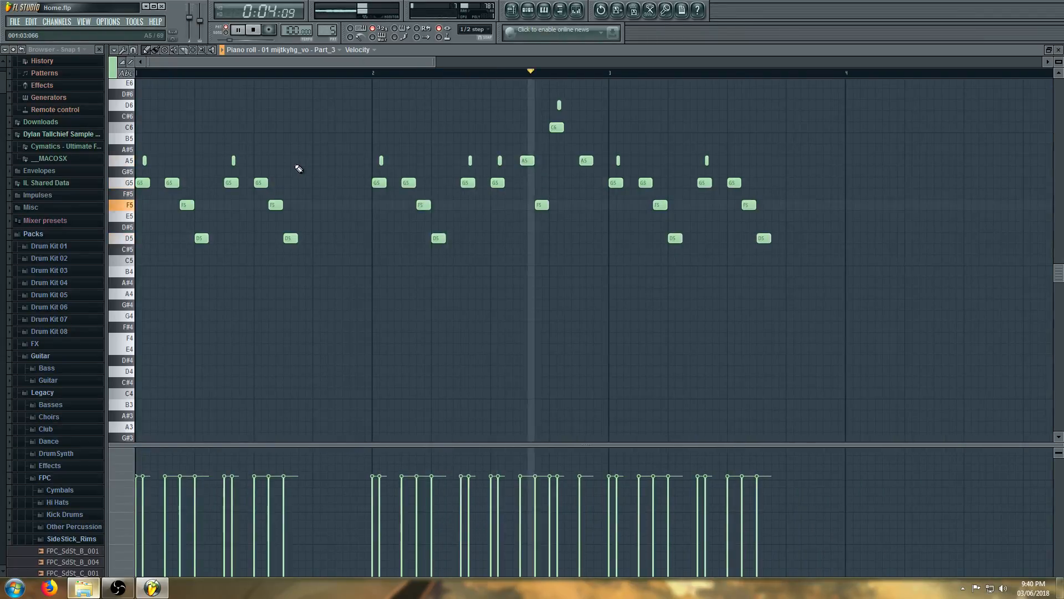
key("space")
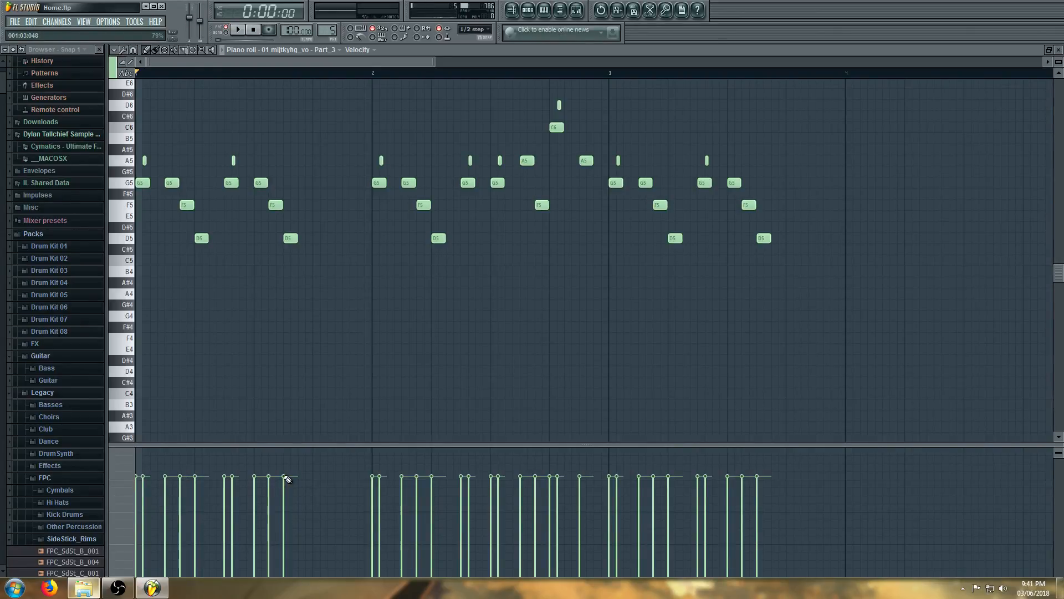
Try lowering the velocity of the first A5 slide note and the first D5 note, play the pattern and undo both edits
left_click(143, 508)
left_click(195, 517)
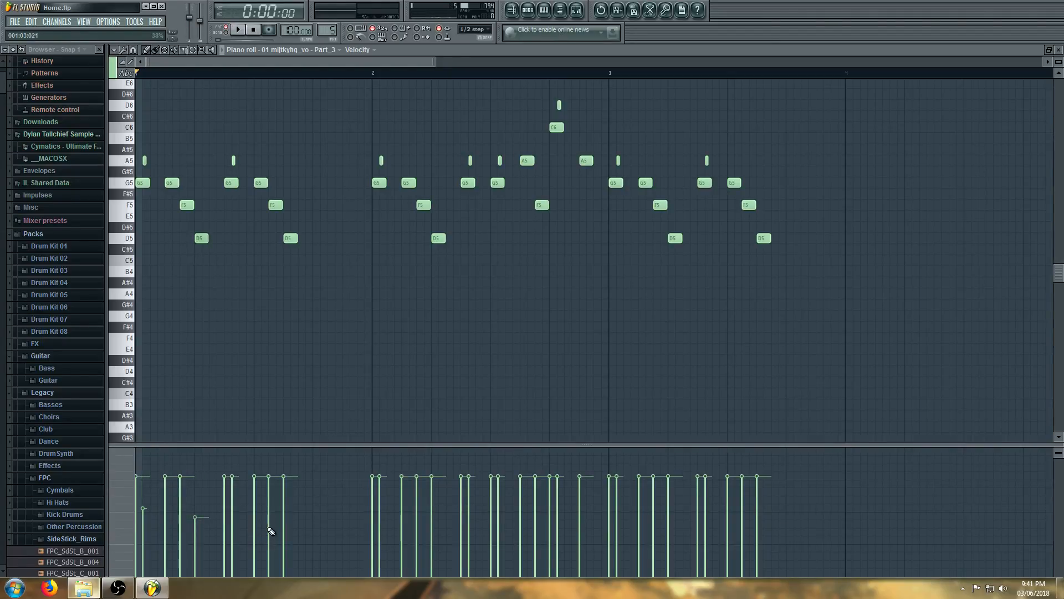
key("space")
key("ctrl+z")
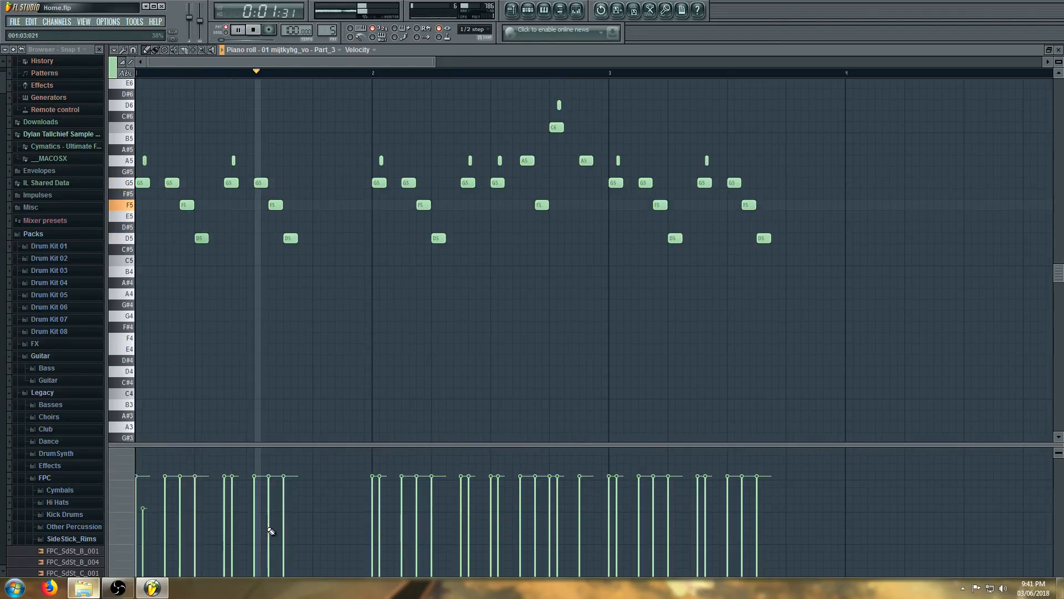
key("space")
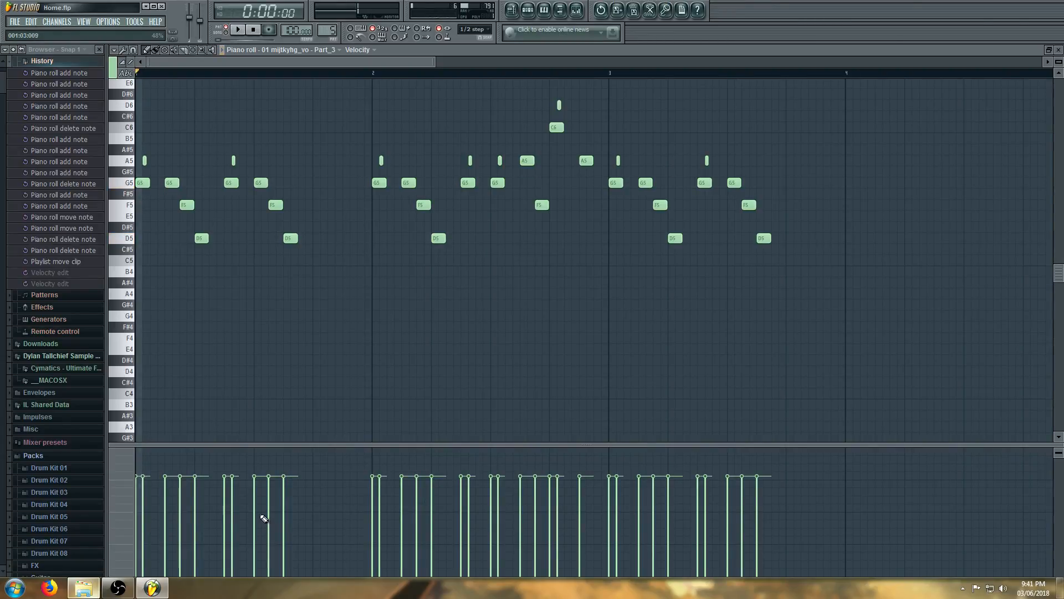
Switch the event lane to note pan, pan the opening notes right and the third G5 note slightly left, and play the pattern
left_click(358, 51)
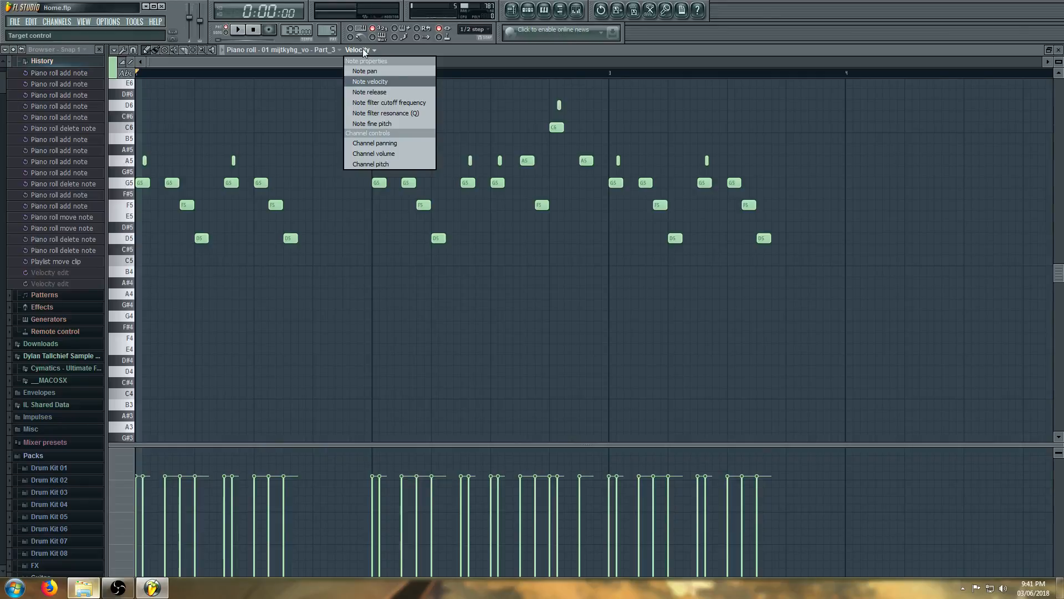
left_click(370, 71)
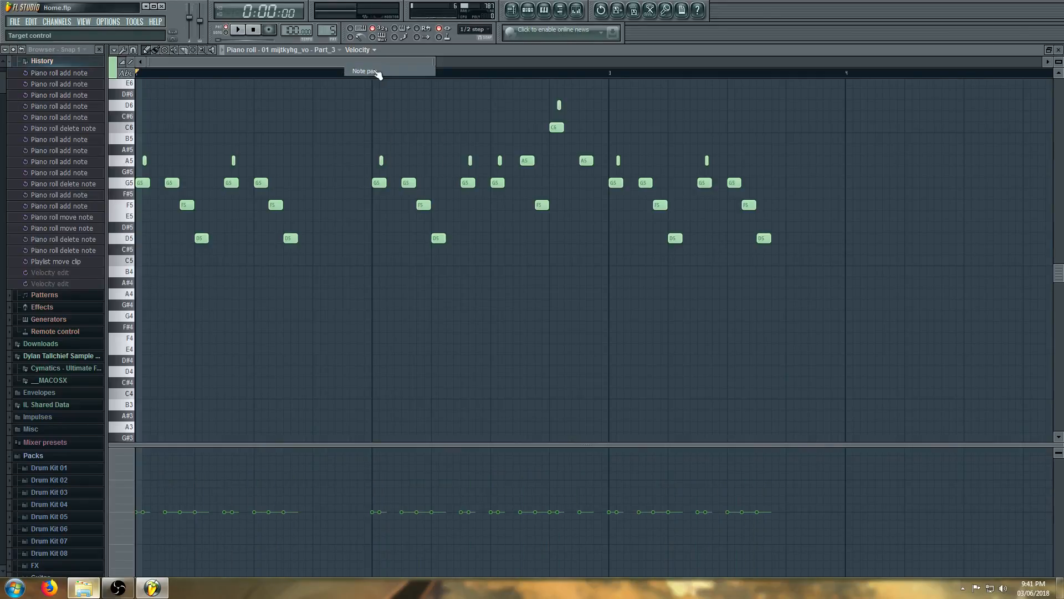
left_click(150, 470)
left_click(164, 487)
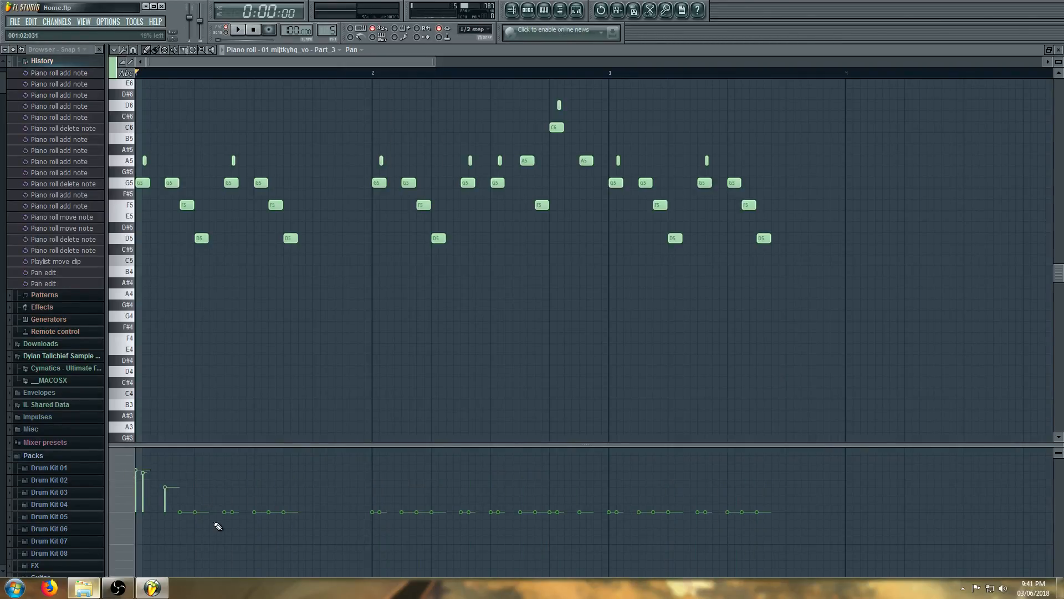
left_click(224, 524)
key("space")
key("space")
Pan the first A5 slide note left and the following G5, D5 and F5 notes right, and play the result
left_click(143, 551)
left_click(164, 478)
left_click(195, 563)
left_click(194, 482)
left_click(269, 498)
left_click(283, 563)
left_click(284, 473)
key("space")
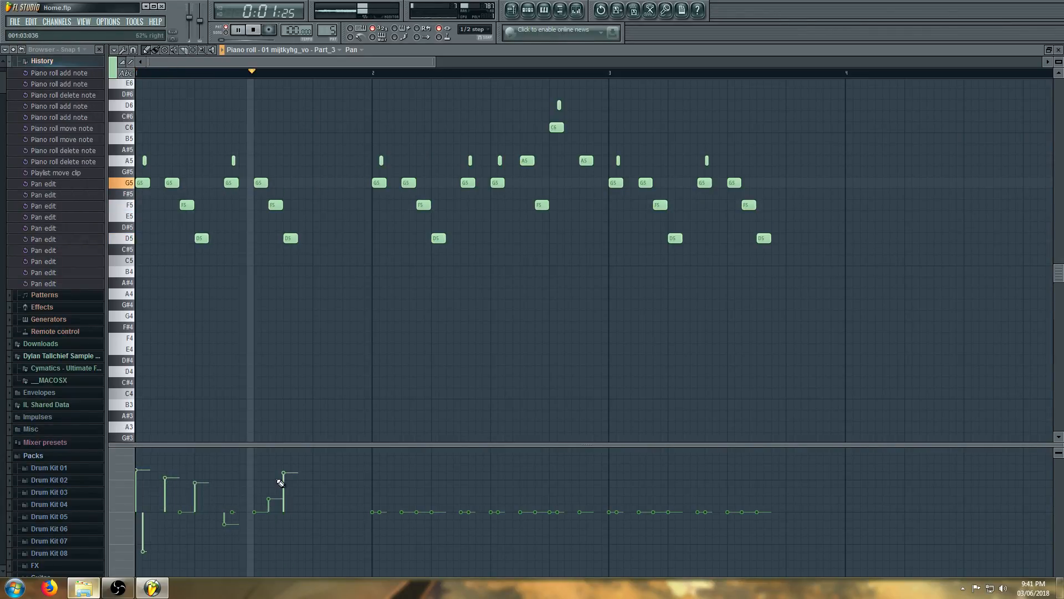
key("space")
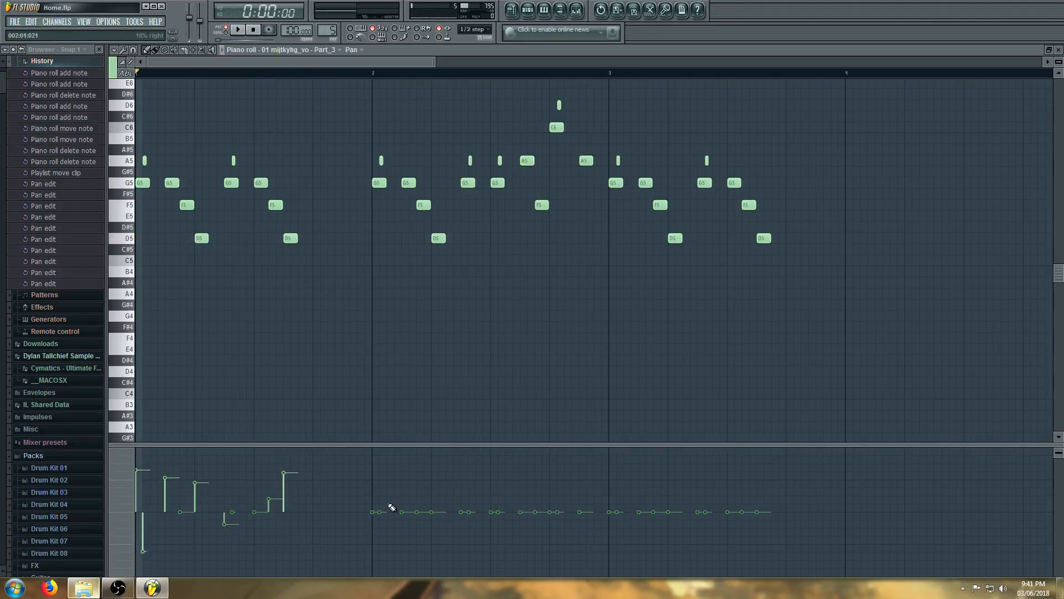
Undo all the note pan edits in Pattern 5
key("ctrl+alt+z")
key("ctrl+alt+z")
key("ctrl+alt+z")
key("ctrl+alt+z")
key("ctrl+alt+z")
key("ctrl+alt+z")
key("ctrl+alt+z")
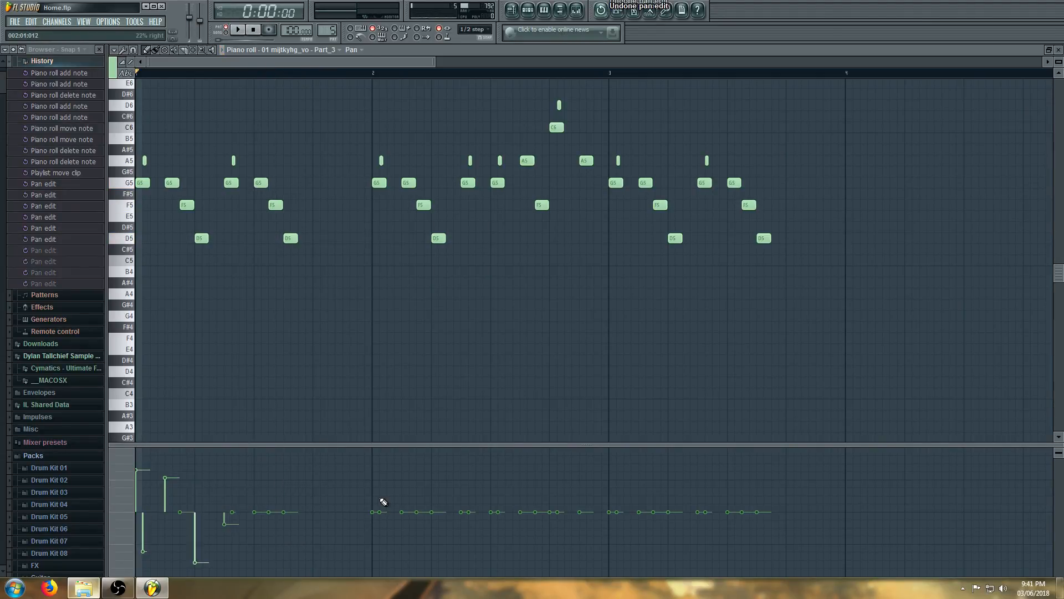
key("ctrl+alt+z")
key("ctrl+alt+z")
key("ctrl+alt+z")
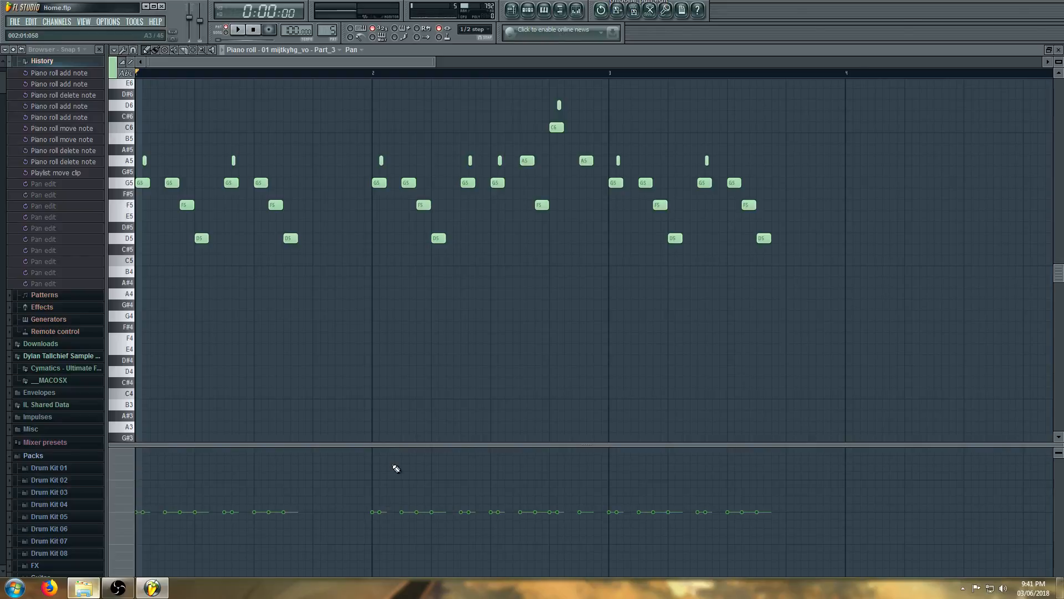
Inspect the Part_3 vocal channel's settings and its Insert 3 effects, including Fruity Parametric EQ 2, and return to the playlist
left_click(525, 13)
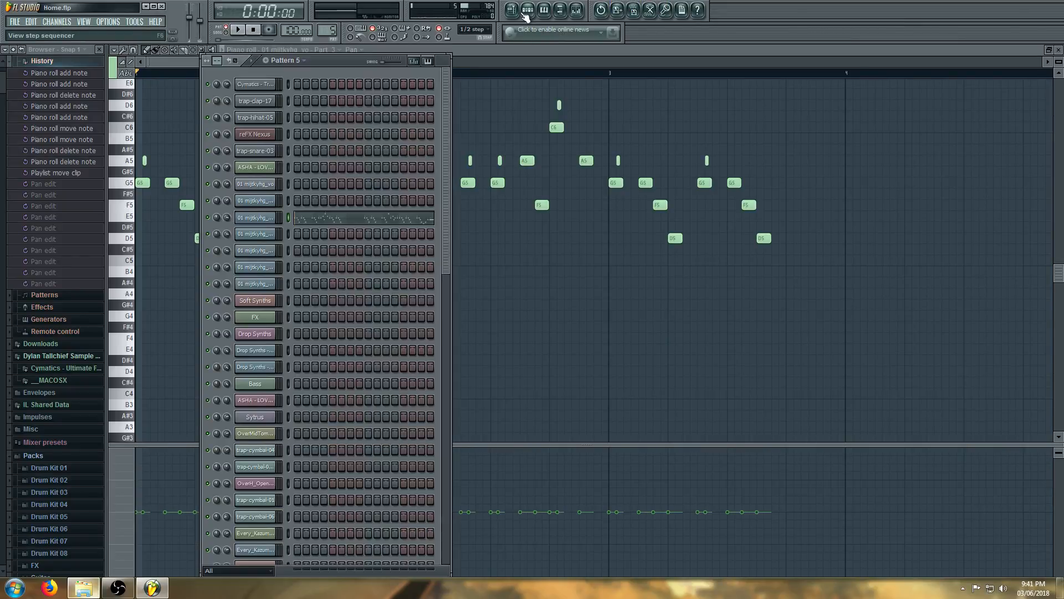
left_click(261, 220)
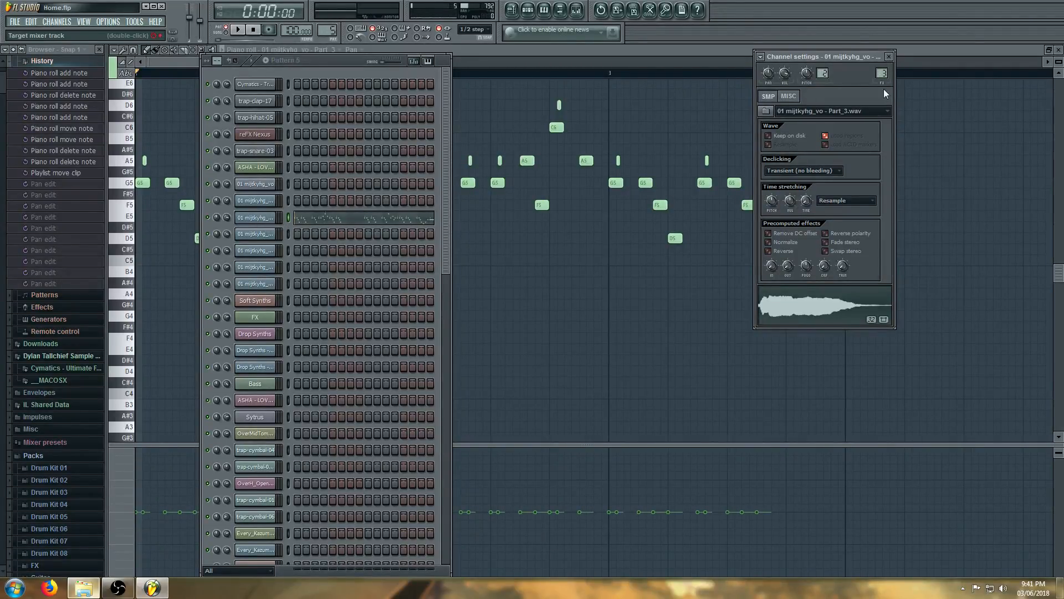
left_click(583, 16)
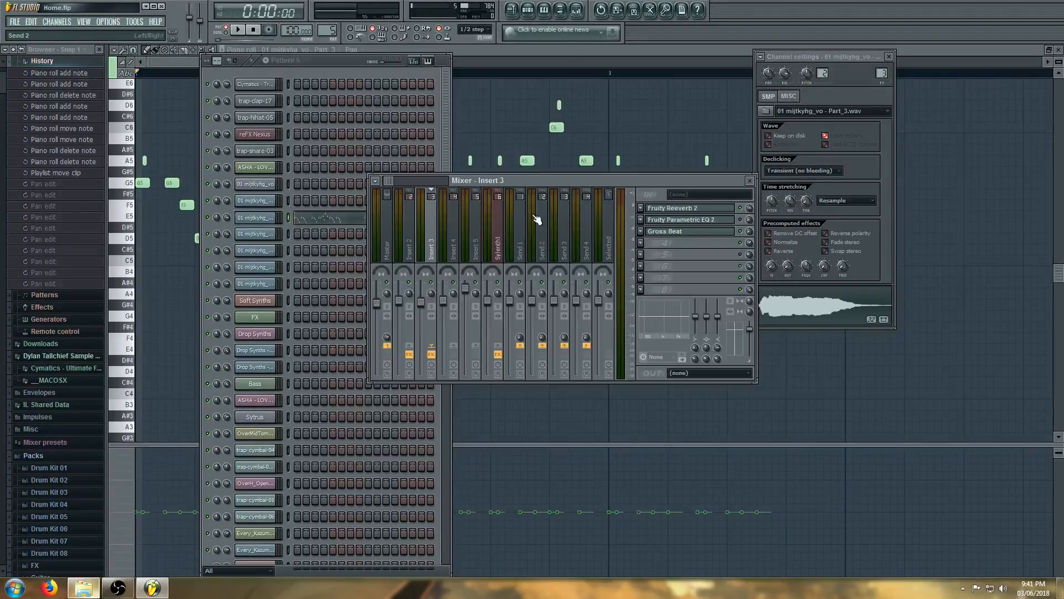
left_click(701, 222)
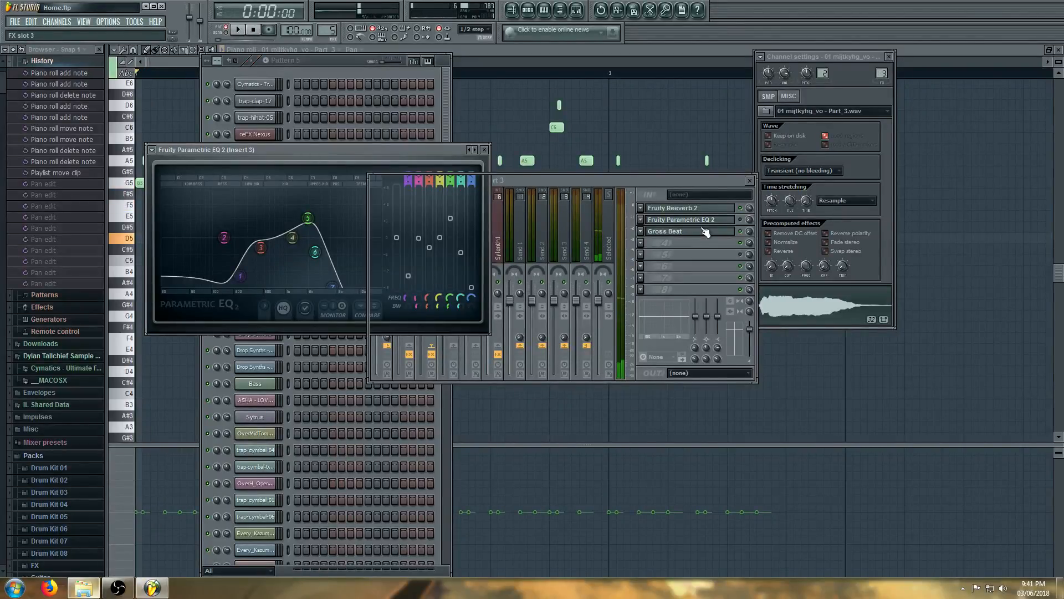
left_click(704, 231)
left_click(623, 176)
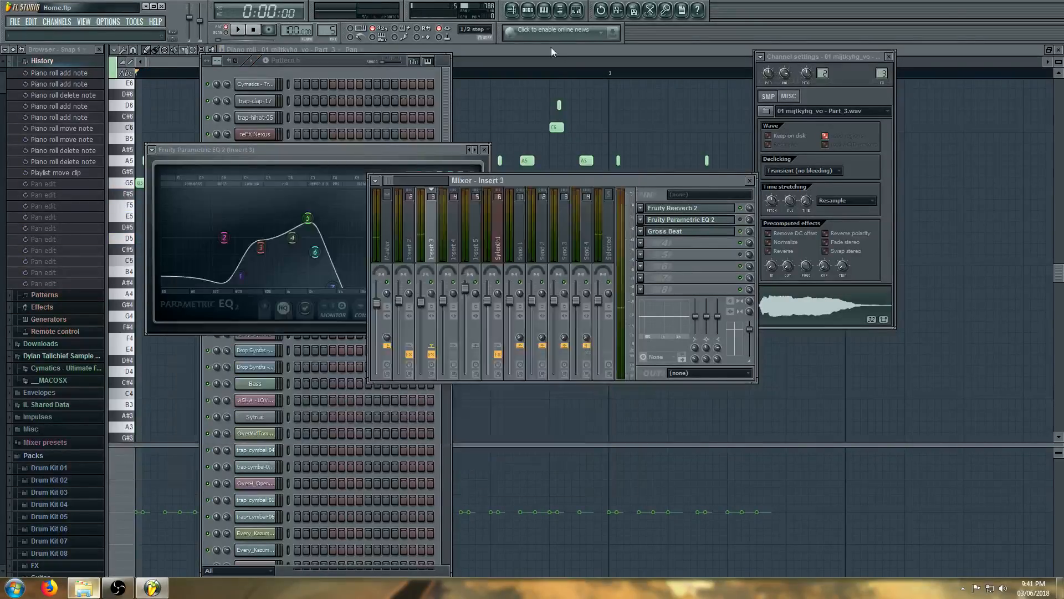
key("F12")
left_click(528, 9)
left_click(511, 9)
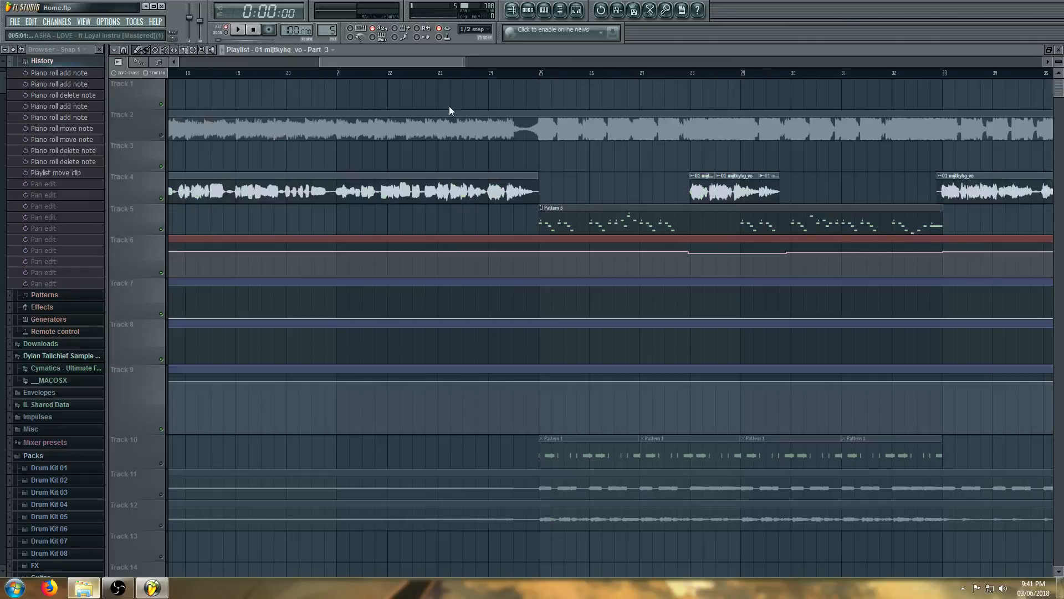
Play the arrangement from shortly before Pattern 8 on into the Pattern 9 section
scroll(426, 139, "down", 3)
scroll(849, 199, "up", 3)
left_click(841, 194)
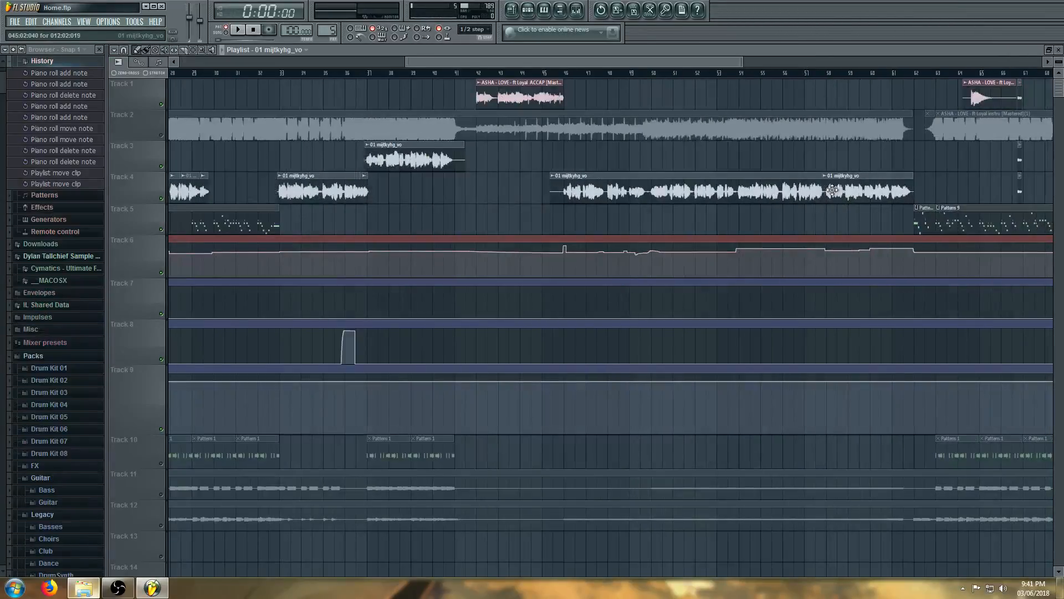
left_click(168, 133)
scroll(606, 309, "right", 3)
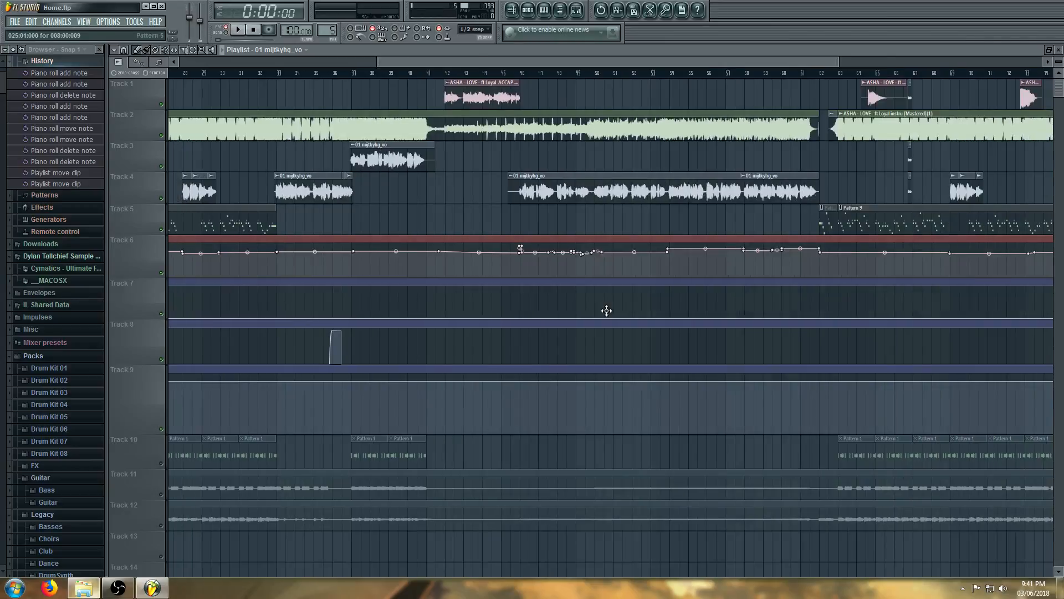
left_click(676, 74)
key("space")
scroll(850, 219, "up", 4)
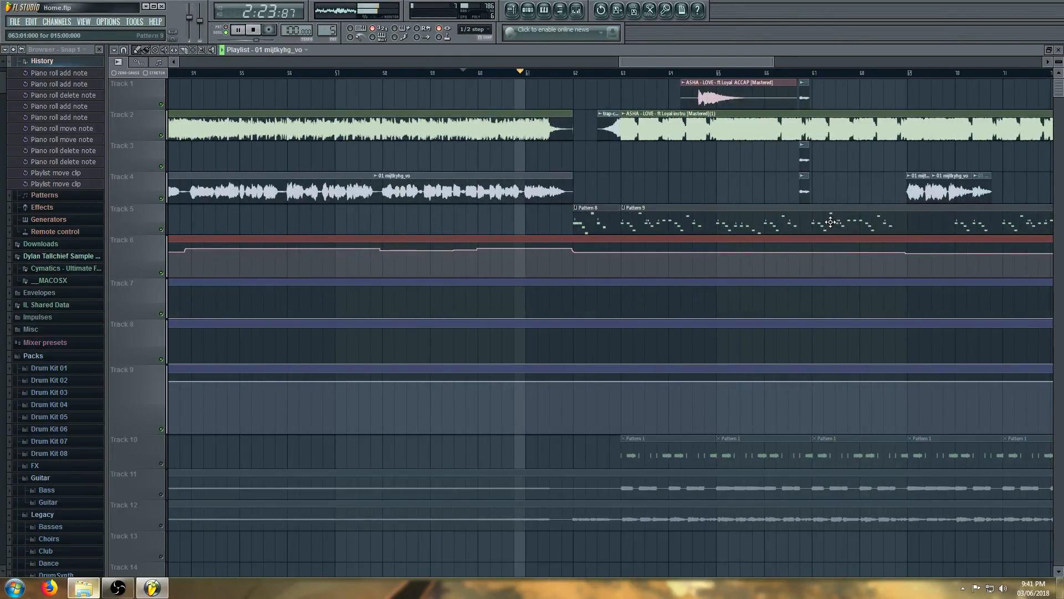
scroll(821, 224, "up", 3)
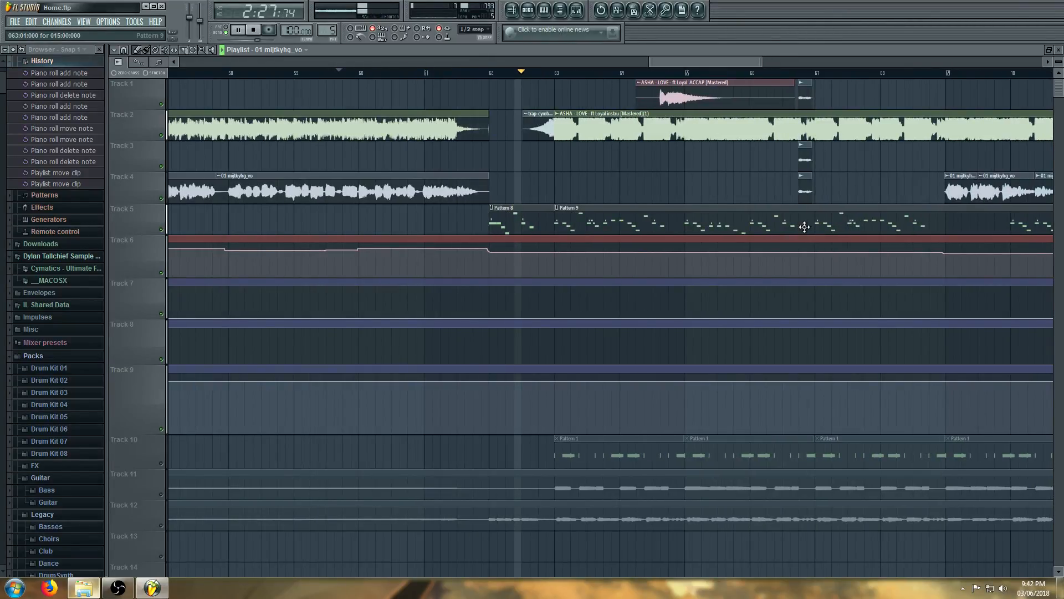
scroll(660, 249, "down", 2)
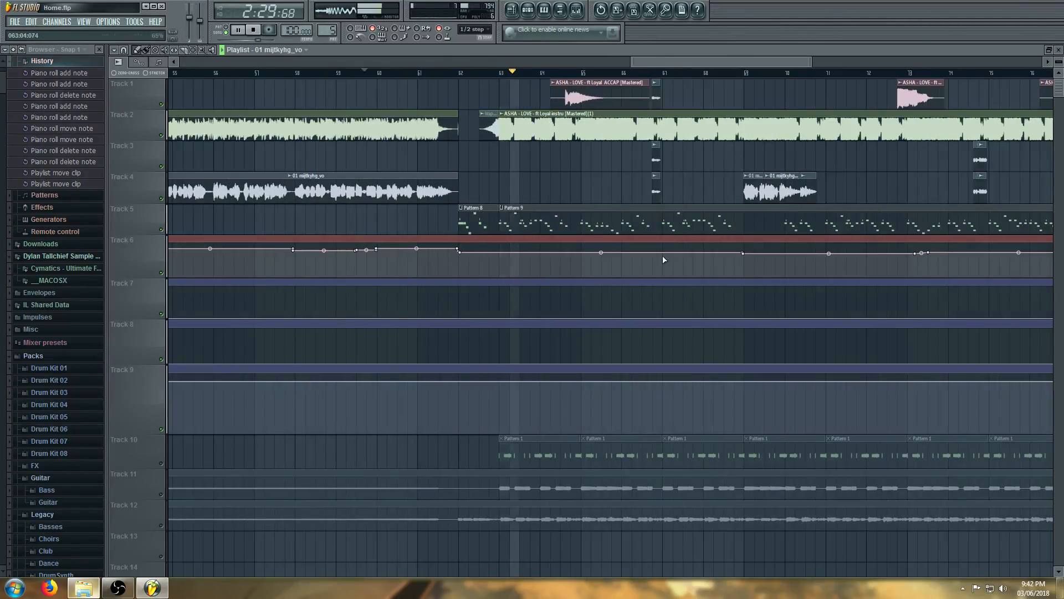
scroll(655, 238, "up", 2)
Open Pattern 9 in the piano roll, follow its vocal melody during playback, stop it and return to the playlist
double_click(653, 232)
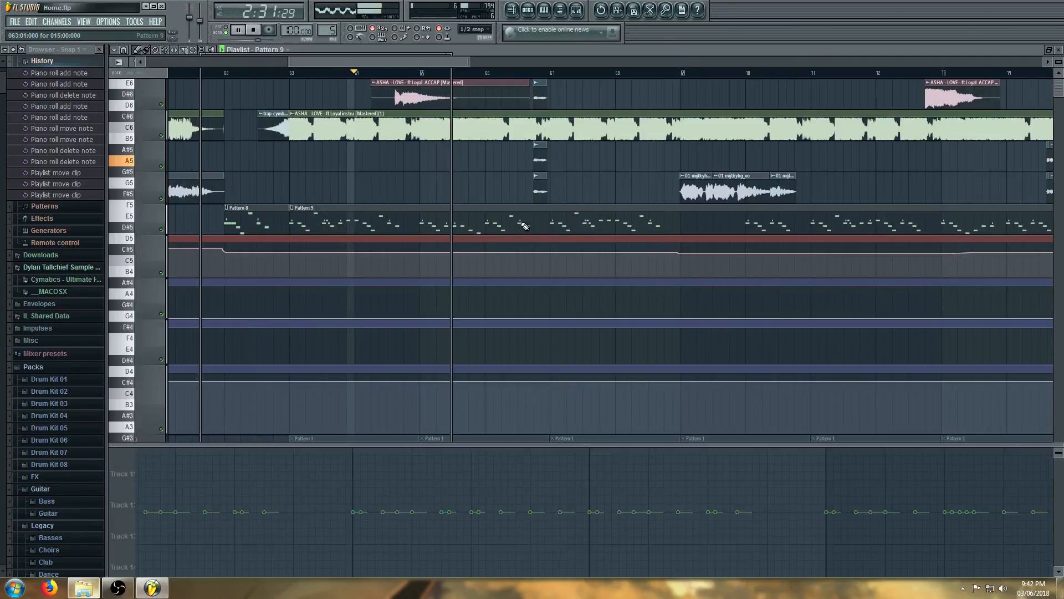
scroll(555, 241, "down", 5)
scroll(499, 255, "up", 4)
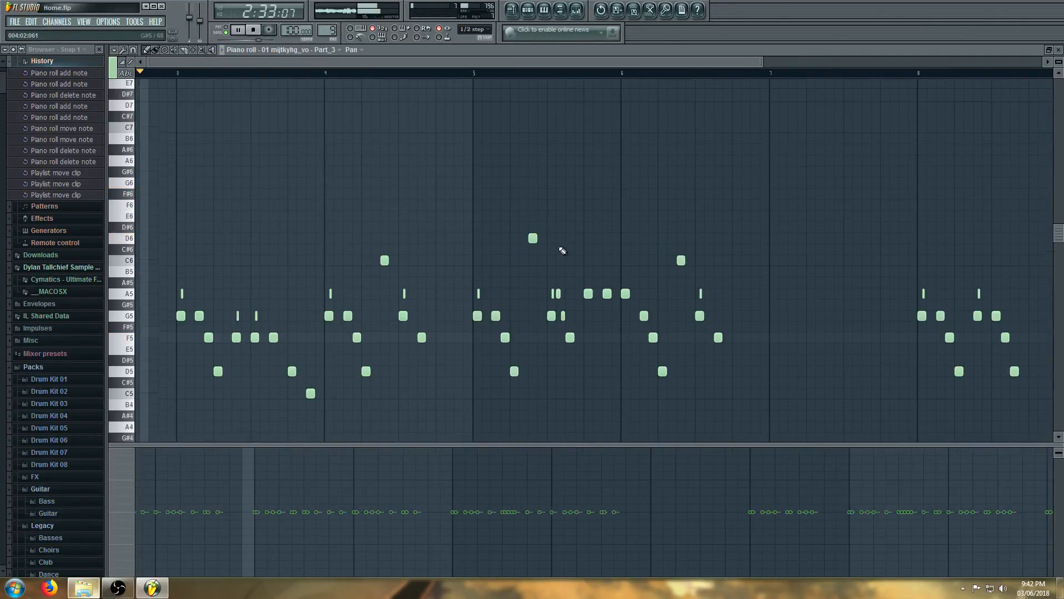
scroll(509, 265, "up", 5)
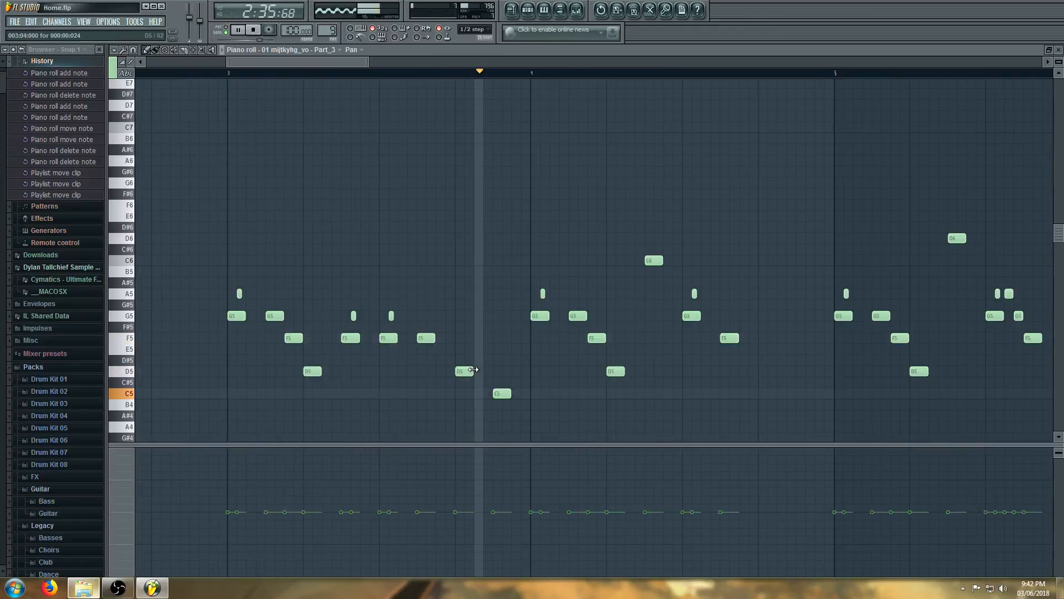
left_click_drag(358, 63, 434, 62)
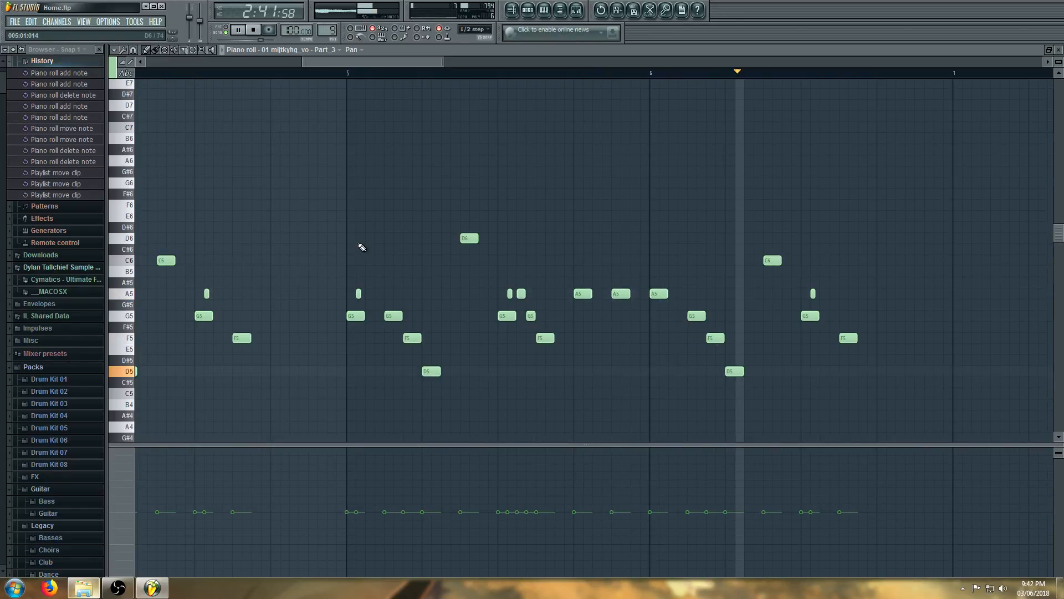
scroll(362, 247, "down", 4)
key("space")
left_click(532, 12)
left_click(511, 11)
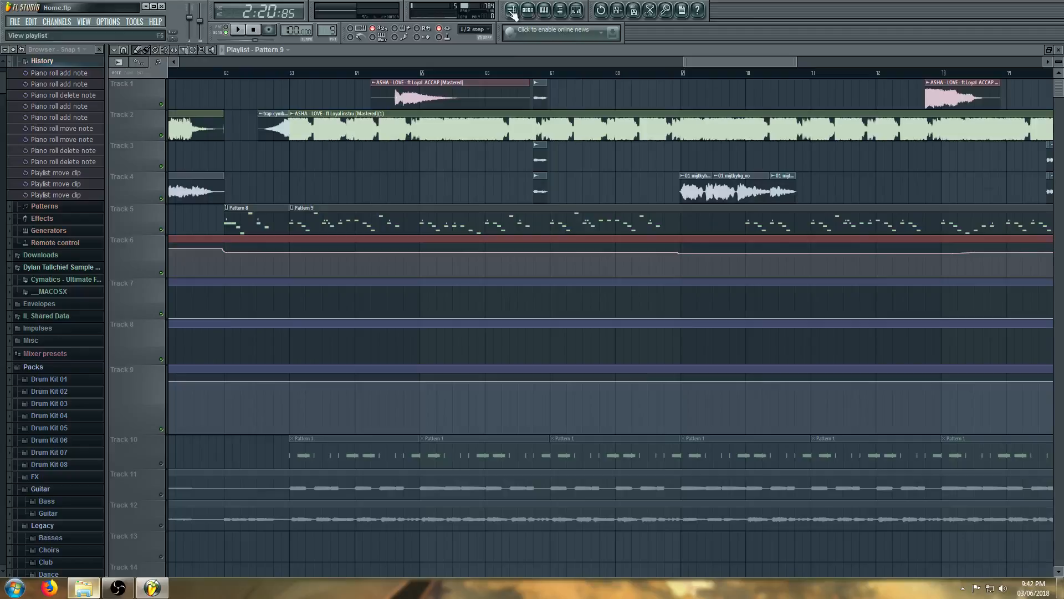
Begin opening another project without saving the changes to Home.flp
scroll(499, 163, "down", 3)
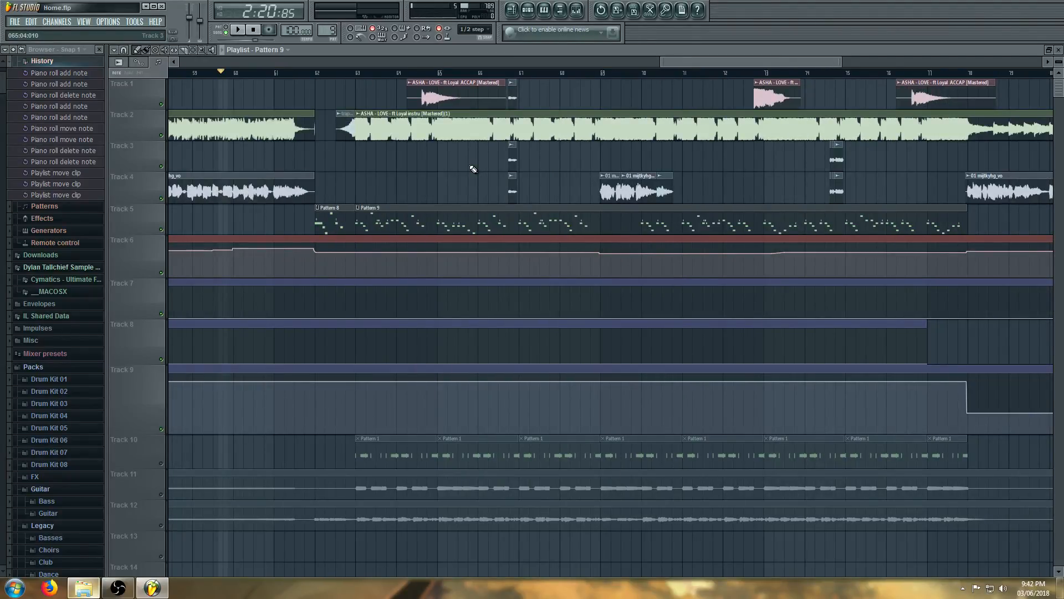
left_click(460, 122)
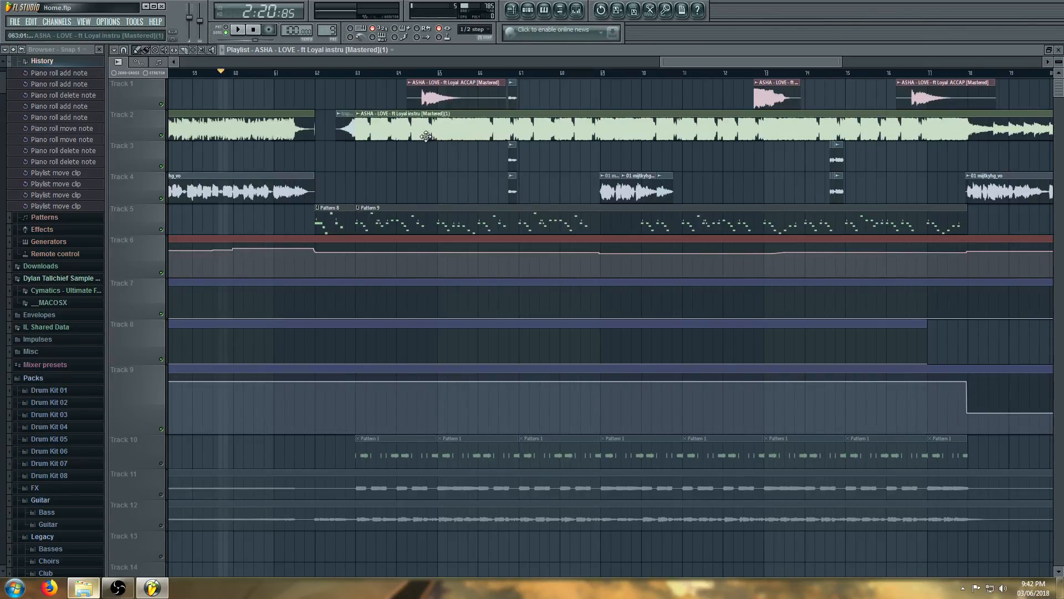
left_click(13, 23)
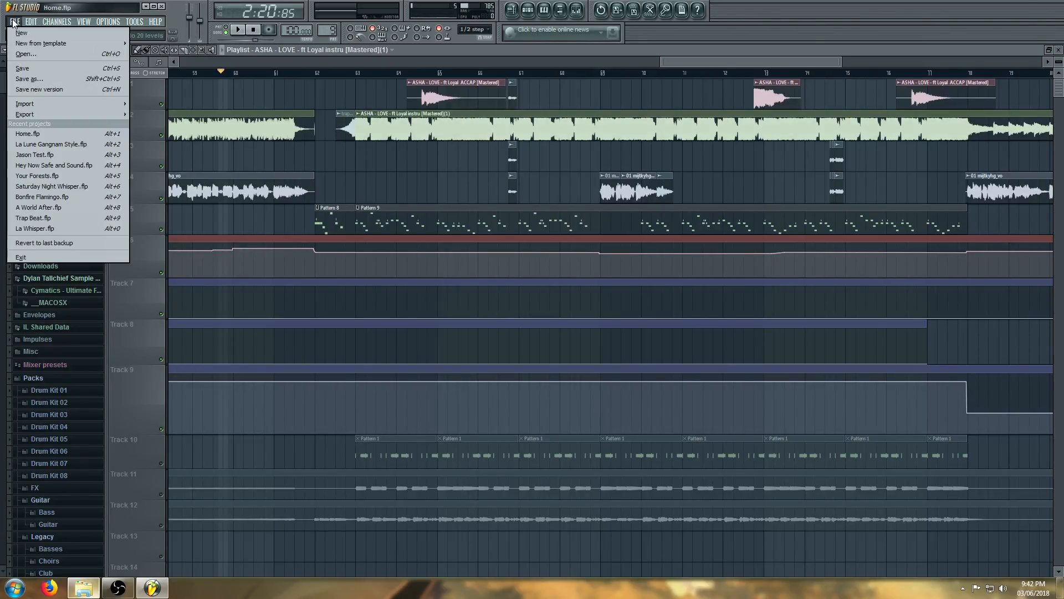
left_click(37, 51)
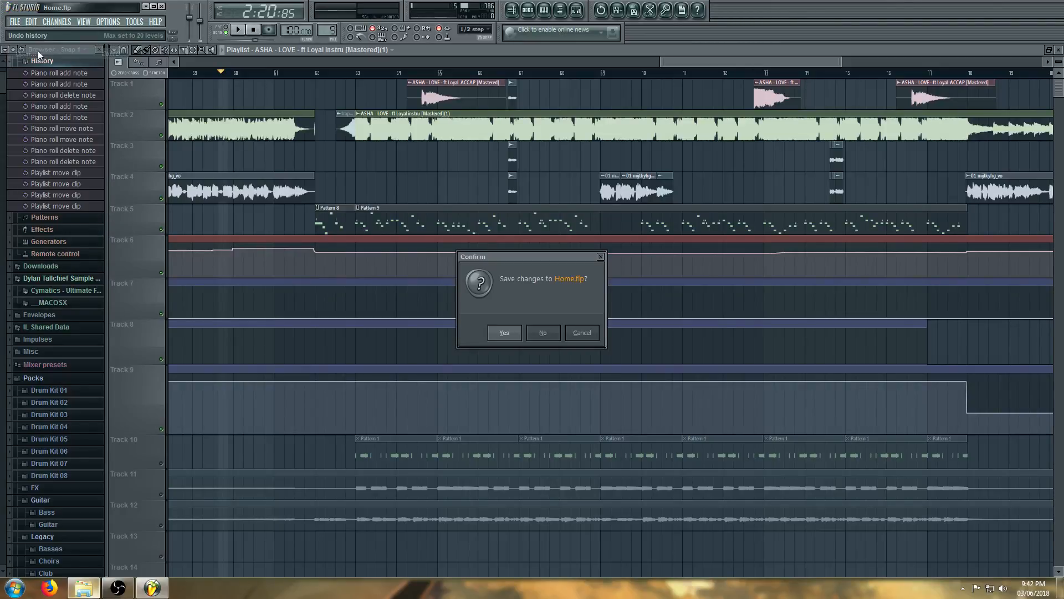
left_click(544, 332)
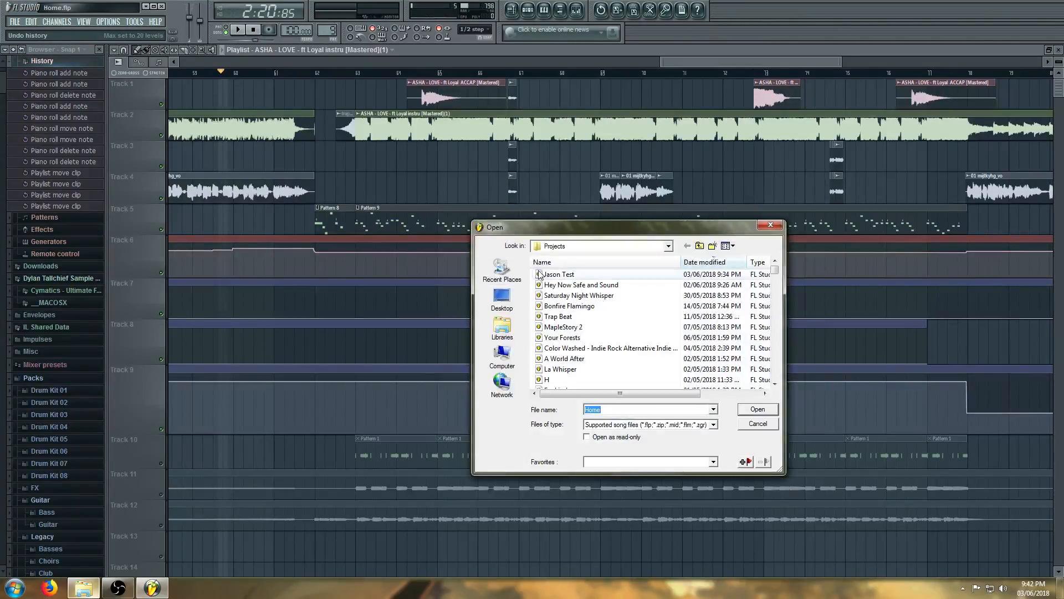
Open the Color Washed Walkthrough project from the Projects folder
left_click(774, 387)
left_click(773, 386)
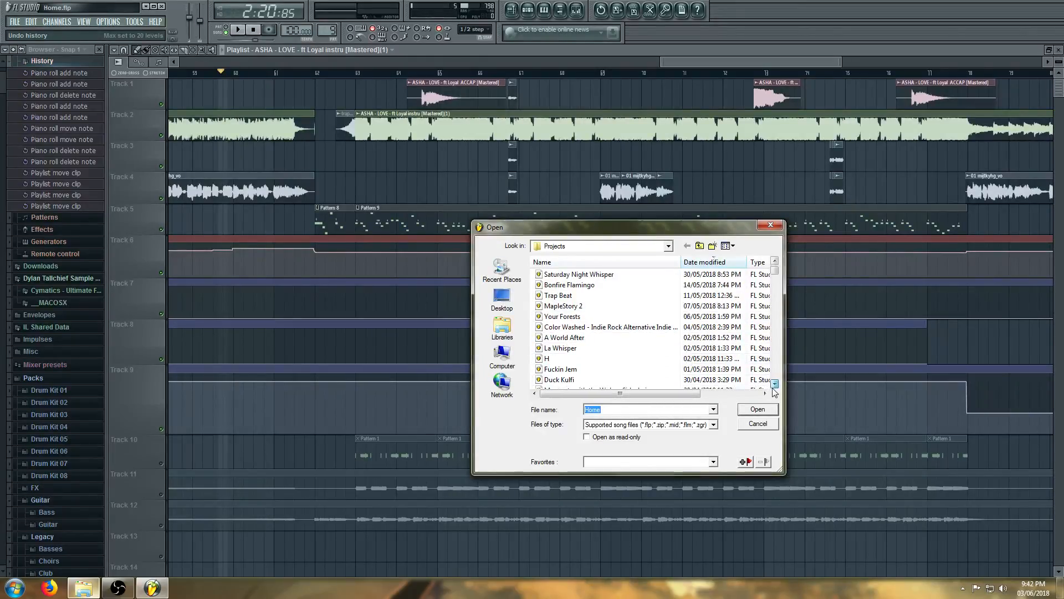
left_click(774, 387)
left_click(774, 386)
left_click(774, 387)
left_click(773, 386)
left_click(774, 387)
left_click(774, 387)
left_click(774, 387)
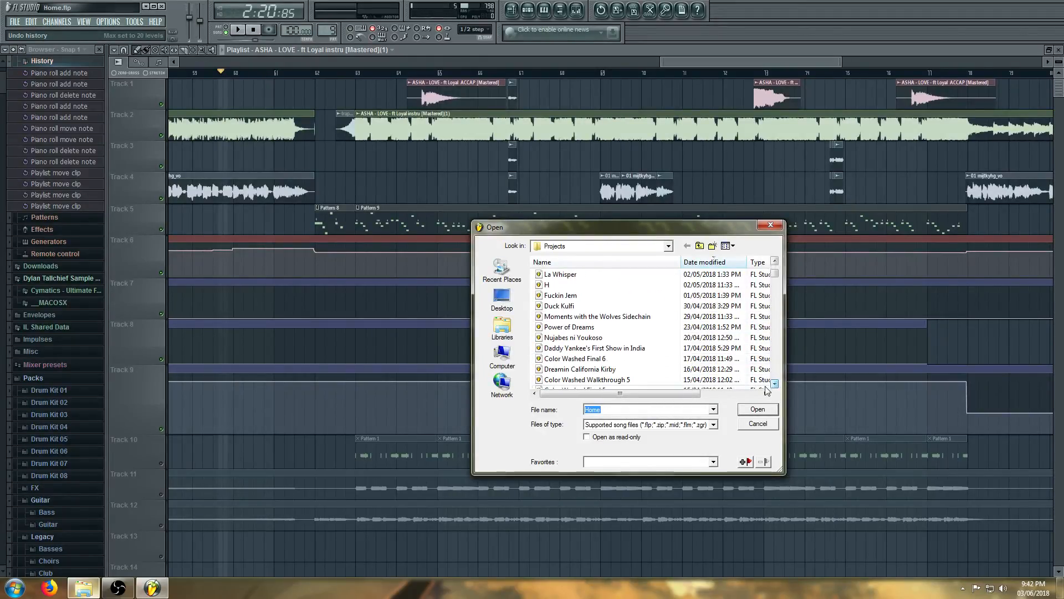
left_click(774, 384)
left_click(774, 385)
left_click(774, 384)
left_click(617, 369)
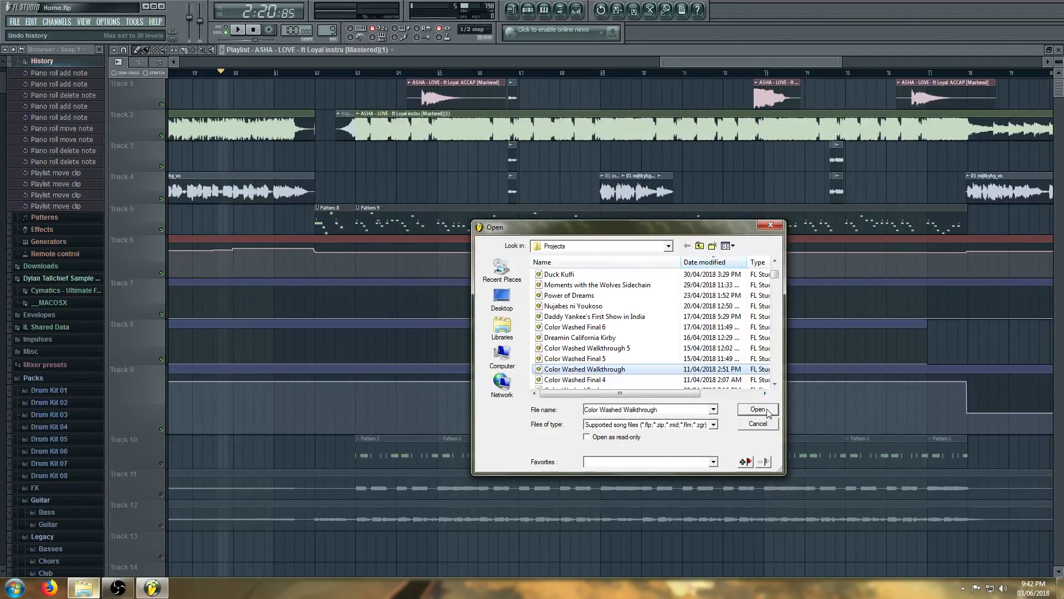
left_click(758, 410)
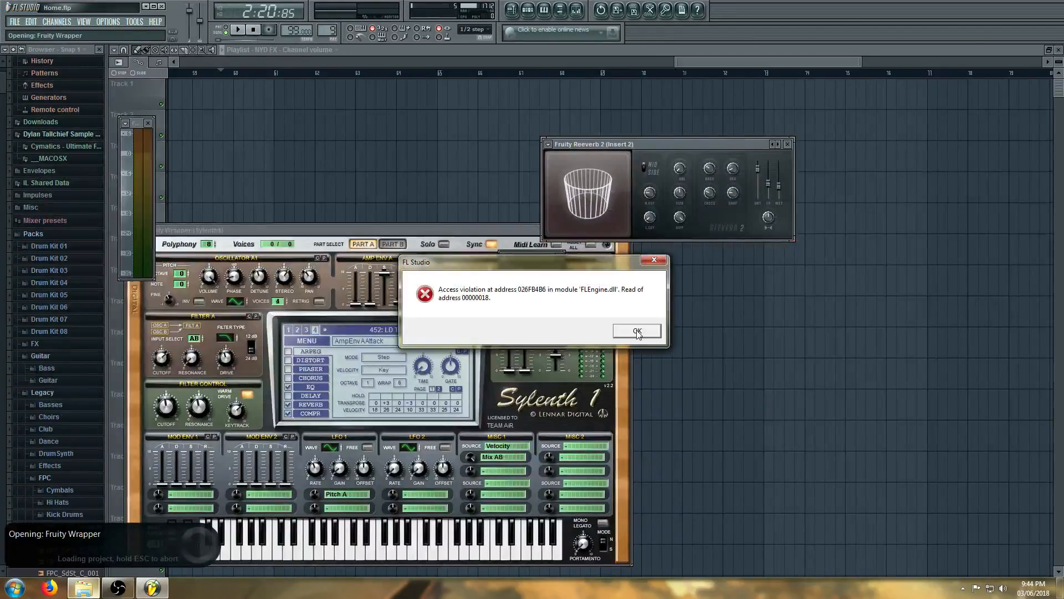
Dismiss the project's loading dialogs and the Melodyne start window, and bring the playlist to the front
left_click(638, 331)
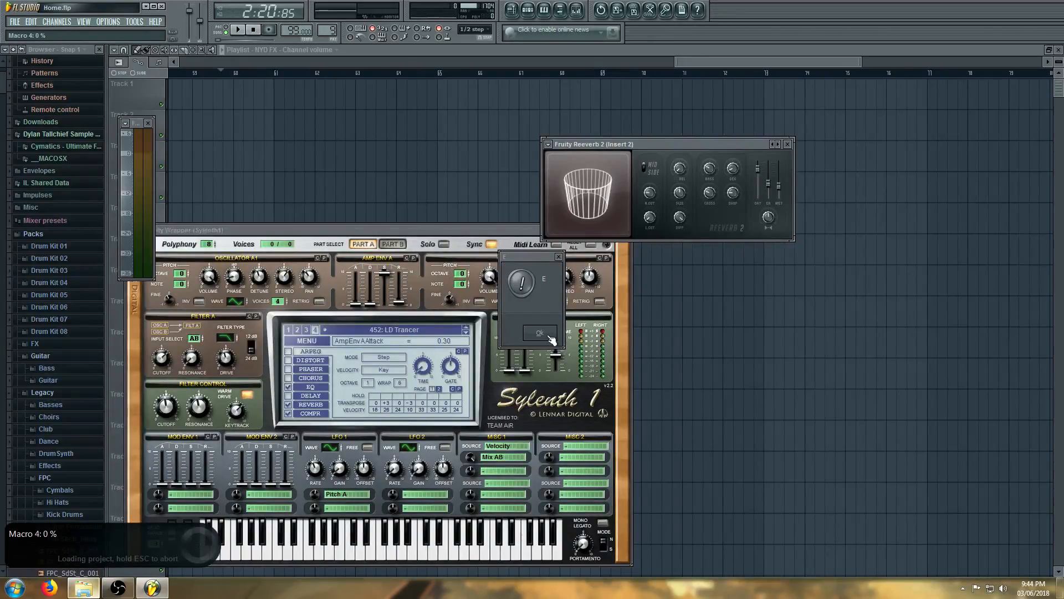
left_click(540, 333)
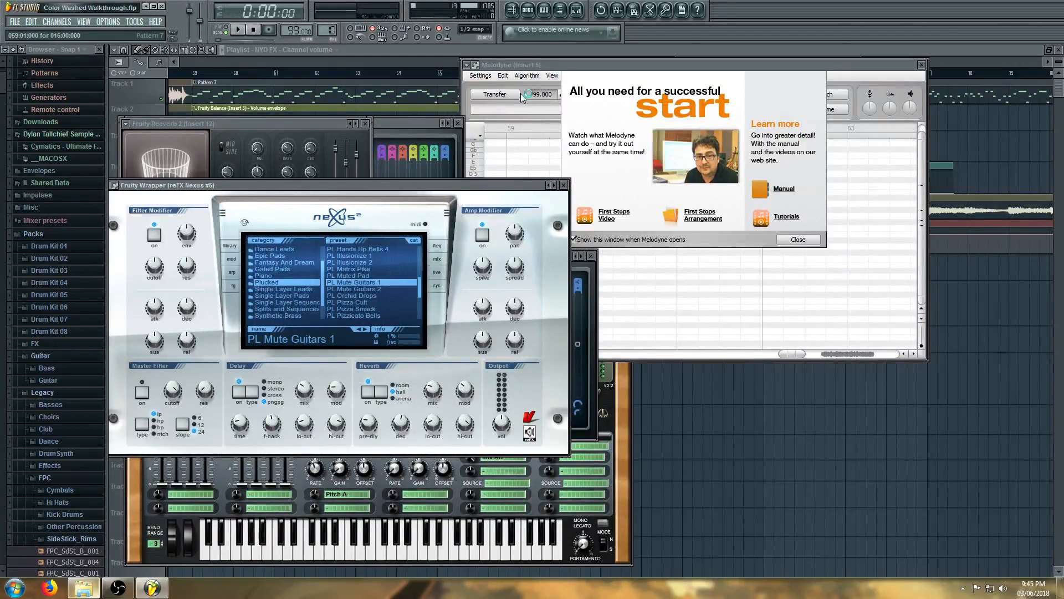
left_click(799, 241)
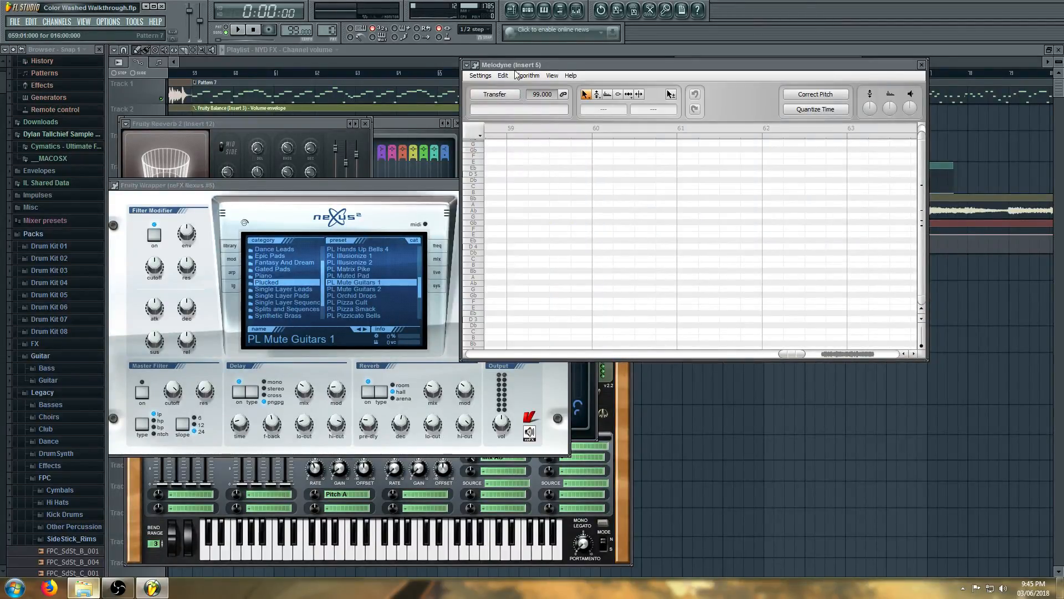
left_click_drag(647, 65, 649, 98)
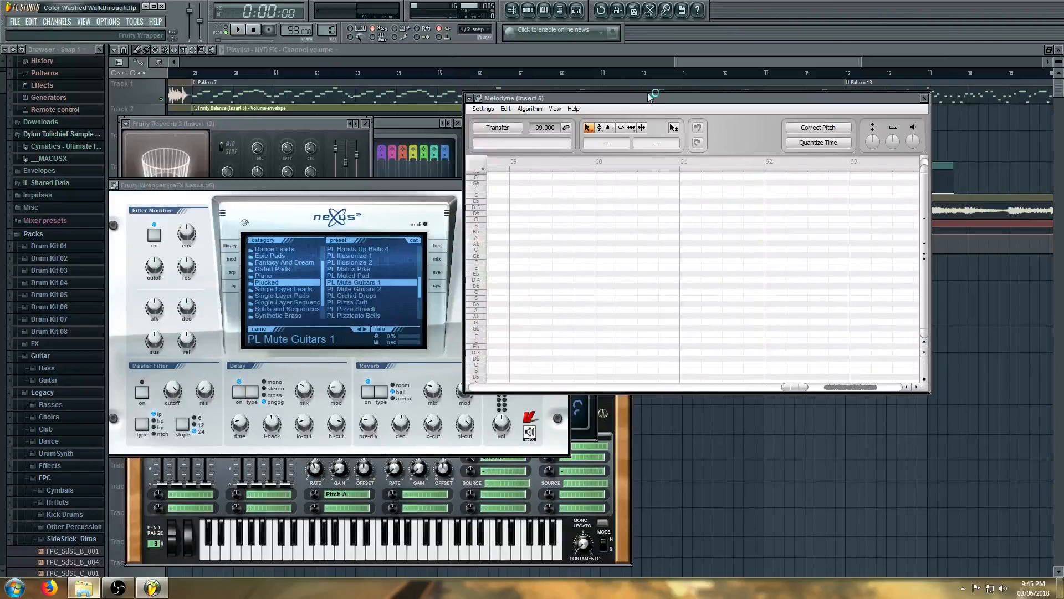
left_click(726, 62)
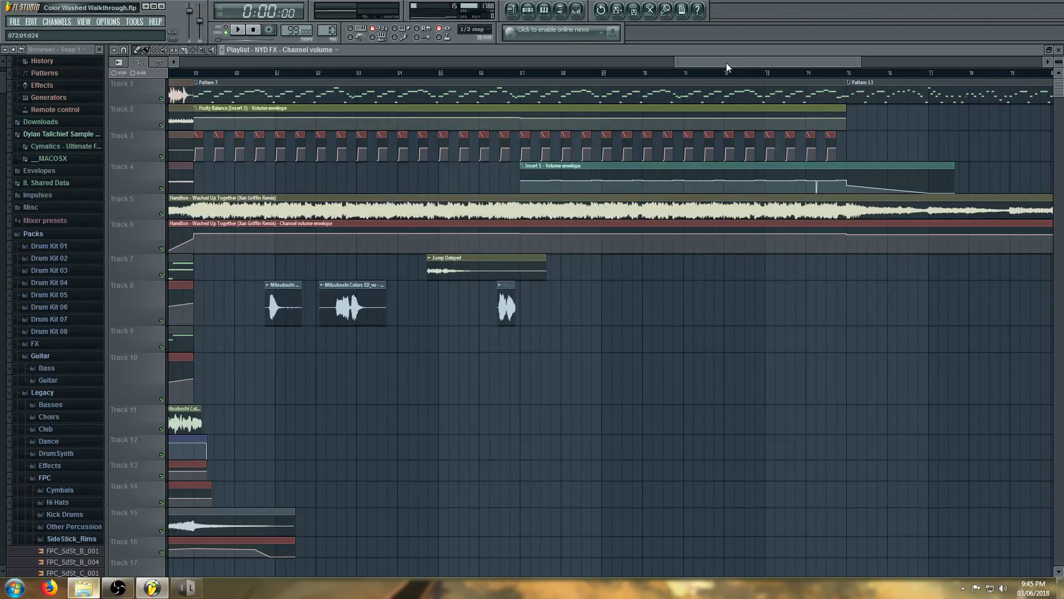
Display all channels in the step sequencer, look through them, and select the first Pattern 9 clip in the playlist
left_click_drag(725, 62, 305, 141)
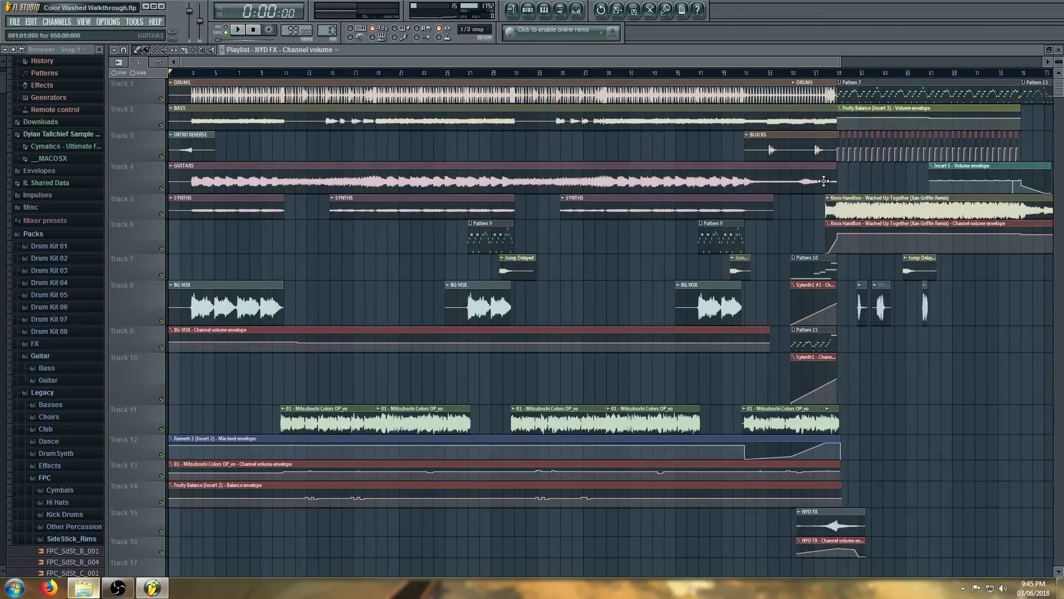
left_click_drag(652, 70, 717, 83)
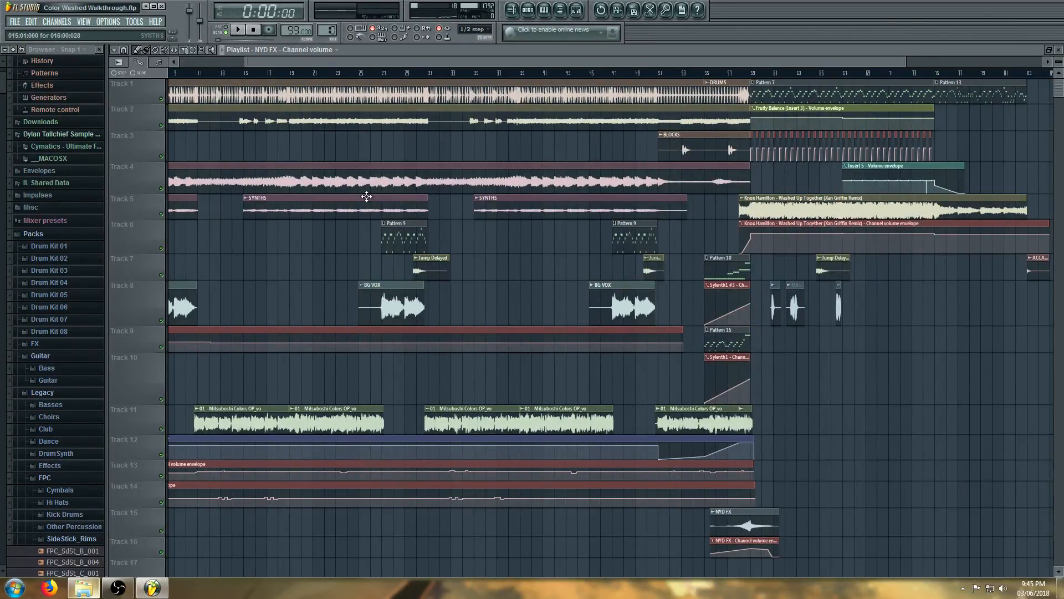
scroll(367, 196, "up", 2)
scroll(366, 197, "up", 1)
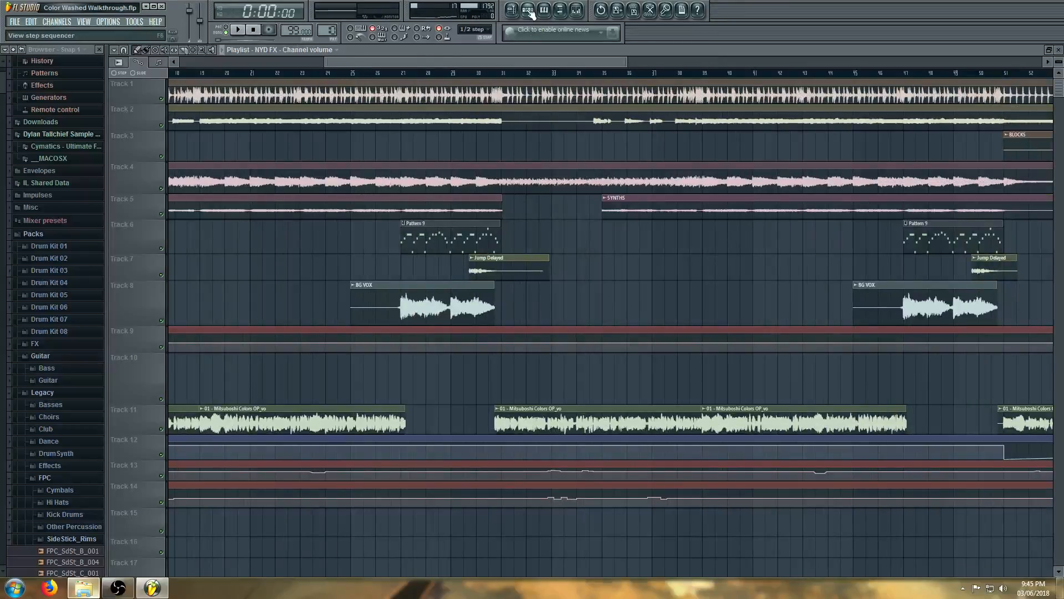
left_click(529, 11)
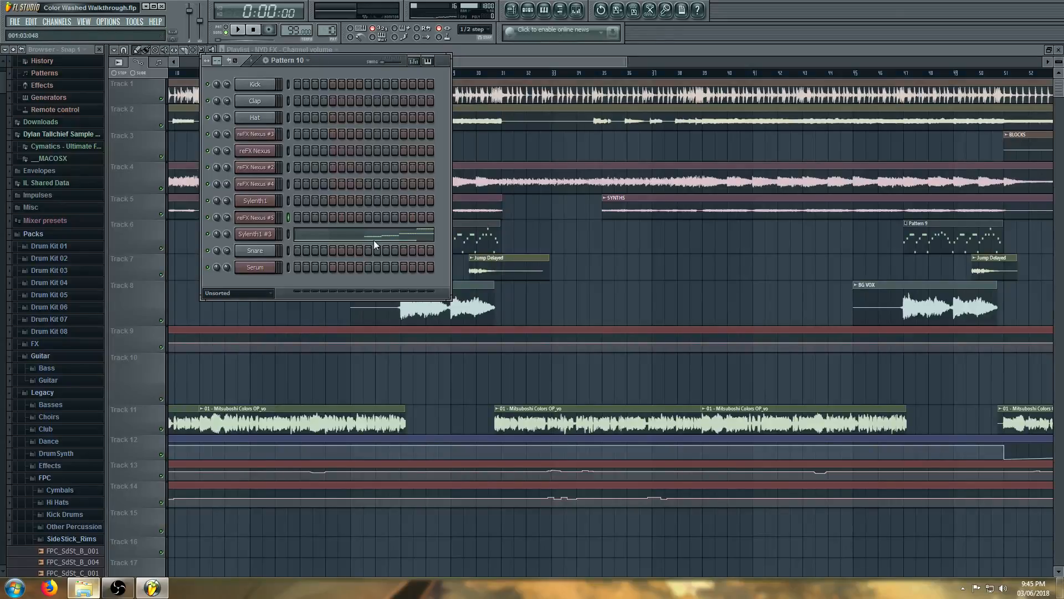
left_click(238, 293)
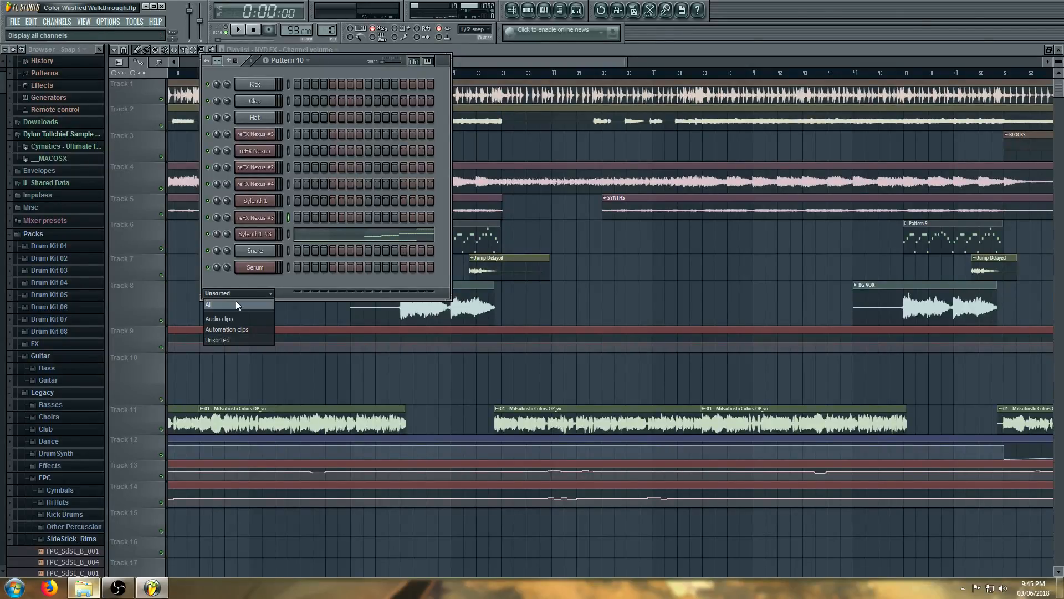
left_click(240, 308)
scroll(354, 188, "down", 10)
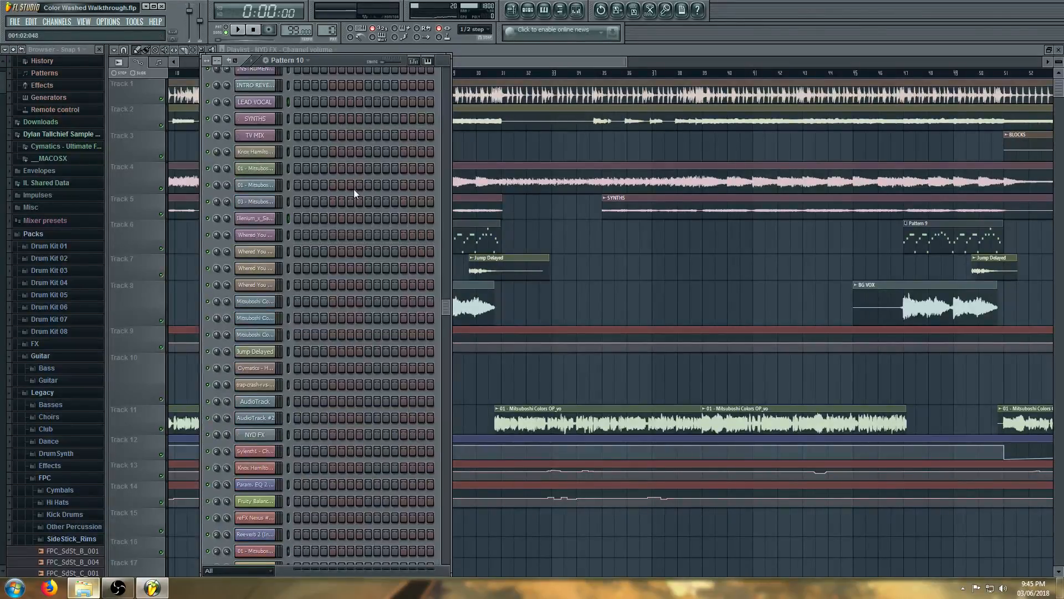
scroll(354, 188, "up", 10)
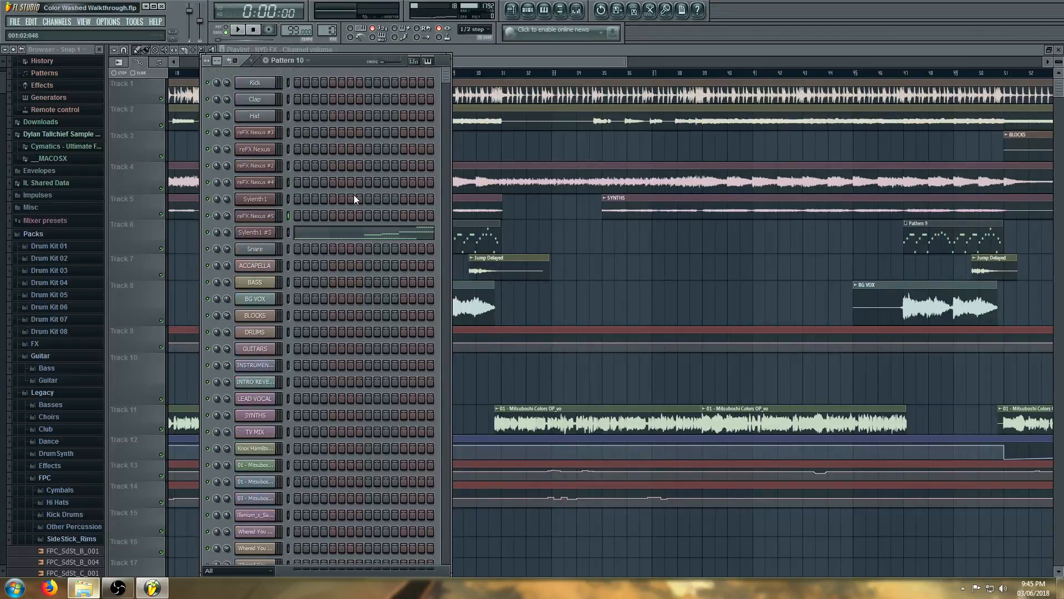
left_click(462, 240)
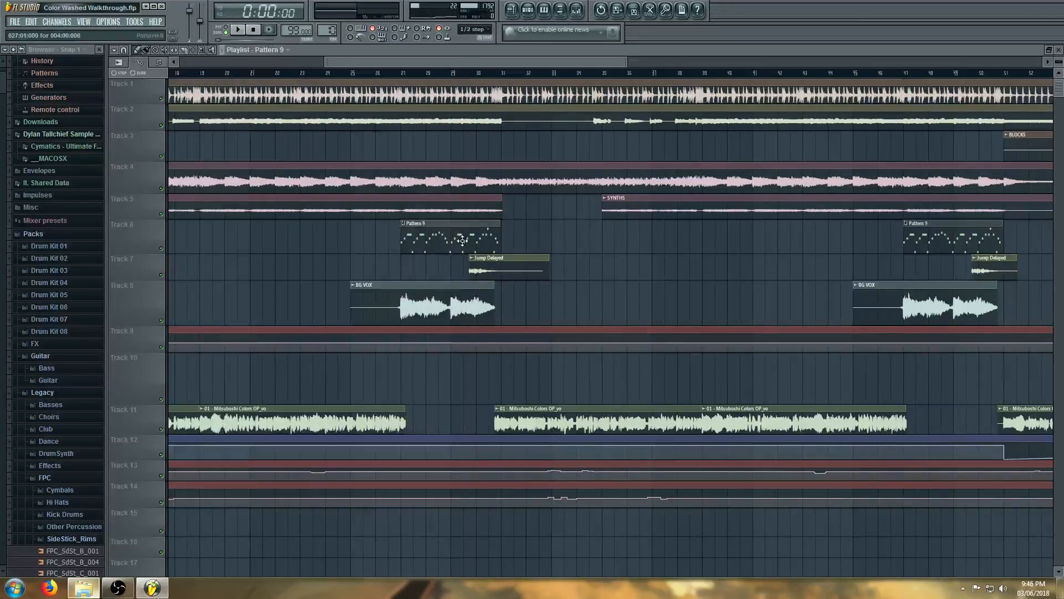
Play the arrangement from bar 27 with the channels shown, stop it, and view the preset used by the reFX Nexus #2 channel
left_click(527, 12)
left_click(526, 12)
left_click(400, 75)
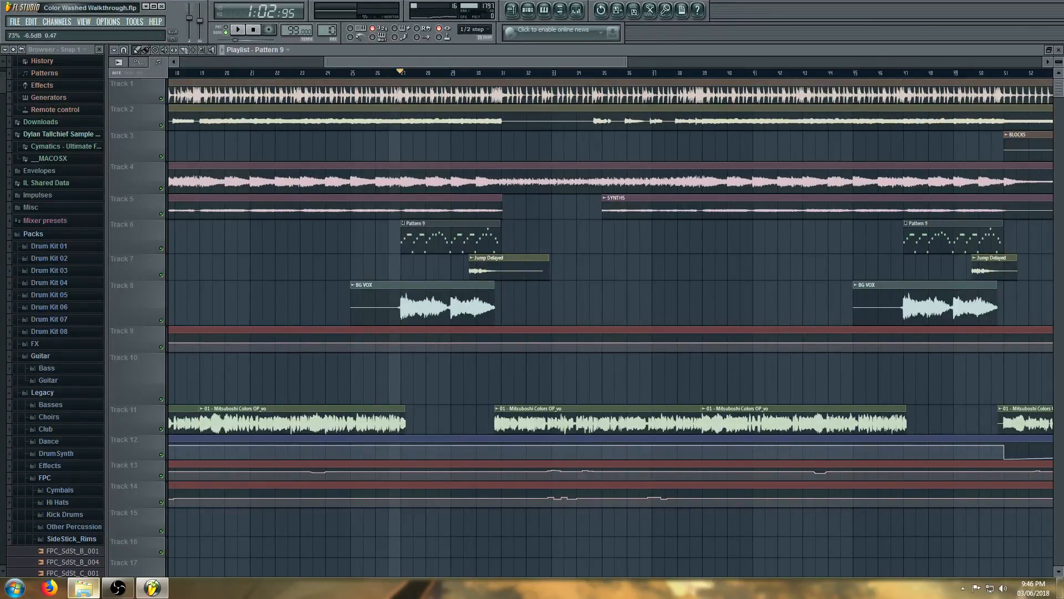
left_click(237, 30)
left_click(527, 13)
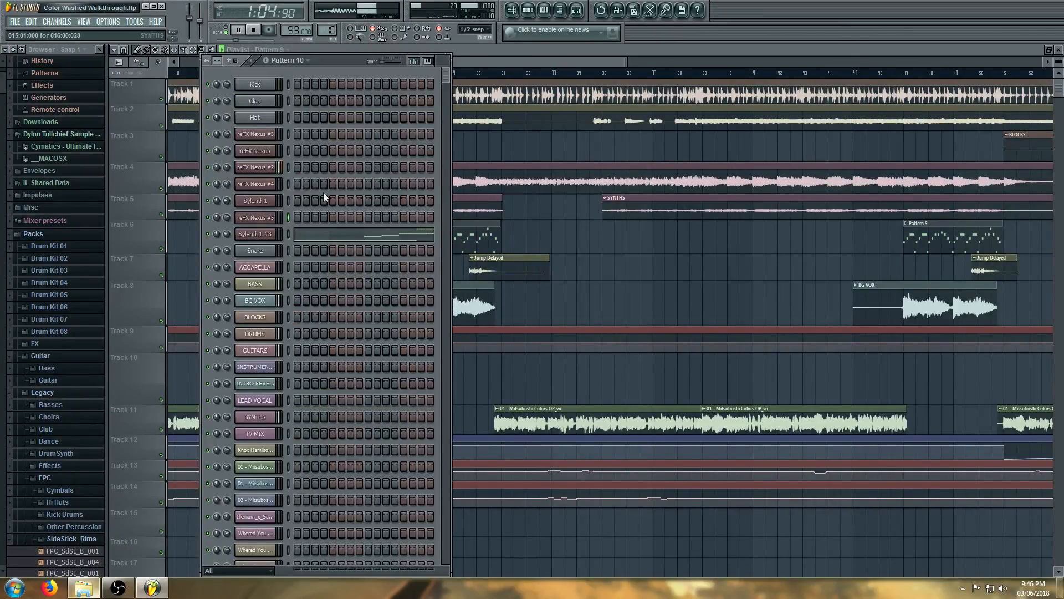
key("space")
left_click(254, 169)
left_click(254, 168)
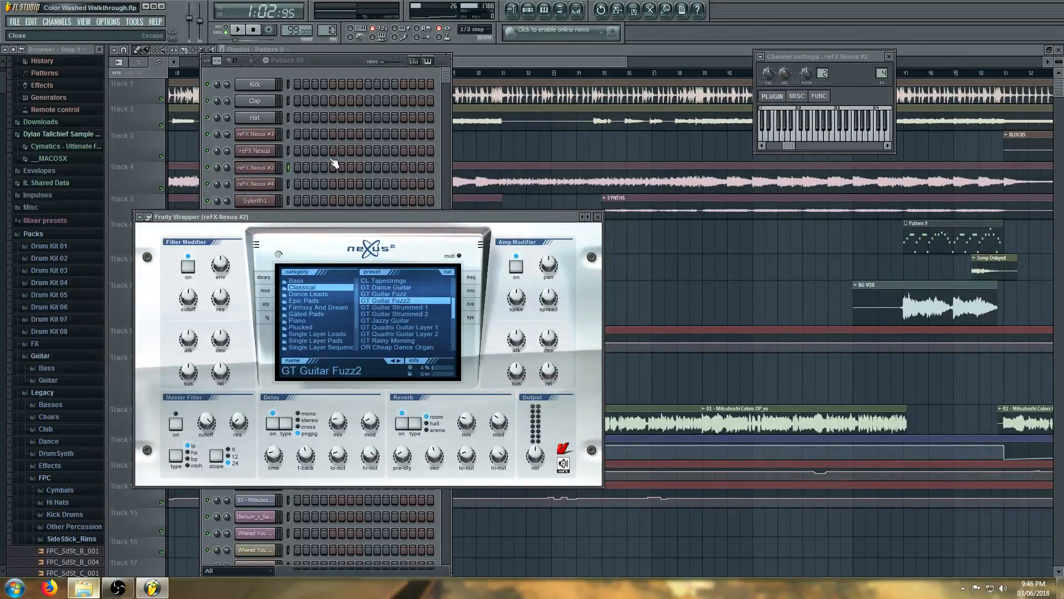
key("Escape")
Try out the reFX Nexus #2 sound with a few short notes in Pattern 10's piano roll and delete them
right_click(273, 168)
left_click(290, 168)
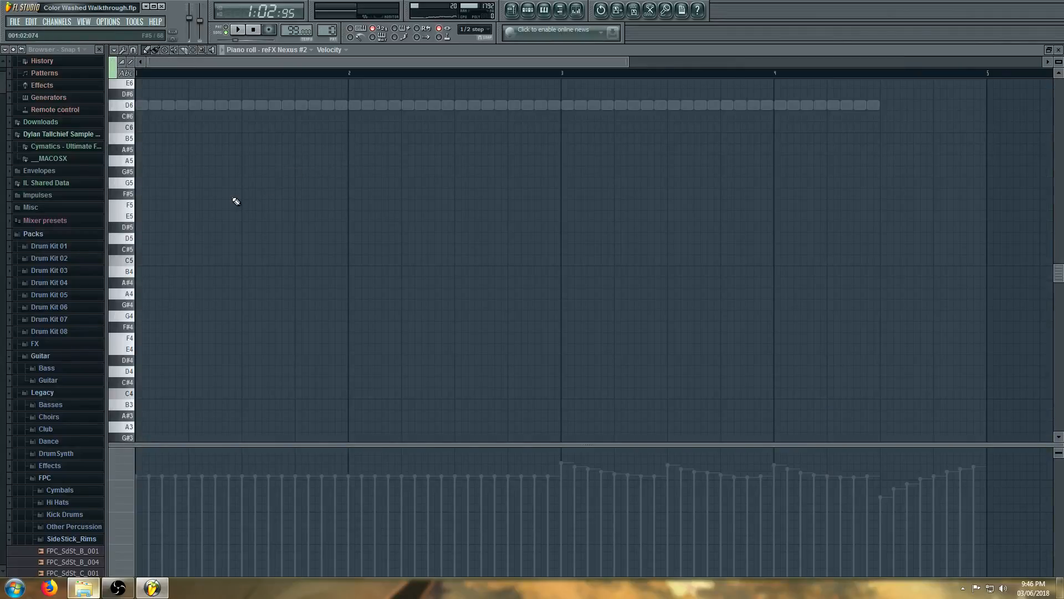
left_click(145, 161)
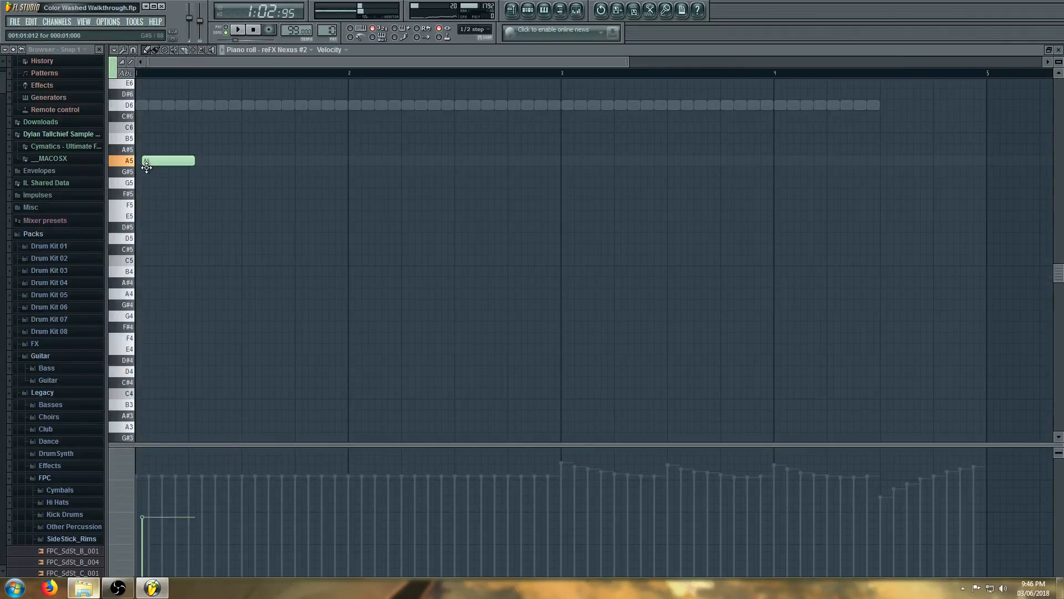
left_click(205, 128)
left_click(272, 194)
left_click(358, 150)
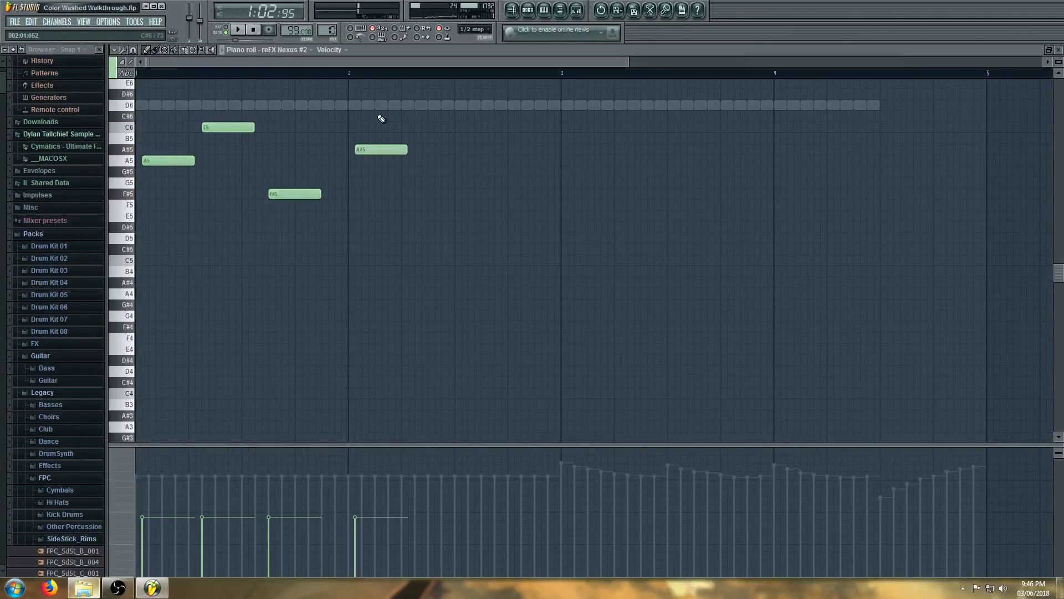
left_click(378, 116)
left_click(443, 105)
right_click(462, 105)
right_click(377, 151)
right_click(383, 118)
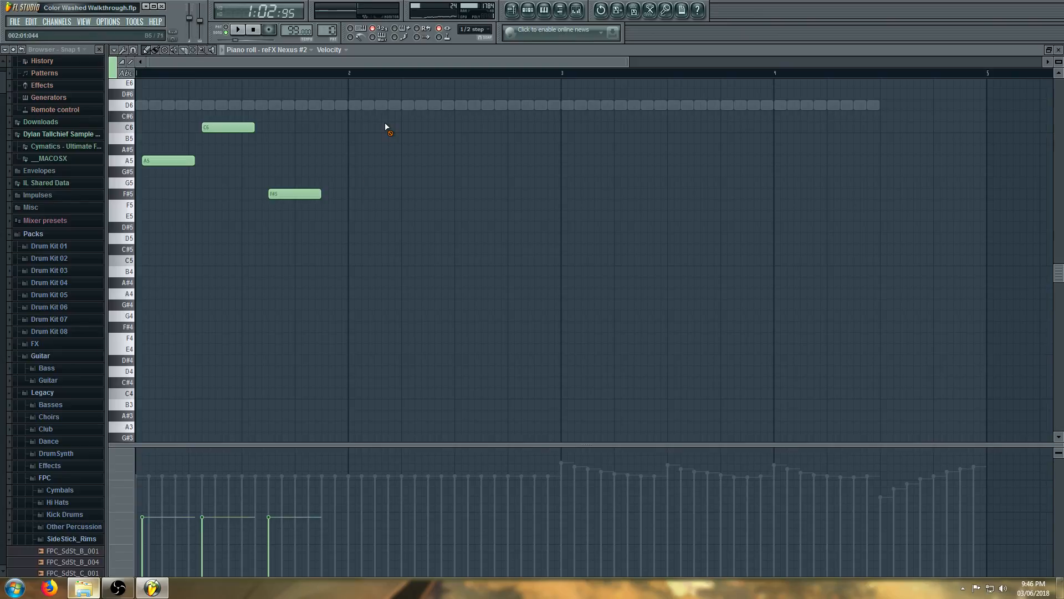
right_click(316, 194)
right_click(247, 129)
right_click(191, 160)
Bring the playlist back to the front and play the arrangement from the first Pattern 9 clip at bar 27
left_click(528, 10)
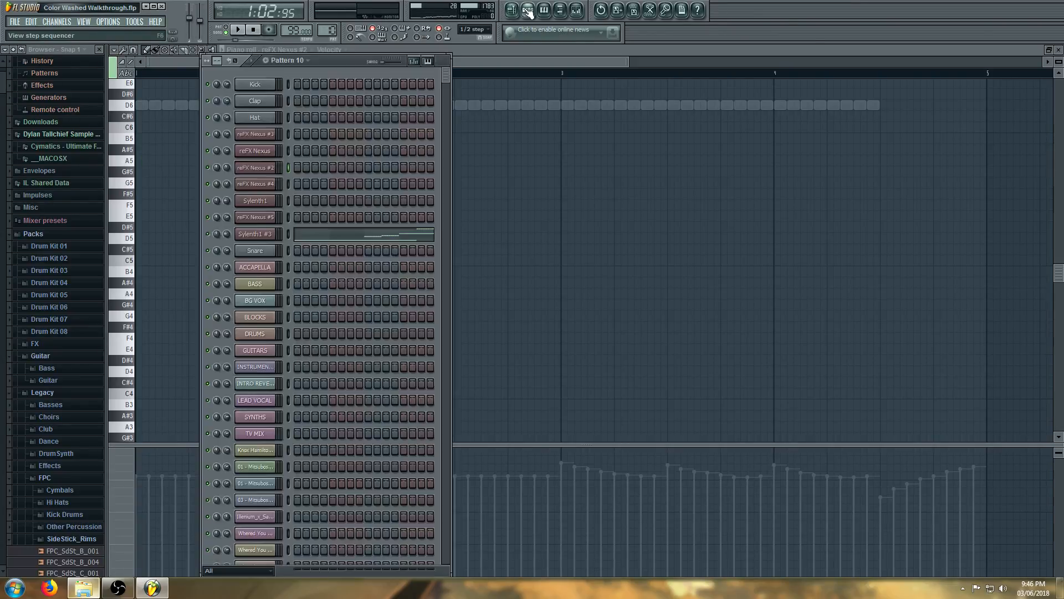
left_click(511, 10)
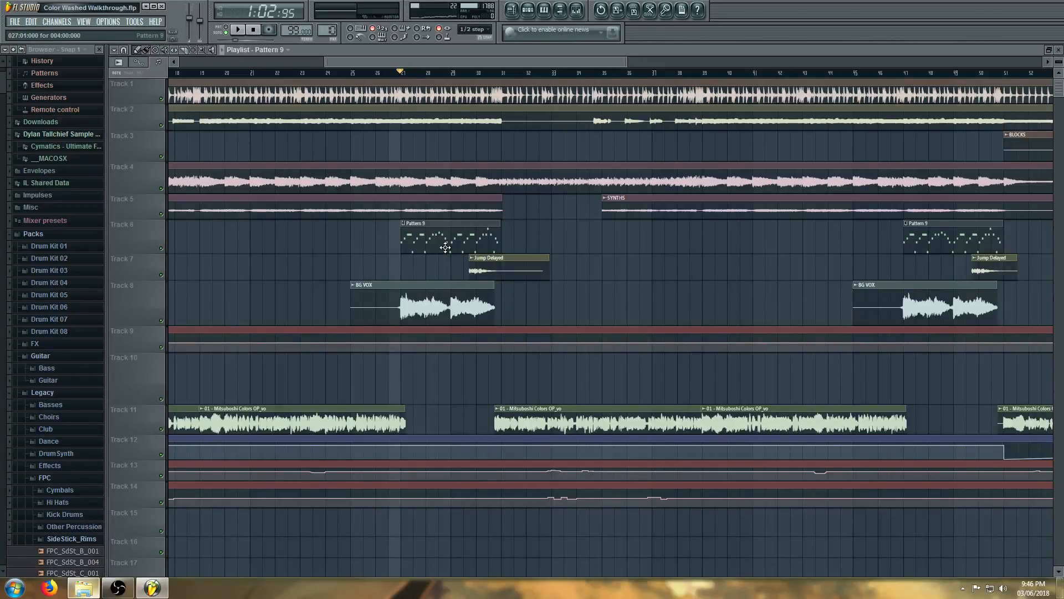
scroll(445, 247, "up", 4)
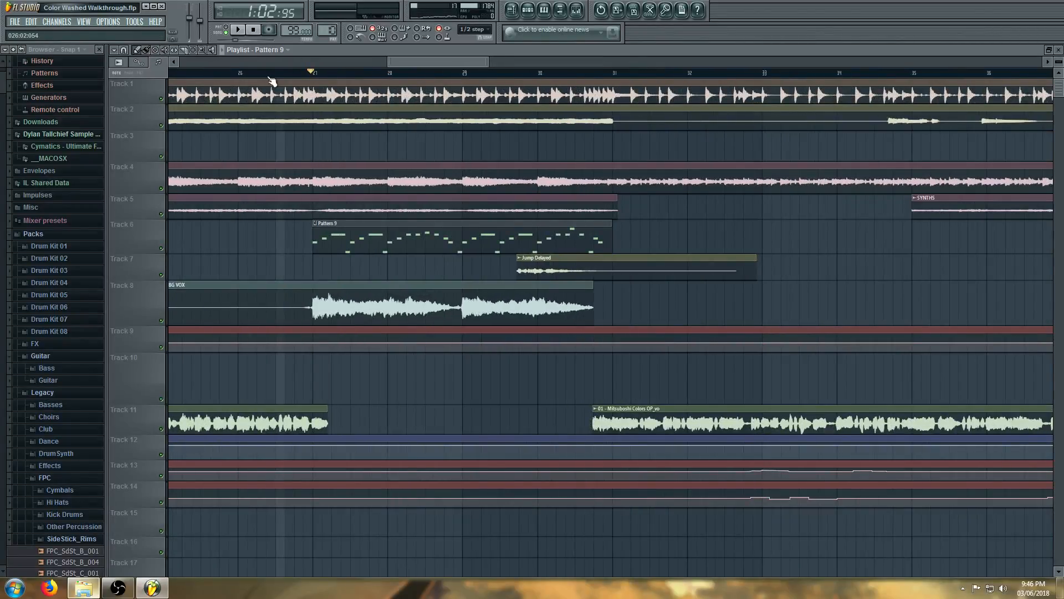
key("space")
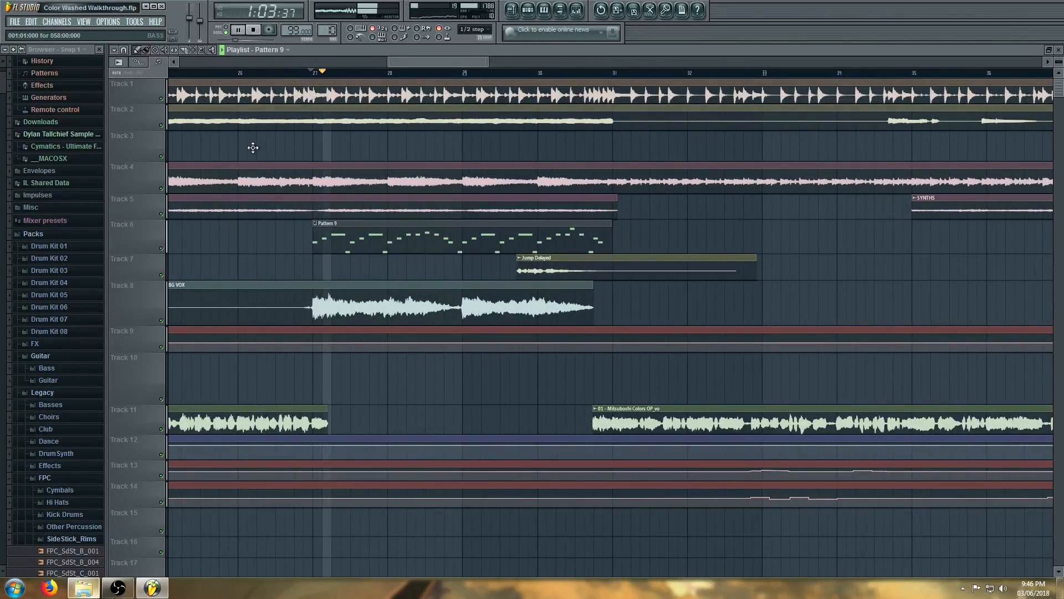
Mute tracks 4, 1, 2 and 8 during playback, and replay the section to hear the Pattern 9 melody
left_click(162, 188)
left_click(162, 100)
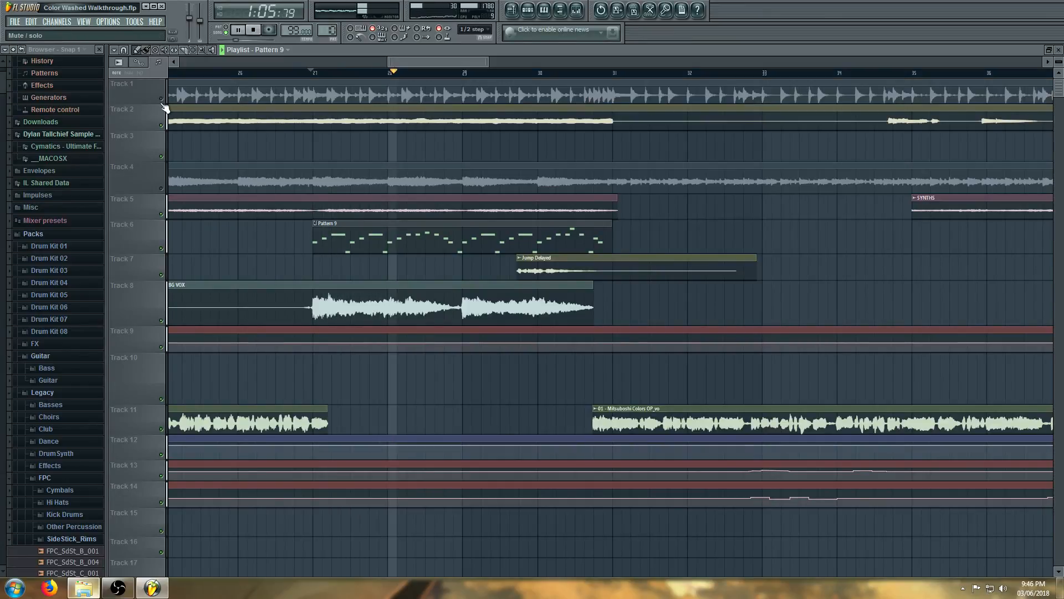
left_click(162, 124)
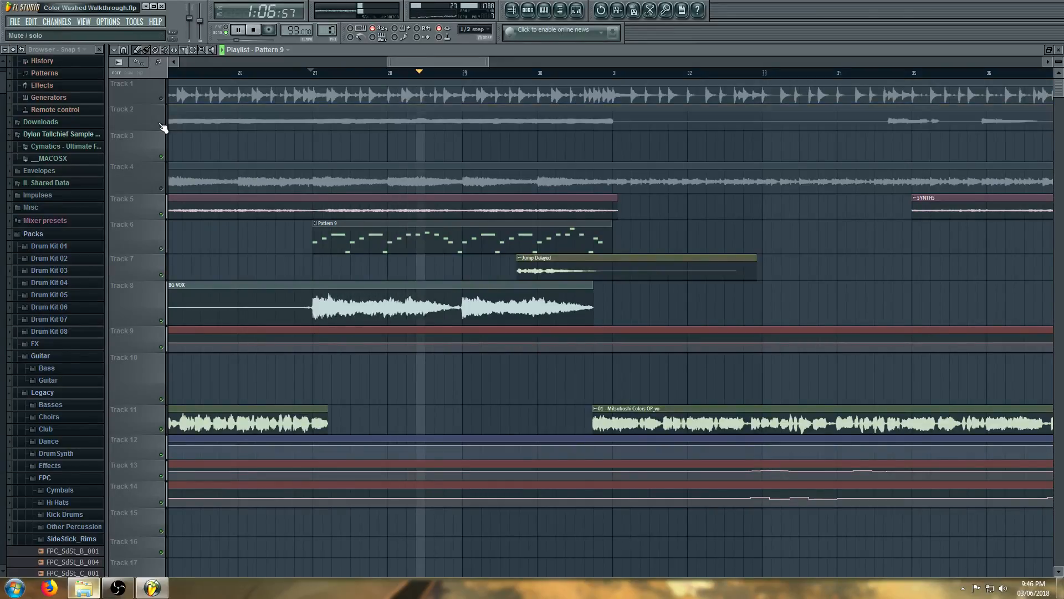
left_click(164, 325)
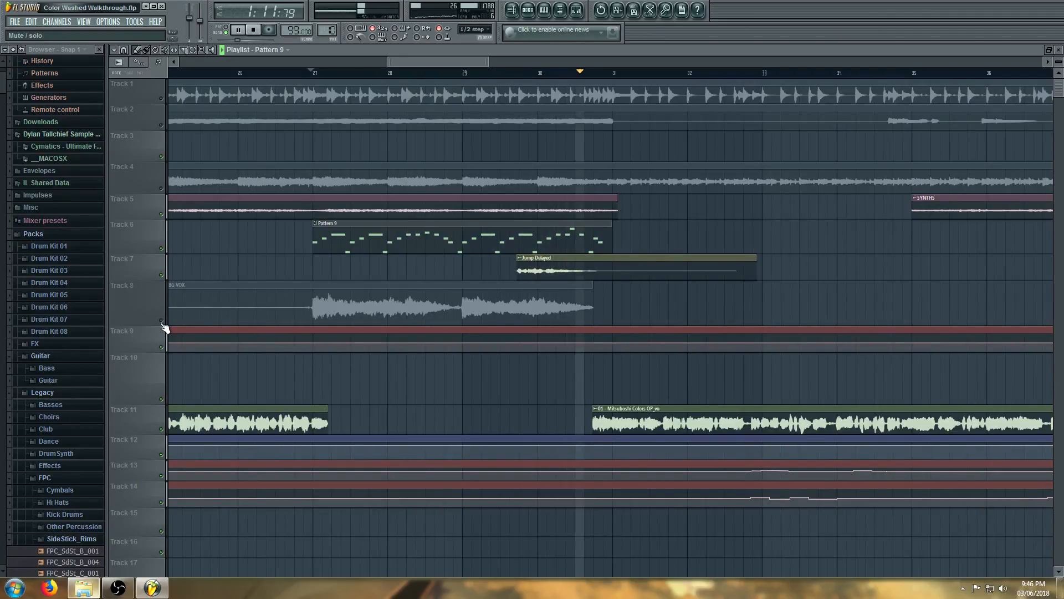
key("space")
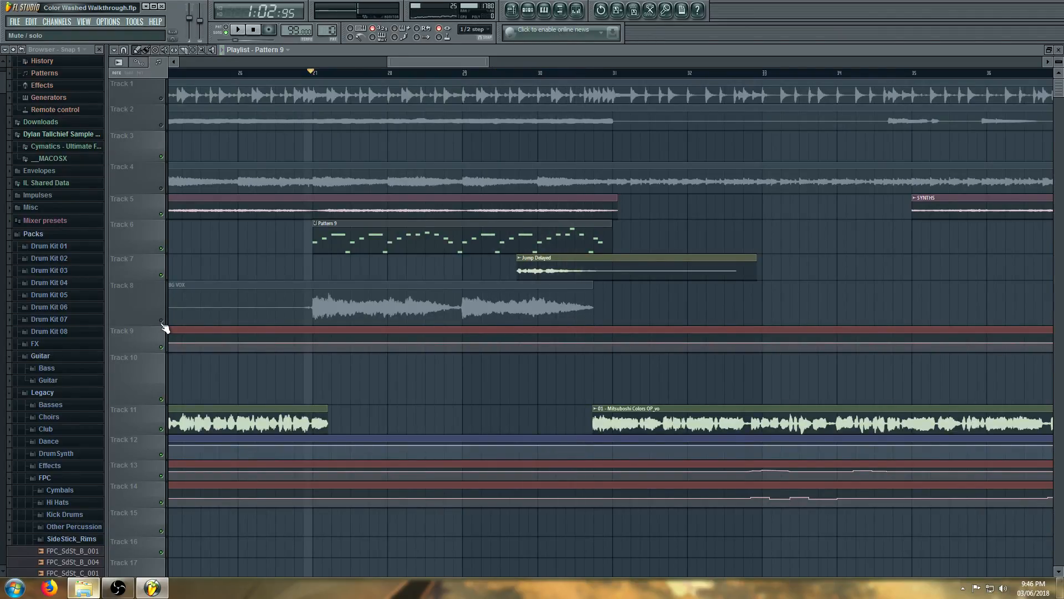
key("space")
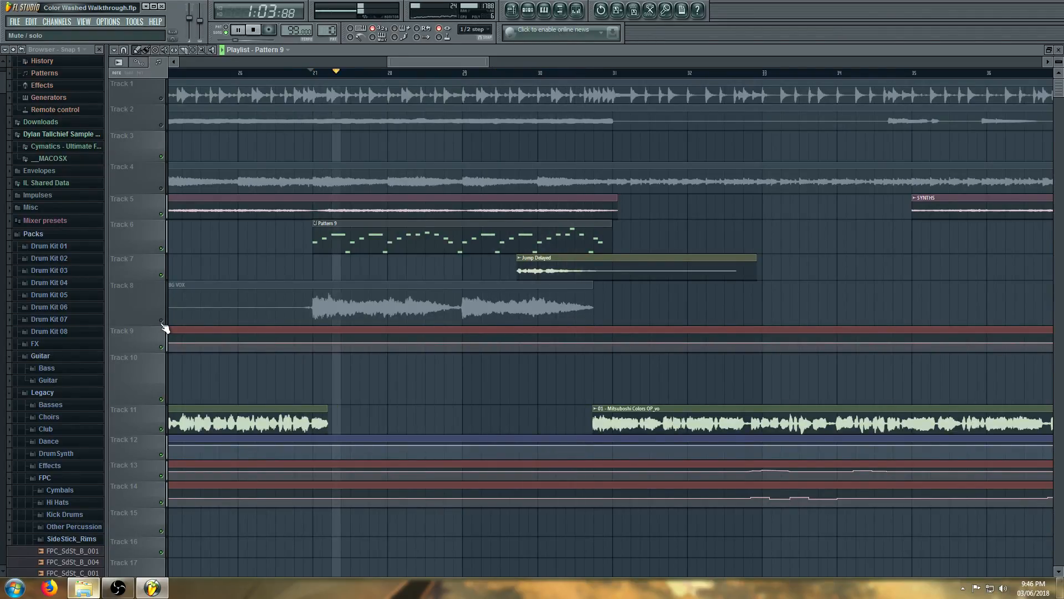
key("space")
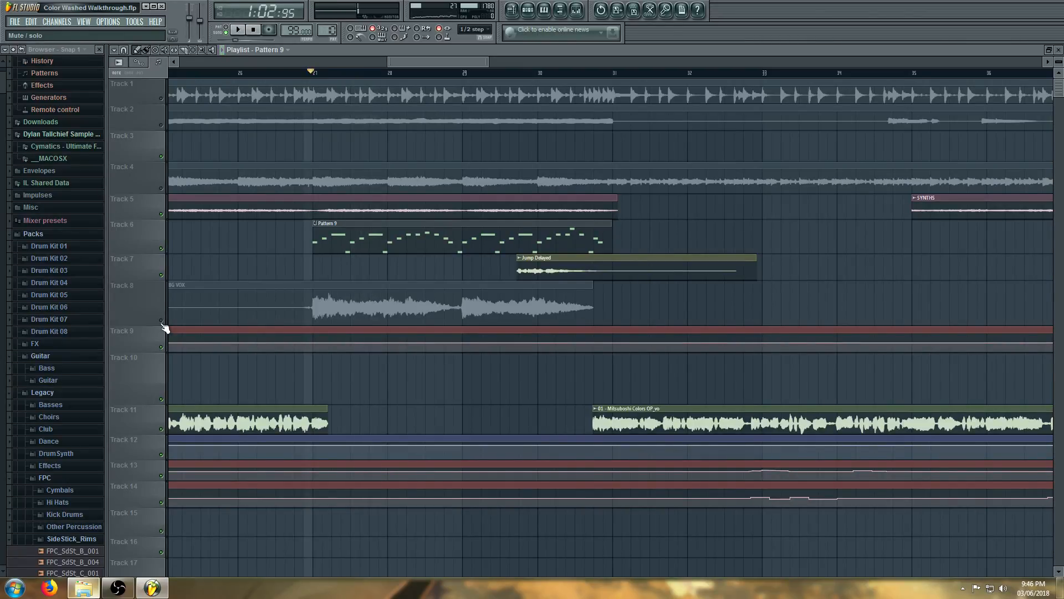
Unmute tracks 8, 4, 2 and 1, and select the DRUMS clip
left_click(162, 321)
left_click(165, 171)
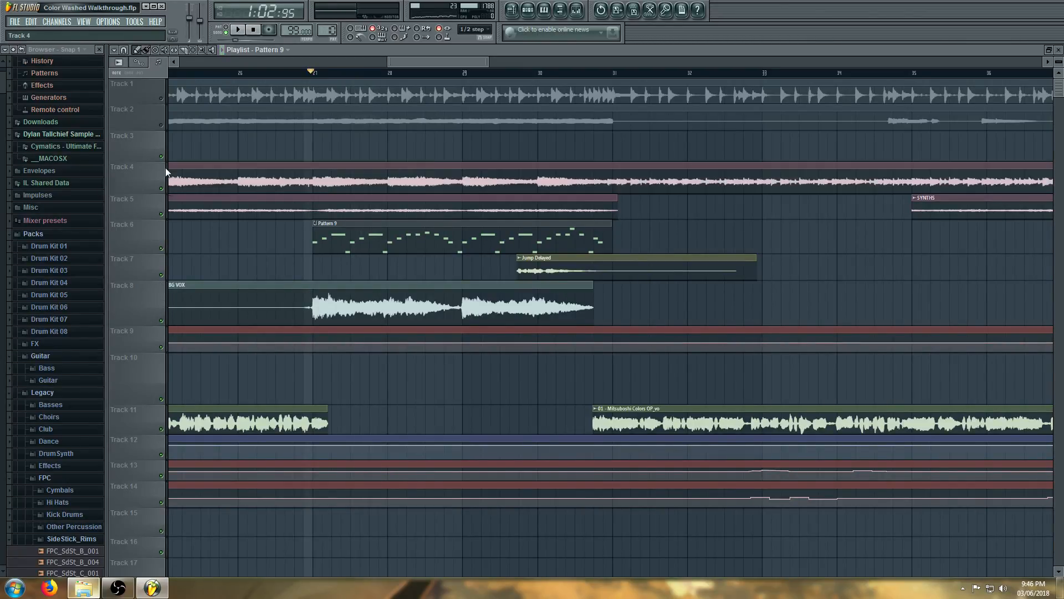
left_click(163, 125)
left_click(163, 99)
left_click(233, 92)
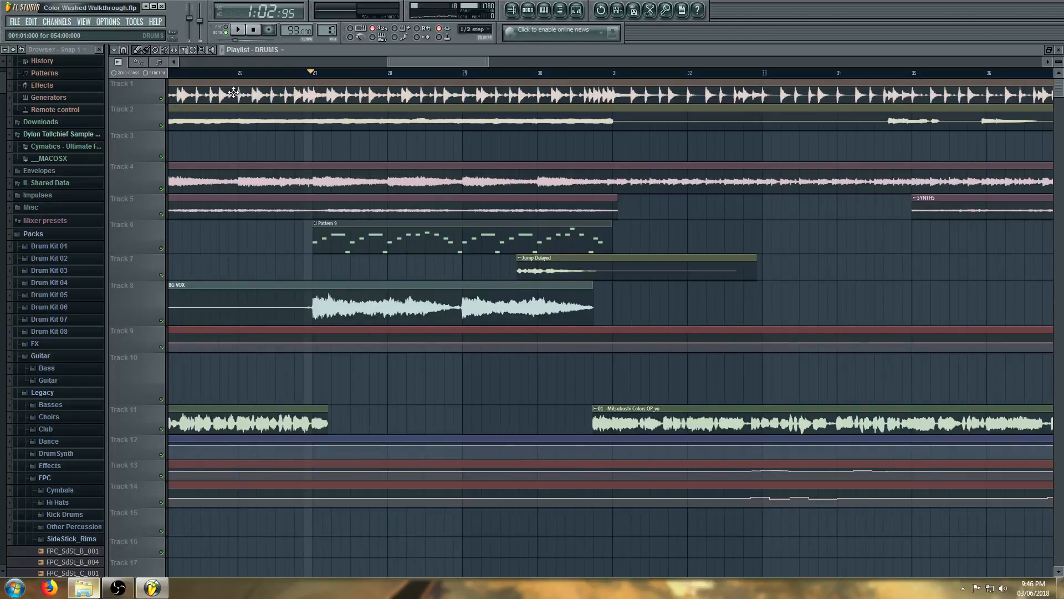
Play the full arrangement briefly from bar 27 with all the tracks unmuted, and stop it
key("space")
scroll(254, 157, "down", 6)
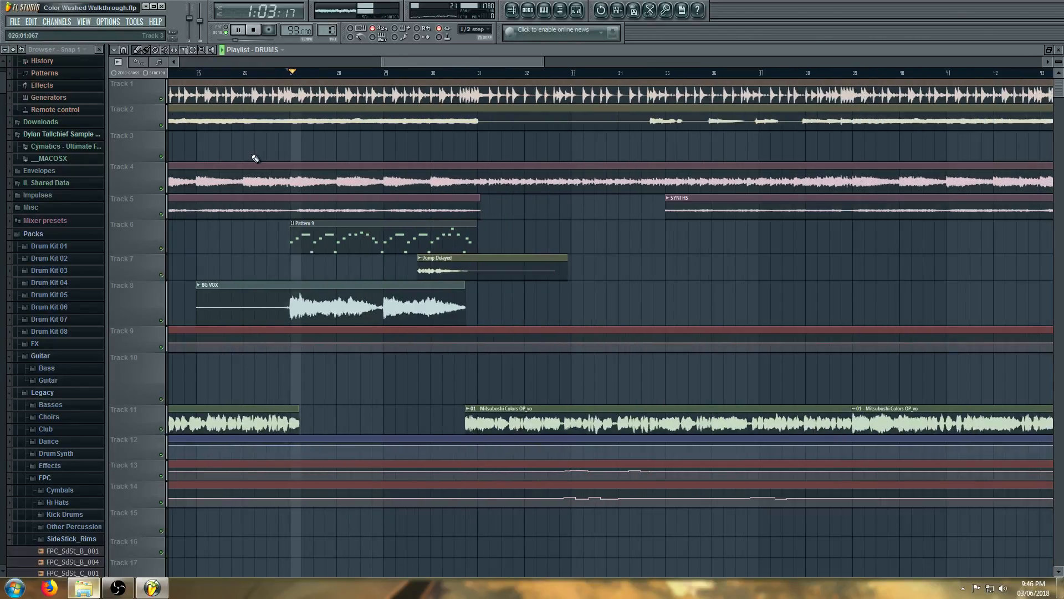
key("space")
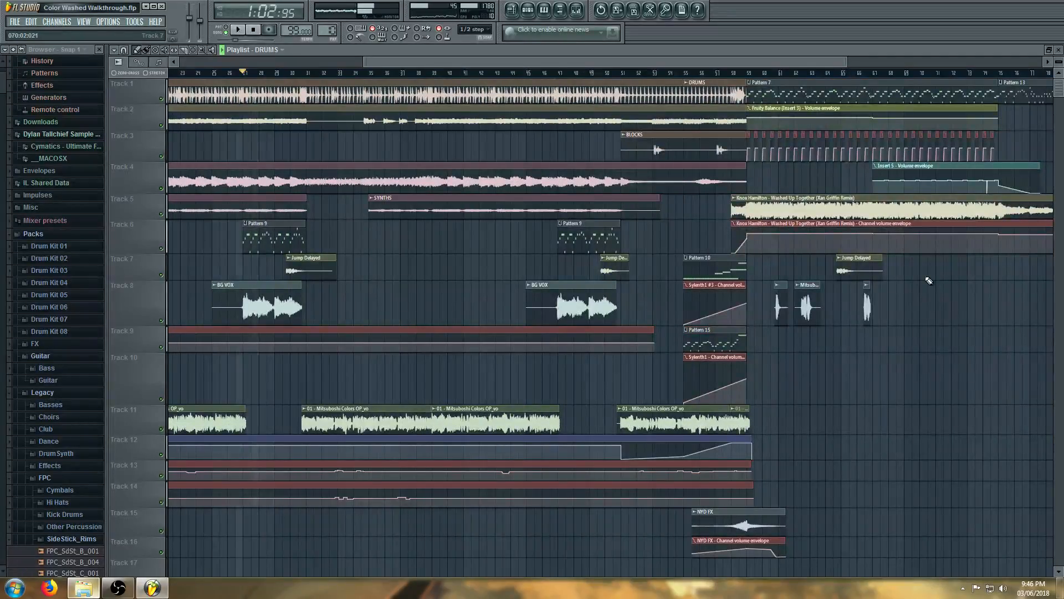
Play the build-up from just before bar 55 and select the Pattern 15 clip
scroll(927, 281, "up", 3)
scroll(470, 291, "up", 4)
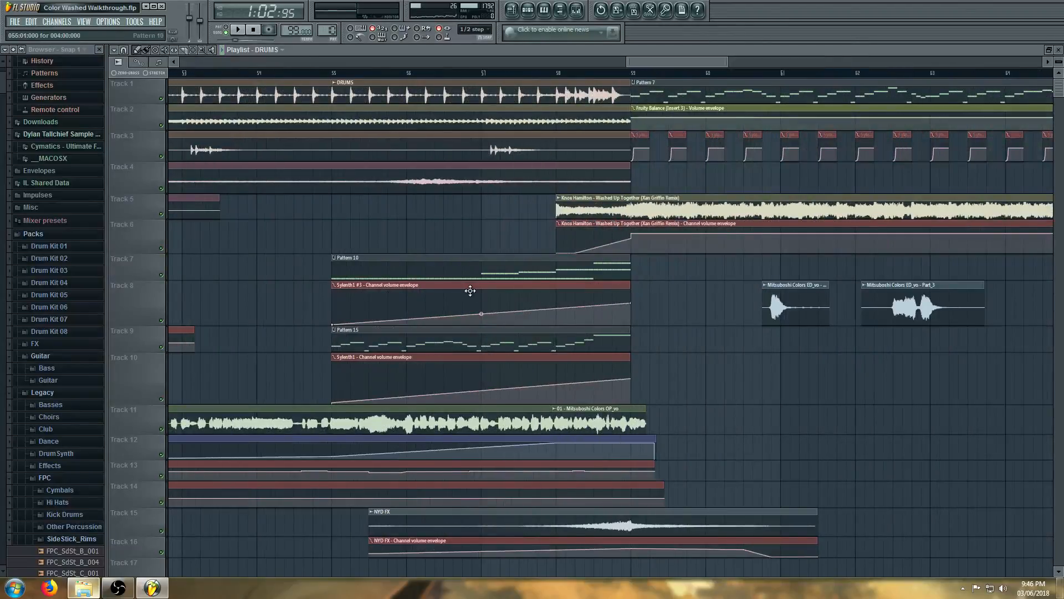
left_click(328, 72)
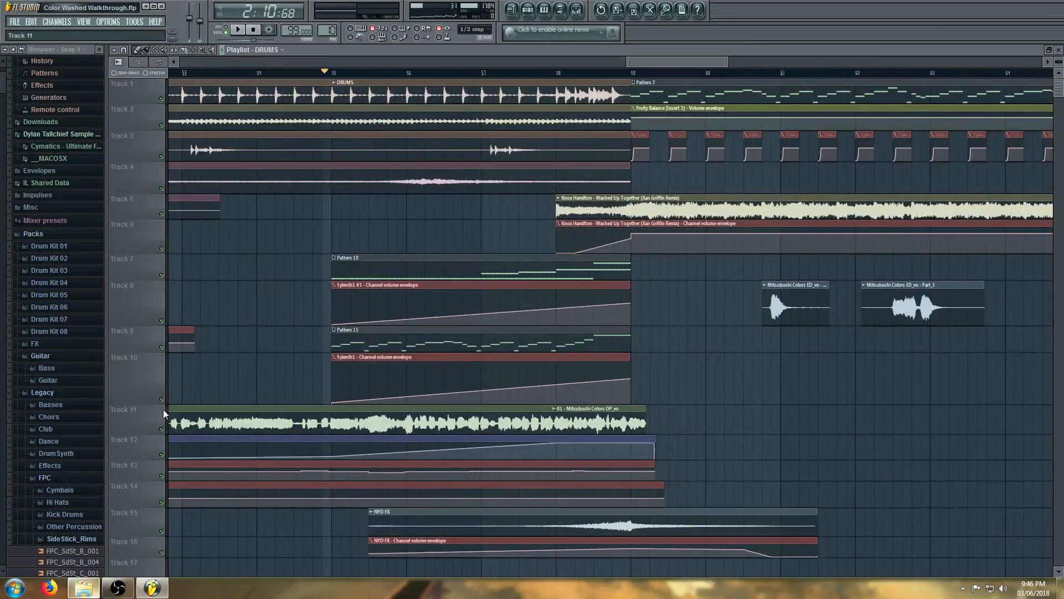
key("space")
scroll(476, 285, "up", 3)
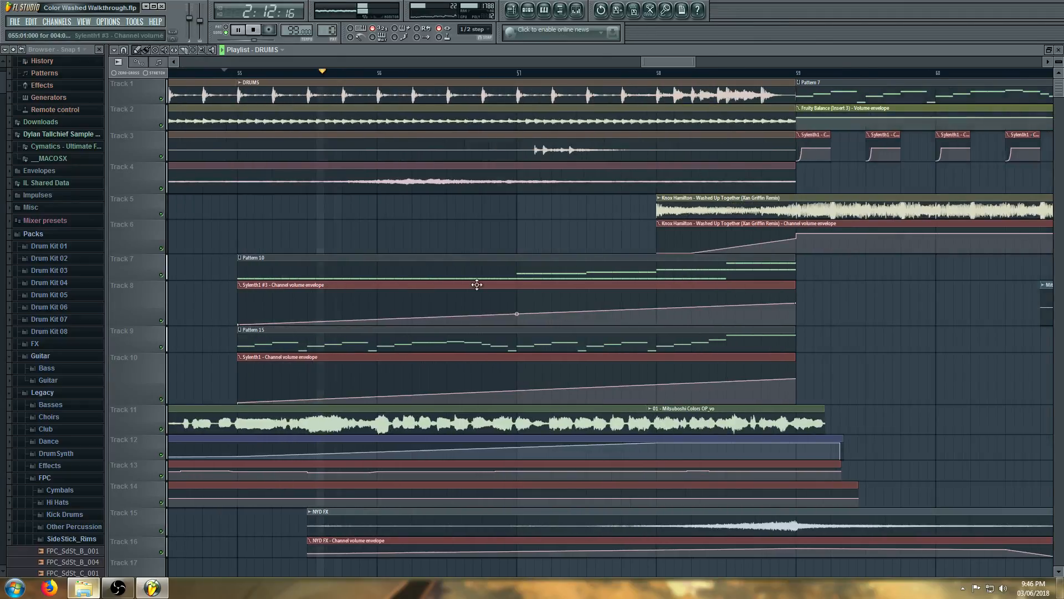
left_click(486, 337)
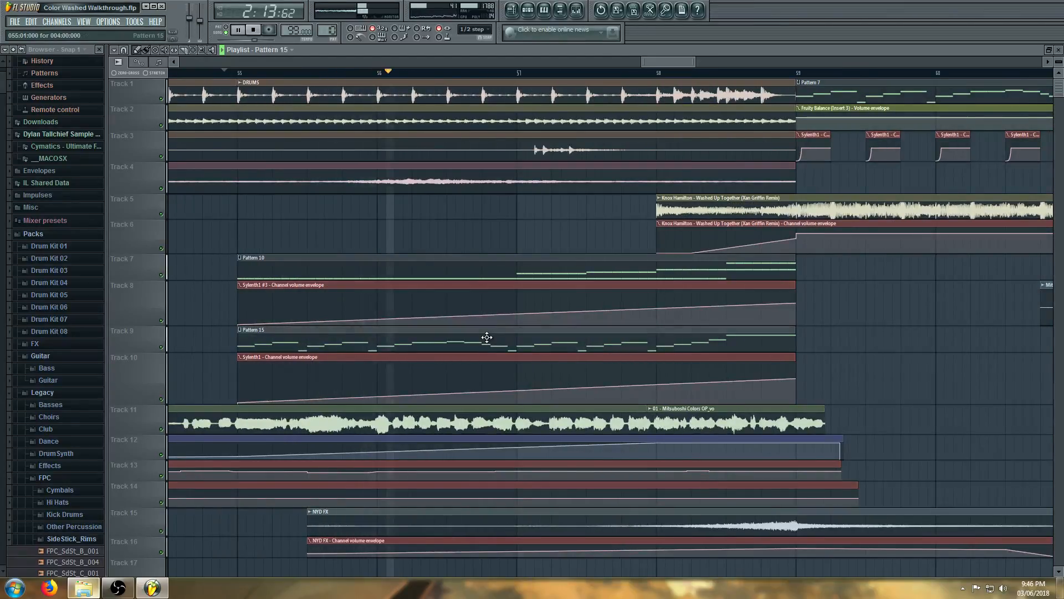
View Pattern 10's Sylenth1 #3 notes in the piano roll, stop playback, and return to the playlist
double_click(515, 276)
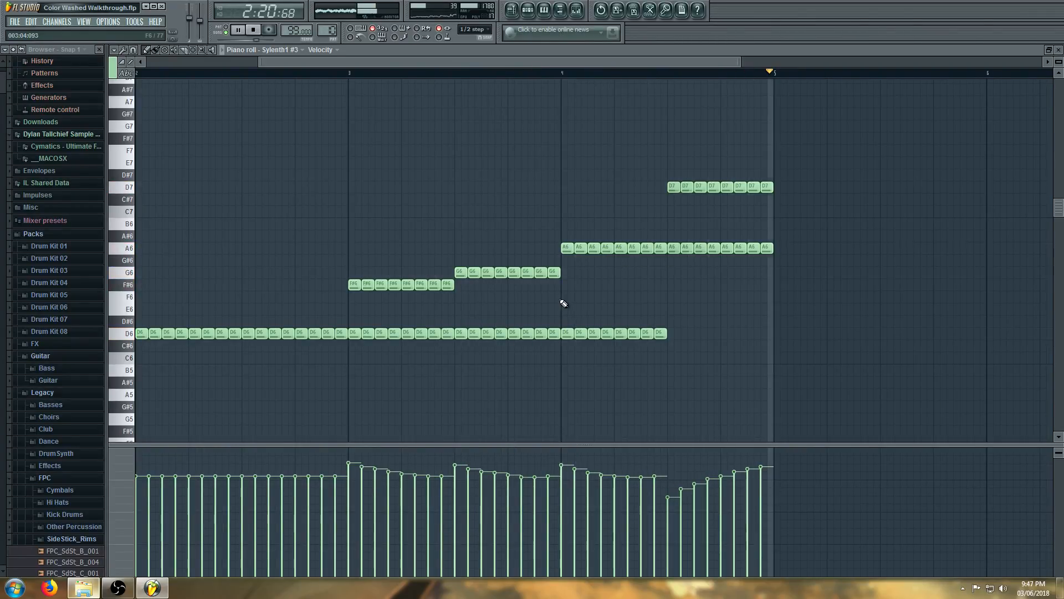
key("space")
left_click(527, 11)
left_click(527, 12)
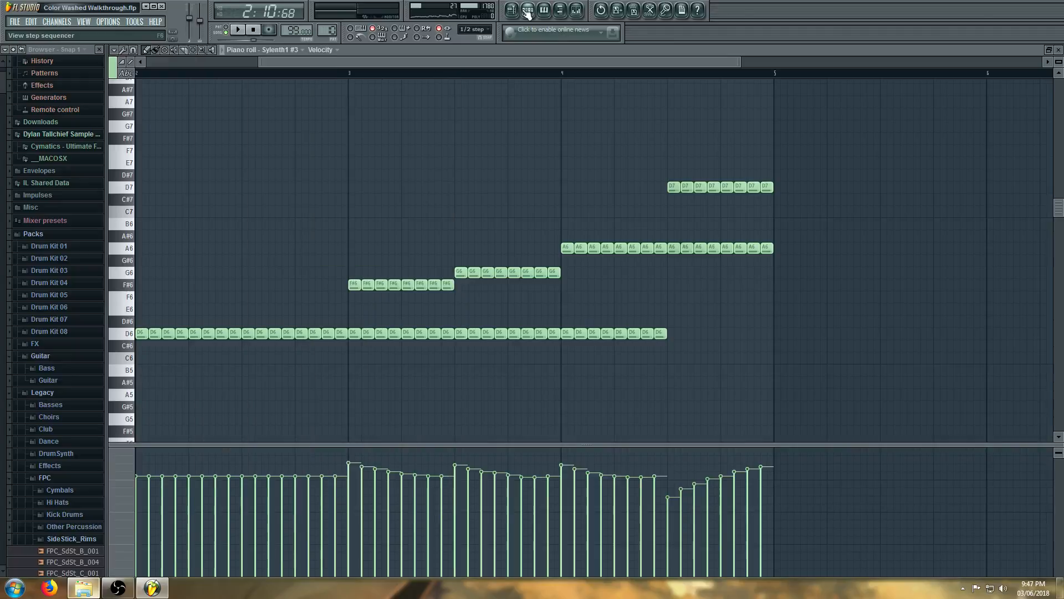
left_click(517, 12)
Open Pattern 7's Sylenth1 notes in the piano roll, show the whole melody, and audition it
scroll(435, 199, "down", 3)
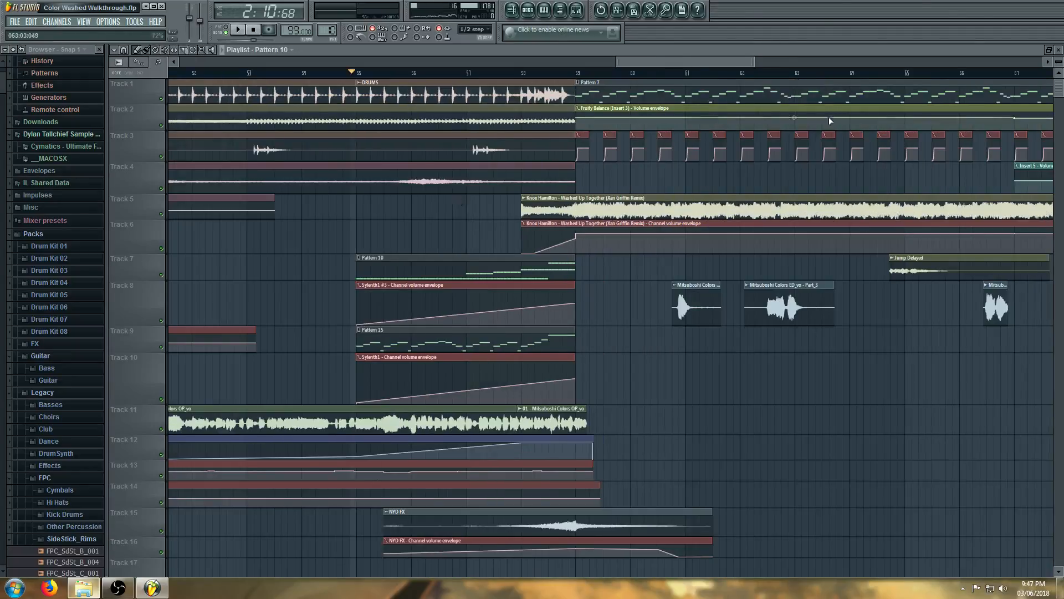
scroll(829, 121, "up", 2)
double_click(774, 91)
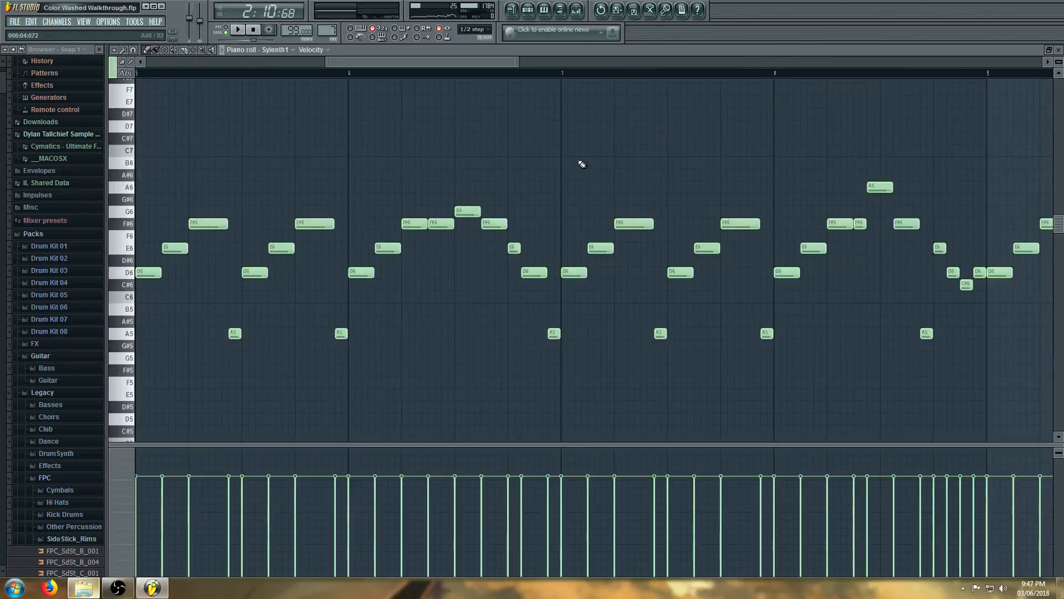
scroll(513, 186, "down", 3)
key("space")
scroll(340, 127, "down", 3)
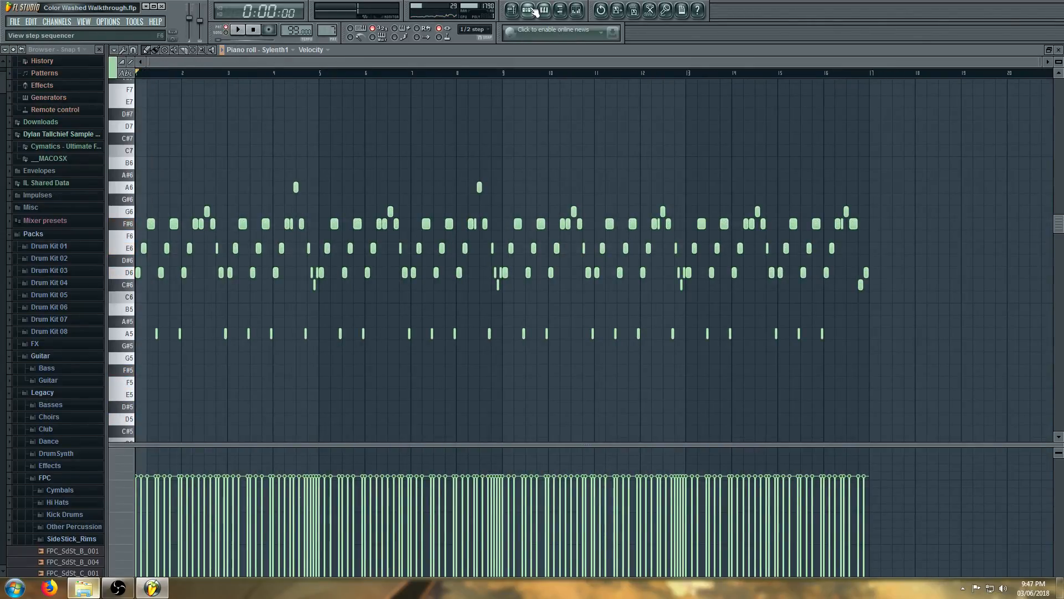
key("space")
Place the song position at bar 59, and play Pattern 7 on its own in pattern mode from its piano roll
key("F5")
left_click(358, 72)
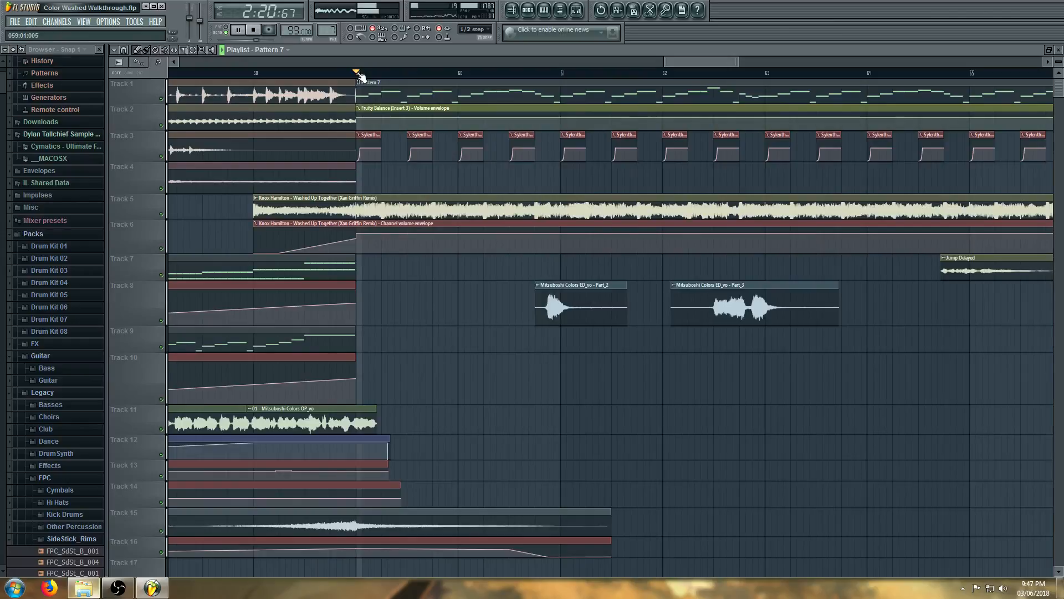
double_click(415, 88)
key("space")
left_click(226, 27)
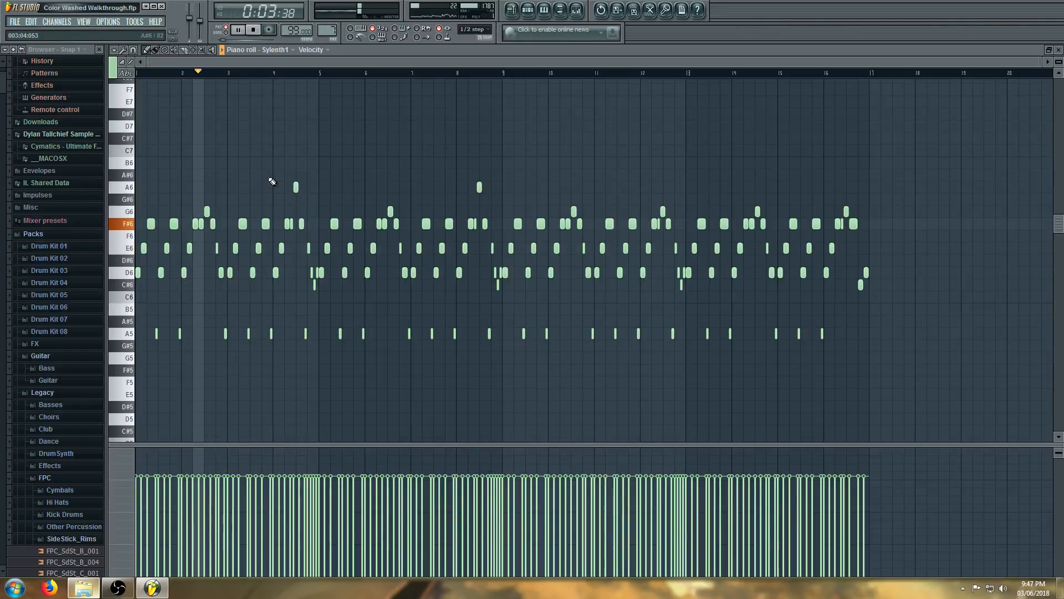
key("space")
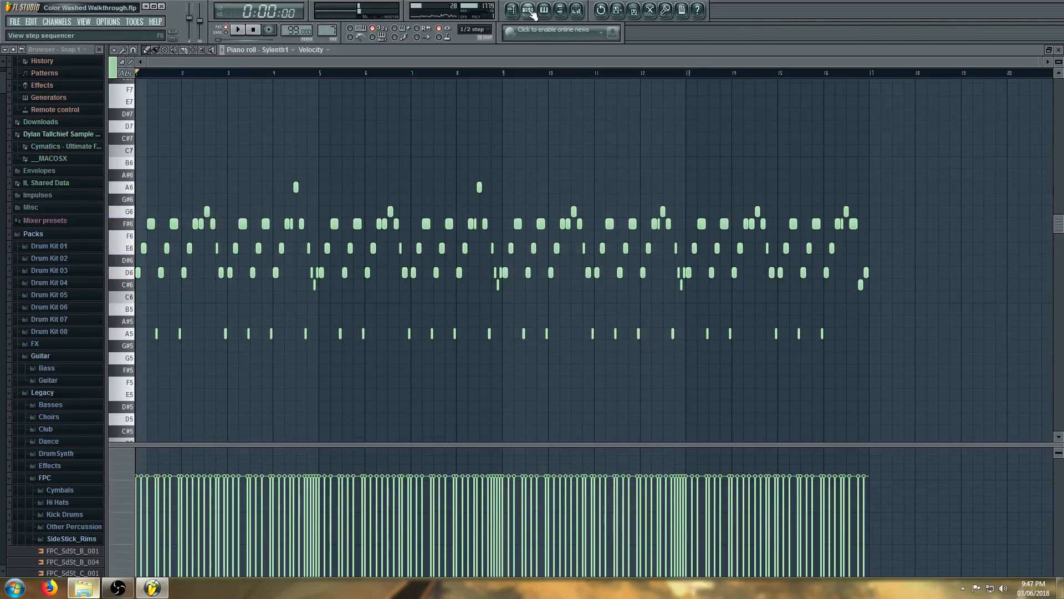
Return to the playlist and play the song from the start of the Pattern 7 clip at bar 59
left_click(527, 10)
left_click(511, 10)
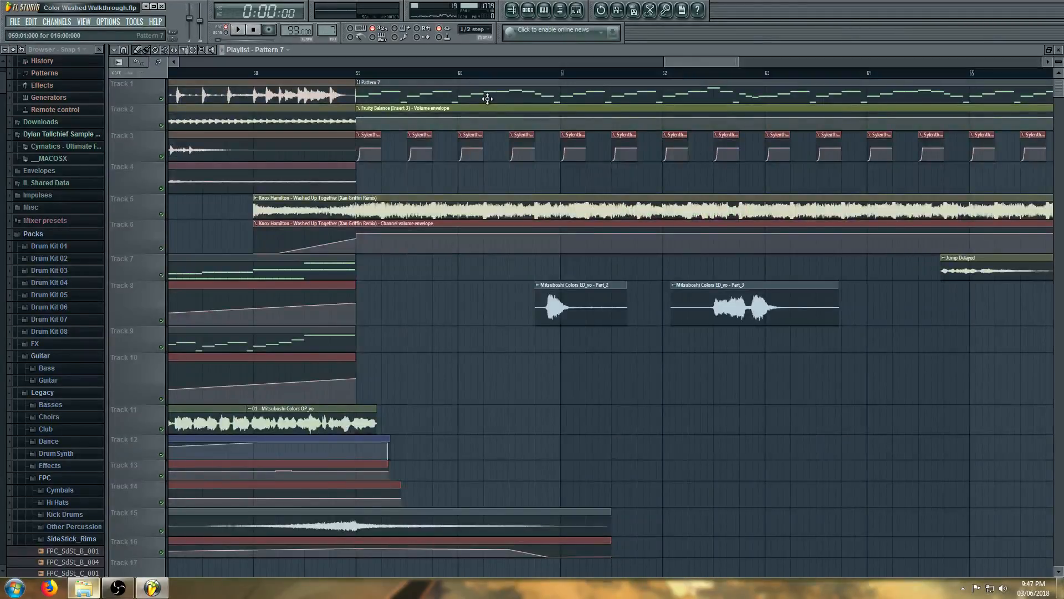
scroll(340, 137, "down", 3)
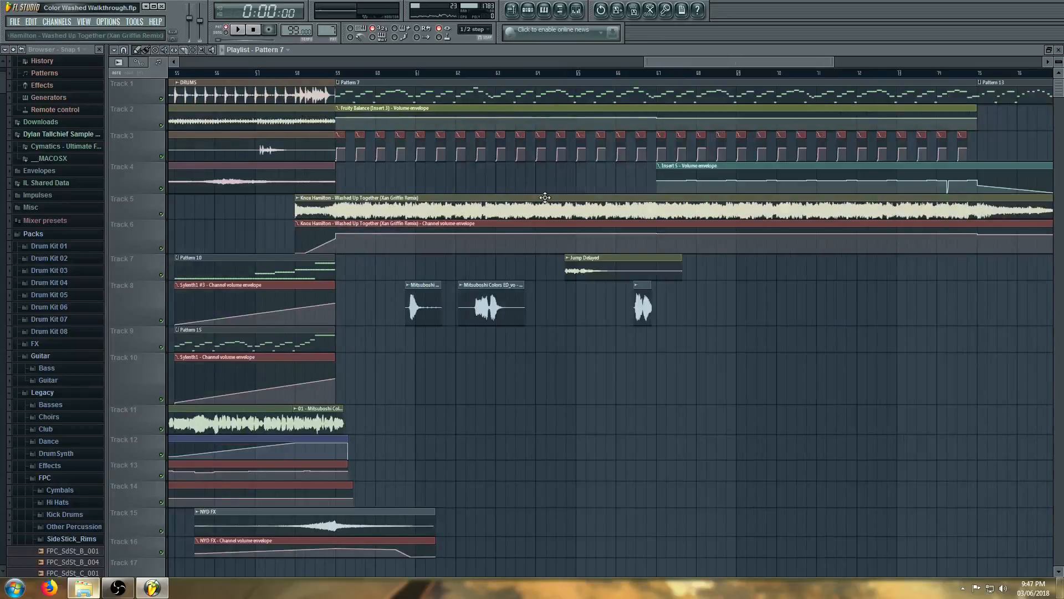
left_click(335, 73)
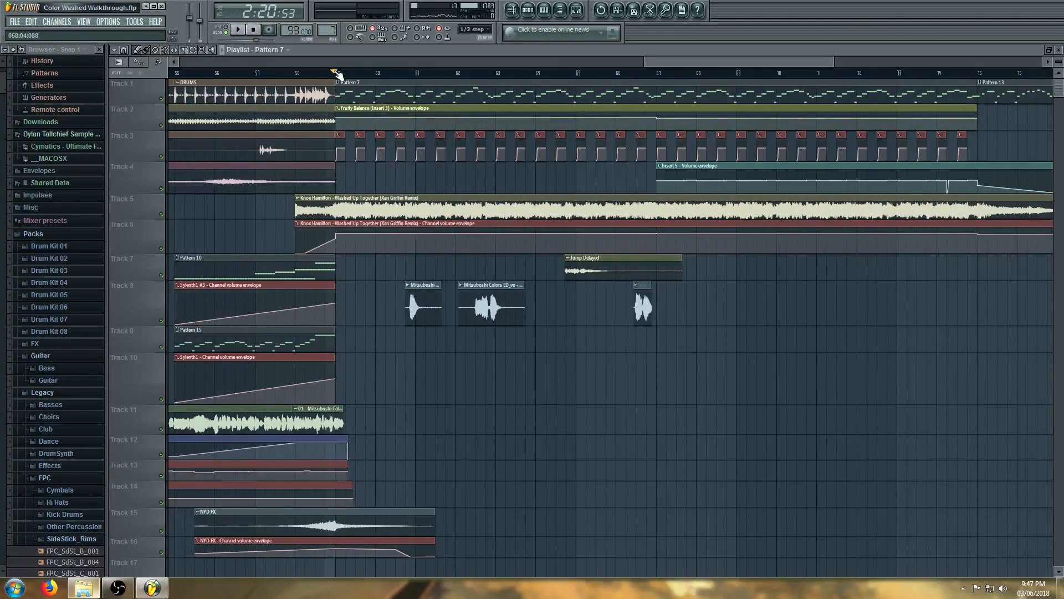
key("space")
Look through the lower playlist tracks down to the muted source clips on tracks 26 to 28, and stop playback
scroll(273, 151, "down", 4)
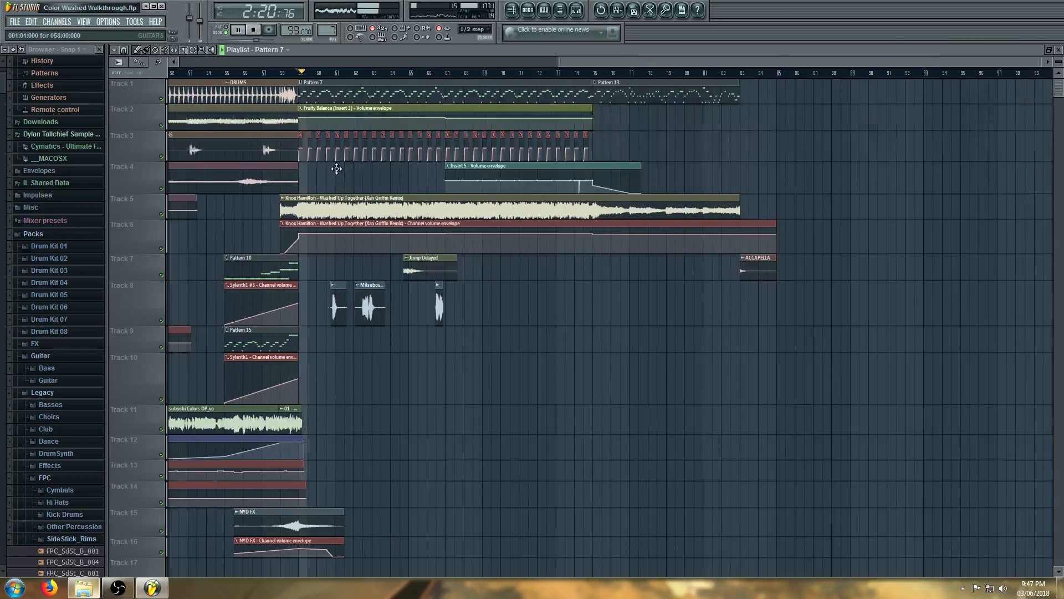
scroll(916, 225, "up", 2)
scroll(776, 209, "down", 5)
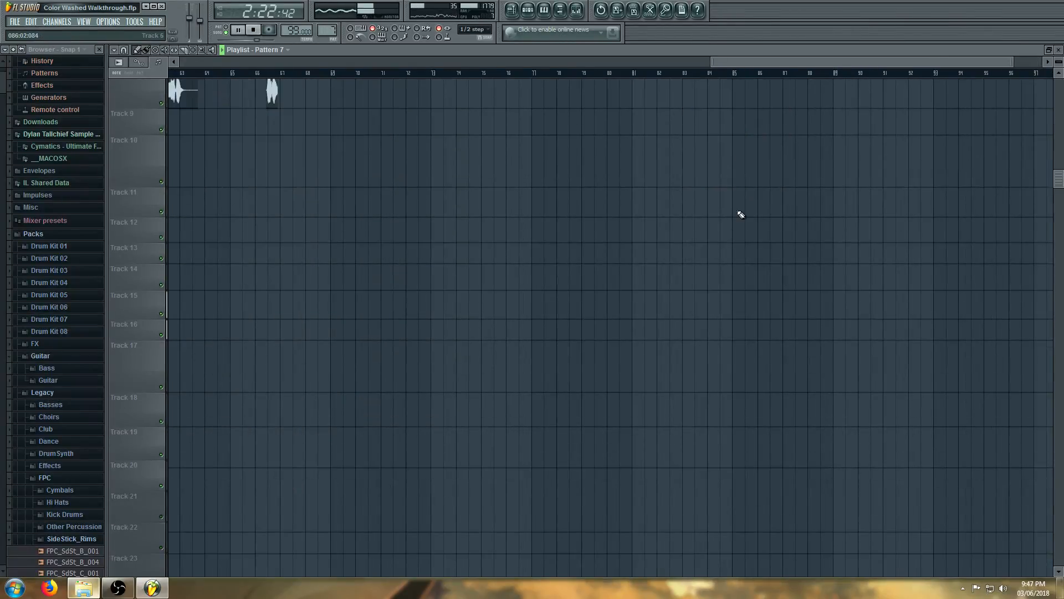
scroll(678, 233, "down", 3)
scroll(674, 228, "down", 4)
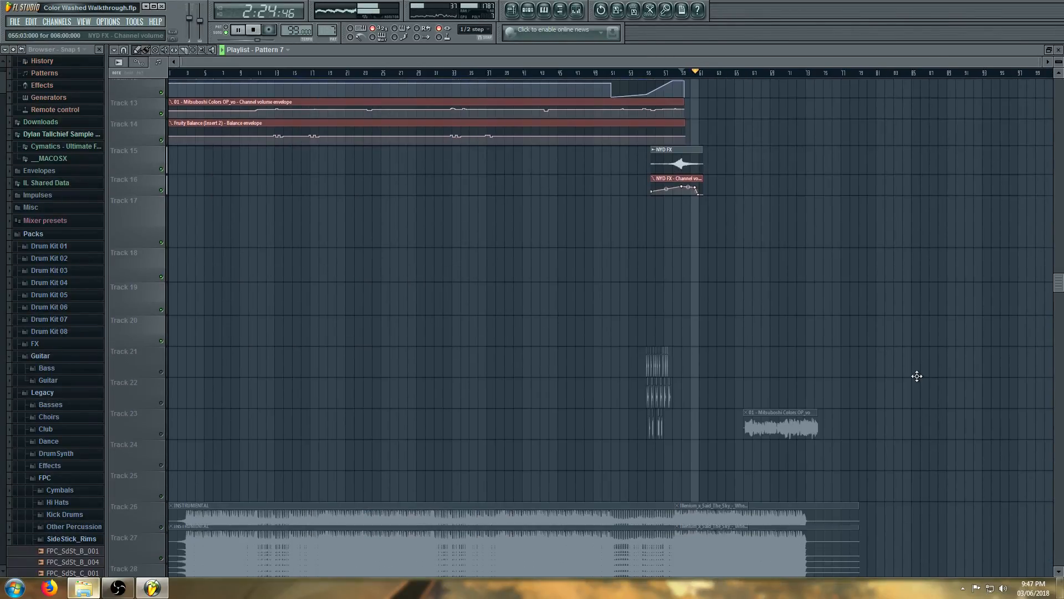
scroll(917, 375, "up", 2)
key("space")
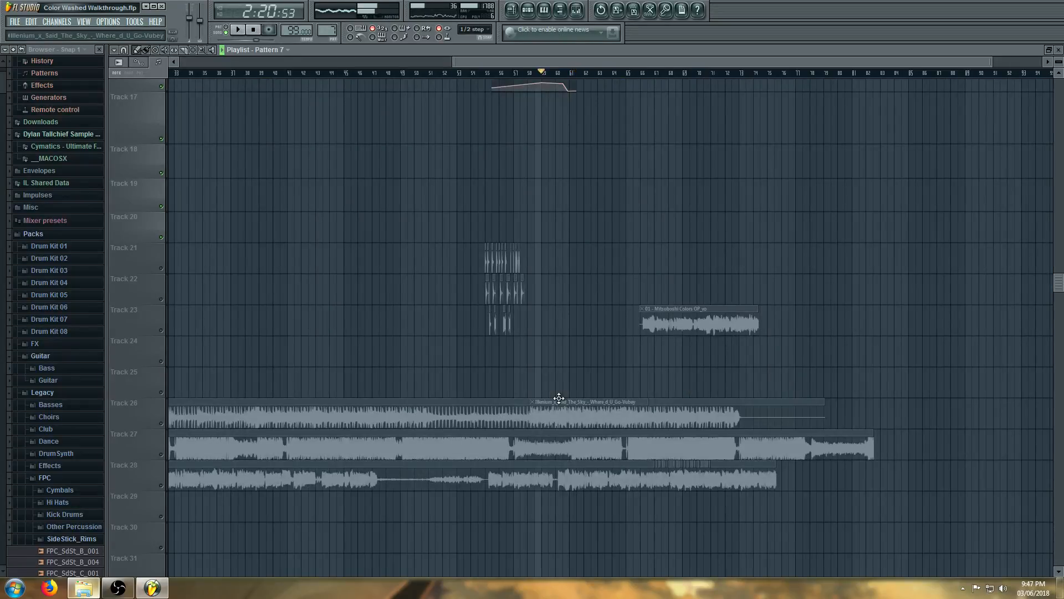
Move the Illenium_x_Said_The_Sky_-_Where_d_U_Go-Vubey audio clip near bar 58 from muted track 26 up to track 19
scroll(516, 402, "up", 5)
scroll(480, 408, "up", 3)
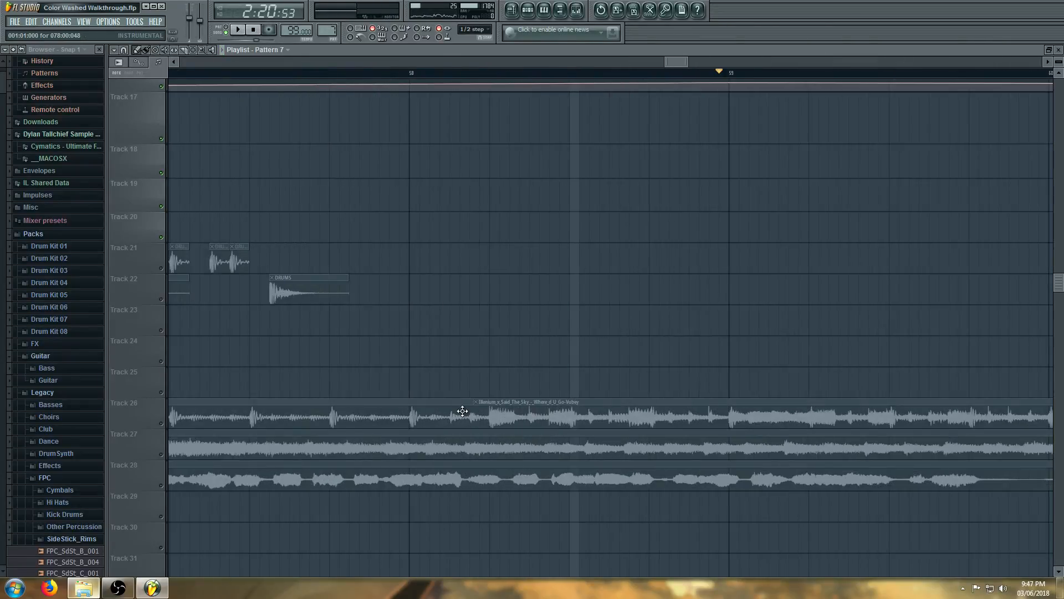
left_click_drag(486, 410, 491, 191)
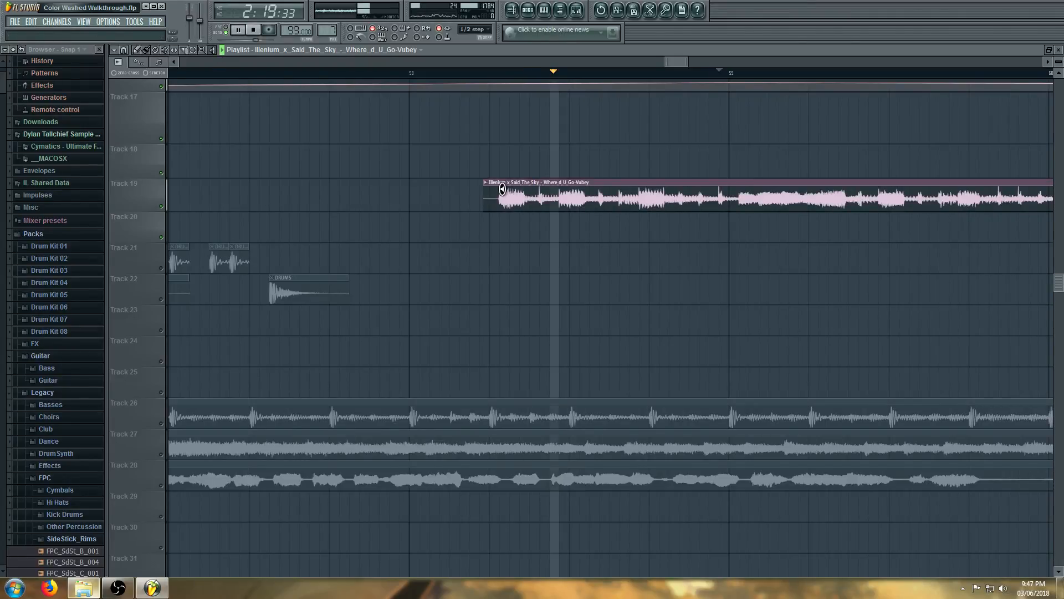
Move the Illenium_x_Said_The_Sky_-_Where_d_U_Go-Vubey clip along track 19 to about bar 66 and play from it
scroll(268, 208, "down", 3)
scroll(268, 208, "down", 4)
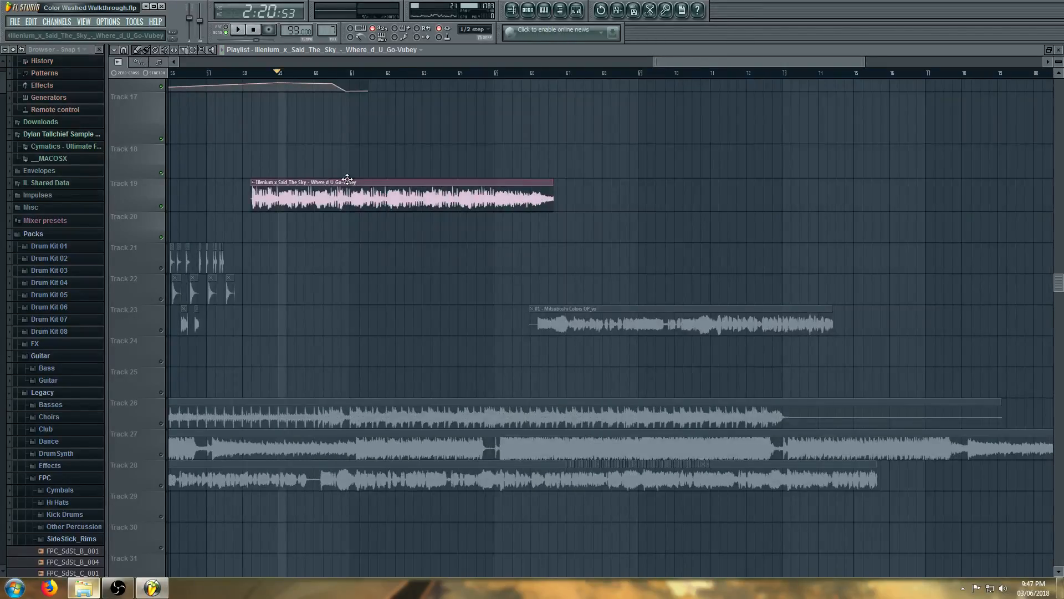
left_click_drag(346, 194, 637, 206)
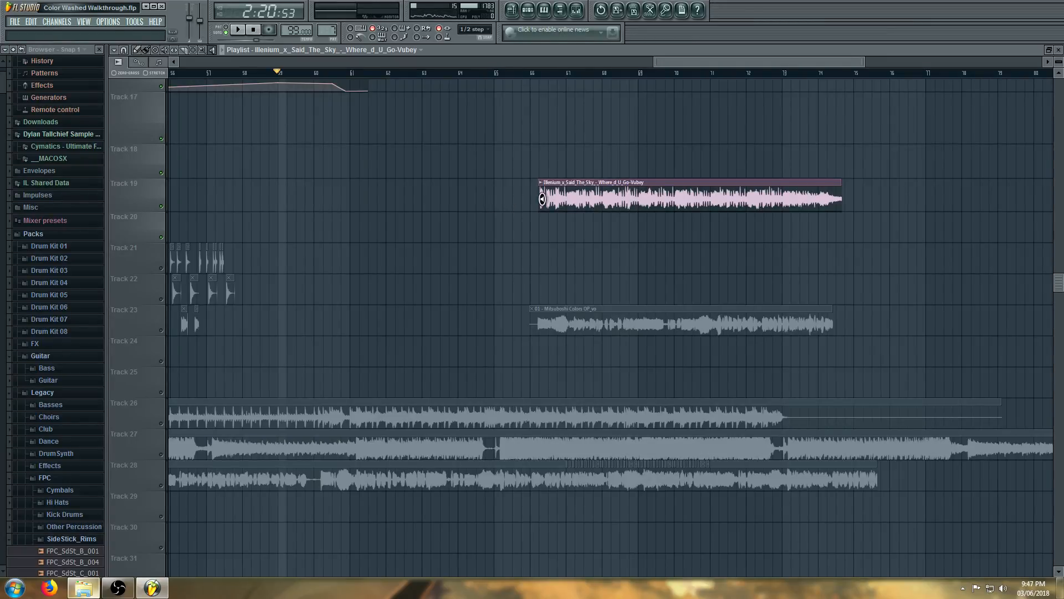
scroll(642, 229, "up", 2)
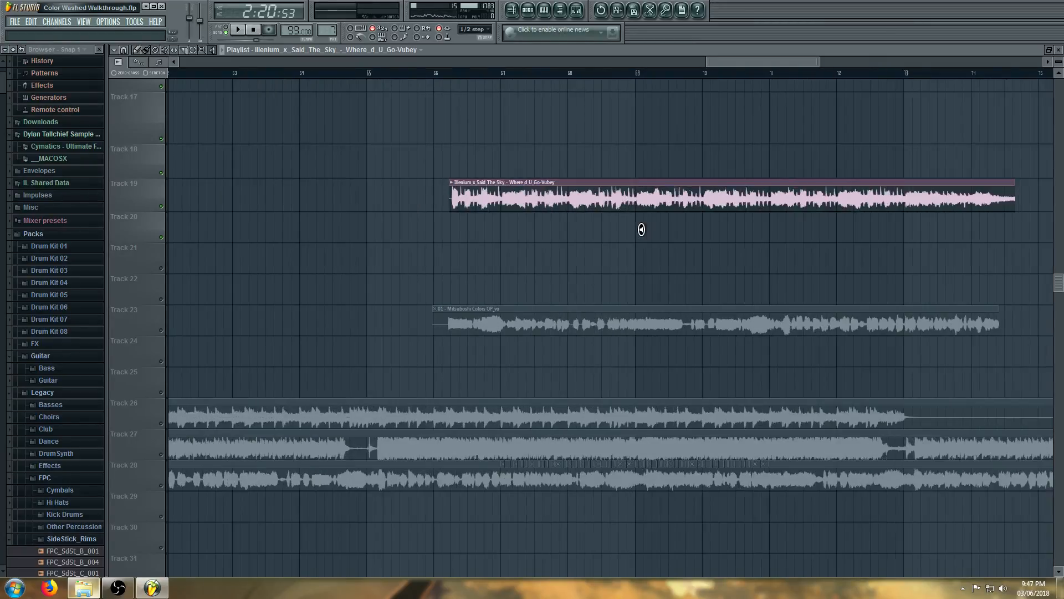
left_click(441, 195)
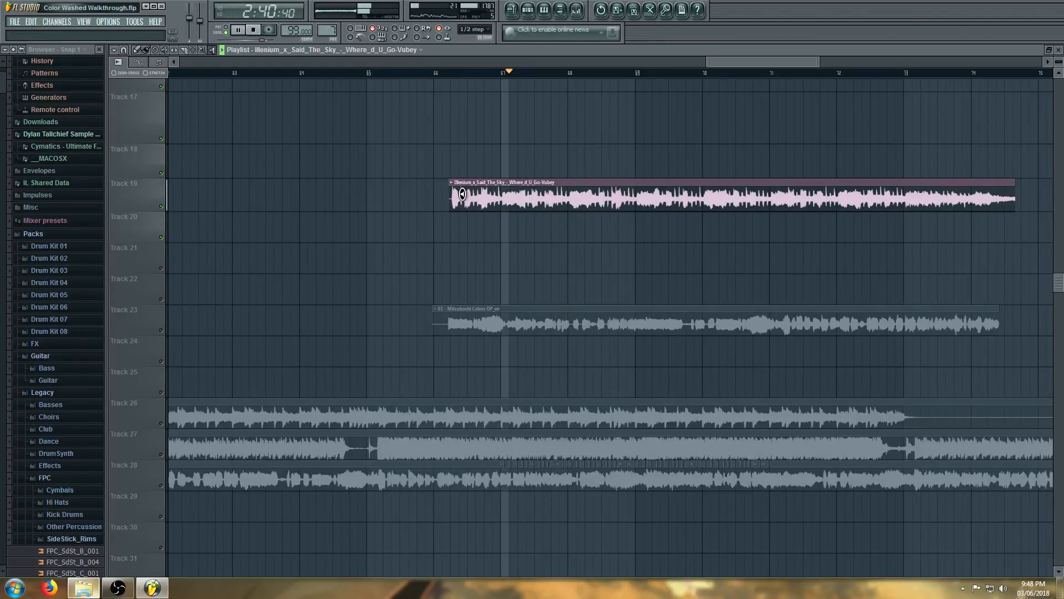
Move the Illenium_x_Said_The_Sky_-_Where_d_U_Go-Vubey clip on track 19 out to about bar 78 and audition it on its own
scroll(195, 135, "down", 2)
scroll(194, 135, "down", 2)
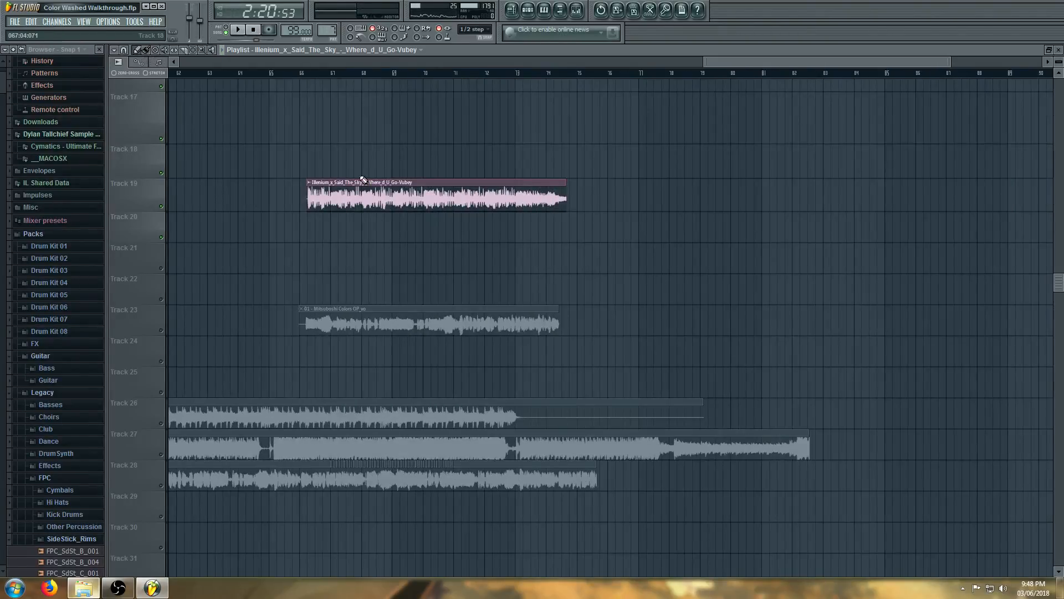
left_click_drag(380, 188, 756, 188)
scroll(541, 230, "down", 3)
scroll(316, 84, "up", 4)
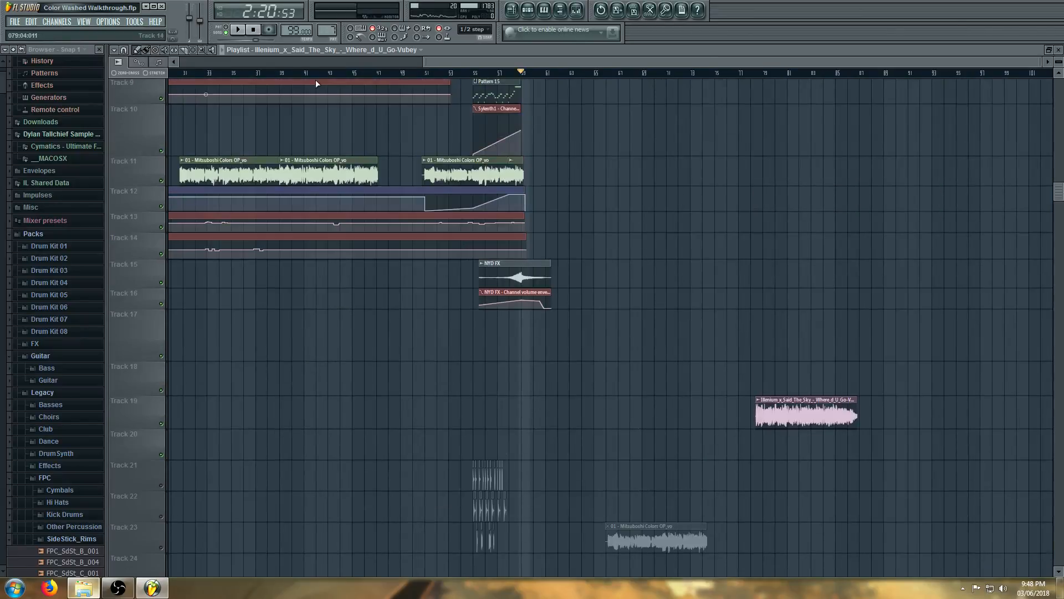
left_click(212, 51)
left_click(761, 404)
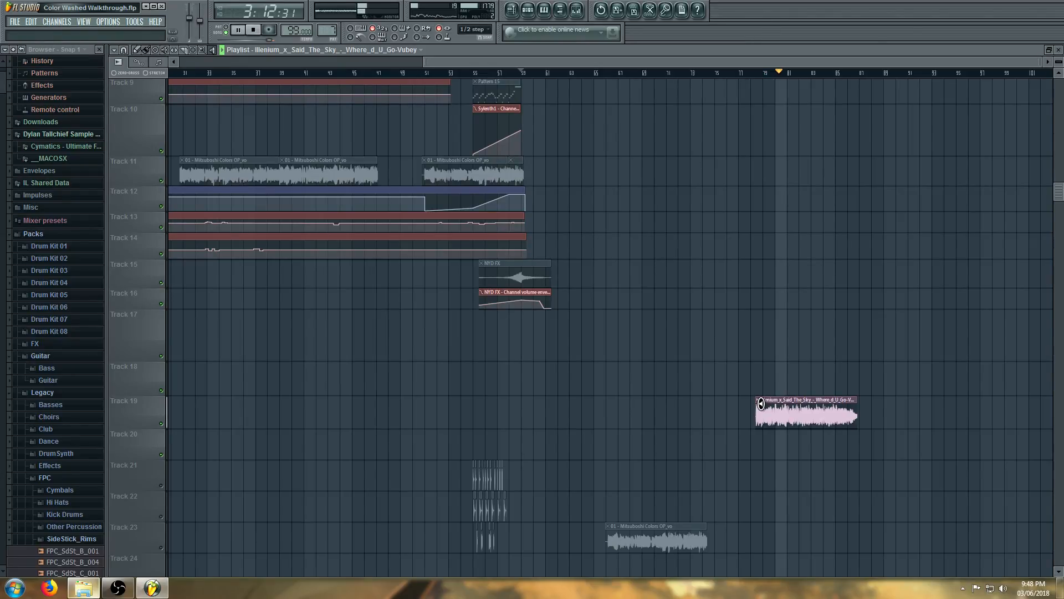
Move the muted 01 - Mitsuboshi Colors OP_vo clip from track 23 to track 17 near bar 70, audition it, and stop playback
scroll(697, 372, "down", 5)
scroll(794, 387, "up", 2)
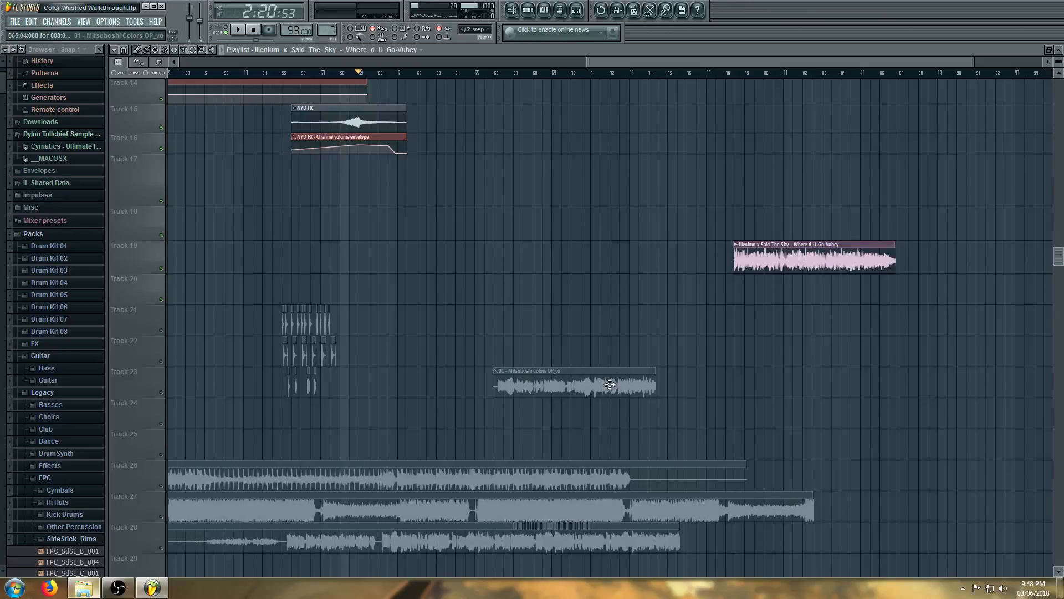
left_click_drag(610, 384, 693, 172)
left_click(646, 193)
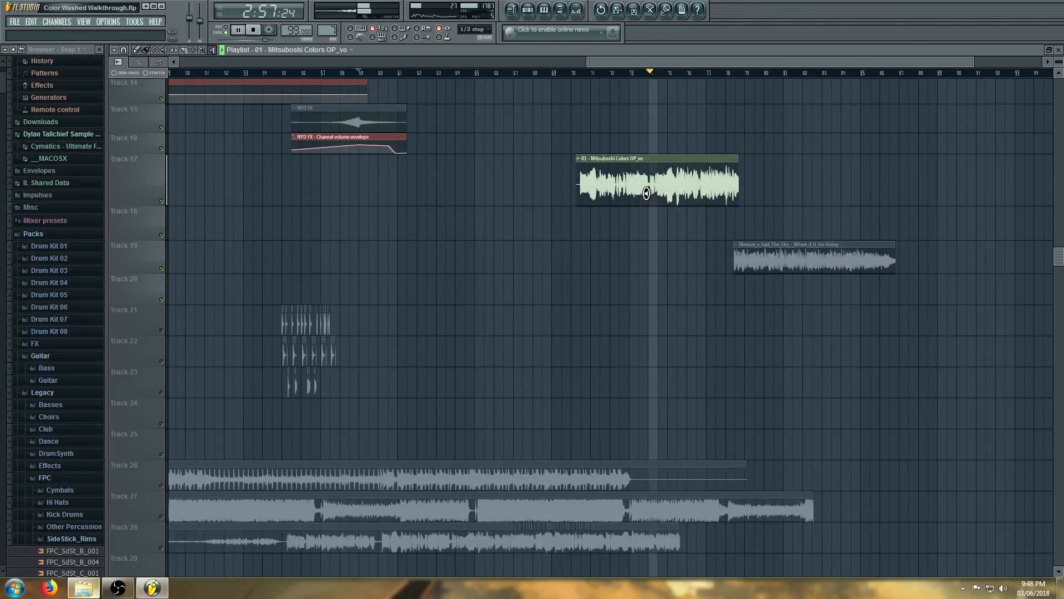
key("space")
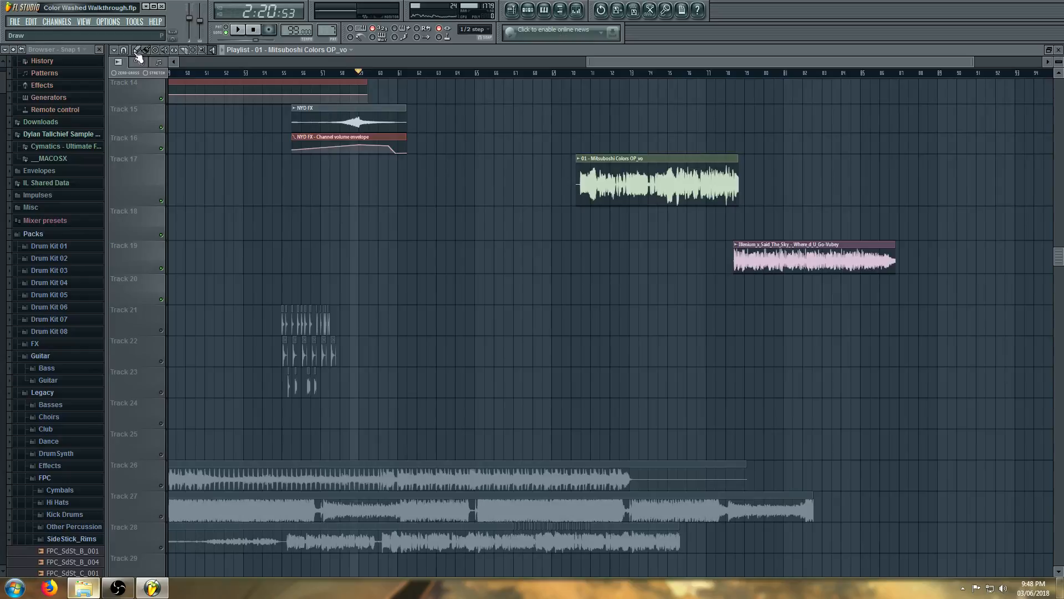
Shift the 01 - Mitsuboshi Colors OP_vo clip on track 17 to about bar 82 and audition it on its own
left_click_drag(599, 180, 831, 180)
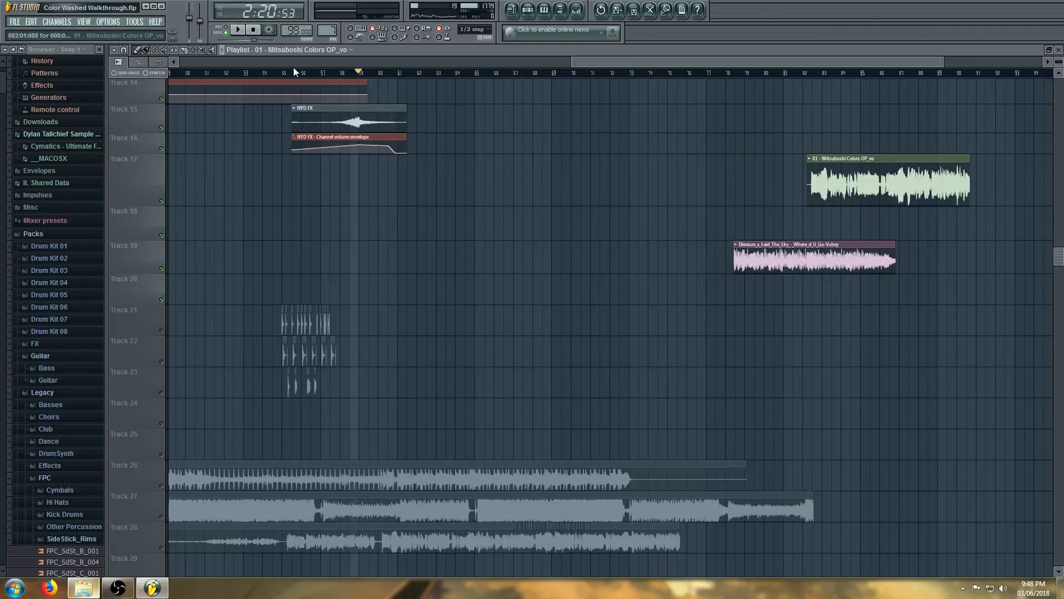
left_click(211, 49)
left_click(844, 179)
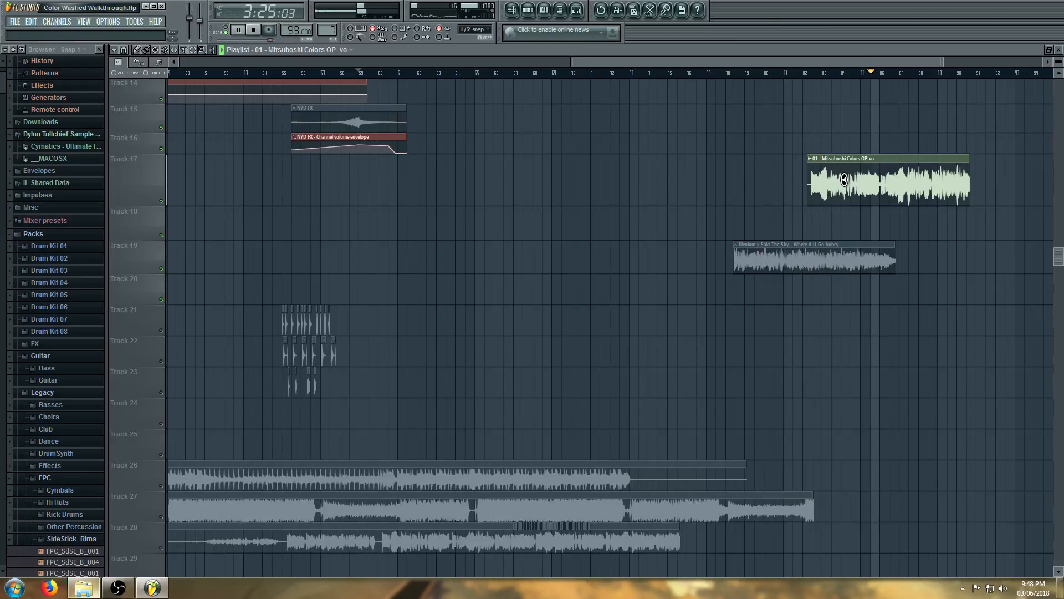
left_click(140, 50)
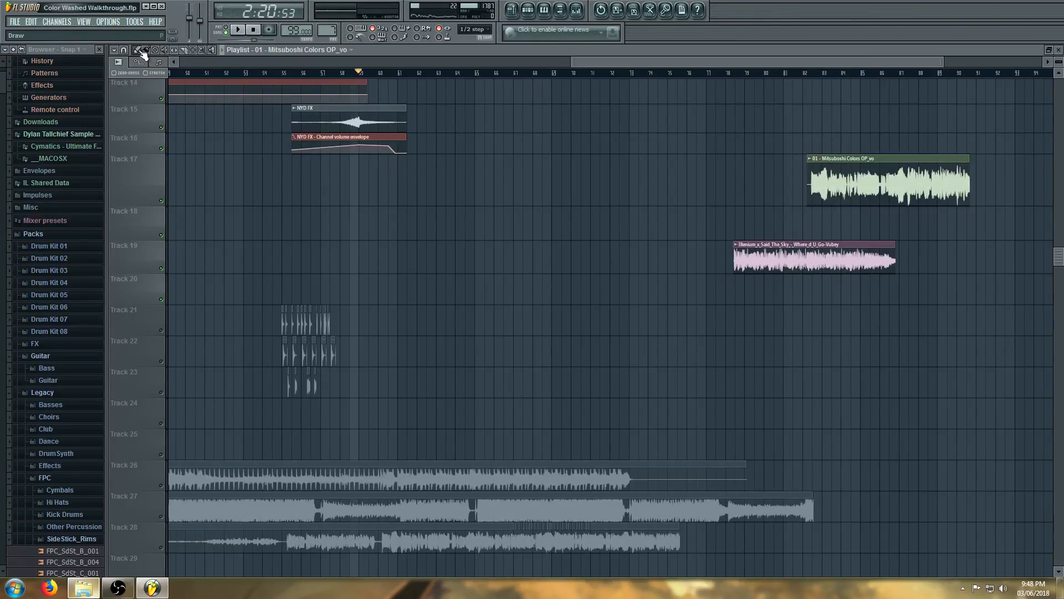
Select the muted drum clips near bar 55 on tracks 21 to 23 and move them to about bar 92 on tracks 22 to 24
left_click(195, 54)
left_click_drag(391, 239, 282, 438)
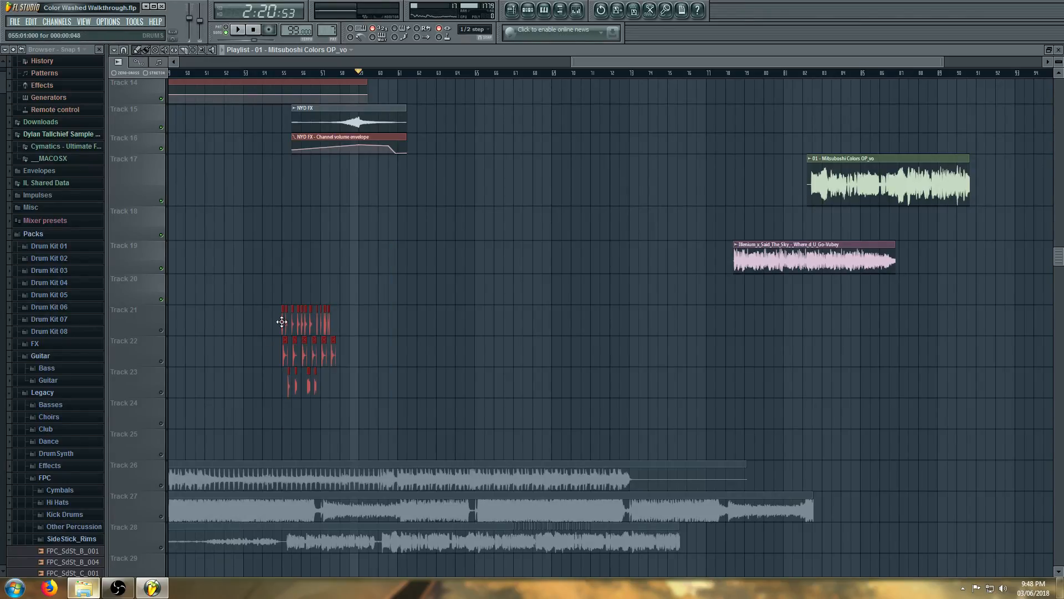
left_click_drag(282, 322, 1000, 353)
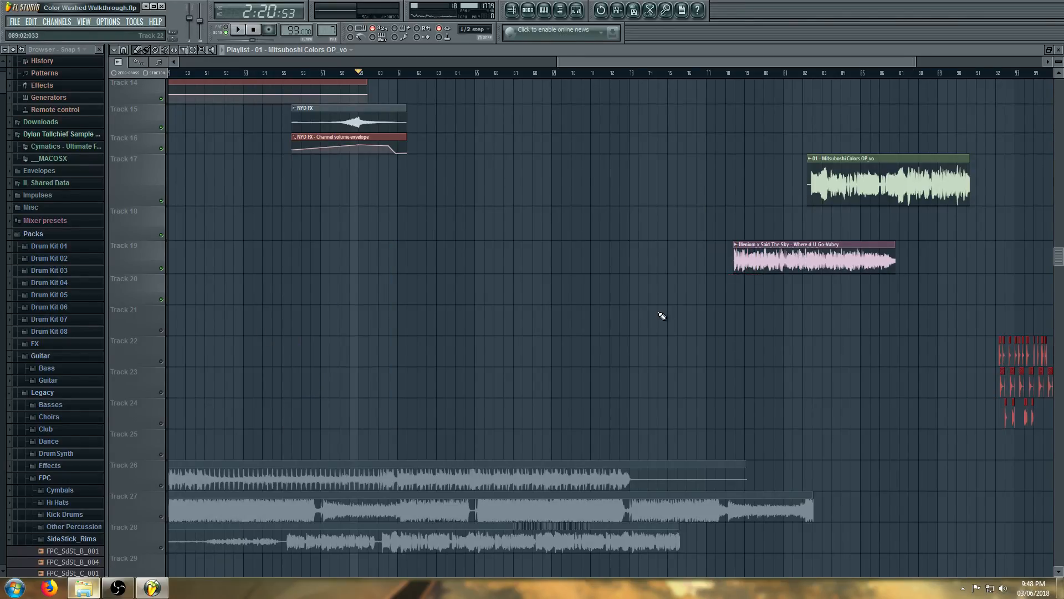
Unmute tracks 22 to 24 and play the moved drum clips from just before bar 92
scroll(189, 321, "down", 2)
scroll(1032, 418, "up", 4)
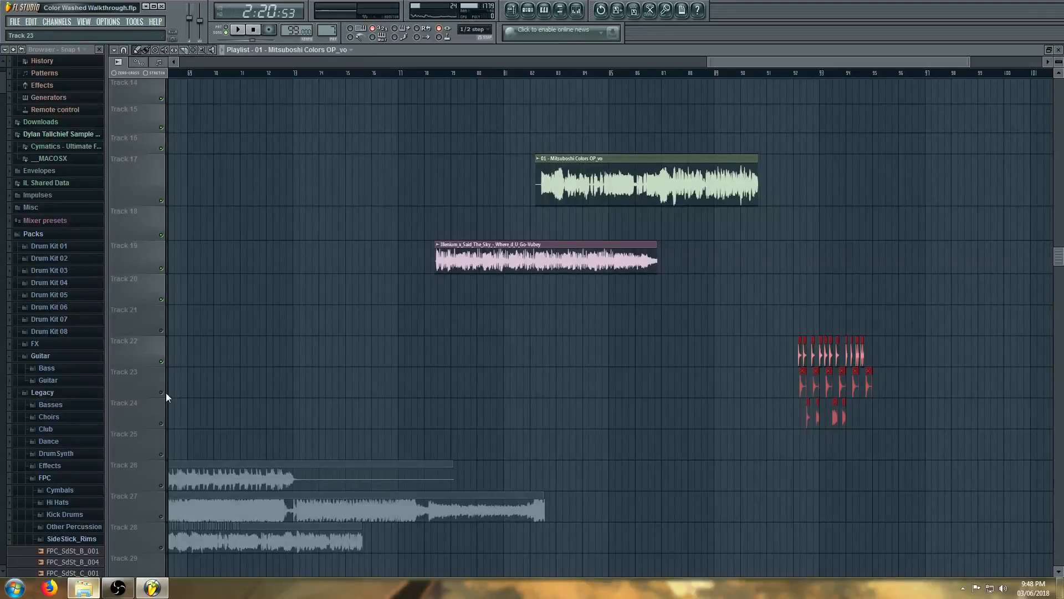
scroll(741, 108, "up", 1)
scroll(740, 107, "up", 1)
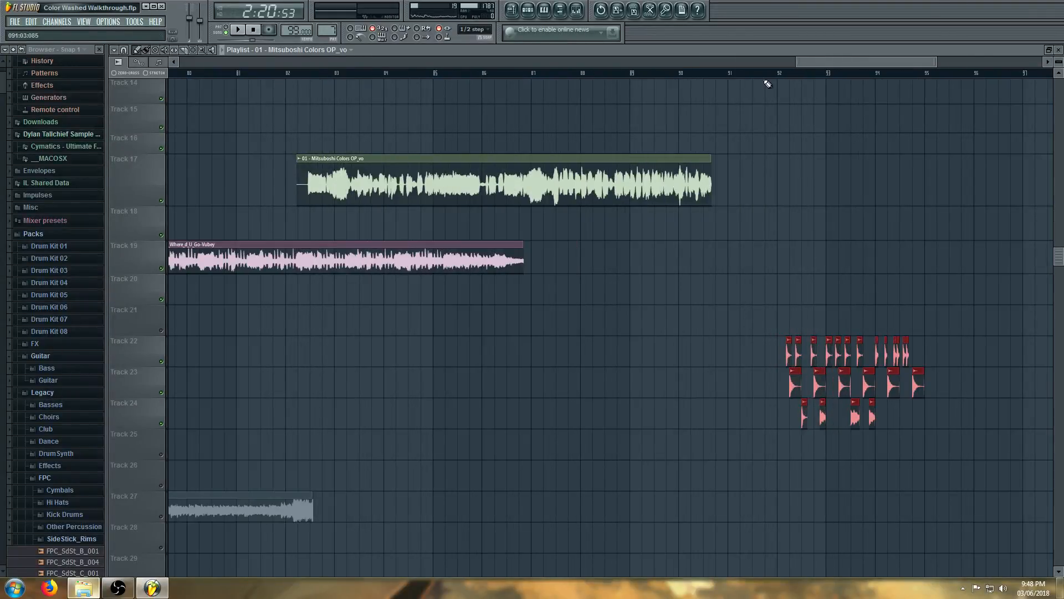
left_click(766, 72)
key("space")
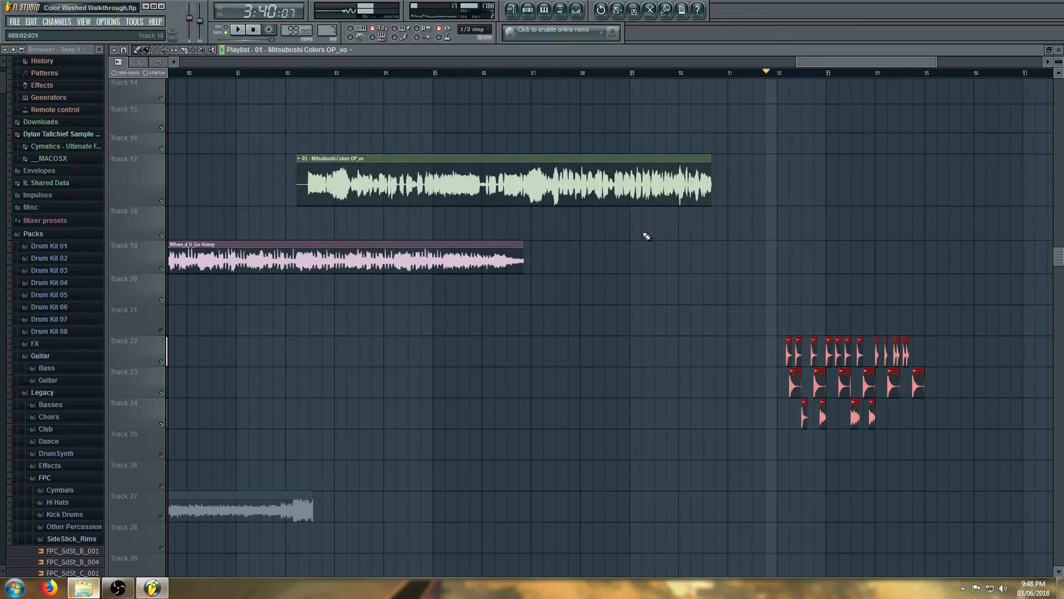
key("space")
Move the long 01 - Mitsuboshi Colors OP_vo clip from track 28 up to track 23, and unmute track 28
scroll(739, 254, "down", 2)
scroll(799, 272, "down", 2)
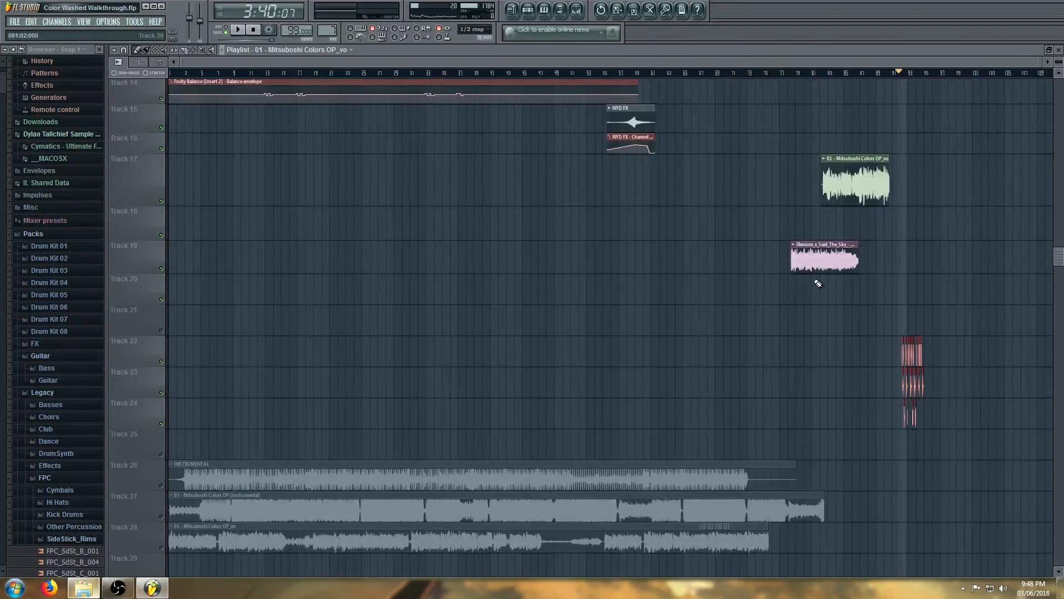
scroll(799, 305, "down", 2)
scroll(777, 304, "up", 6)
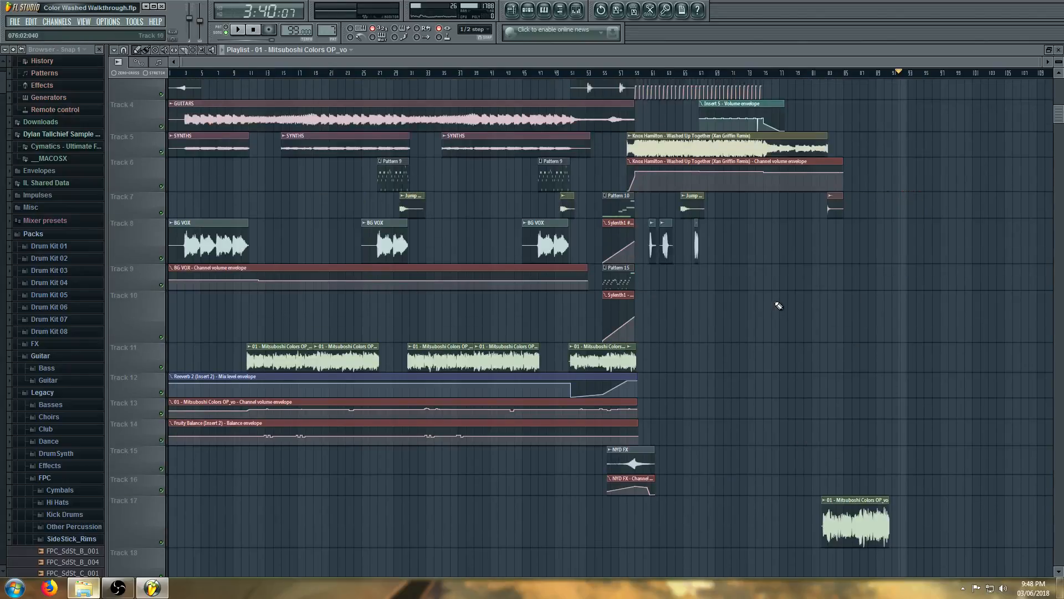
scroll(779, 306, "down", 10)
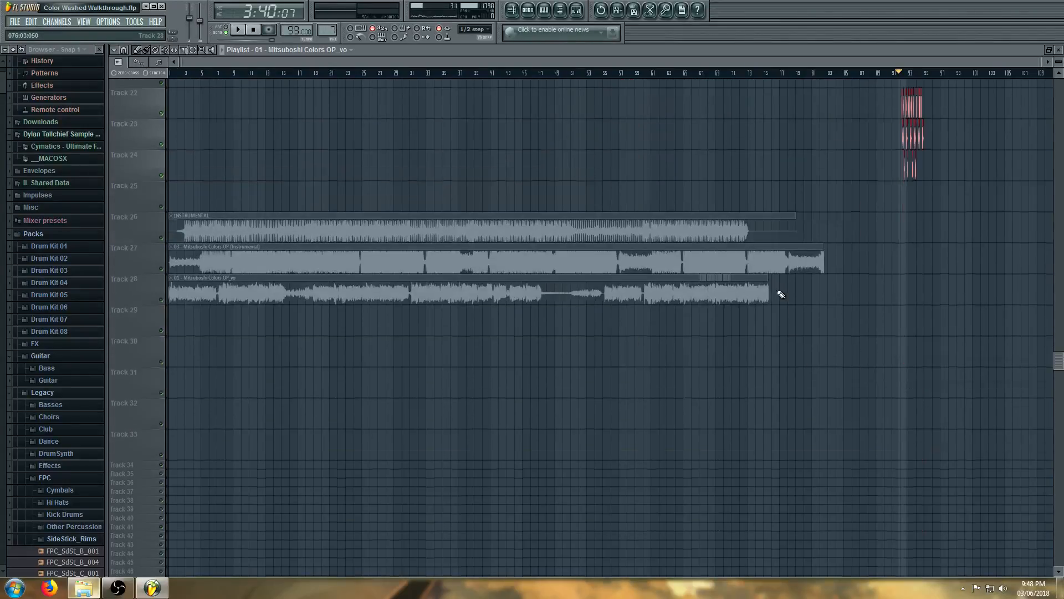
scroll(812, 310, "up", 4)
left_click_drag(422, 288, 412, 139)
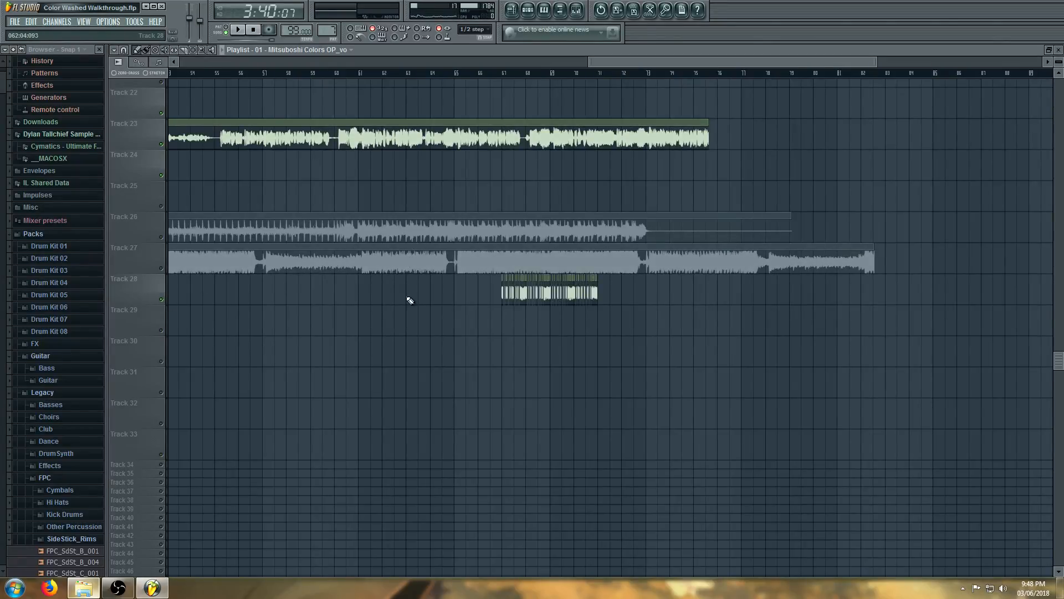
left_click(162, 301)
Select the chopped vocal clips on track 28 around bars 67 to 71 and move them to track 22 near bar 86
left_click_drag(718, 362, 460, 280)
left_click(137, 51)
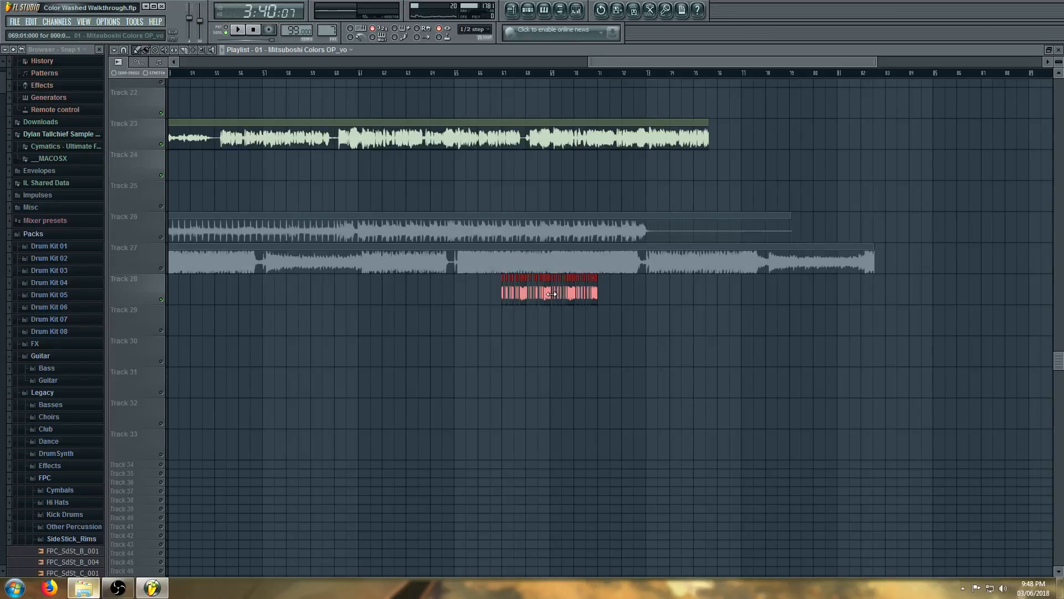
left_click_drag(548, 294, 1006, 109)
Move the vocal clip on track 17 back to about bar 74 and the Illenium clip on track 19 back to about bar 76
scroll(998, 183, "up", 4)
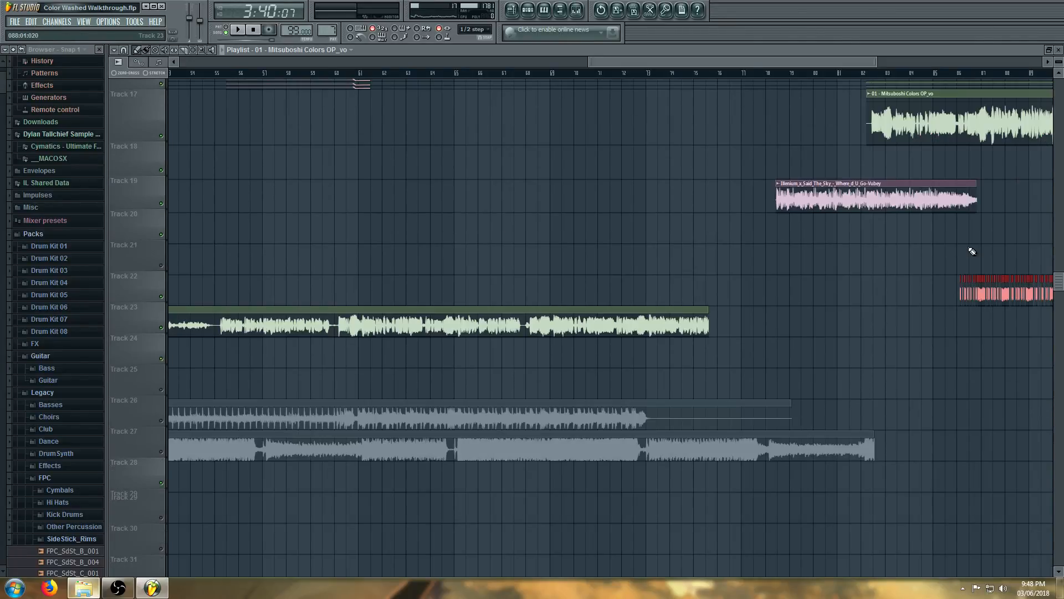
scroll(543, 349, "up", 1)
scroll(588, 348, "down", 4)
scroll(845, 342, "up", 7)
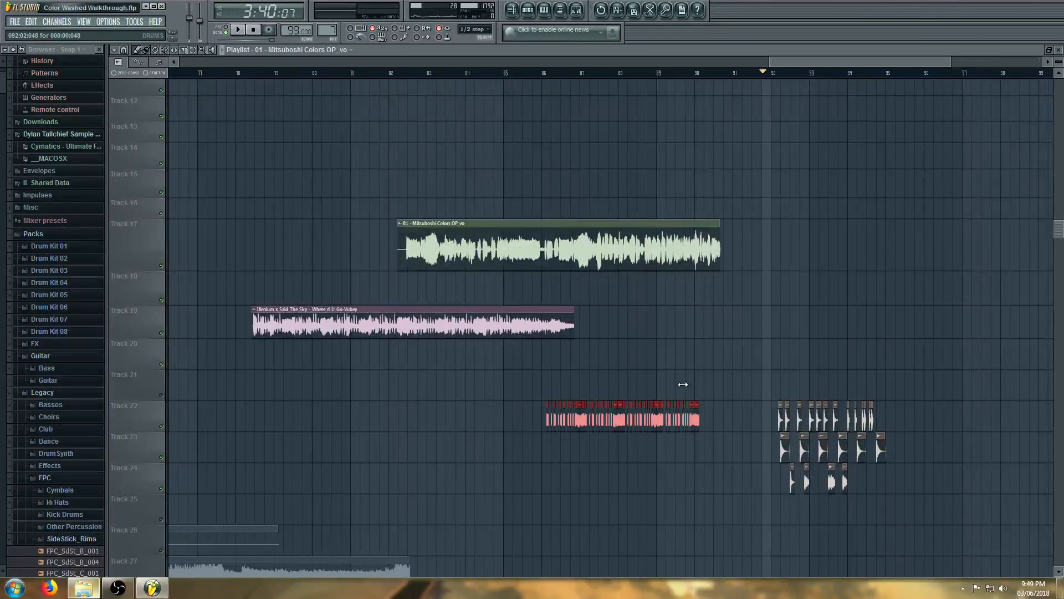
left_click_drag(657, 264, 362, 260)
left_click_drag(526, 332, 430, 331)
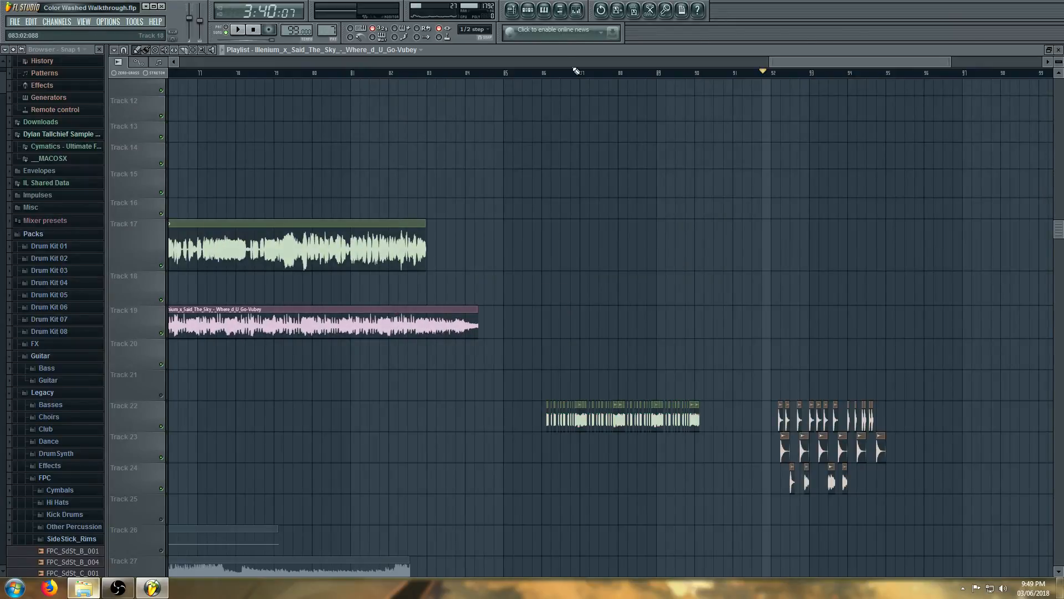
Play the chopped vocal clips on track 22 from just before bar 86, stop playback, and examine how the chops are arranged
left_click(538, 71)
key("space")
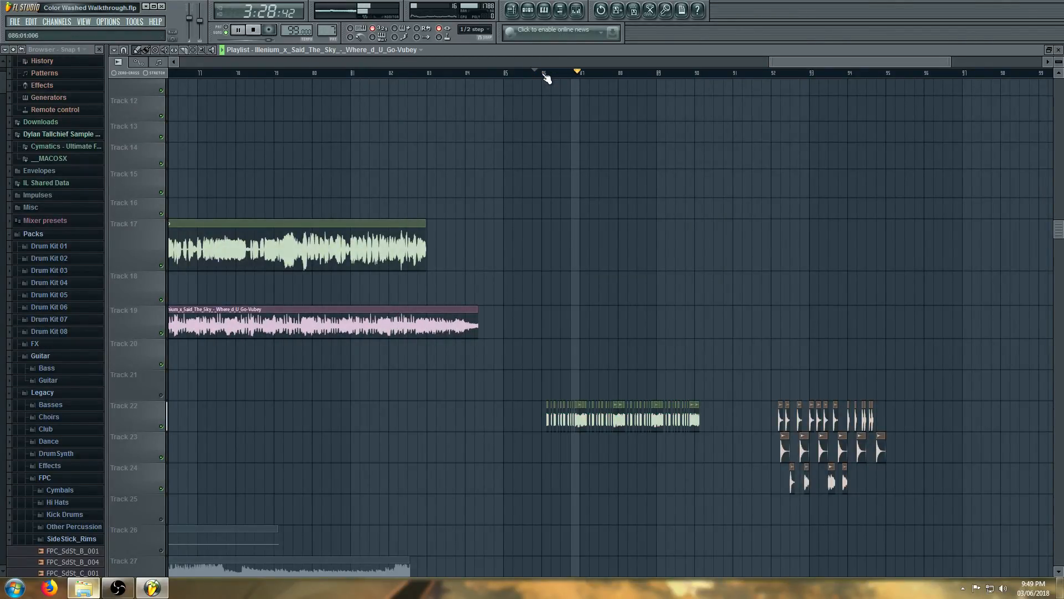
scroll(813, 262, "down", 2)
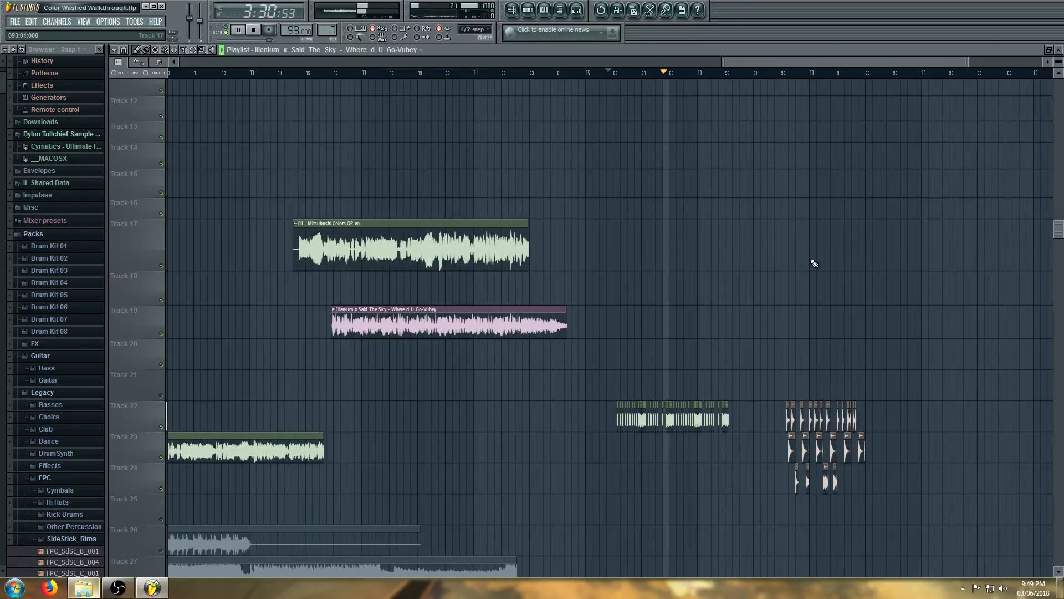
key("space")
scroll(726, 367, "up", 4)
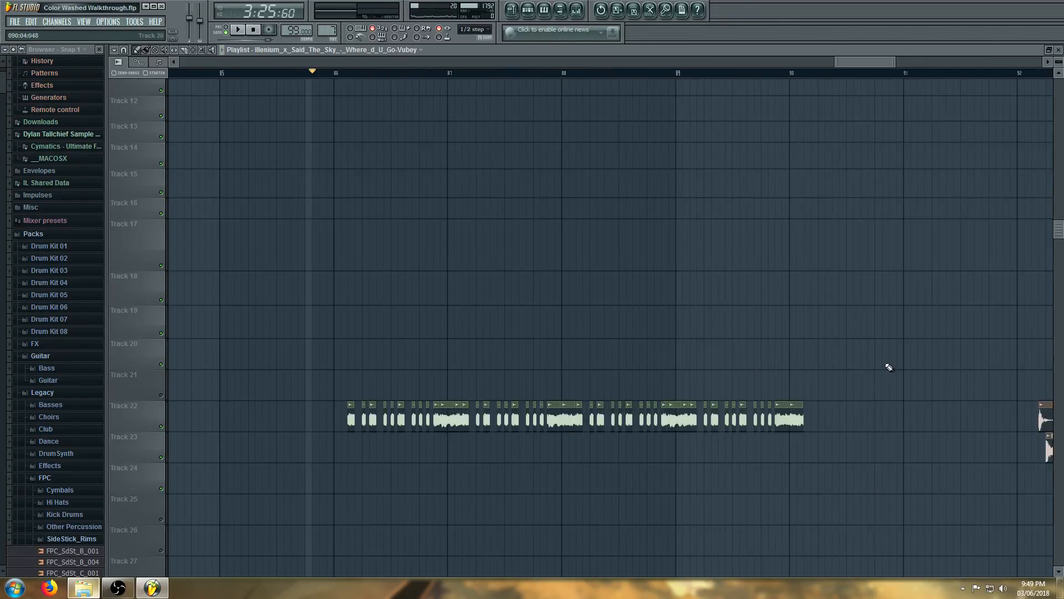
scroll(888, 366, "down", 3)
scroll(776, 219, "down", 5)
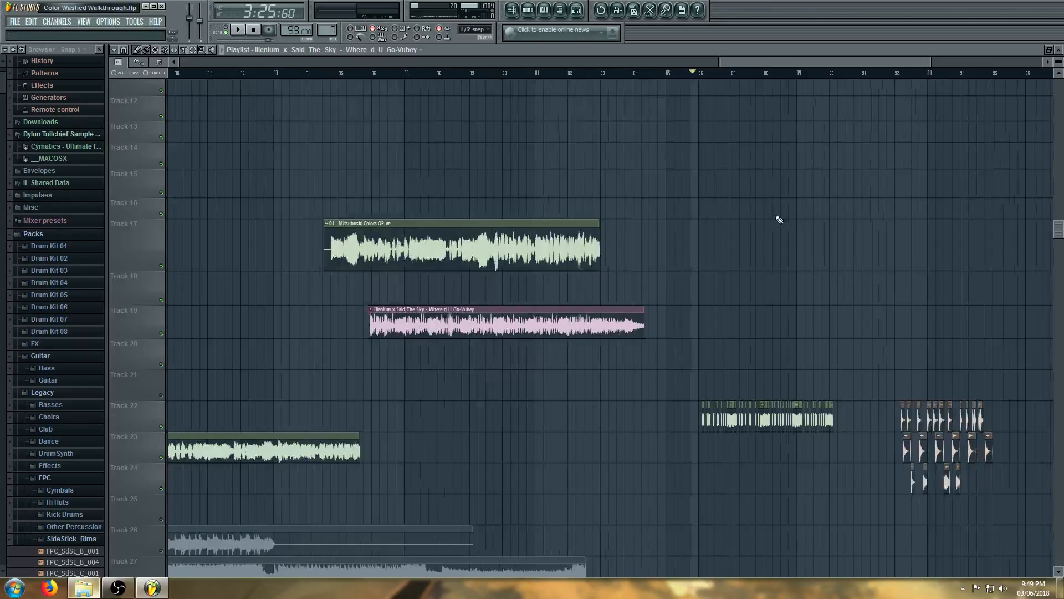
View the mixer's Insert 4 effects chain, and return to the playlist
scroll(594, 271, "up", 4)
scroll(594, 271, "up", 1)
scroll(603, 200, "down", 2)
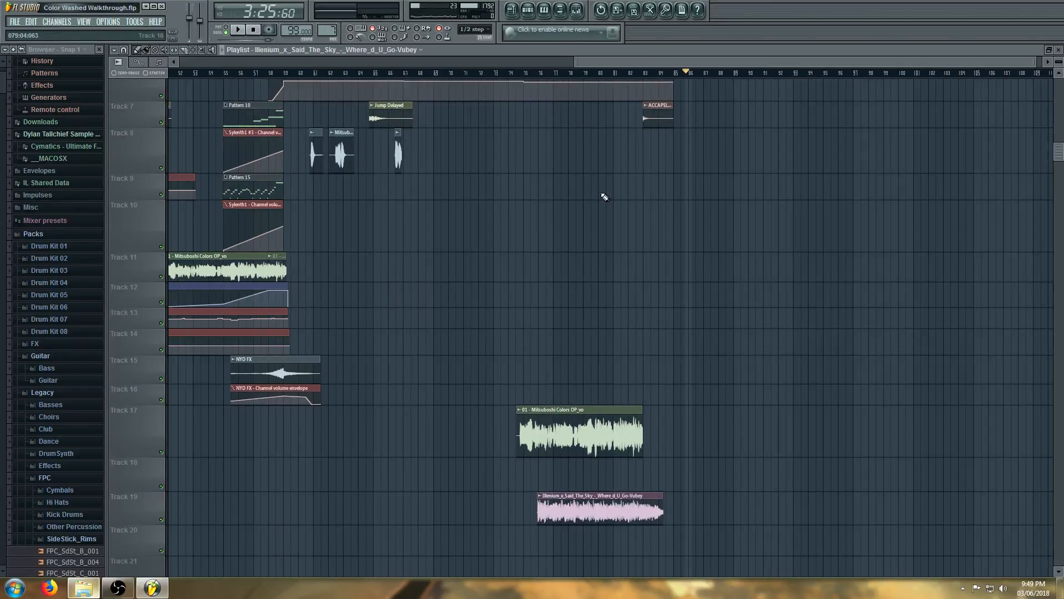
left_click(576, 10)
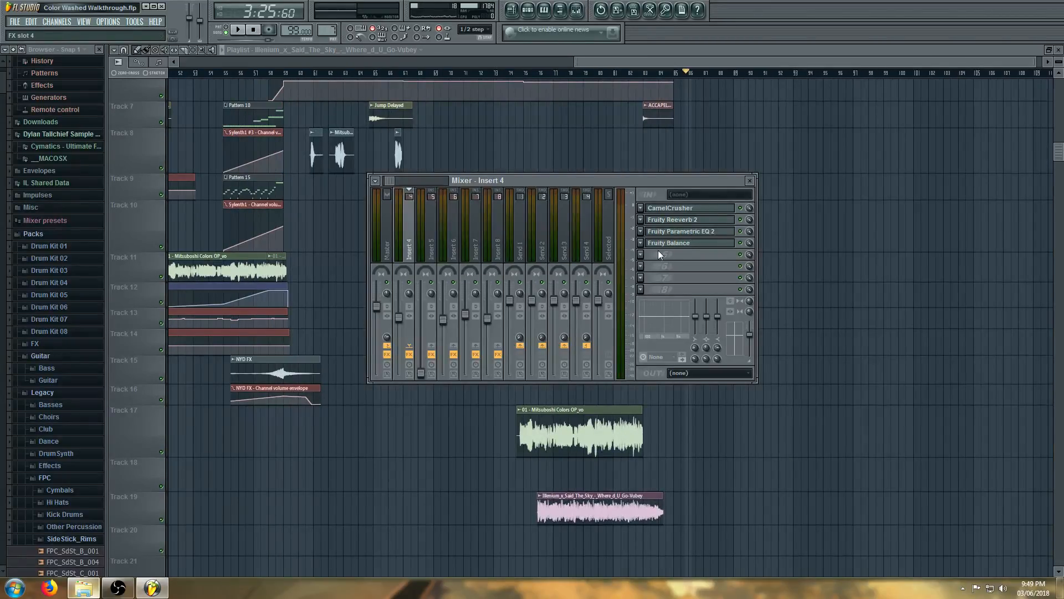
left_click(669, 62)
Place the song position near bar 68 within the Pattern 7 clip, check the mixer levels there, and return to the playlist
scroll(560, 57, "up", 5)
left_click(417, 73)
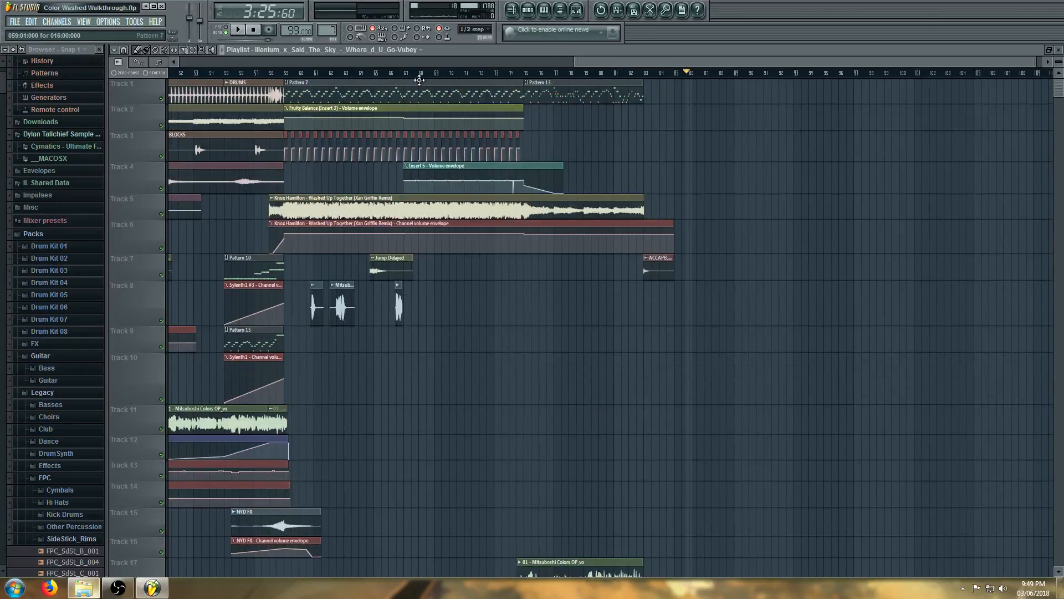
left_click(580, 10)
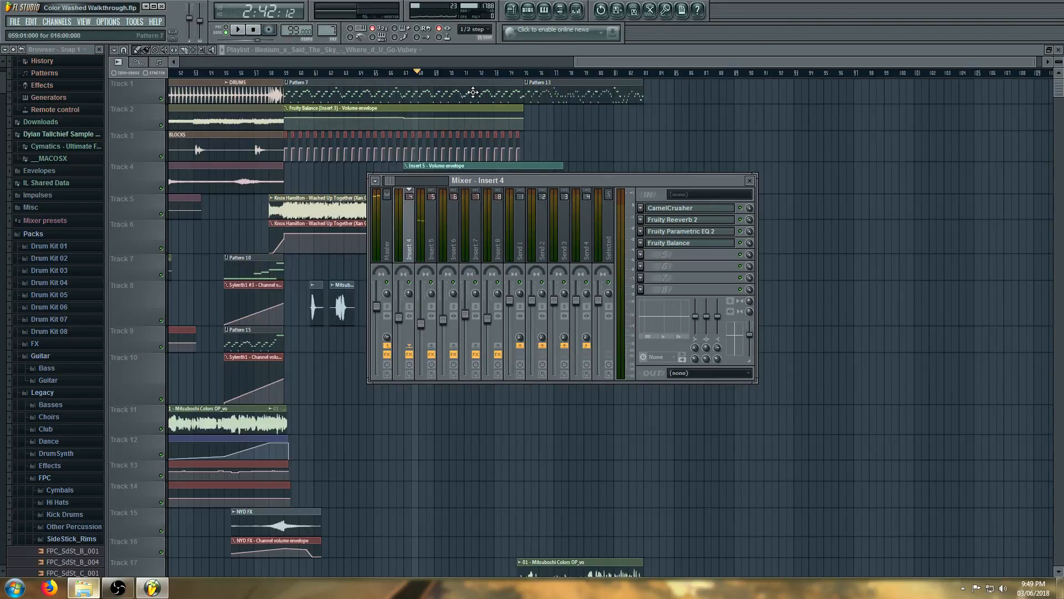
left_click(487, 81)
scroll(523, 405, "down", 4)
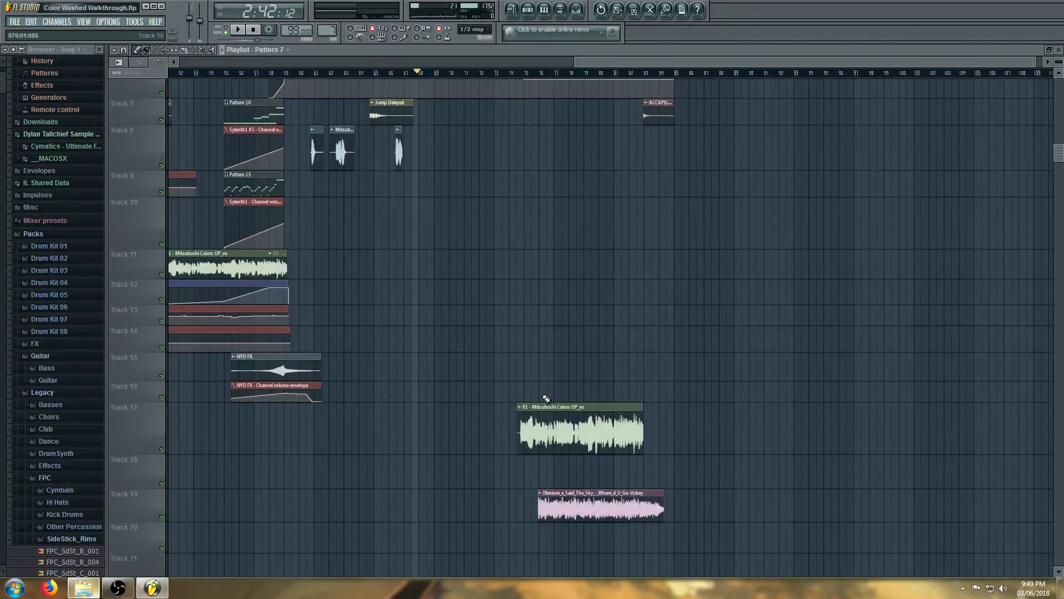
Play the arrangement briefly from about bar 68, stop playback, and look over the source clips on the lower tracks
scroll(589, 464, "up", 4)
key("space")
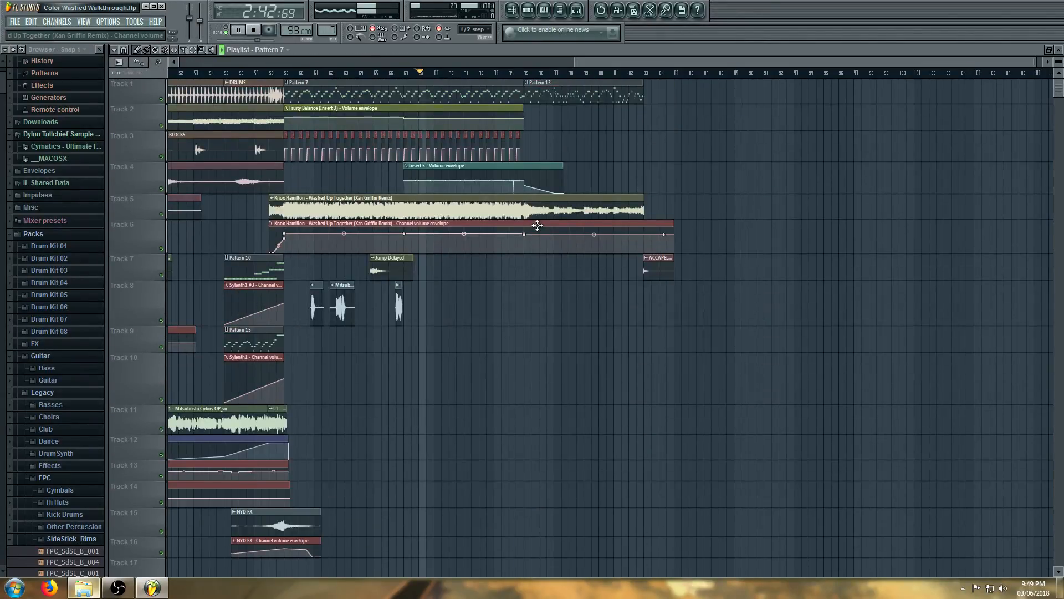
scroll(537, 226, "down", 10)
key("space")
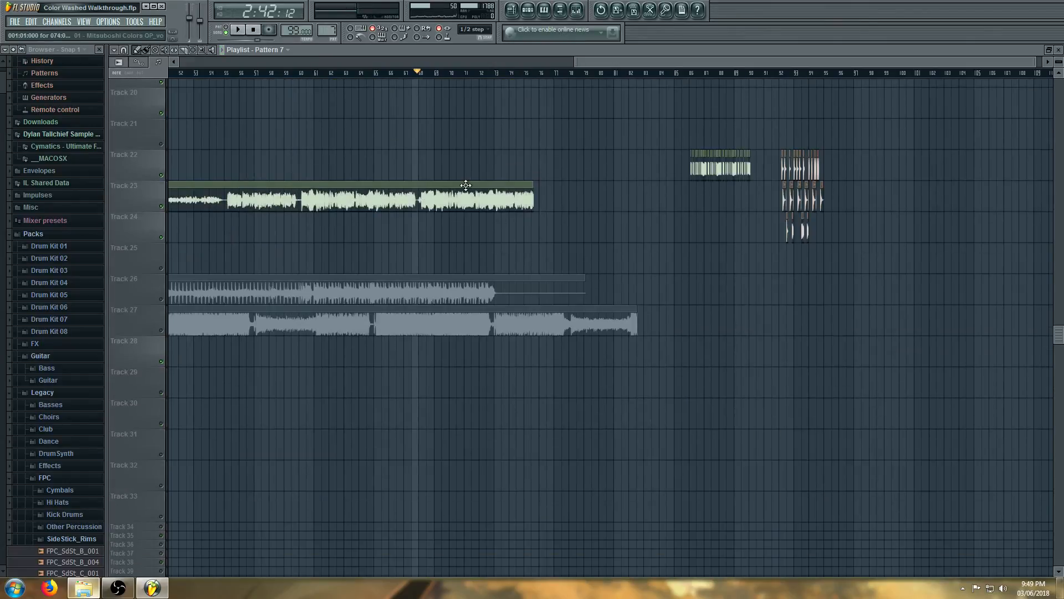
Open the Melodyne plugin on mixer Insert 5 and move its window clear of the right side of the playlist
scroll(474, 205, "up", 10)
key("F9")
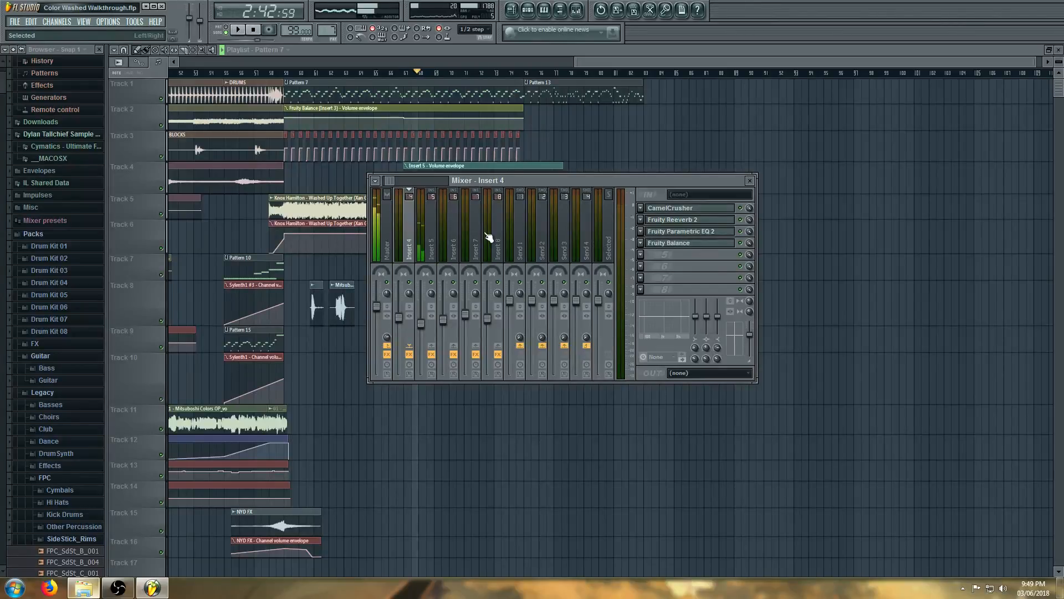
left_click(432, 233)
left_click(697, 211)
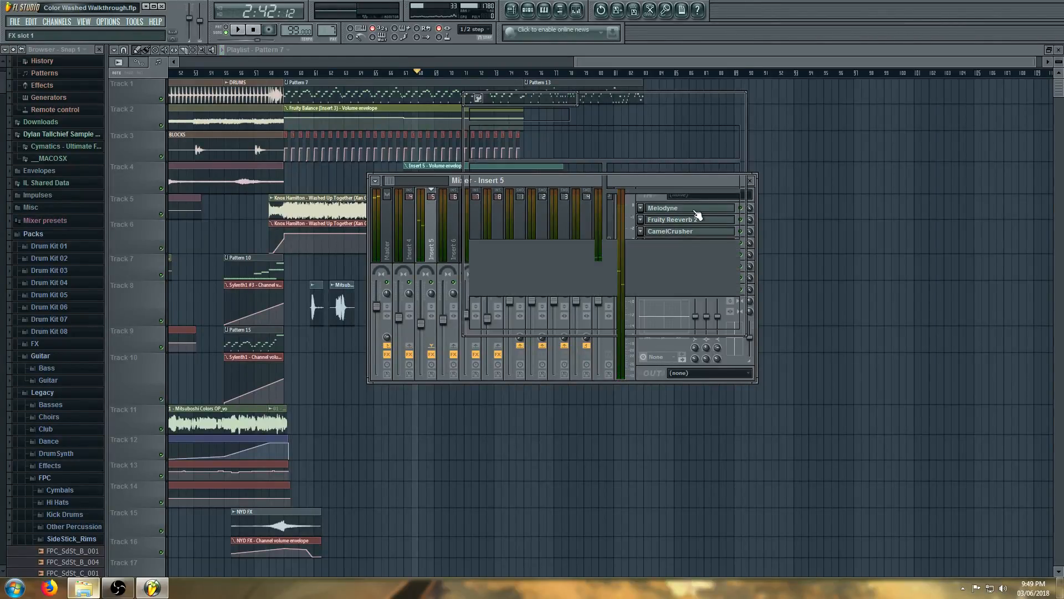
left_click_drag(717, 103, 598, 113)
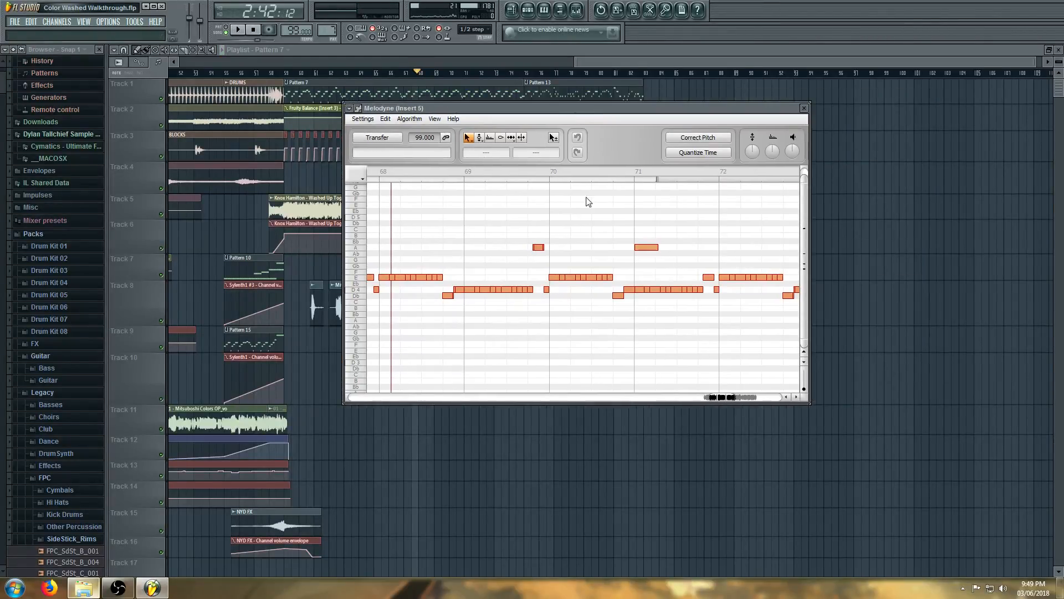
Examine the vocal notes in Melodyne around bars 65 to 72, focusing on the D4 and E4 notes near bar 67
left_click_drag(721, 397, 711, 398)
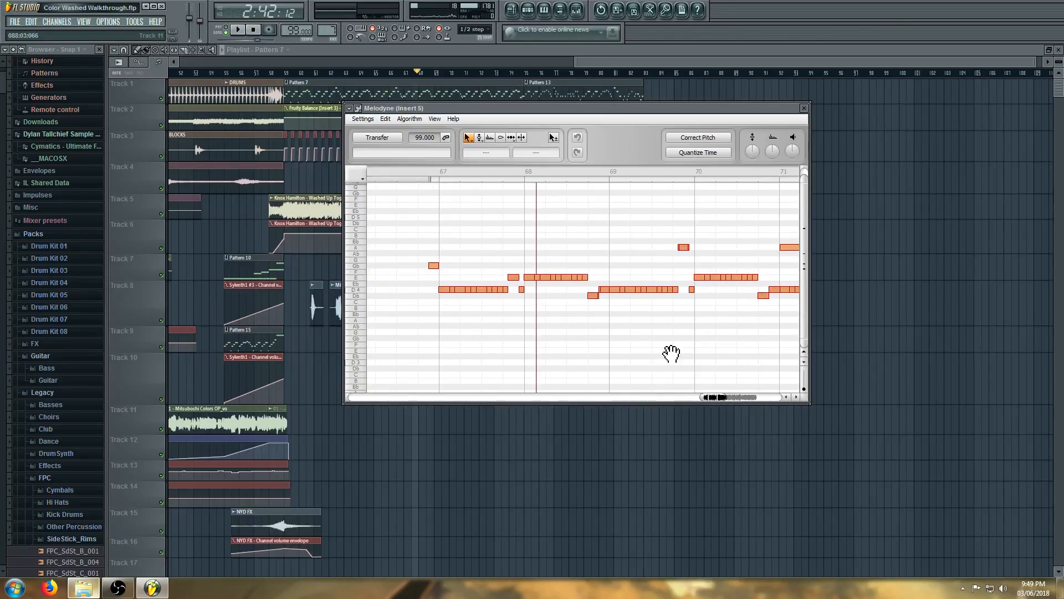
scroll(501, 334, "down", 1)
scroll(577, 339, "down", 2)
scroll(576, 339, "down", 1)
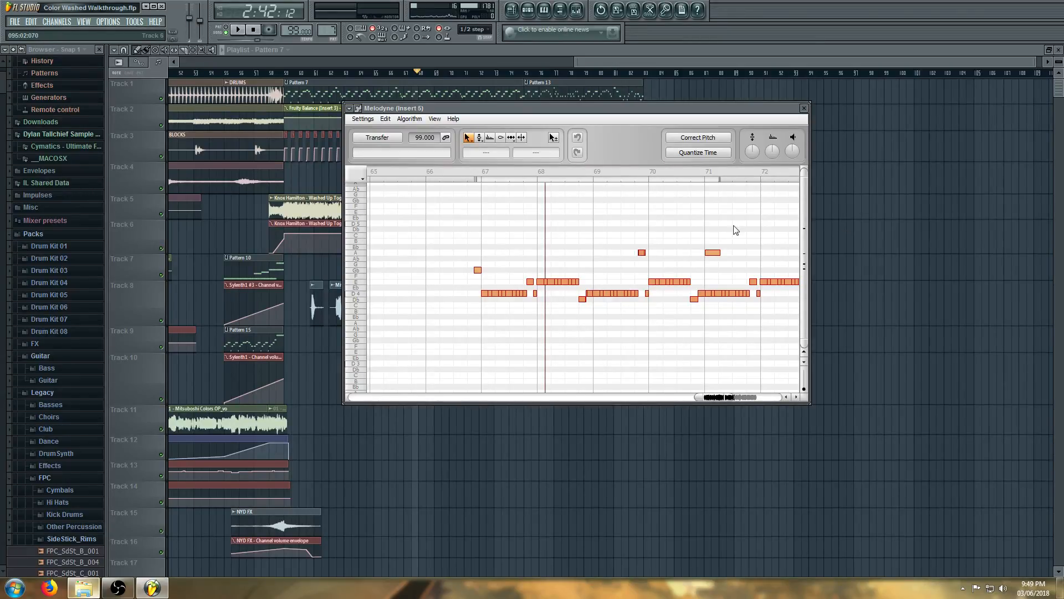
scroll(542, 298, "up", 4)
scroll(488, 302, "up", 3)
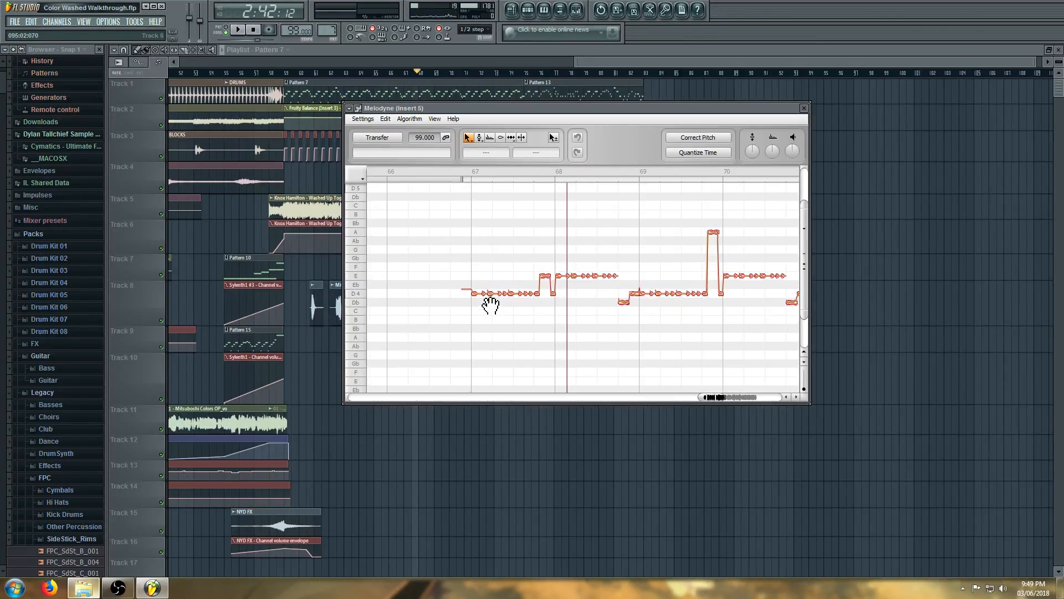
scroll(494, 309, "up", 2)
scroll(492, 308, "up", 2)
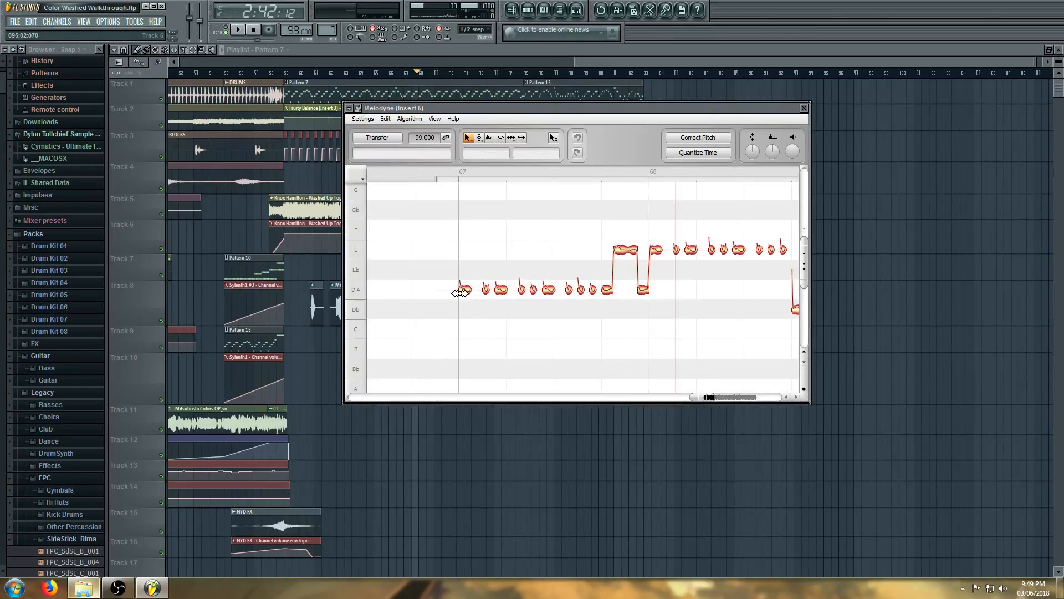
Audition the first D4 note at bar 67 in Melodyne and clear the selection
left_click(467, 294)
mouse_move(467, 294)
left_mouse_down()
mouse_move(475, 217)
mouse_move(477, 295)
left_mouse_up()
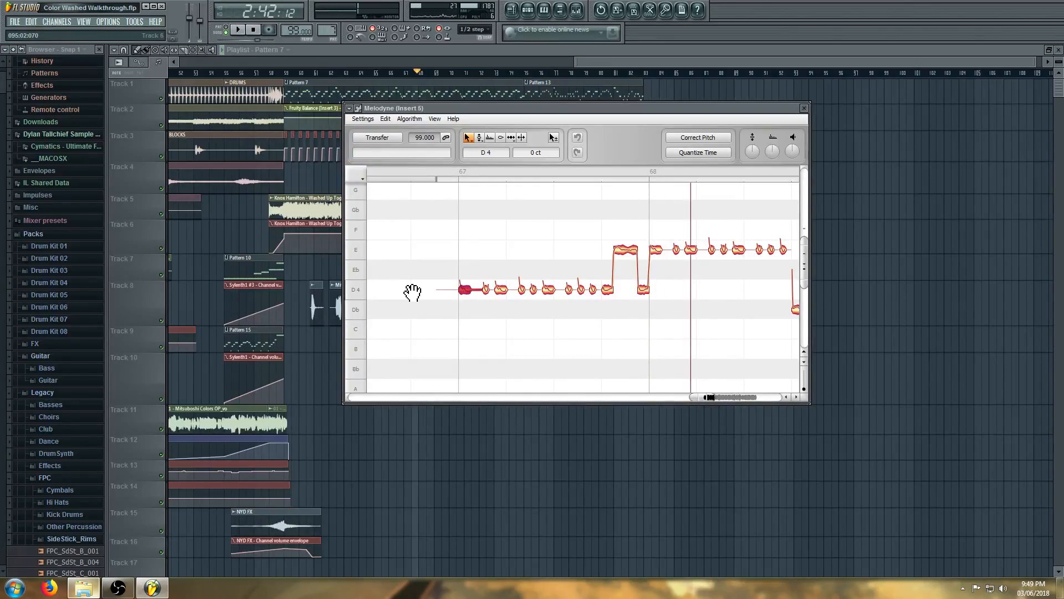
scroll(413, 292, "down", 3)
left_click(555, 314)
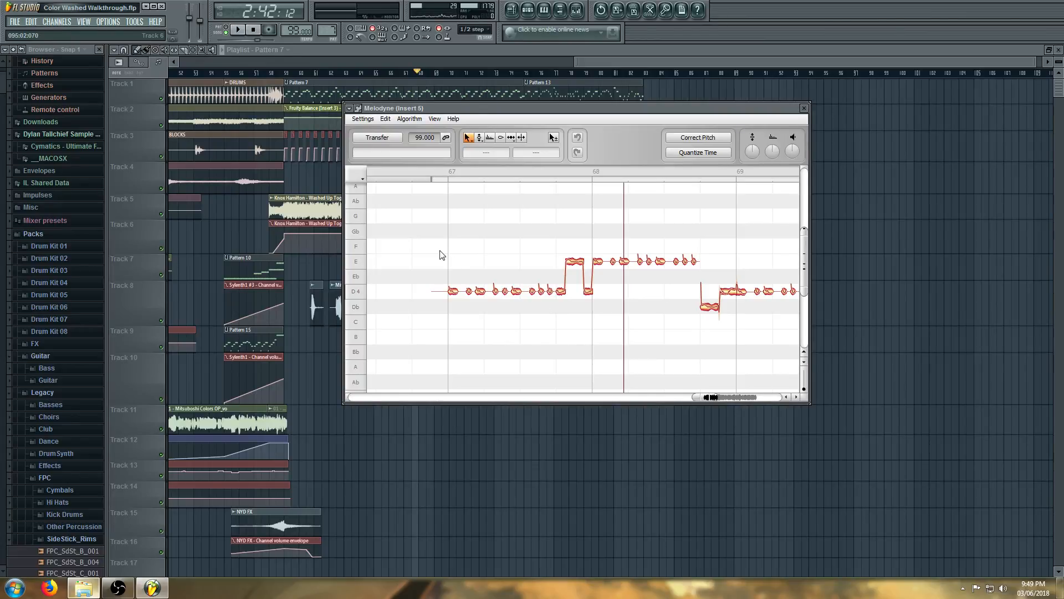
Play the section with Melodyne open, stop, and audition the E4 note before bar 68 and the Db4 note before bar 69
key("space")
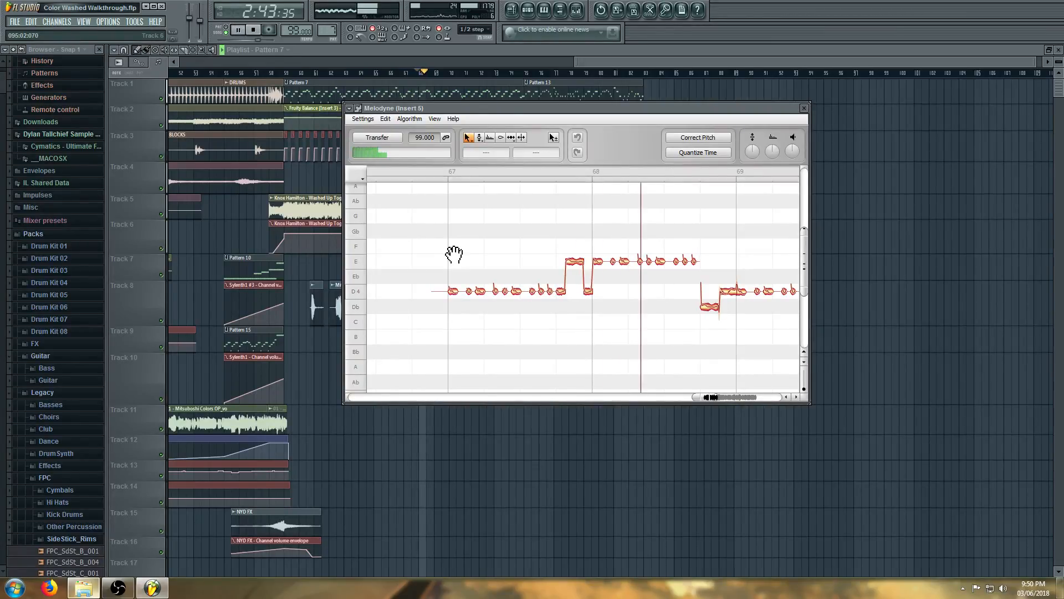
scroll(451, 254, "down", 1)
key("space")
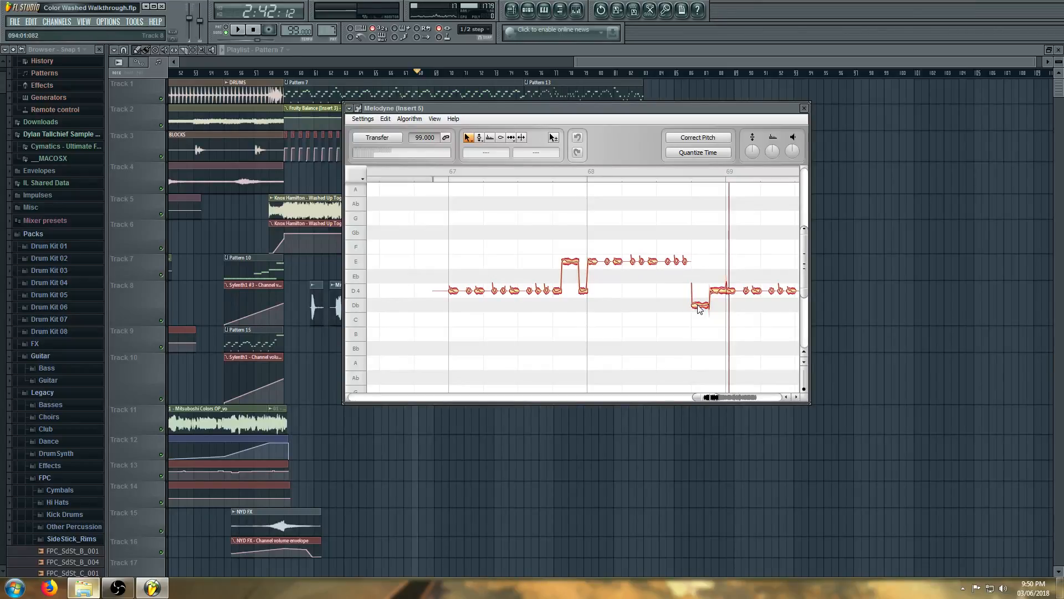
left_click(572, 265)
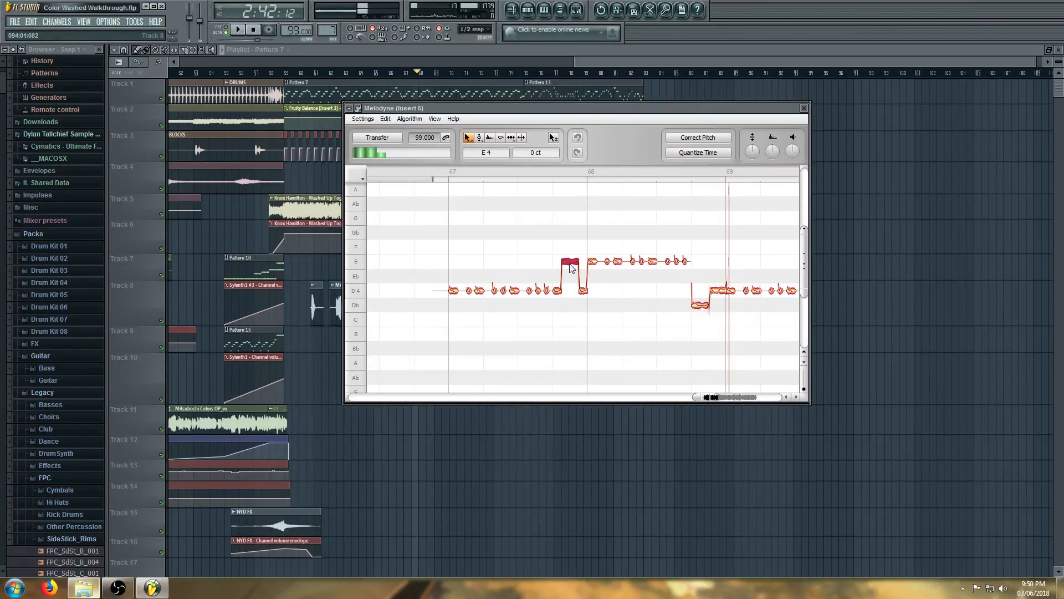
left_click(700, 305)
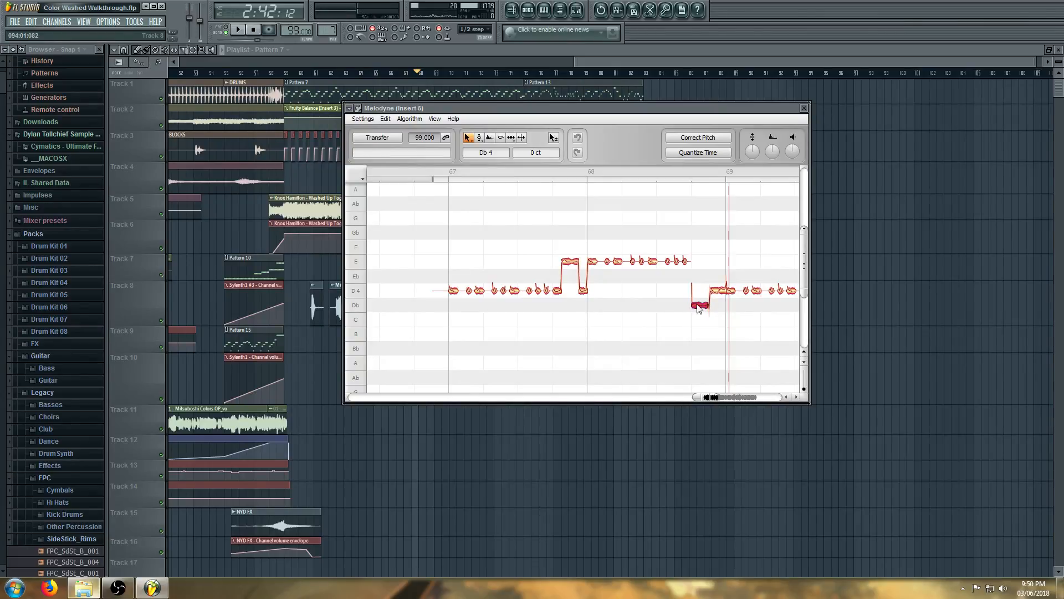
View the formant shift of the selected Db4 note, return to the main tool, and deselect the note
left_click(491, 141)
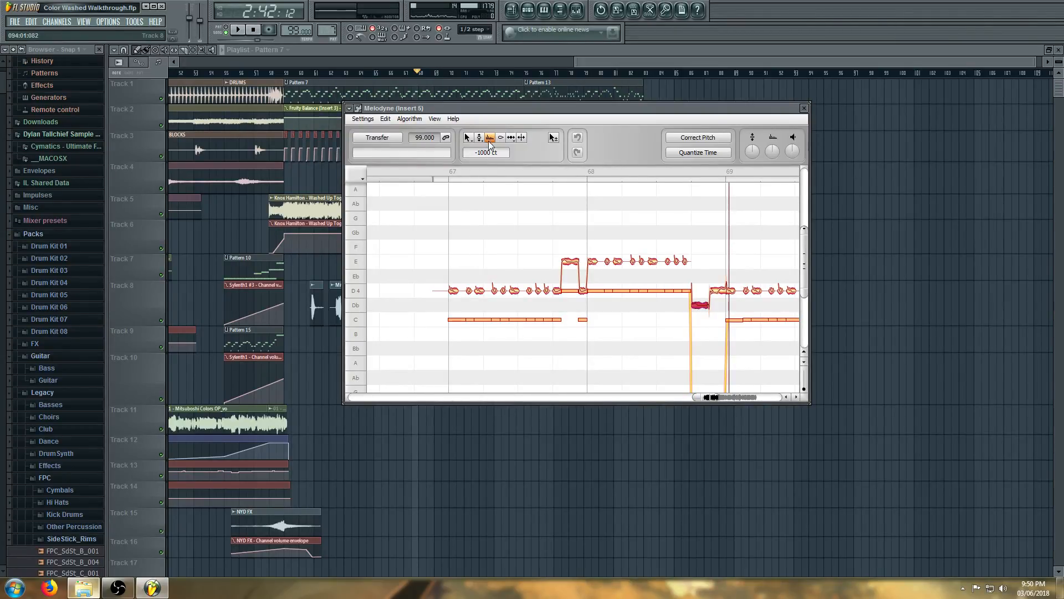
left_click(469, 140)
left_click_drag(464, 339, 466, 286)
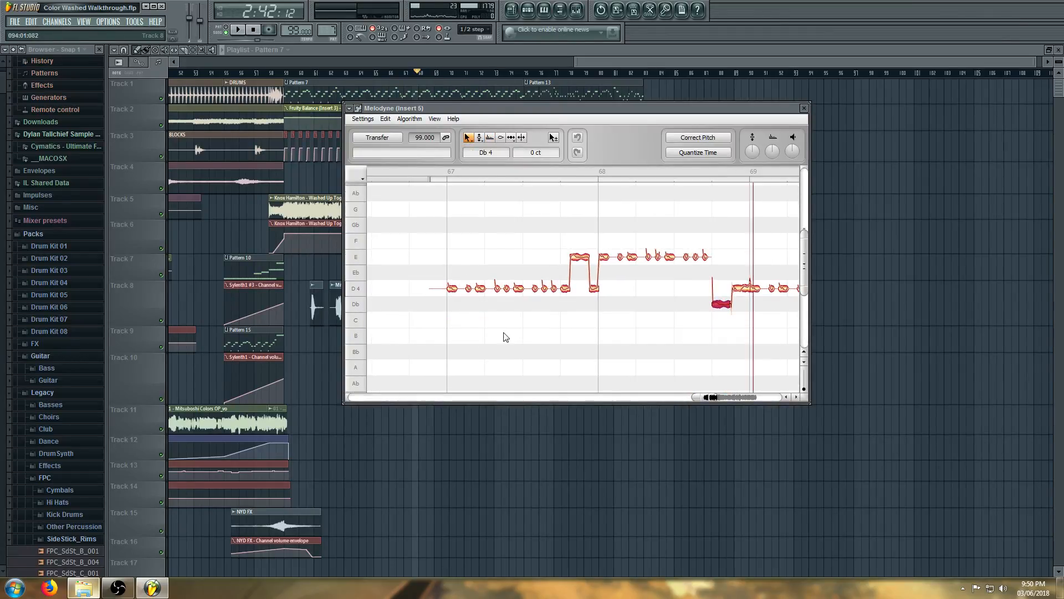
left_click(506, 337)
Inspect the formant shifts of the vocal notes across bars 67 to 70 with the Formant tool, and return to the main tool
left_click(491, 140)
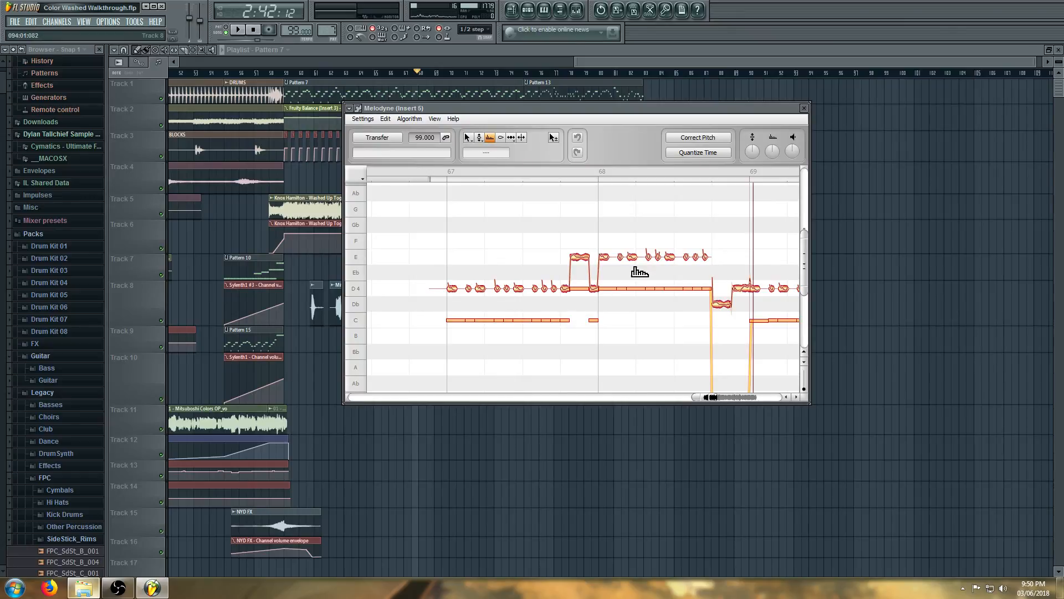
left_click_drag(709, 397, 719, 398)
scroll(806, 282, "down", 2)
scroll(807, 283, "down", 3)
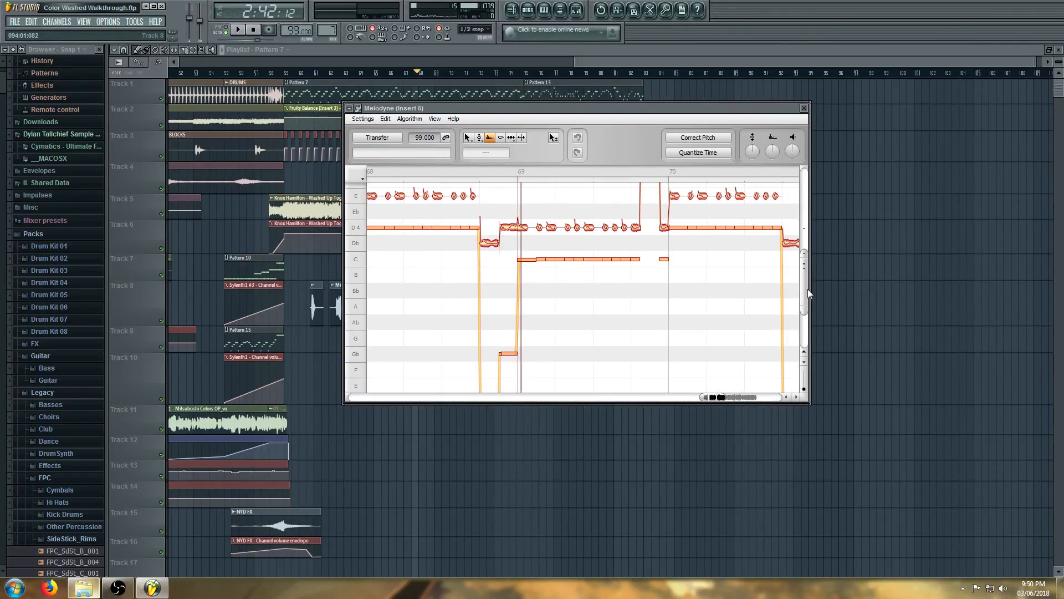
left_click(469, 139)
left_click_drag(804, 289, 808, 257)
scroll(701, 246, "down", 2)
scroll(699, 246, "down", 2)
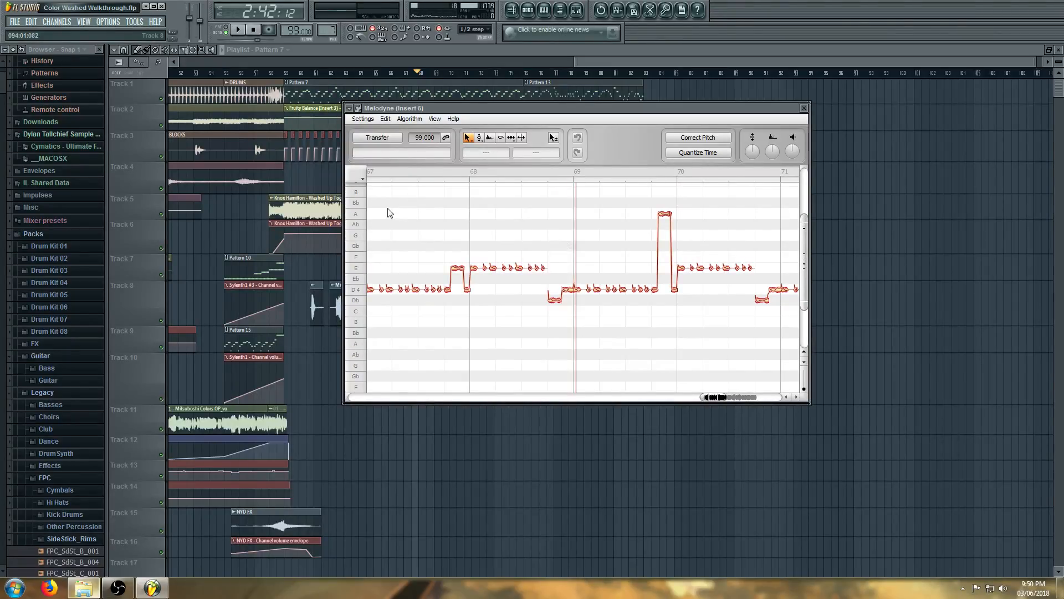
Close Melodyne and mute playlist tracks 5 and 1 around playback to isolate the vocal chops
key("space")
key("space")
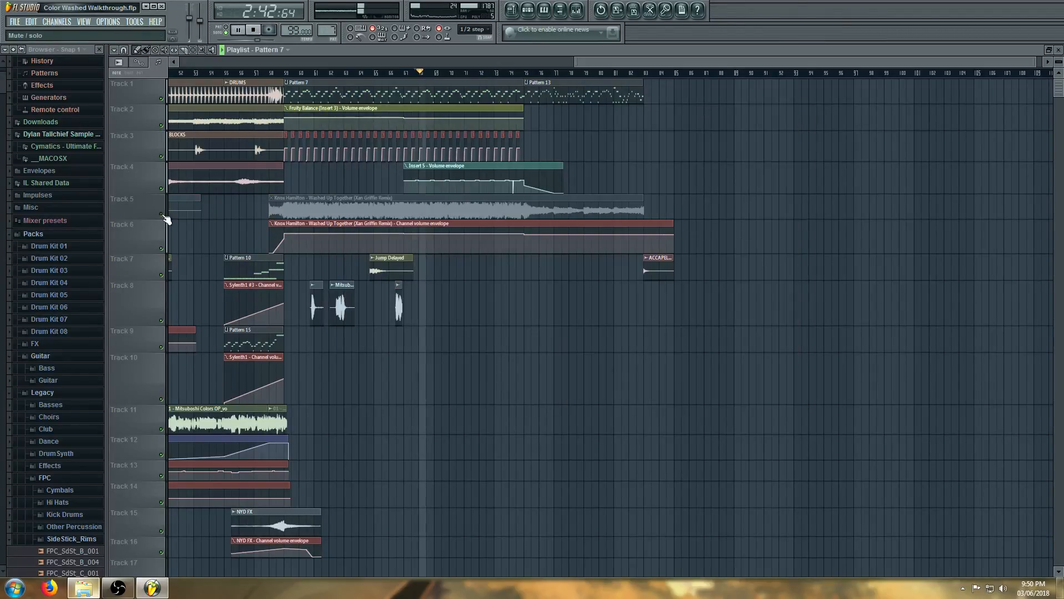
left_click(162, 99)
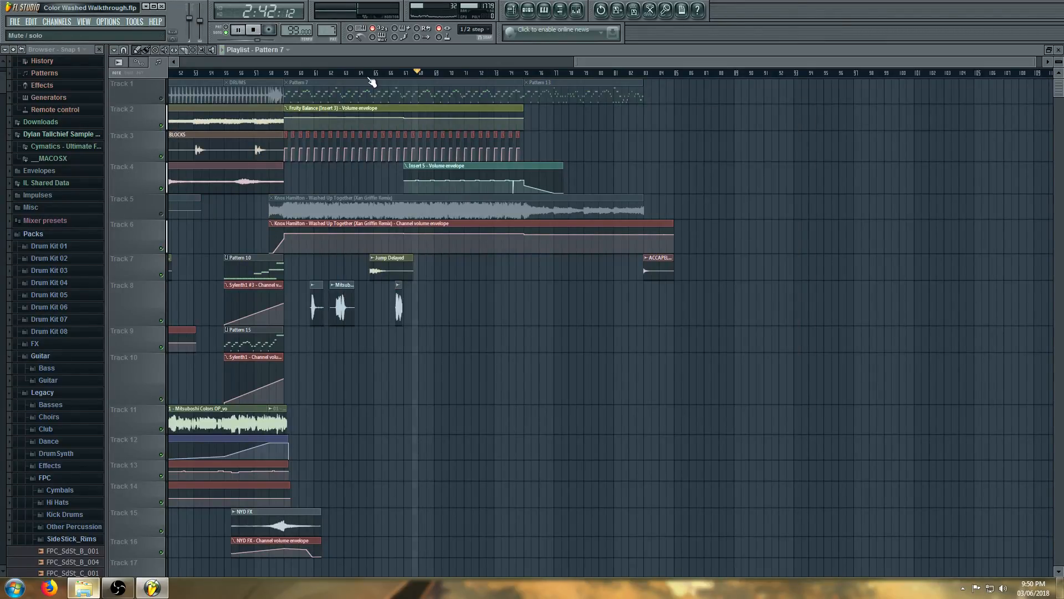
Reopen Melodyne on Insert 5, play the isolated chops while following their notes through bar 77, and stop playback
left_click(576, 9)
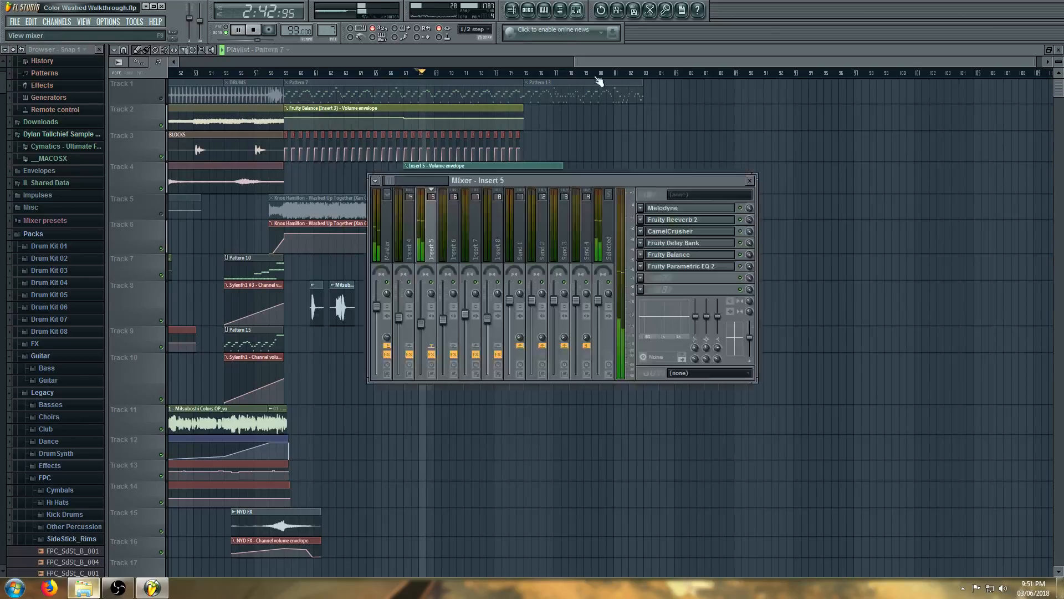
left_click(673, 209)
key("space")
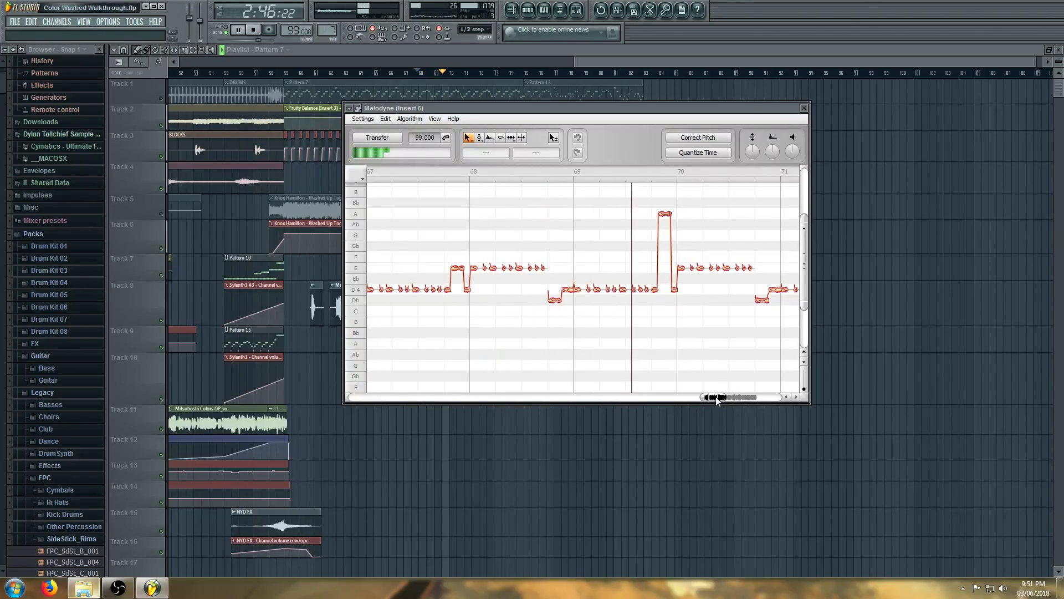
left_click_drag(717, 397, 729, 397)
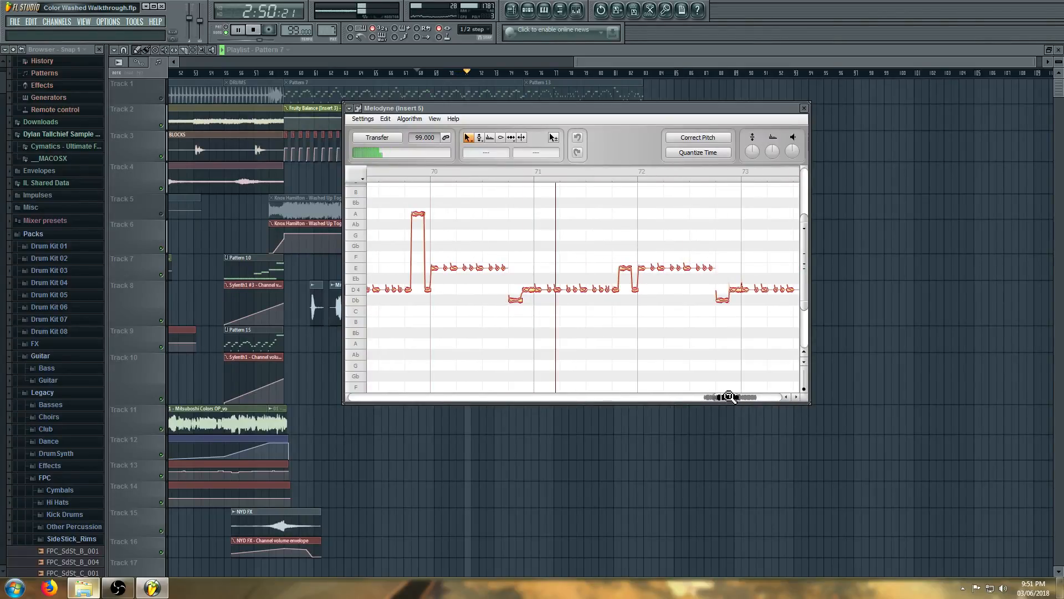
left_click_drag(730, 398, 743, 400)
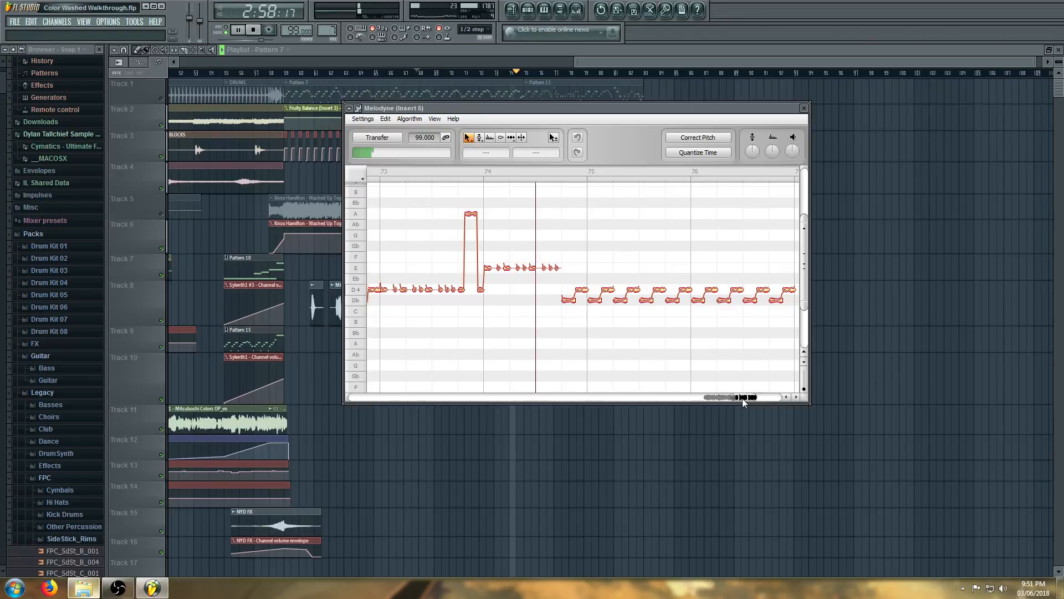
left_click_drag(743, 398, 749, 399)
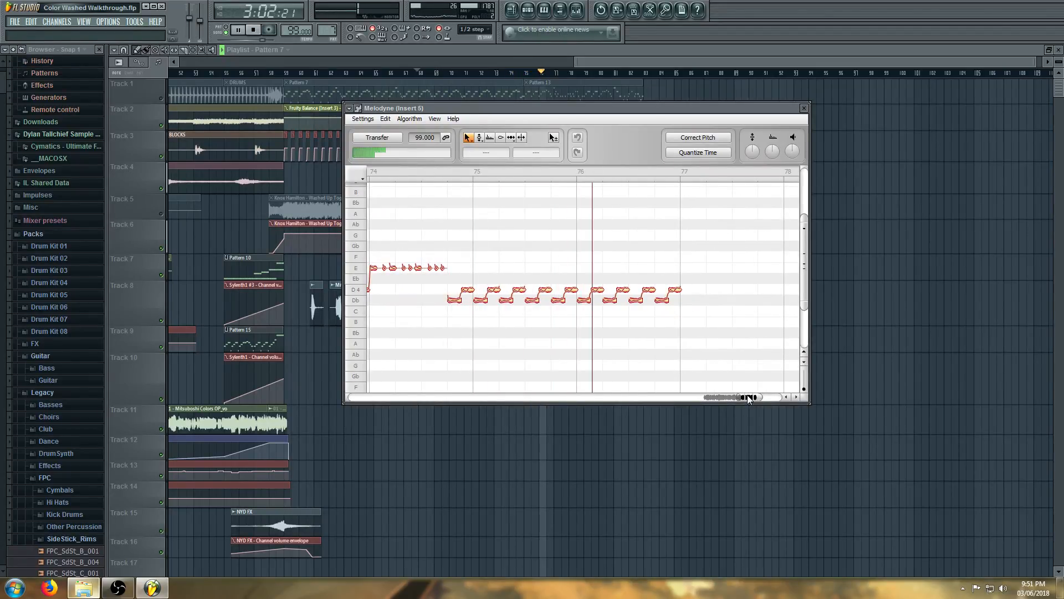
key("space")
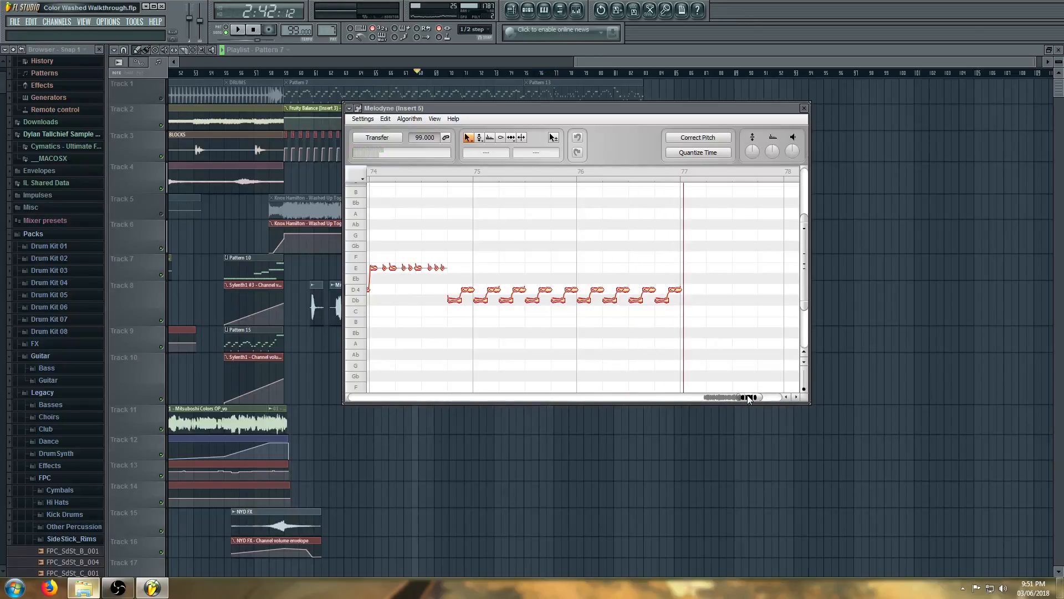
Unmute track 1 in the playlist, audition the Pattern 7 clip on its own near bar 65, and stop
left_click(362, 87)
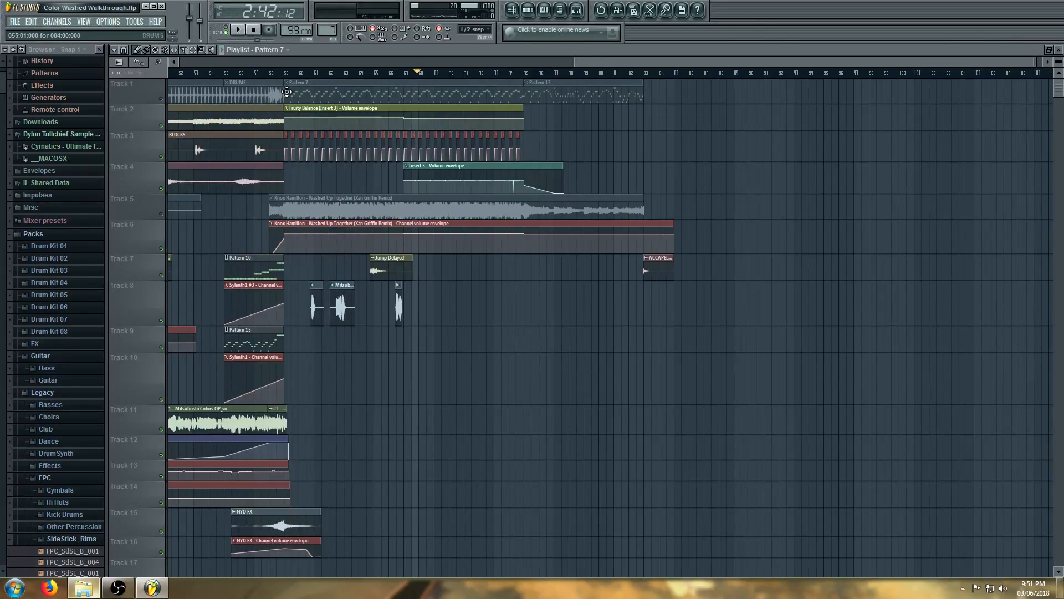
left_click(163, 99)
scroll(272, 69, "up", 4)
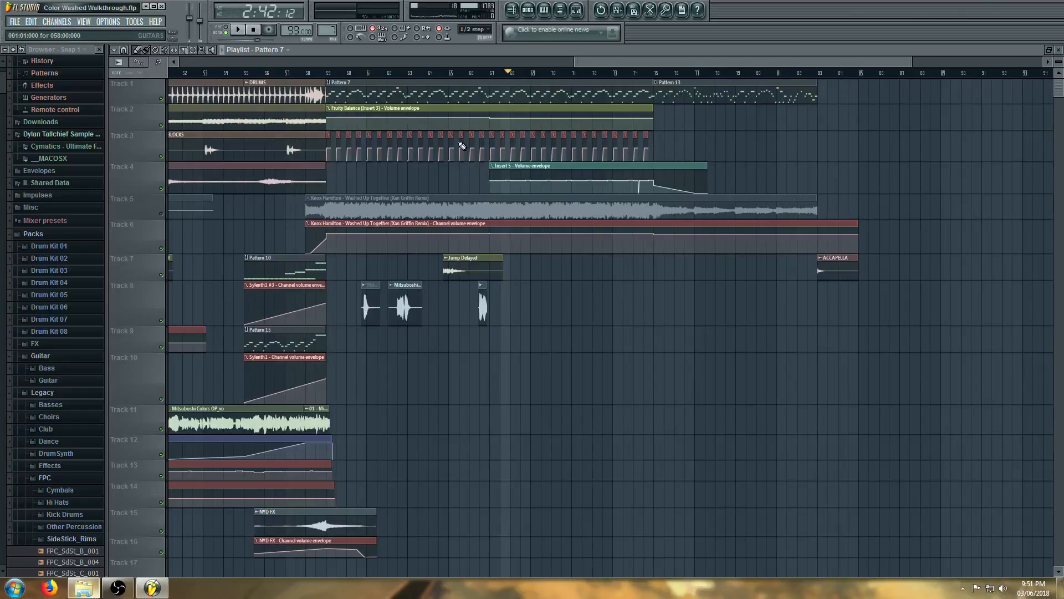
left_click(411, 89)
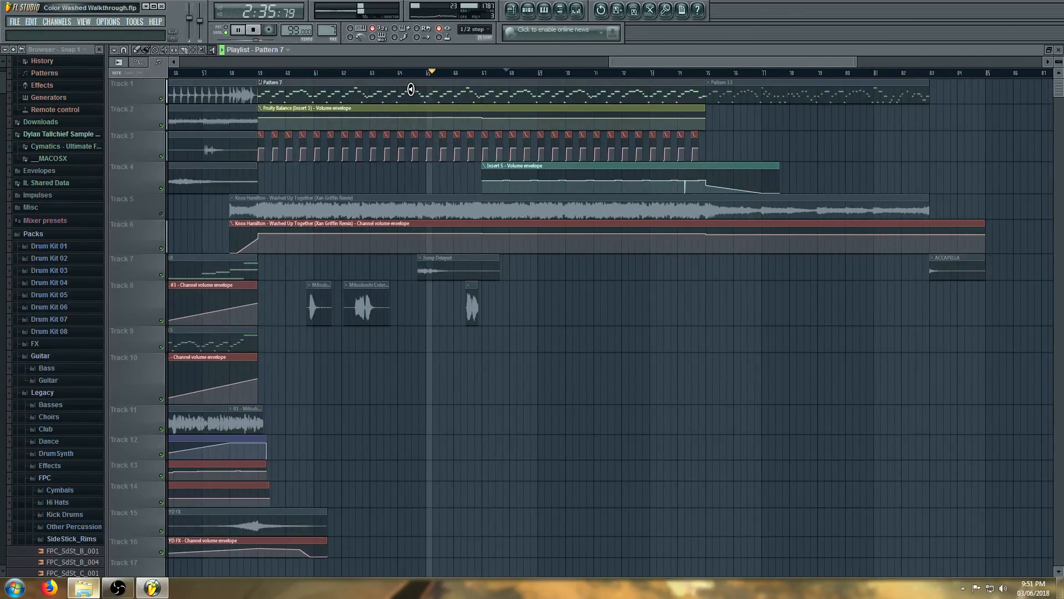
key("space")
Unmute track 5, place the song position just after bar 66, and play the full arrangement
left_click(162, 213)
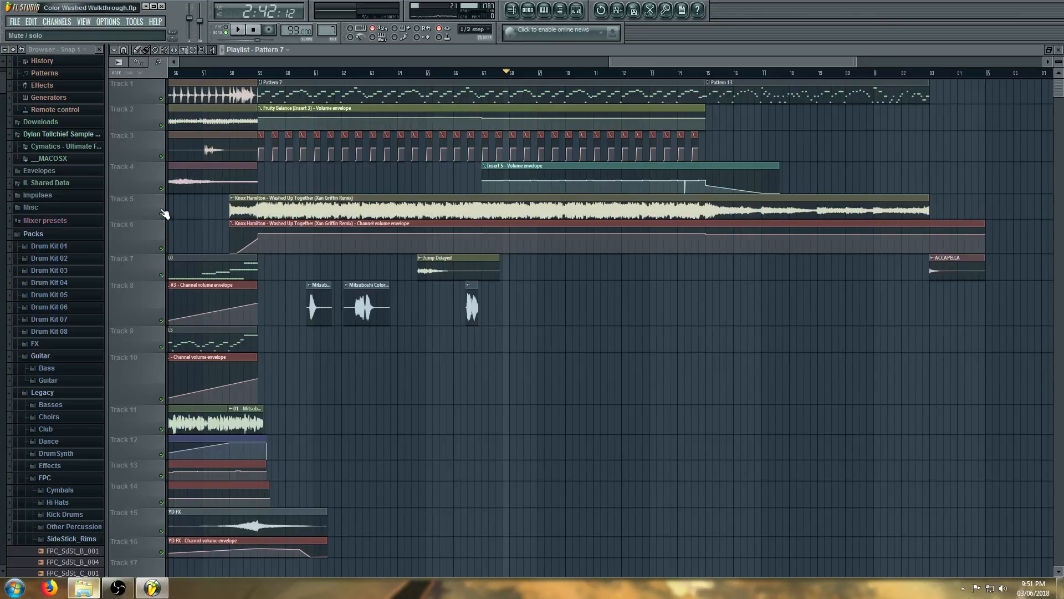
scroll(499, 73, "up", 2)
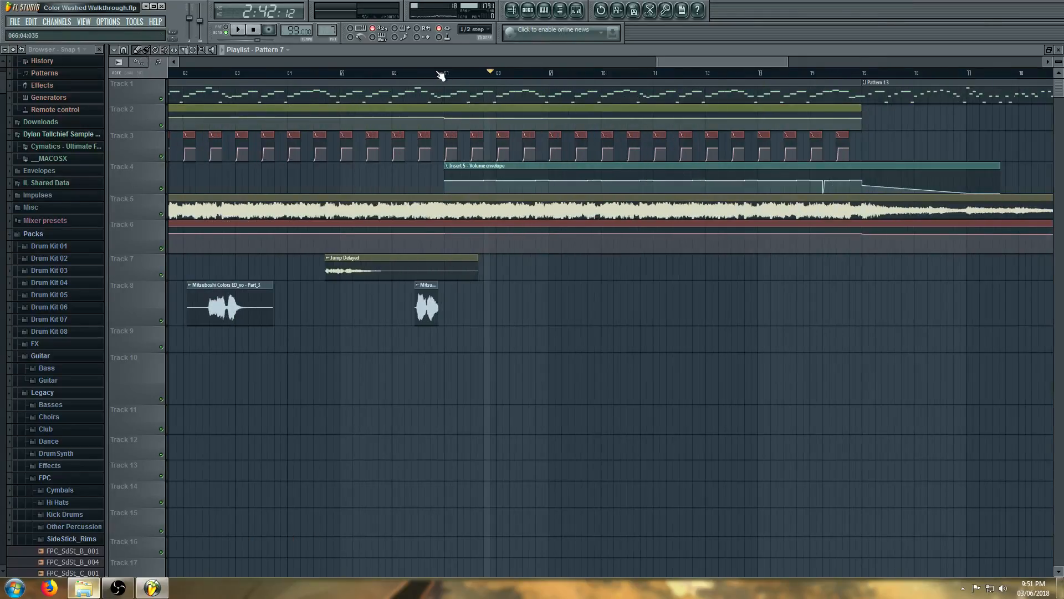
left_click(438, 74)
left_click(417, 72)
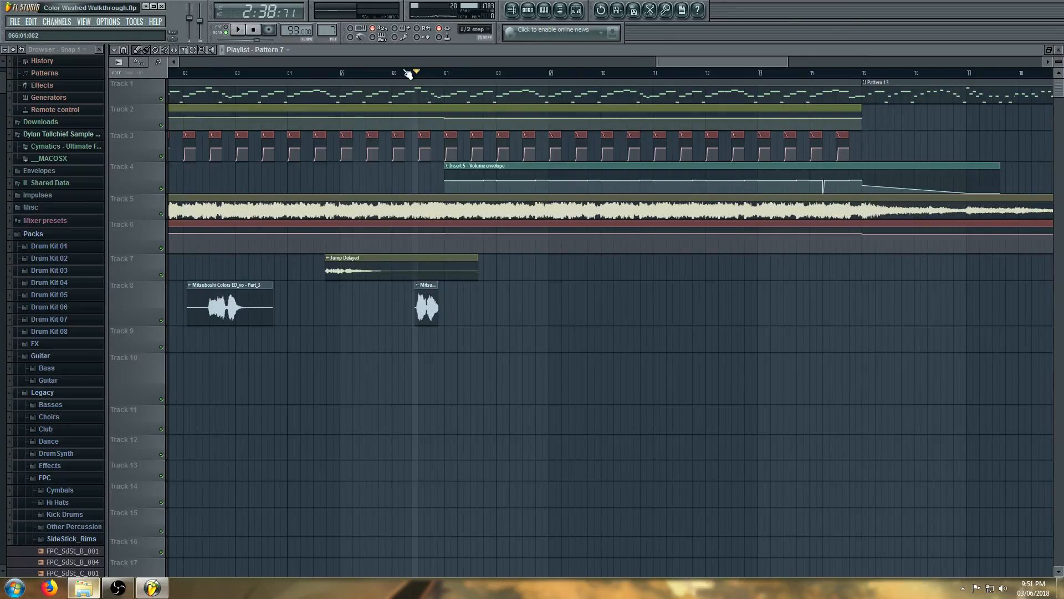
left_click(404, 72)
key("space")
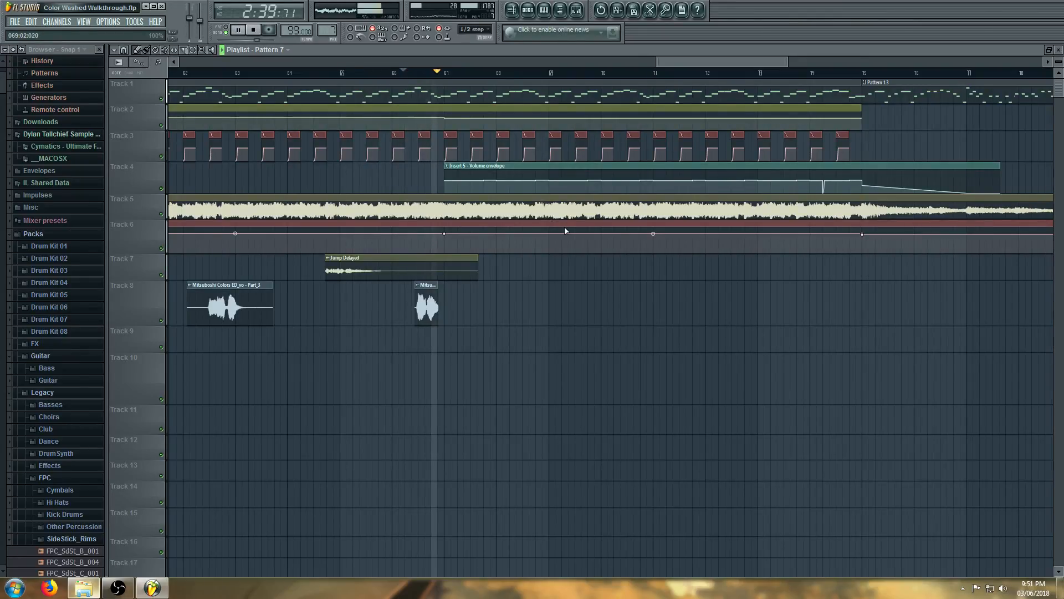
Open Melodyne on Insert 5 during playback, follow the vocal chop notes towards bar 77, and stop playback
left_click(577, 10)
left_click(668, 208)
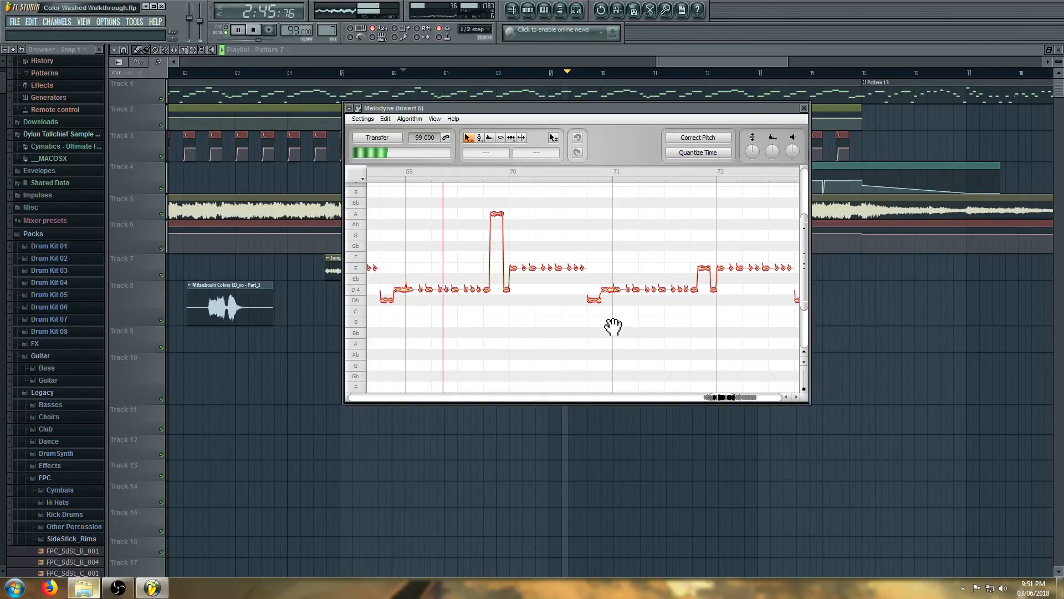
scroll(627, 328, "down", 1)
scroll(625, 328, "down", 4)
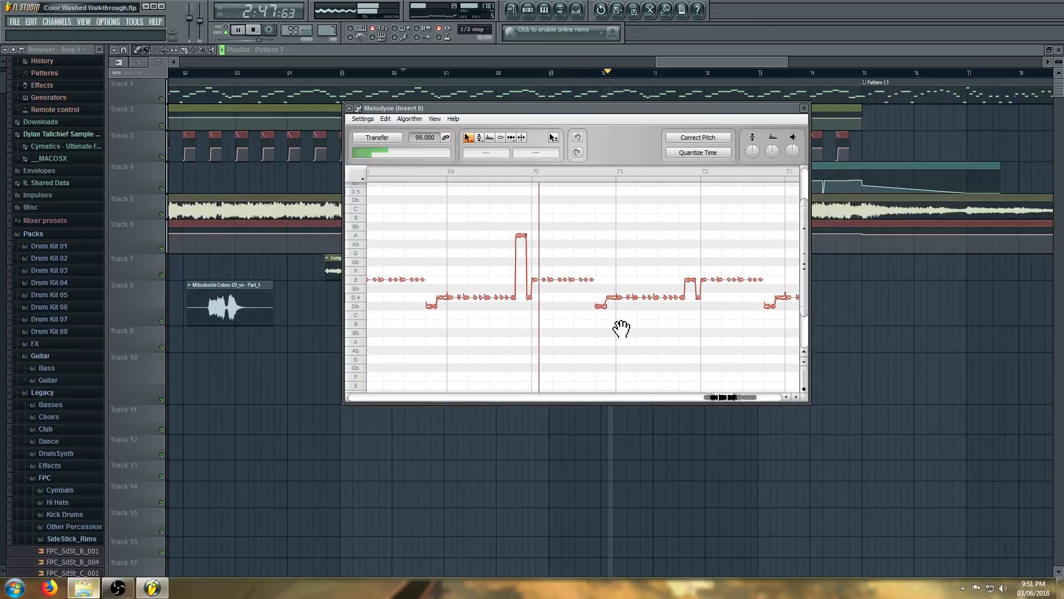
scroll(743, 352, "up", 5)
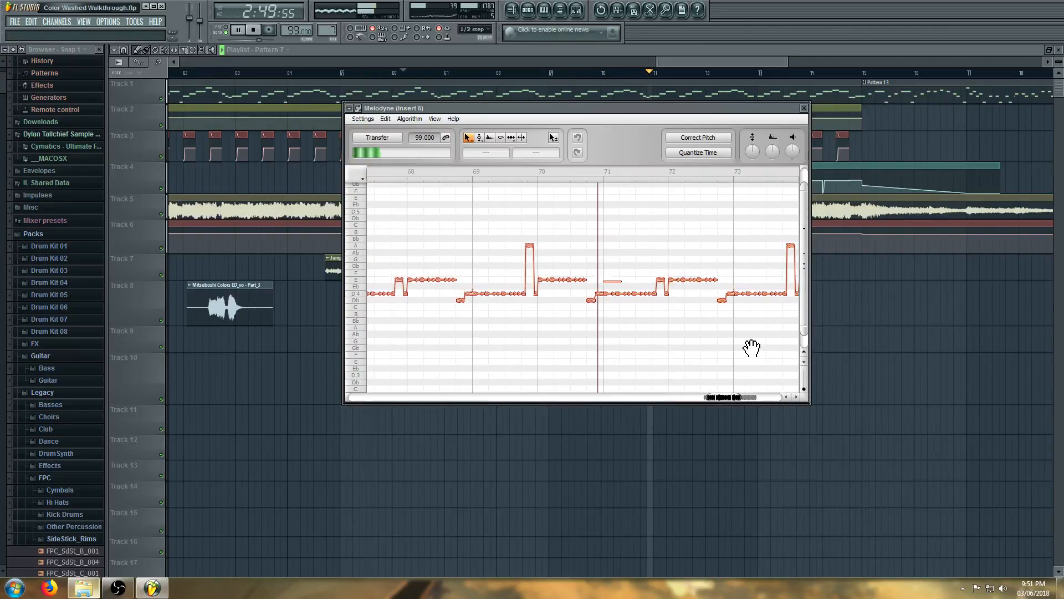
left_click_drag(728, 398, 746, 398)
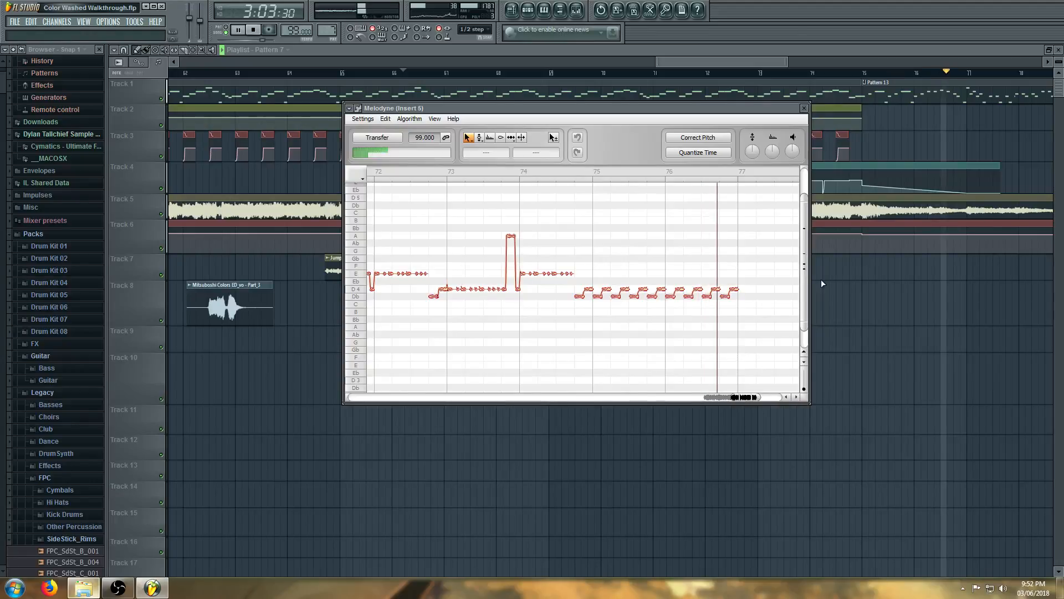
left_click(519, 217)
key("space")
Open Pattern 13's reFX Nexus #4 notes in the piano roll, play the pattern by itself, and stop
scroll(405, 216, "down", 5)
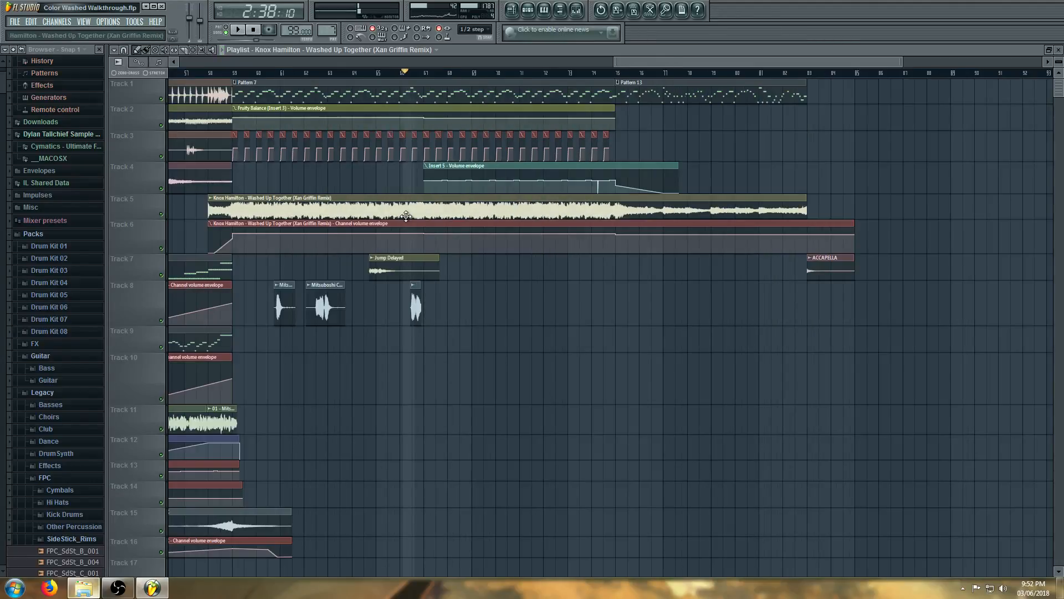
scroll(678, 89, "up", 2)
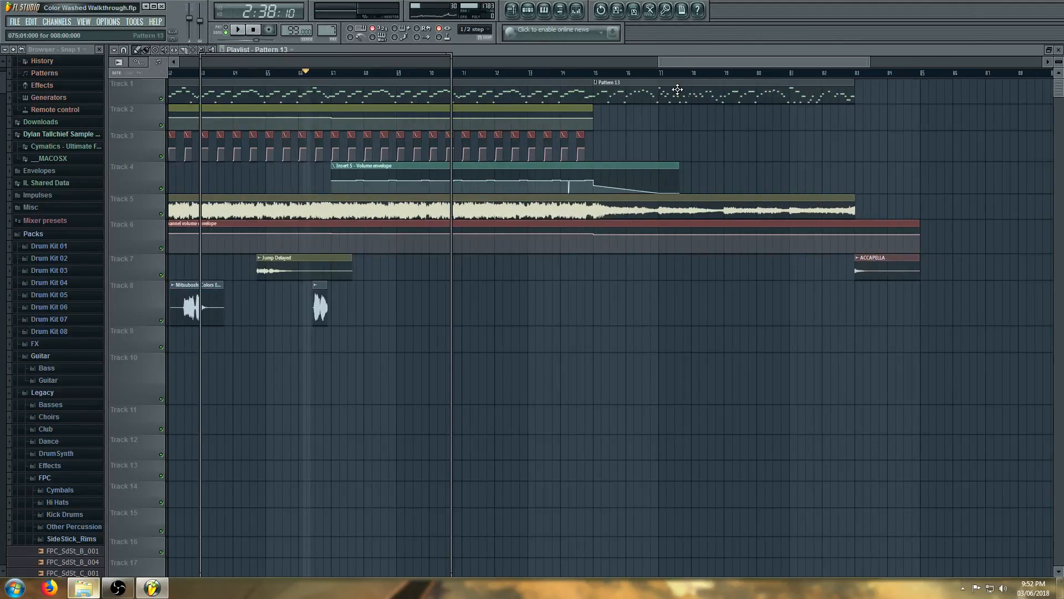
double_click(677, 89)
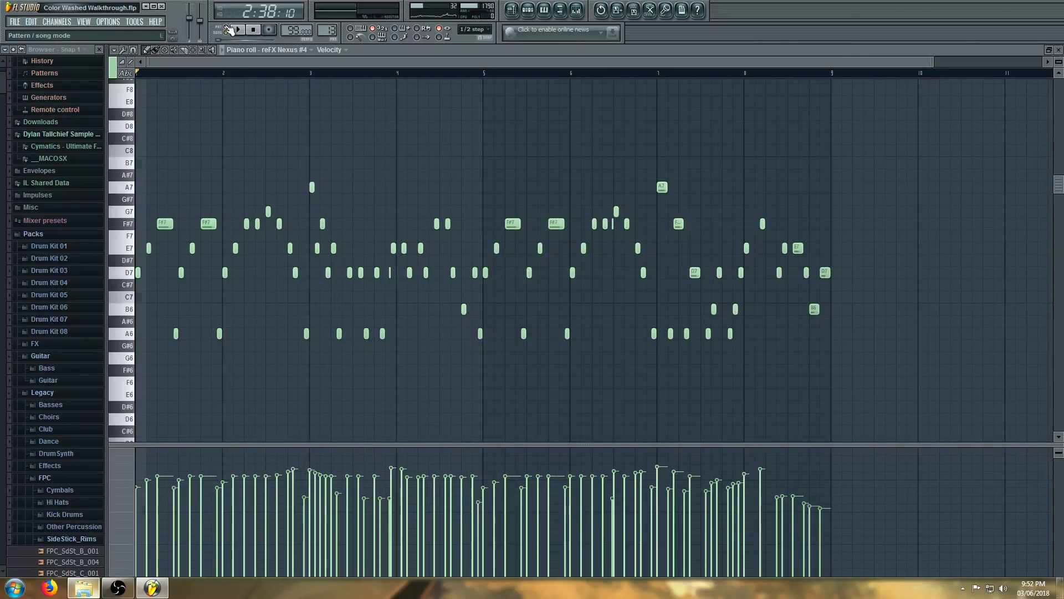
left_click(222, 50)
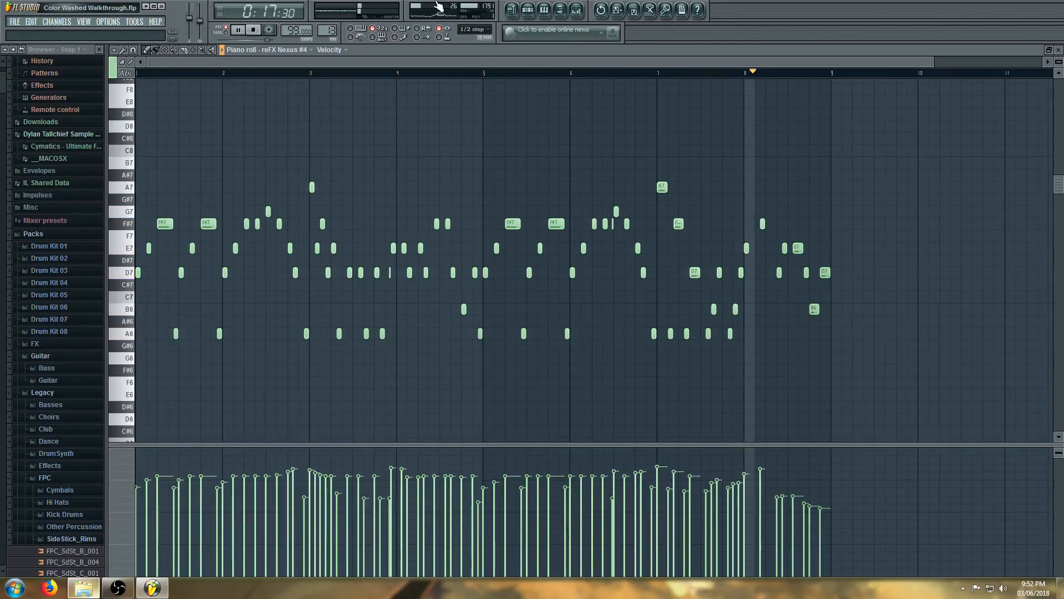
key("space")
Return to the playlist, view Insert 5's effect chain in the mixer, and close the extra windows
left_click(528, 12)
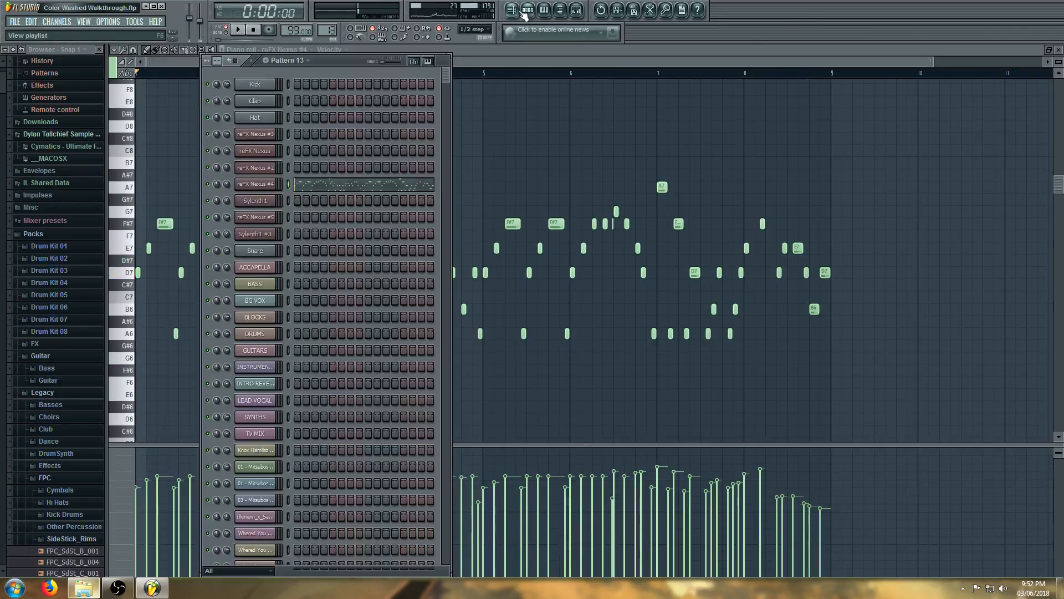
left_click(527, 12)
left_click(529, 11)
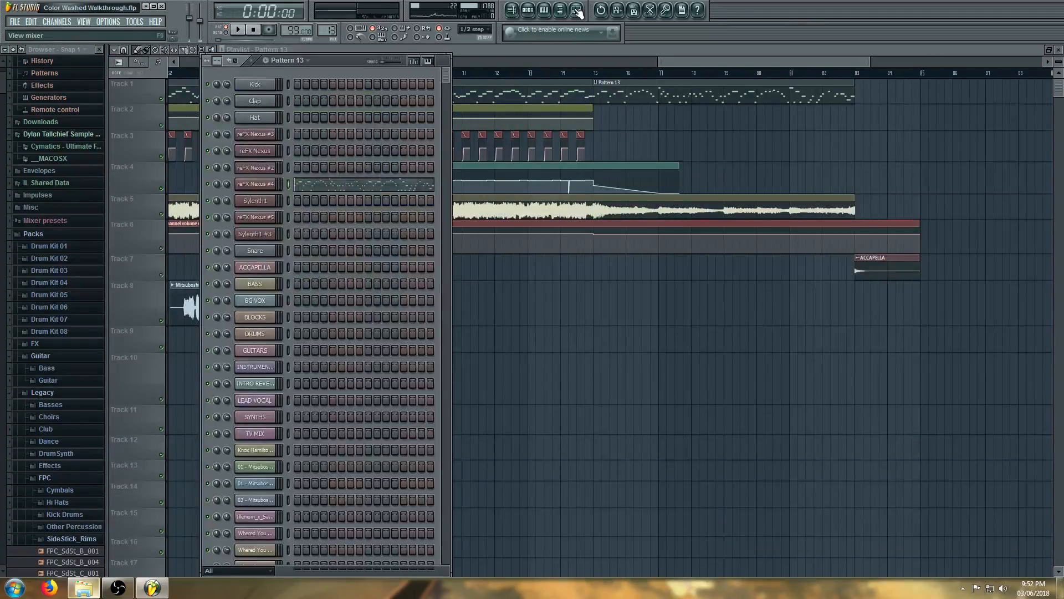
left_click(576, 10)
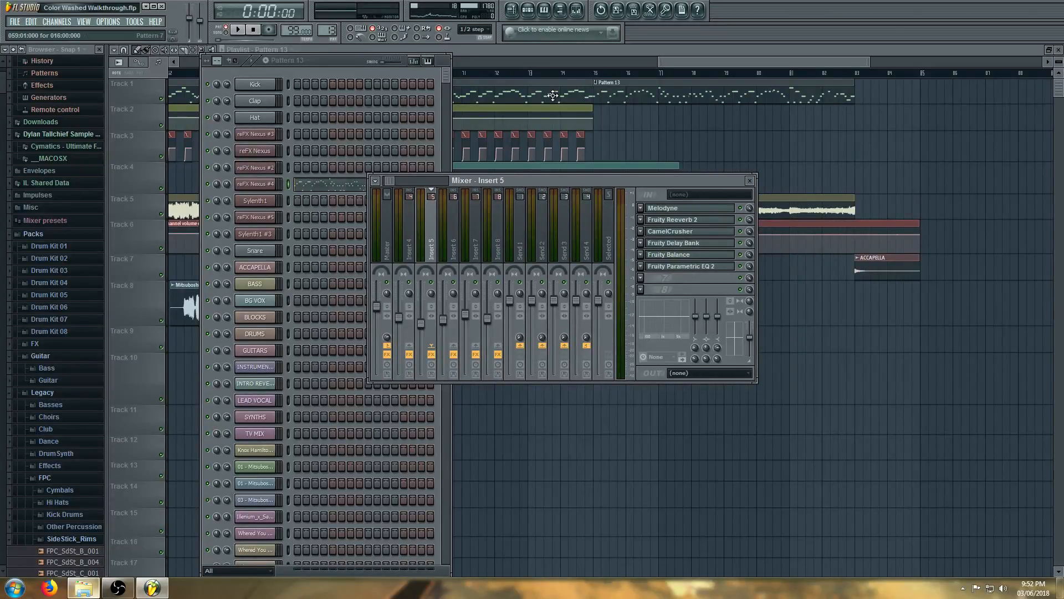
key("F12")
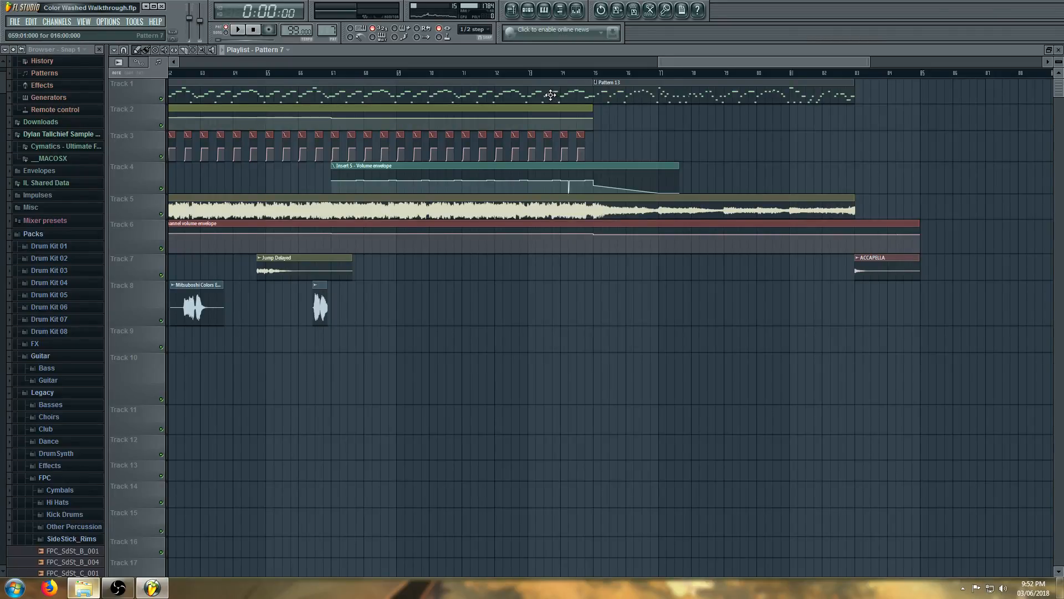
Play the full arrangement from just before bar 67, stop, and briefly check Insert 5 in the mixer
left_click(326, 73)
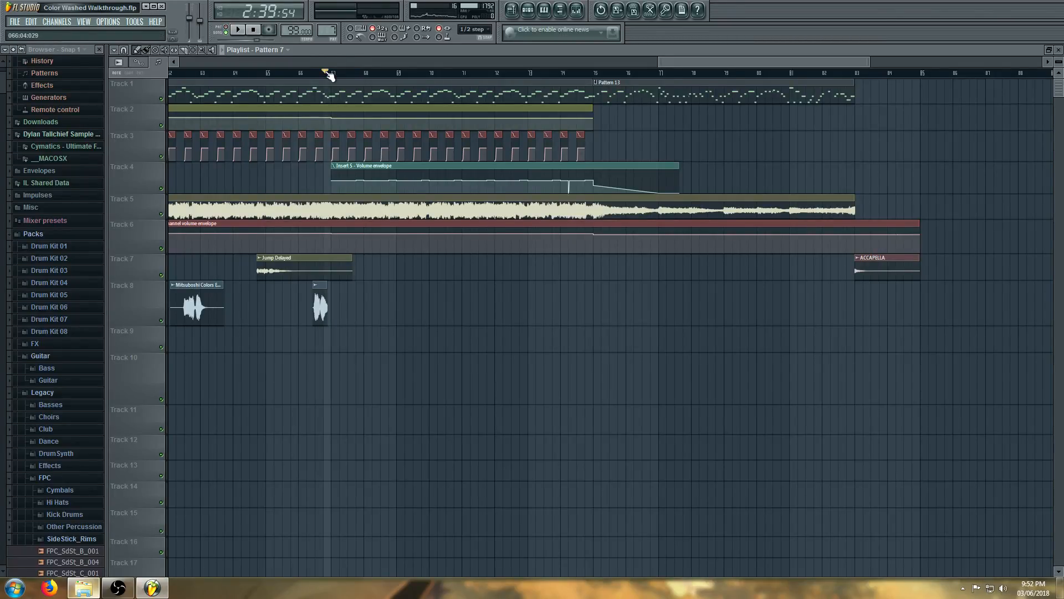
key("space")
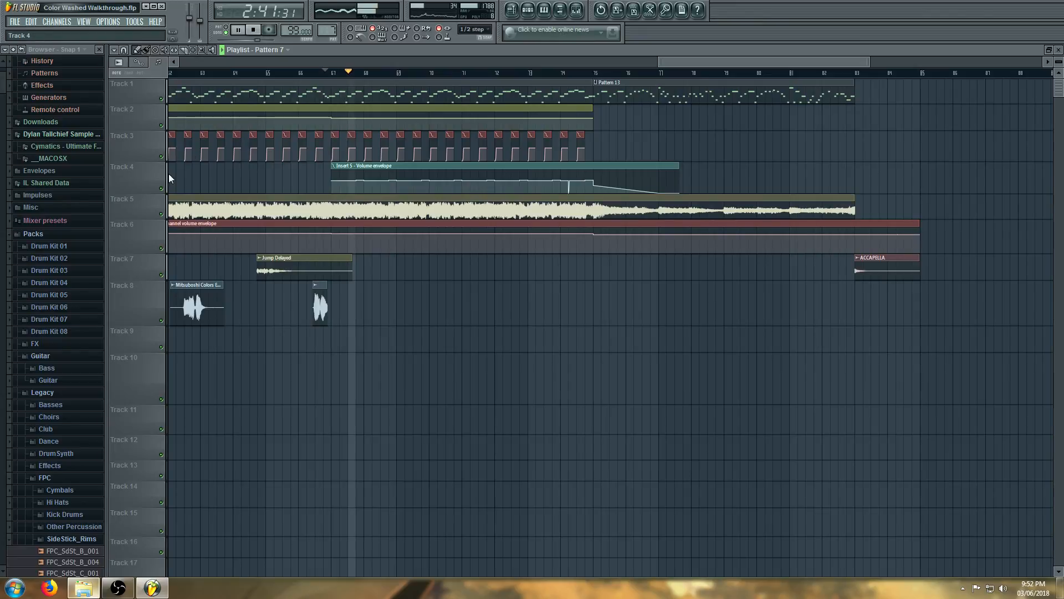
scroll(670, 216, "down", 3)
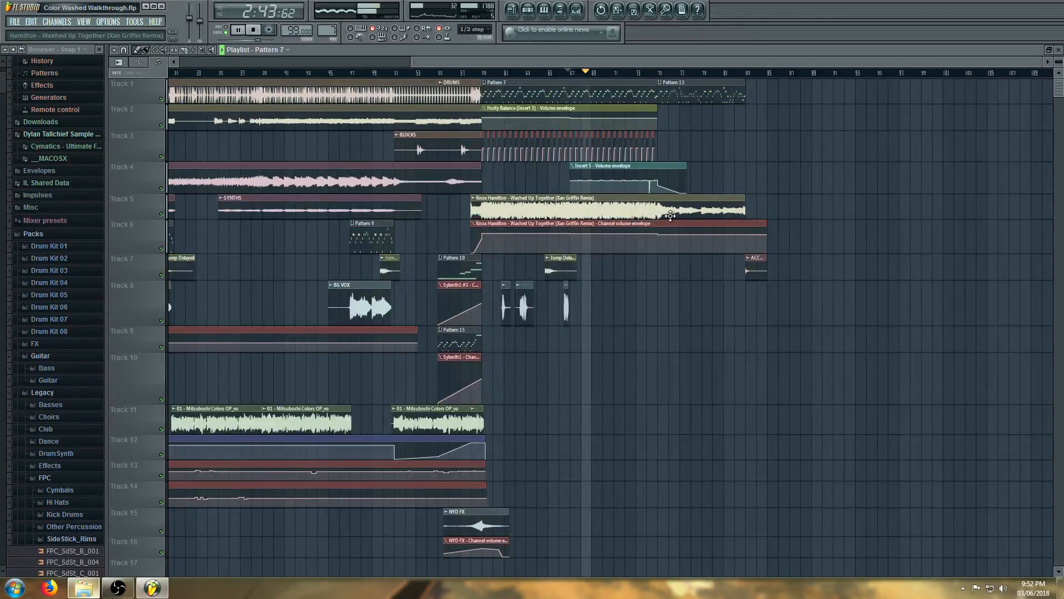
key("space")
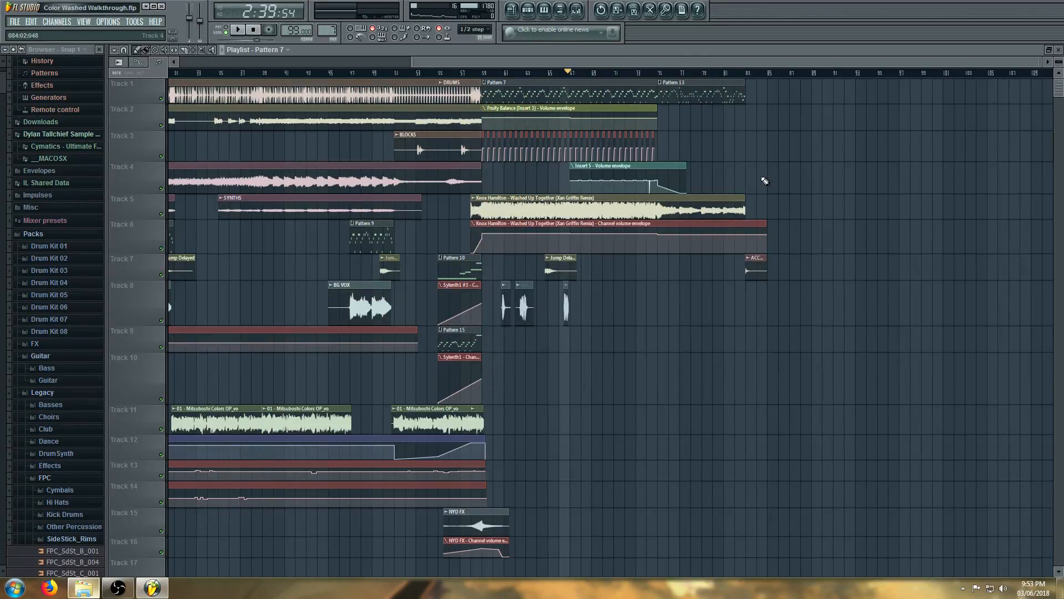
left_click(577, 11)
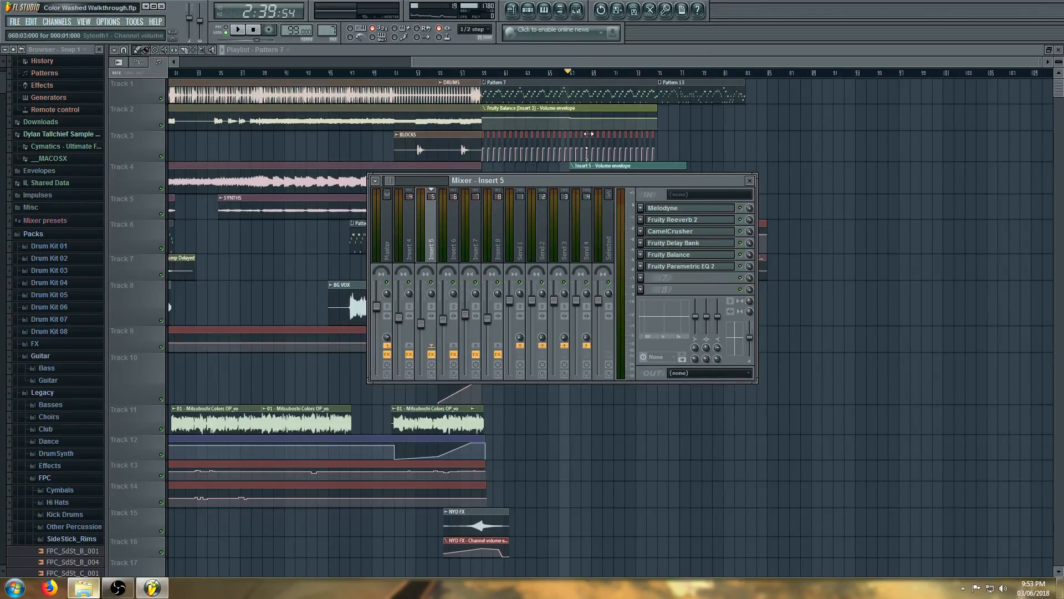
key("F9")
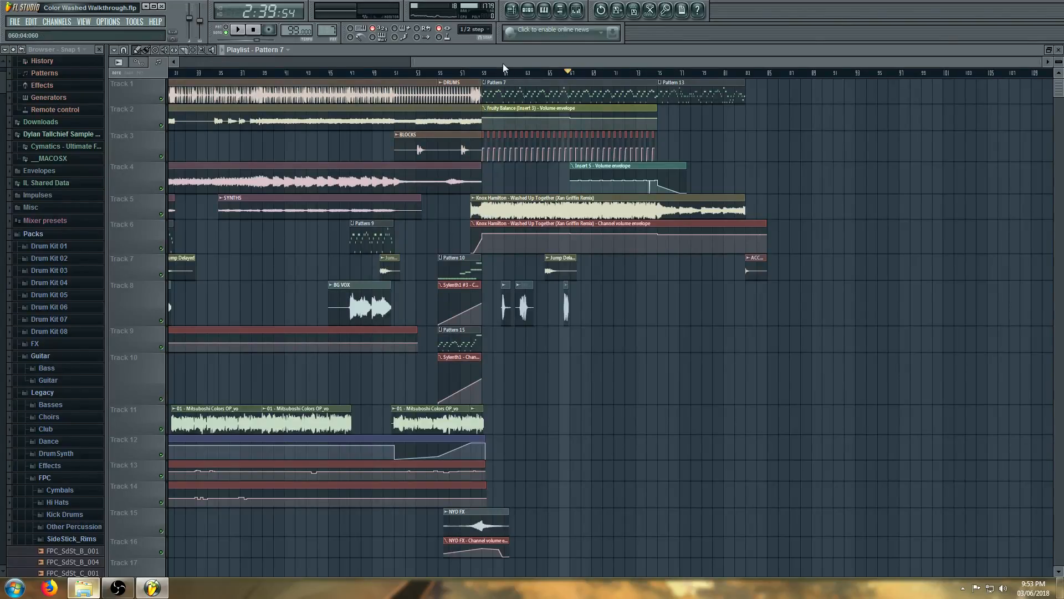
Place the song position midway through bar 53 and play the arrangement through the build-up into the drop
left_click_drag(504, 64, 280, 62)
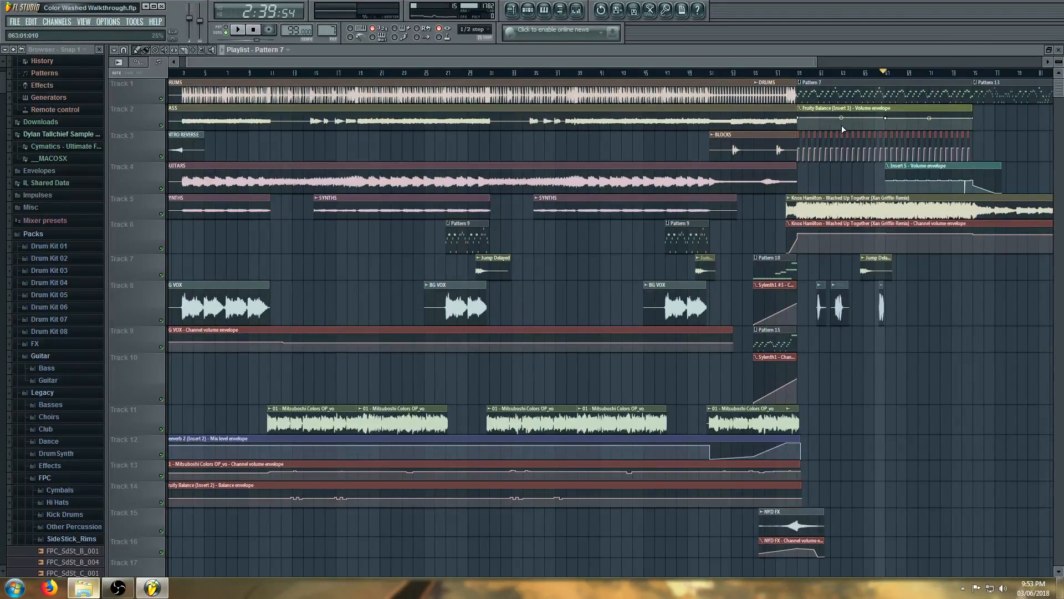
left_click(722, 98)
left_click(740, 72)
key("space")
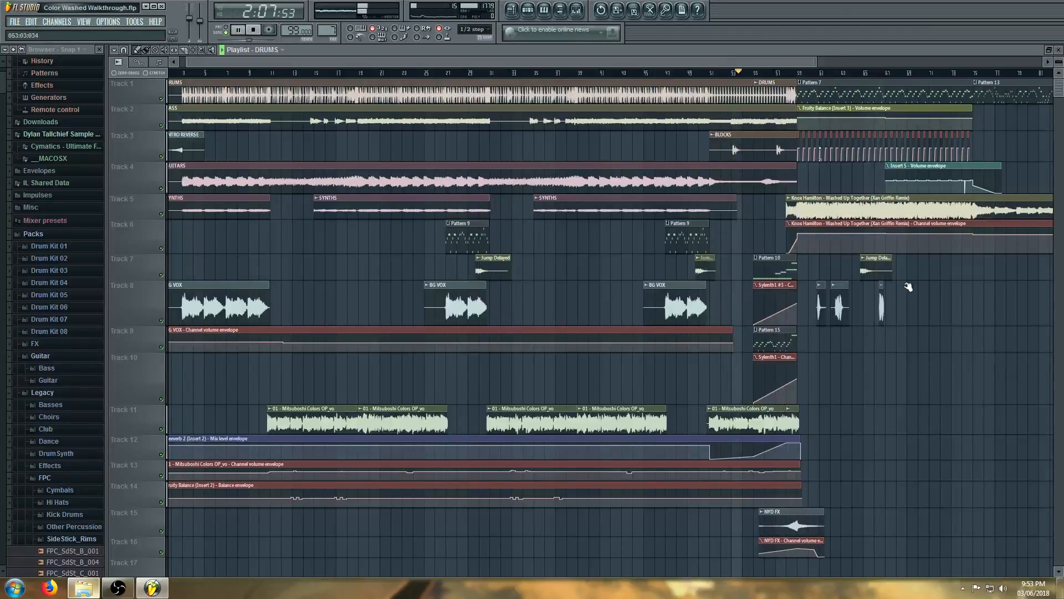
scroll(908, 292, "up", 3)
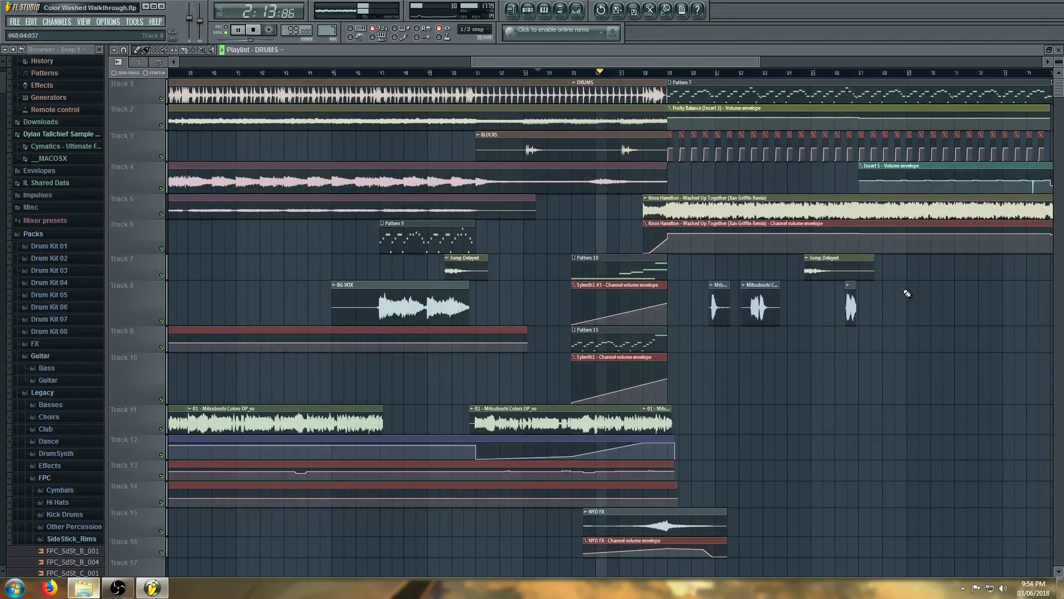
scroll(842, 250, "up", 3)
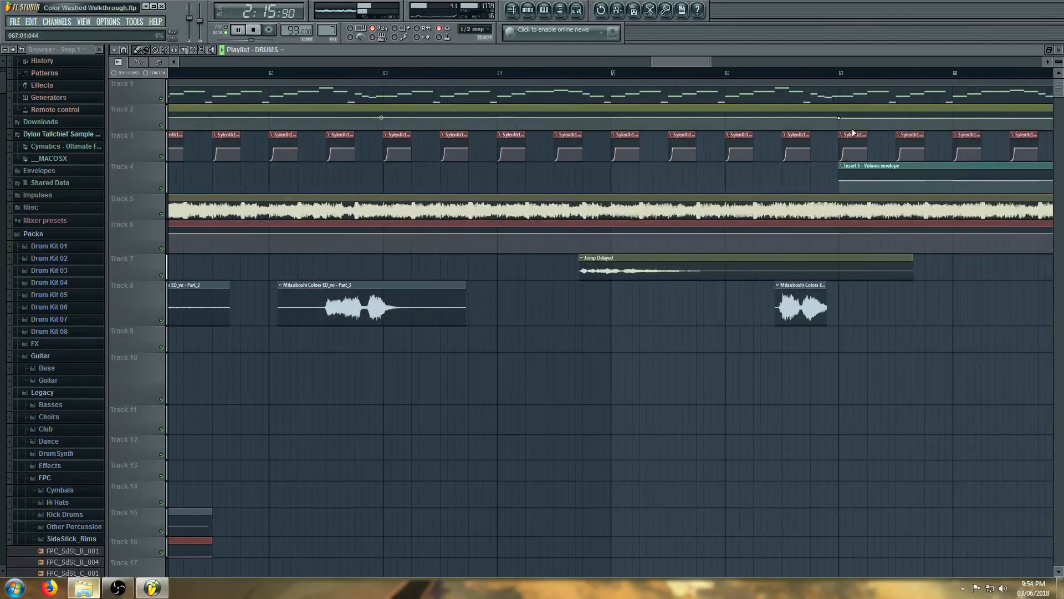
scroll(854, 150, "down", 1)
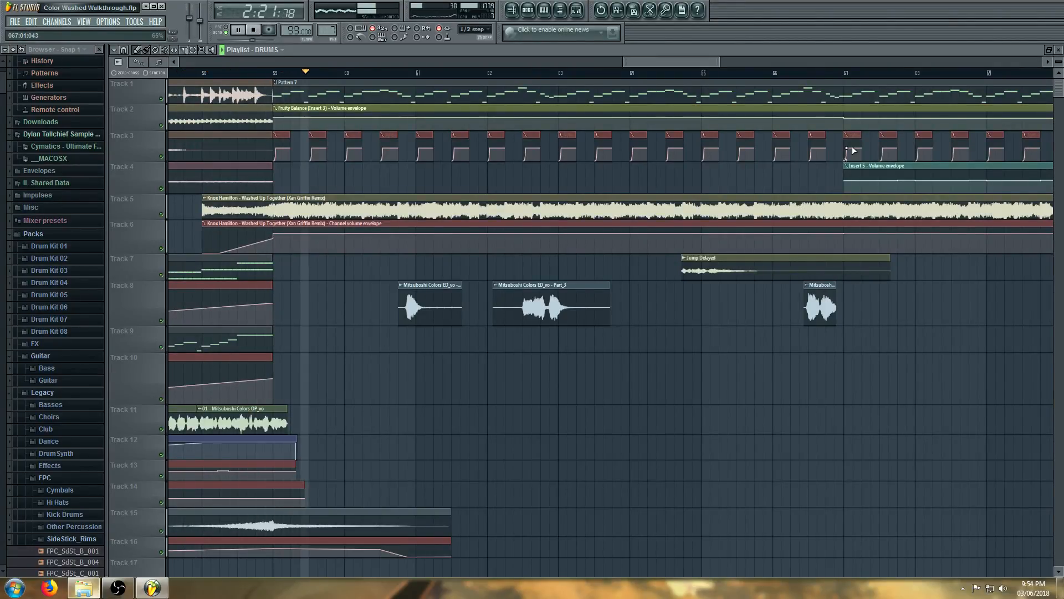
Mute and unmute playlist track 5, and do the same with track 1, to compare the drop's layers during playback
left_click(164, 214)
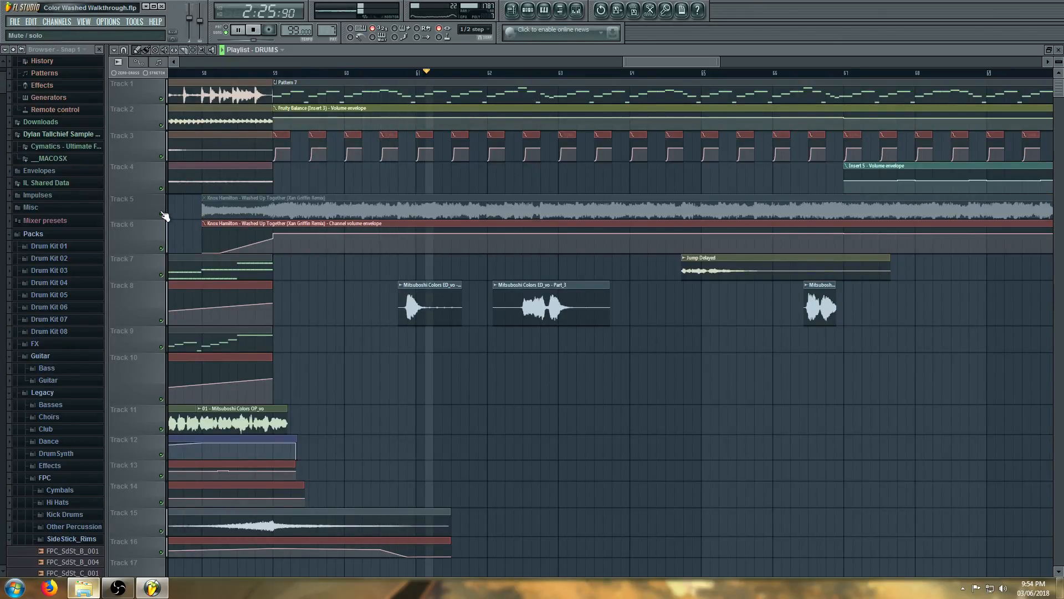
left_click(164, 214)
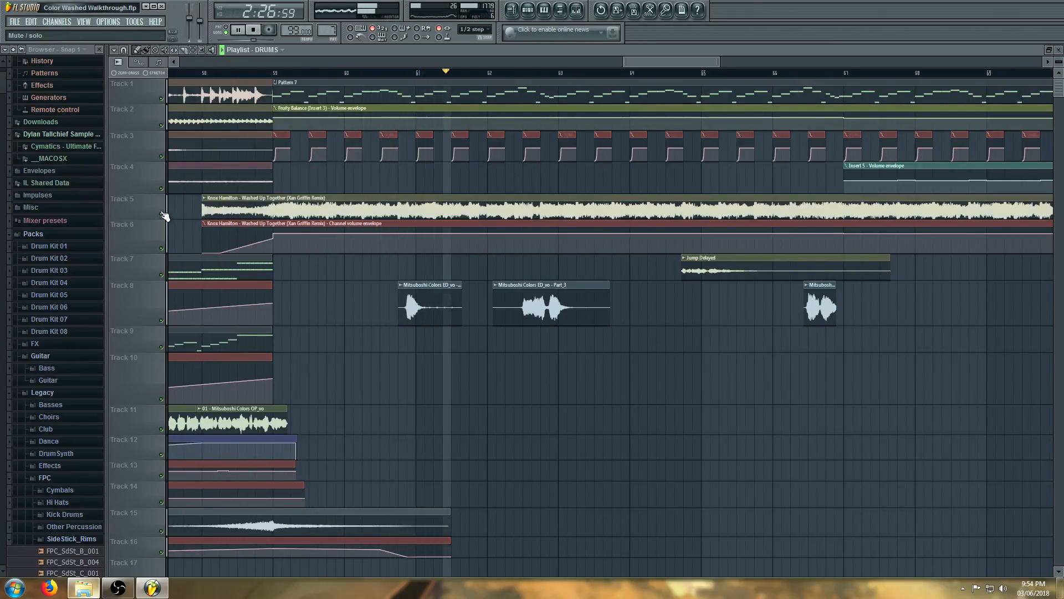
left_click(162, 99)
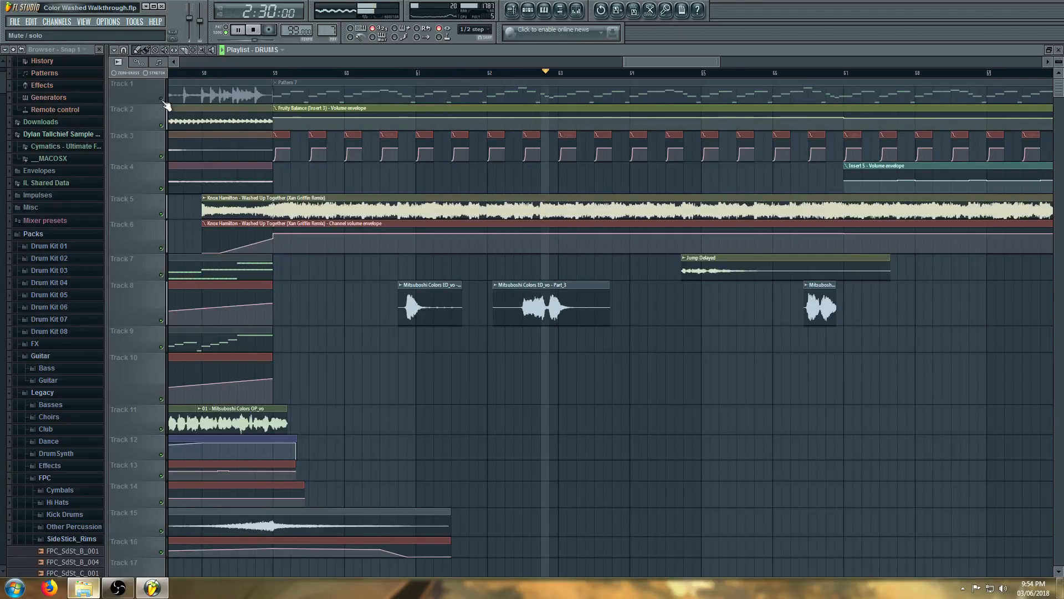
left_click(161, 99)
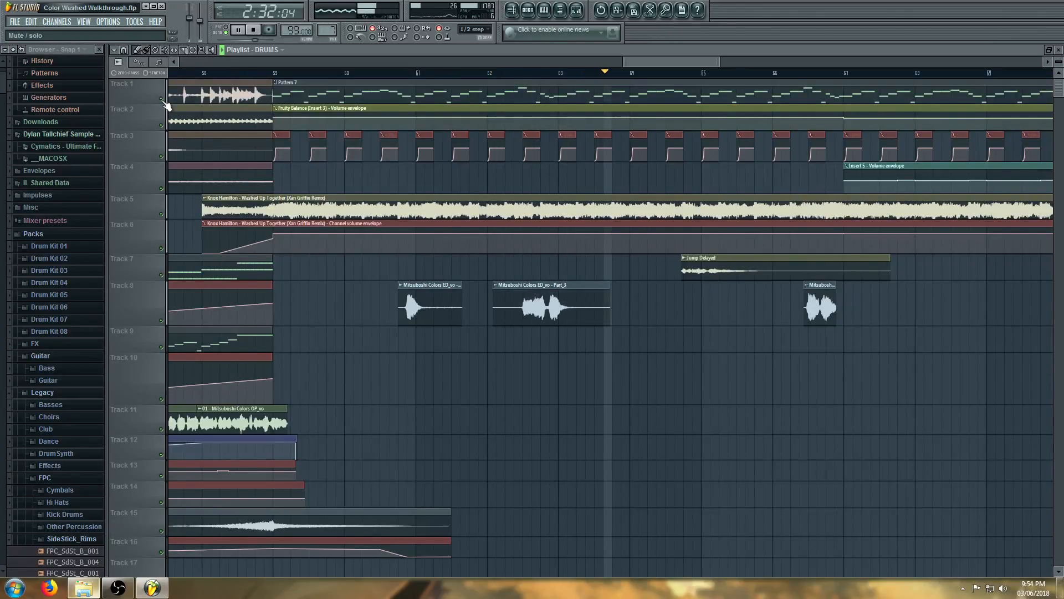
Enlarge playlist track 4 to examine the Insert 5 volume envelope during playback, and stop
scroll(408, 202, "down", 5)
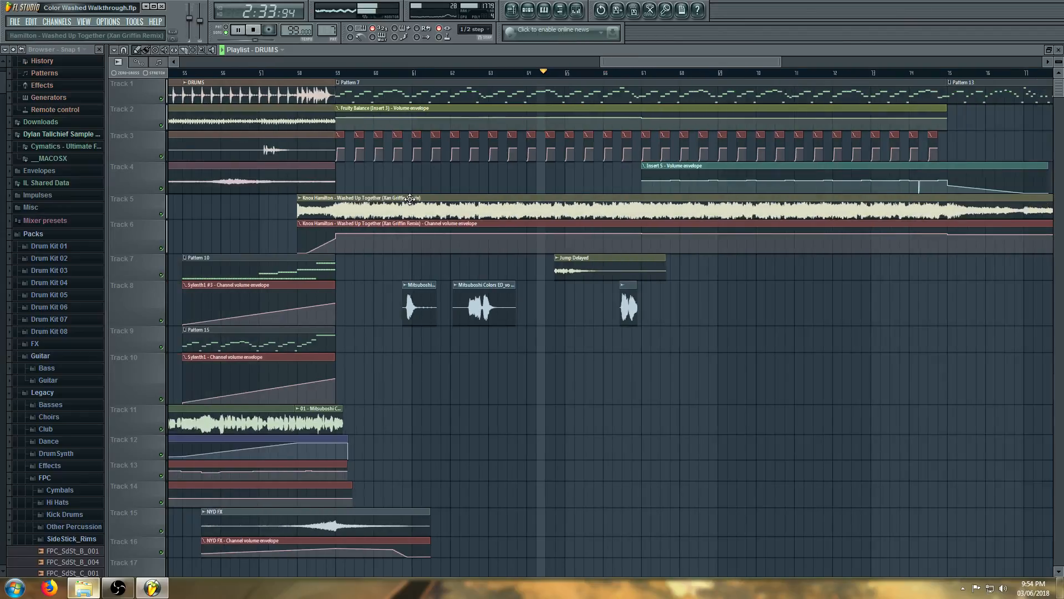
scroll(742, 186, "up", 2)
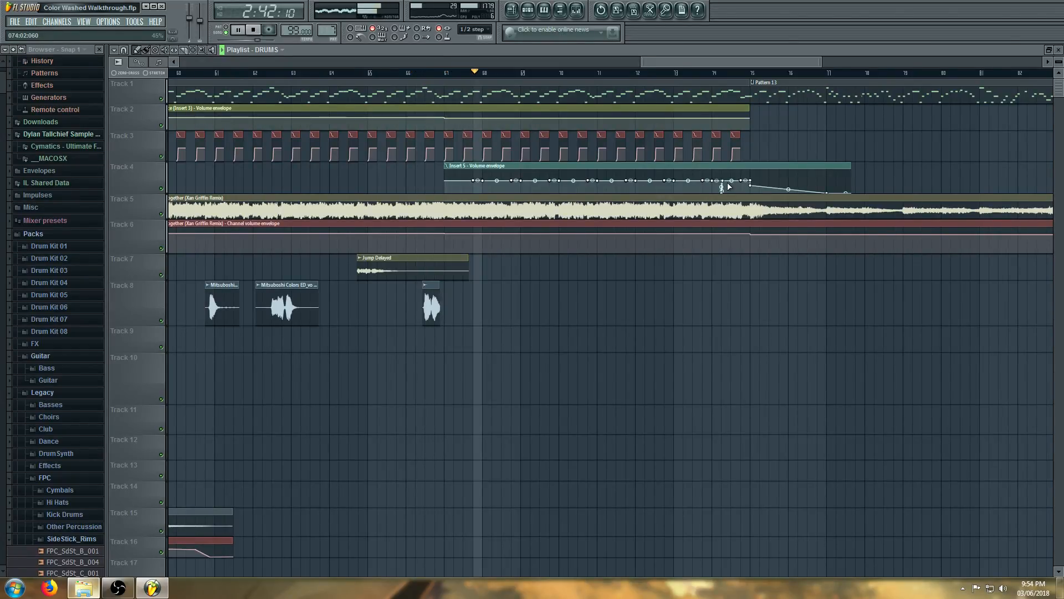
scroll(436, 186, "up", 2)
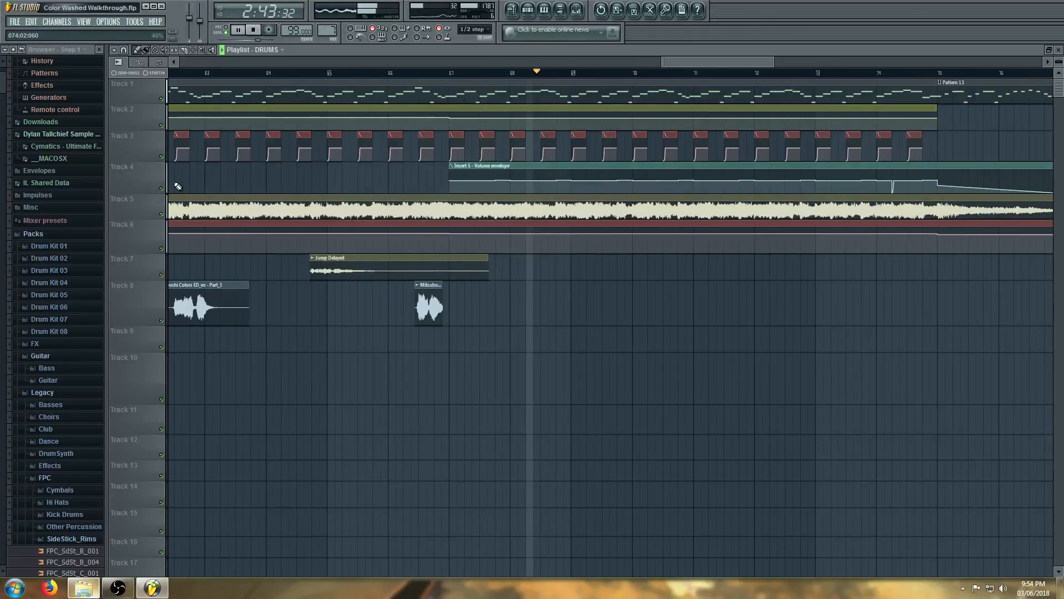
left_click_drag(141, 189, 142, 254)
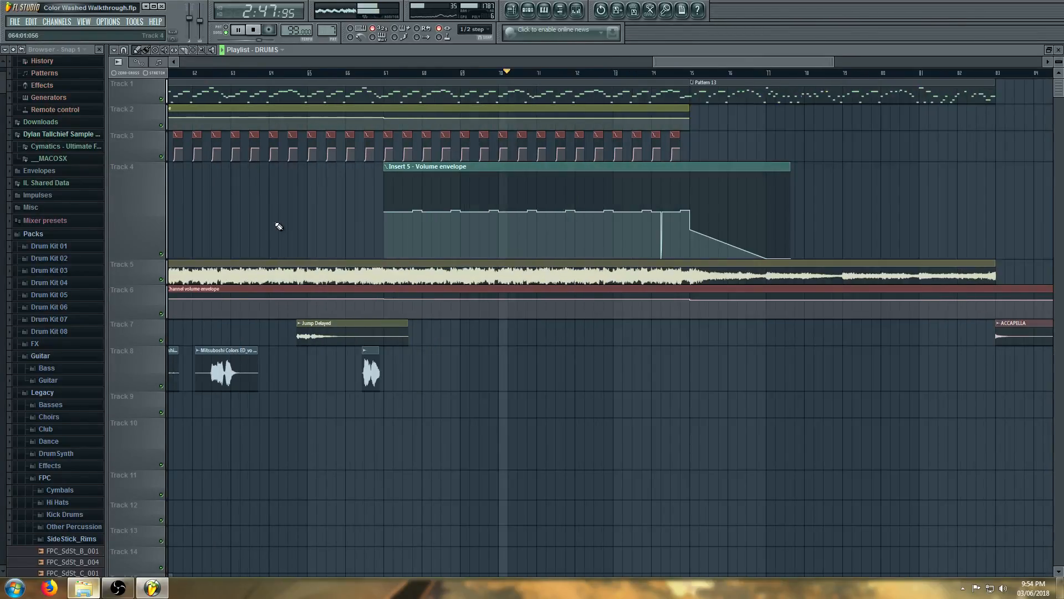
scroll(281, 226, "down", 2)
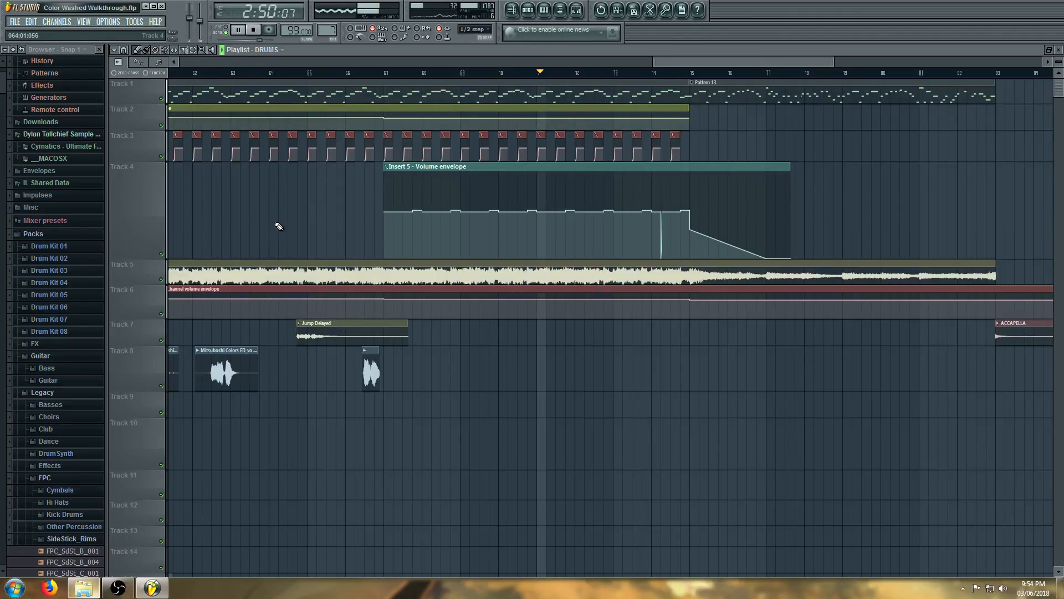
scroll(279, 227, "down", 2)
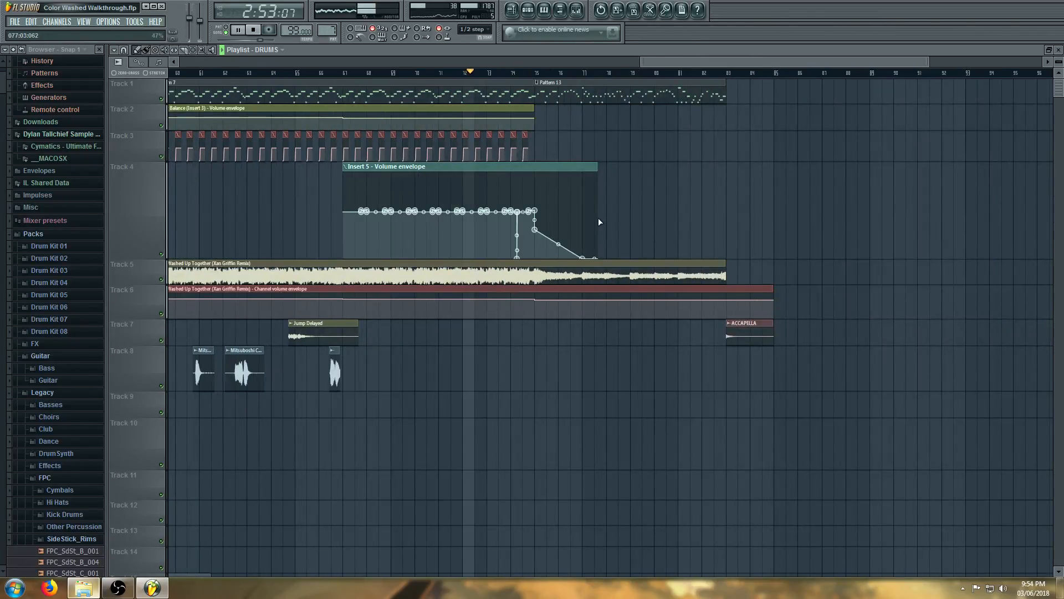
key("space")
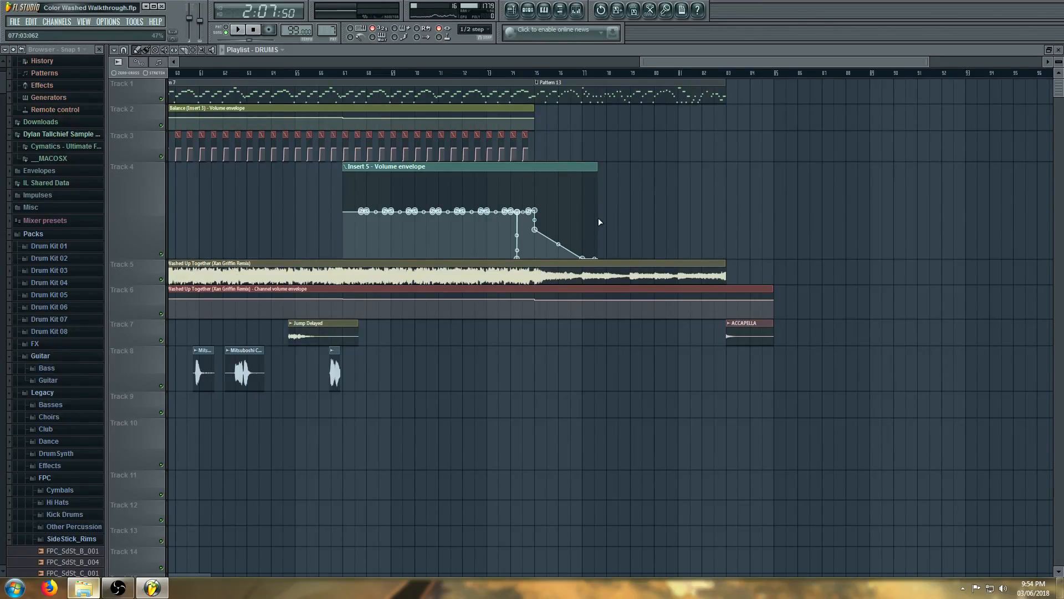
Place the song position just before bar 71 and select the Pattern 7 clip on track 1
left_click(439, 74)
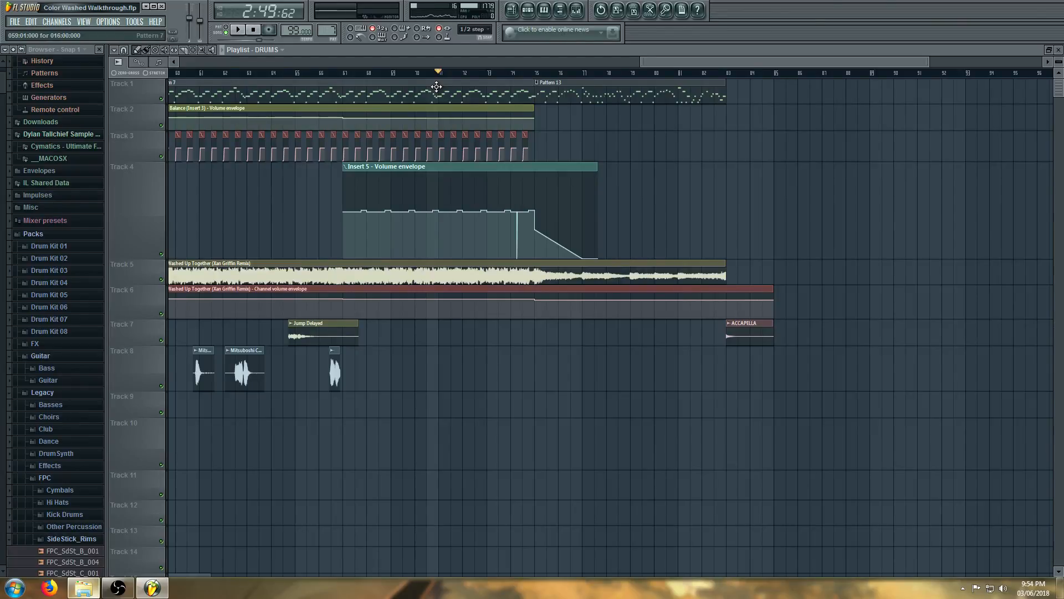
left_click(437, 87)
mouse_move(391, 192)
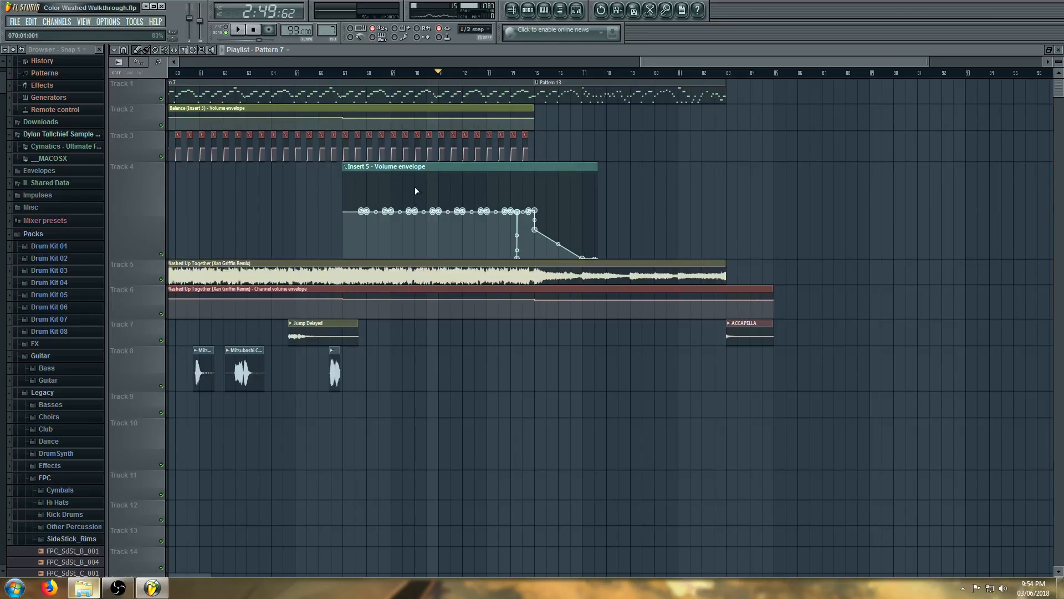